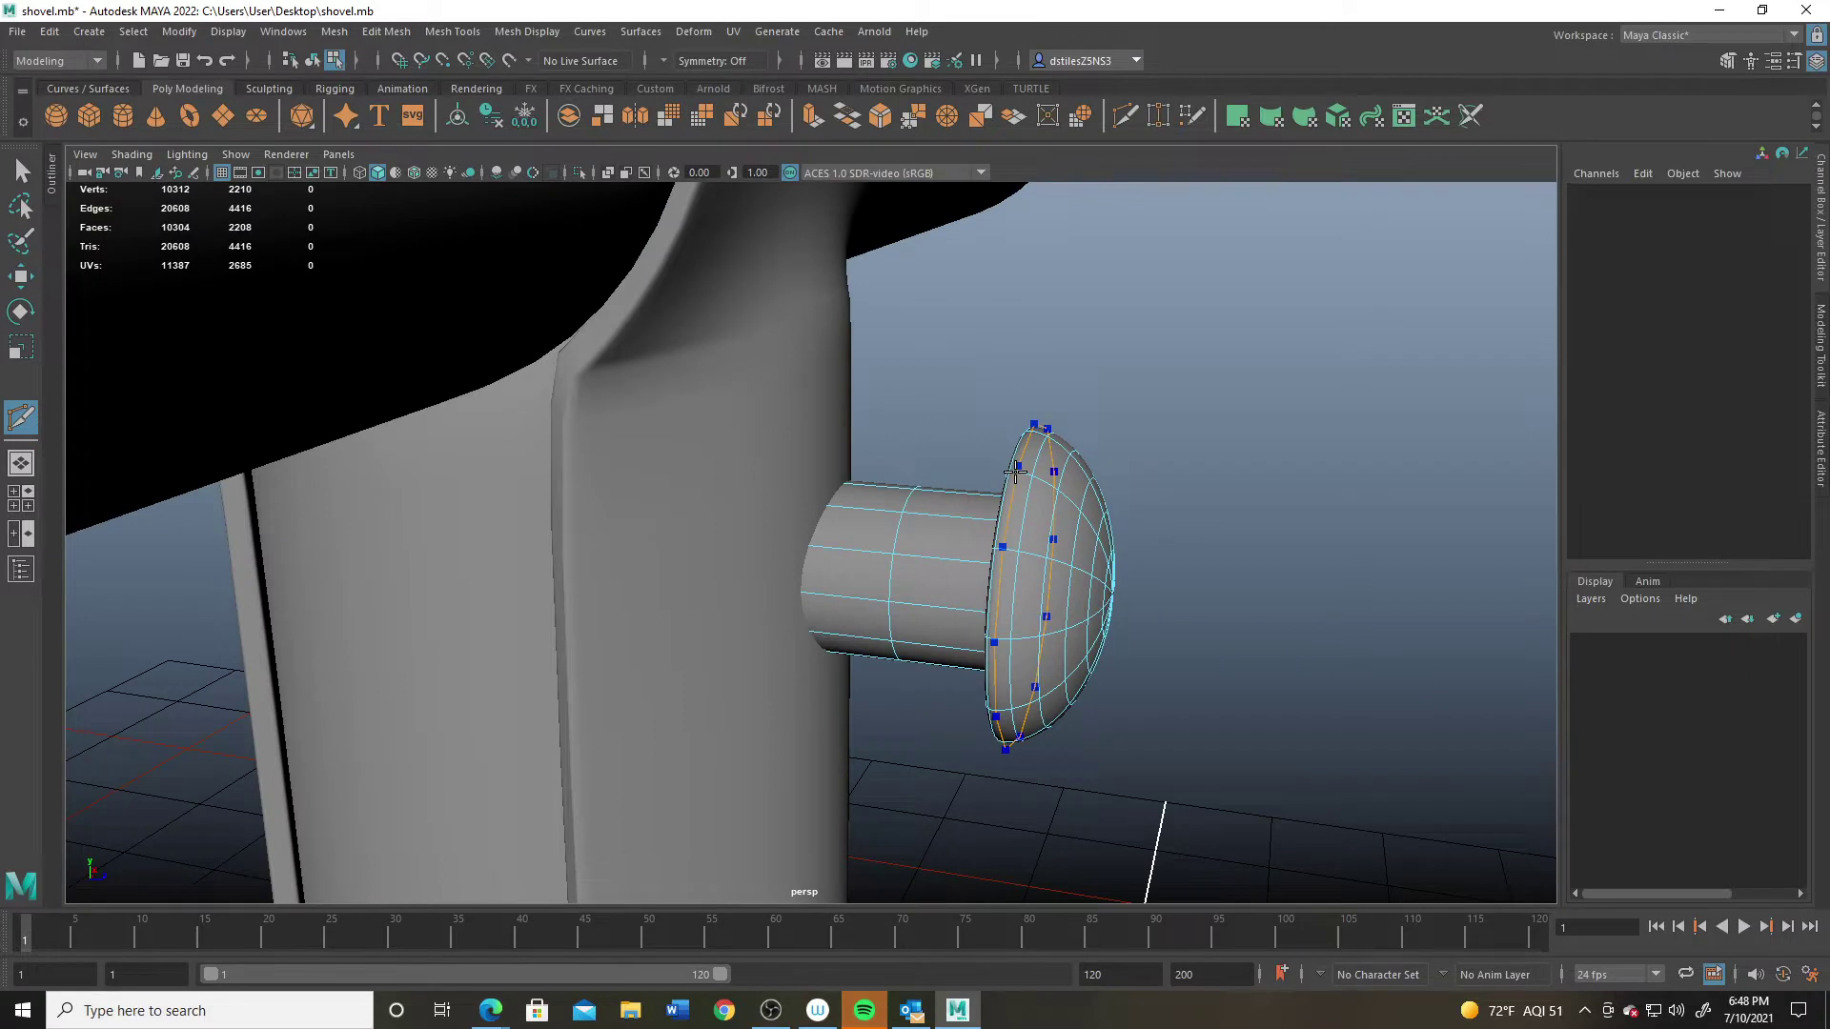
Step: Insert an edge loop near the rim of the rivet head and push the rivet into the handle bracket
left_click(1016, 472)
key("q")
right_click_drag(1034, 477, 1164, 420)
key("w")
left_click_drag(1203, 615, 538, 530)
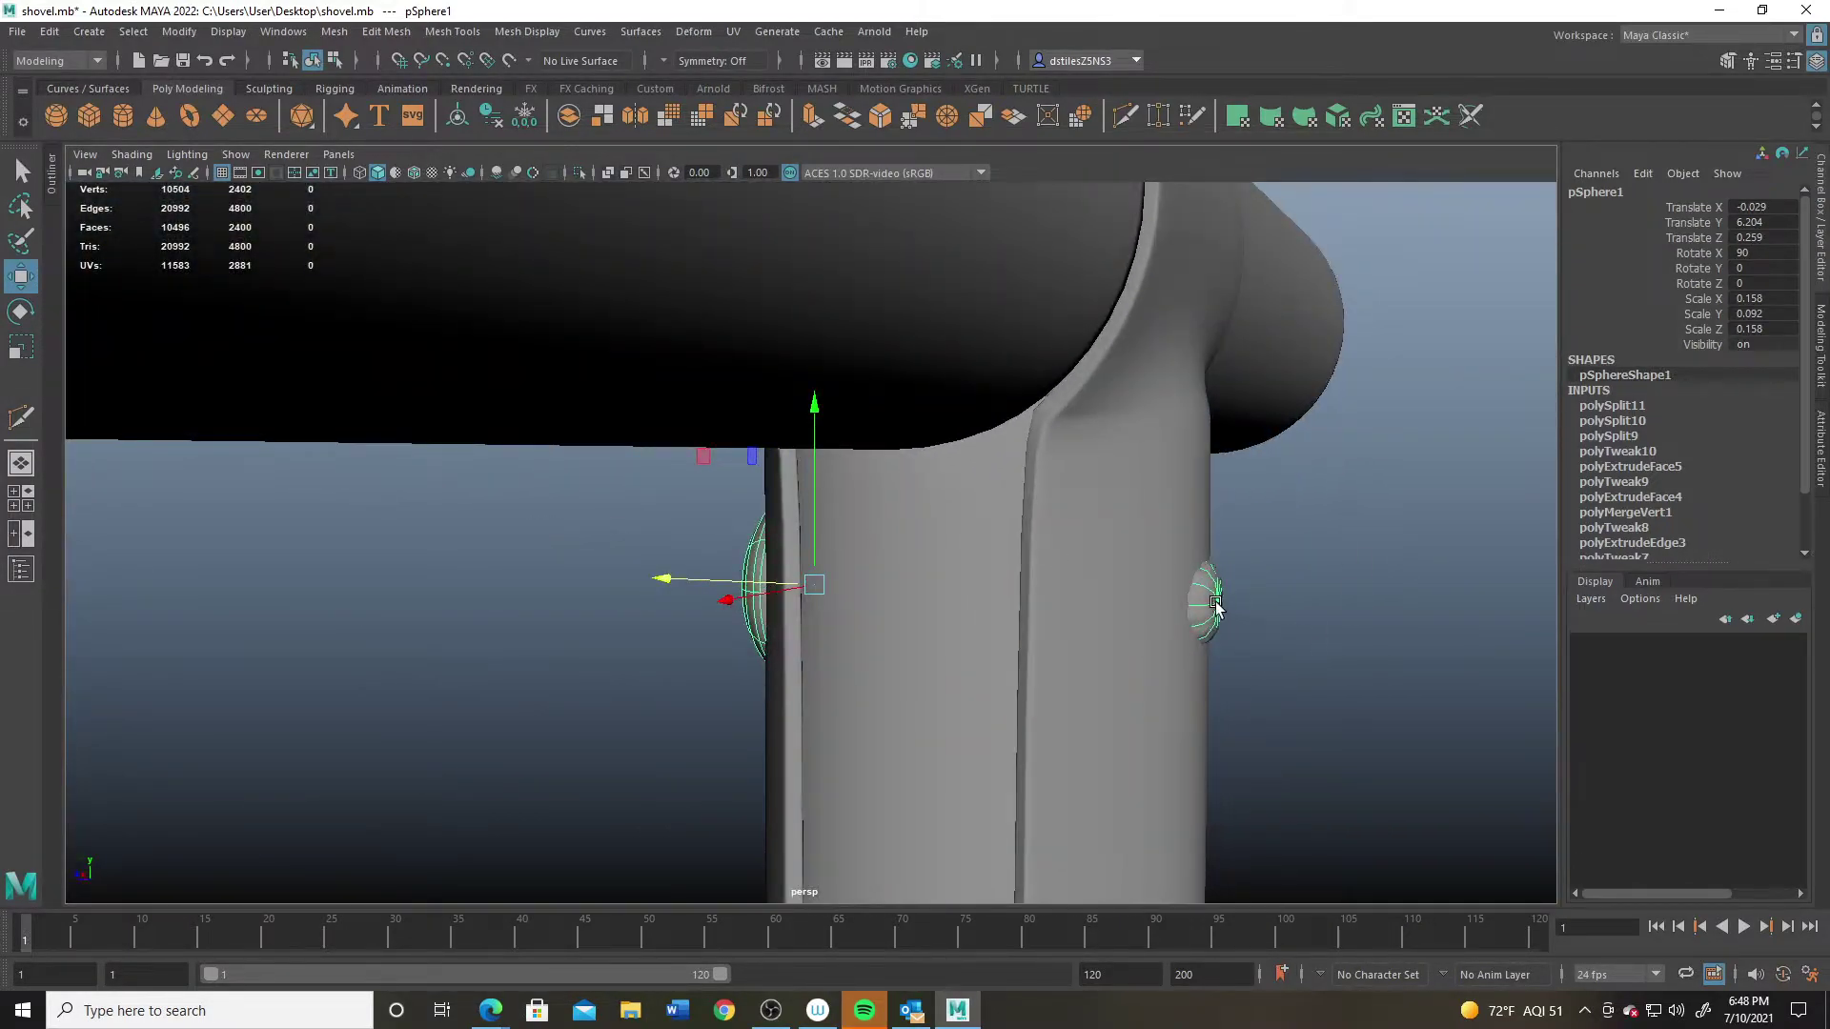
Step: Select the vertices at the tip of the rivet shaft and extend them out past the back of the bracket
right_click_drag(1203, 539, 1073, 536)
left_click_drag(1132, 490, 1312, 698)
middle_click_drag(1194, 631, 1230, 625)
left_click(606, 171)
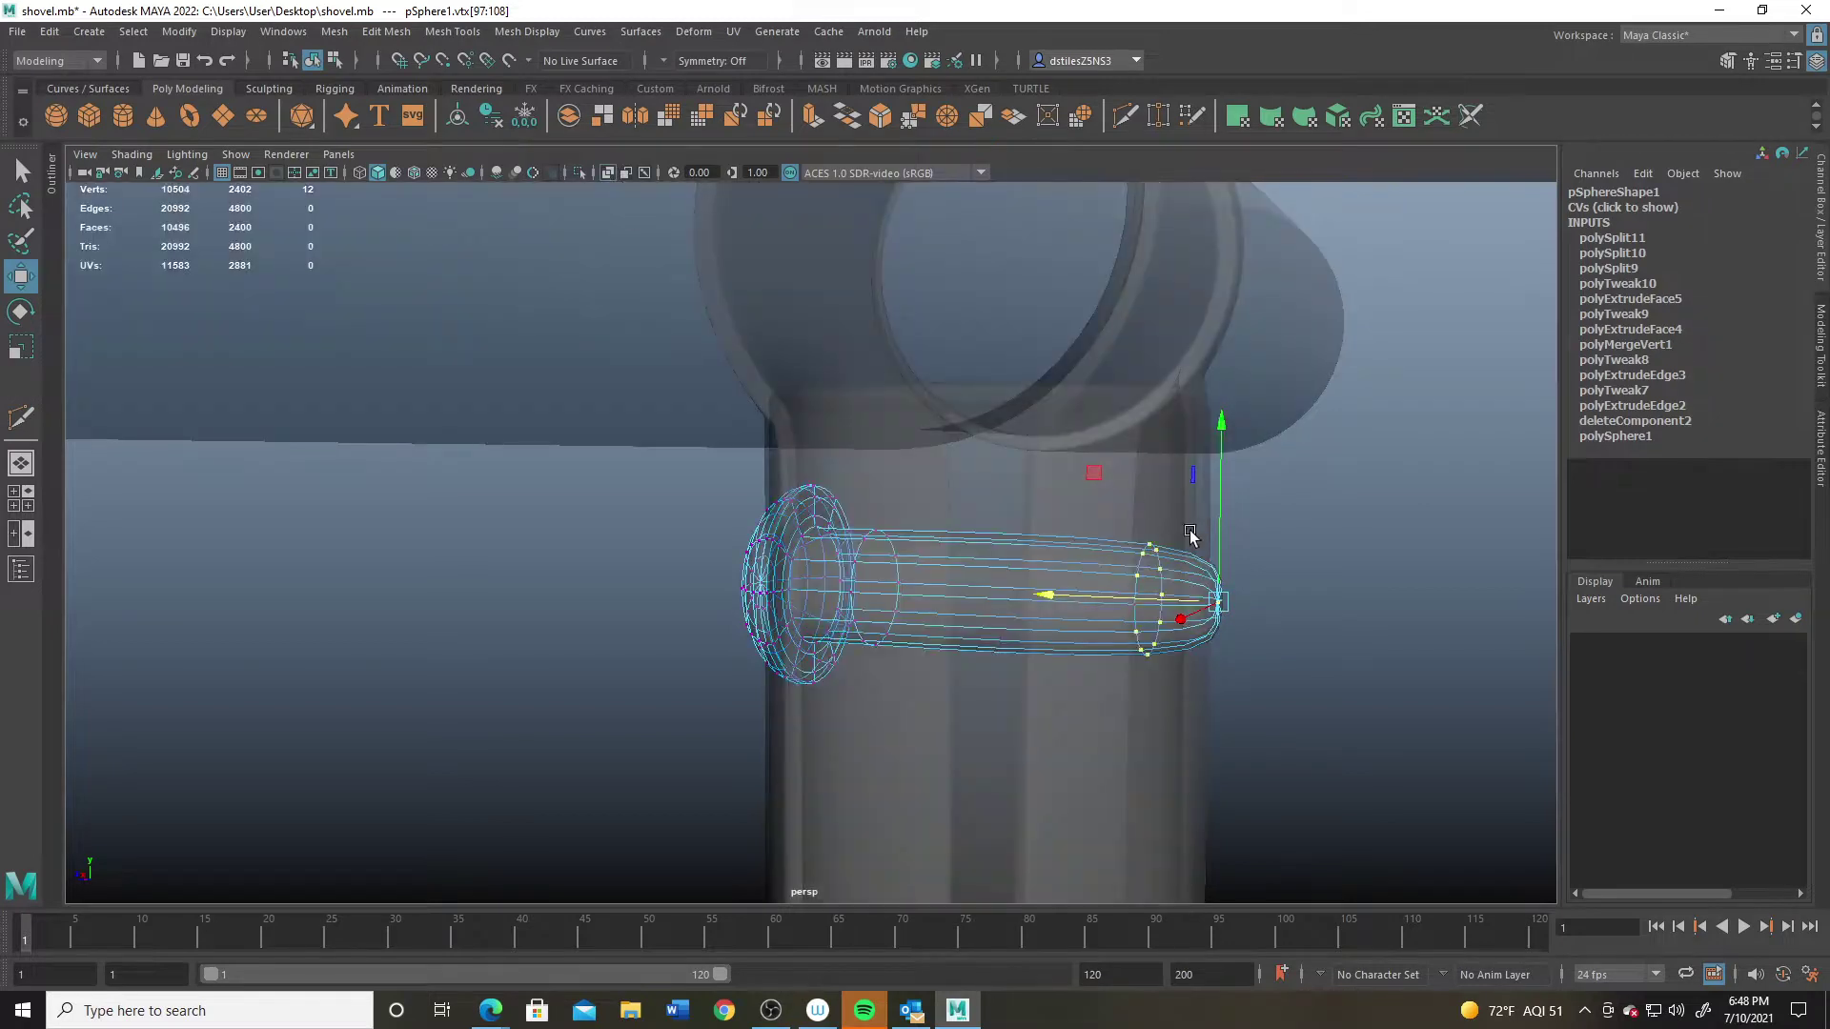
left_click(1085, 616, "shift")
left_click(606, 173)
left_click_drag(1049, 604, 1139, 611)
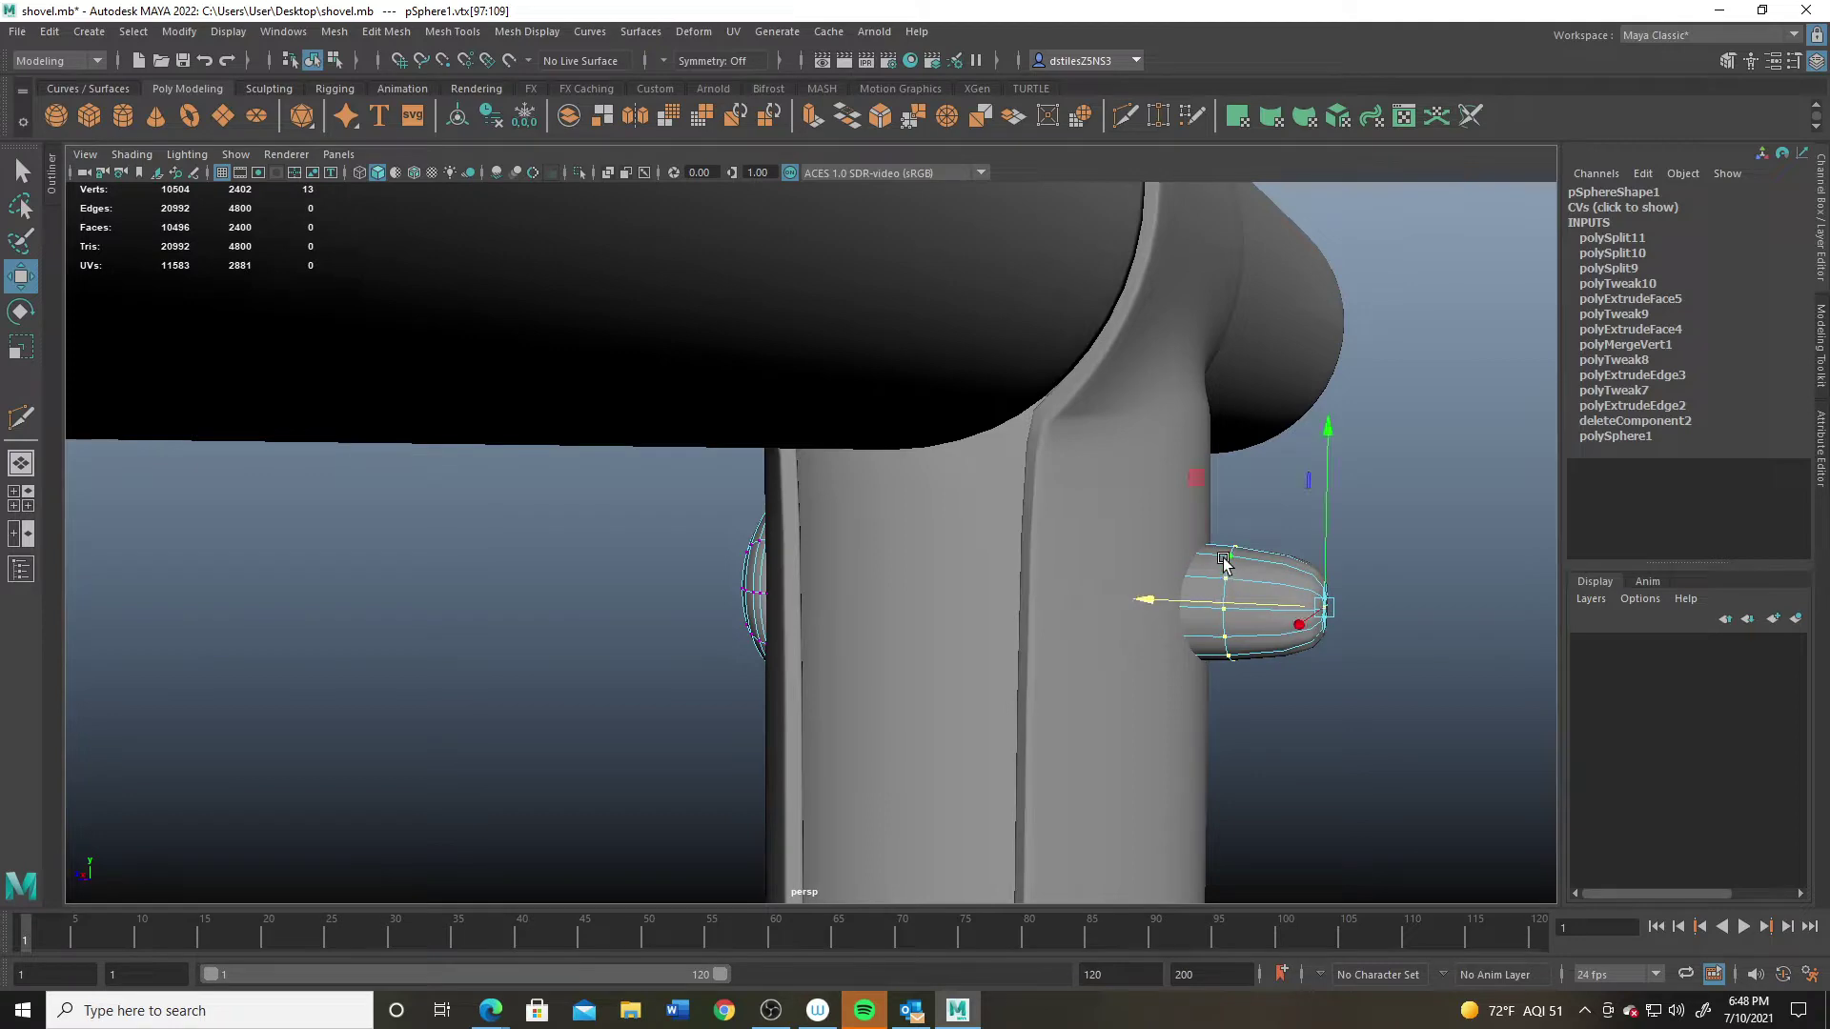
key("1")
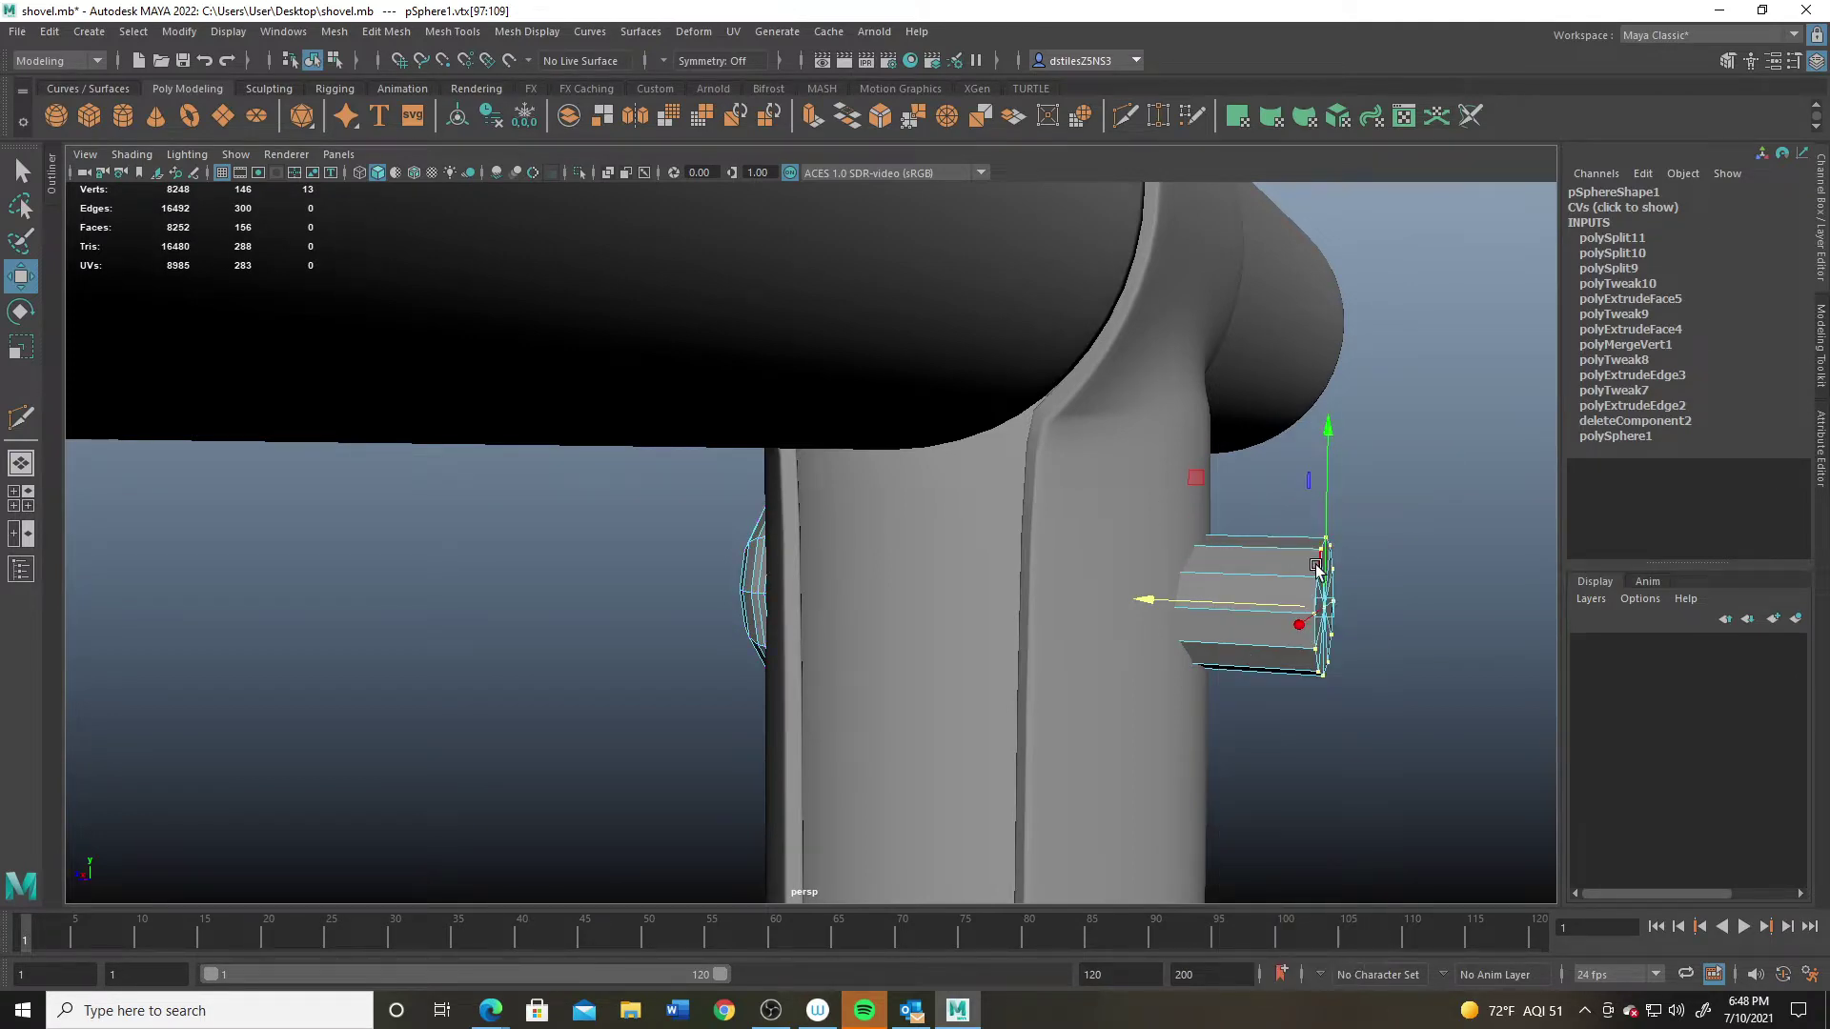
Step: Bevel the edge ring around the rivet shaft's end with a fraction of 0.1 and chamfer off
key("F10")
left_click_drag(1316, 567, 1197, 624, "alt")
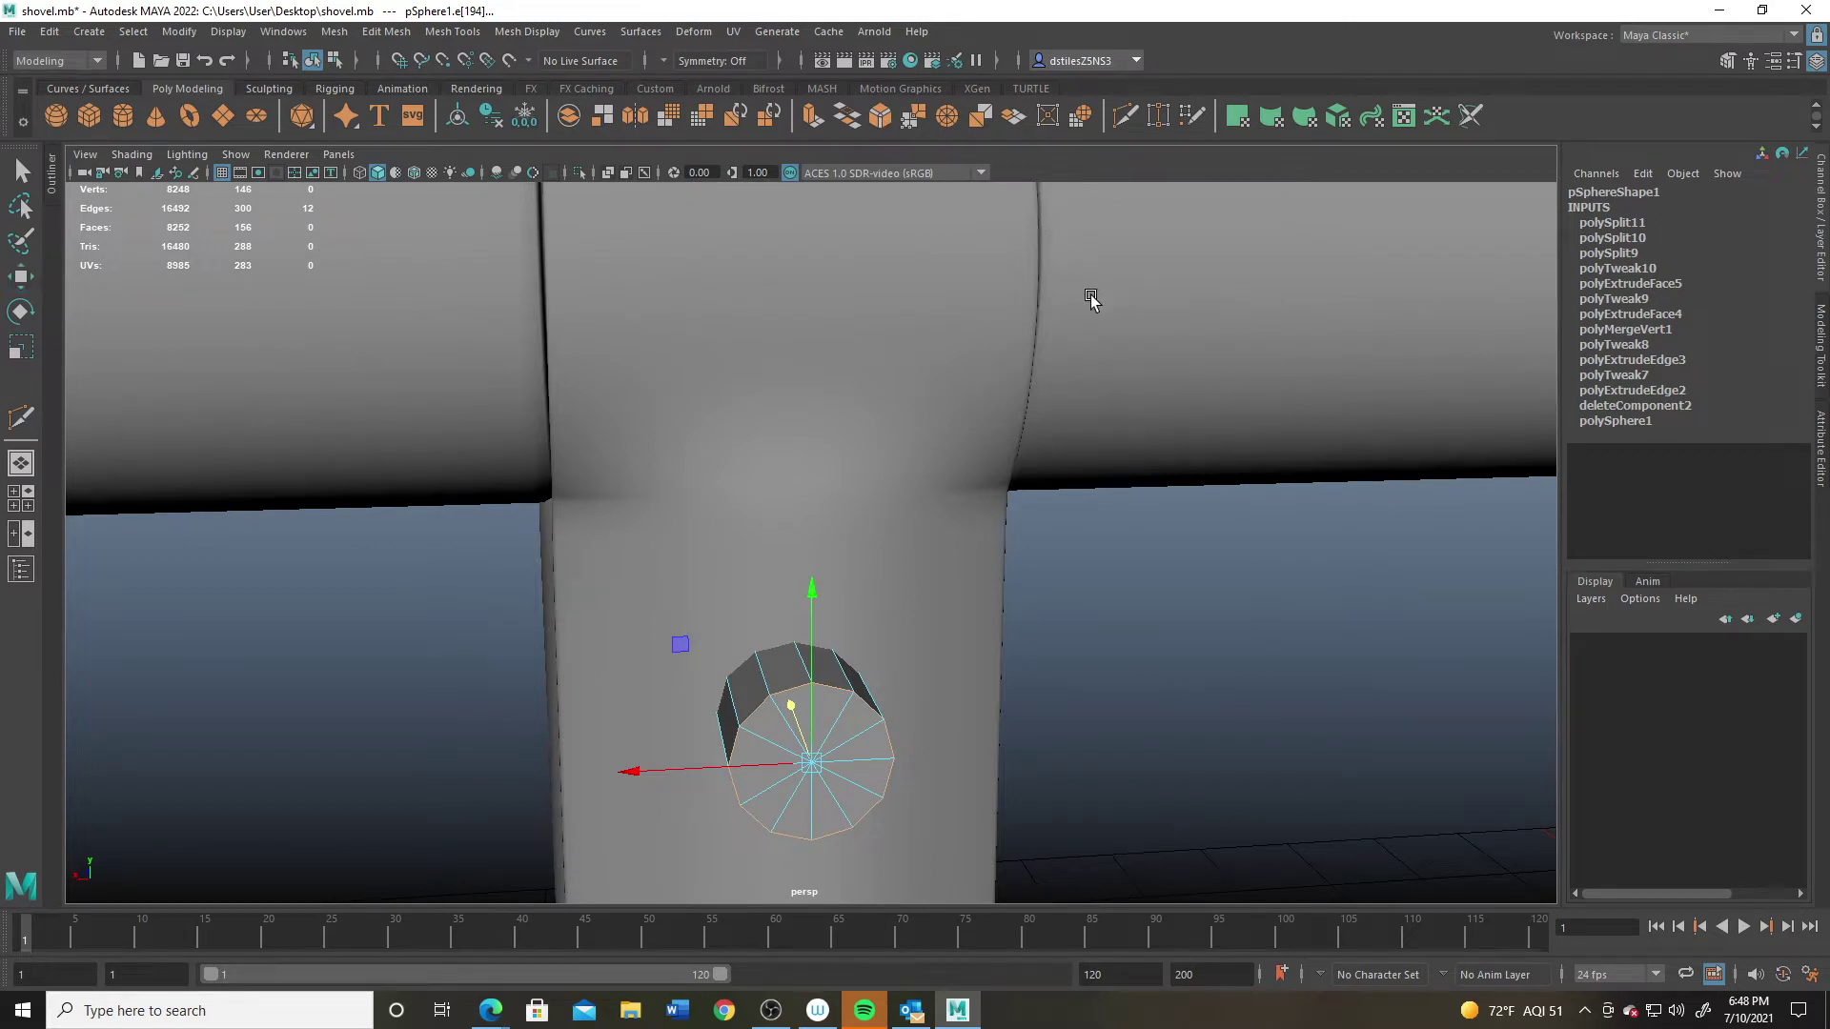
key("ctrl+b")
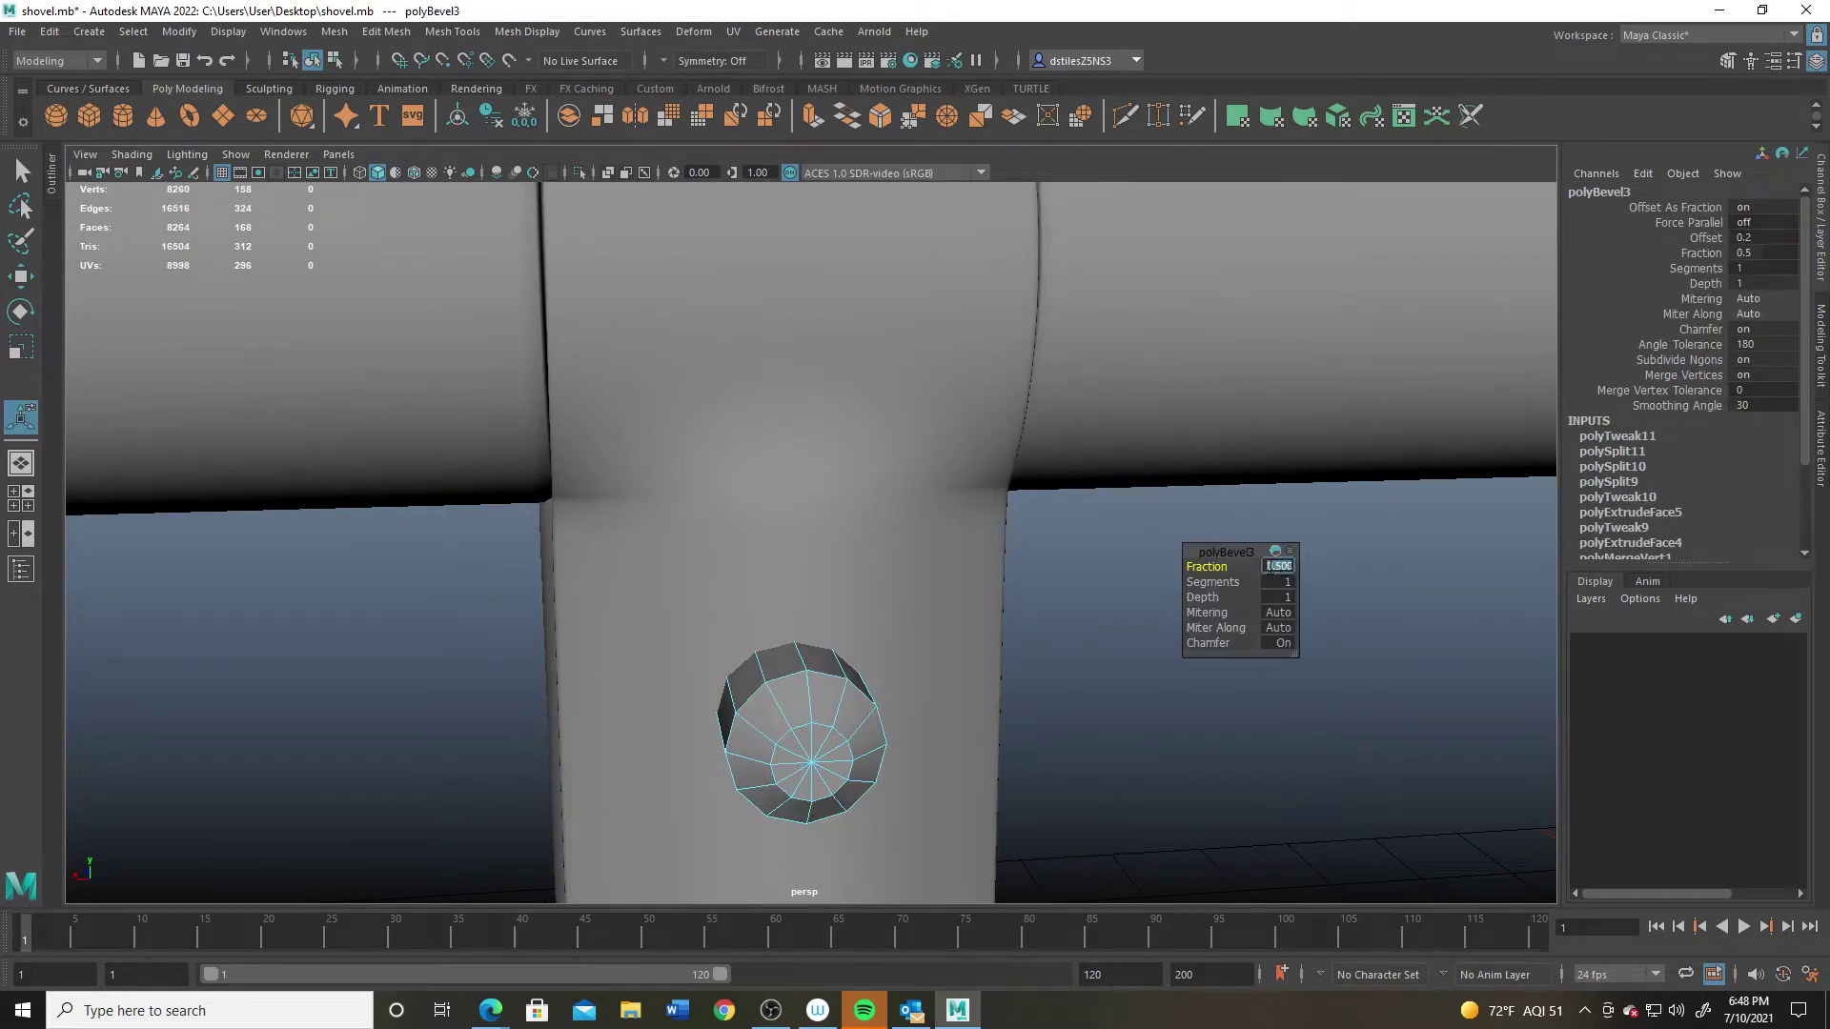
key("Return")
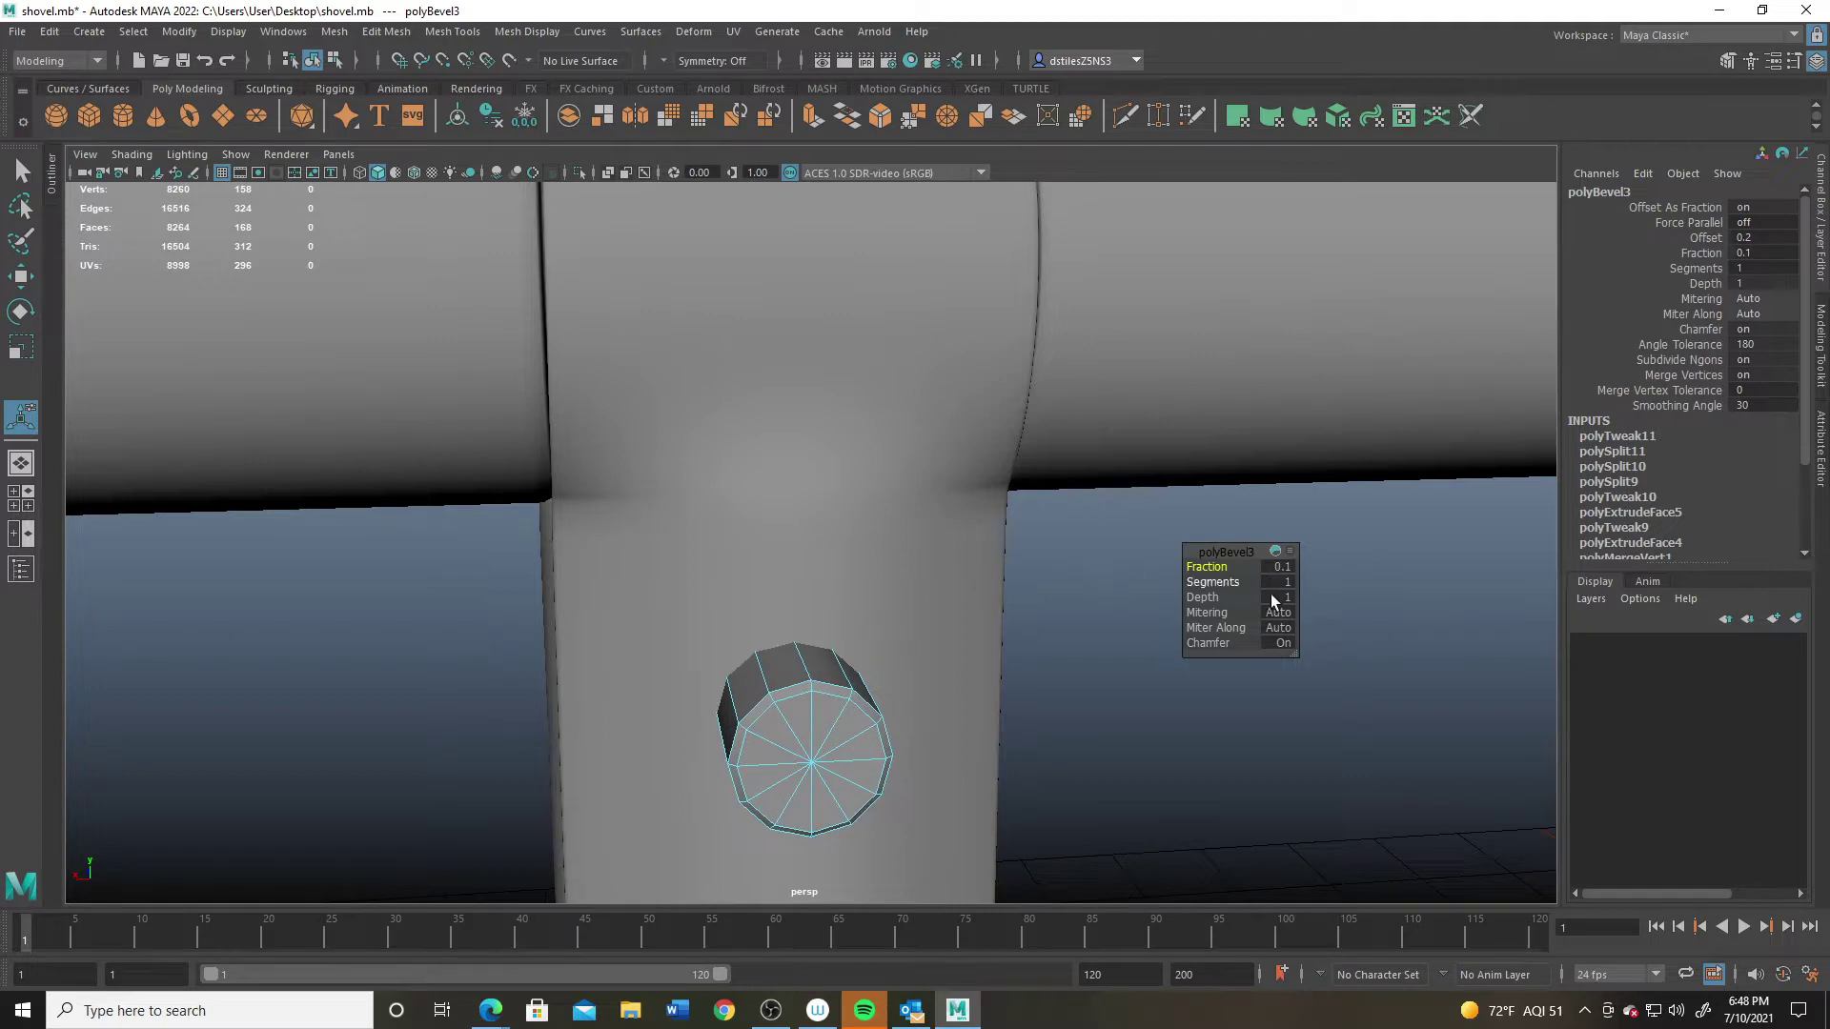
left_click(1280, 644)
left_click_drag(877, 710, 743, 610, "alt")
right_click_drag(992, 482, 1098, 413)
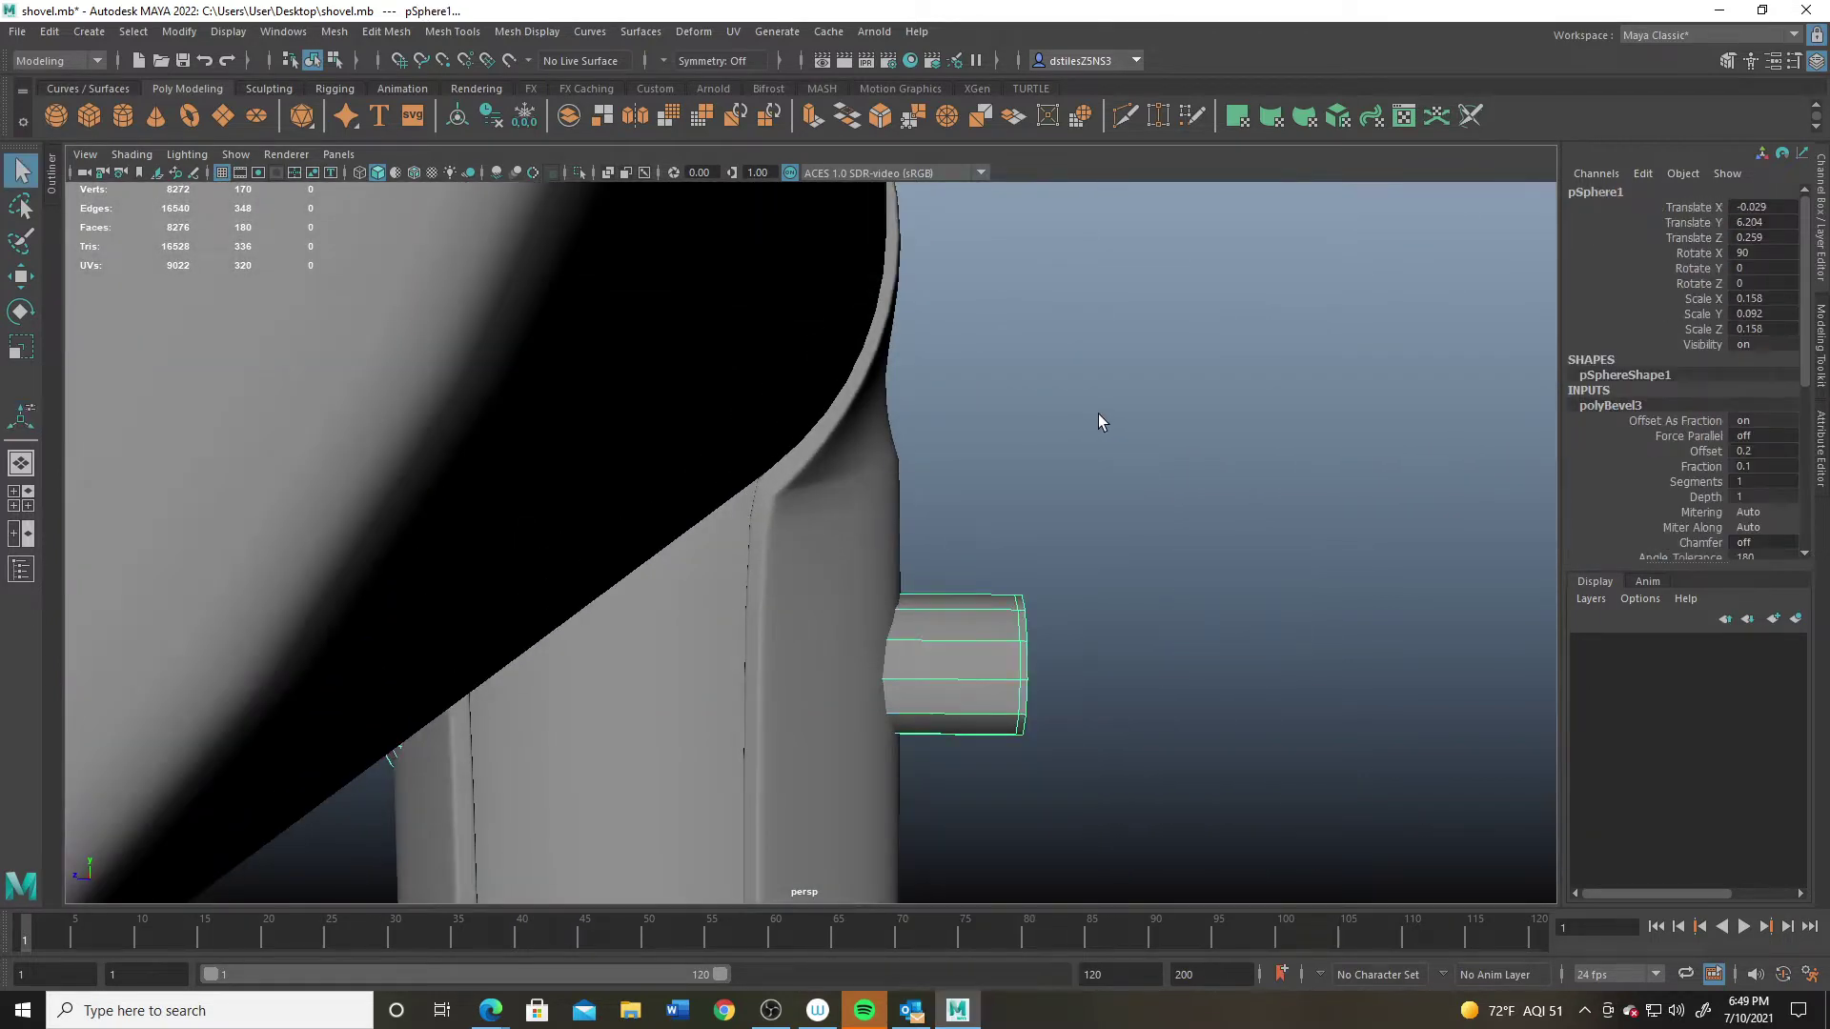
Step: Move the vertices at the rivet shaft's end back toward the rear face of the bracket, then return to object mode
left_click_drag(1072, 637, 700, 452, "alt")
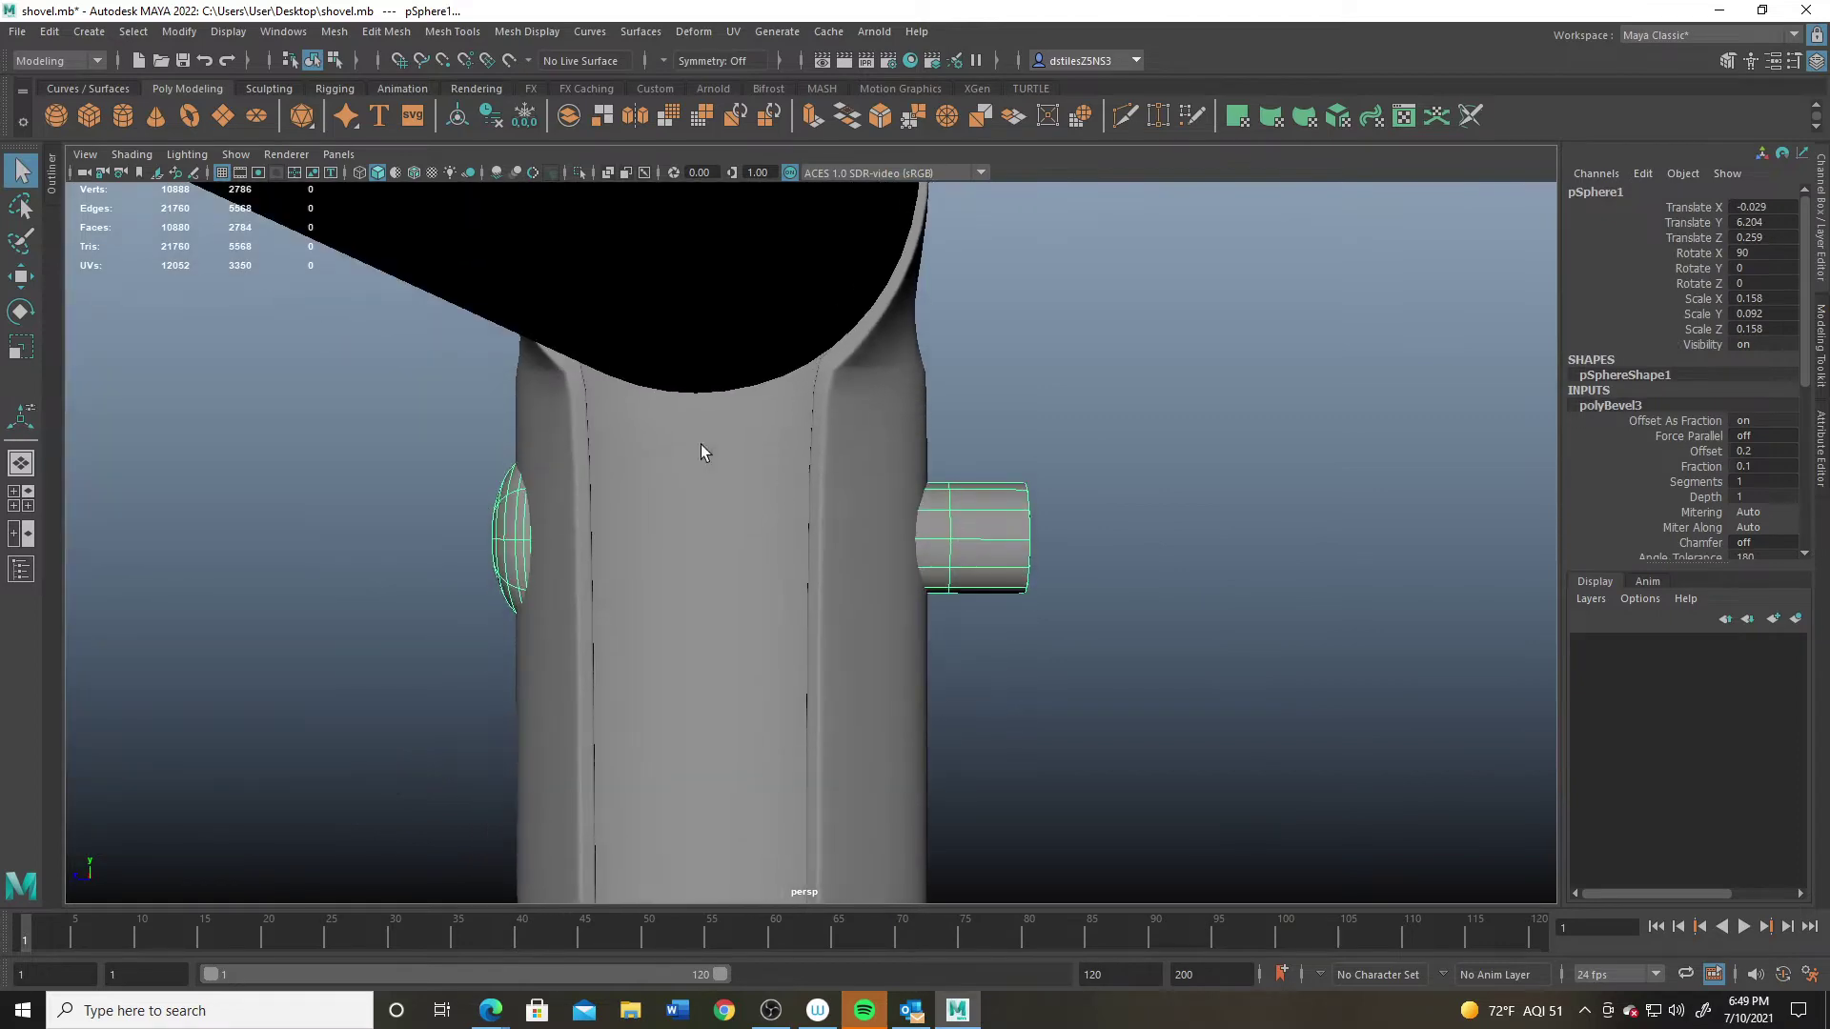
left_click(608, 172)
left_click_drag(587, 401, 614, 476, "alt")
left_click(607, 173)
left_click_drag(629, 248, 980, 560, "alt")
right_click_drag(979, 561, 884, 515)
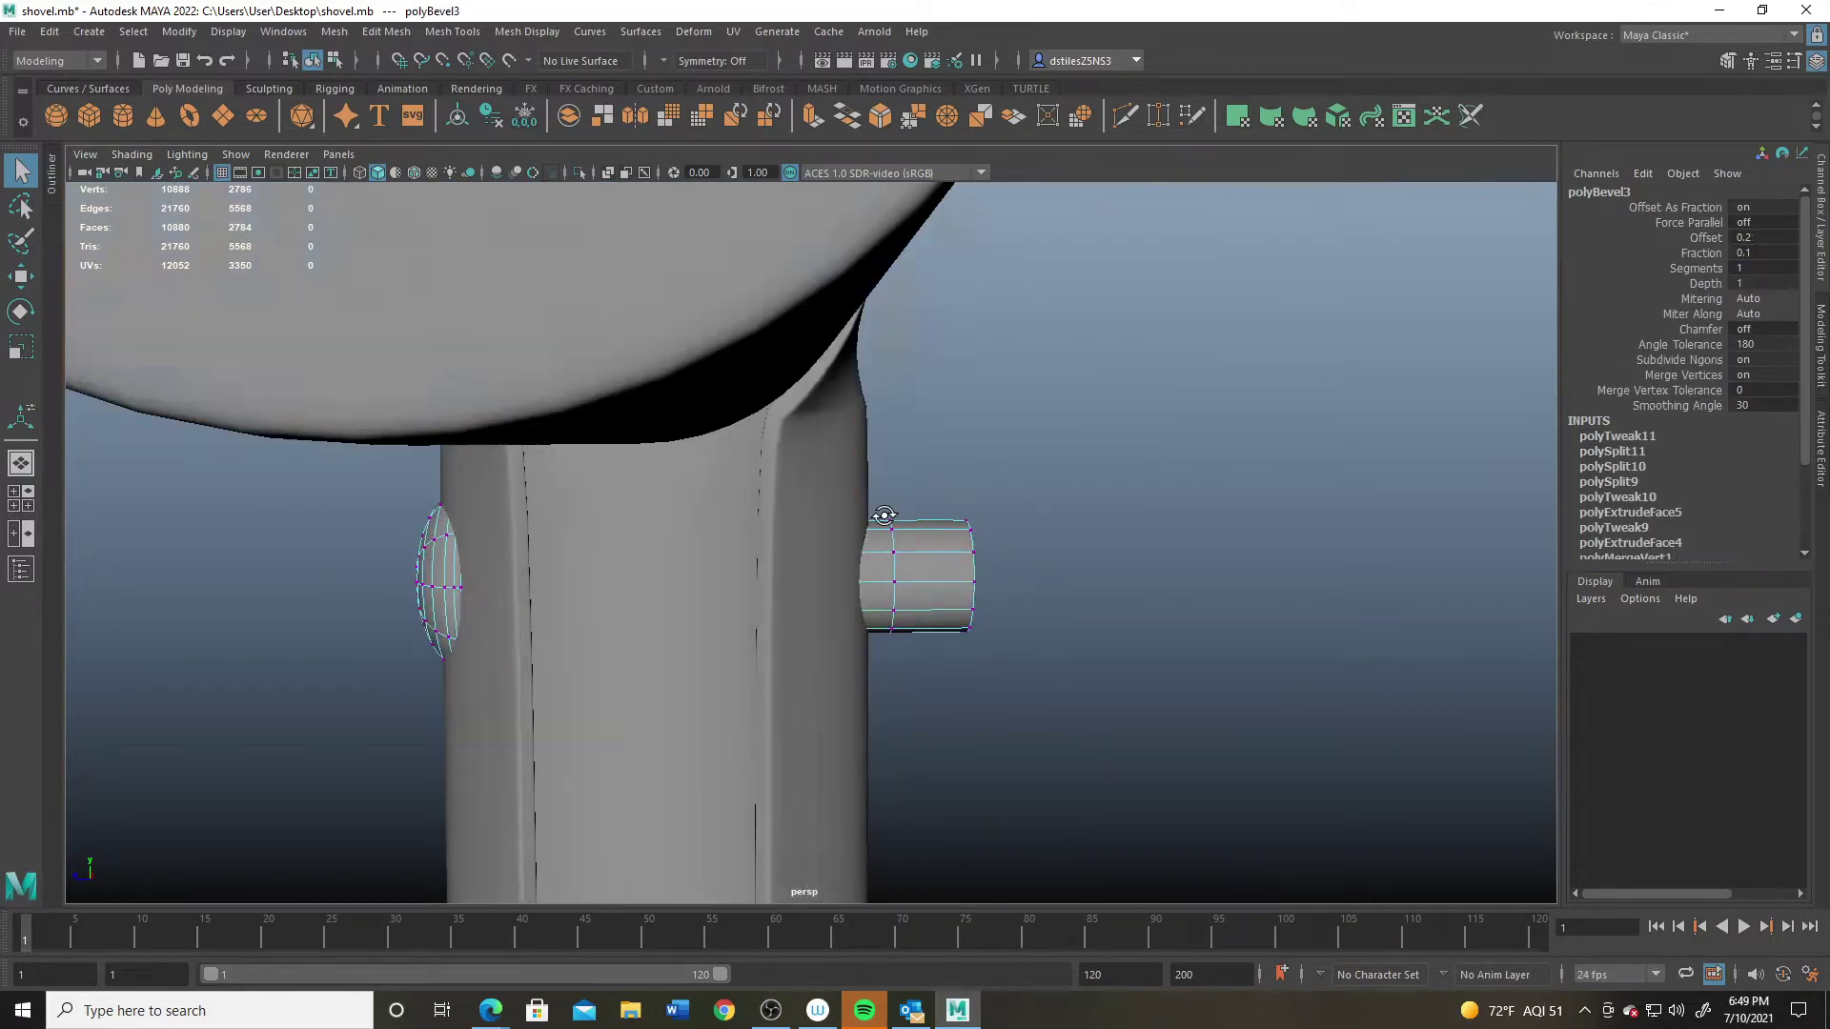
left_click_drag(885, 516, 1025, 629, "alt")
key("w")
left_click_drag(891, 568, 829, 557)
key("q")
right_click(881, 556)
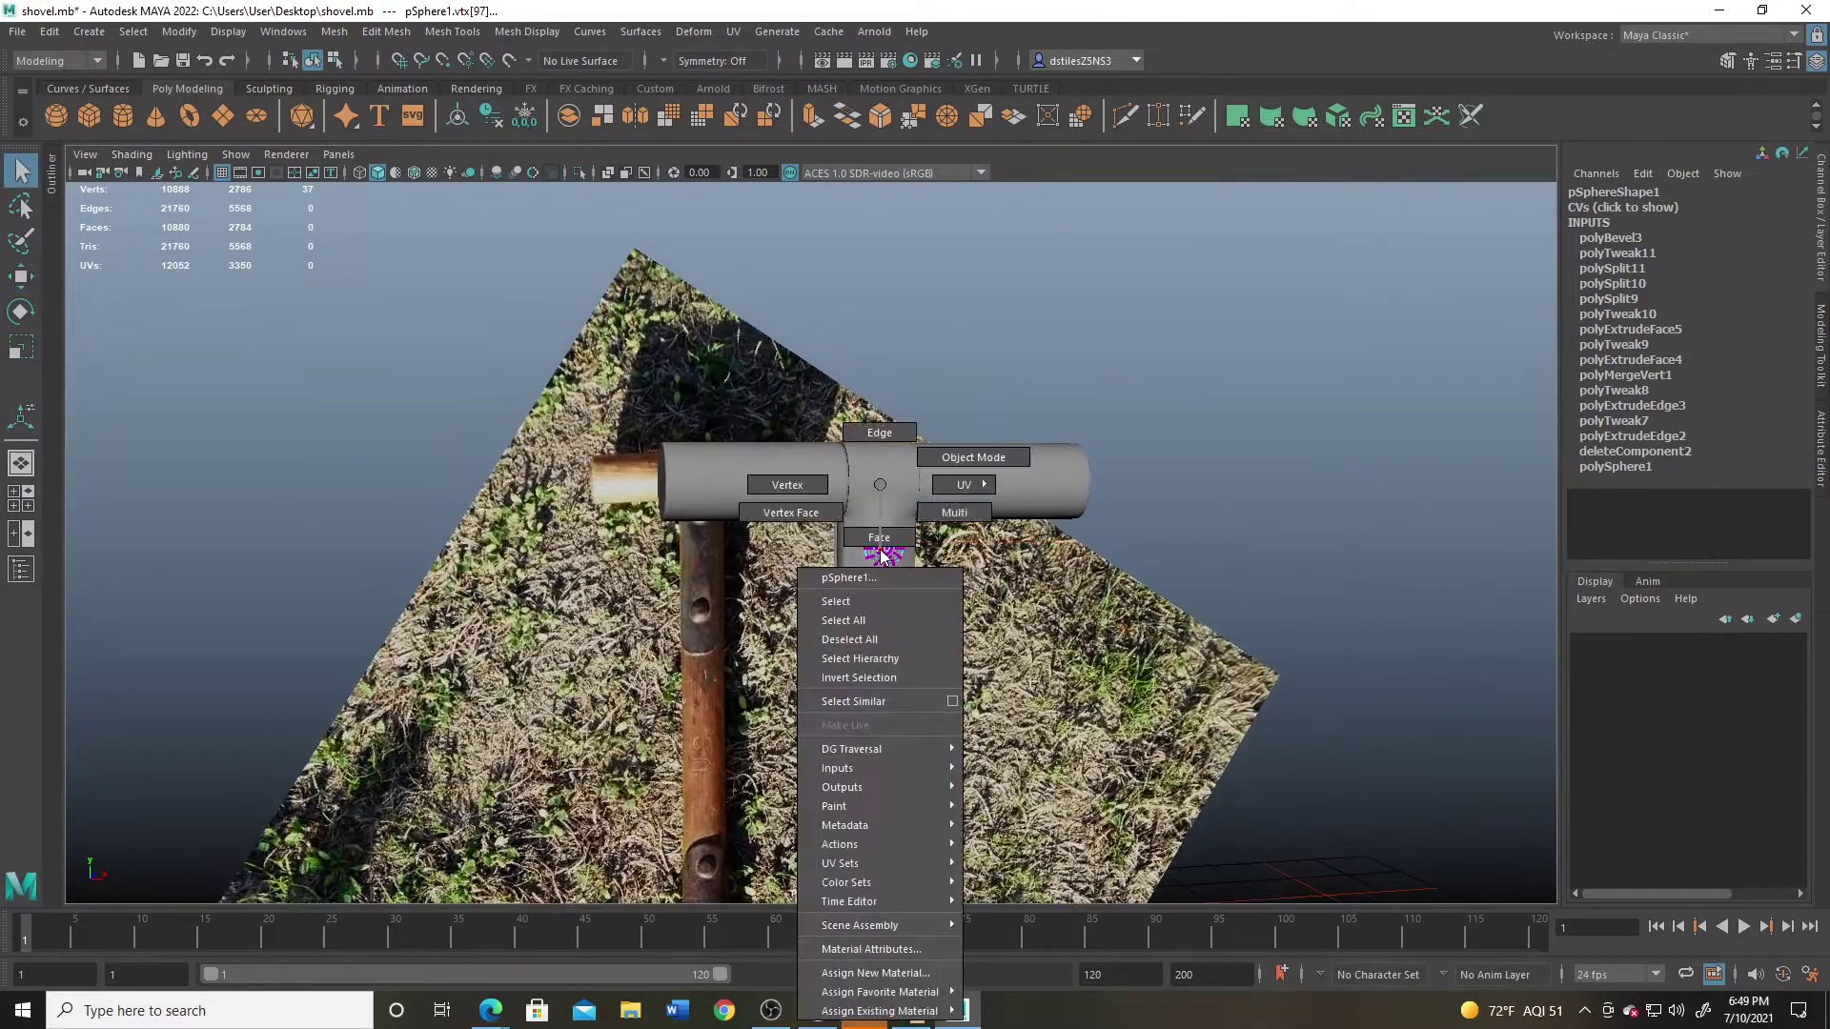
left_click(963, 458)
Step: Insert an edge loop around the bracket at the height of the rivet and return it to smooth preview
scroll(924, 558, "up", 4)
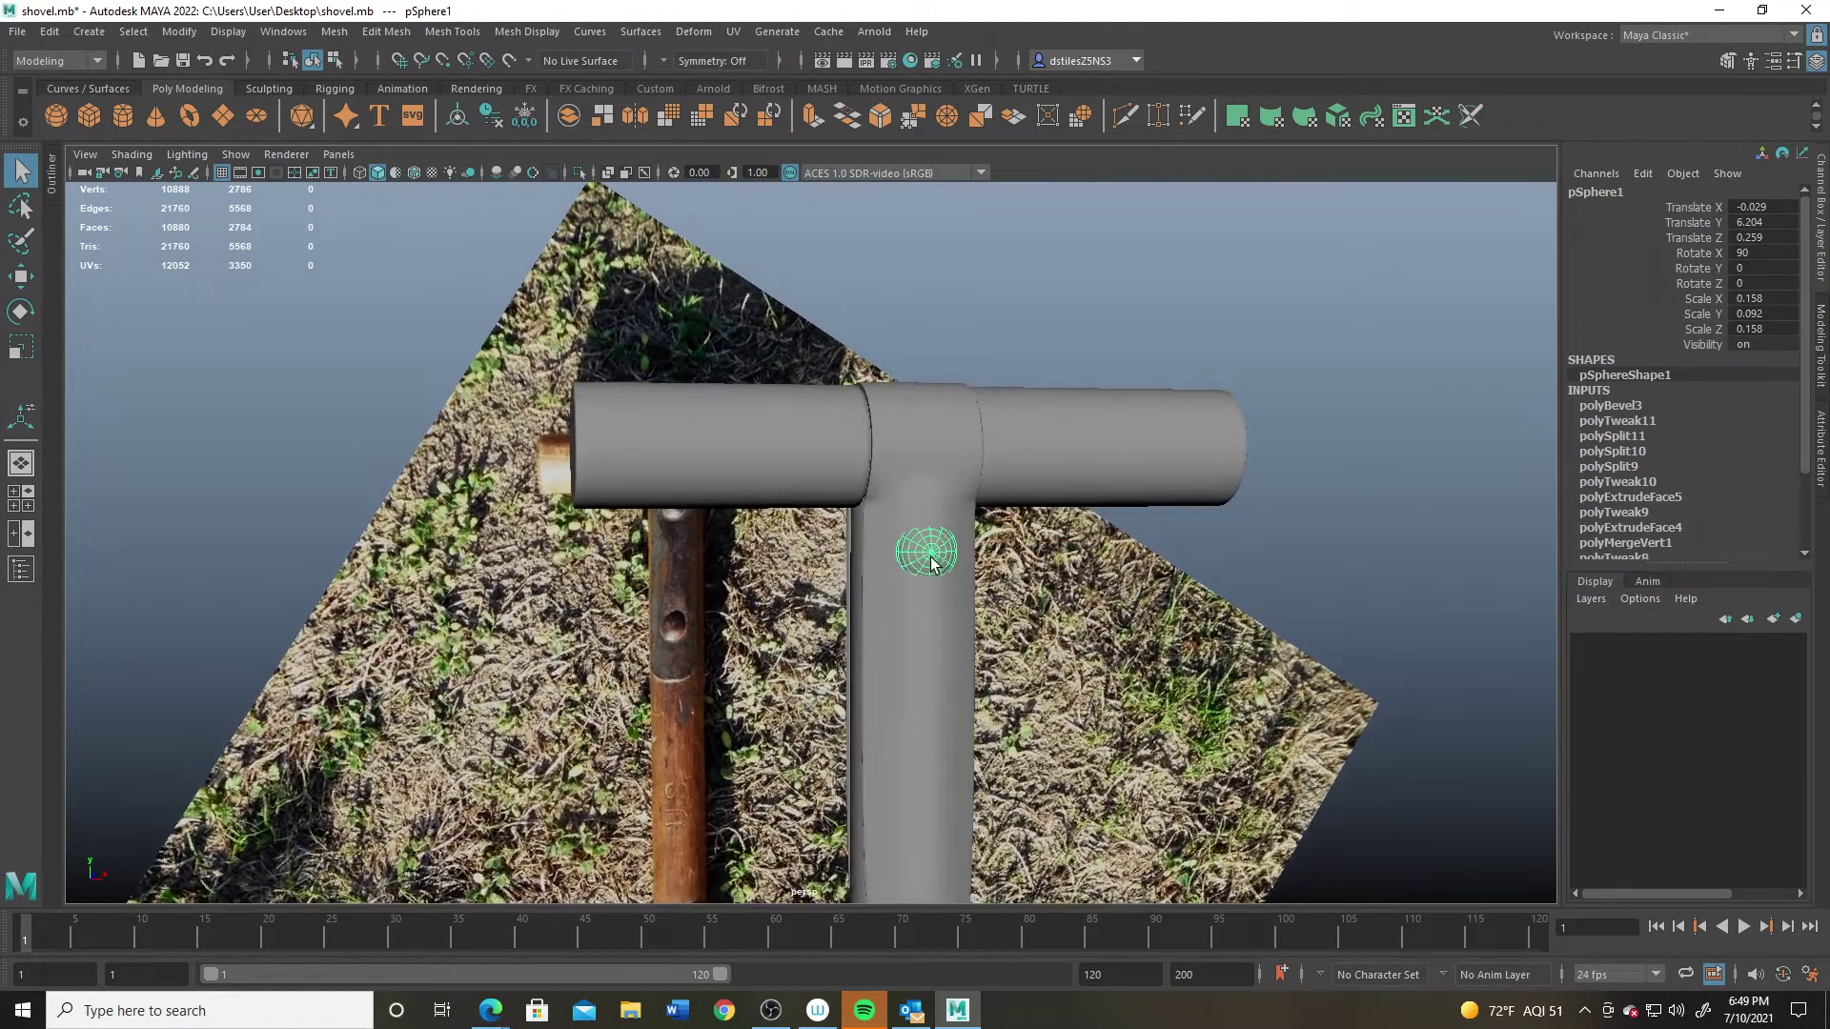
left_click_drag(932, 562, 665, 618, "alt")
left_click(872, 621)
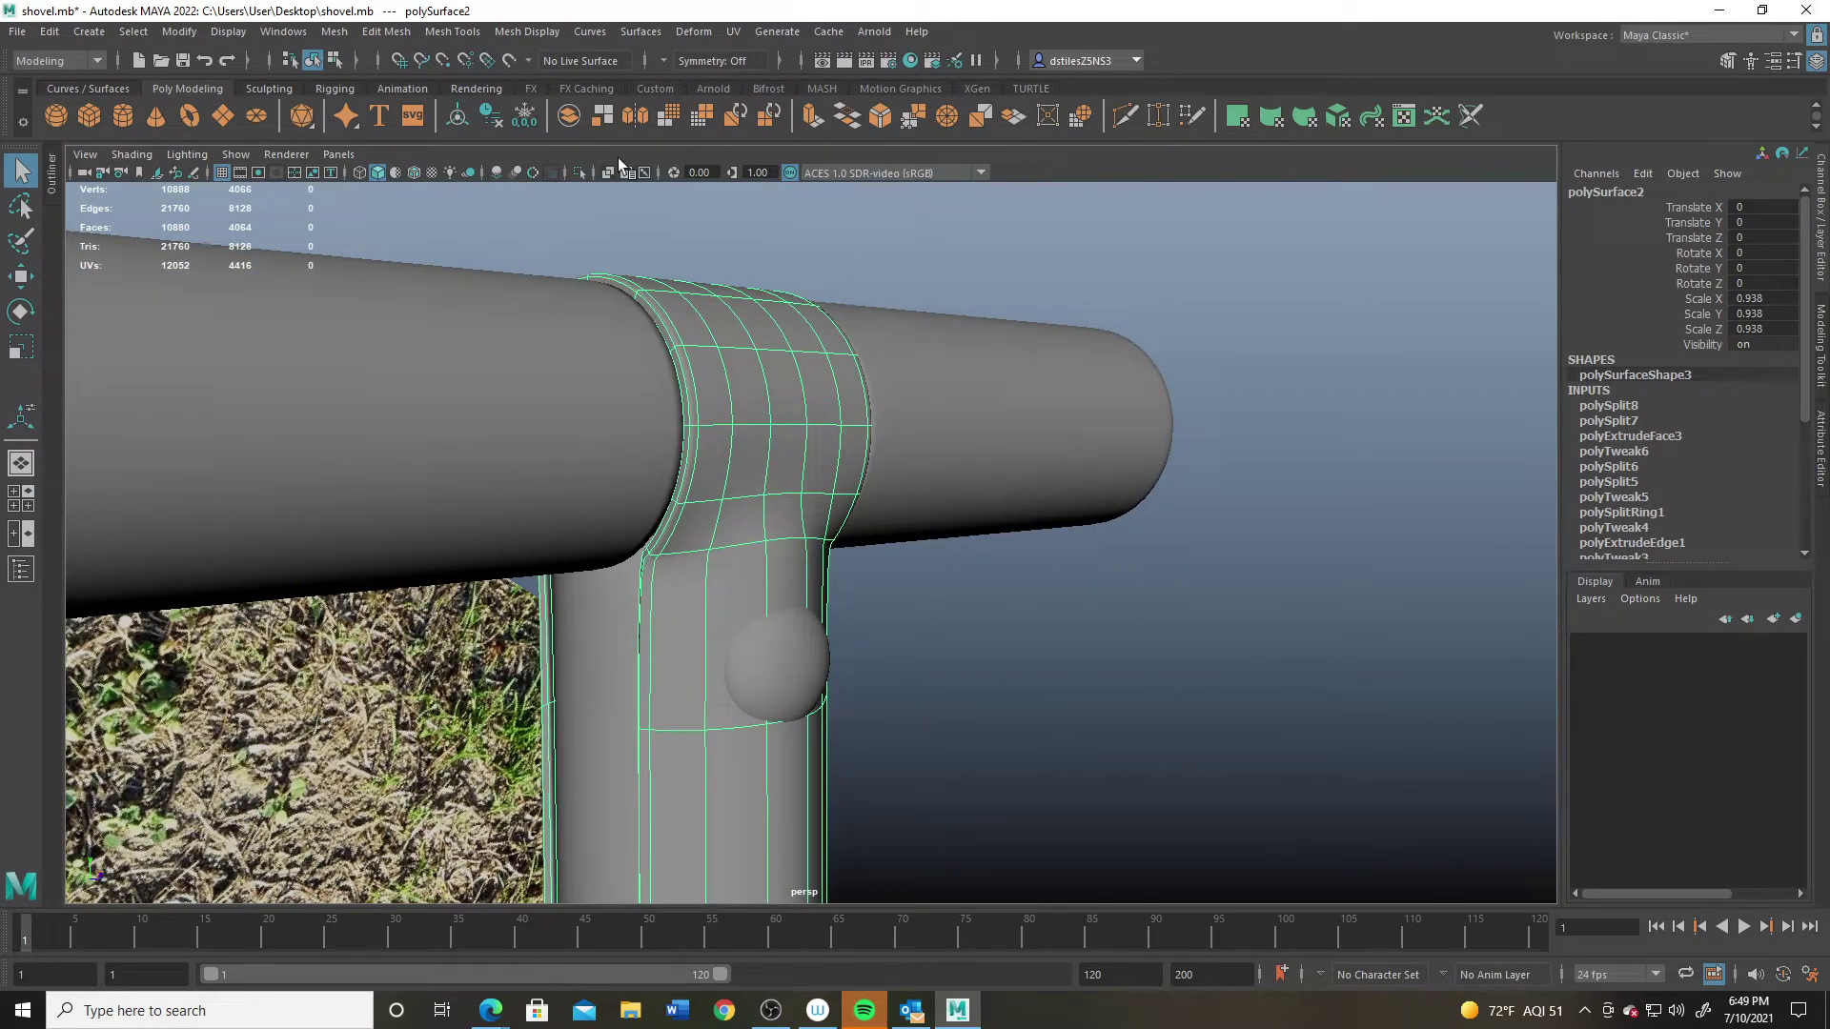
left_click(1122, 119)
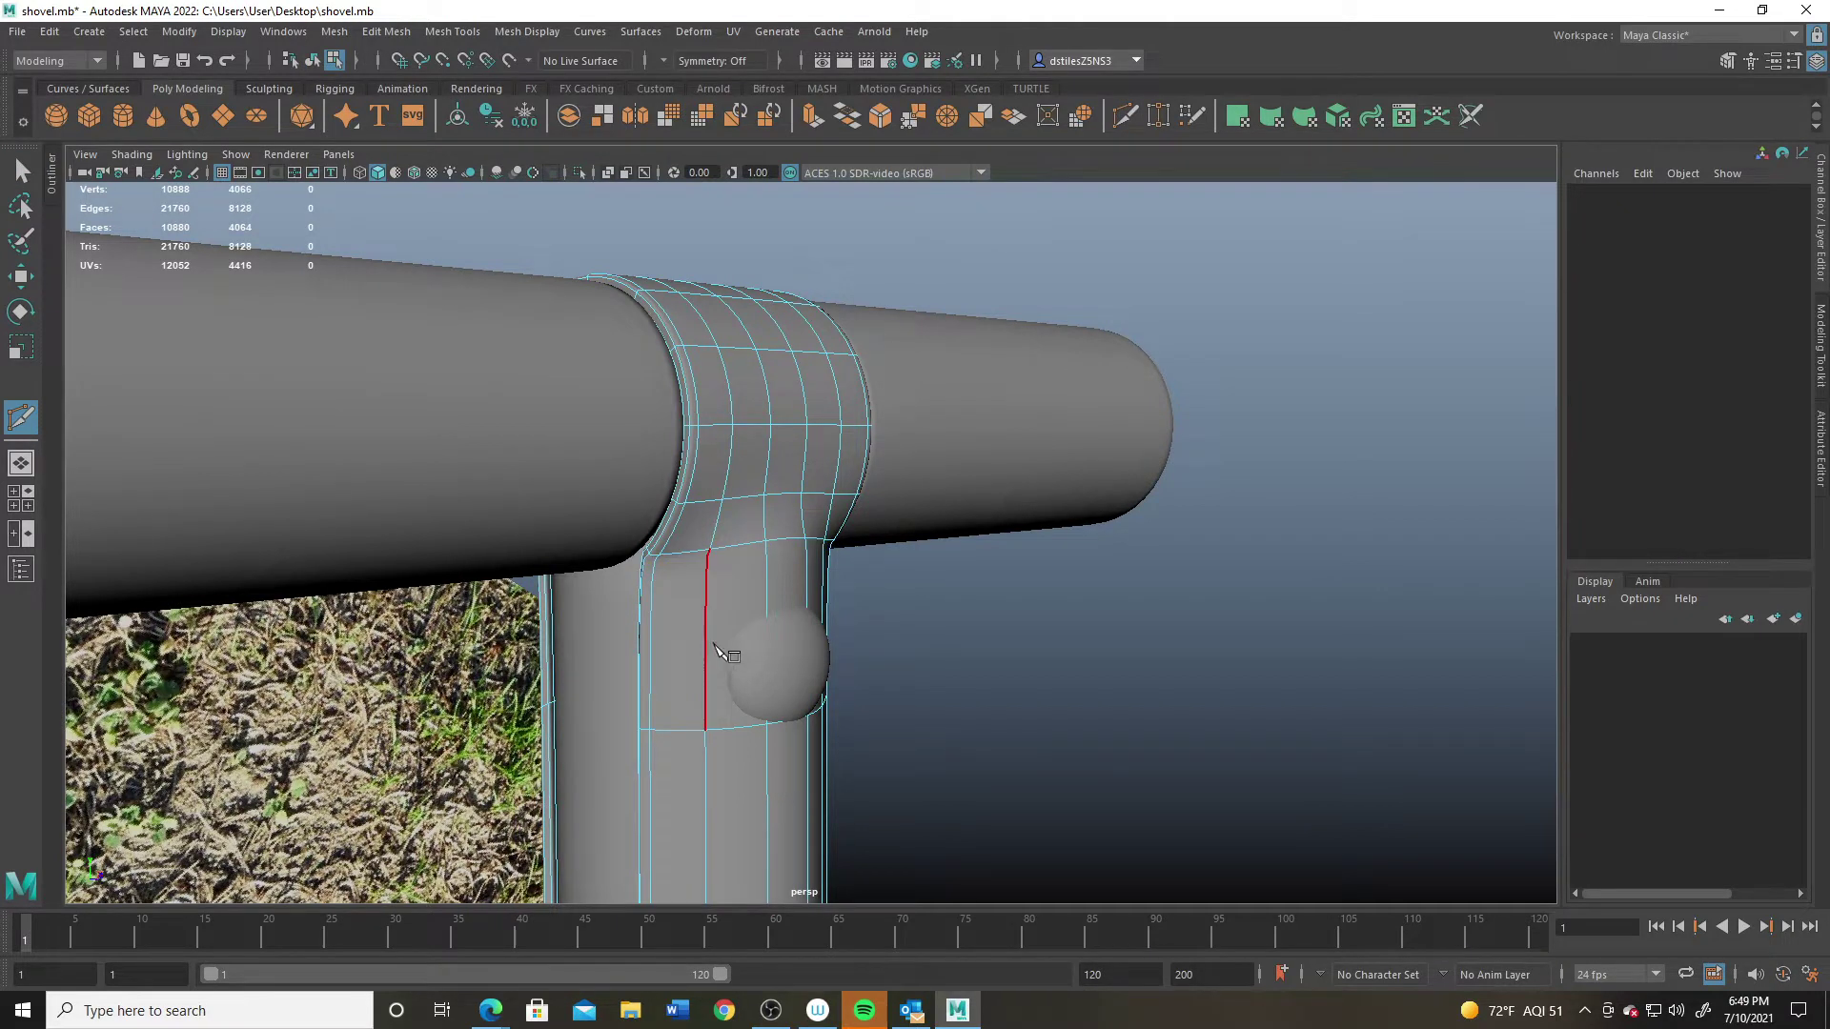
key("1")
left_click(724, 646)
left_click(705, 696, "ctrl")
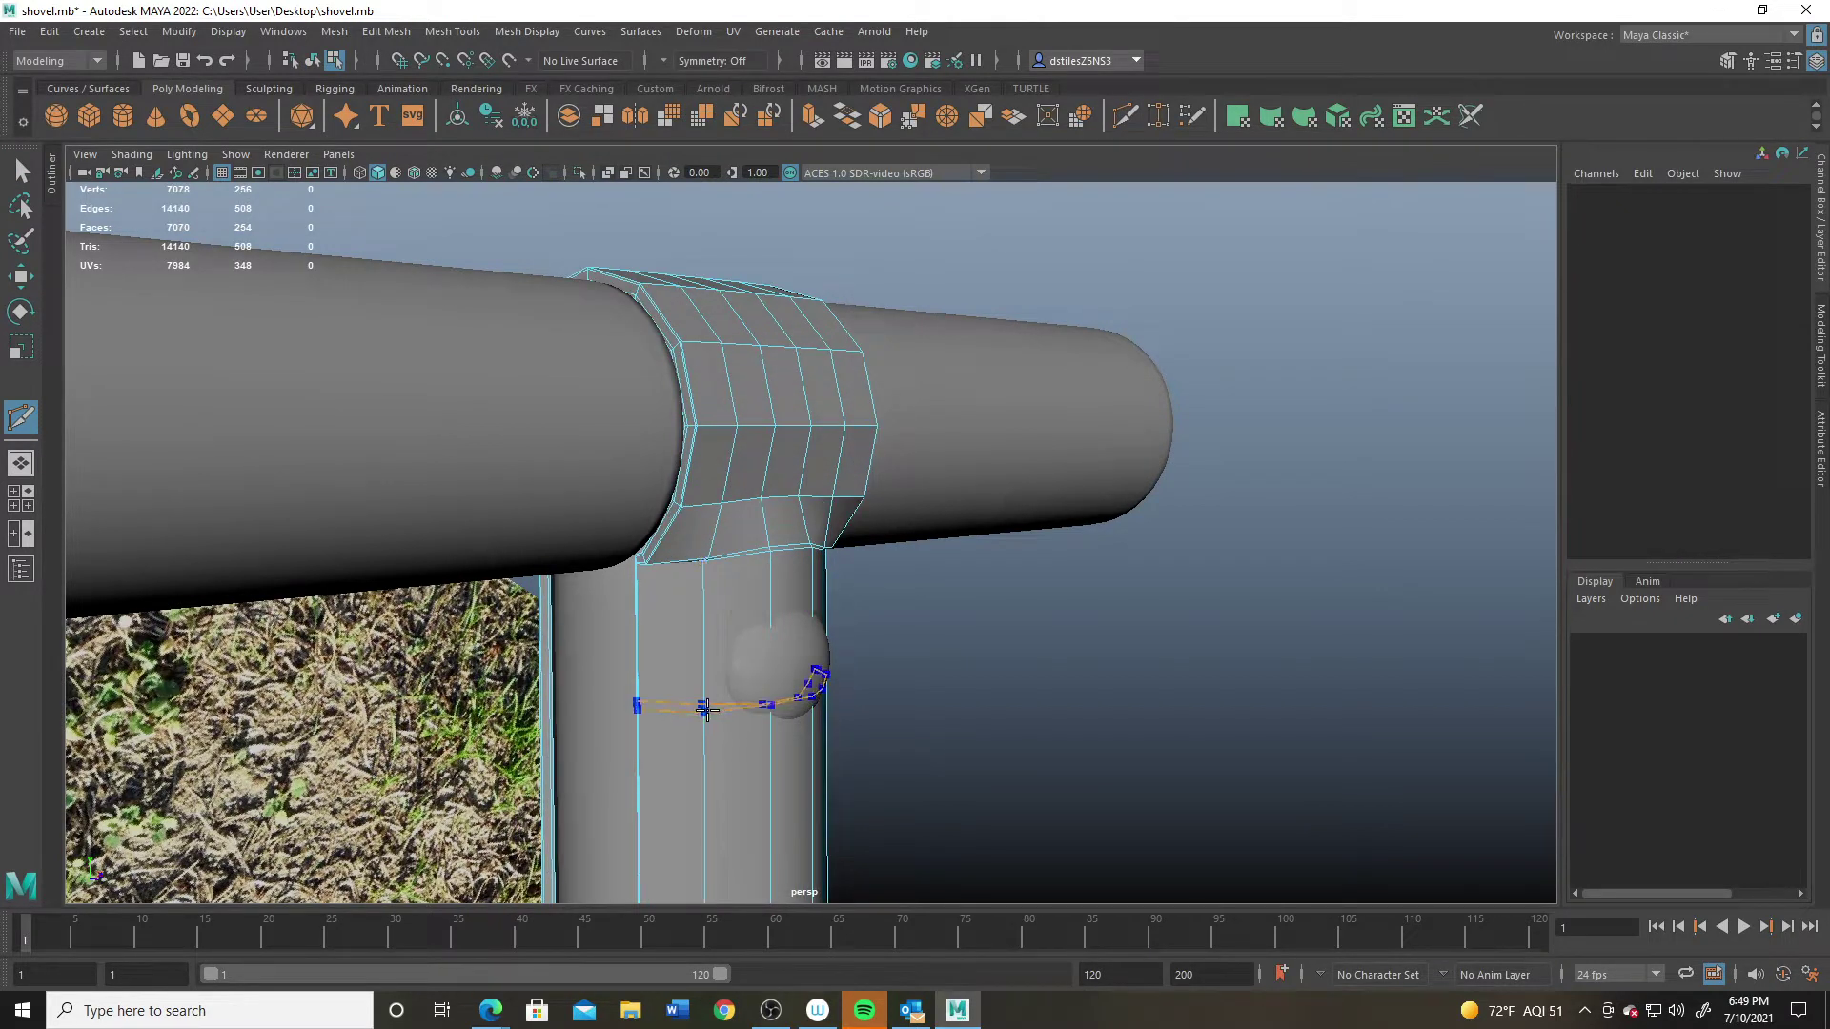
key("Return")
key("q")
right_click_drag(836, 541, 882, 453)
key("3")
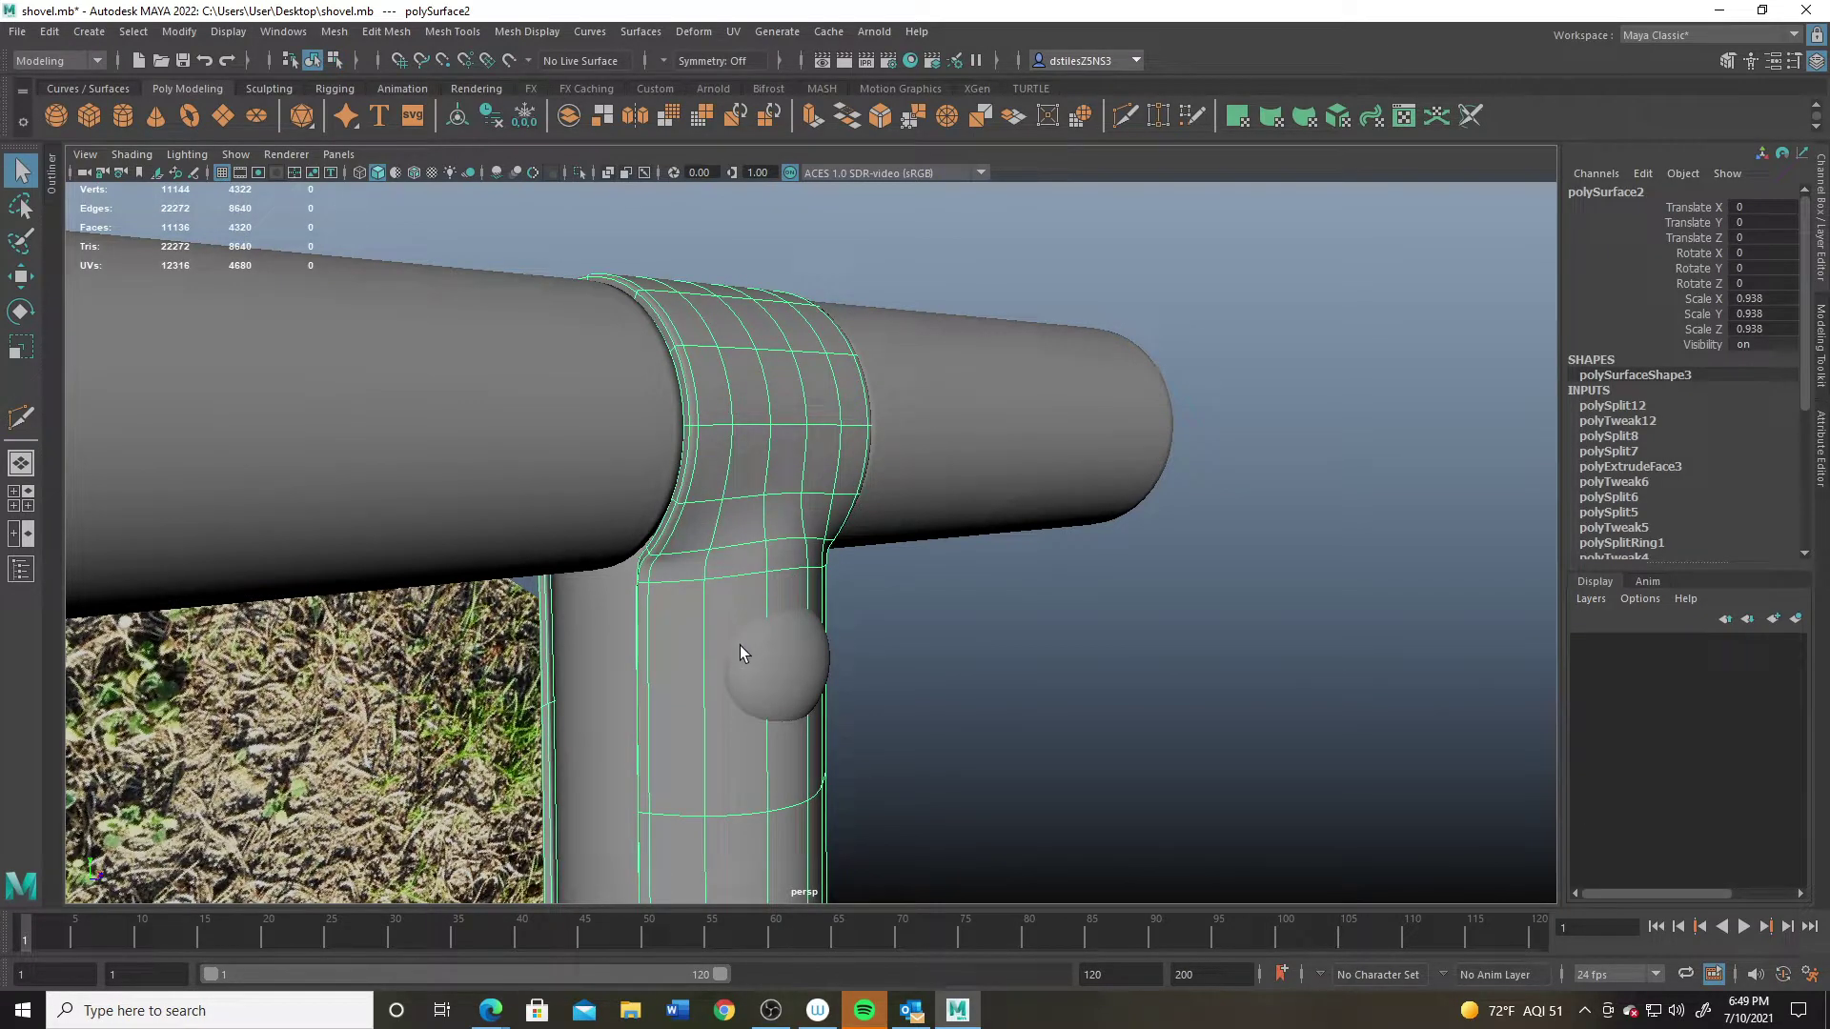
Step: Insert two more edge loops around the unsmoothed bracket just below the rivet
left_click_drag(715, 620, 675, 656, "alt")
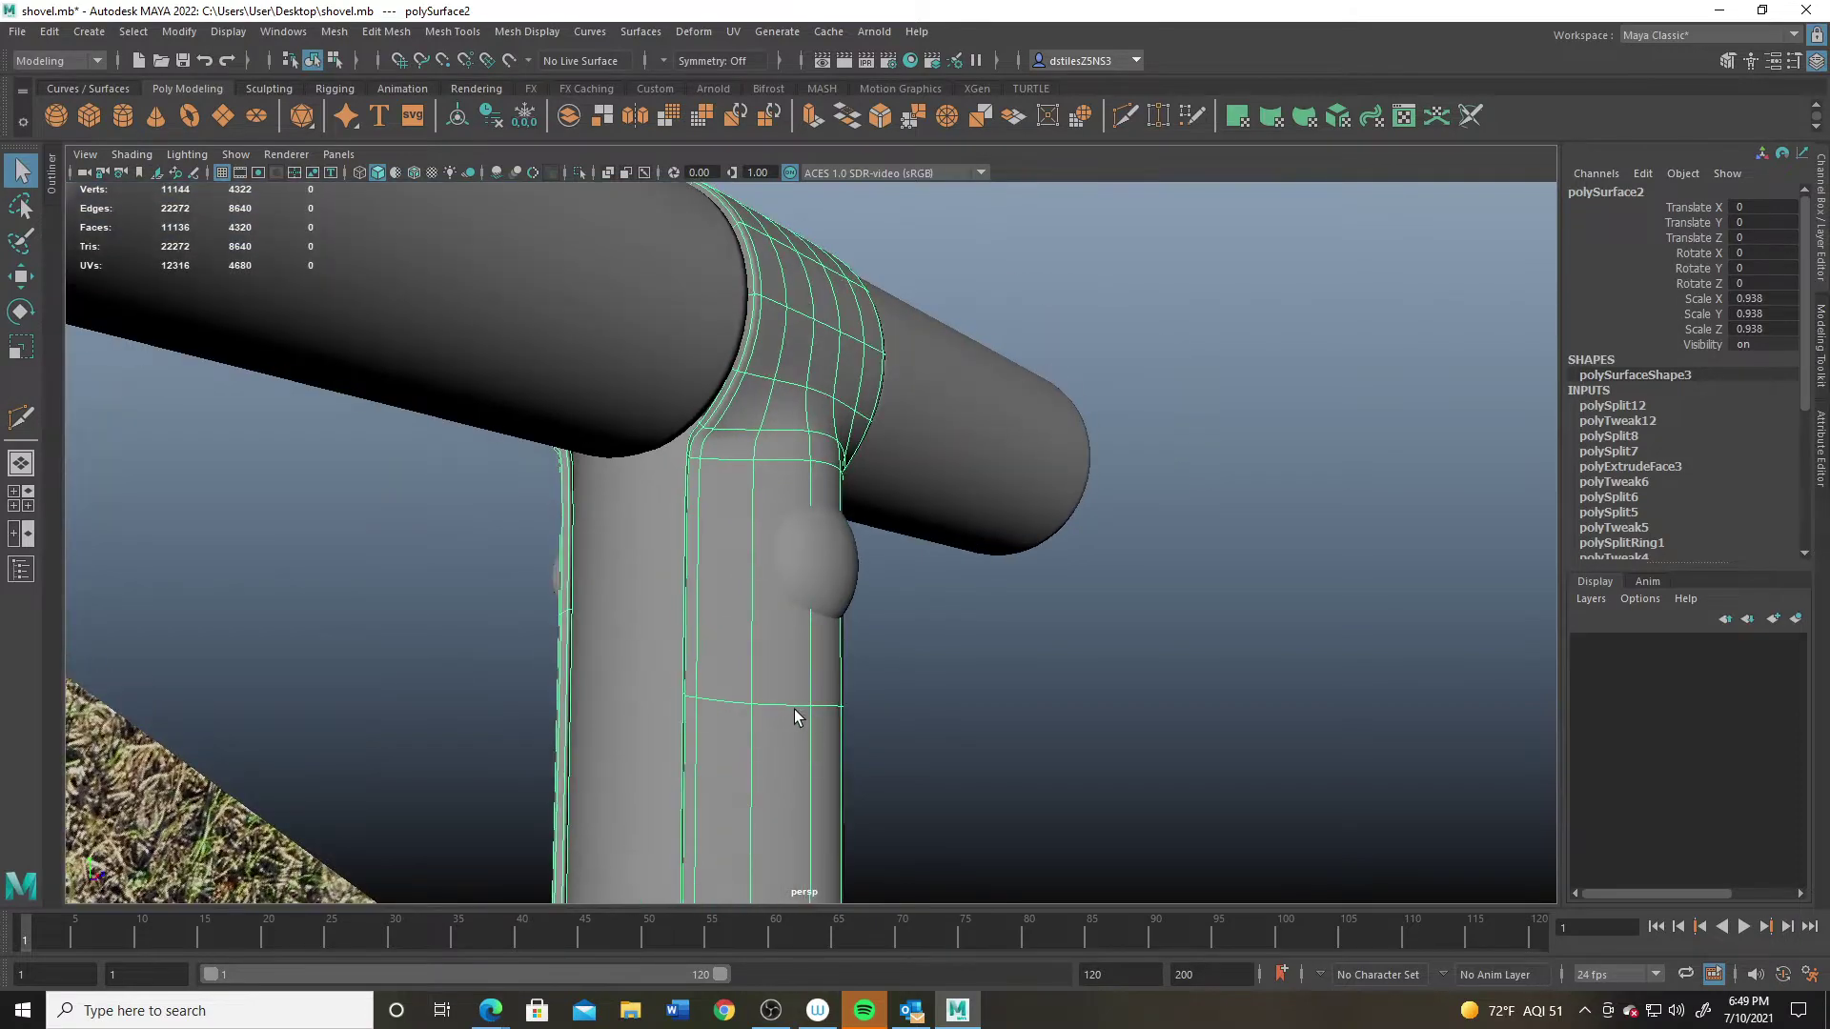
left_click_drag(830, 710, 661, 482, "alt")
right_click_drag(662, 482, 666, 445)
right_click_drag(678, 736, 522, 602, "alt")
middle_click_drag(522, 603, 538, 423, "alt")
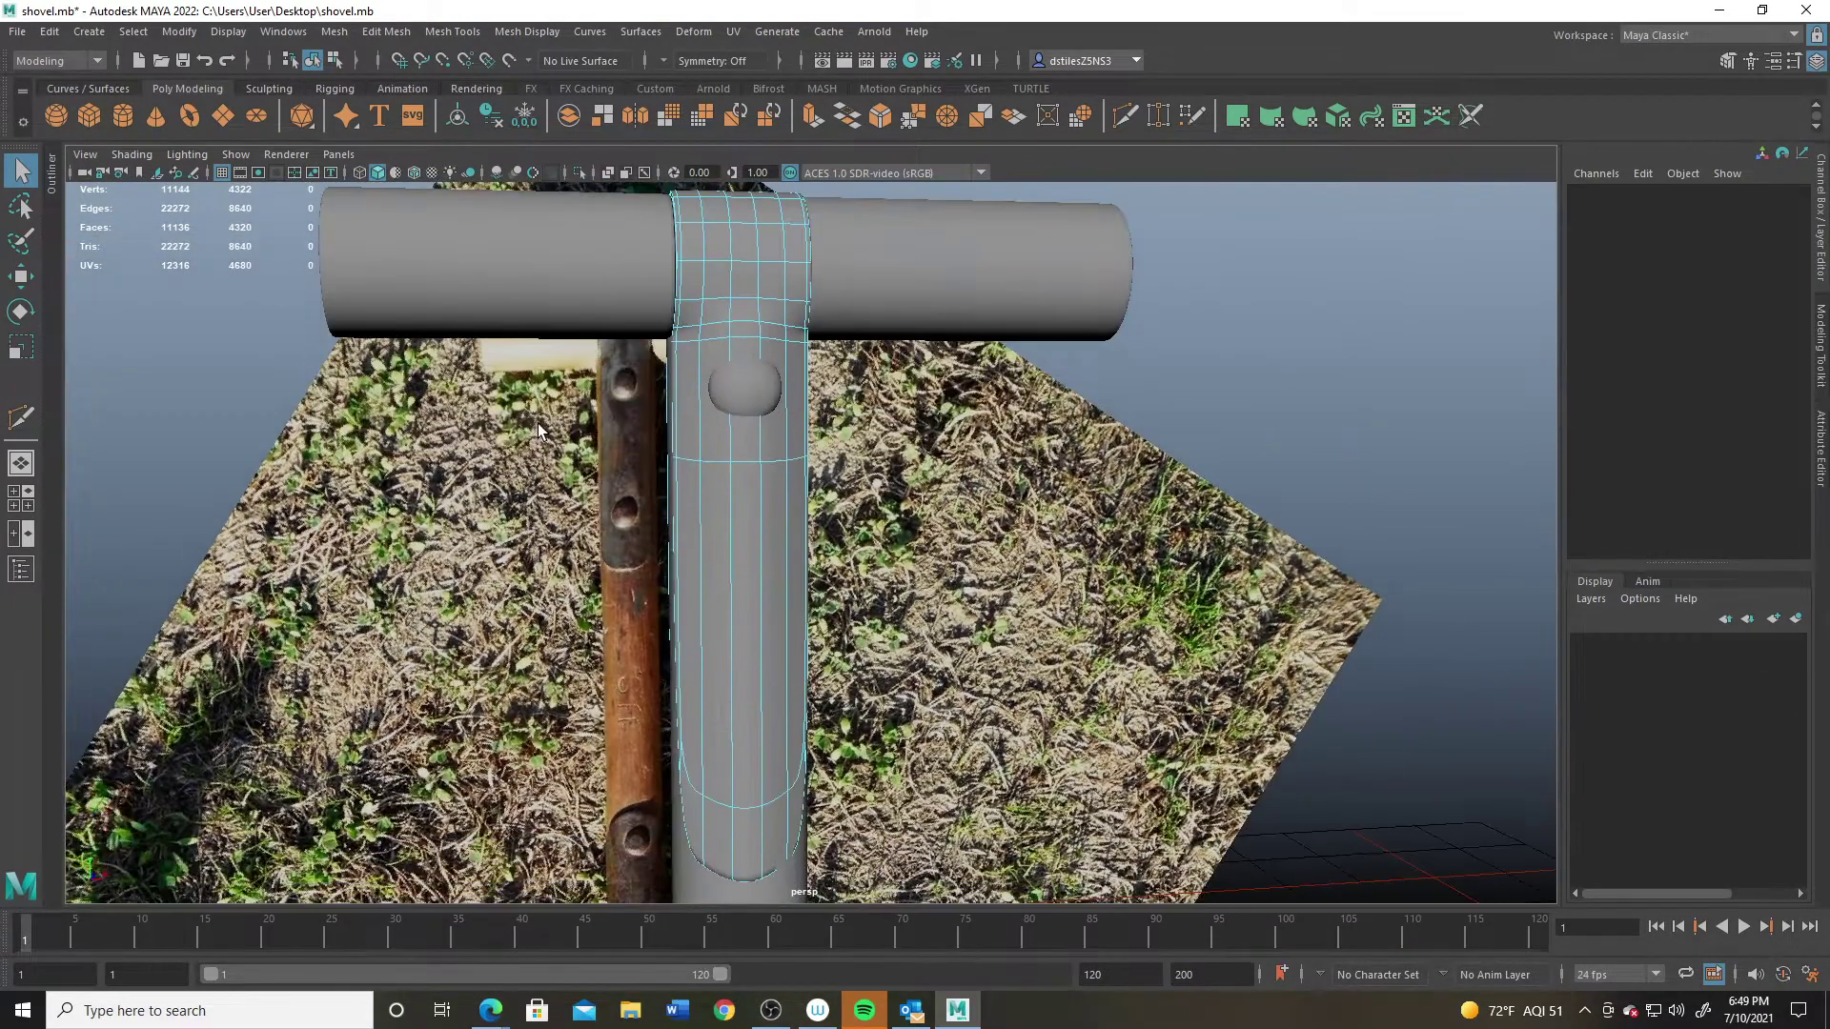
key("1")
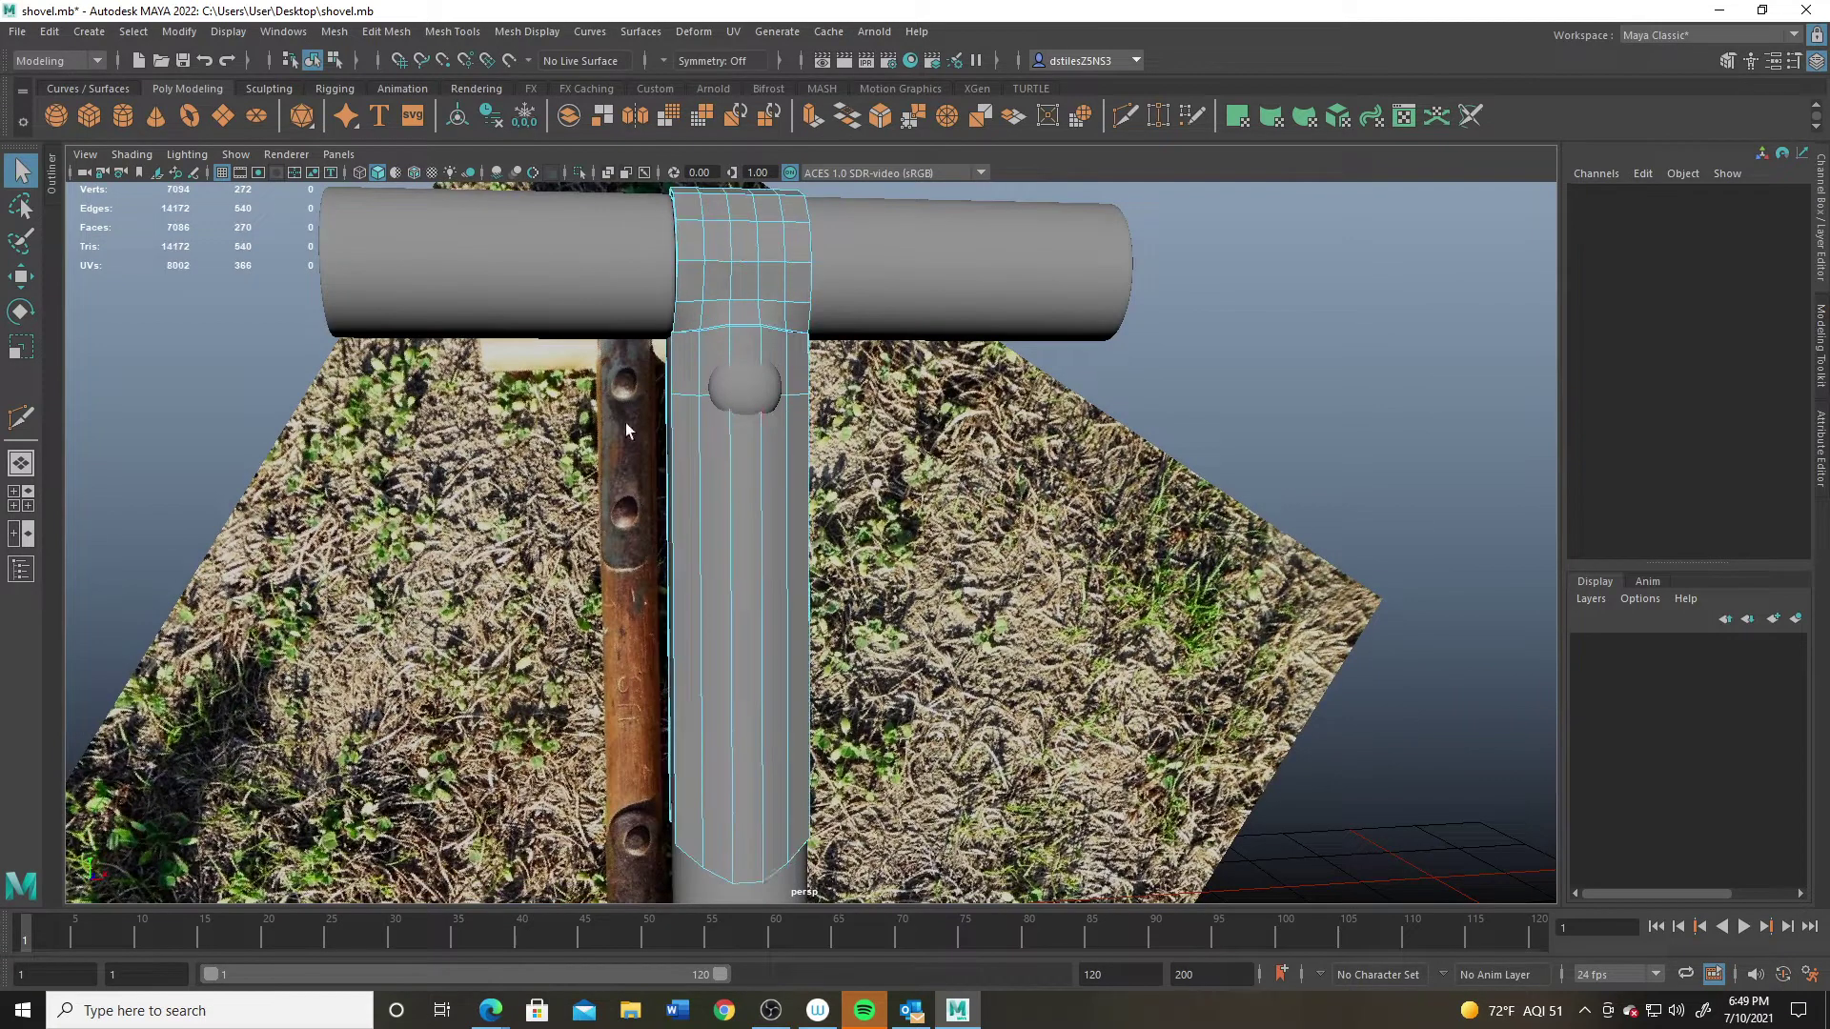
left_click(1134, 118)
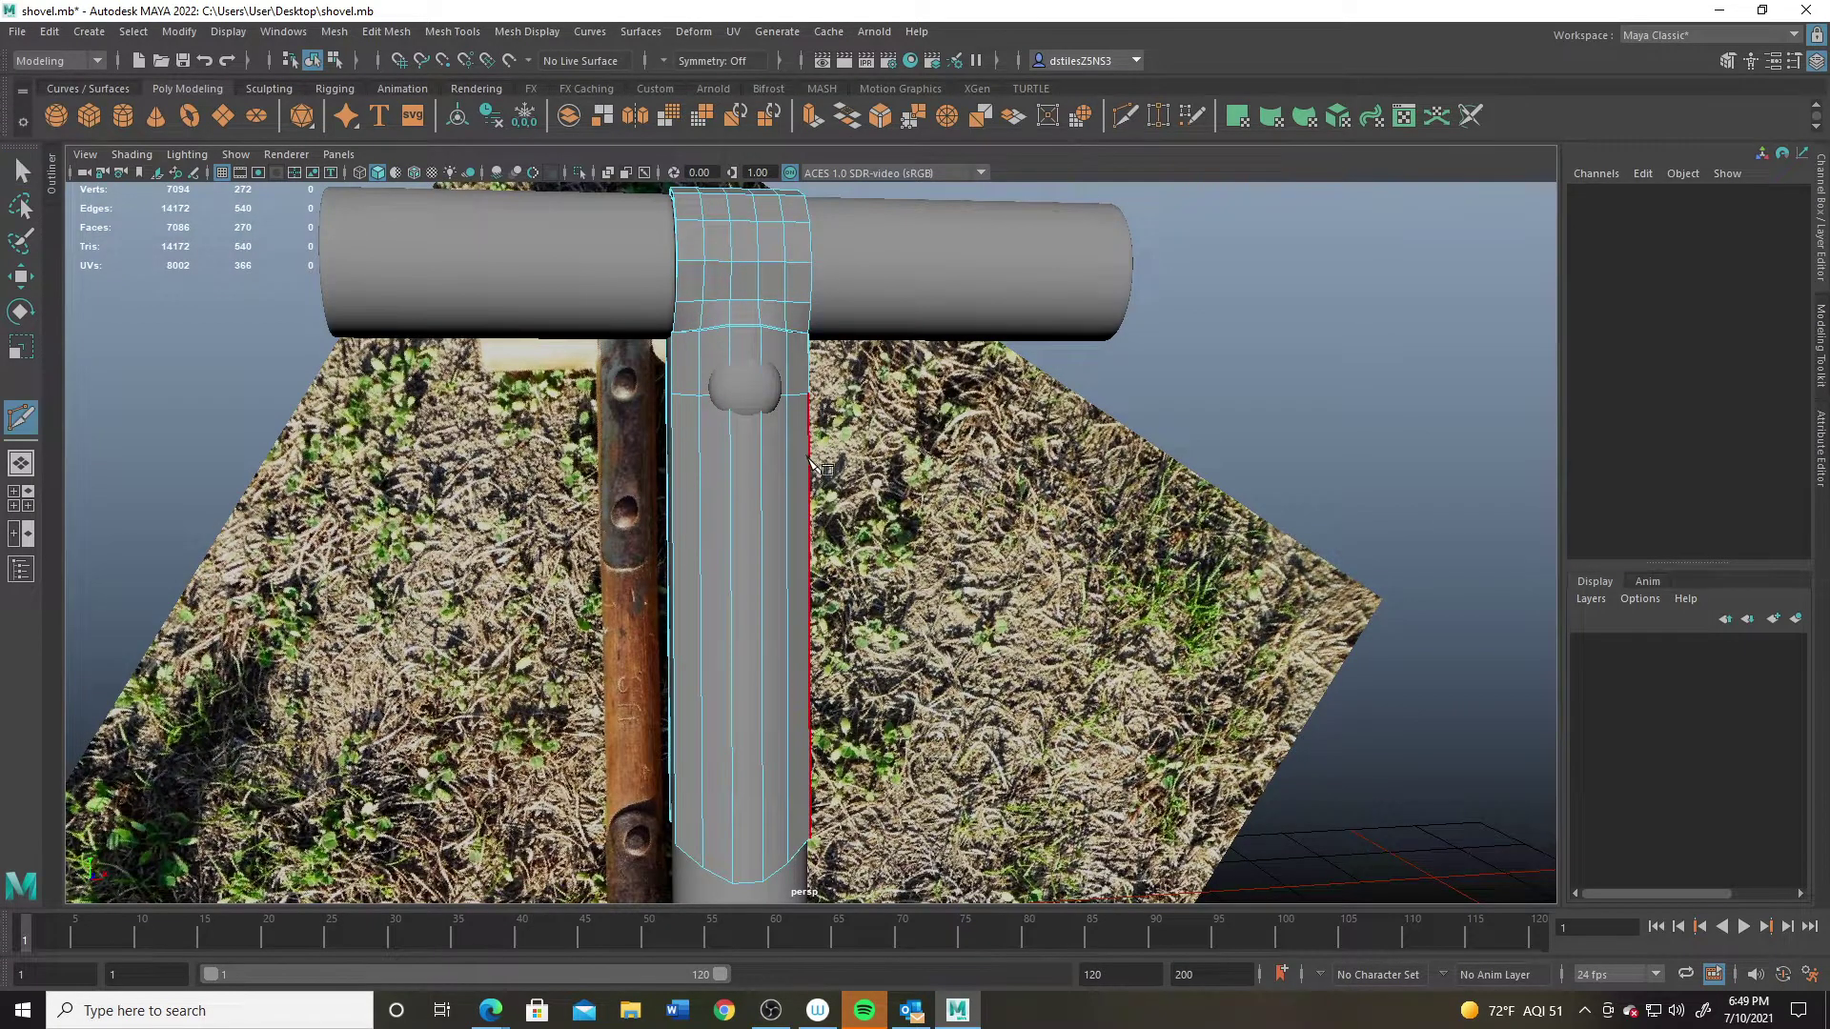
left_click(757, 441, "ctrl")
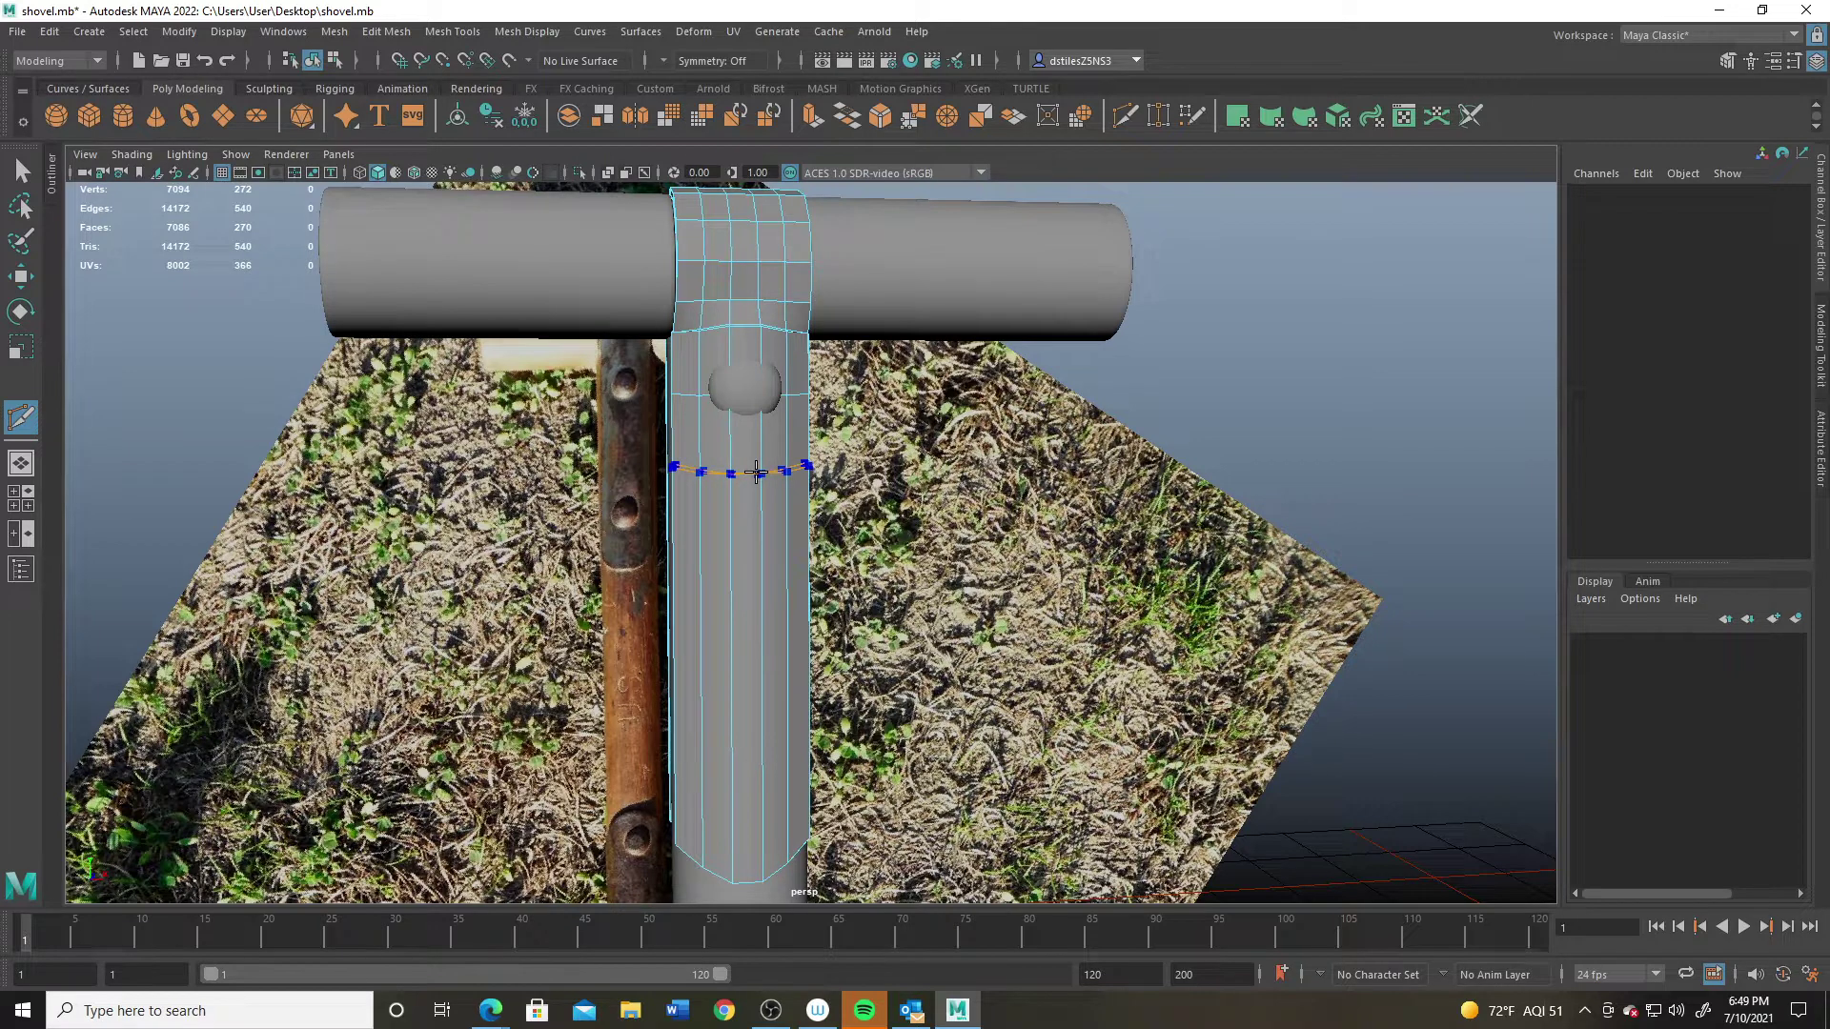
left_click(758, 440, "ctrl")
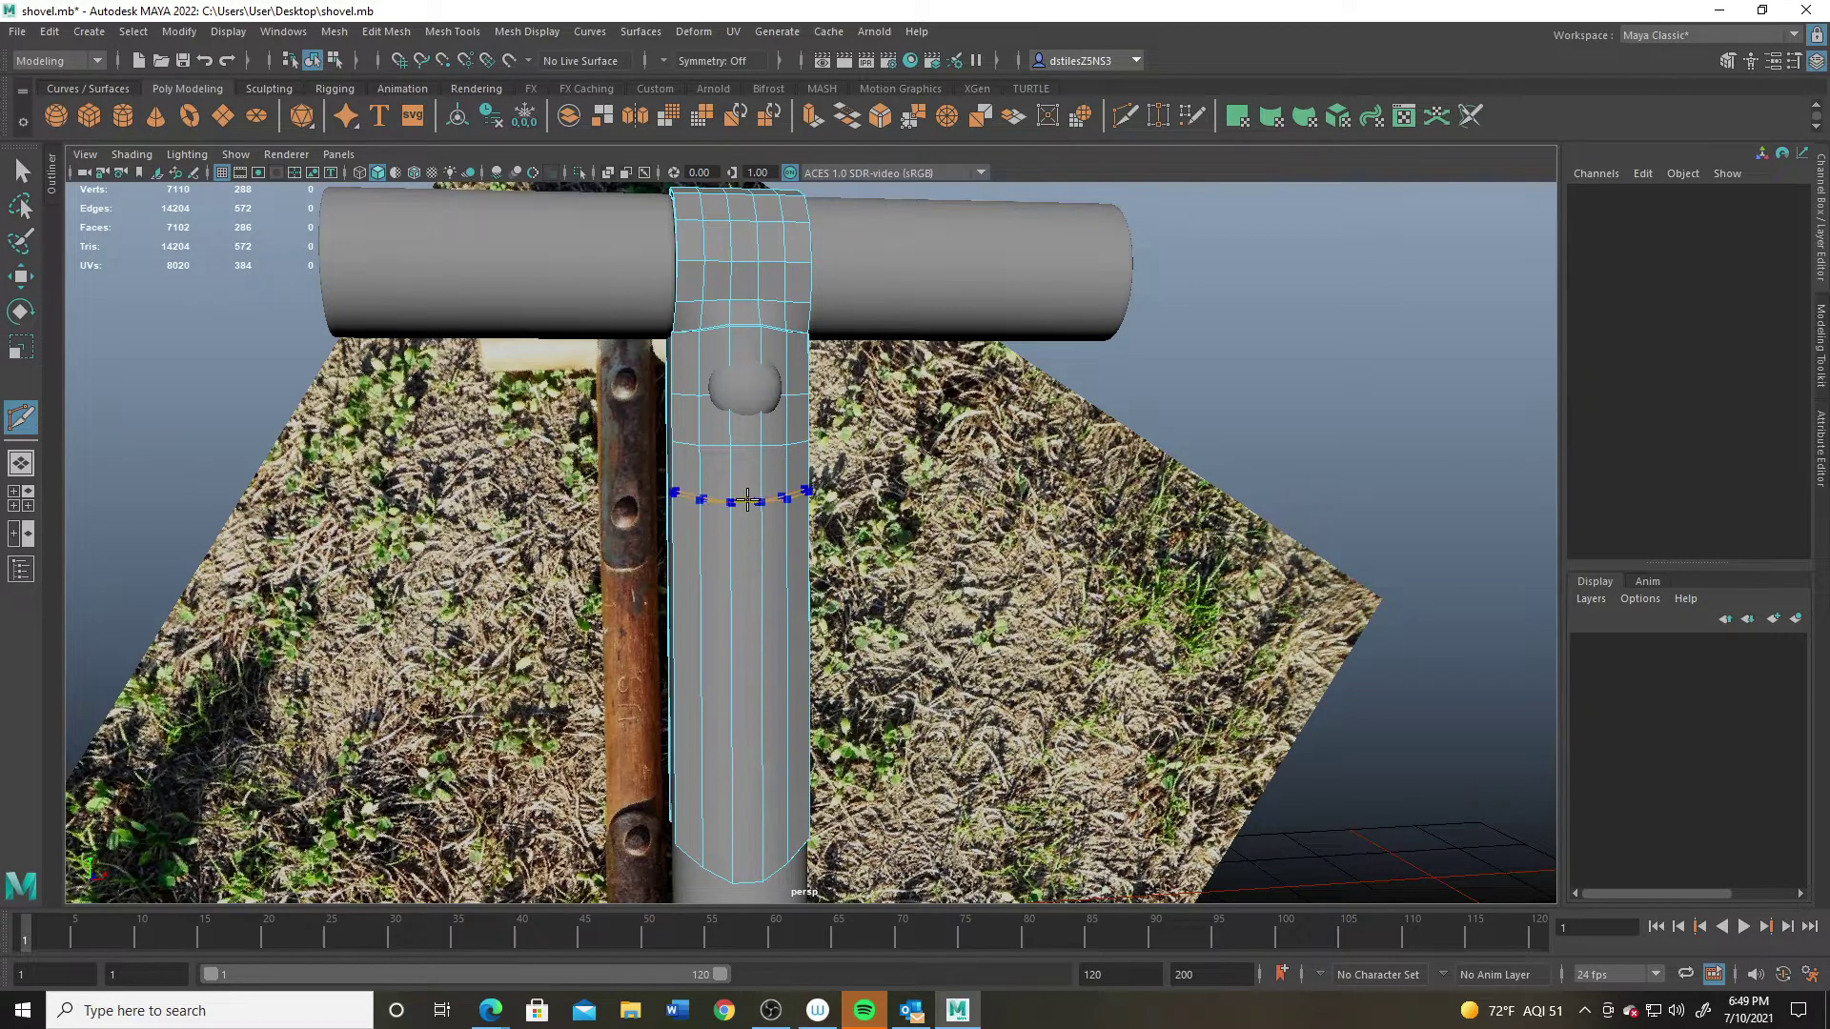
left_click(749, 496, "ctrl")
left_click_drag(750, 495, 808, 579, "alt")
key("q")
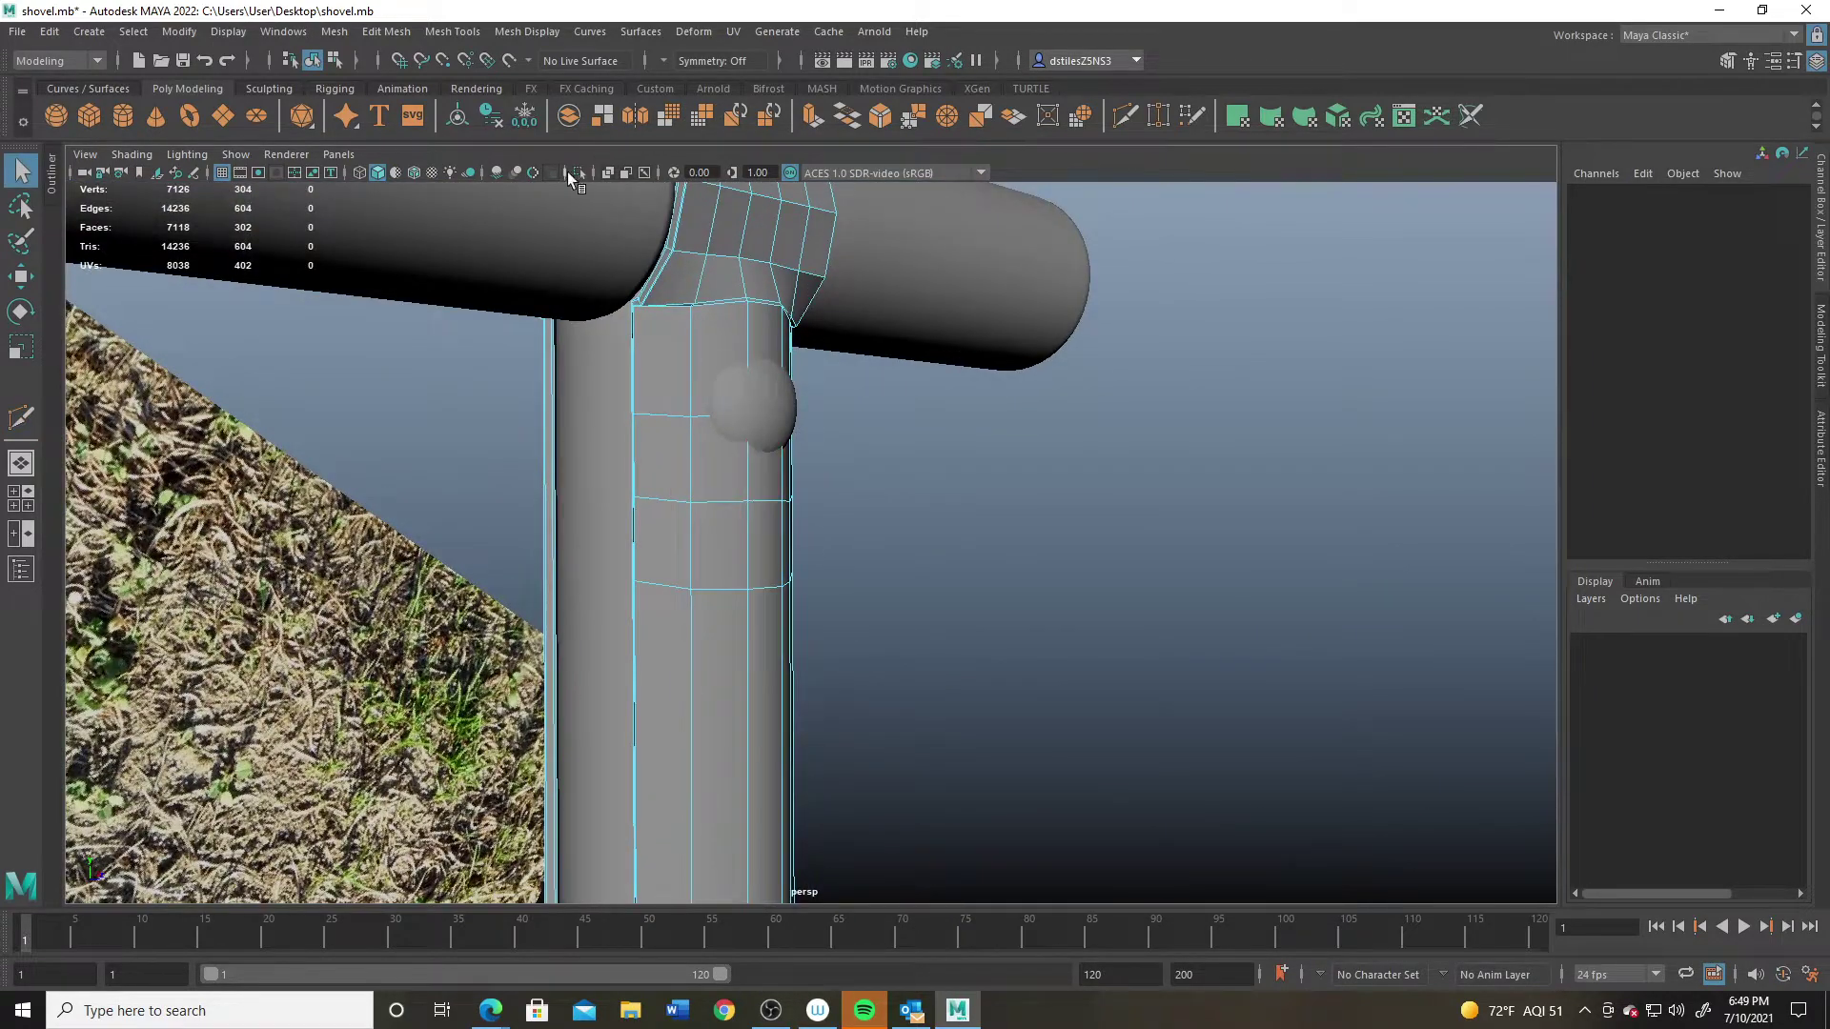
Step: Select the bracket edges behind the rivet head and move them inward to dent the surface
left_click(607, 171)
mouse_move(658, 362)
left_mouse_down("alt")
mouse_move(703, 571)
mouse_move(692, 488)
left_mouse_up("alt")
right_click(691, 488)
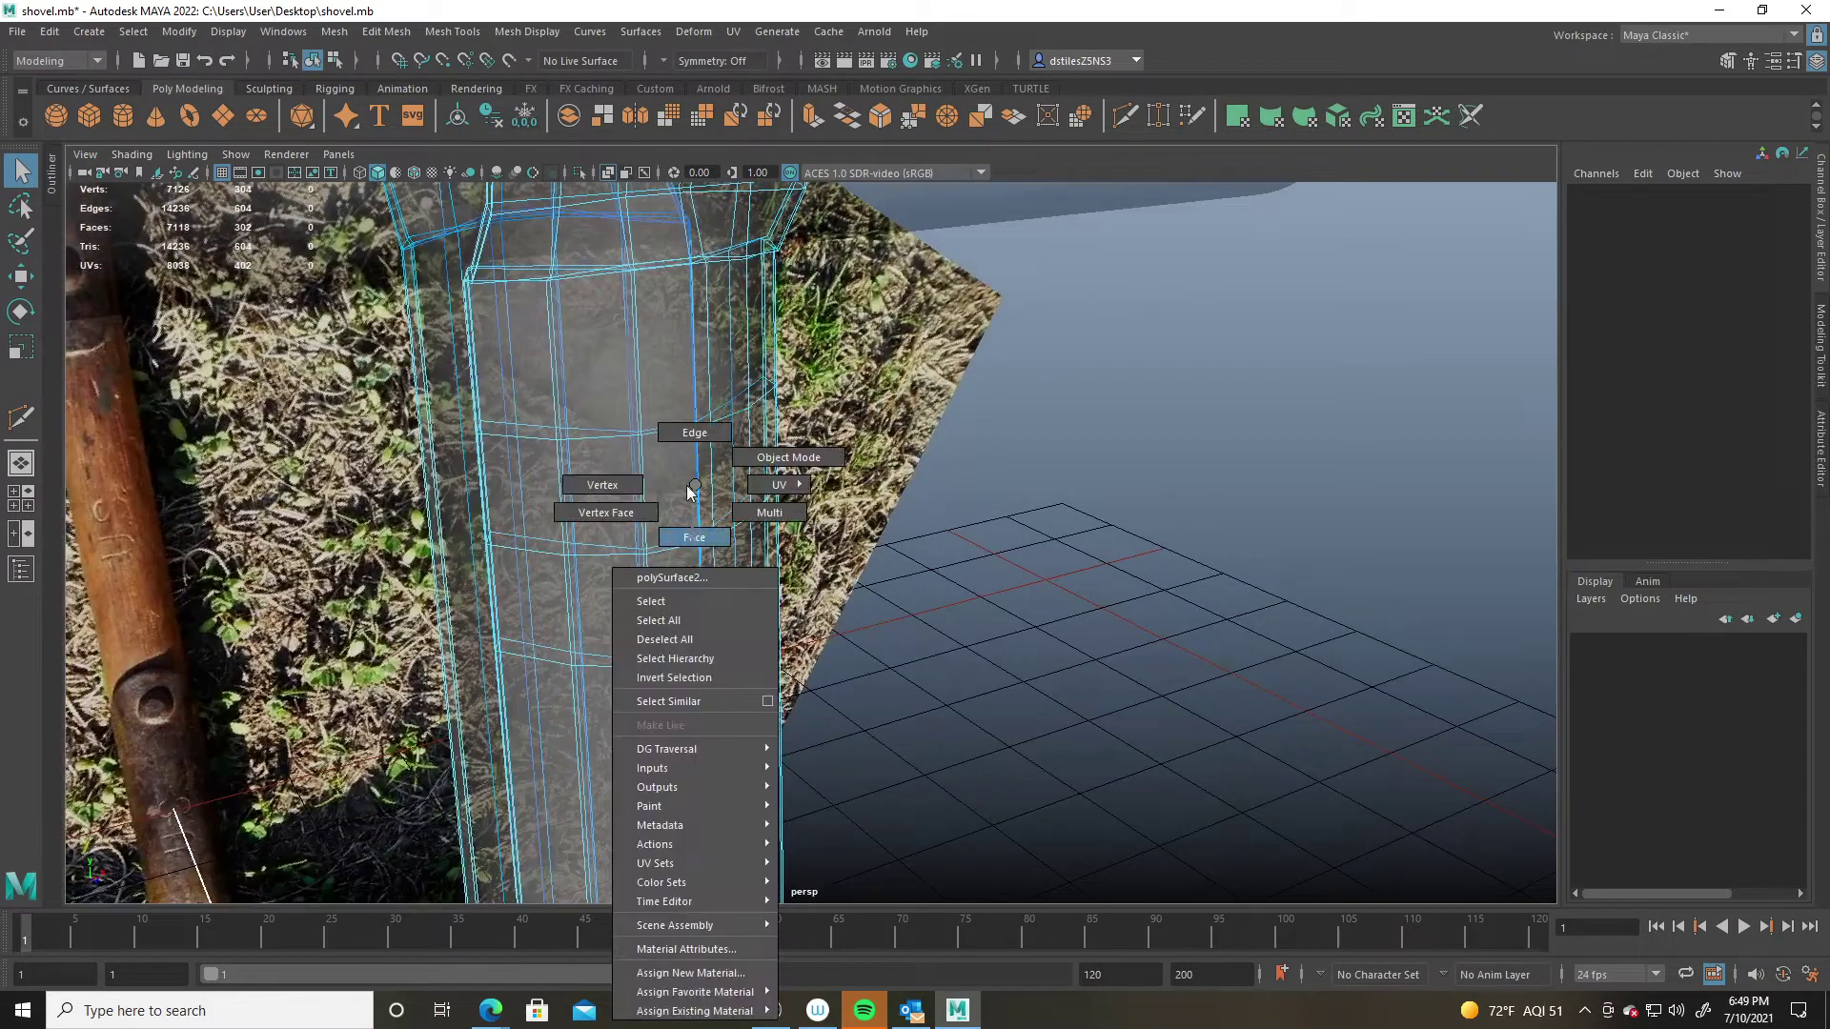
right_click_drag(692, 488, 667, 429)
left_click(667, 427)
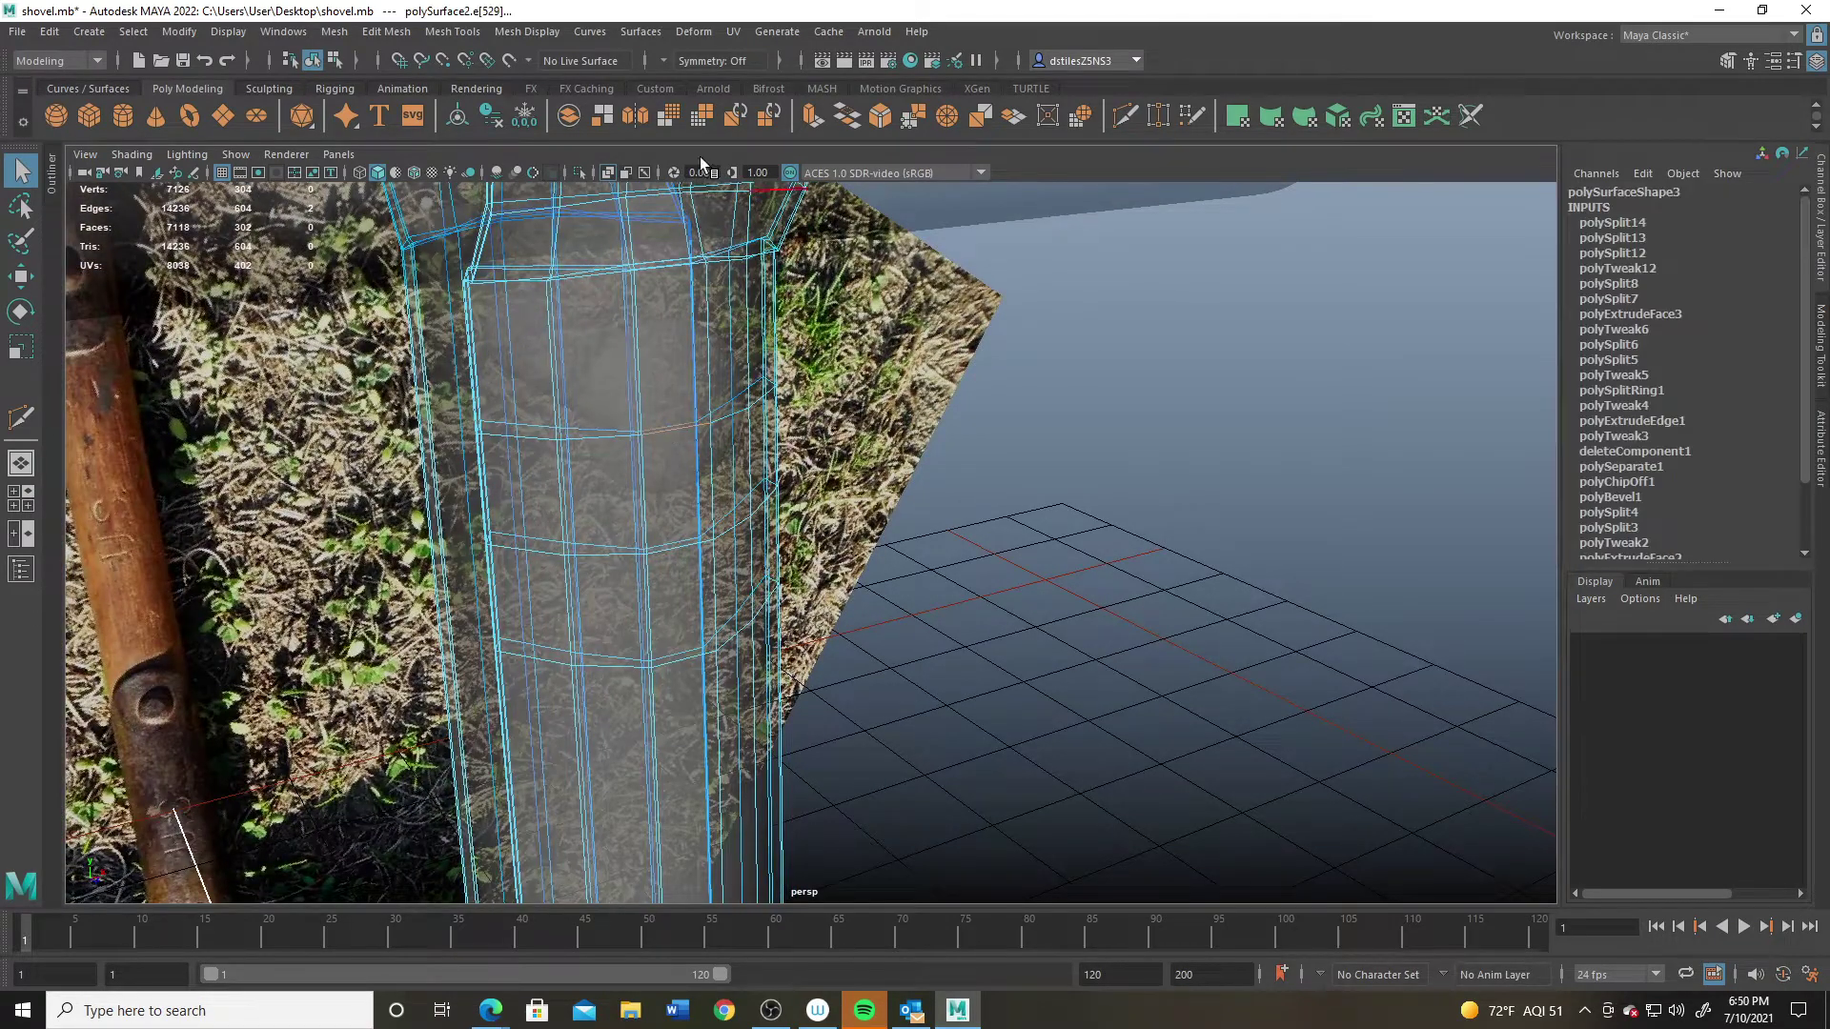
left_click(608, 175)
left_click_drag(602, 400, 768, 385, "alt")
key("w")
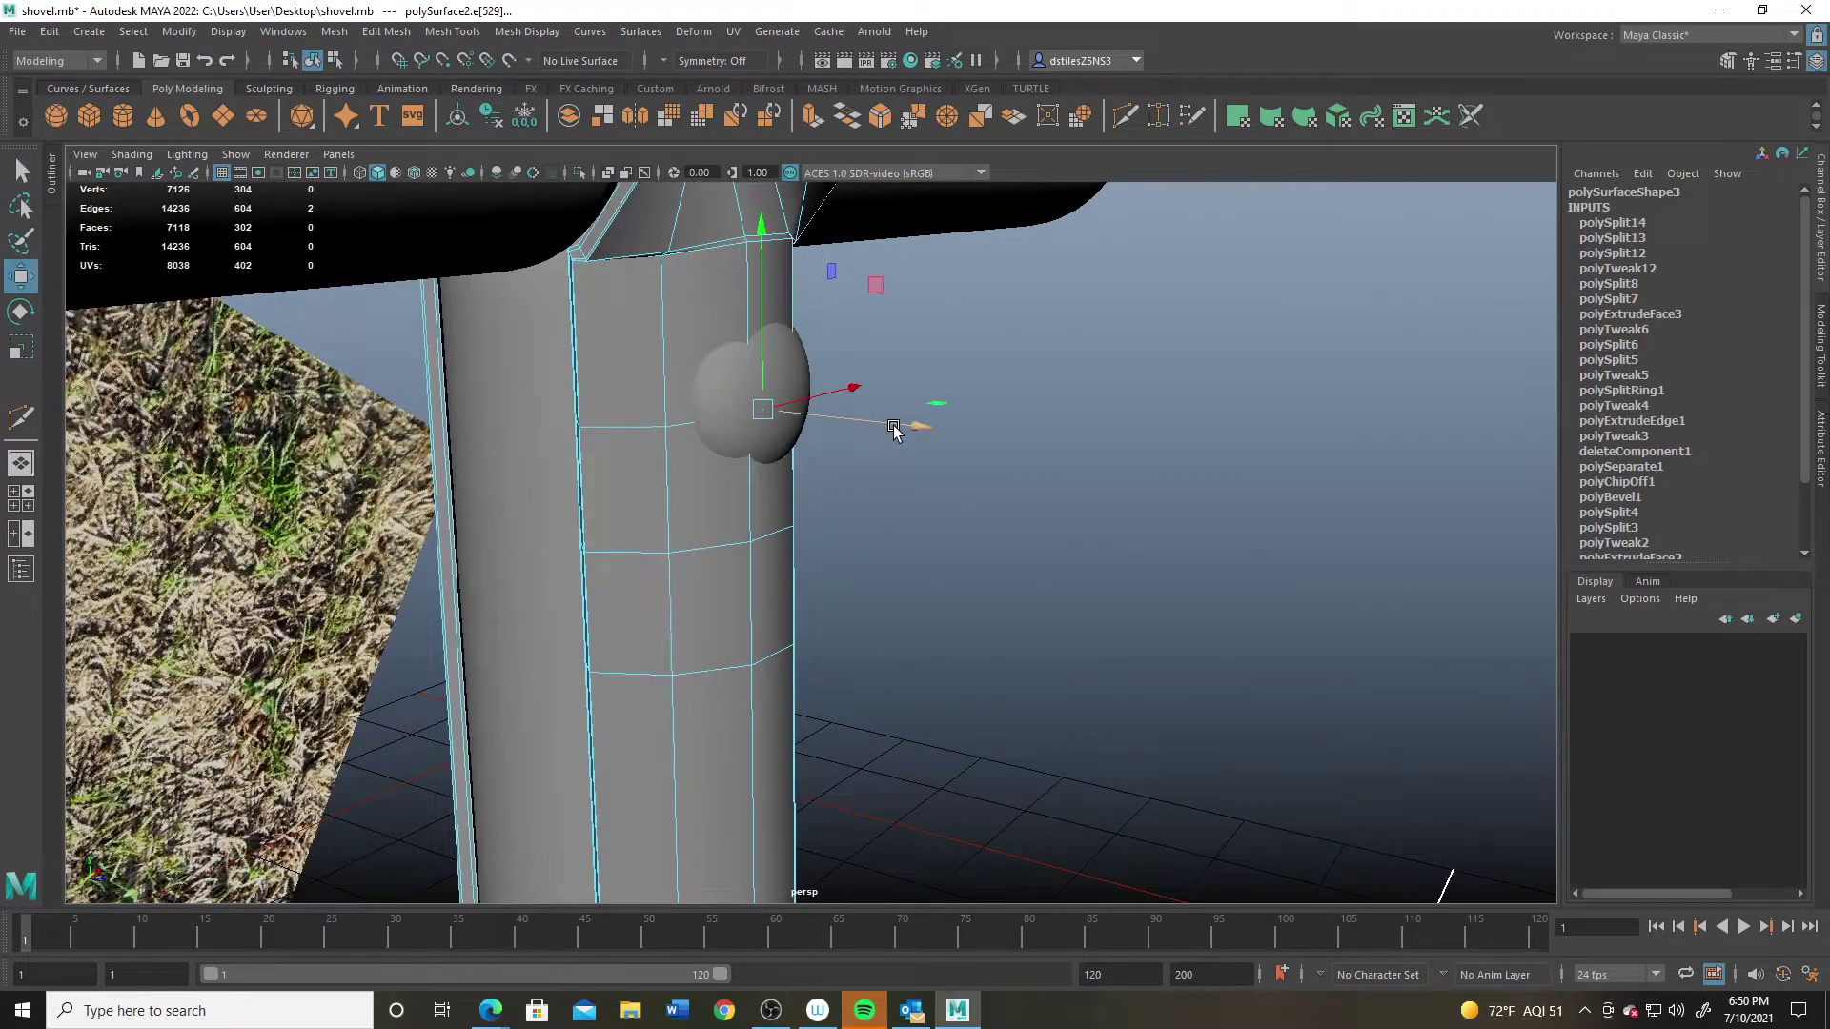
left_click_drag(893, 429, 644, 364)
key("3")
left_click_drag(610, 449, 600, 454)
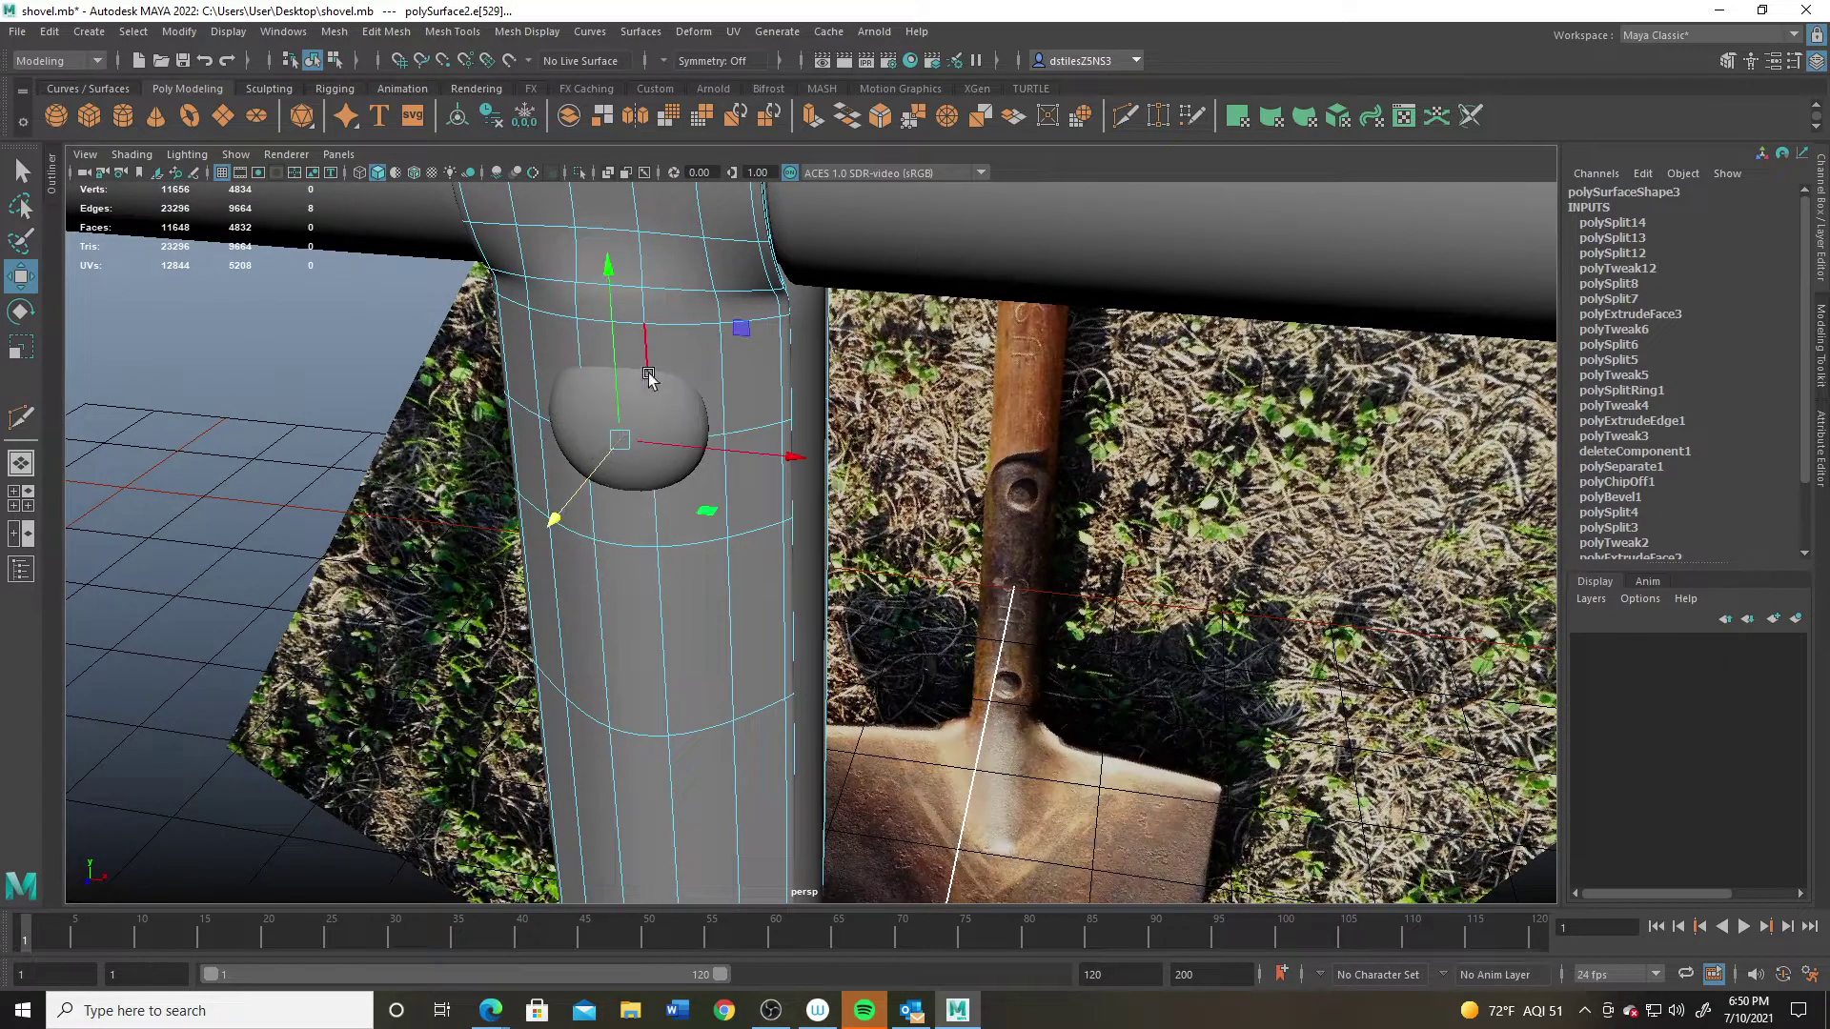
Step: Push the bracket's vertical edges above the rivet slightly inward to refine the dent, then return to object mode
left_click(606, 379)
left_click_drag(543, 358, 552, 355)
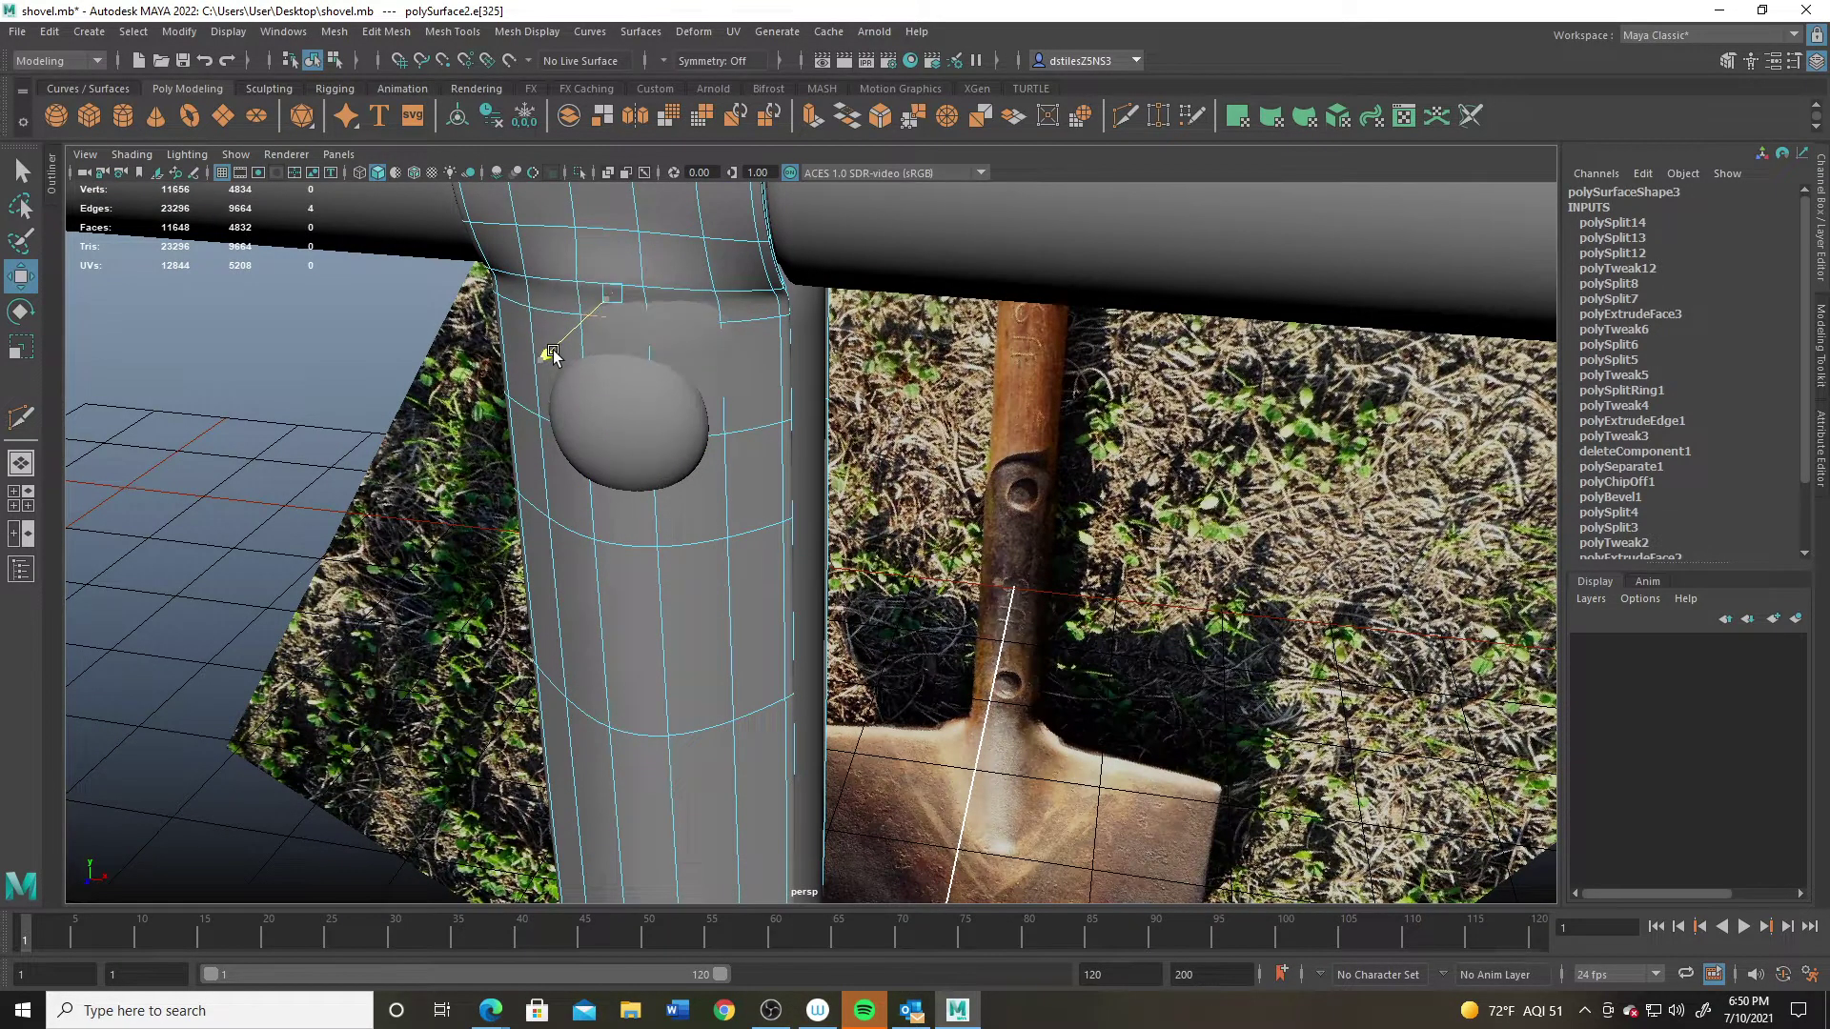
left_click(719, 351)
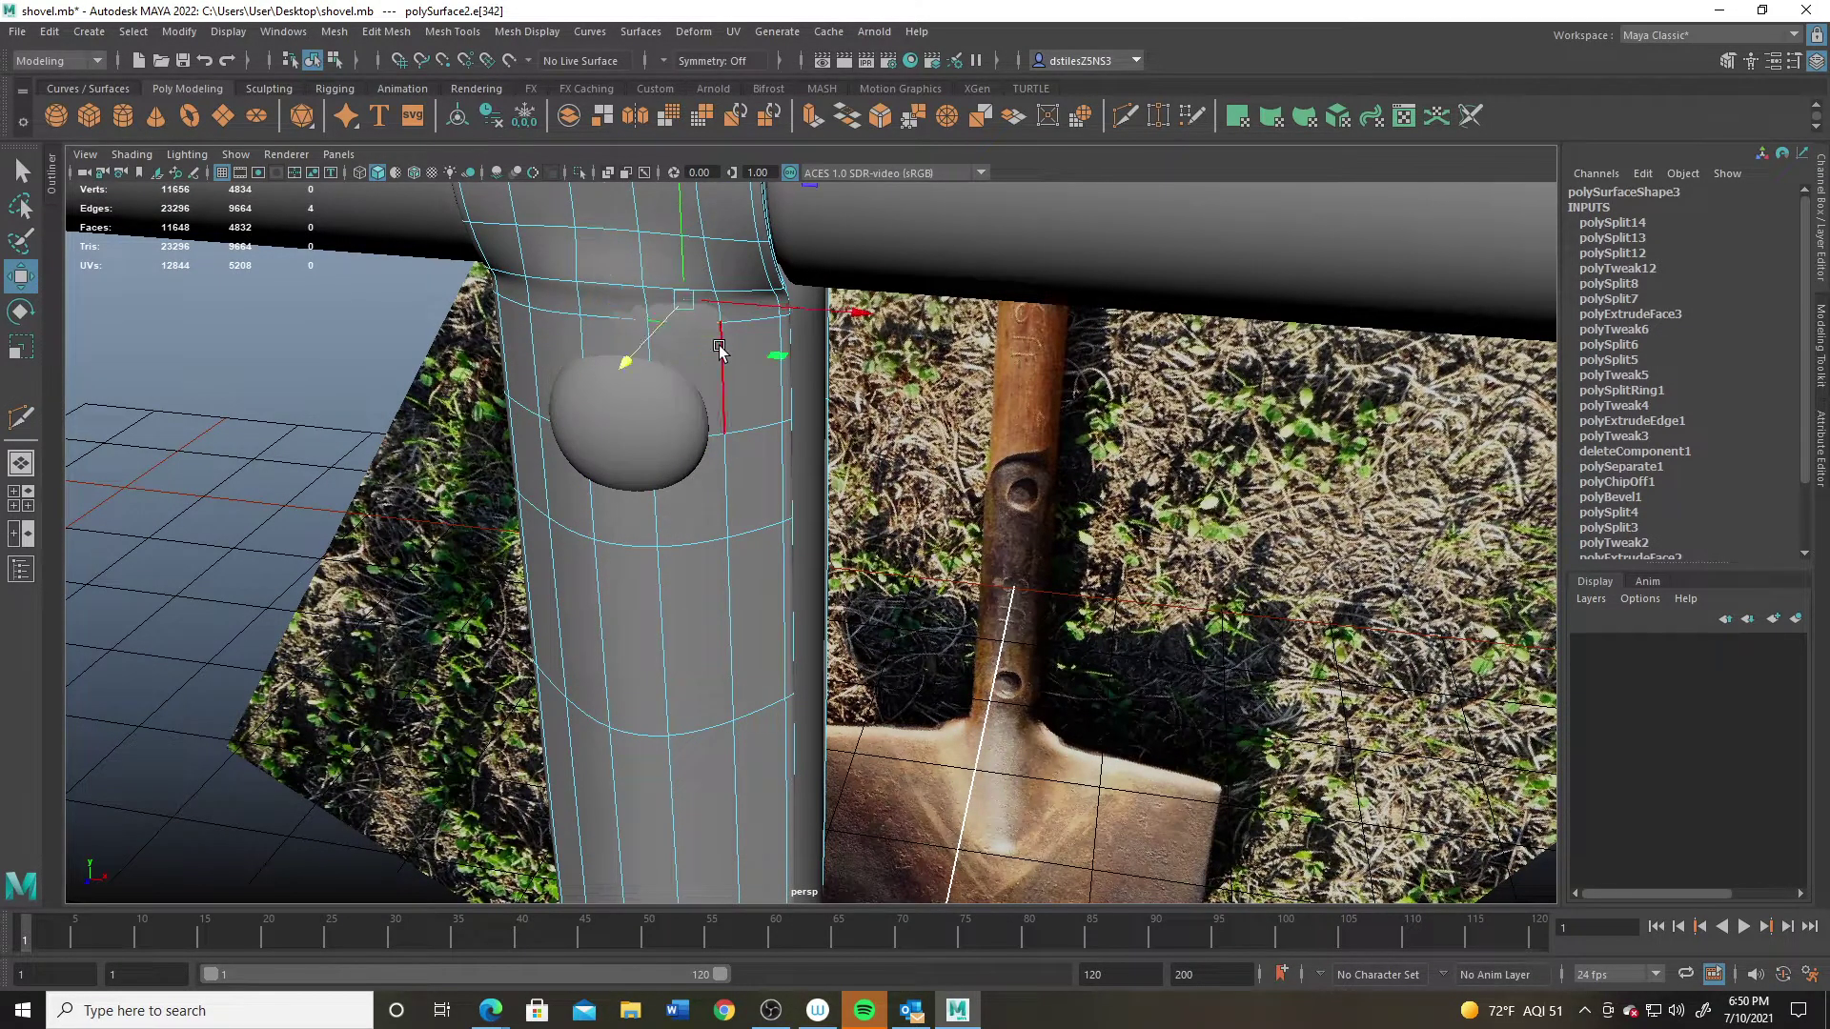
left_click_drag(642, 340, 639, 338)
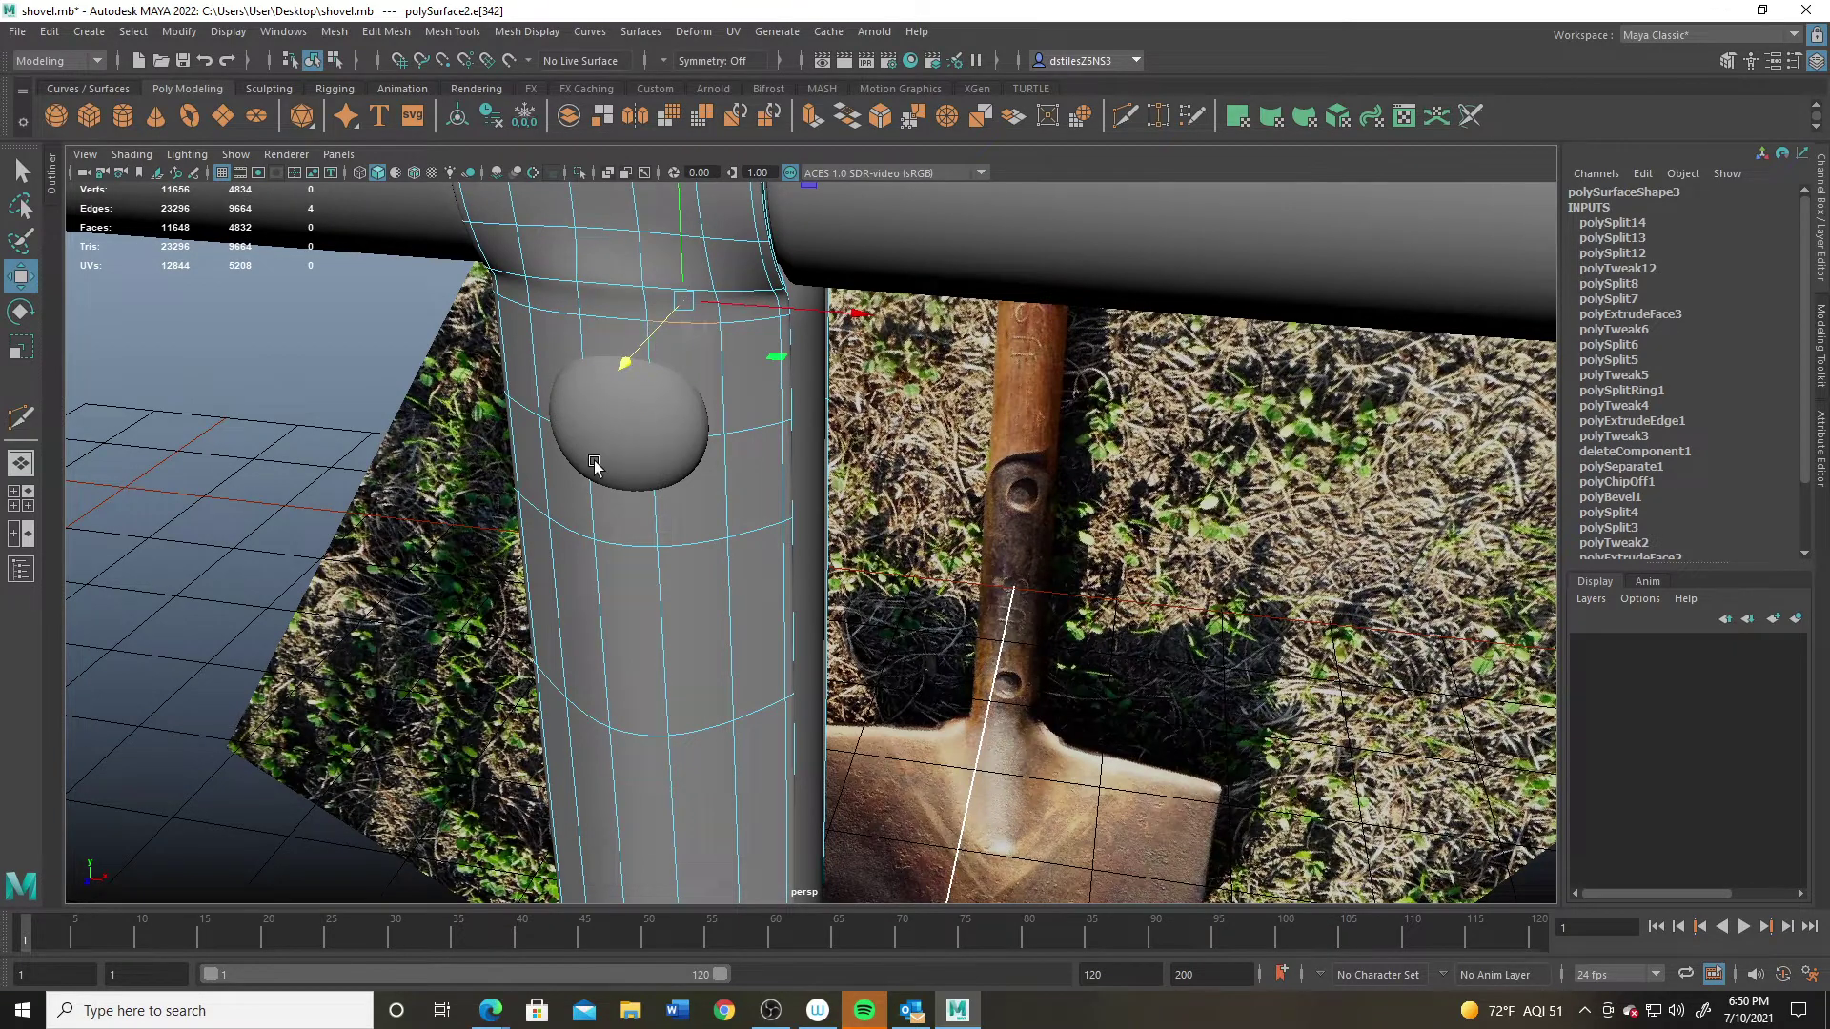
left_click_drag(593, 464, 706, 420, "alt")
left_click(681, 539)
left_click_drag(747, 556, 973, 583, "alt")
left_click_drag(865, 527, 732, 429, "alt")
right_click_drag(732, 429, 801, 391)
left_click_drag(800, 390, 610, 439, "alt")
Step: Duplicate the rivet and move the copy down the bracket to a Translate Y of 4.746
left_click(762, 330)
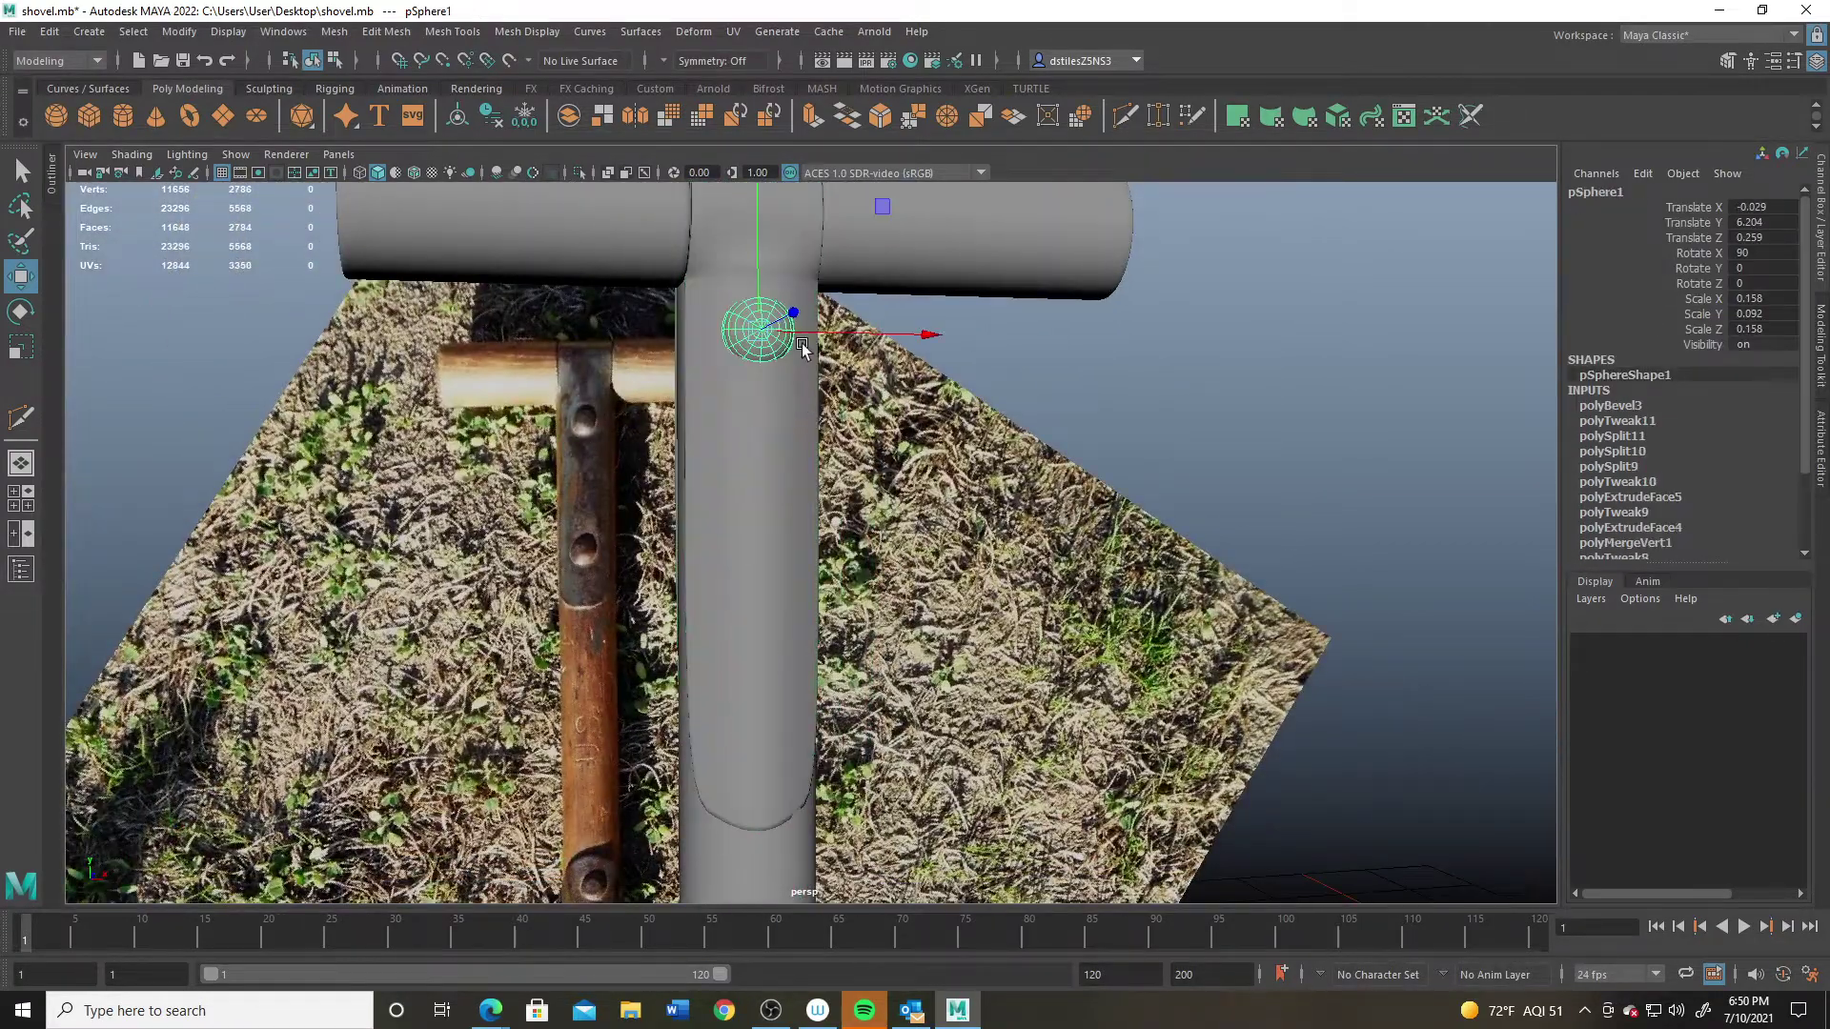
left_click_drag(757, 253, 765, 593, "shift")
key("space")
key("space")
middle_click_drag(560, 678, 620, 284, "alt")
left_click_drag(739, 432, 739, 476)
key("space")
key("space")
left_click_drag(730, 615, 799, 677, "alt")
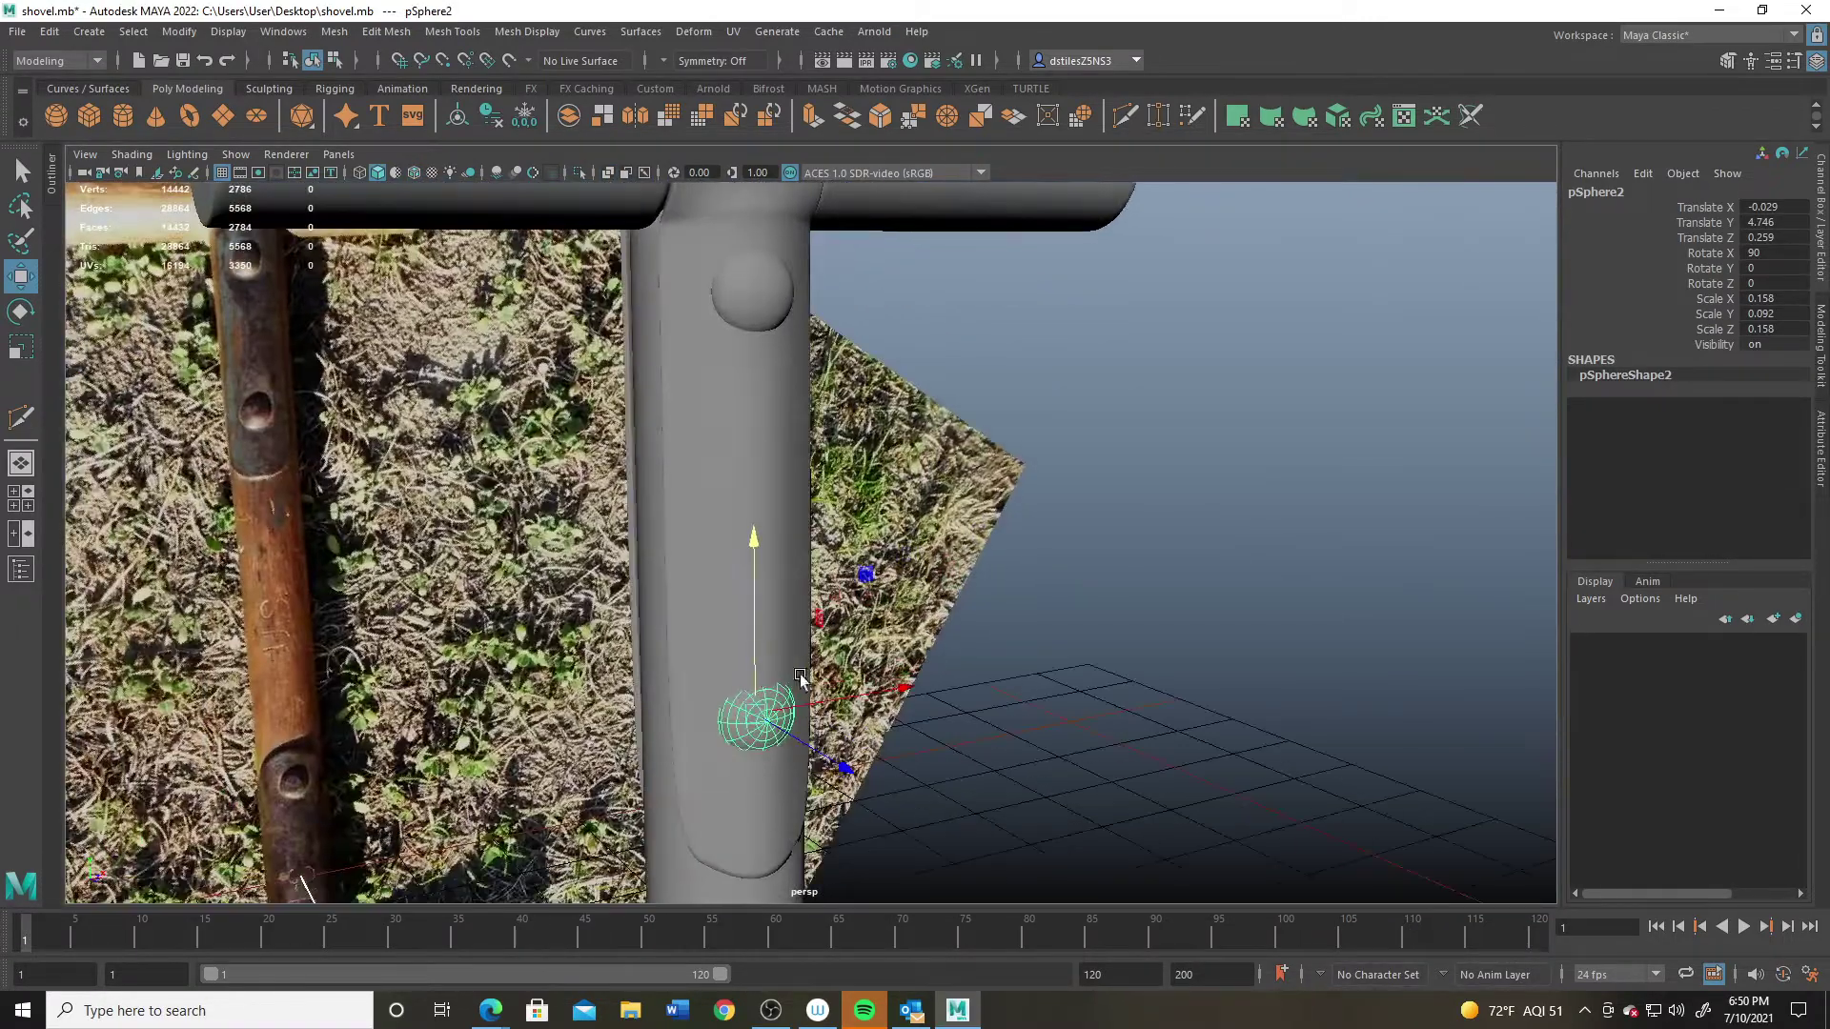
Step: Turn off smoothing on the bracket and insert three horizontal edge loops above, through and below the lower rivet
left_click_drag(737, 593, 789, 548, "alt")
left_click(820, 535)
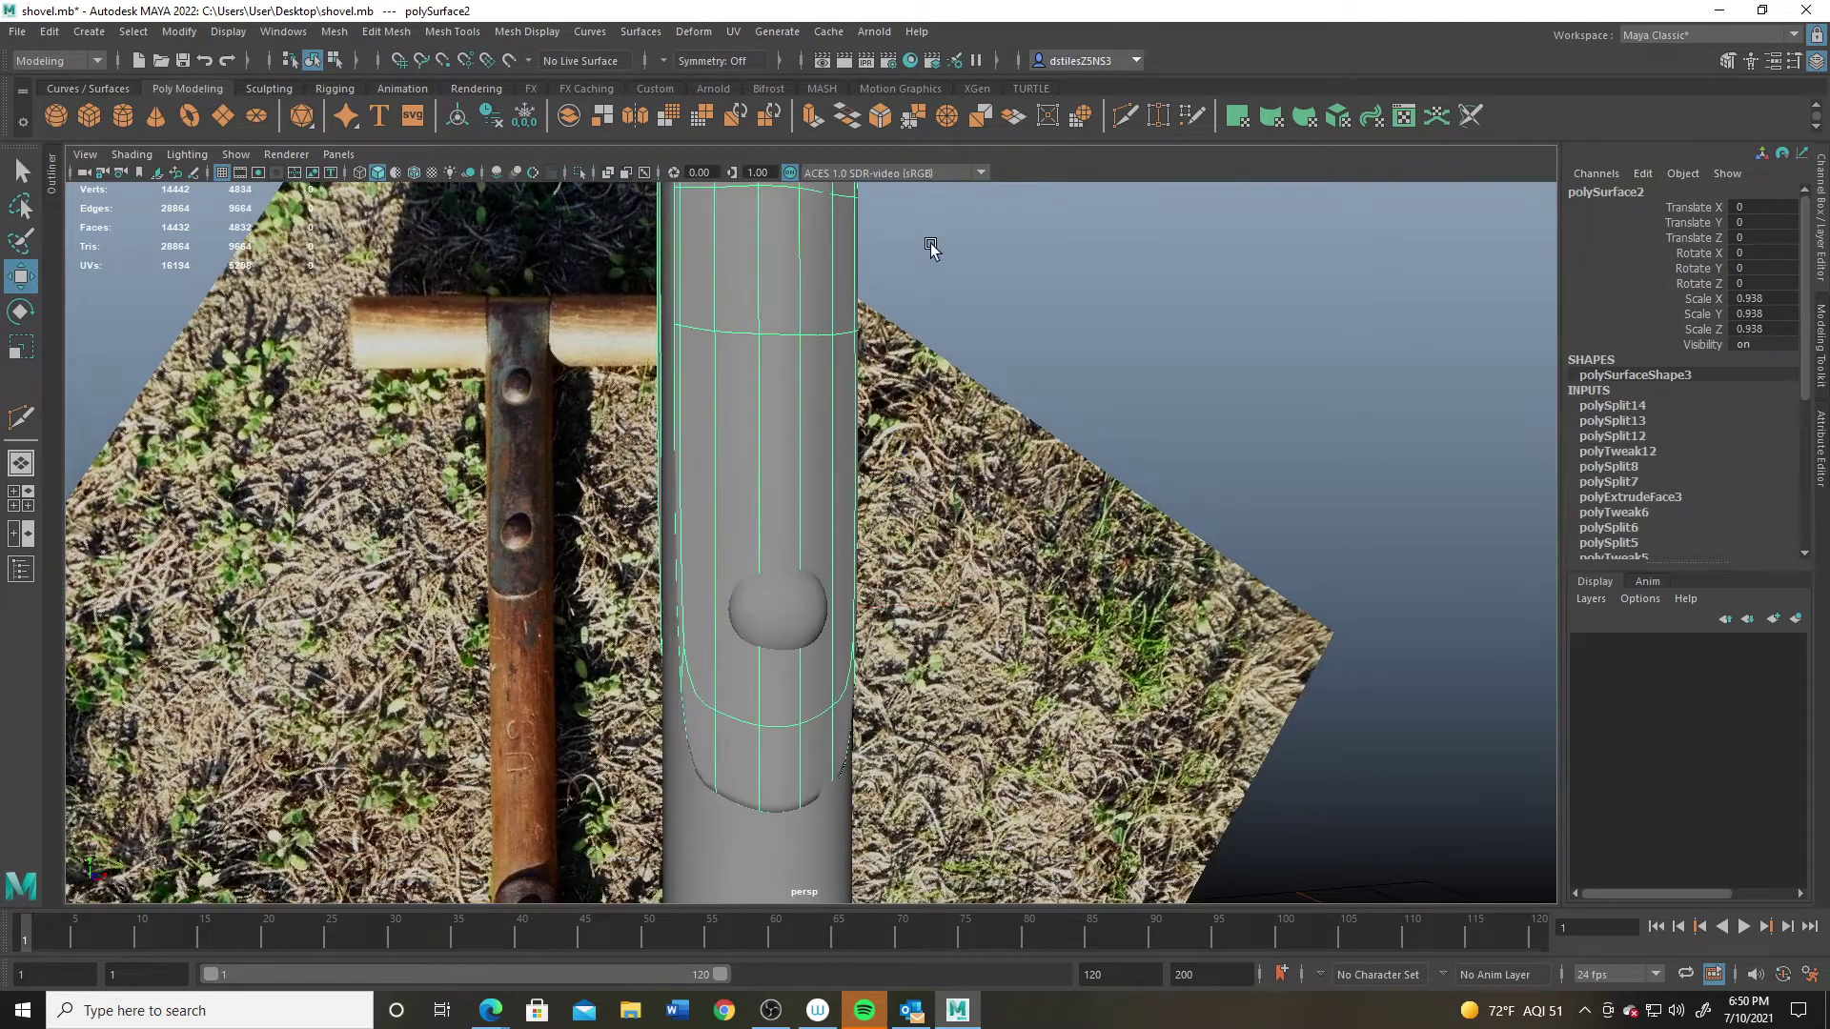
key("1")
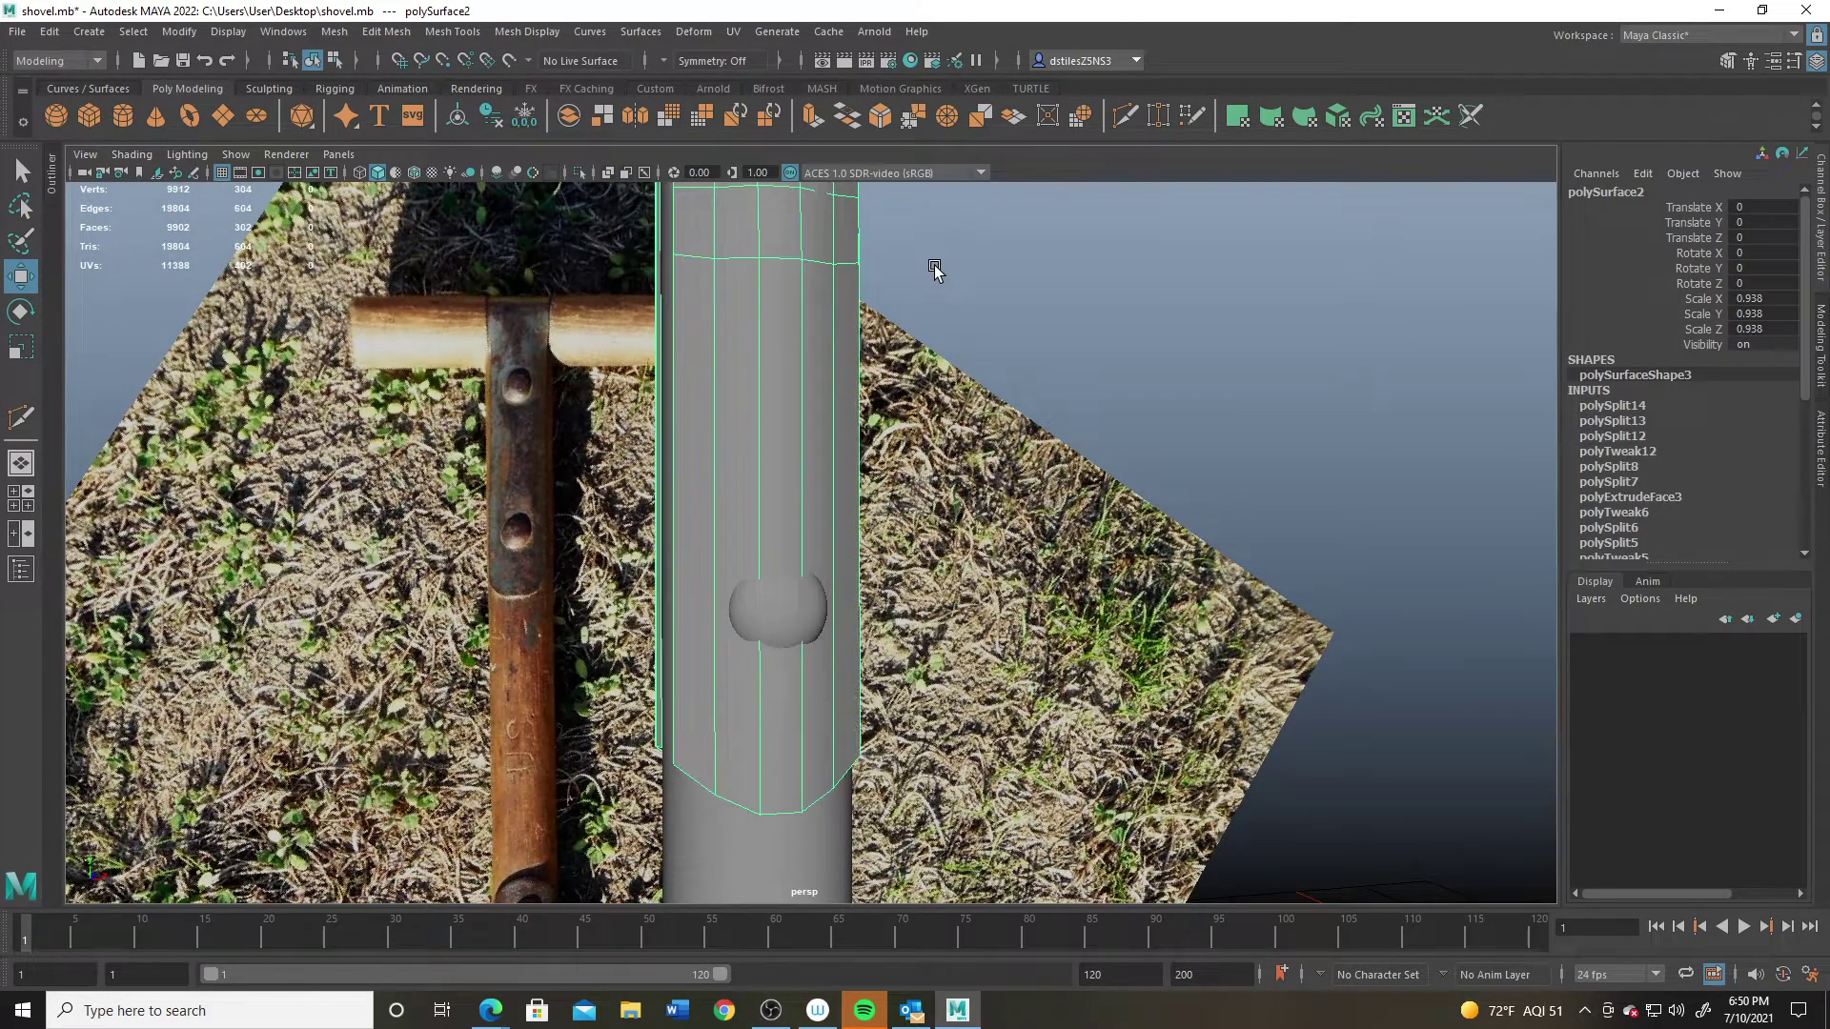
left_click(1125, 116)
left_click(762, 561, "ctrl")
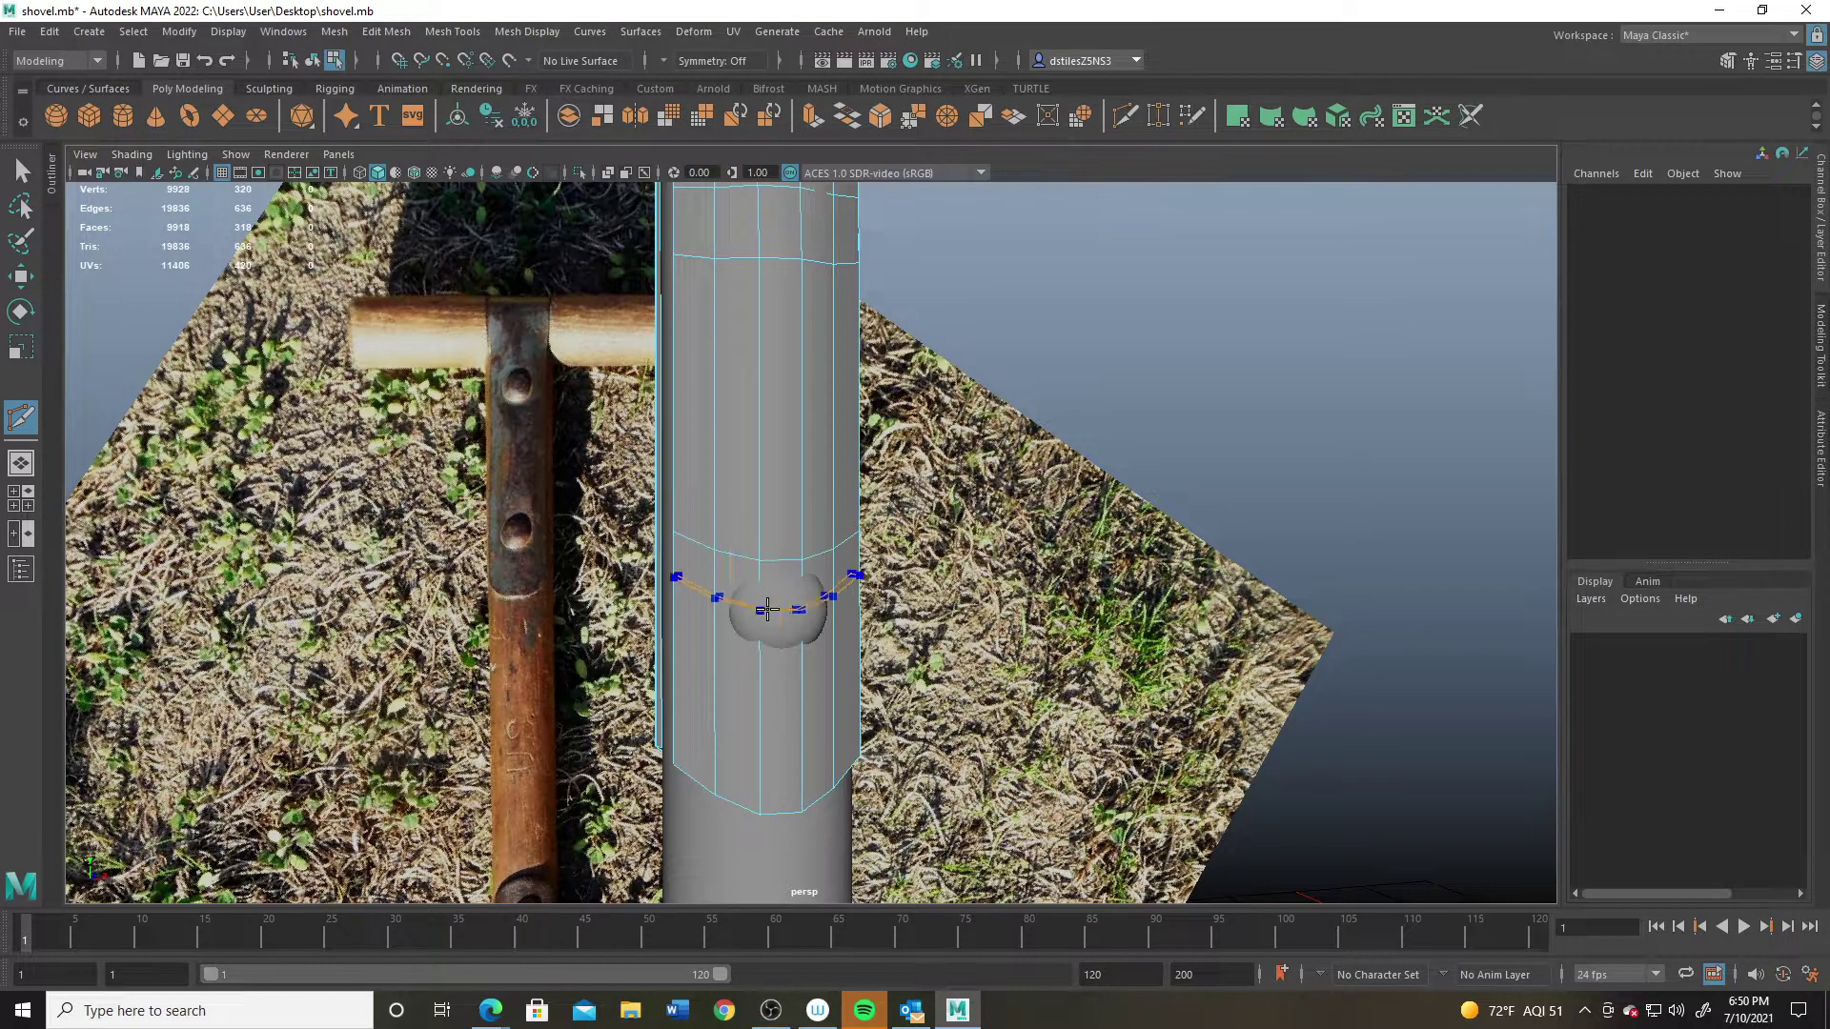
left_click(767, 610, "ctrl")
key("q")
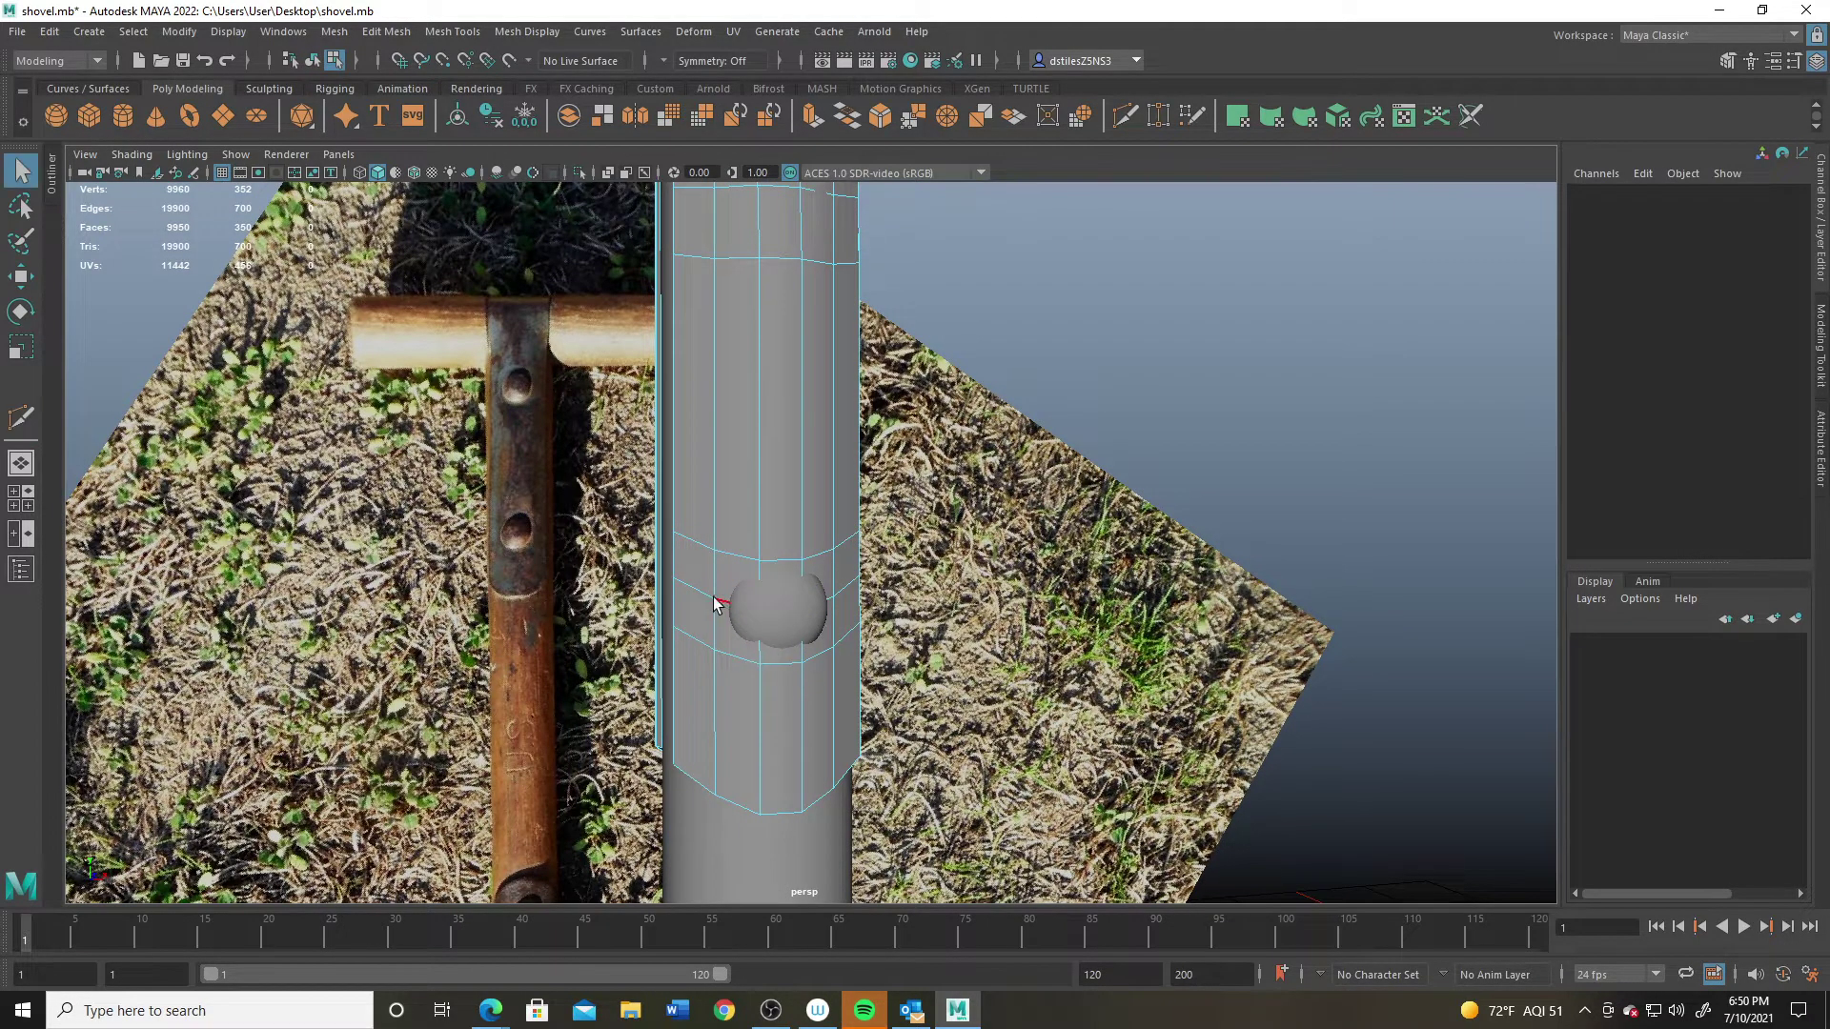
Step: Select the bracket edge behind one side of the lower rivet and push it inward, then return to object mode
left_click_drag(719, 606, 818, 645, "alt")
right_click_drag(803, 626, 820, 412)
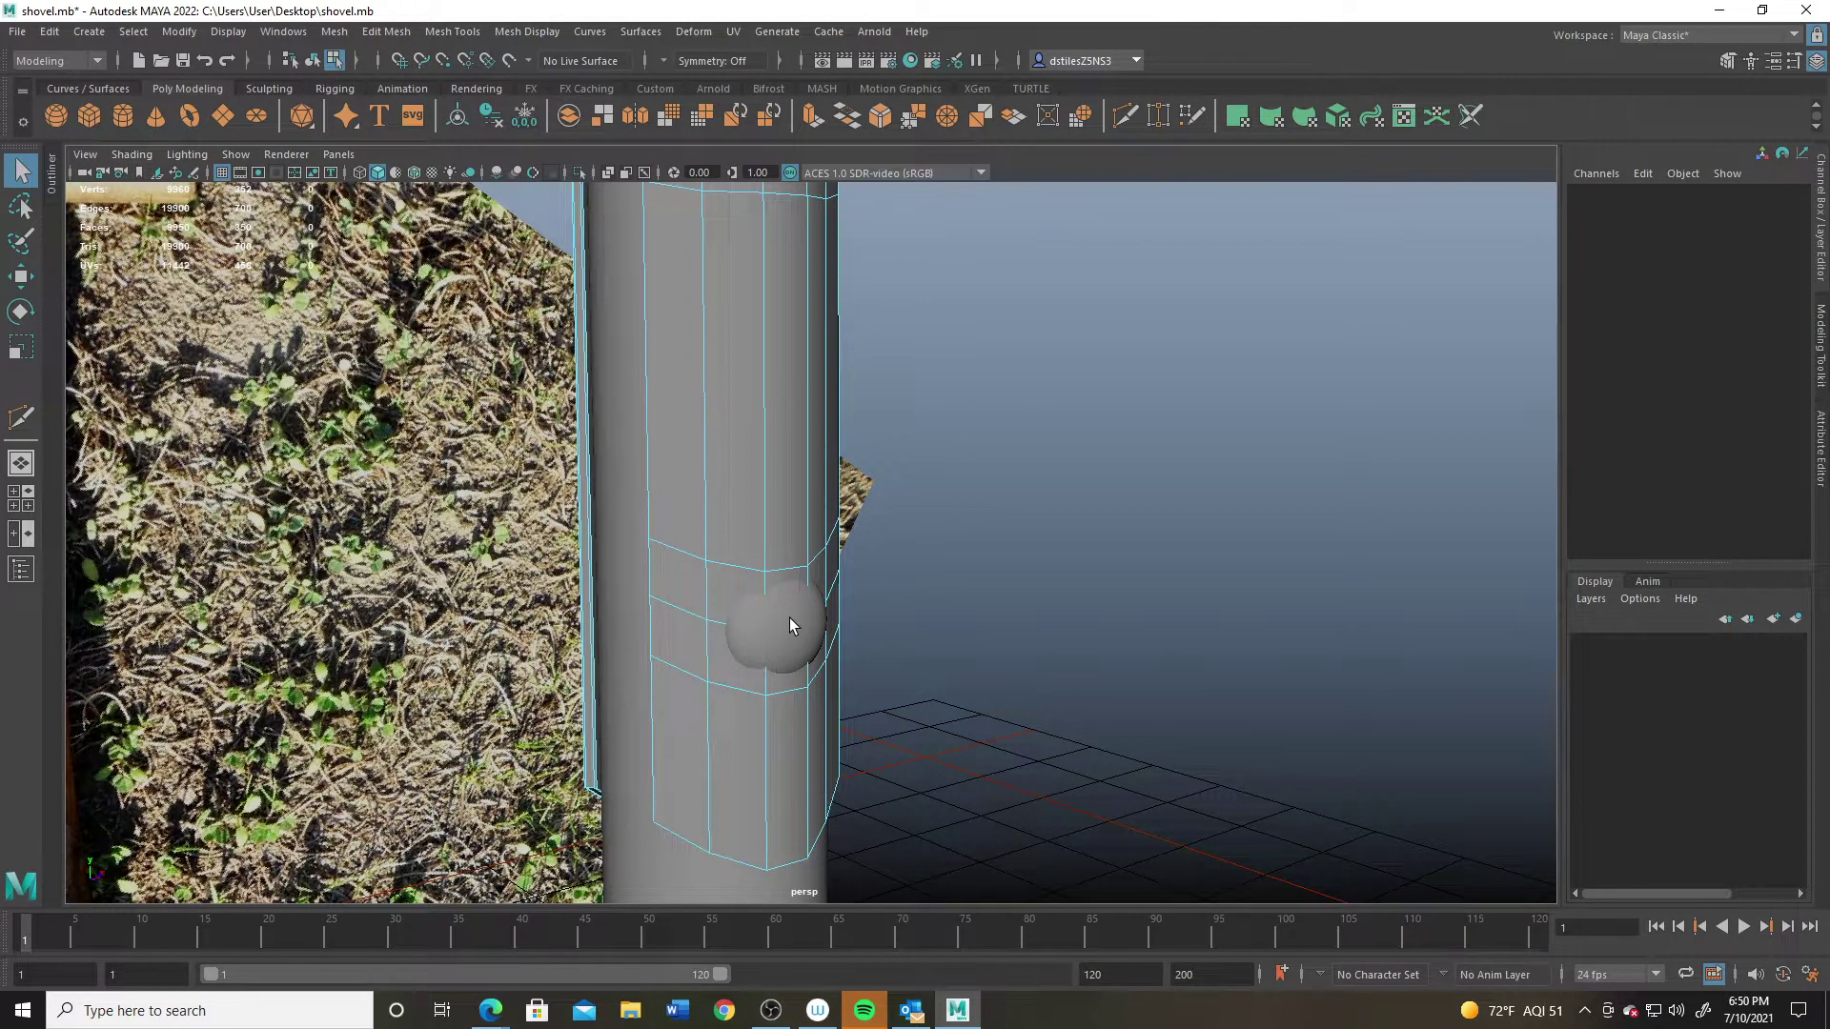
left_click(797, 643)
key("w")
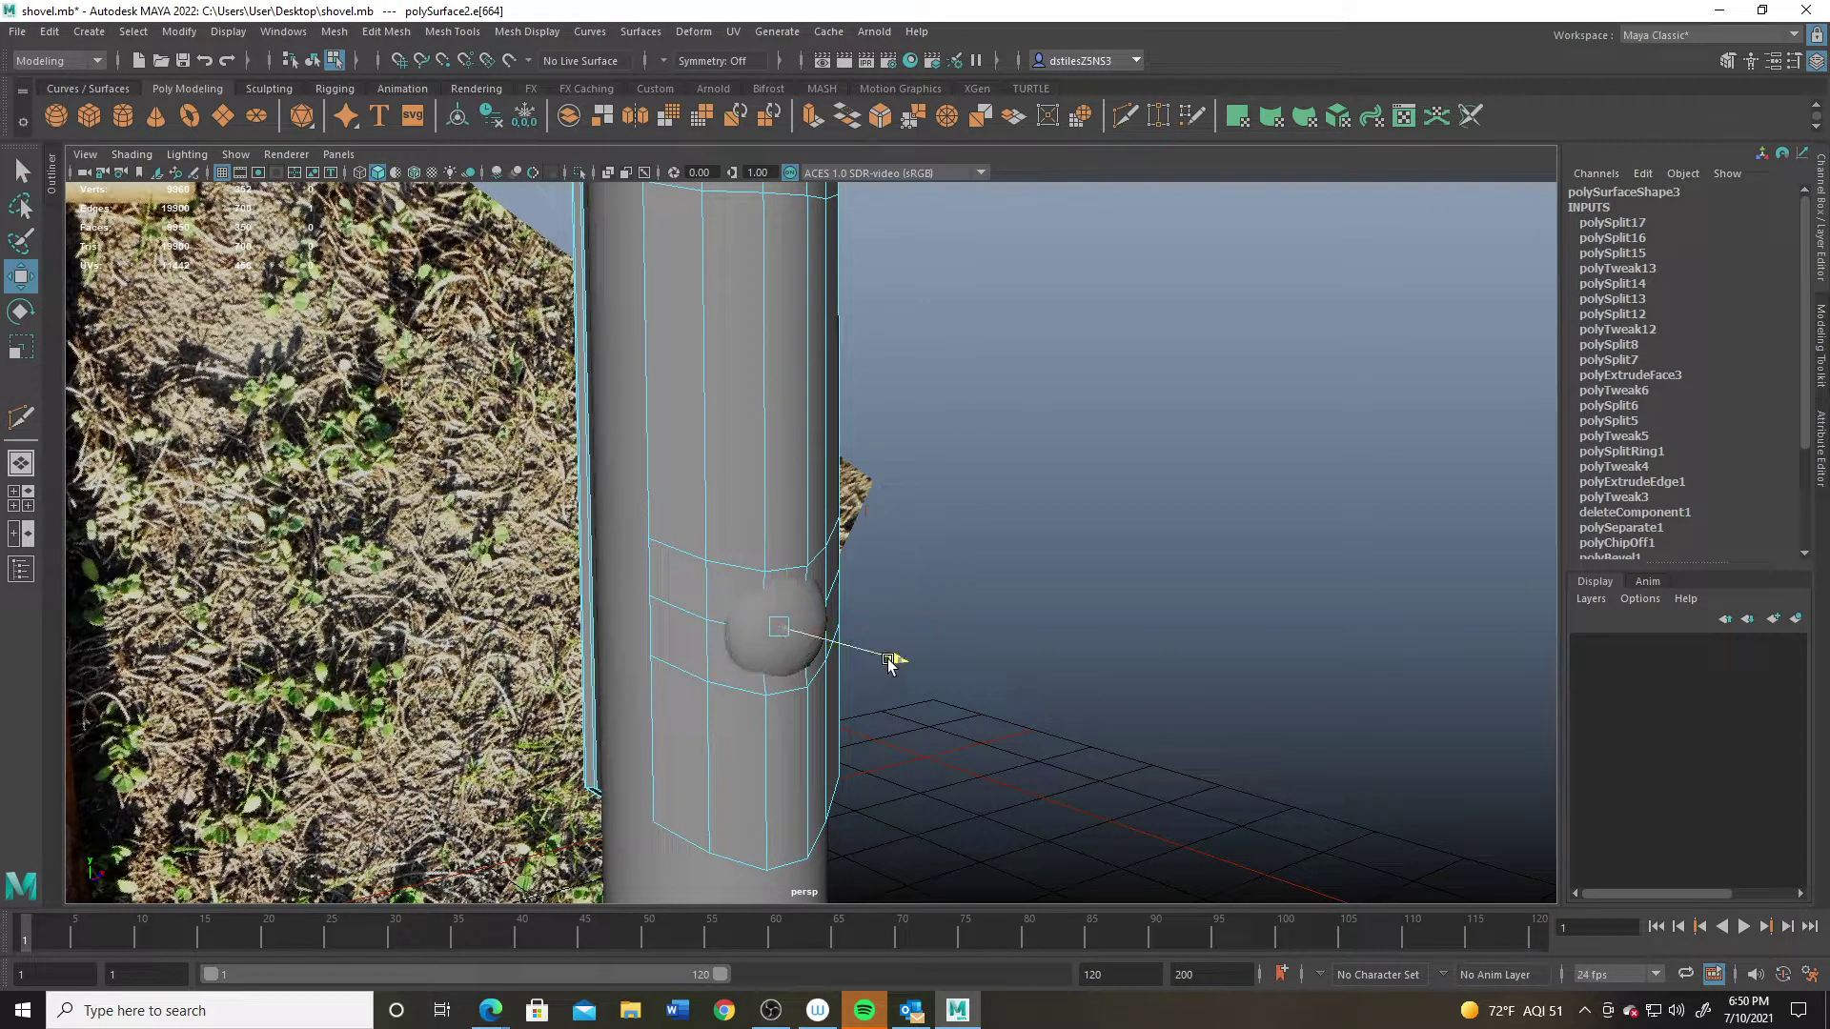
right_click_drag(797, 486, 927, 415)
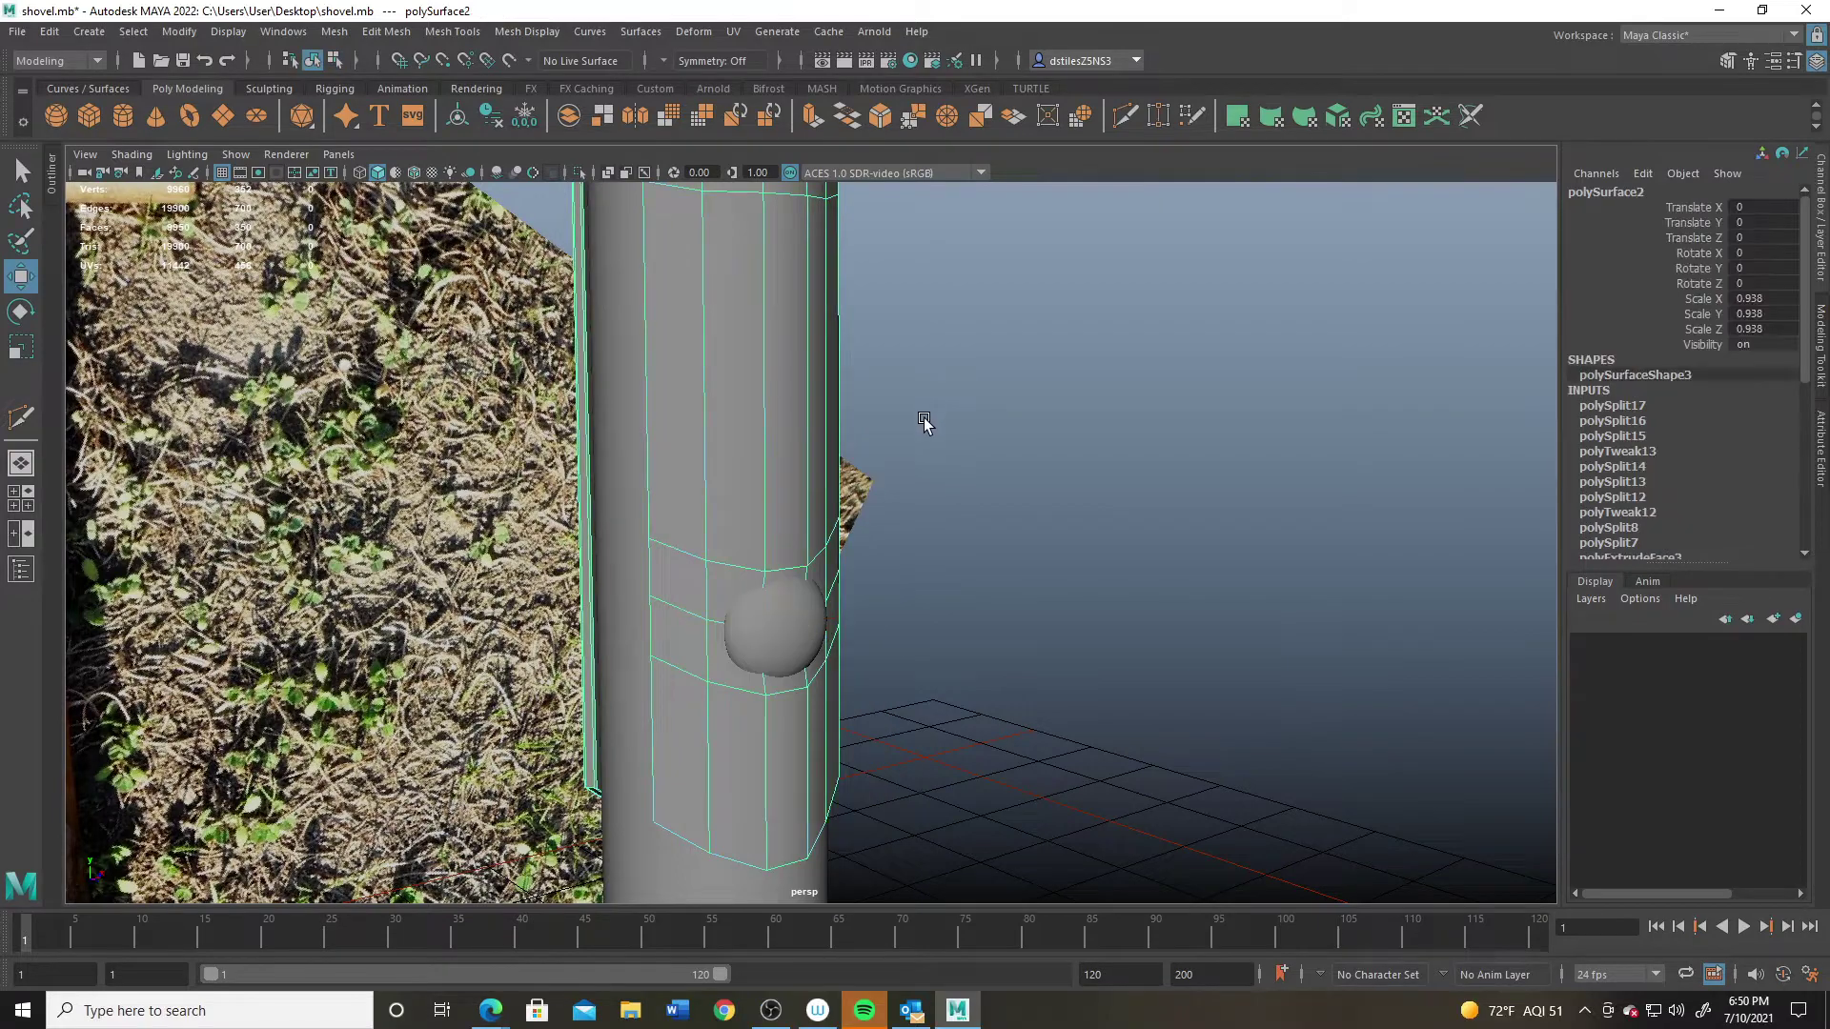
left_click(843, 593)
Step: Select the smoothed bracket's edge behind the other side of the lower rivet and adjust its depth to shape the dent
left_click_drag(843, 593, 785, 585, "alt")
left_click(755, 531)
scroll(739, 593, "up", 4)
right_click_drag(832, 481, 833, 431)
left_click(838, 637)
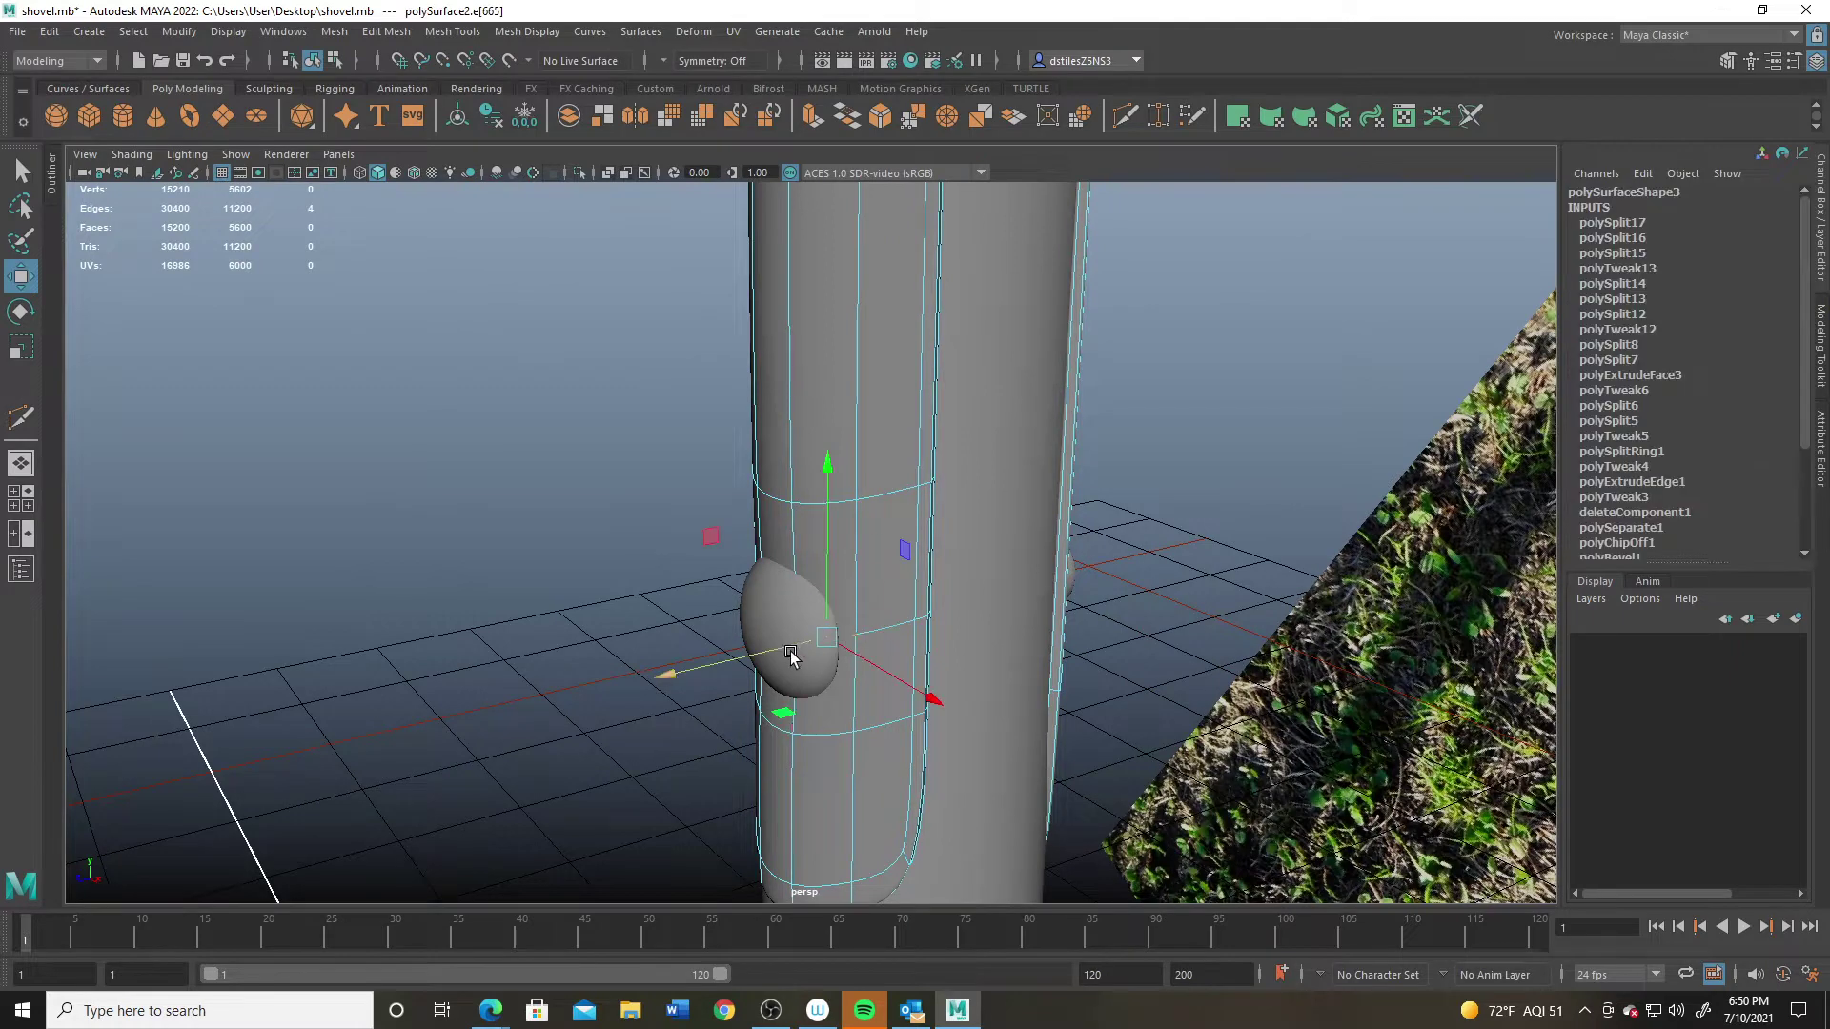
left_click_drag(803, 653, 786, 651)
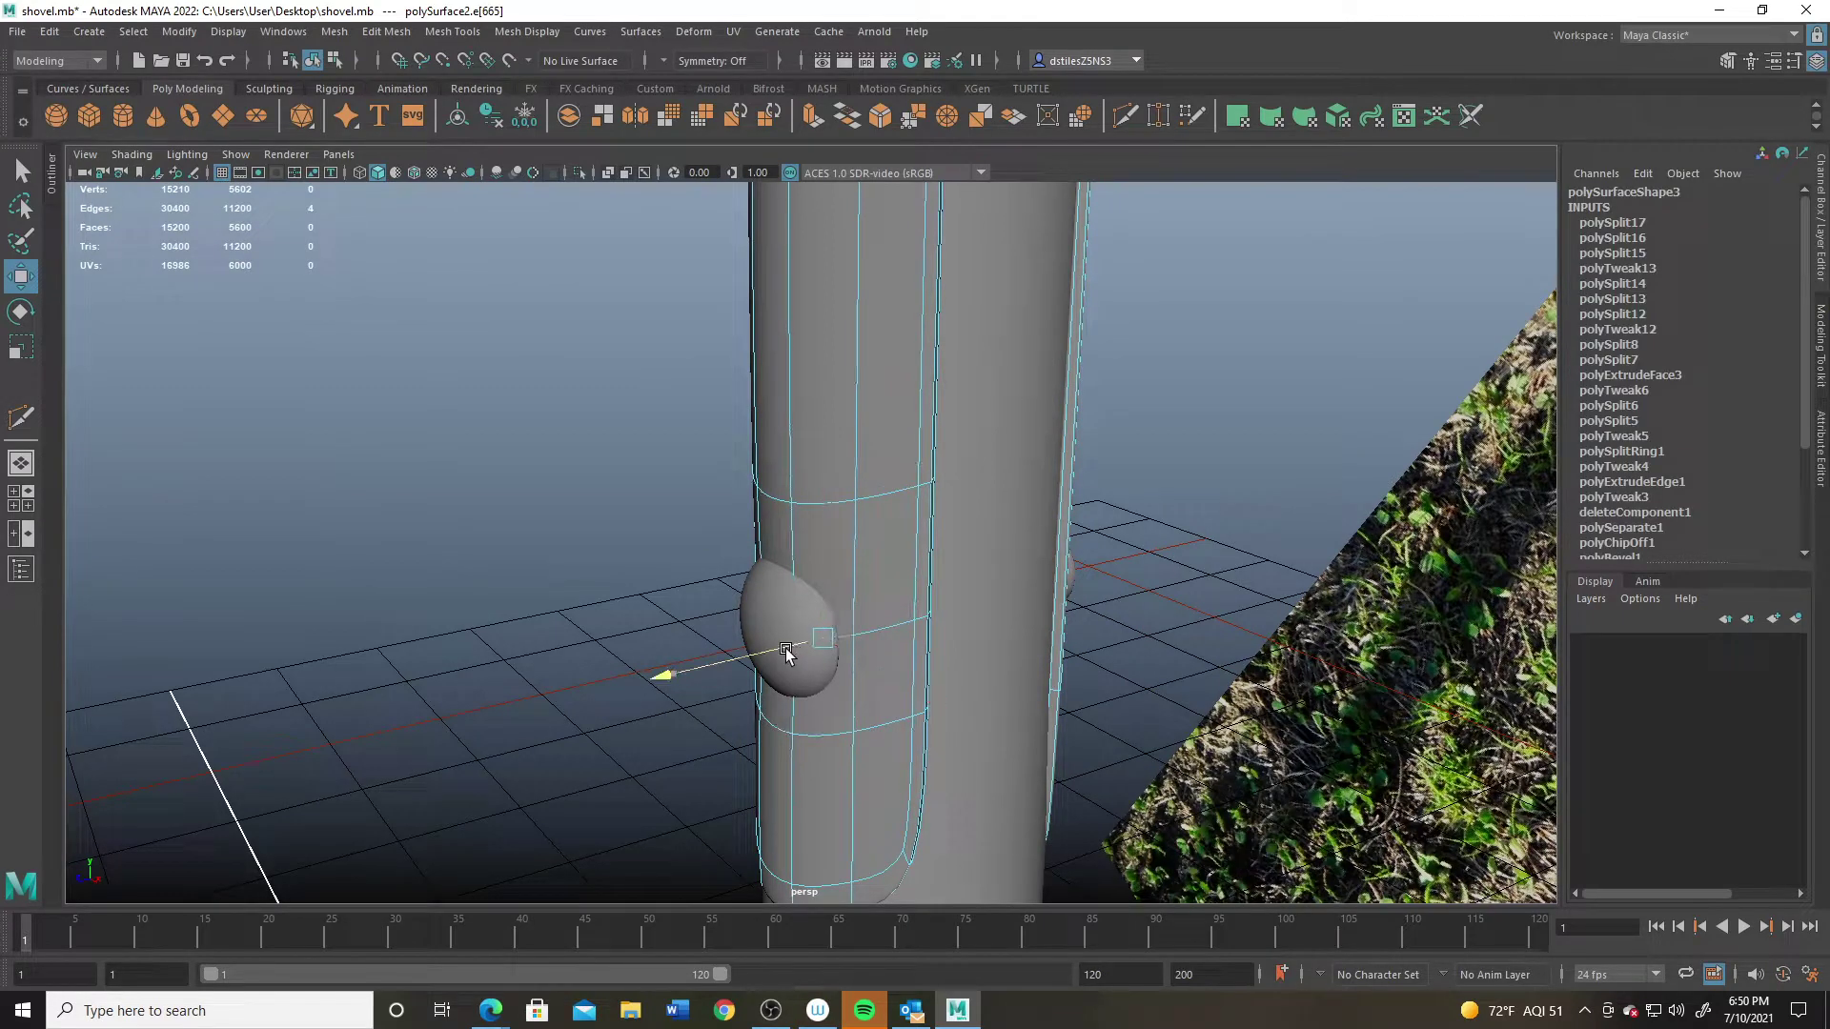
Step: Insert two more horizontal edge loops around the bracket, one further above and one further below the lower rivet
left_click(778, 502)
left_click(1131, 116)
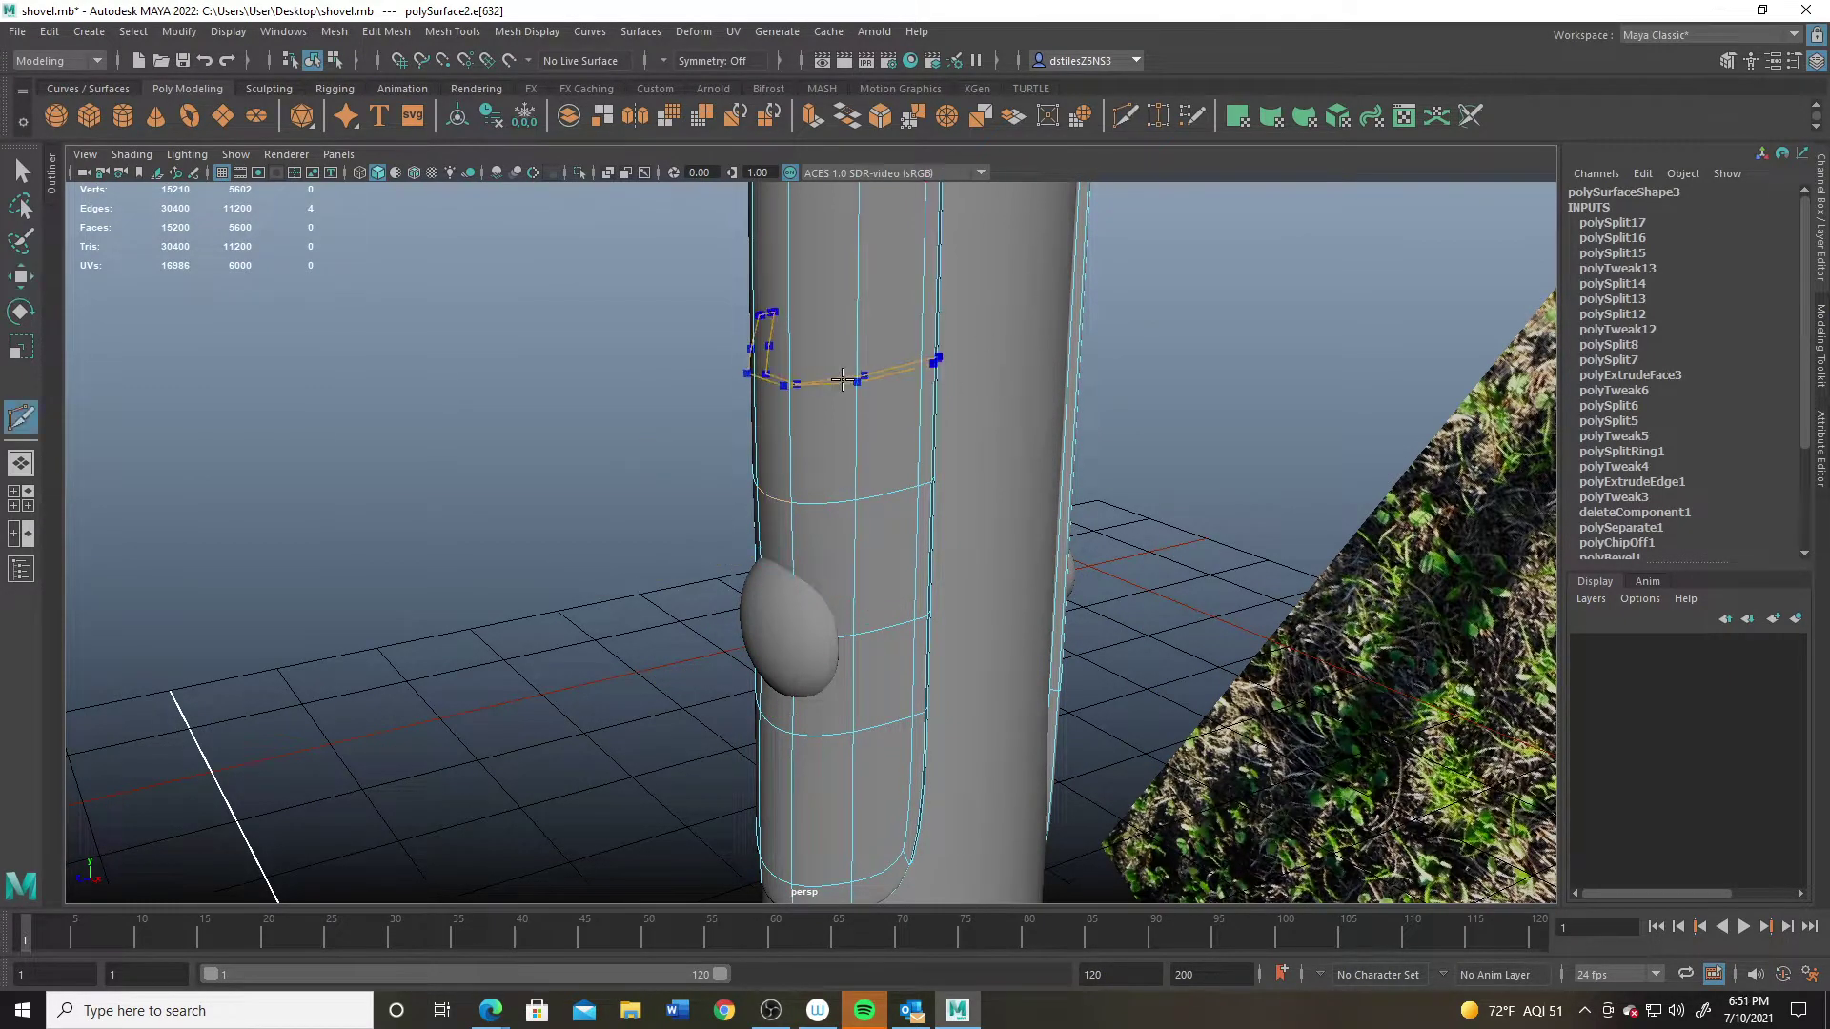
left_click(845, 388, "ctrl")
left_click(777, 803, "ctrl")
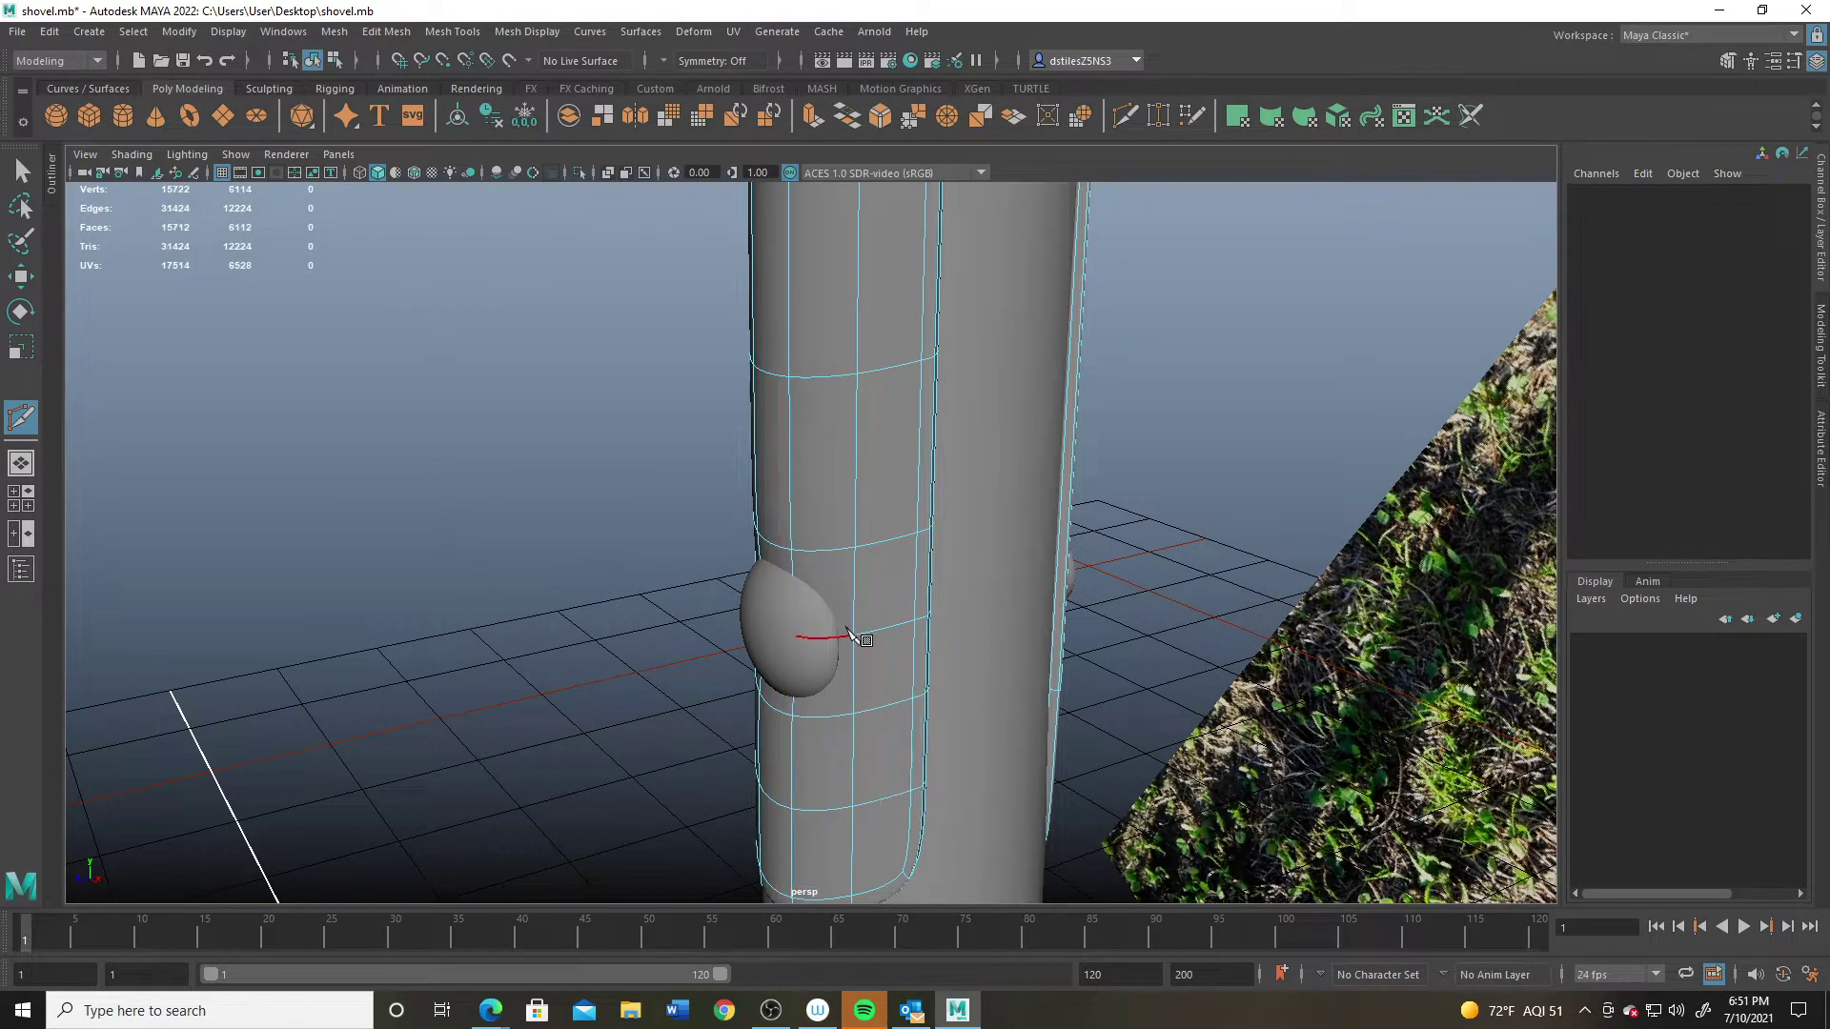
key("q")
Step: Push the bracket edge just above the lower rivet slightly inward, then return to object mode and deselect the bracket
left_click(768, 705)
key("w")
left_click_drag(638, 738, 641, 591)
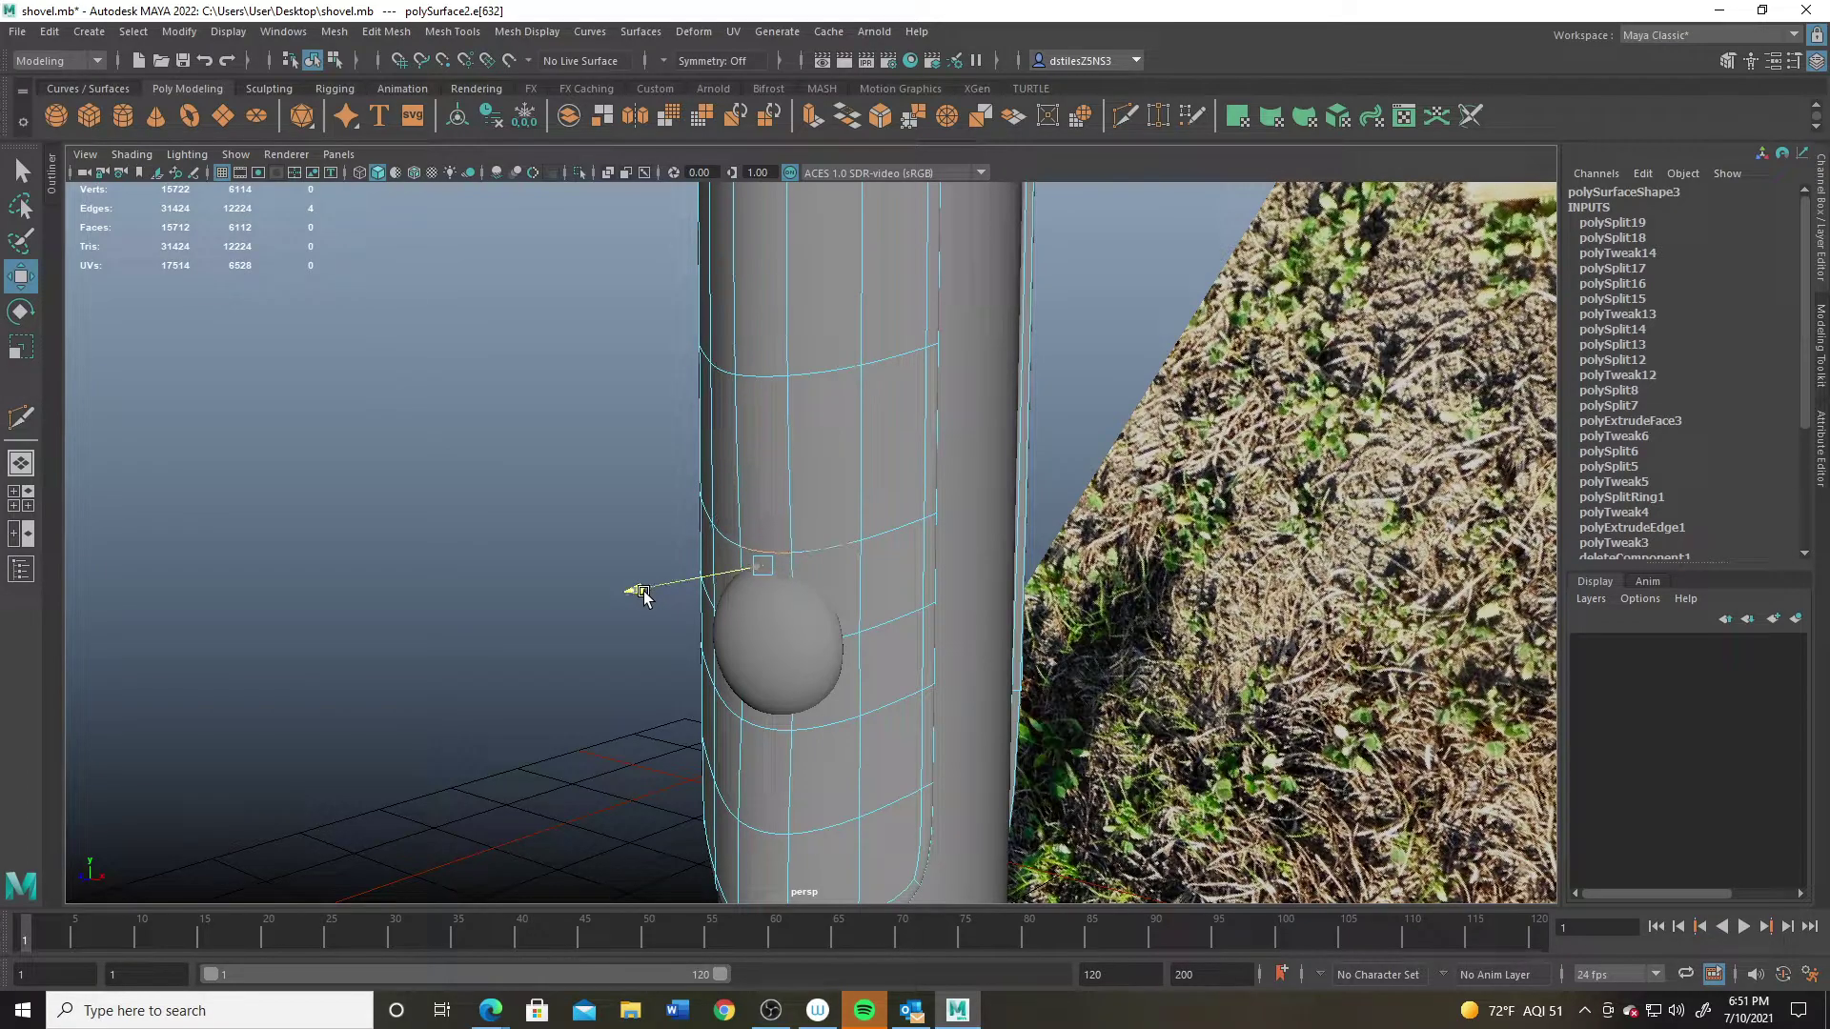
right_click_drag(808, 517, 842, 433)
left_click(1072, 400)
Step: Delete the bracket's horizontal edge loop between the T joint and the upper rivet, then return to object mode
left_click_drag(915, 660, 732, 565, "alt")
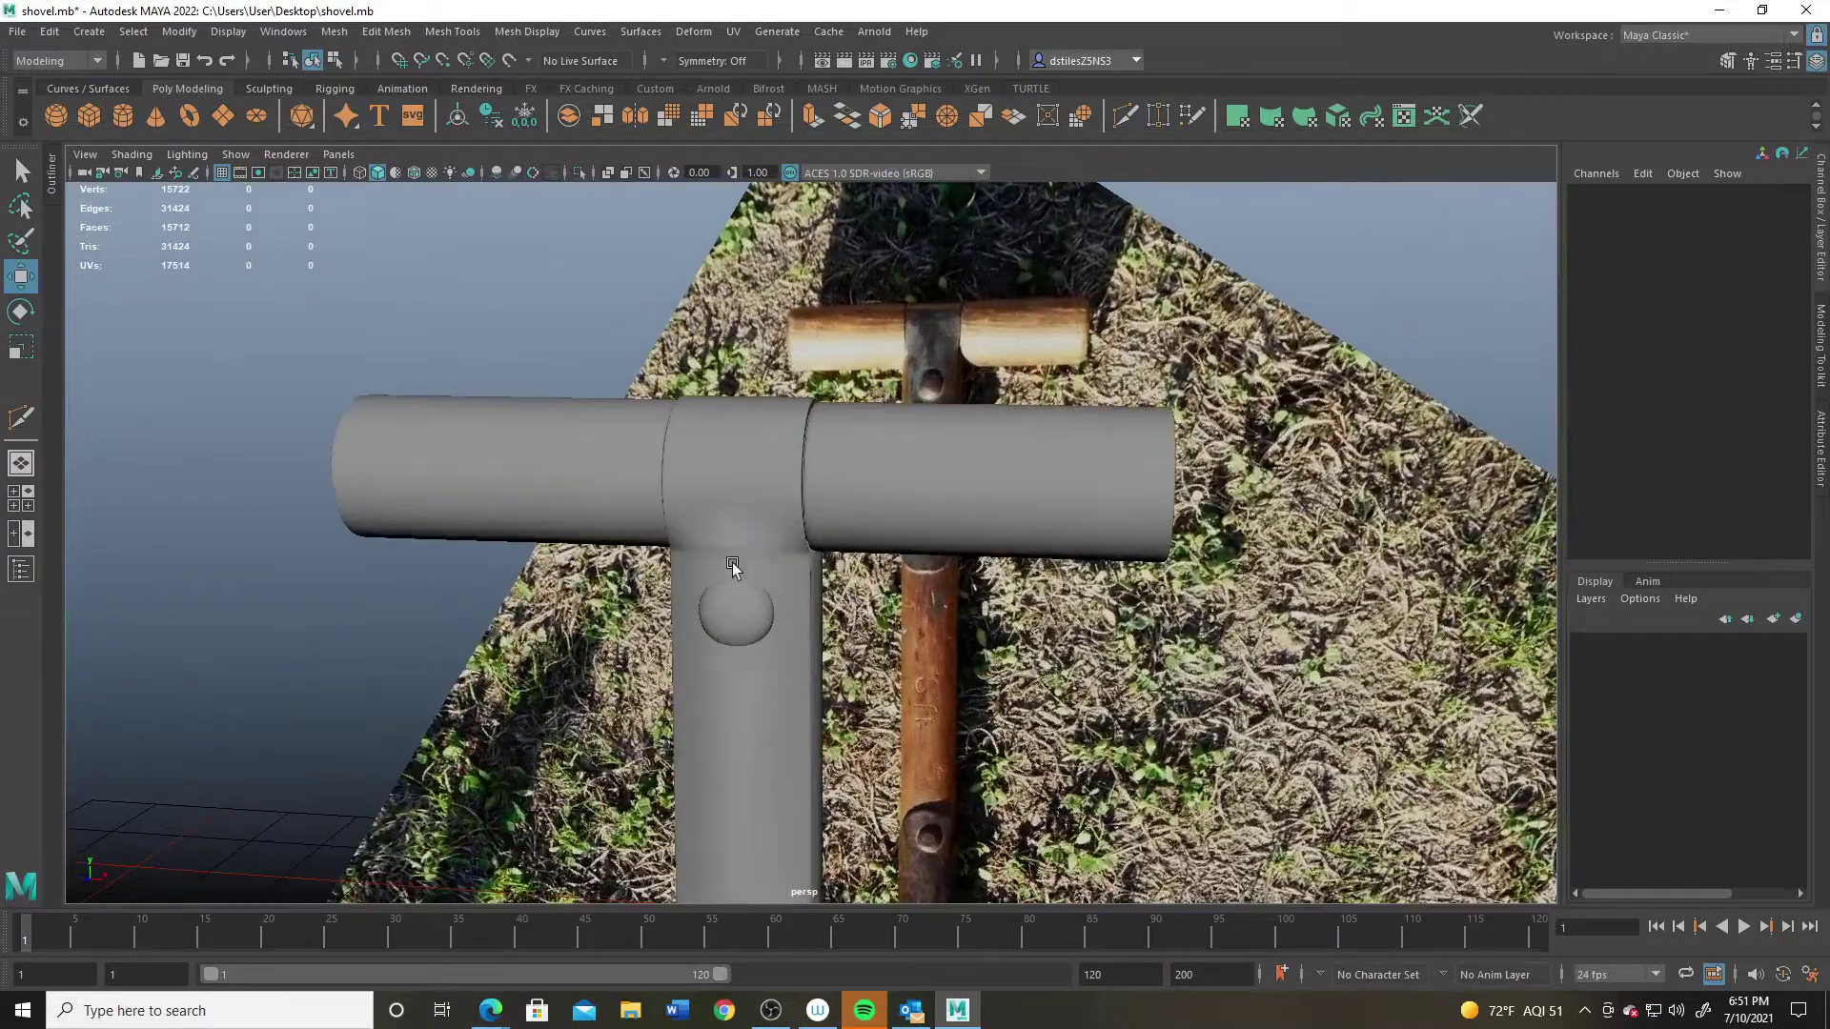
left_click(732, 562)
right_click_drag(732, 562, 833, 650, "alt")
left_click_drag(833, 650, 717, 584, "alt")
right_click_drag(716, 584, 720, 410)
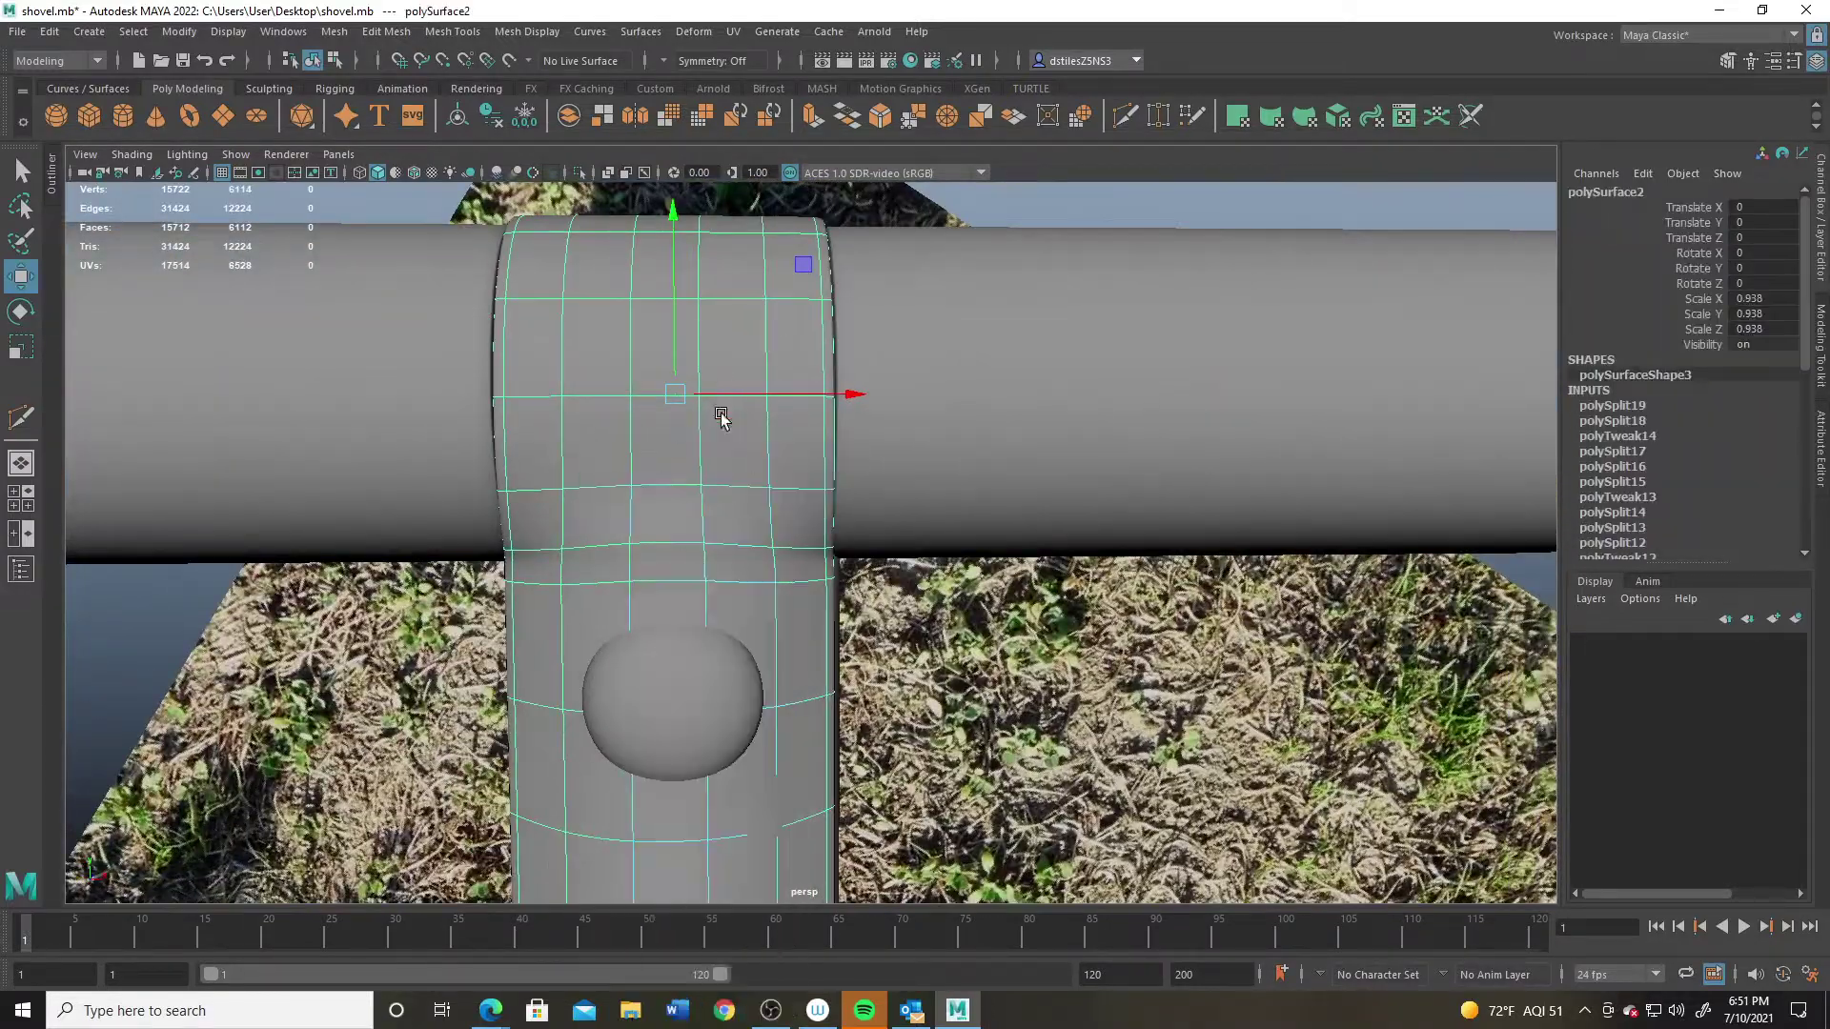
double_click(671, 578)
key("Delete")
left_click_drag(698, 572, 745, 582, "alt")
right_click_drag(744, 581, 834, 526)
left_click(1112, 404)
Step: Examine the whole shovel model against the reference photo, ending on the blade in the front view
right_click_drag(1096, 408, 686, 467, "alt")
left_click_drag(686, 467, 547, 456, "alt")
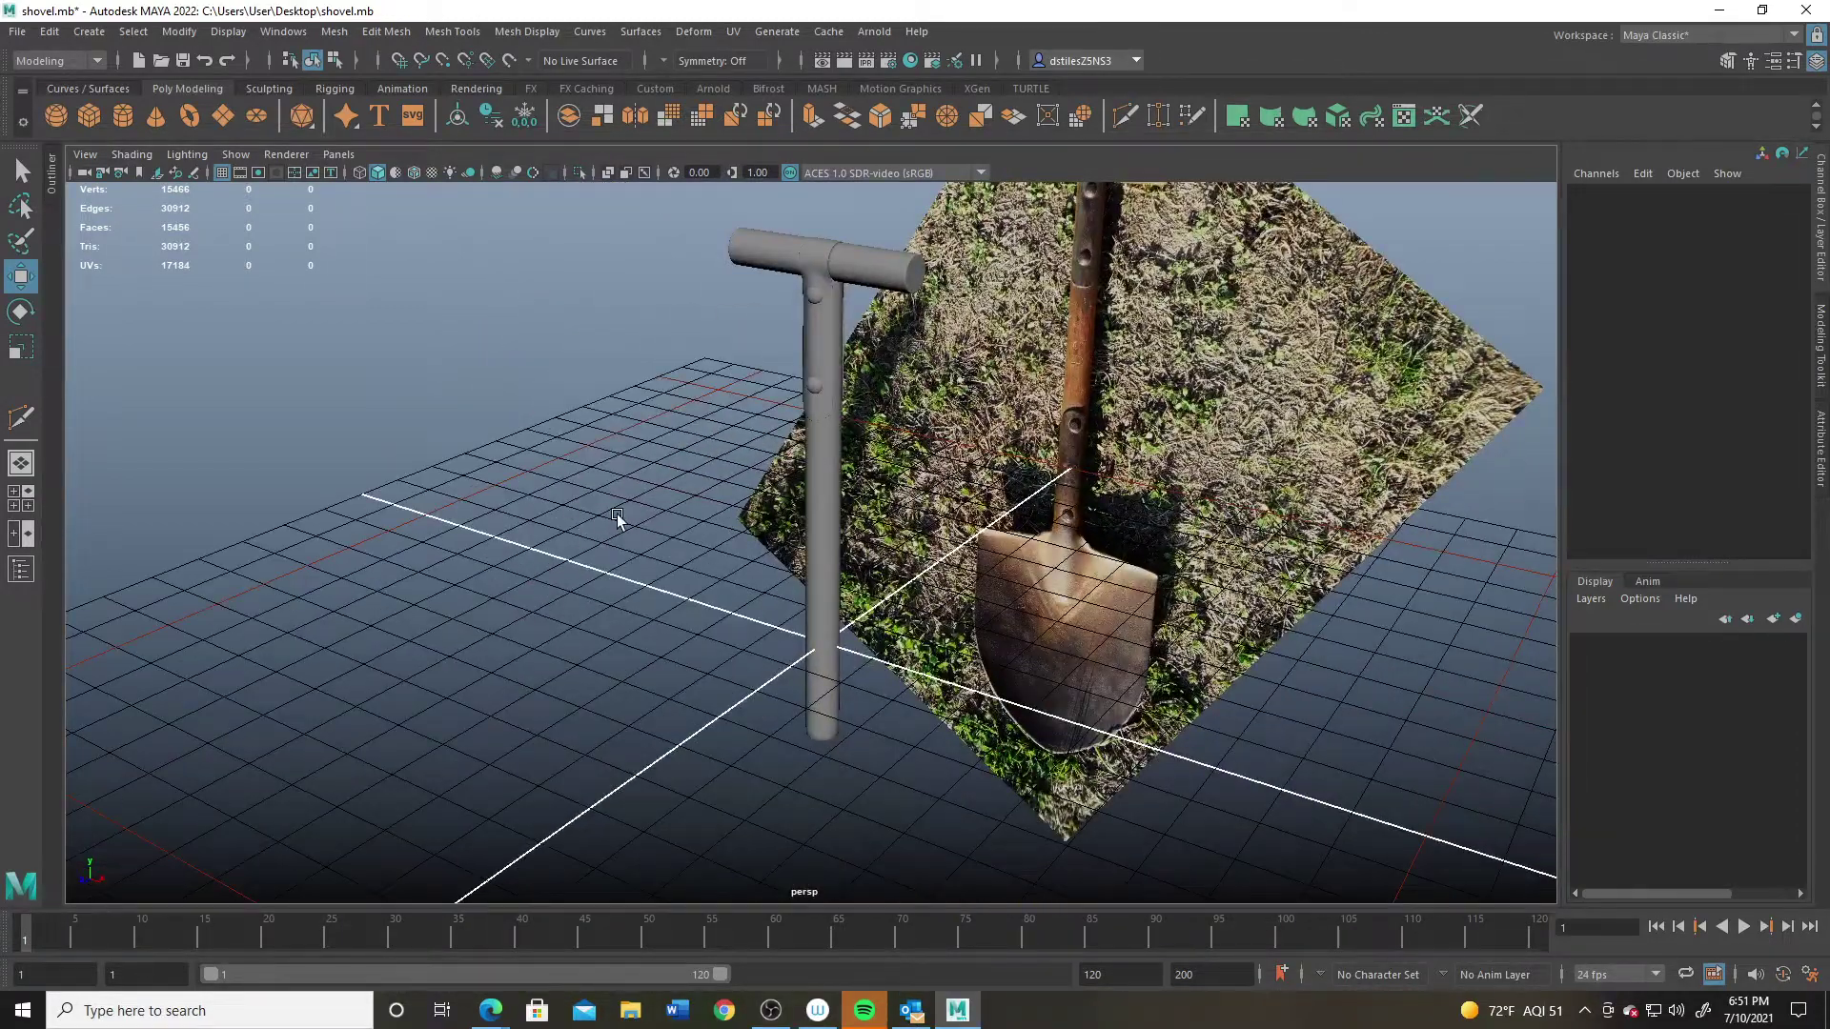
left_click_drag(616, 513, 654, 497, "alt")
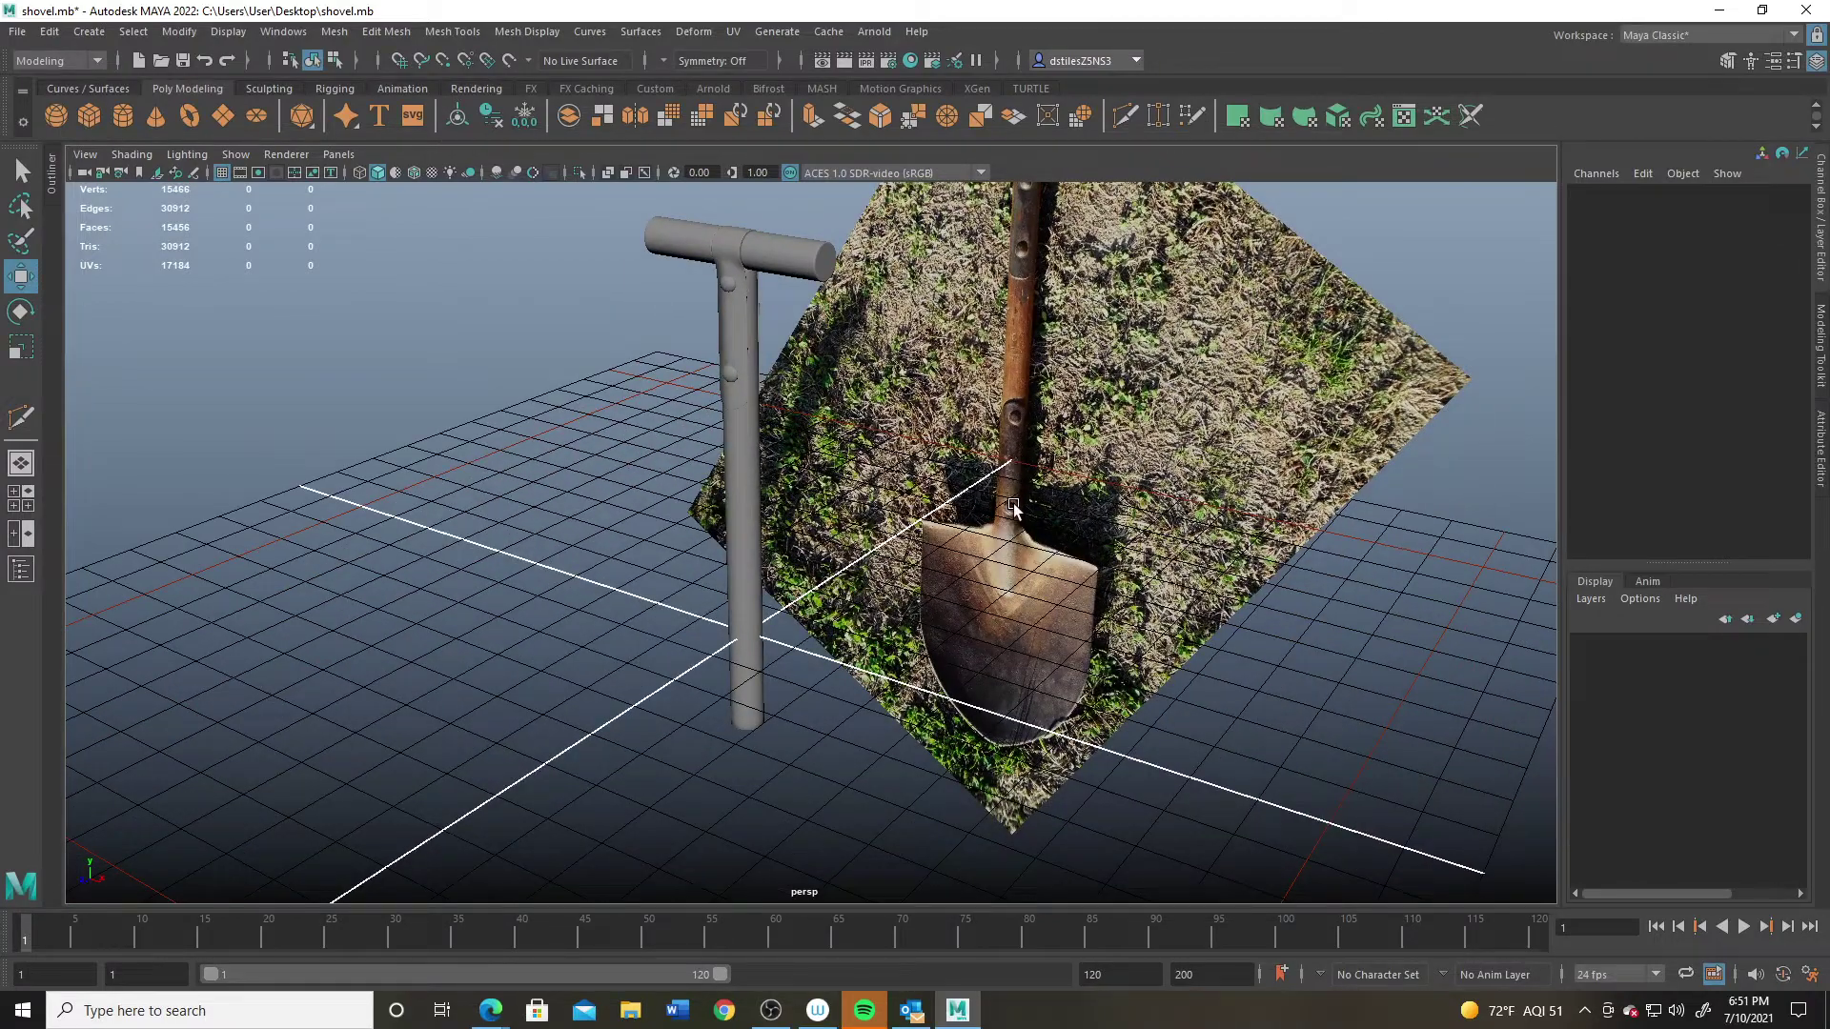
left_click_drag(976, 553, 352, 591, "alt")
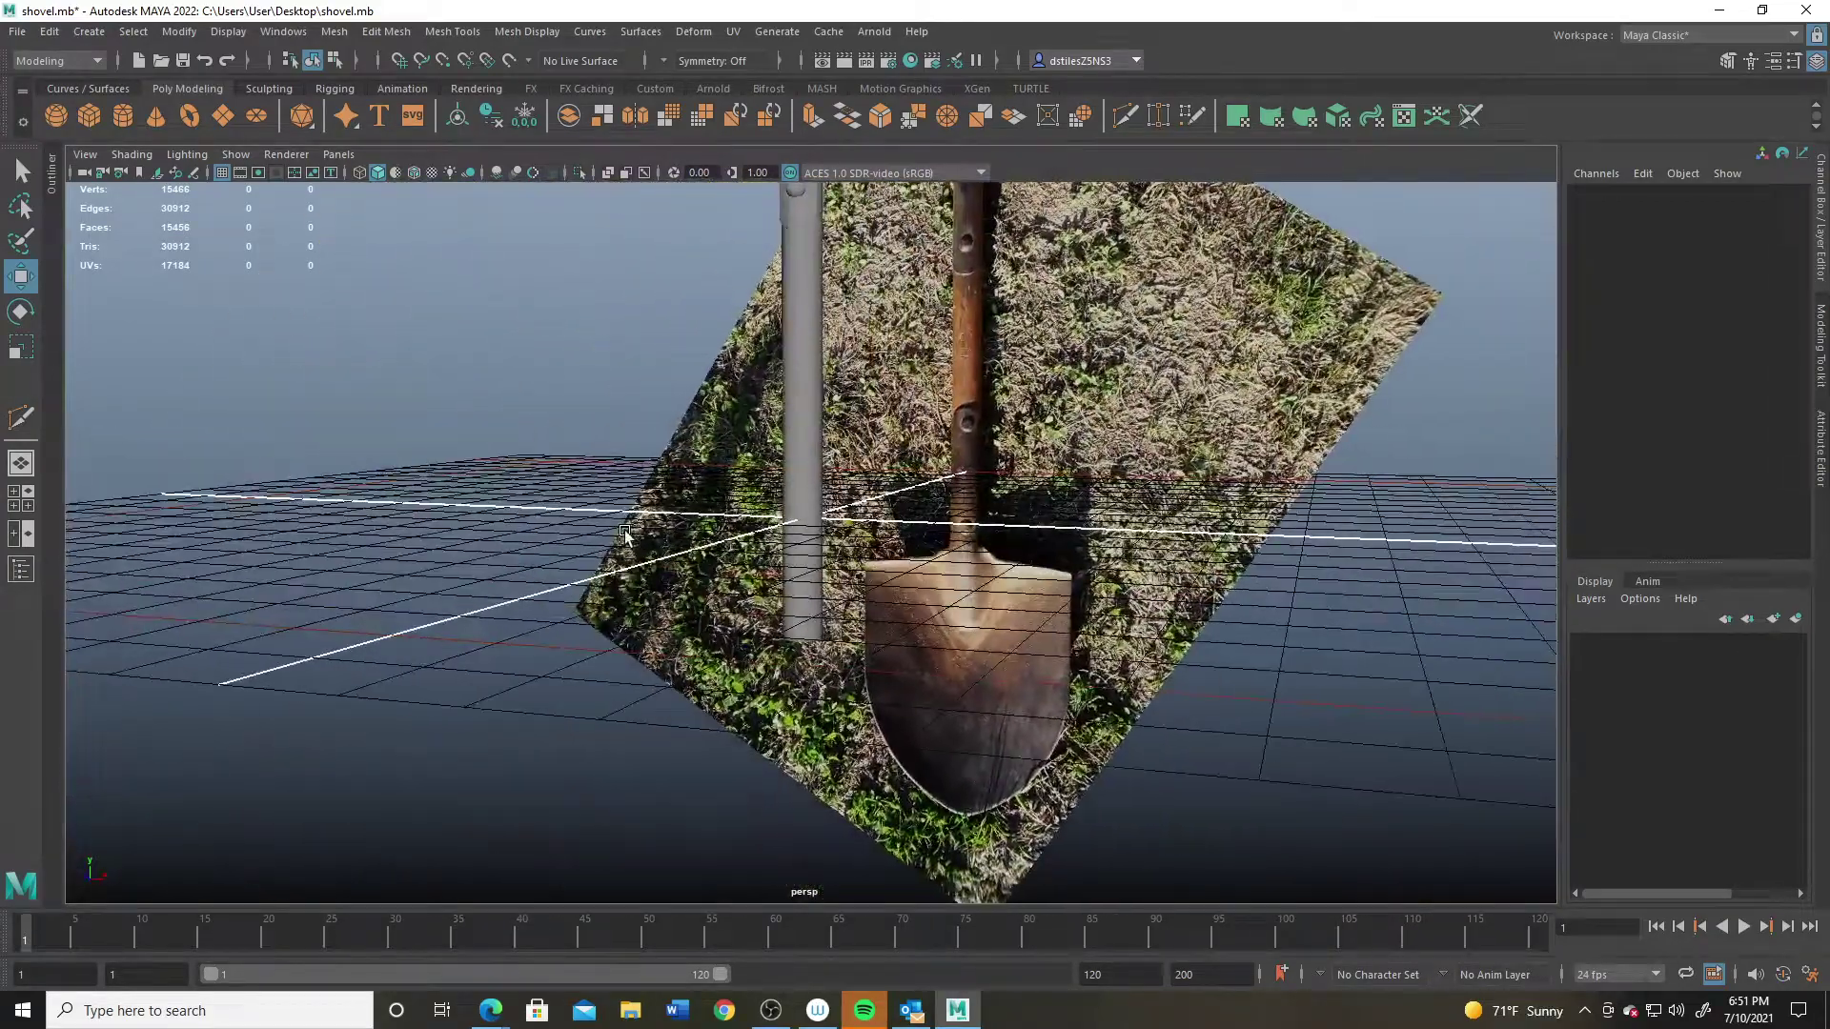
key("space")
key("space")
middle_click_drag(604, 766, 660, 219, "alt")
scroll(660, 218, "down", 8)
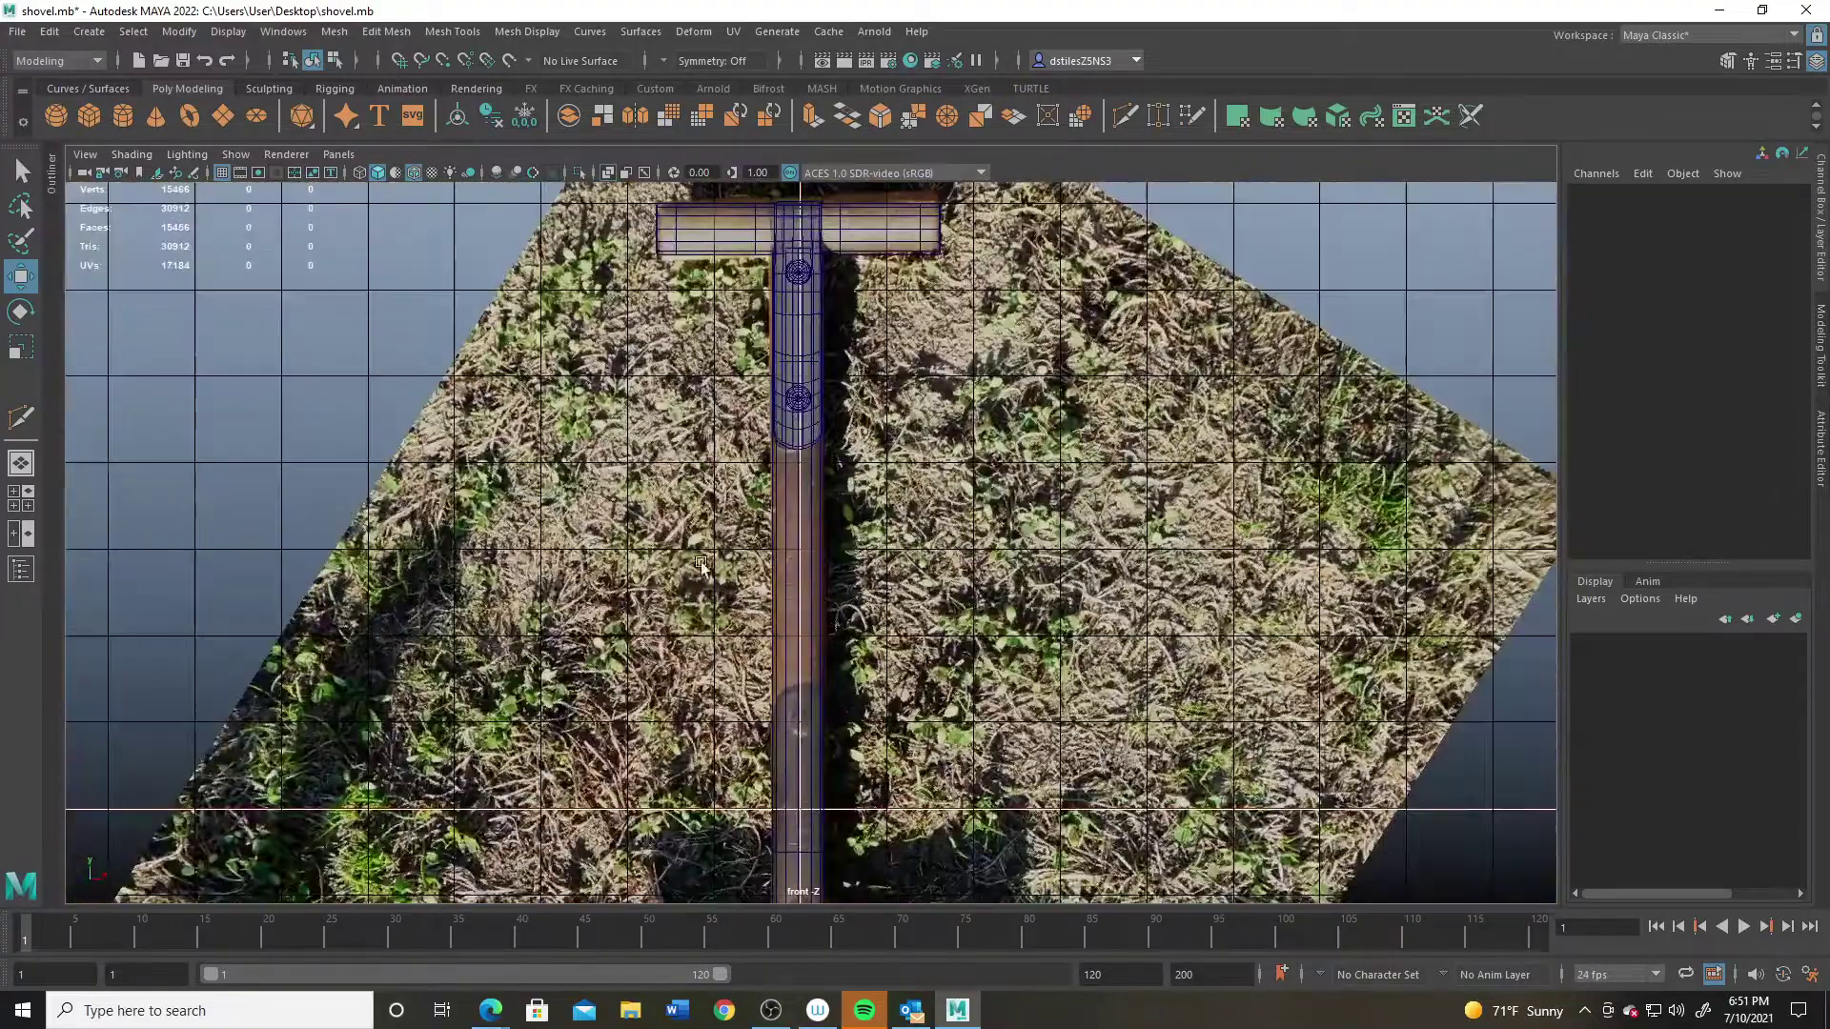
middle_click_drag(696, 896, 693, 456, "alt")
middle_click_drag(874, 598, 877, 393, "alt")
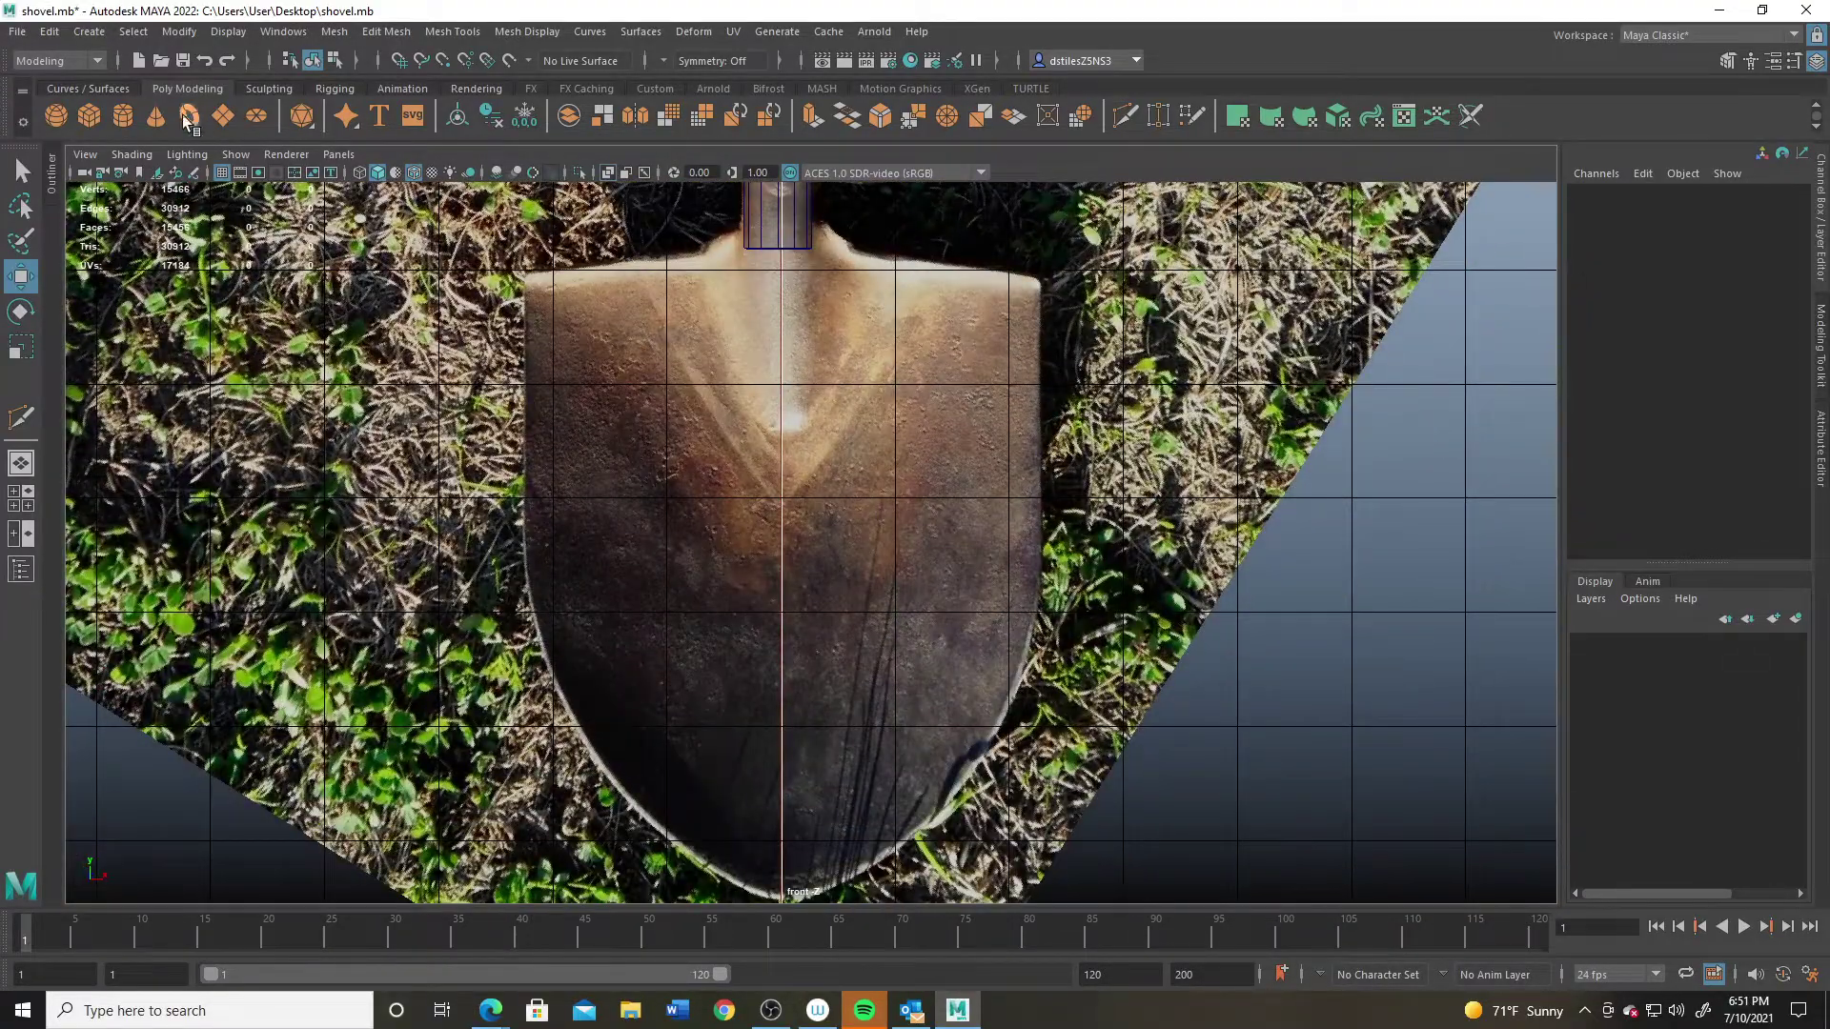
Step: Create a polygon sphere and move it down onto the photo's blade to a Translate Y of -4.372
left_click(56, 115)
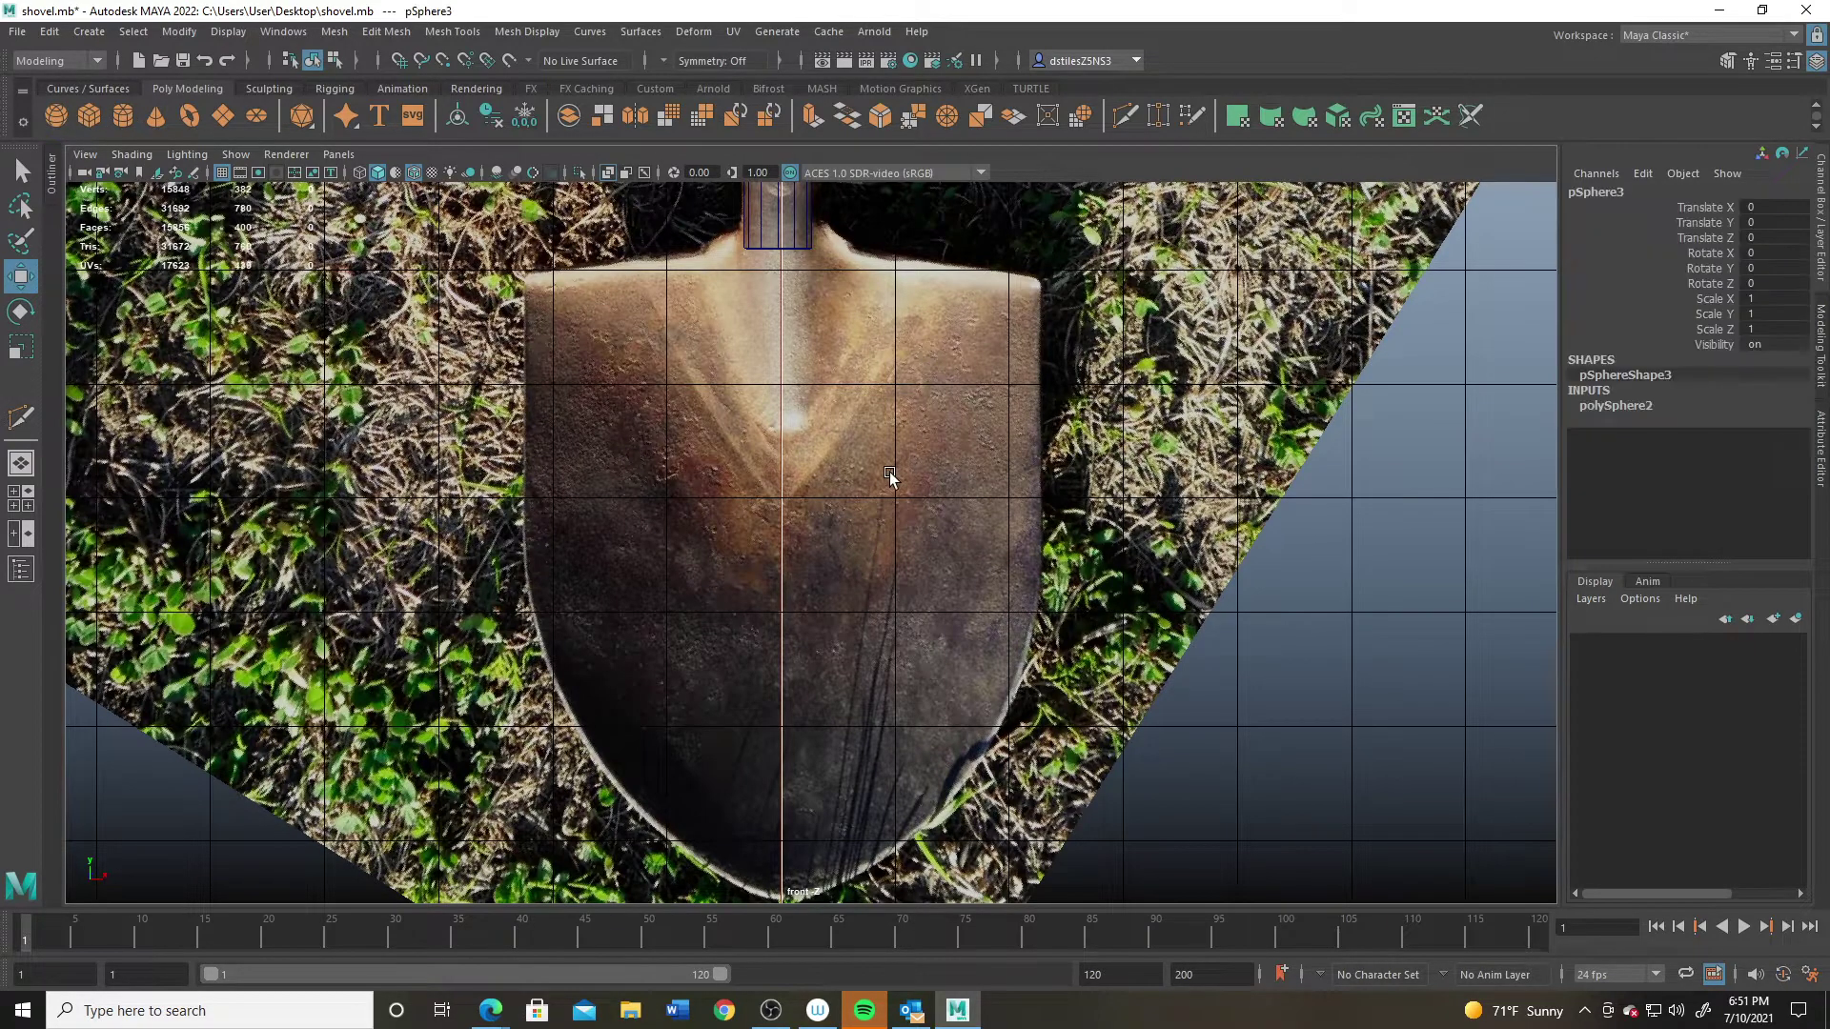
scroll(880, 479, "down", 5)
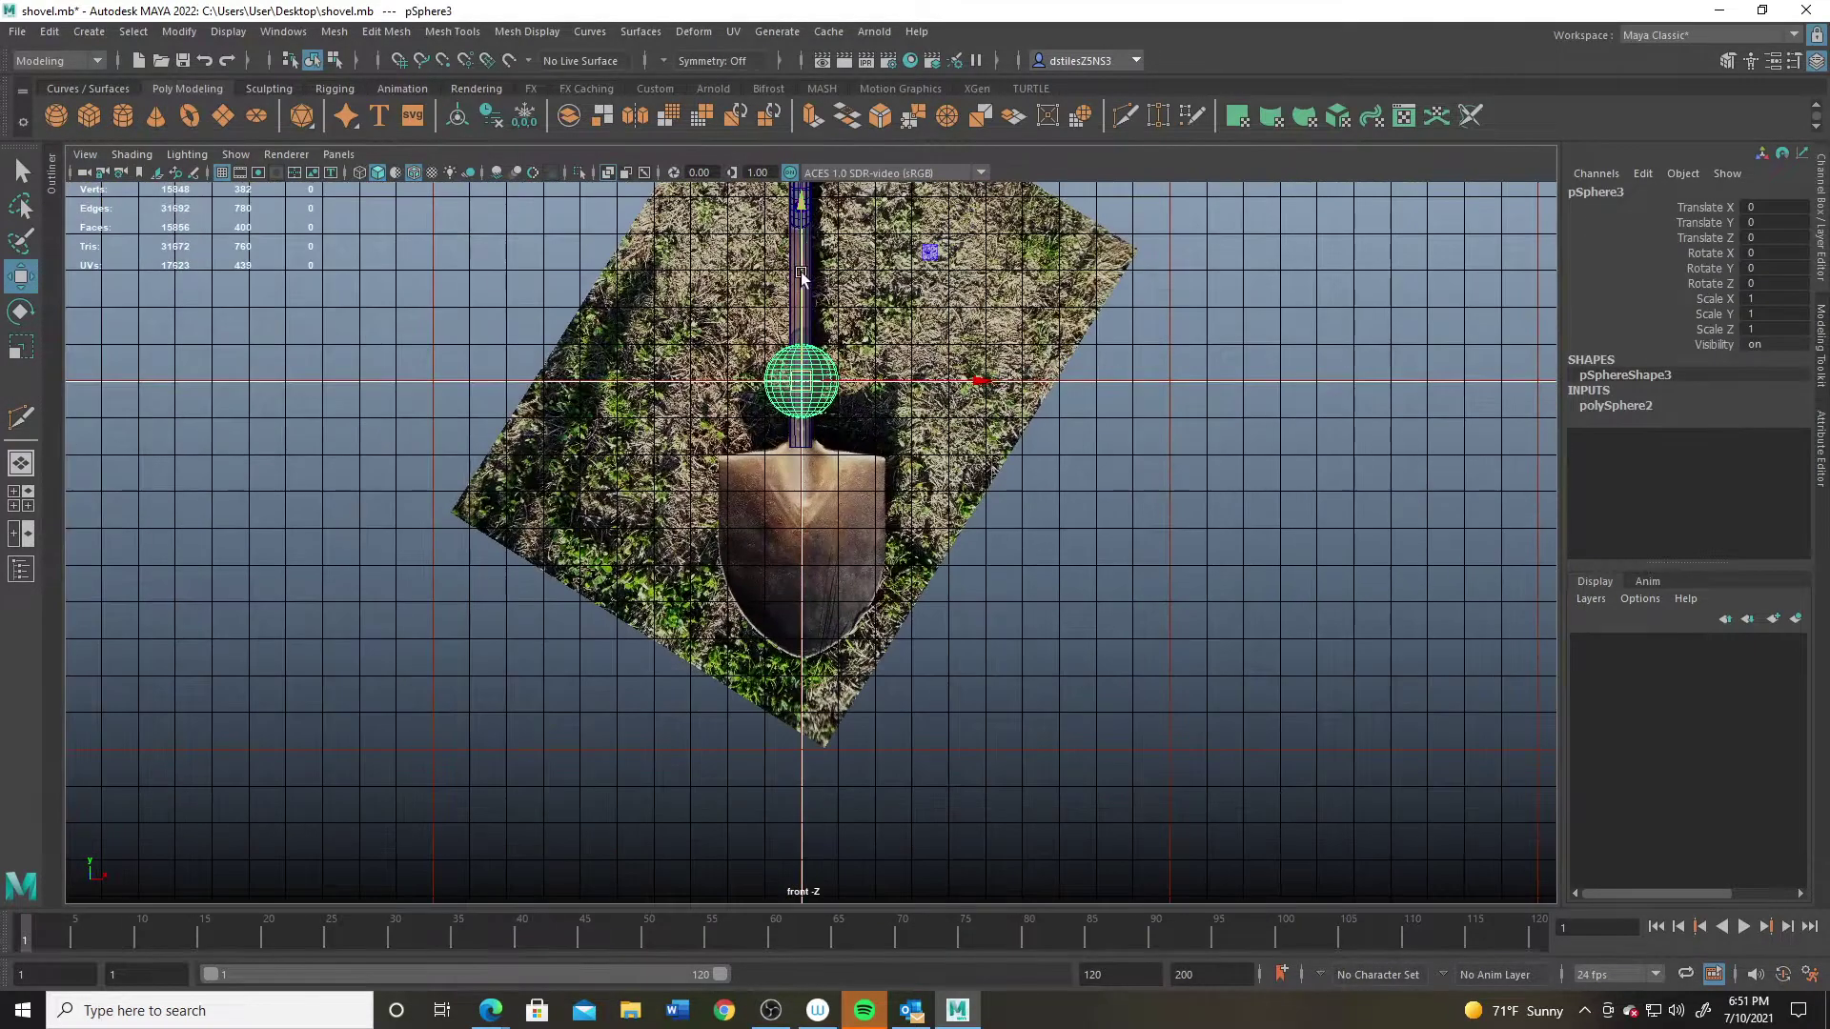
left_click_drag(801, 271, 801, 424)
key("f")
key("e")
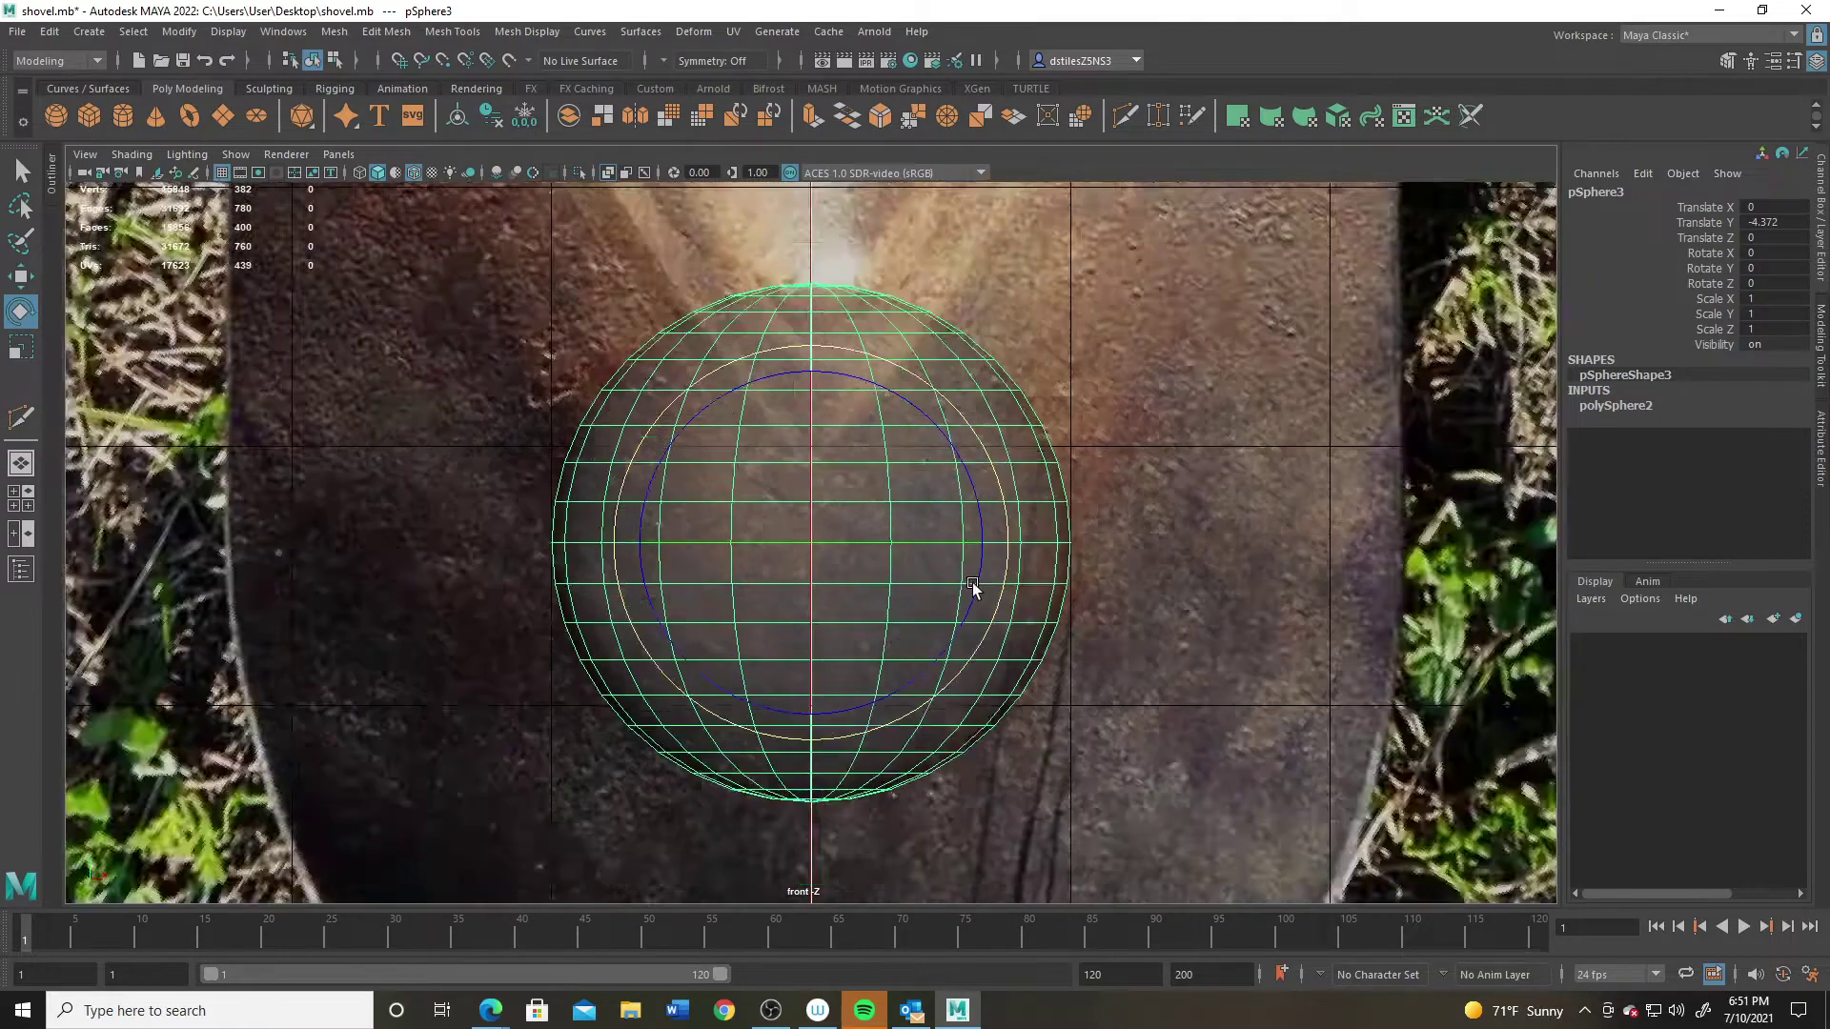
scroll(915, 553, "down", 5)
key("q")
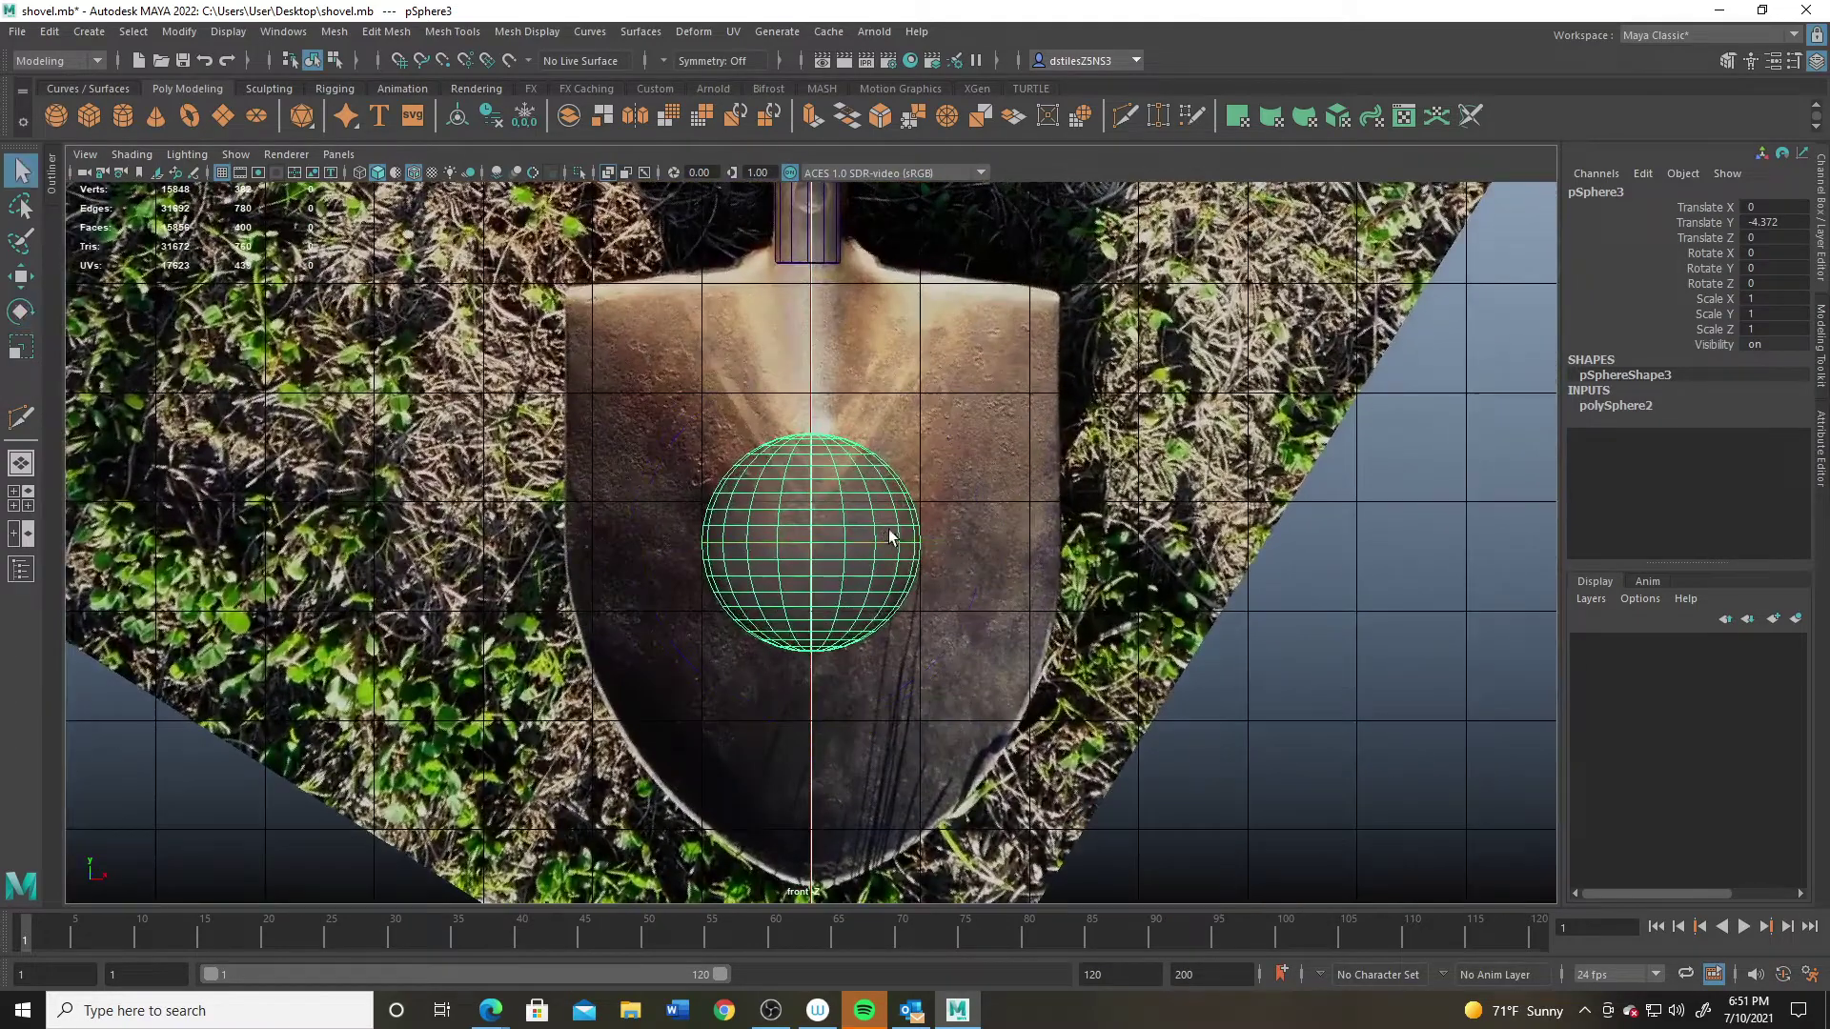
Step: Set the sphere's axis and height subdivisions to 12 and its radius to 2.3 to match the blade's width
left_click(1620, 406)
left_click_drag(1766, 437, 1766, 452)
type("12")
key("Return")
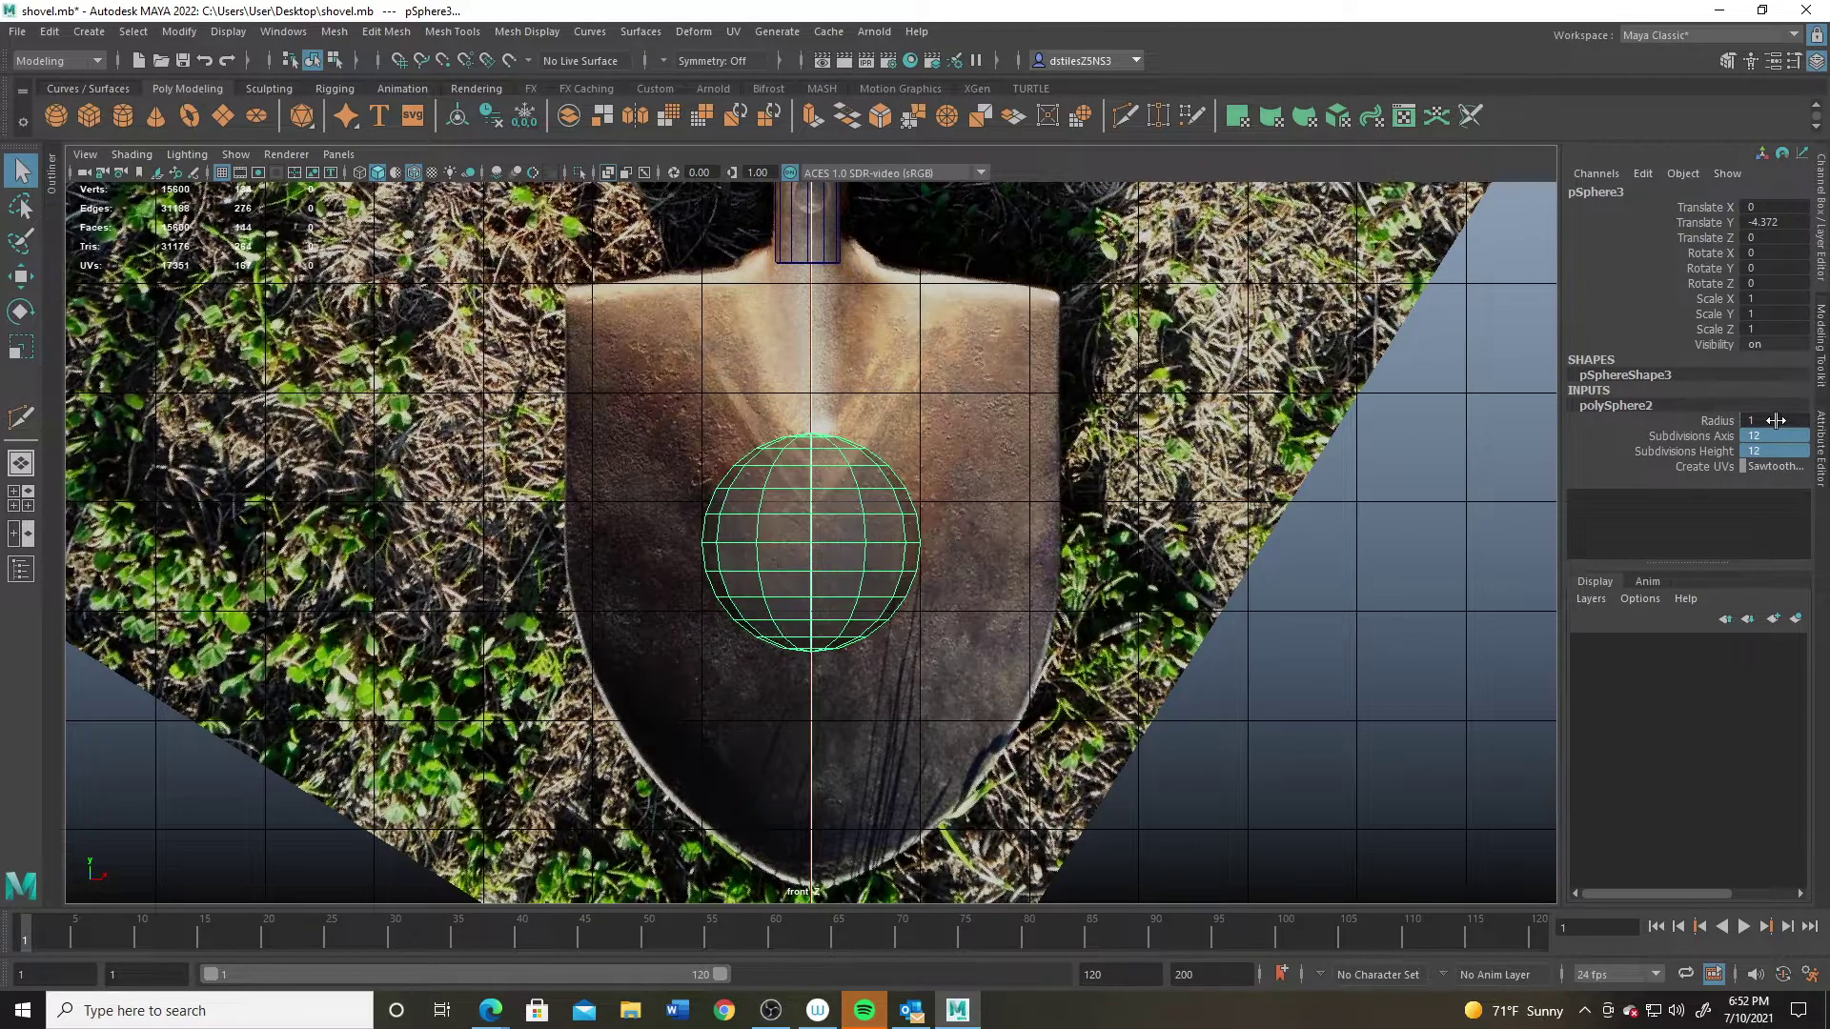
scroll(736, 482, "up", 1)
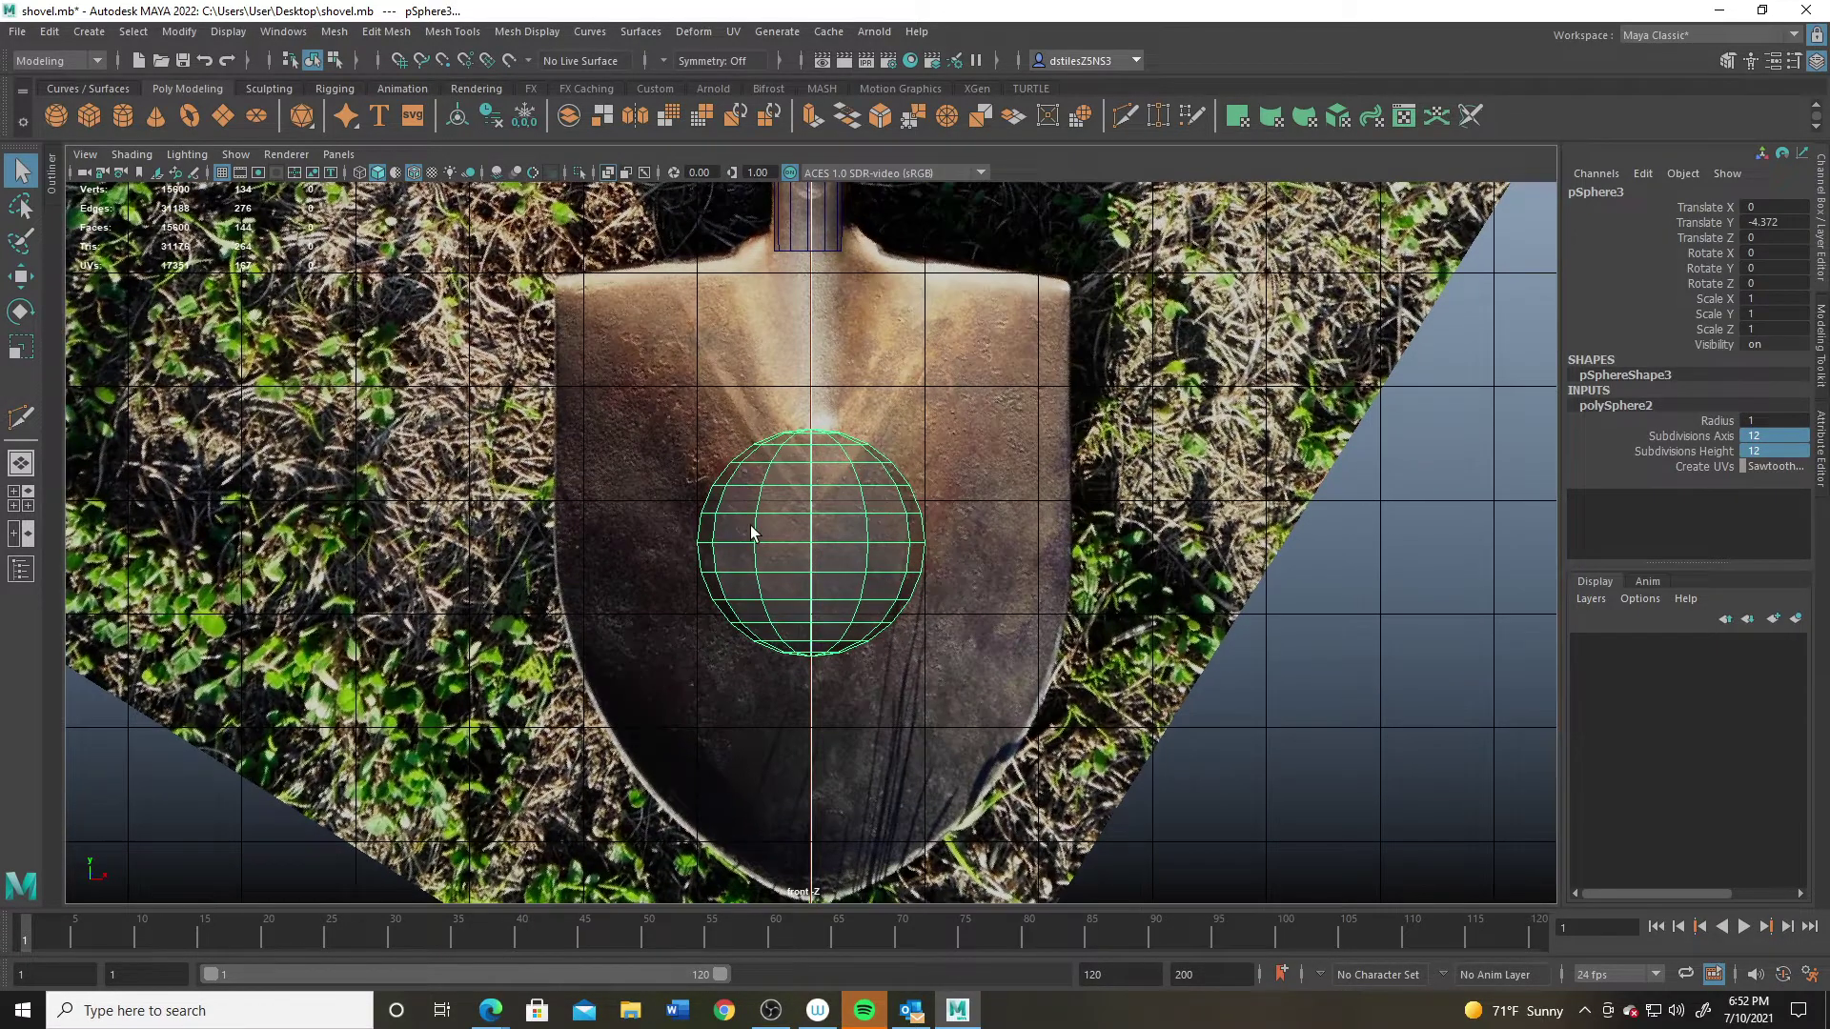
key("r")
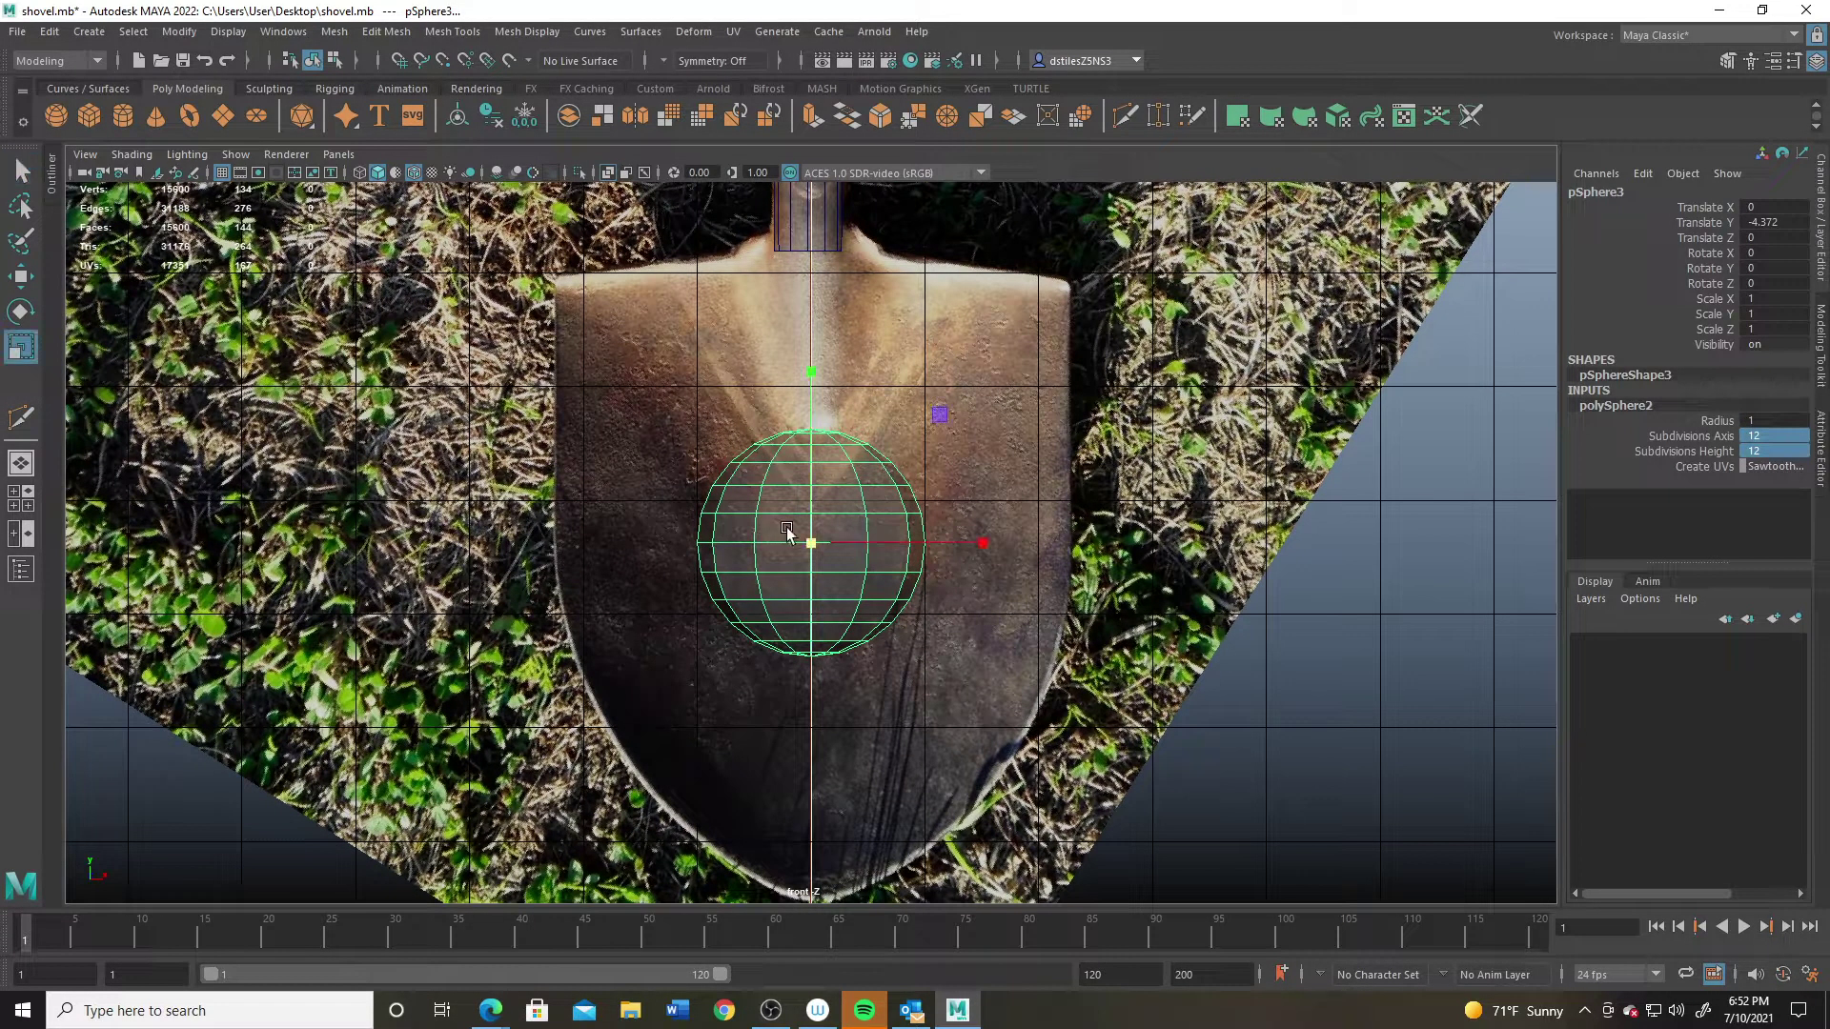
left_click(1711, 420)
middle_click_drag(972, 498, 982, 500)
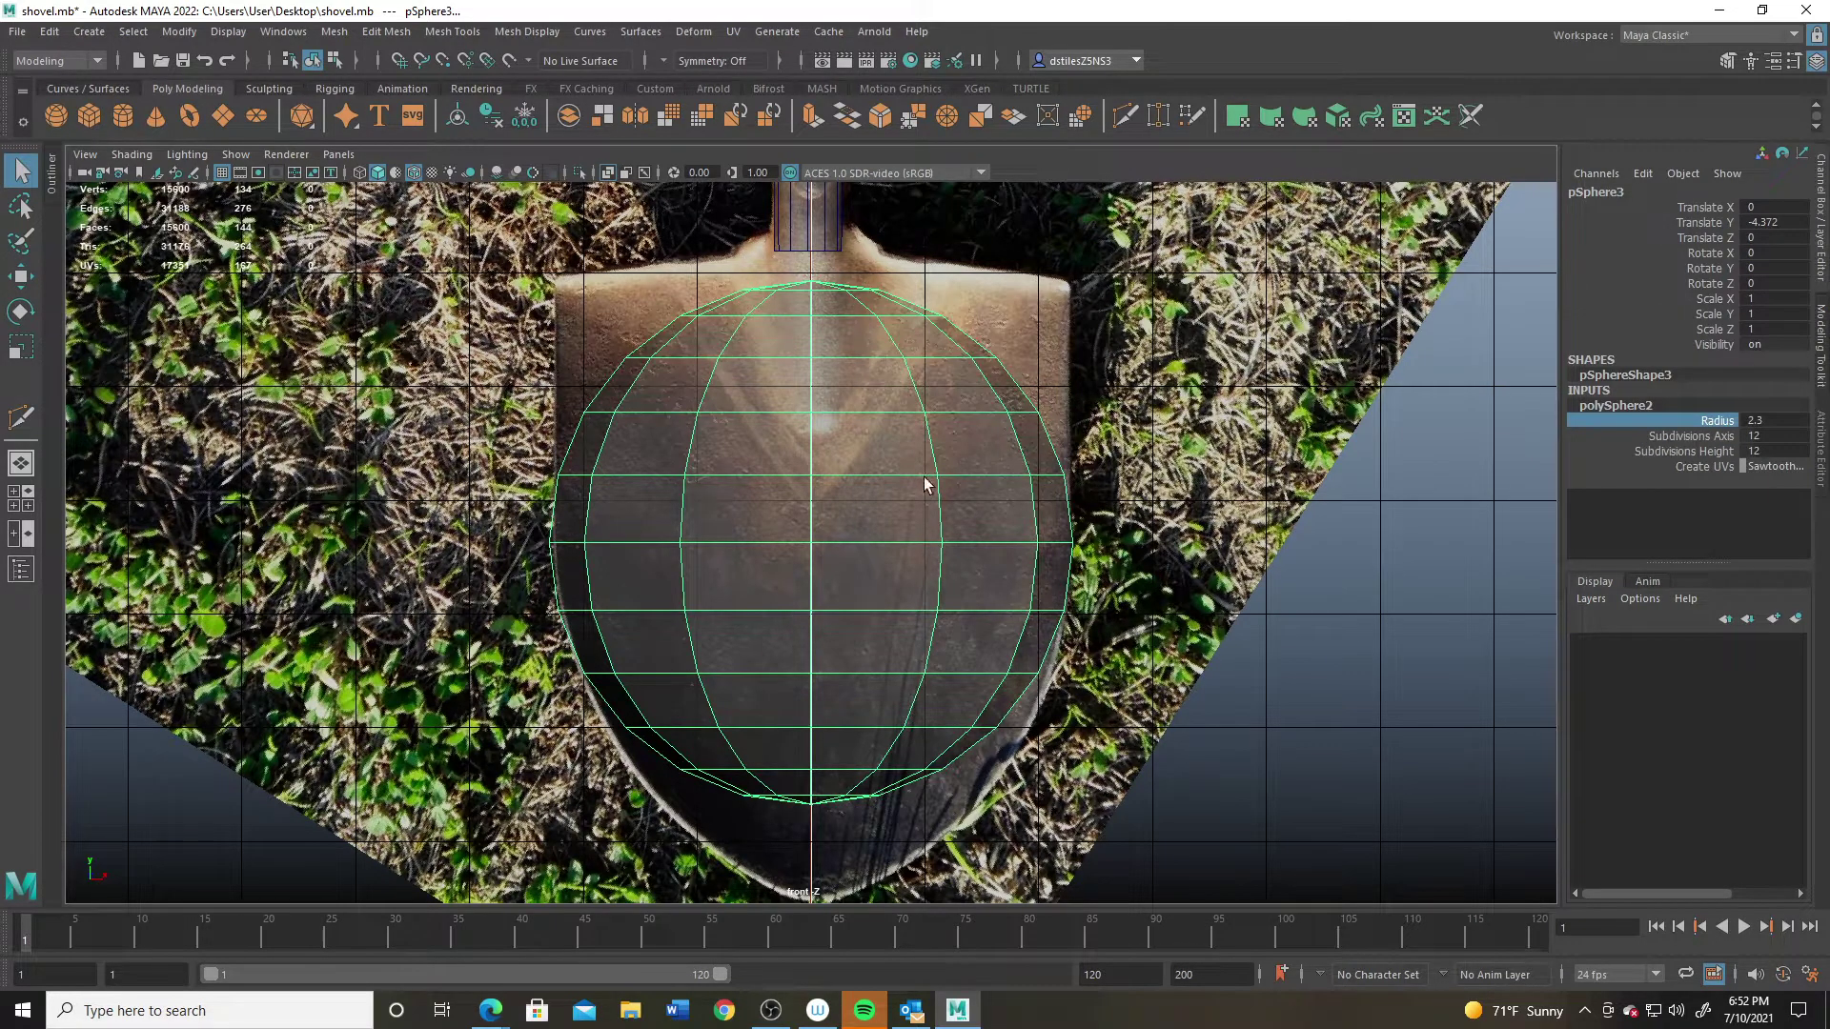
Step: Delete the faces of the sphere's upper half and return to object mode
right_click_drag(931, 483, 887, 667)
left_click_drag(430, 246, 1140, 548)
key("Delete")
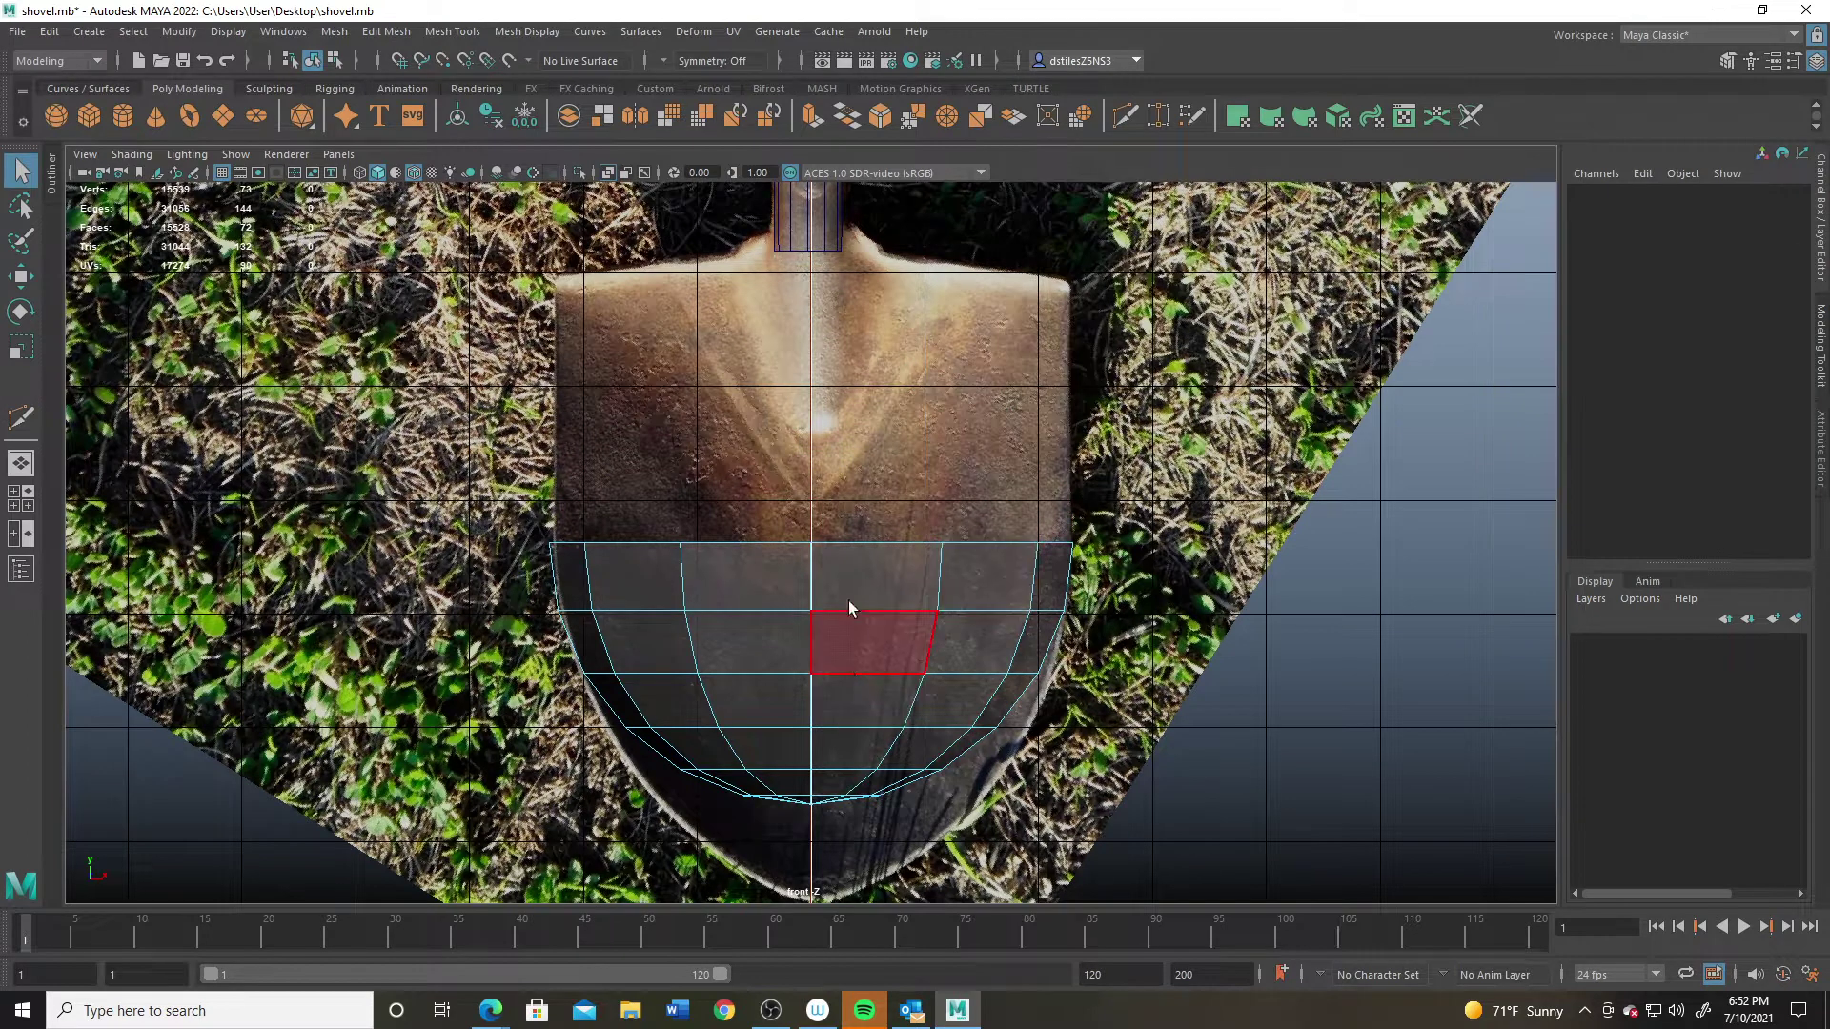
right_click_drag(850, 610, 1003, 400)
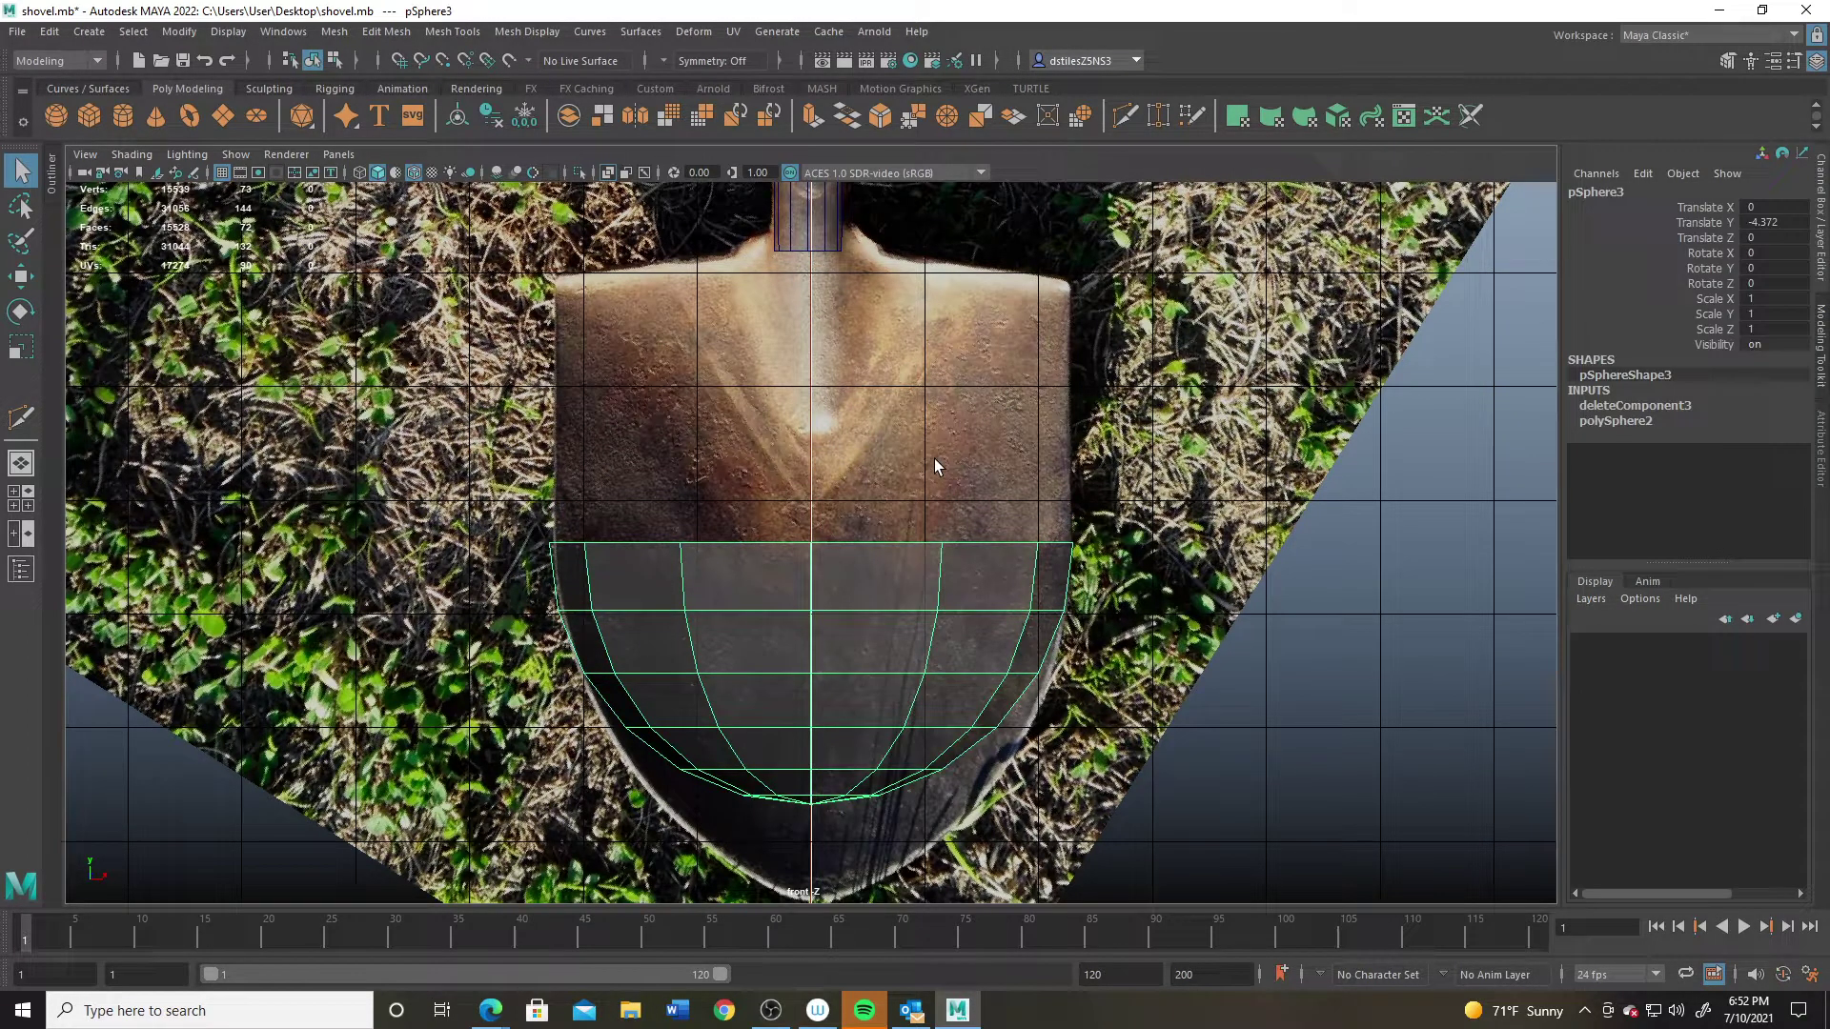
Step: Stretch the half sphere vertically to a Scale Y of 1.361 so it reaches the blade's tip in the photo
key("r")
left_click_drag(812, 374, 817, 306)
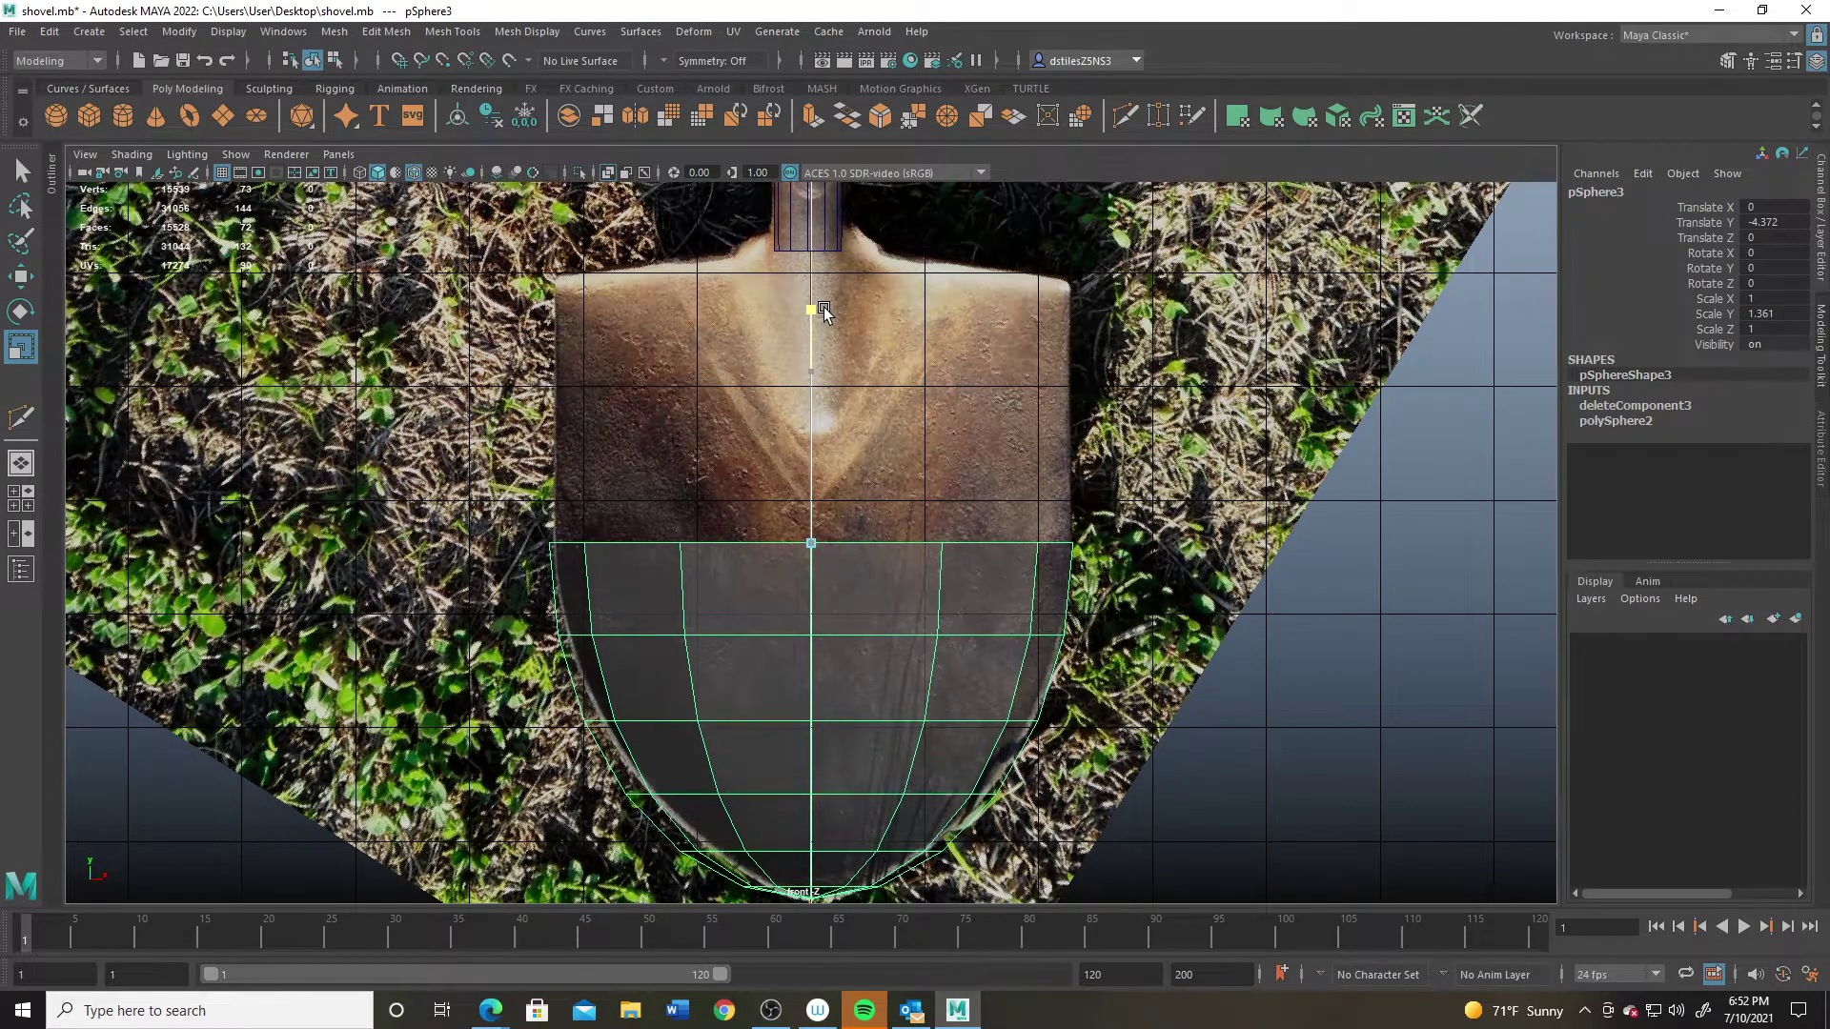
middle_click_drag(804, 584, 910, 510, "alt")
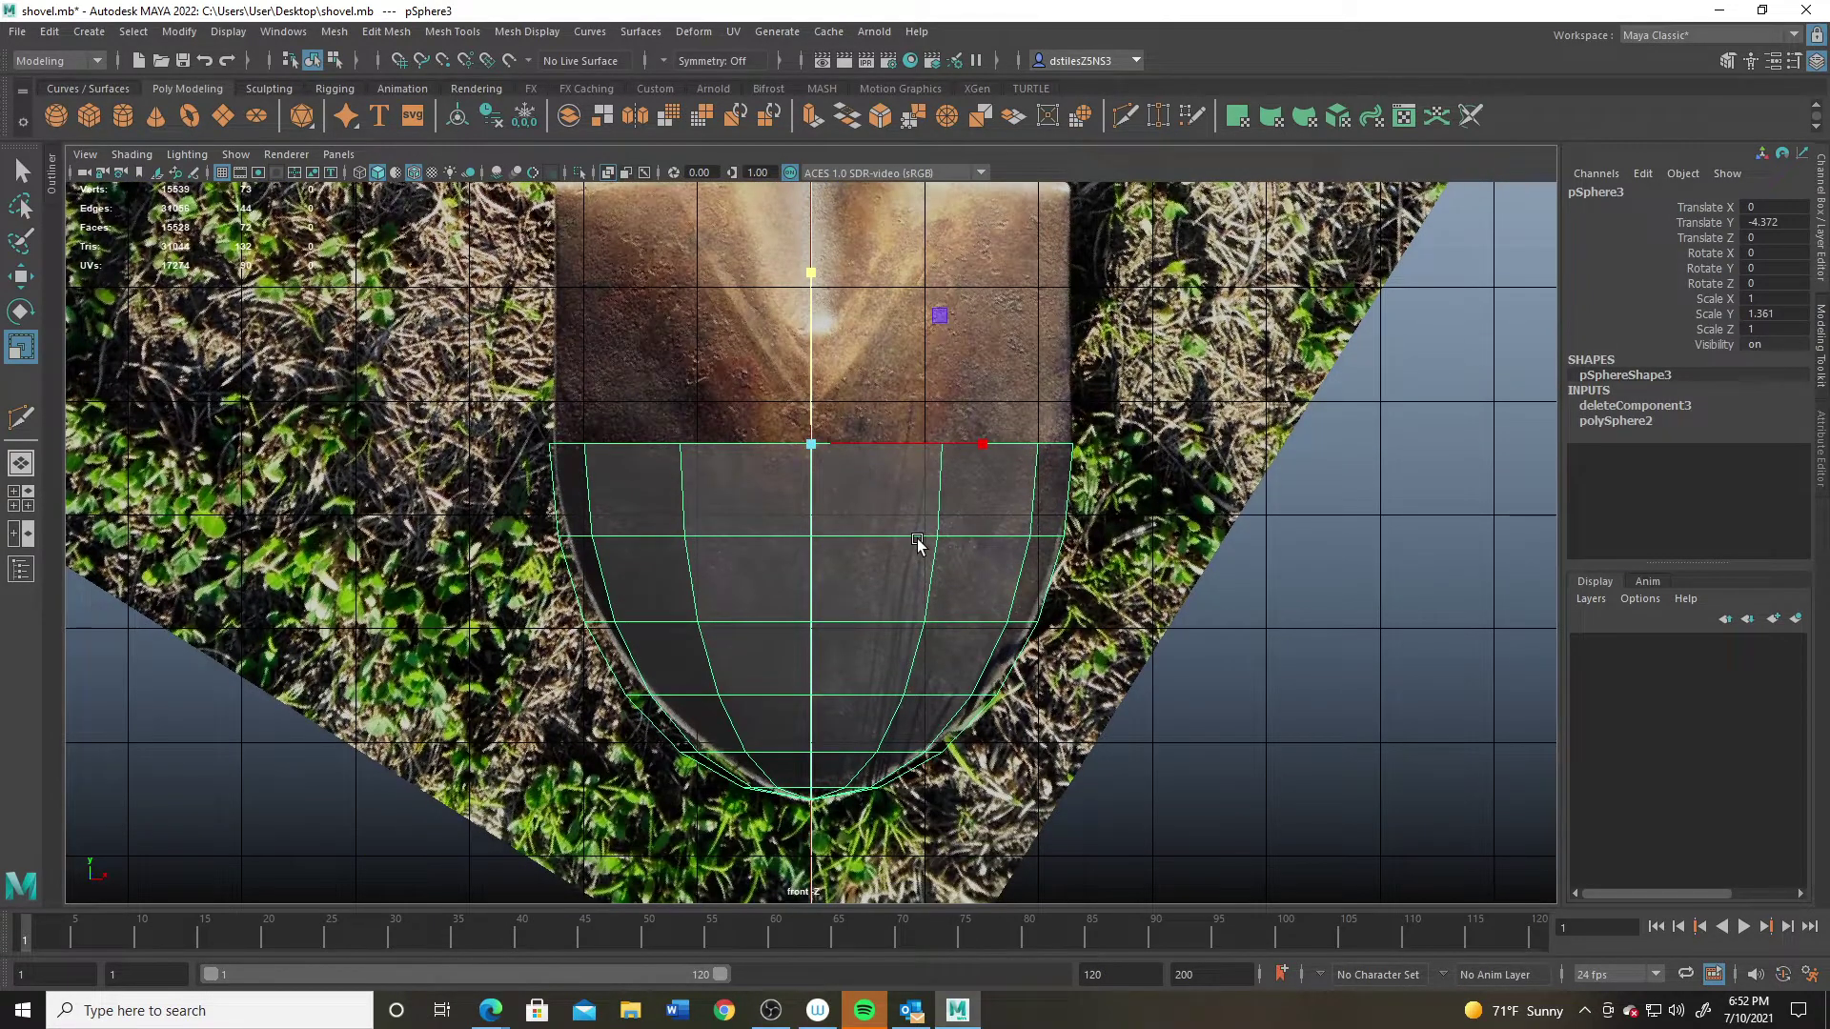
Step: In the top view, delete the bowl's rear half of faces behind the handle, then return to the four-view layout
key("space")
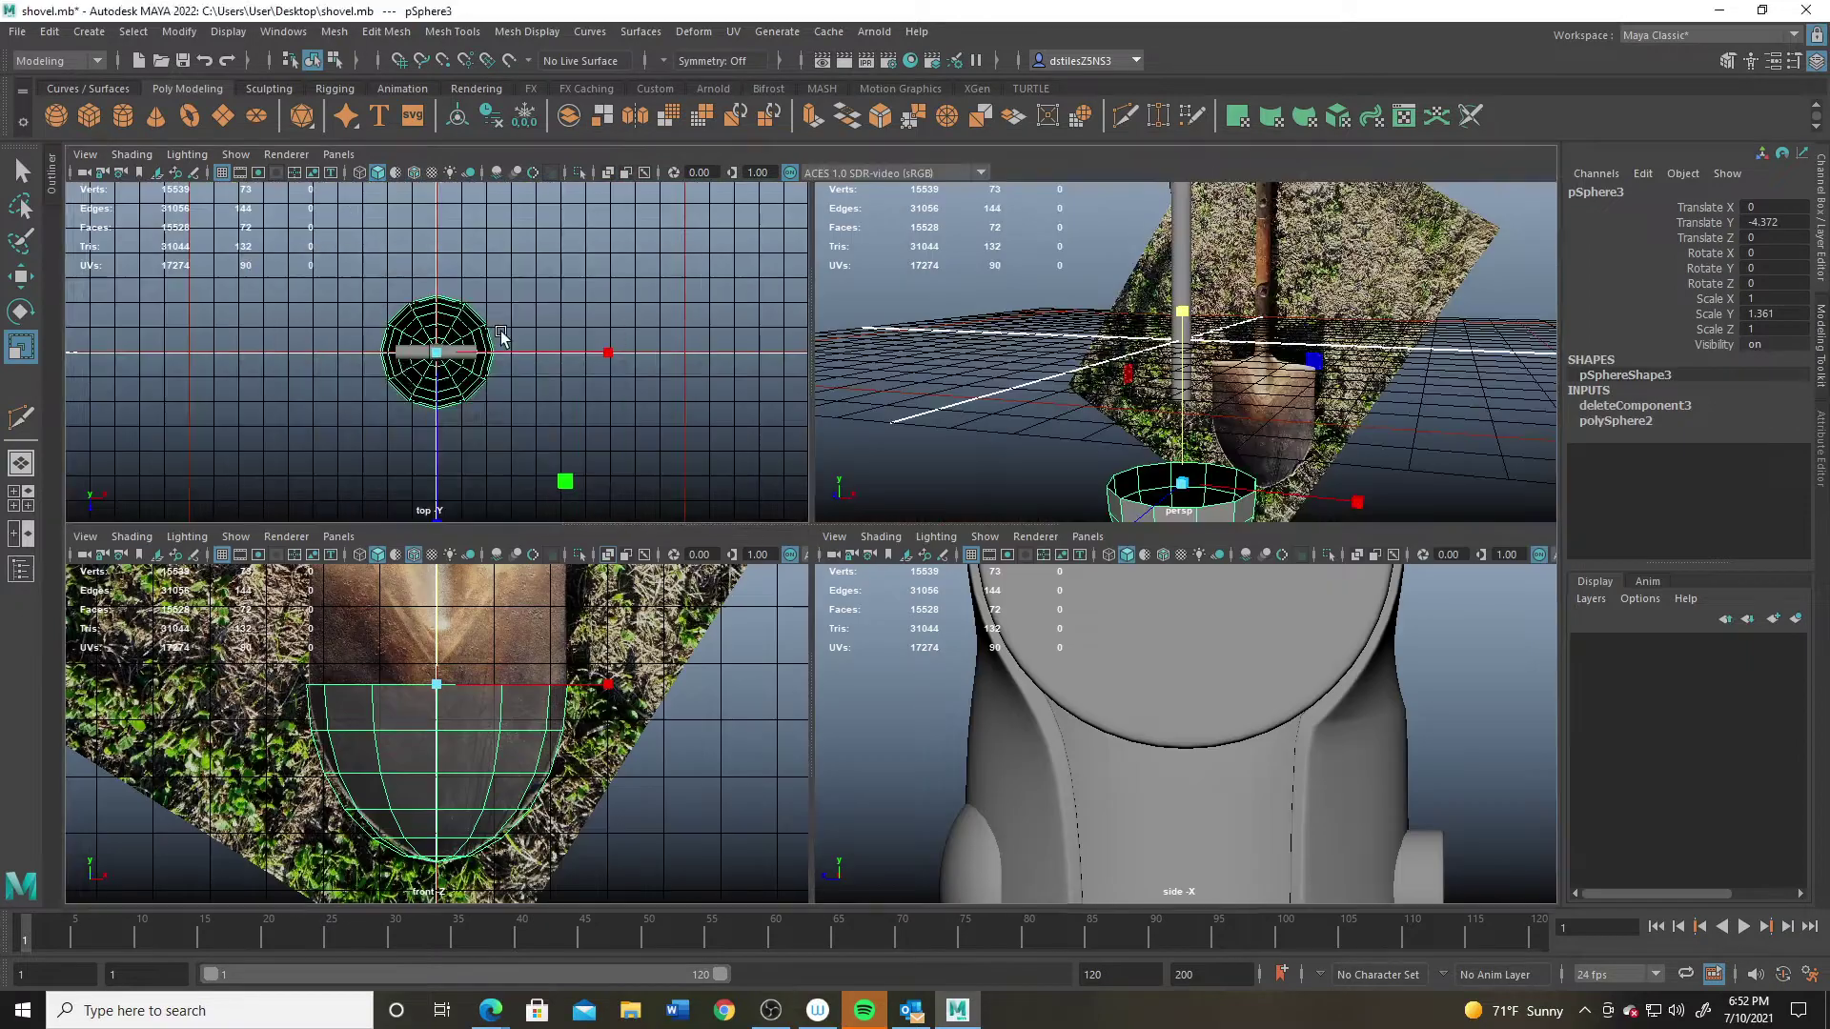
key("space")
scroll(867, 419, "up", 3)
right_click_drag(868, 419, 850, 411)
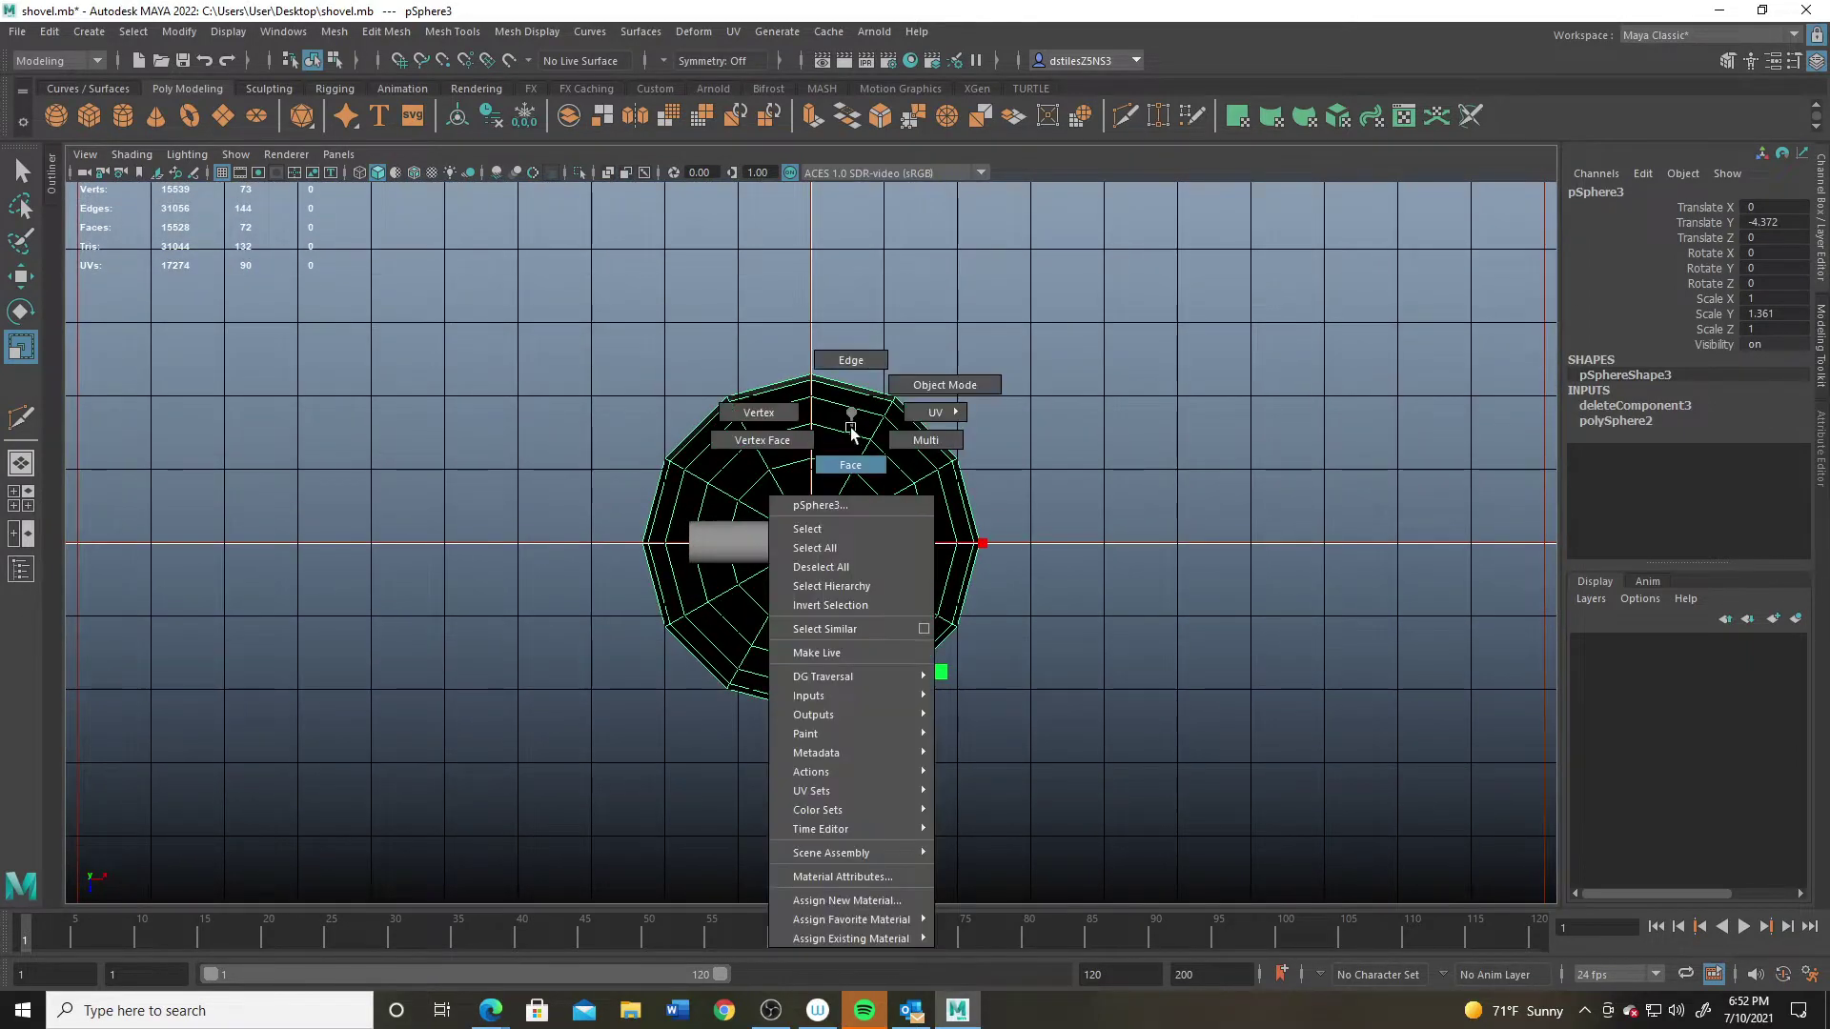
left_click_drag(631, 350, 1052, 518)
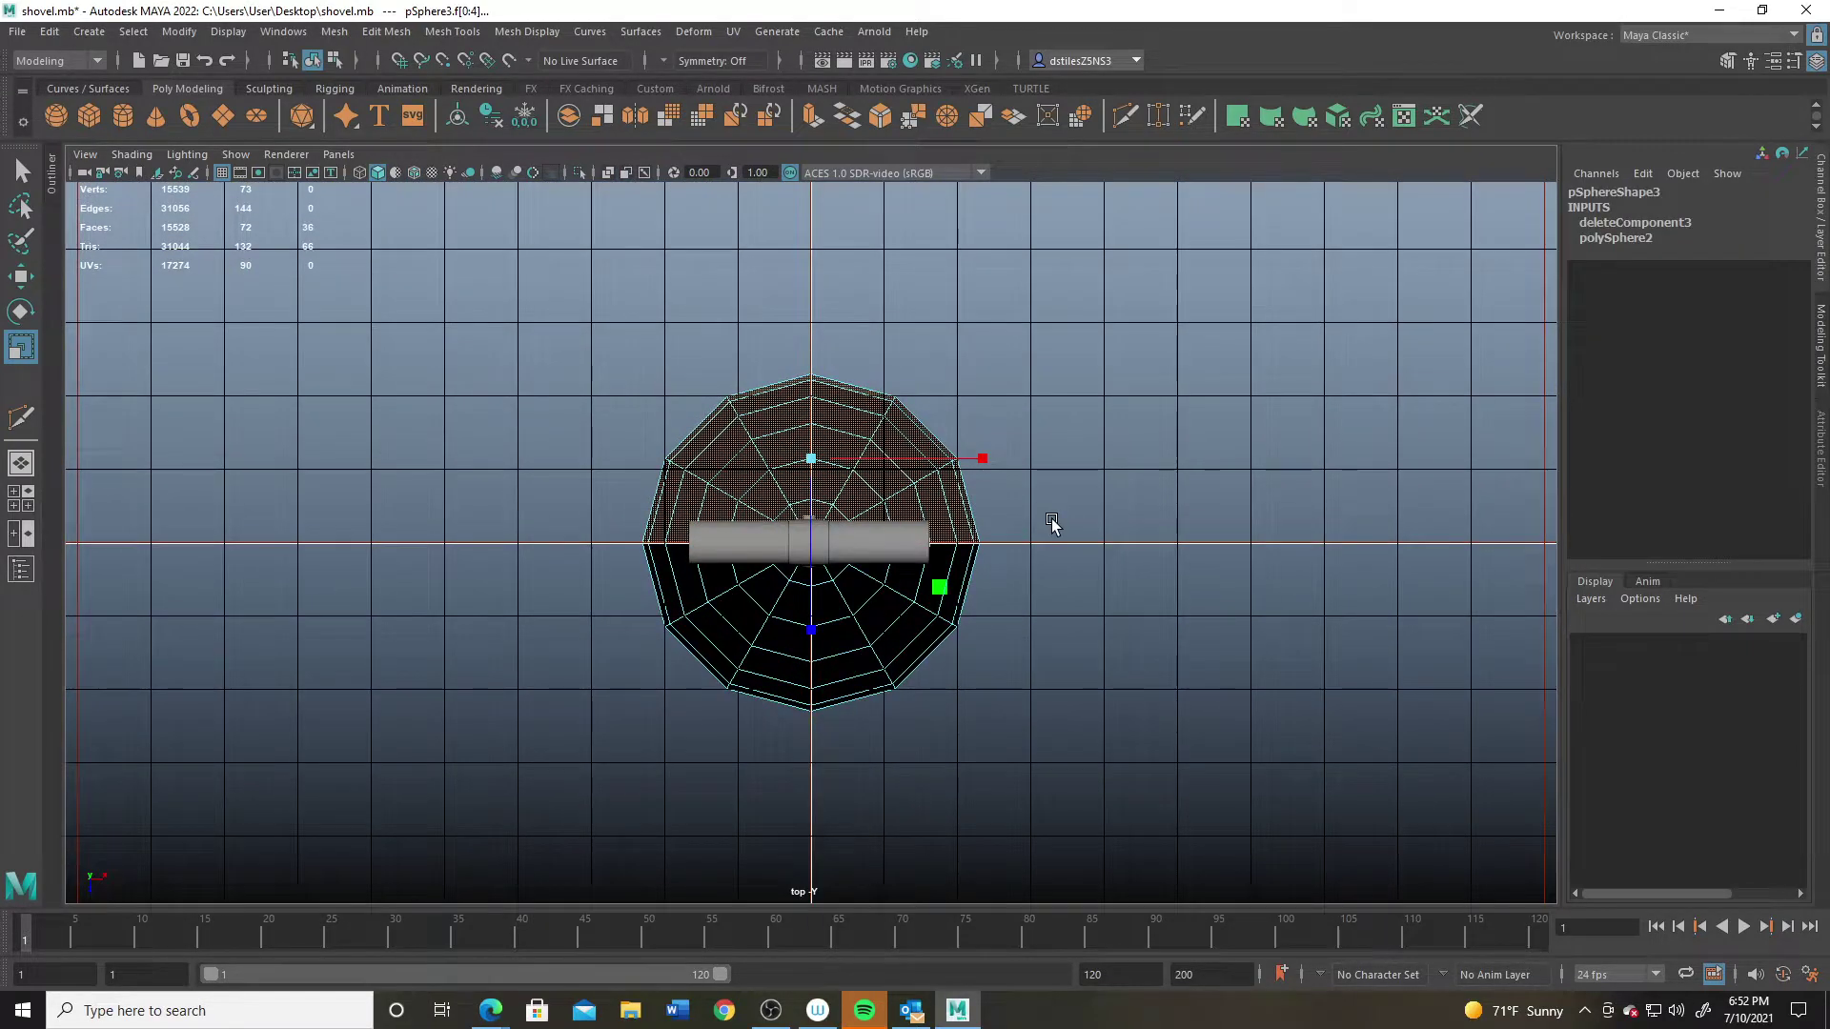
key("Delete")
key("space")
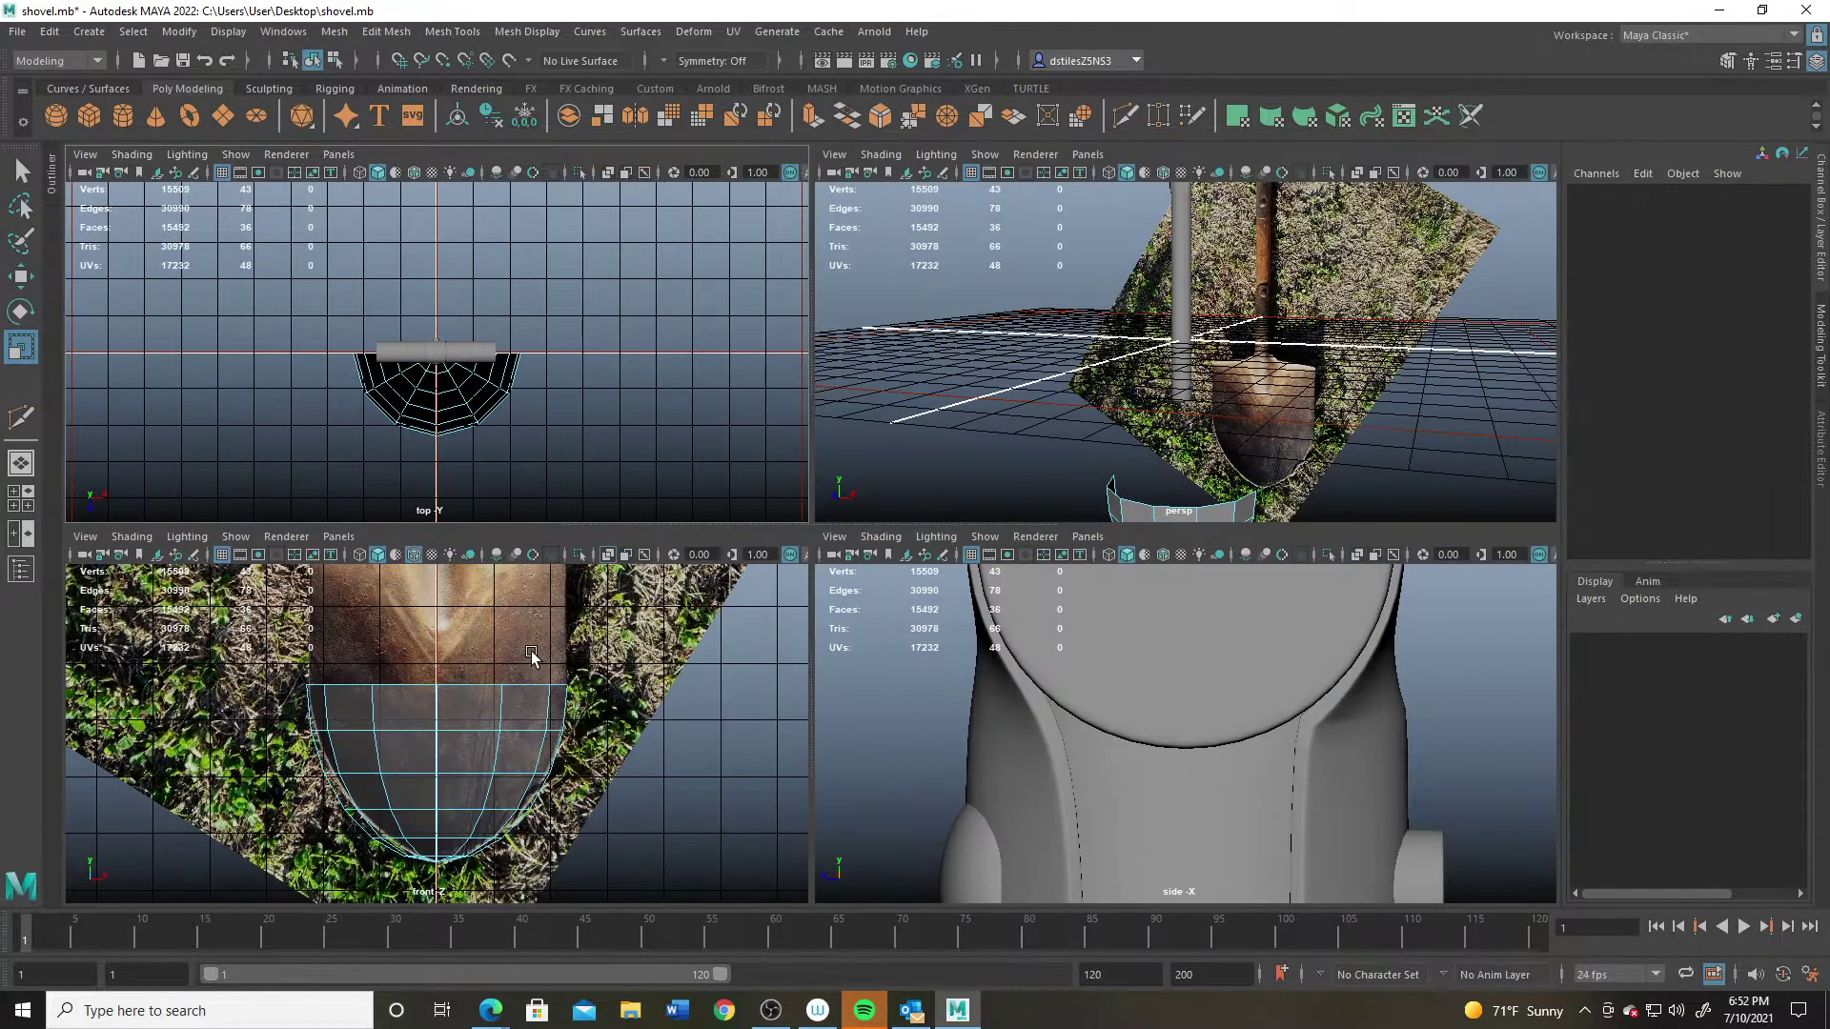
Step: Undo the deletion of the bowl's rear half and delete the front half of its faces in the top view instead
key("ctrl+z")
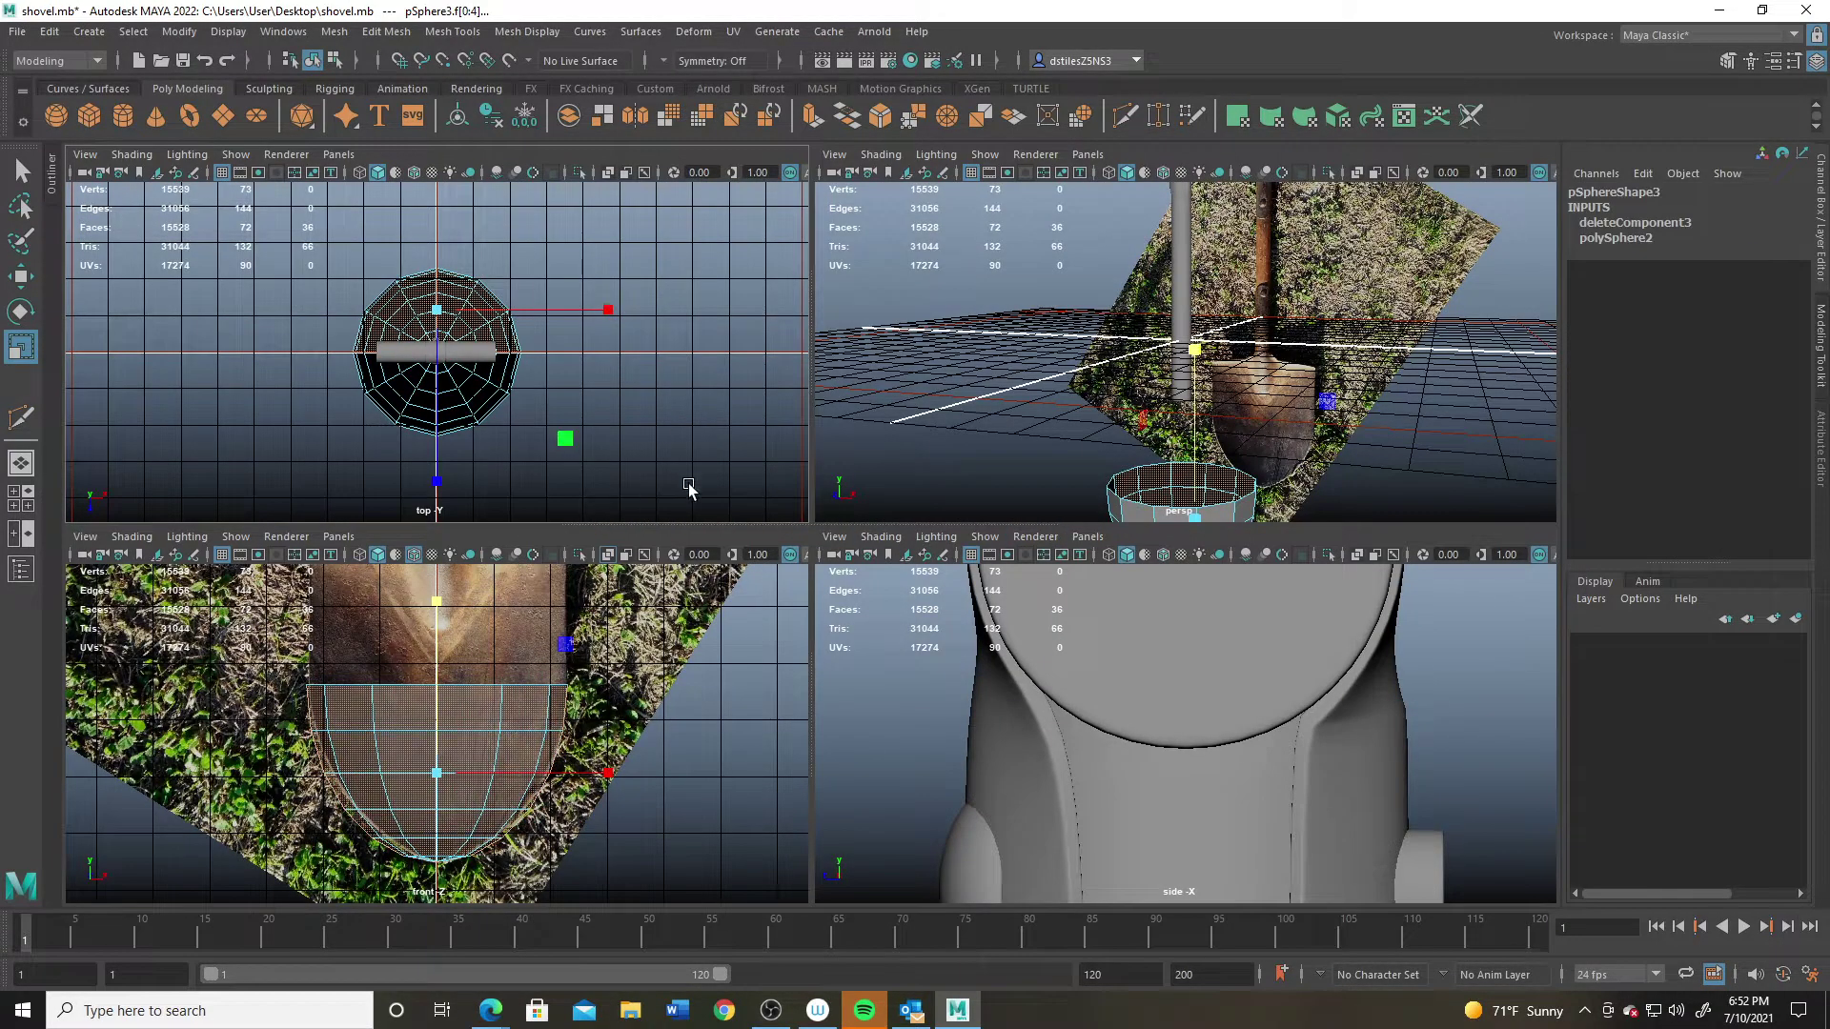
left_click_drag(665, 487, 318, 372)
key("Delete")
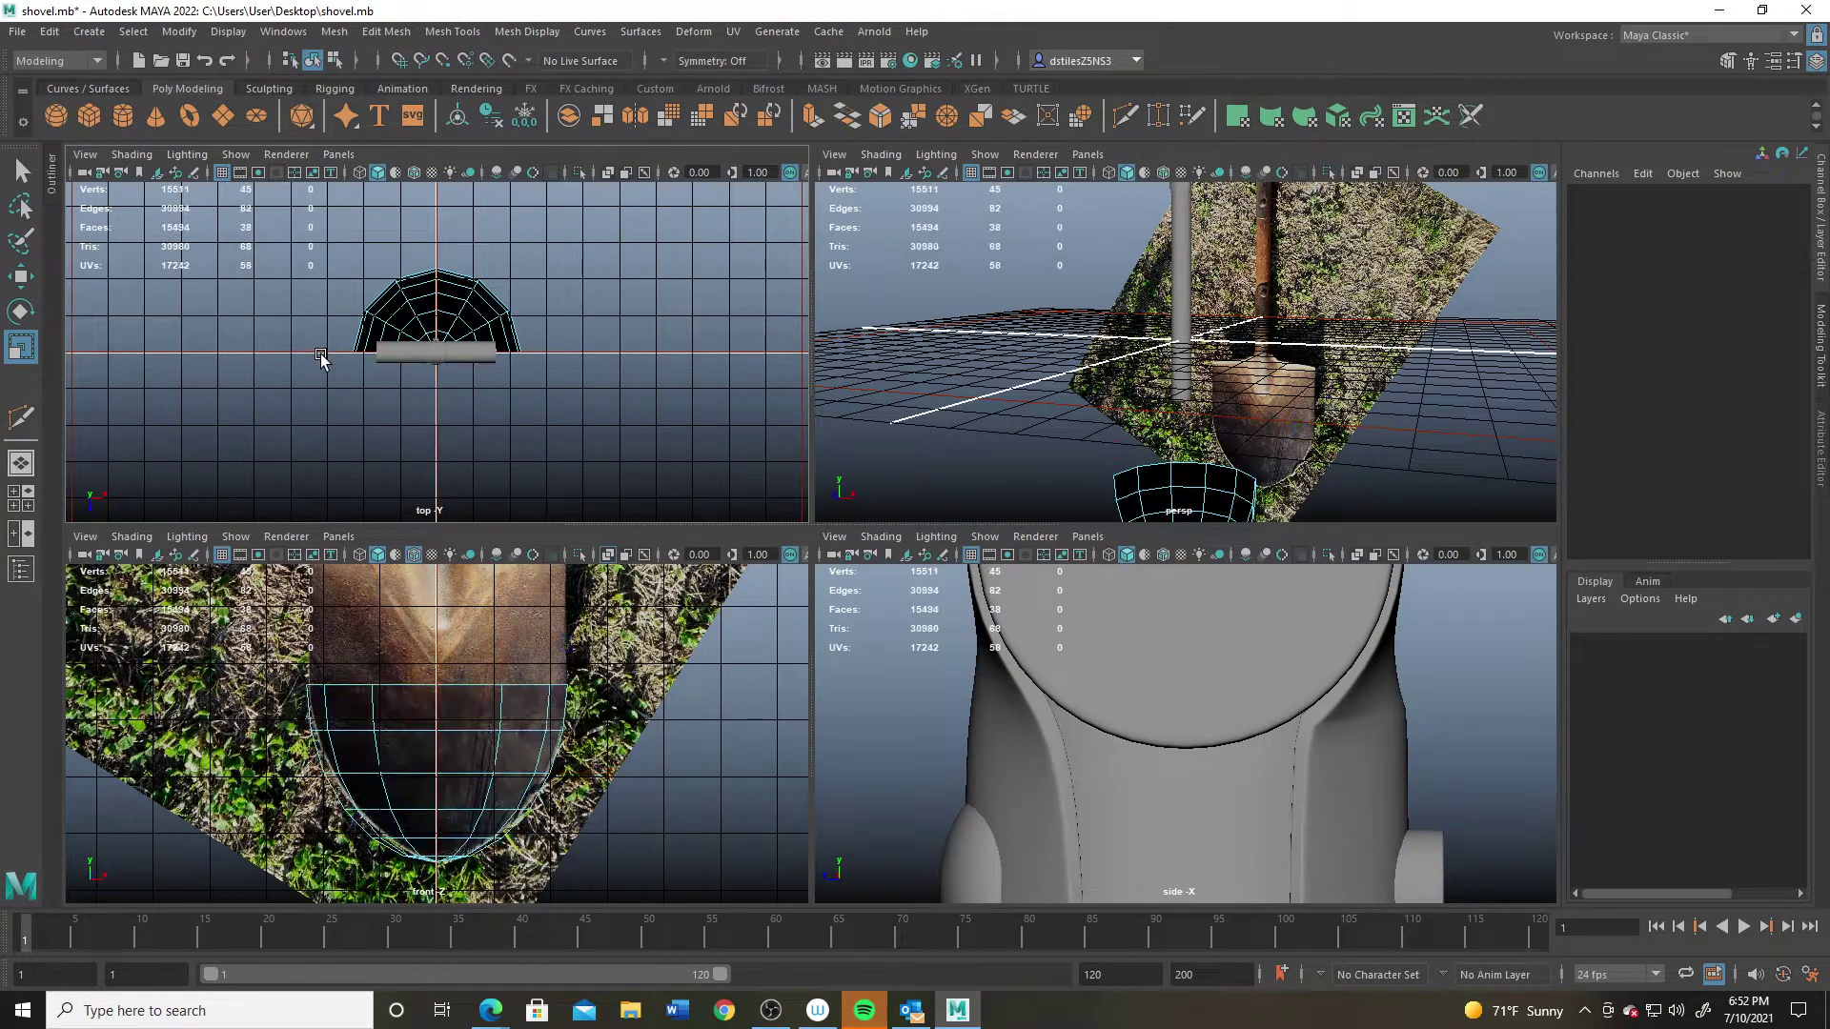
Step: Turn on X-ray shading in the top view and delete the leftover faces past the centre line near the bowl's pole
key("space")
left_click_drag(901, 572, 981, 578, "alt")
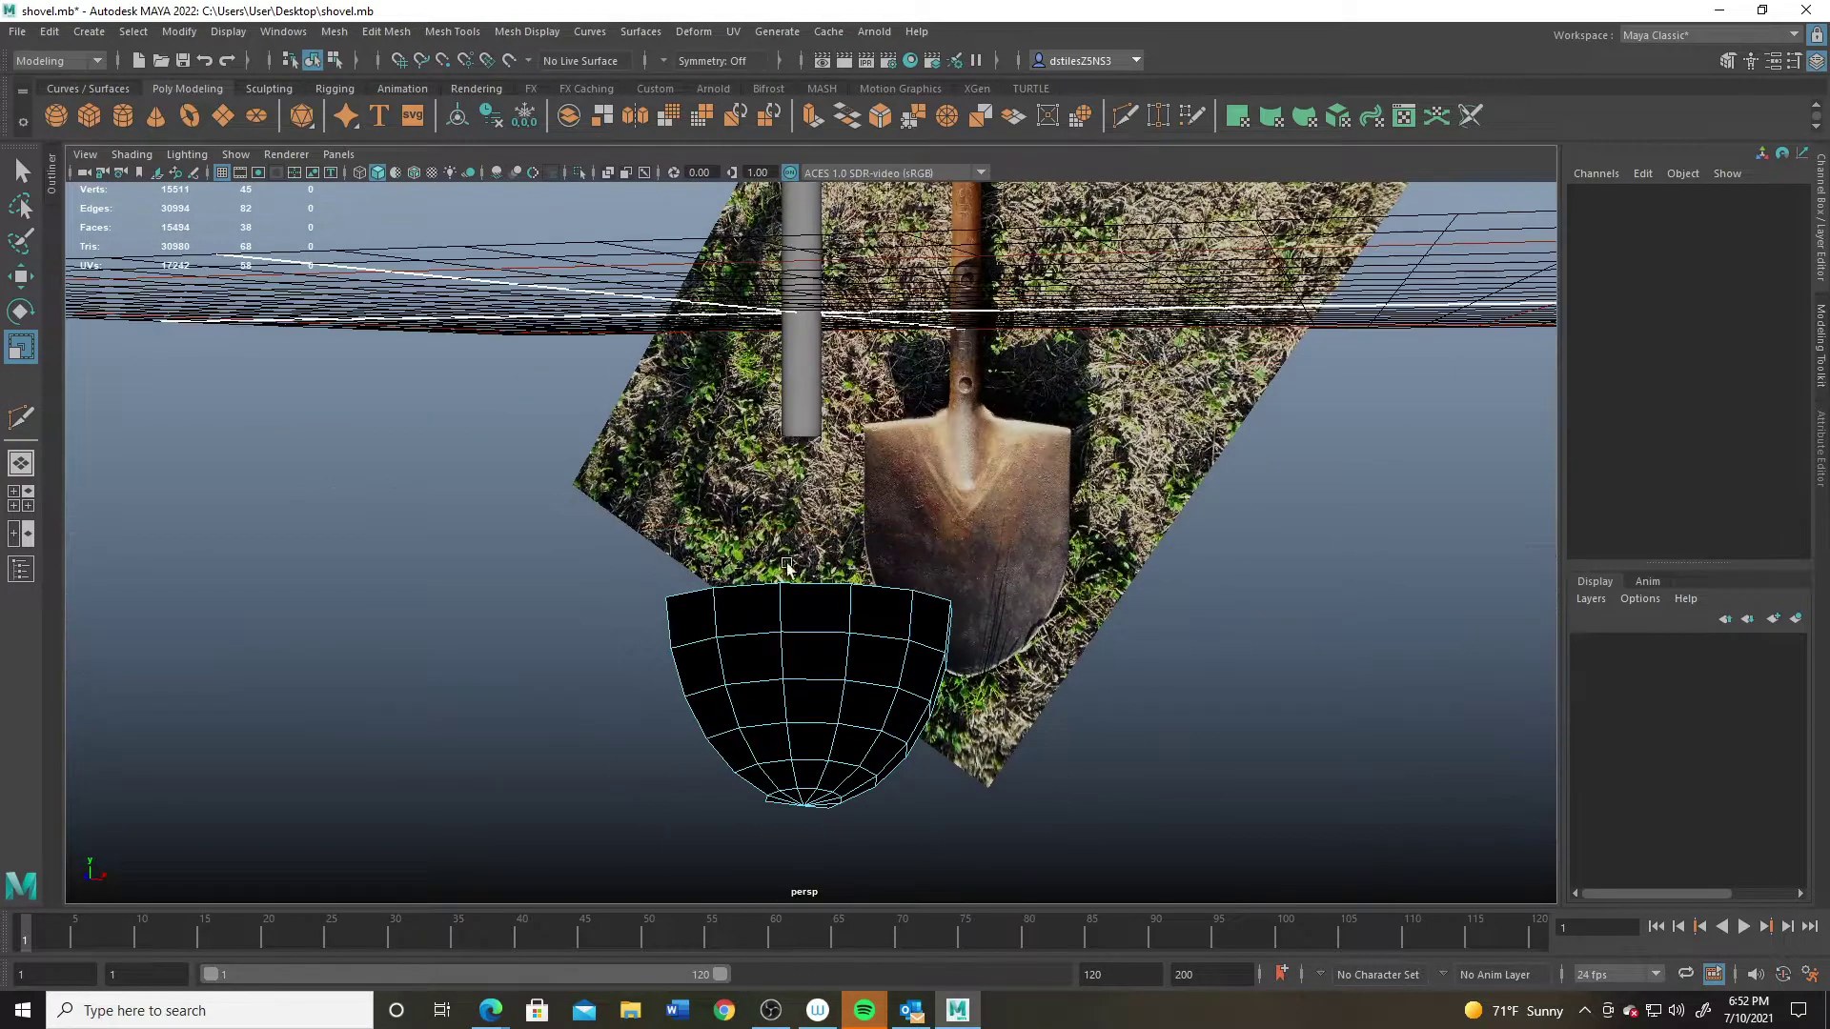
left_click(748, 607)
key("space")
left_click(996, 502)
key("space")
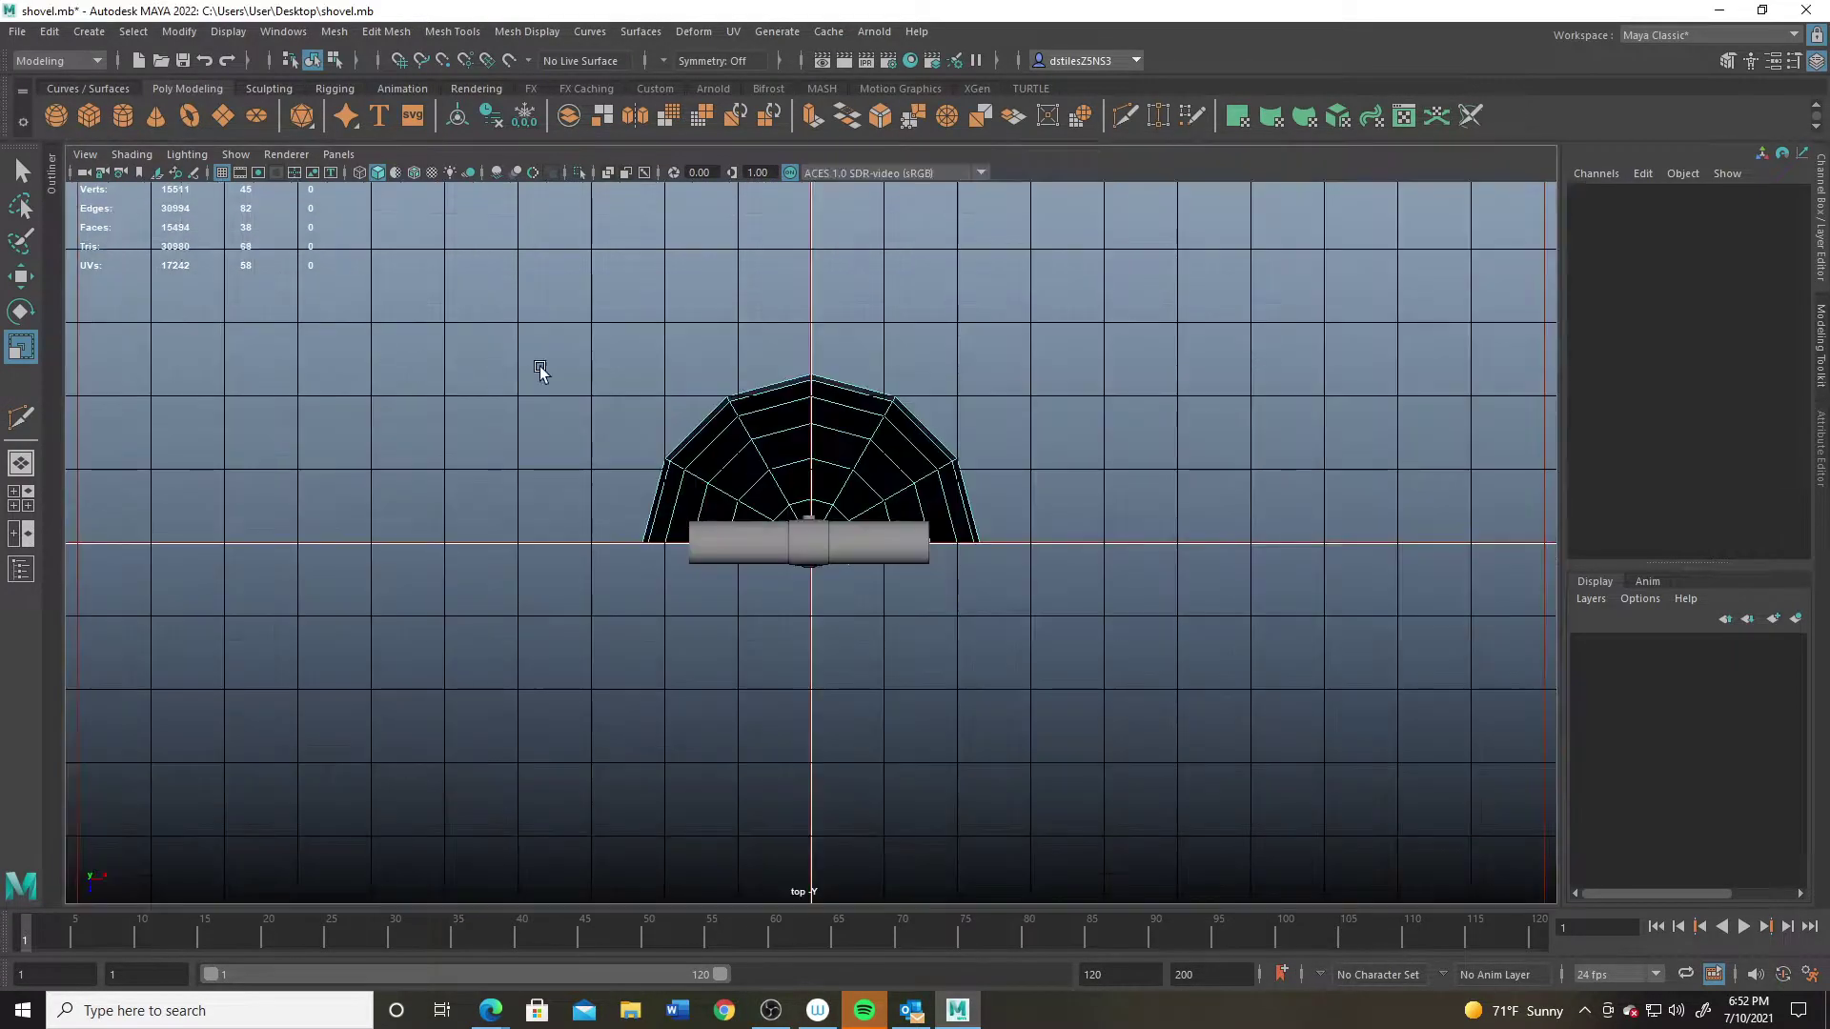
scroll(772, 531, "up", 5)
left_click(607, 173)
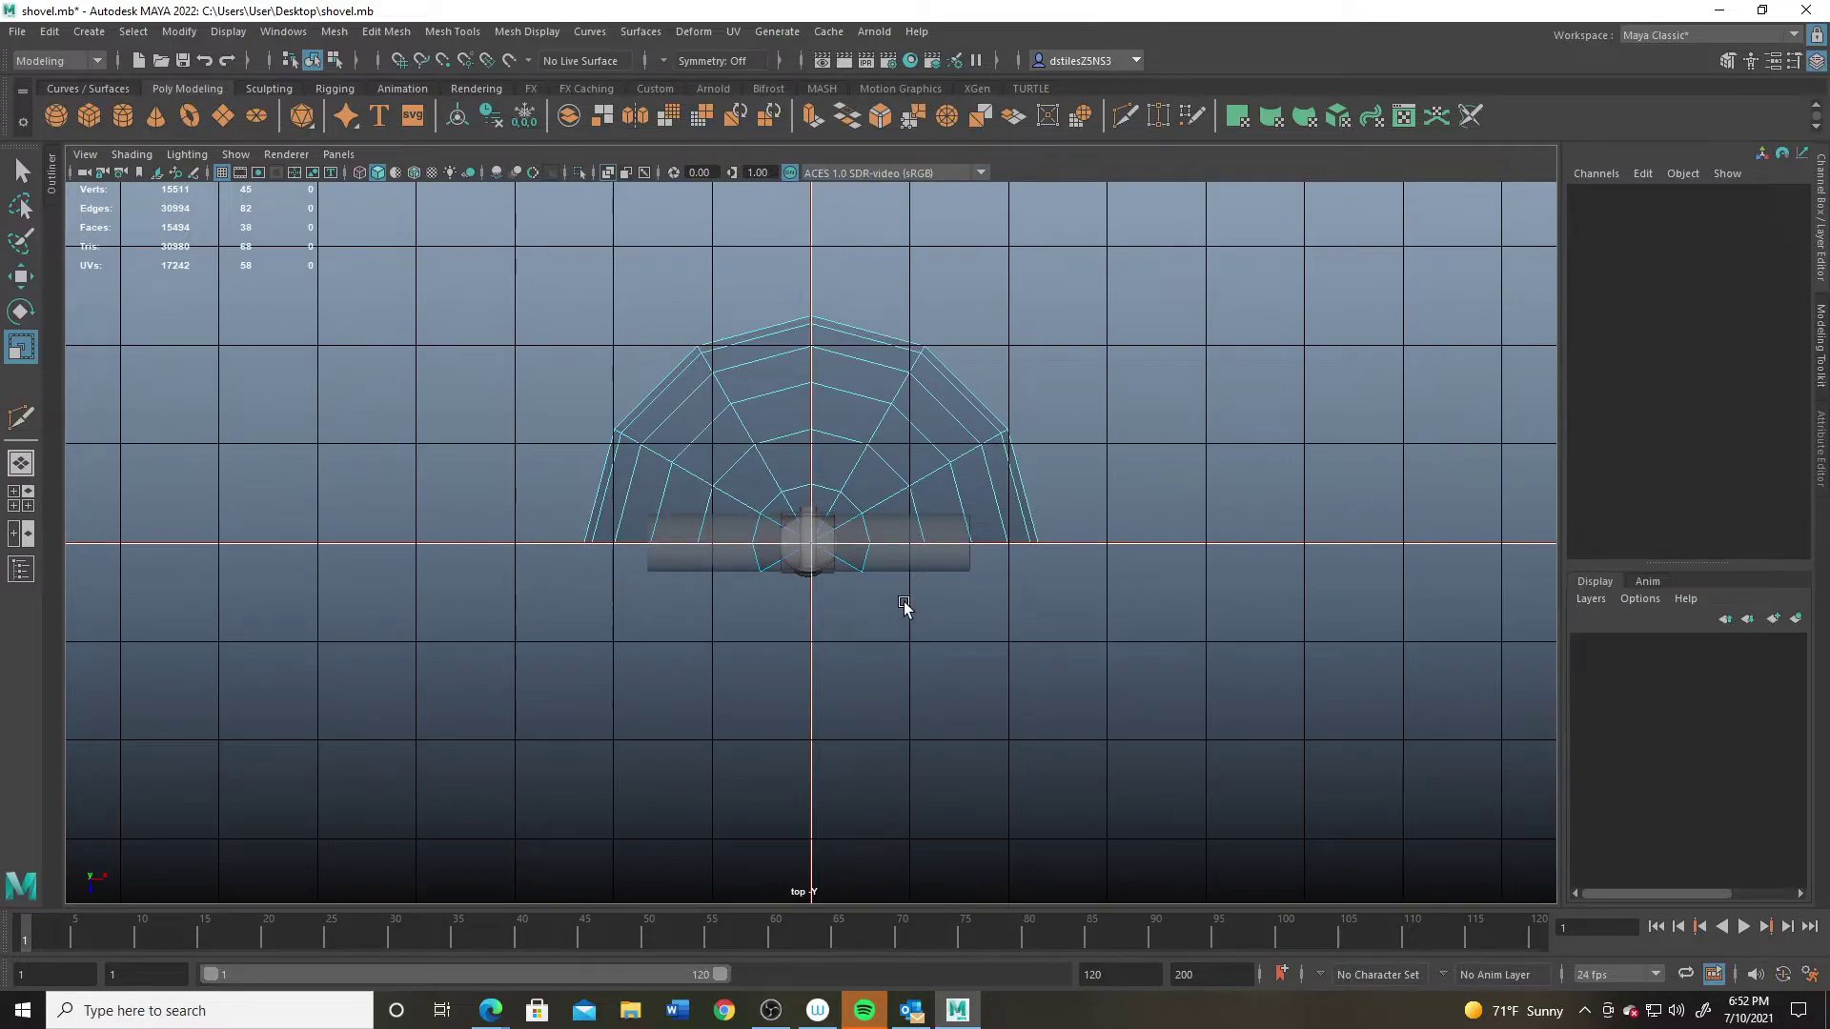
left_click(736, 549)
key("Delete")
key("space")
key("space")
mouse_move(729, 595)
left_mouse_down("alt")
mouse_move(722, 617)
mouse_move(733, 602)
left_mouse_up("alt")
Step: In the front view, switch the half bowl to vertex mode and select the third row of vertices below its open rim
key("space")
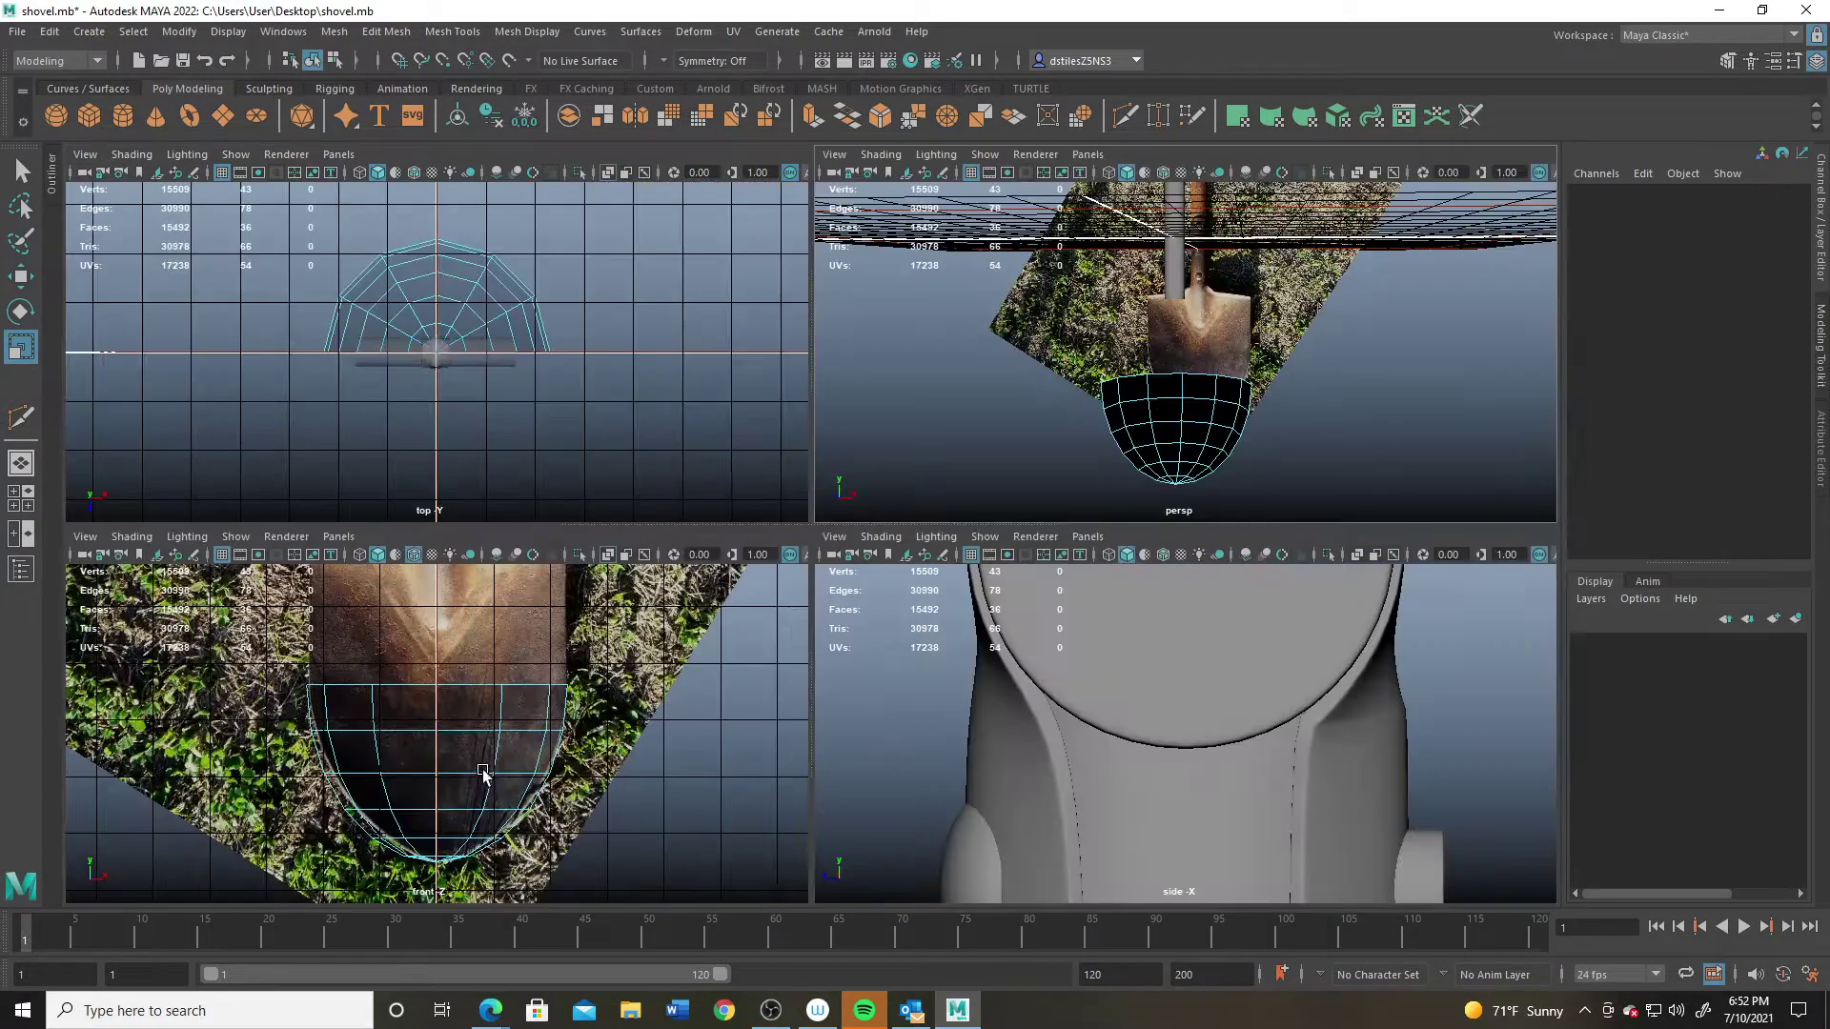
key("space")
scroll(722, 645, "up", 2)
right_click_drag(860, 485, 768, 485)
left_click_drag(532, 560, 1254, 621)
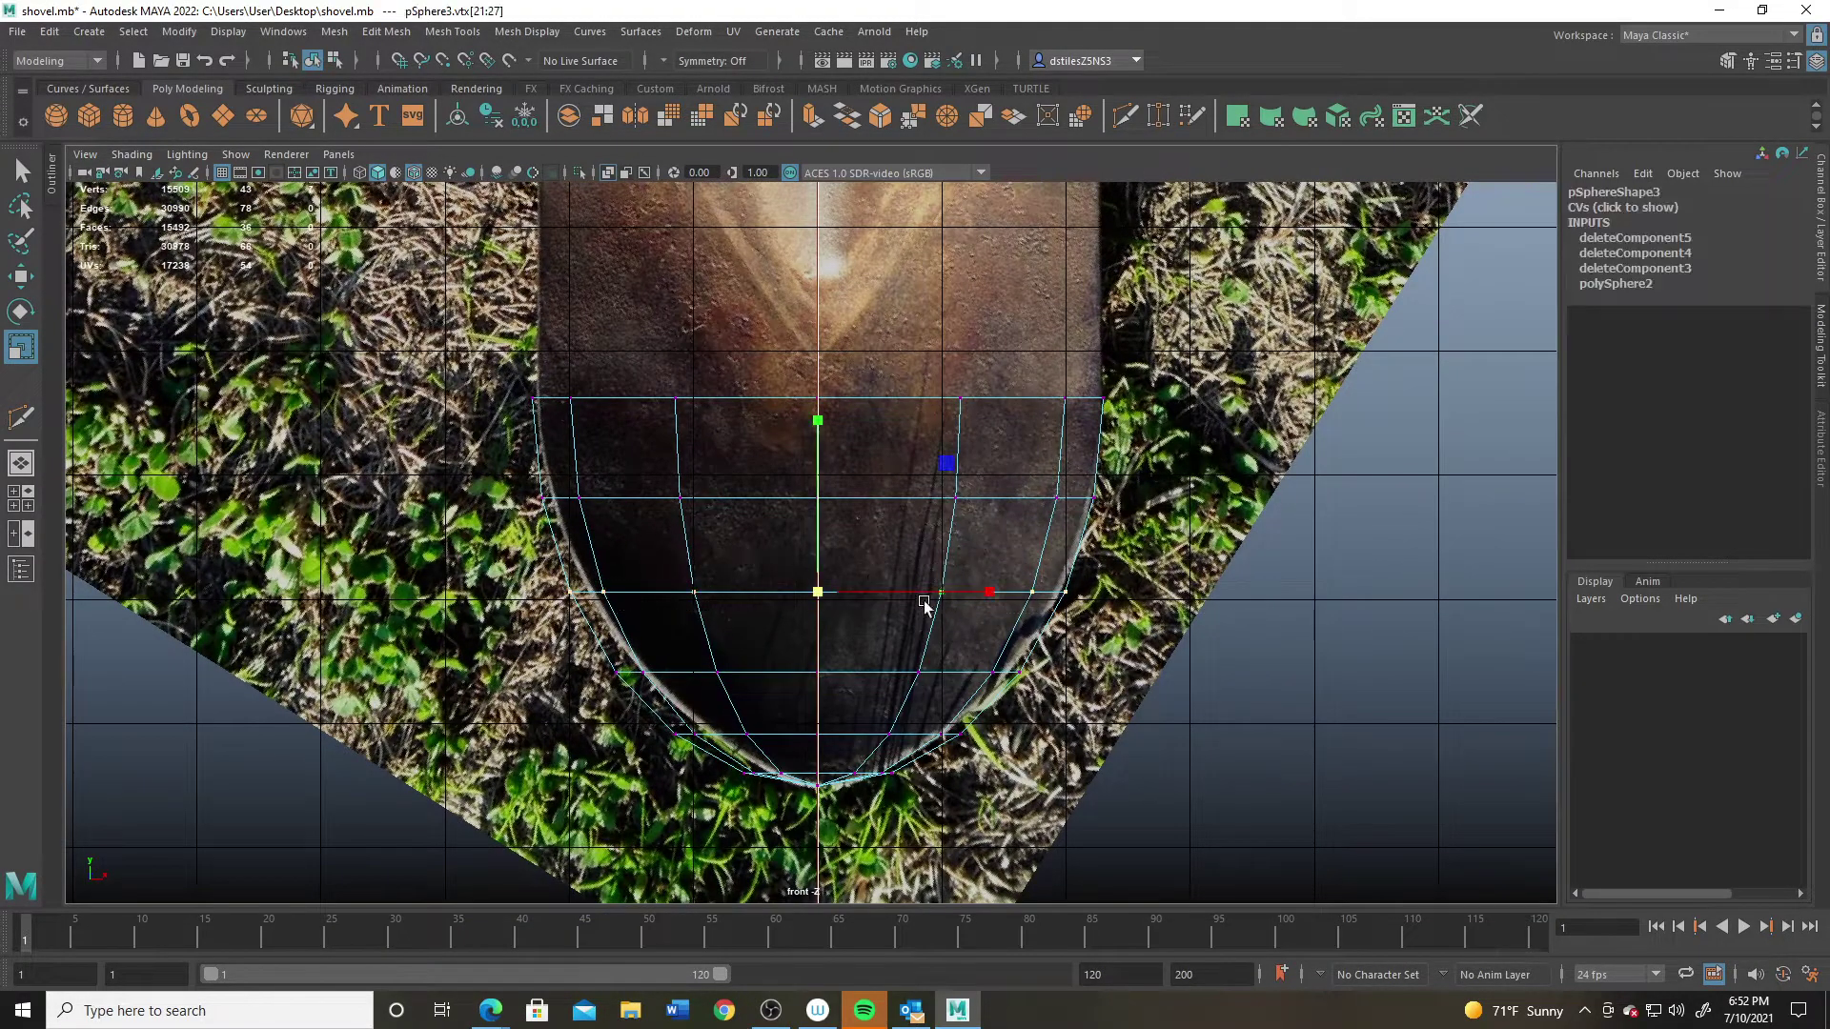
left_click_drag(820, 599, 806, 601)
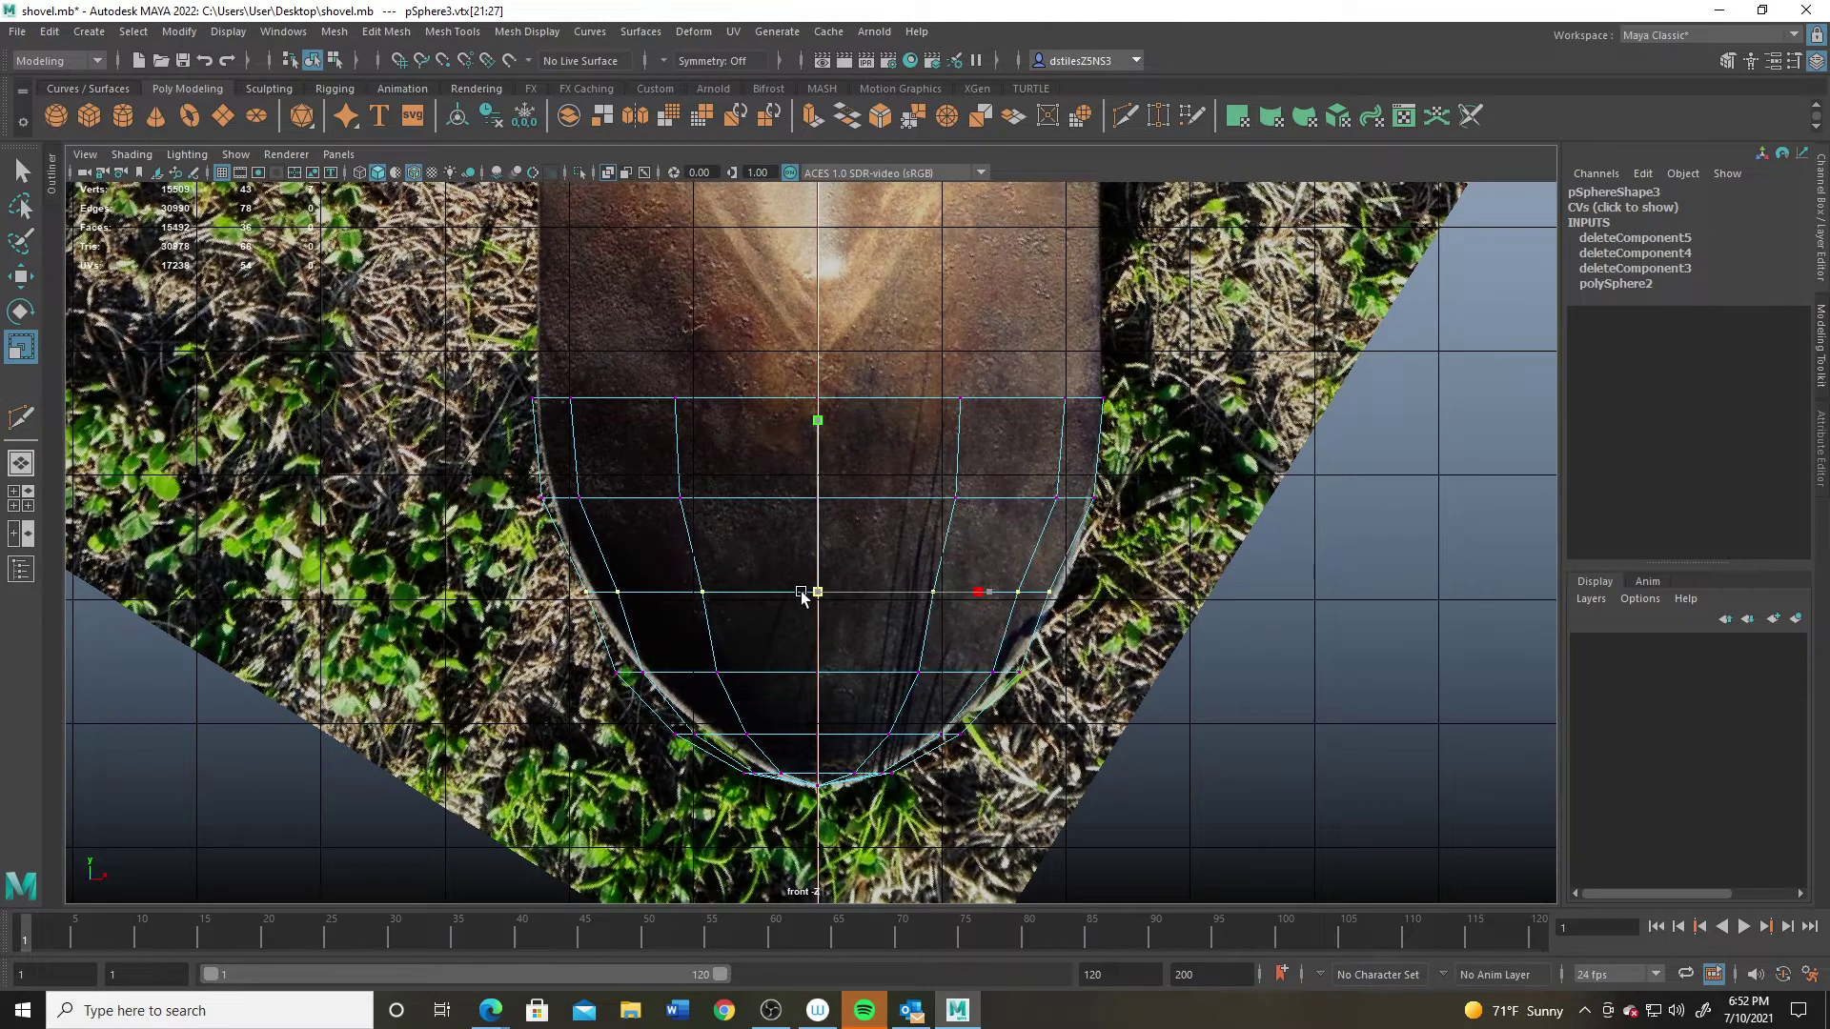
left_click_drag(505, 477, 1239, 540)
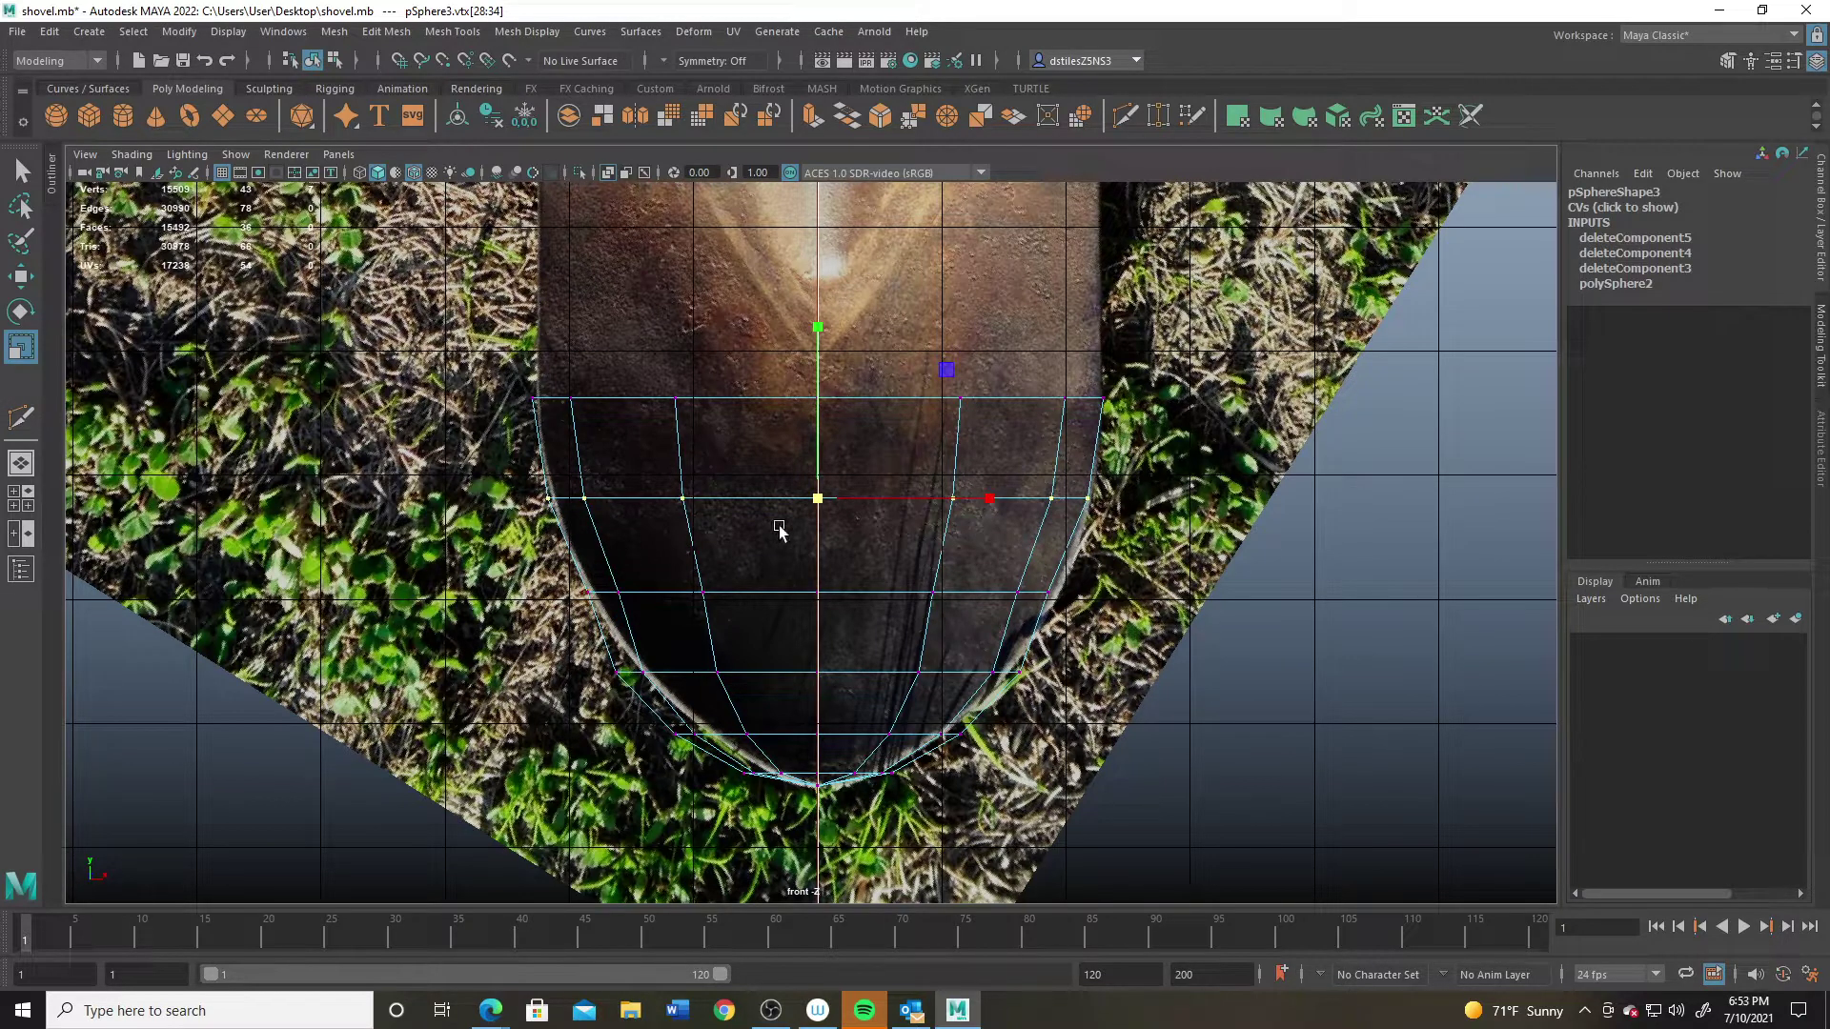
key("ctrl+z")
key("ctrl+z")
key("ctrl+z")
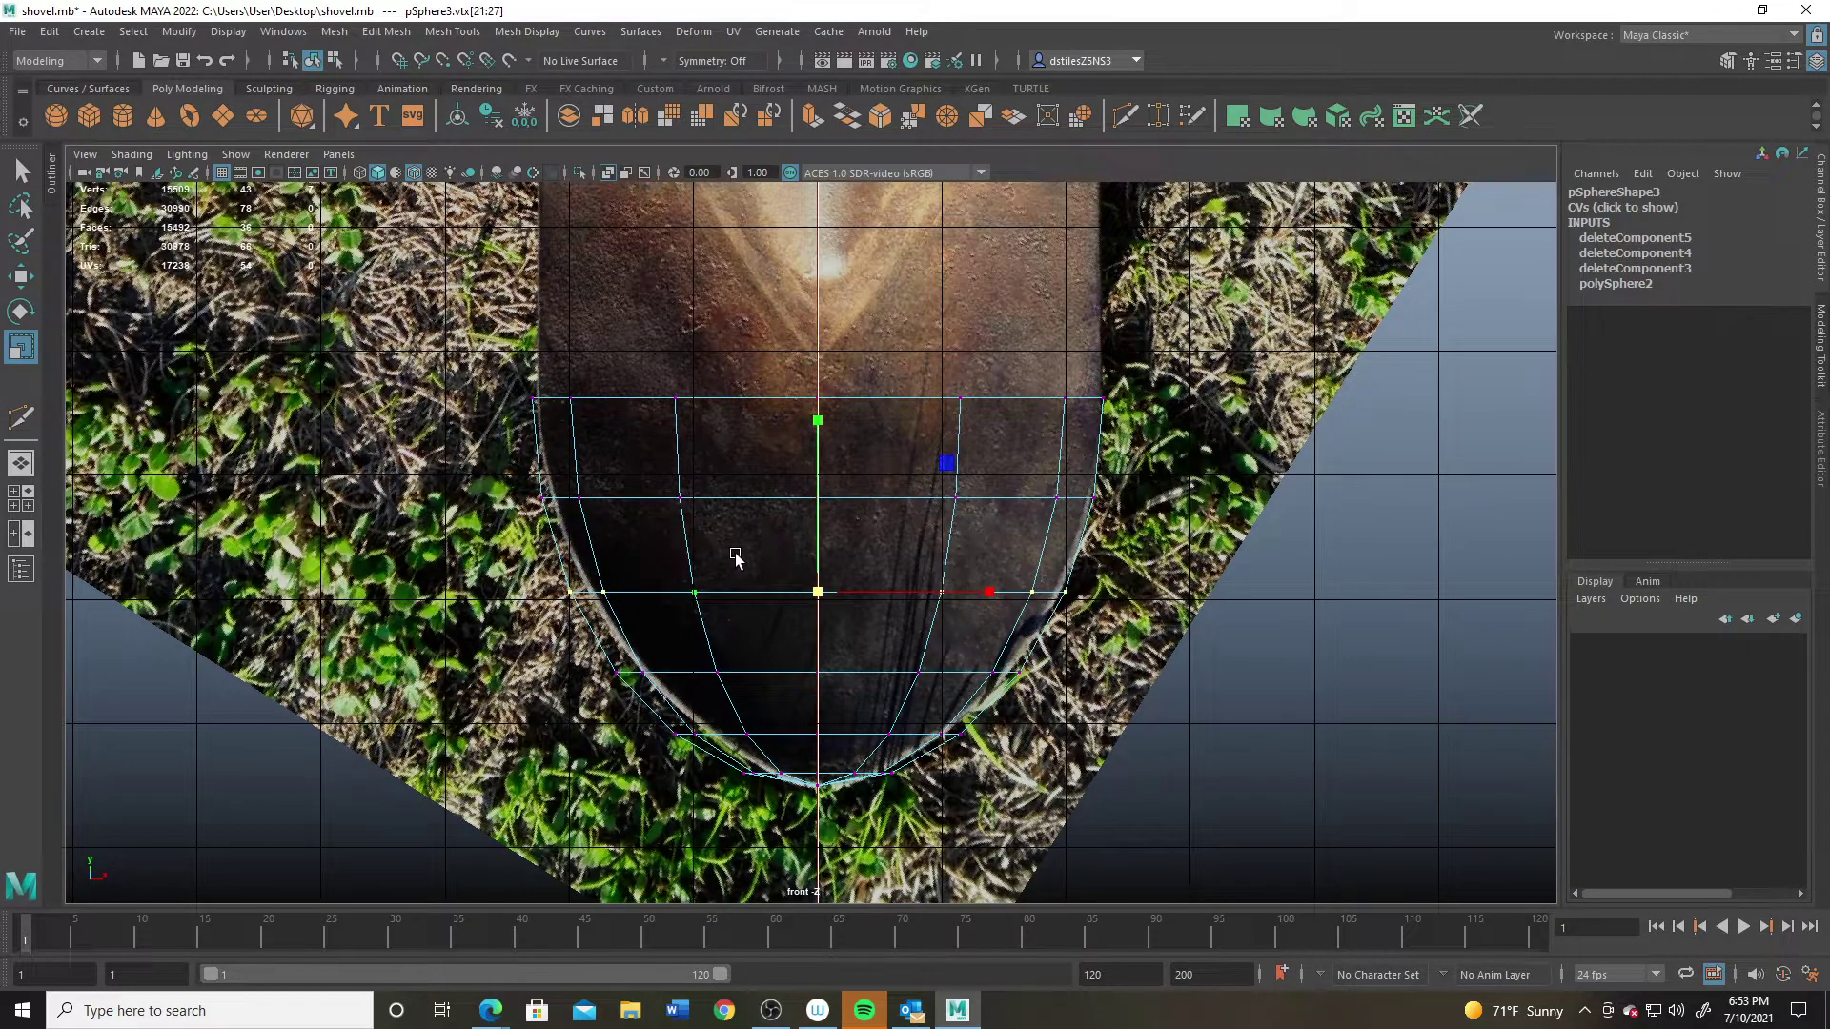
Step: Scale the bowl's vertex rows slightly inward from mid-height to the tip to follow the blade outline in the photo
left_click_drag(818, 593, 812, 593)
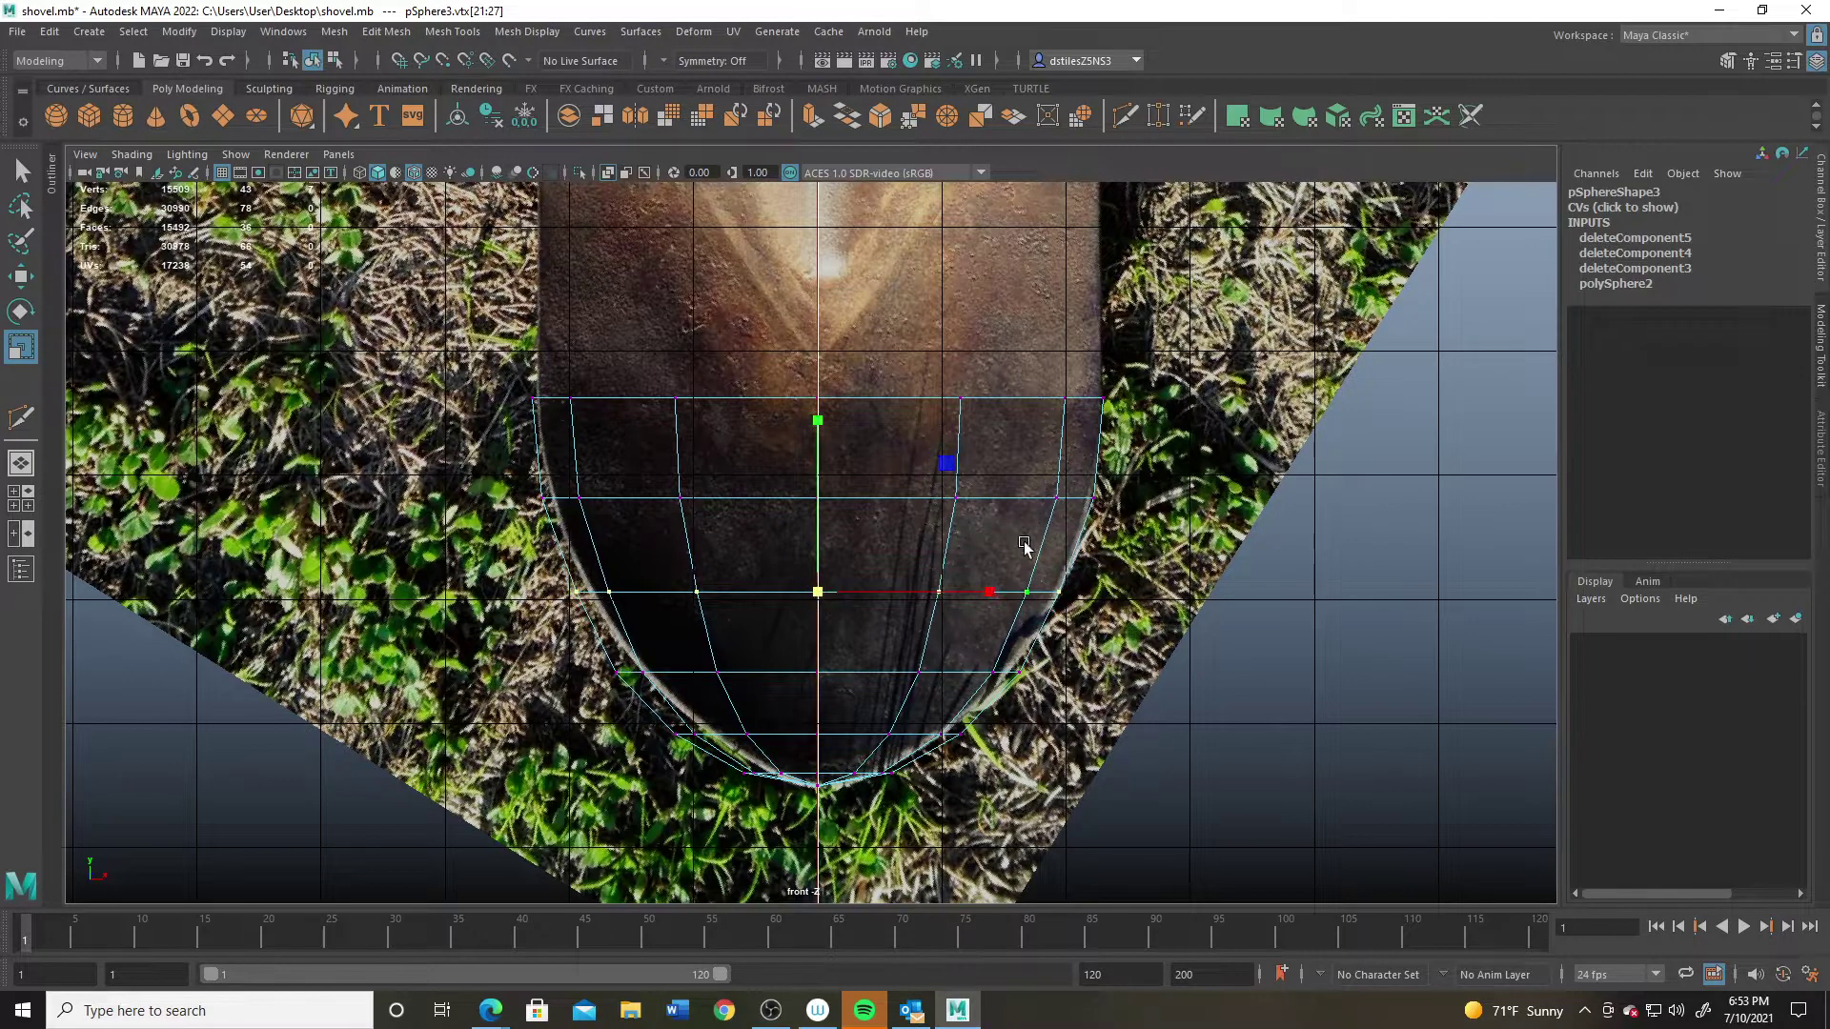
left_click_drag(545, 486, 1156, 543)
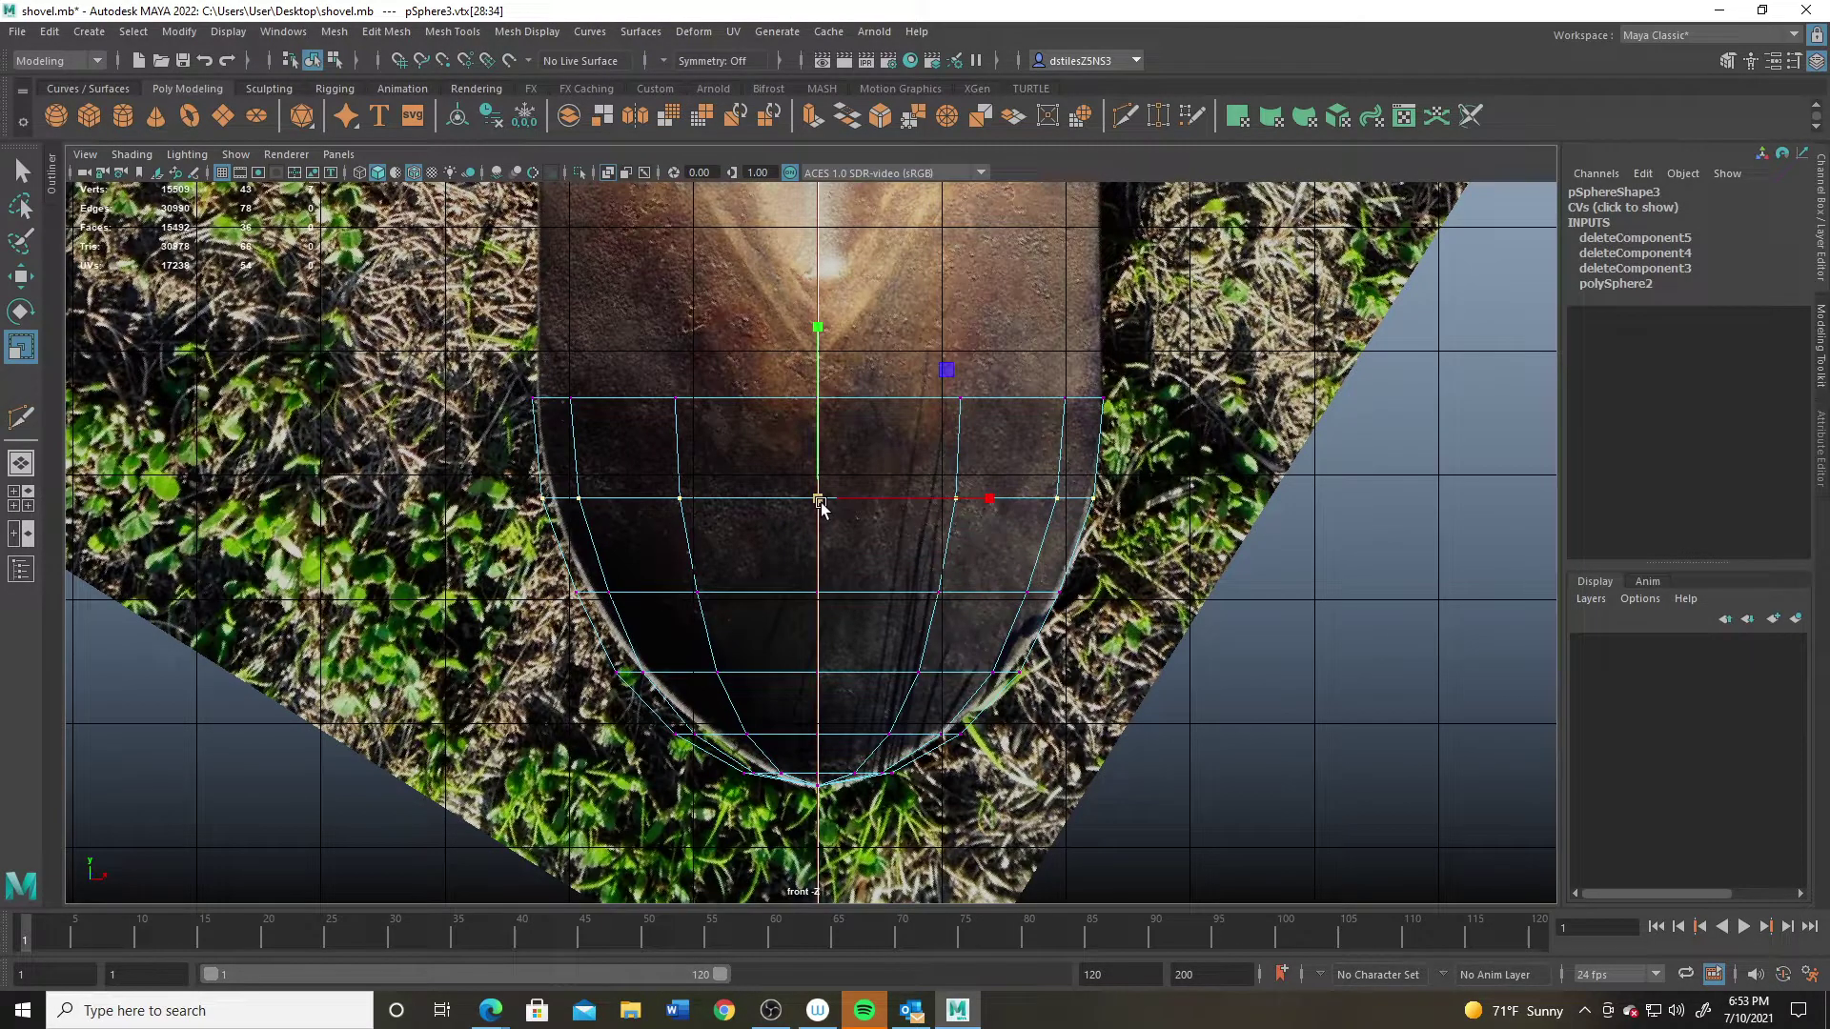
left_click_drag(821, 505, 815, 504)
left_click_drag(565, 650, 1091, 679)
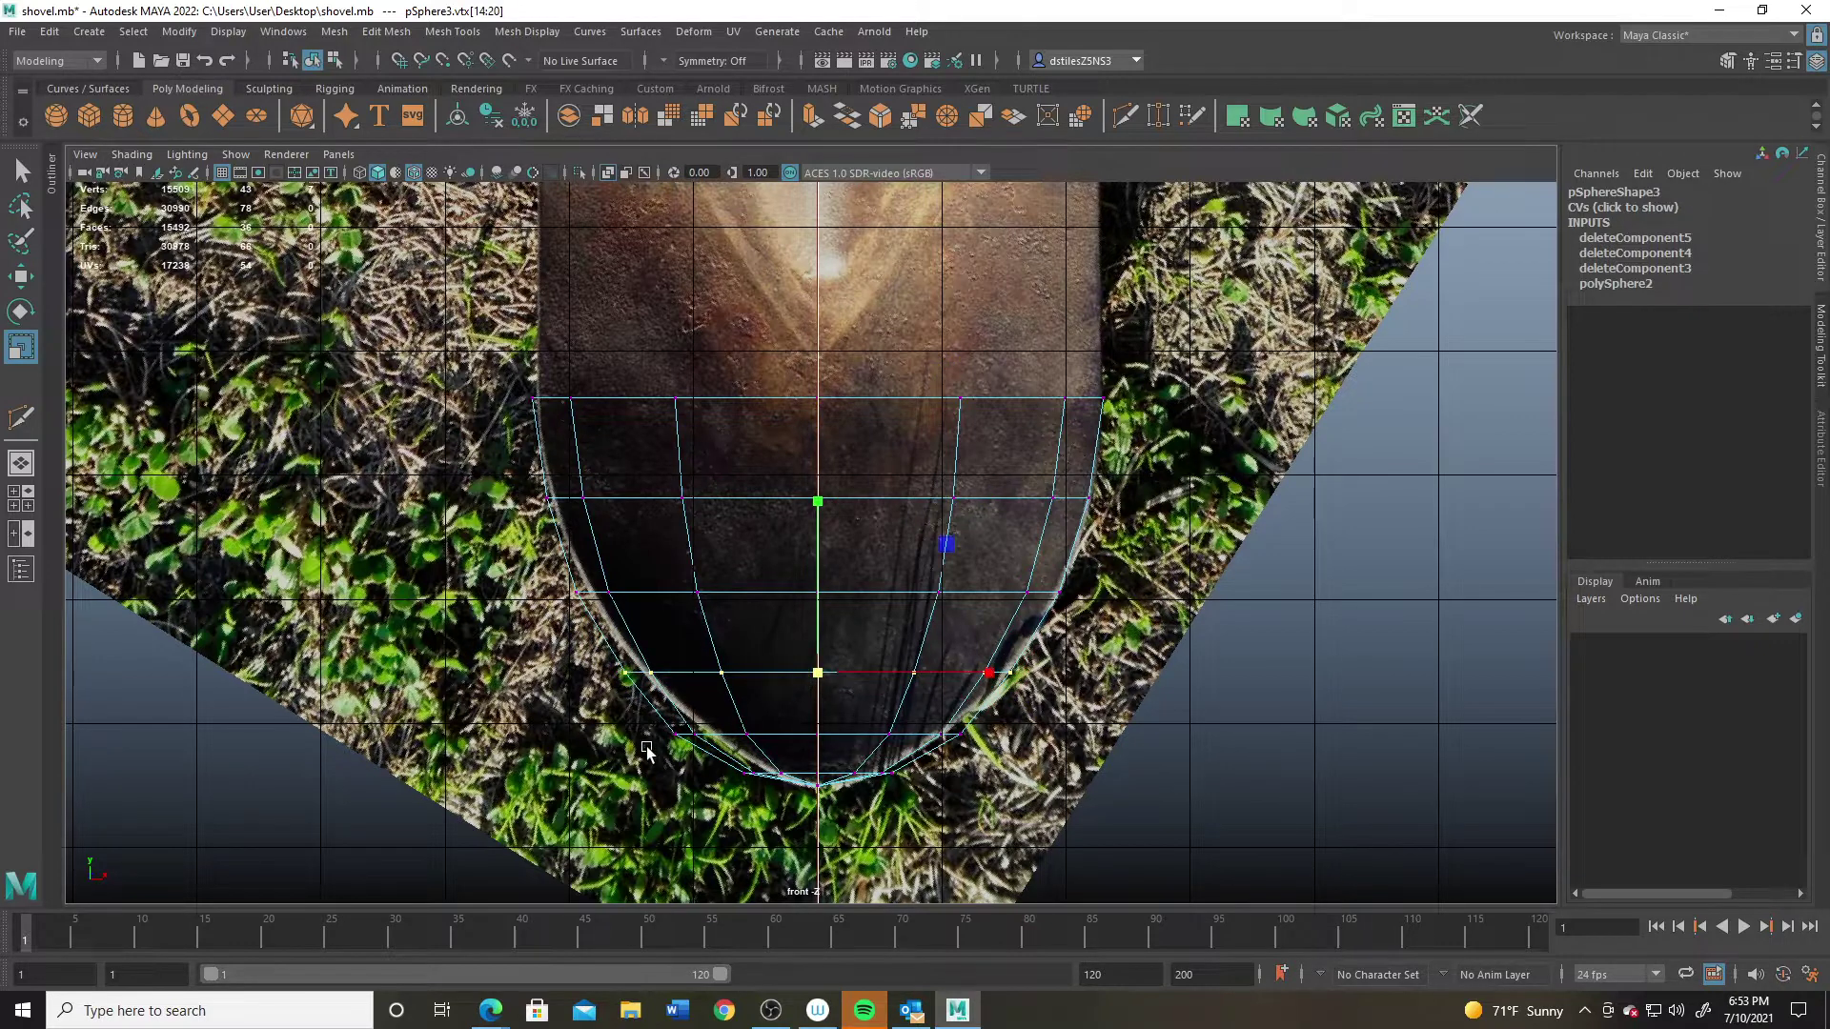
left_click_drag(646, 750, 1069, 724)
left_click_drag(820, 734, 974, 813)
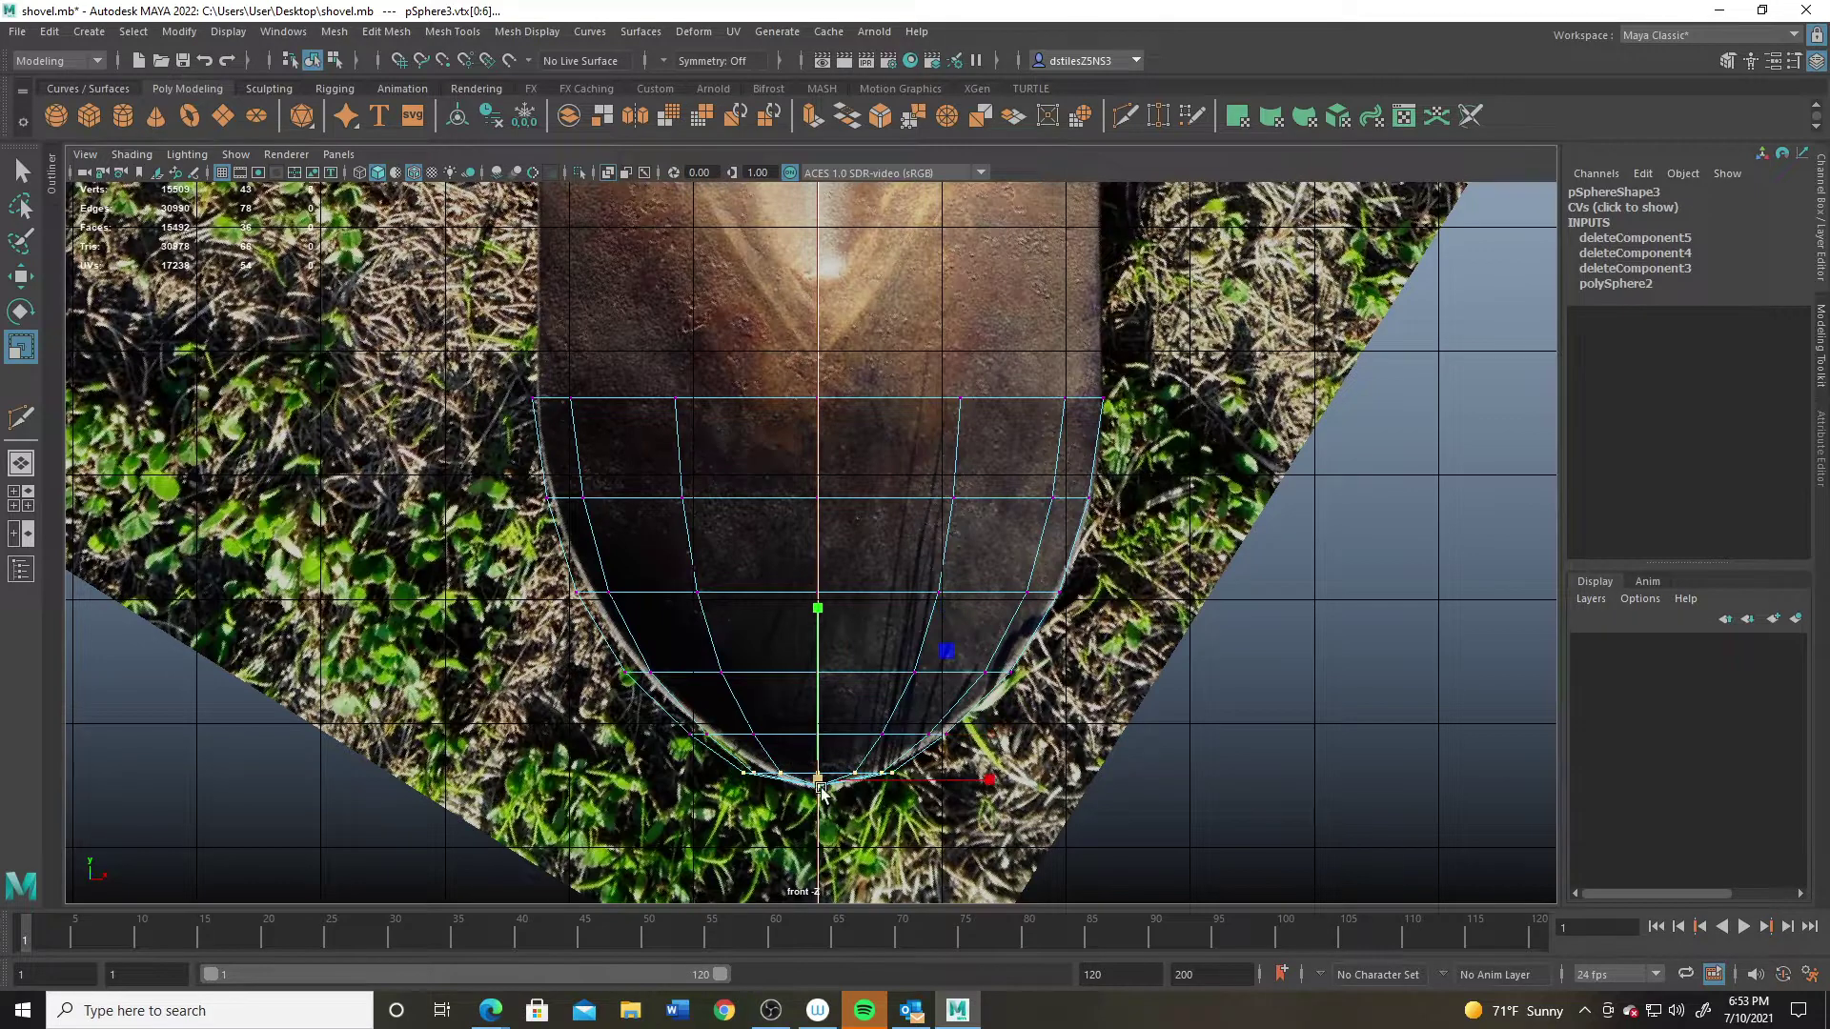
left_click_drag(818, 780, 802, 781)
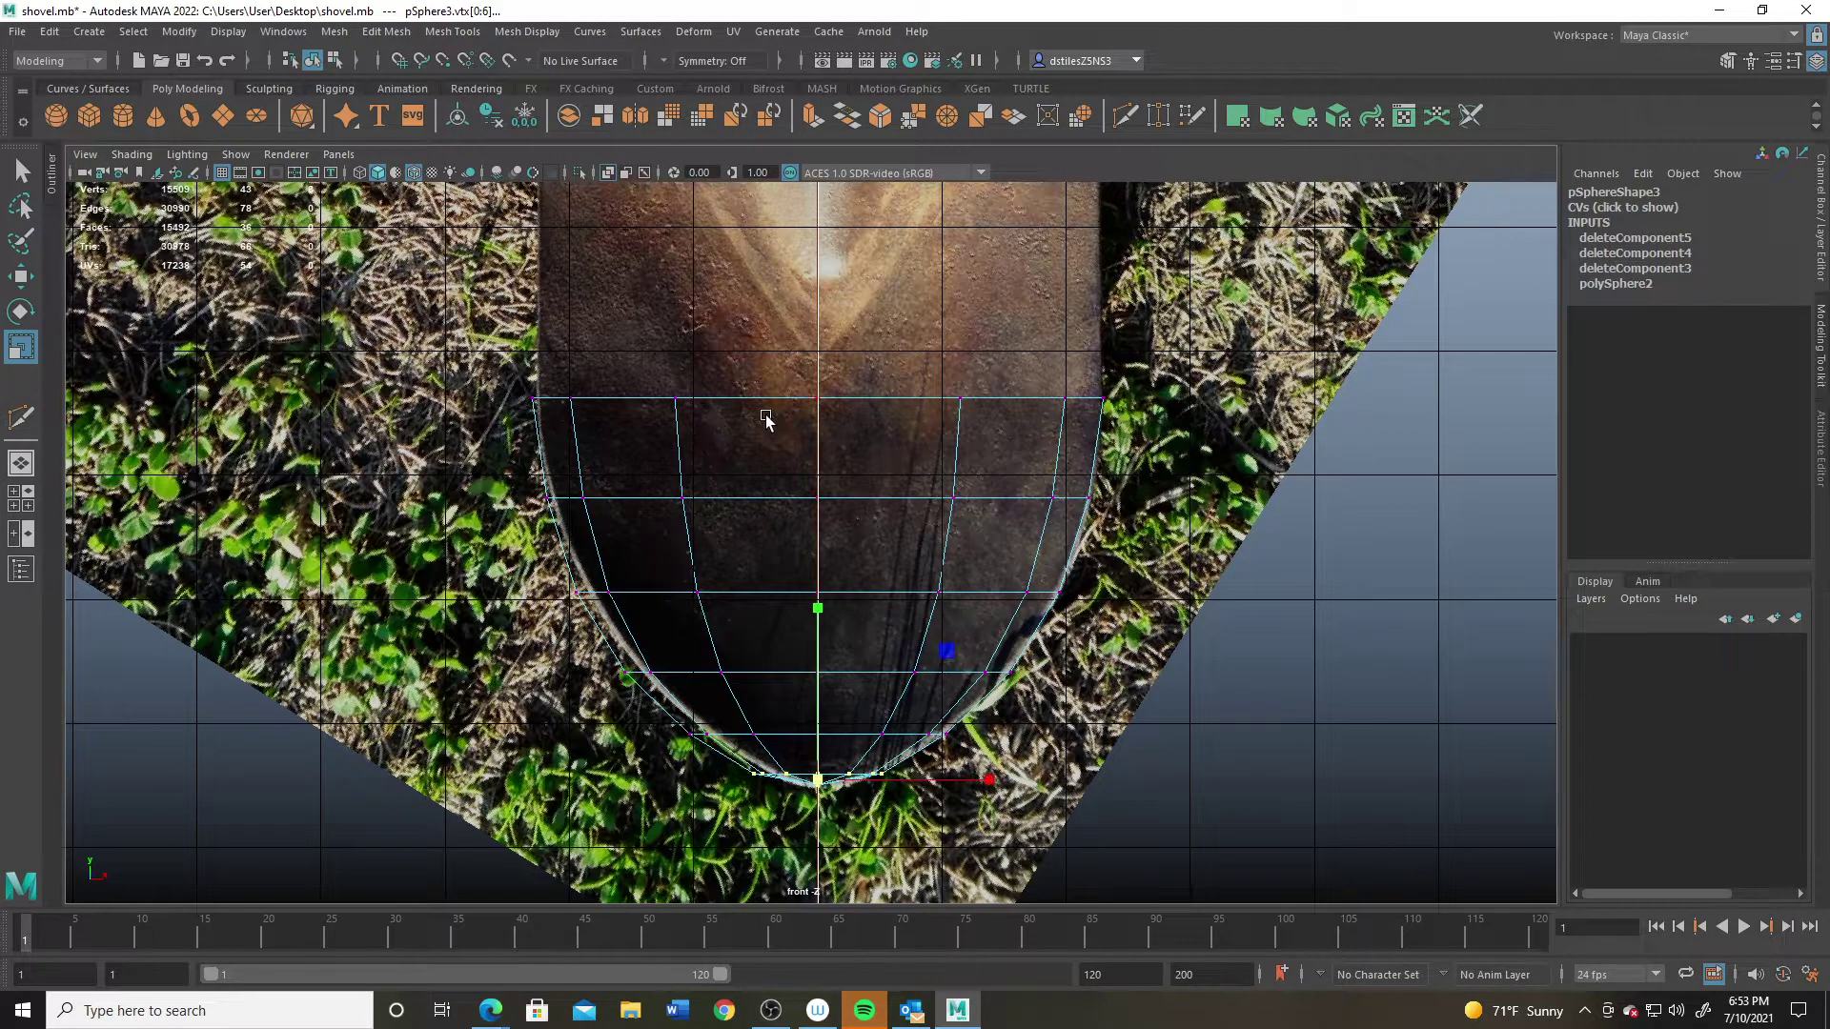
Step: Extrude the half bowl's top border edges straight up to the top of the blade in the photo
middle_click_drag(765, 417, 569, 531, "alt")
right_click_drag(966, 617, 960, 429)
double_click(892, 578)
key("w")
left_click_drag(832, 593, 835, 518)
key("ctrl+z")
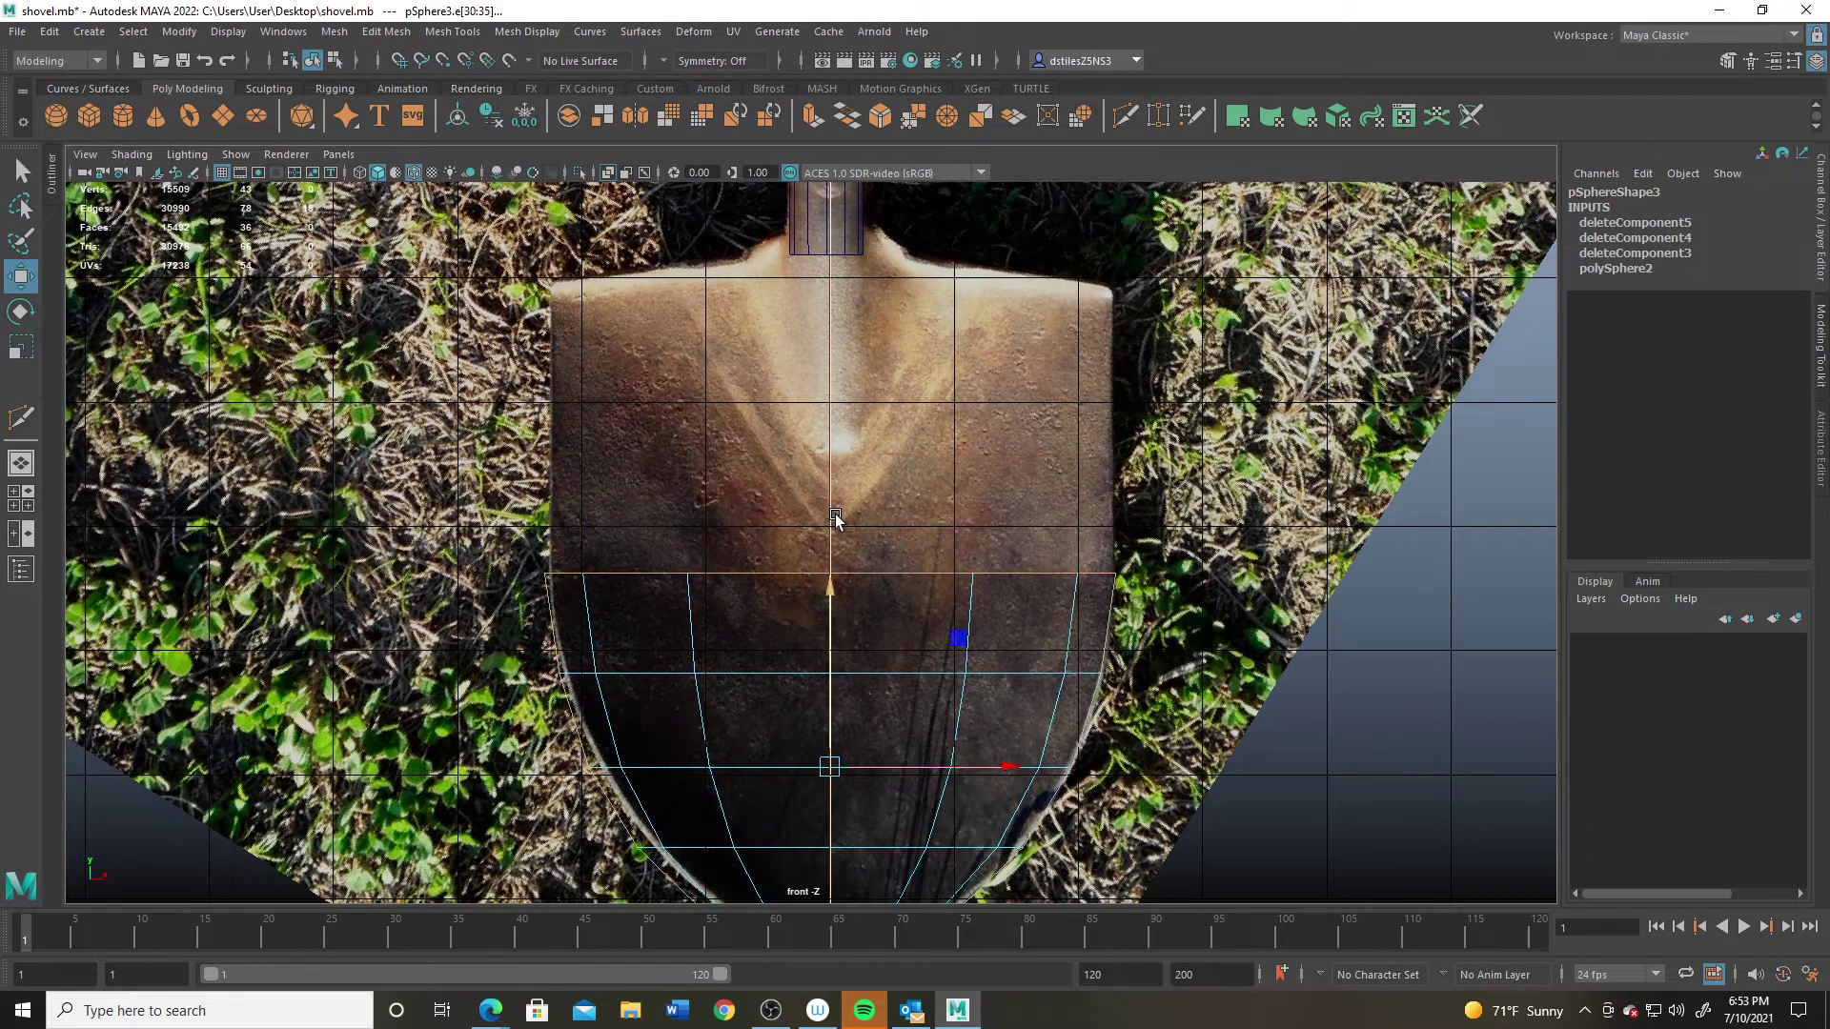
left_click(575, 575)
double_click(1092, 573)
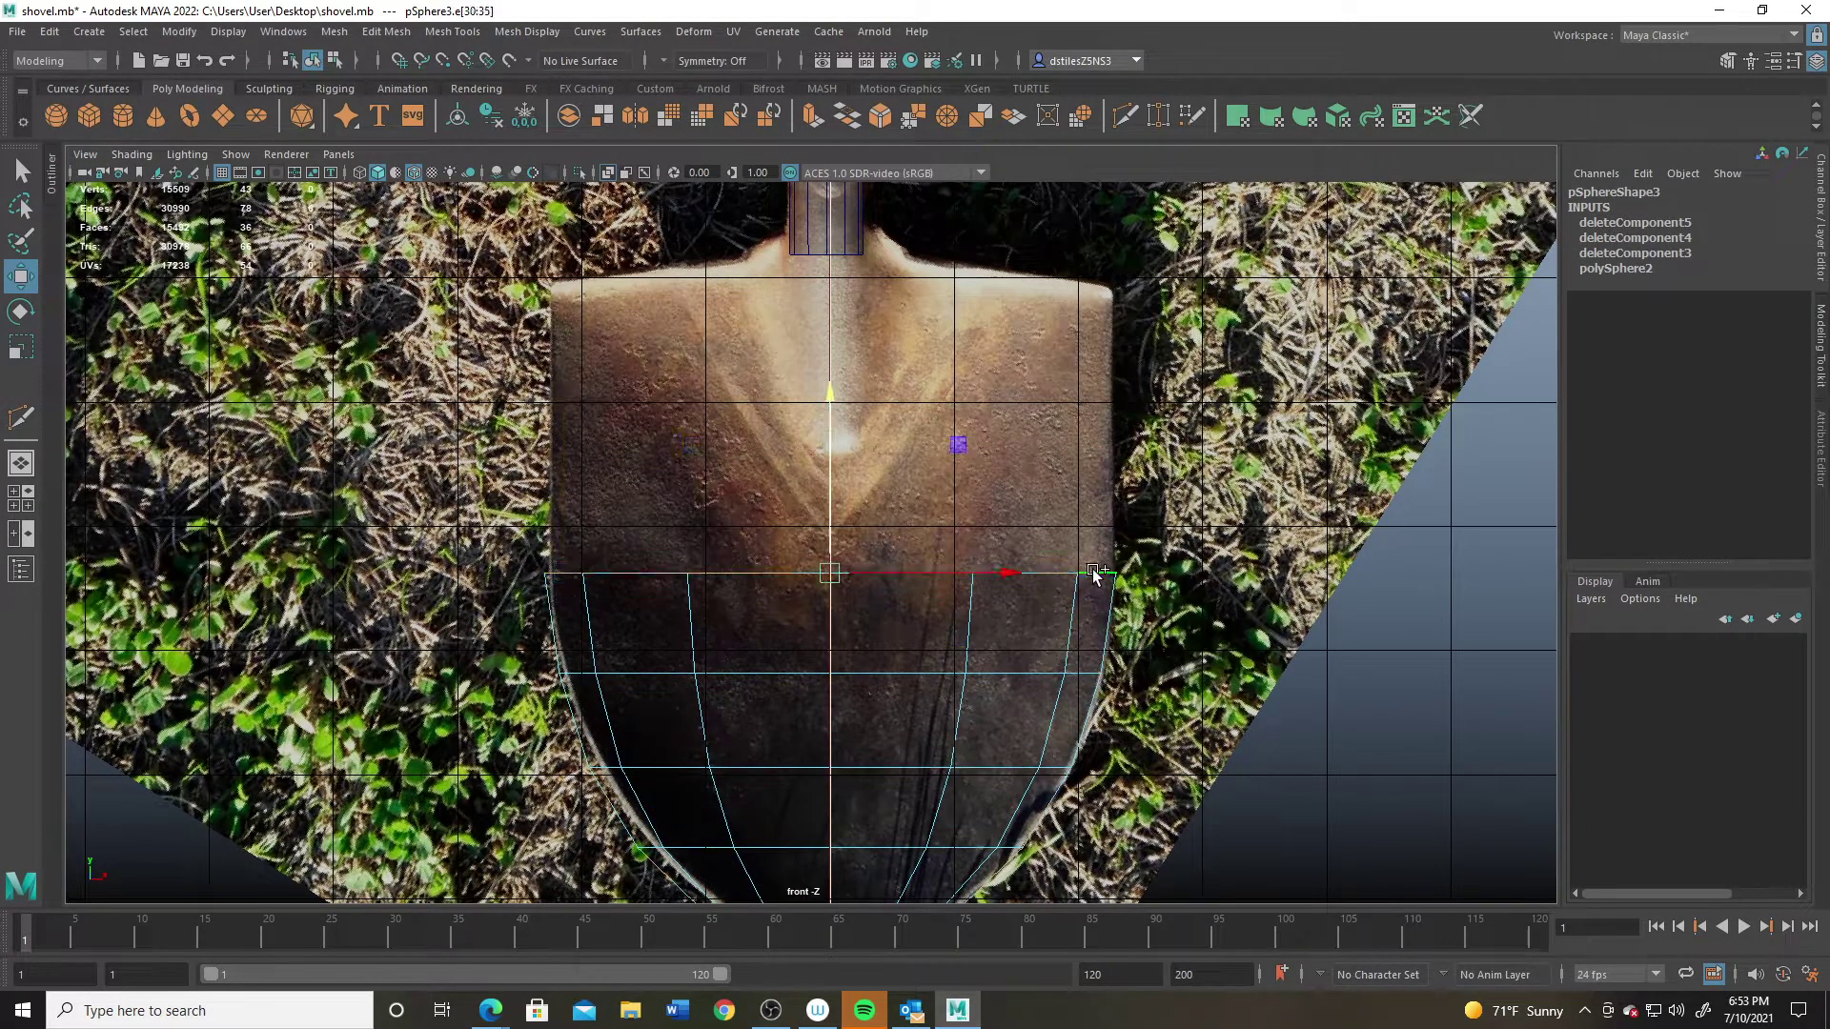
left_click_drag(842, 524, 884, 246, "shift")
Step: Delete the outermost column of faces on both sides of the blade mesh
key("space")
key("space")
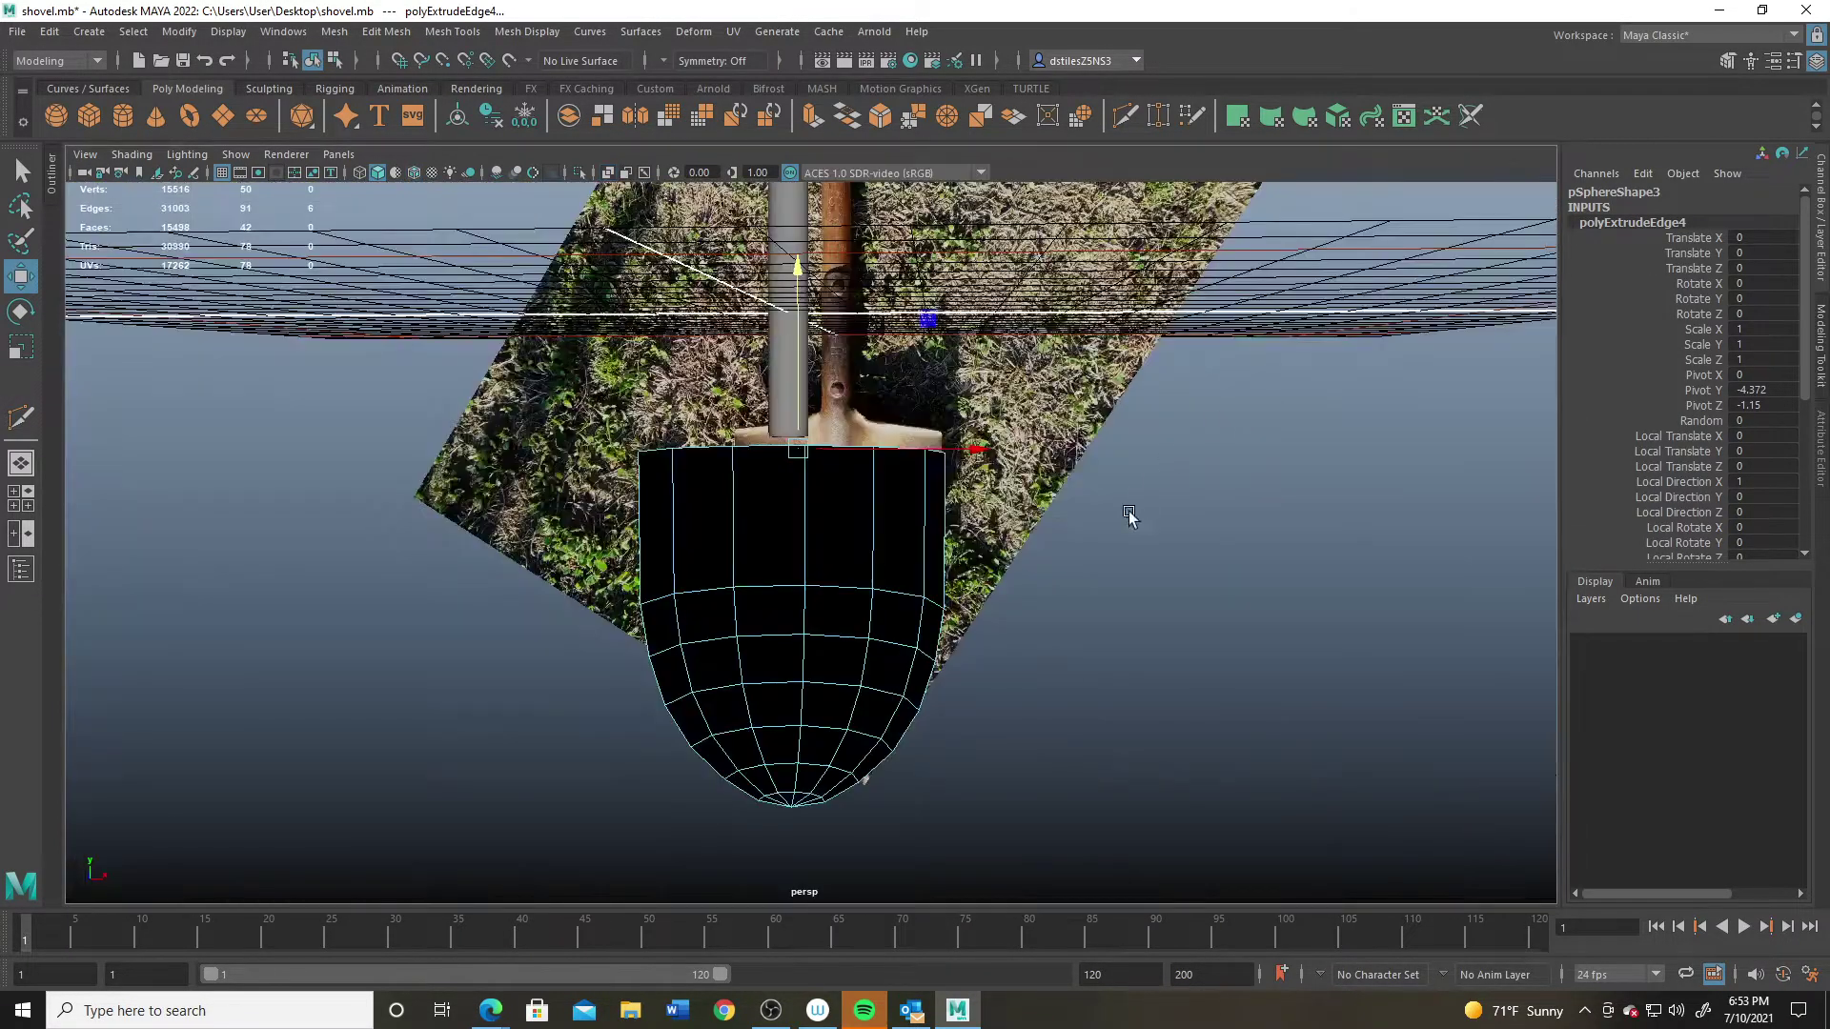
left_click_drag(1127, 511, 978, 581, "alt")
right_click(956, 583)
right_click(1068, 484)
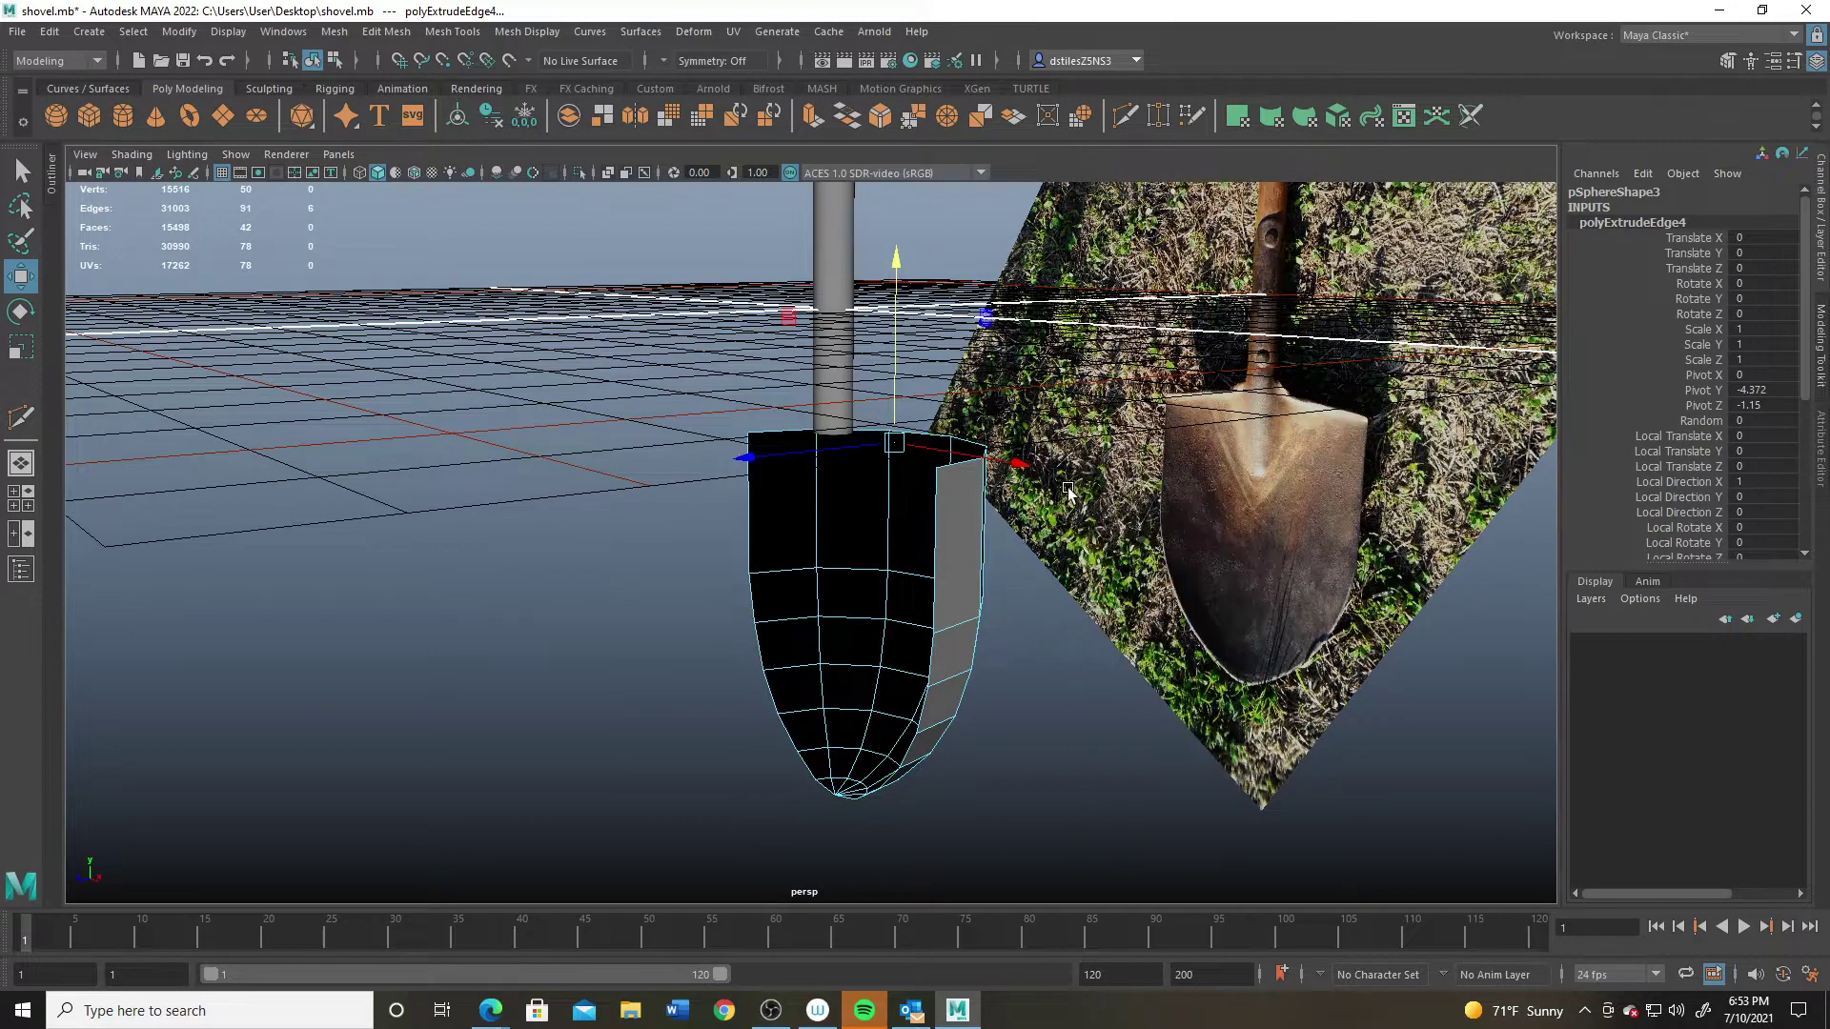
right_click_drag(971, 486, 974, 543)
left_click(969, 566)
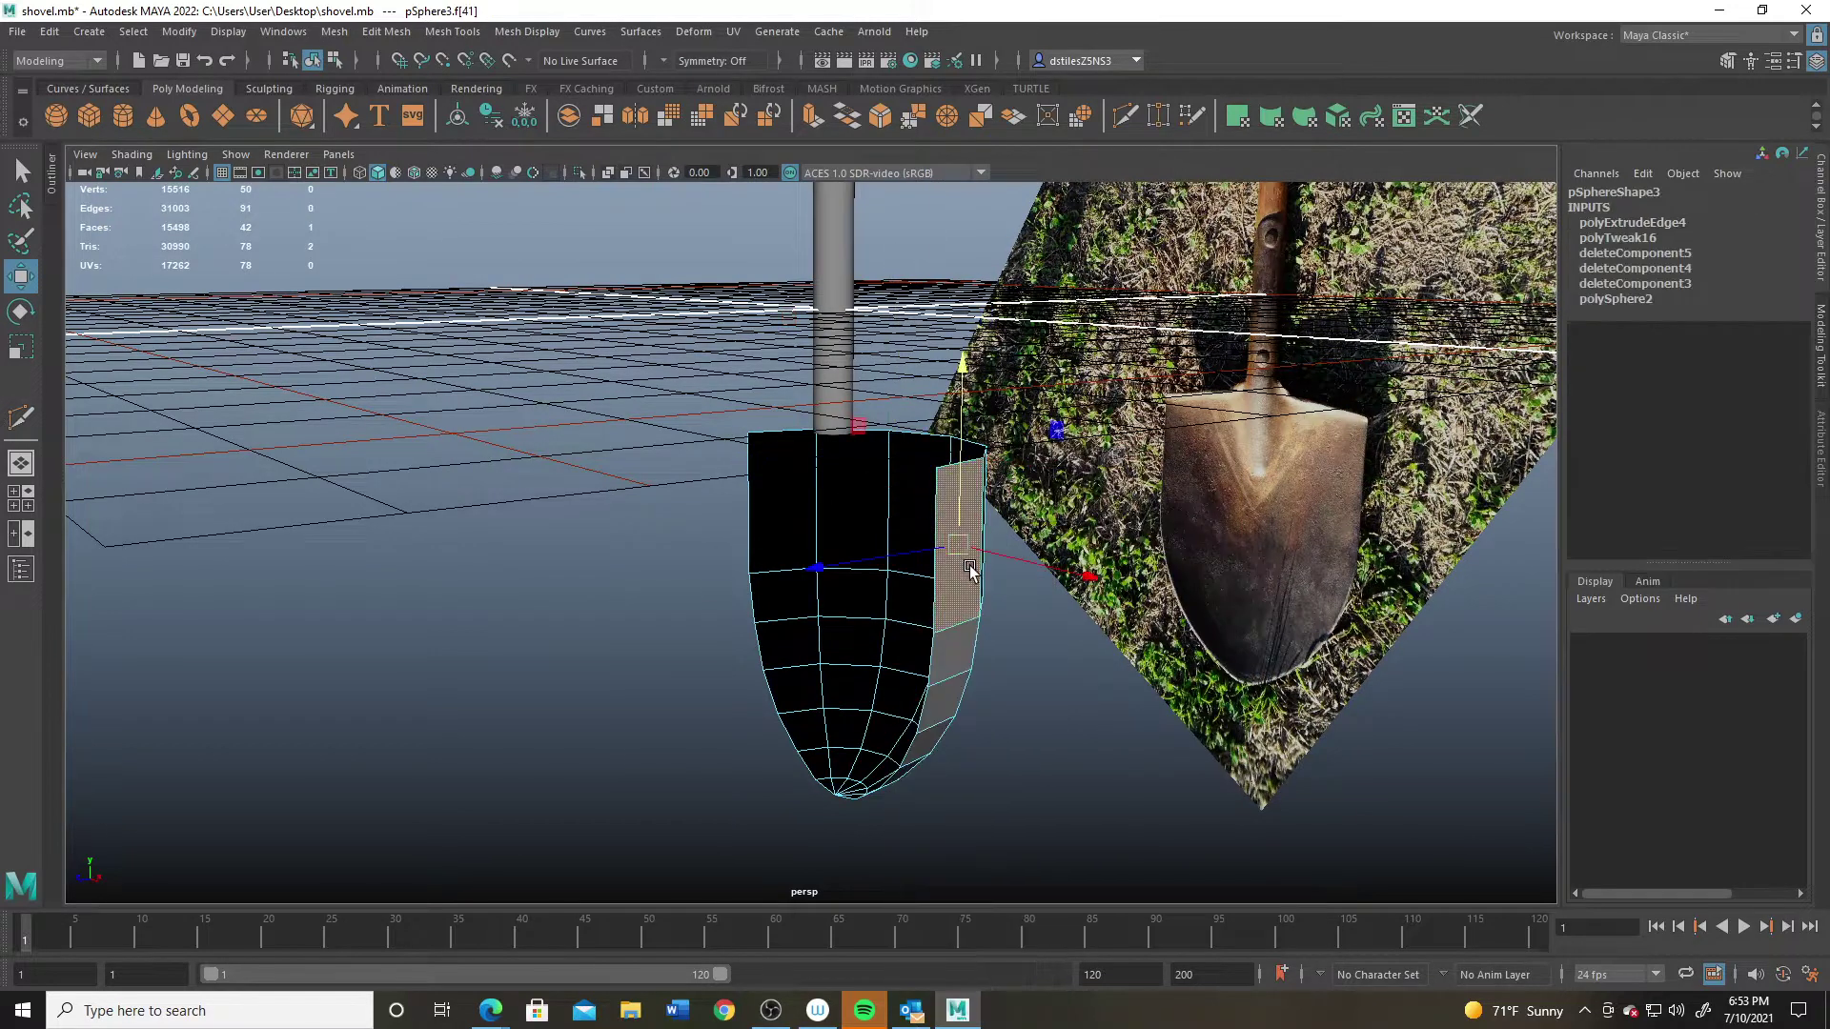
double_click(890, 782, "shift")
left_click(768, 490, "shift")
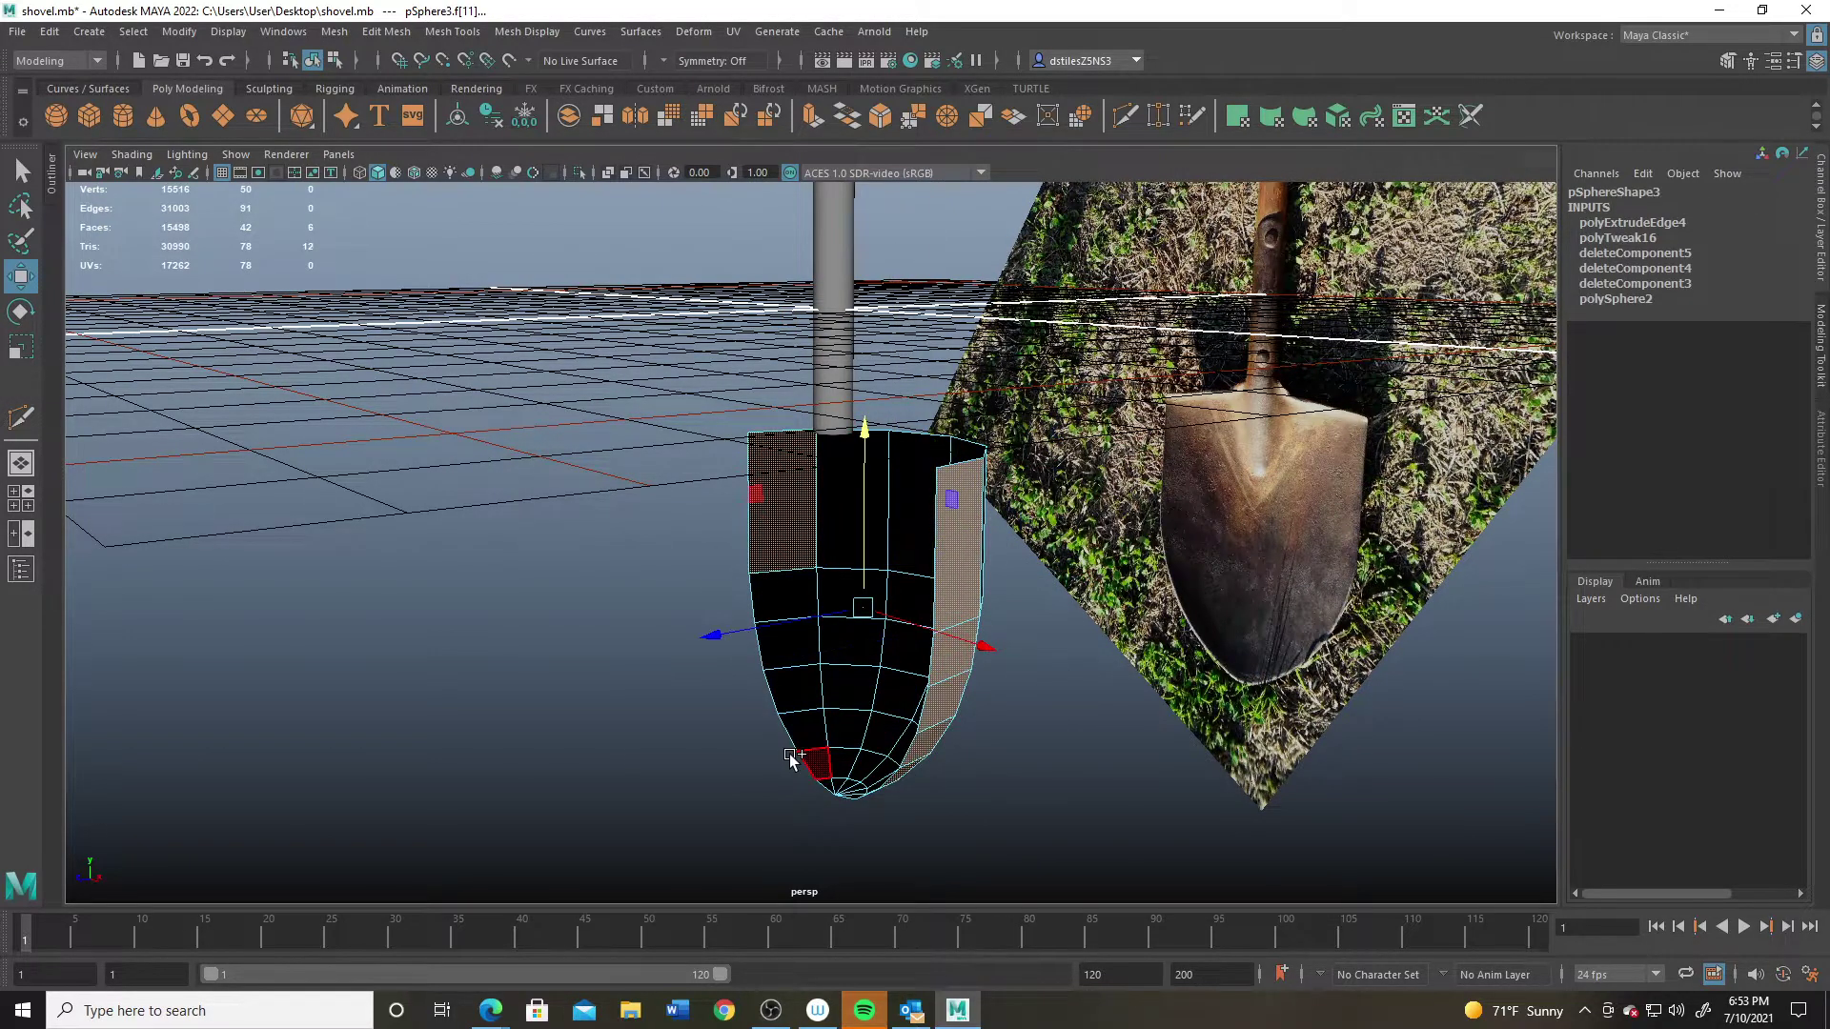
double_click(803, 739, "shift")
key("Delete")
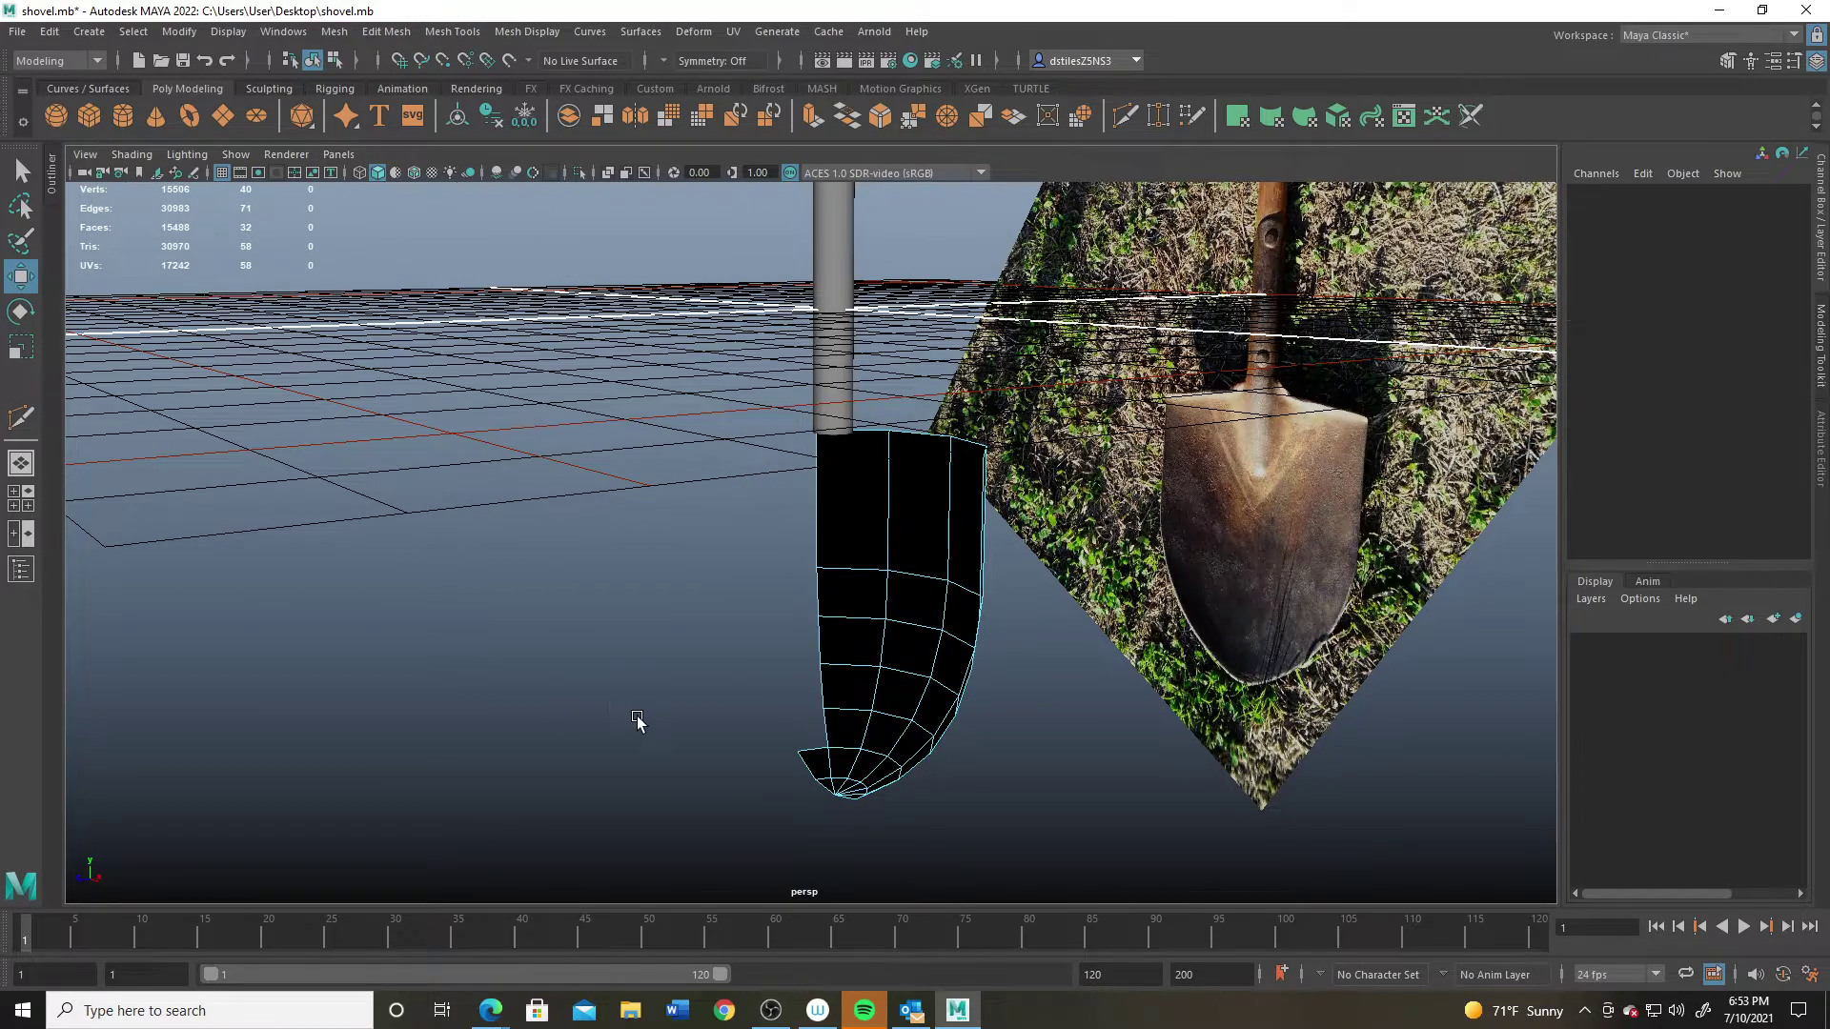
Step: Delete the leftover side faces sticking out on both sides of the blade's tip
left_click_drag(637, 722, 838, 682, "alt")
left_click(821, 600)
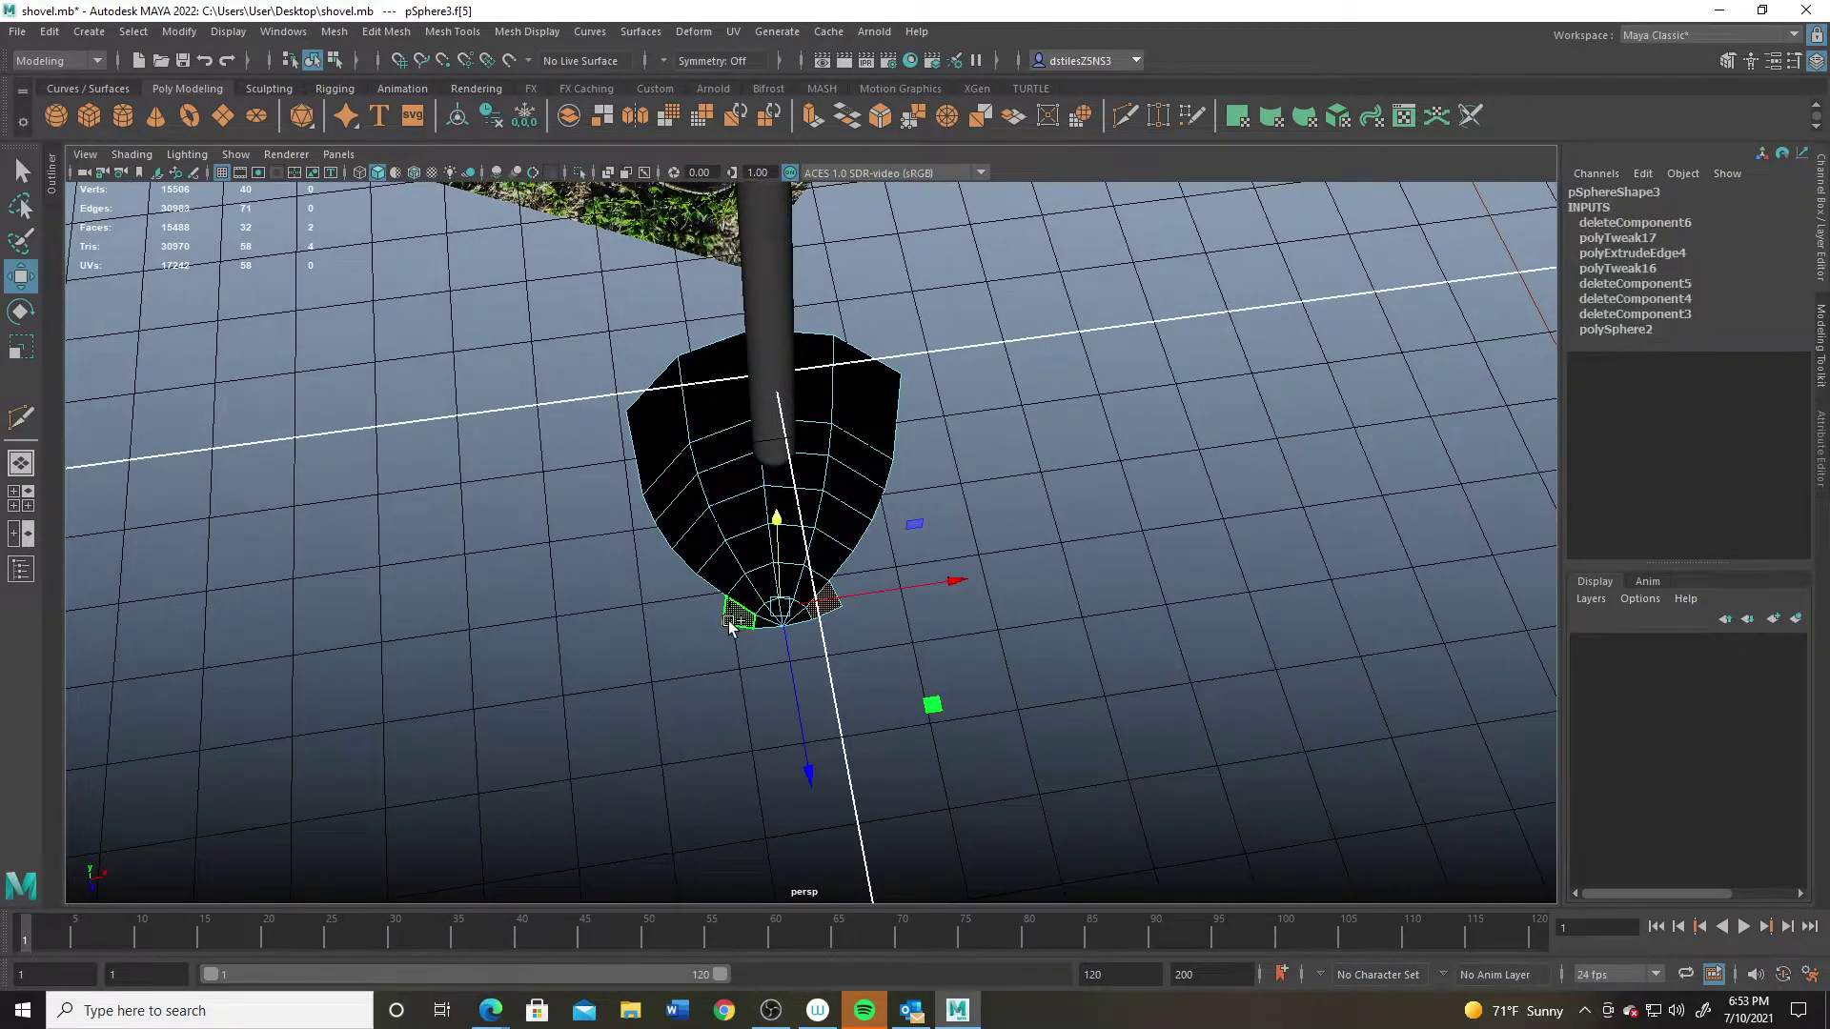
key("Delete")
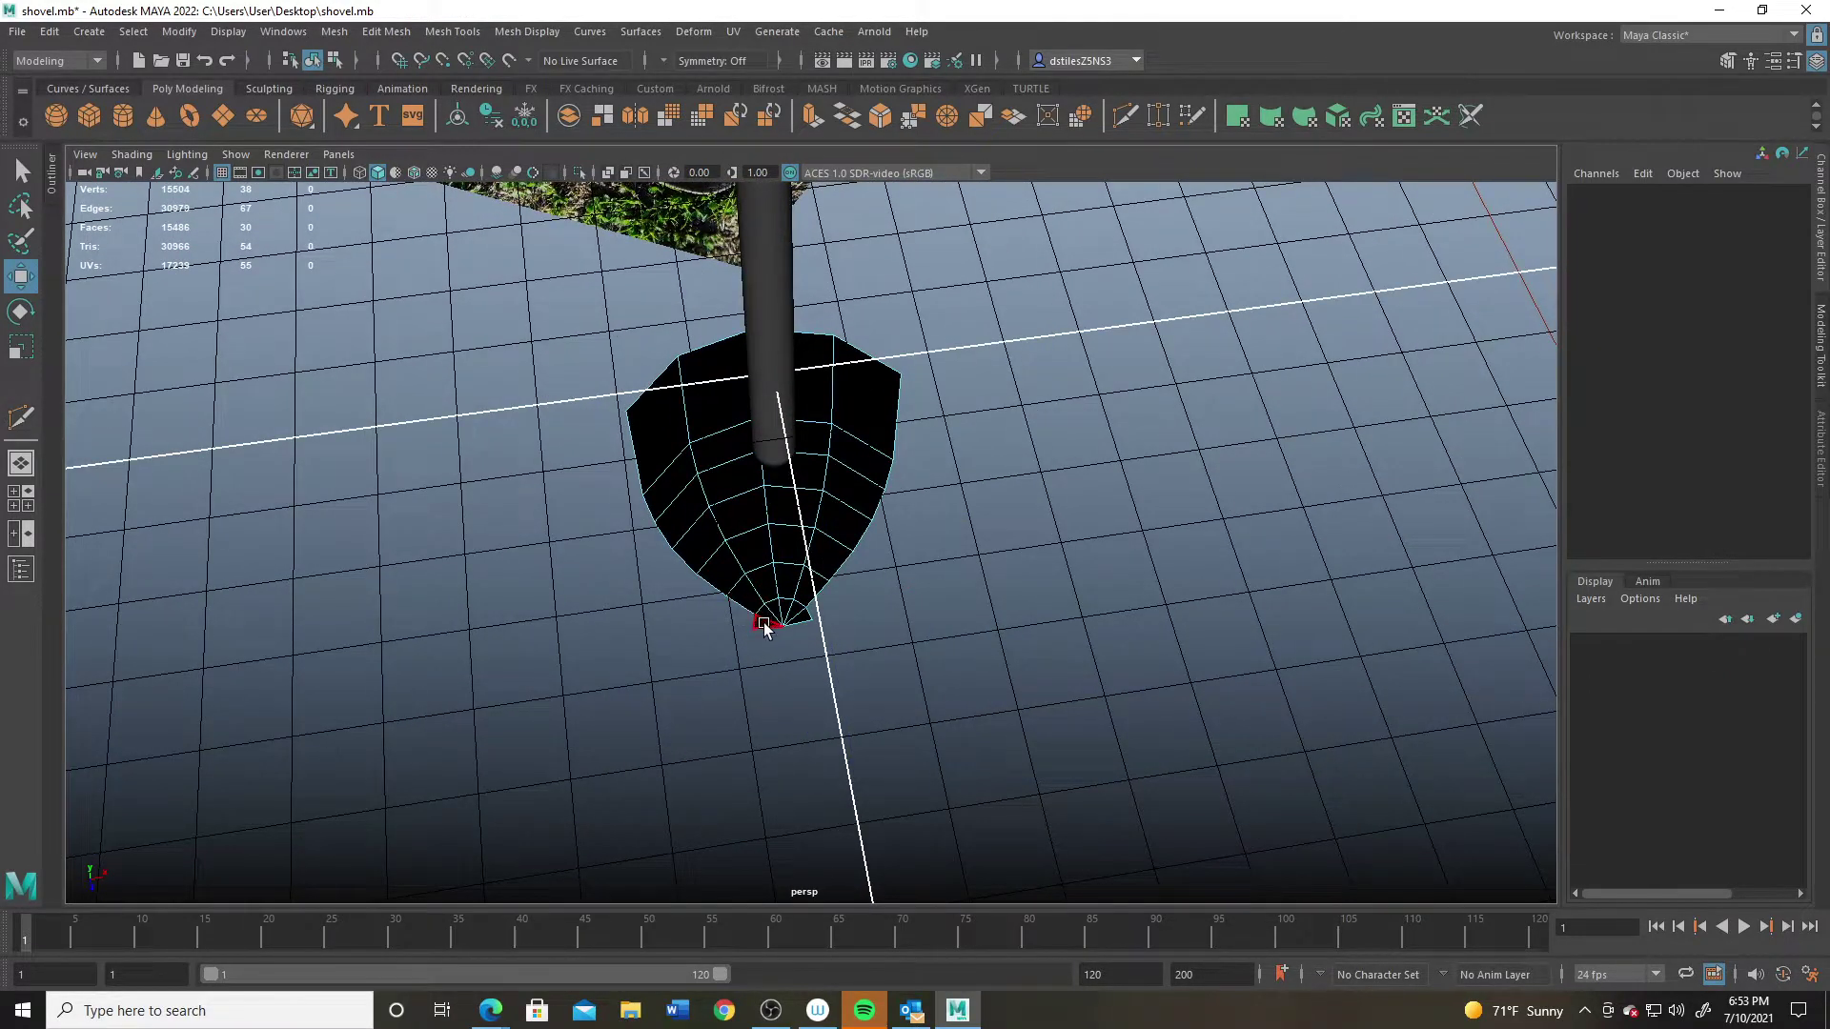
left_click(763, 621)
left_click(806, 625, "shift")
key("Delete")
Step: In the front view, scale the blade's upper vertex rows wider along X to match the blade's sides in the photo
key("space")
left_click_drag(723, 646, 682, 686)
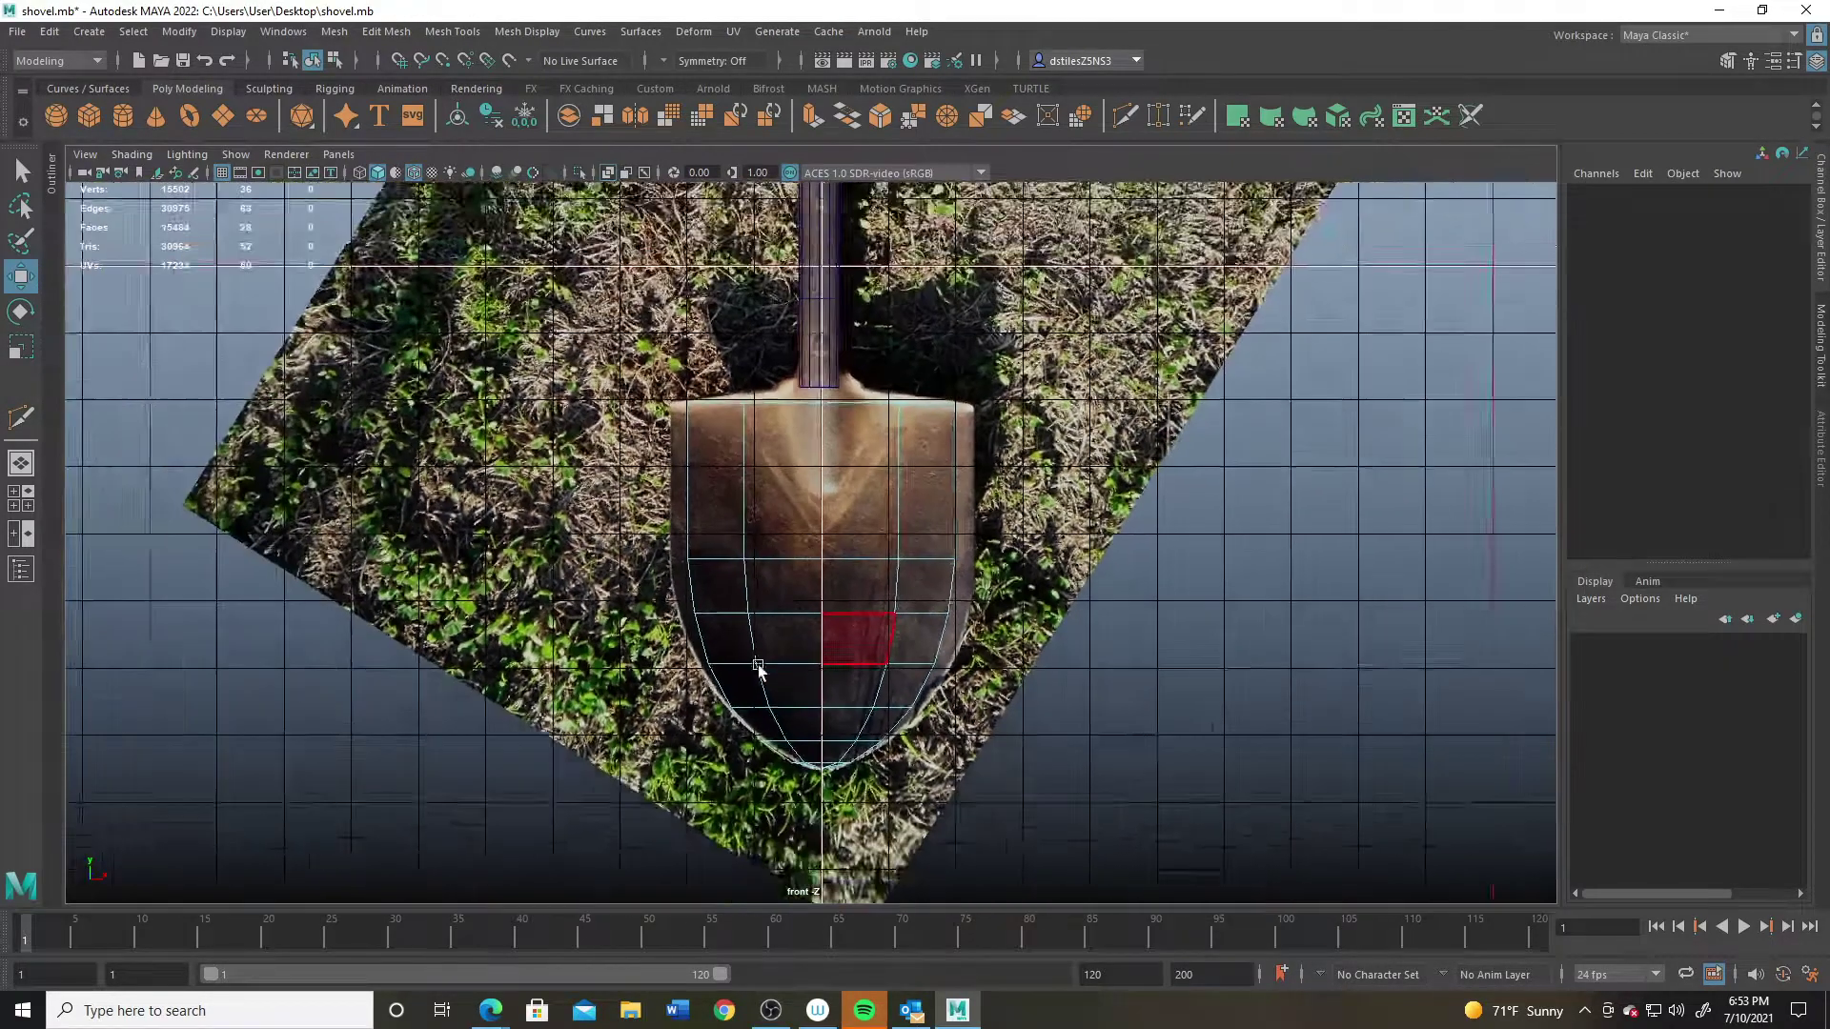
scroll(758, 667, "up", 3)
right_click_drag(836, 514, 751, 503)
left_click_drag(534, 316, 1168, 722)
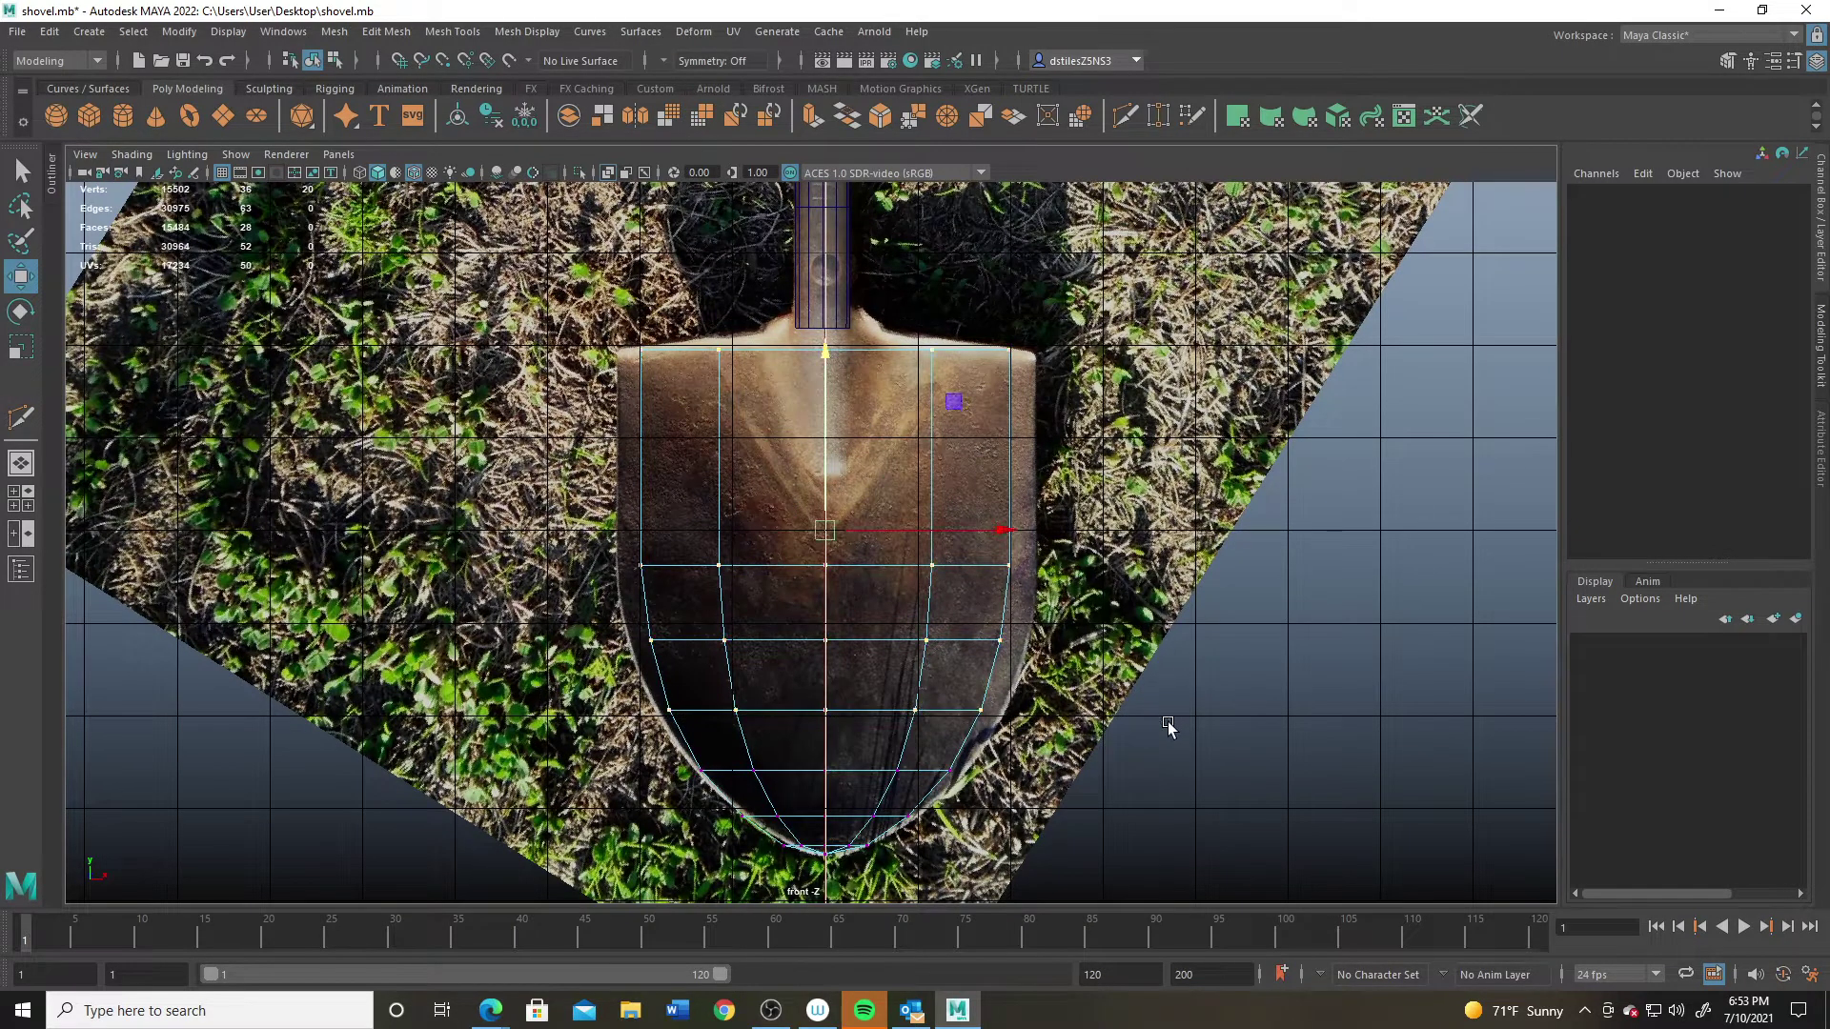
key("r")
left_click_drag(997, 530, 1023, 535)
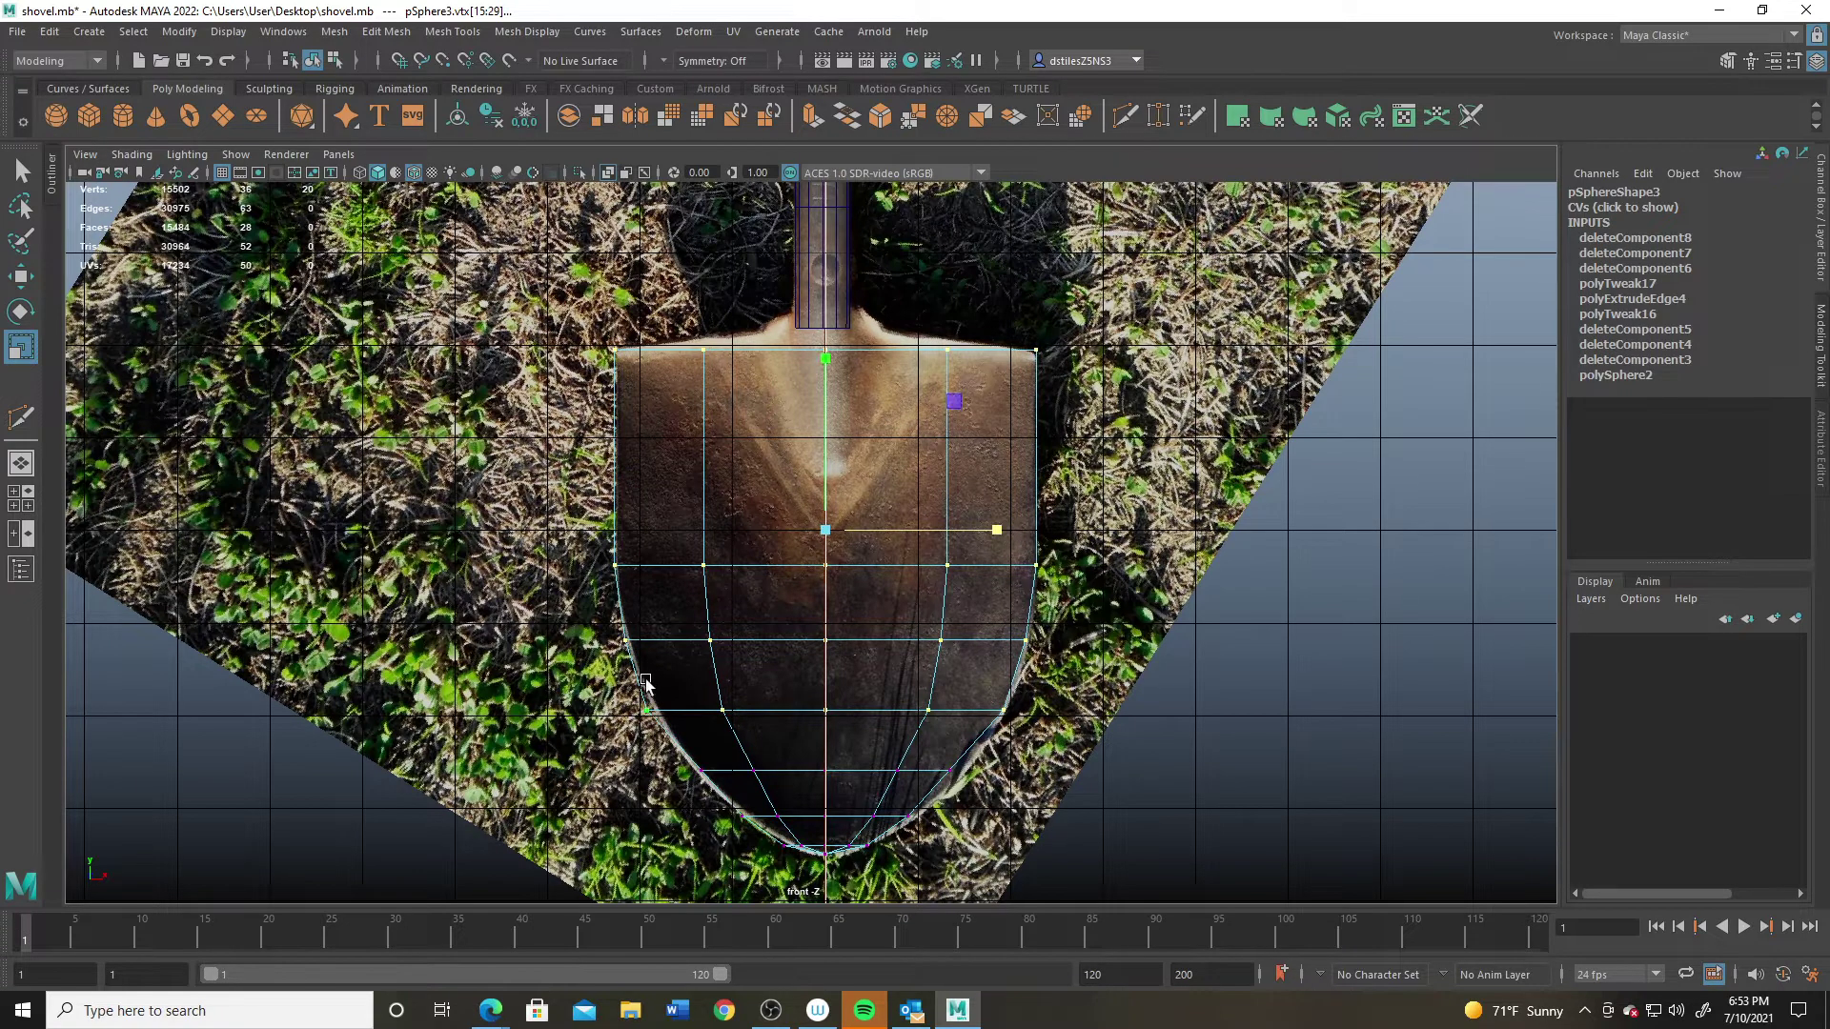
Step: Widen the blade's lower vertex rows along X so the tip follows the curved outline in the photo
left_click_drag(670, 750, 1029, 872)
left_click_drag(979, 808, 1005, 815)
left_click_drag(650, 745, 1022, 774)
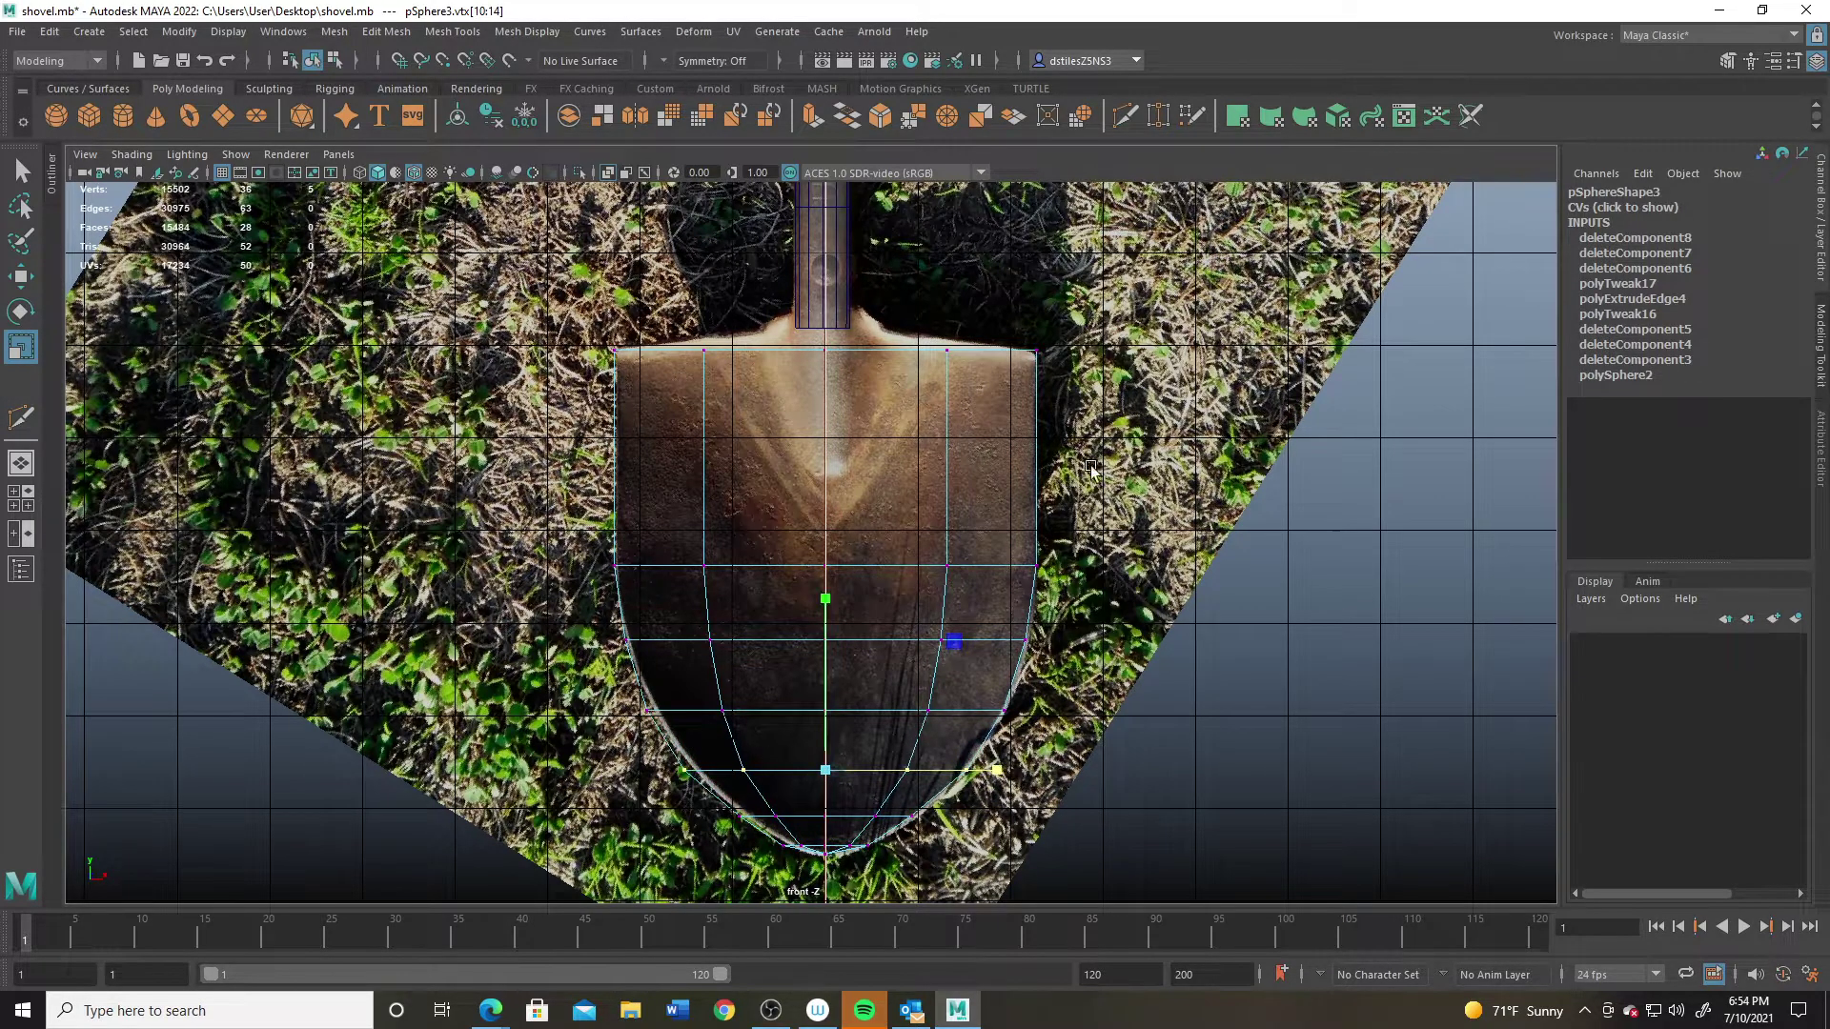
Step: Return the blade to object mode and flatten its depth to a Scale Z of 0.408
key("space")
key("space")
left_click_drag(1077, 455, 613, 690, "alt")
key("F8")
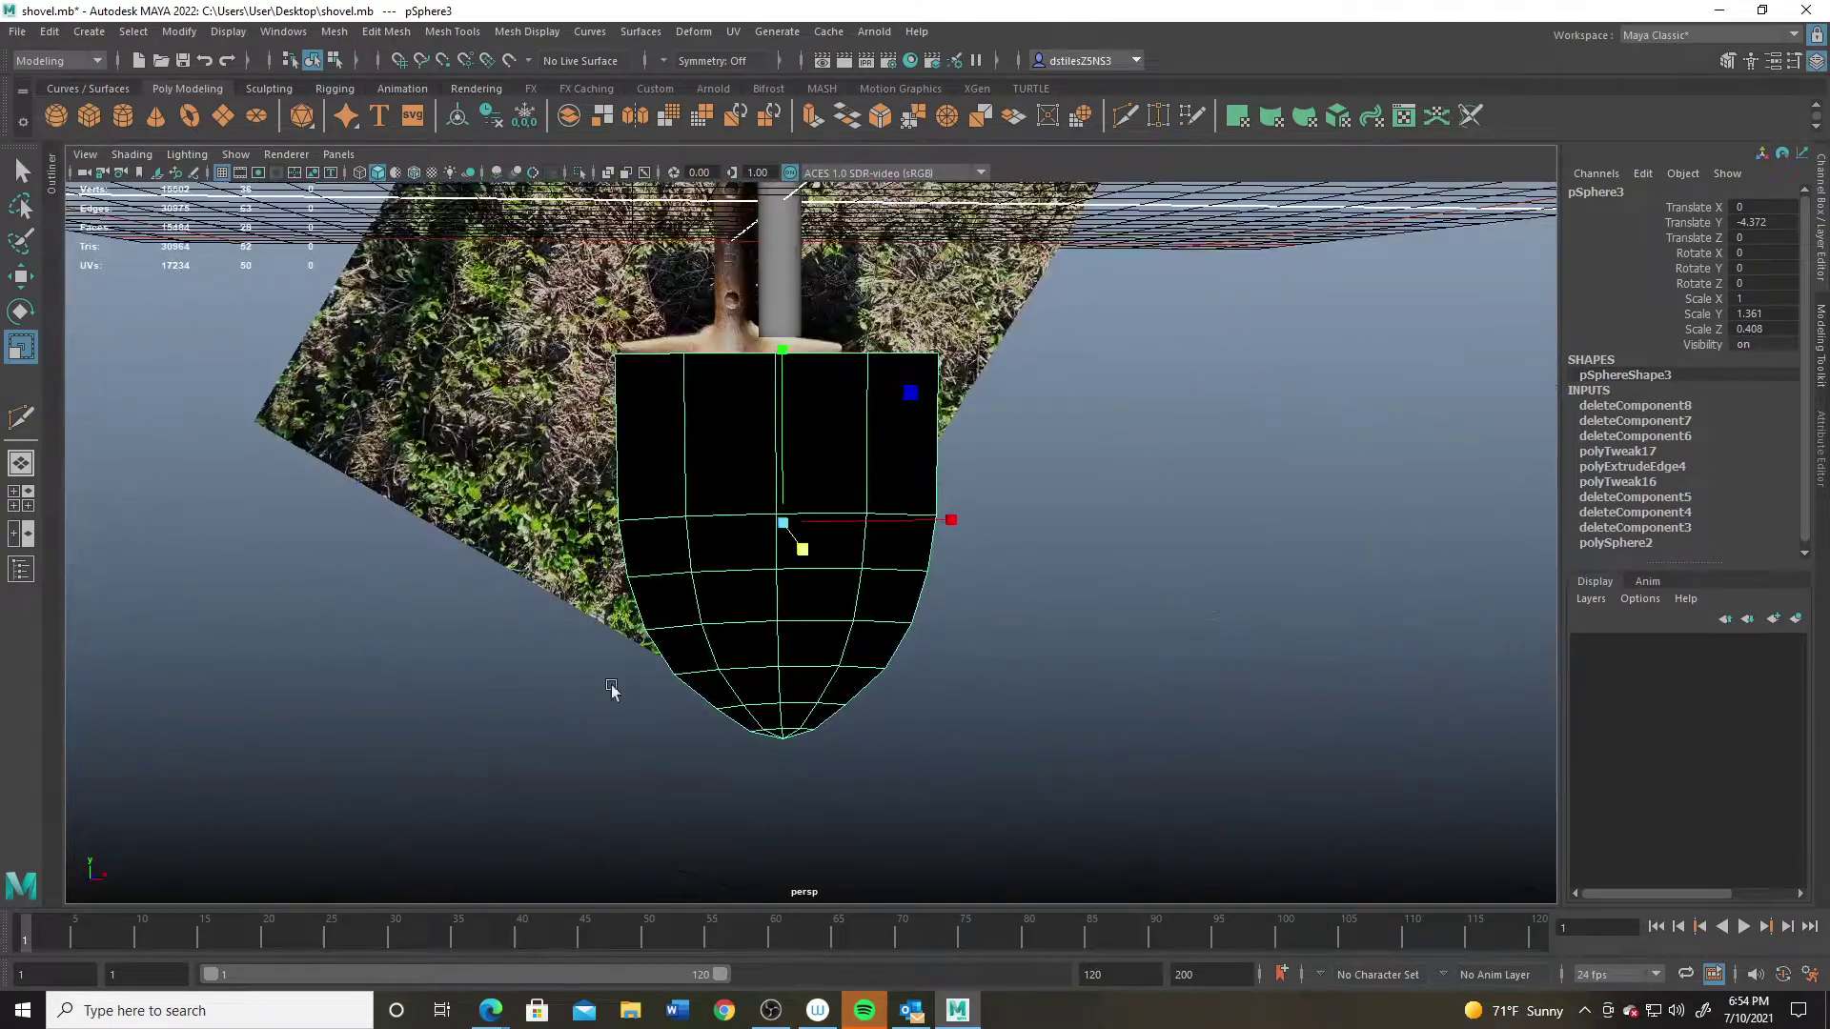
key("space")
key("space")
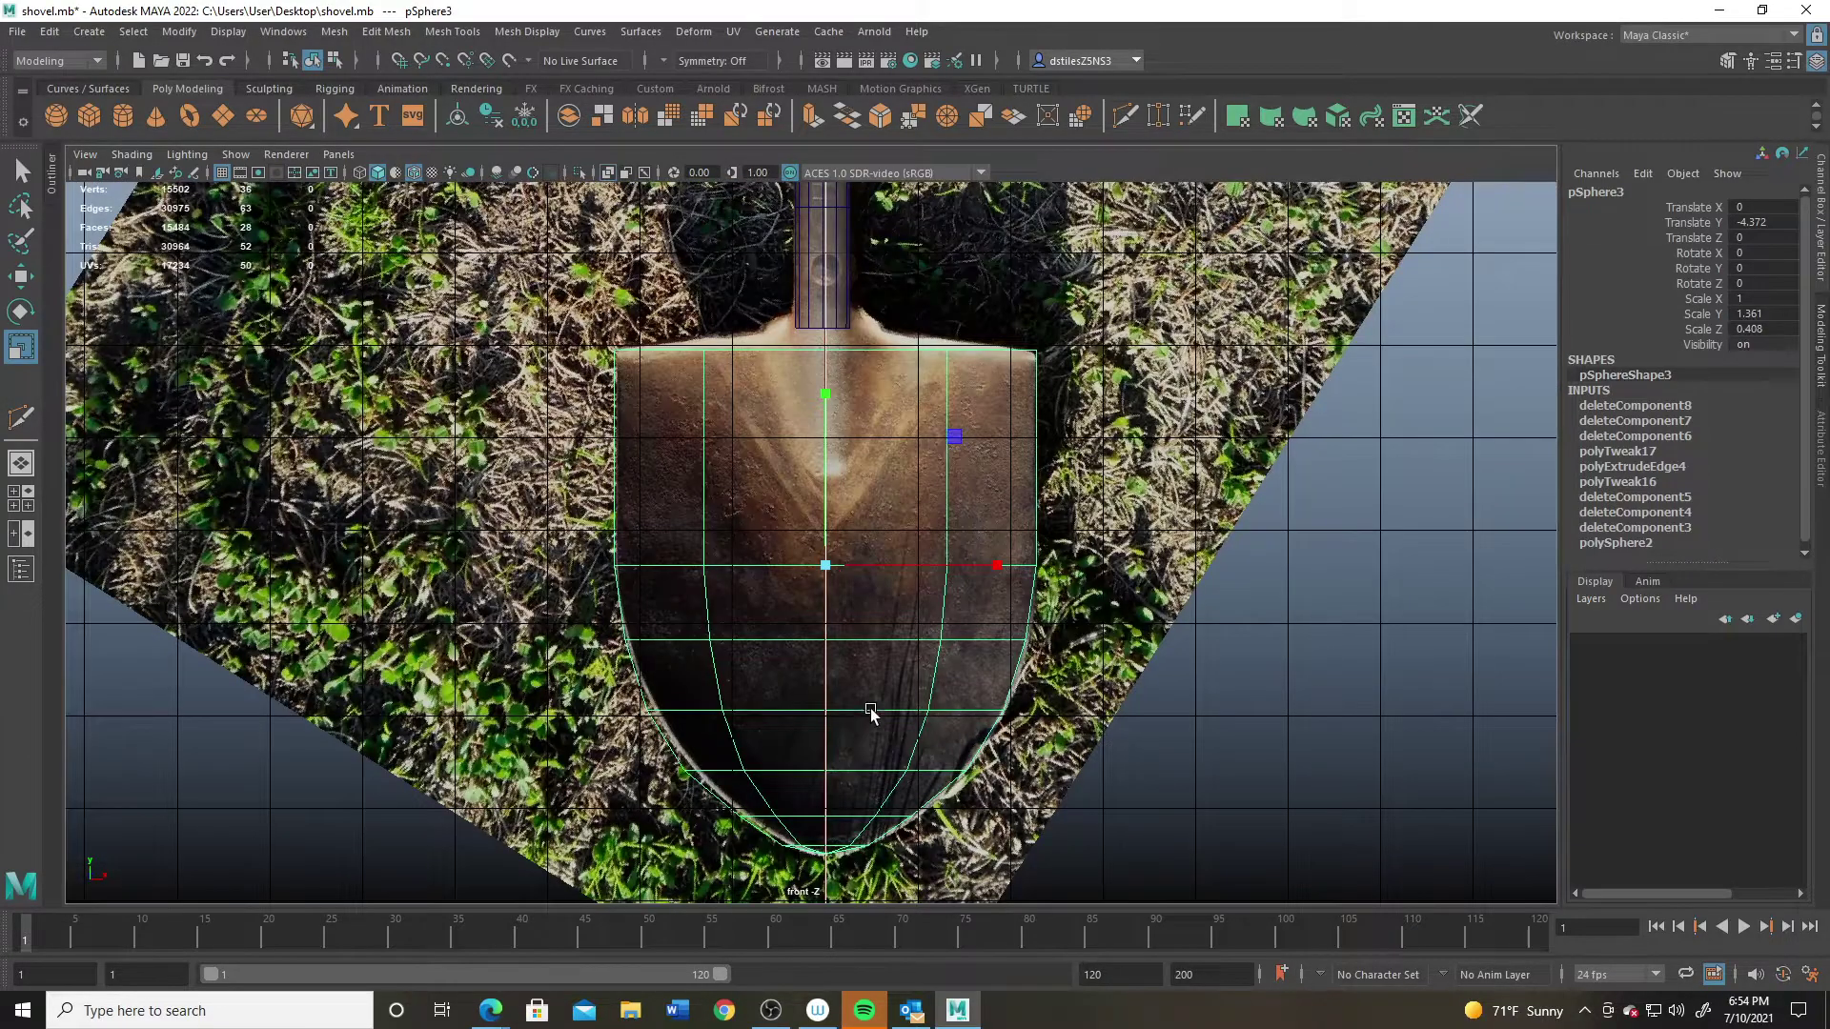
Step: In vertex mode, raise the centre vertex of the blade's top edge toward the base of the handle socket
middle_click_drag(895, 625, 904, 726, "alt")
scroll(668, 488, "up", 3)
right_click_drag(953, 549, 816, 485)
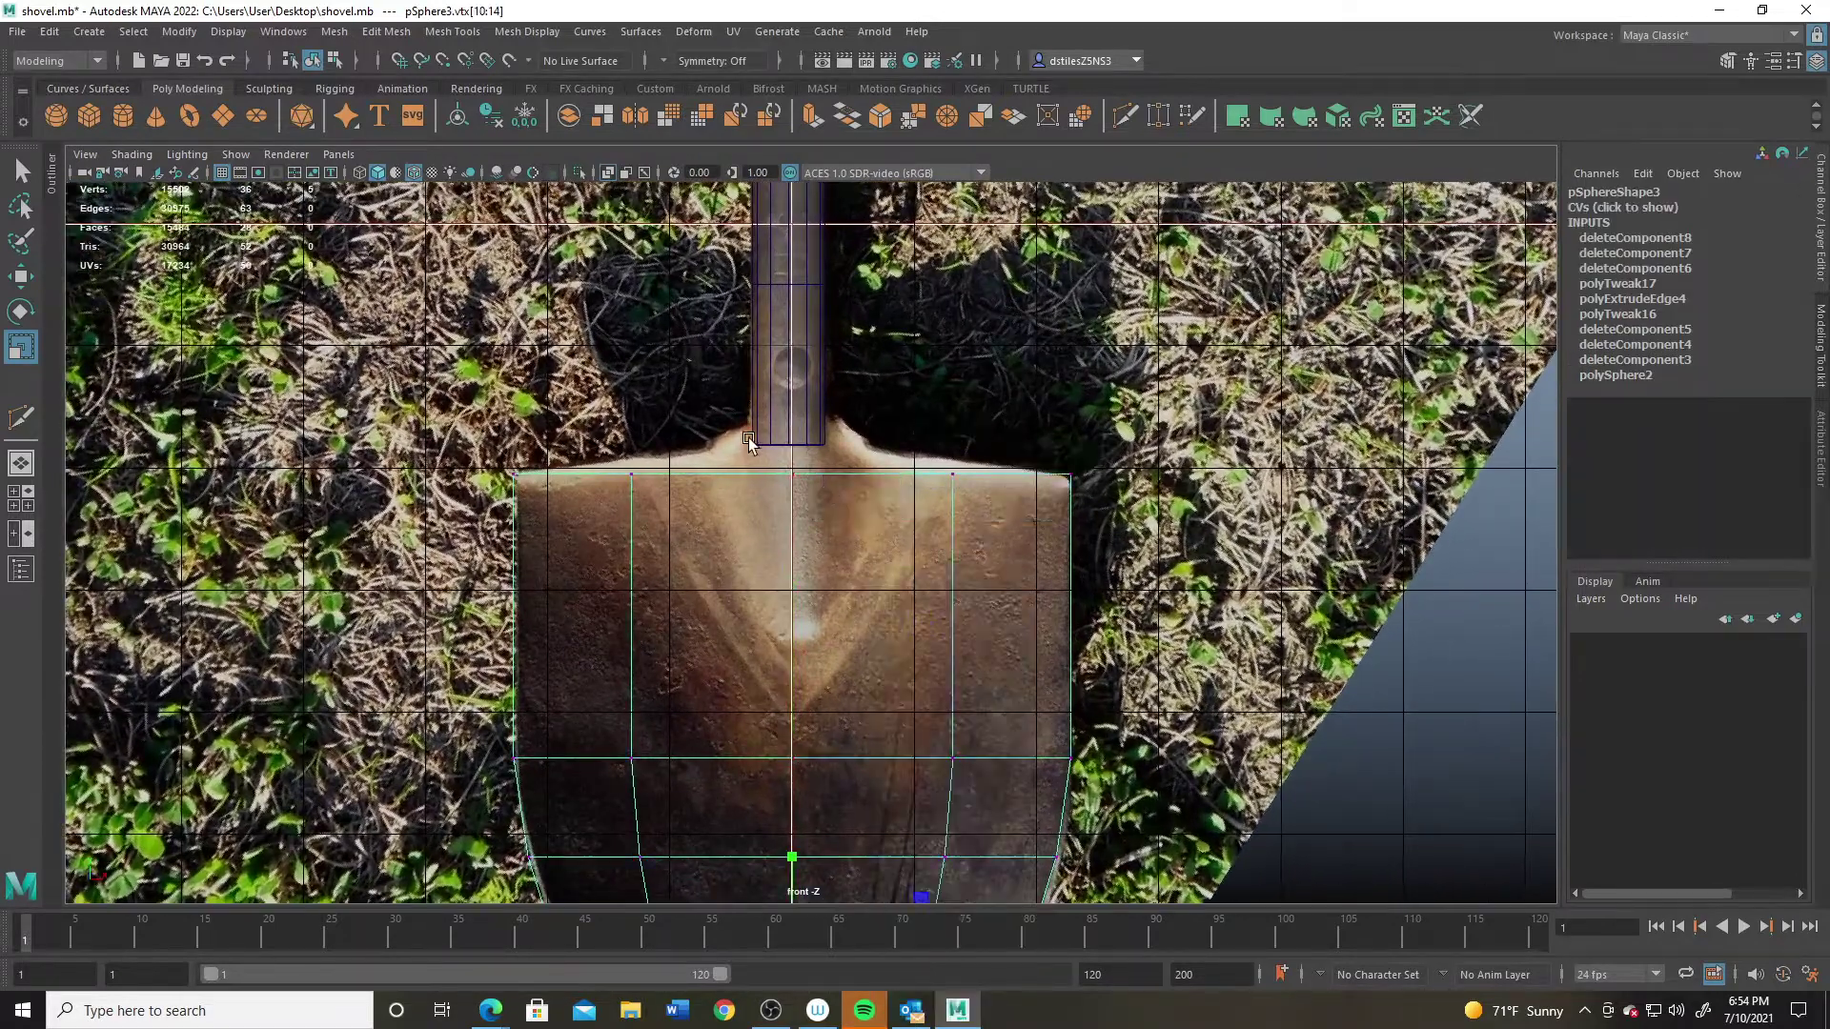
left_click_drag(744, 434, 817, 520)
key("w")
left_click_drag(797, 441, 806, 403)
Step: Raise the two top-edge vertices beside the centre so the edge follows the blade's sloping shoulders
left_click_drag(618, 437, 667, 509)
left_click_drag(995, 515, 995, 515, "shift")
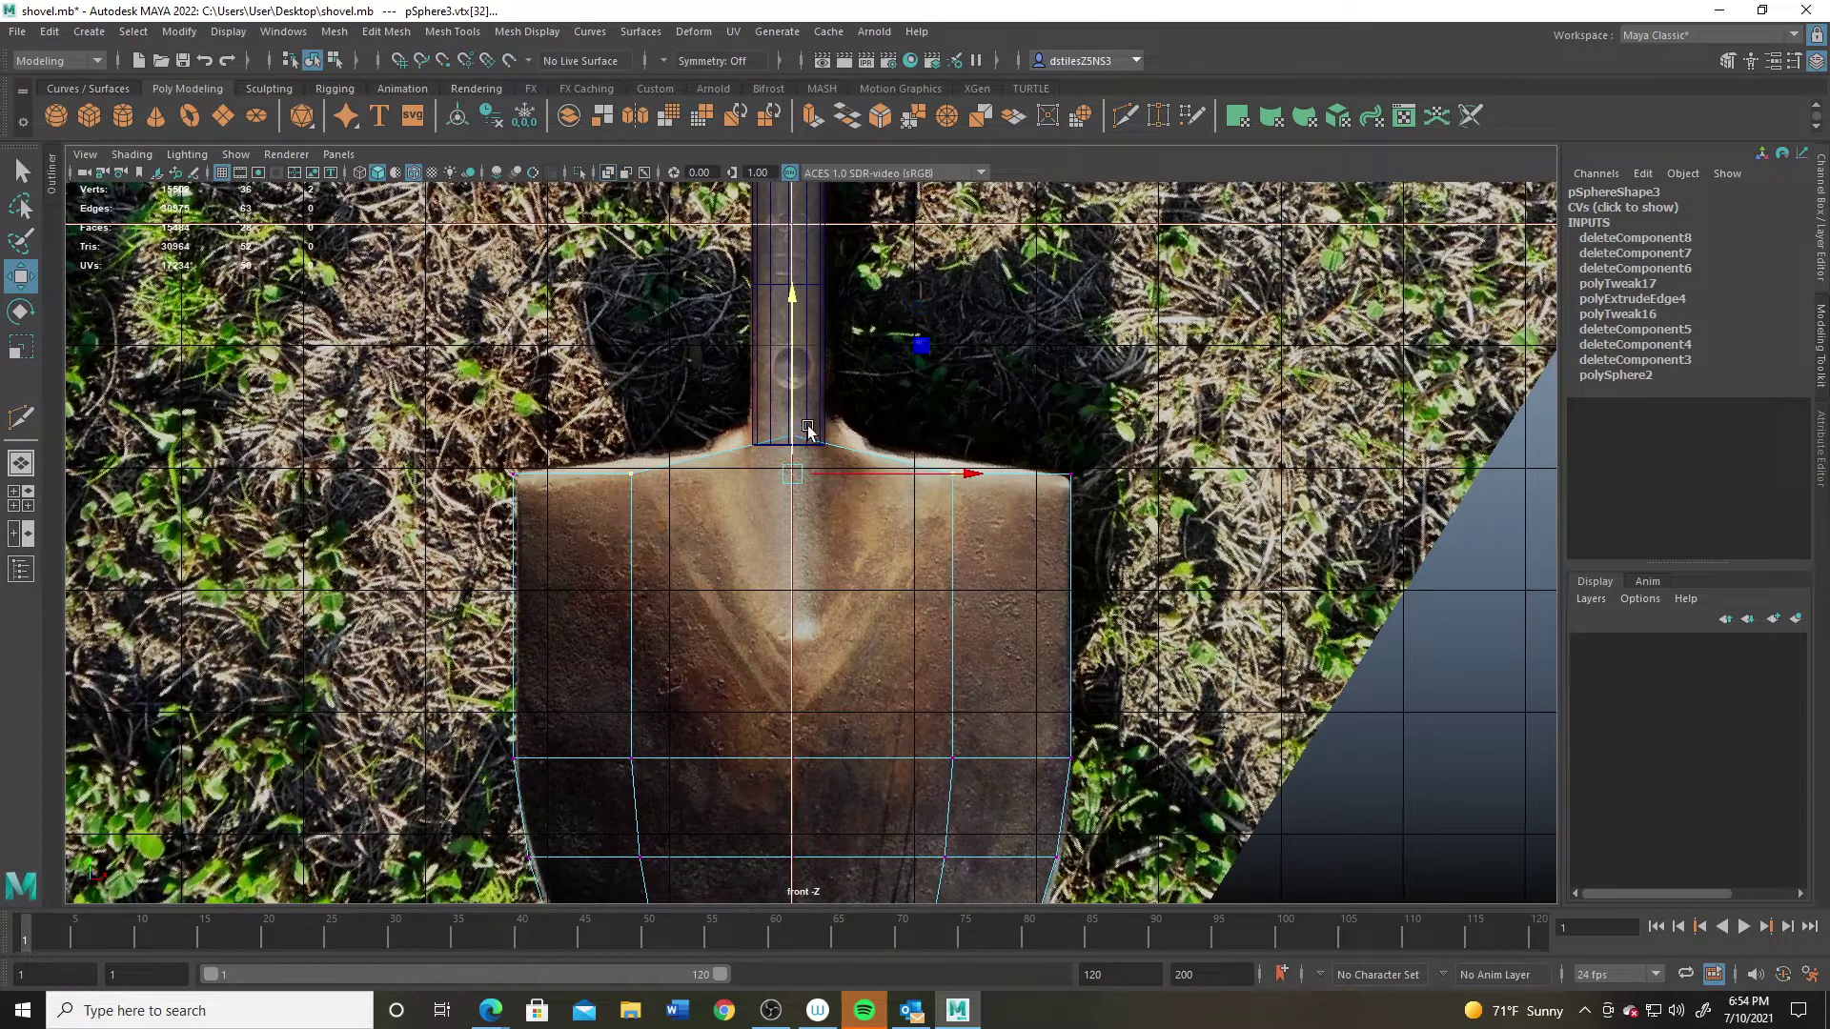
left_click(786, 411)
key("ctrl+z")
left_click_drag(795, 410, 796, 397)
middle_click_drag(828, 631, 797, 552, "alt")
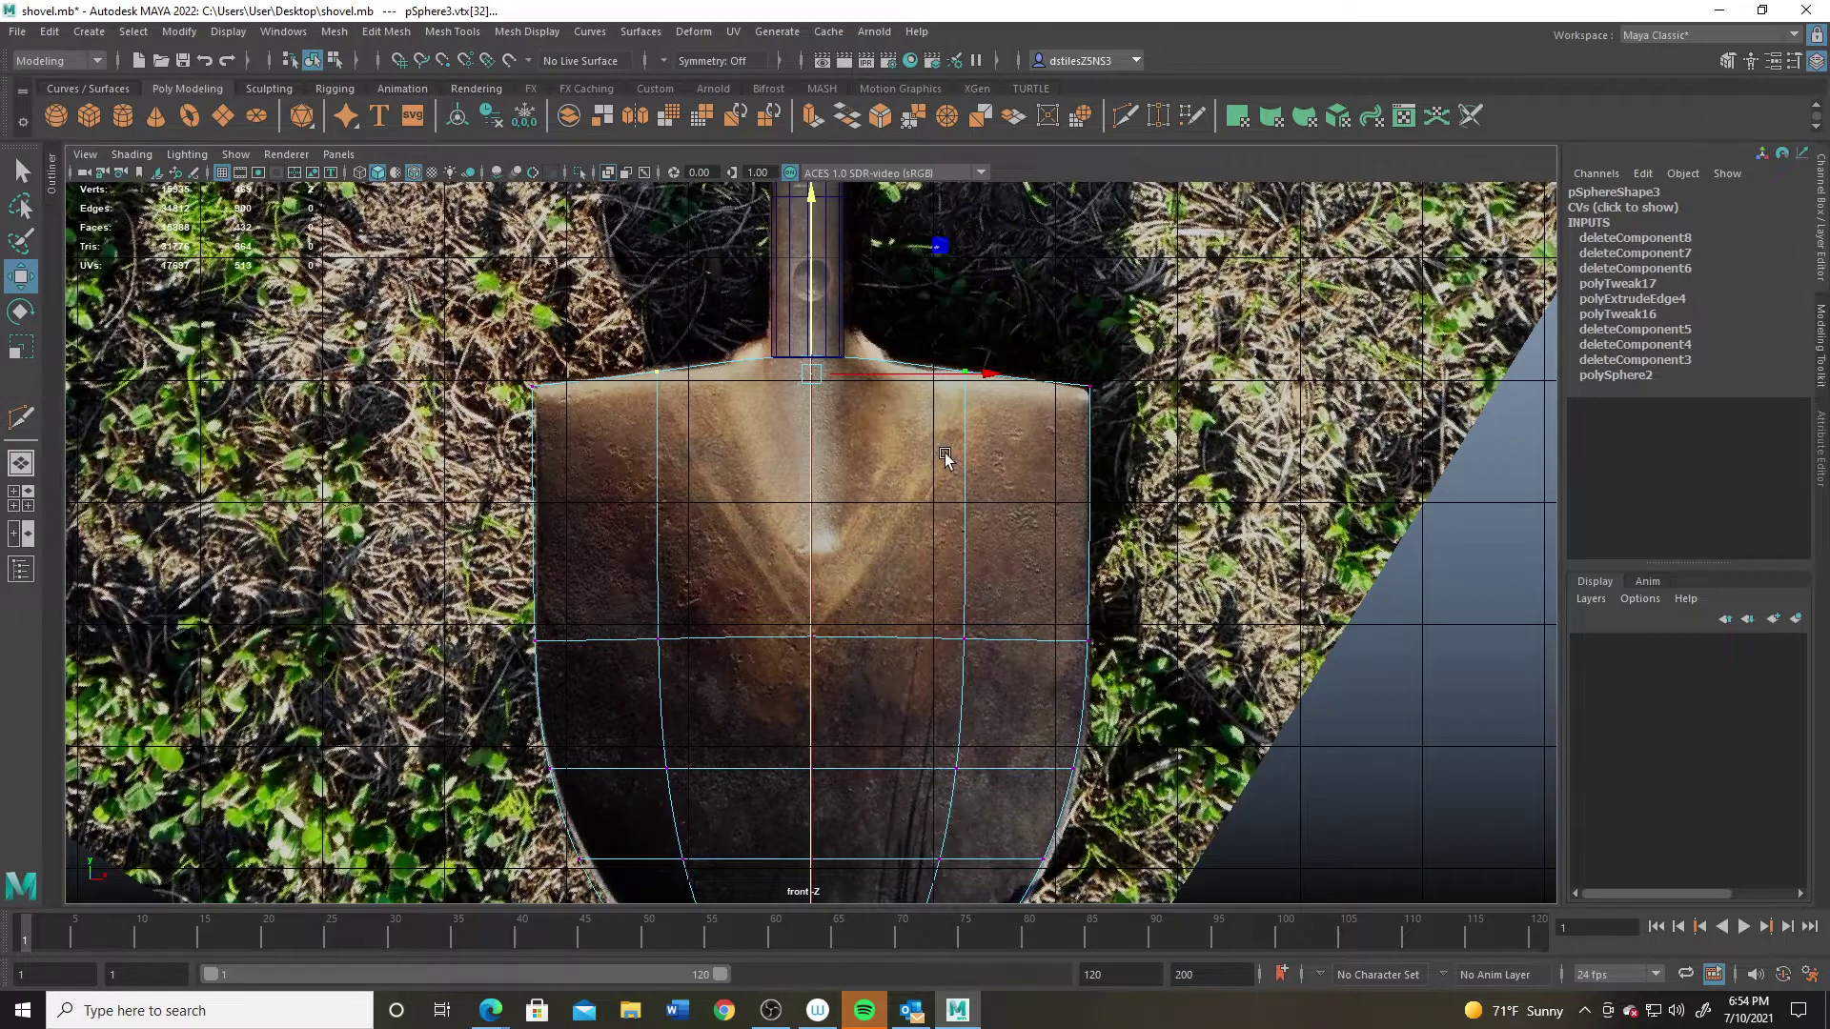
Step: Return the blade to object mode in the perspective view and move it along Z to a Translate Z of 0.827
key("space")
key("space")
left_click_drag(878, 519, 920, 490, "alt")
right_click_drag(817, 470, 946, 478)
left_click_drag(894, 577, 772, 539)
key("ctrl+z")
left_click_drag(672, 441, 823, 260, "alt")
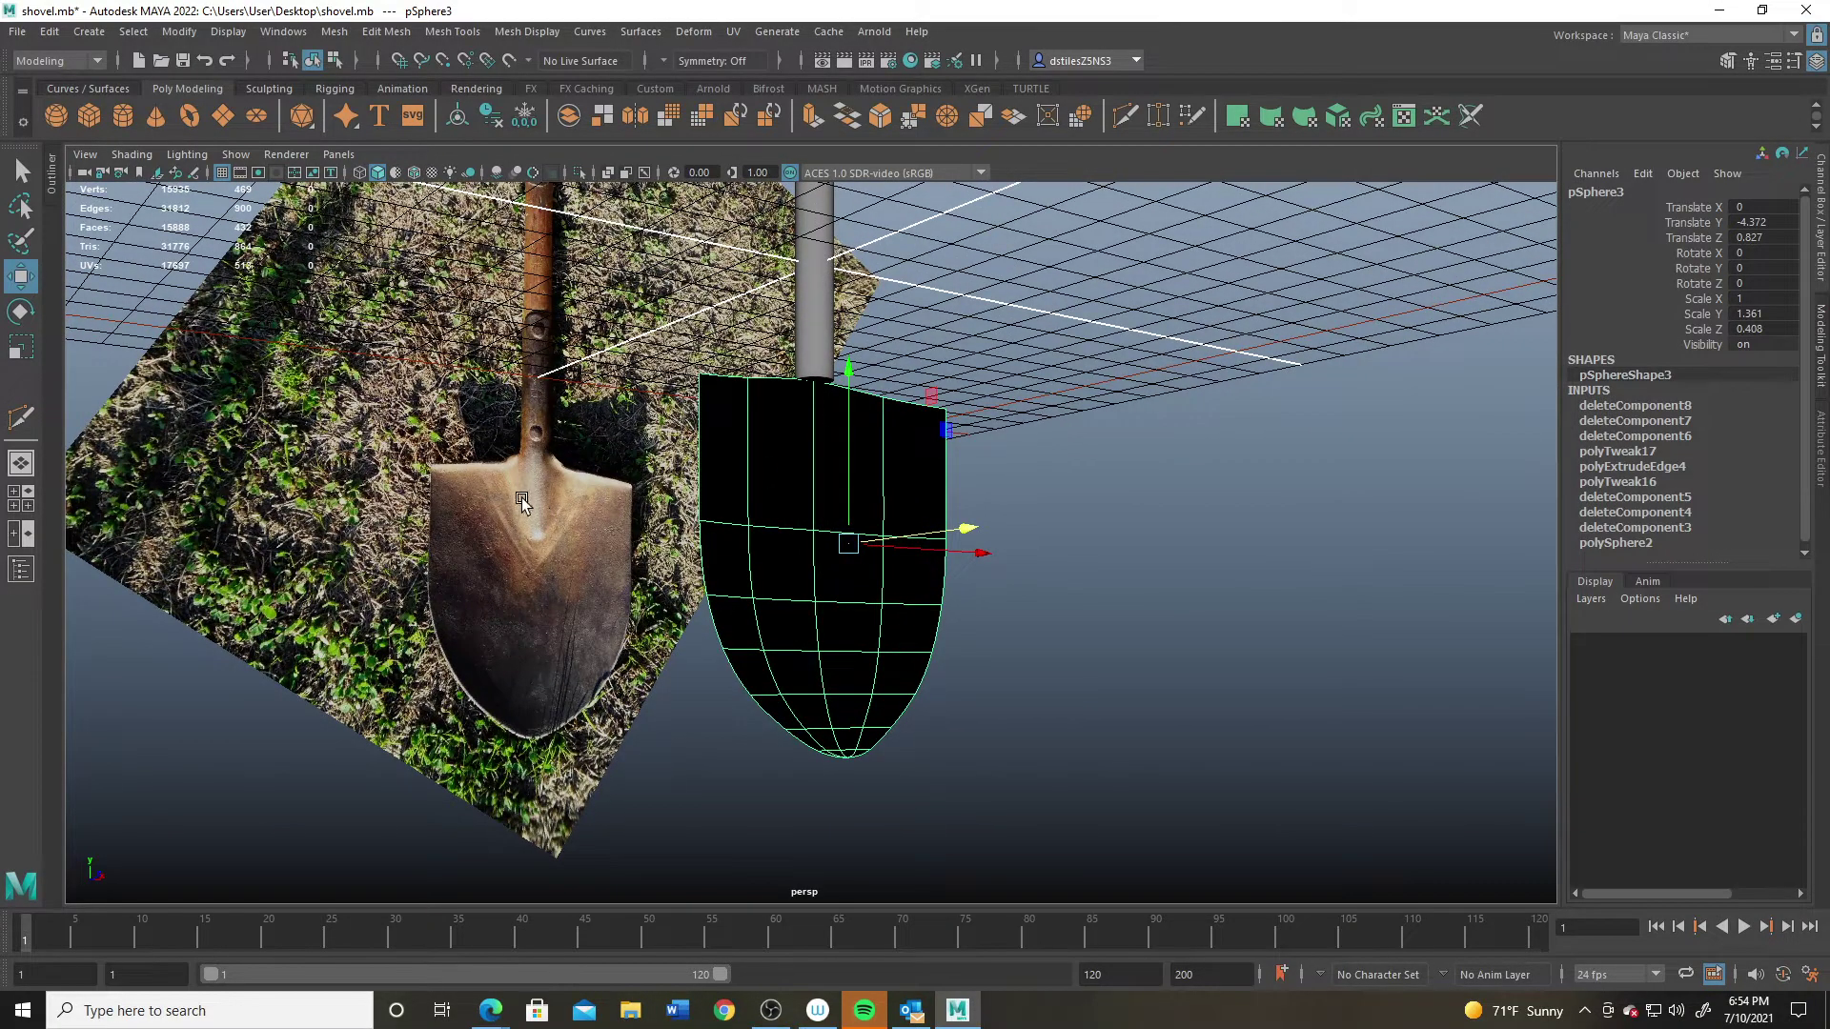
Step: Create a polygon cone and rotate it about X to 174.743 degrees so its point faces down
left_click(156, 114)
left_click_drag(1033, 556, 877, 436, "alt")
key("e")
left_click_drag(901, 209, 936, 412)
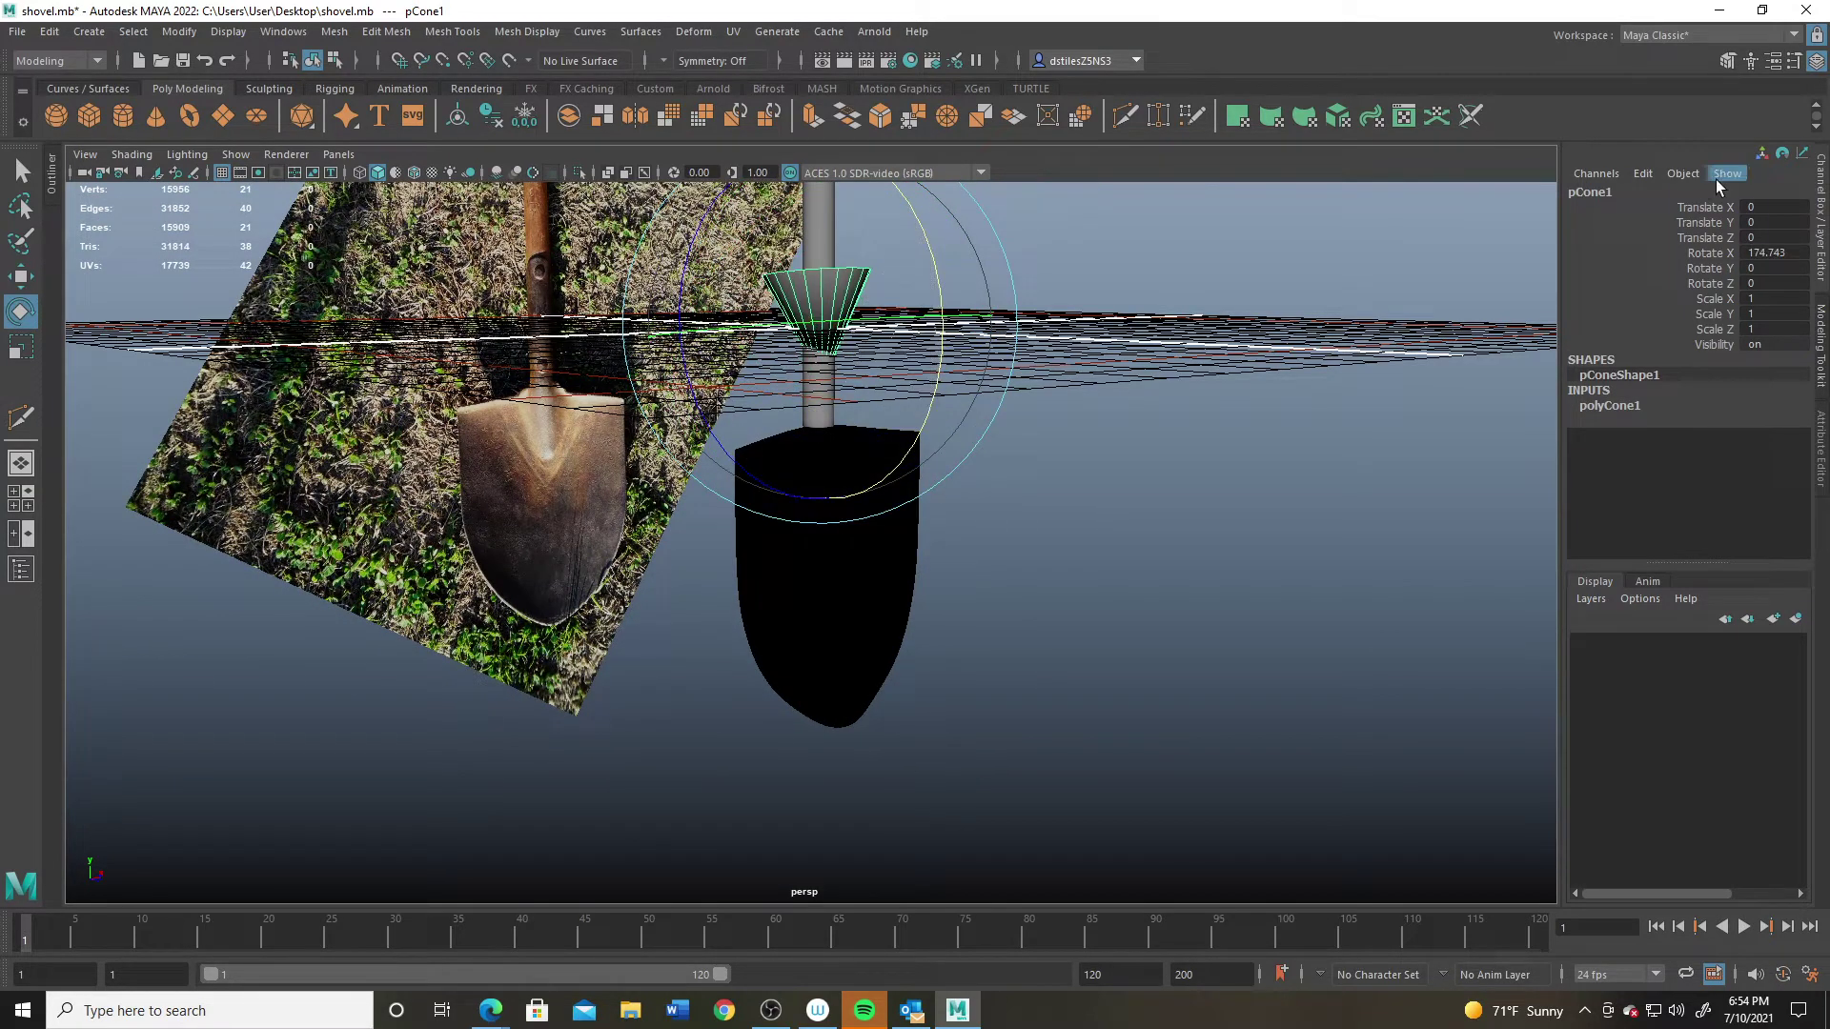
Step: Set the cone's Rotate X to exactly 180
type("18")
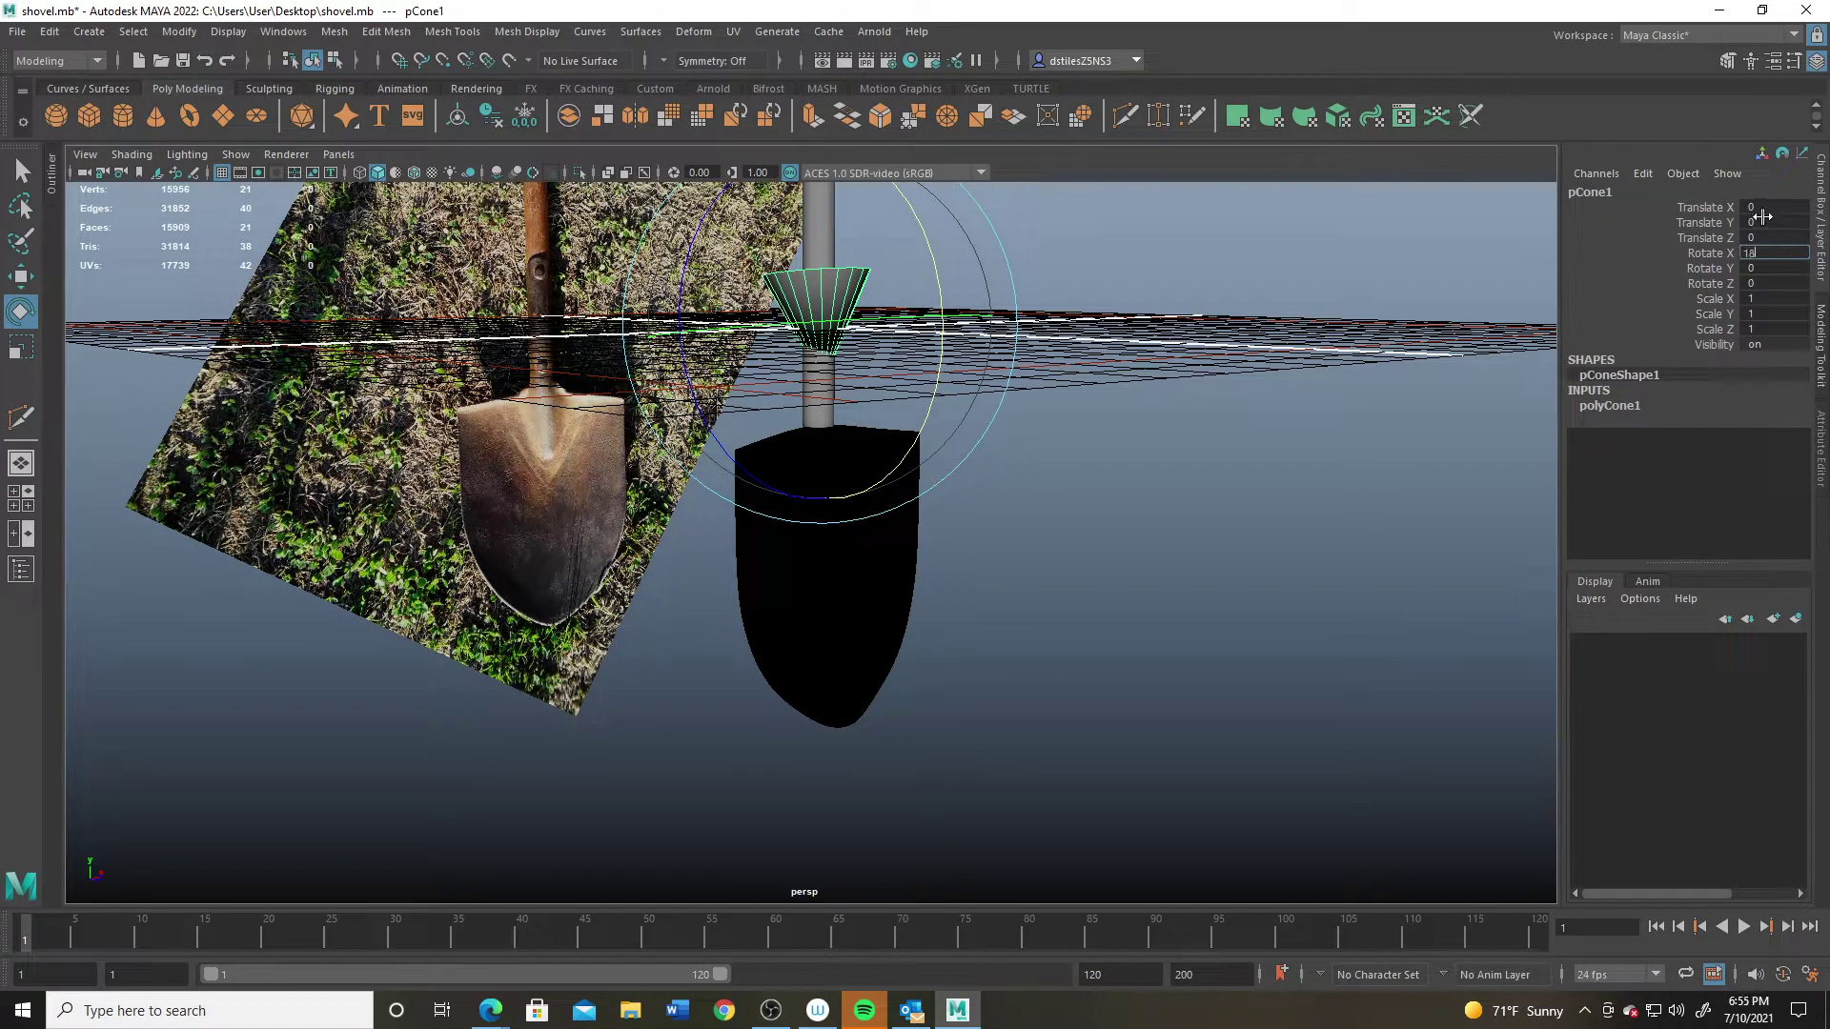
type("0")
key("Return")
left_click_drag(767, 374, 791, 448, "alt")
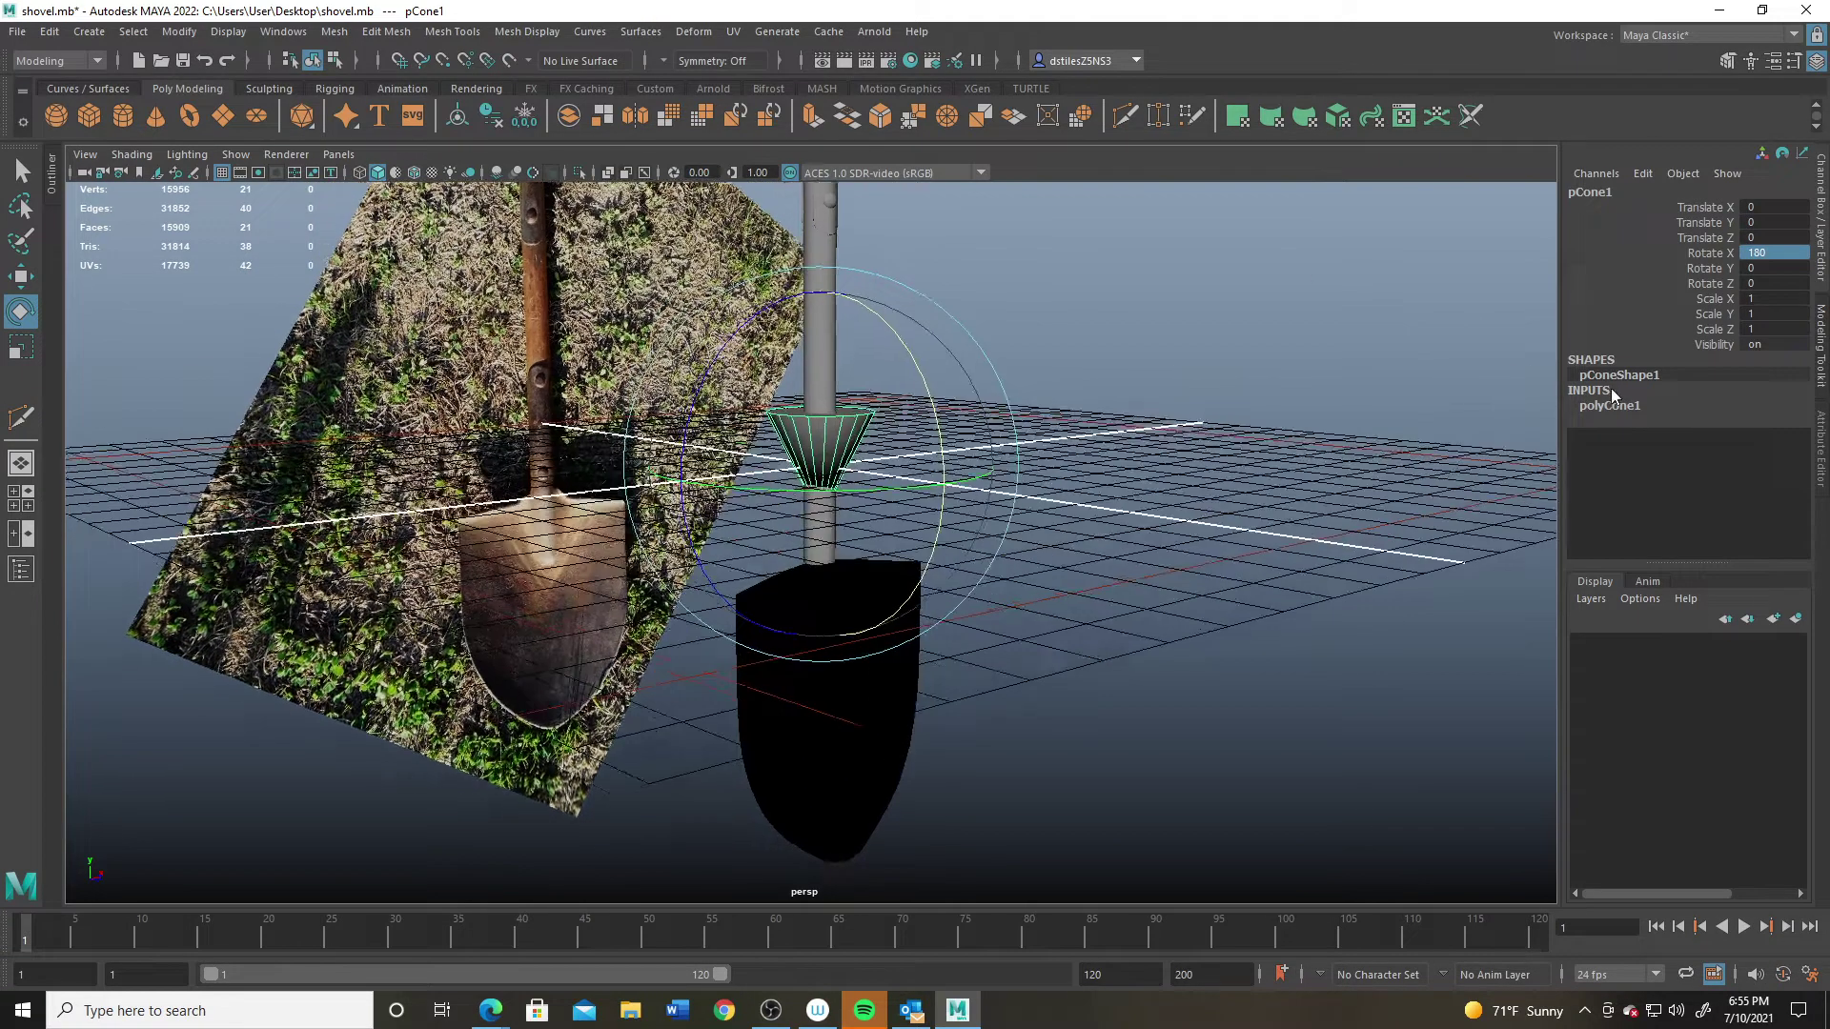
Step: Set the cone's Subdivisions Axis to 8 and its Subdivisions Height to 3
left_click(1610, 405)
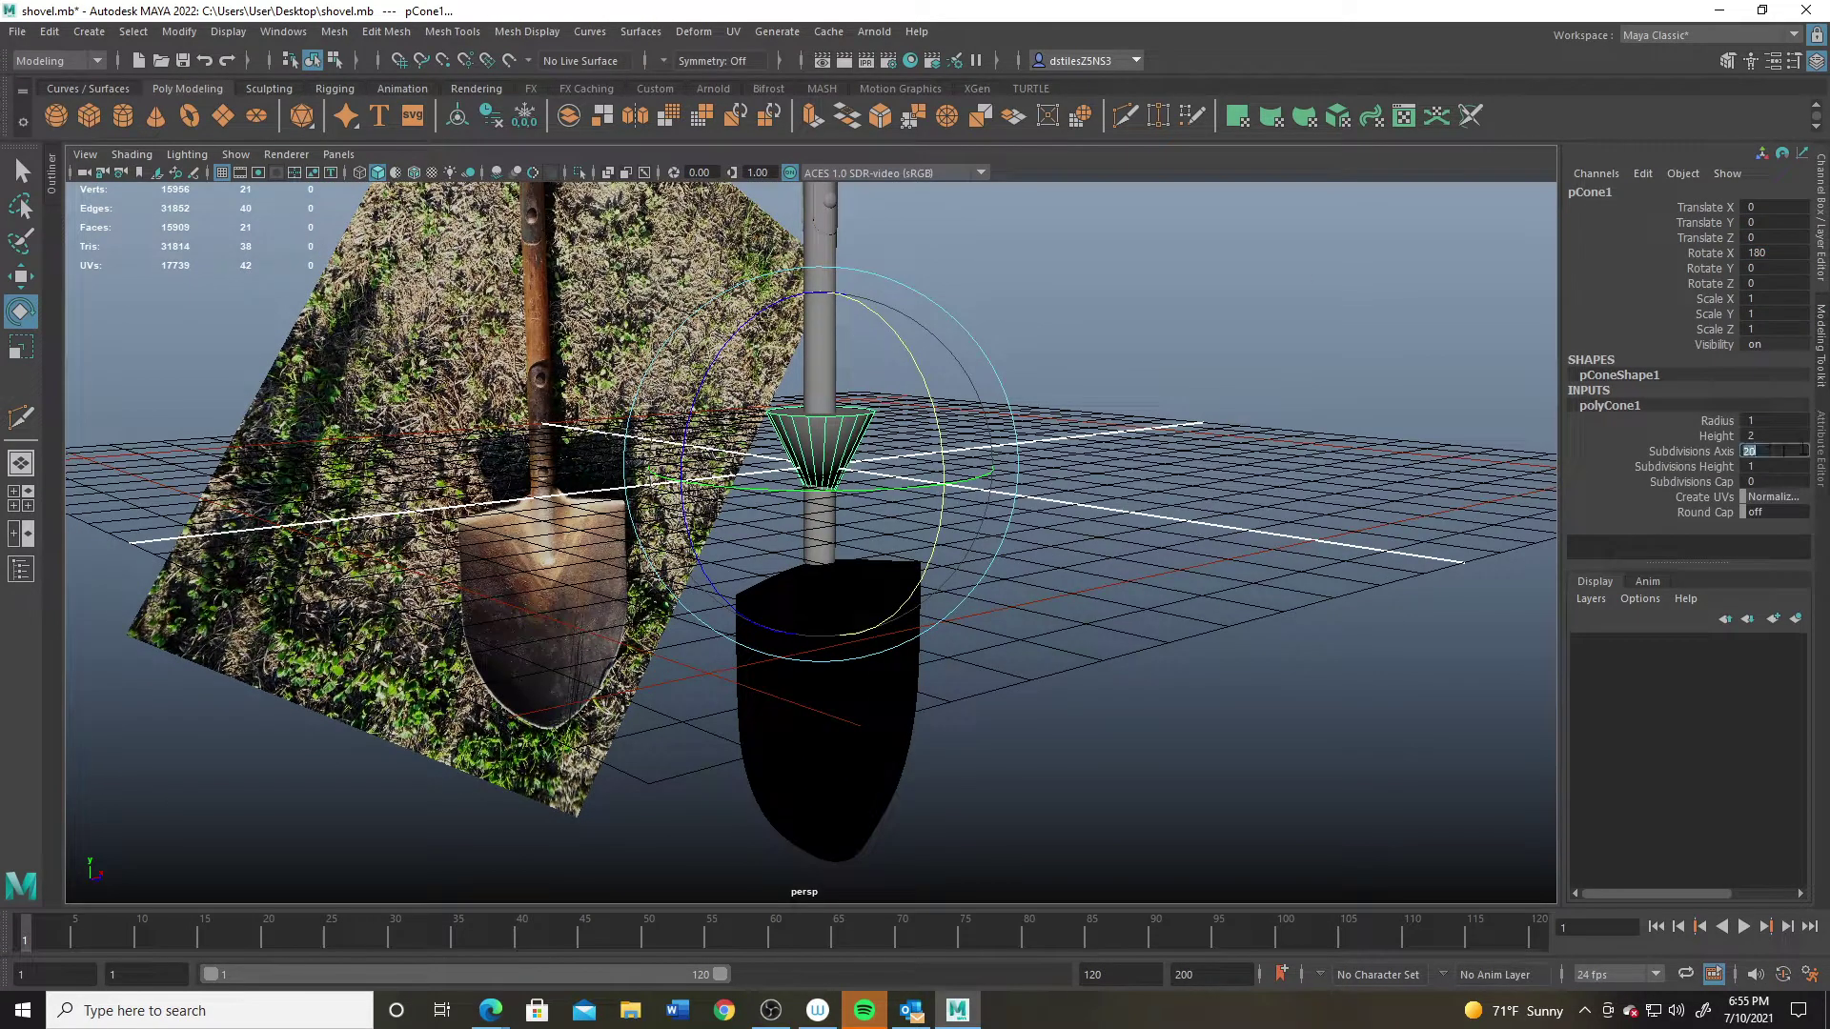
key("Return")
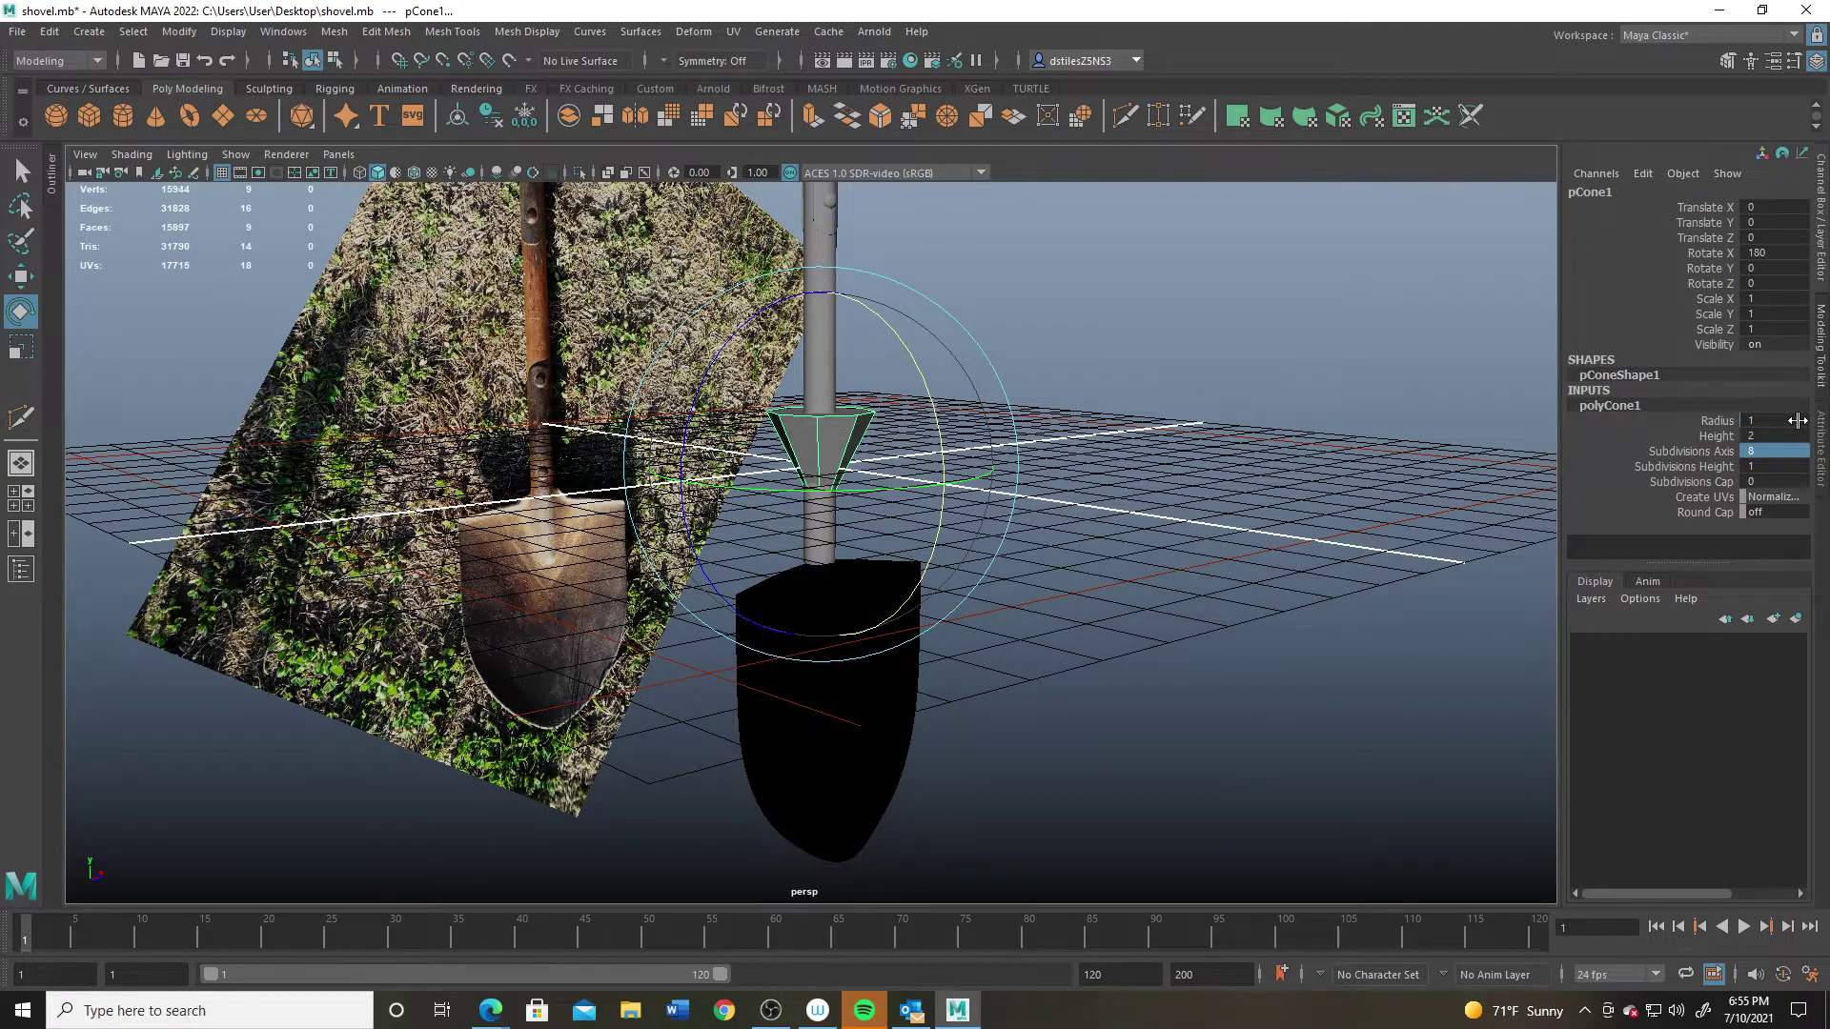
right_click_drag(580, 493, 760, 556, "alt")
left_click_drag(760, 556, 815, 543, "alt")
right_click_drag(815, 544, 1473, 464, "alt")
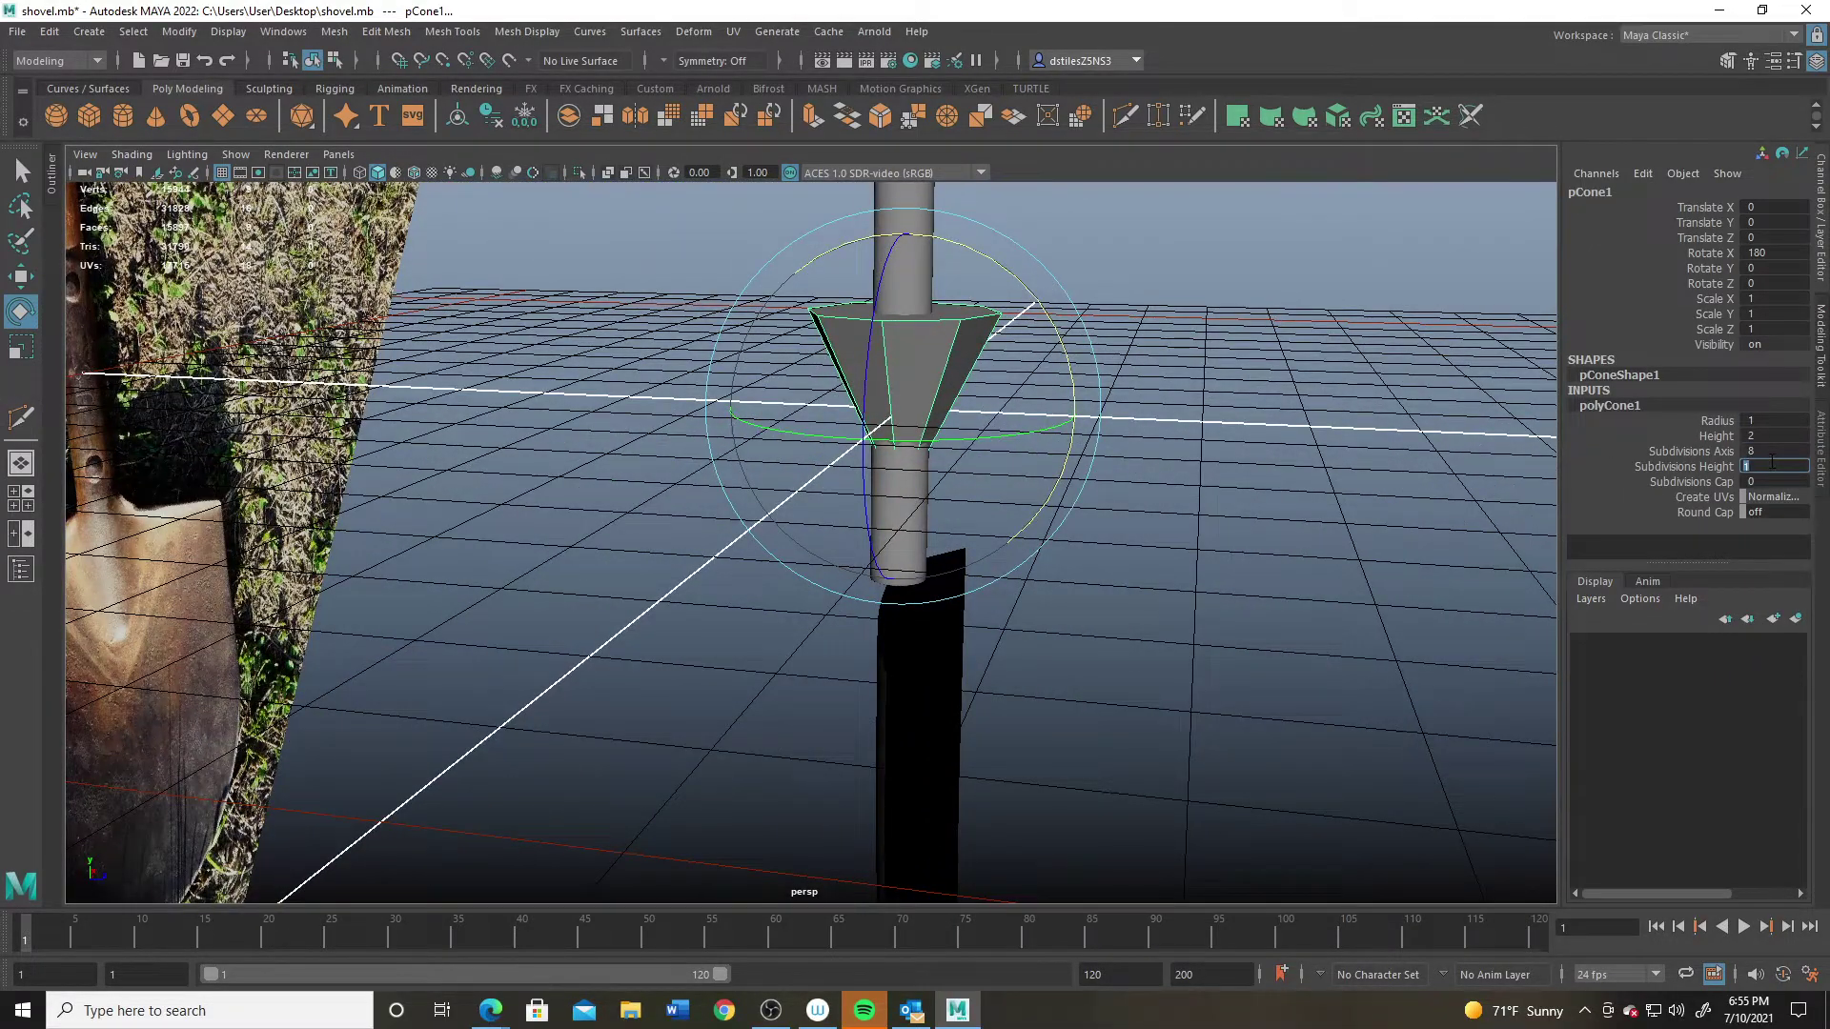
type("3")
key("Return")
Step: Move the cone down along Y to a Translate Y of -2.372 so it overlaps the blade's top edge
left_click_drag(1039, 551, 846, 572, "alt")
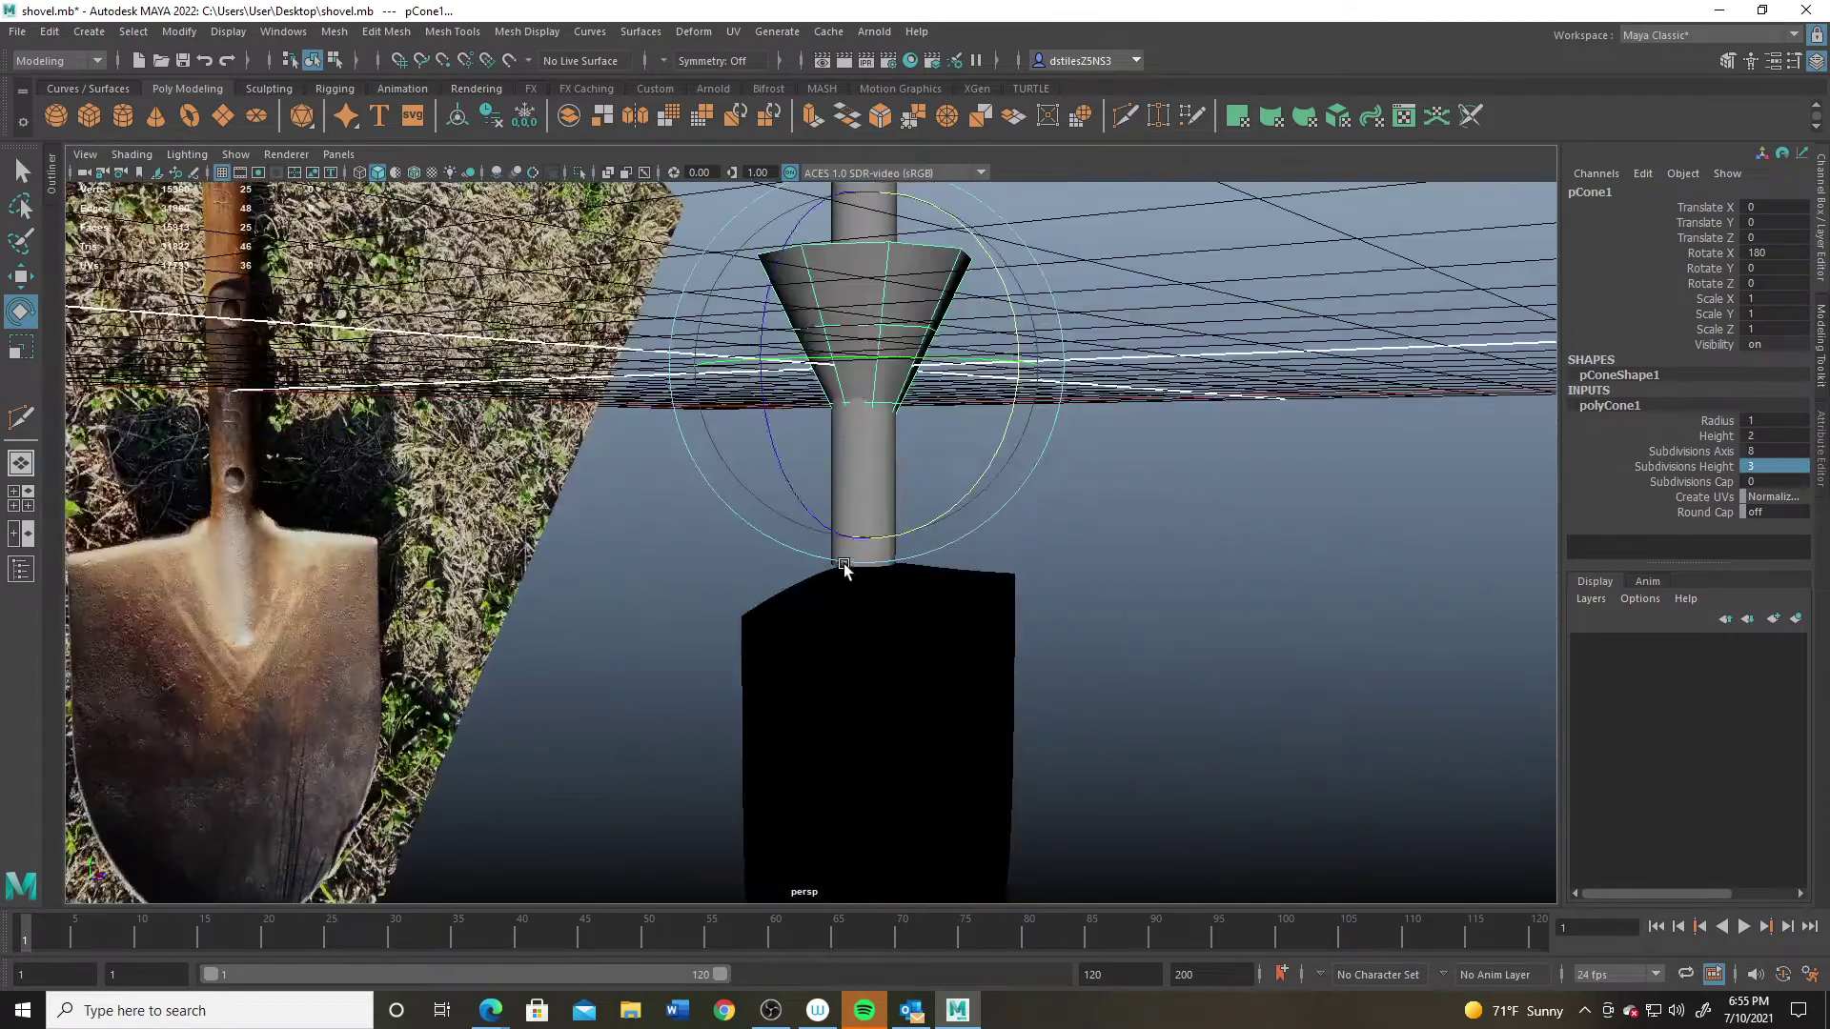
key("q")
key("w")
left_click_drag(887, 278, 677, 686)
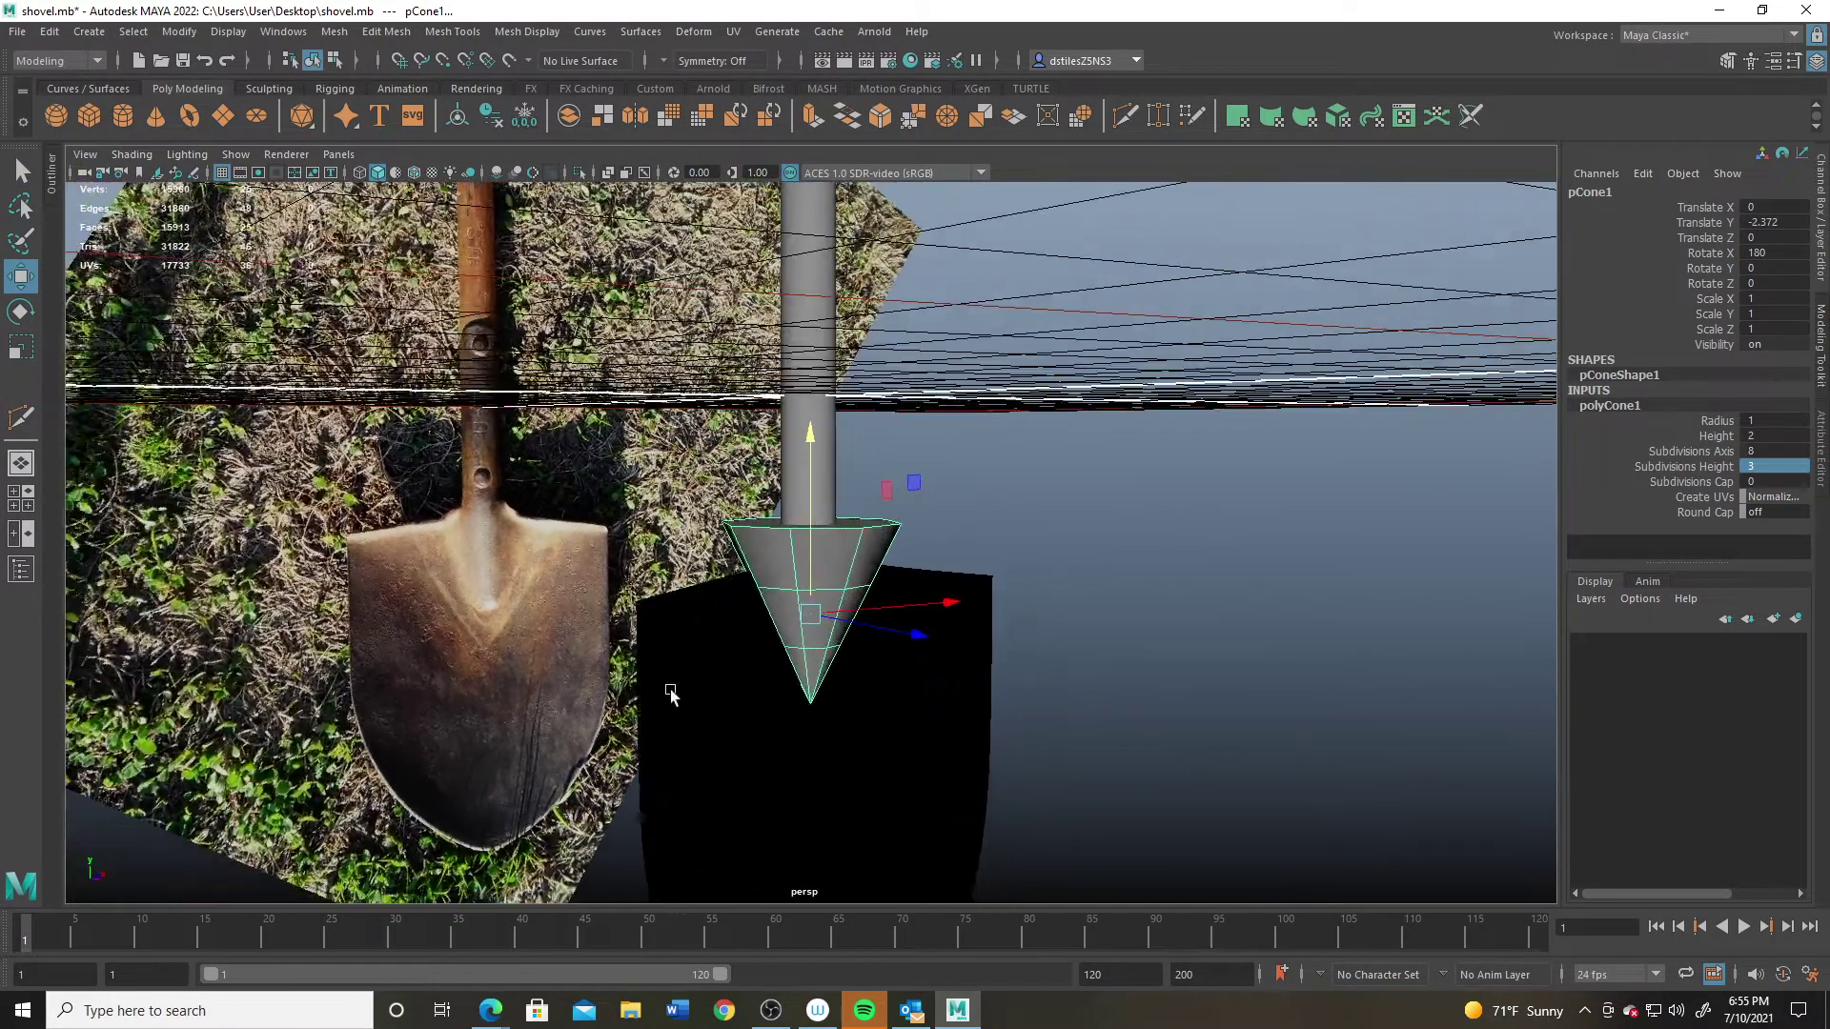
Step: In the front view, reduce the cone's radius to 0.7 to fit the ridge in the reference photo
key("space")
key("space")
middle_click_drag(694, 554, 768, 662, "alt")
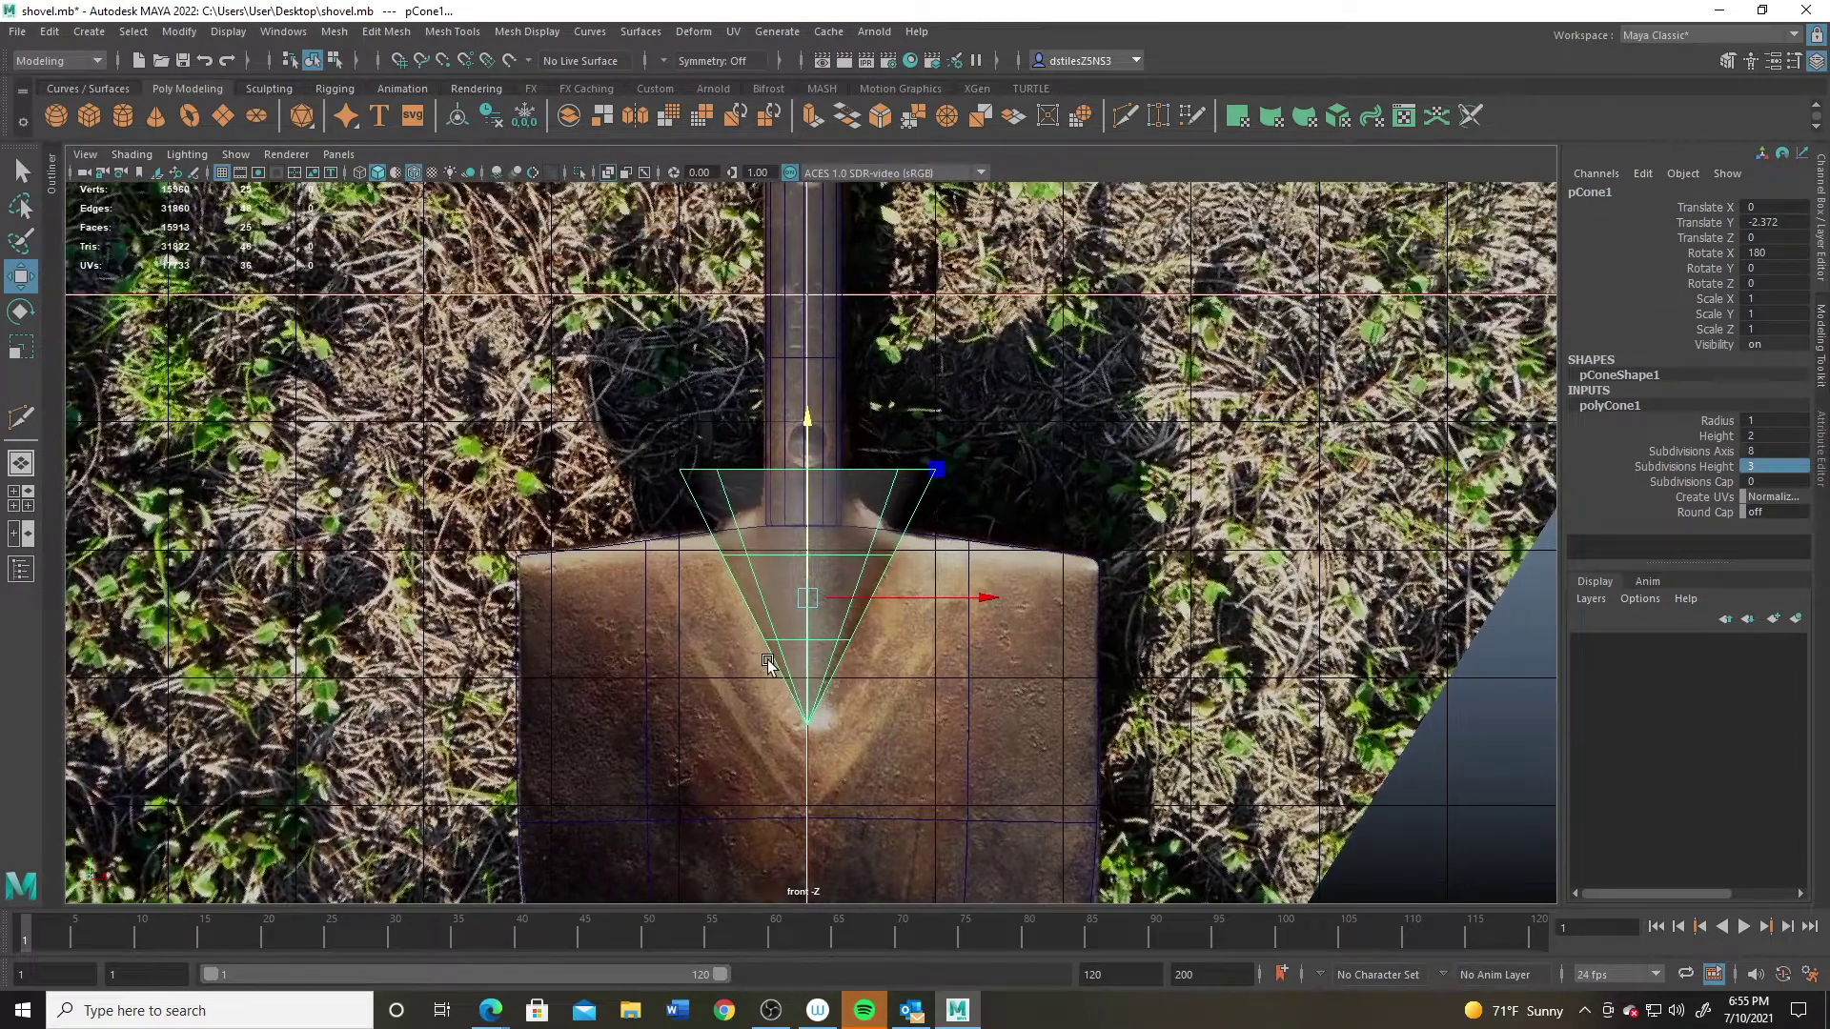
left_click(1717, 420)
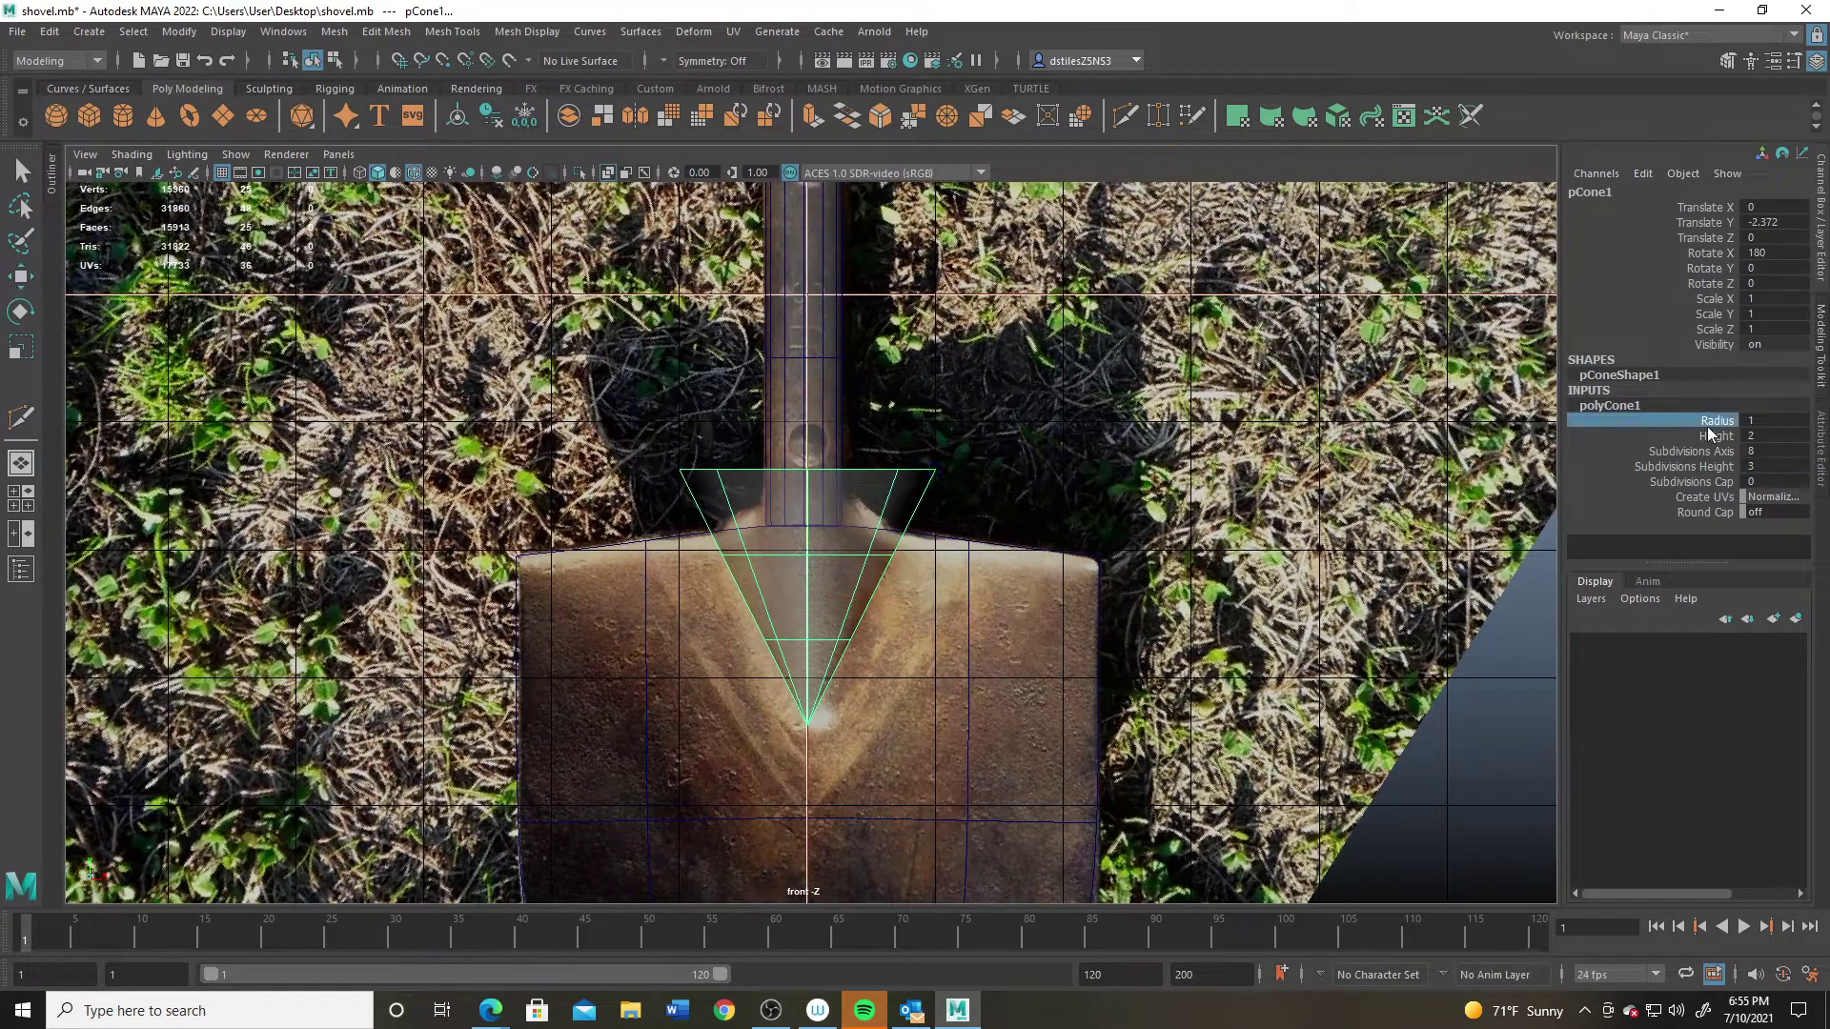
middle_click_drag(1311, 579, 1301, 579)
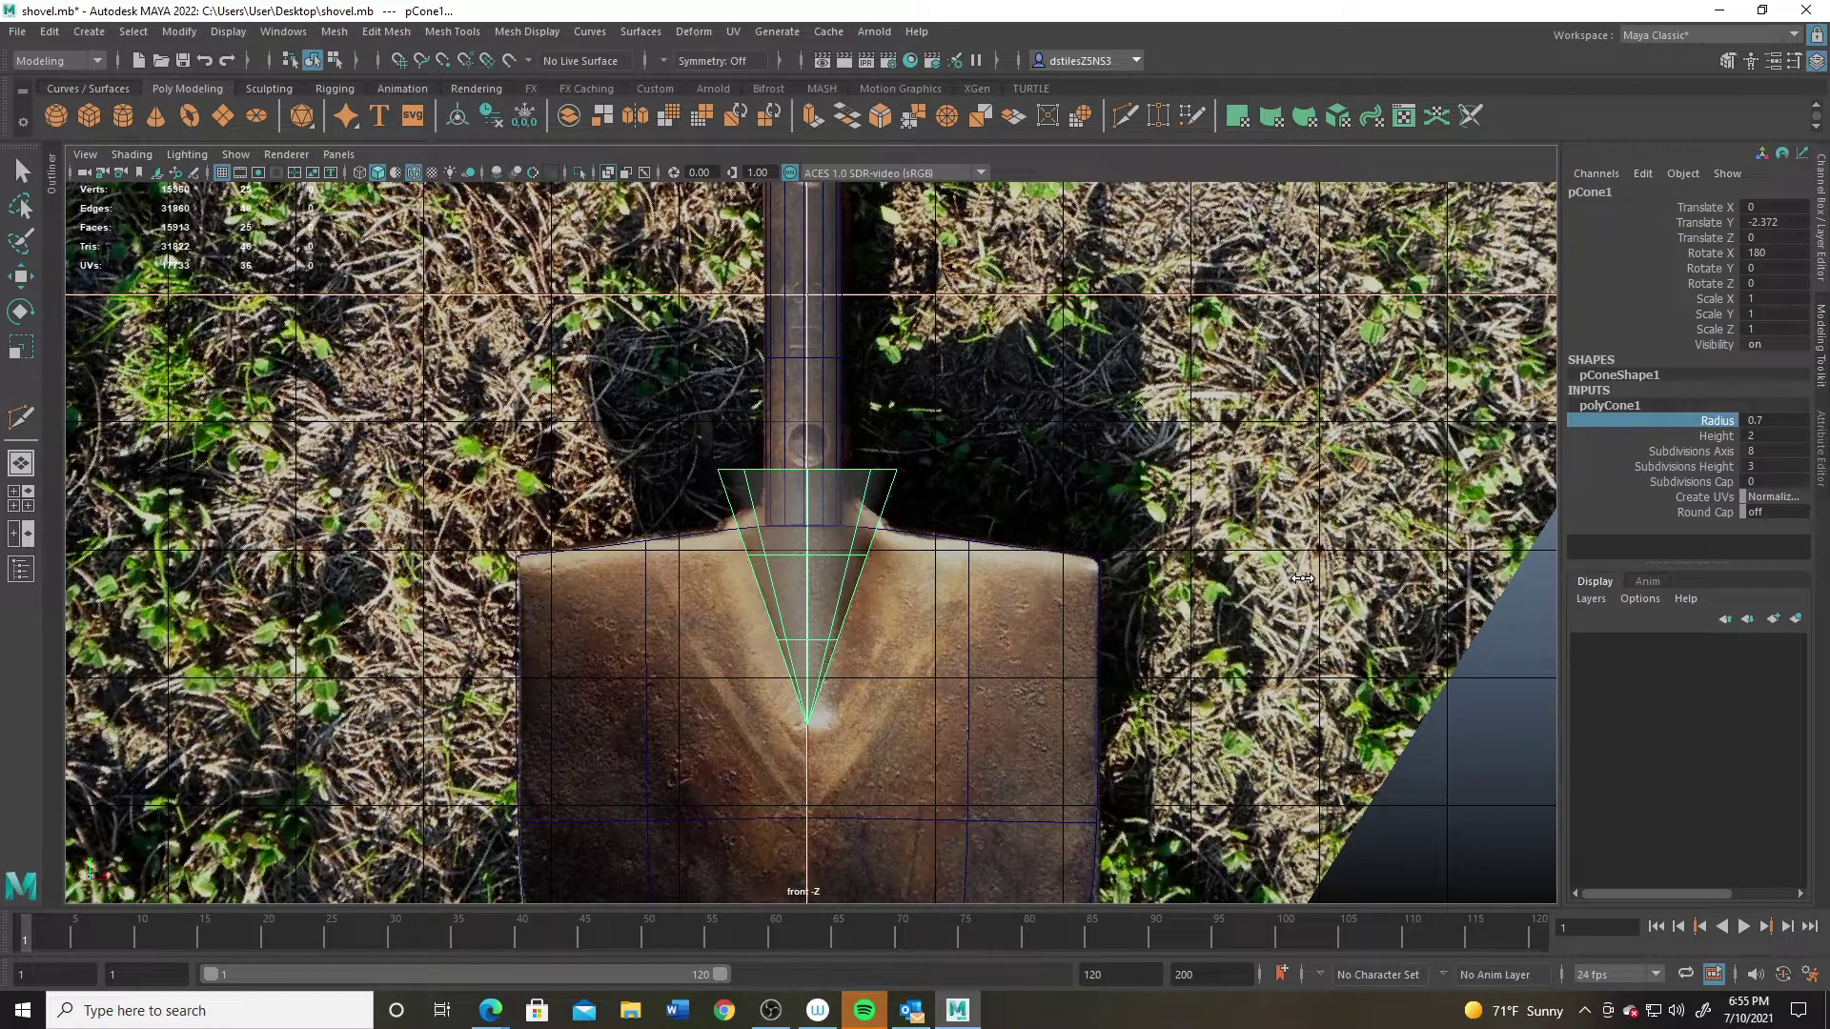
Step: In vertex mode, scale the cone's top ring inward until it is about as wide as the ring below
right_click_drag(846, 505, 665, 437)
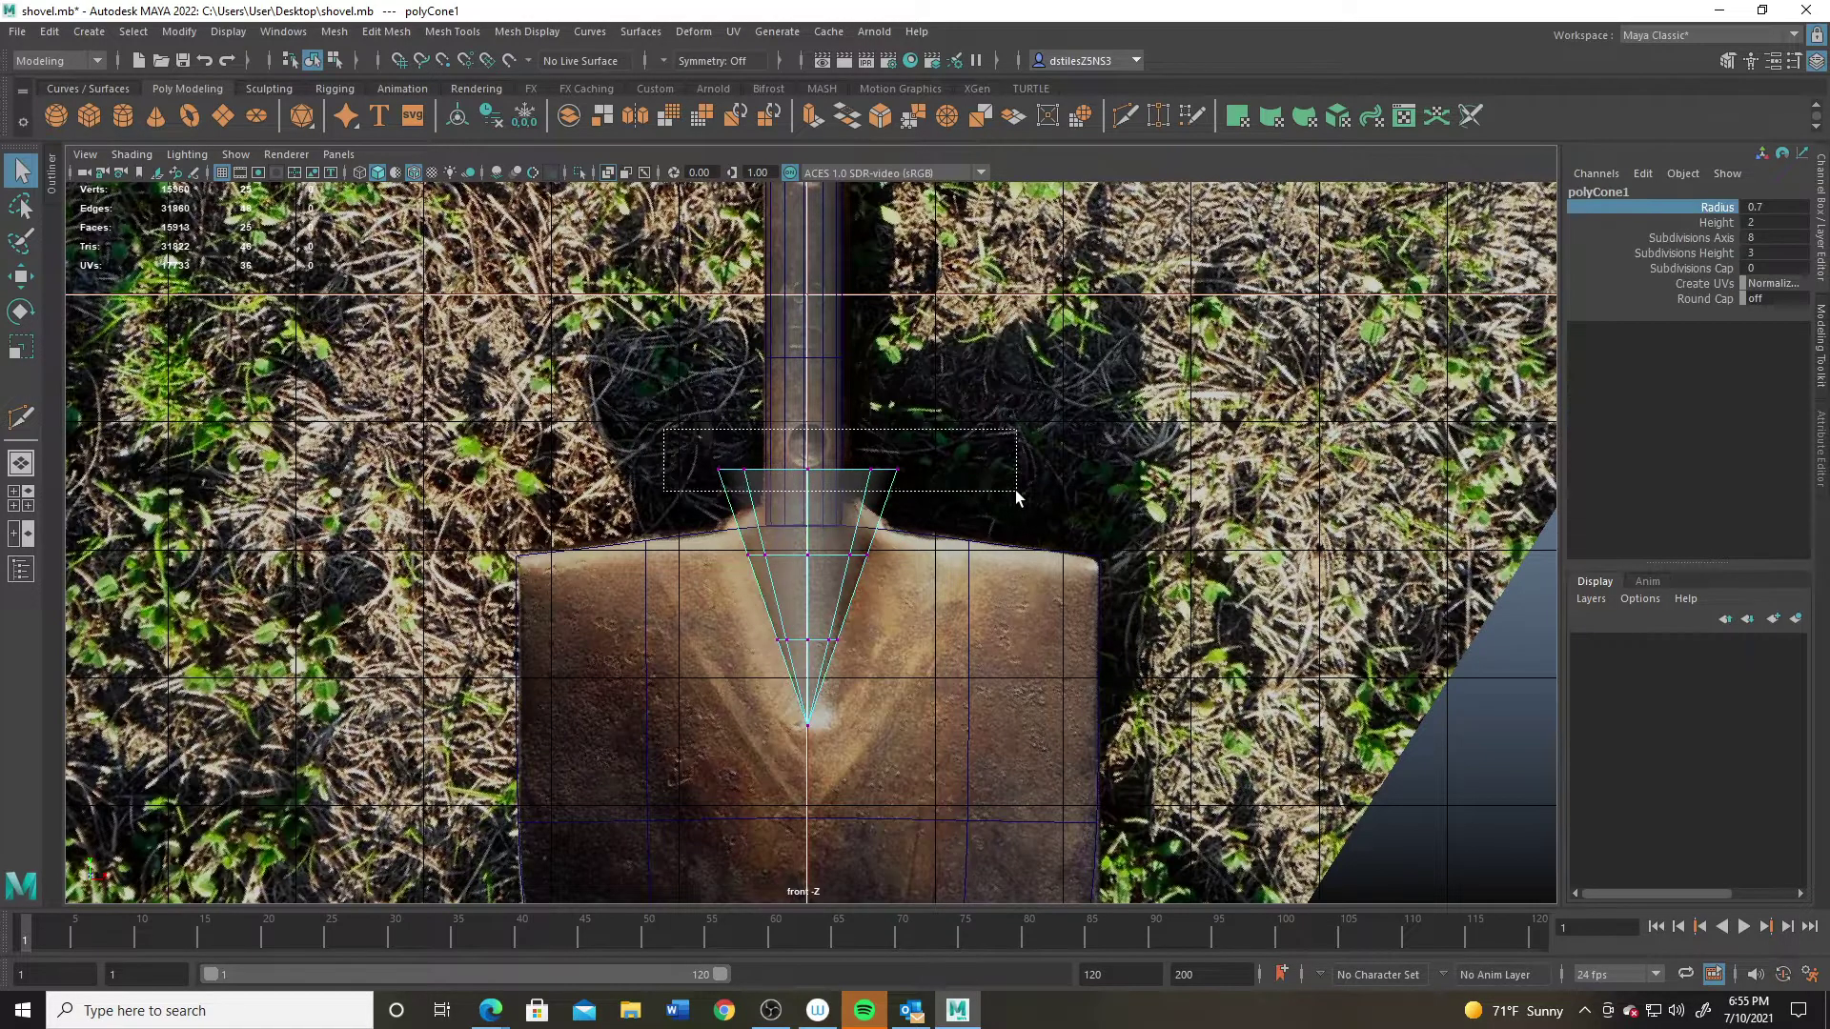
left_click_drag(1015, 490, 1016, 491)
key("r")
left_click_drag(810, 471, 784, 473)
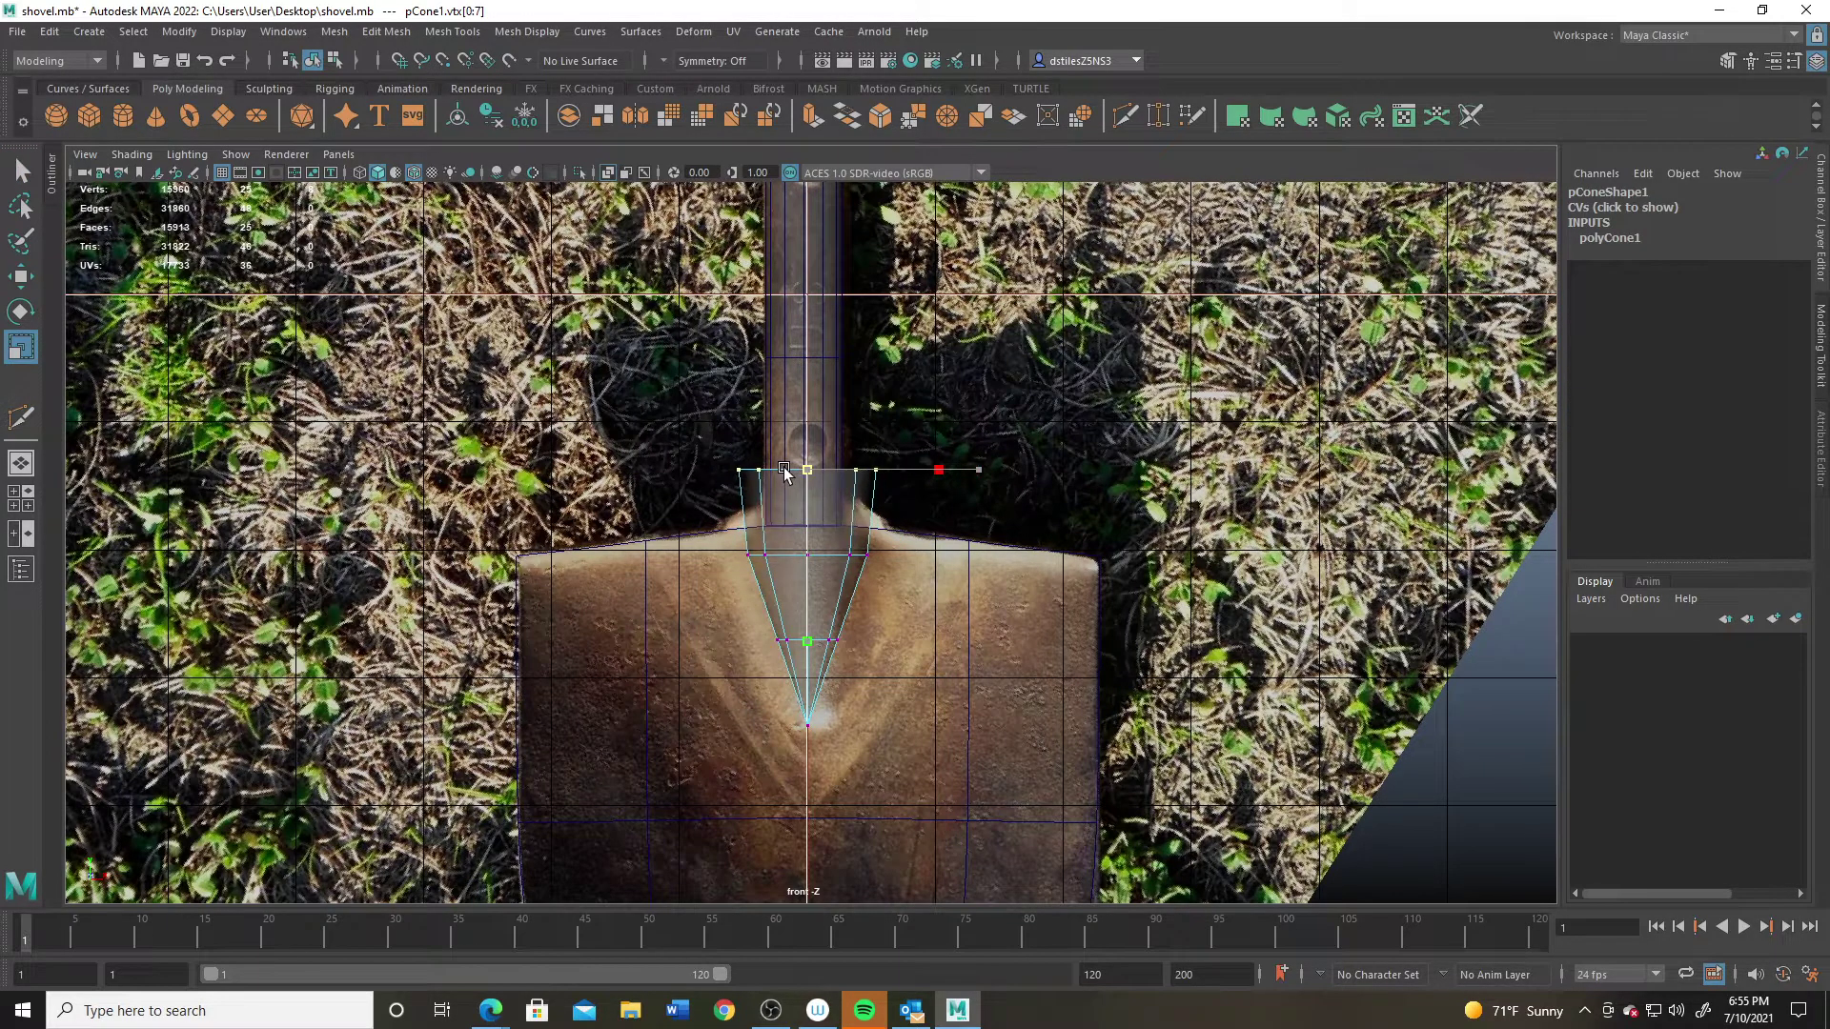
Step: Lower the ring of vertices nearest the cone's tip until it sits just above the point
scroll(808, 673, "up", 5)
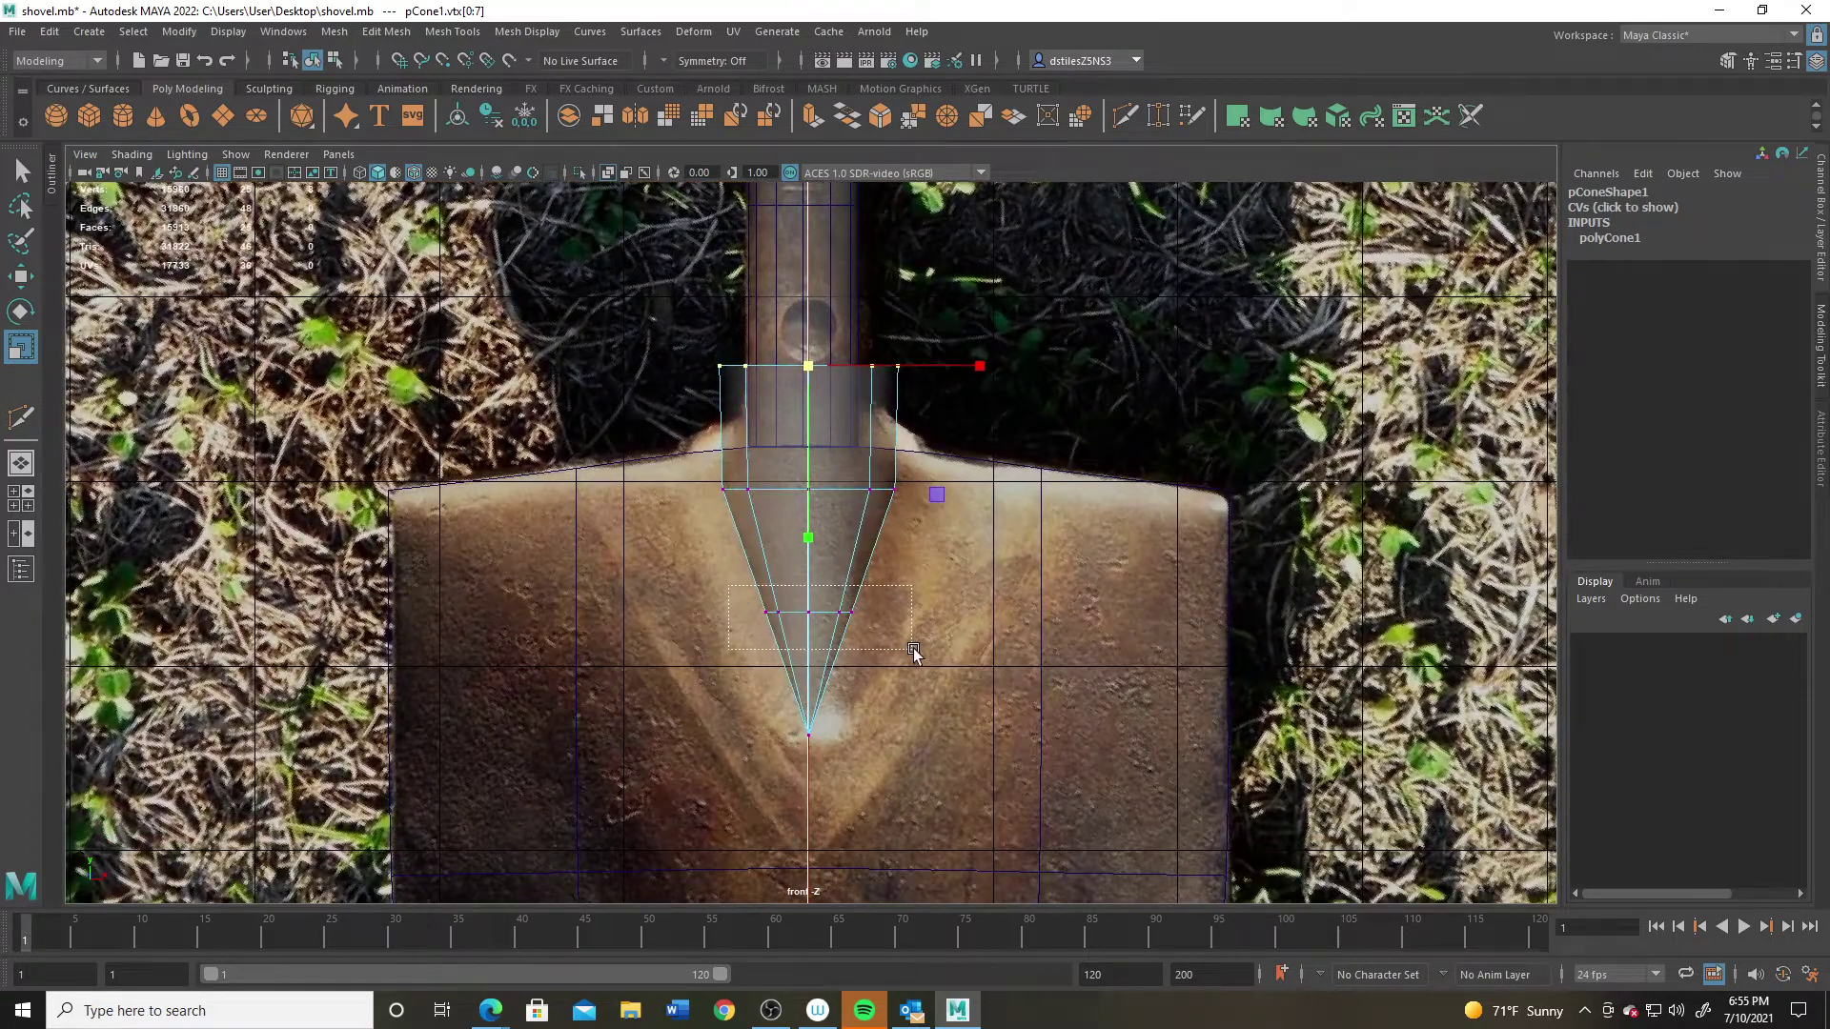
left_click_drag(913, 650, 913, 650)
key("w")
left_click_drag(811, 582, 816, 602)
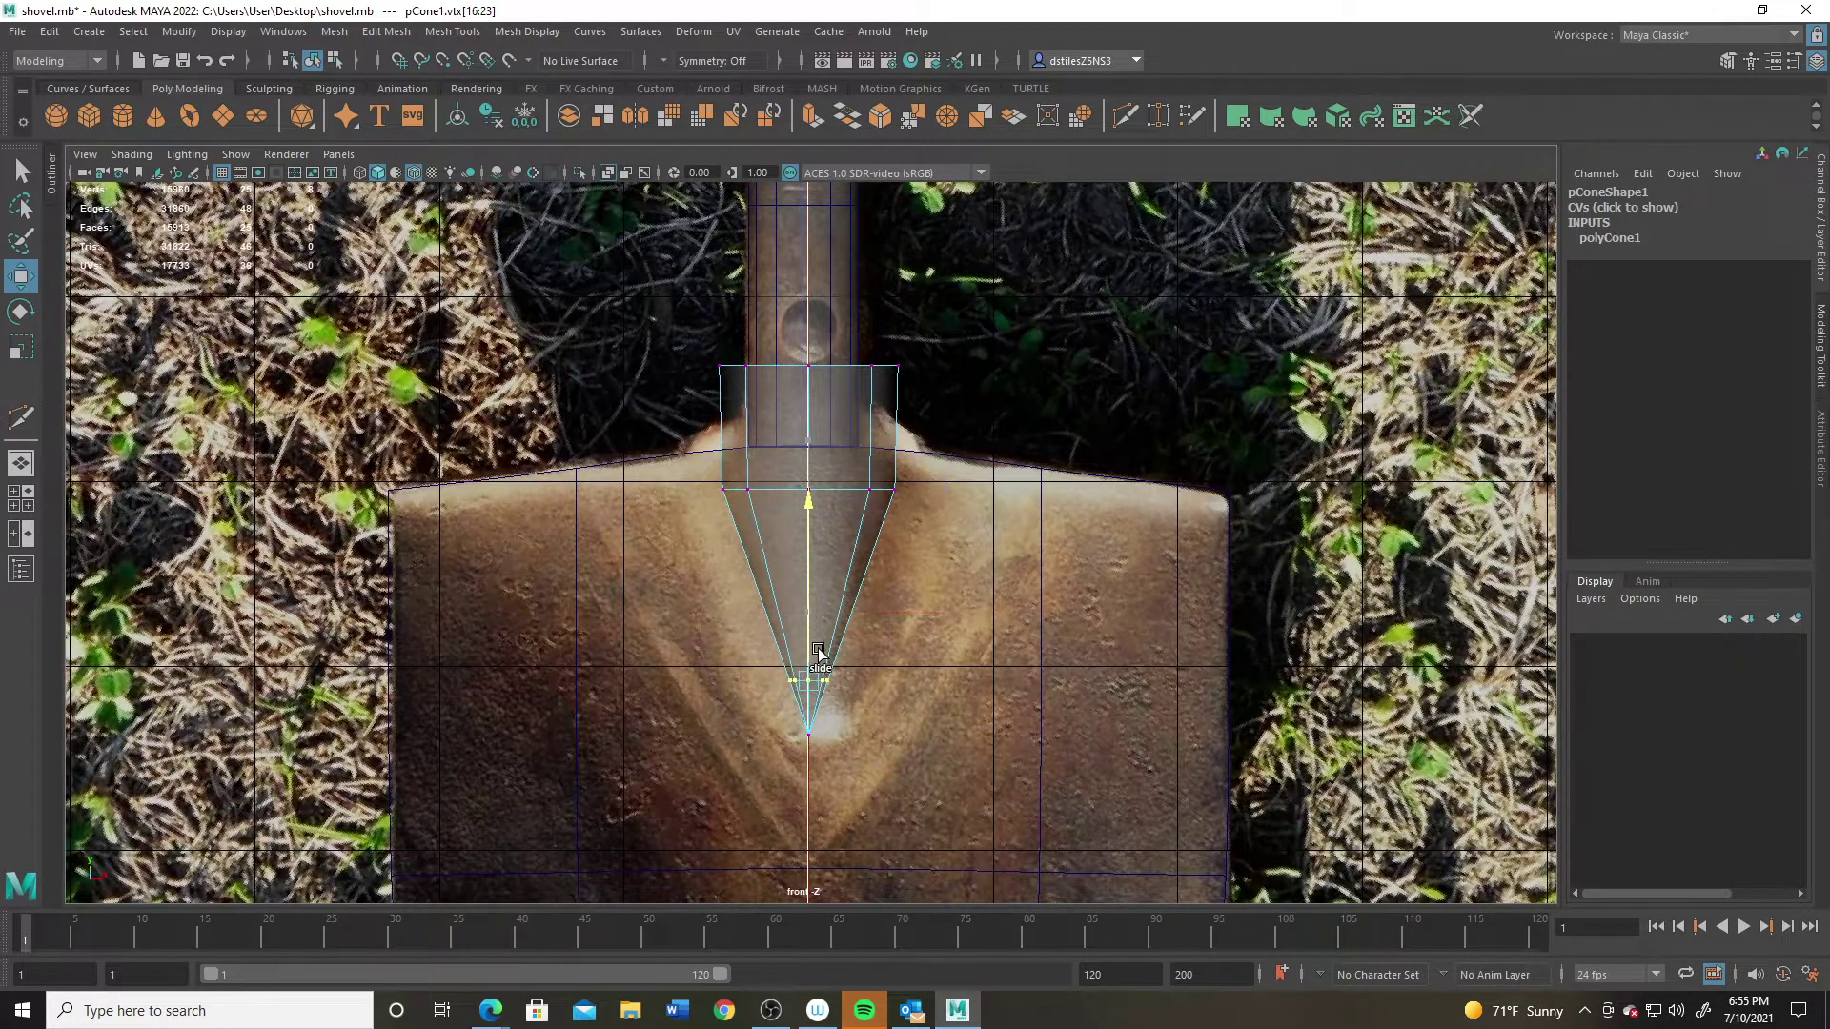
left_click_drag(810, 478, 813, 537)
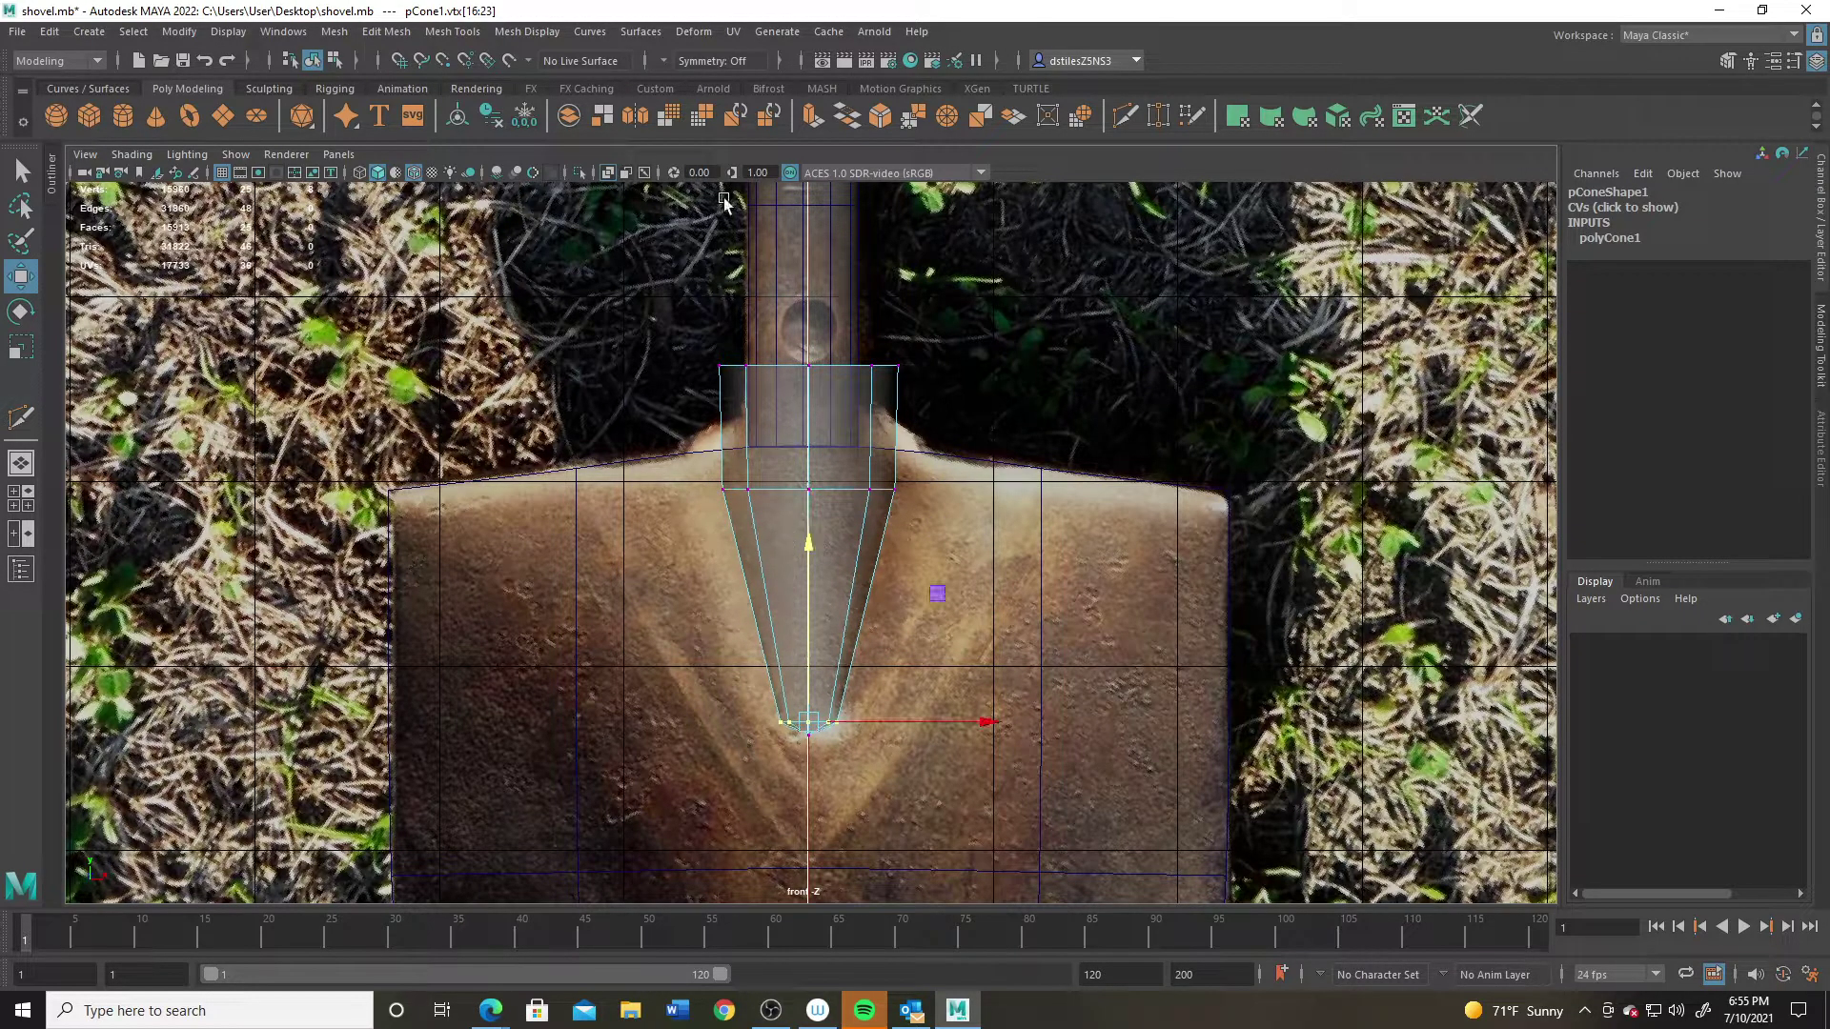
Step: Insert an edge loop with Multi-Cut across the cone's tapered section, below its middle ring
left_click(1134, 117)
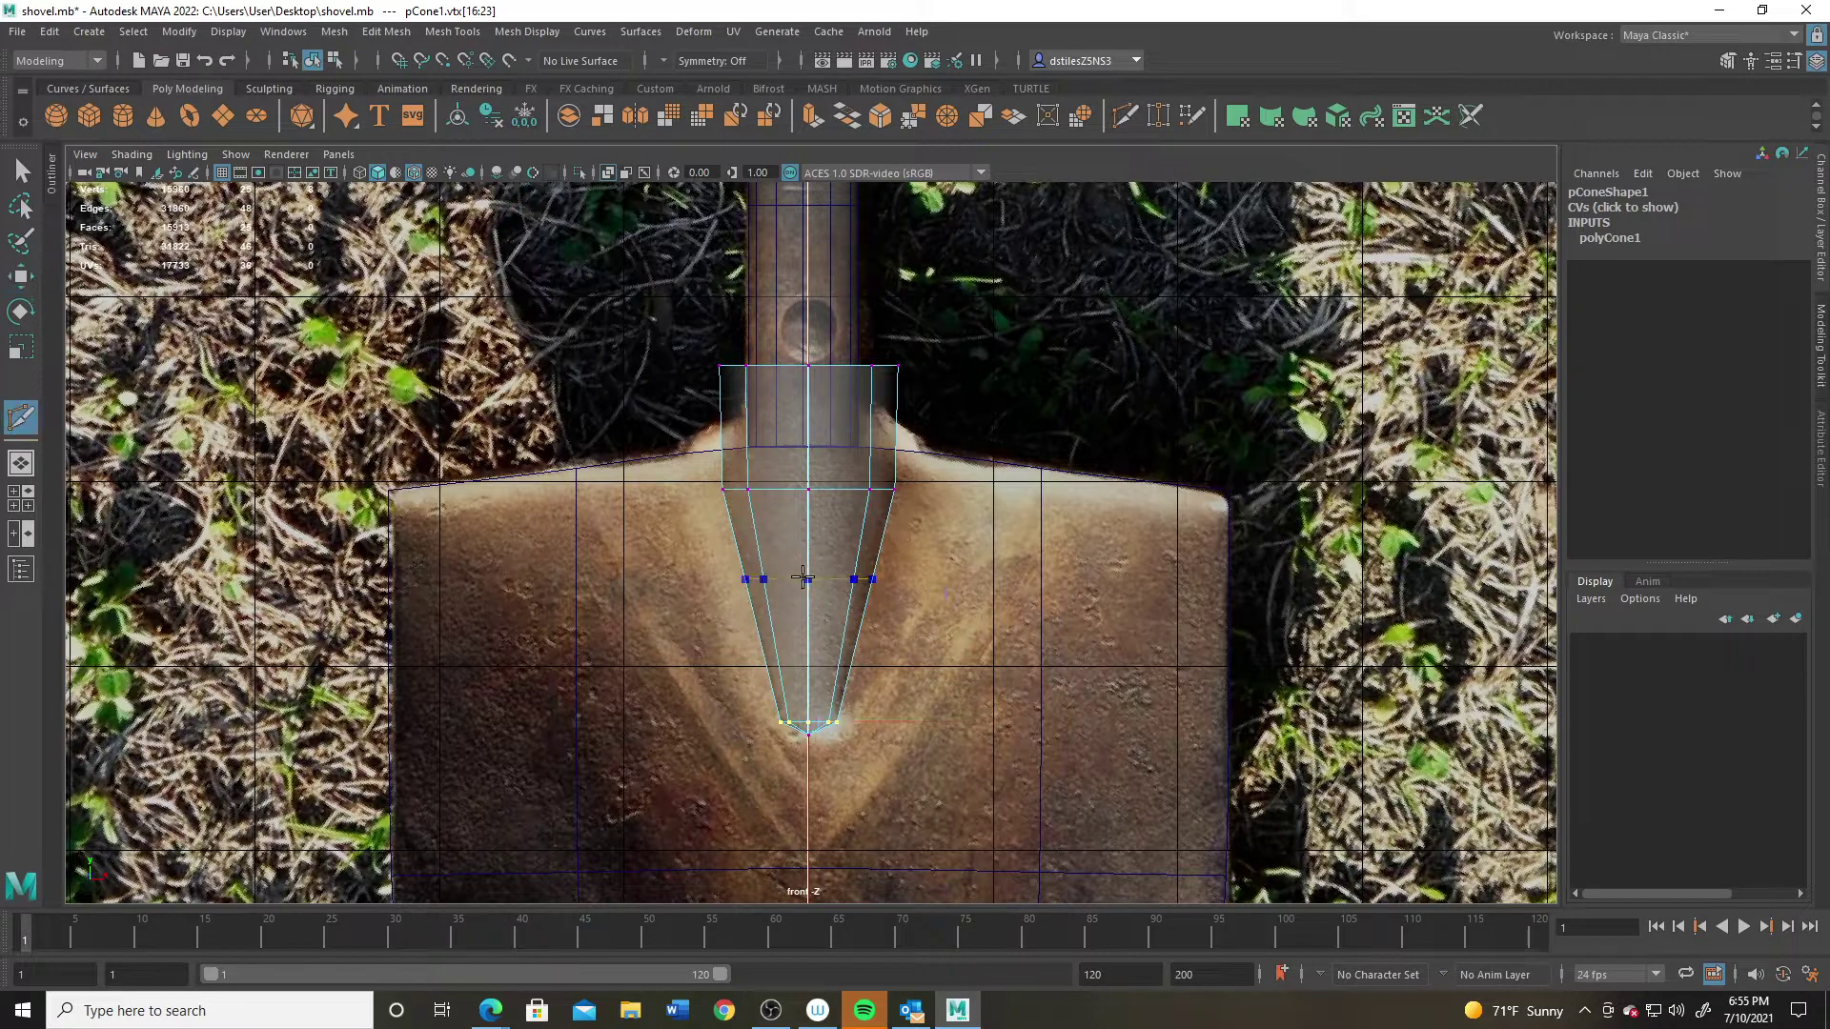
left_click(871, 578, "ctrl")
key("q")
Step: Scale the ring at the blade's shoulder inward, then narrow it together with the top ring to fit closely around the handle
middle_click_drag(786, 386, 801, 457, "alt")
left_click_drag(700, 487, 801, 514)
key("r")
left_click_drag(798, 637, 936, 662)
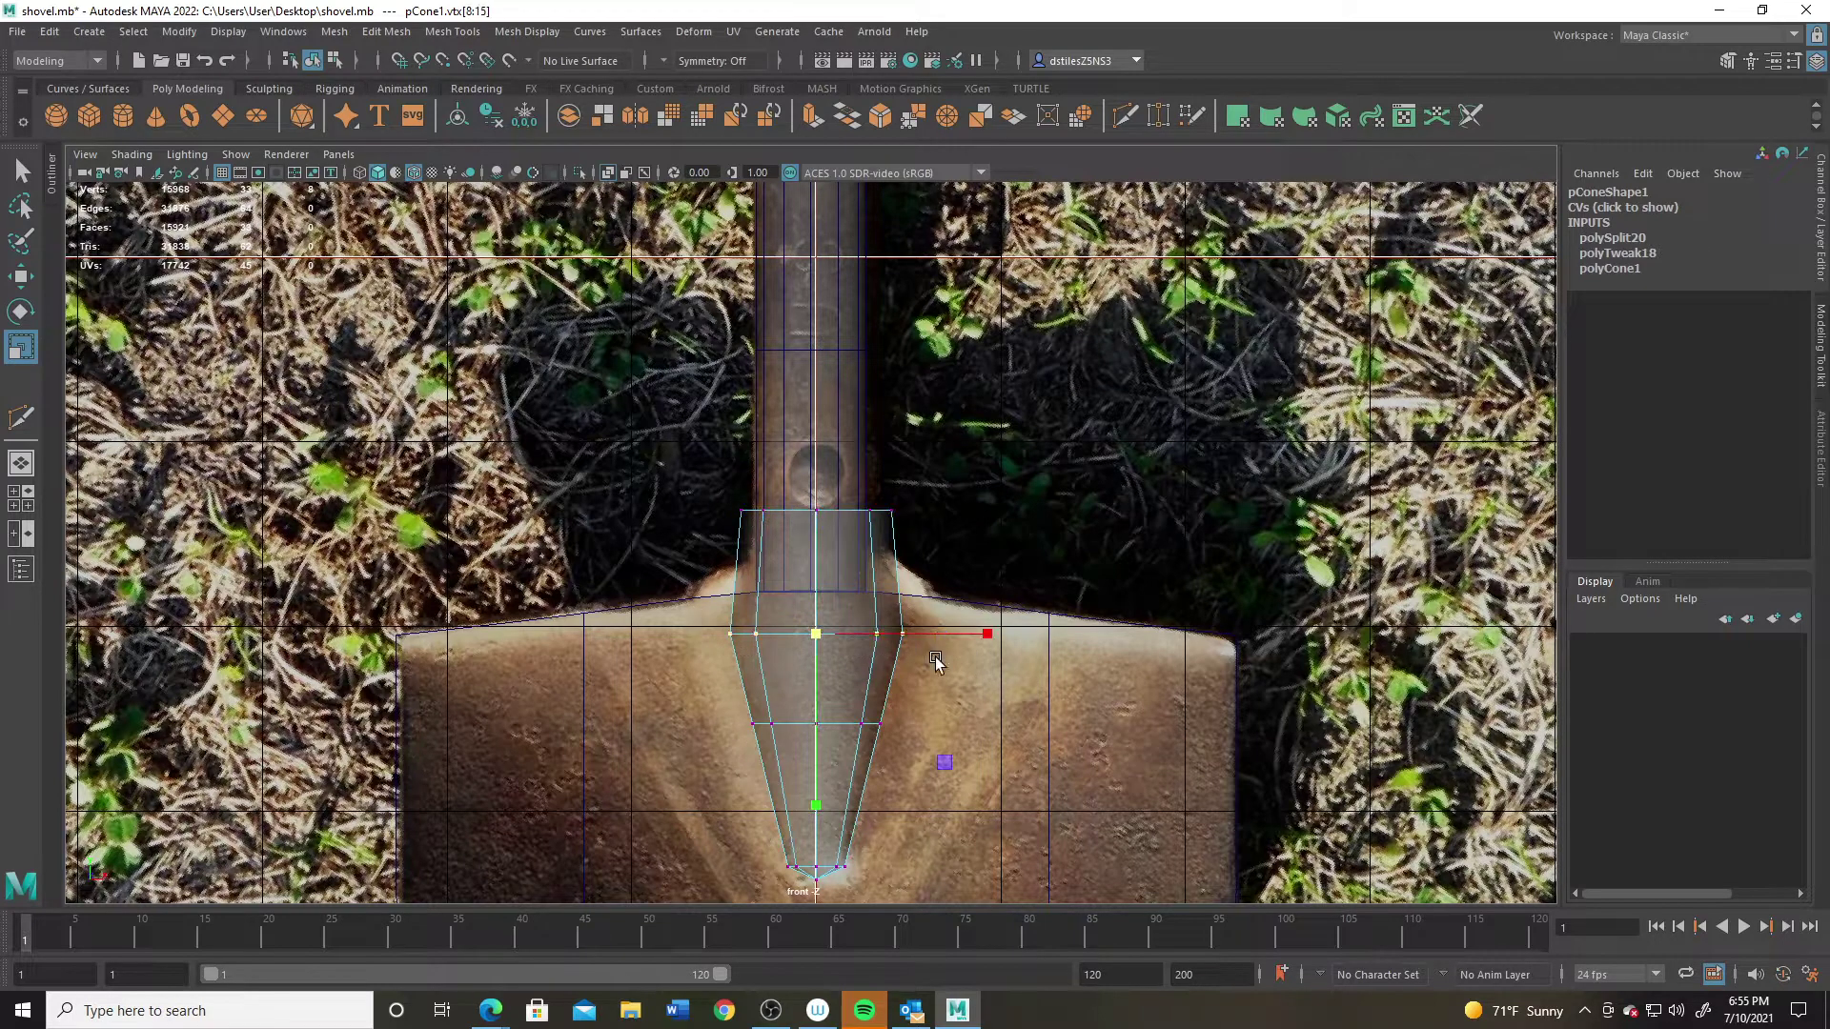
left_click_drag(824, 636, 806, 638)
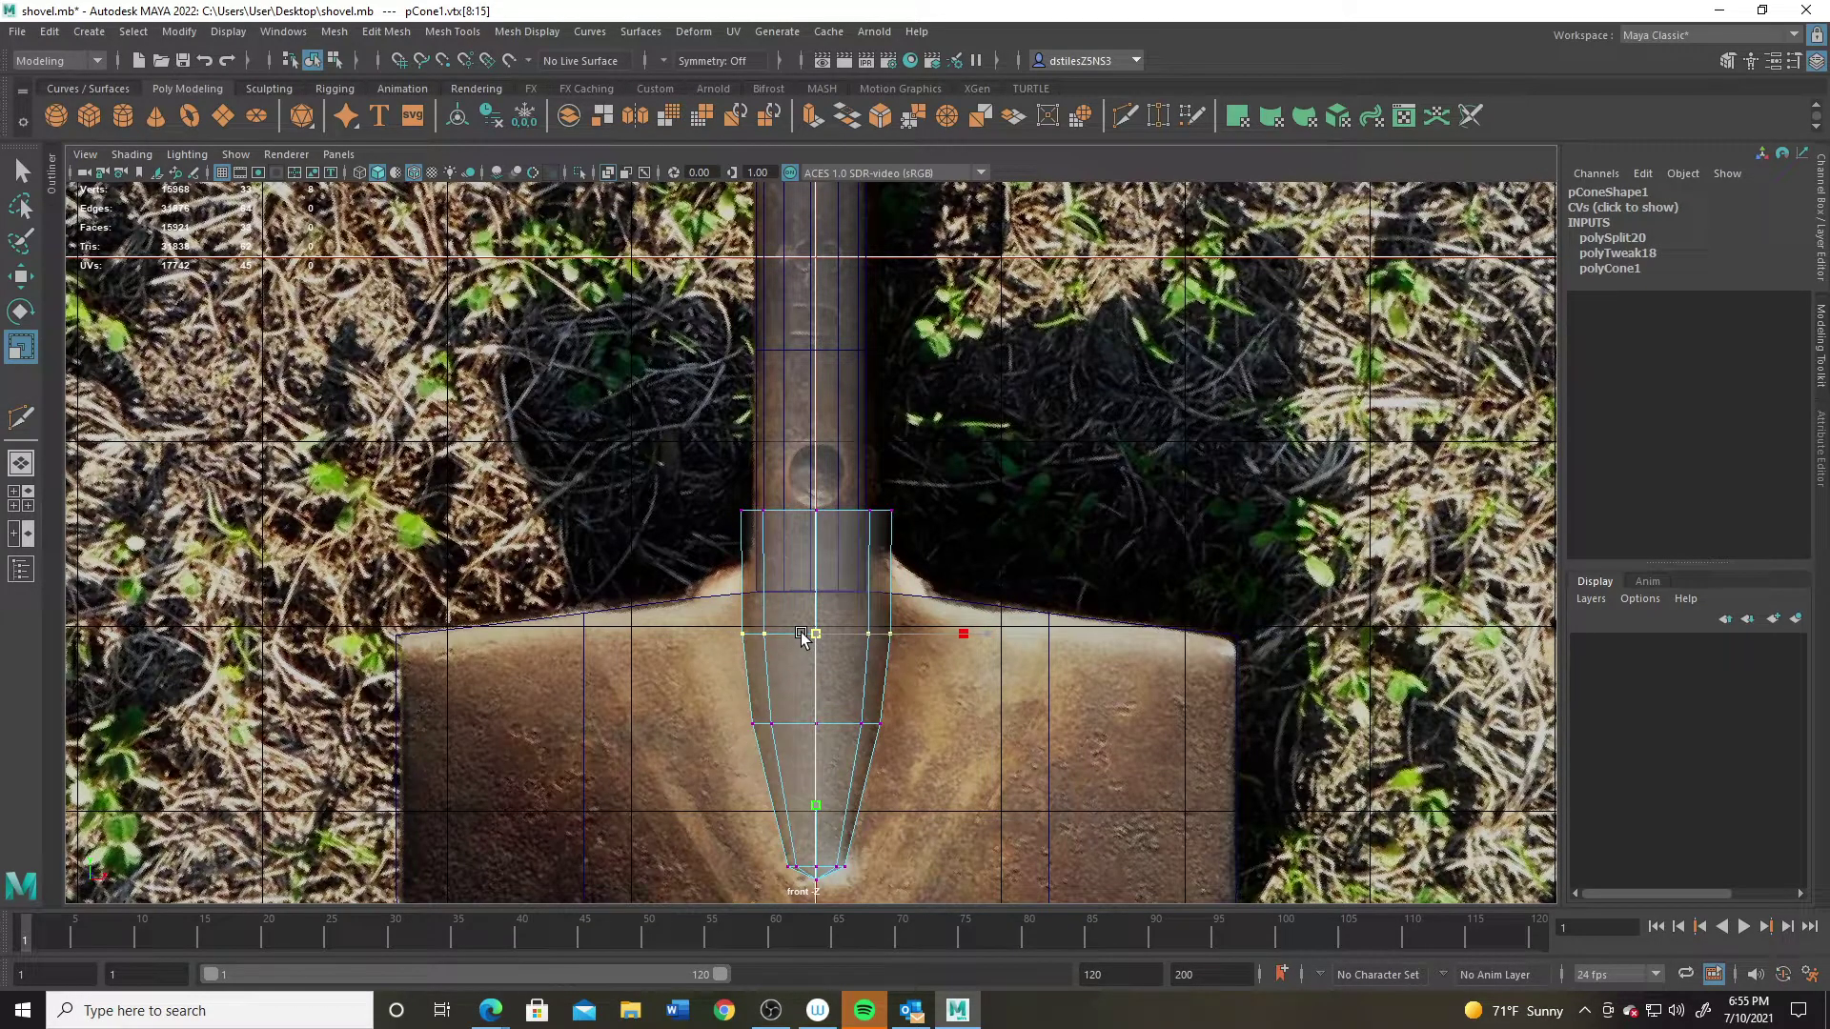
left_click_drag(767, 524, 1043, 534, "shift")
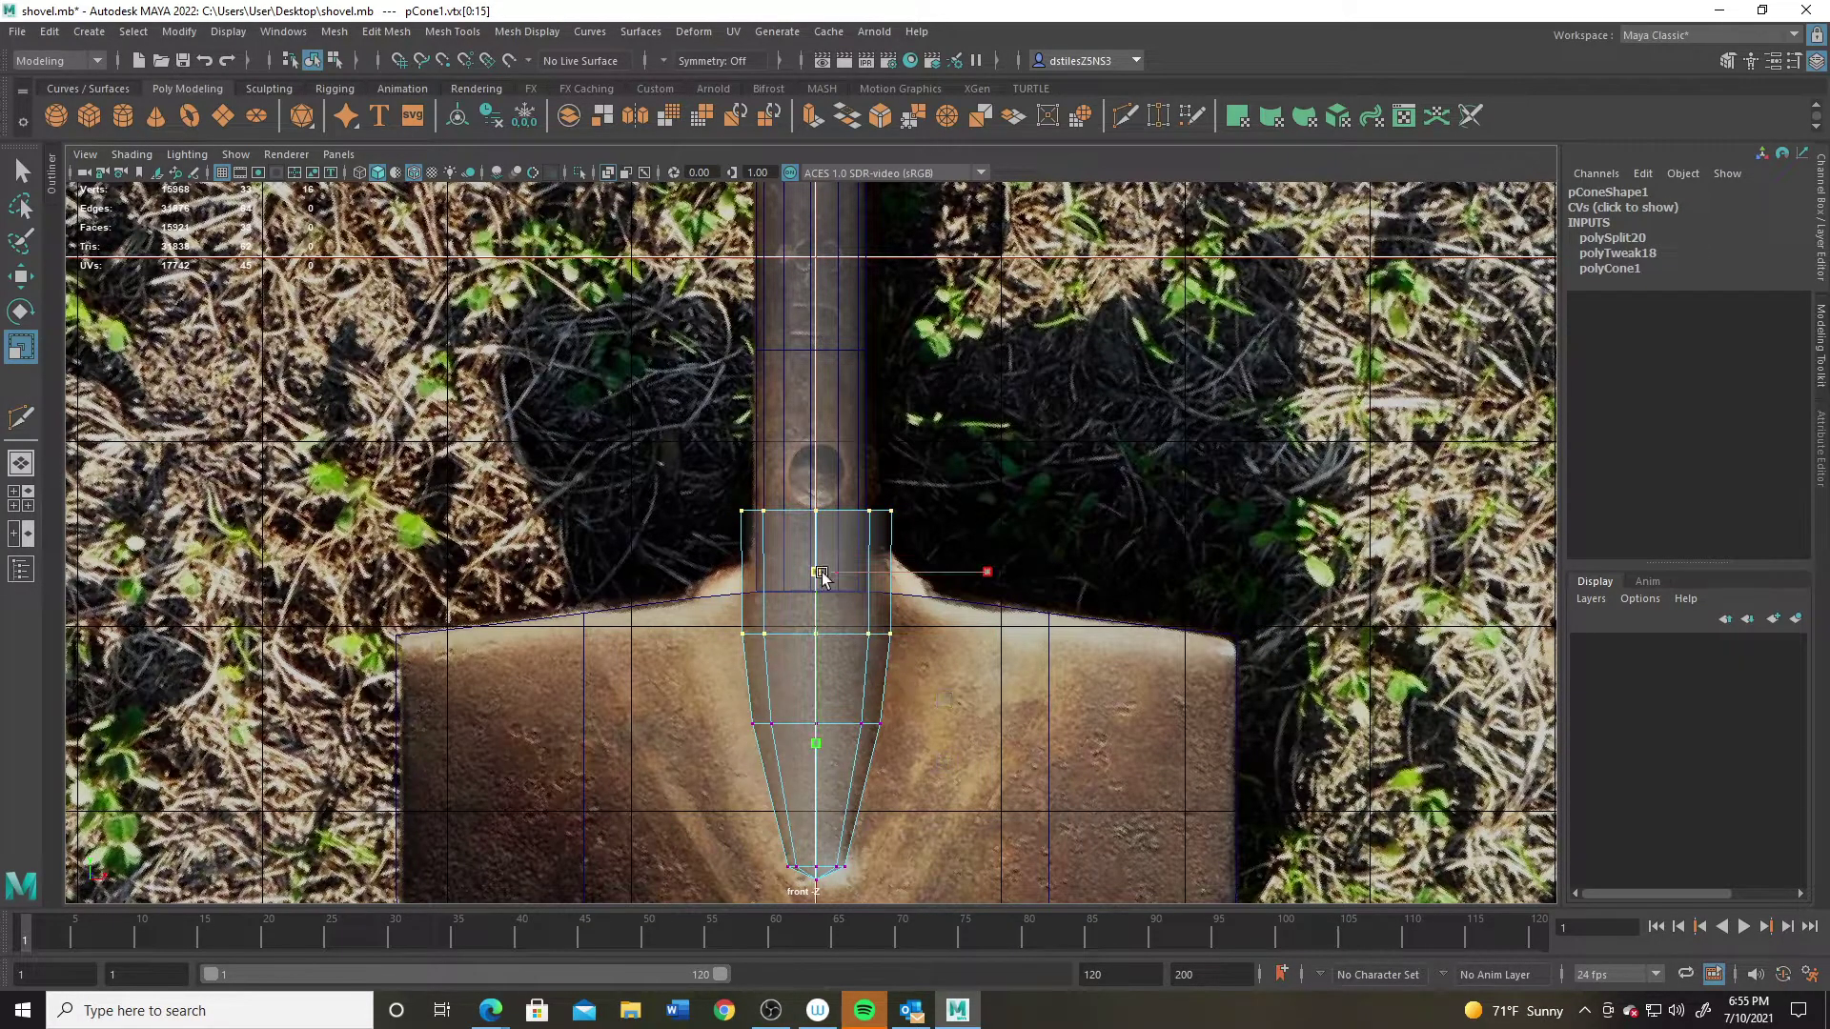
left_click_drag(821, 575, 811, 575)
Step: In the perspective view, extrude the cone's top face upward along the handle
key("space")
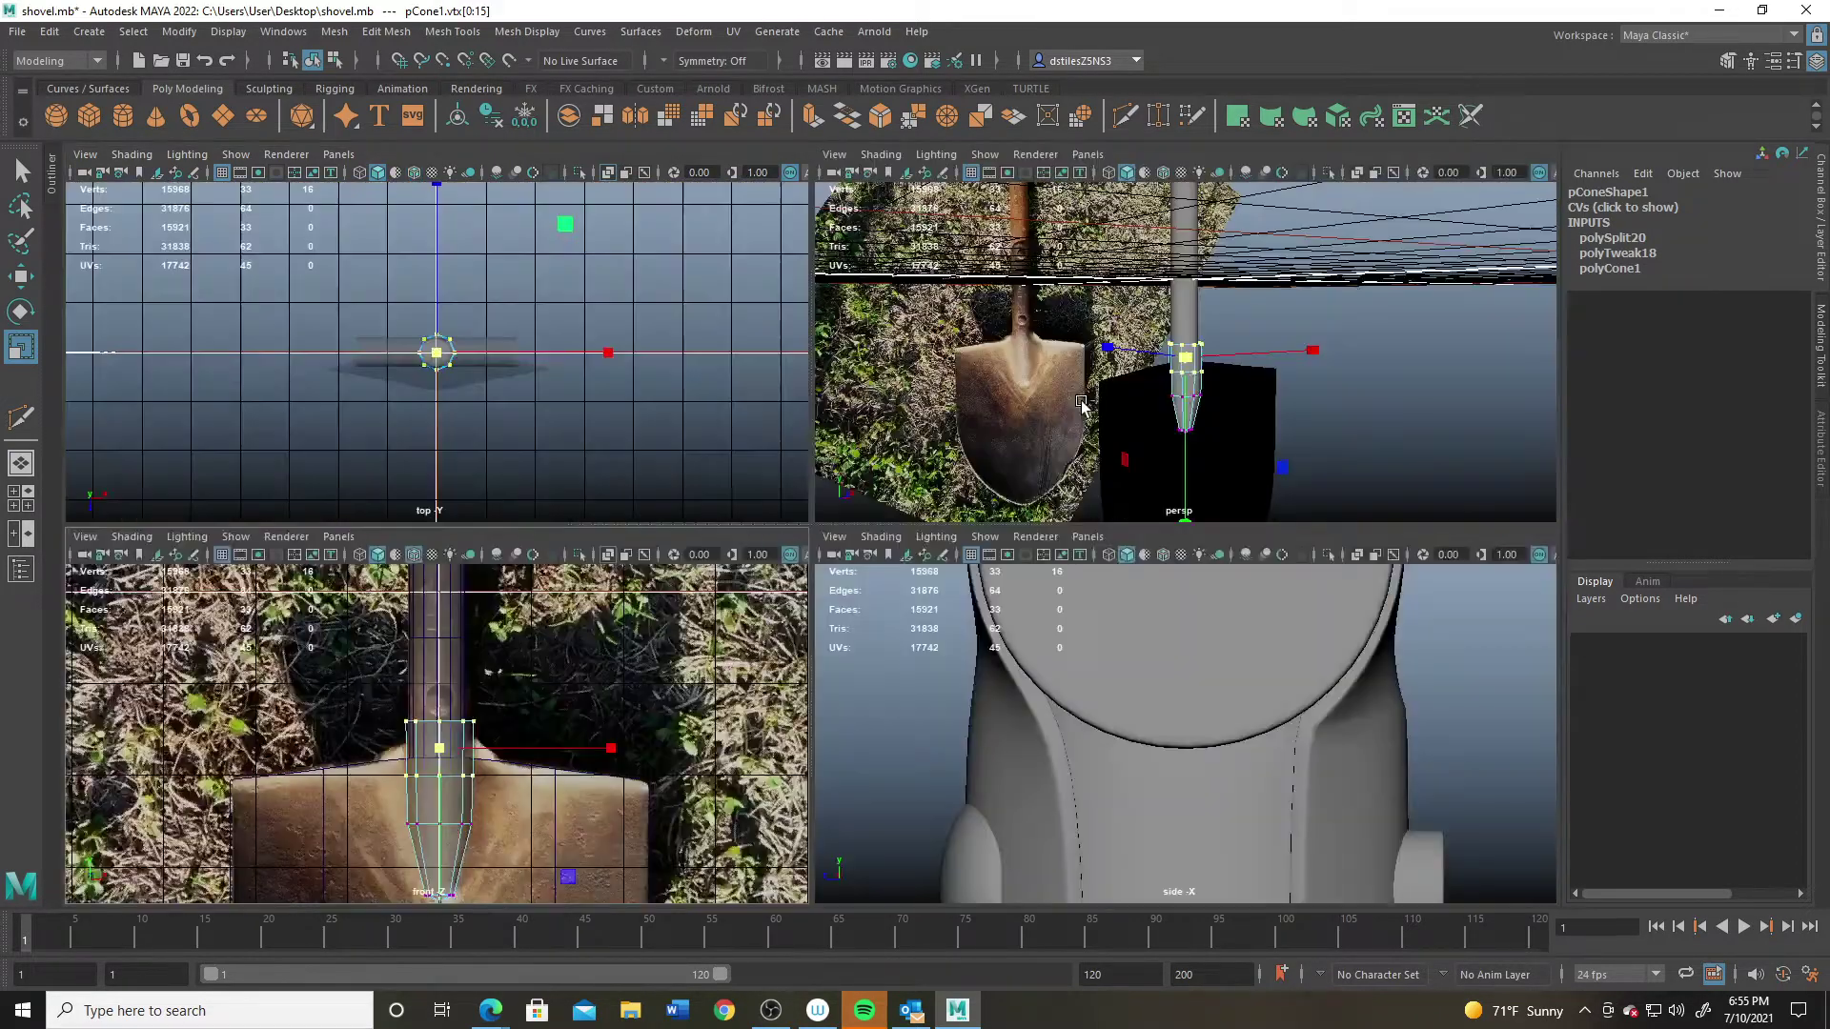
key("space")
left_click_drag(1058, 506, 801, 490, "alt")
right_click_drag(797, 484, 797, 536)
left_click(757, 698)
key("w")
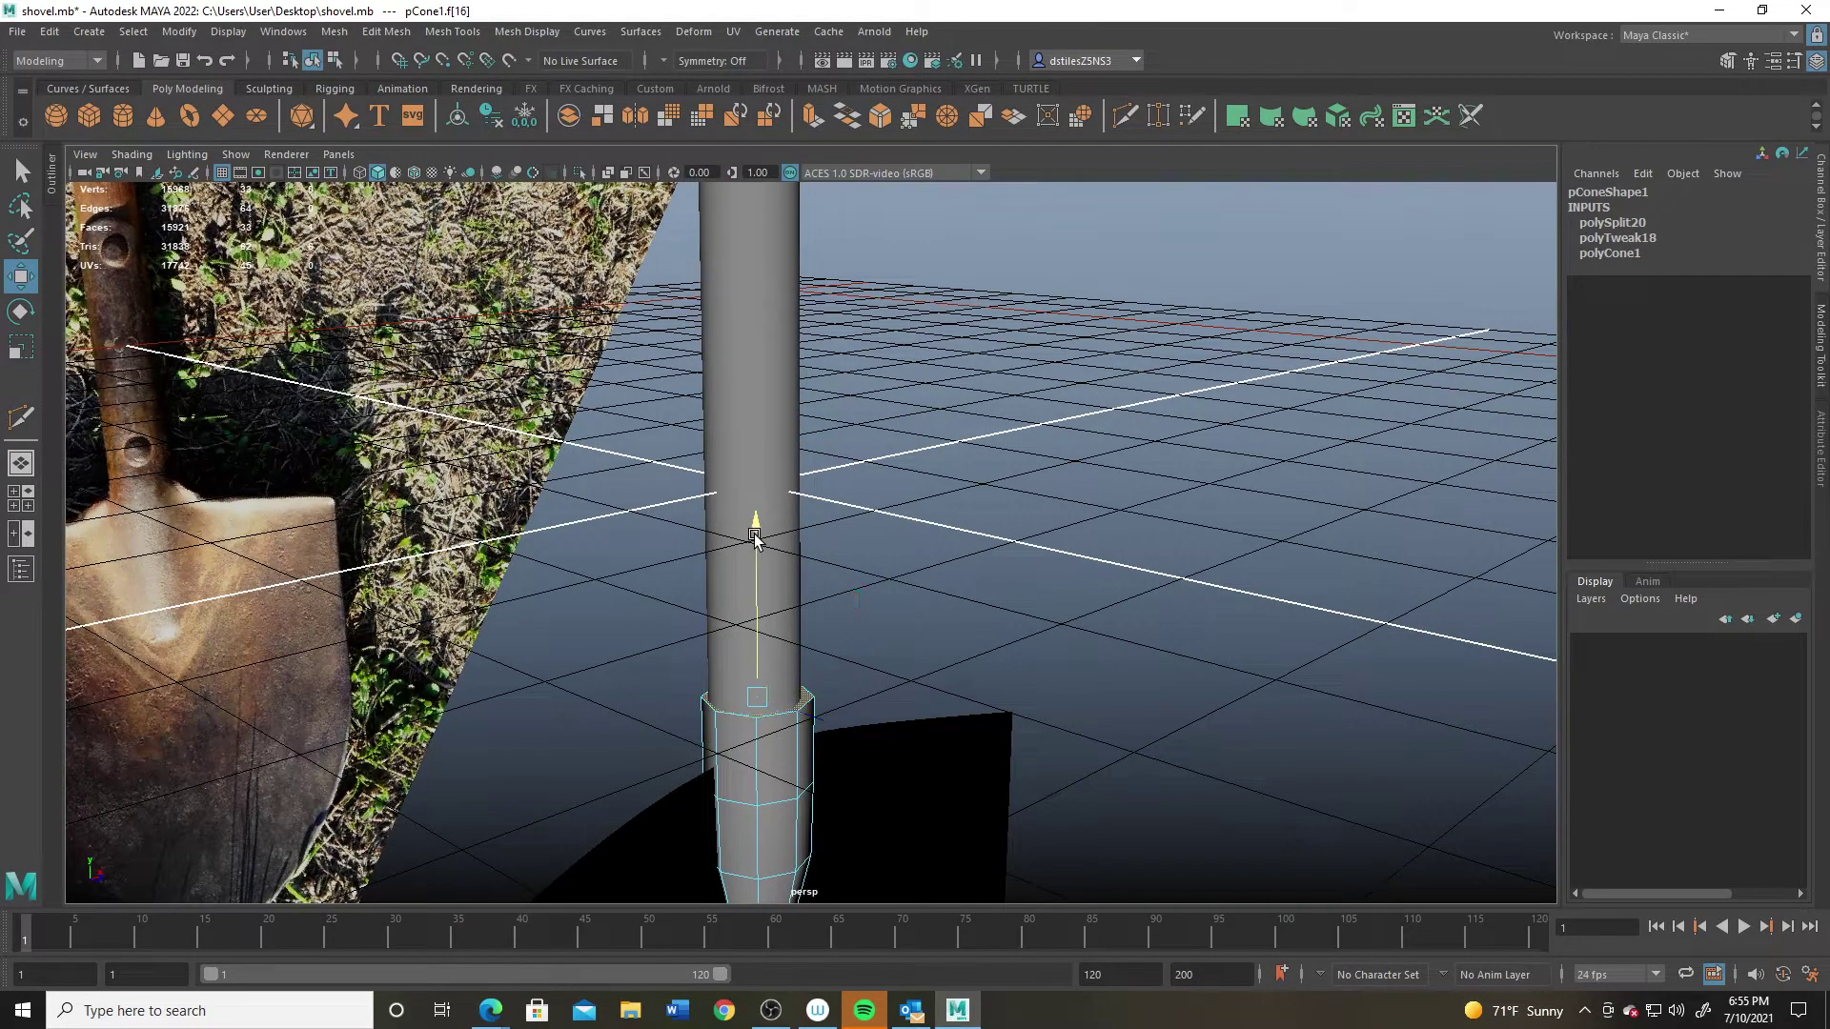
key("ctrl+e")
left_click_drag(755, 536, 747, 315)
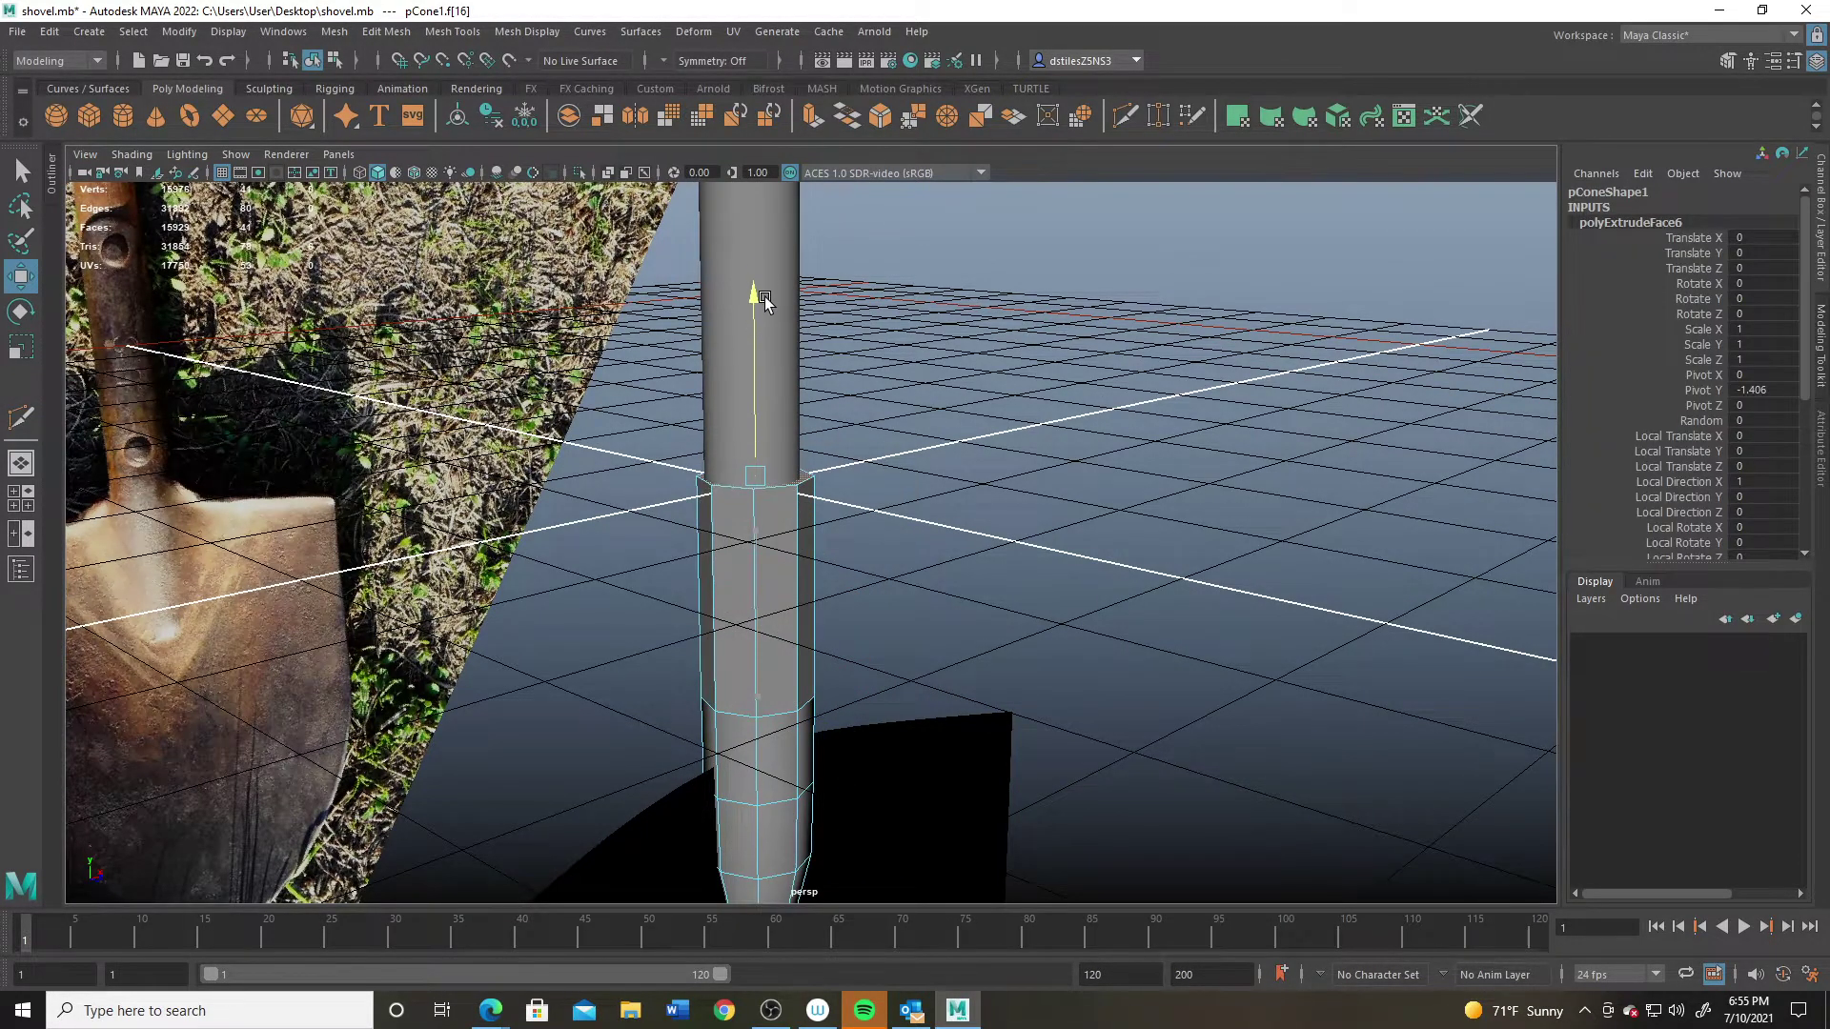
Step: In the front view, raise the extruded top face further up the handle to lengthen the socket
left_click_drag(914, 576, 676, 498, "alt")
key("space")
key("space")
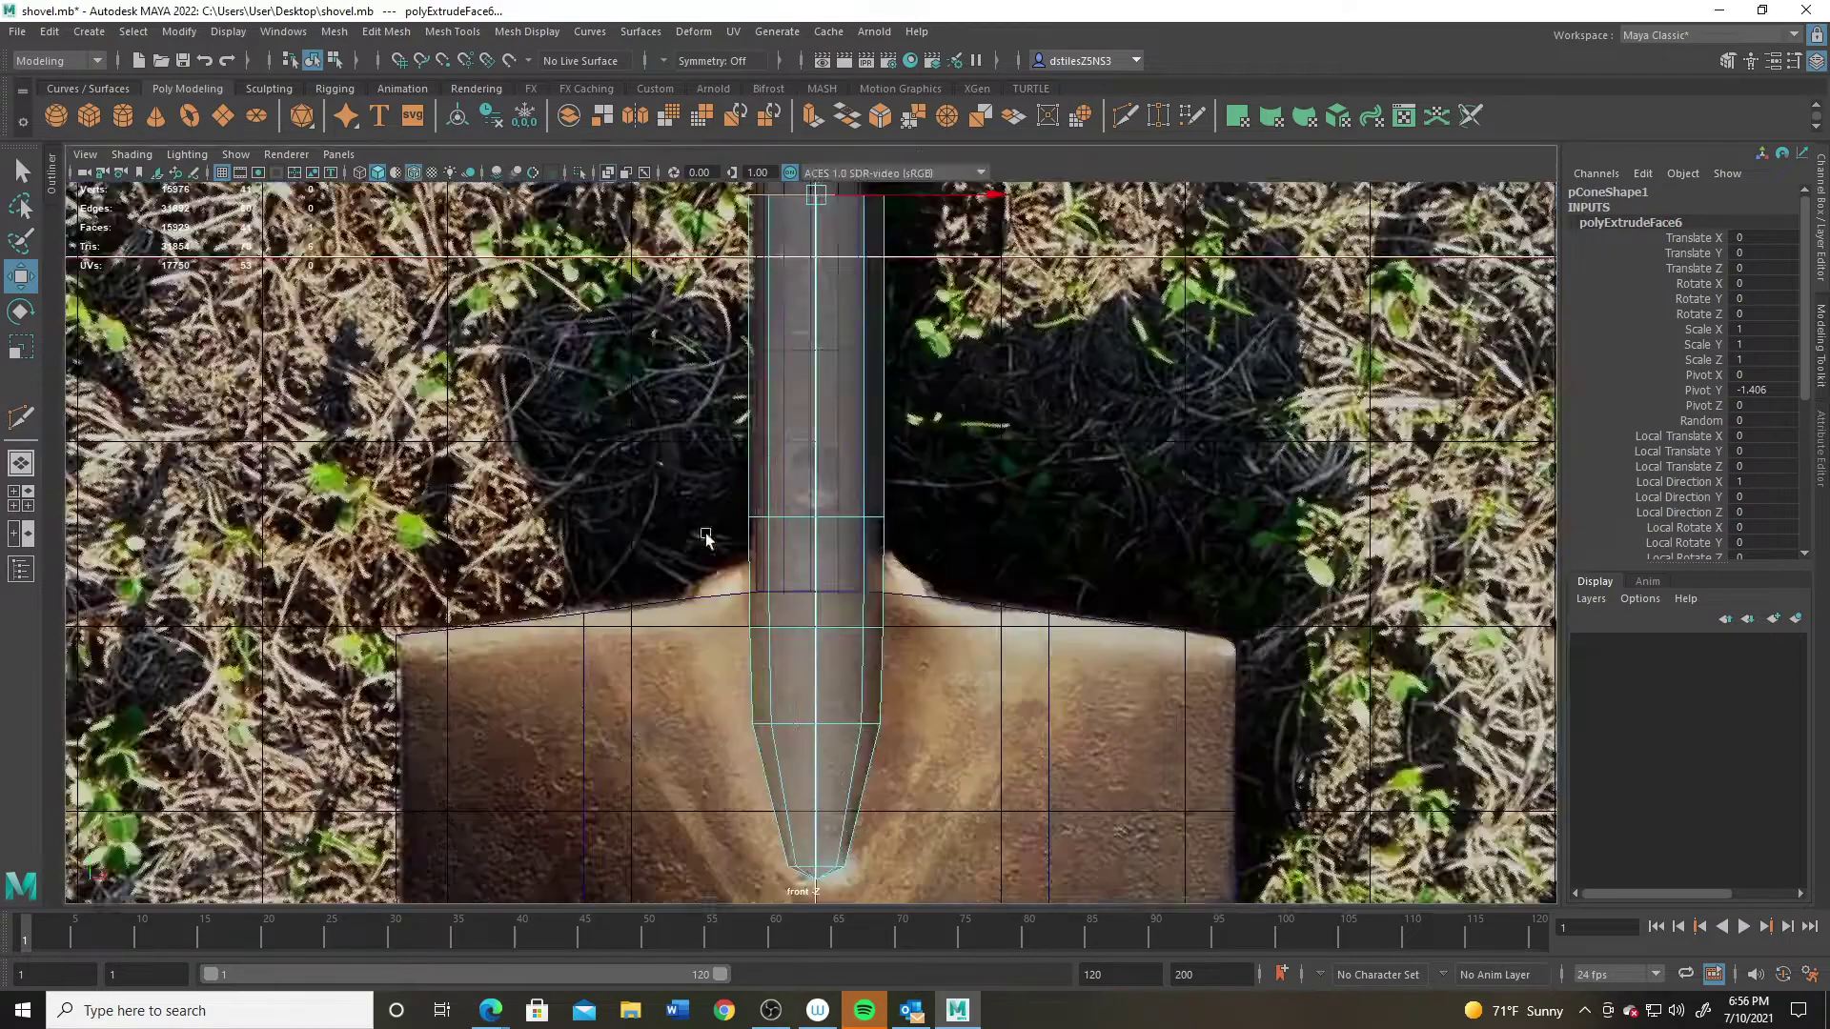
scroll(707, 531, "up", 3)
middle_click_drag(827, 399, 828, 490, "alt")
left_click_drag(806, 448, 806, 263)
Step: In the perspective view, delete the two columns of faces along the back of the socket down to the tapered tip
key("space")
key("space")
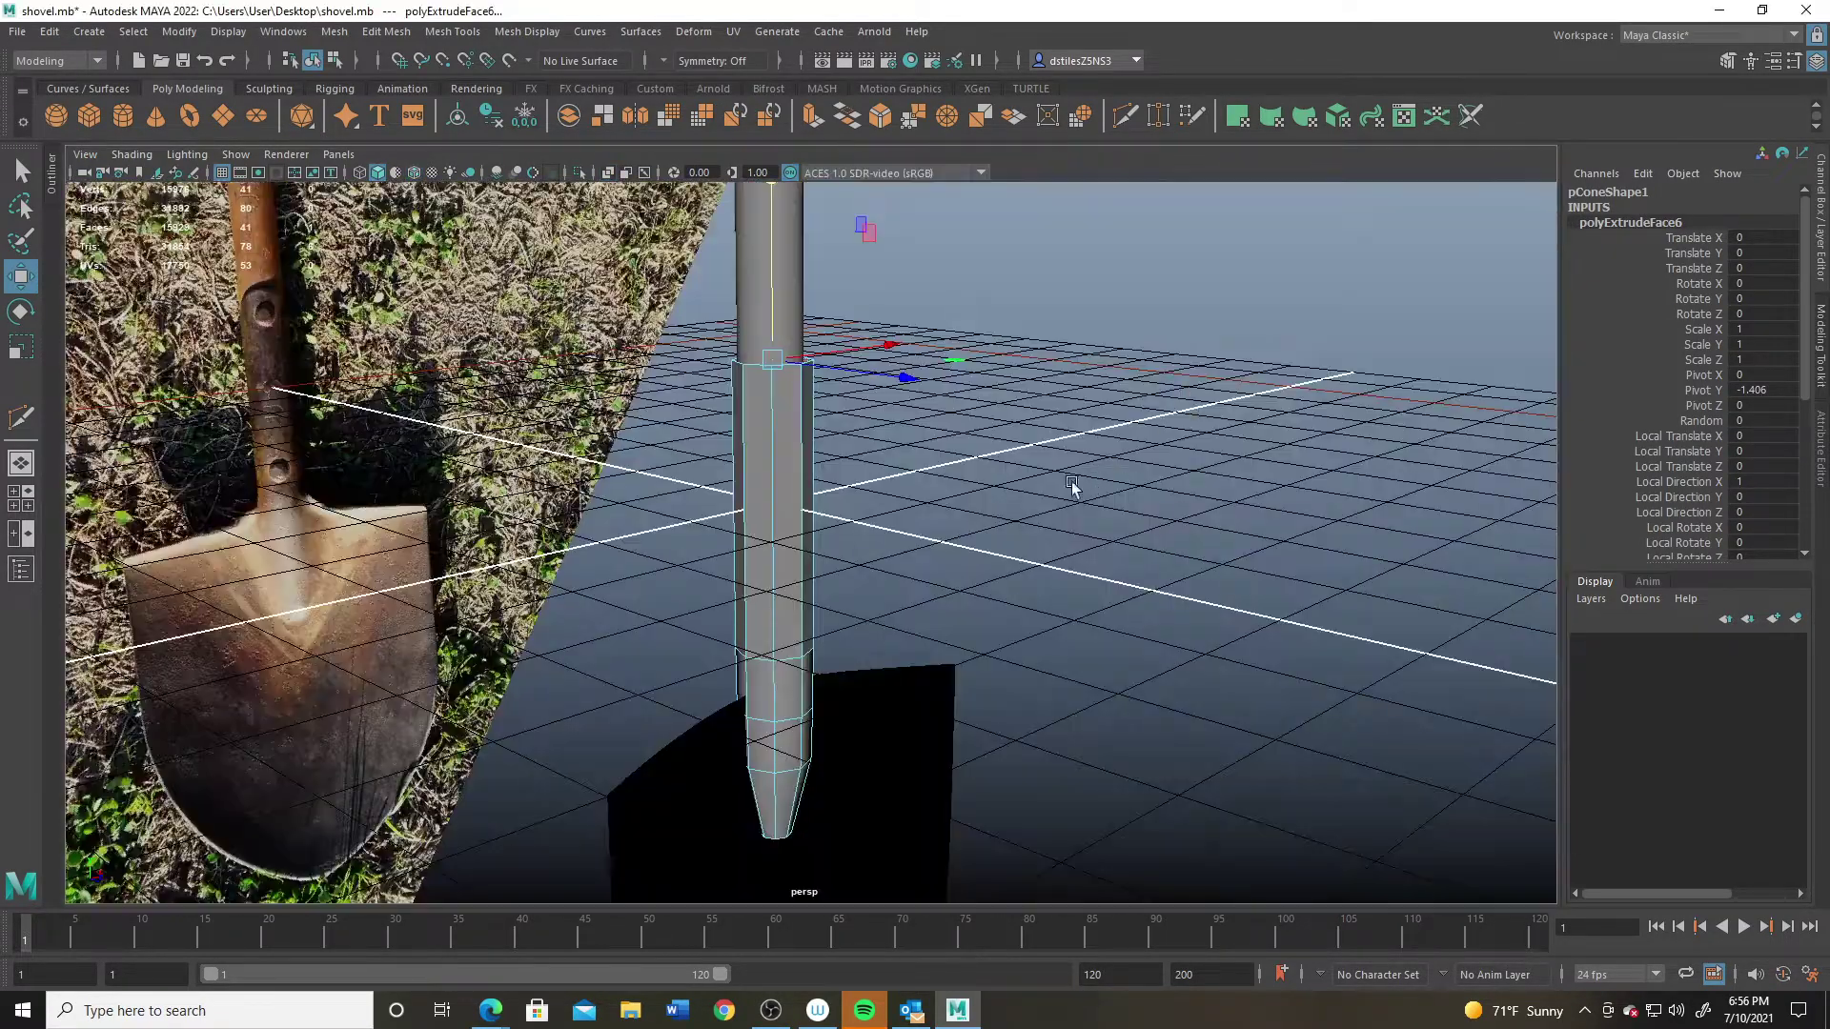
left_click_drag(1074, 486, 890, 338, "alt")
right_click_drag(890, 337, 888, 392)
left_click_drag(888, 393, 835, 515, "alt")
left_click(877, 484)
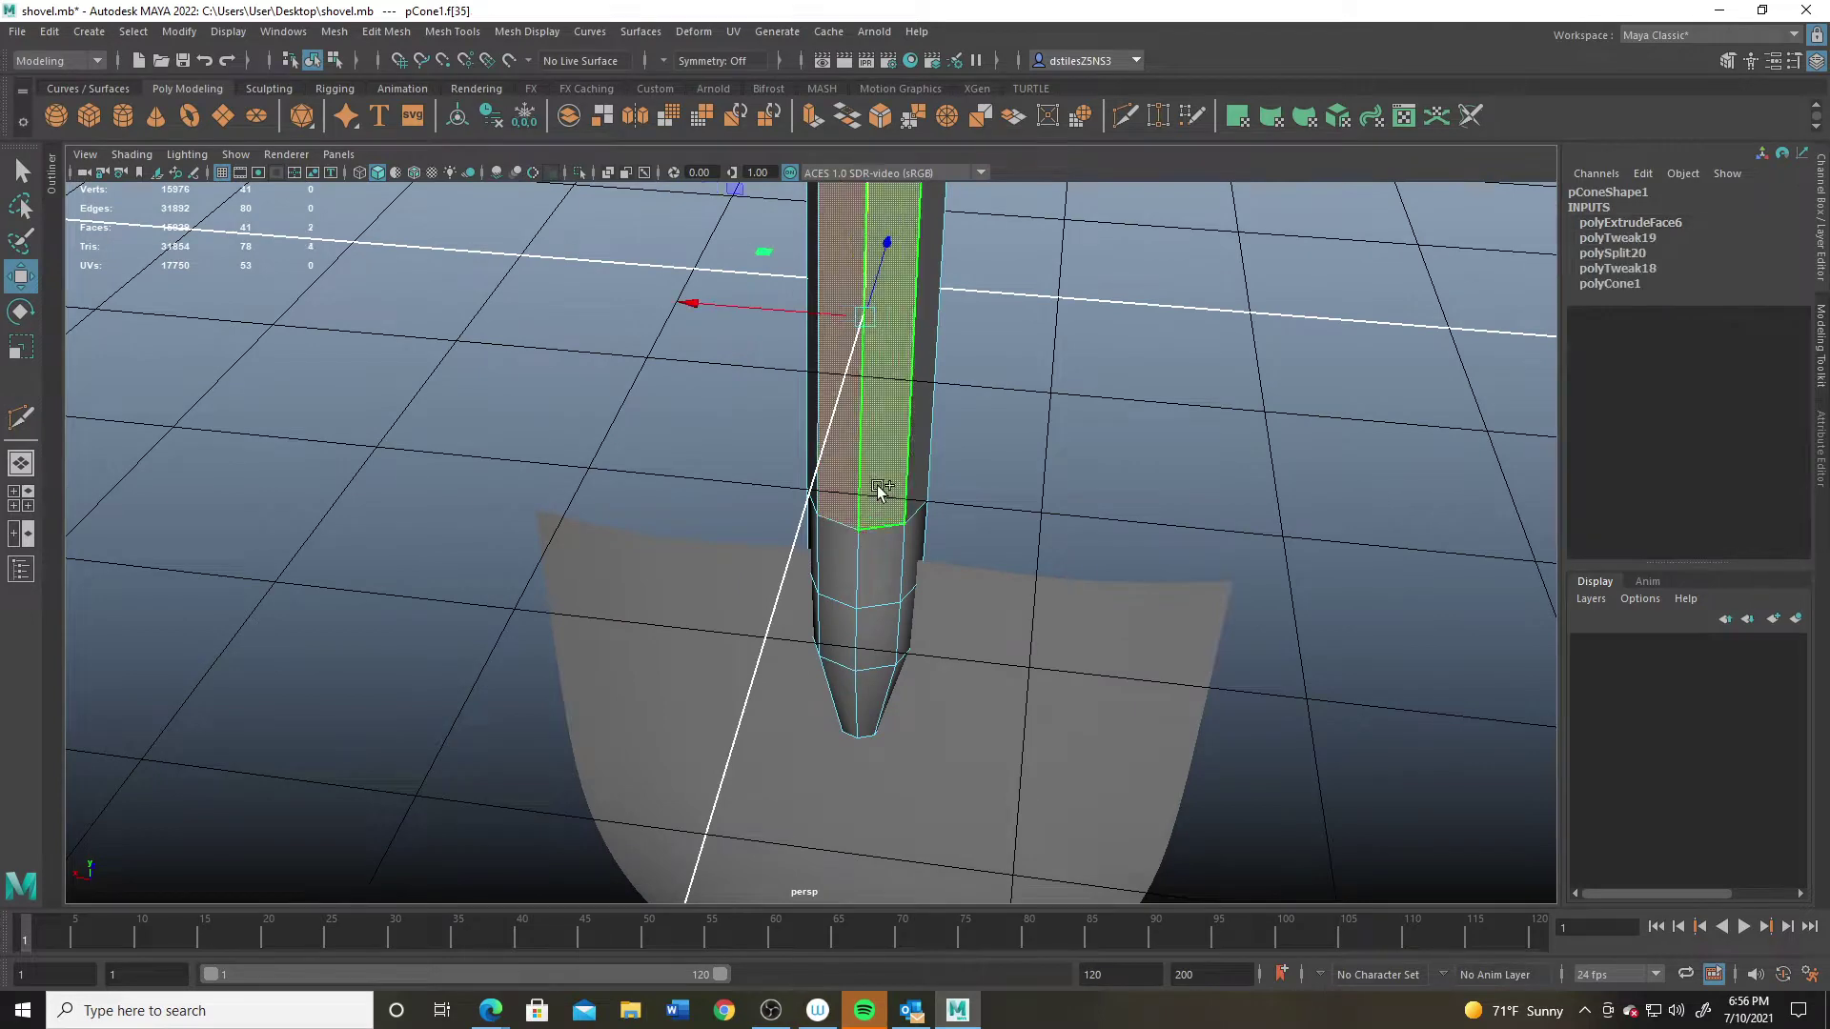
left_click(863, 557, "shift")
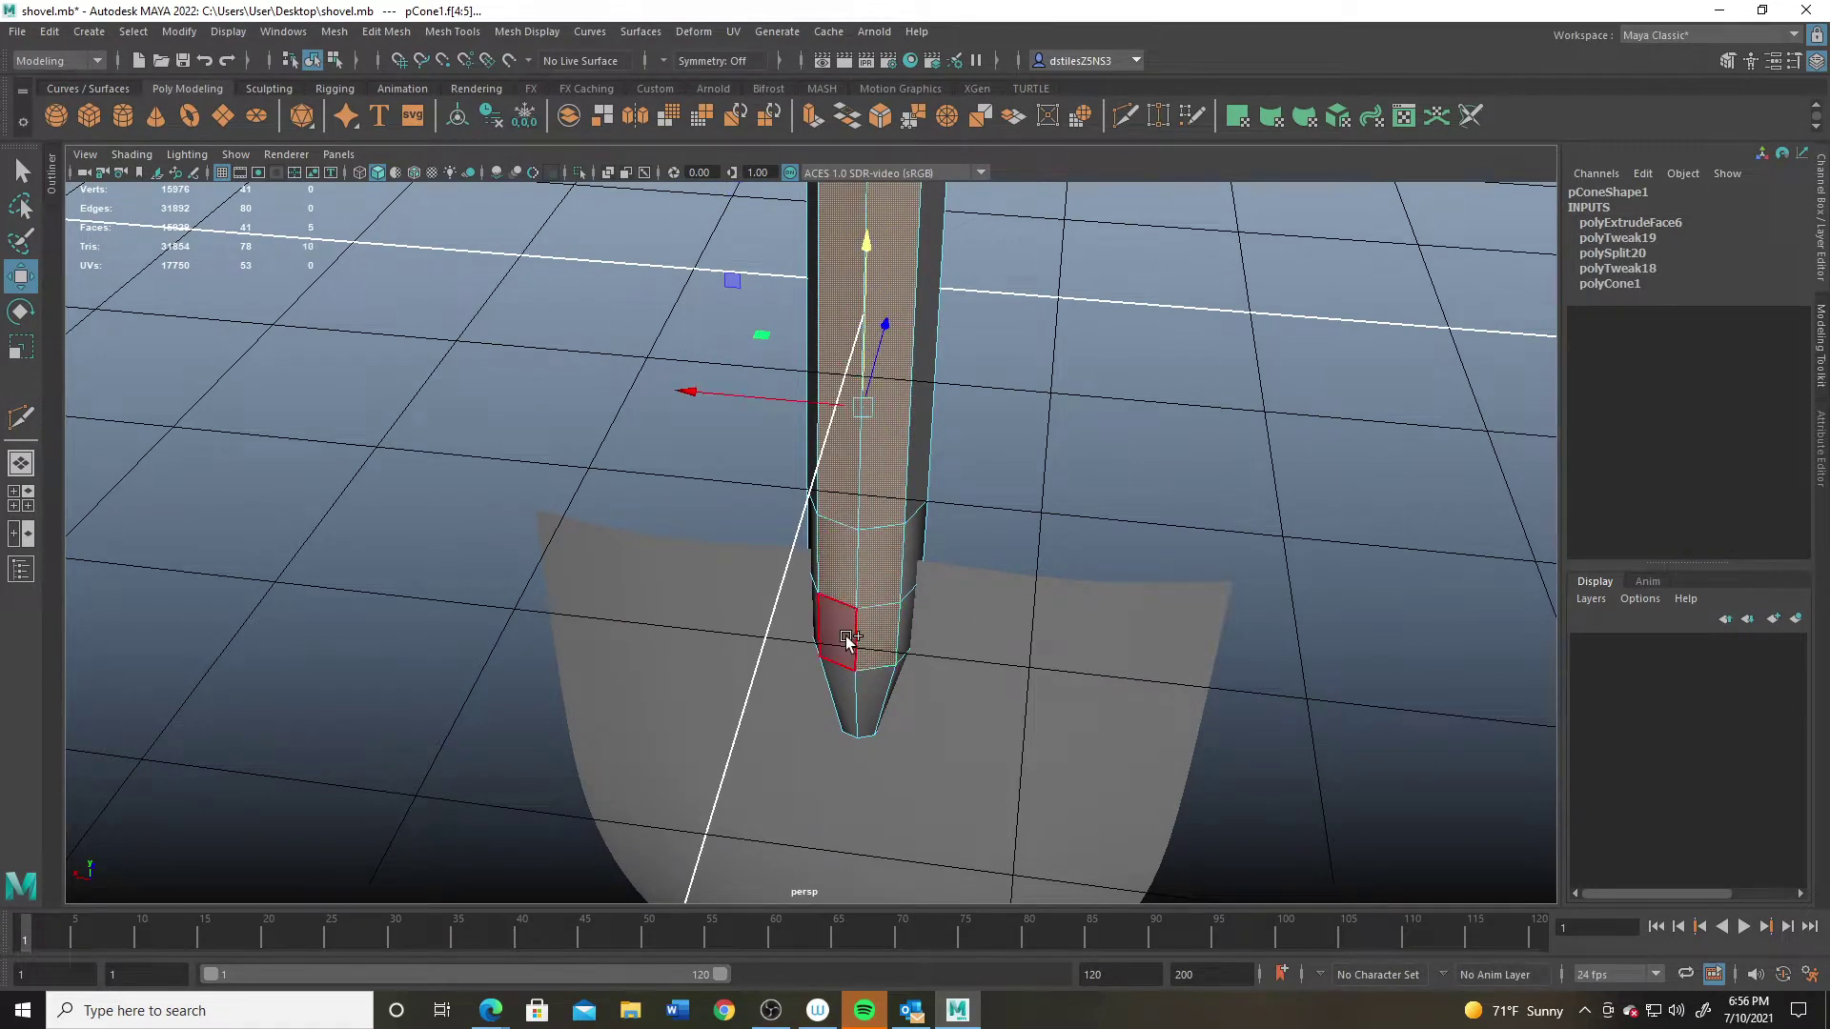
key("Delete")
Step: Return the socket to object mode and display it with smooth mesh preview
left_click_drag(886, 614, 924, 460, "alt")
right_click_drag(924, 460, 1020, 422)
key("3")
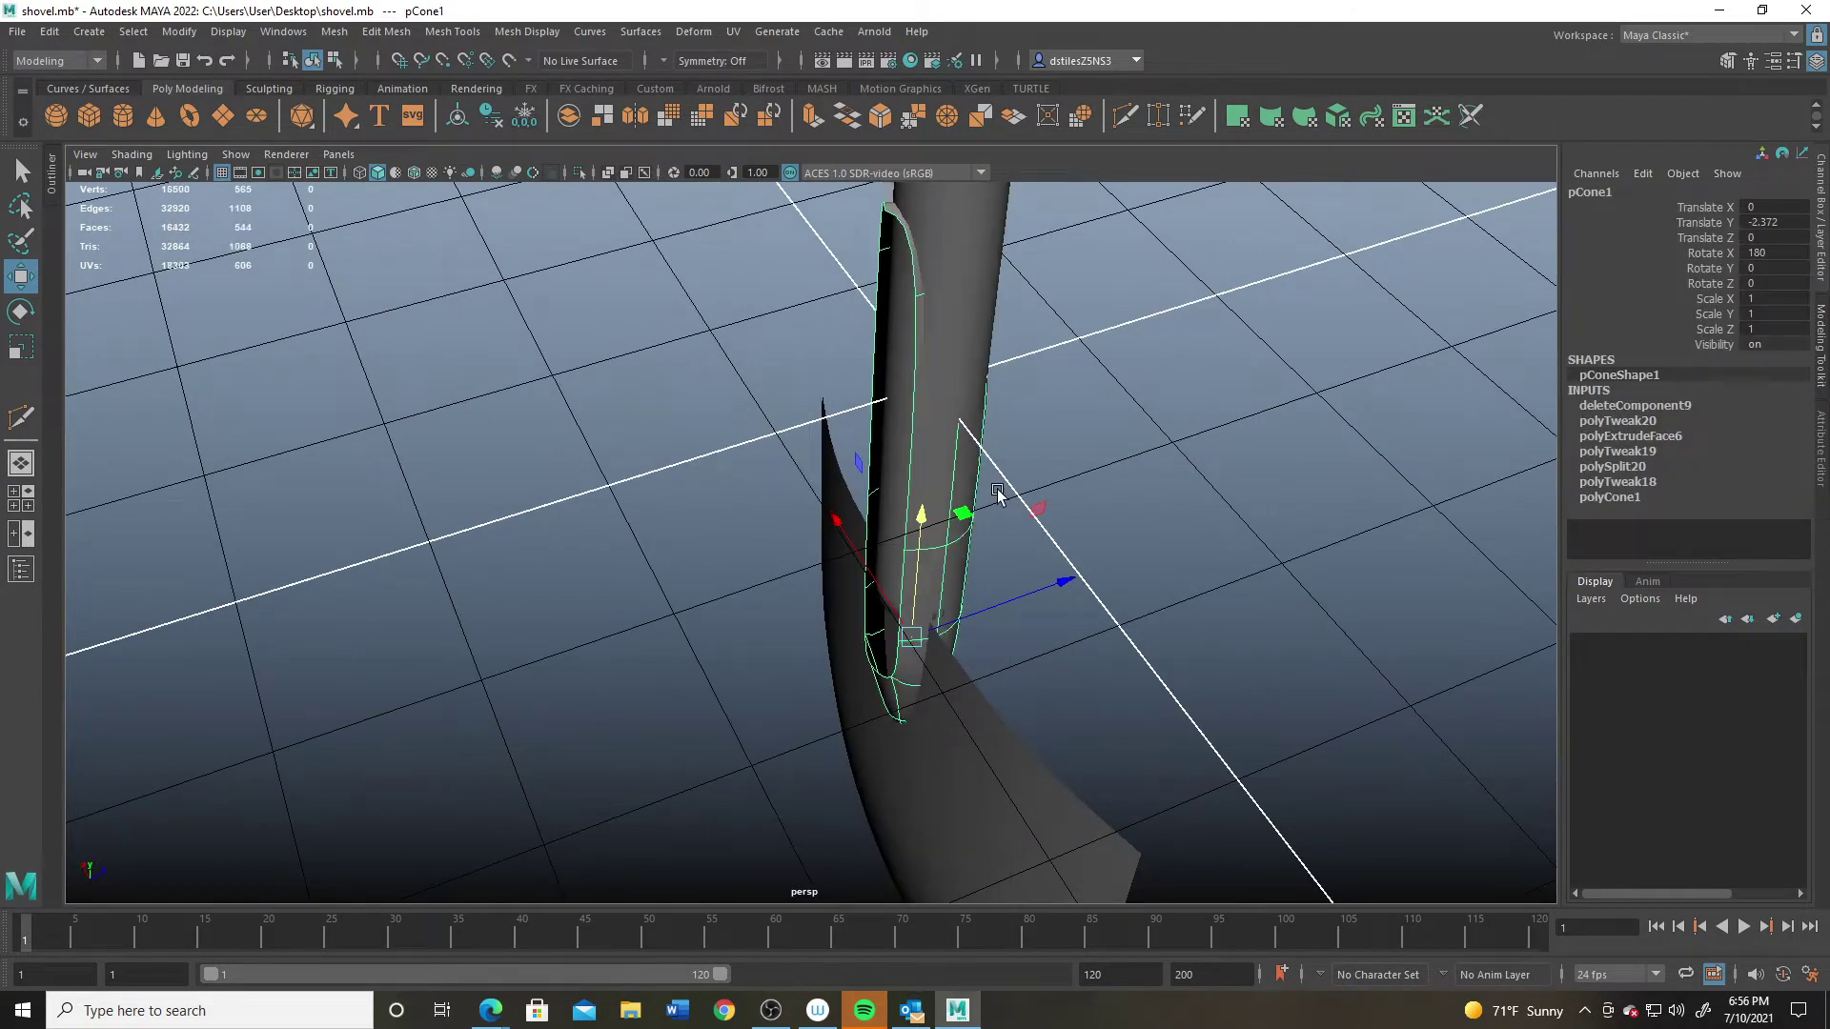
Step: In face mode, delete the two remaining back faces on the socket's tapered tip
left_click_drag(1020, 422, 855, 703, "alt")
right_click_drag(853, 710, 858, 537)
left_click(858, 682)
right_click(860, 715)
left_click(829, 705)
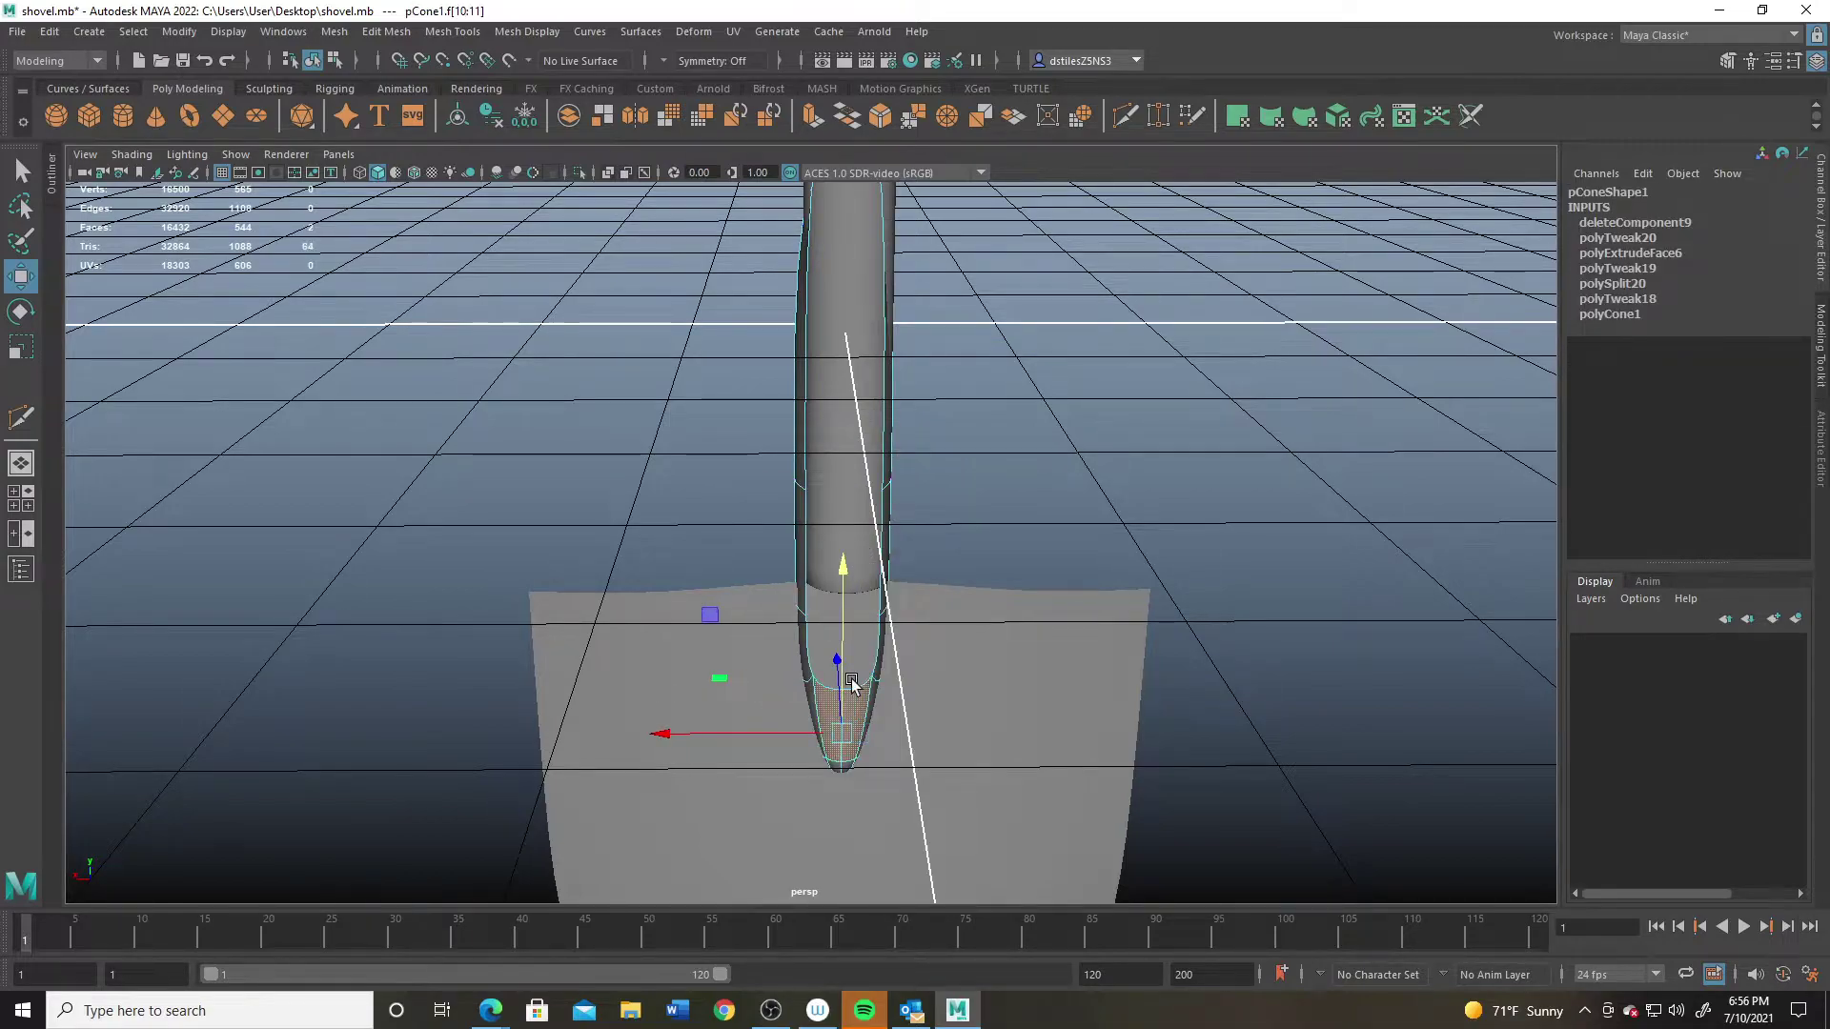
key("Delete")
Step: Delete the cap face at the socket's top end so it is open around the handle
left_click_drag(1005, 641, 688, 486, "alt")
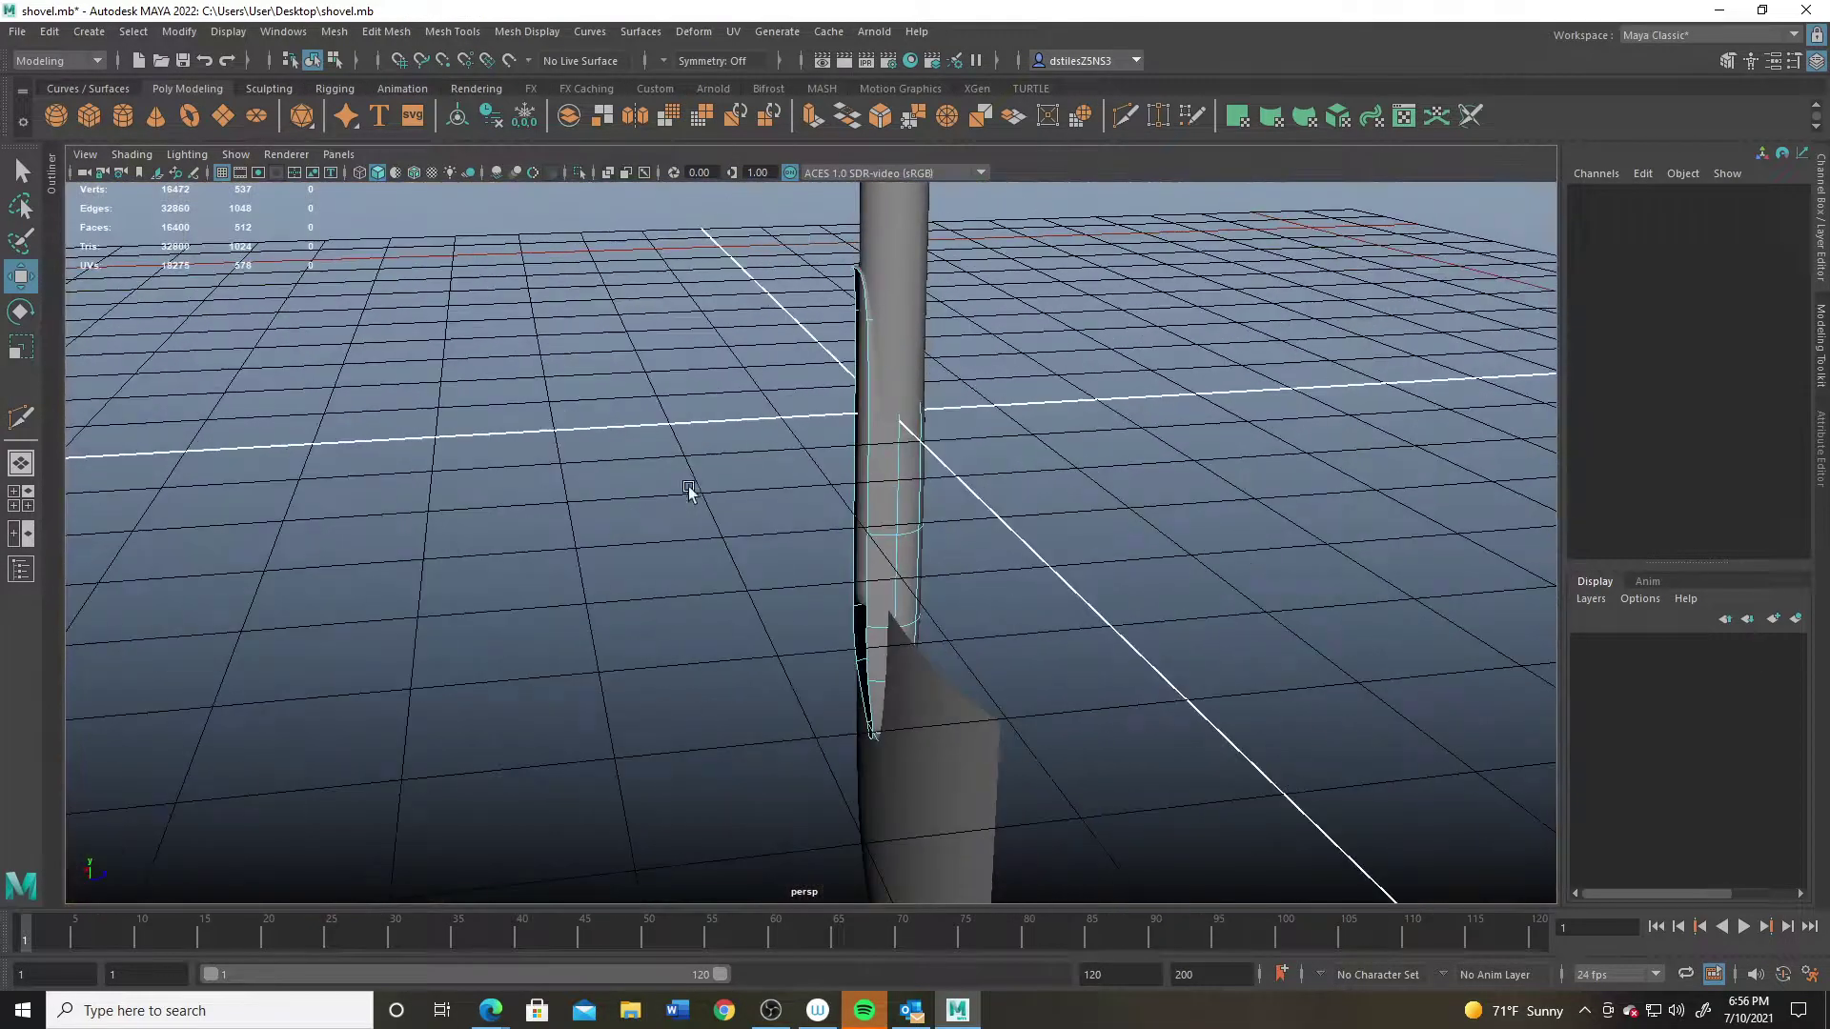
left_click_drag(1085, 621, 822, 448, "alt")
double_click(822, 448)
key("ctrl+Delete")
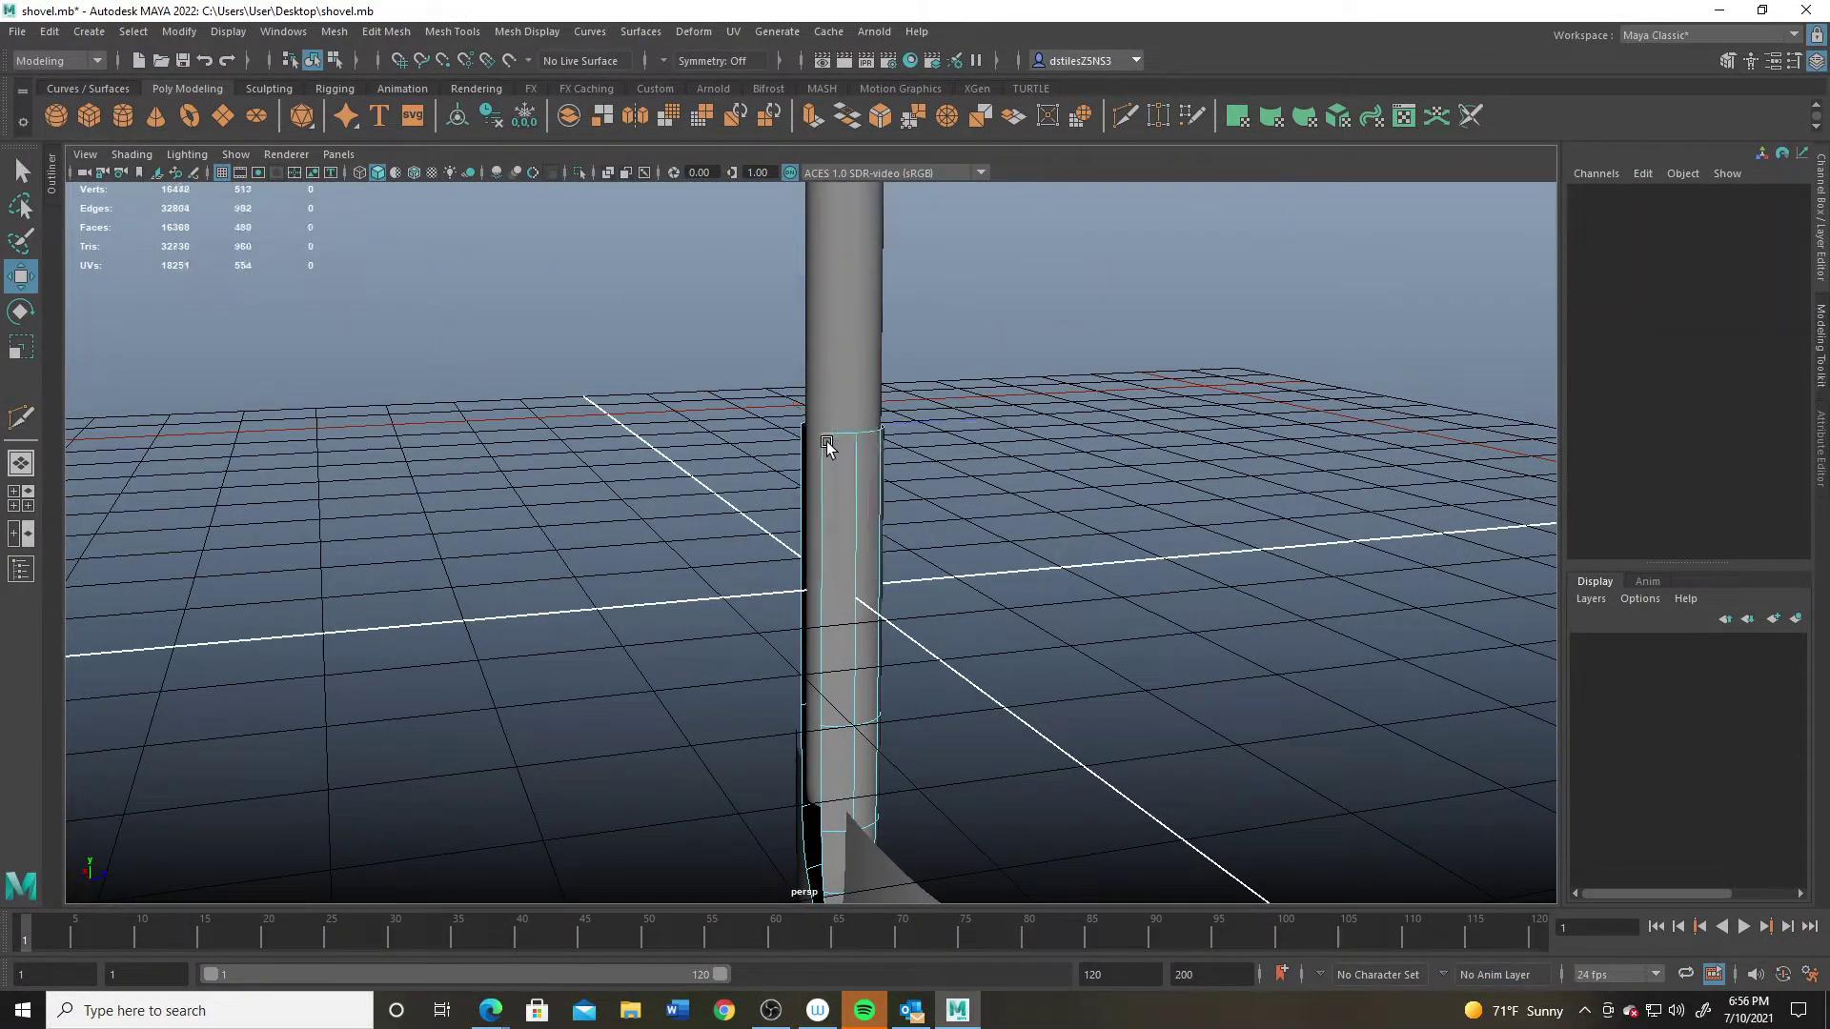
Step: Tilt the blade to a Rotate X of -4.936 and move it along Z to a Translate Z of 0.883
left_click_drag(939, 636, 895, 654, "alt")
left_click(798, 625)
key("e")
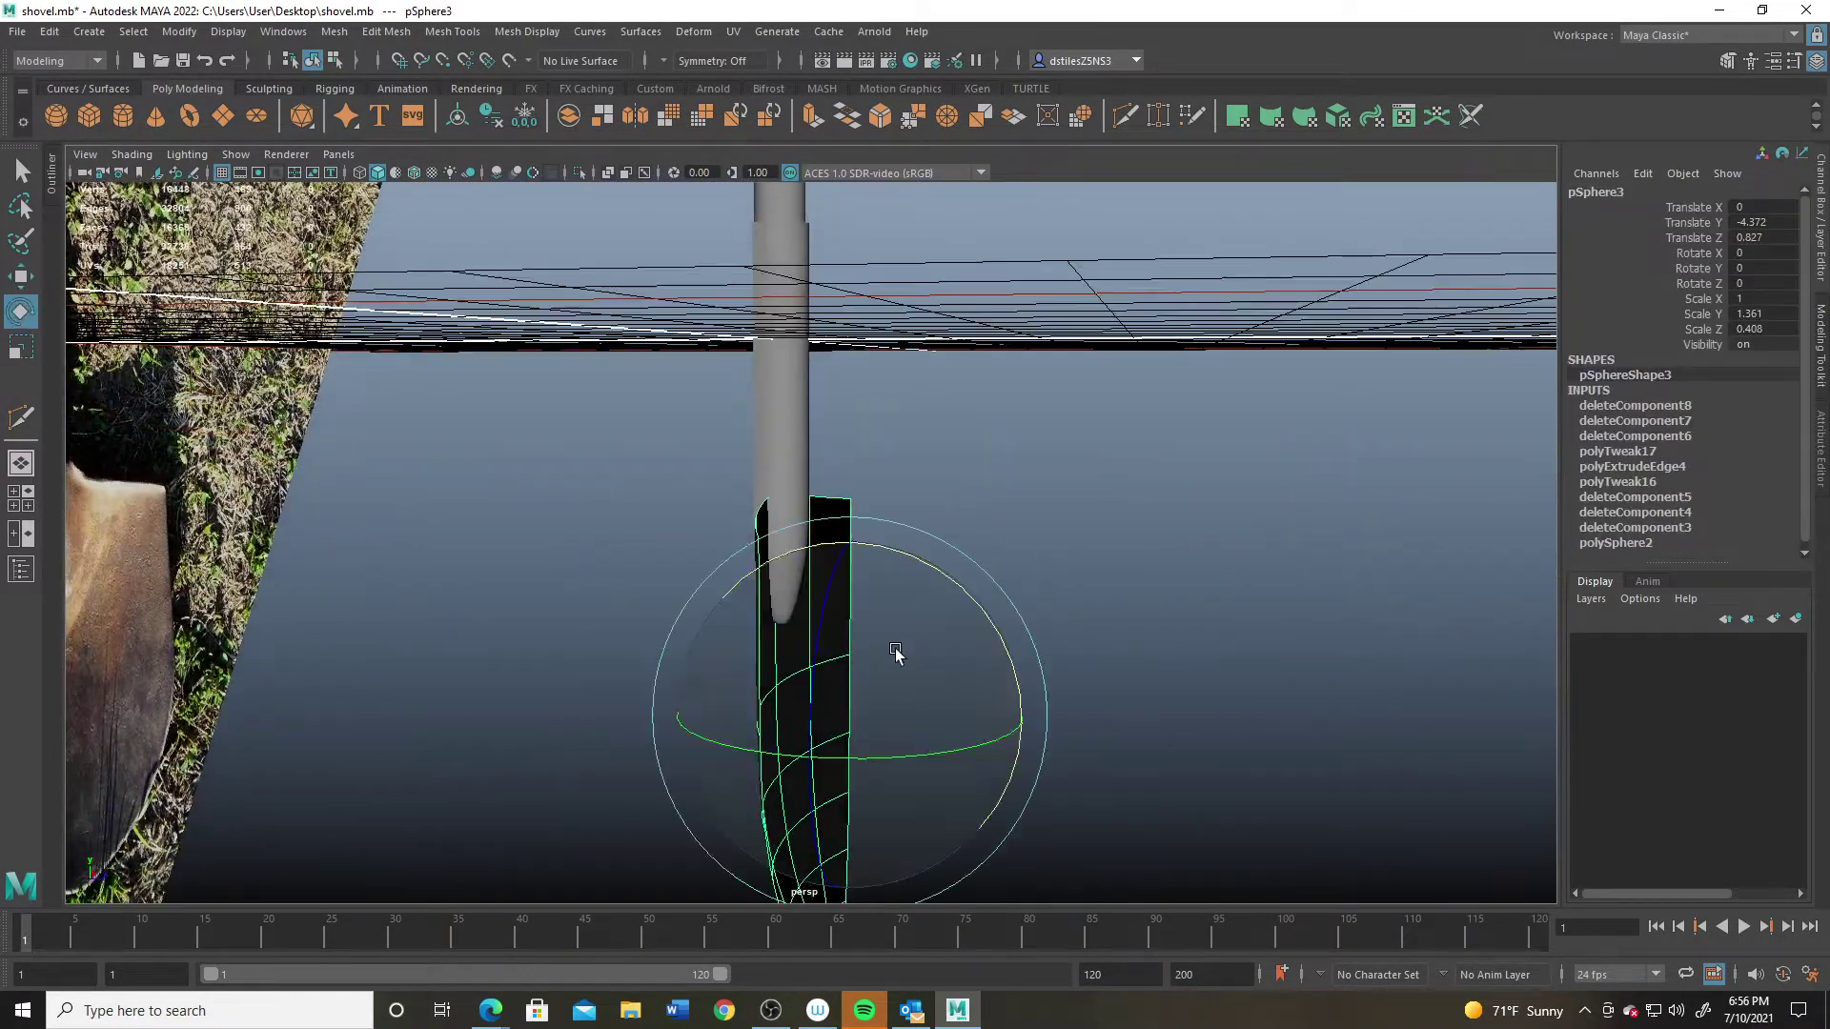
left_click_drag(953, 576, 943, 568)
key("w")
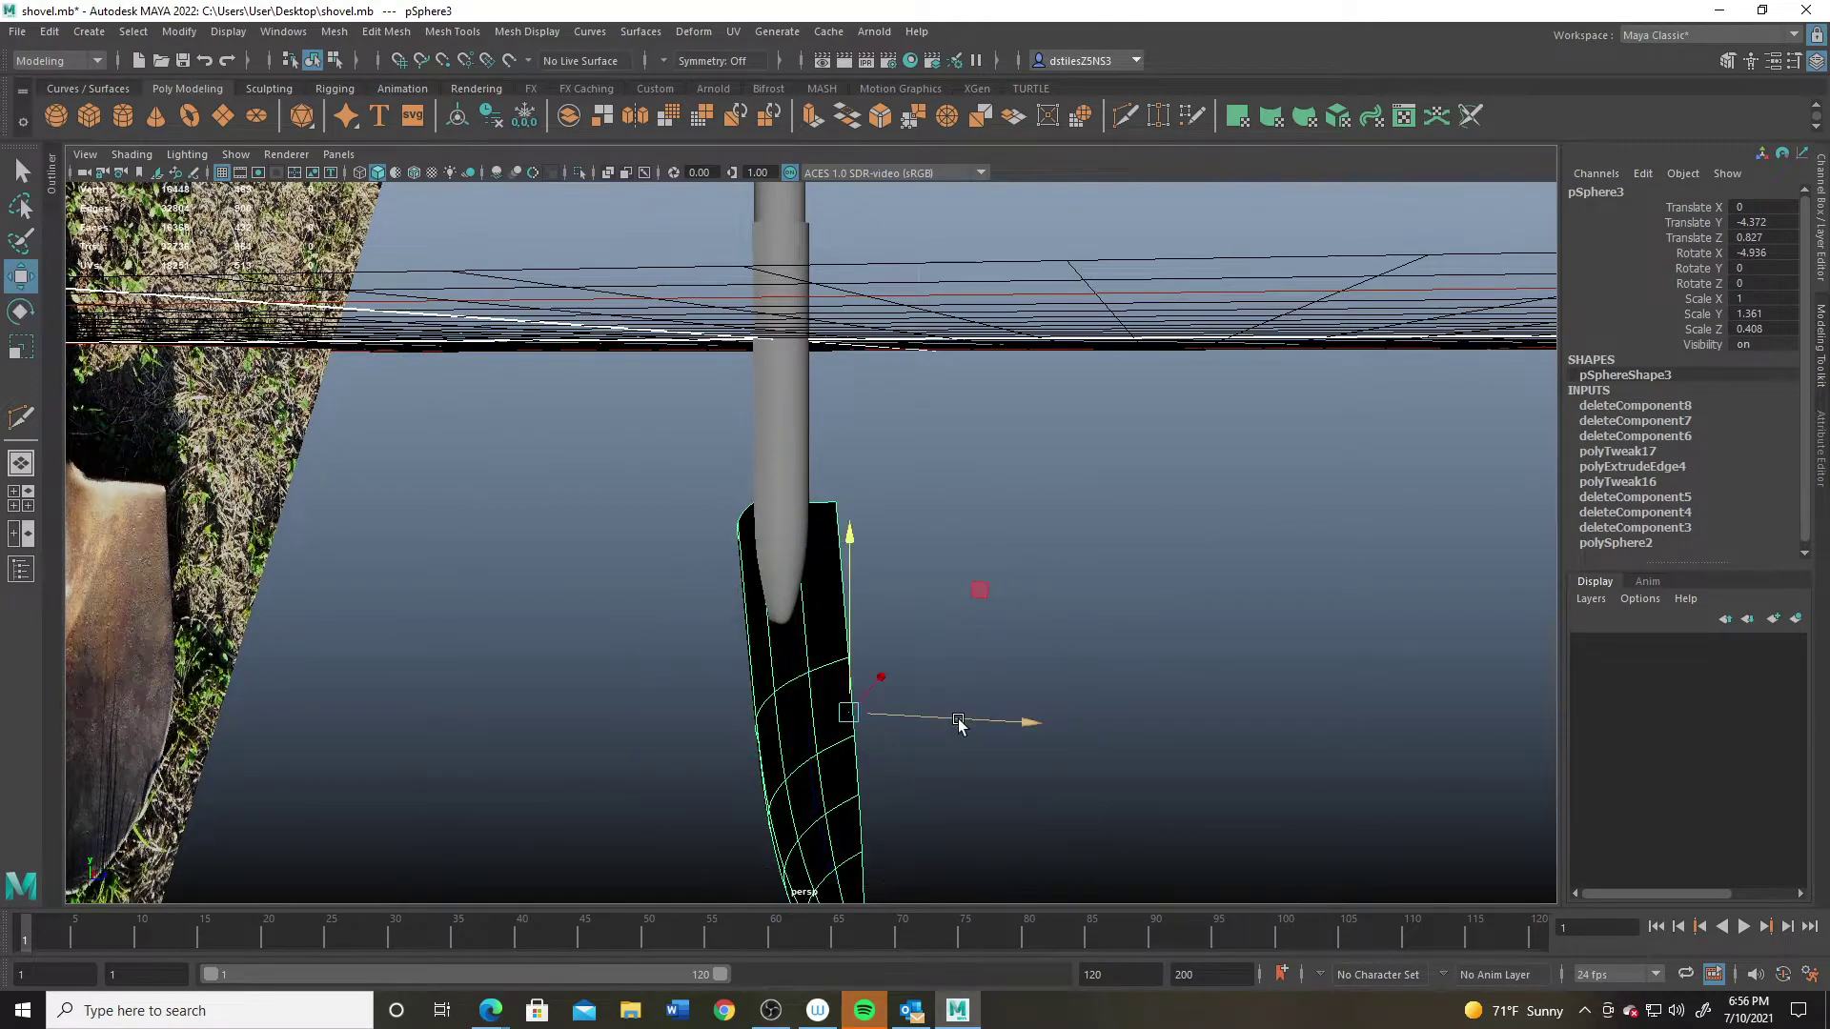
left_click_drag(959, 724, 1009, 774)
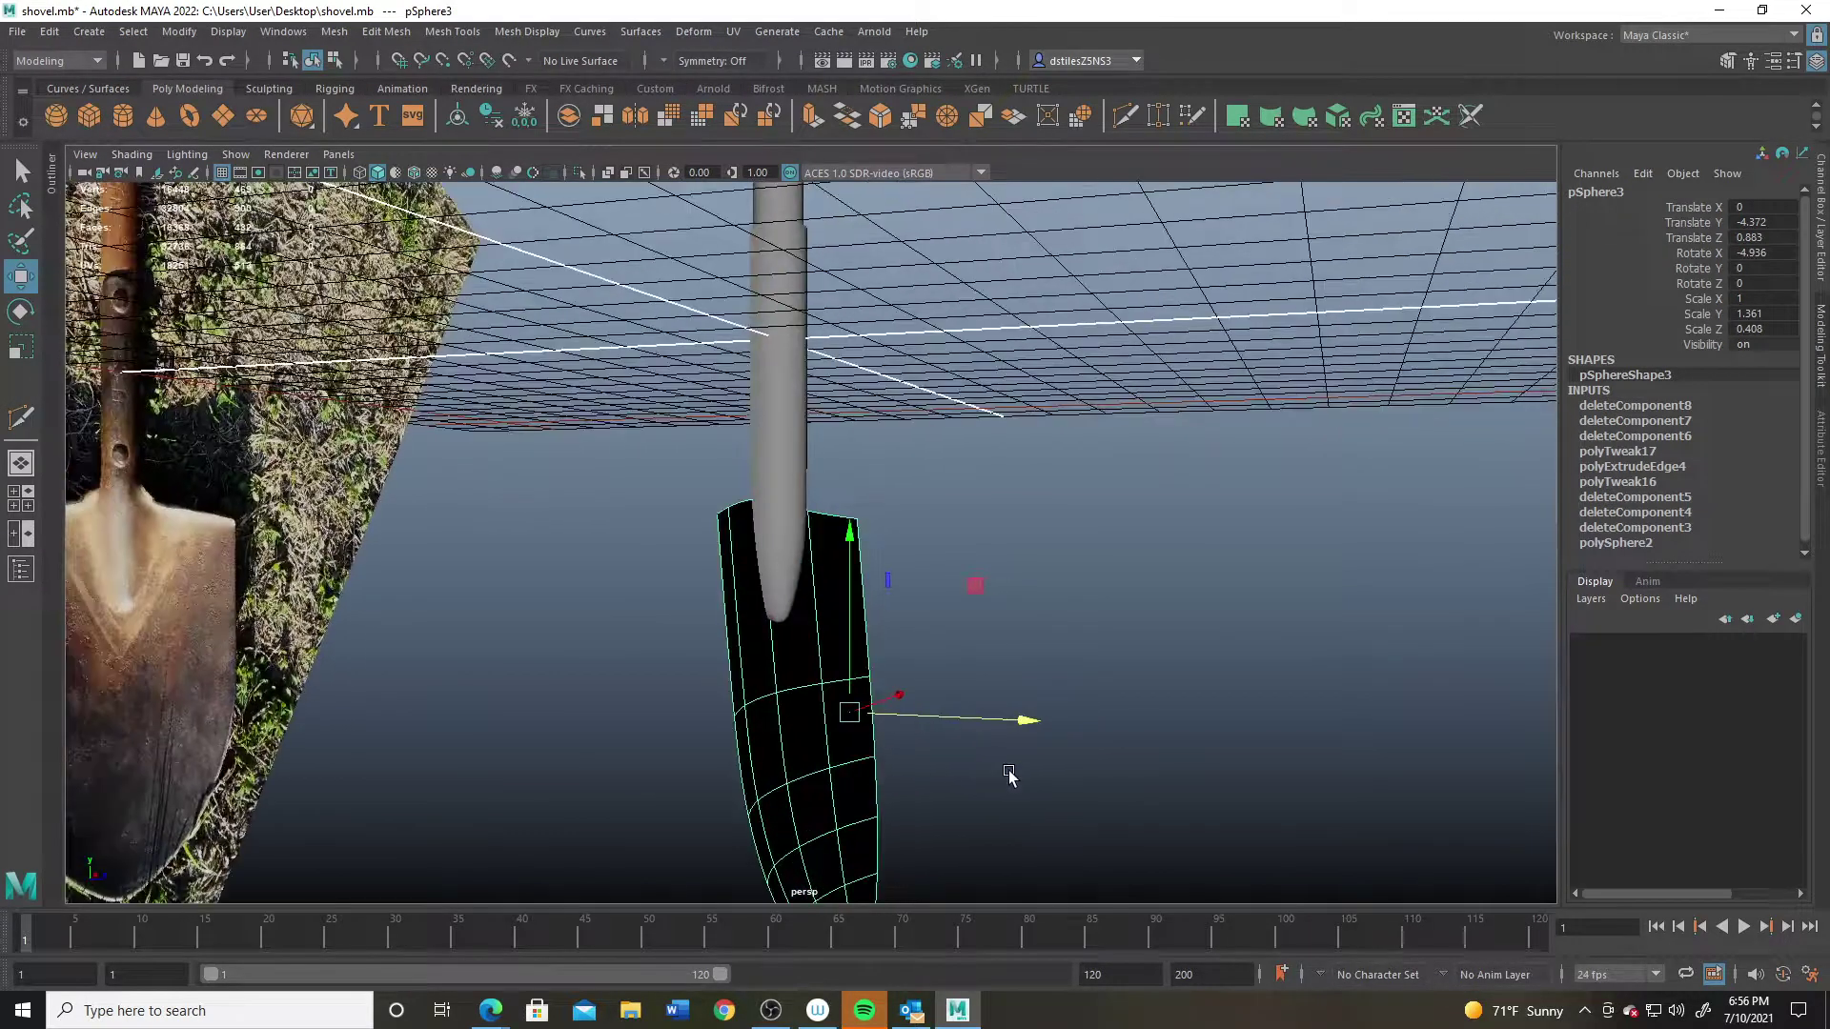
Step: Tilt the blade further to a Rotate X of -7.876
right_click_drag(1010, 774, 705, 585, "alt")
mouse_move(705, 586)
left_mouse_down("alt")
mouse_move(747, 572)
mouse_move(665, 593)
mouse_move(705, 591)
left_mouse_up("alt")
right_click_drag(705, 591, 825, 545, "alt")
left_click_drag(826, 545, 937, 643, "alt")
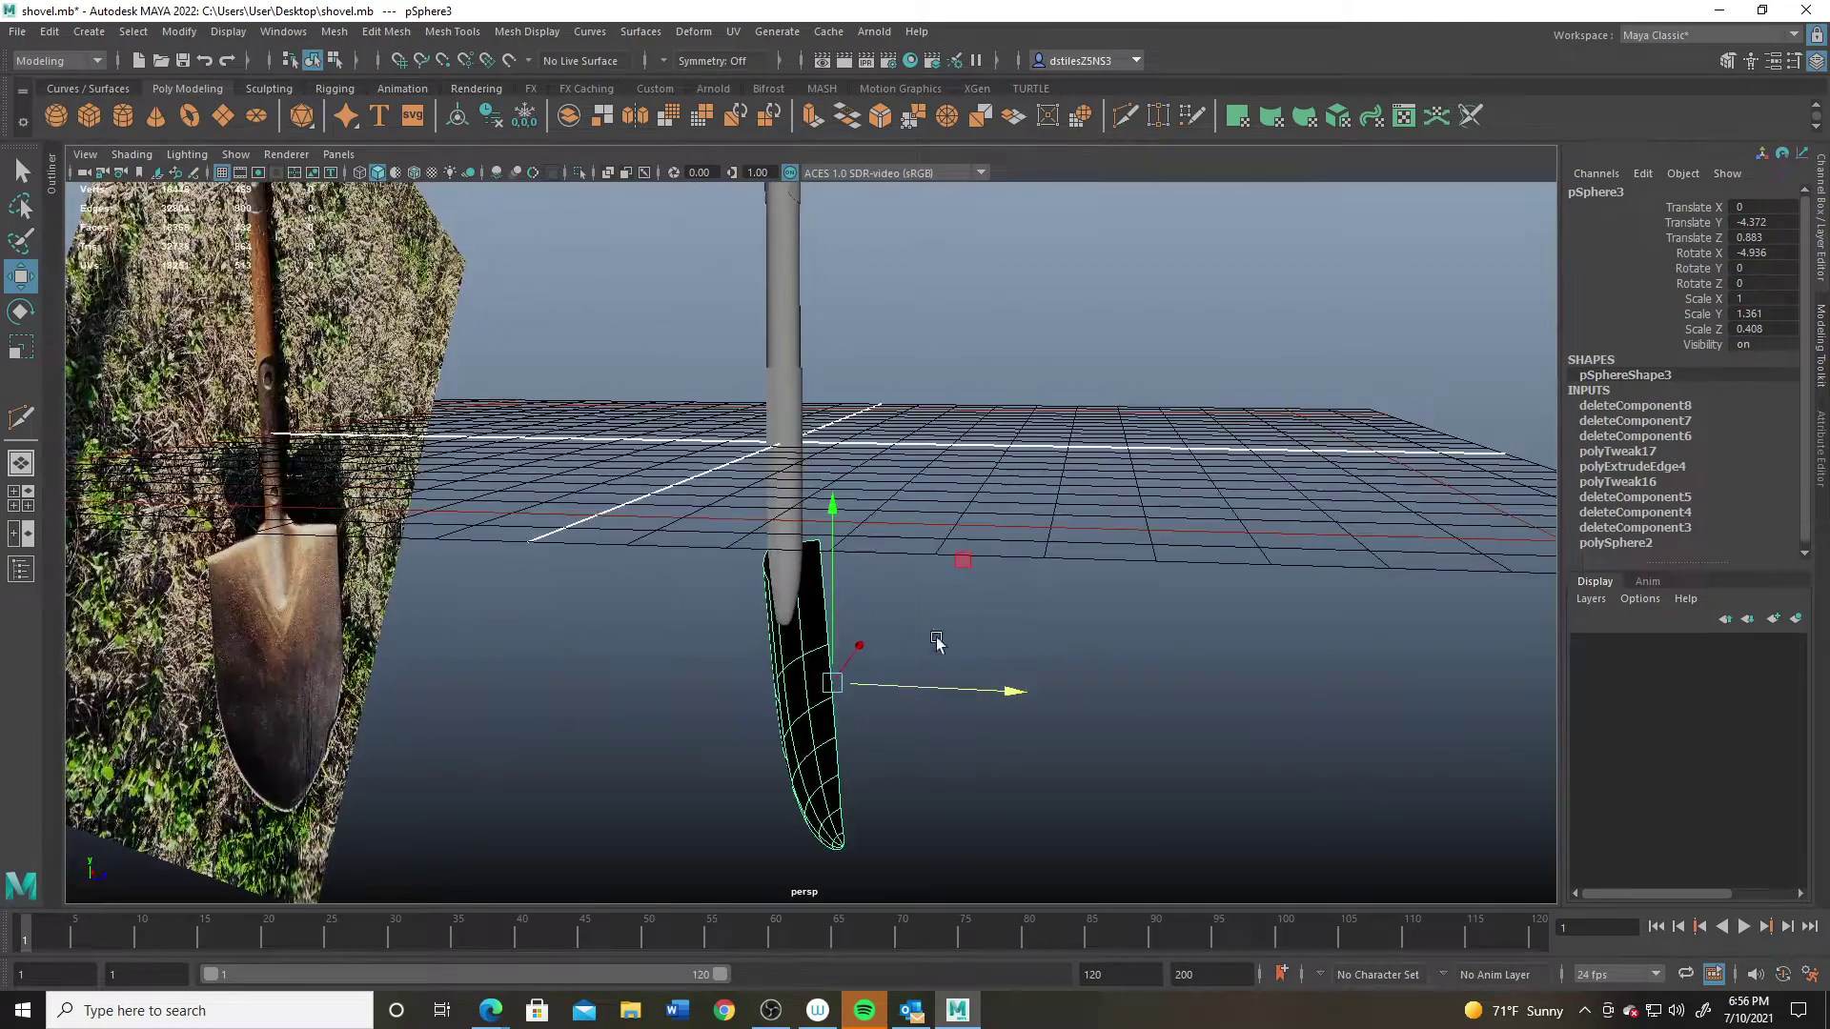
key("e")
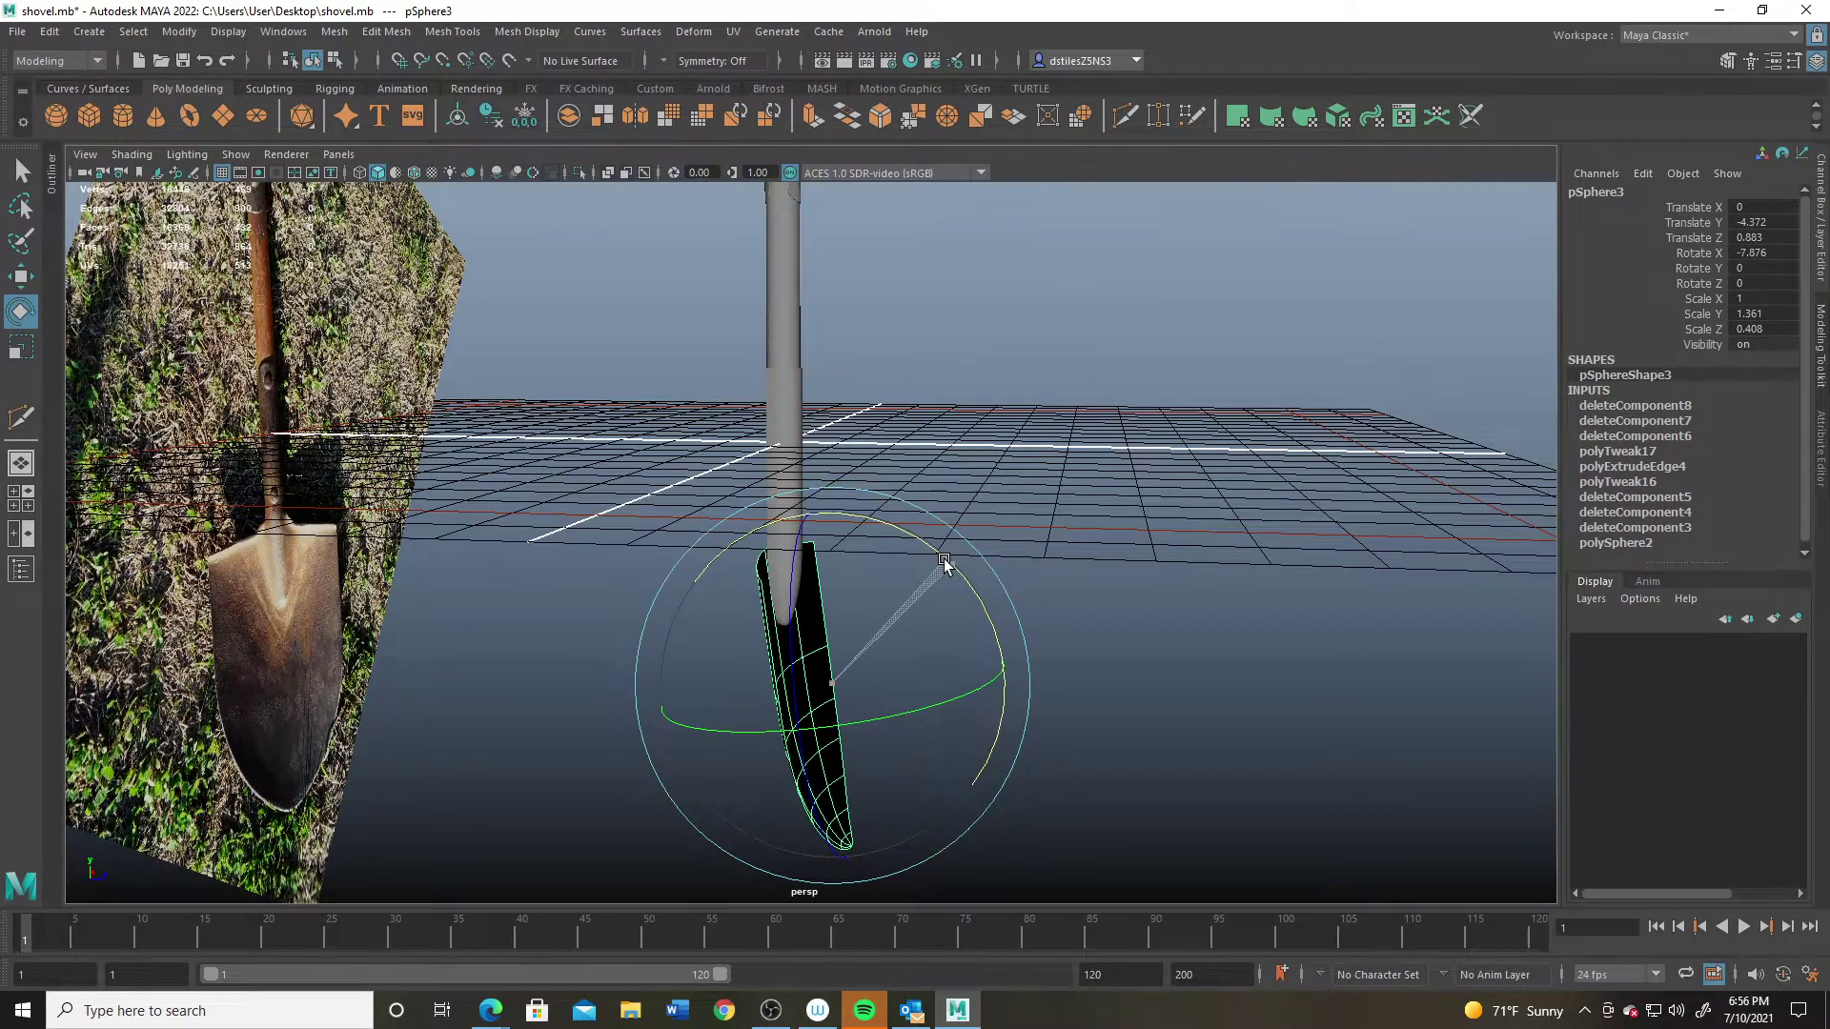
Step: In face mode, select the faces on the socket's tapered tip and move them along Z to bend the tip toward the blade
key("q")
left_click(778, 517)
right_click_drag(777, 517, 774, 644, "alt")
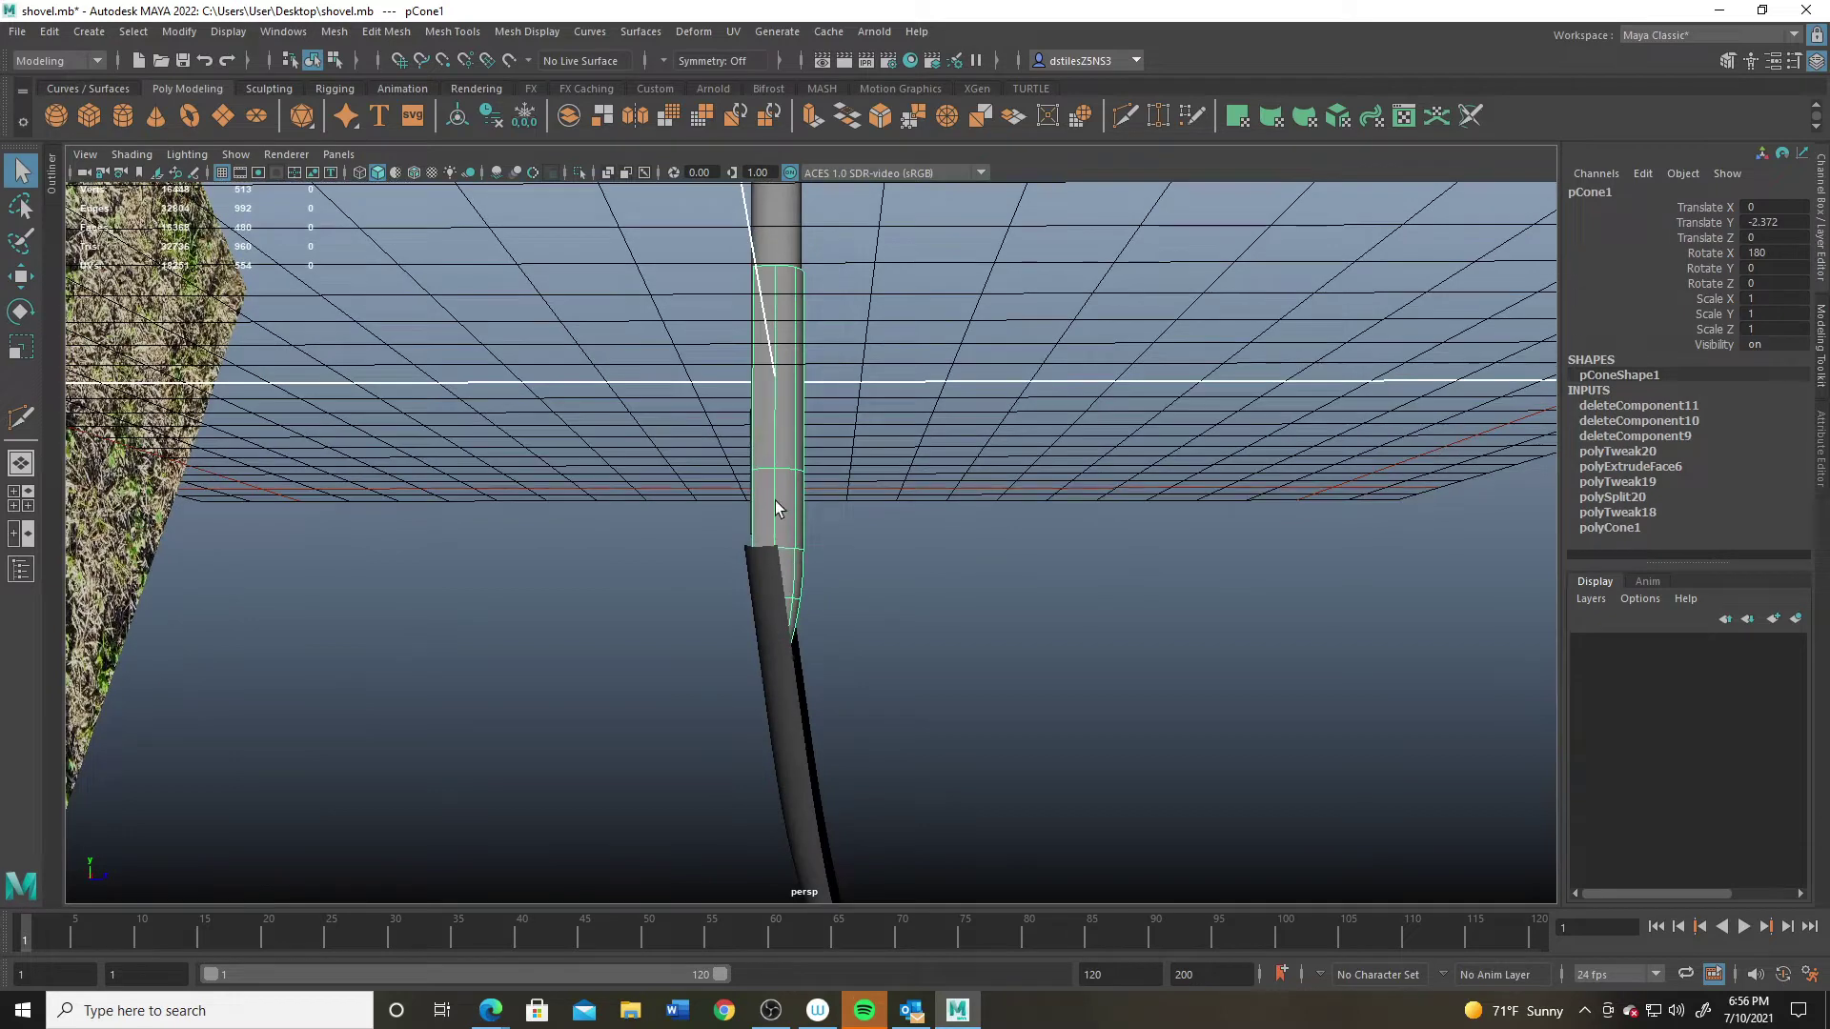
right_click_drag(775, 485, 776, 536)
left_click_drag(776, 536, 708, 564, "alt")
left_click_drag(687, 592, 840, 677)
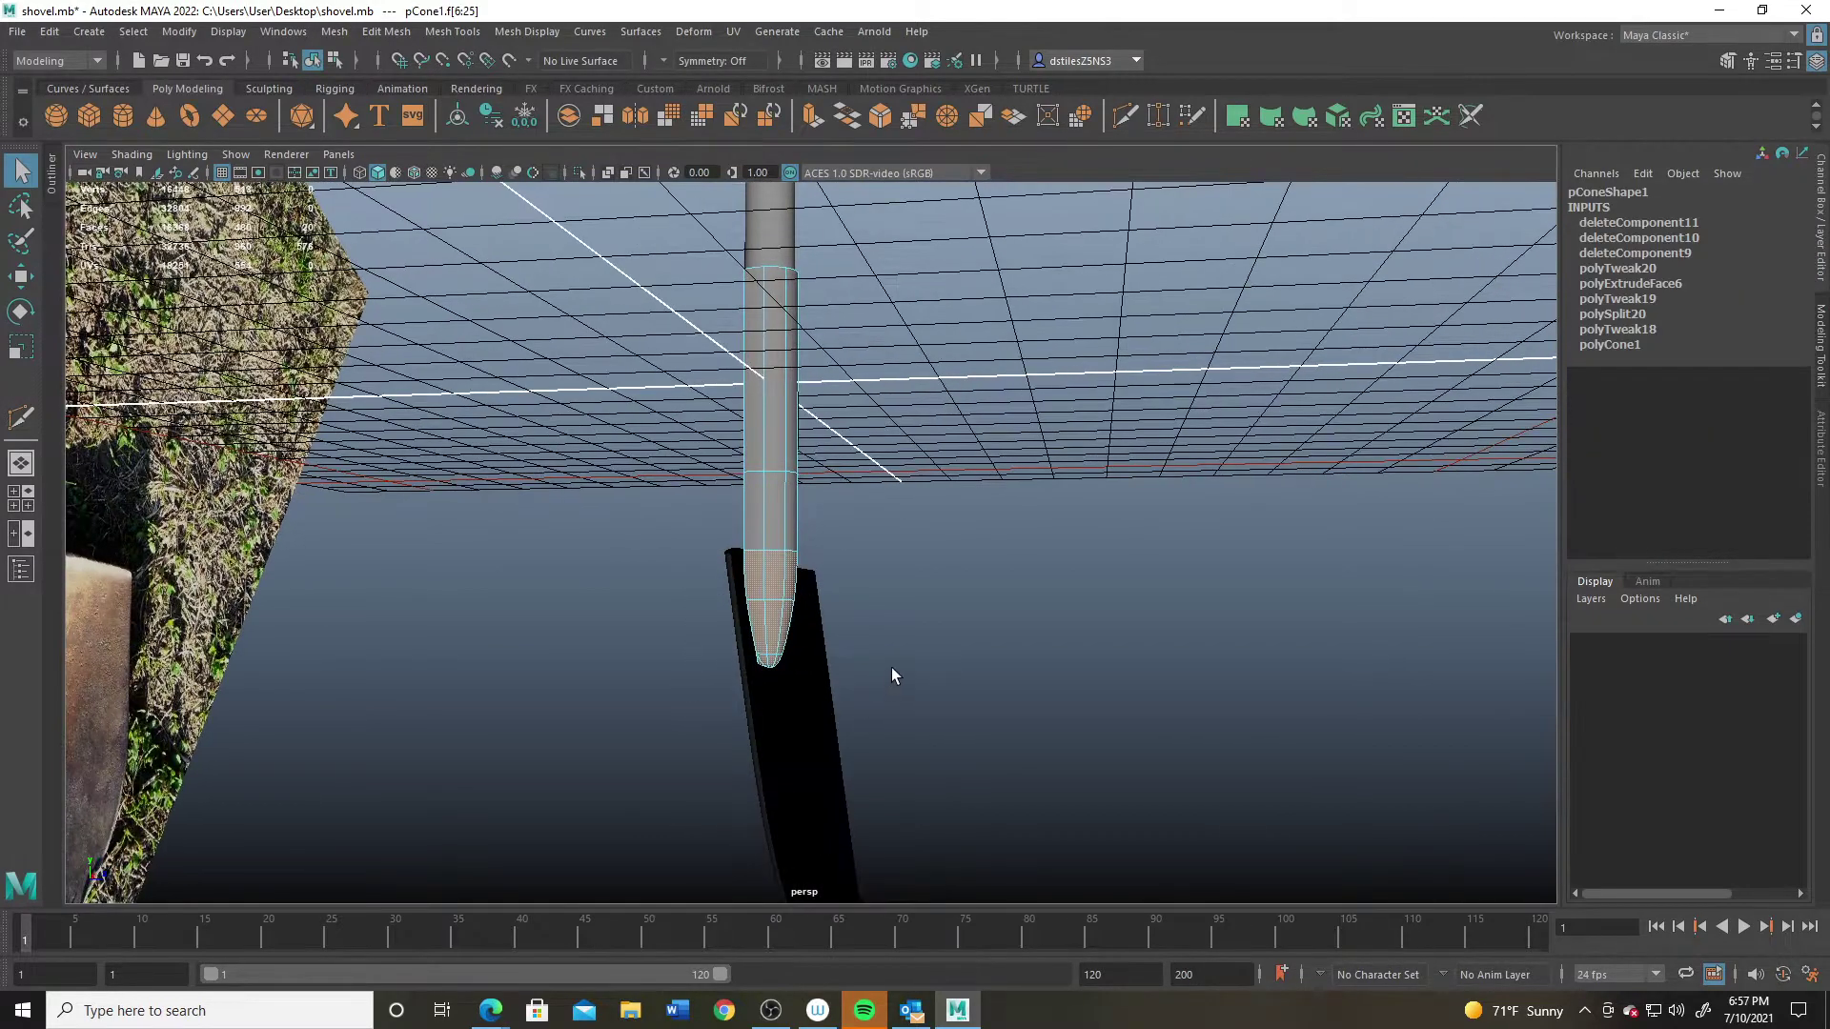
key("w")
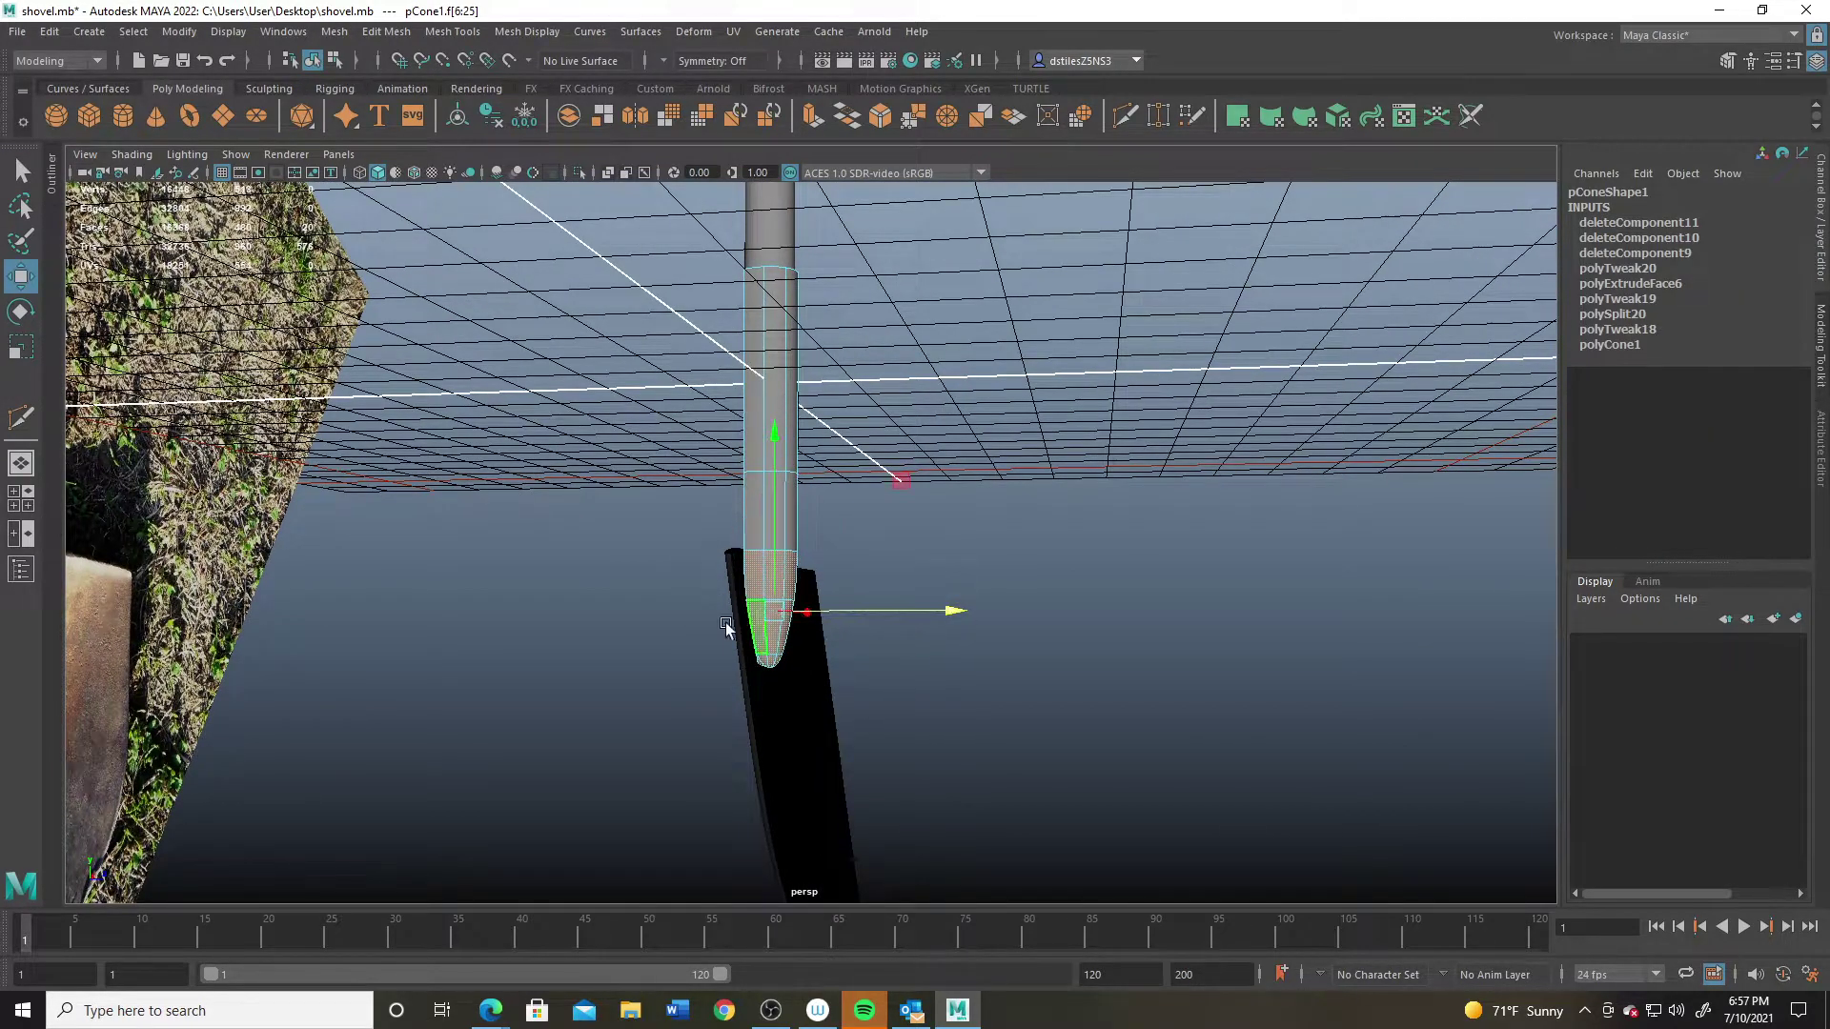
left_click_drag(911, 633, 843, 617)
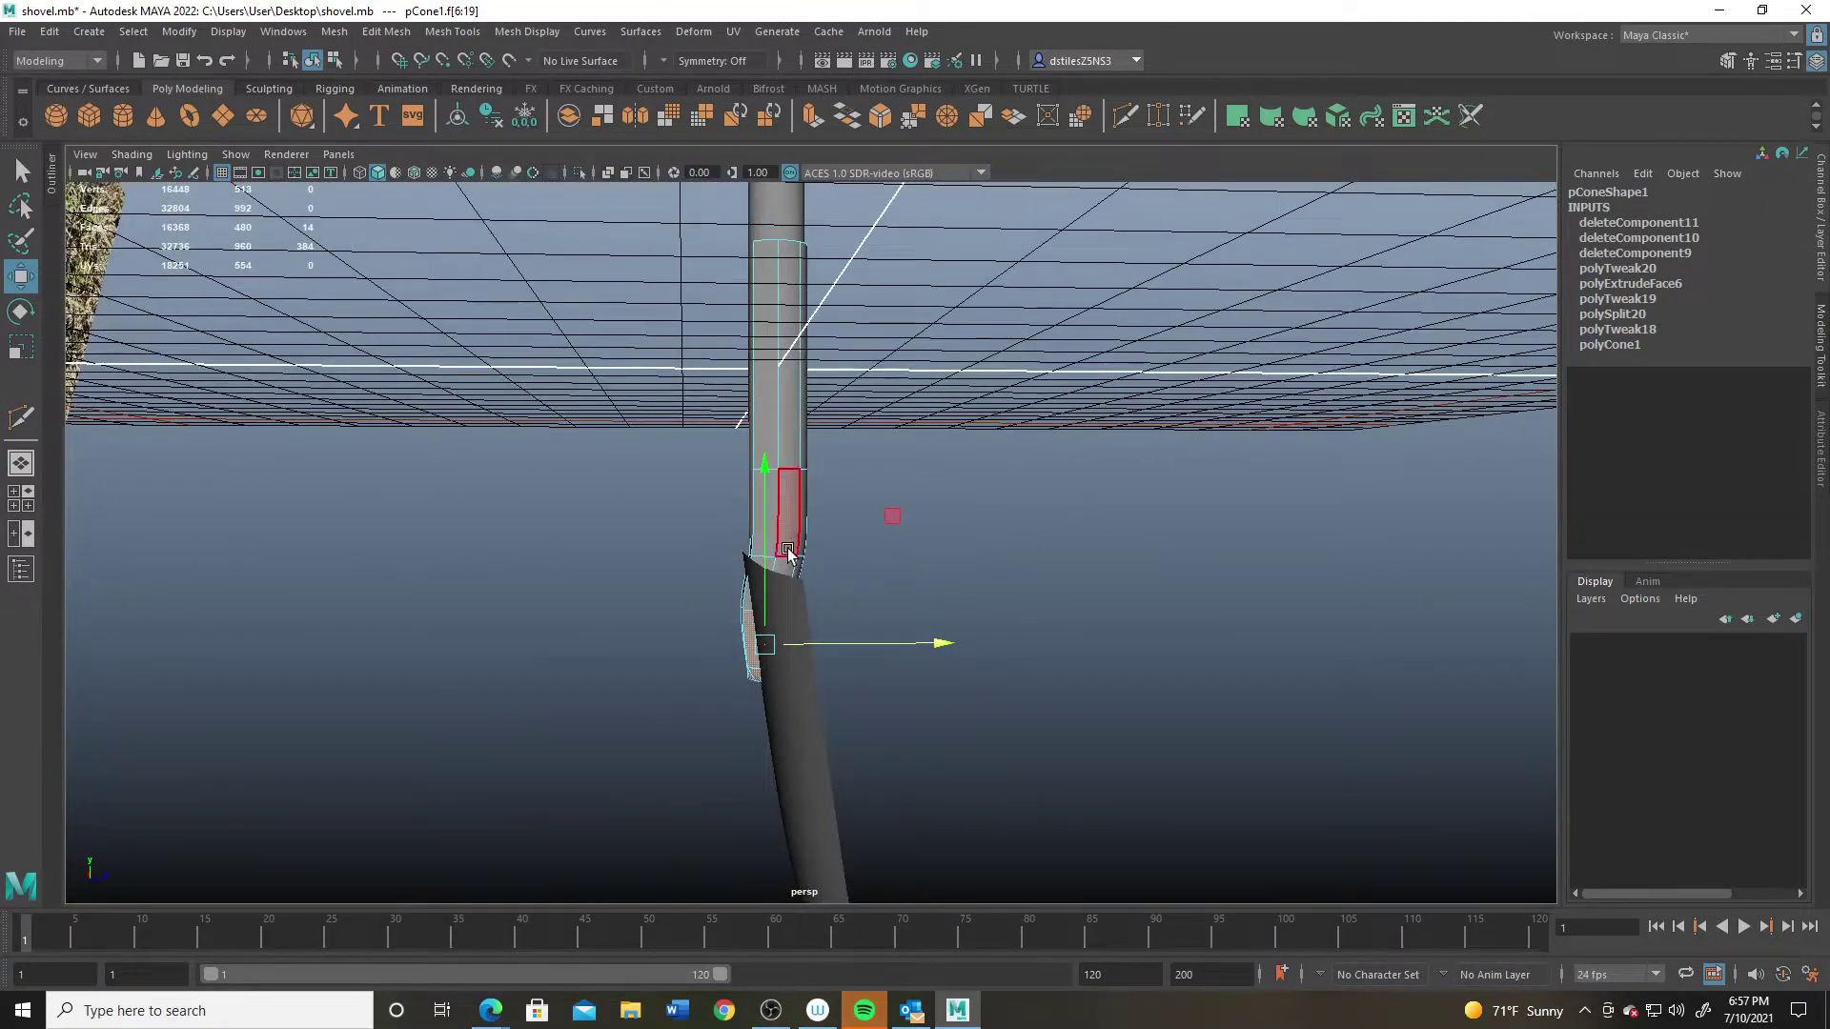
Step: In vertex mode, shift the socket's vertex row at the bend along Z and lower the row above it to soften the bend
right_click_drag(808, 551, 689, 523)
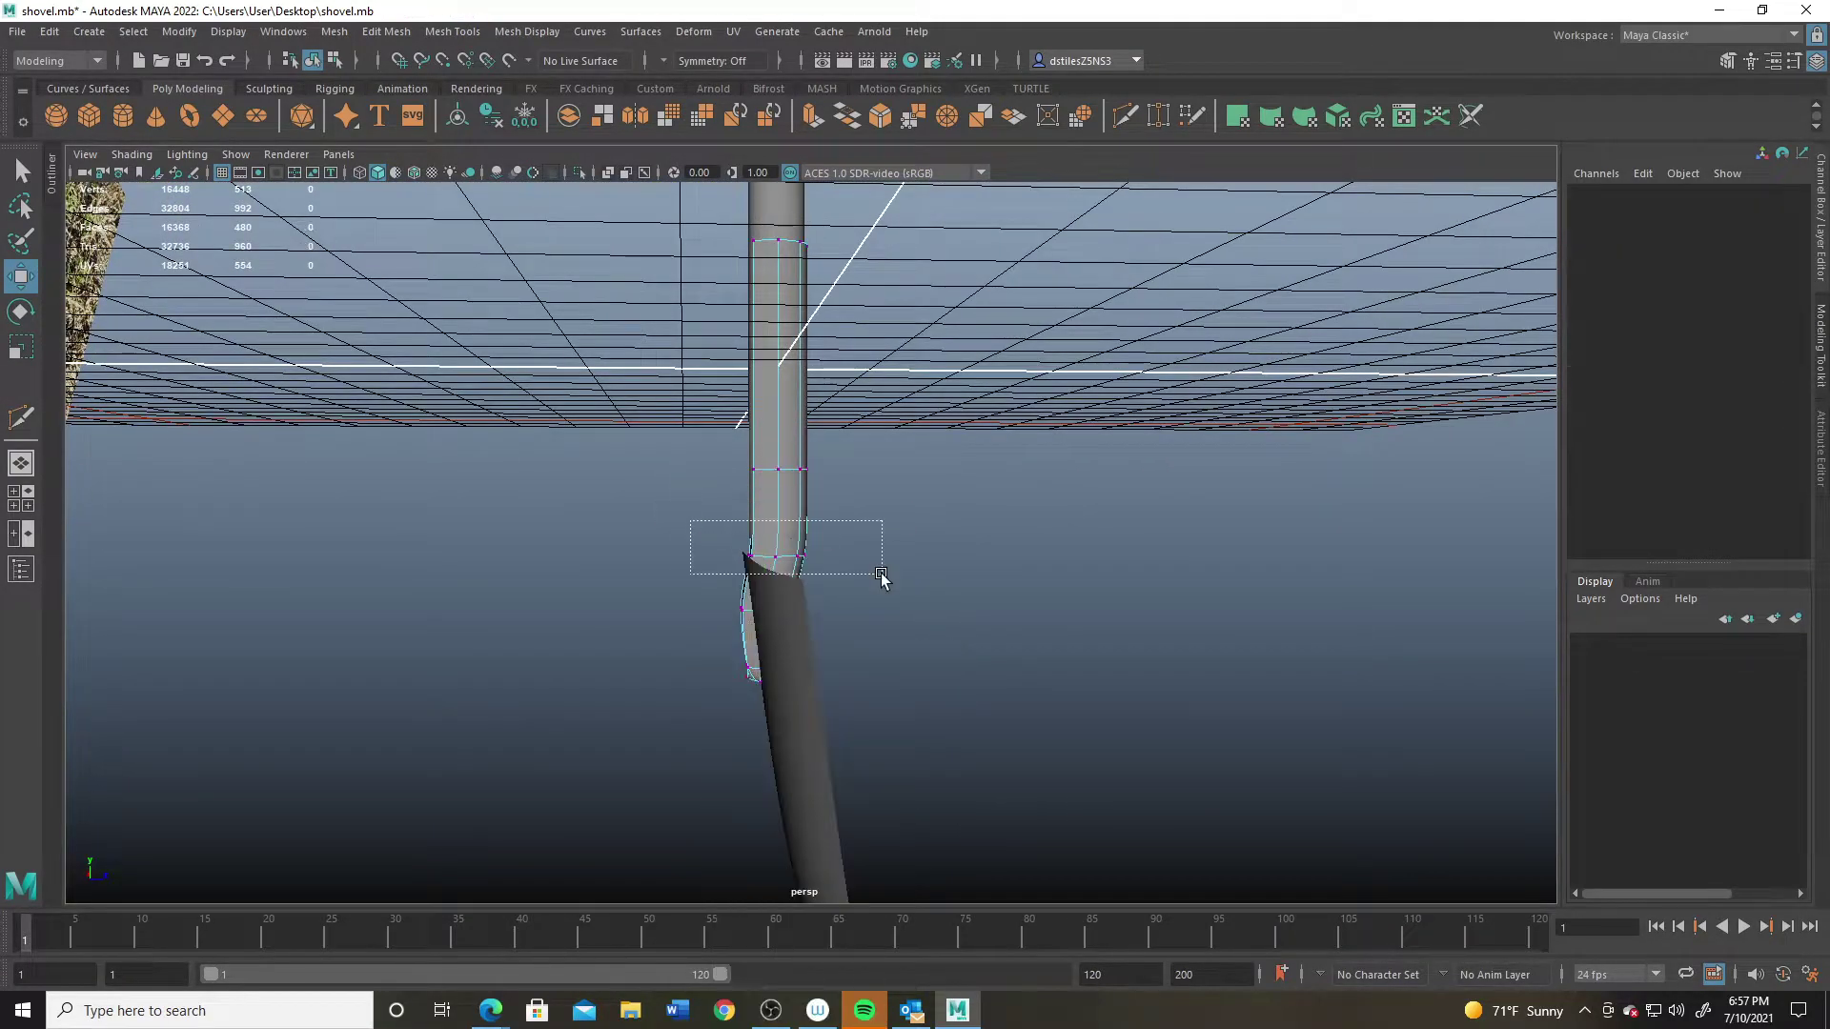
left_click_drag(882, 576, 903, 553)
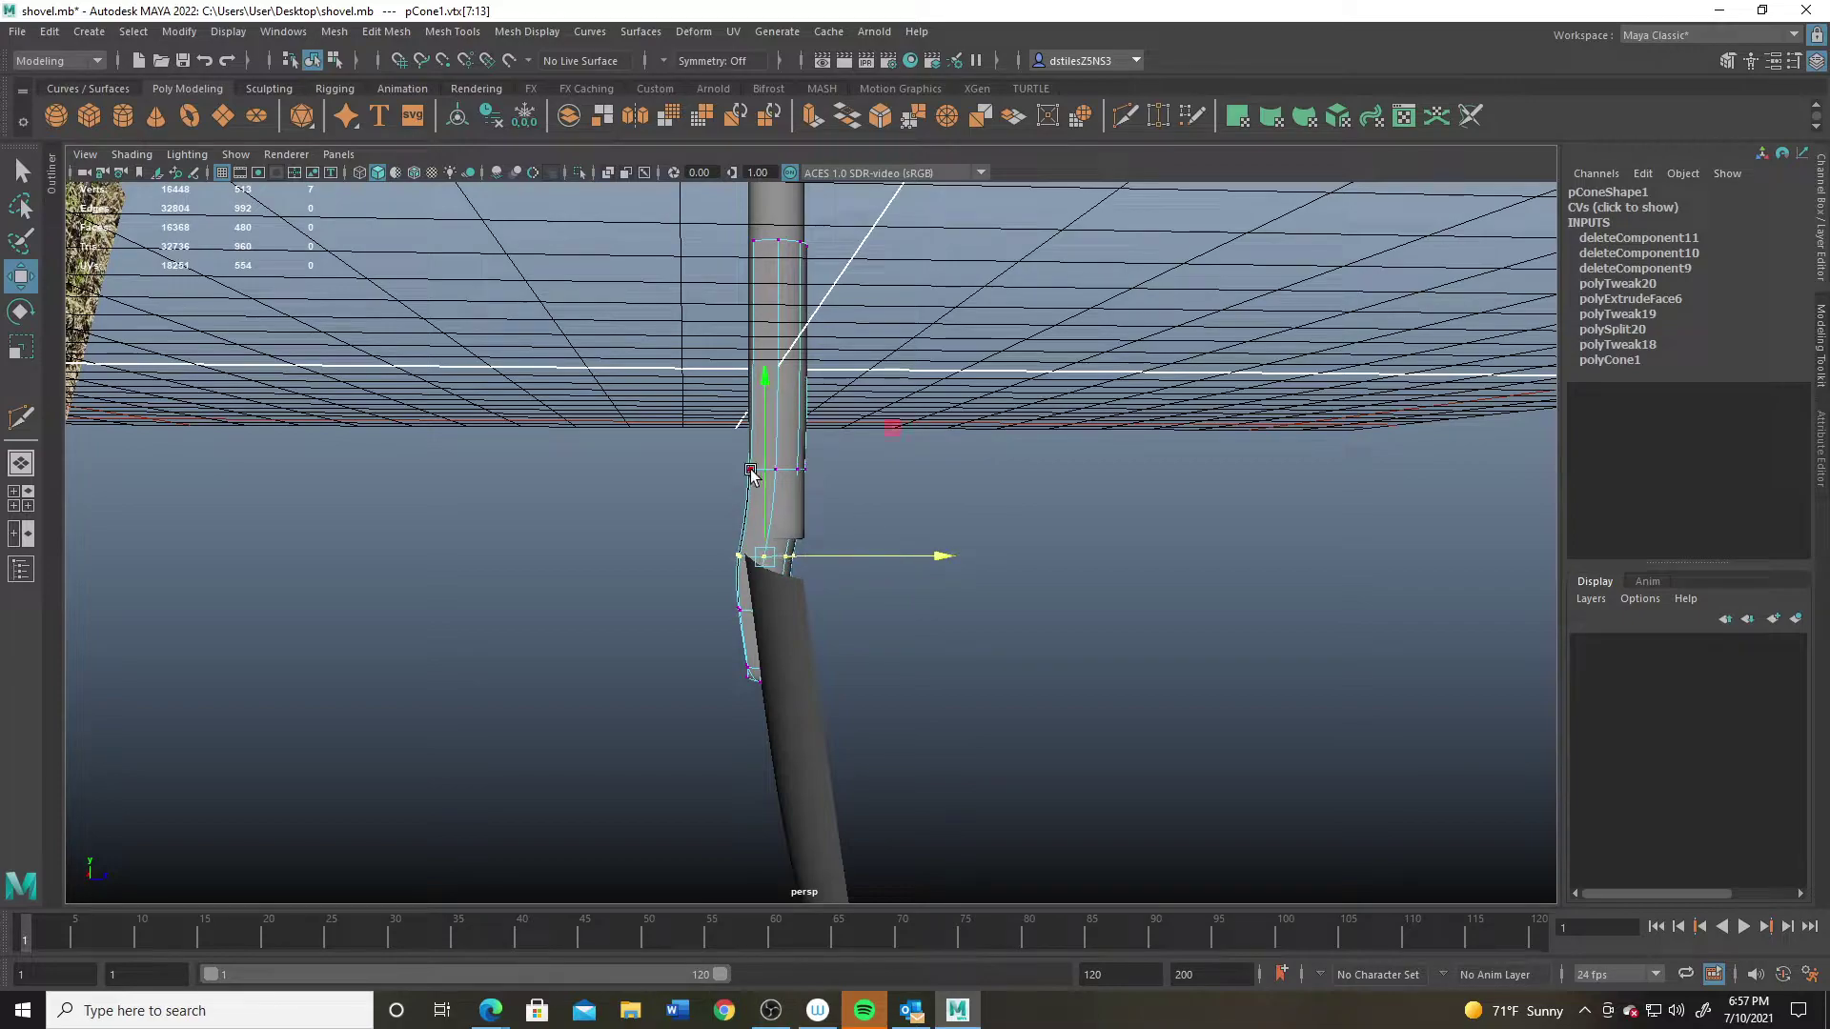
left_click_drag(751, 470, 850, 503)
left_click_drag(782, 320, 807, 398)
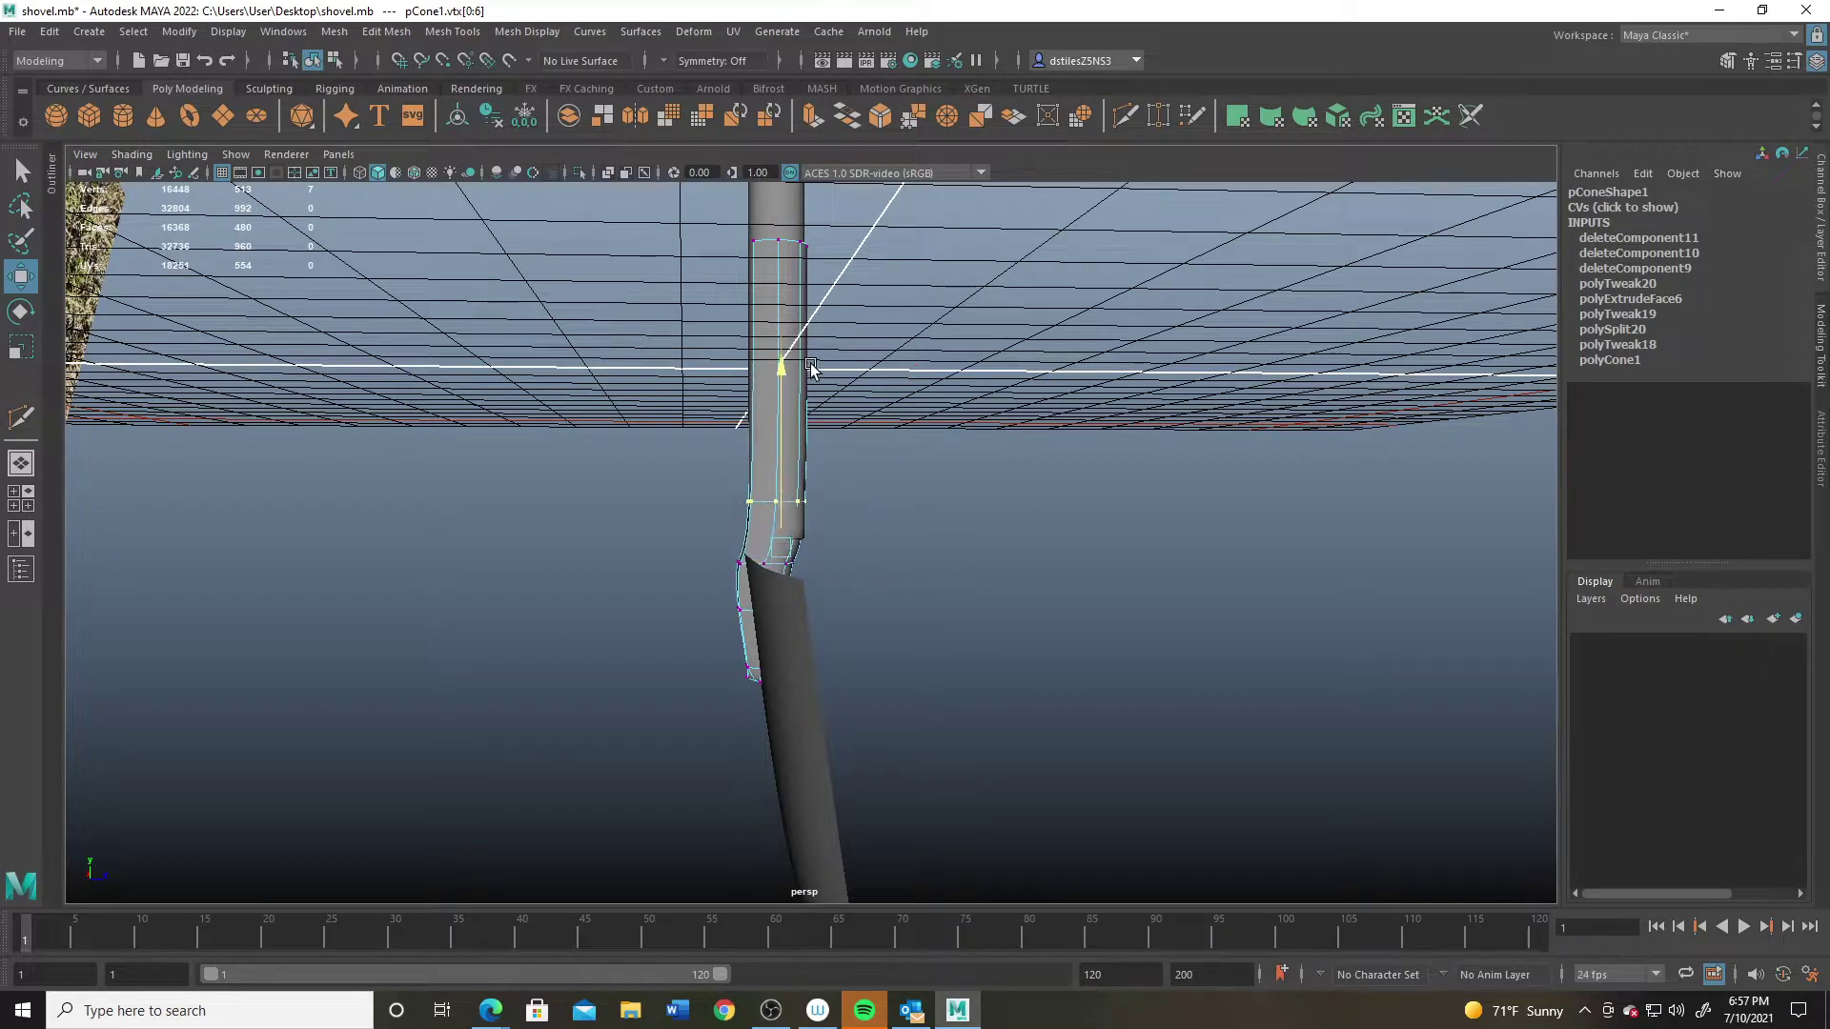
left_click_drag(859, 598, 1084, 683, "alt")
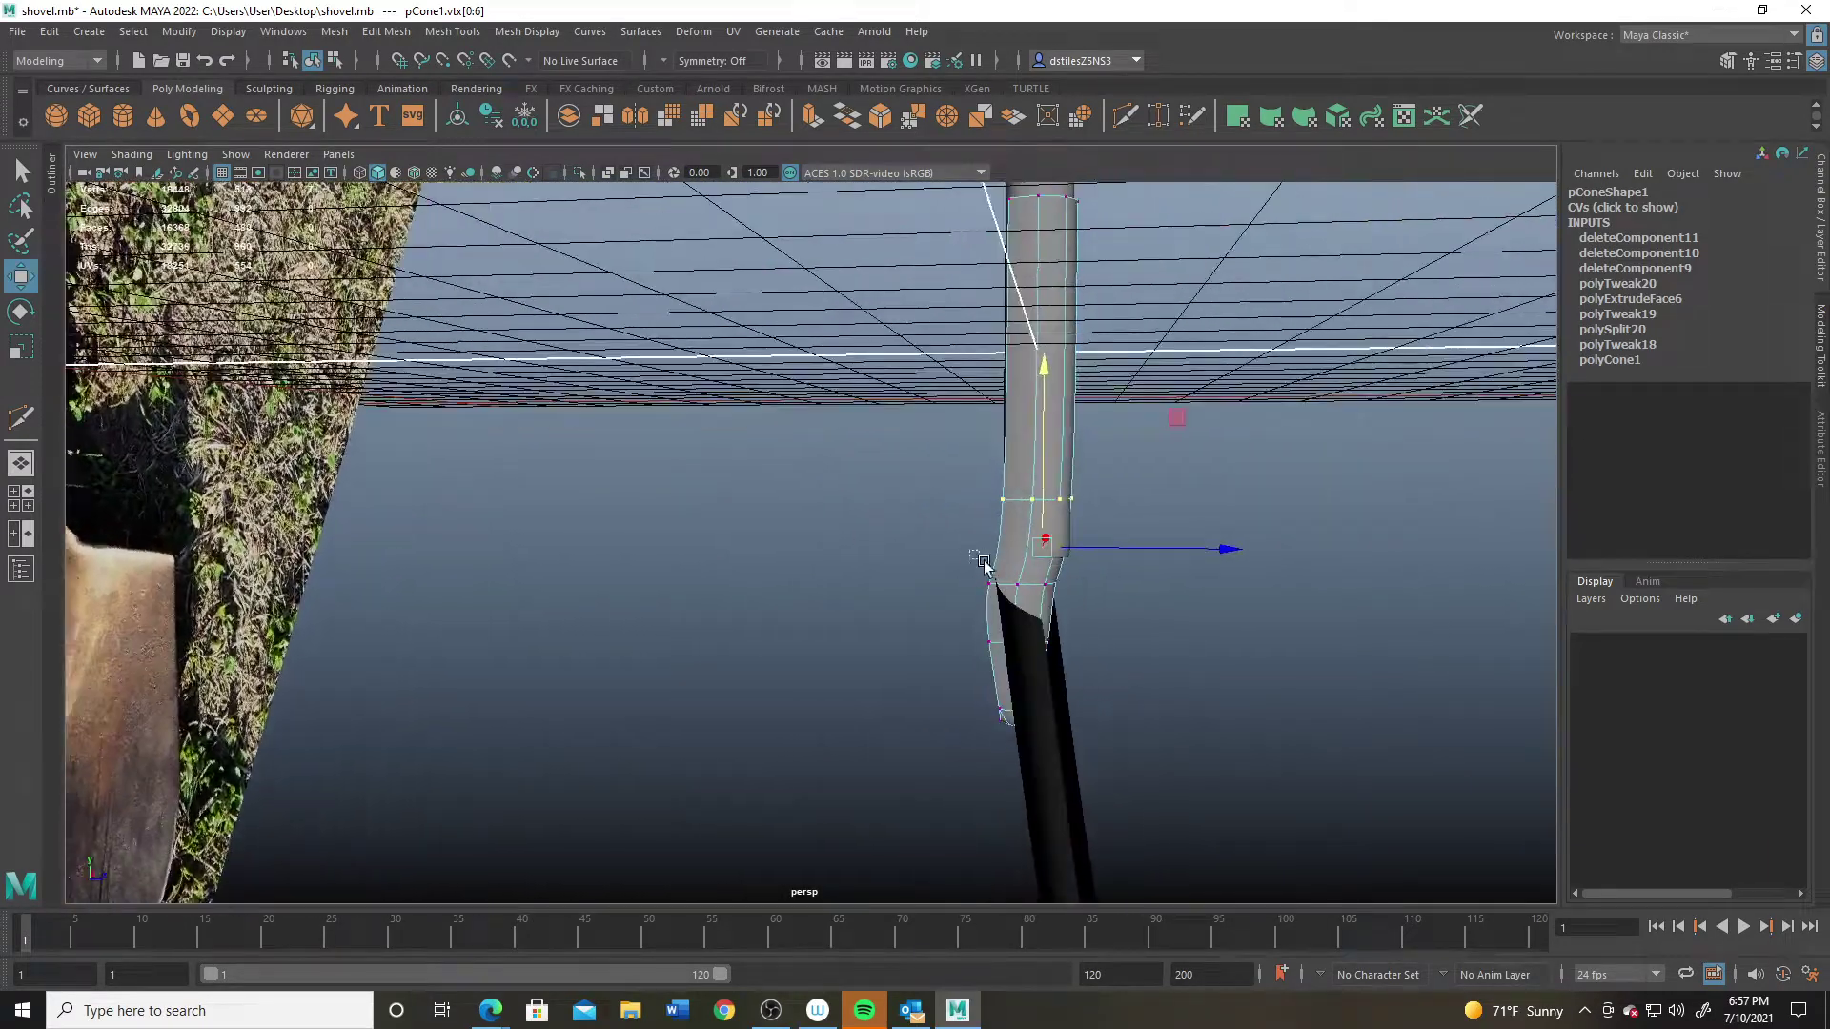
left_click_drag(984, 562, 1056, 636)
Step: Move the blade along Z to a Translate Z of 0.749 and display wireframe on the shaded models
left_click(1060, 760)
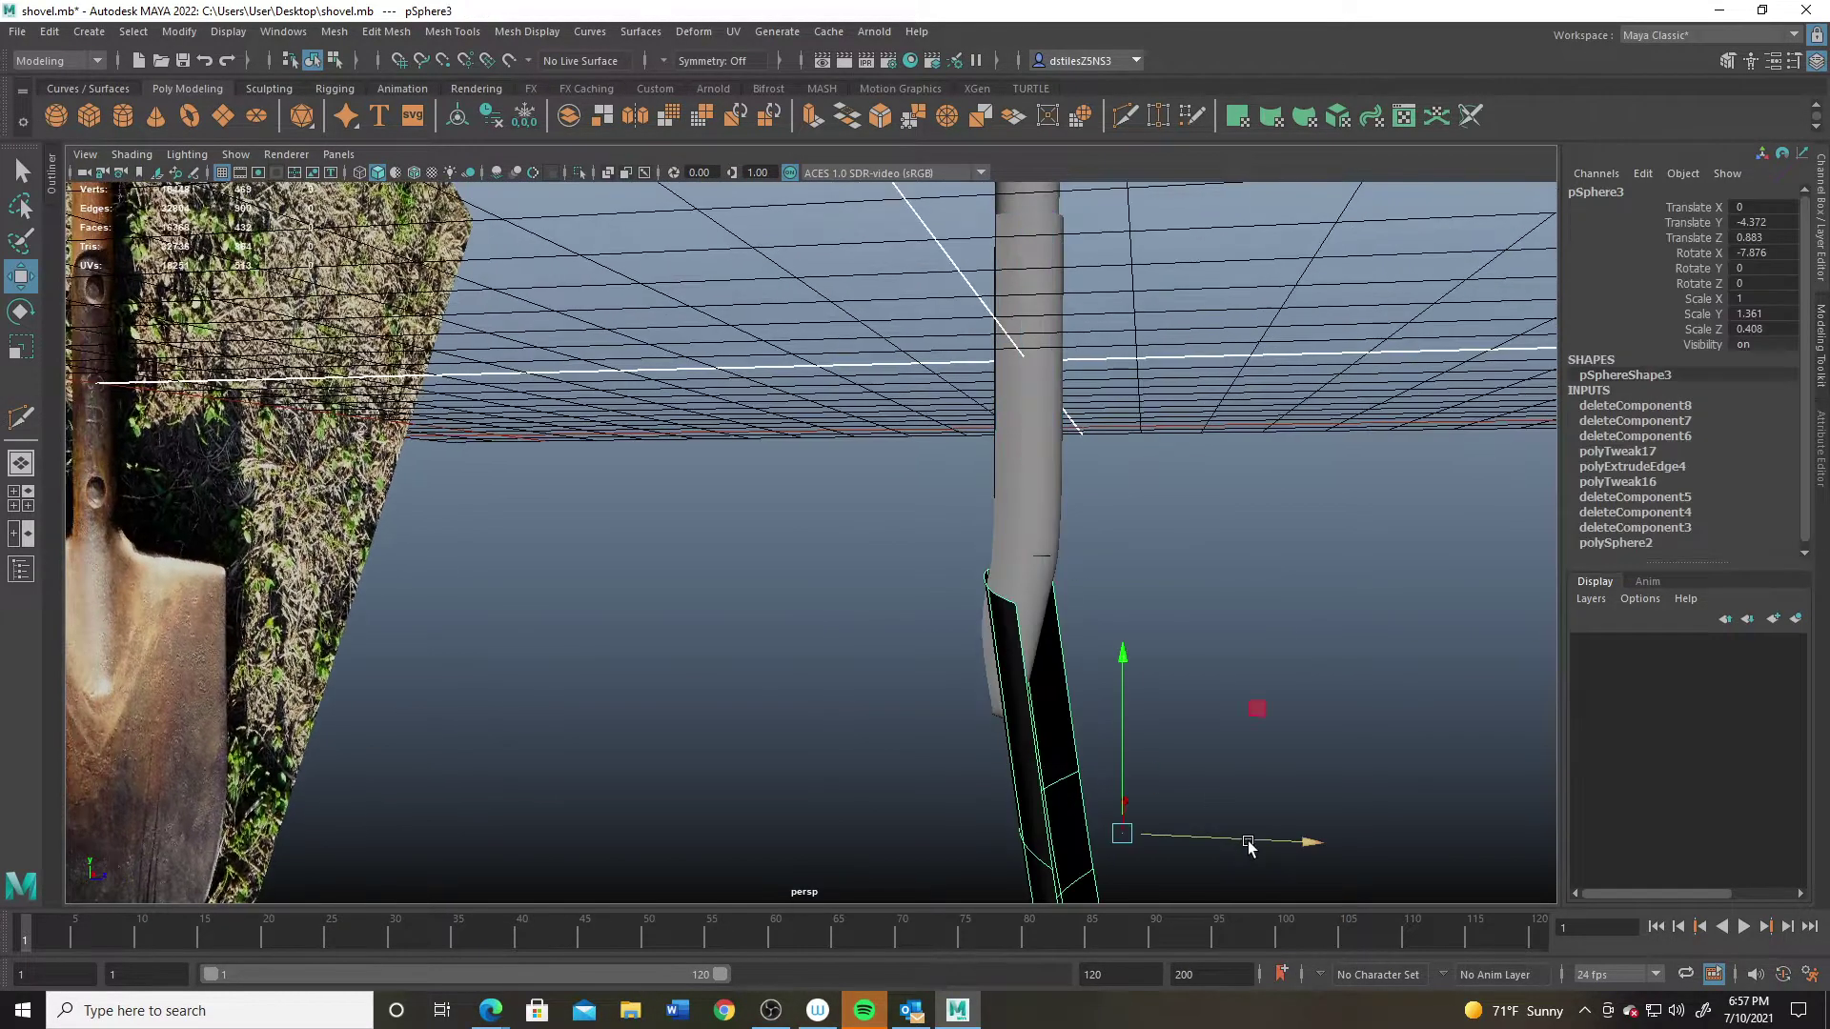
left_click_drag(1249, 847, 944, 741)
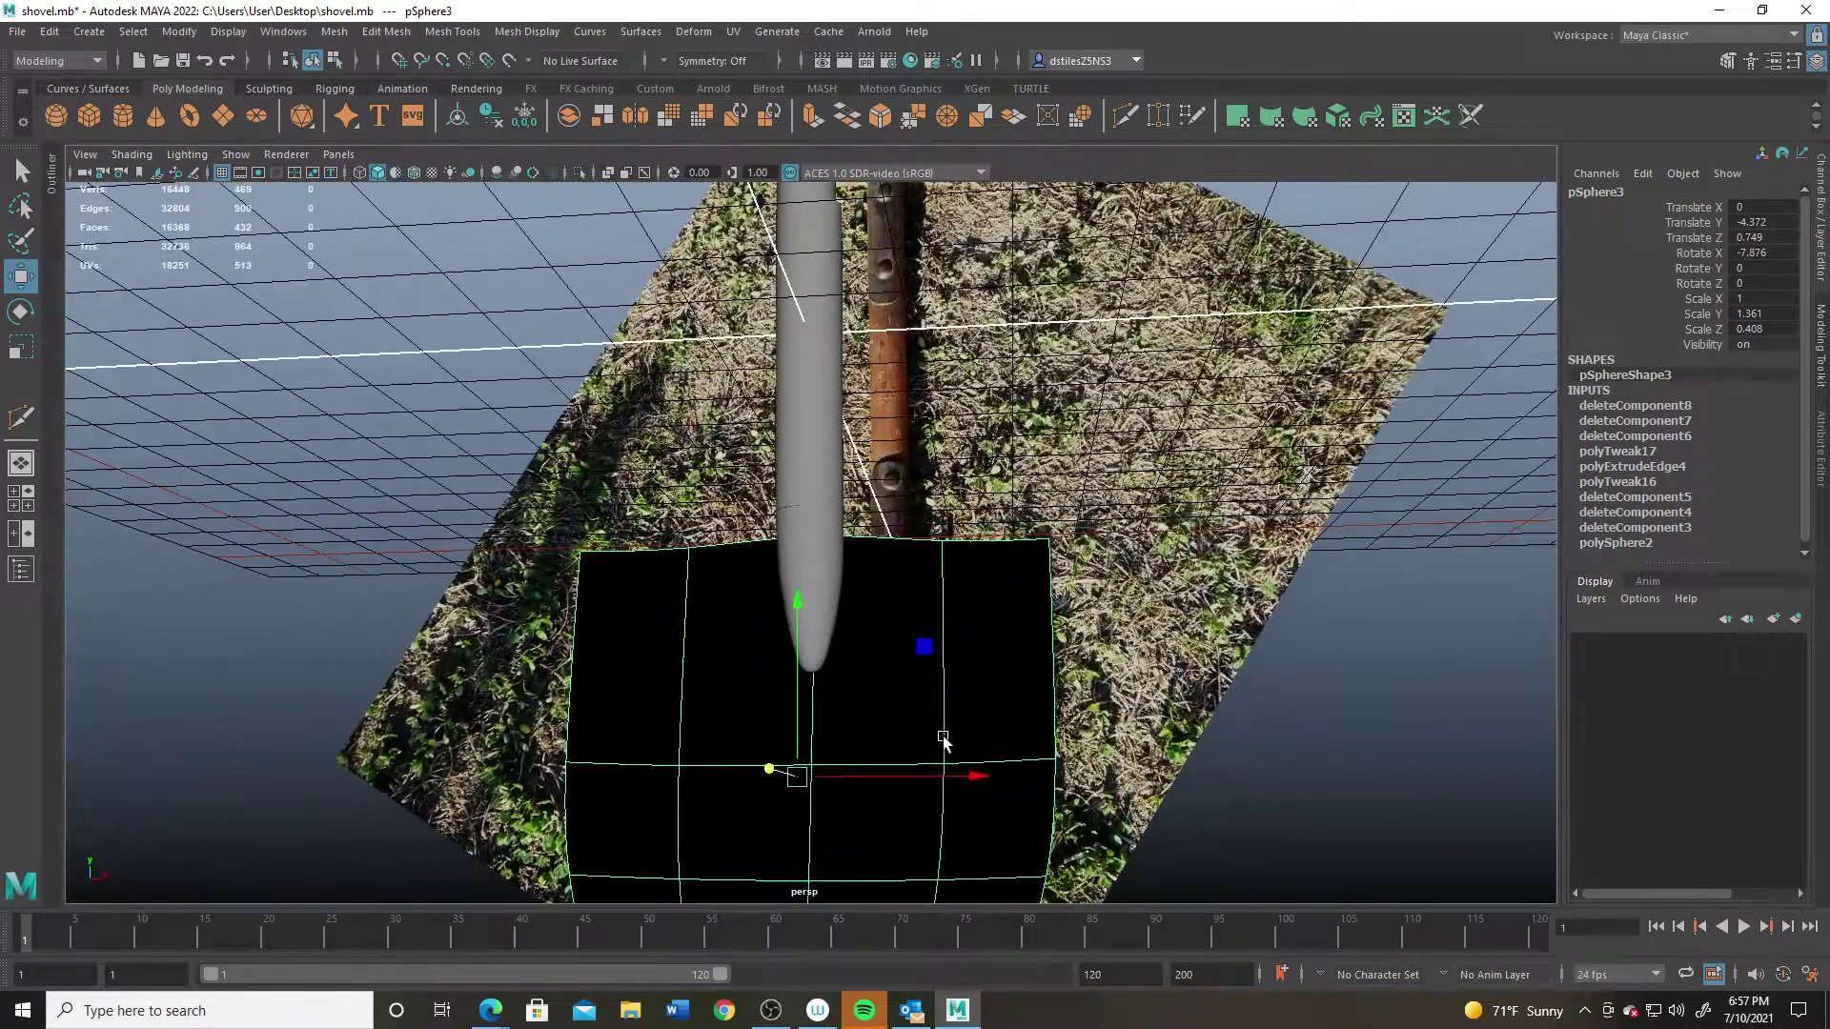
left_click(416, 172)
Step: Insert two horizontal edge loops across the upper part of the blade with the Multi-Cut tool, around the socket's tip
left_click_drag(827, 561, 832, 556, "alt")
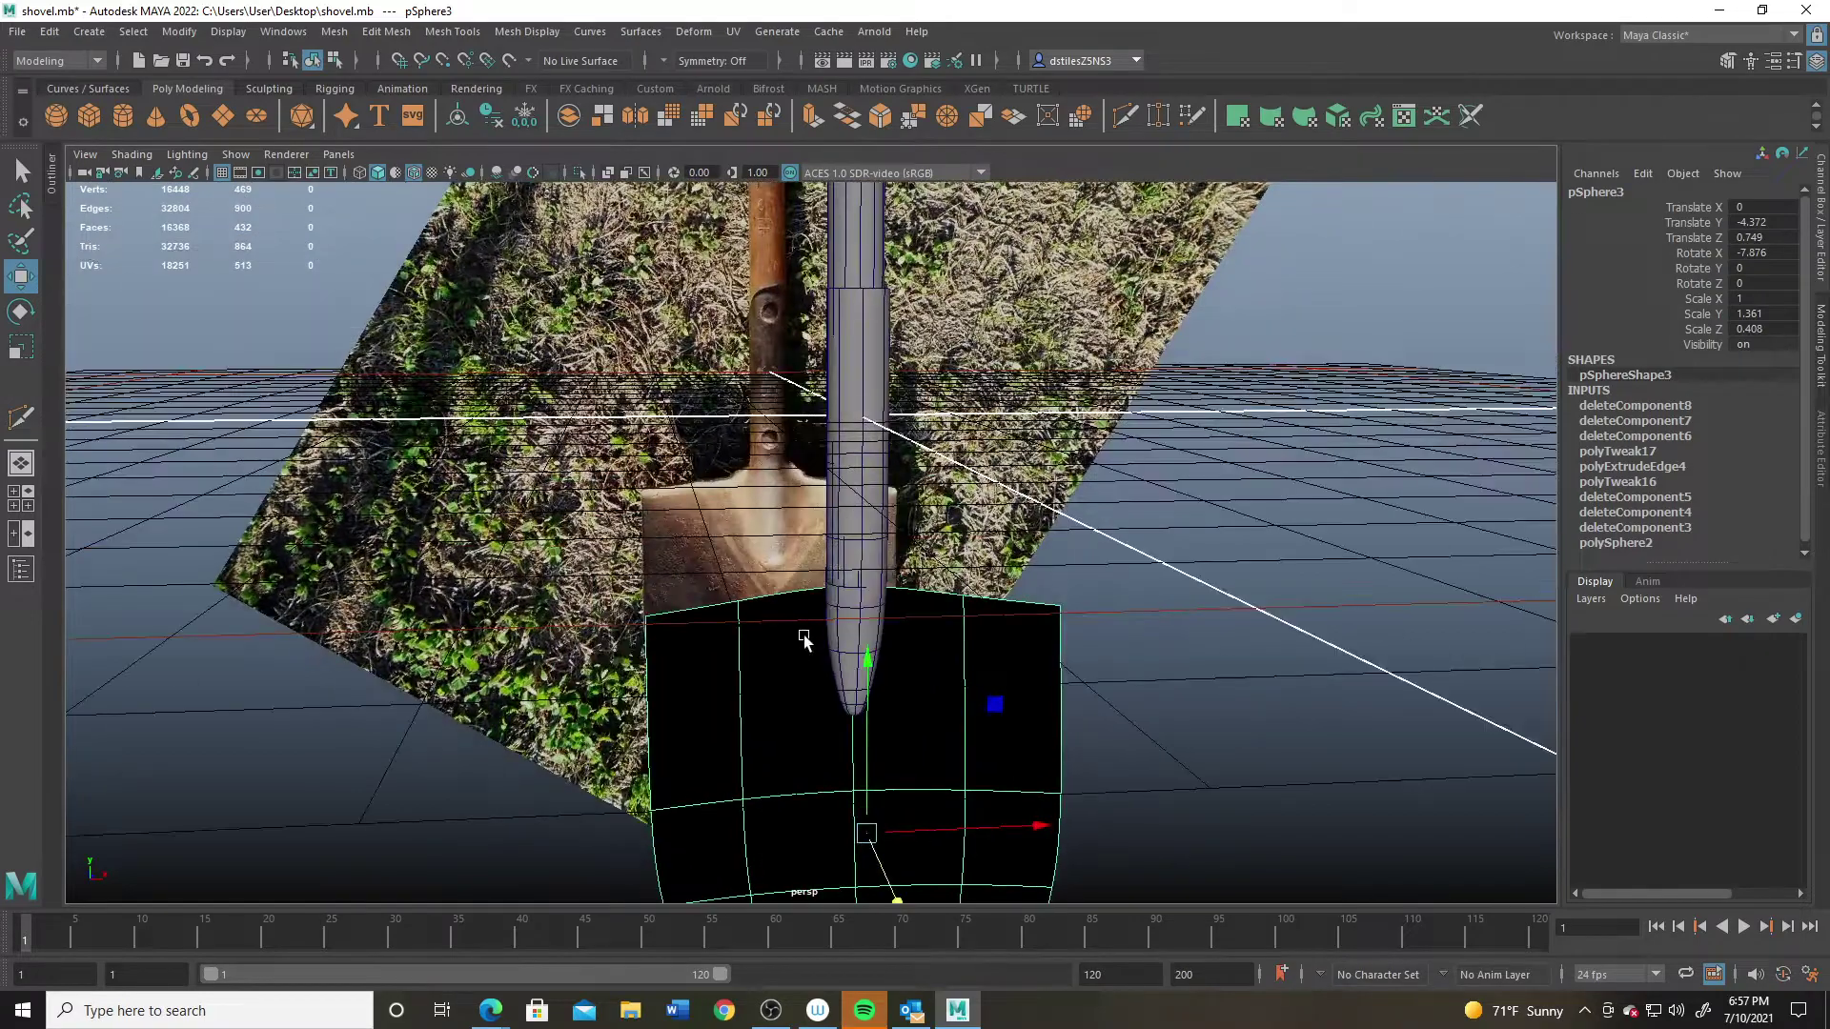
mouse_move(844, 659)
left_mouse_down("alt")
mouse_move(895, 735)
mouse_move(821, 688)
mouse_move(846, 661)
left_mouse_up("alt")
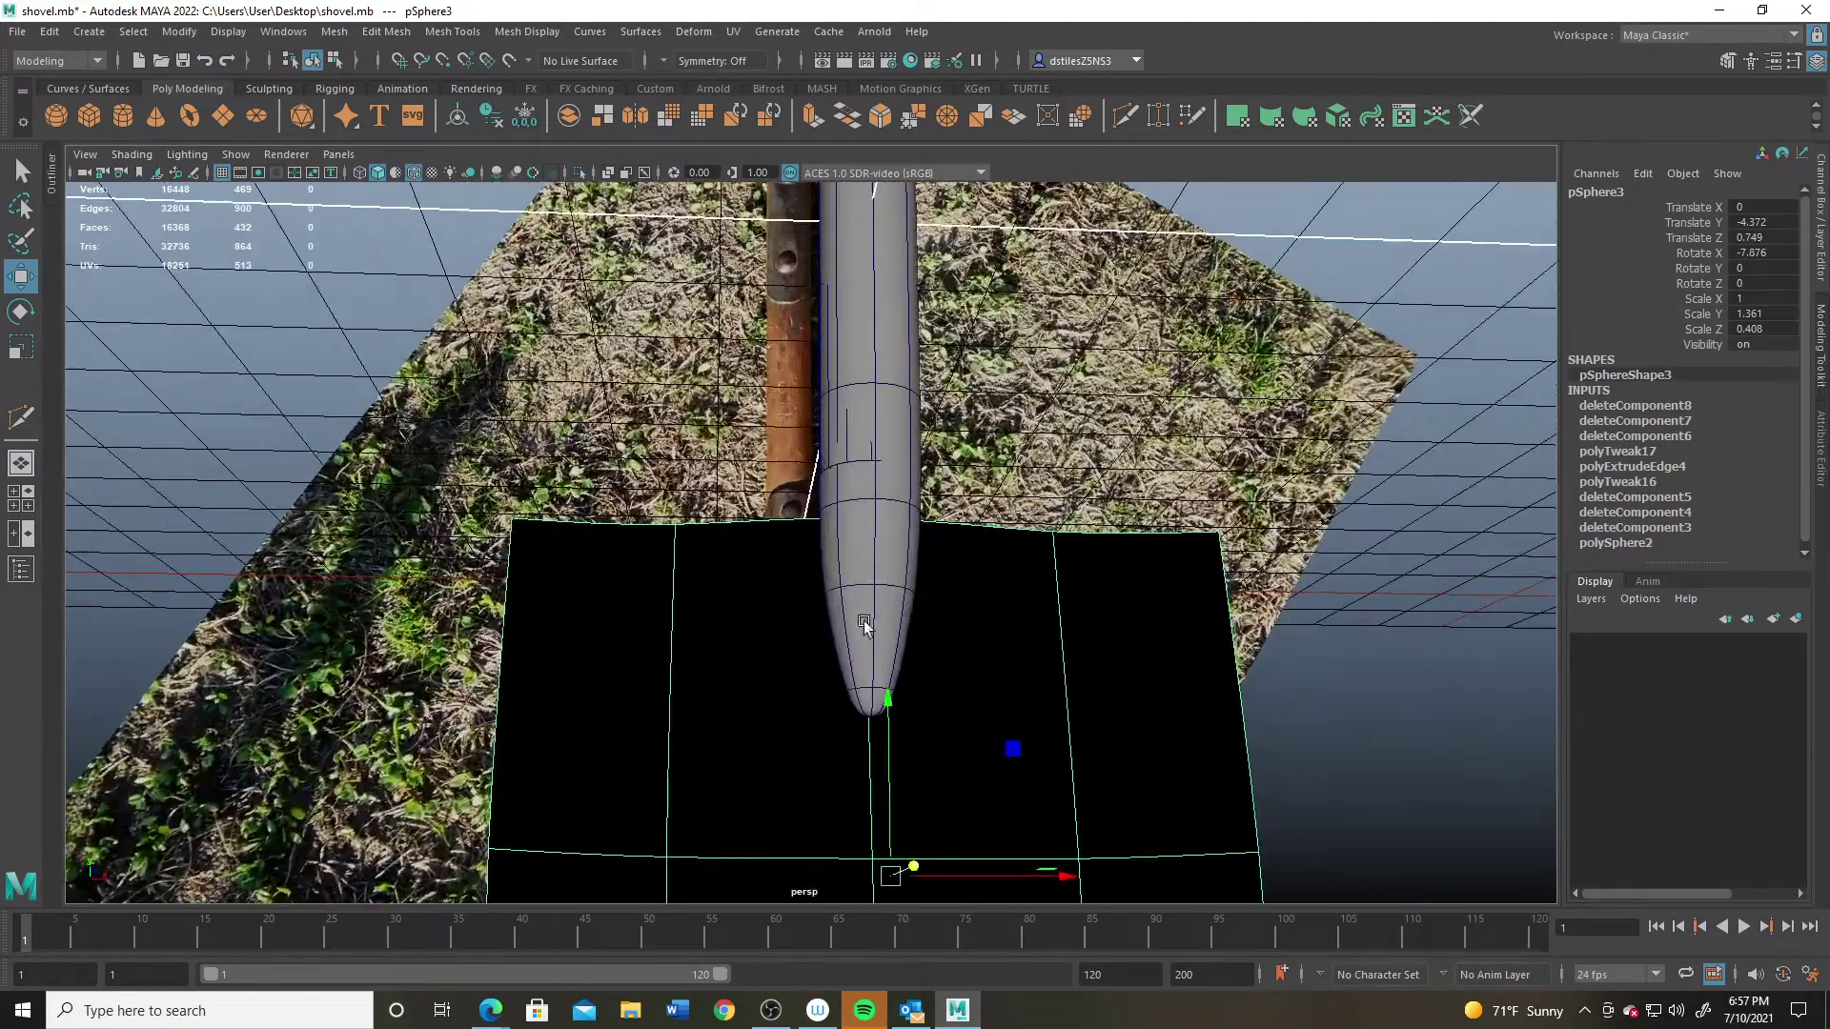
left_click_drag(893, 560, 839, 592, "alt")
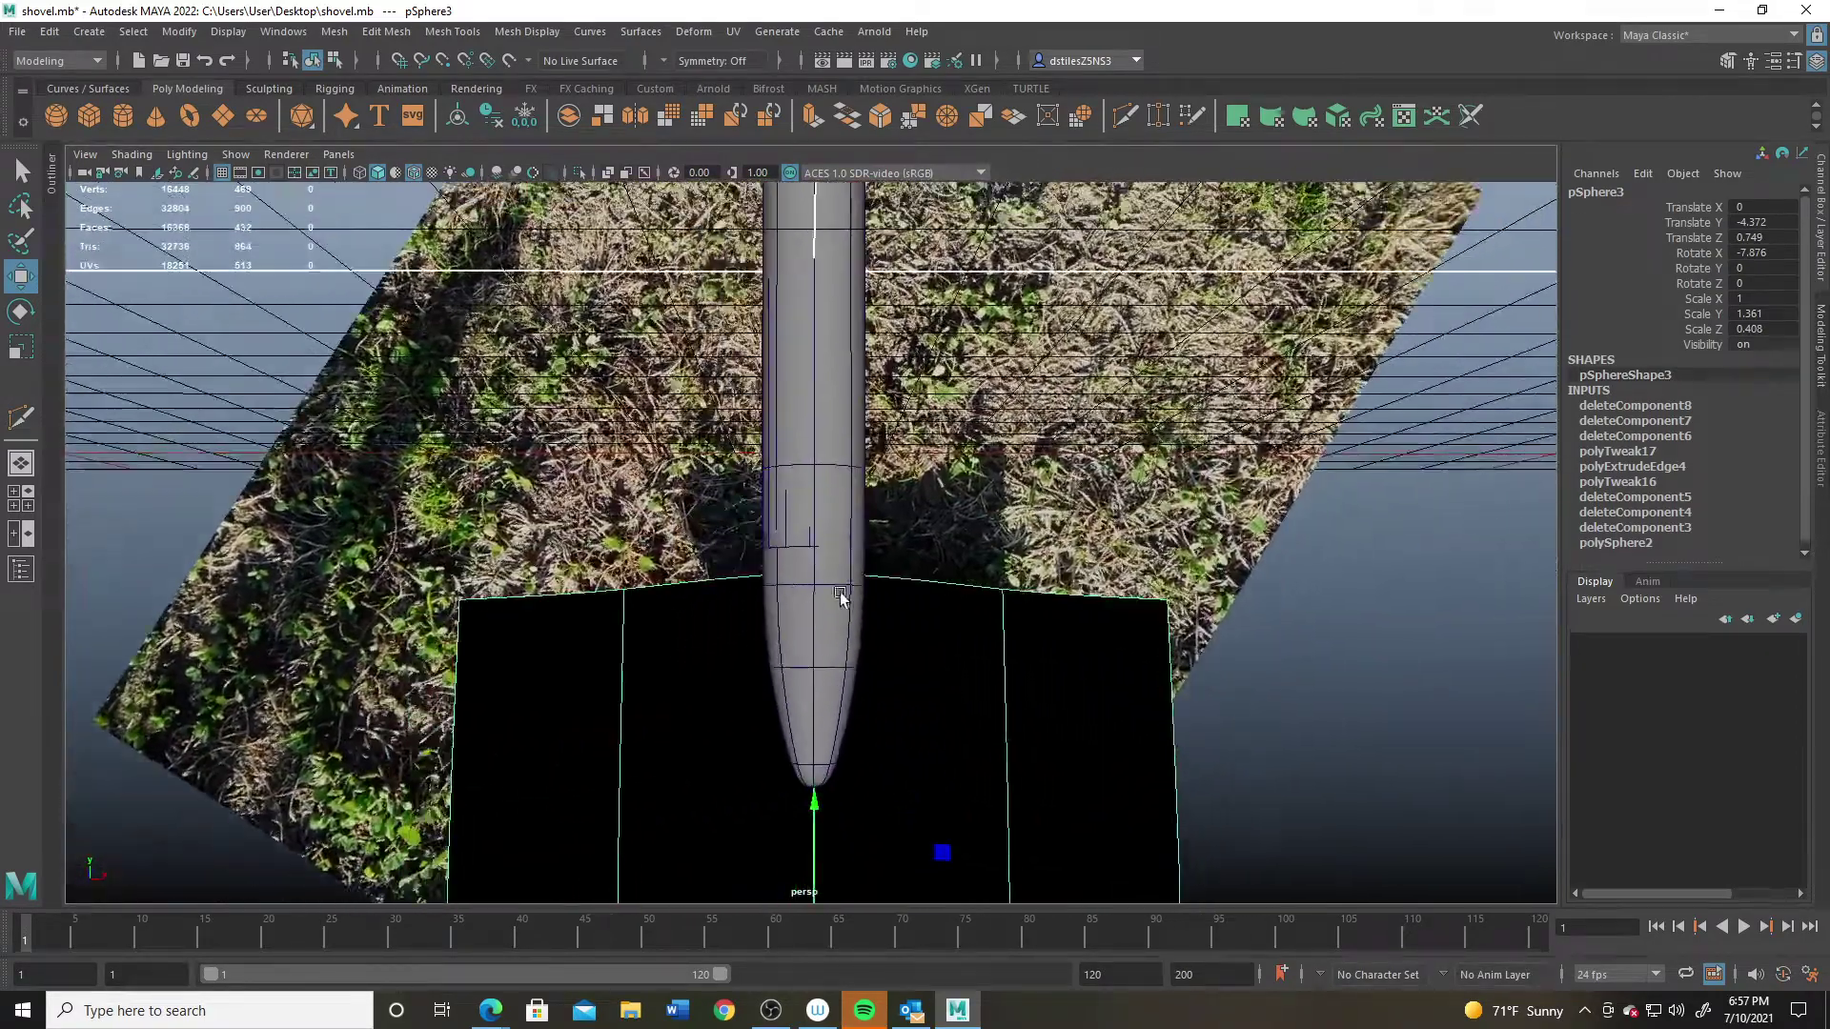
left_click_drag(900, 679, 828, 621, "alt")
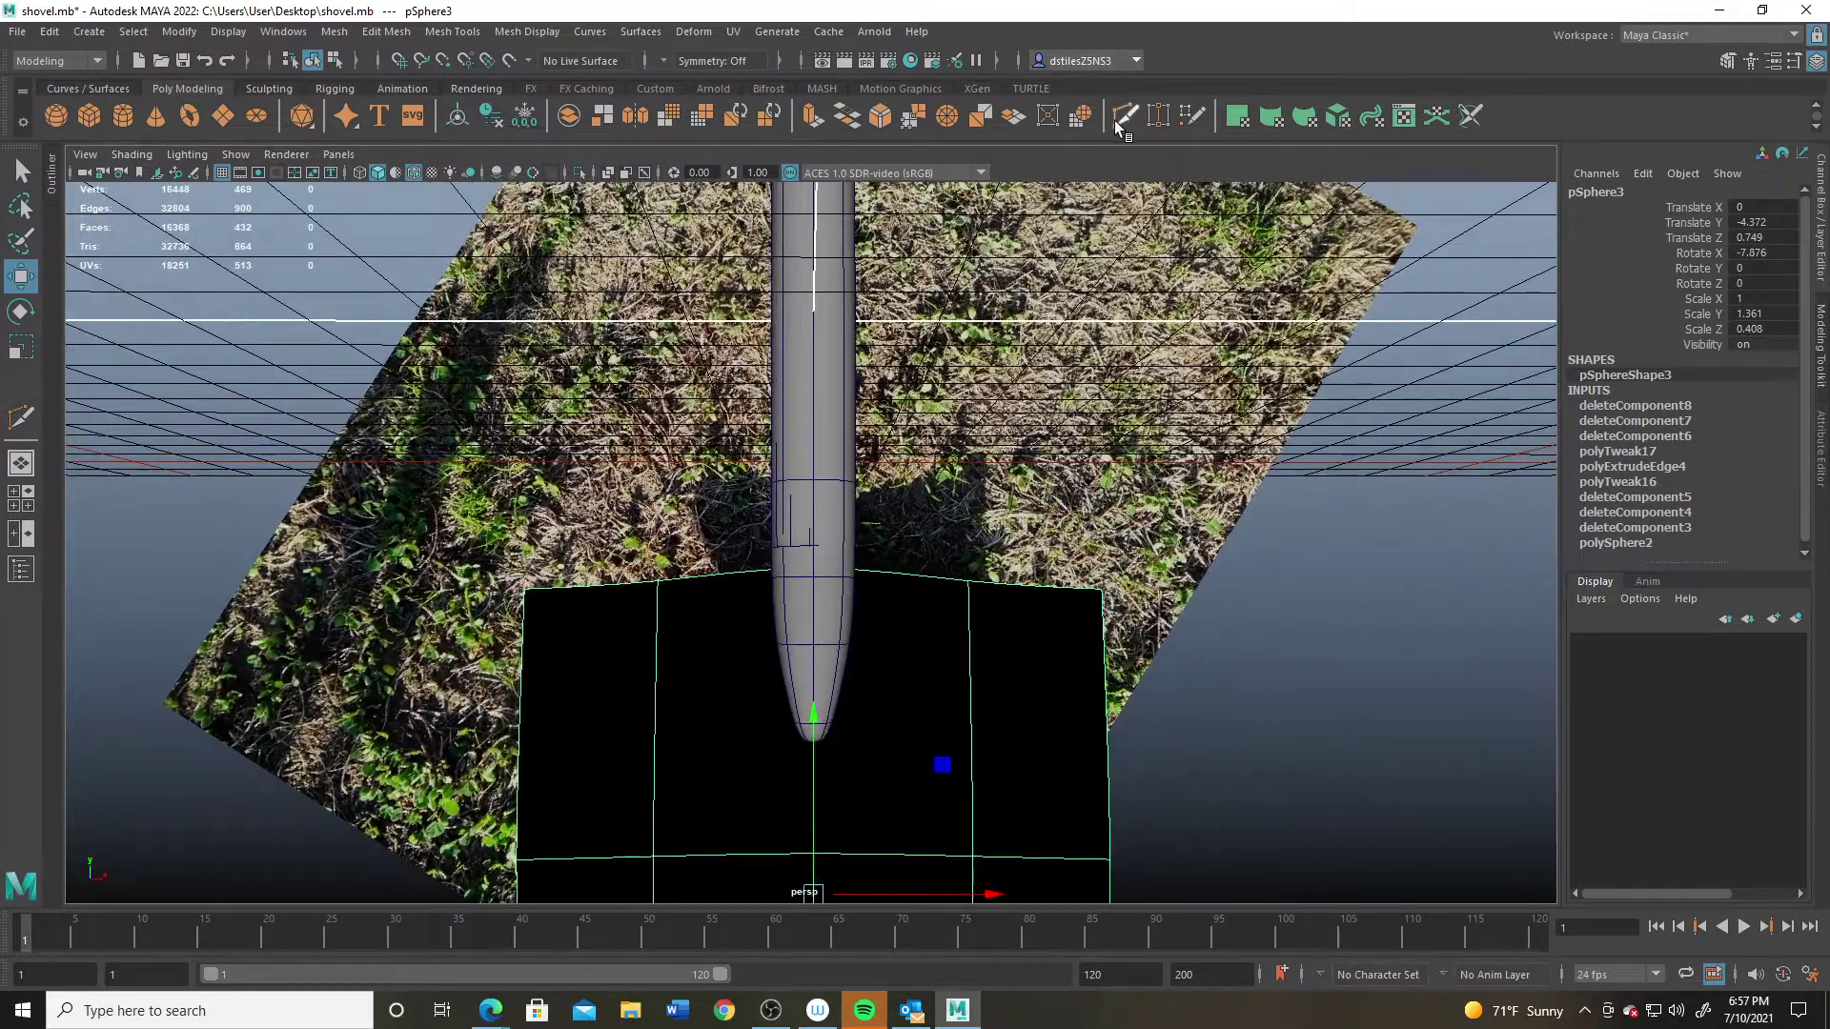
left_click(1123, 111)
left_click(971, 731, "ctrl")
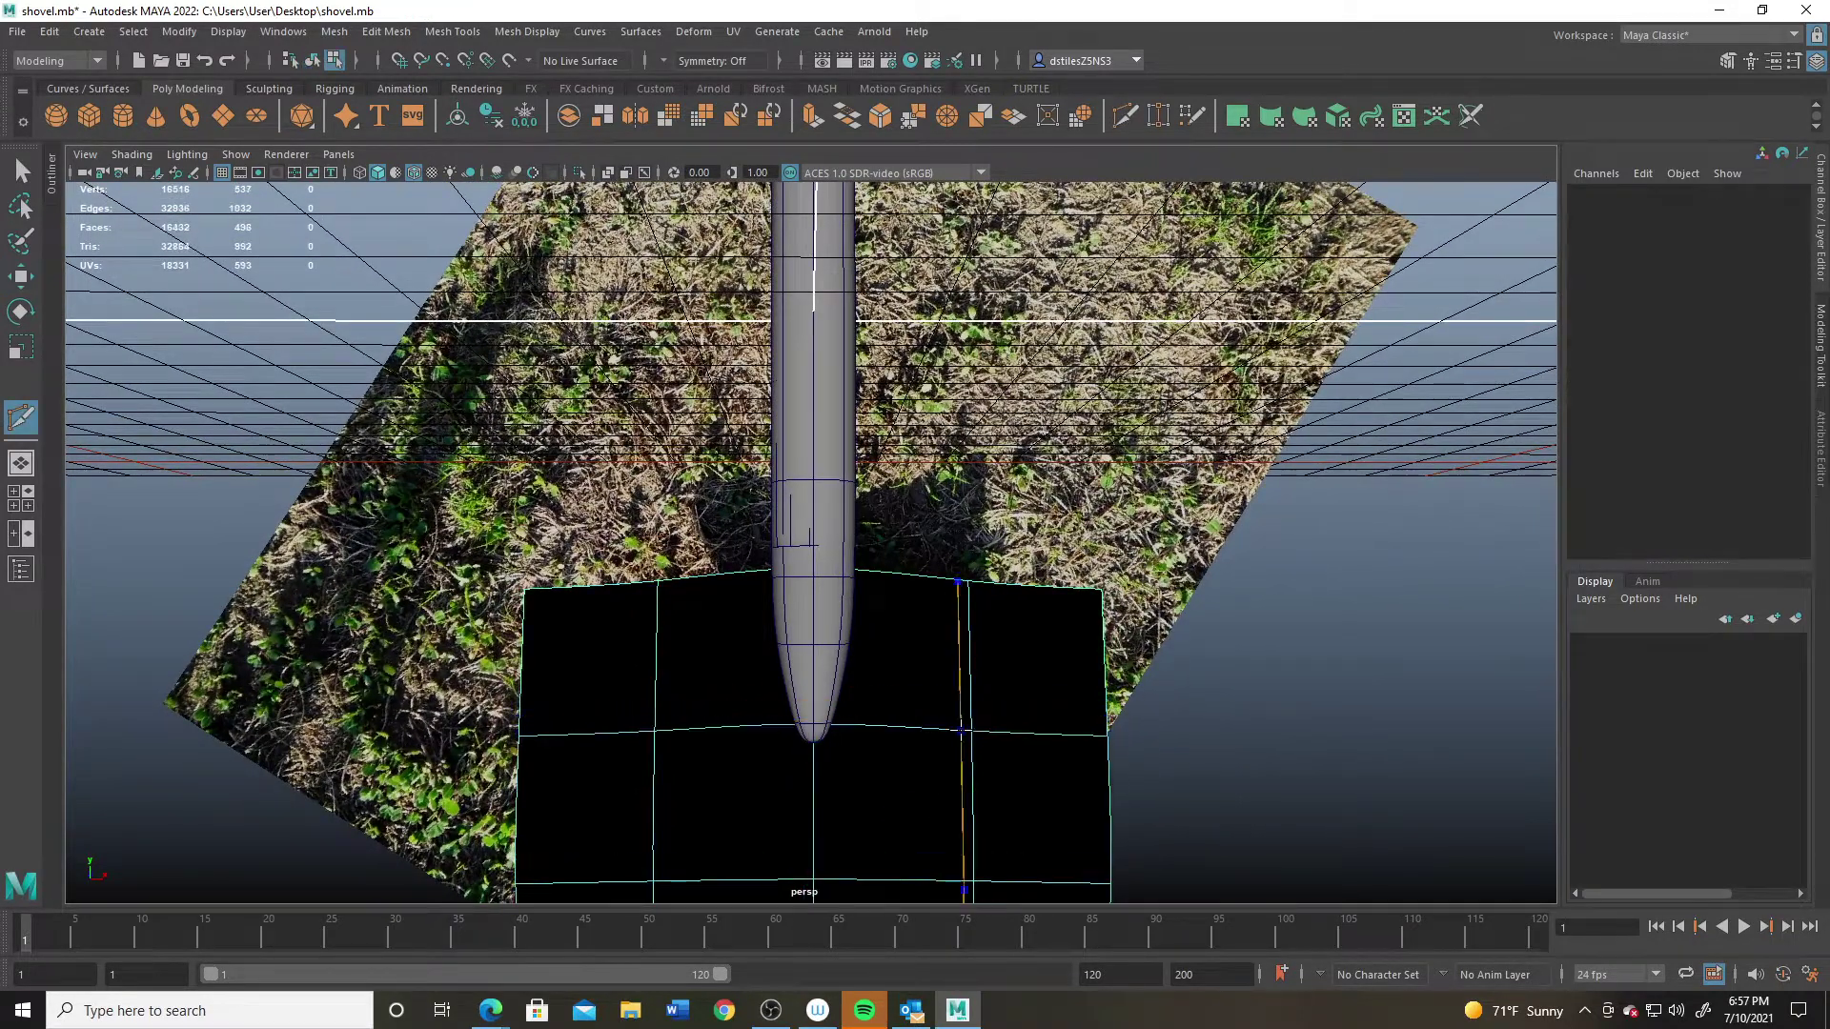
left_click(973, 664, "ctrl")
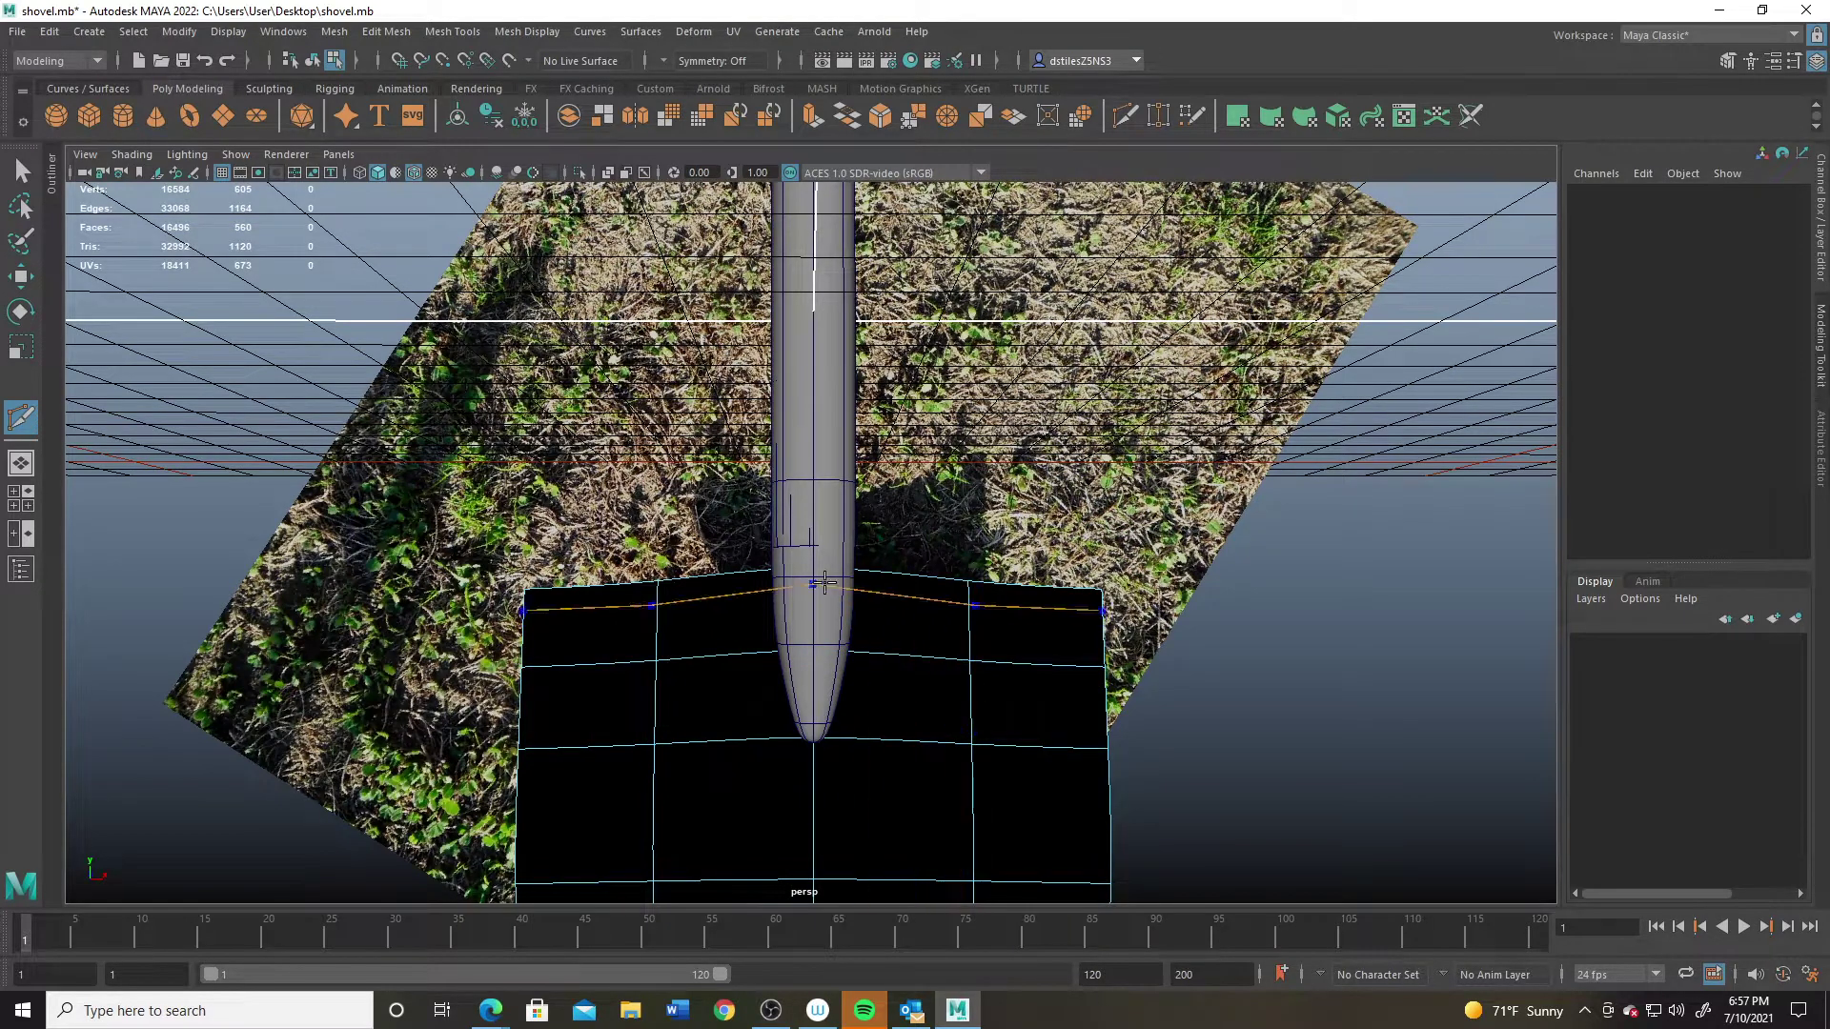
left_click(745, 575)
middle_click_drag(745, 575, 760, 491, "alt")
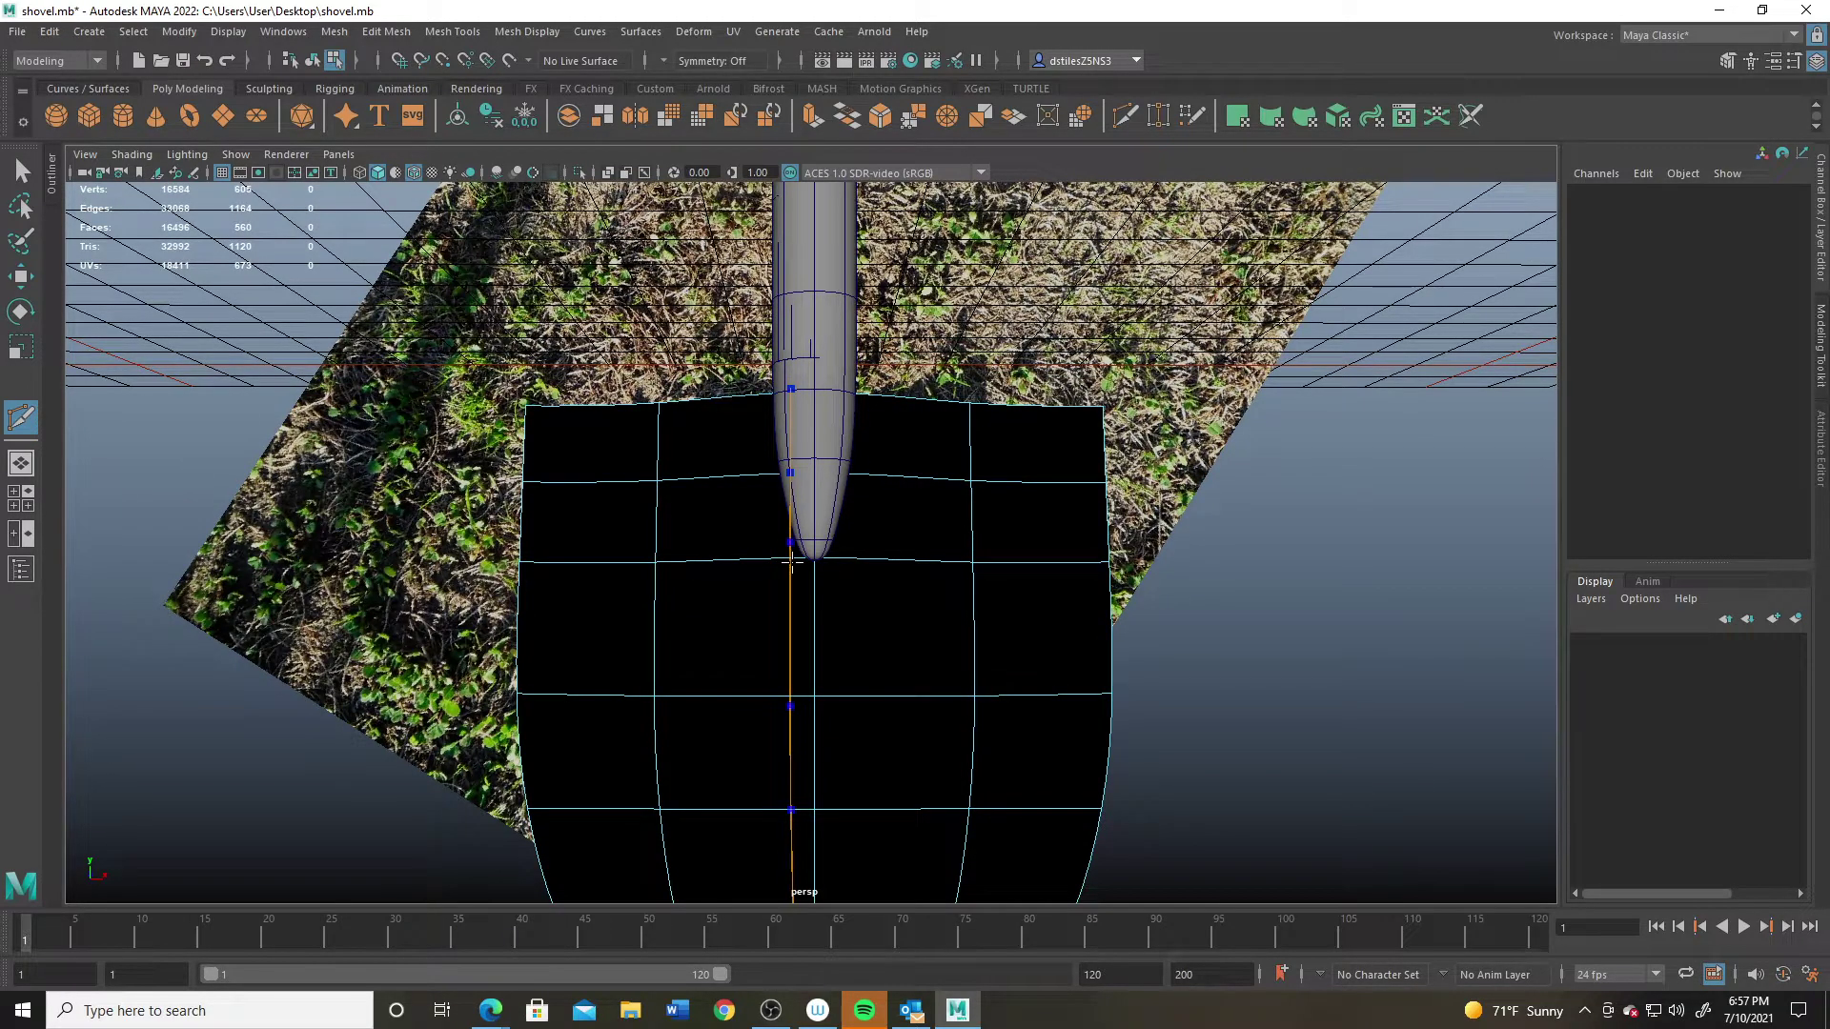
key("q")
Step: Save the scene under the new file name shovel1.mb on the Desktop
left_click_drag(963, 550, 610, 458, "alt")
left_click(22, 34)
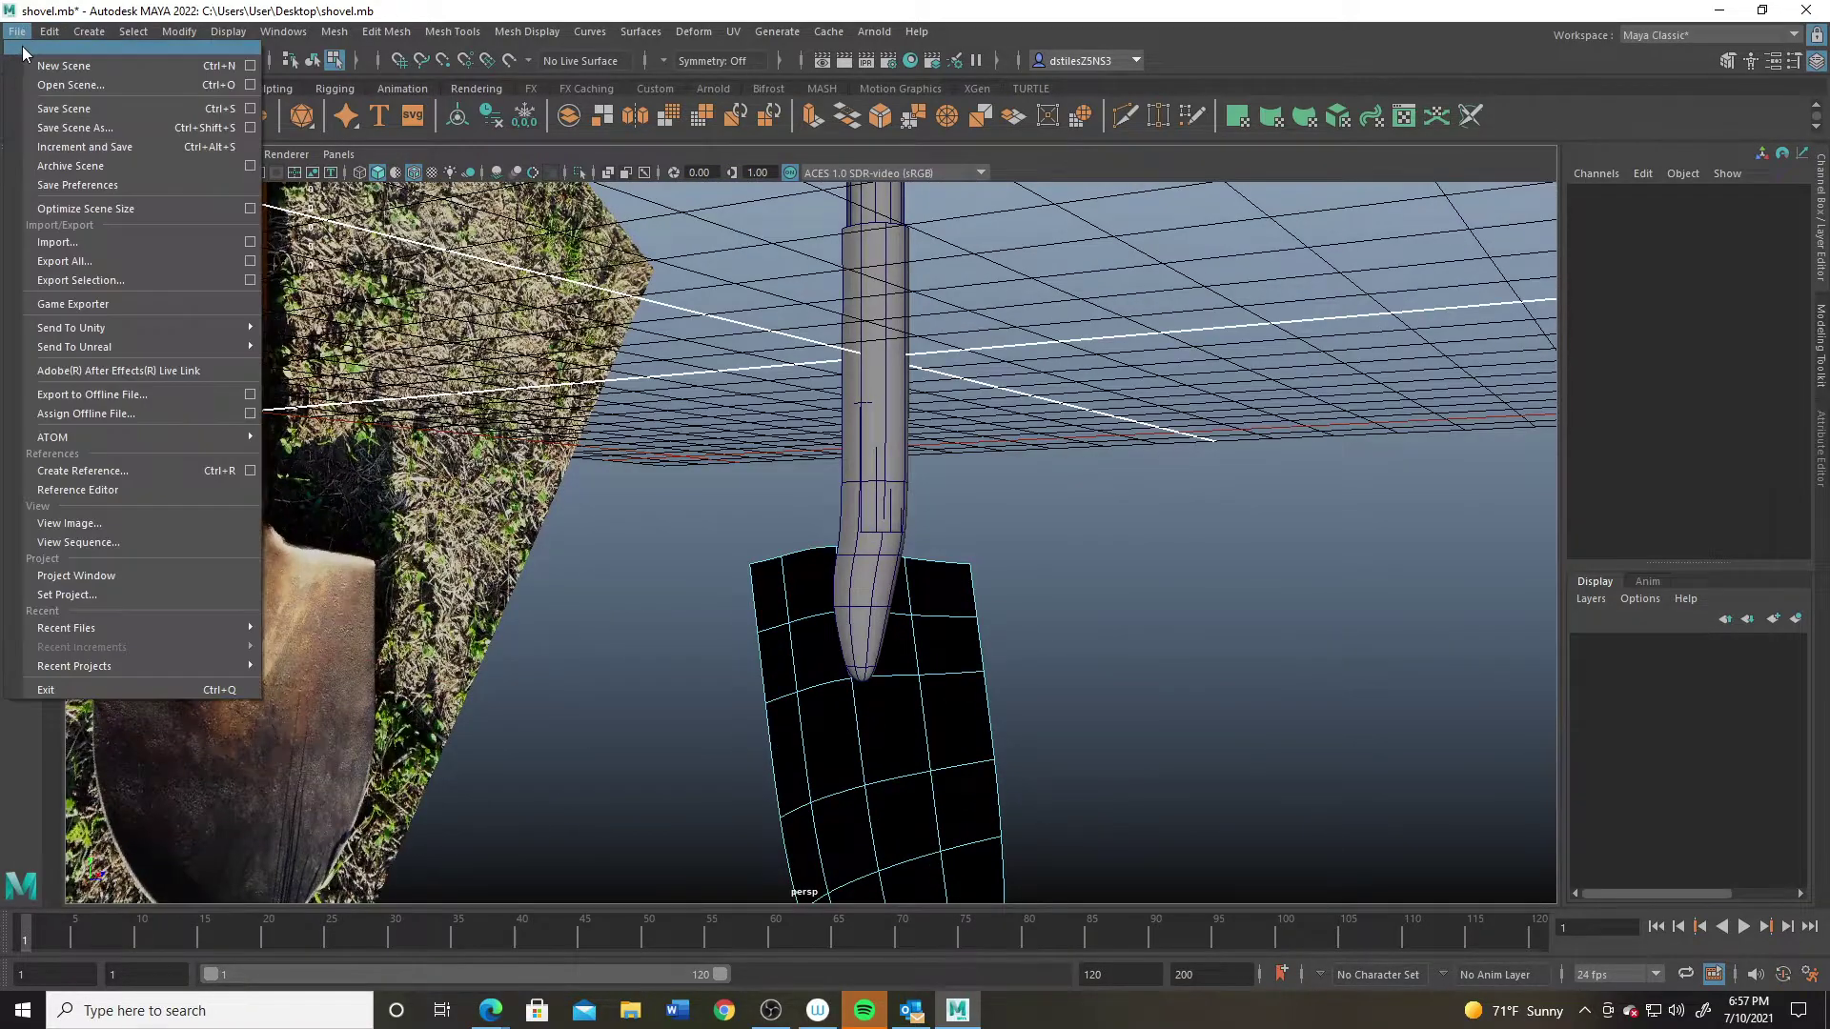
left_click(70, 126)
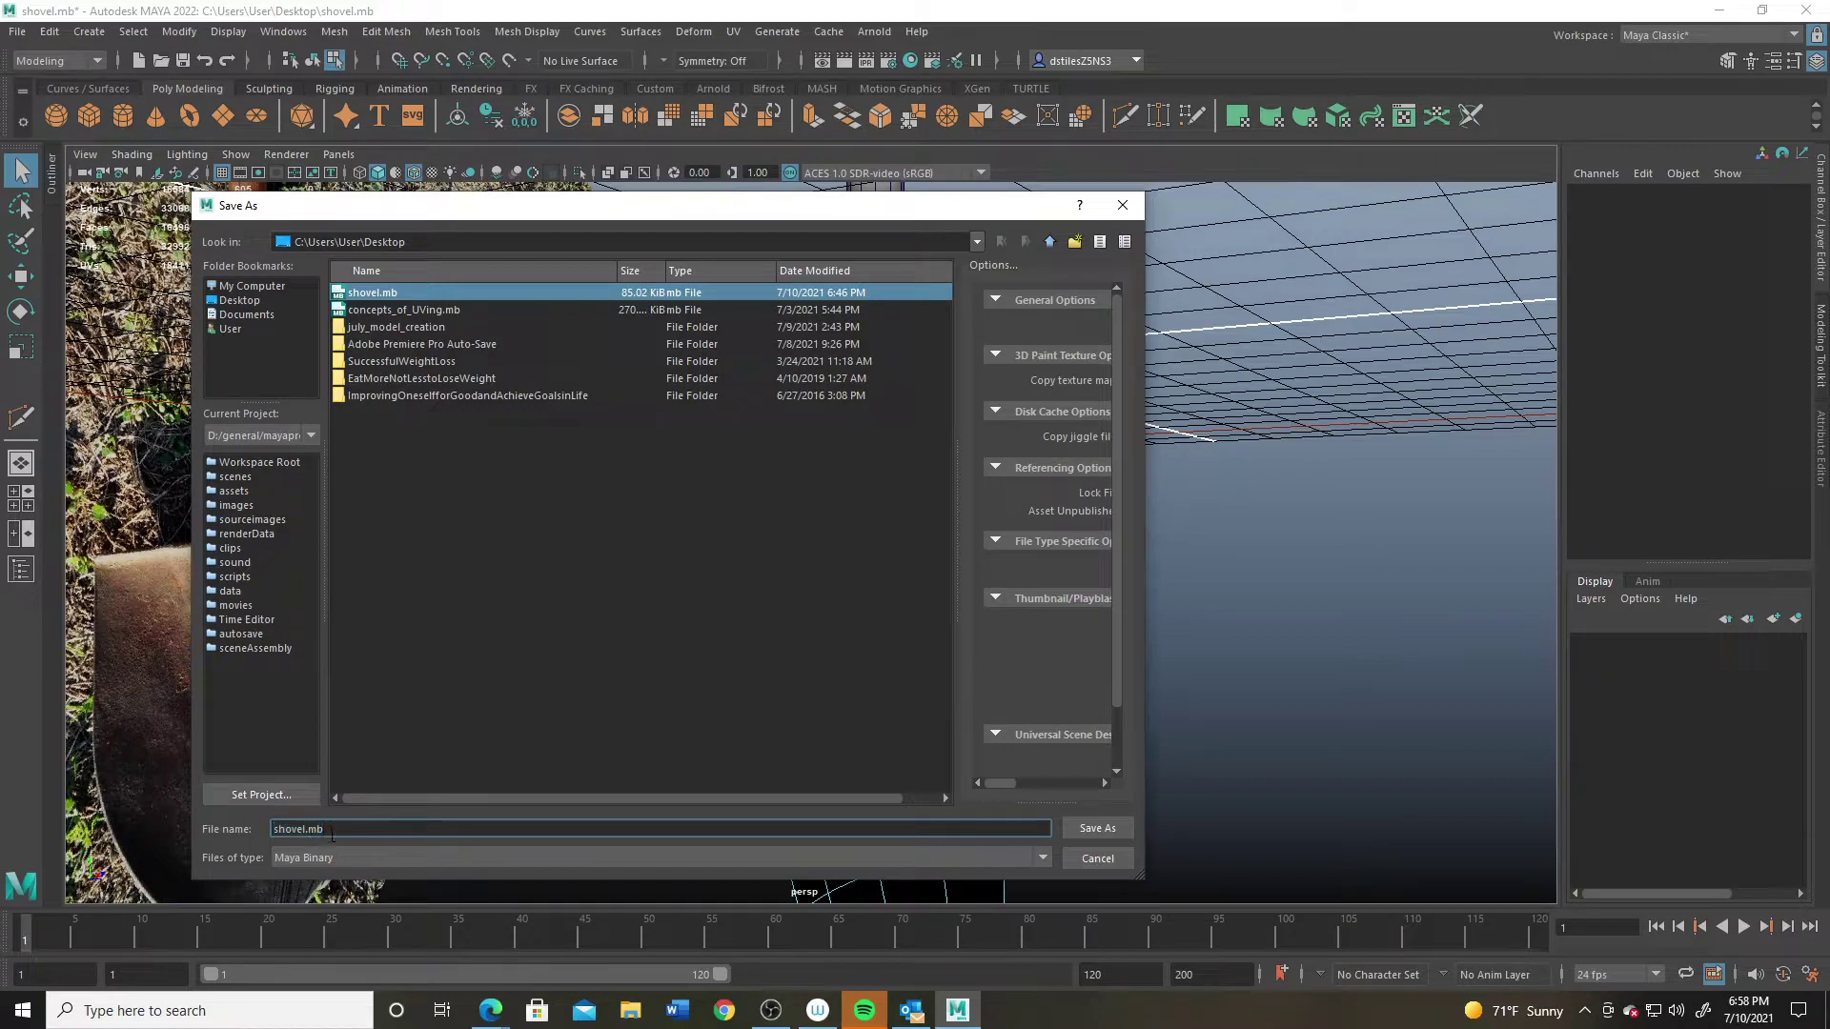
type("1")
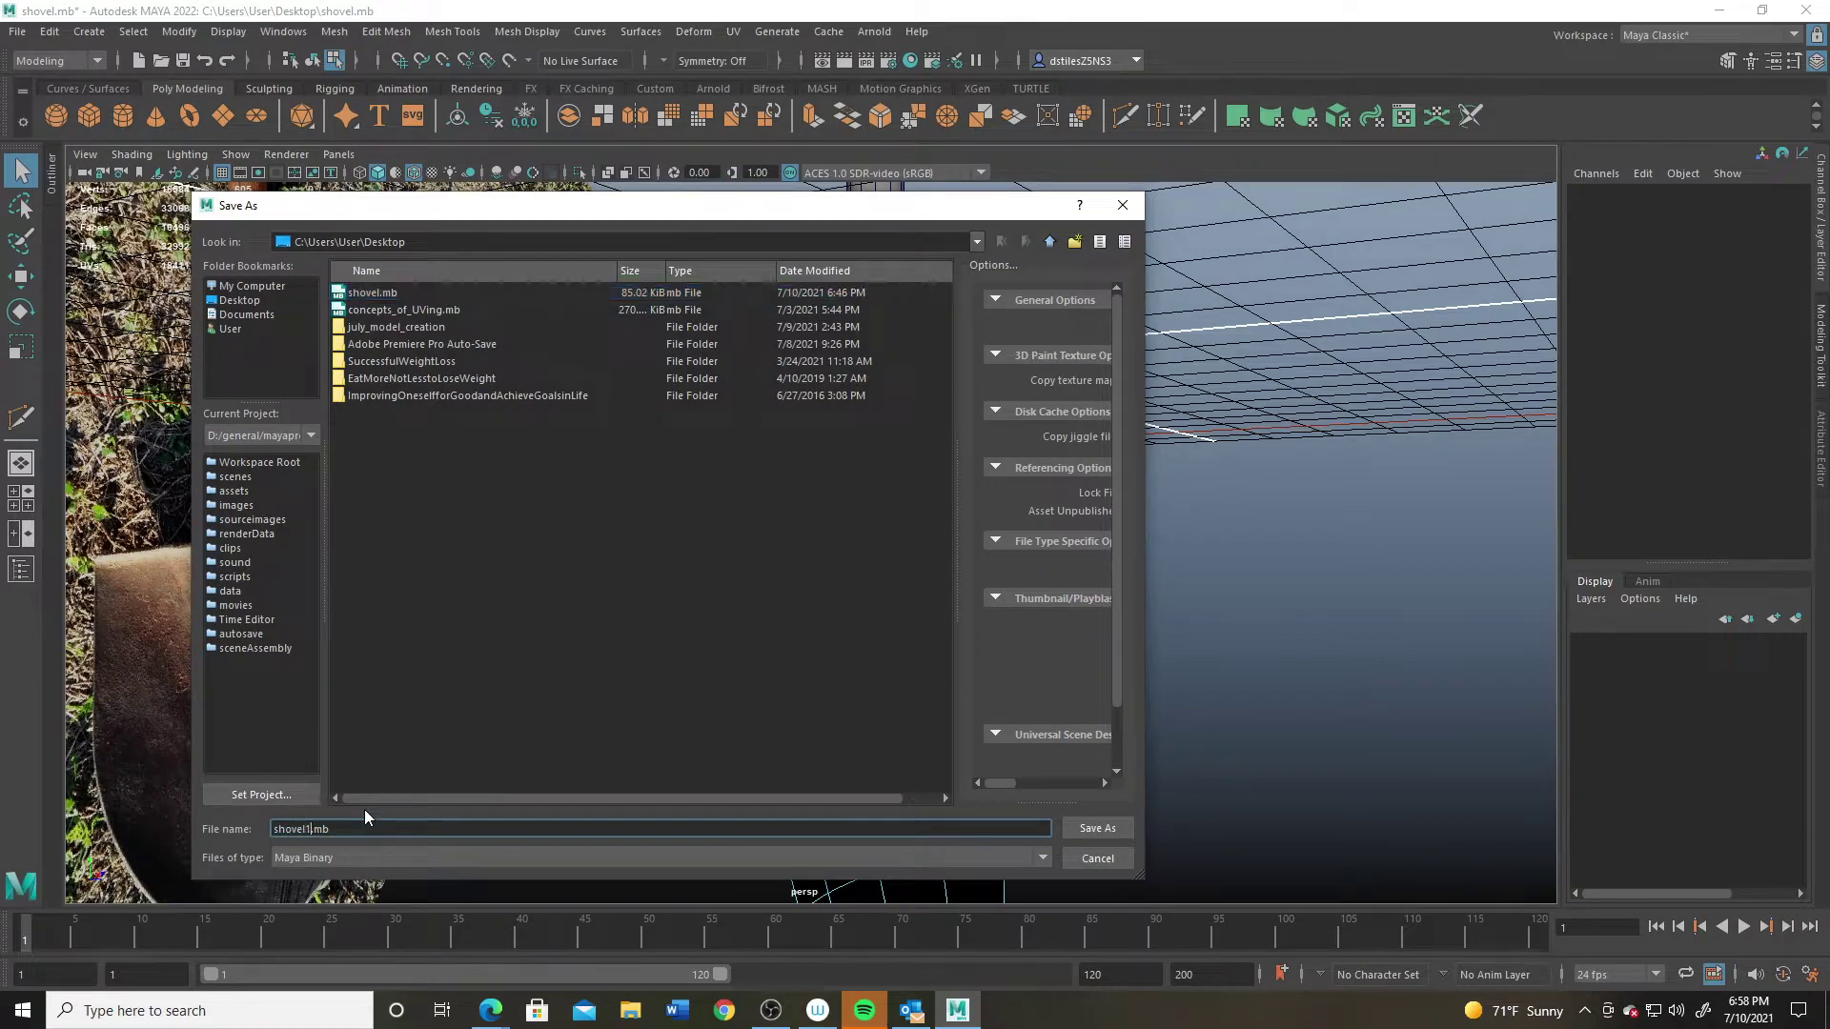
left_click(1085, 829)
left_click_drag(1042, 816, 733, 648, "alt")
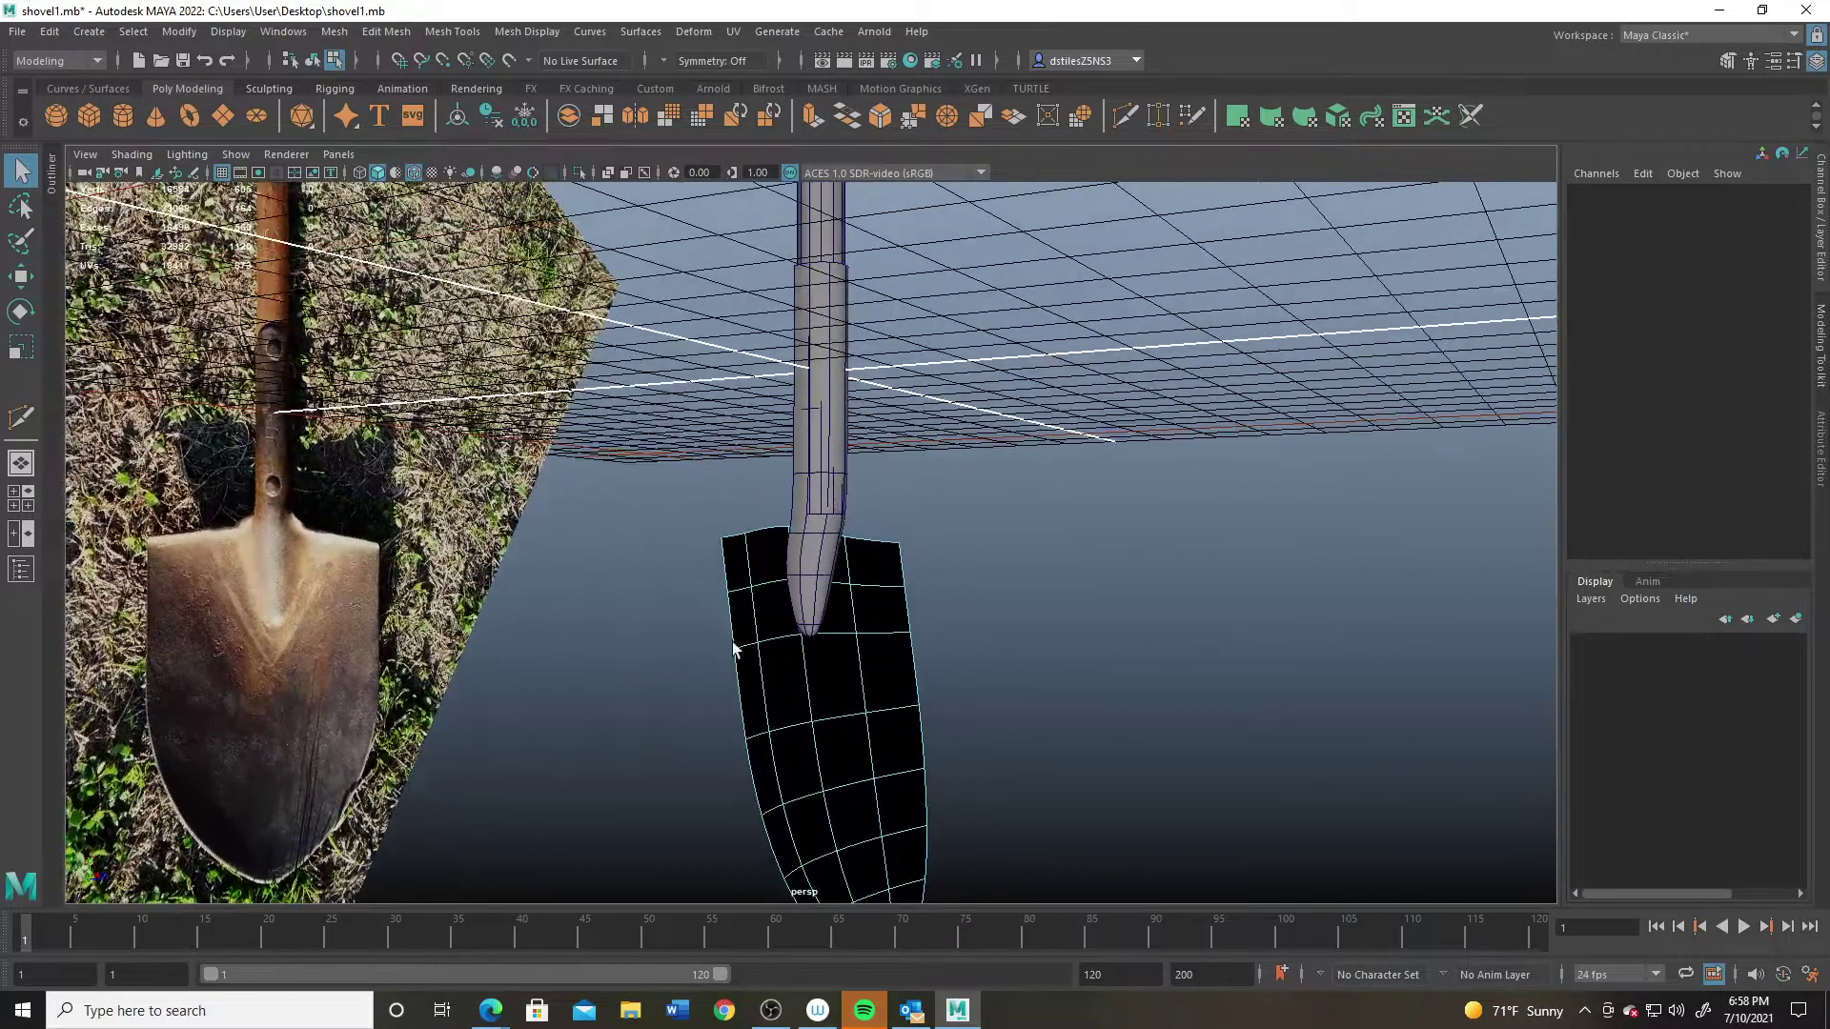
Step: Select the blade in object mode and extrude its faces to a Local Translate Z of 0.175 for thickness
right_click_drag(826, 519, 945, 462)
mouse_move(820, 707)
left_mouse_down("alt")
mouse_move(796, 718)
mouse_move(825, 734)
left_mouse_up("alt")
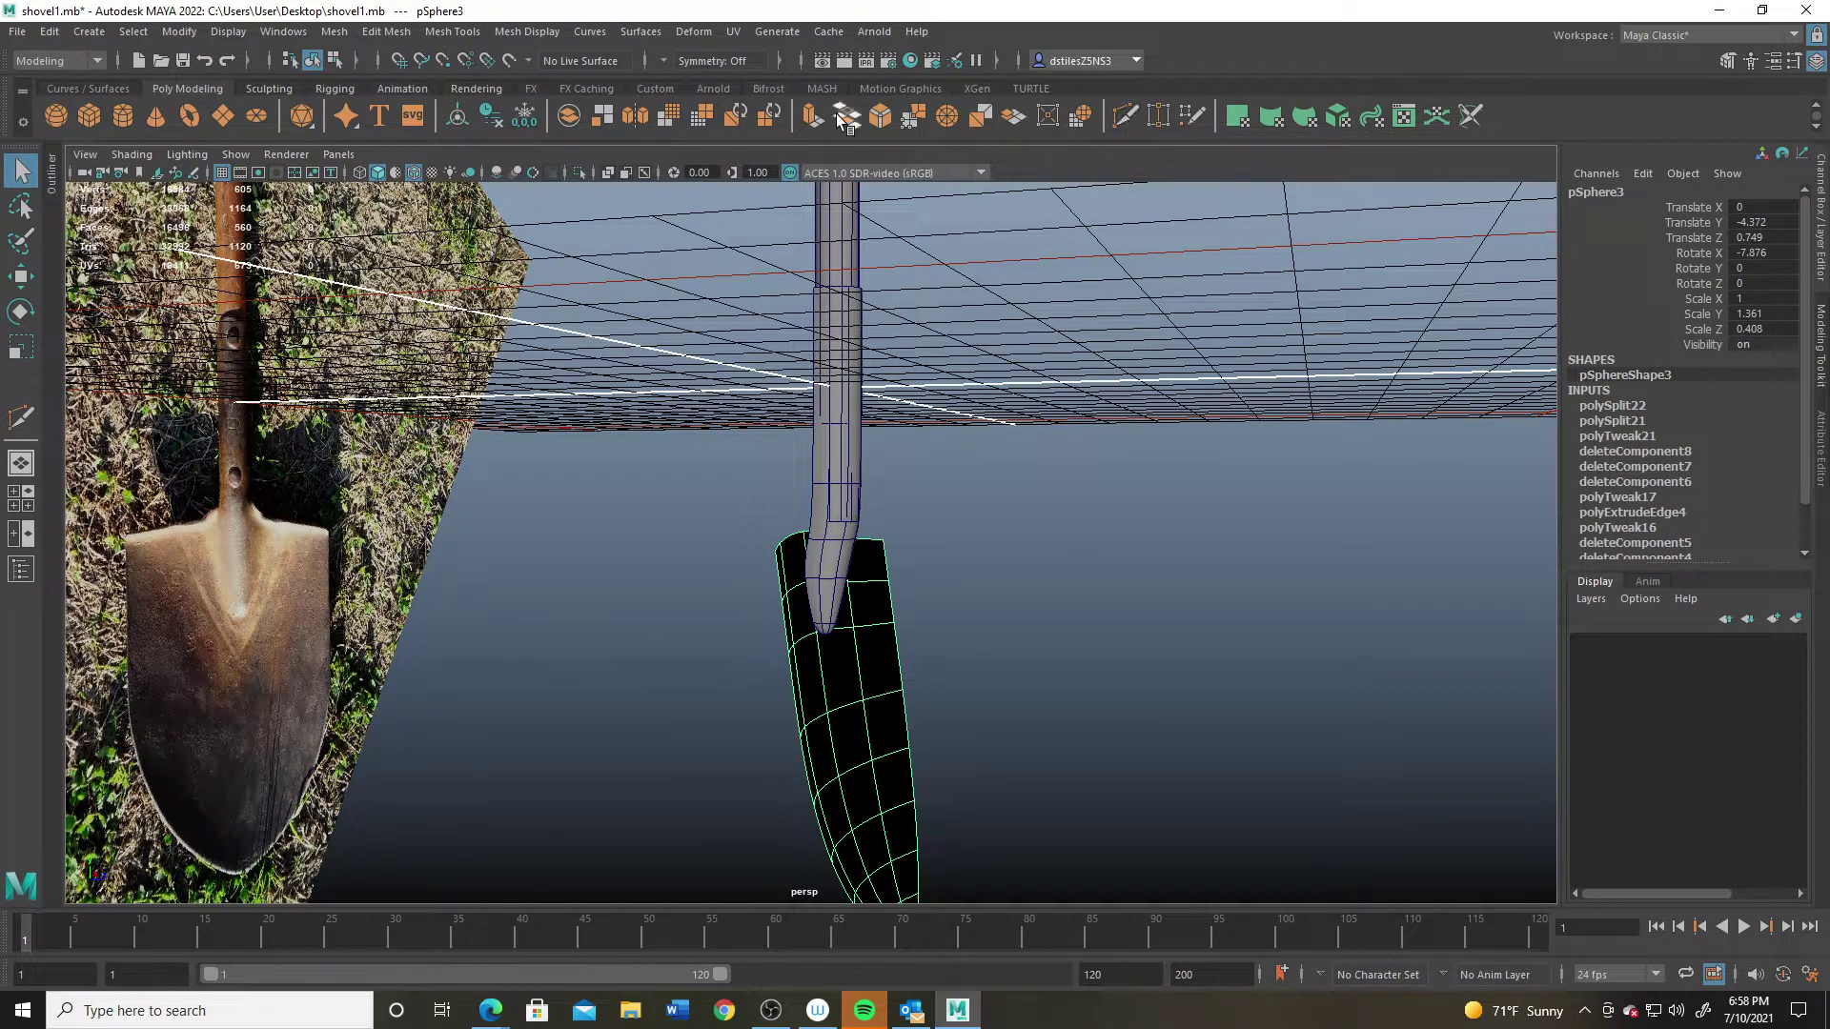
key("ctrl+e")
left_click_drag(962, 851, 1041, 671, "alt")
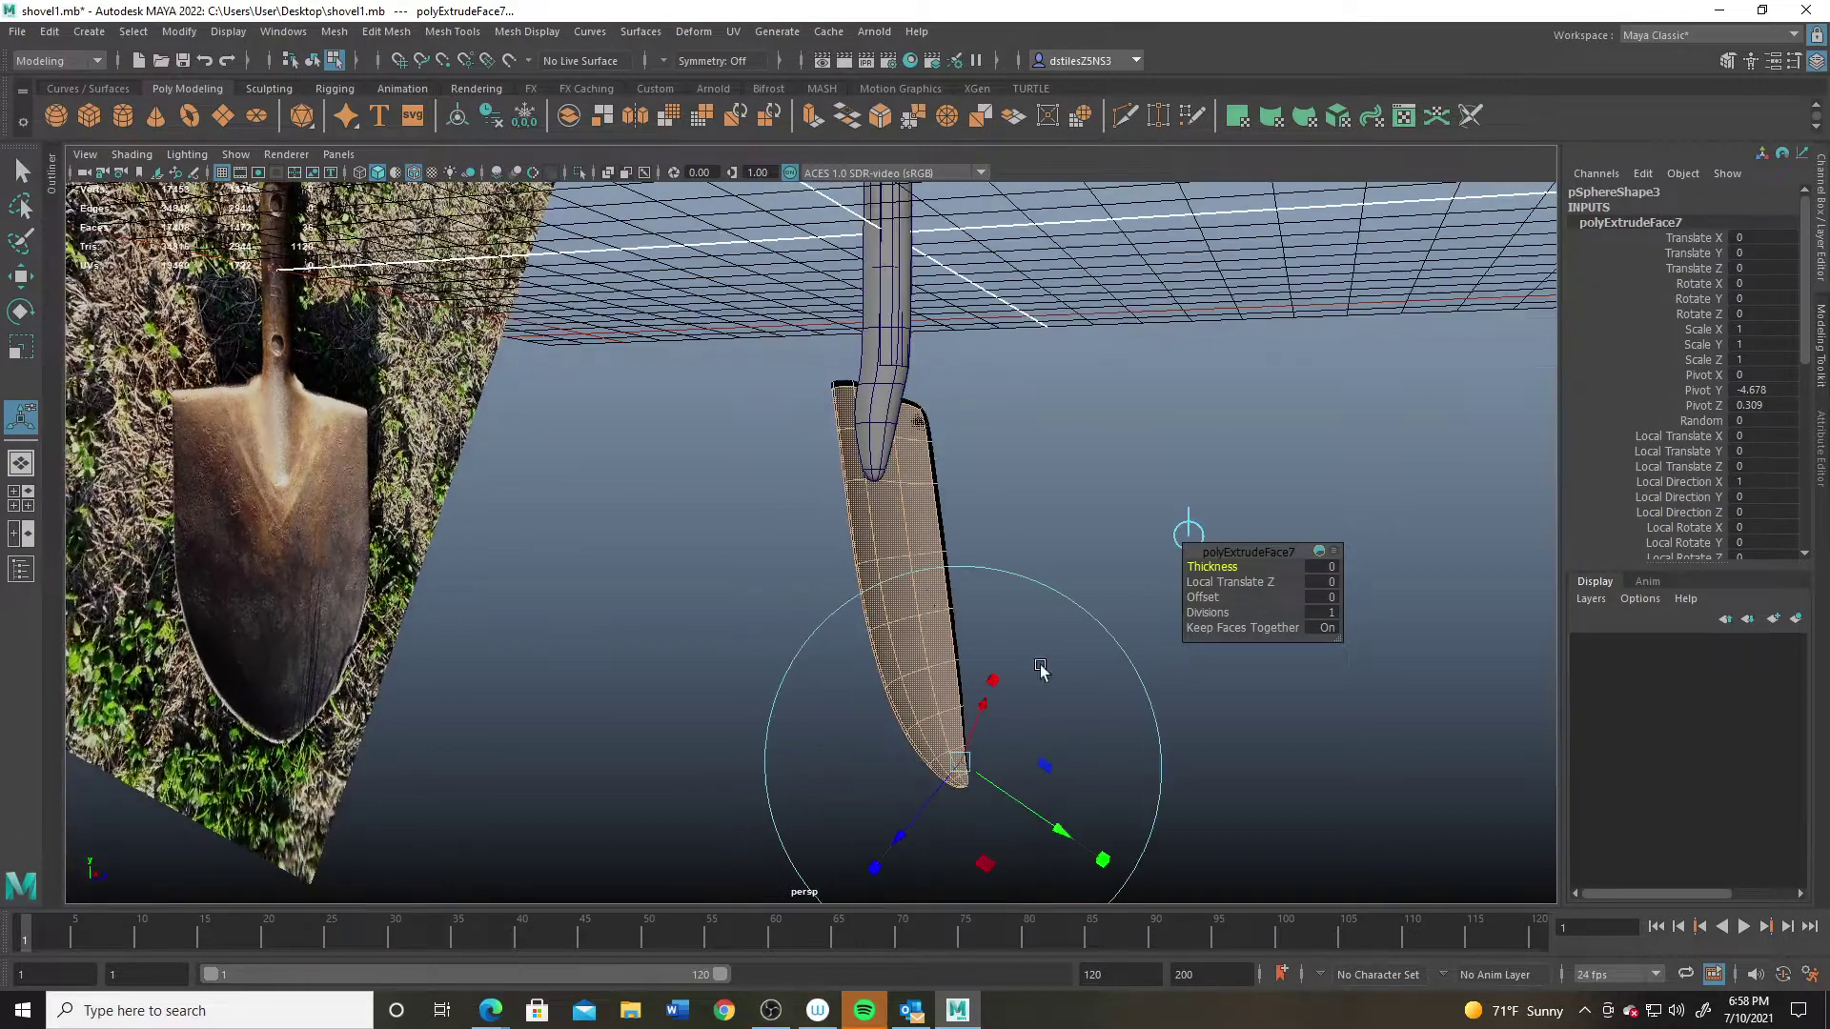
mouse_move(985, 782)
left_mouse_down("alt")
mouse_move(896, 821)
mouse_move(965, 766)
left_mouse_up("alt")
left_click_drag(909, 831, 938, 715)
key("e")
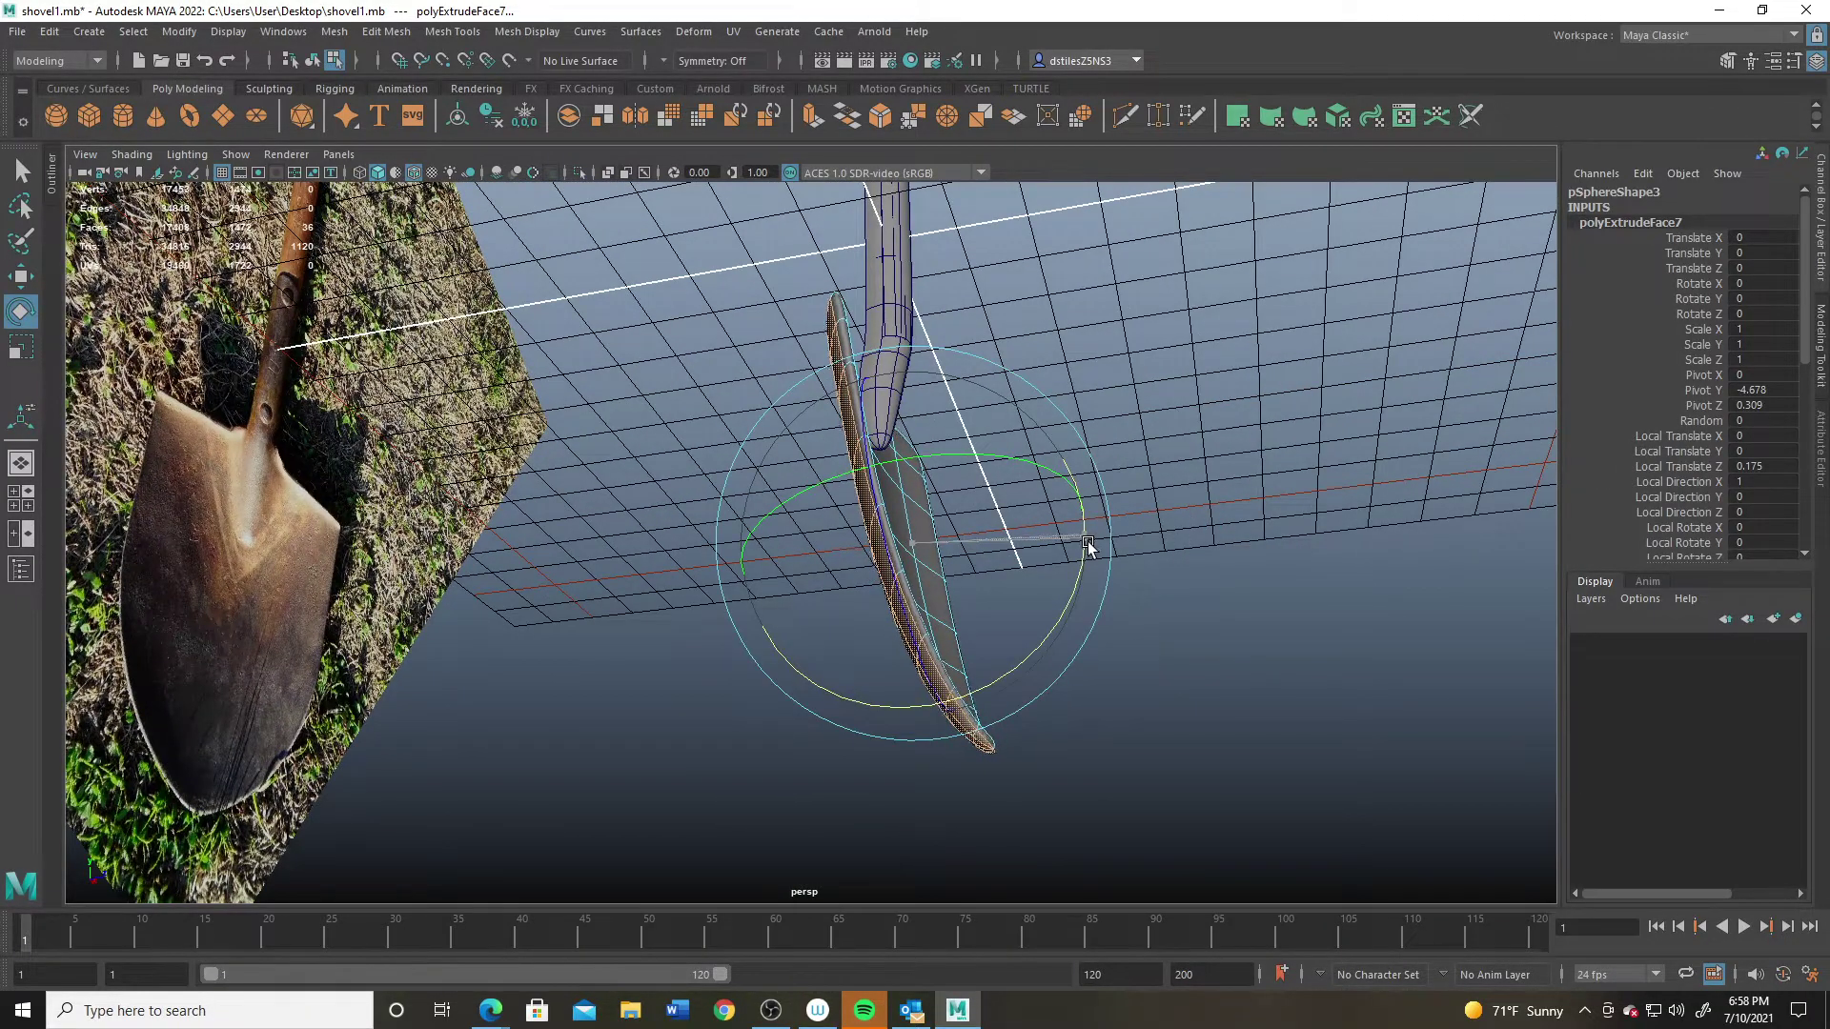
key("w")
Step: Return the thickened blade to object mode and move it along Z to a Translate Z of 0.853
mouse_move(1029, 585)
left_mouse_down("alt")
mouse_move(1013, 646)
mouse_move(1023, 597)
left_mouse_up("alt")
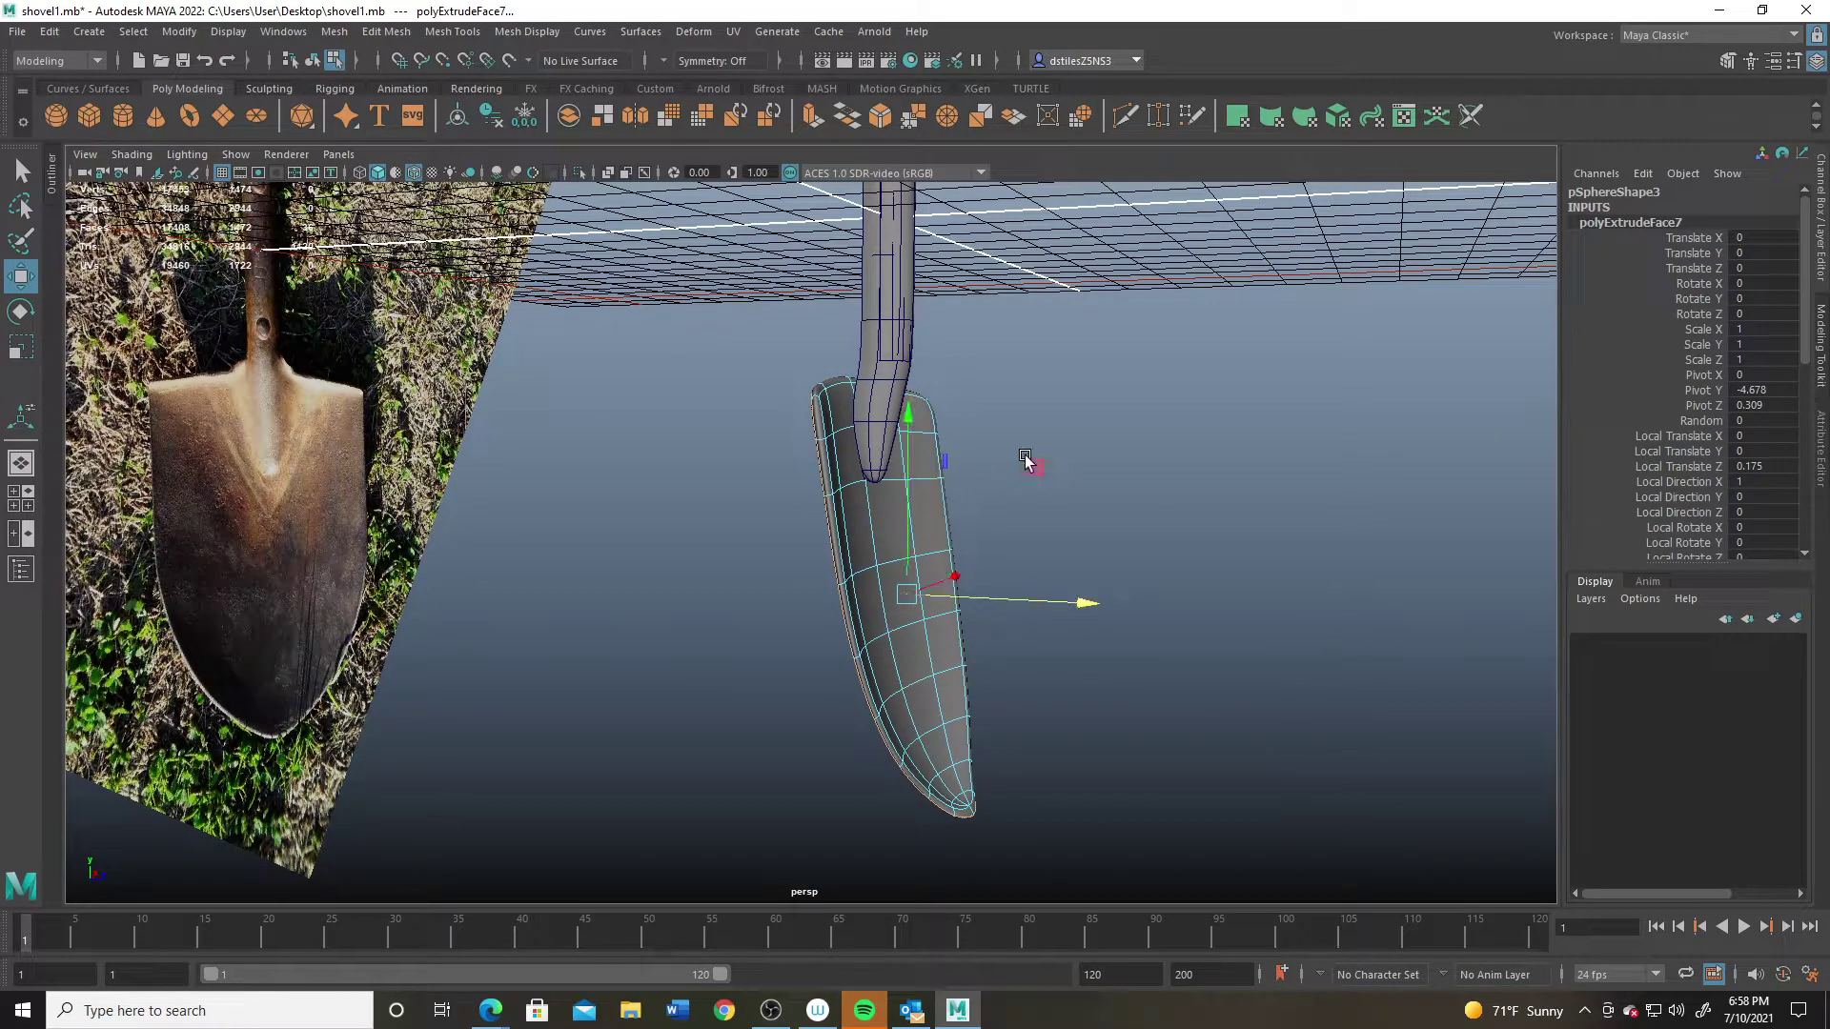
left_click_drag(910, 439, 920, 522, "alt")
right_click_drag(920, 522, 1025, 469)
left_click_drag(1024, 469, 930, 720, "alt")
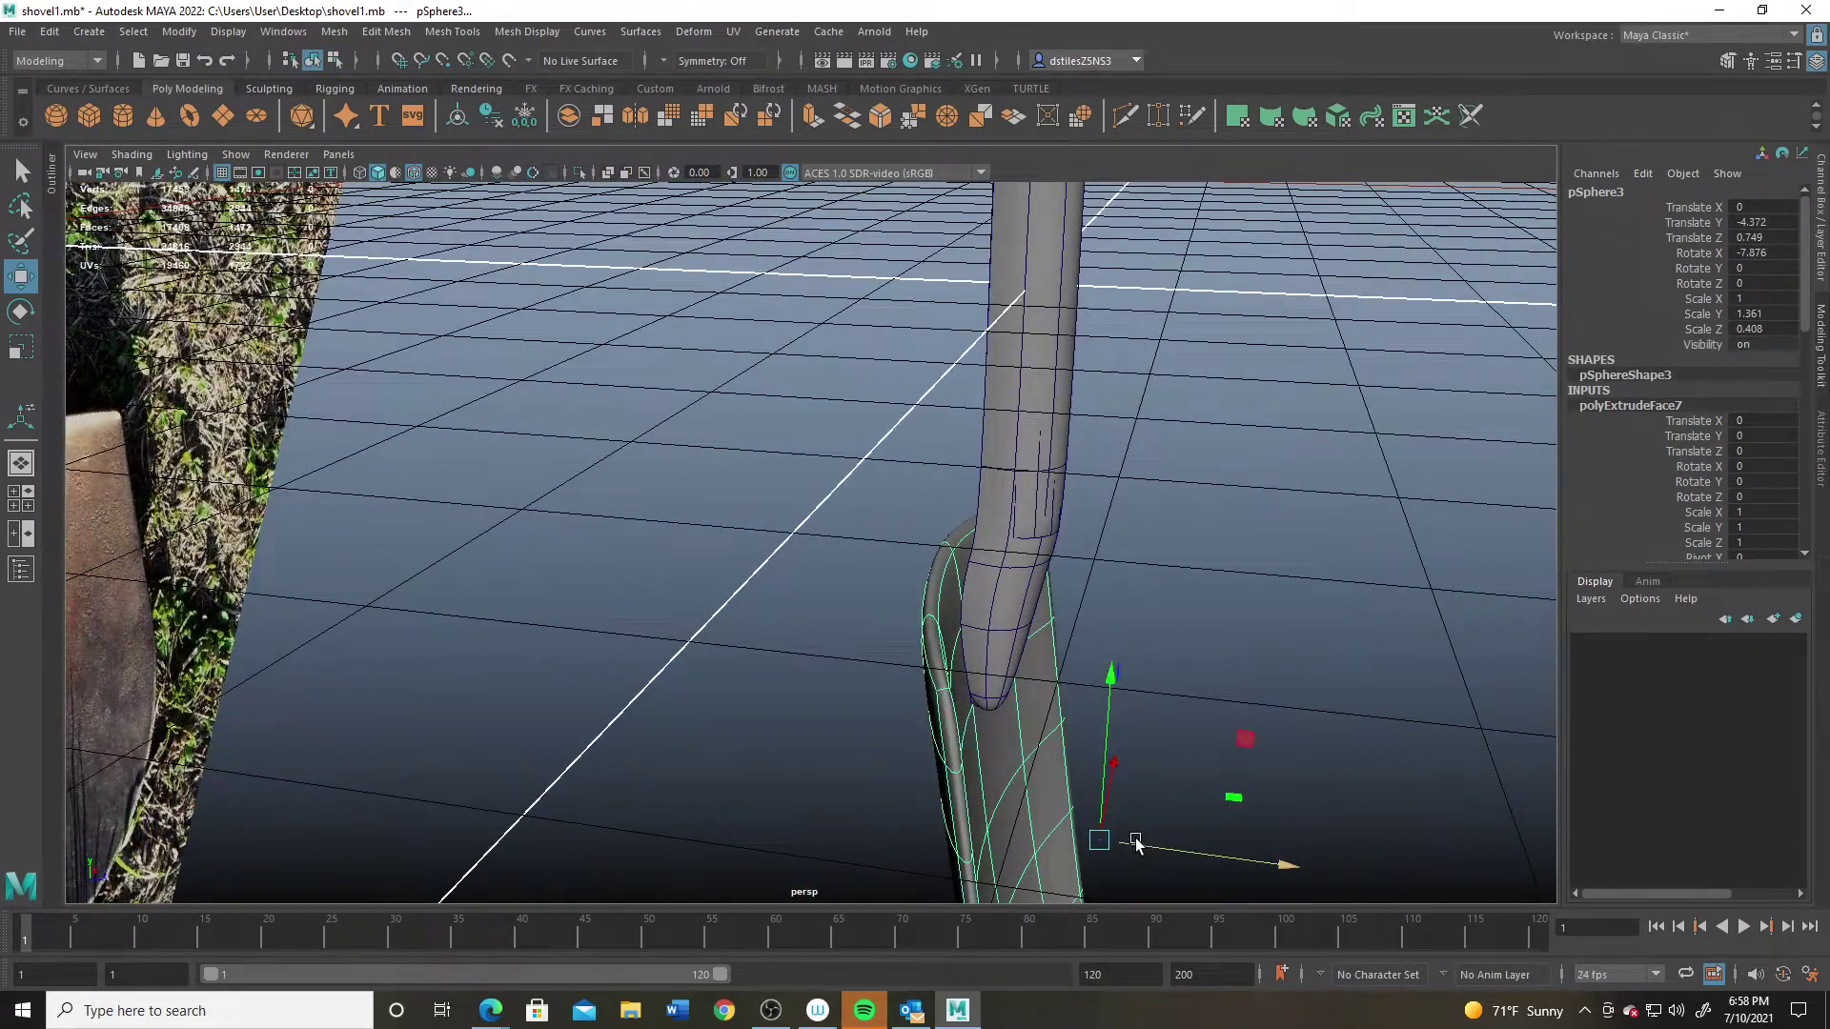
left_click_drag(1137, 844, 842, 758)
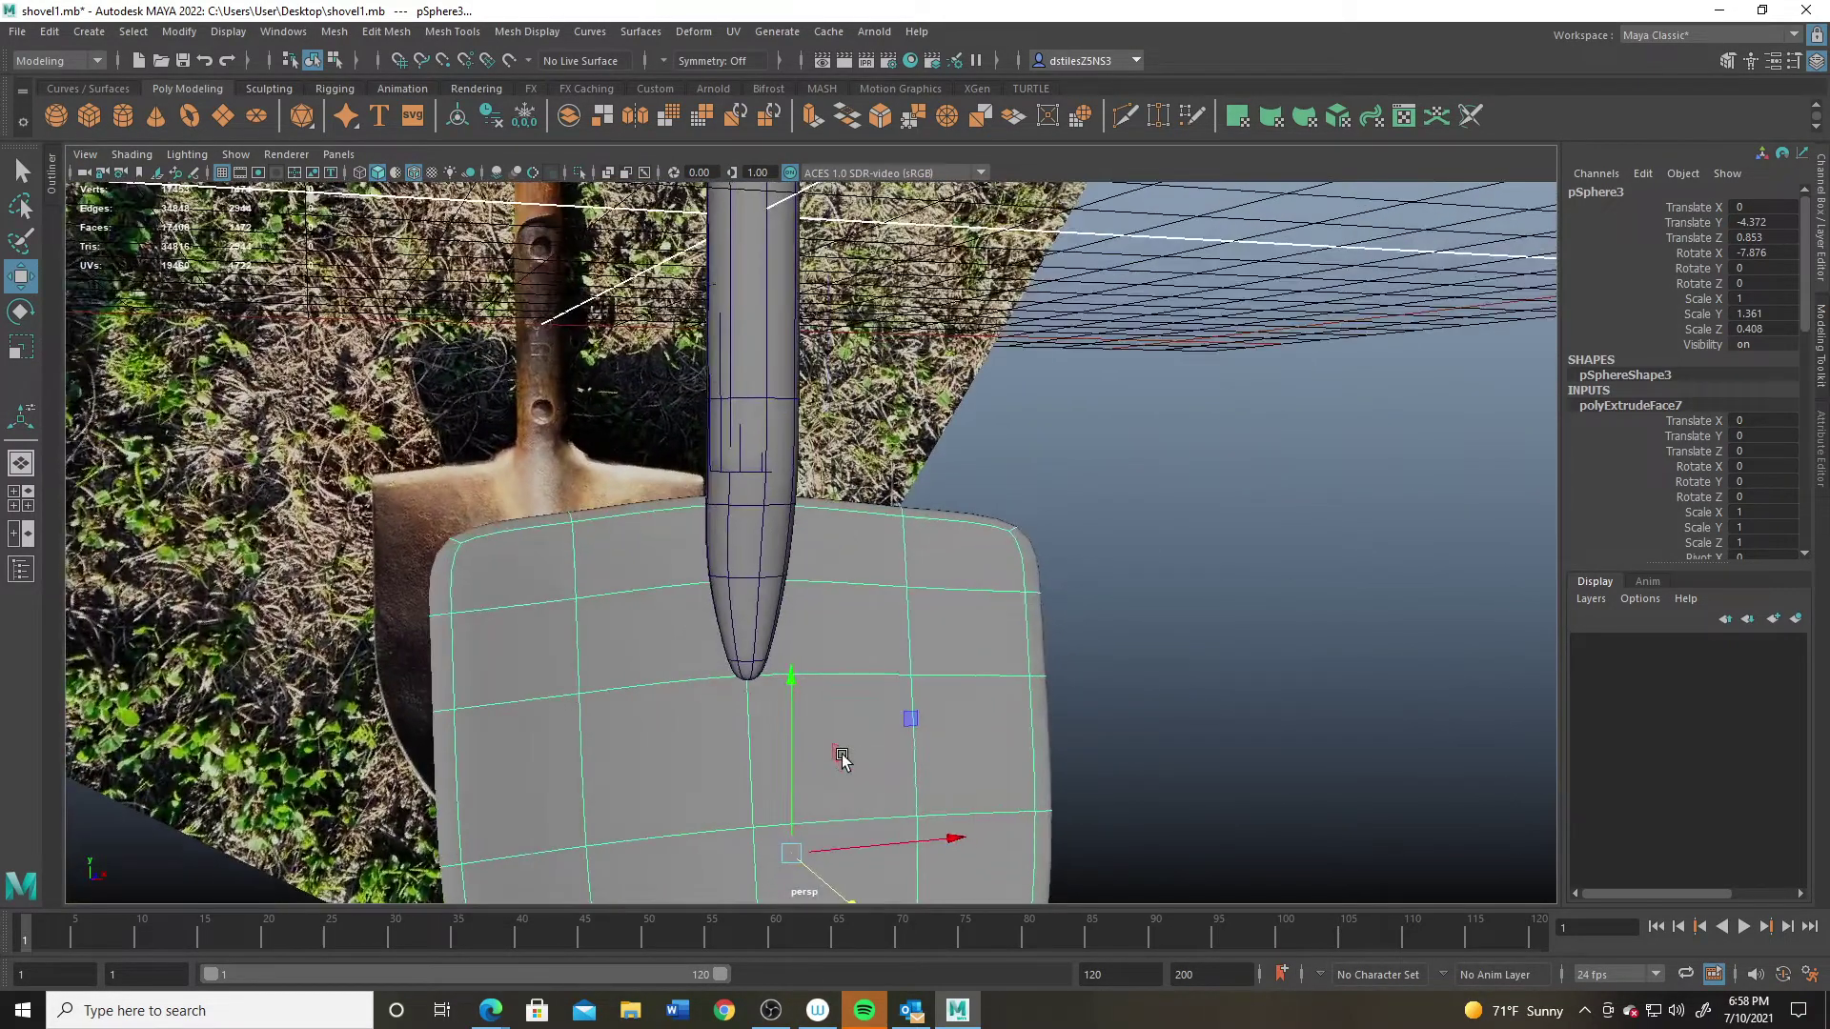
Step: Try to merge the blade and the socket with a Boolean Union
left_click(753, 519)
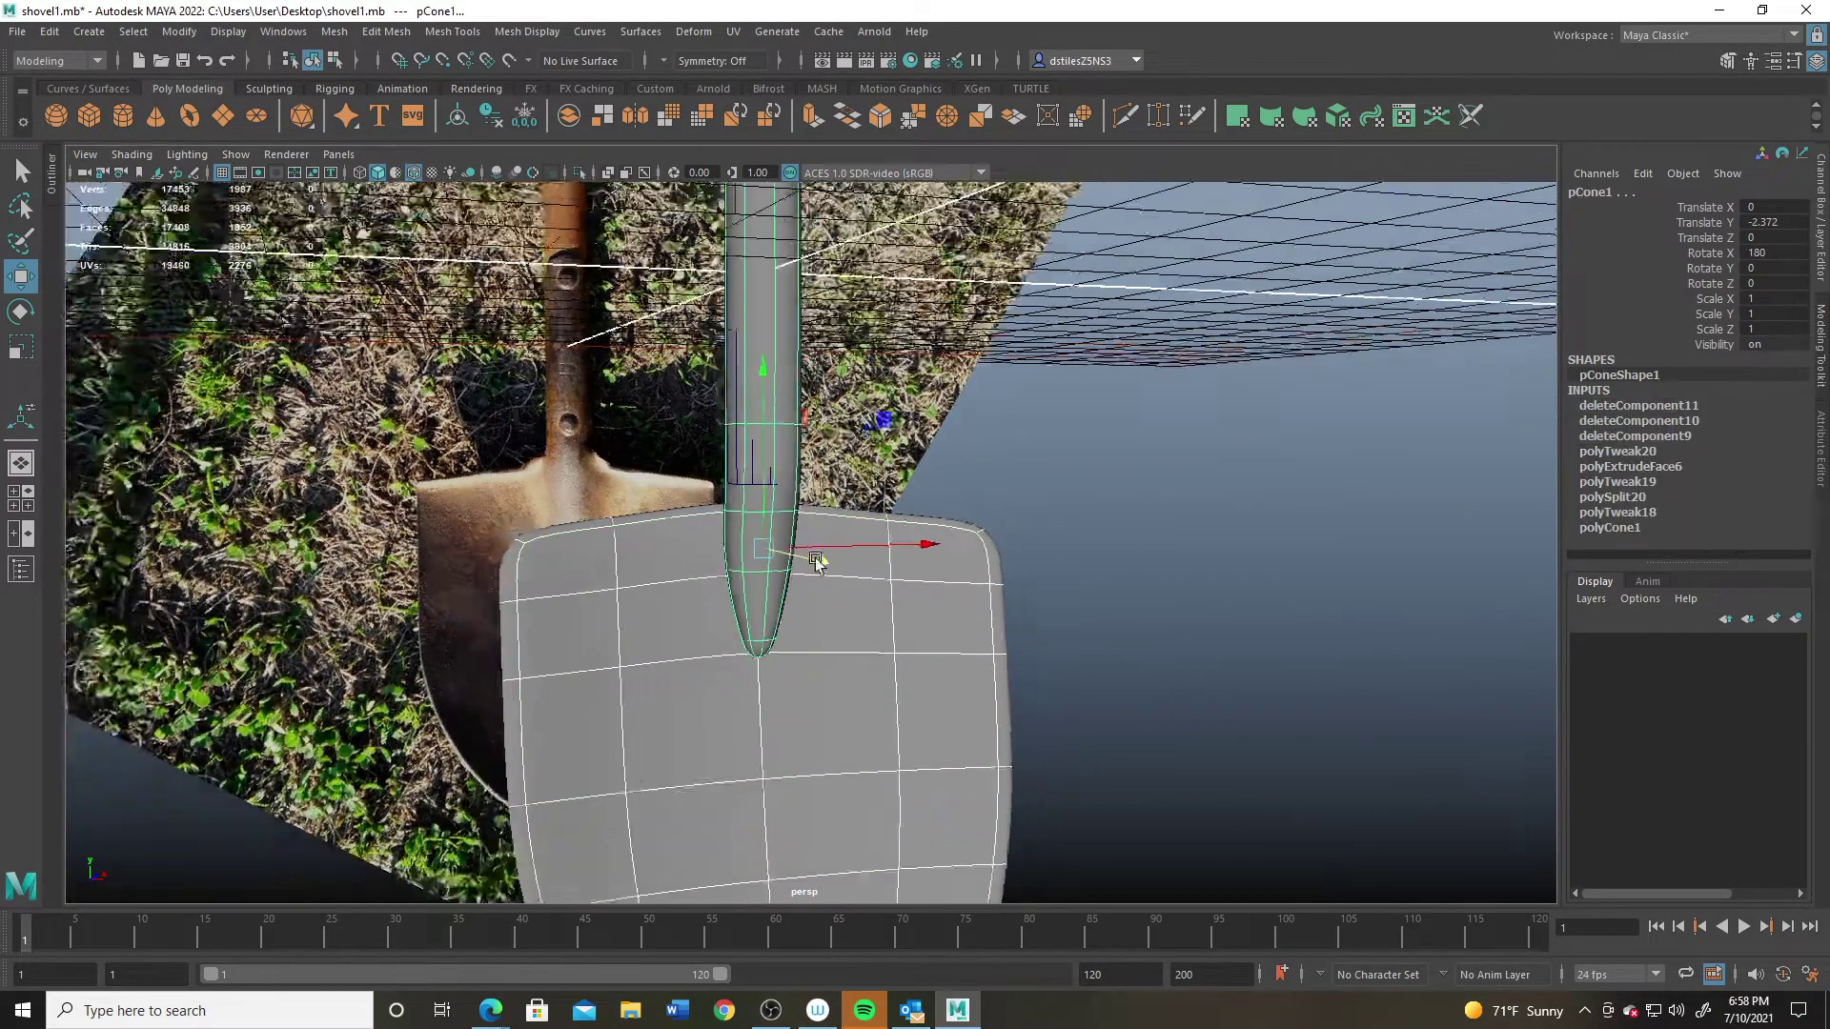
left_click_drag(817, 559, 886, 543, "alt")
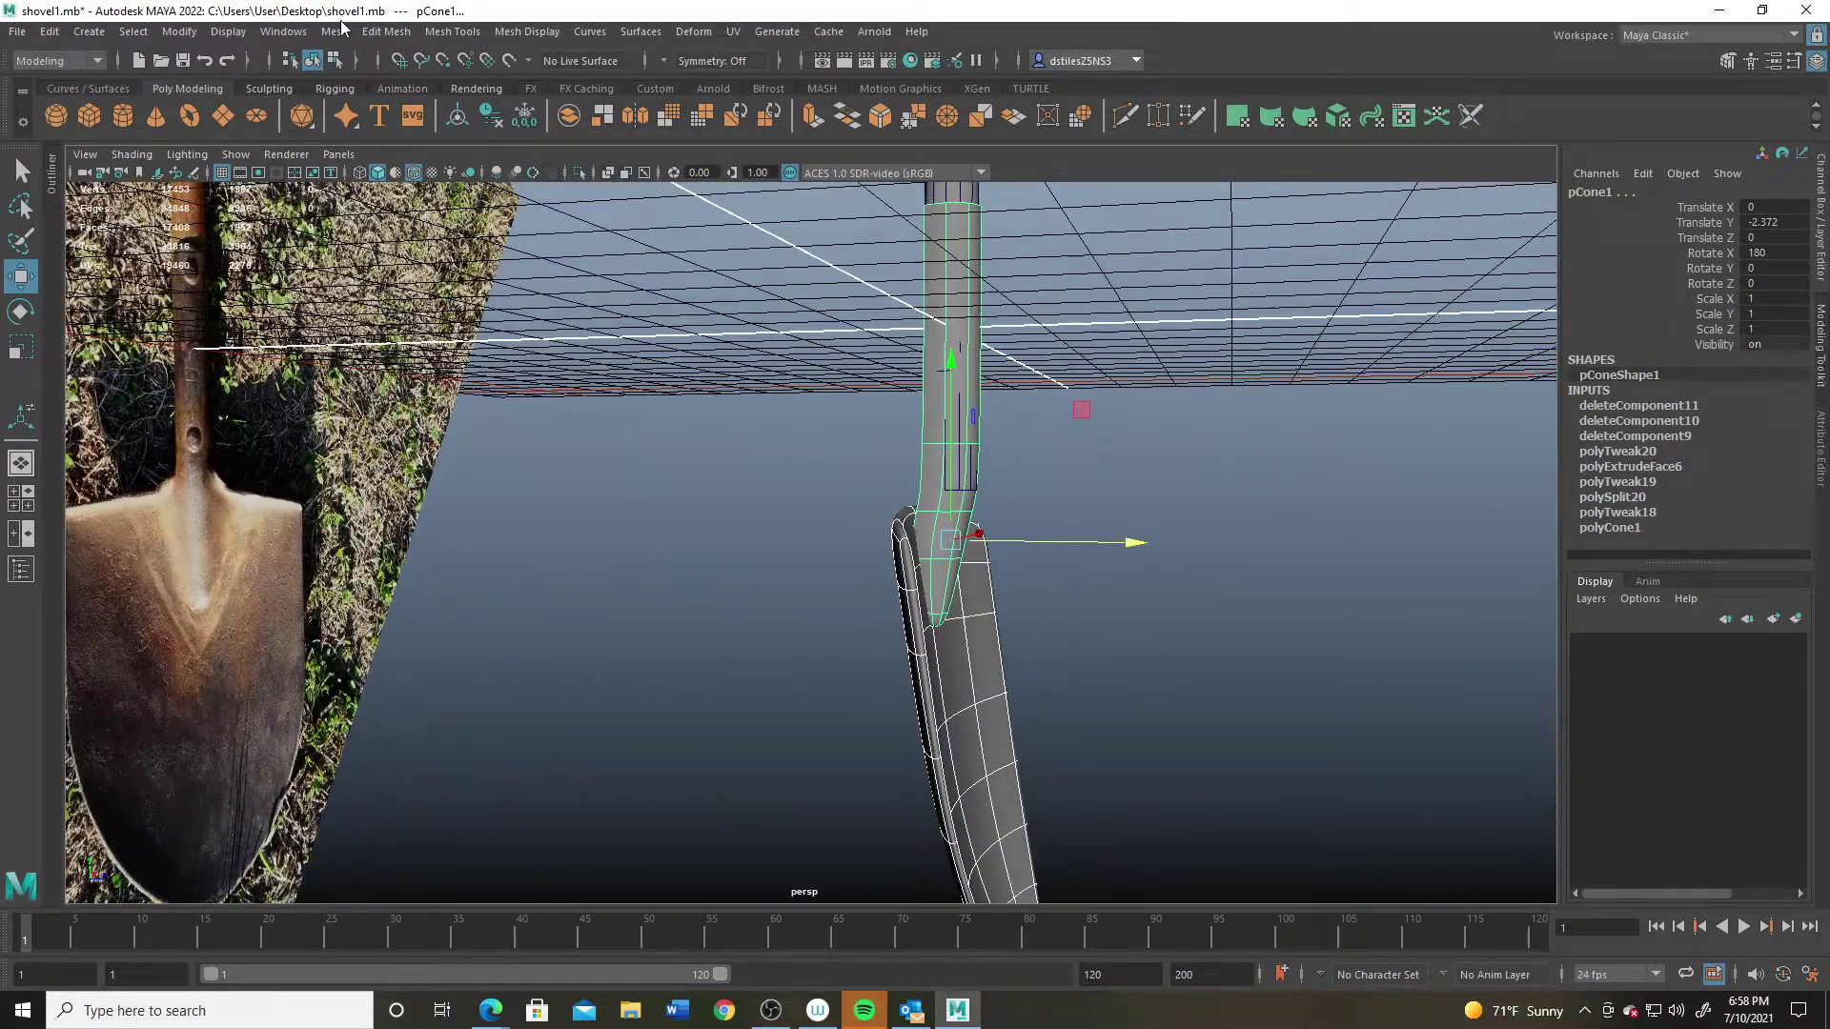
left_click(336, 31)
mouse_move(362, 67)
left_click(572, 69)
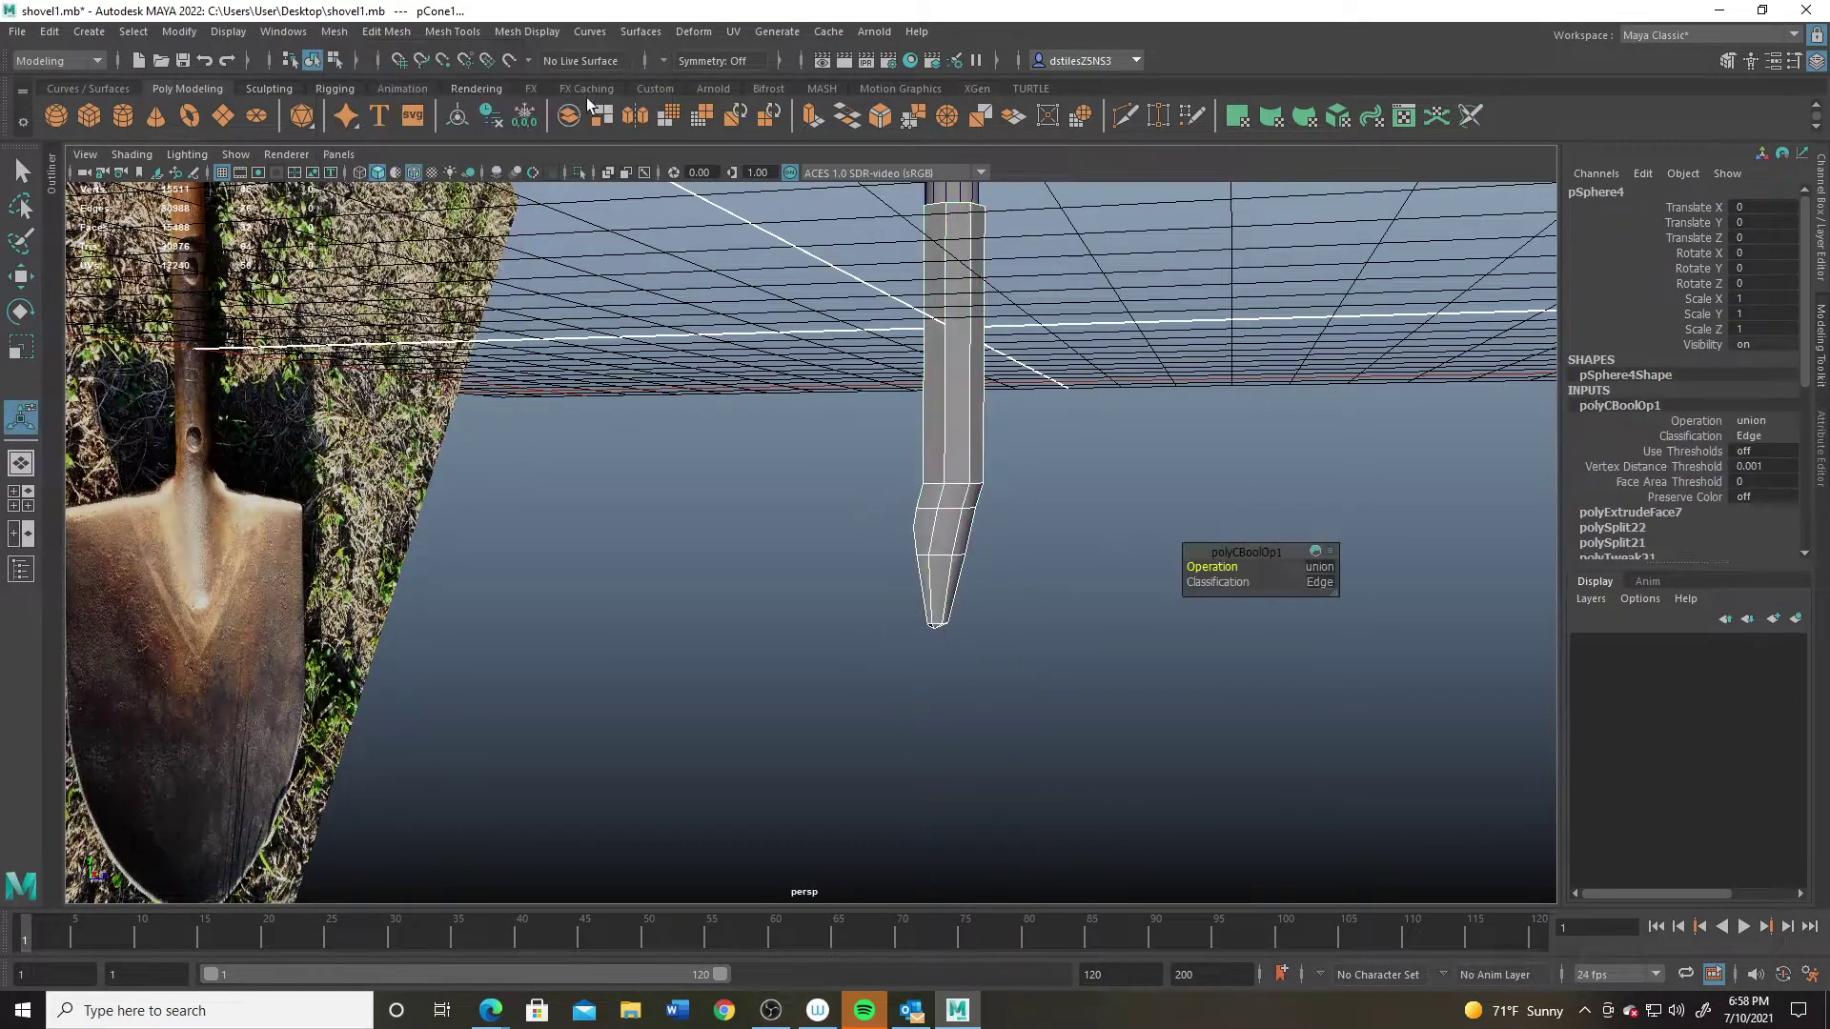
key("ctrl+z")
Step: Undo the Boolean Union and delete the construction history of the blade and socket
left_click_drag(991, 595, 848, 527, "alt")
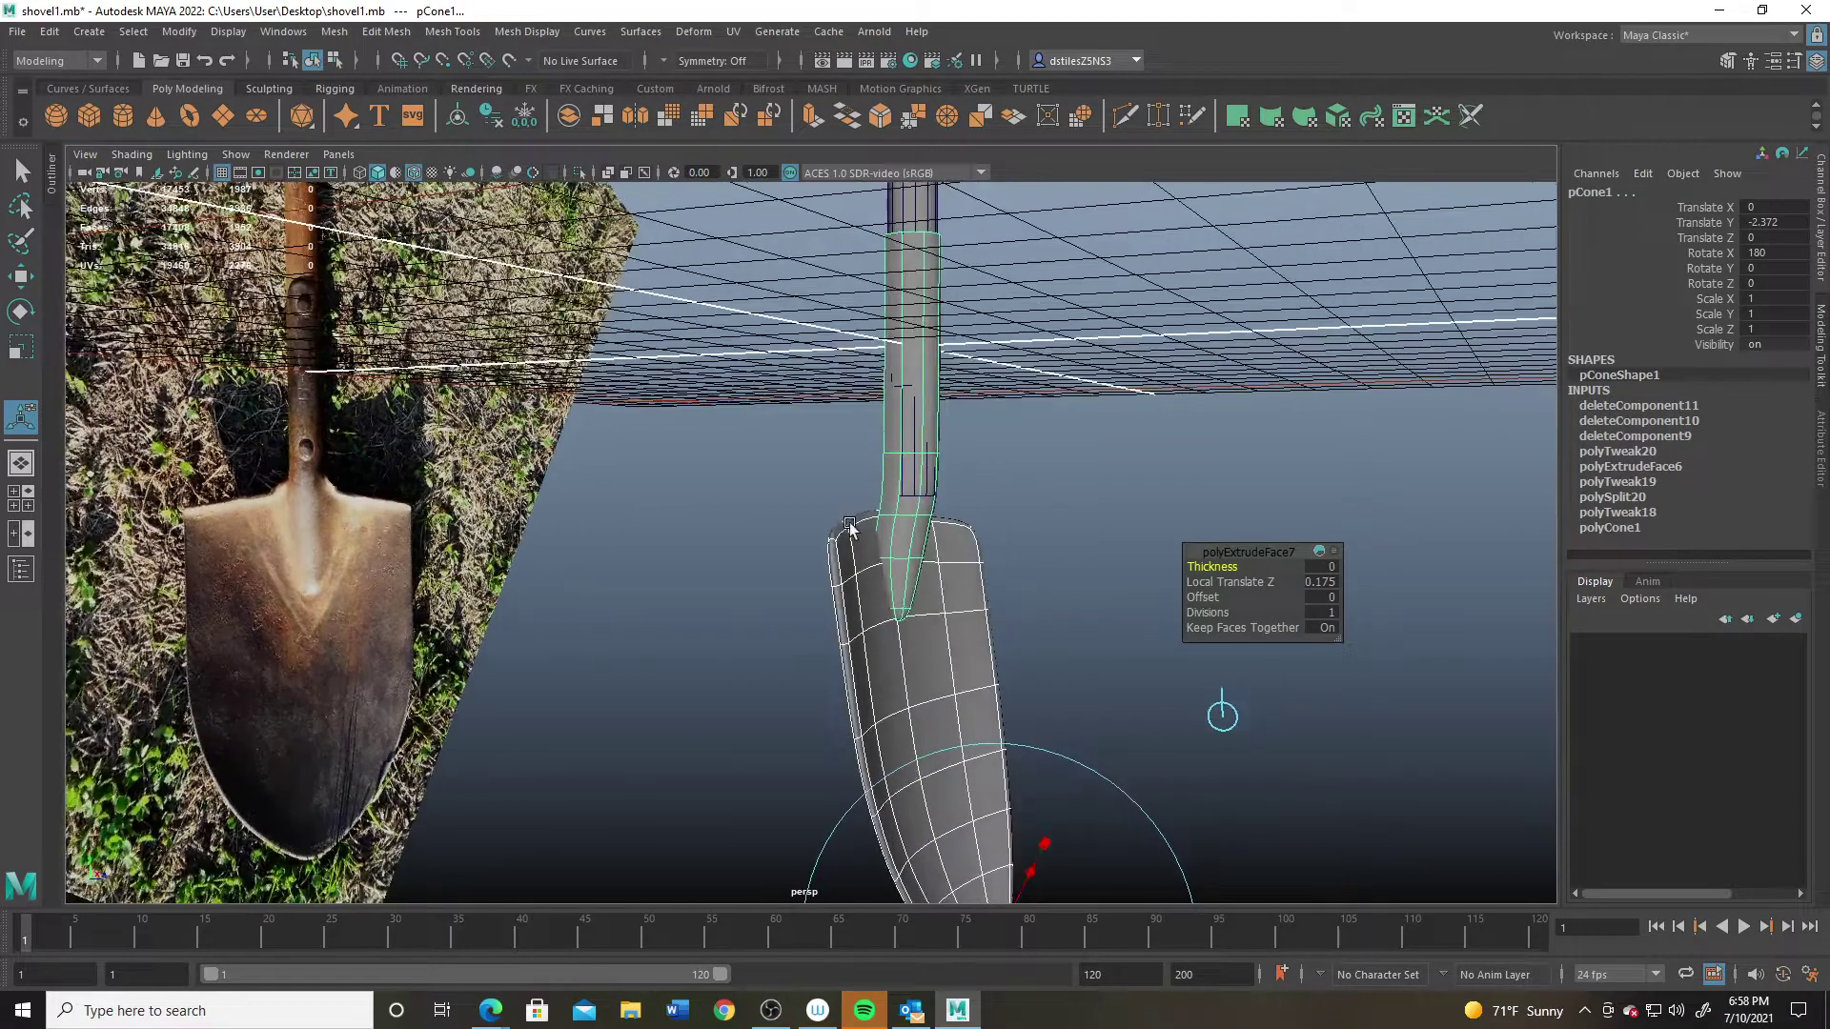
key("q")
left_click(929, 563)
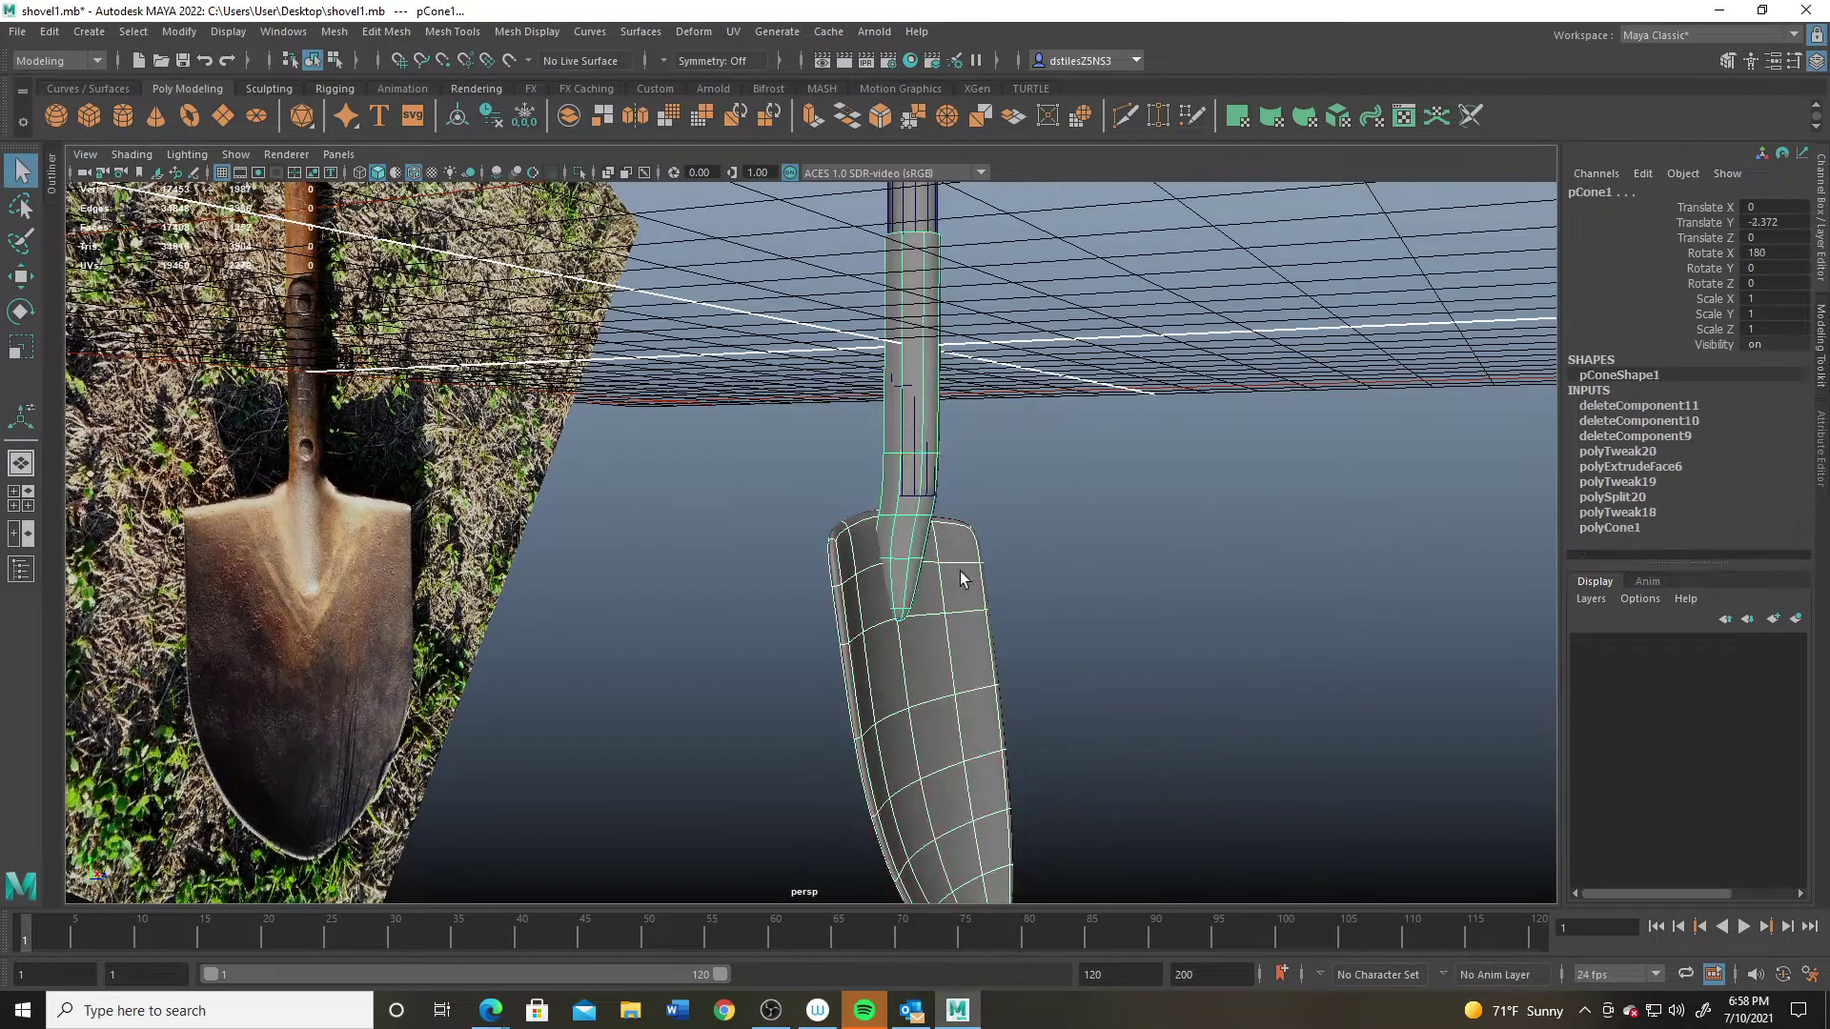
left_click(49, 31)
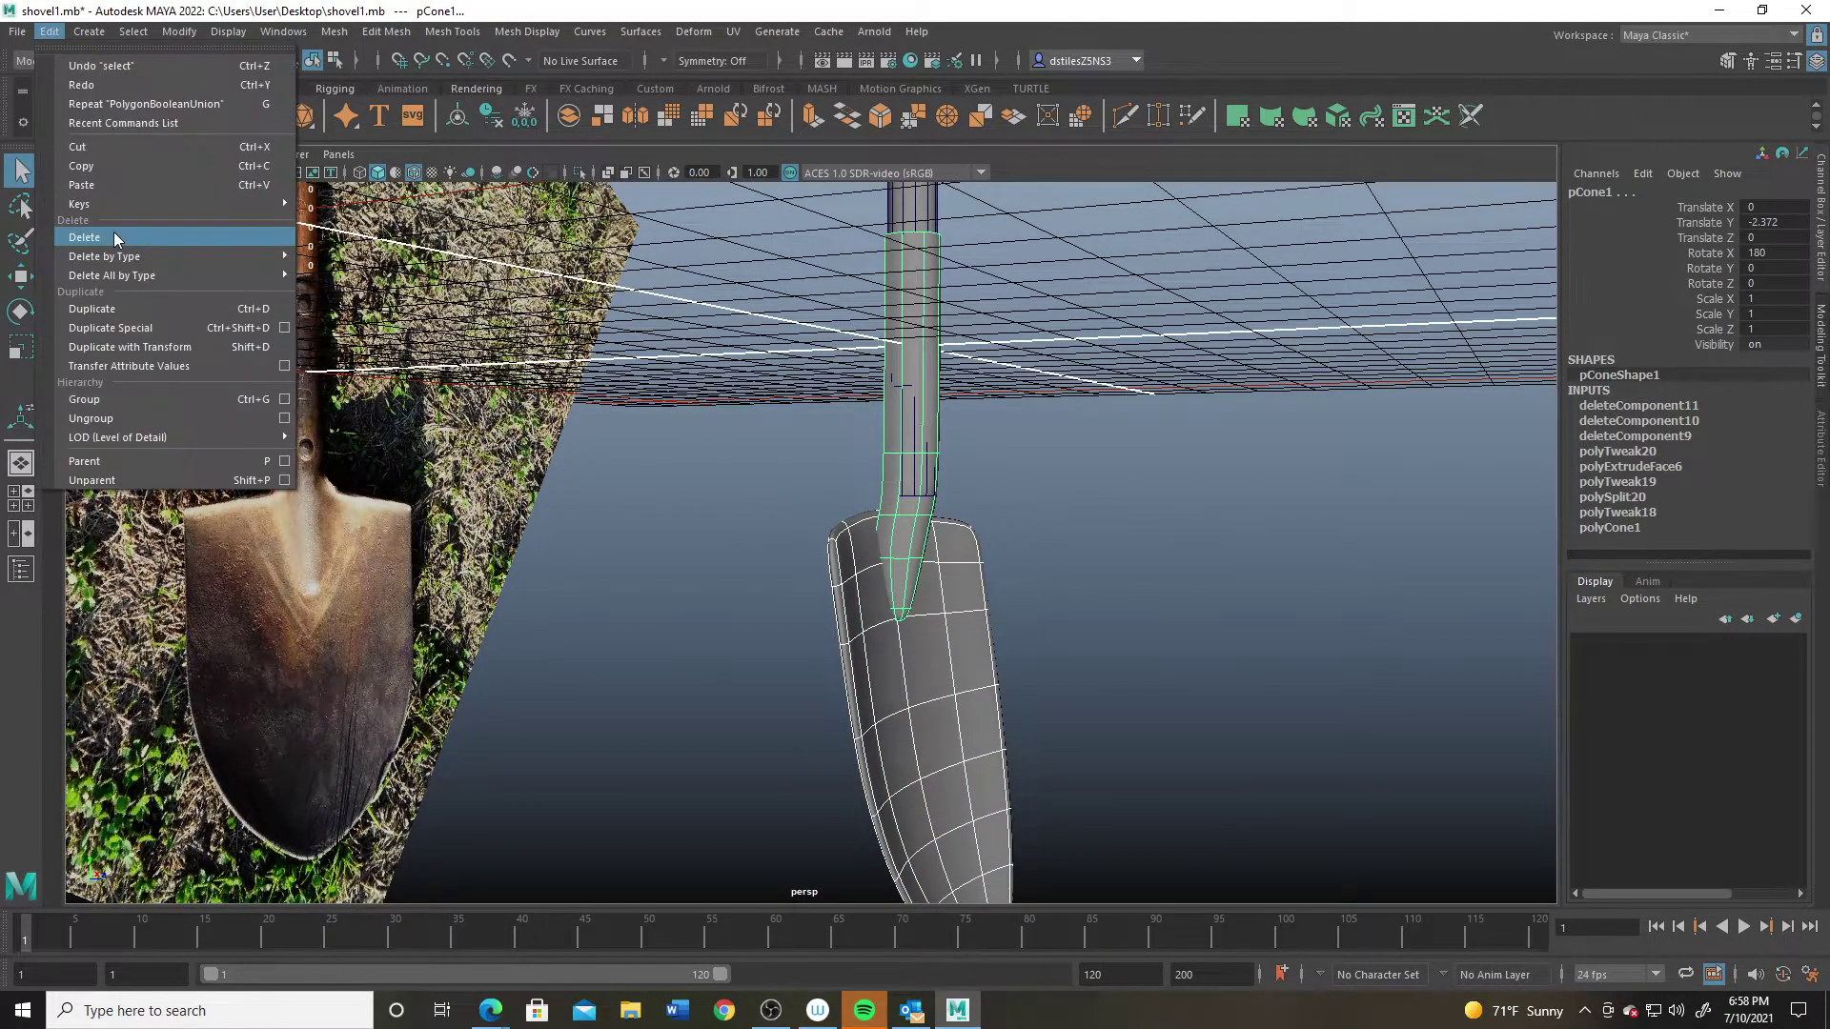
mouse_move(190, 249)
left_click(327, 250)
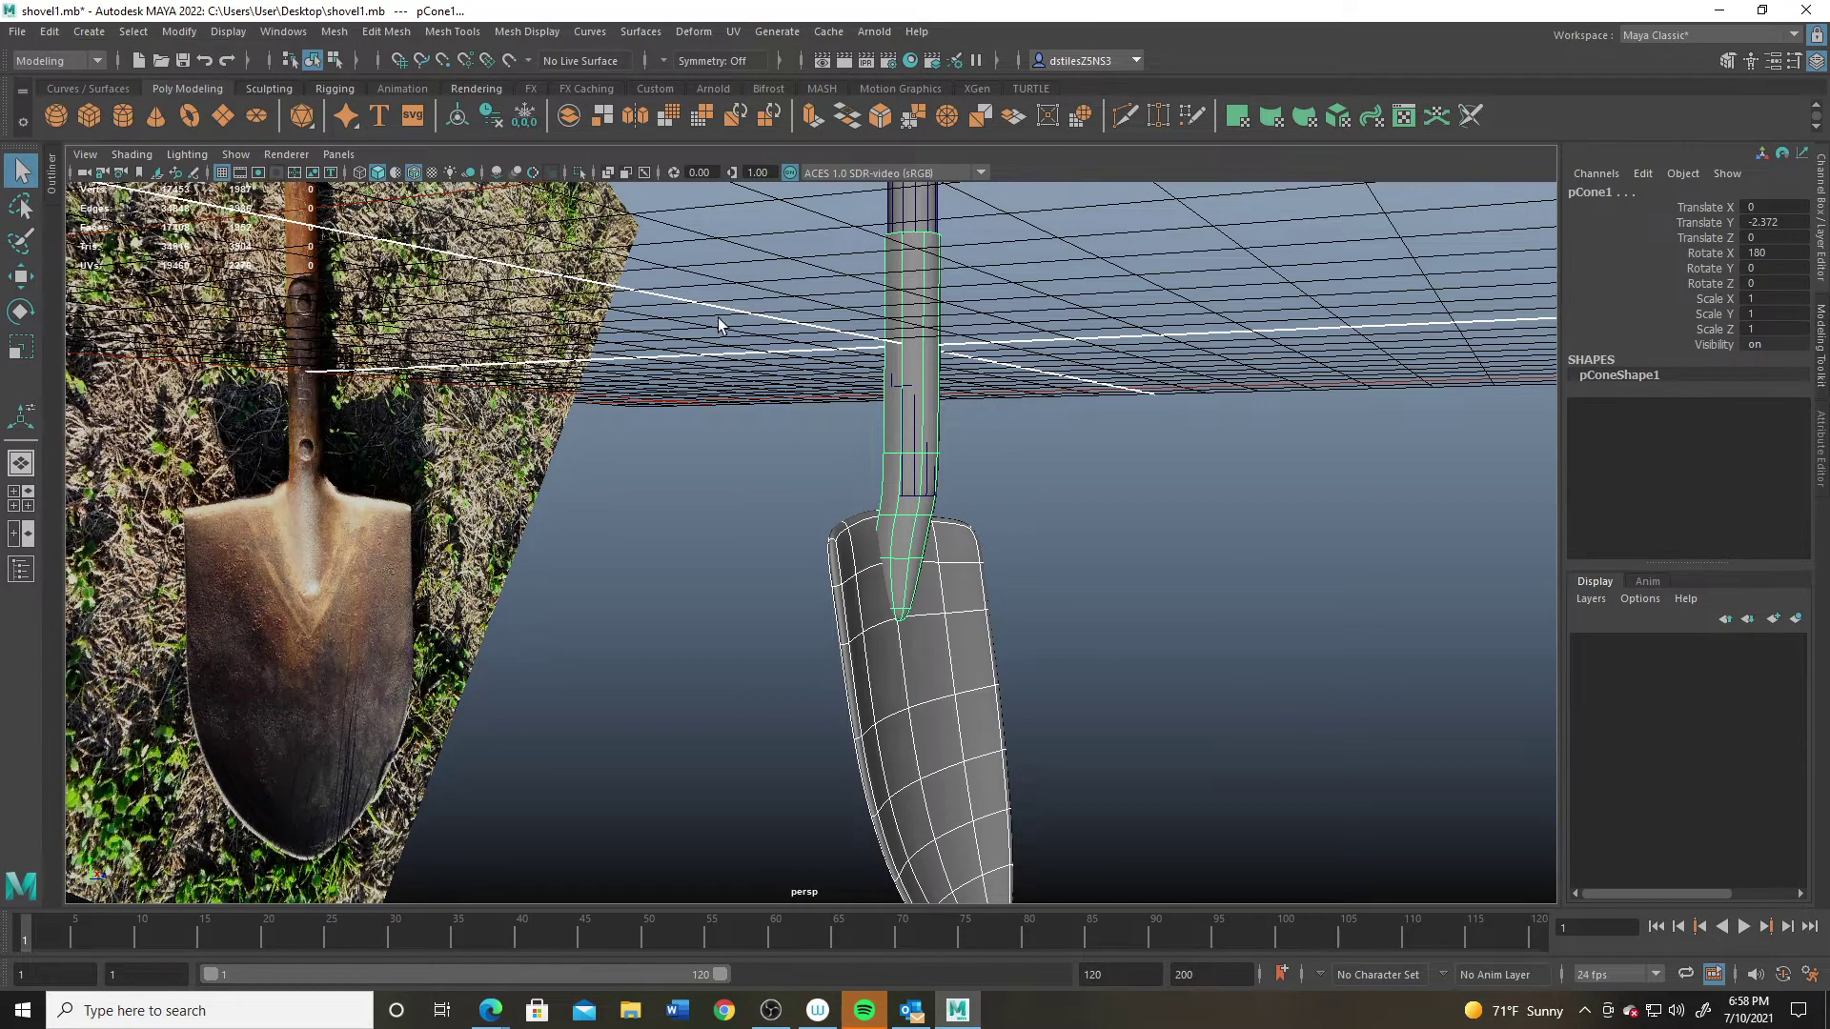
Step: Try the Boolean Union of the history-free blade and socket and undo it
left_click(341, 31)
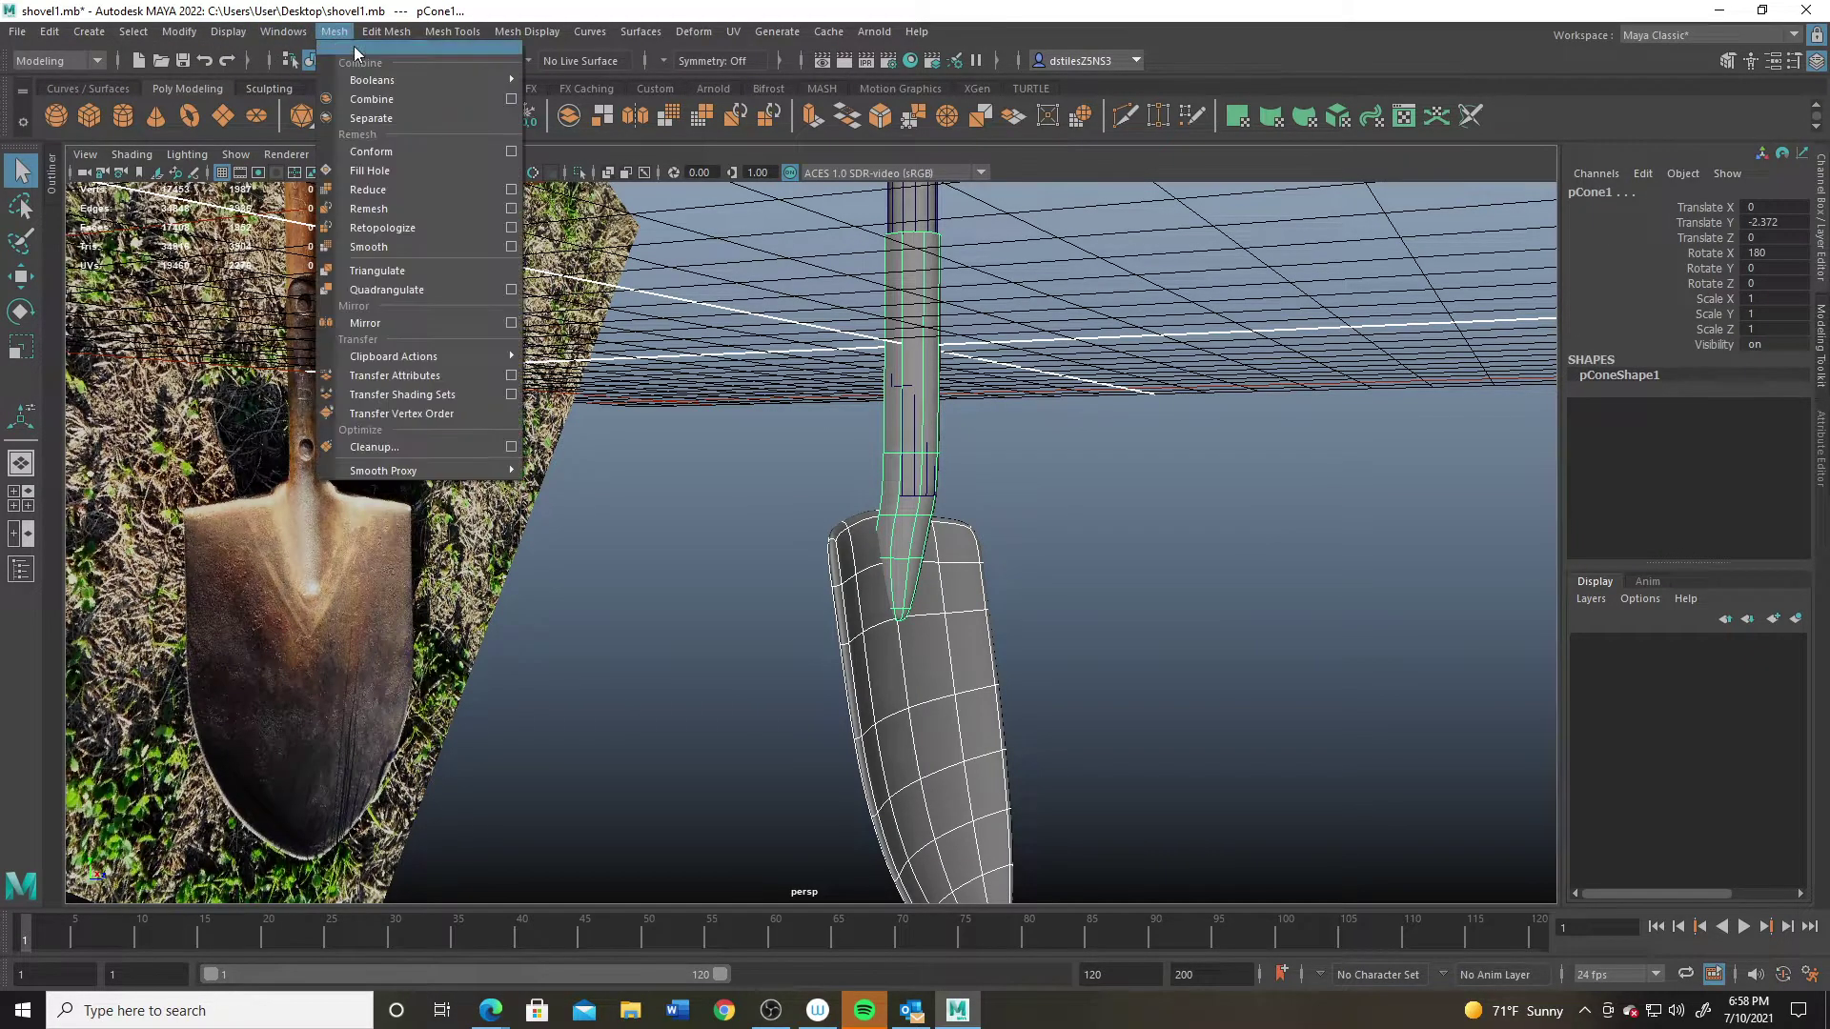
mouse_move(410, 80)
left_click(557, 81)
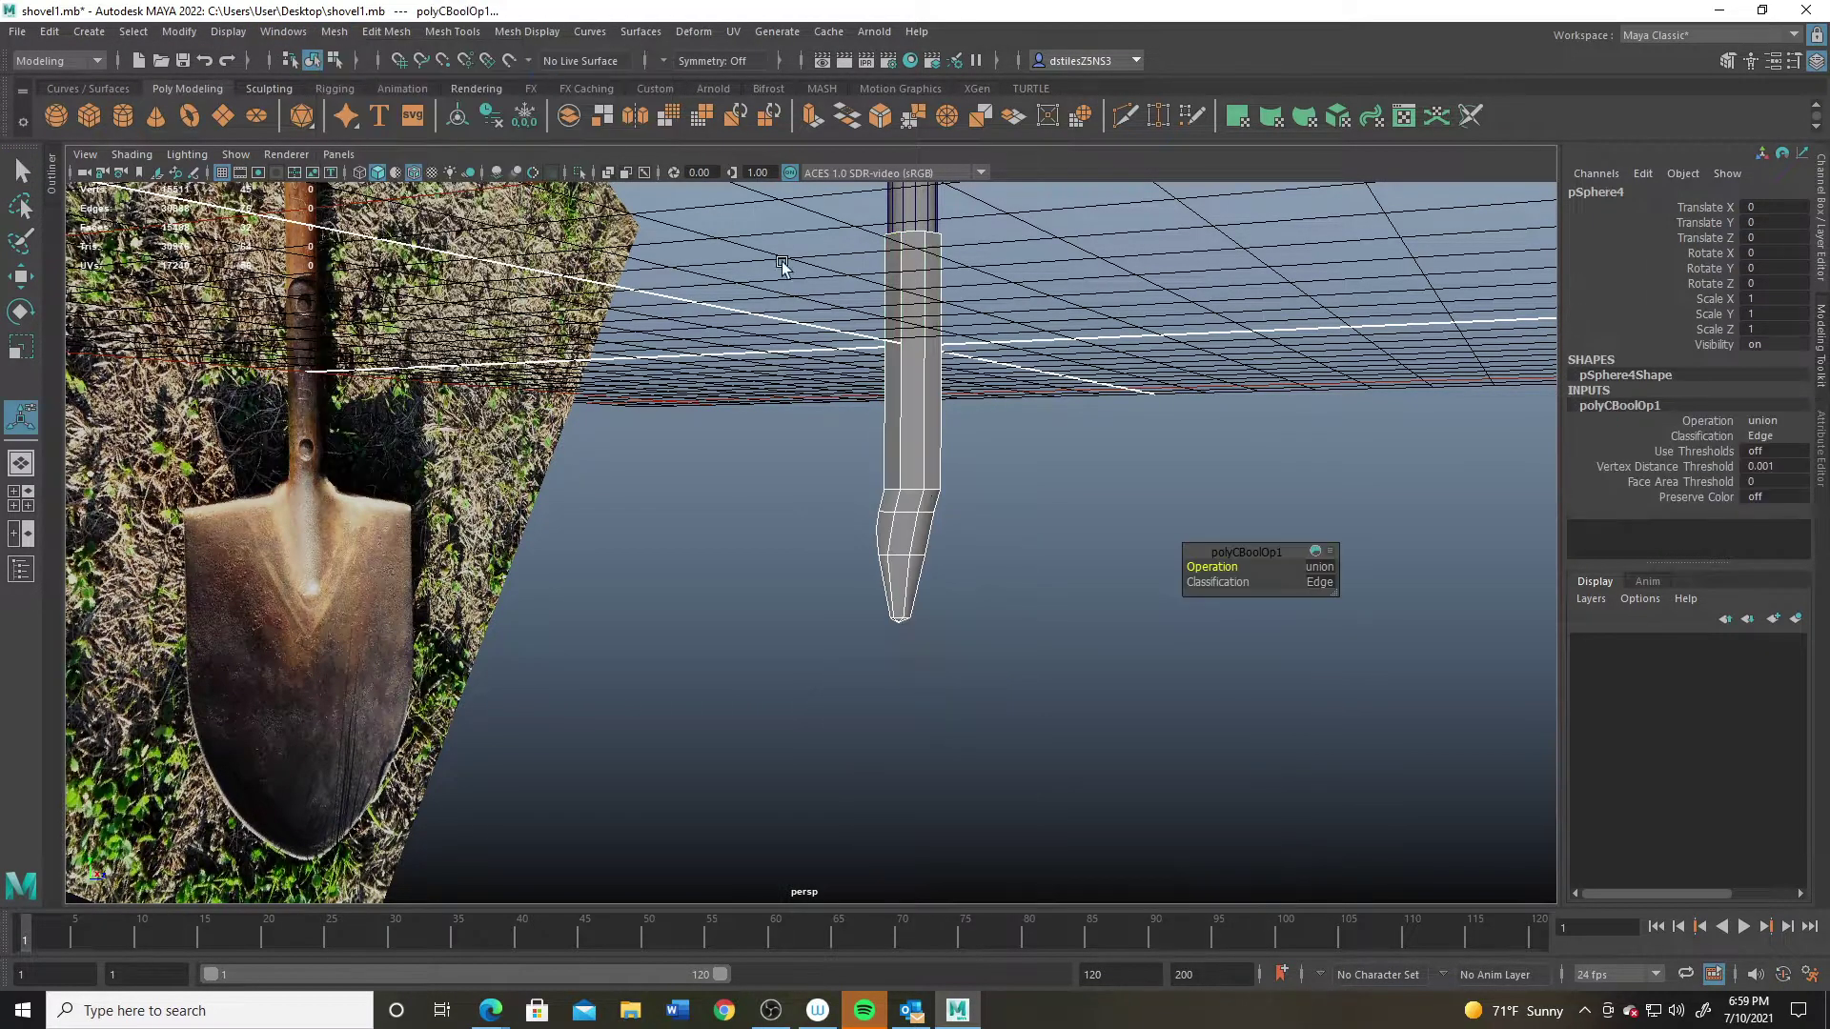
key("ctrl+z")
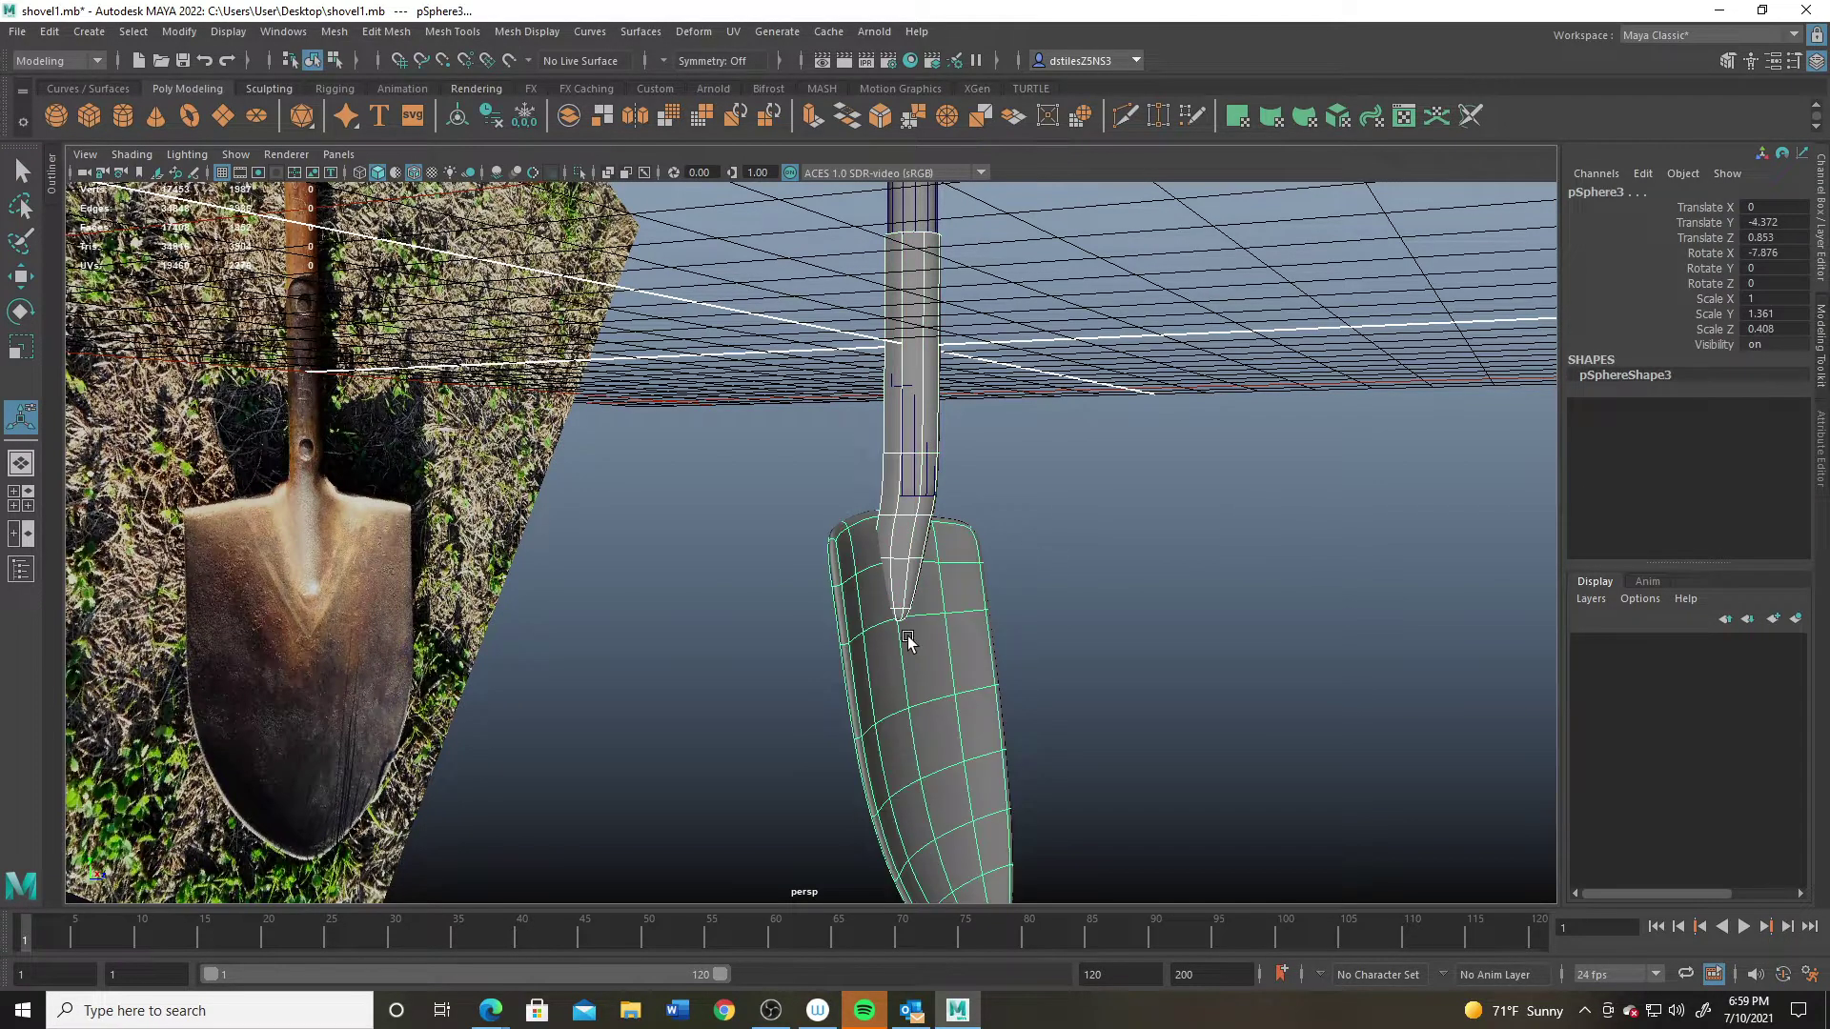
left_click(334, 32)
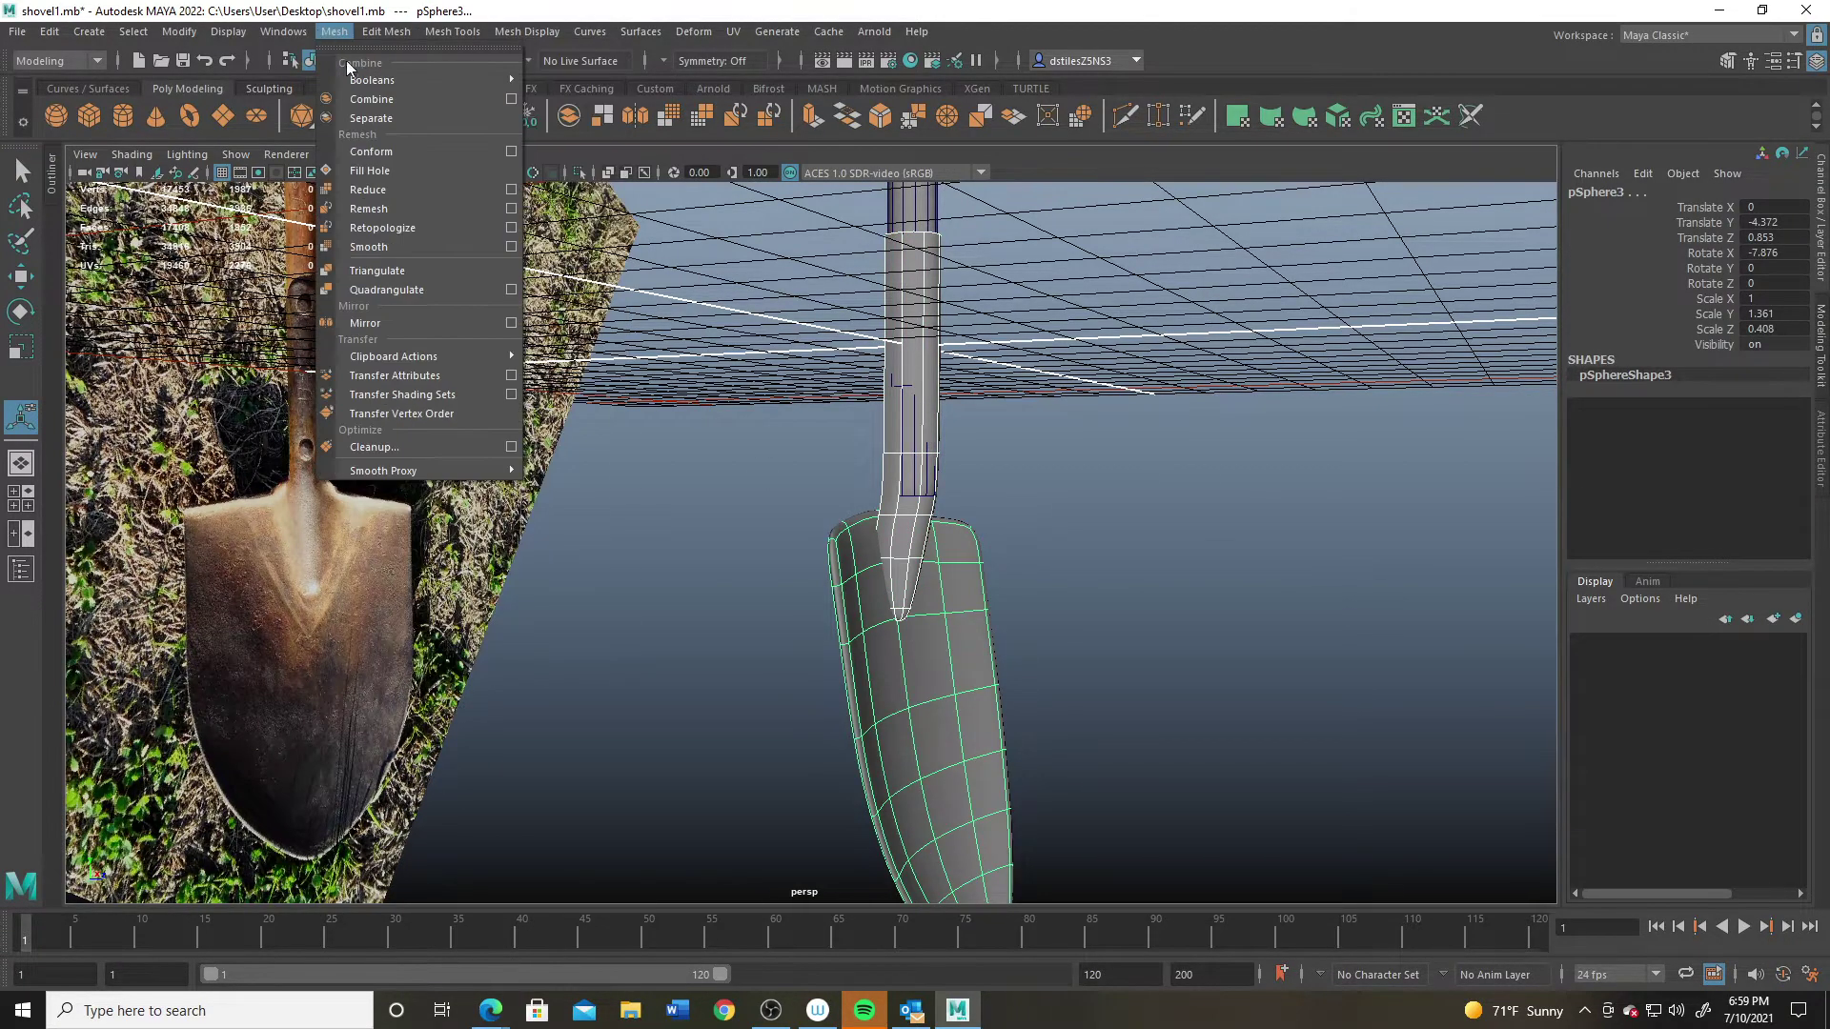
mouse_move(408, 81)
left_click(568, 78)
key("ctrl+z")
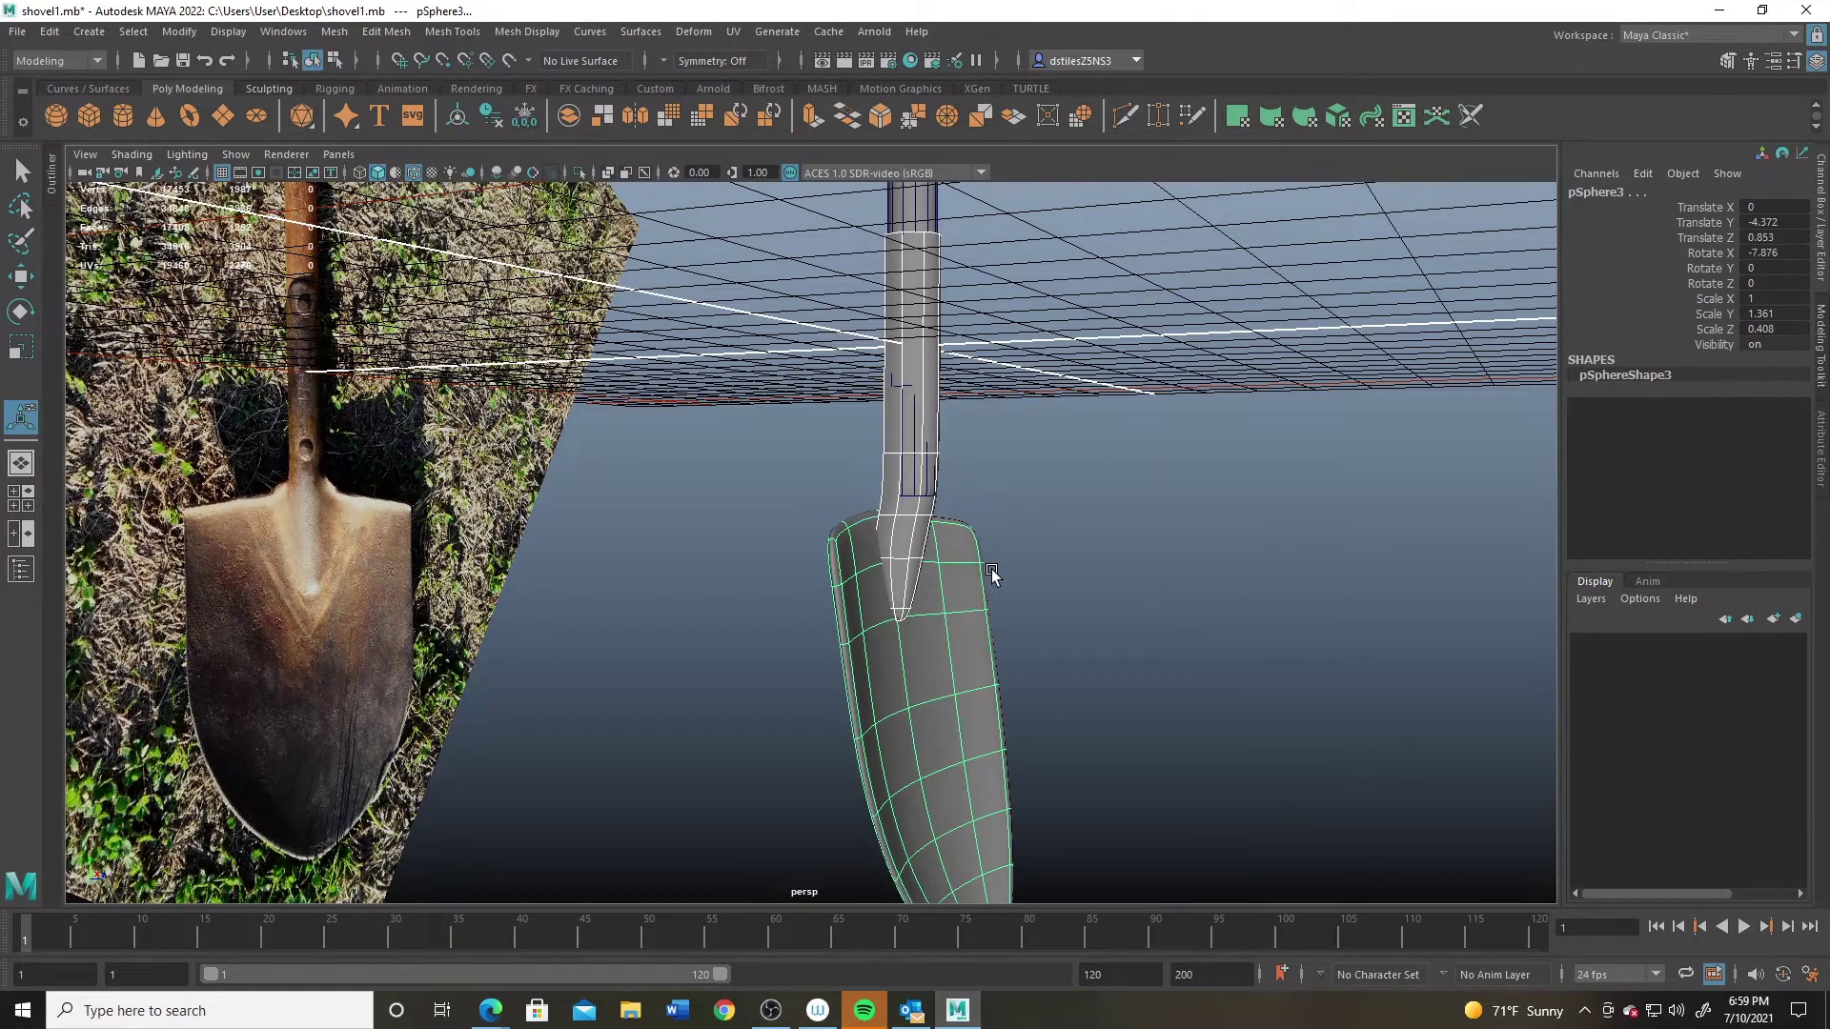
Step: Center the pivots of the blade and socket and freeze their transformations
left_click_drag(993, 575, 963, 616, "alt")
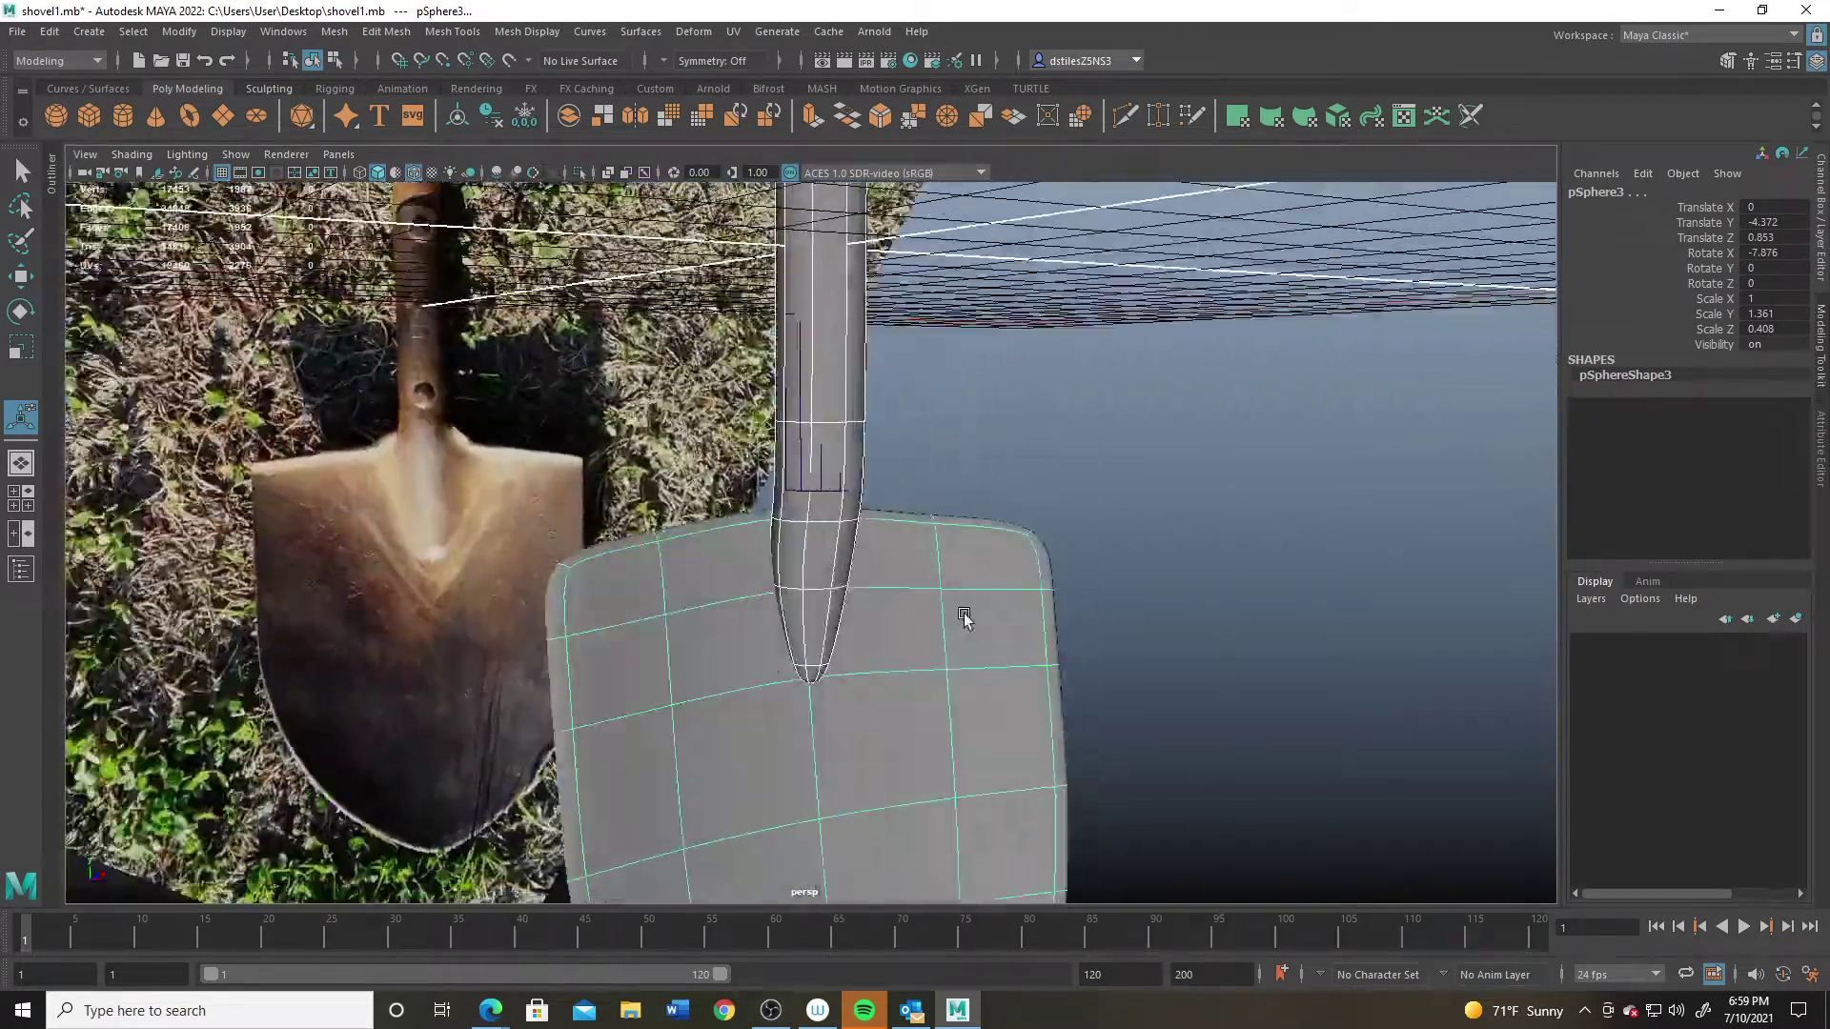
scroll(963, 616, "up", 6)
left_click_drag(790, 563, 940, 570, "alt")
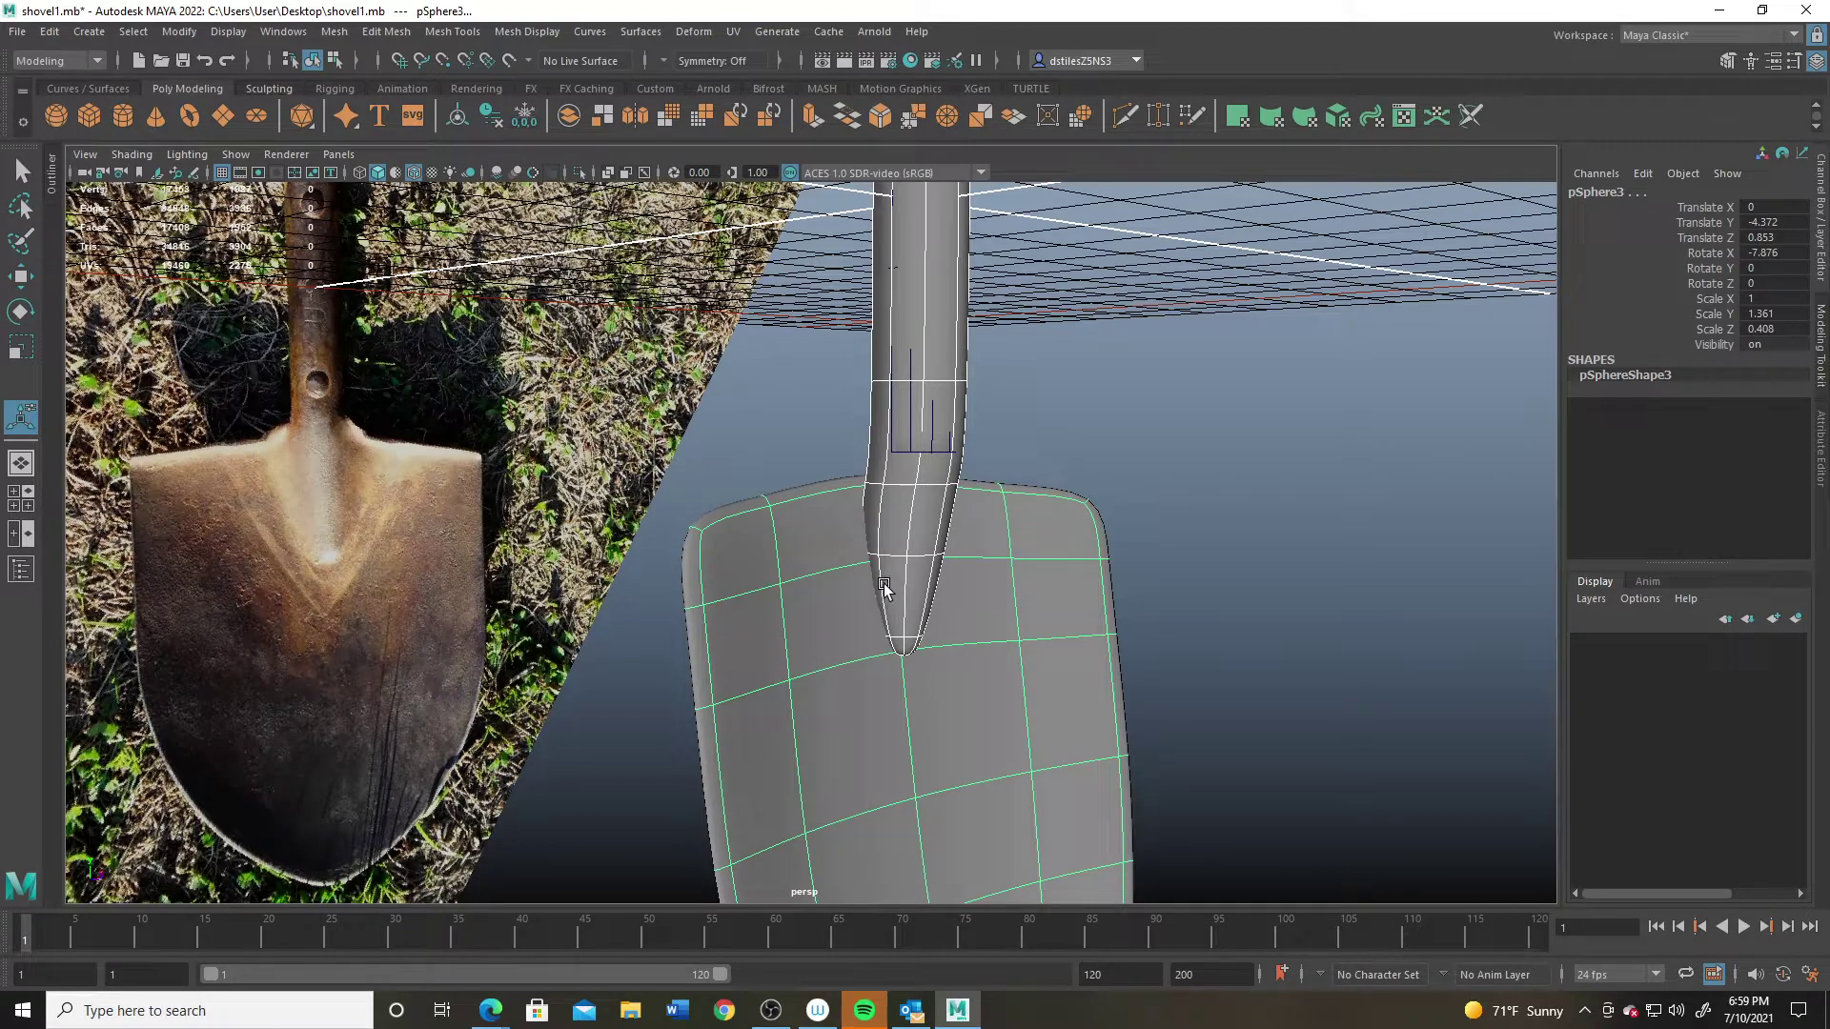
left_click_drag(984, 639, 391, 259, "alt")
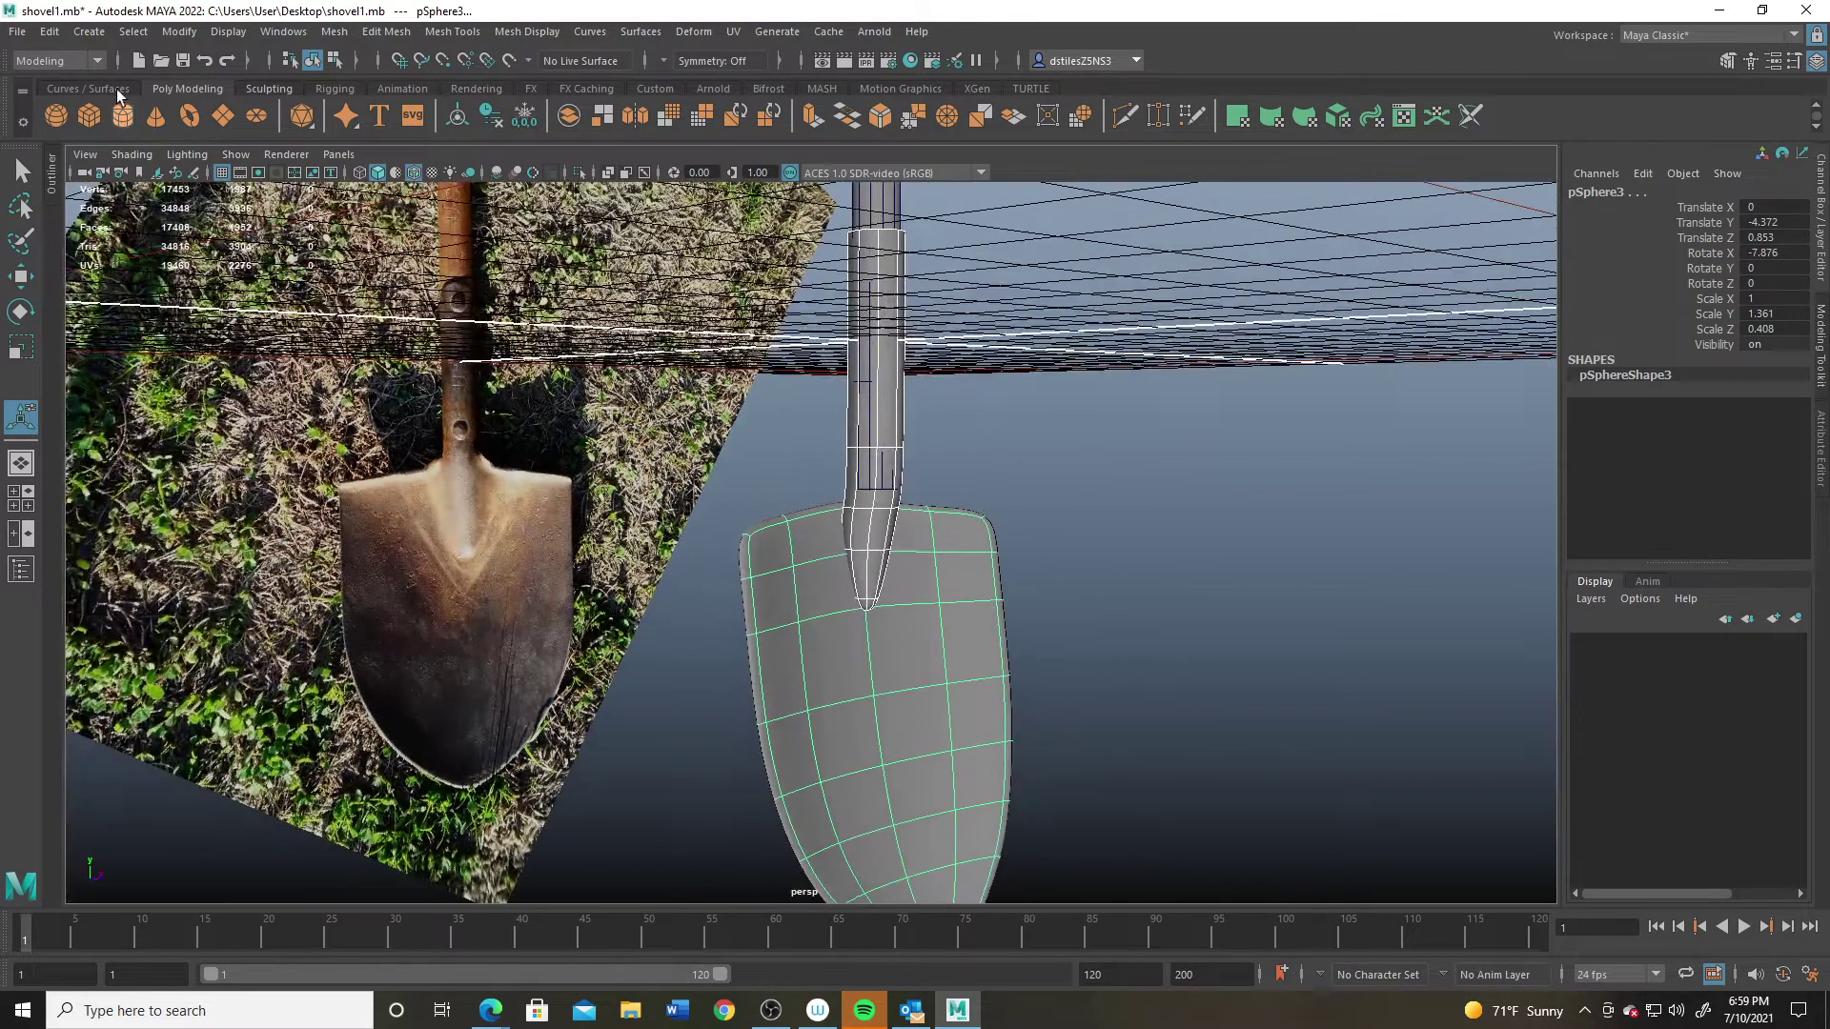
left_click(179, 31)
mouse_move(210, 80)
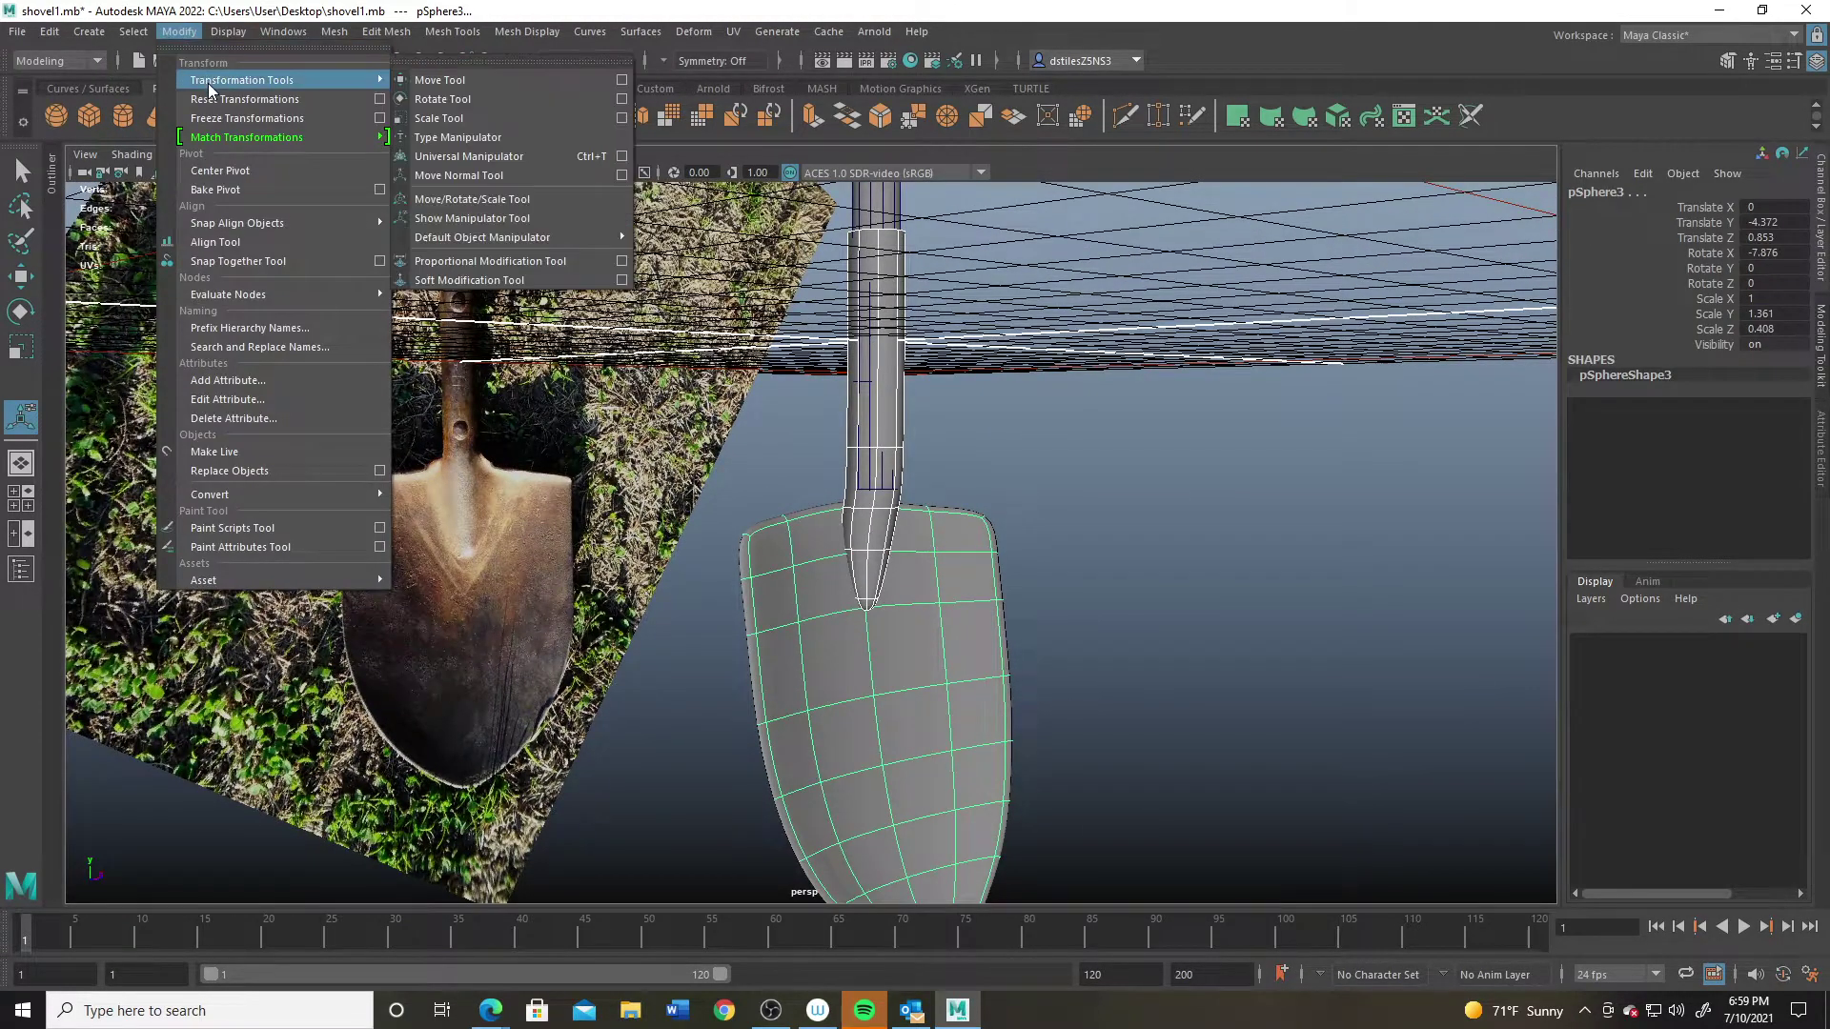
left_click(222, 173)
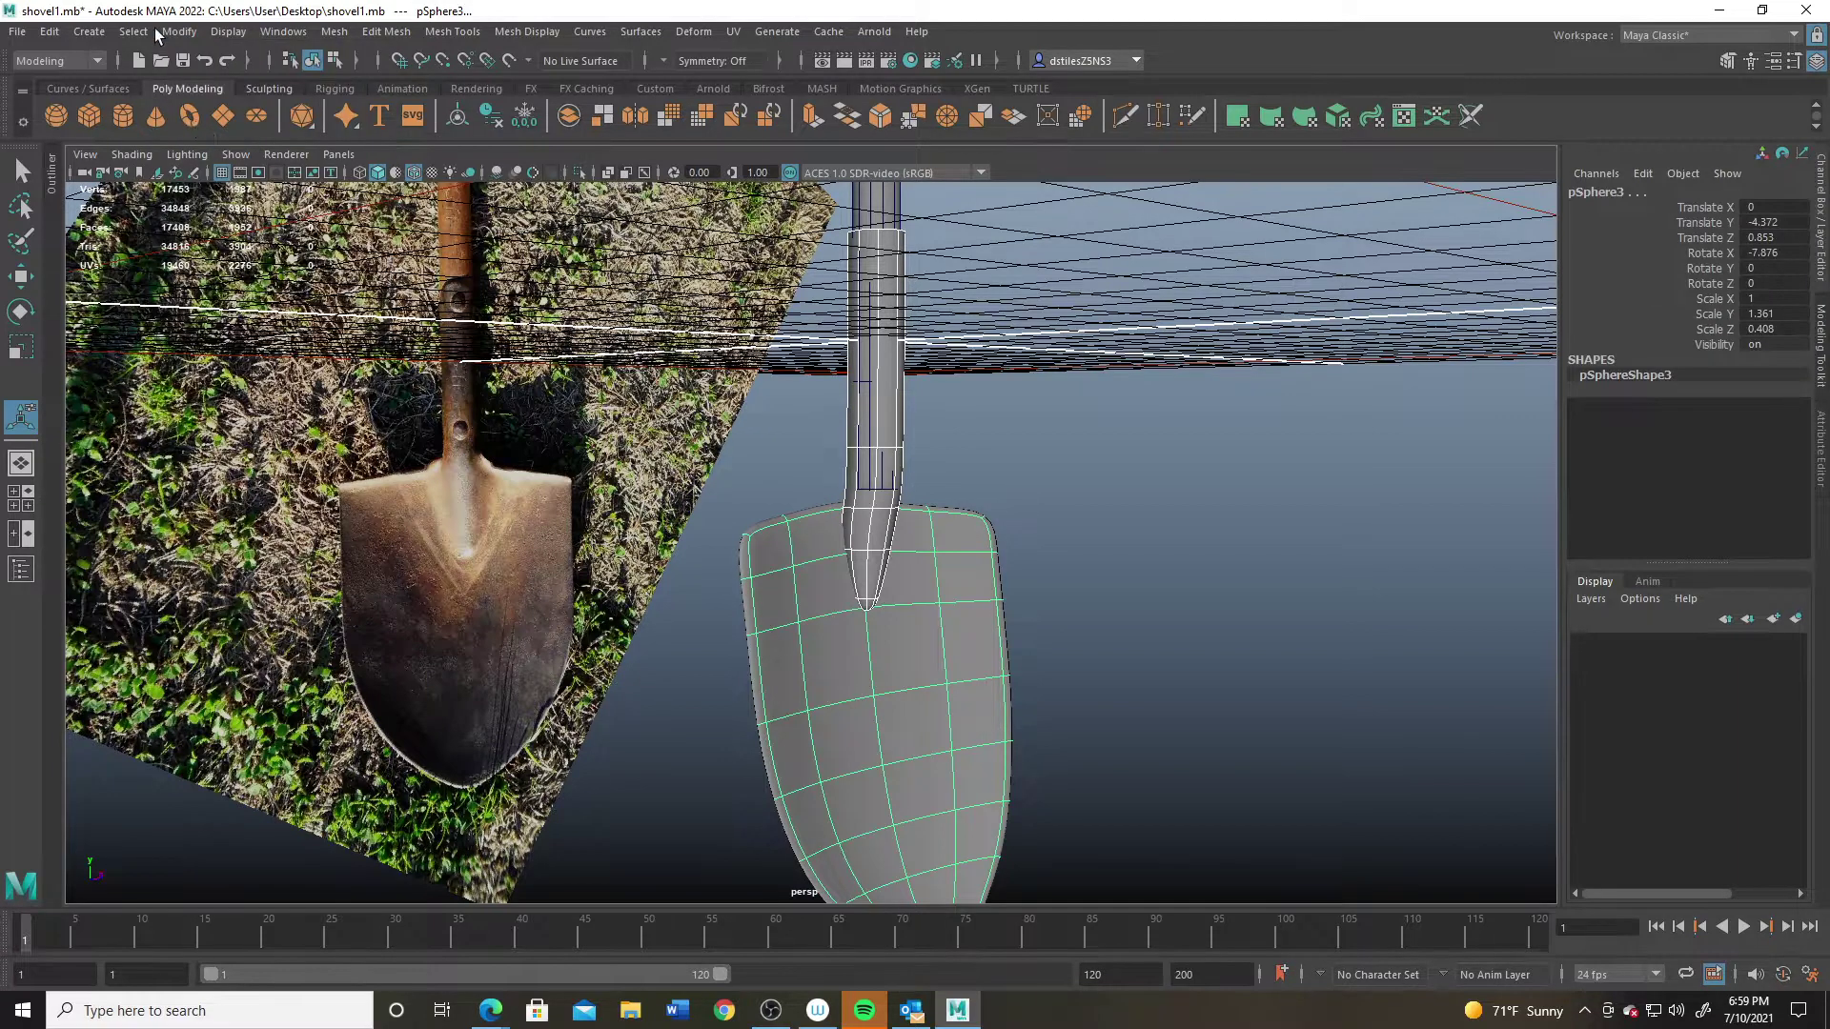
left_click(169, 31)
left_click(239, 124)
Step: Select the socket first and add the blade, try a Boolean Union on them, and undo it
left_click(888, 516)
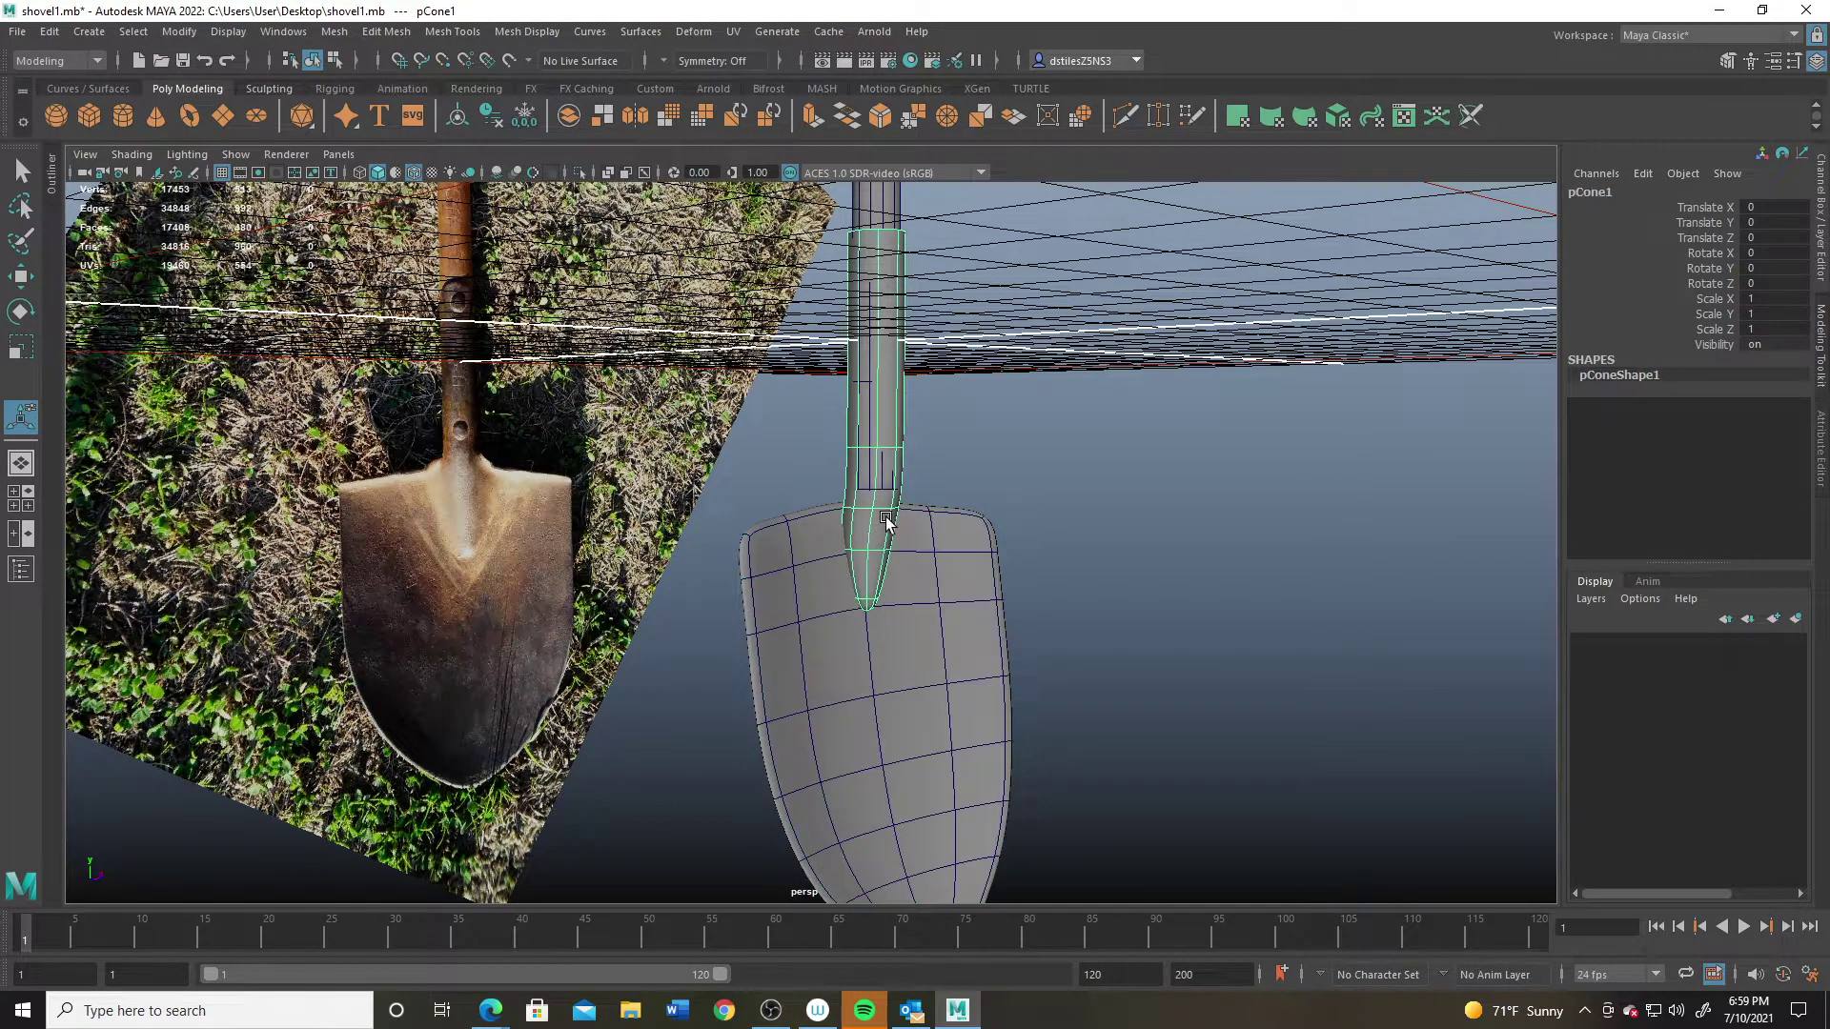
left_click(831, 602)
left_click_drag(746, 535, 992, 505, "alt")
left_click_drag(1007, 352, 796, 519, "alt")
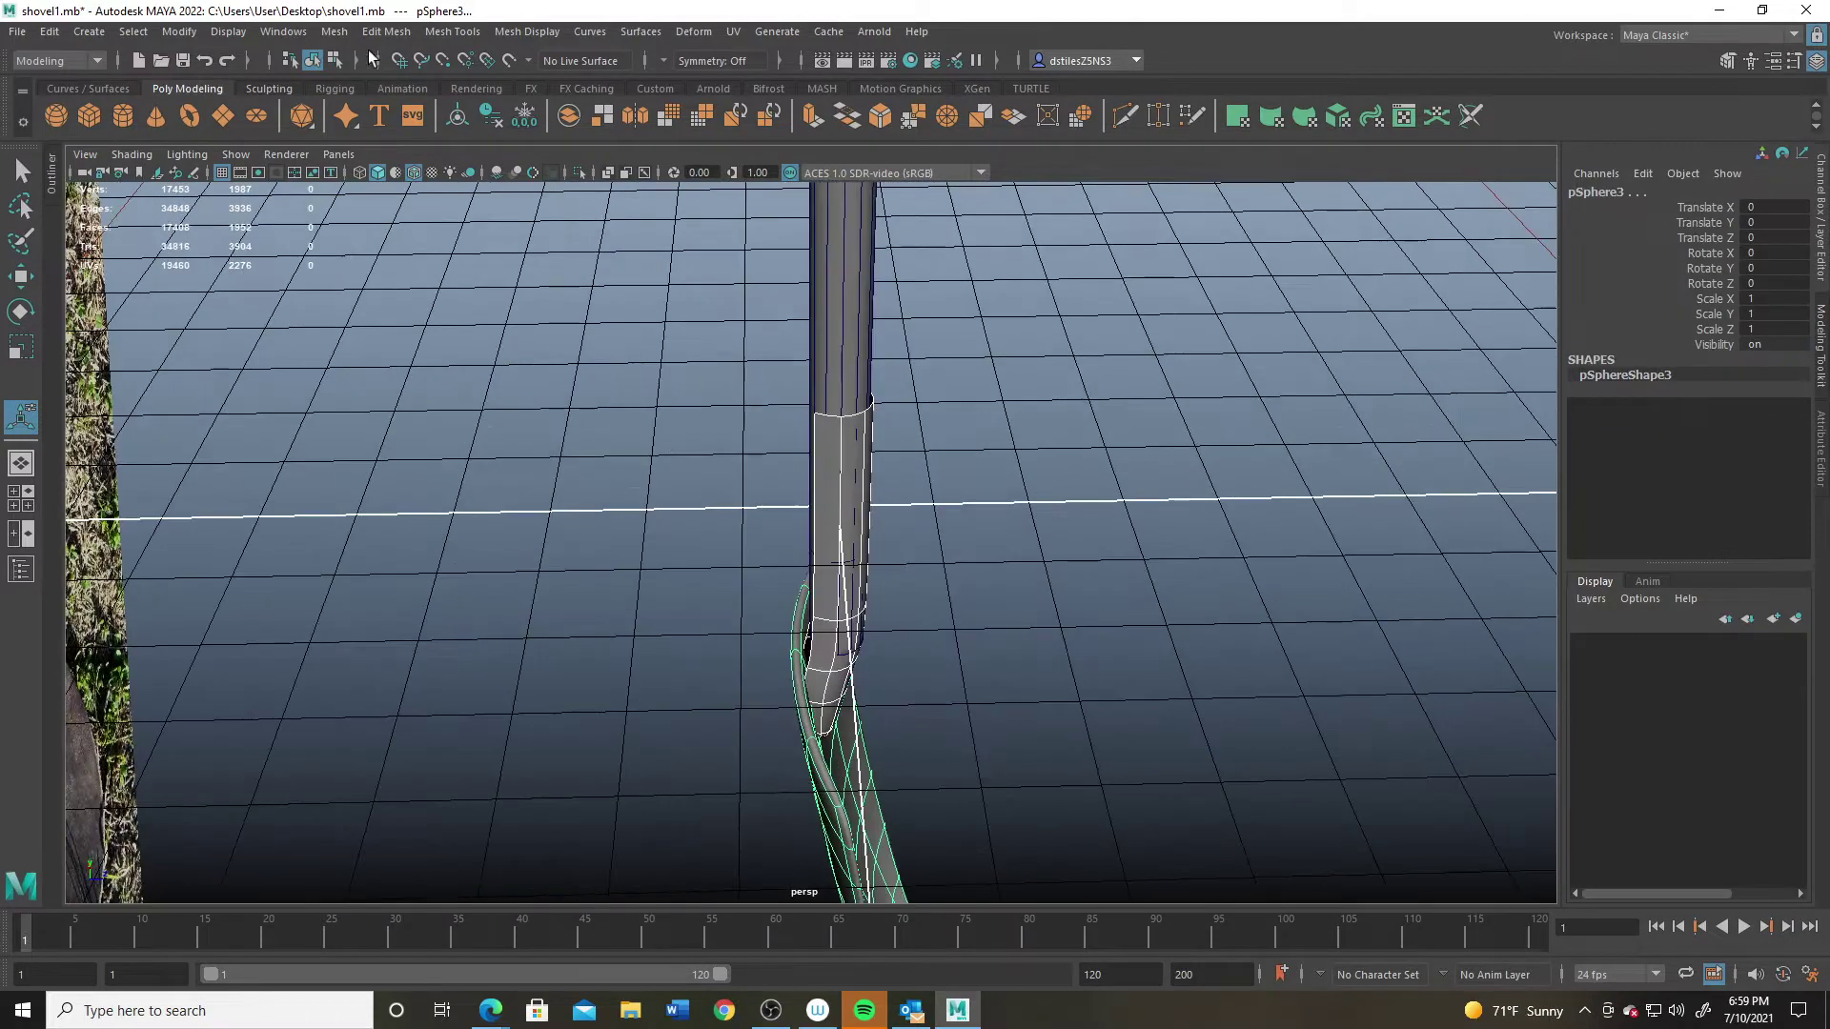
left_click(334, 31)
mouse_move(457, 80)
left_click(594, 99)
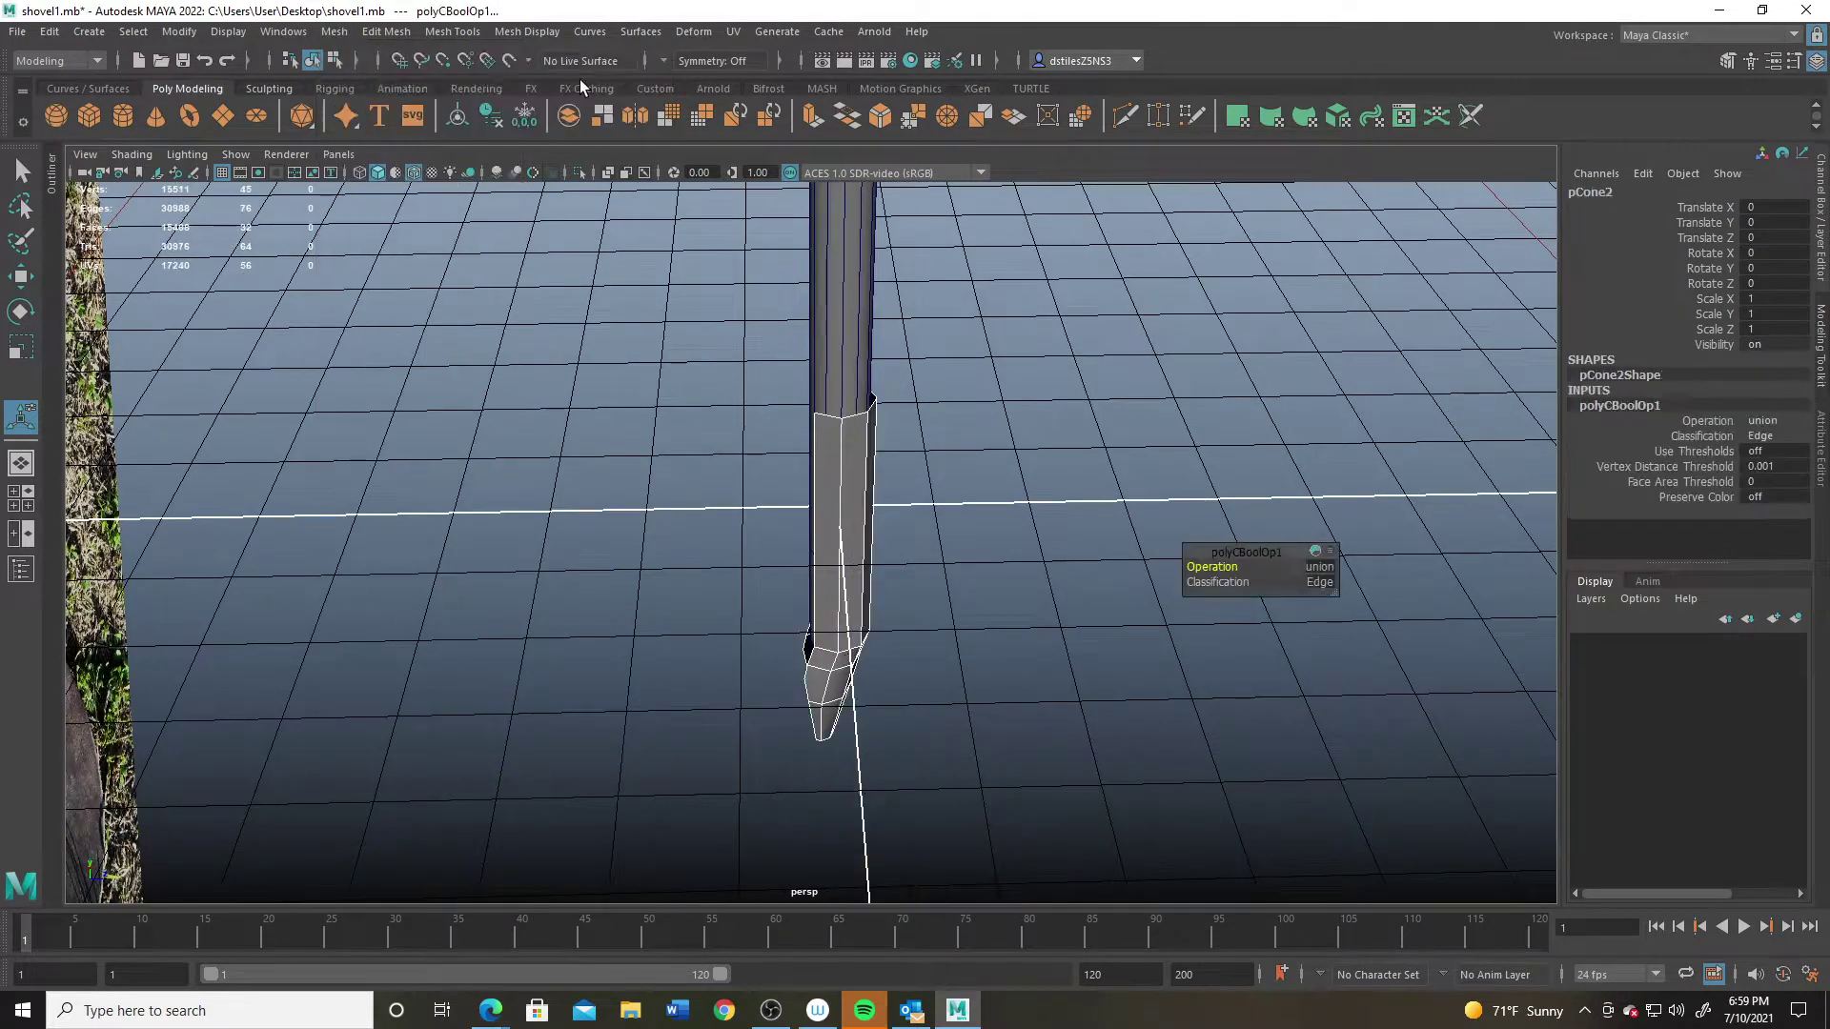
key("ctrl+z")
Step: Reselect with the blade first and the socket second, retry the Boolean Union, and undo it
left_click_drag(797, 456, 801, 629, "alt")
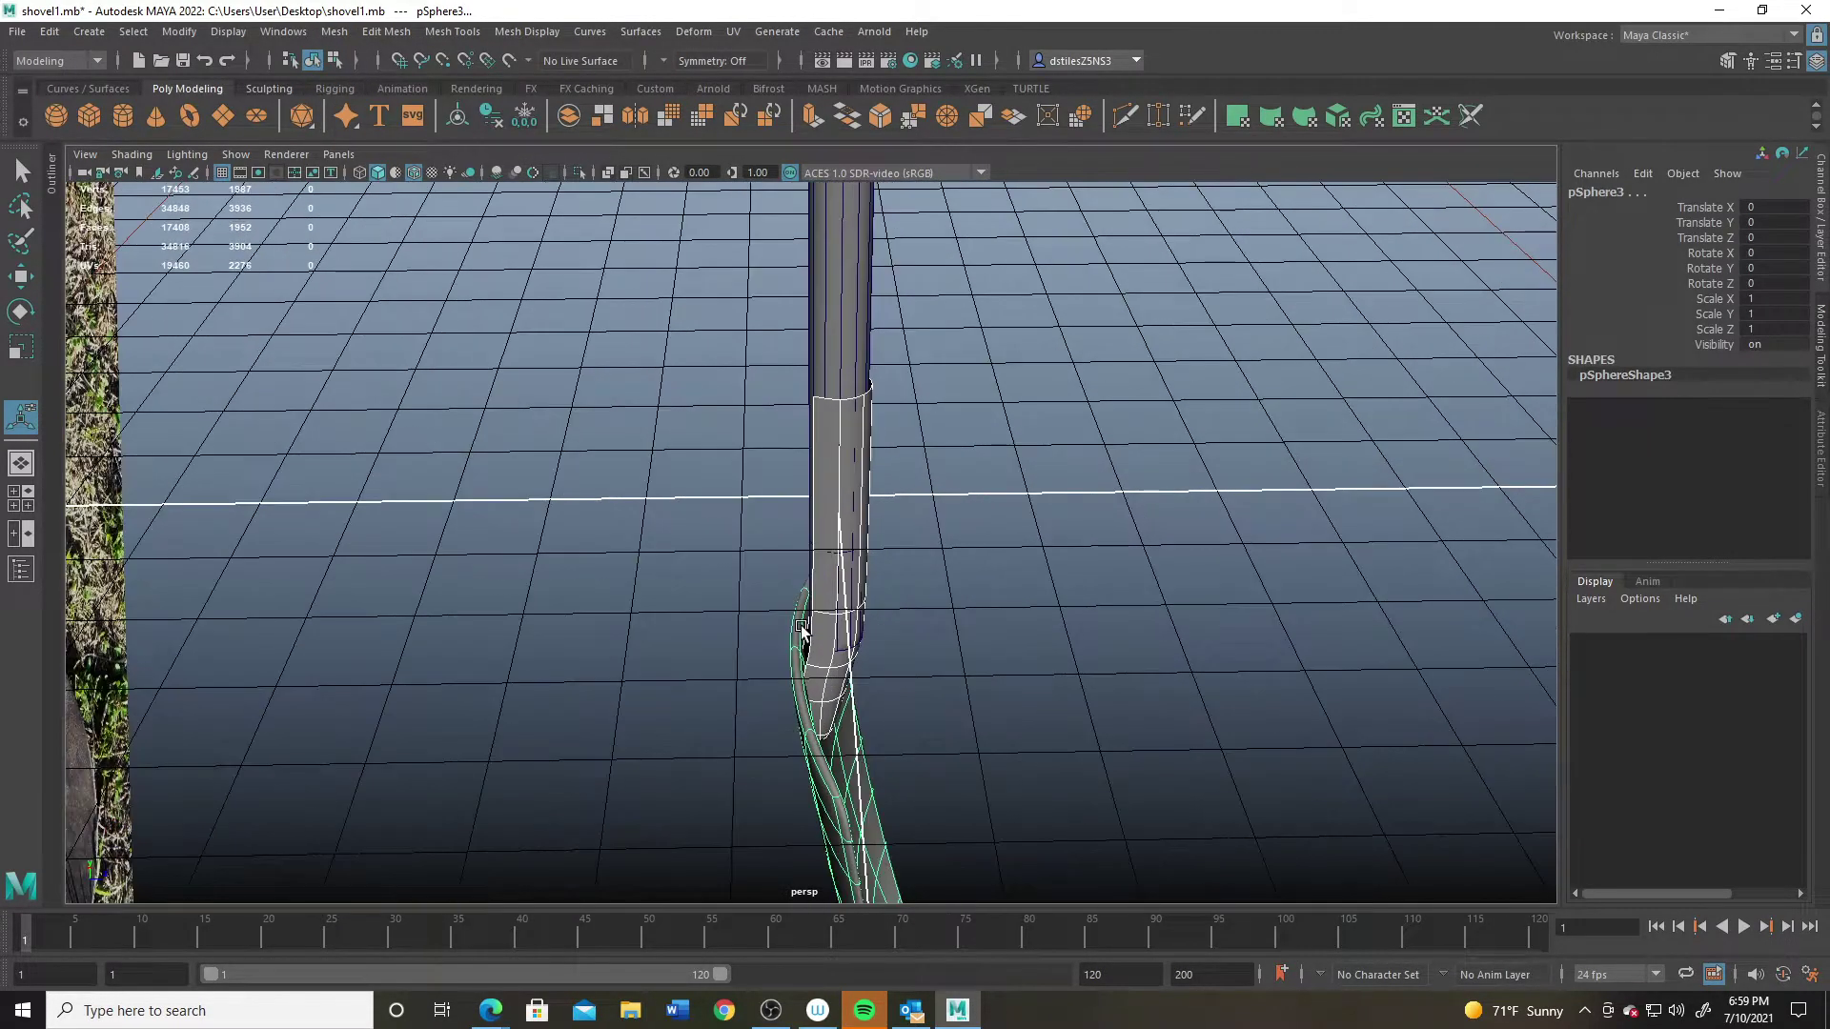
left_click(826, 693)
left_click(831, 813)
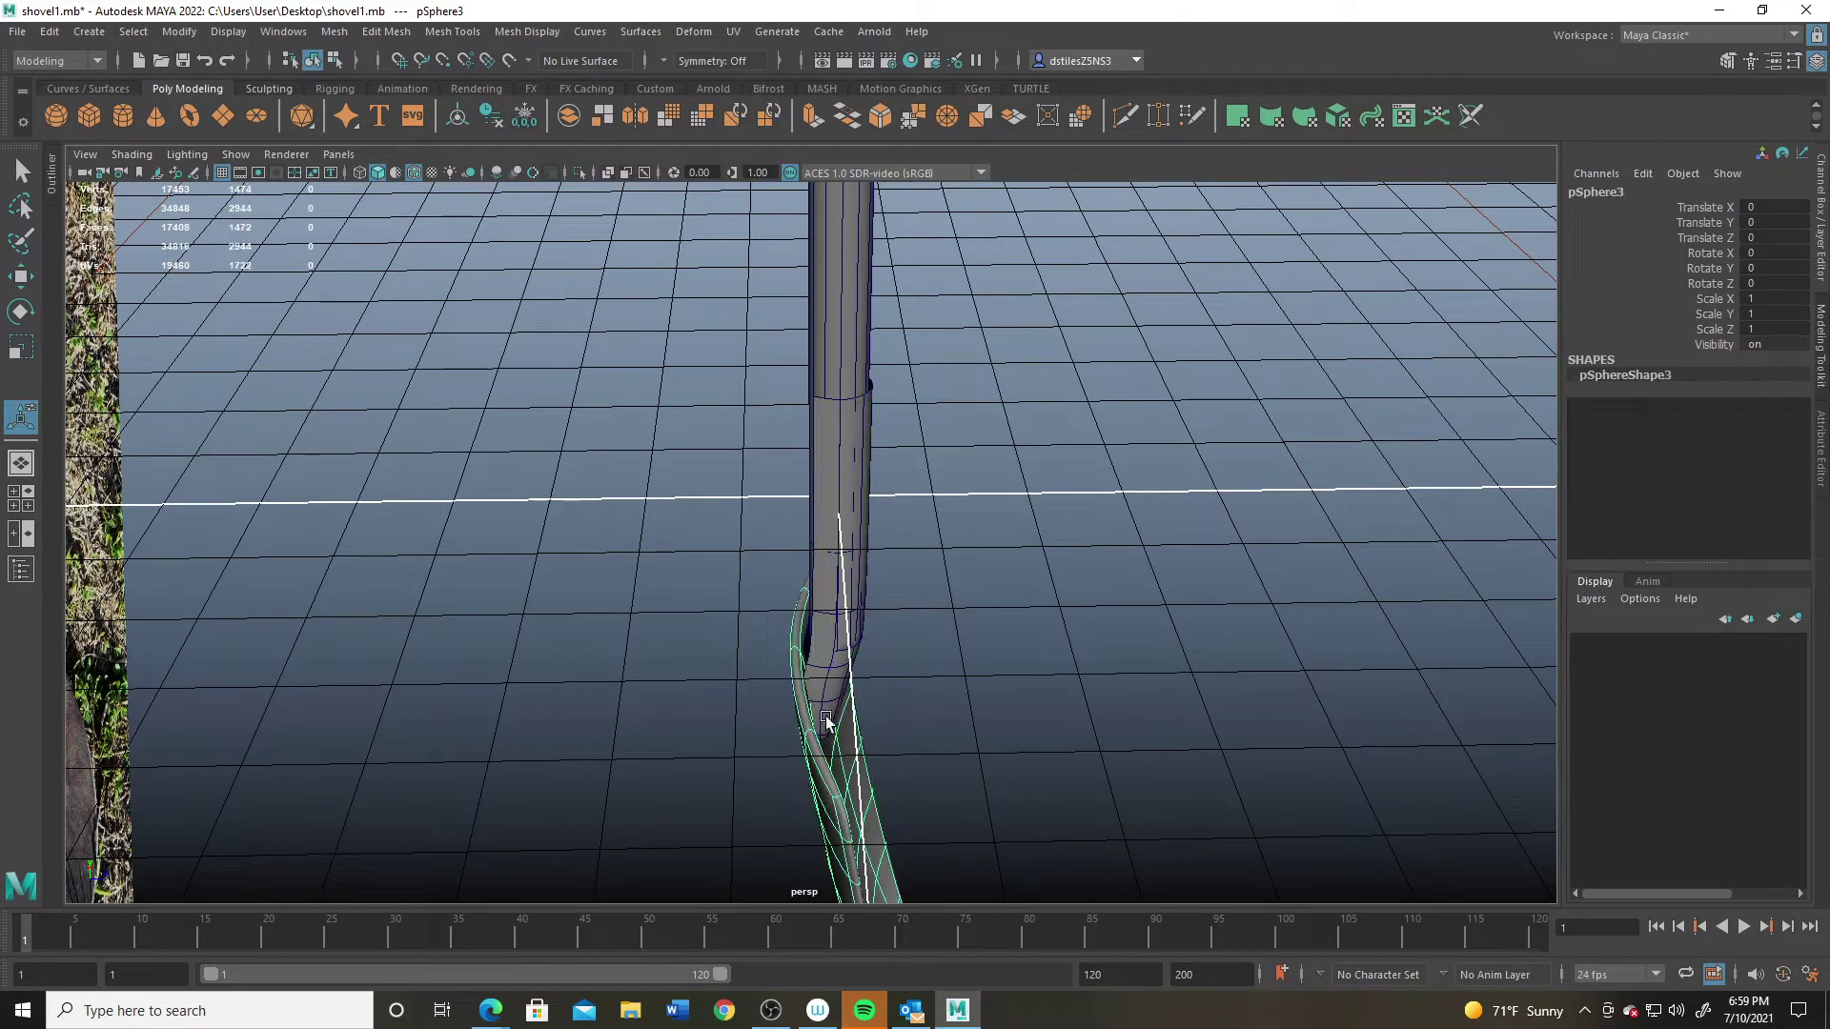
left_click(826, 696, "shift")
left_click(335, 32)
mouse_move(471, 72)
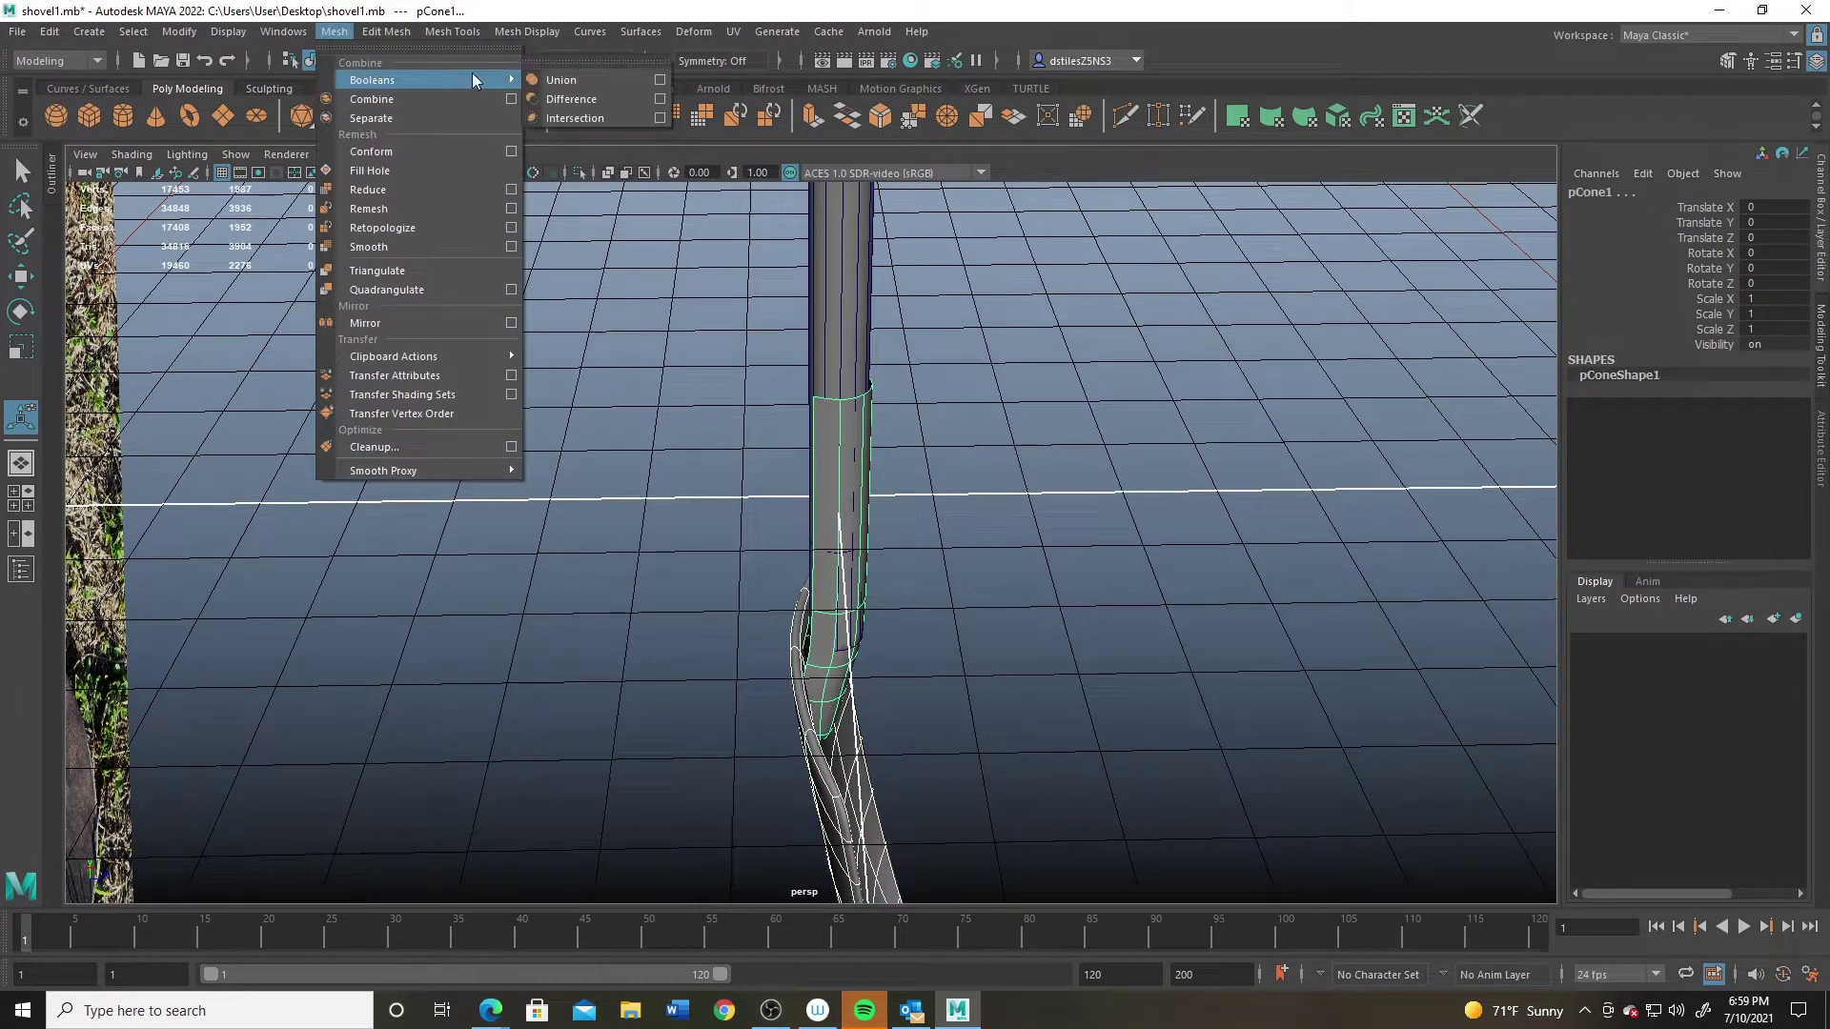
left_click(579, 72)
key("ctrl+z")
Step: Isolate the socket and bridge the long open edges on both sides of its lengthwise gap
left_click_drag(893, 667, 942, 473, "alt")
left_click(865, 598)
key("ctrl+1")
right_click_drag(942, 473, 924, 421)
left_click(918, 413)
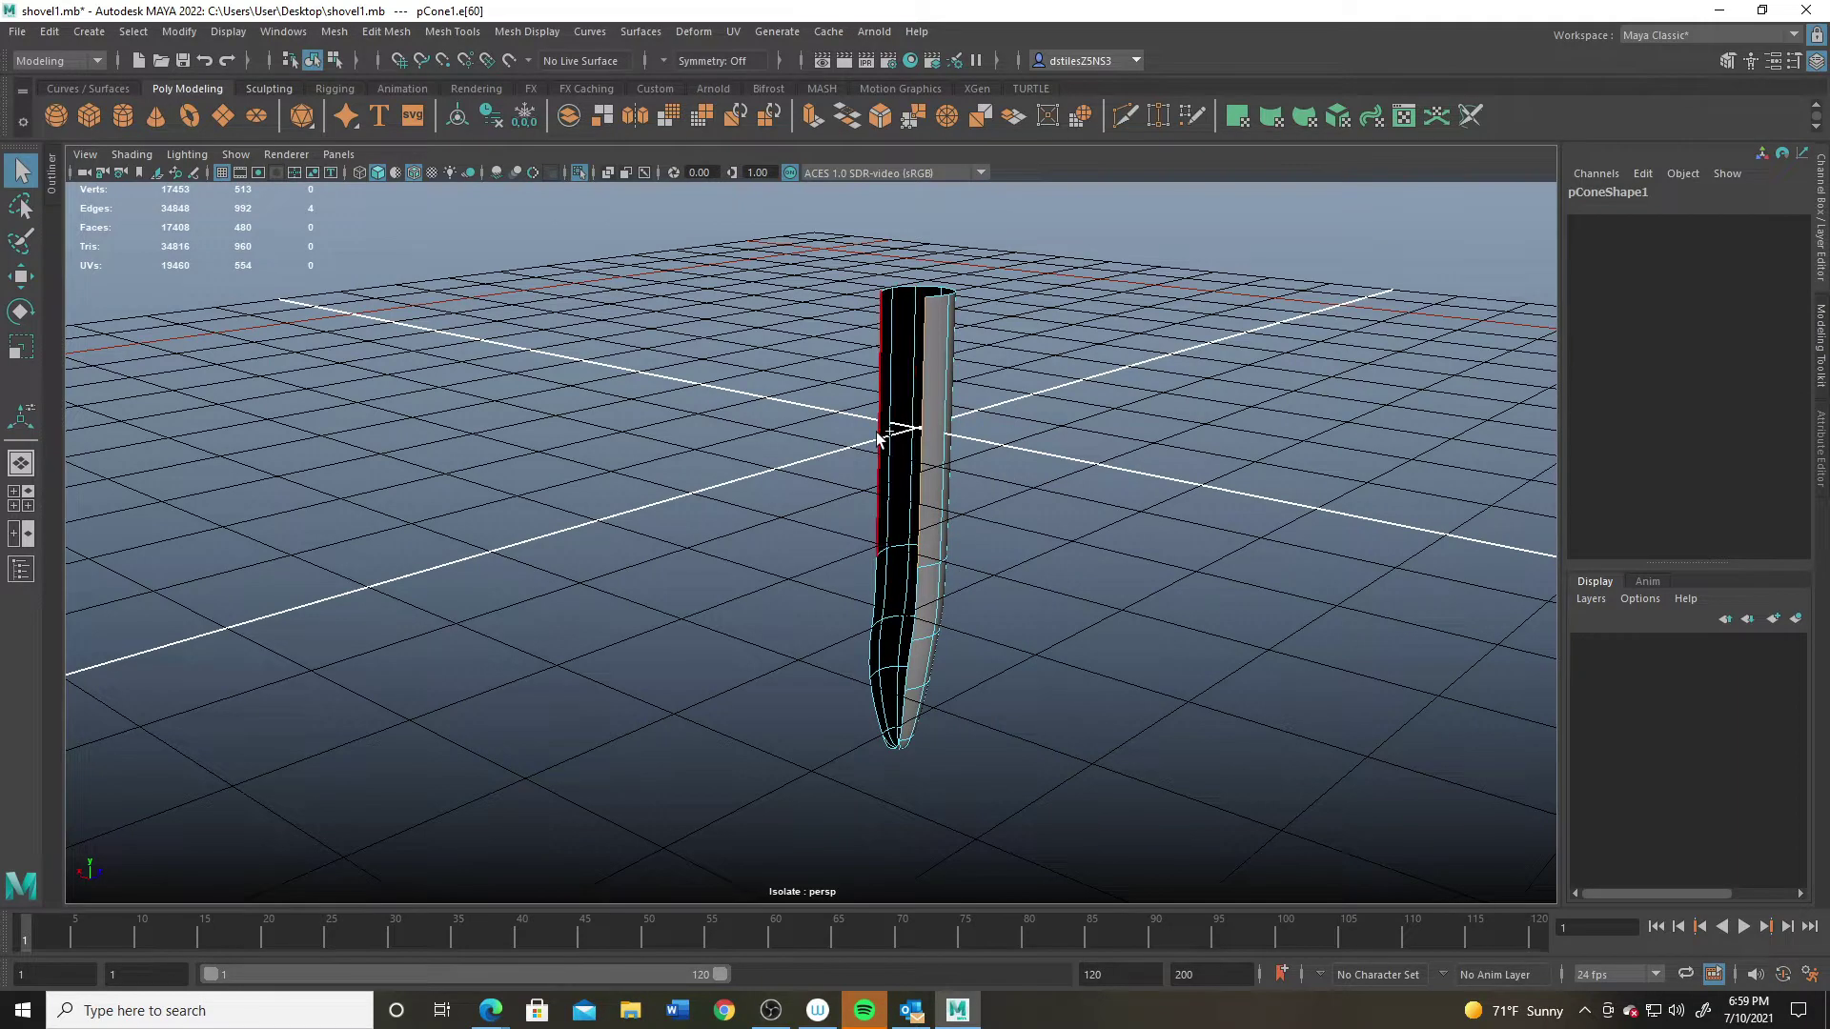
left_click(881, 427, "shift")
left_click(878, 584, "shift")
right_click_drag(846, 204, 907, 584, "shift")
left_click_drag(815, 700, 861, 599, "alt")
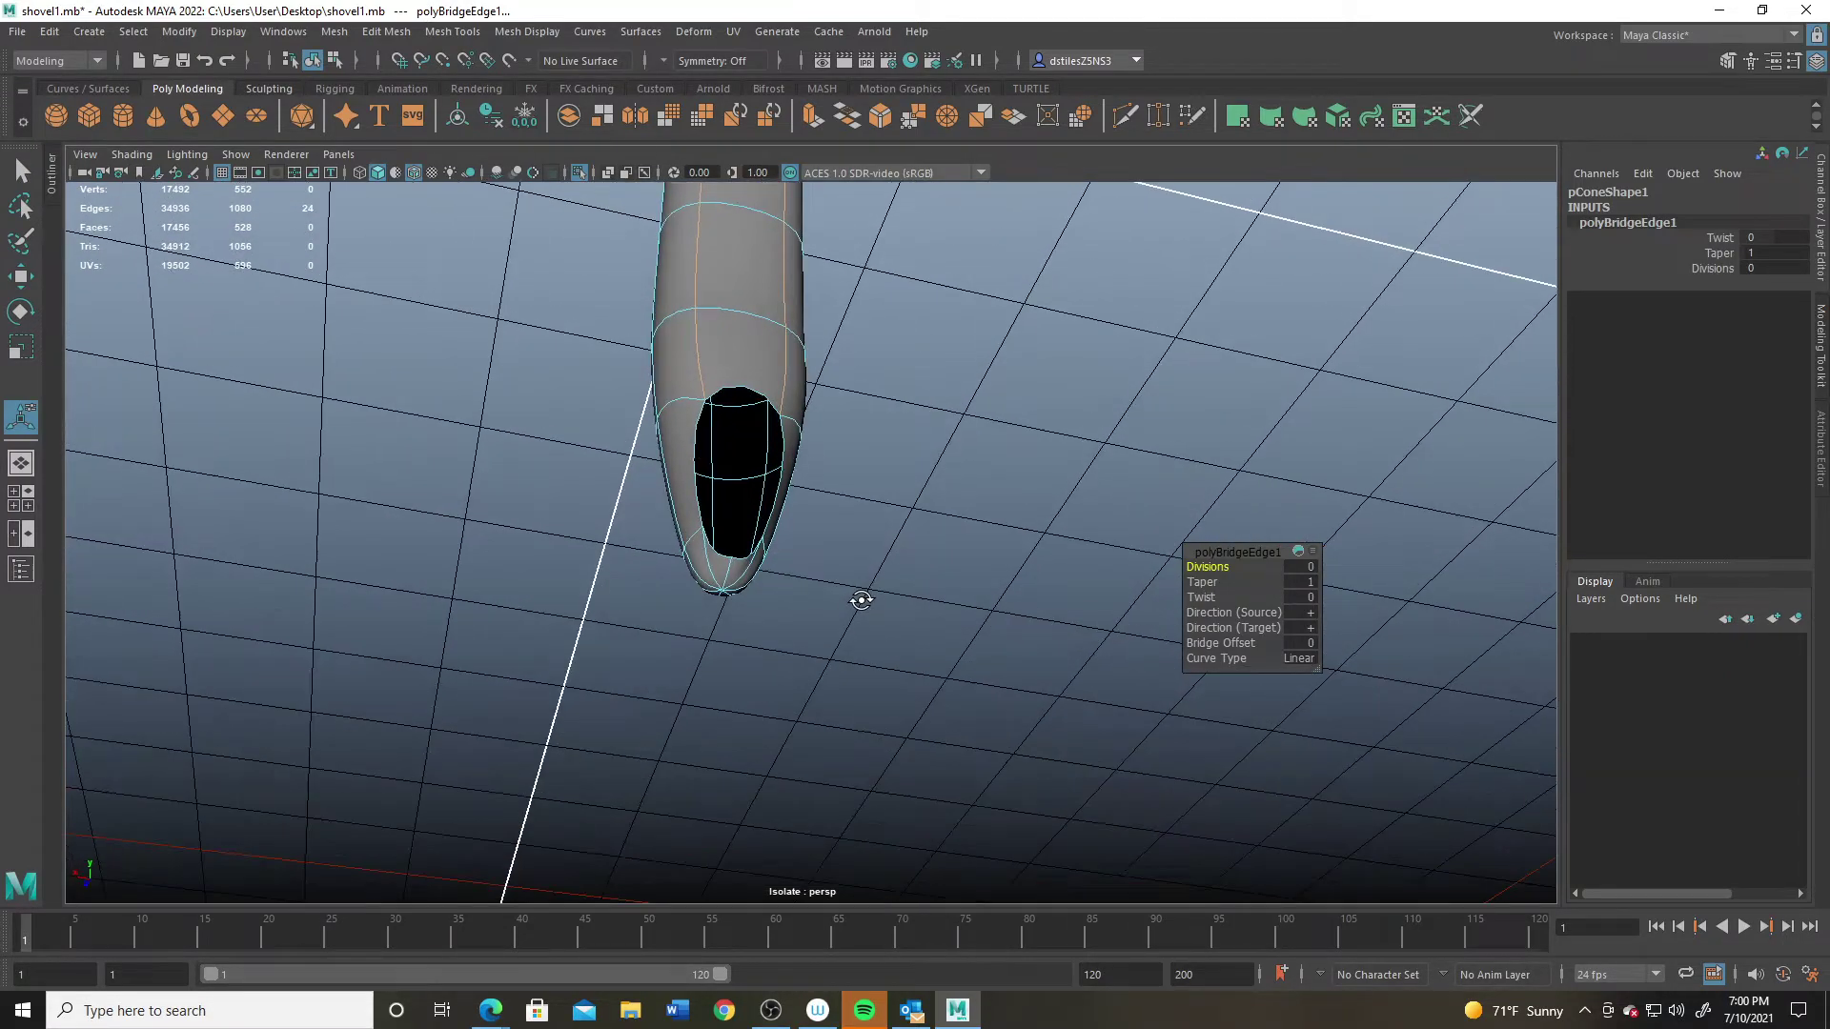
Step: Bridge the side edges of the remaining hole near the socket's tip with Divisions set to 1
left_click(785, 490)
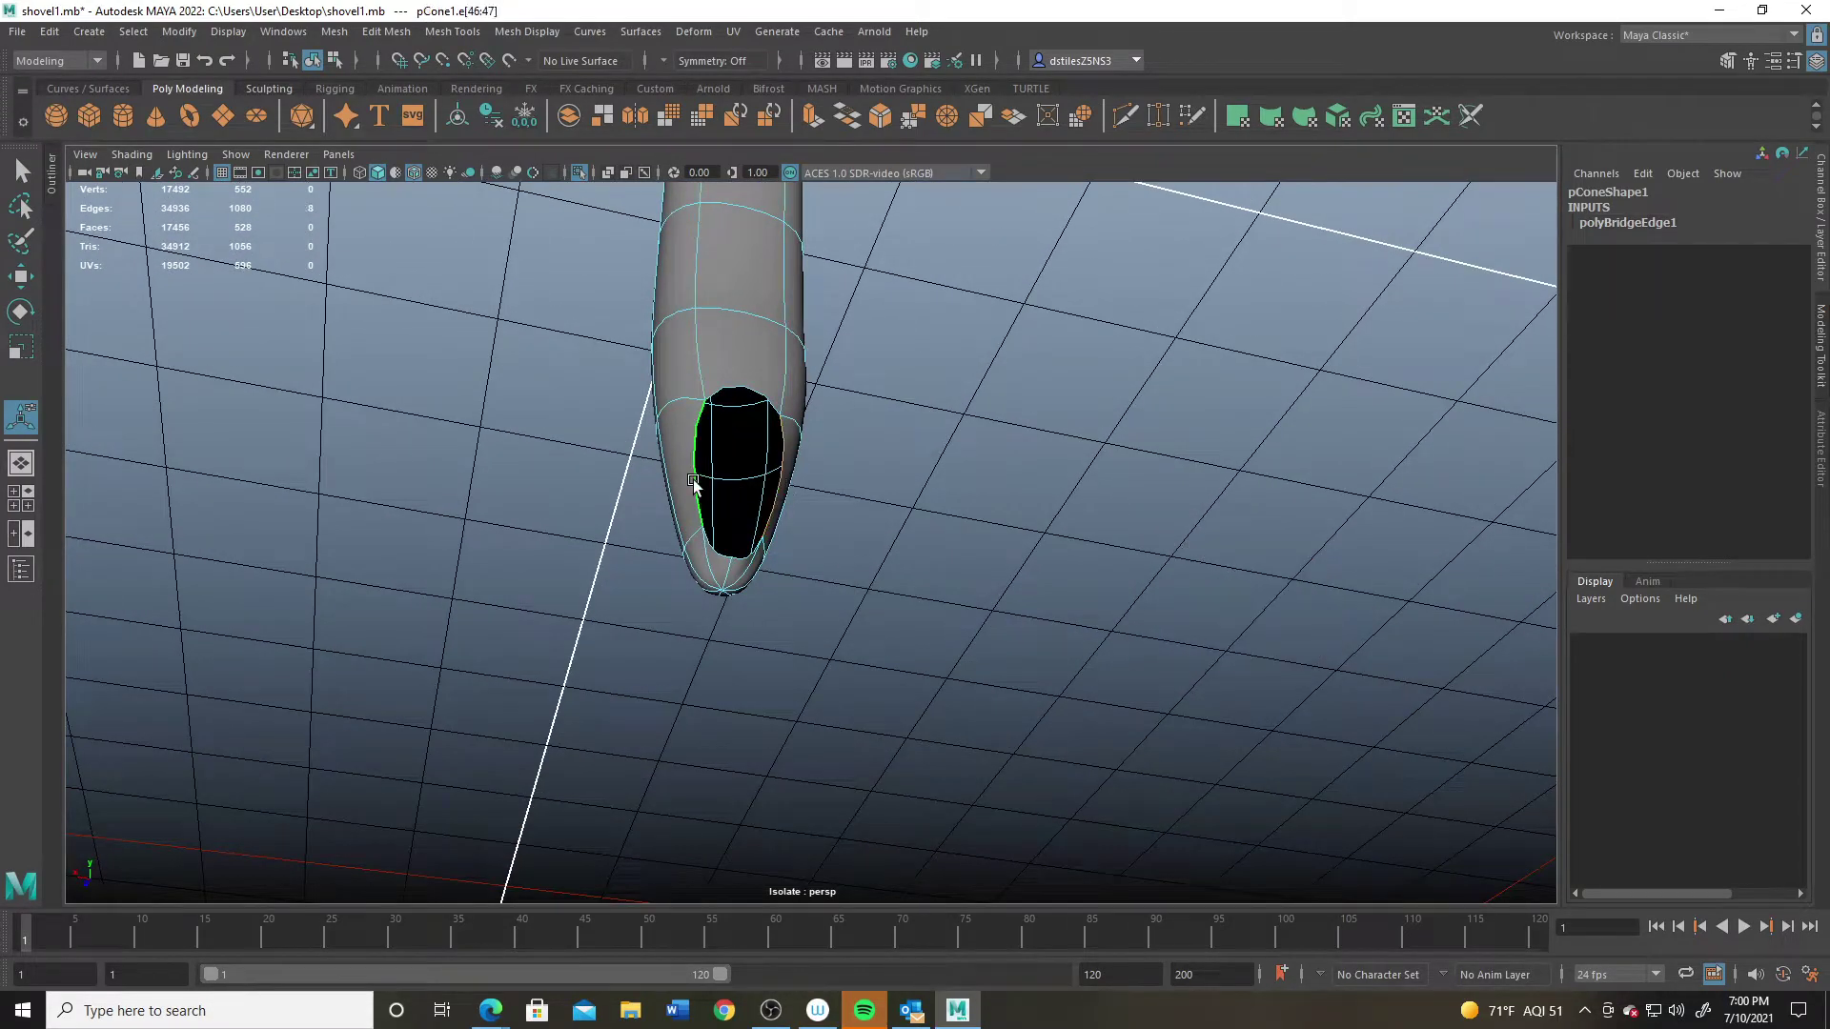
left_click(845, 115)
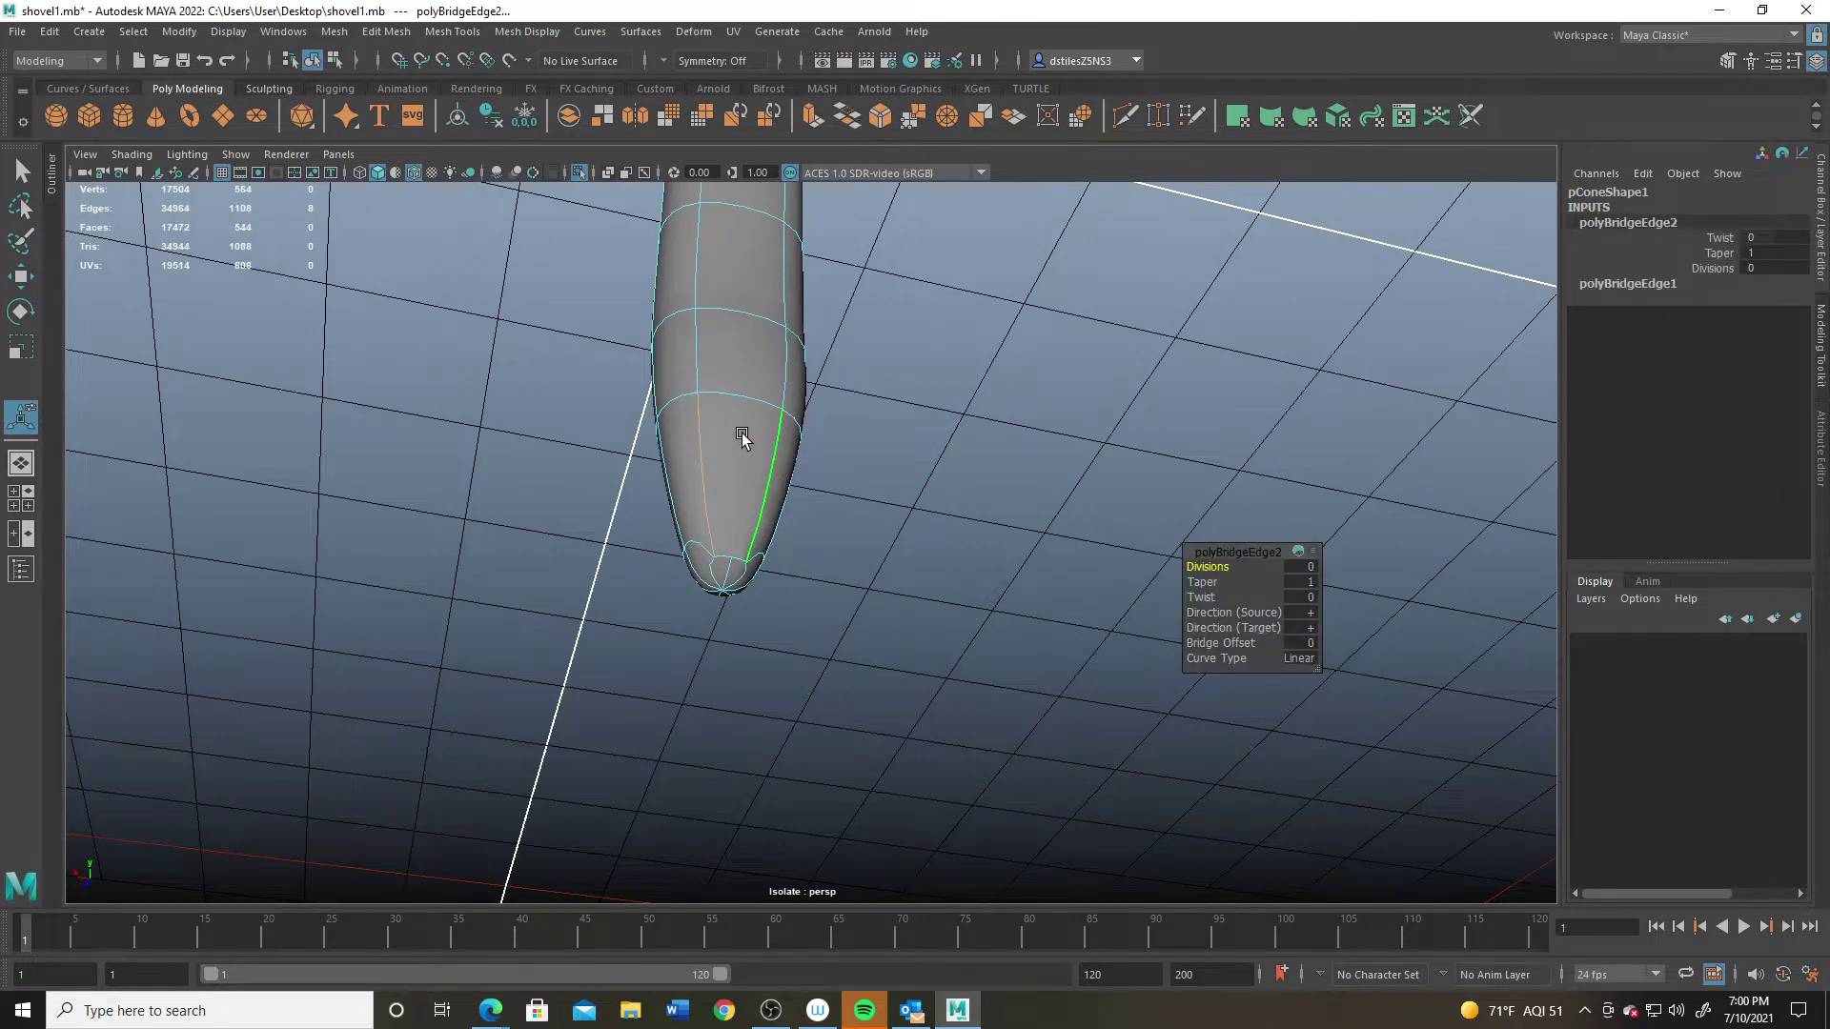
left_click_drag(1198, 567, 1203, 567)
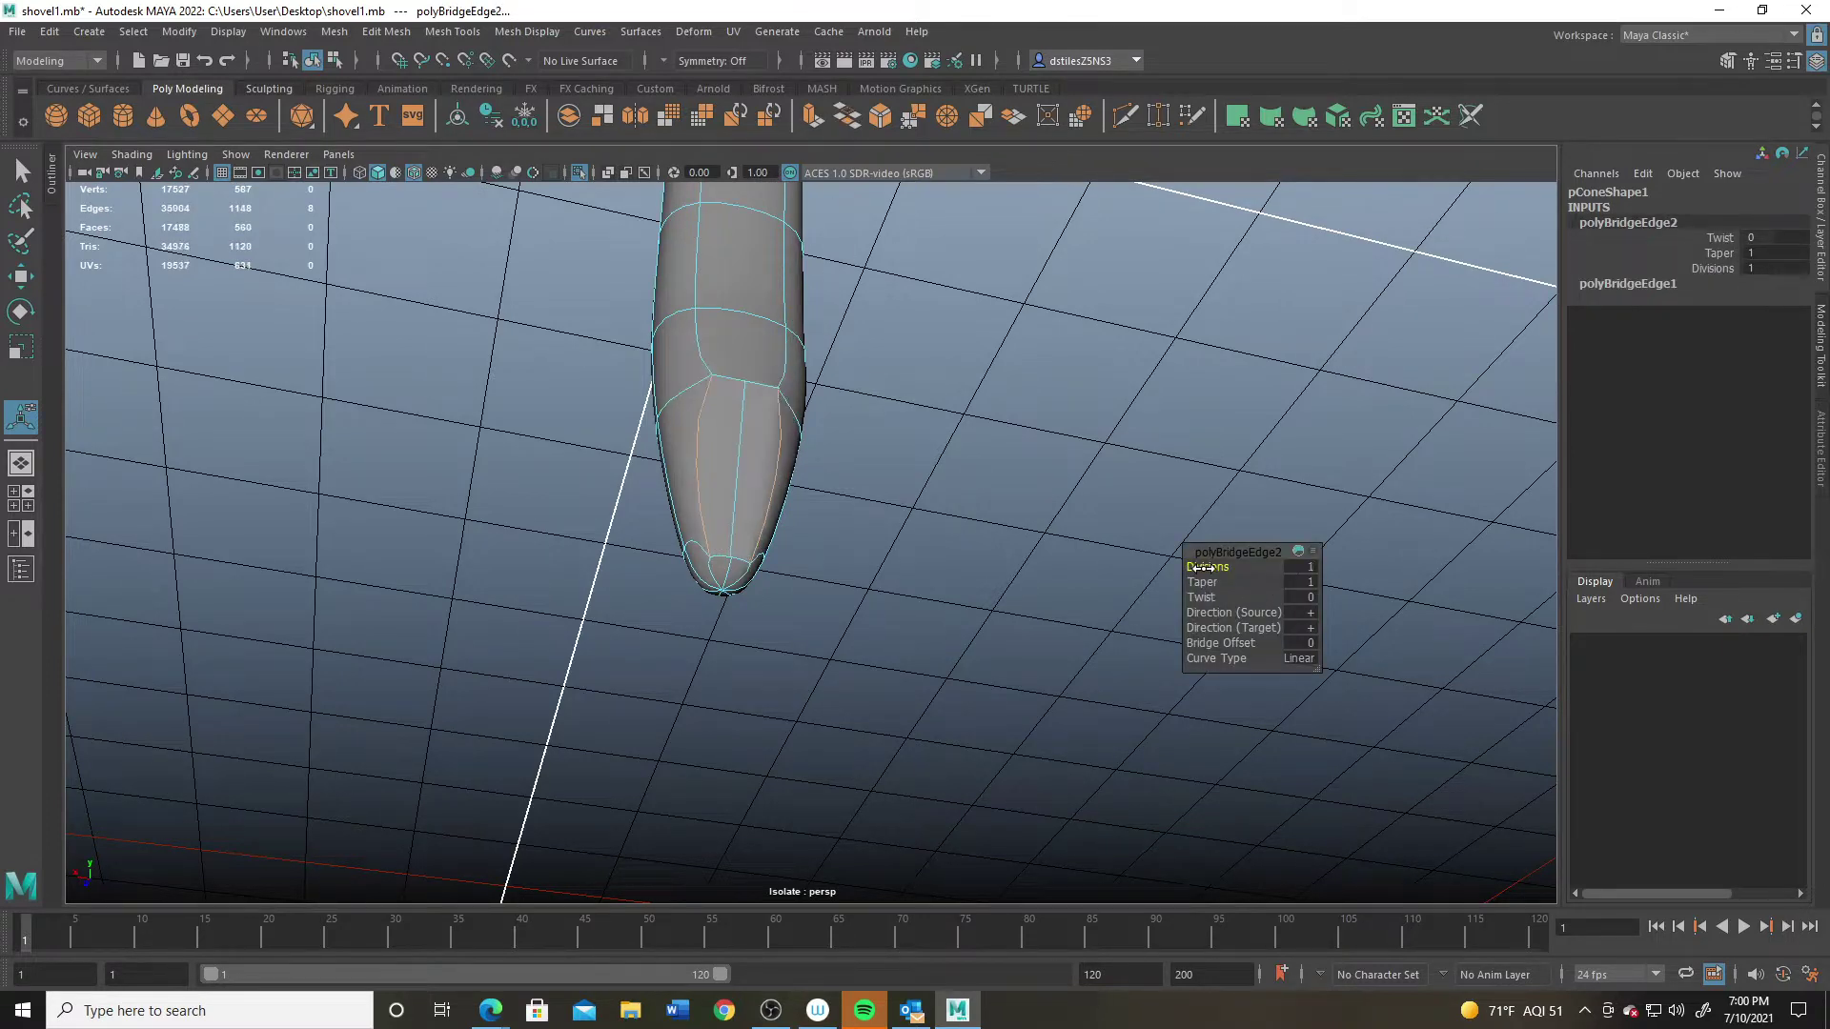
Step: Merge the two middle vertices where the new bridge meets the socket's tip
right_click_drag(759, 471, 709, 496)
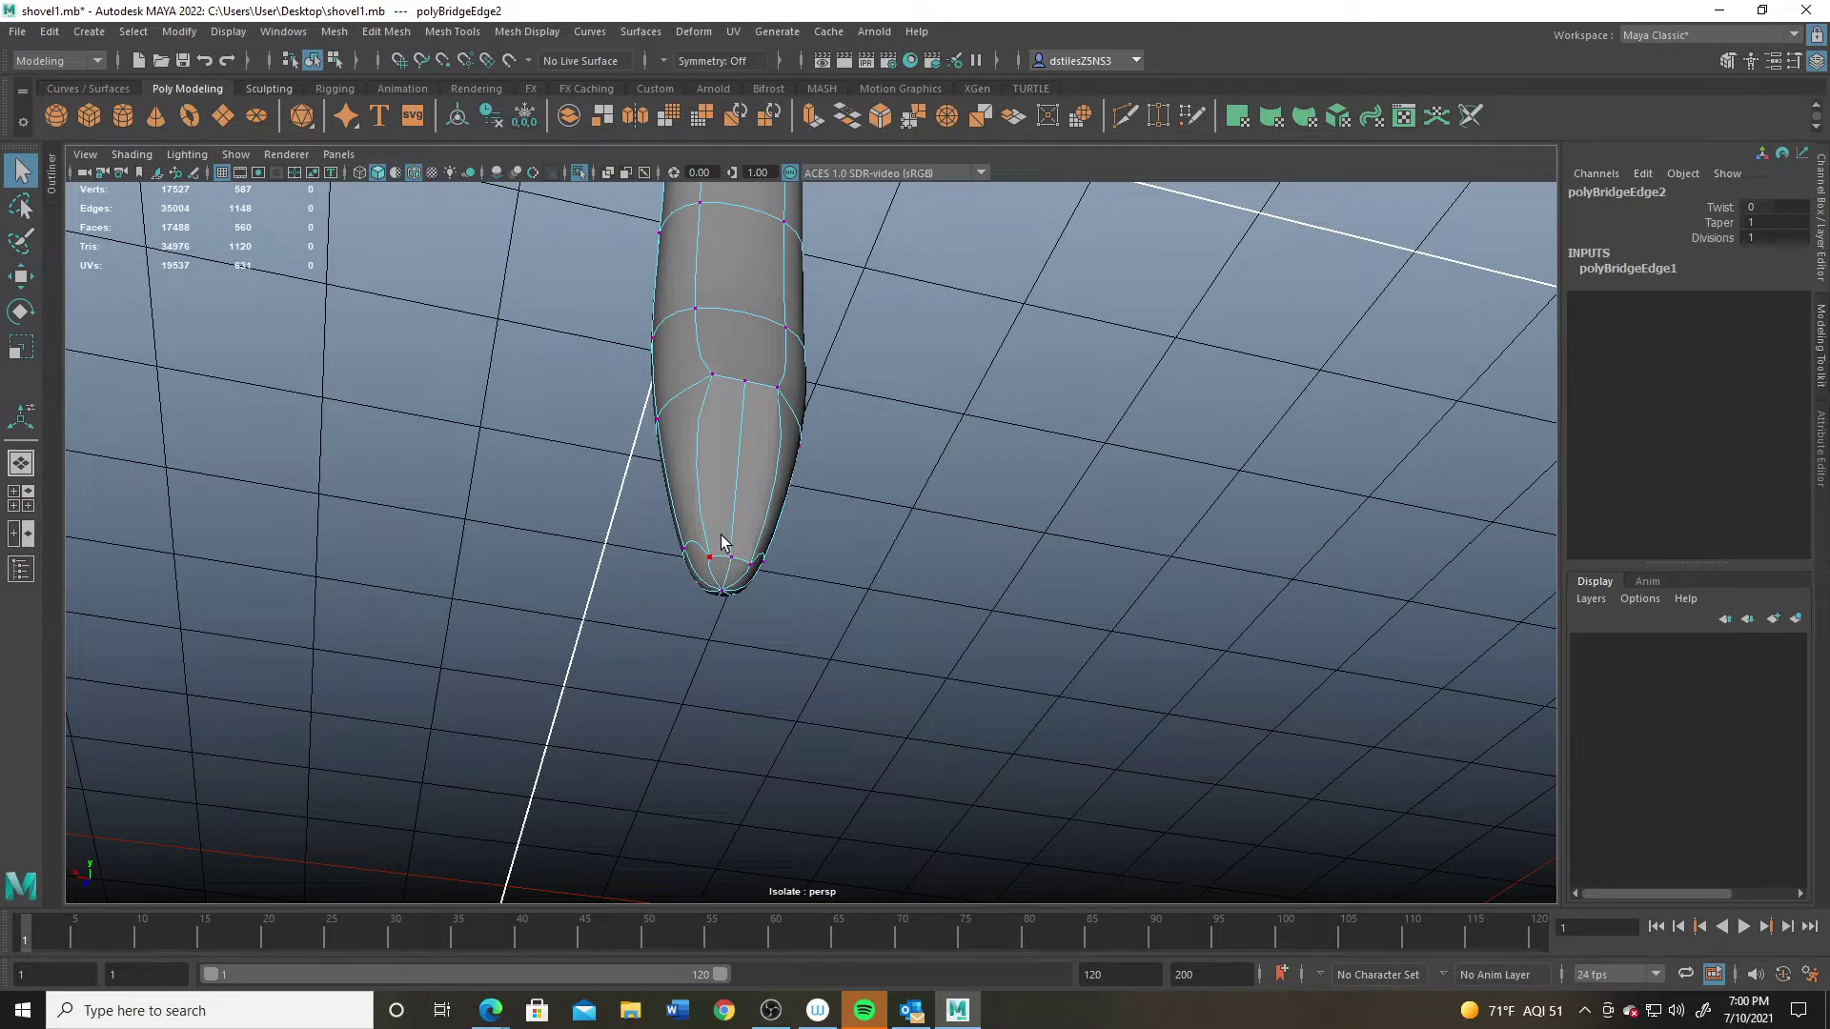
left_click_drag(741, 569, 742, 570)
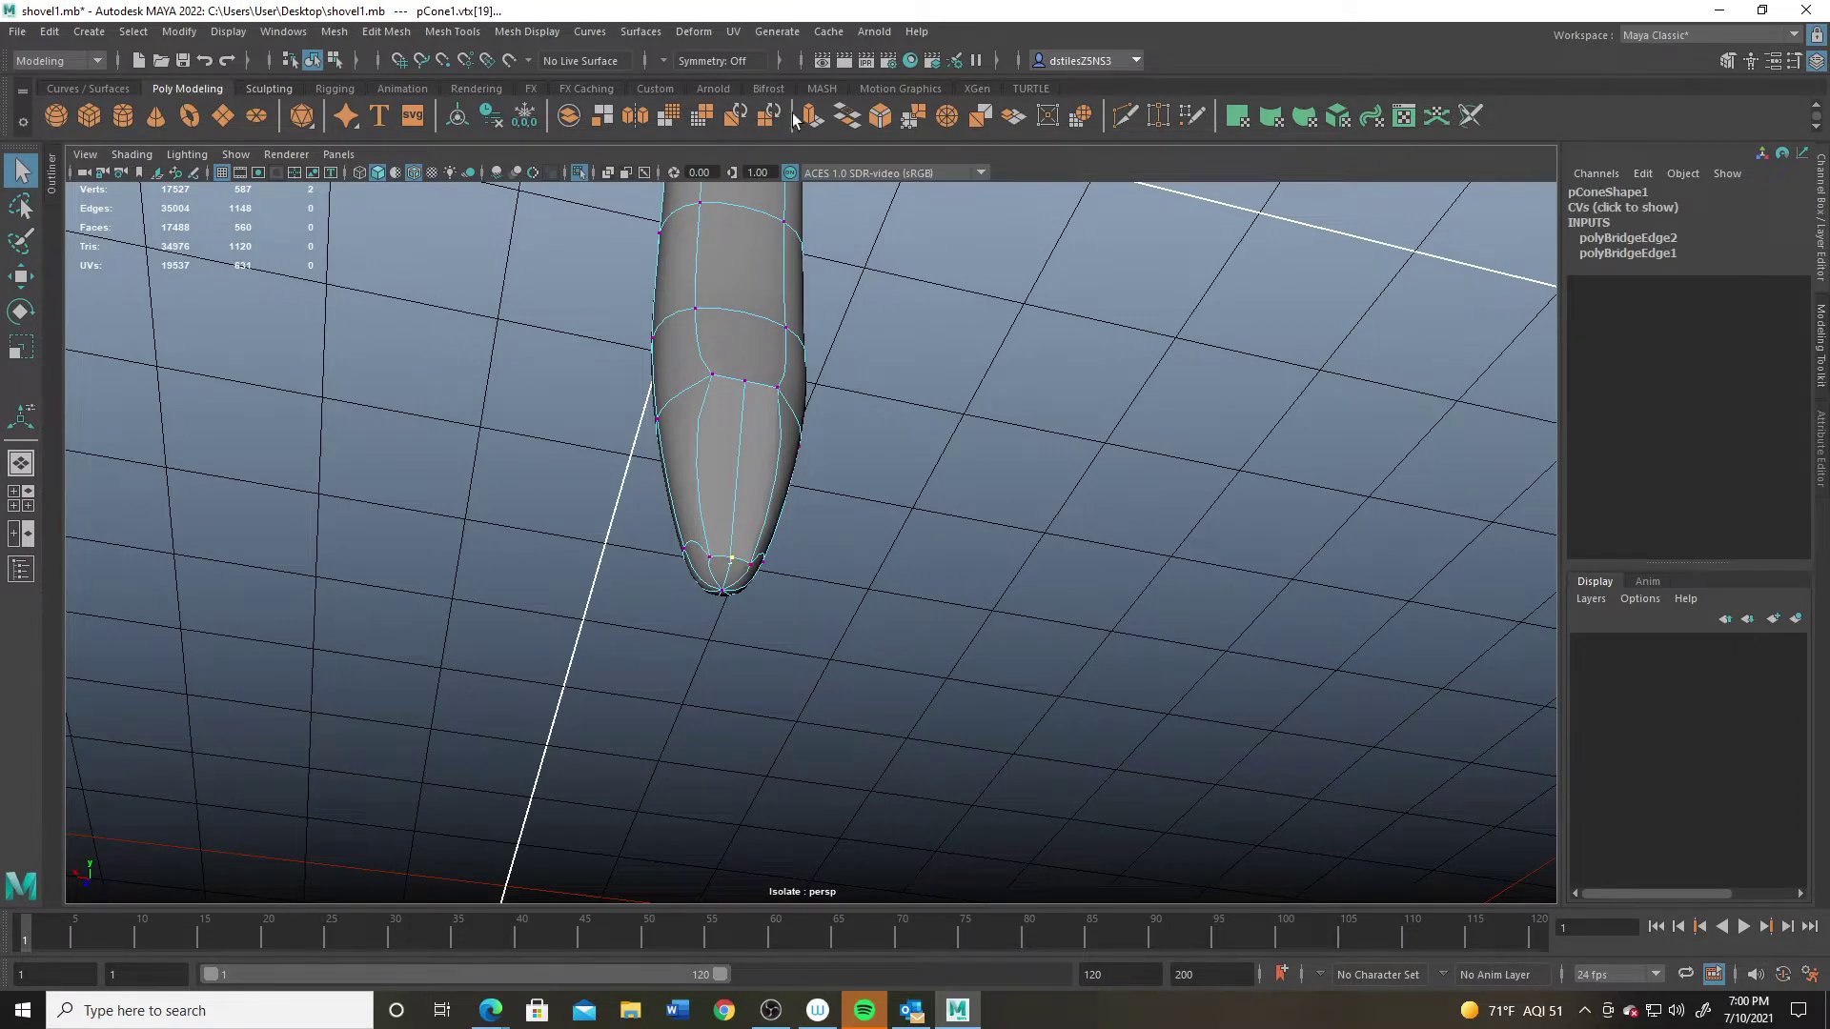
left_click(912, 117)
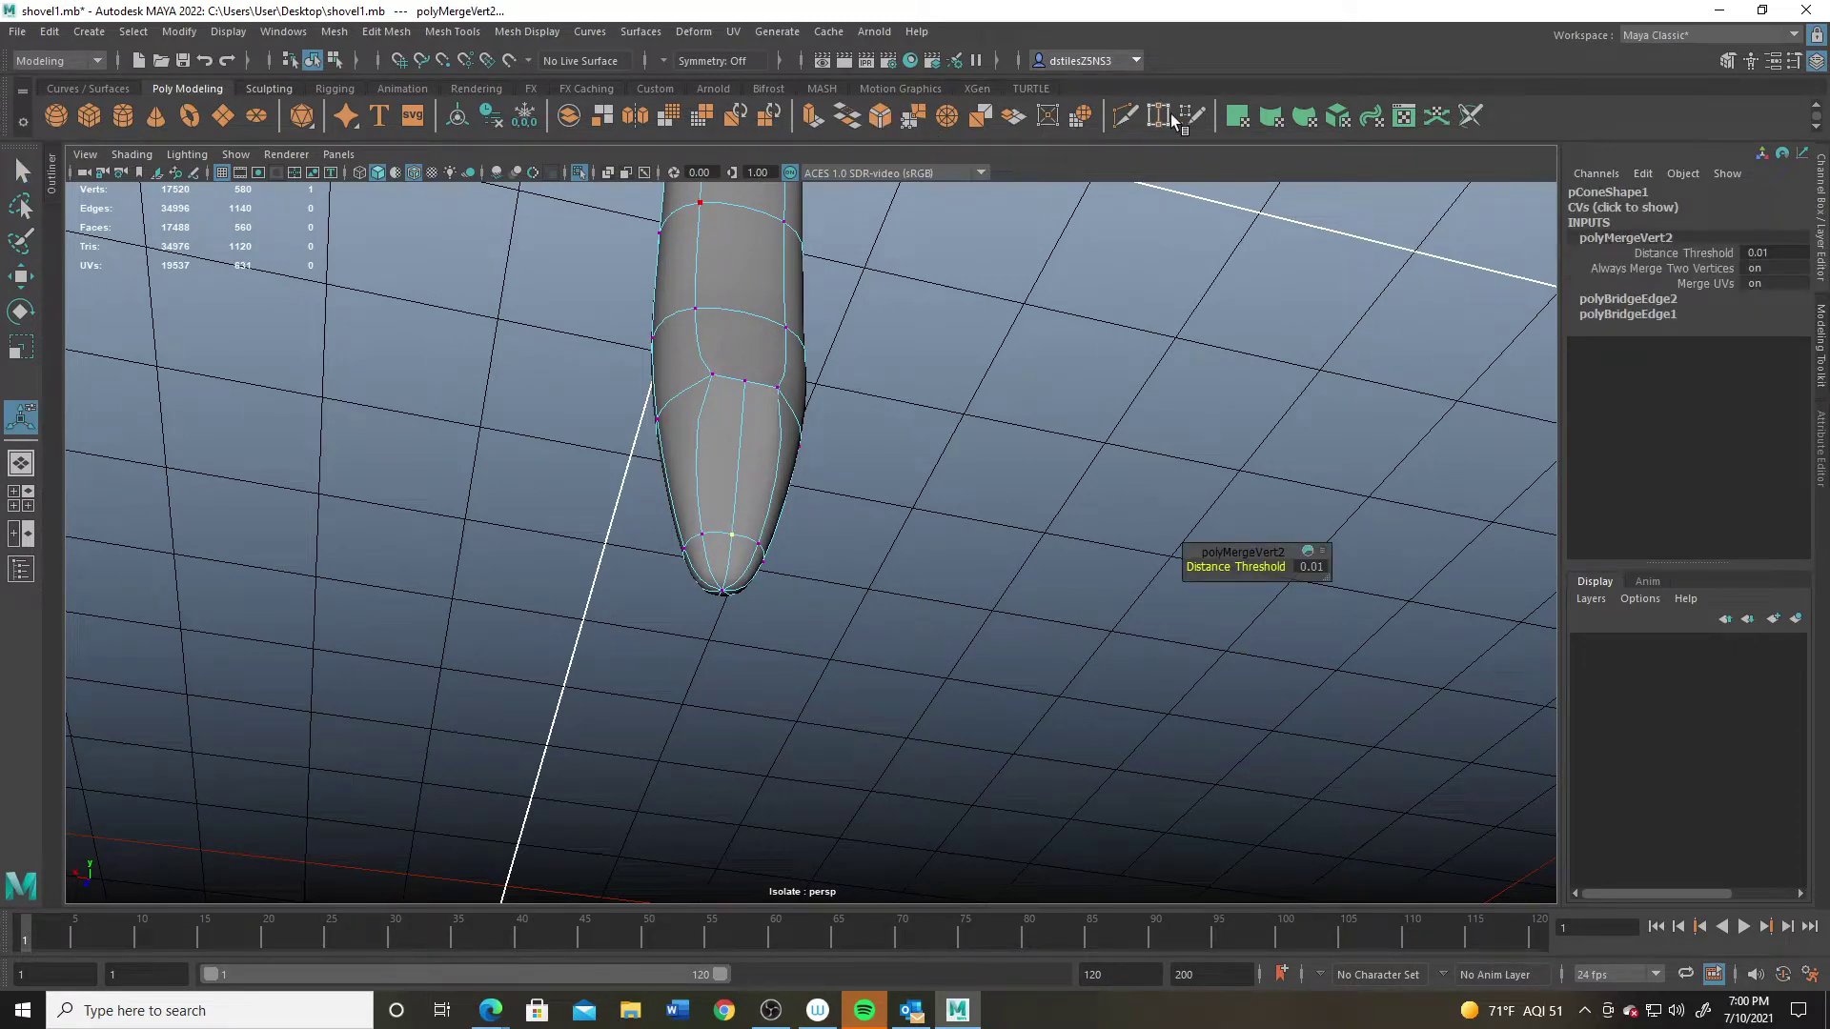
Step: Cut a lengthwise center edge with Multi-Cut from the lower bridge's middle vertex up through the socket's edge loops
left_click(1124, 116)
left_click(743, 380)
left_click(740, 310)
left_click(741, 203)
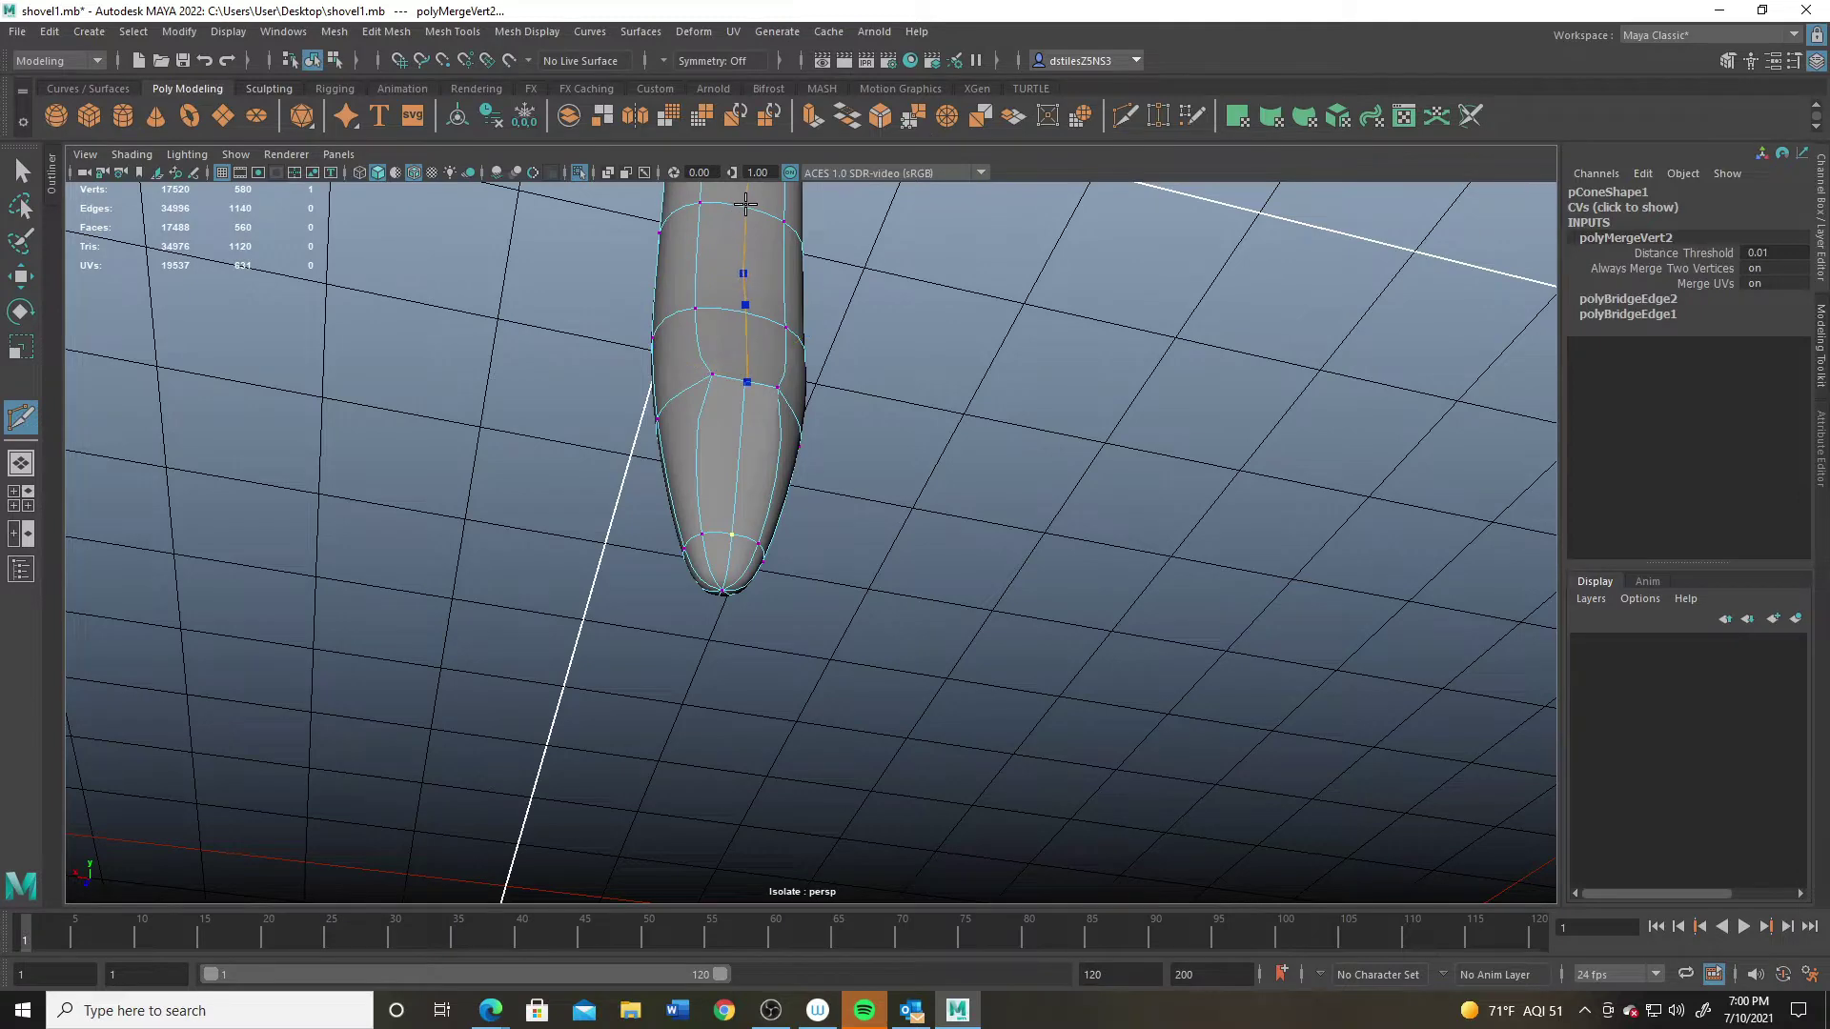
right_click(743, 204)
key("q")
Step: Merge the middle vertices where the two bridged areas meet, and end the isolation of the socket
left_click_drag(764, 384, 669, 459, "alt")
right_click_drag(668, 458, 589, 419)
left_click_drag(666, 462, 699, 505)
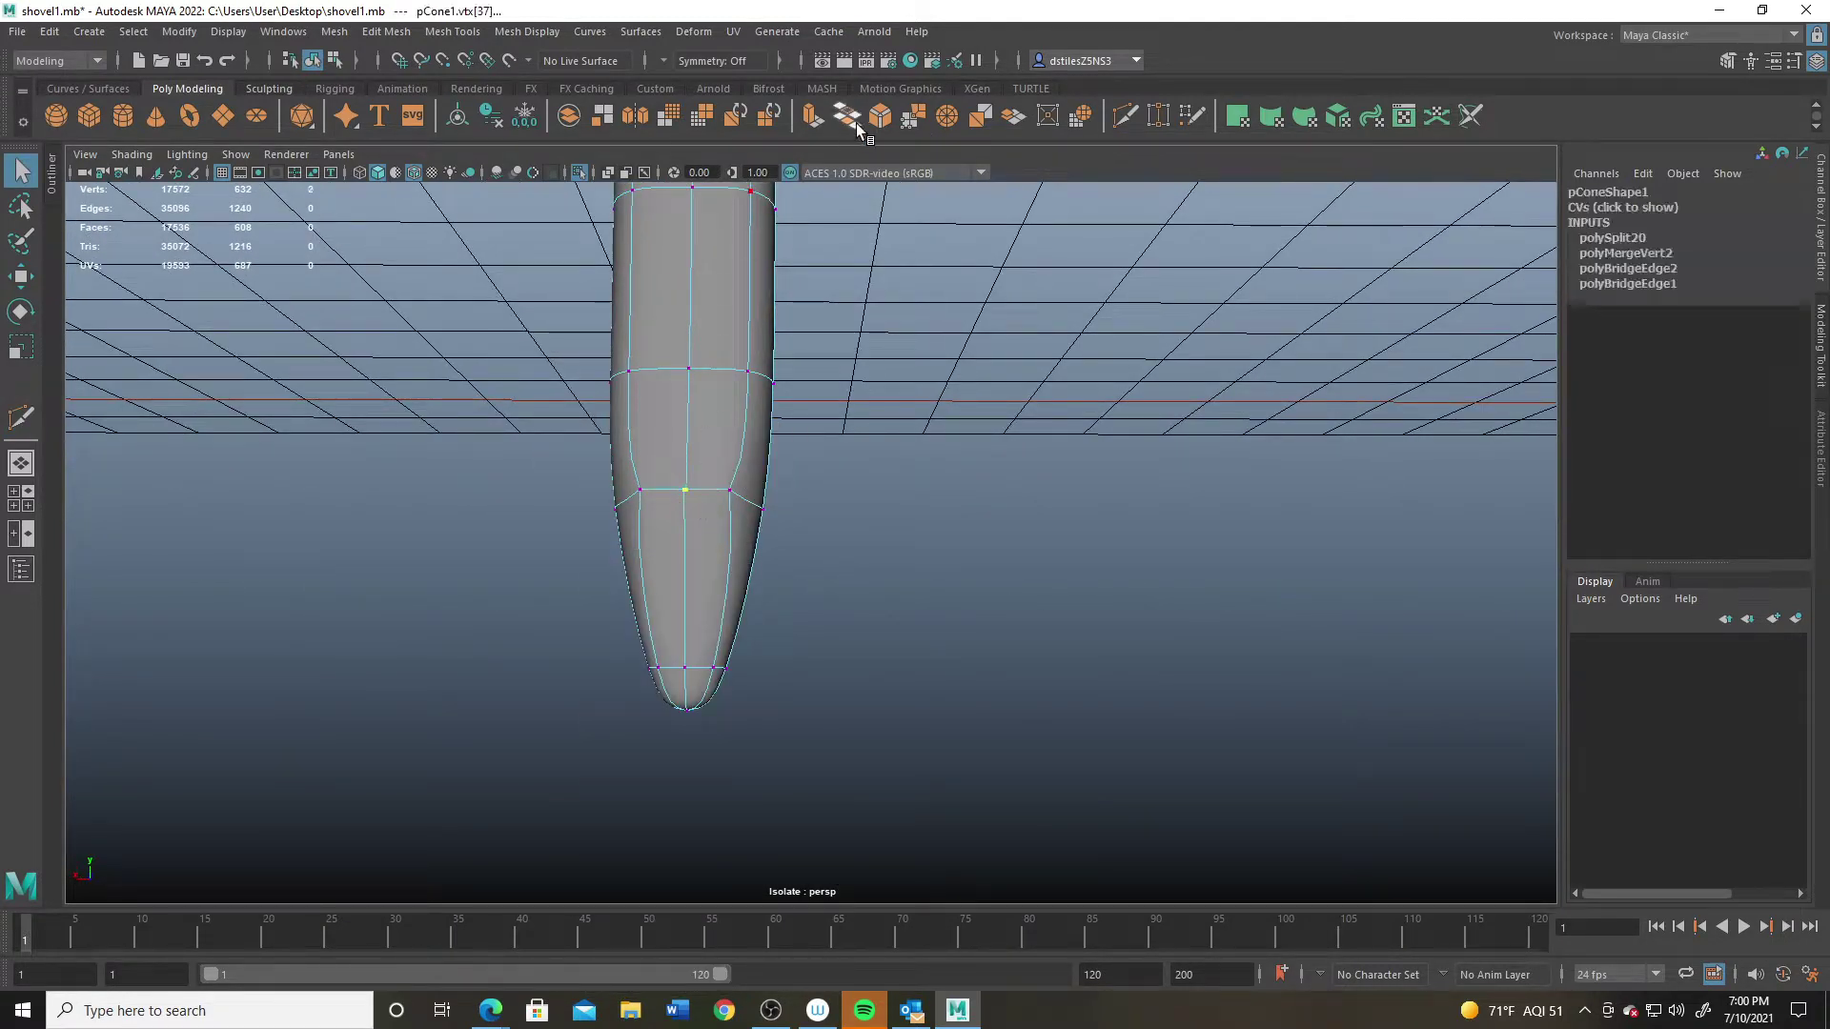
left_click(910, 116)
left_click_drag(801, 600, 665, 479, "alt")
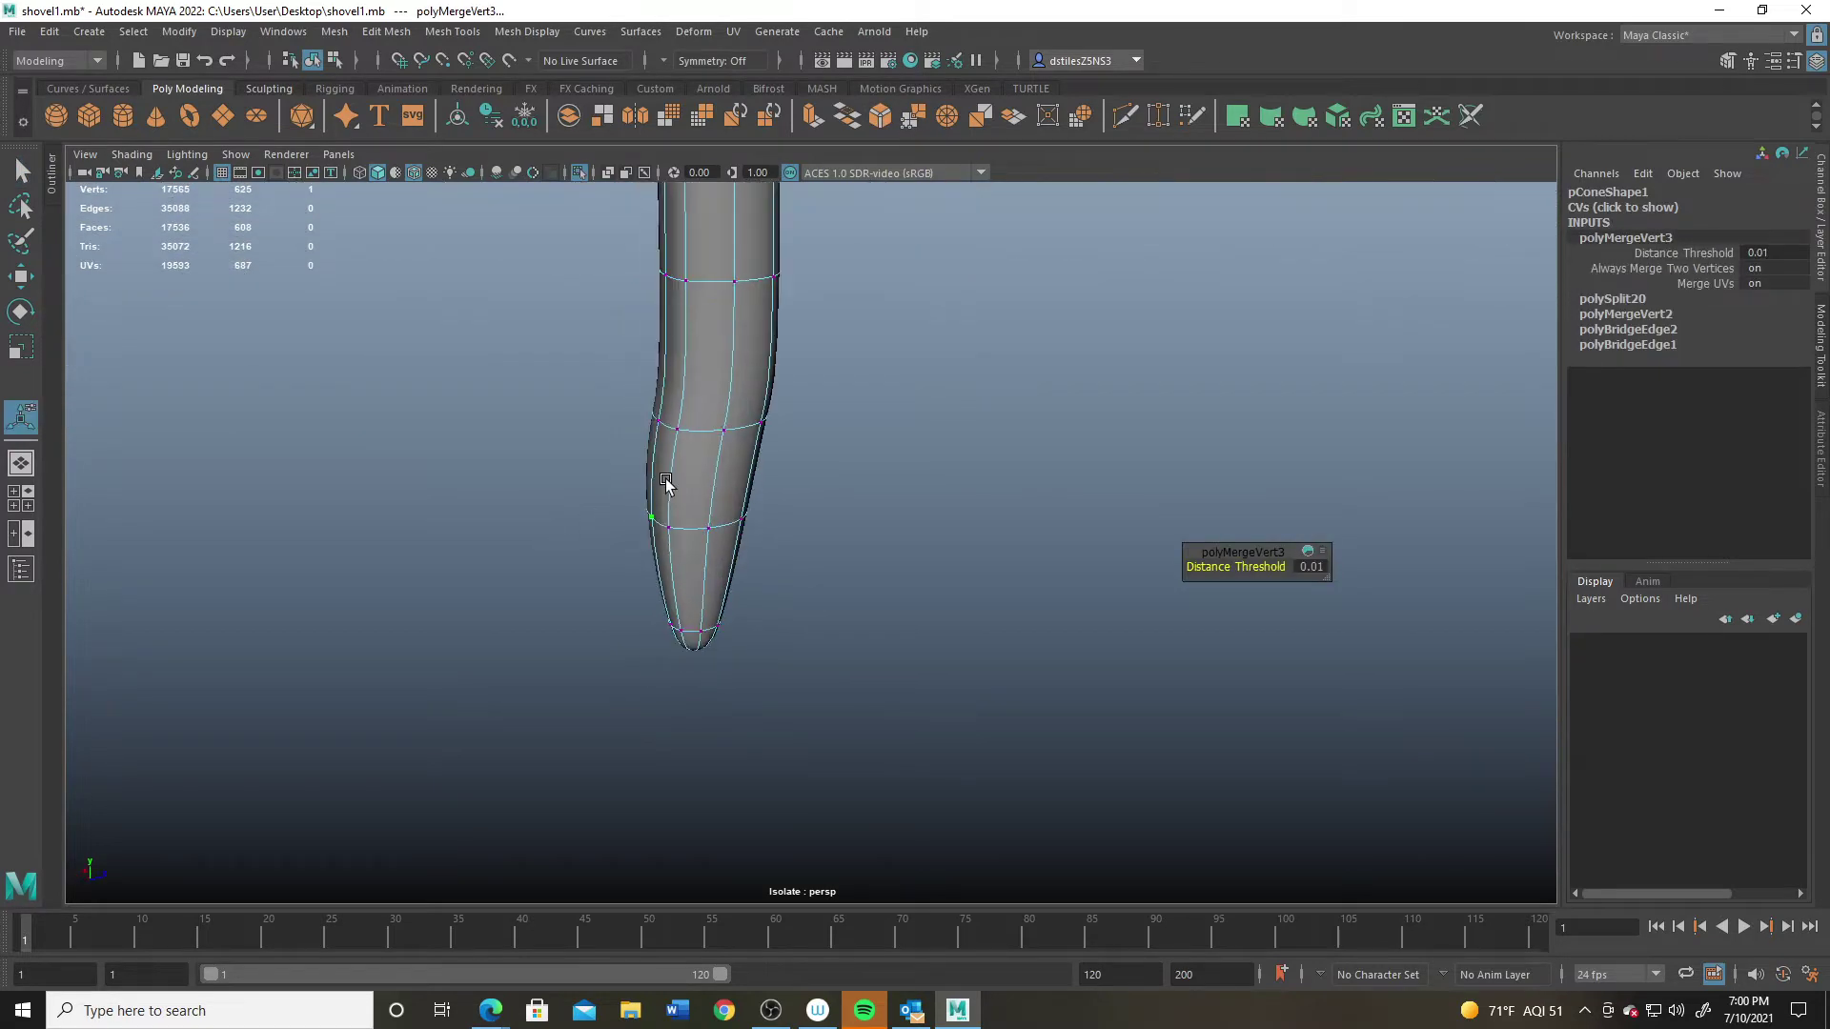
left_click(580, 172)
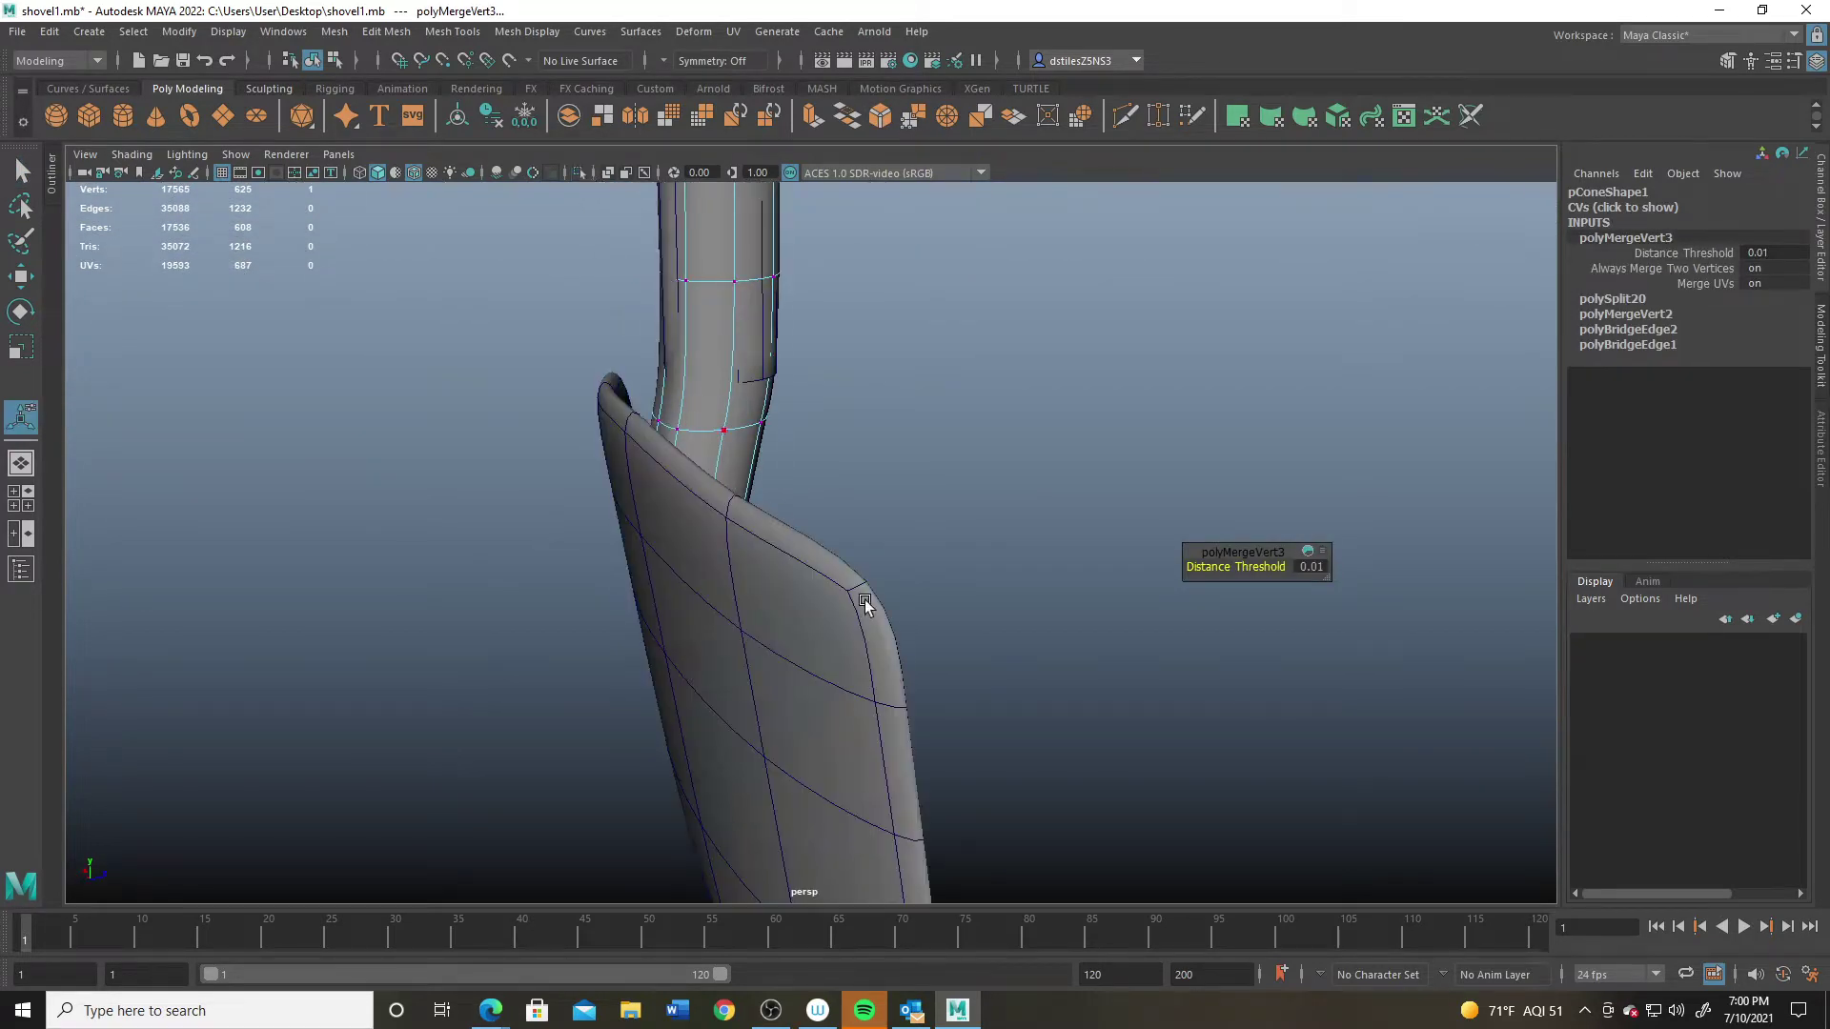
Step: Join the shovel's blade and socket into one mesh with a Boolean Union
left_click_drag(865, 602, 789, 526, "alt")
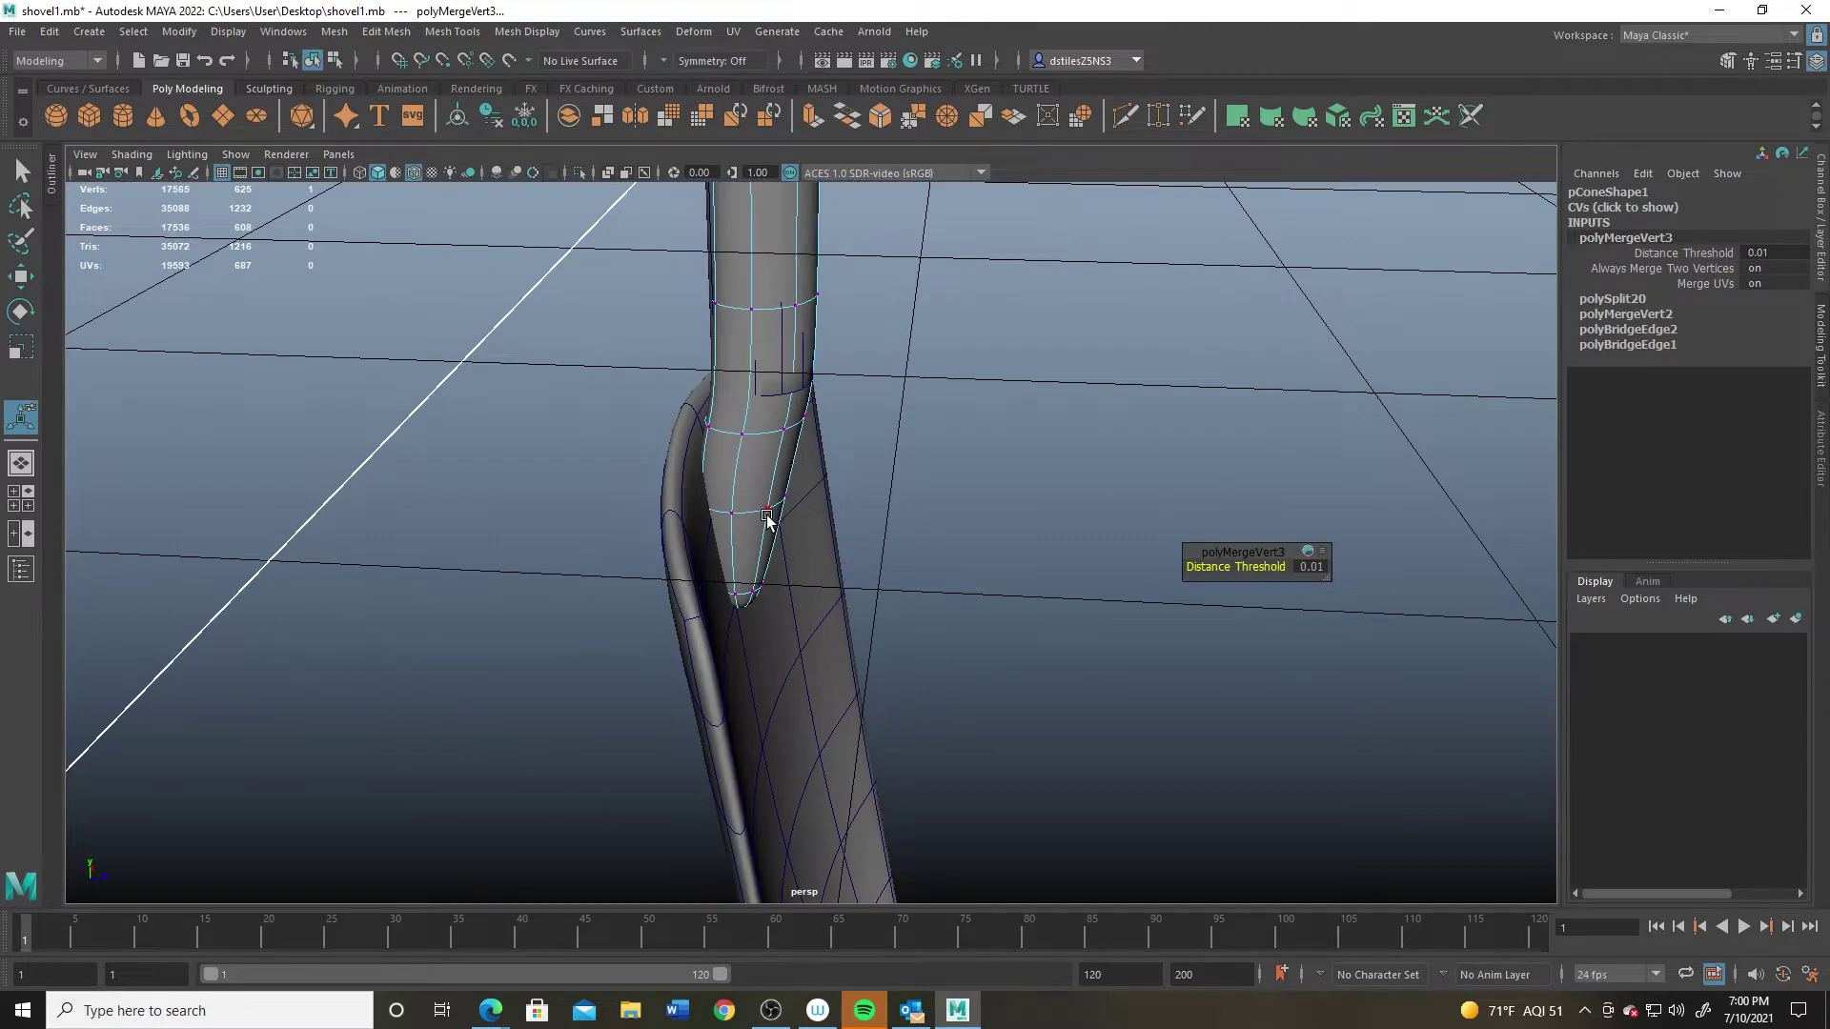
key("q")
left_click(688, 547)
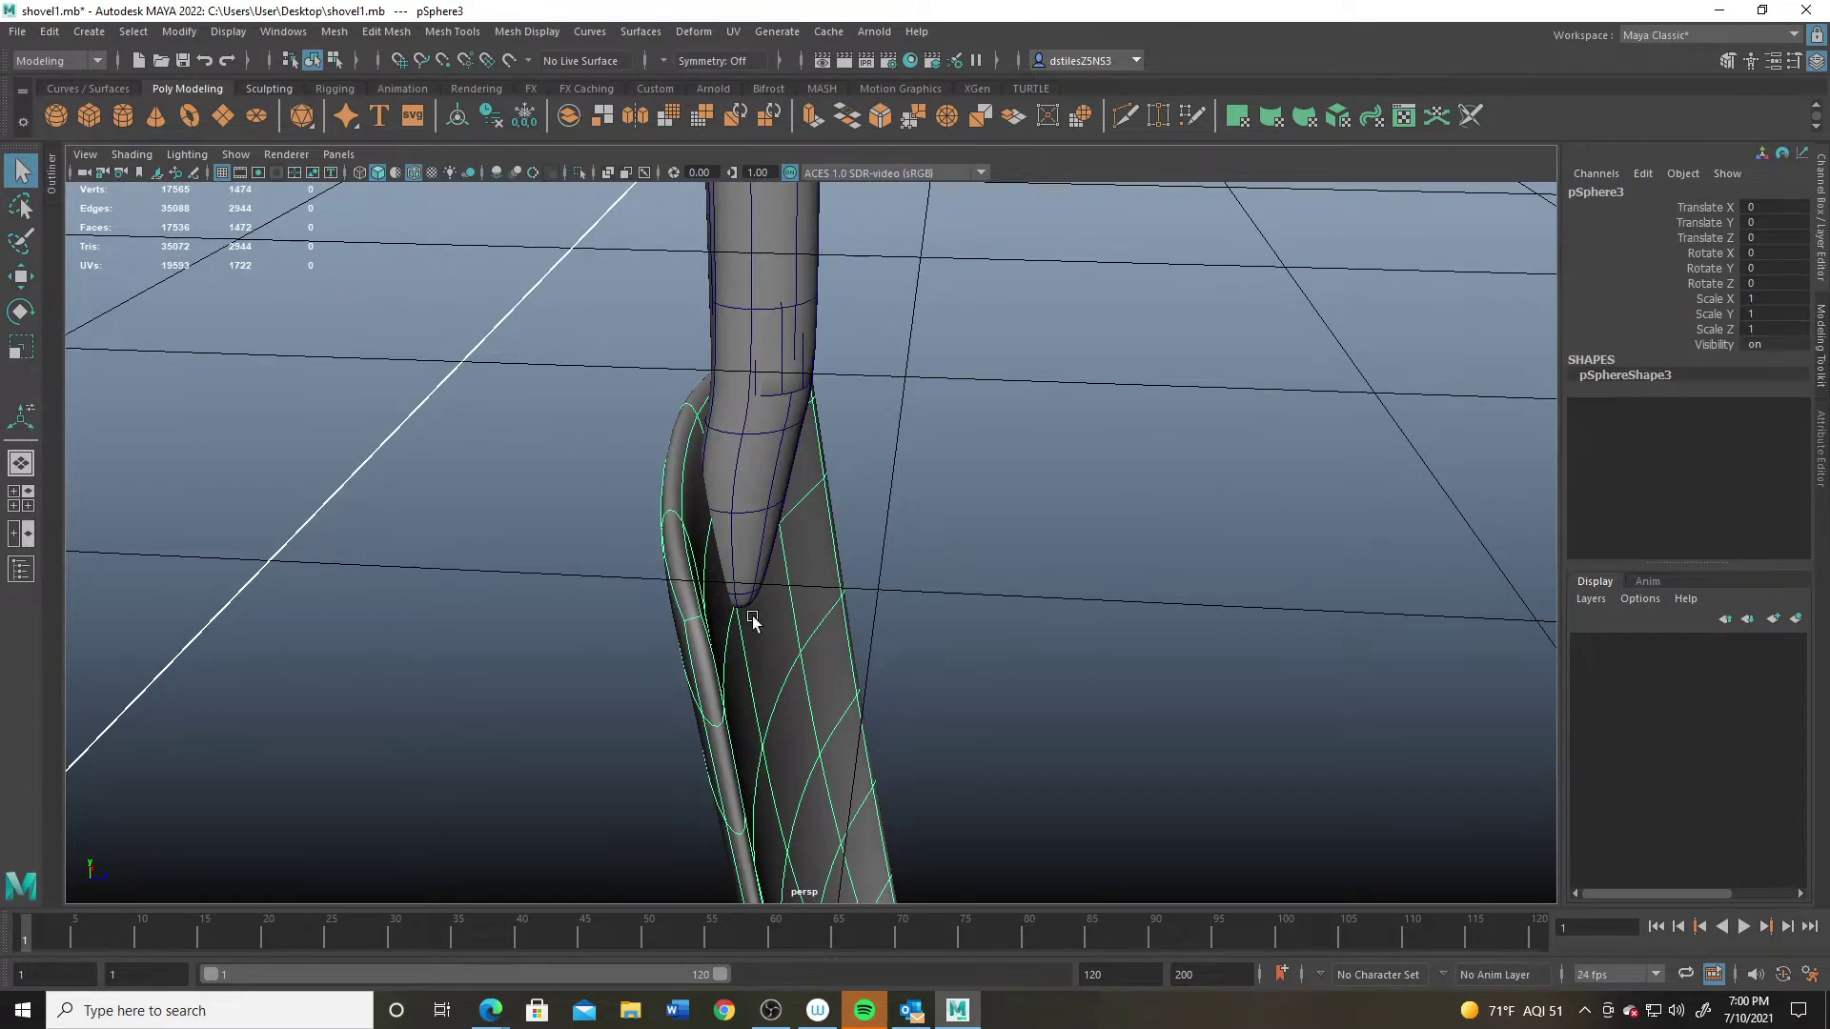
key("w")
left_click_drag(911, 797, 770, 572)
left_click(769, 489)
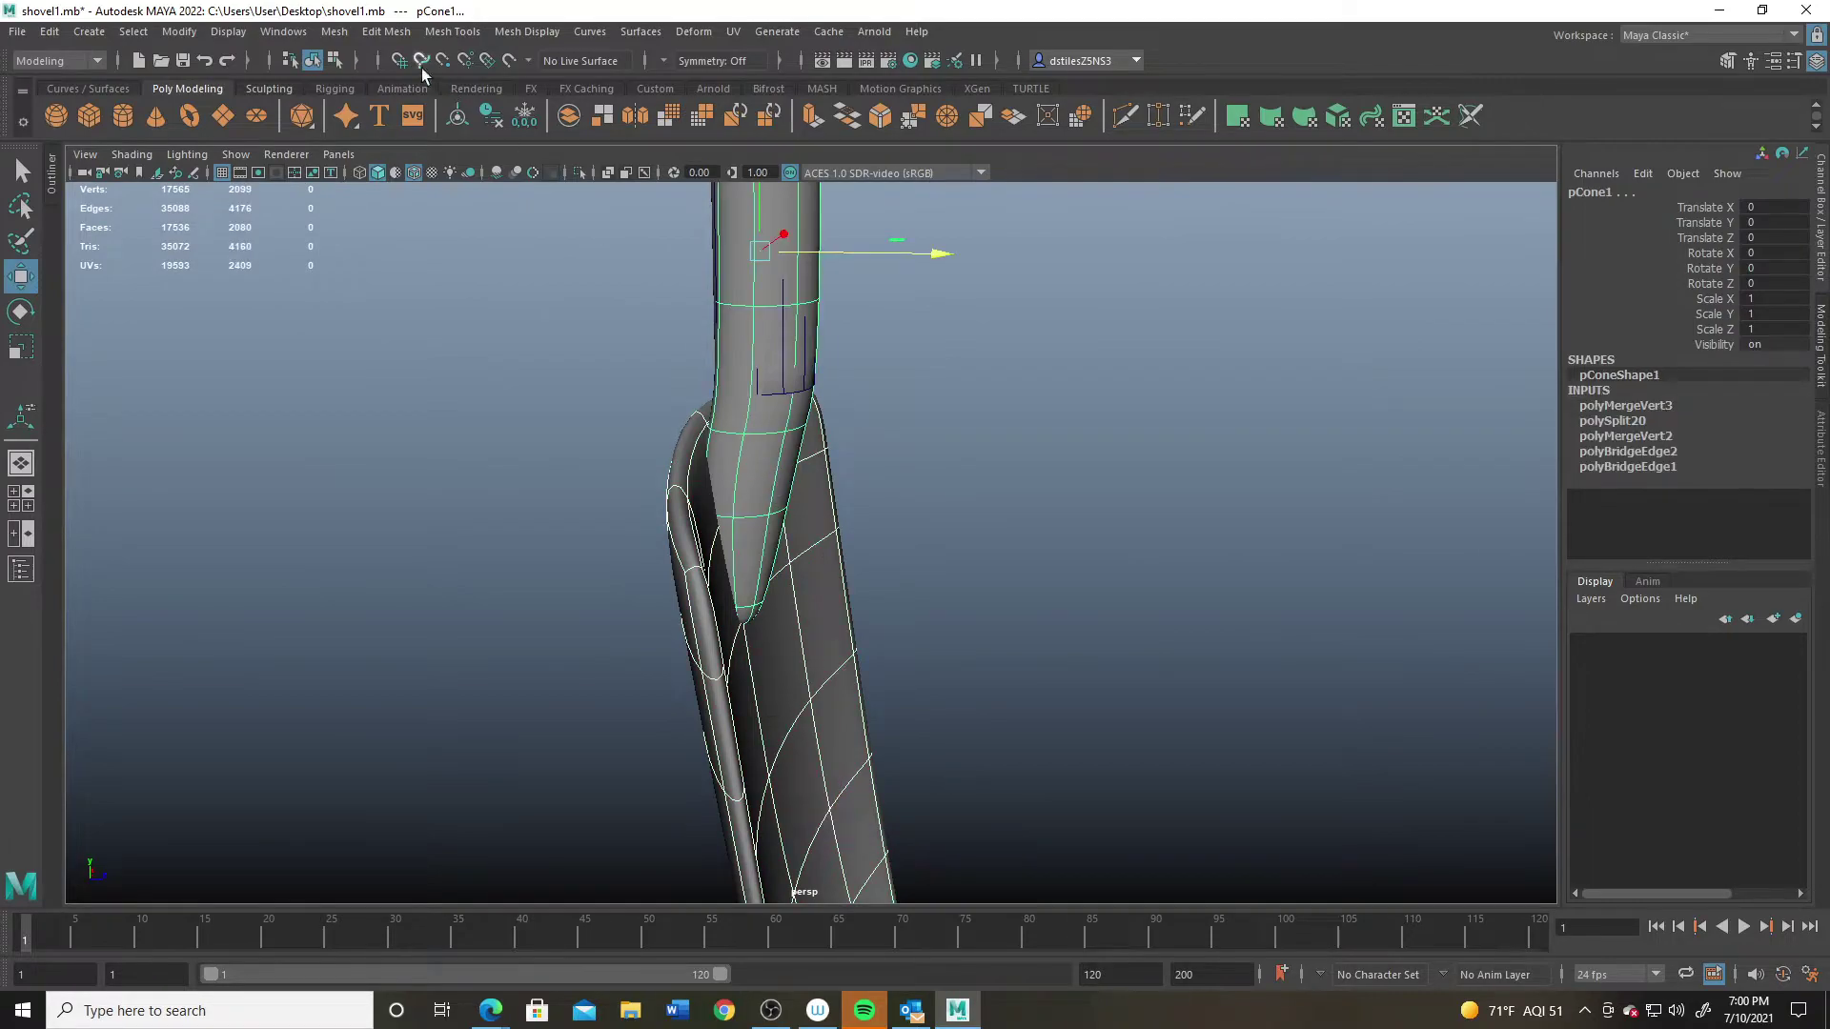
left_click(335, 31)
mouse_move(400, 72)
left_click(570, 74)
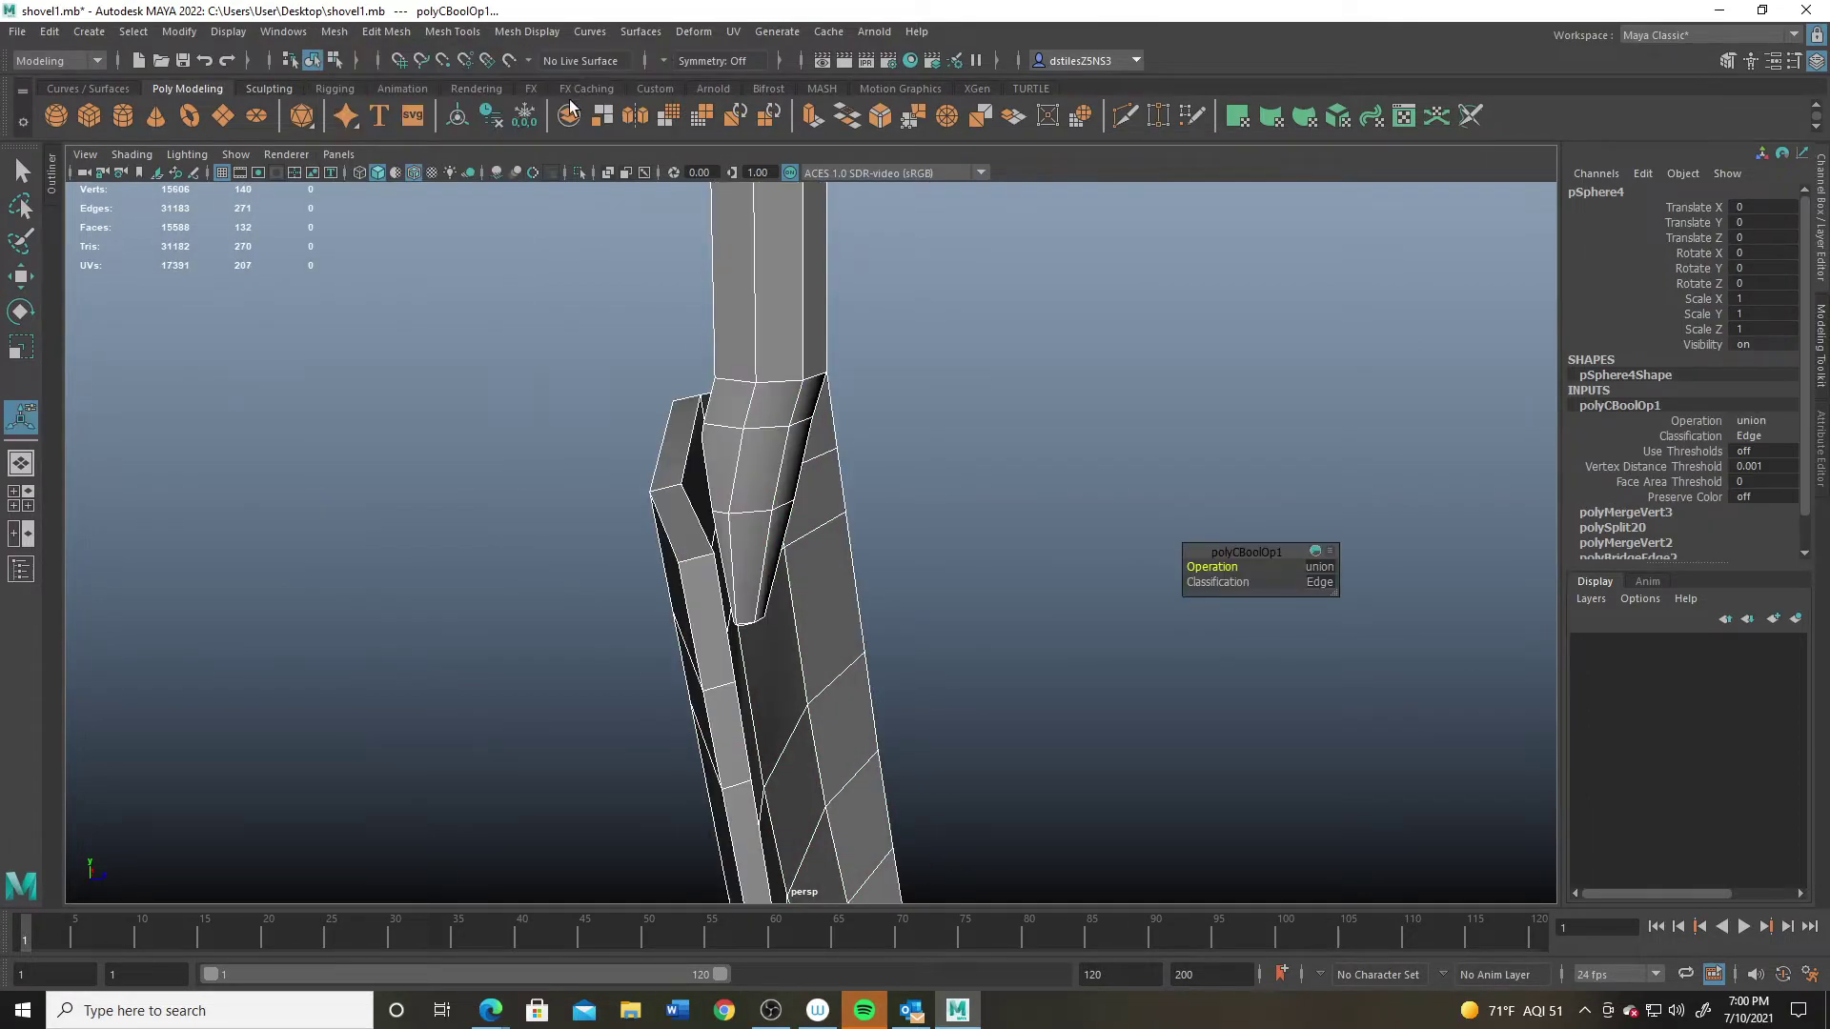
Step: Delete the blade's ring of rim thickness faces and the connected shell of faces behind it, leaving a single-sided blade
left_click_drag(855, 571, 352, 640, "alt")
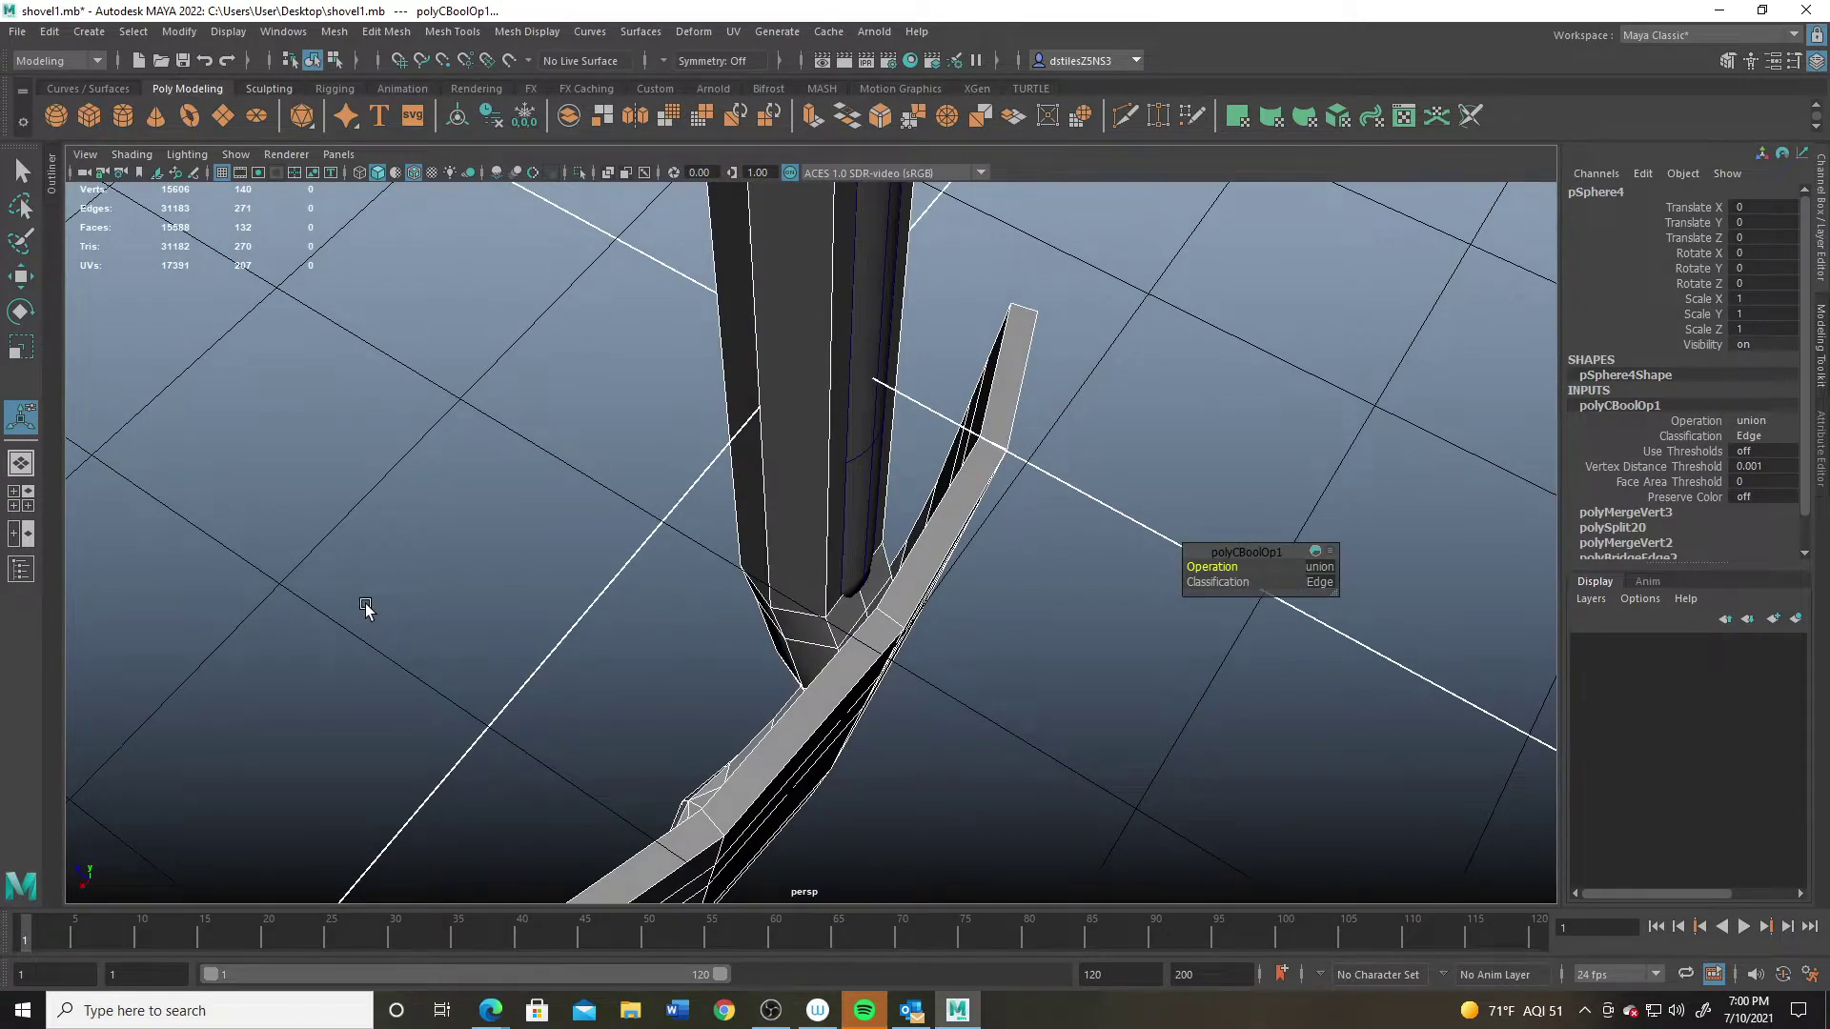
left_click_drag(746, 688, 887, 598, "alt")
right_click_drag(915, 576, 913, 547)
double_click(913, 547)
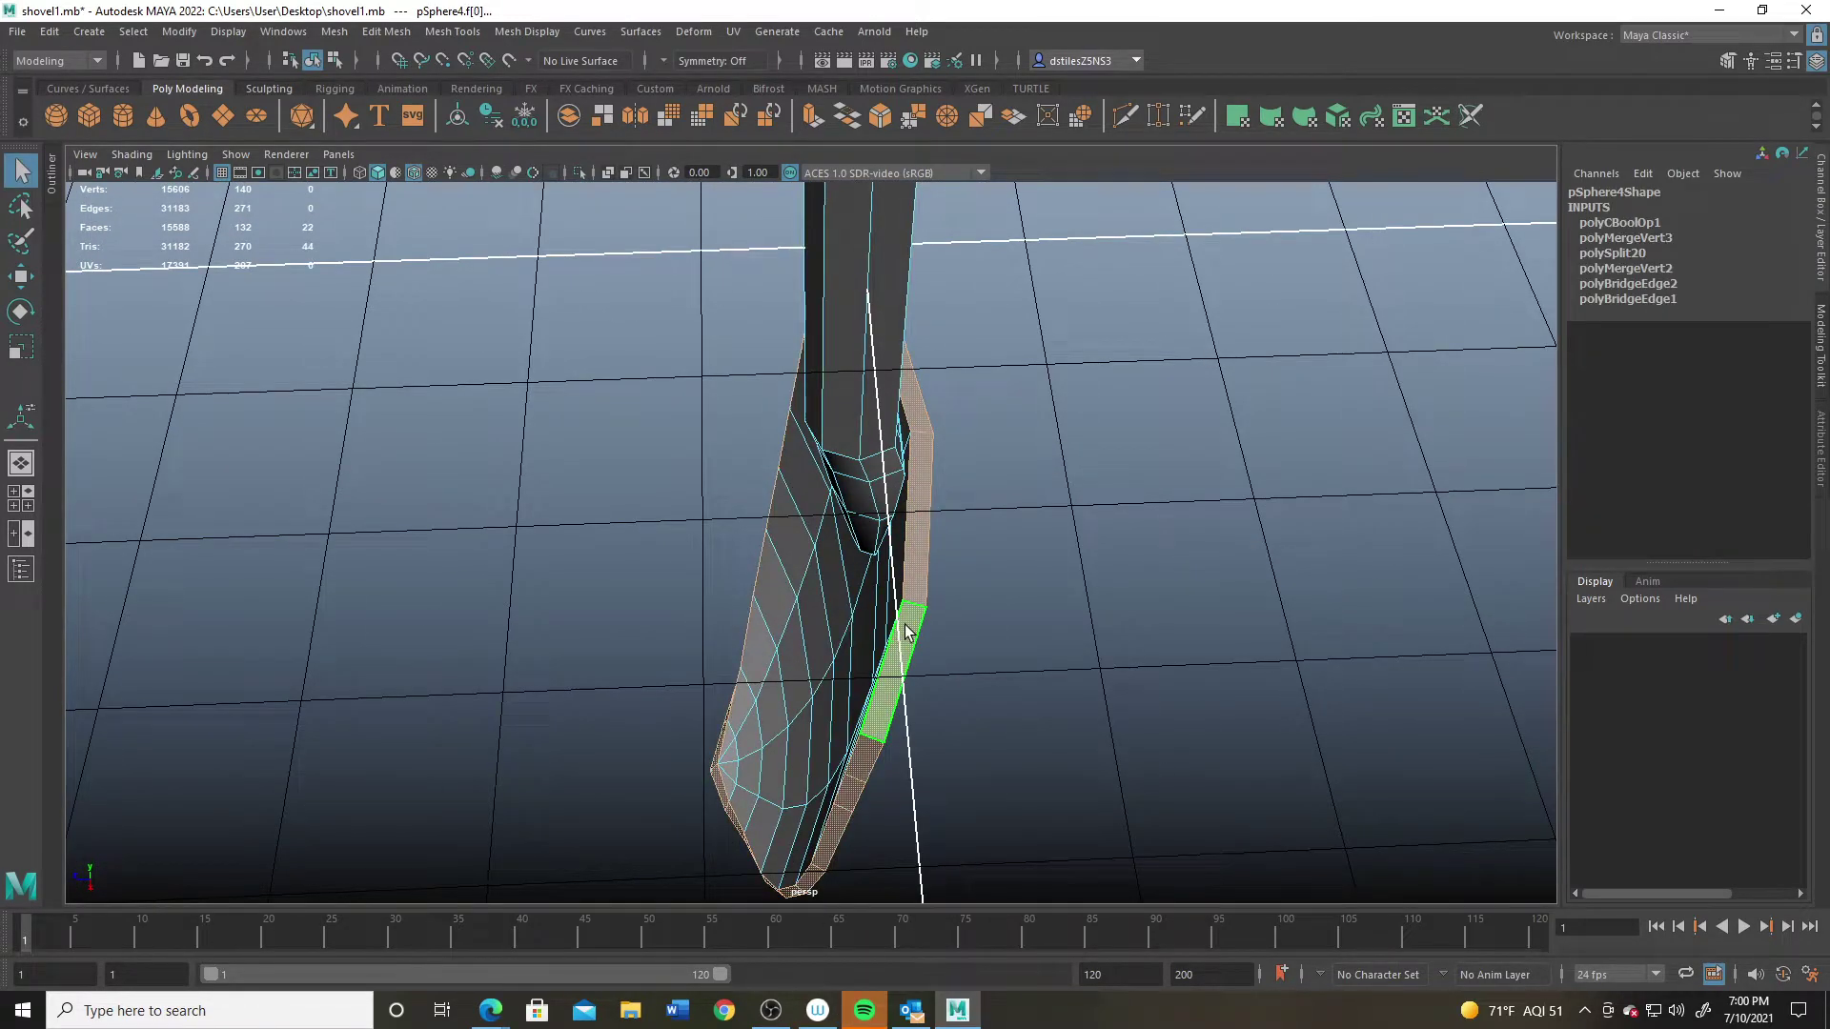
key("Delete")
double_click(918, 626)
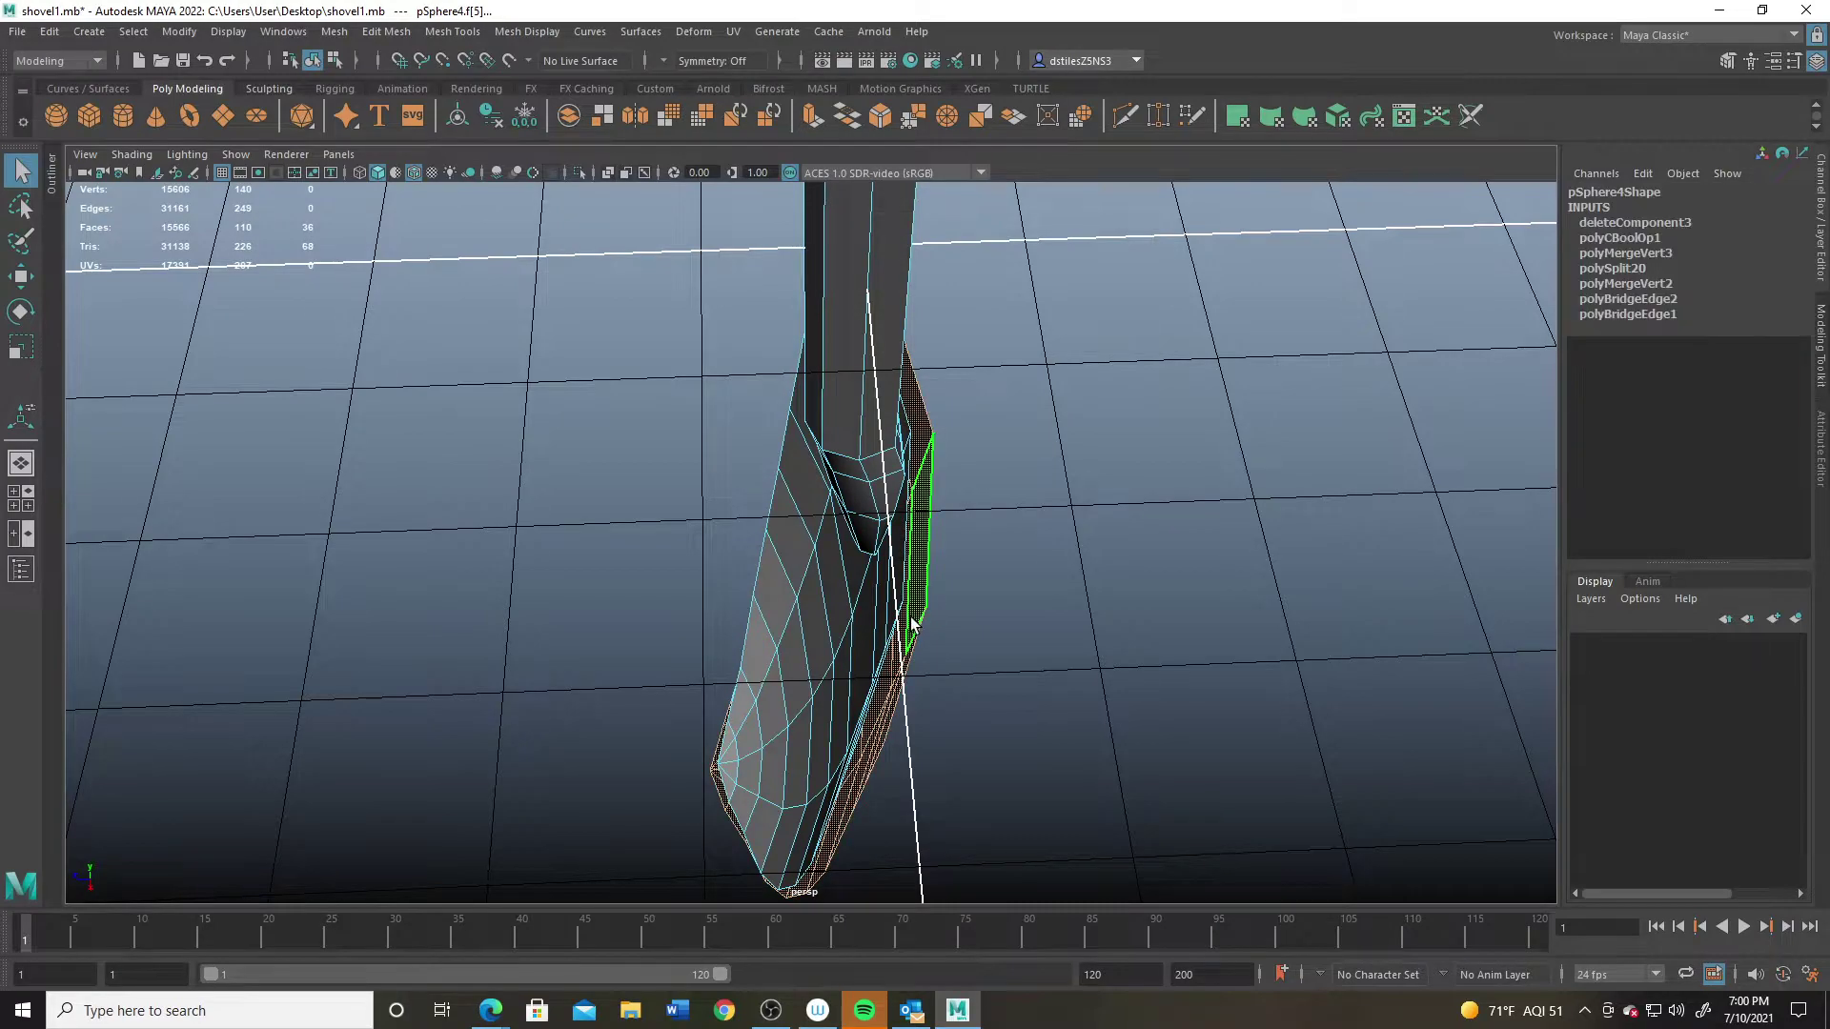
key("Delete")
Step: Delete the unwanted faces across the socket's open back, around the handle and just above the blade
left_click_drag(911, 615, 784, 493, "alt")
left_click(843, 477)
left_click(806, 427, "shift")
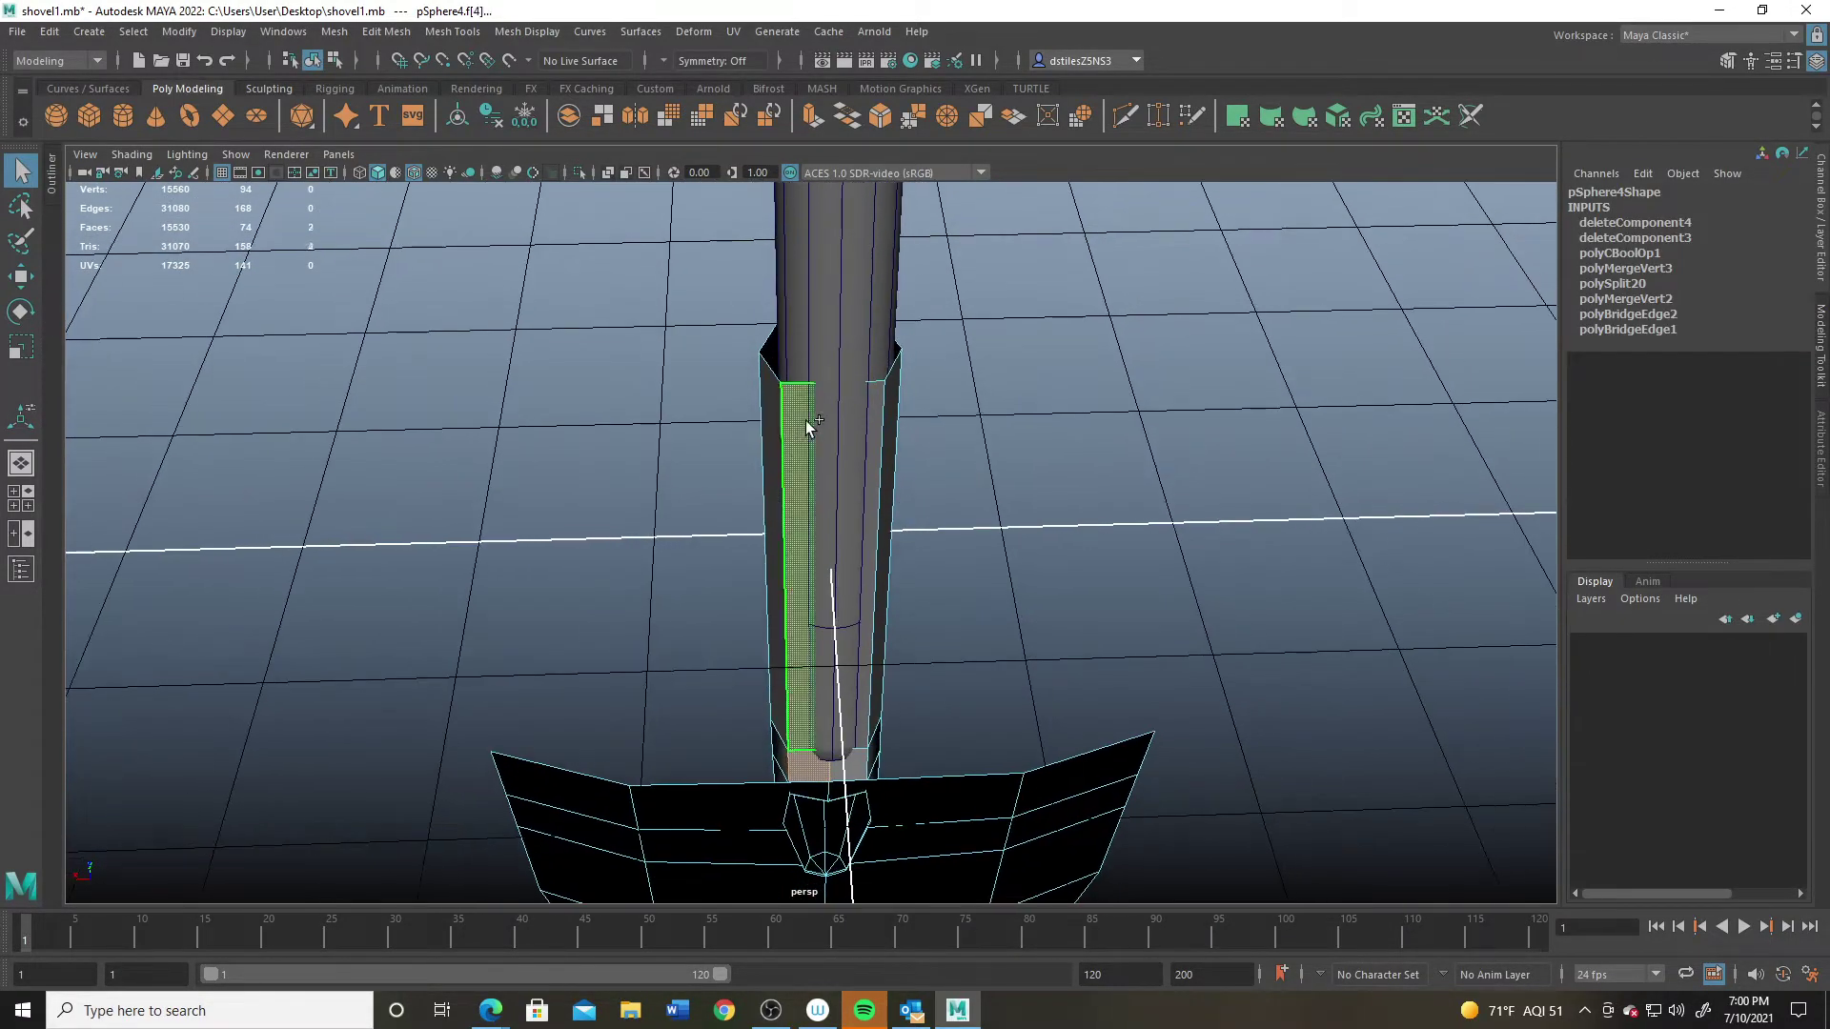
left_click(861, 459, "shift")
left_click(851, 765, "shift")
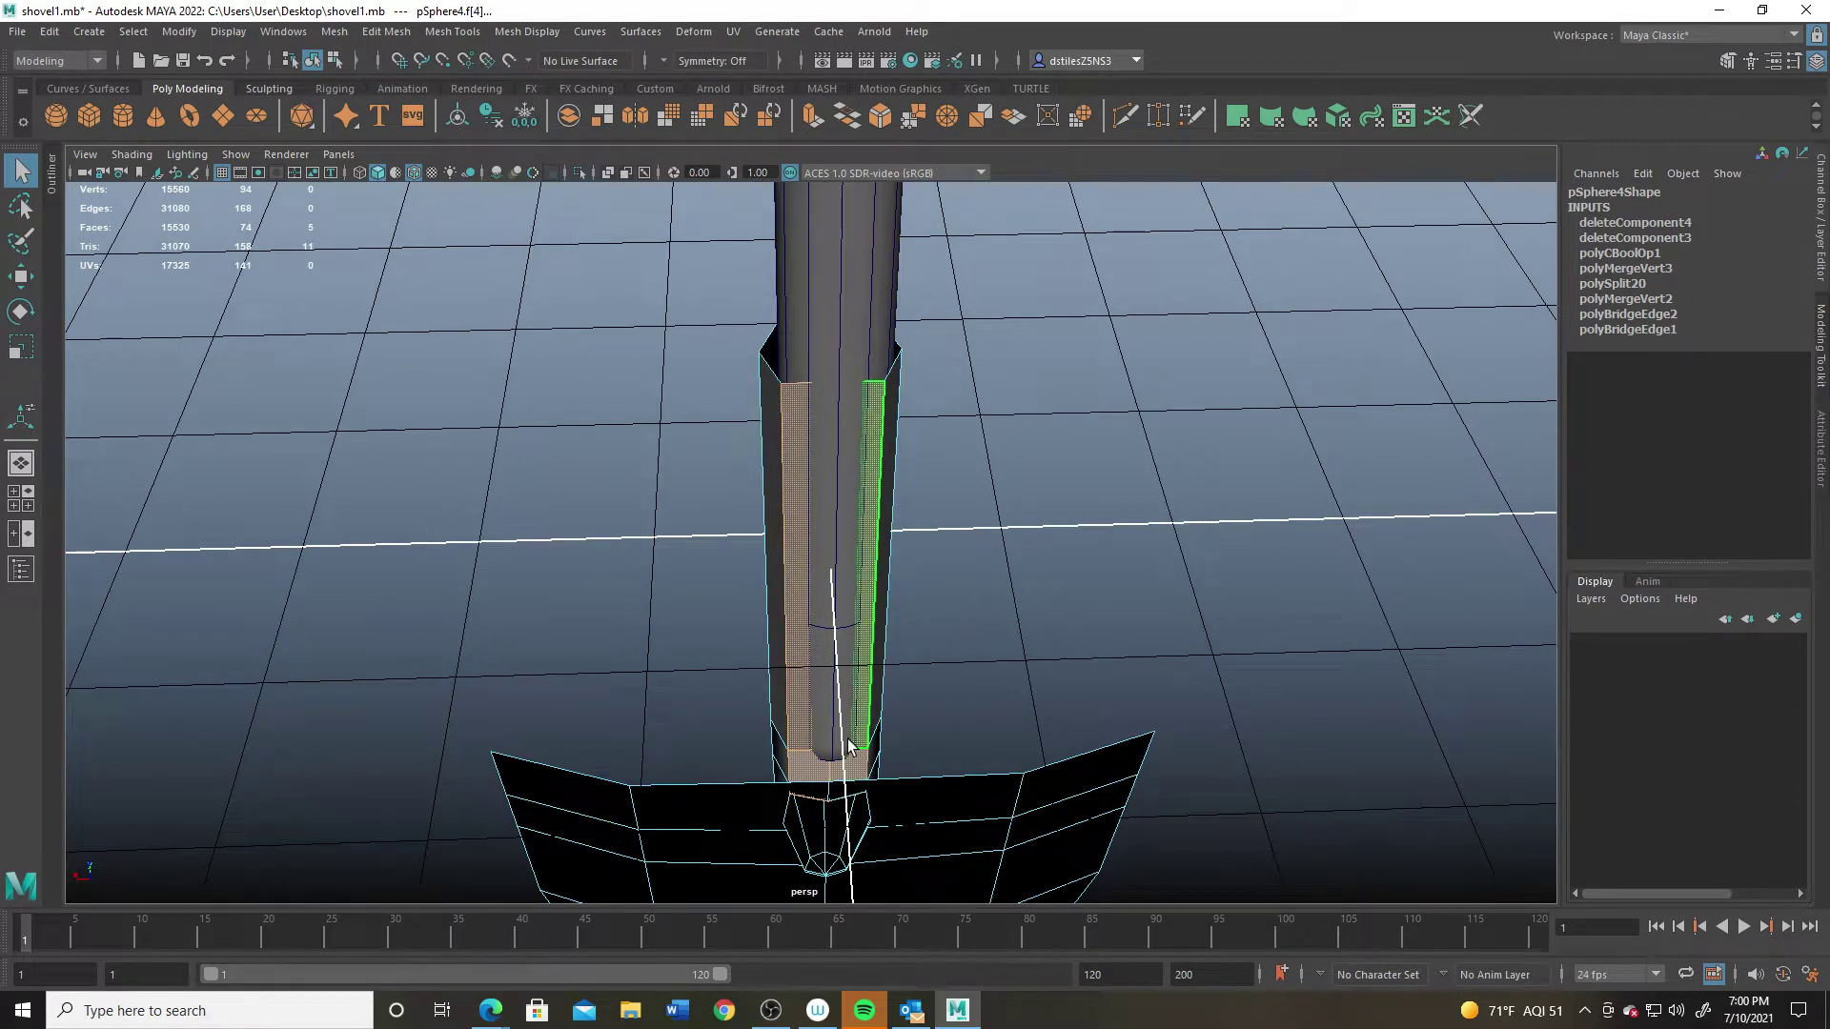
key("Delete")
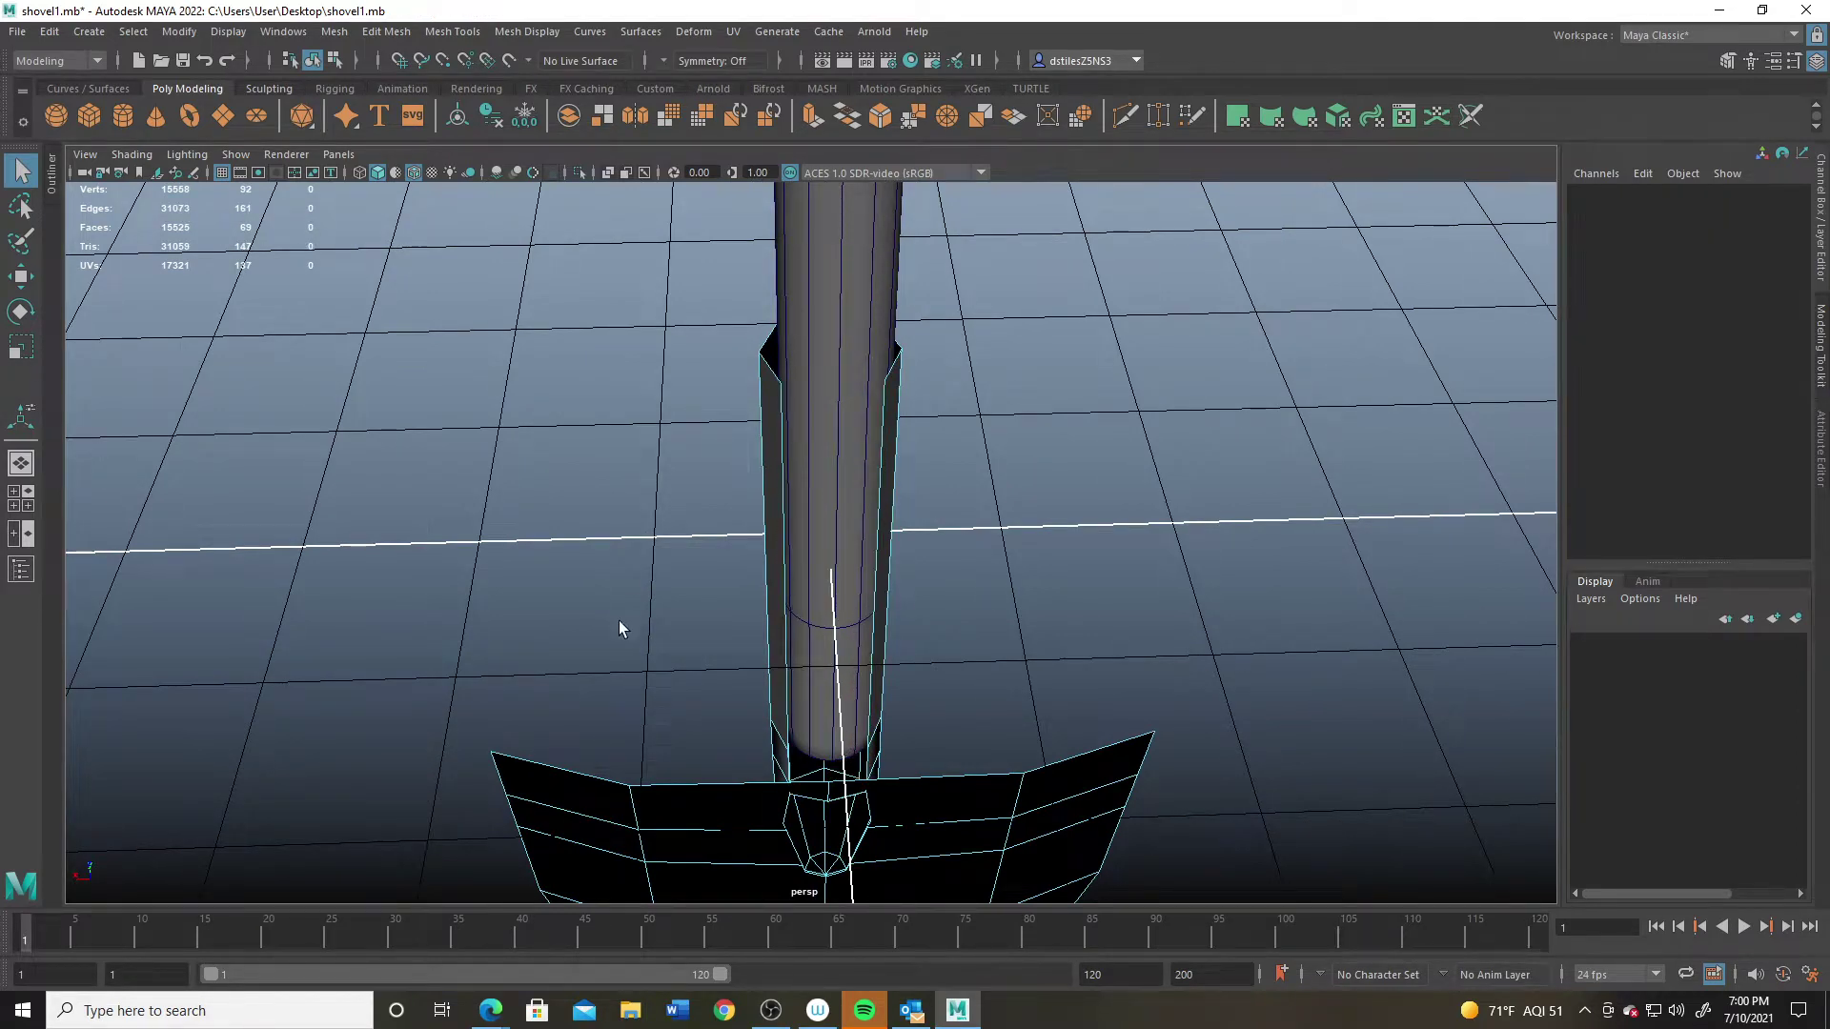
Step: Multi-Cut the blade's upper edge on both sides of the socket, from the socket opening's corner vertices to the blade's border
left_click_drag(619, 629, 878, 732, "alt")
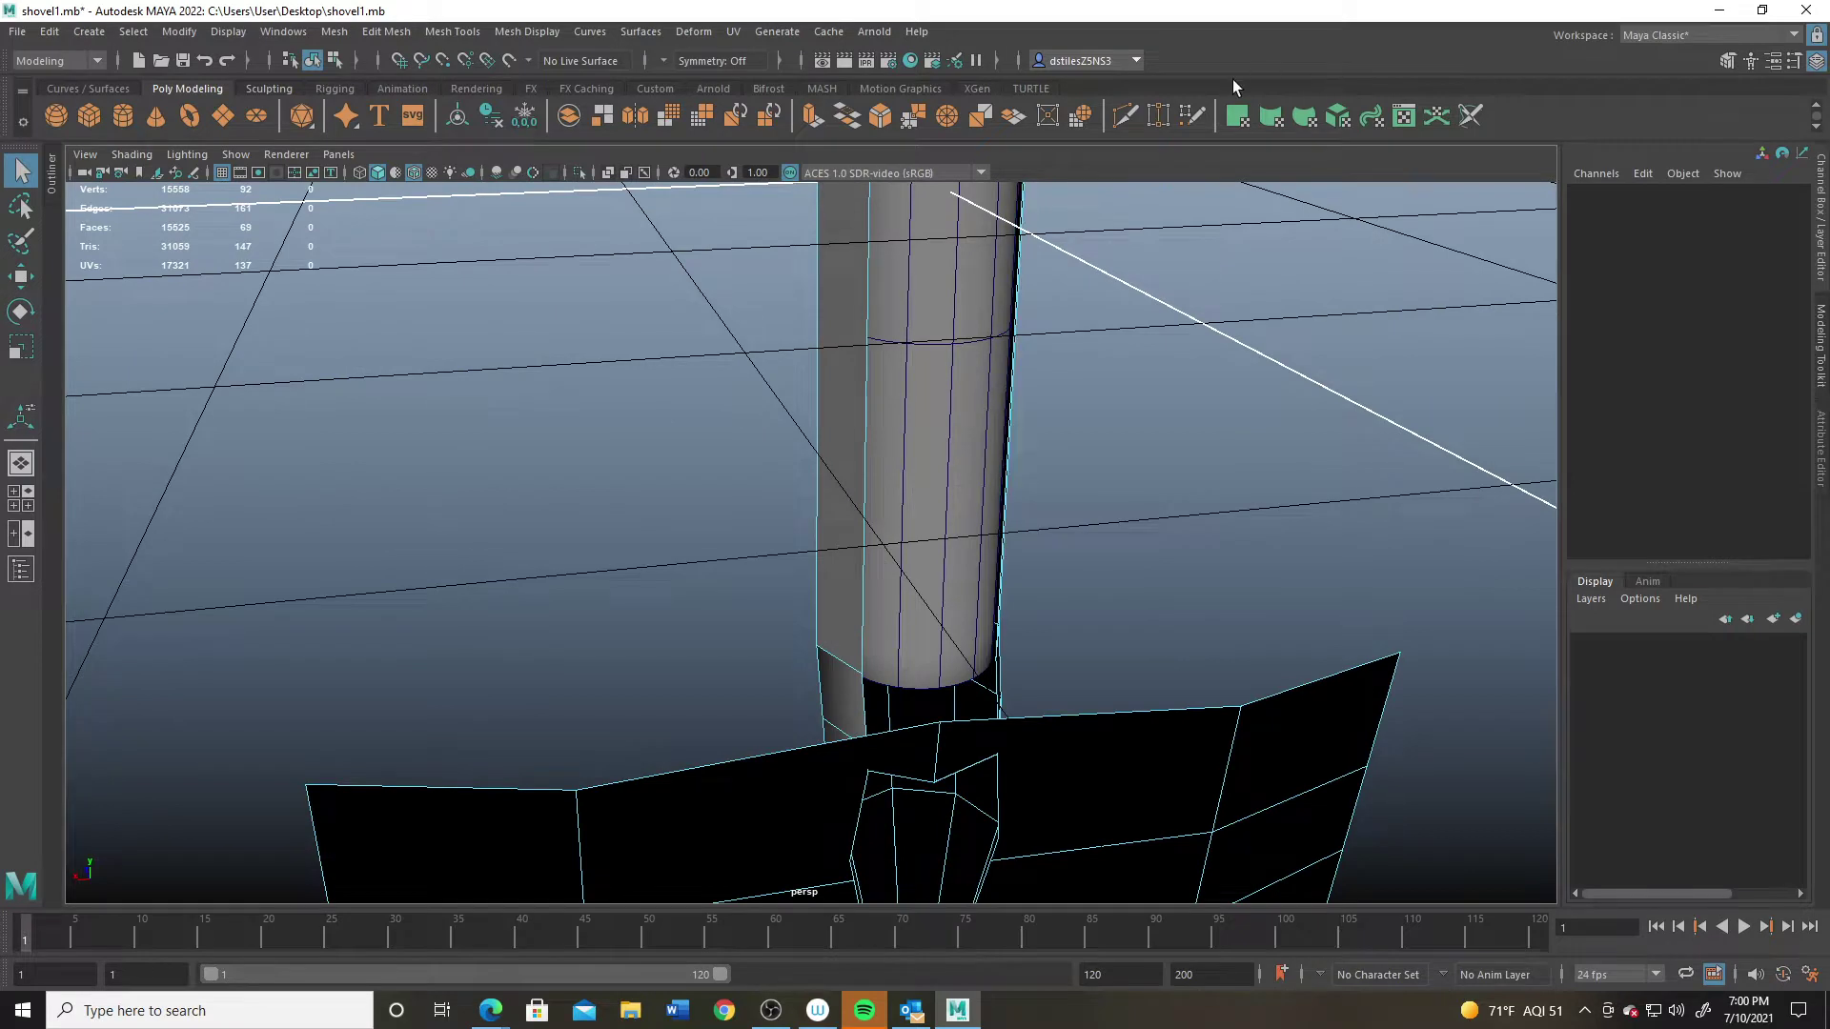
left_click(1124, 115)
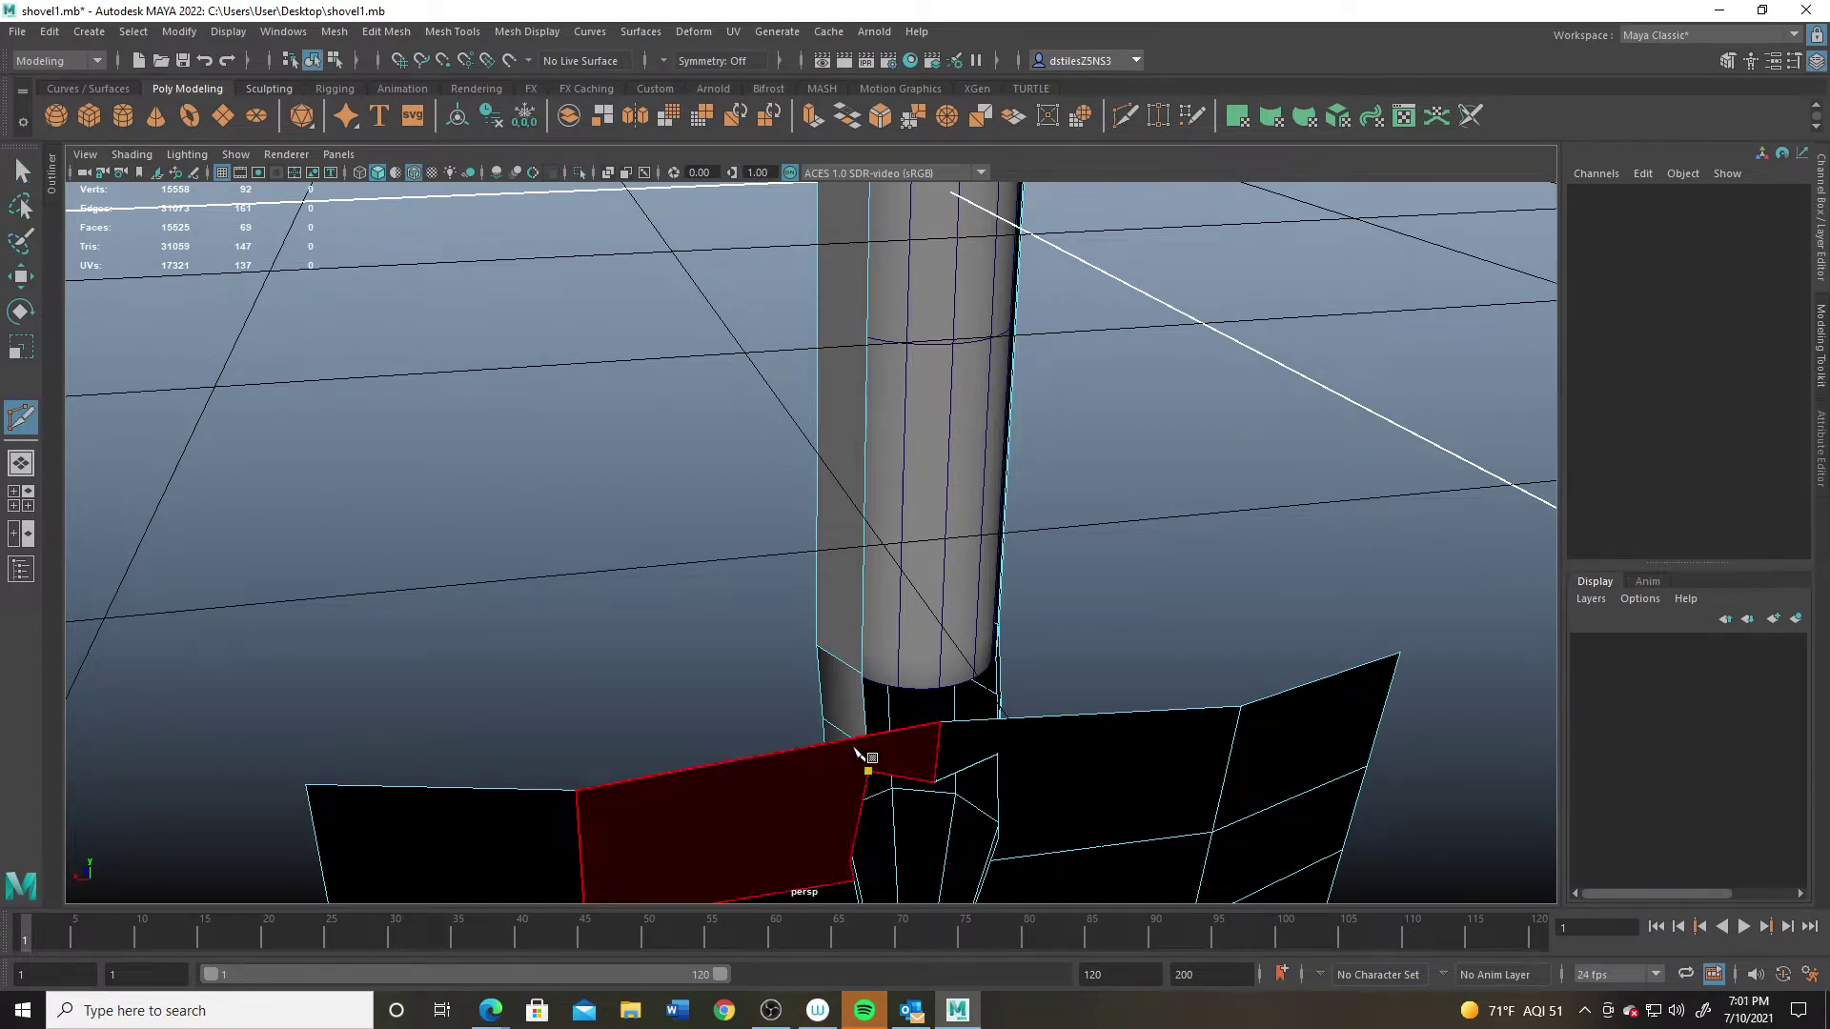
left_click(868, 770)
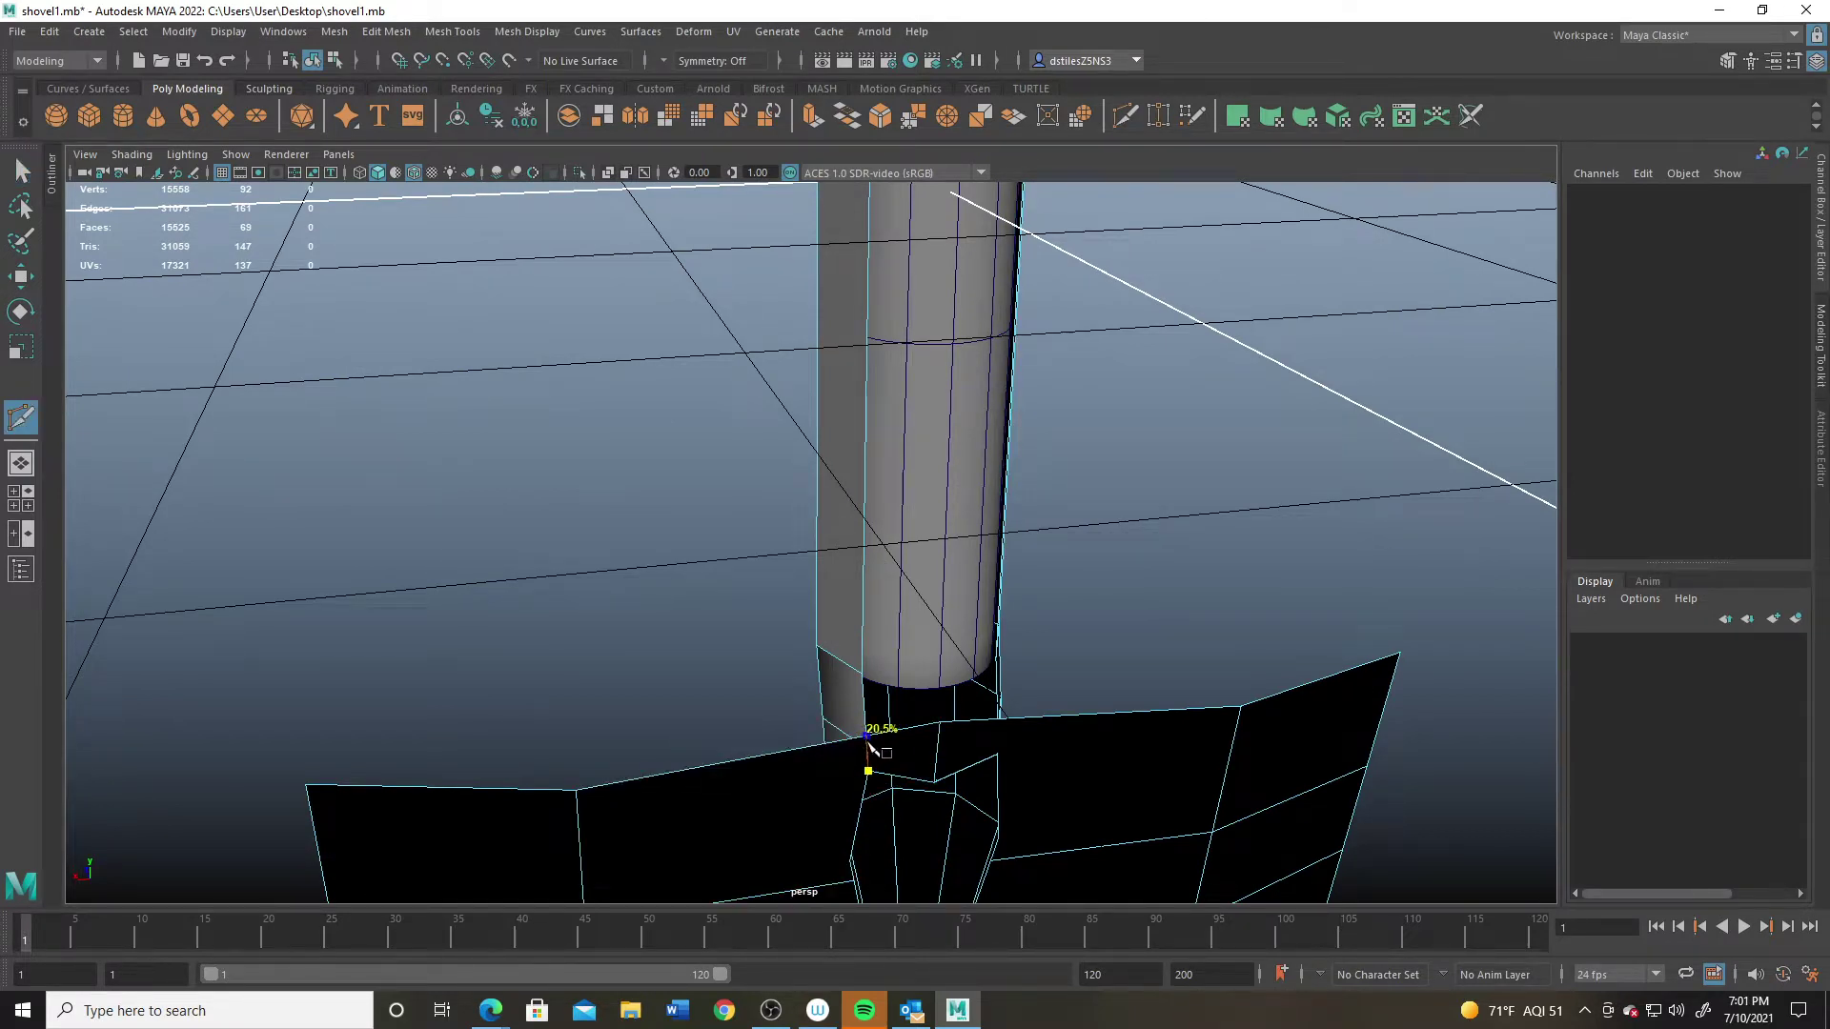
right_click(869, 756)
left_click(998, 754)
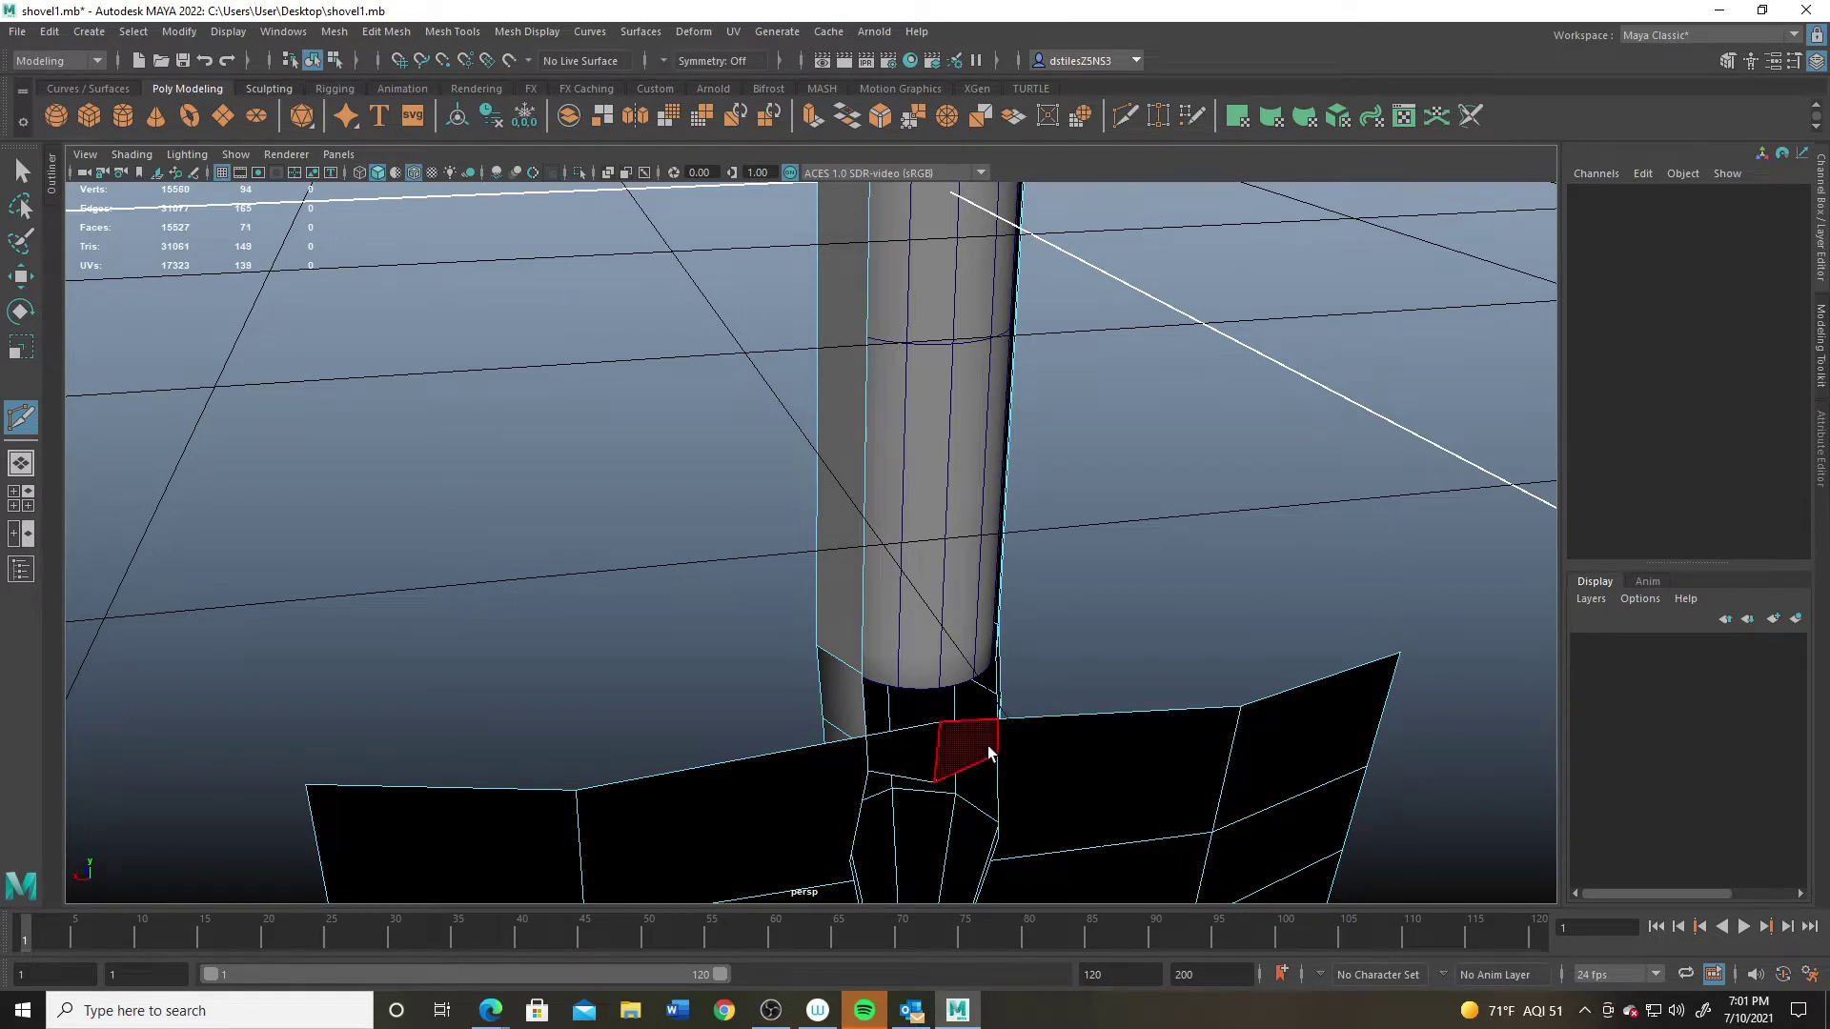
Step: Delete the two small blade faces between the cuts and the leftover face behind them to open the socket's back
key("q")
right_click_drag(981, 743, 978, 538)
left_click(972, 749)
left_click(913, 752, "shift")
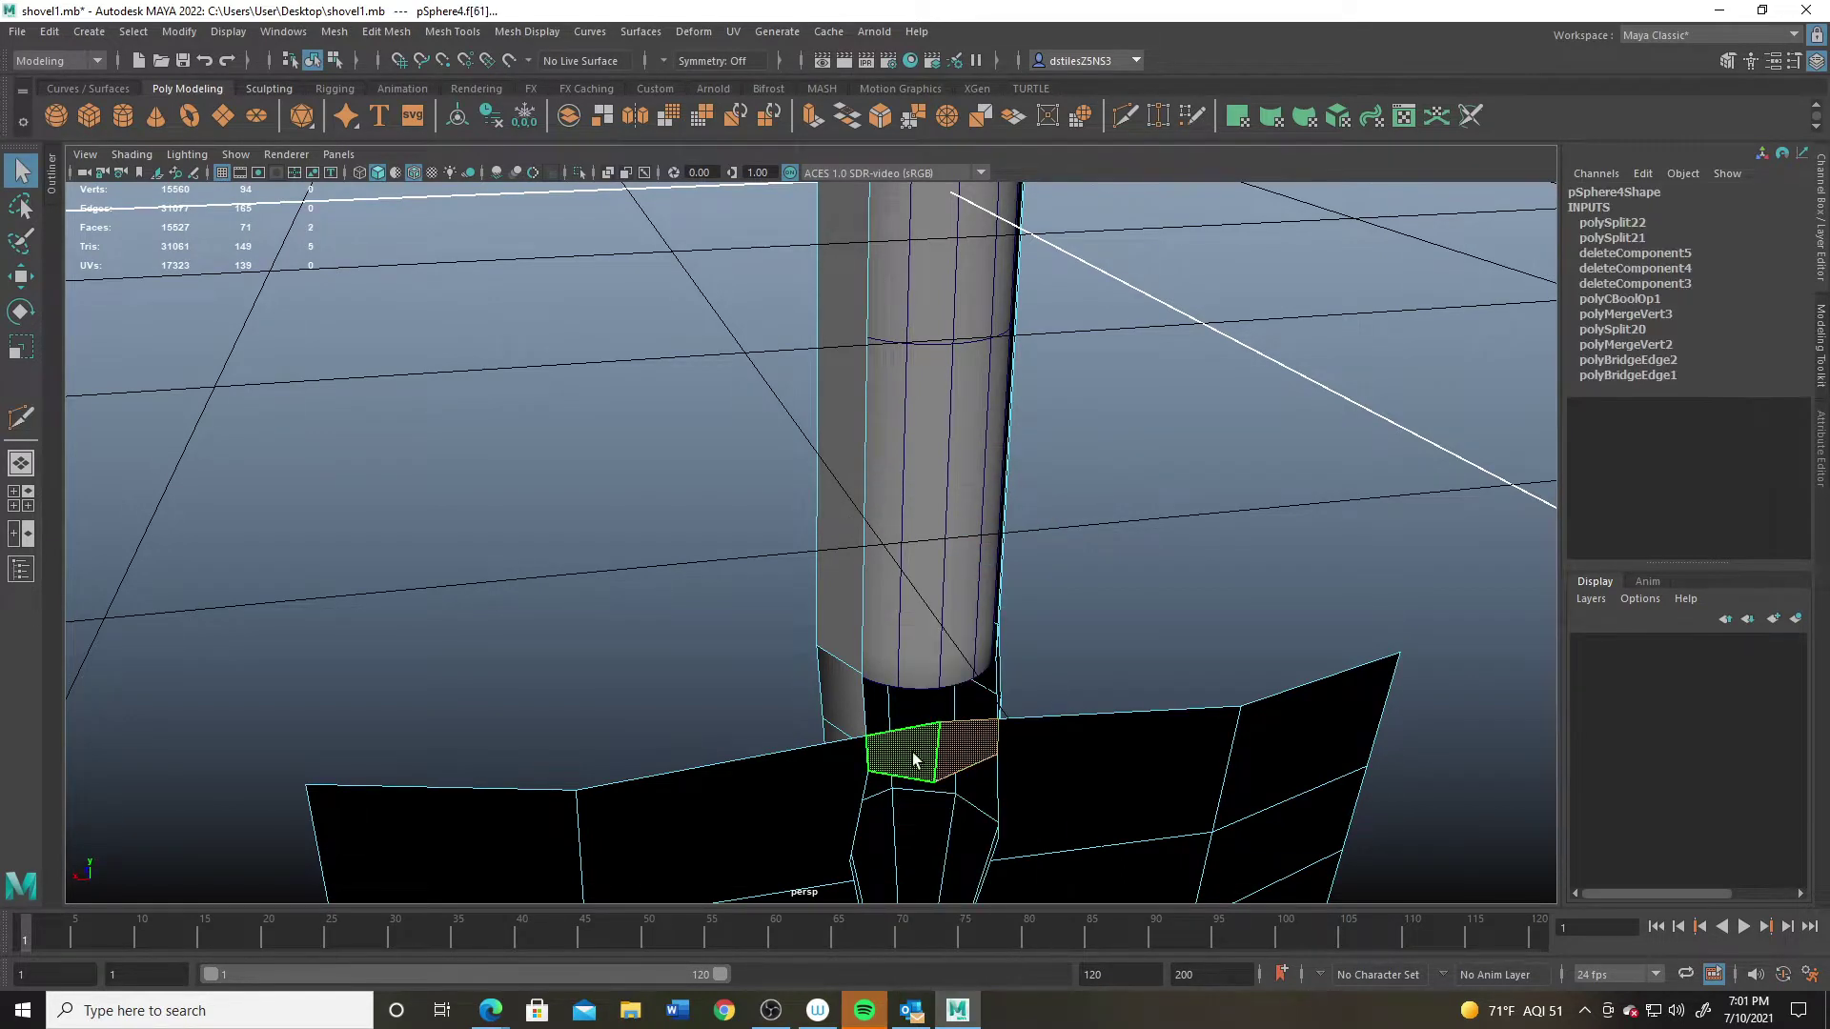
key("Delete")
left_click(958, 763)
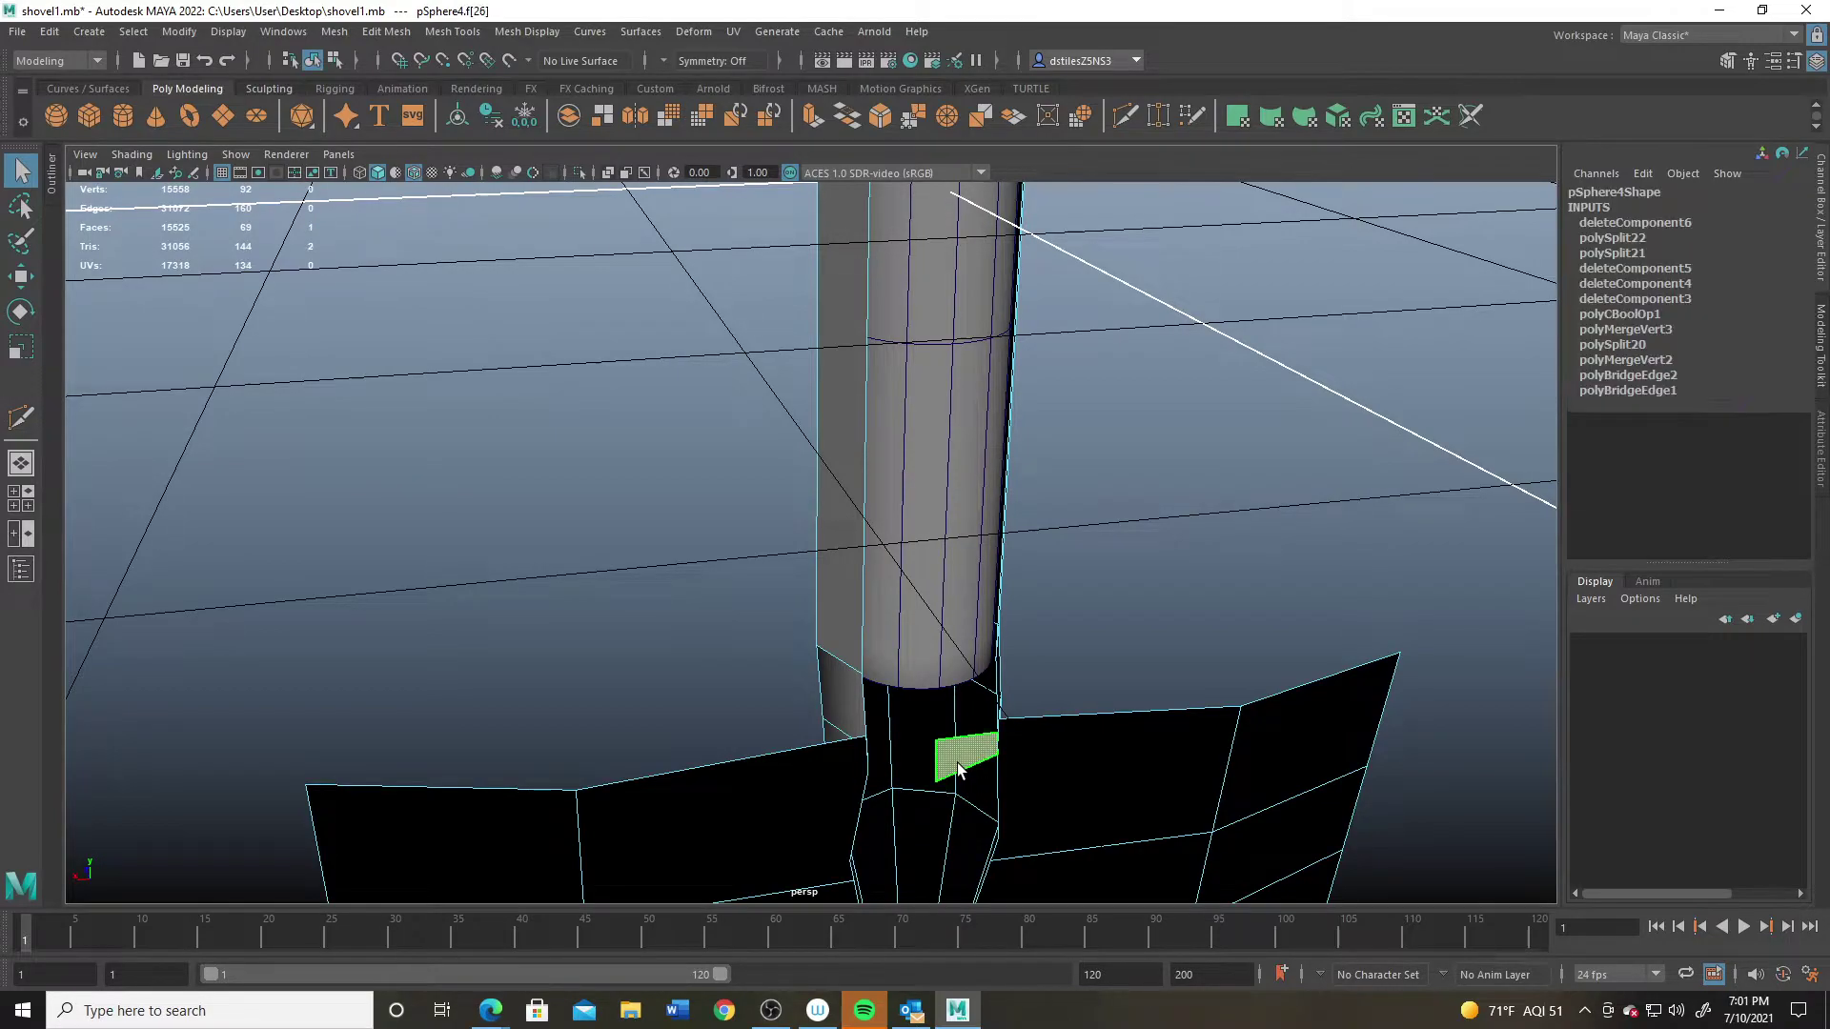
key("Delete")
Step: Use Target Weld to merge the stray seam vertices along both sides of the socket where it meets the blade
left_click_drag(969, 770, 894, 553, "alt")
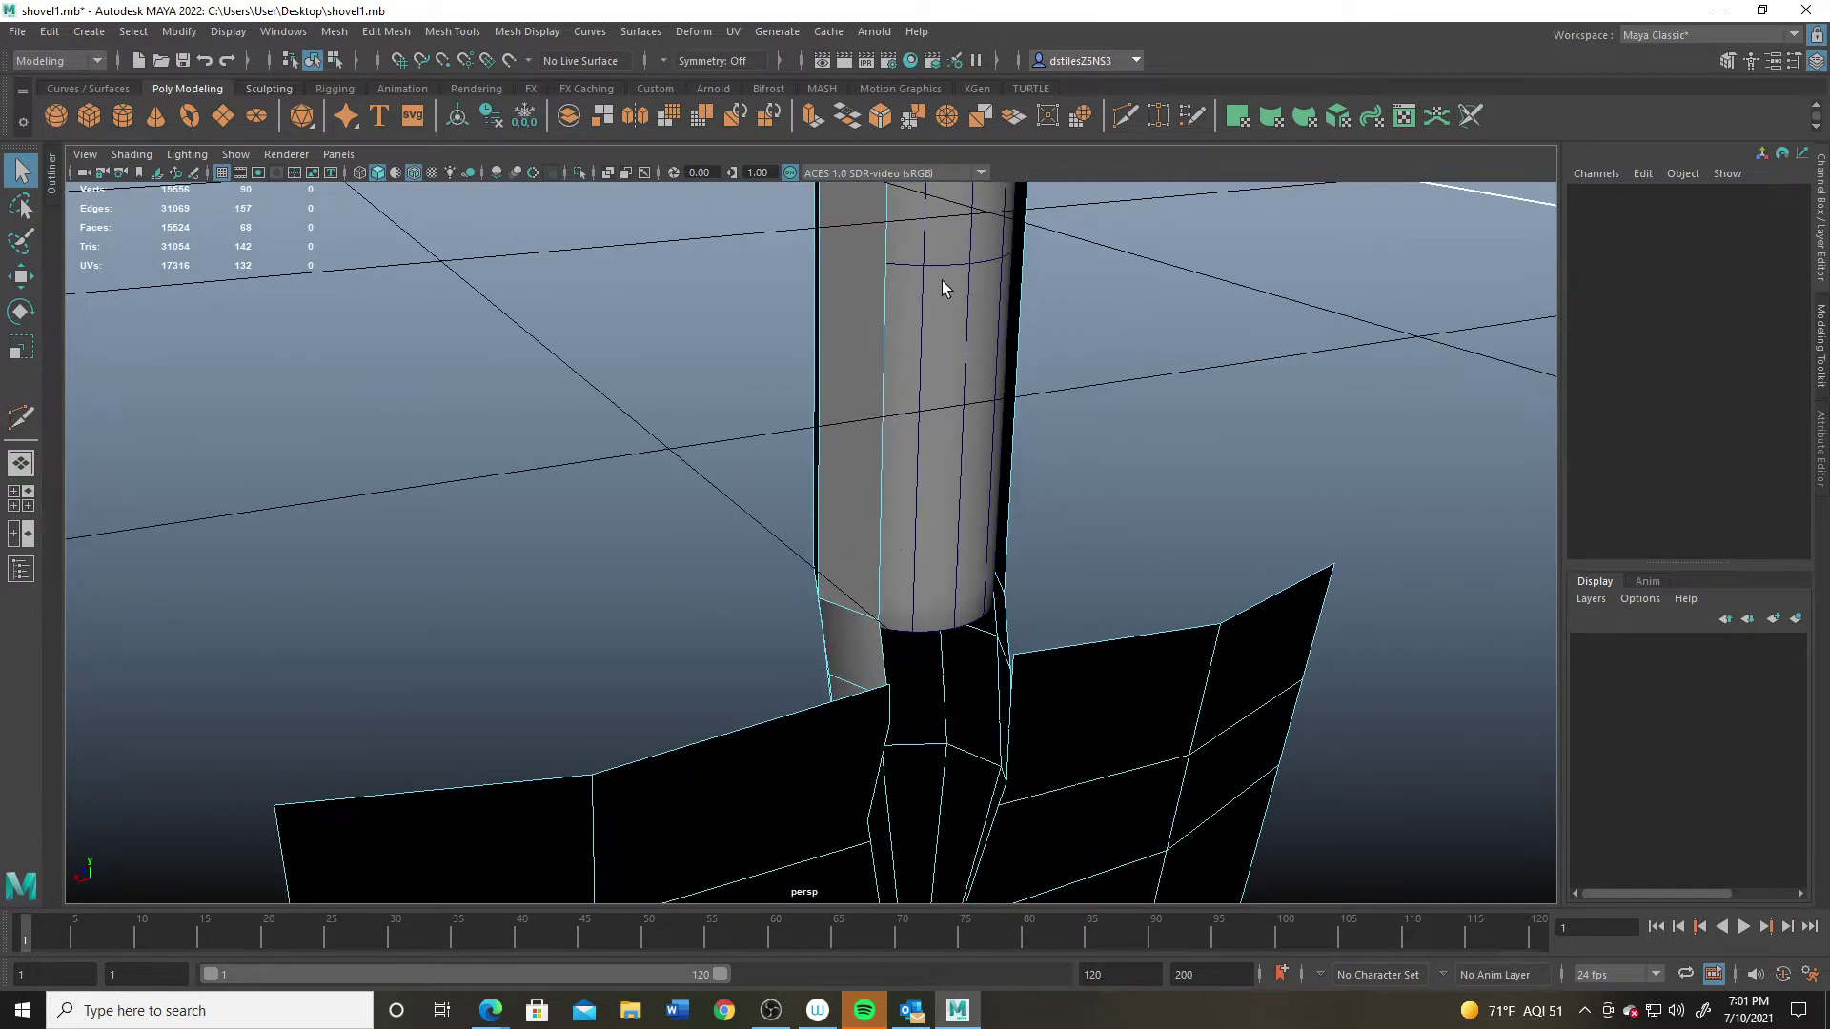
right_click_drag(1037, 663, 956, 480)
left_click_drag(1186, 602, 1072, 421, "alt")
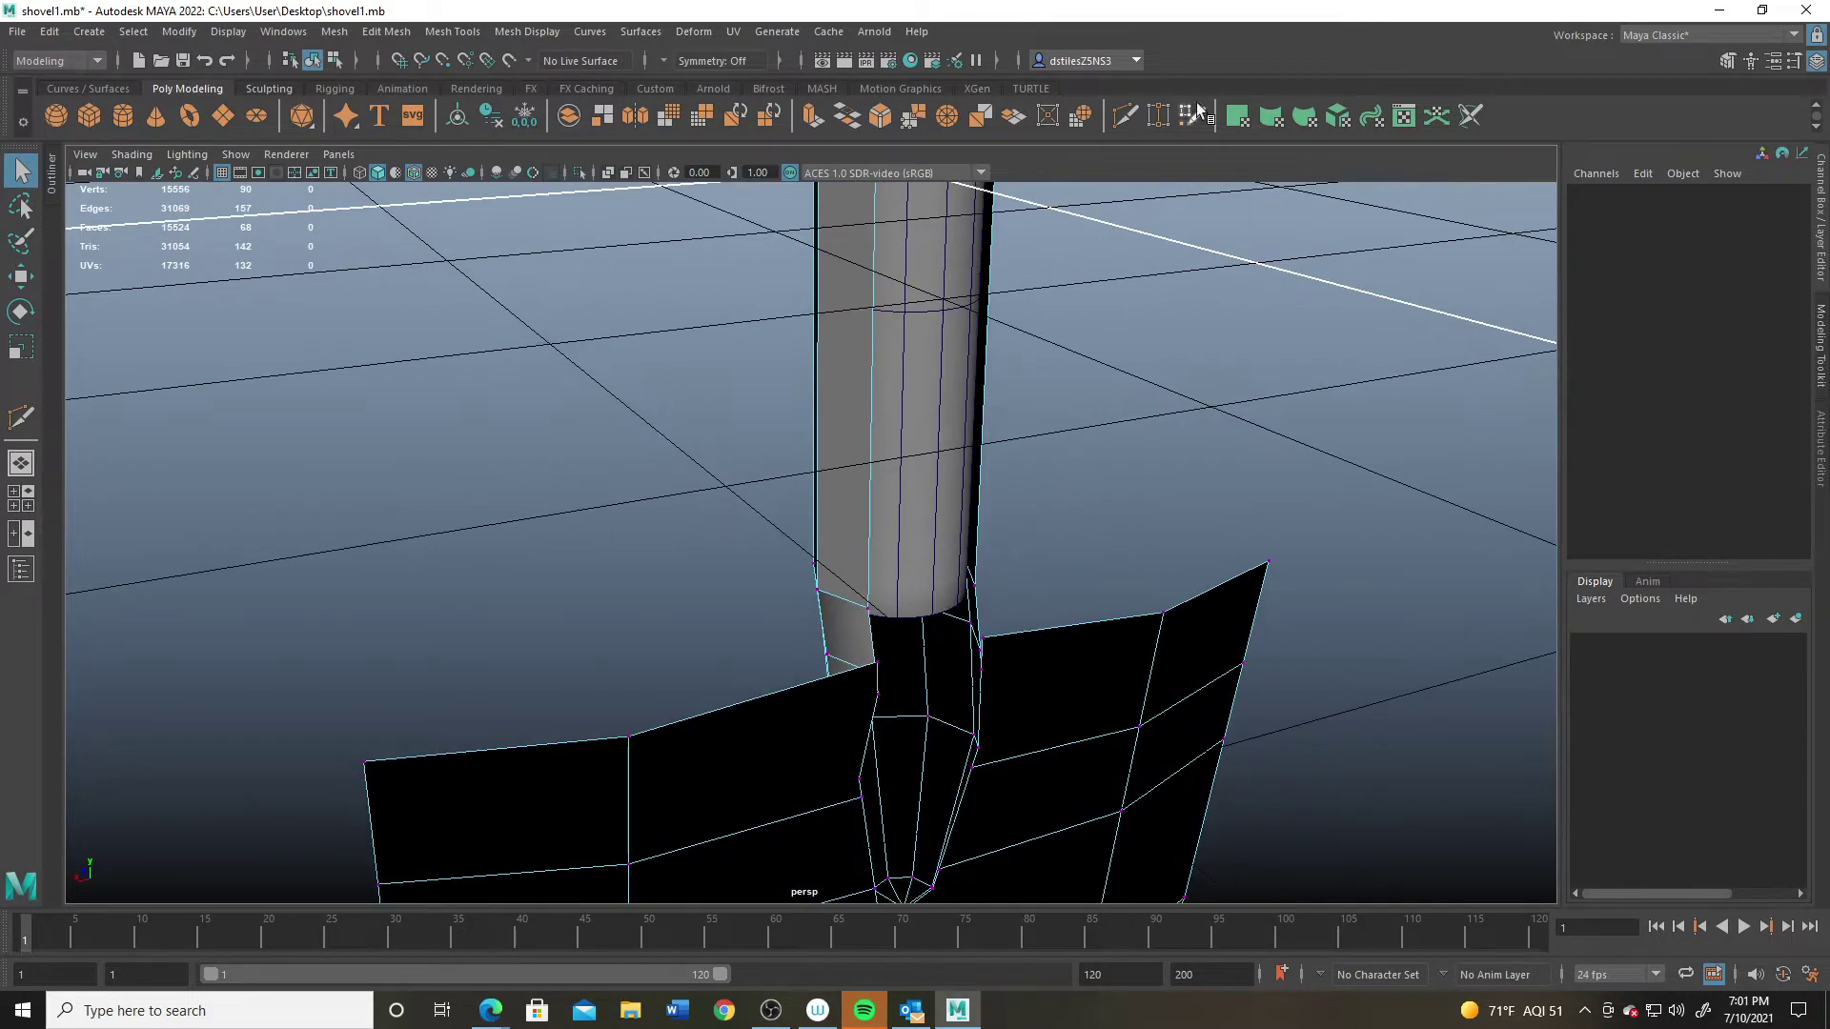
left_click(1159, 116)
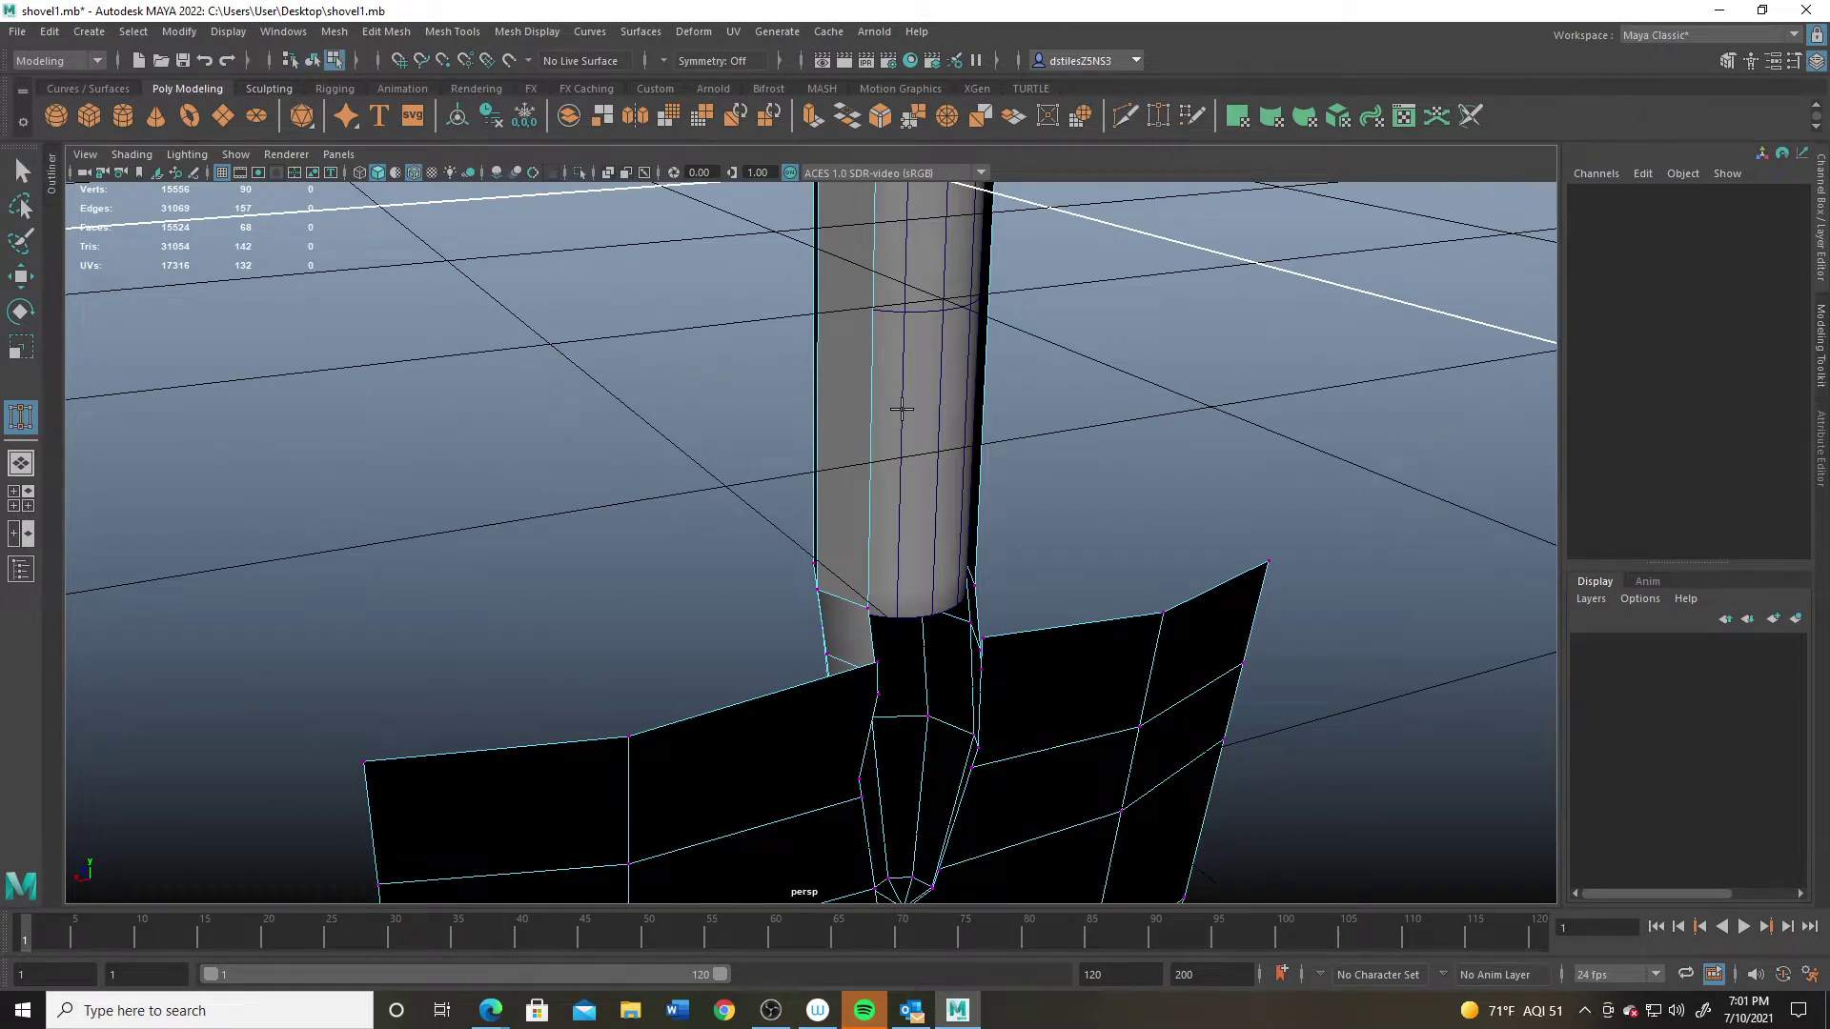
left_click_drag(1010, 515, 678, 610, "alt")
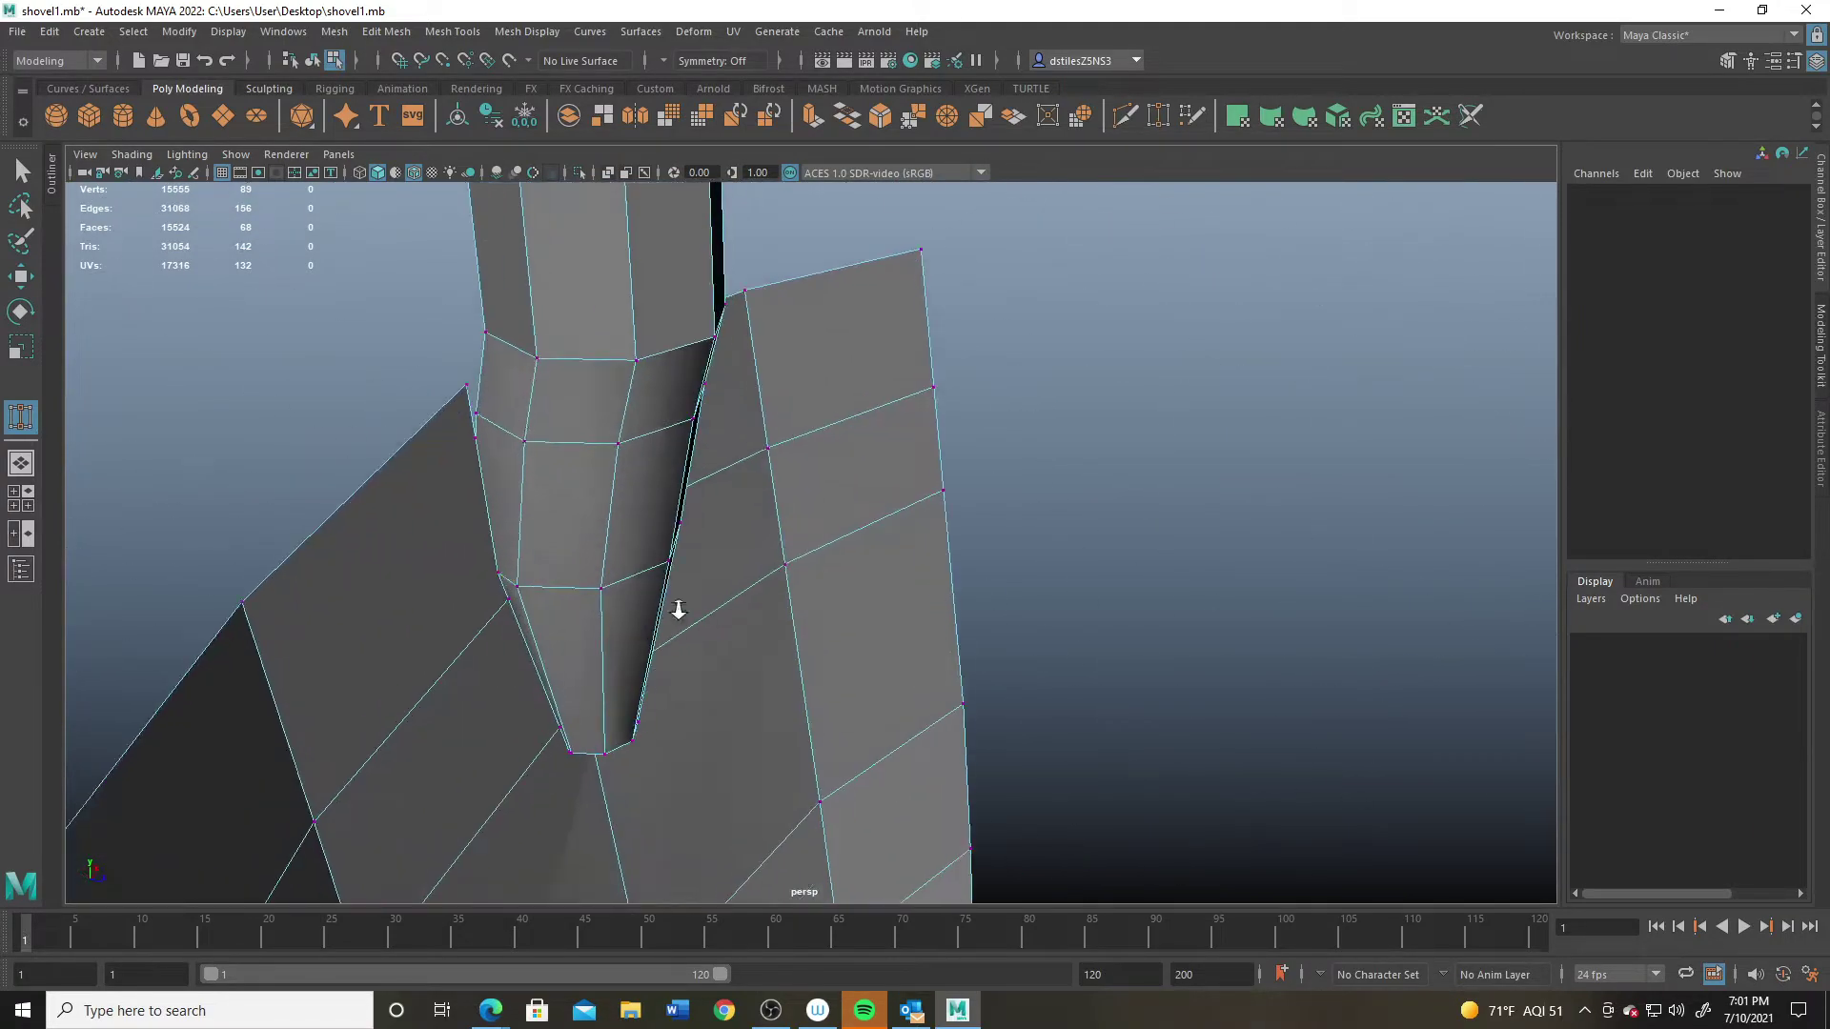
left_click_drag(531, 420, 769, 505, "alt")
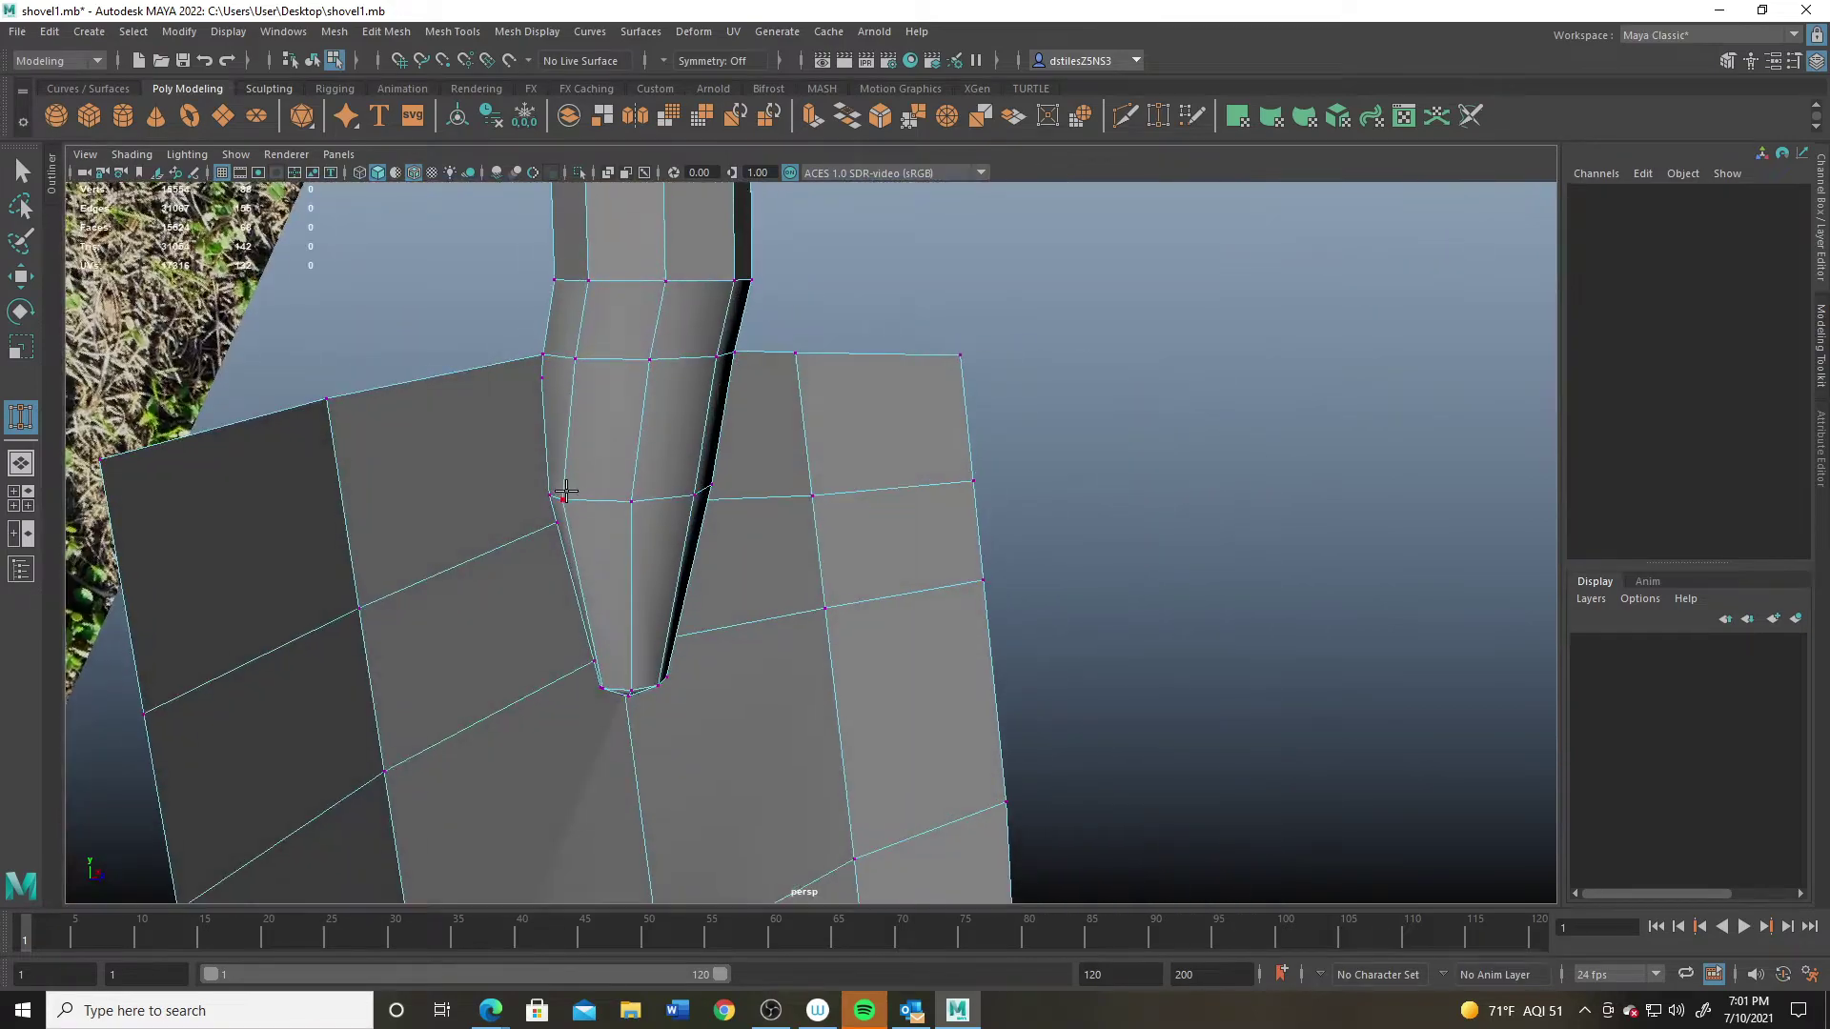
left_click_drag(555, 528, 557, 524)
left_click_drag(764, 544, 602, 526, "alt")
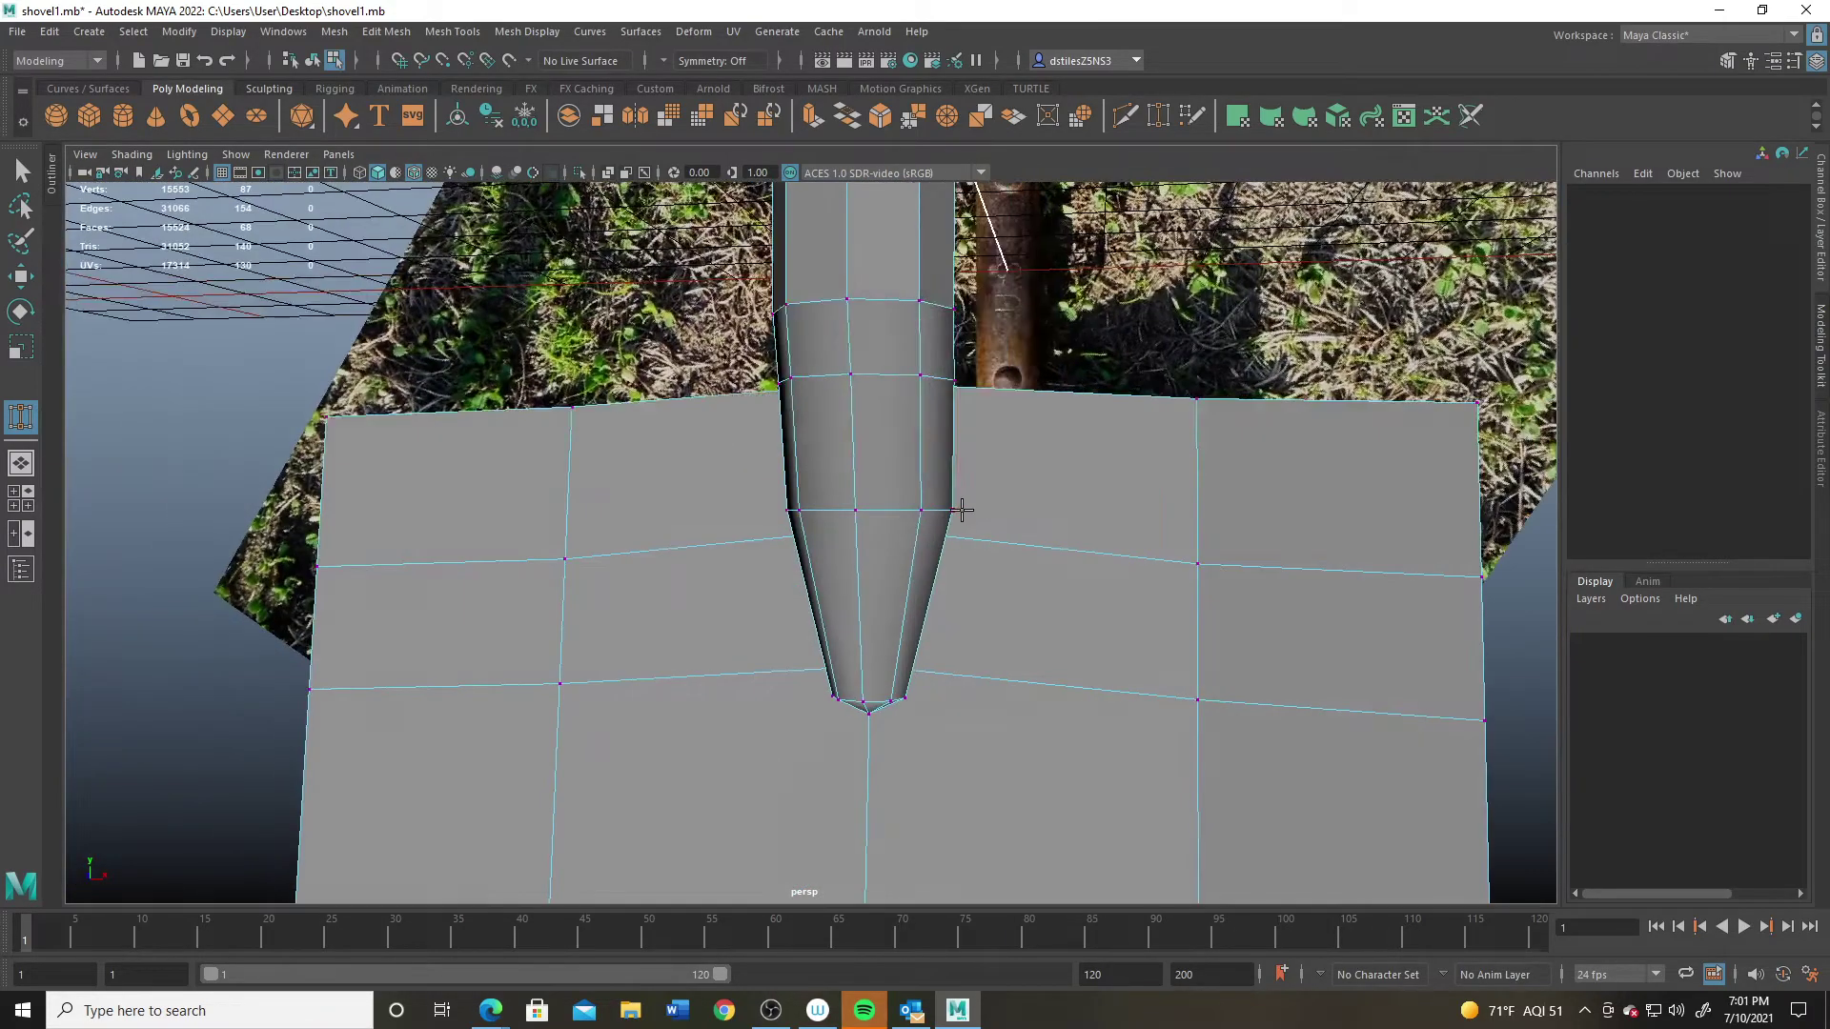
left_click_drag(1001, 528, 840, 517, "alt")
left_click_drag(1120, 539, 1120, 540)
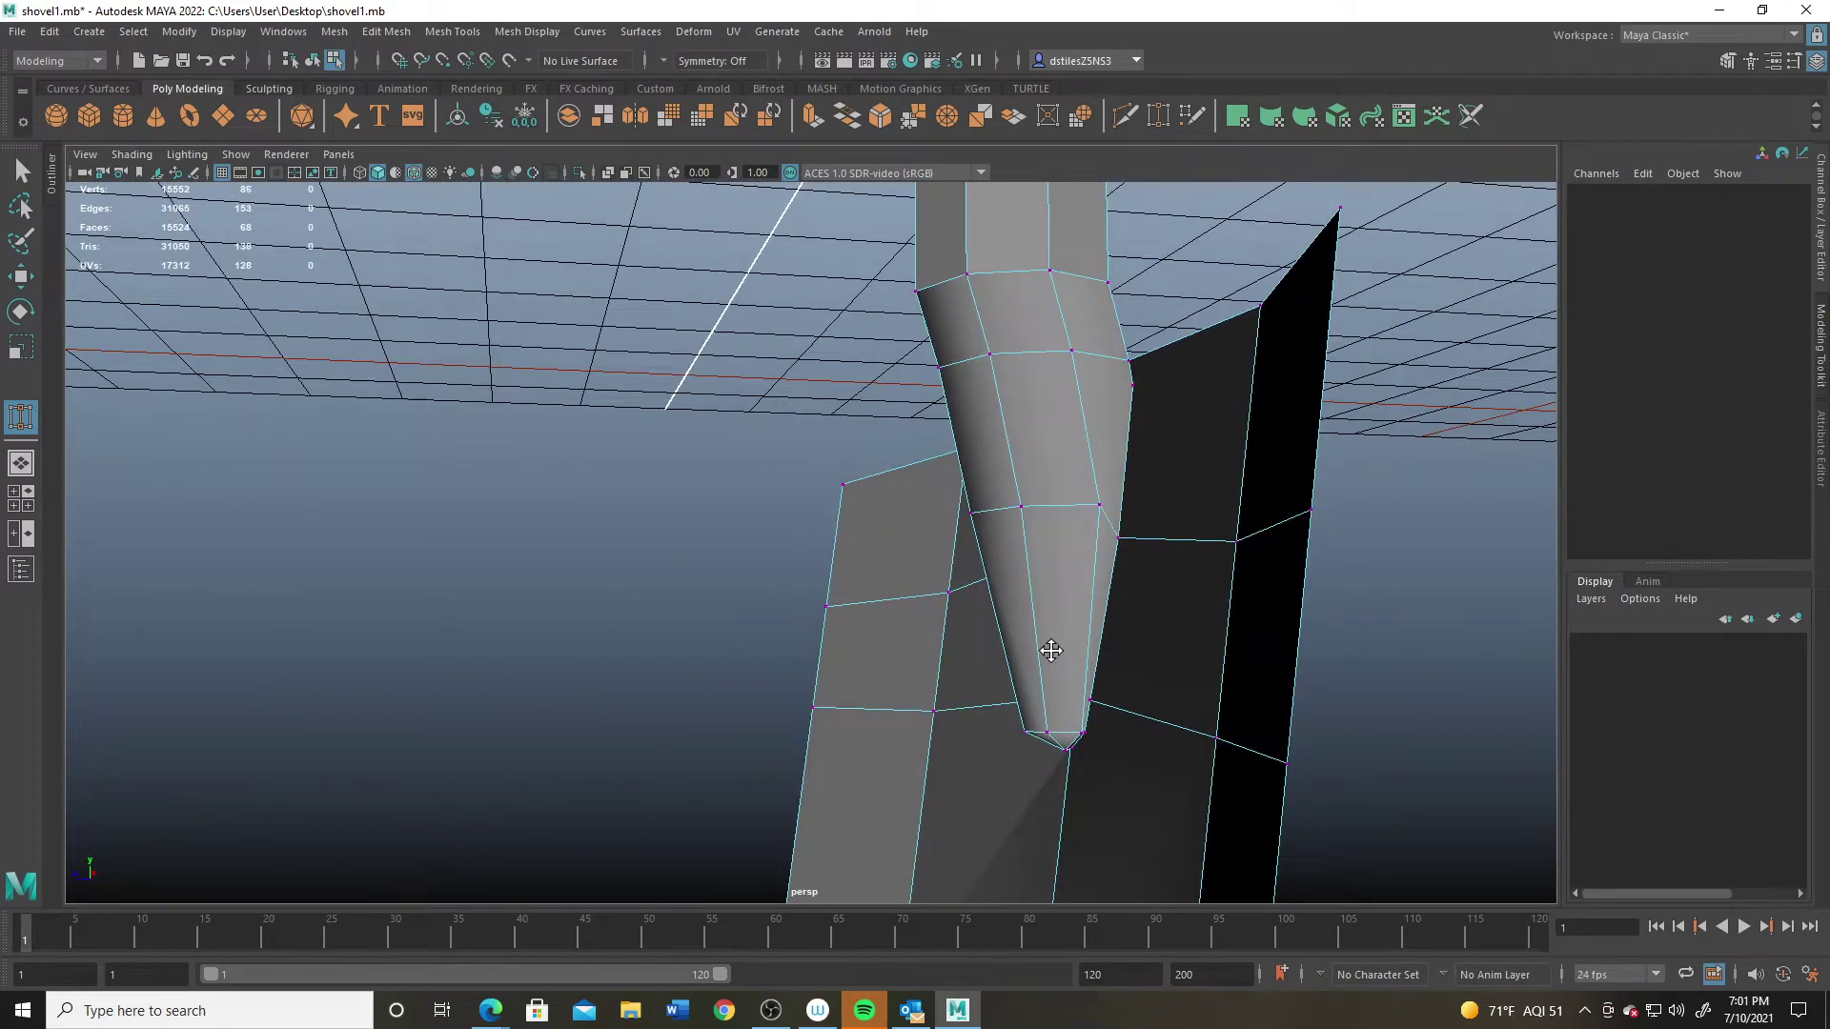
Step: Weld the stray seam vertices around the socket's pointed tip to close the joint with the blade
left_click_drag(1049, 645, 825, 687, "alt")
left_click_drag(950, 613, 693, 628, "alt")
left_click_drag(821, 646, 555, 654, "alt")
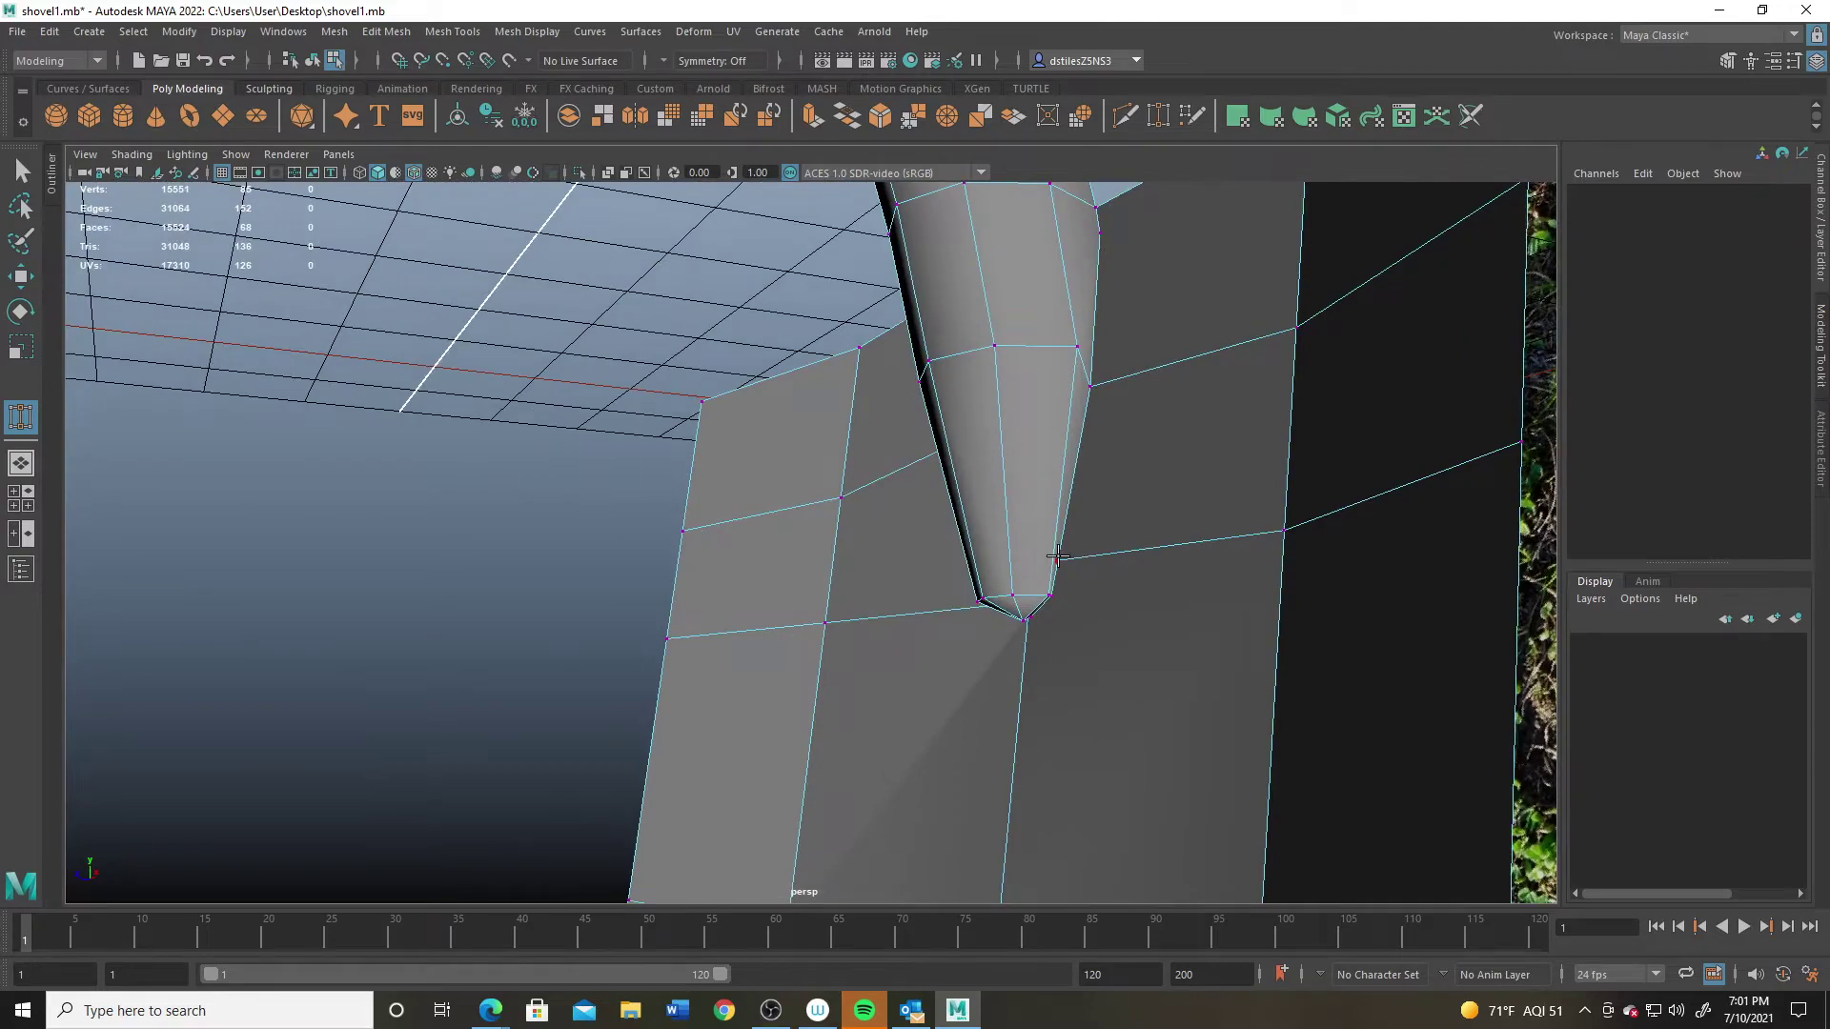
left_click_drag(1064, 597, 959, 629)
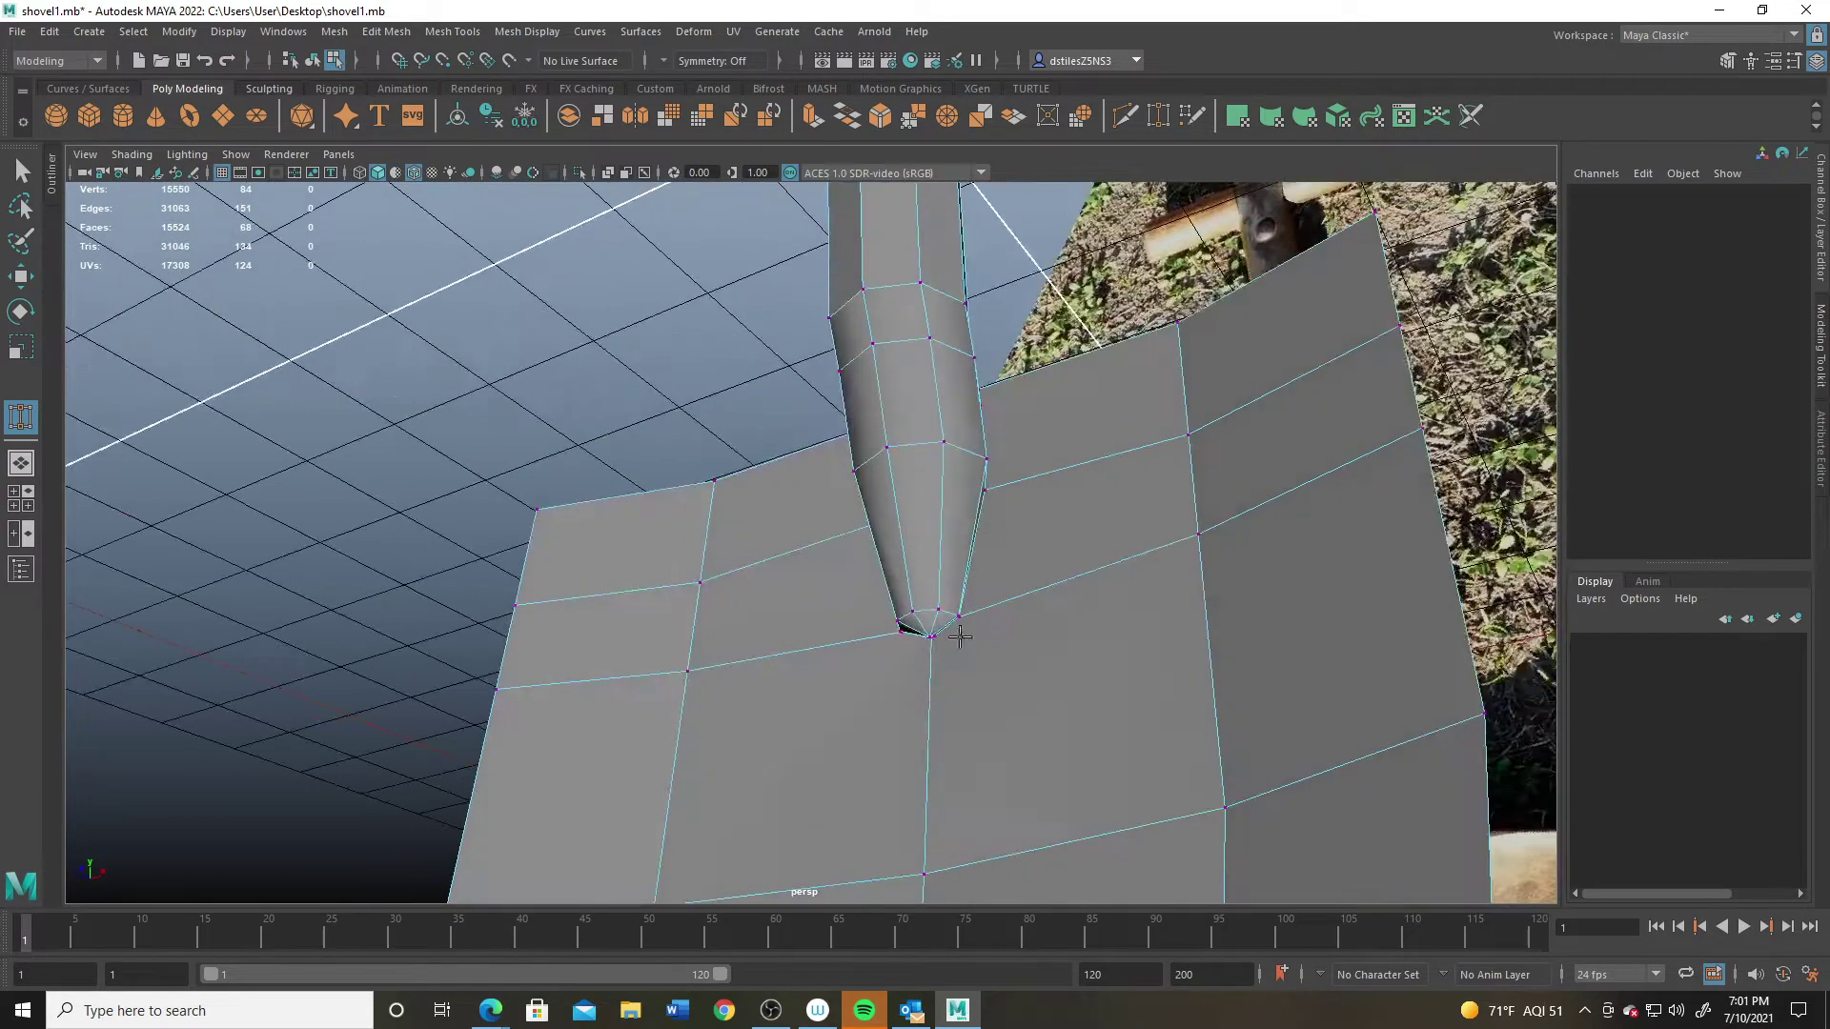
right_click_drag(960, 629, 1000, 697, "alt")
left_click_drag(1000, 698, 1087, 642, "alt")
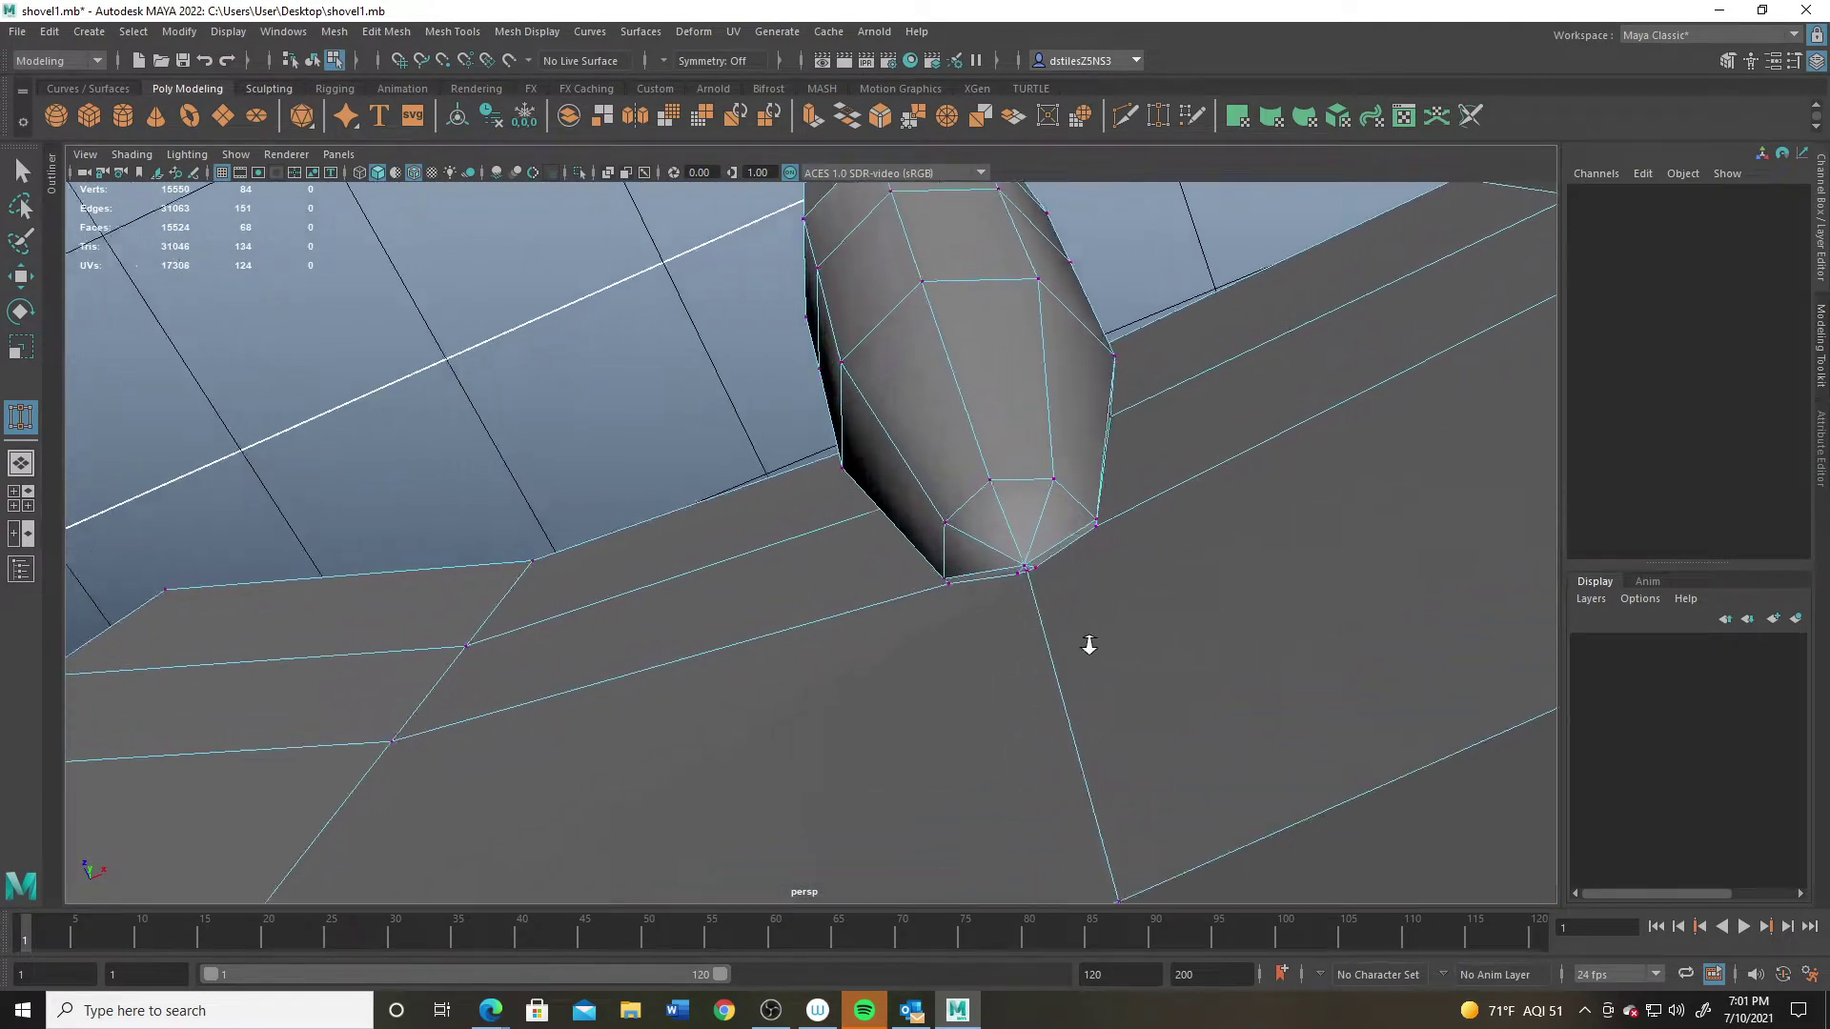
right_click_drag(1087, 642, 1229, 691, "alt")
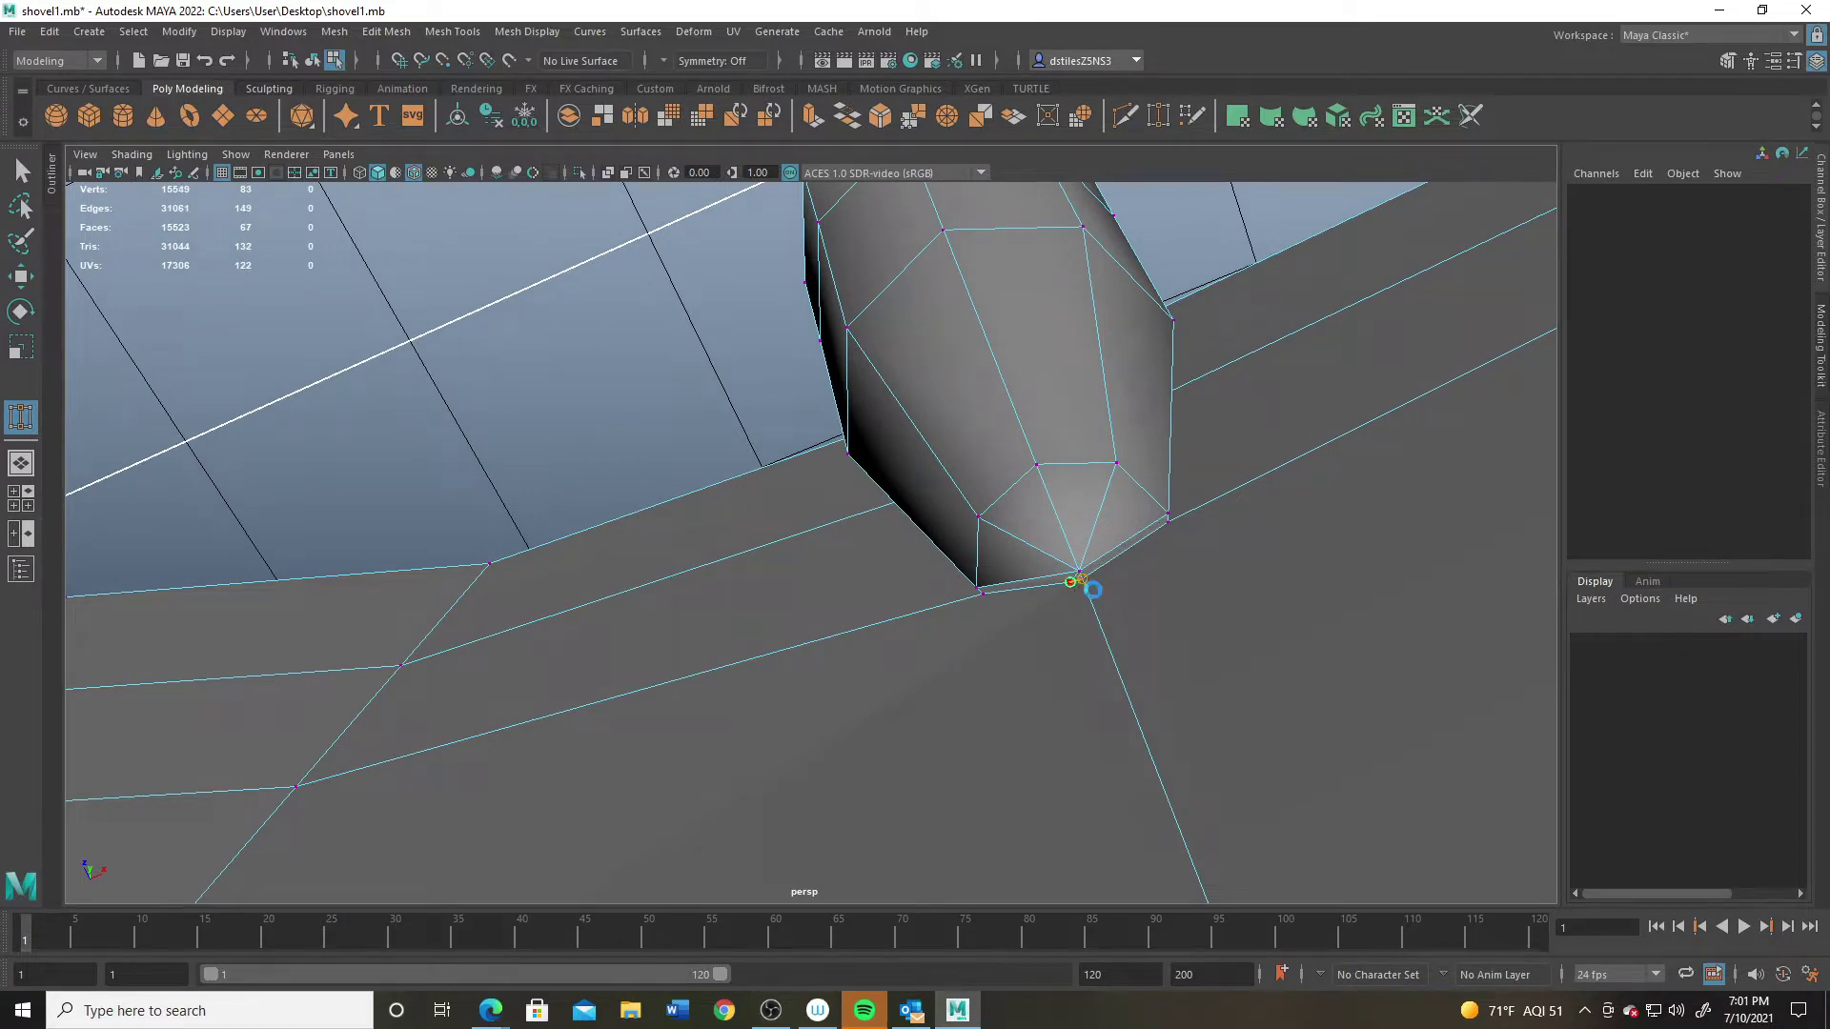
Step: Preview the shovel mesh smoothed in object mode and examine the whole model and the joint between socket and blade
right_click_drag(1180, 669, 1090, 633, "alt")
left_click_drag(1090, 633, 778, 577, "alt")
right_click_drag(777, 495, 882, 483)
key("3")
left_click_drag(884, 484, 1388, 691, "alt")
left_click(1388, 691)
right_click_drag(1388, 691, 951, 605, "alt")
left_click_drag(951, 605, 820, 629, "alt")
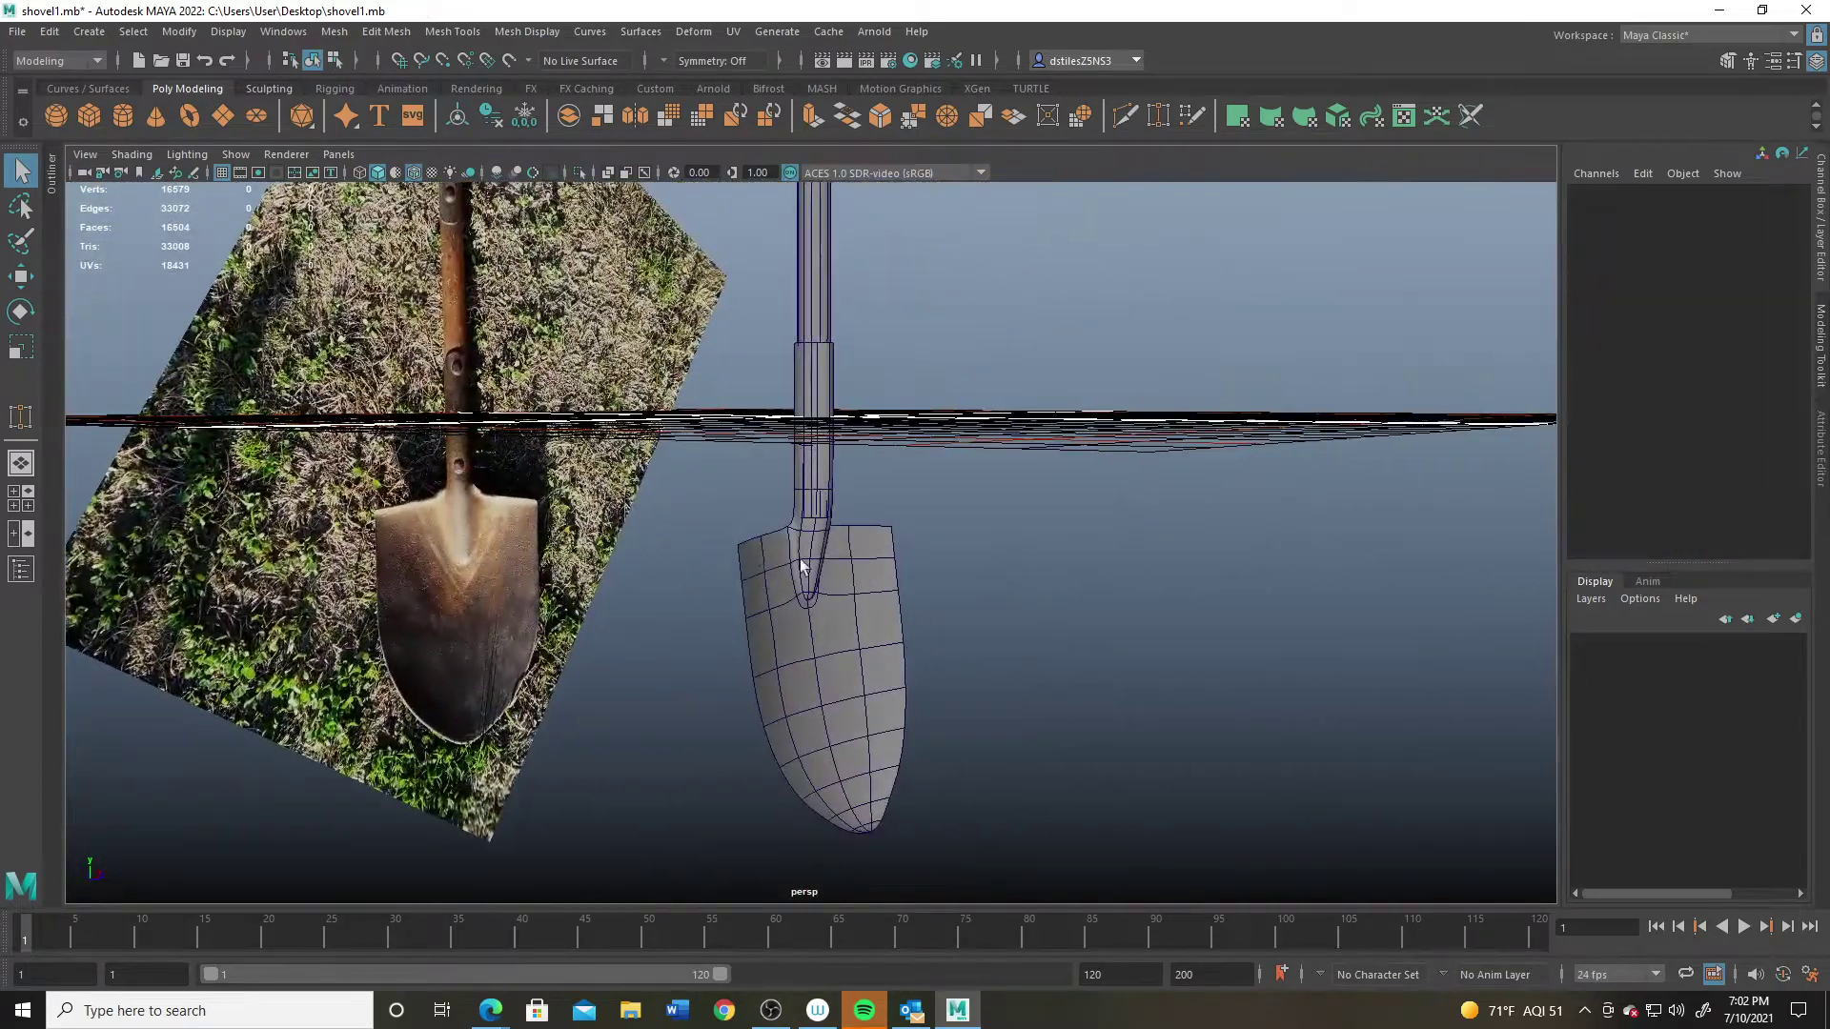
right_click_drag(820, 629, 1210, 727, "alt")
left_click_drag(1209, 727, 797, 592, "alt")
Step: Turn off the shovel mesh's smooth preview and check the vertices where the socket meets the blade
left_click(801, 686)
key("1")
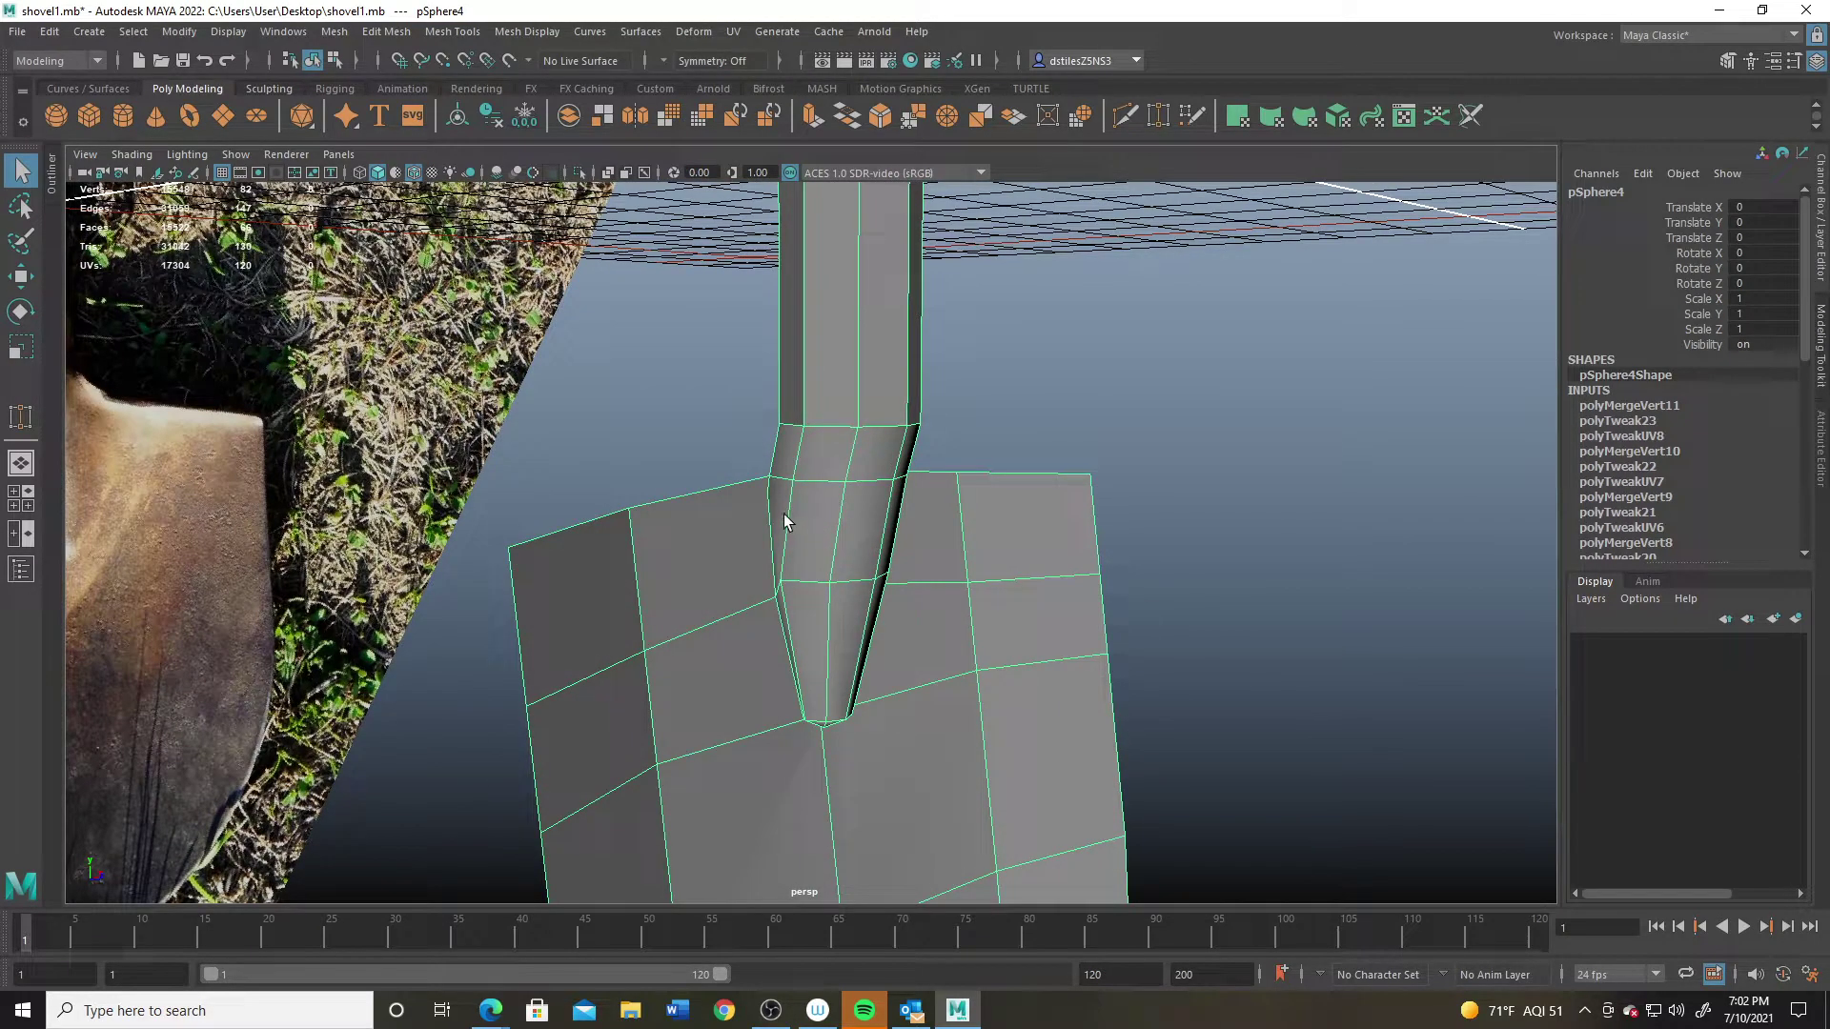
right_click_drag(783, 512, 747, 539)
left_click(770, 494)
left_click_drag(770, 494, 867, 637, "alt")
left_click(848, 564)
right_click_drag(866, 636, 683, 552, "alt")
left_click_drag(682, 551, 817, 511, "alt")
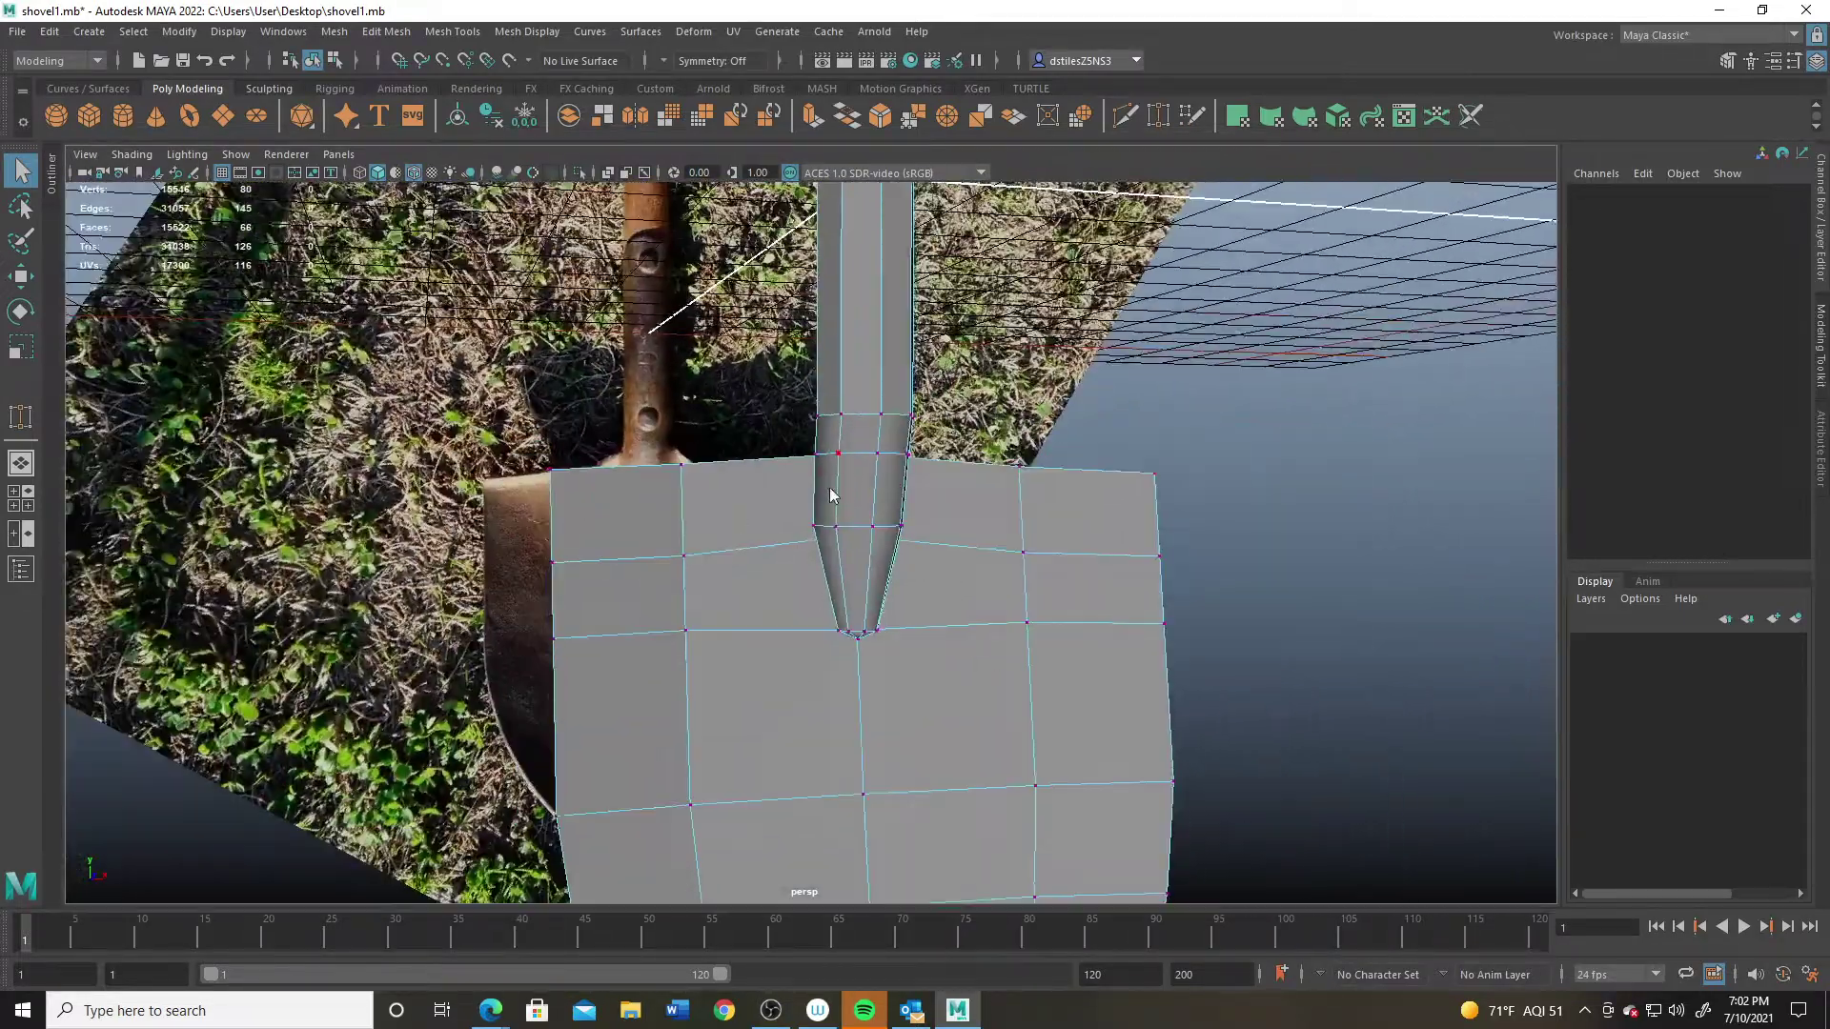
Step: Find the n-sided faces with a face selection constraint of All and Next and order Nsided, and close and reset the constraint
right_click_drag(817, 511, 708, 513)
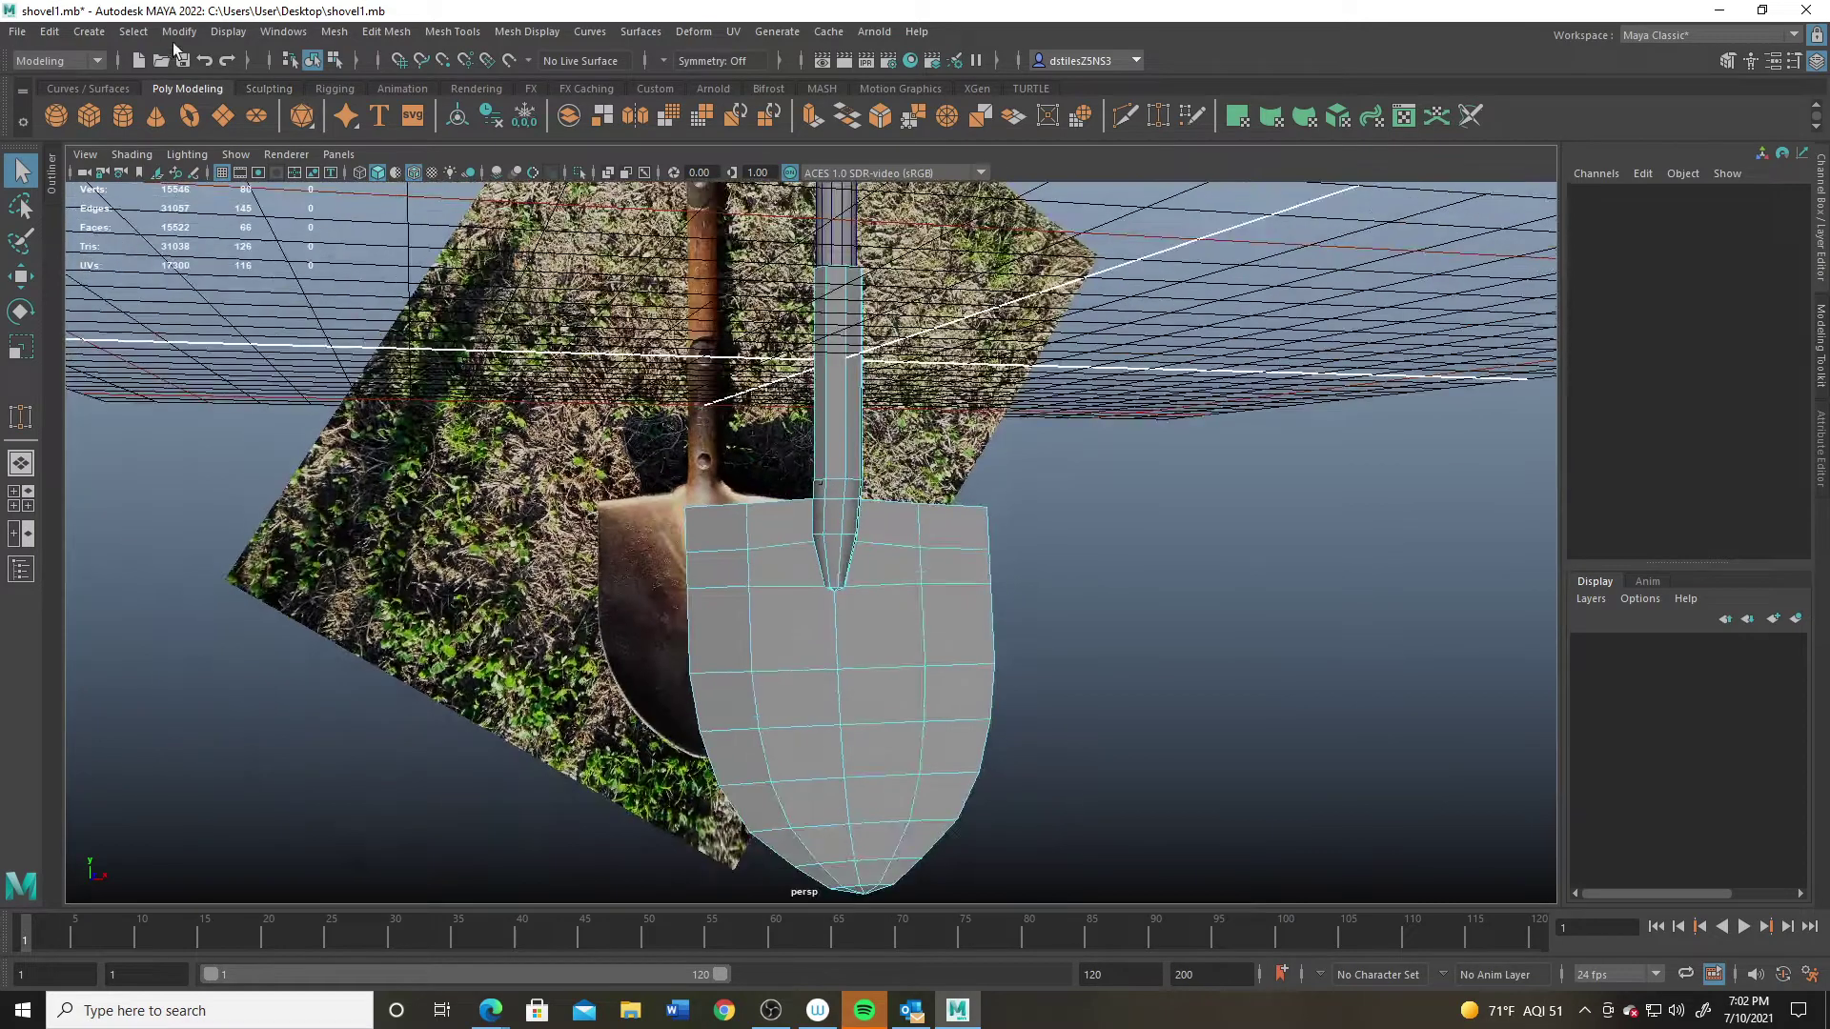
left_click(133, 31)
left_click(172, 413)
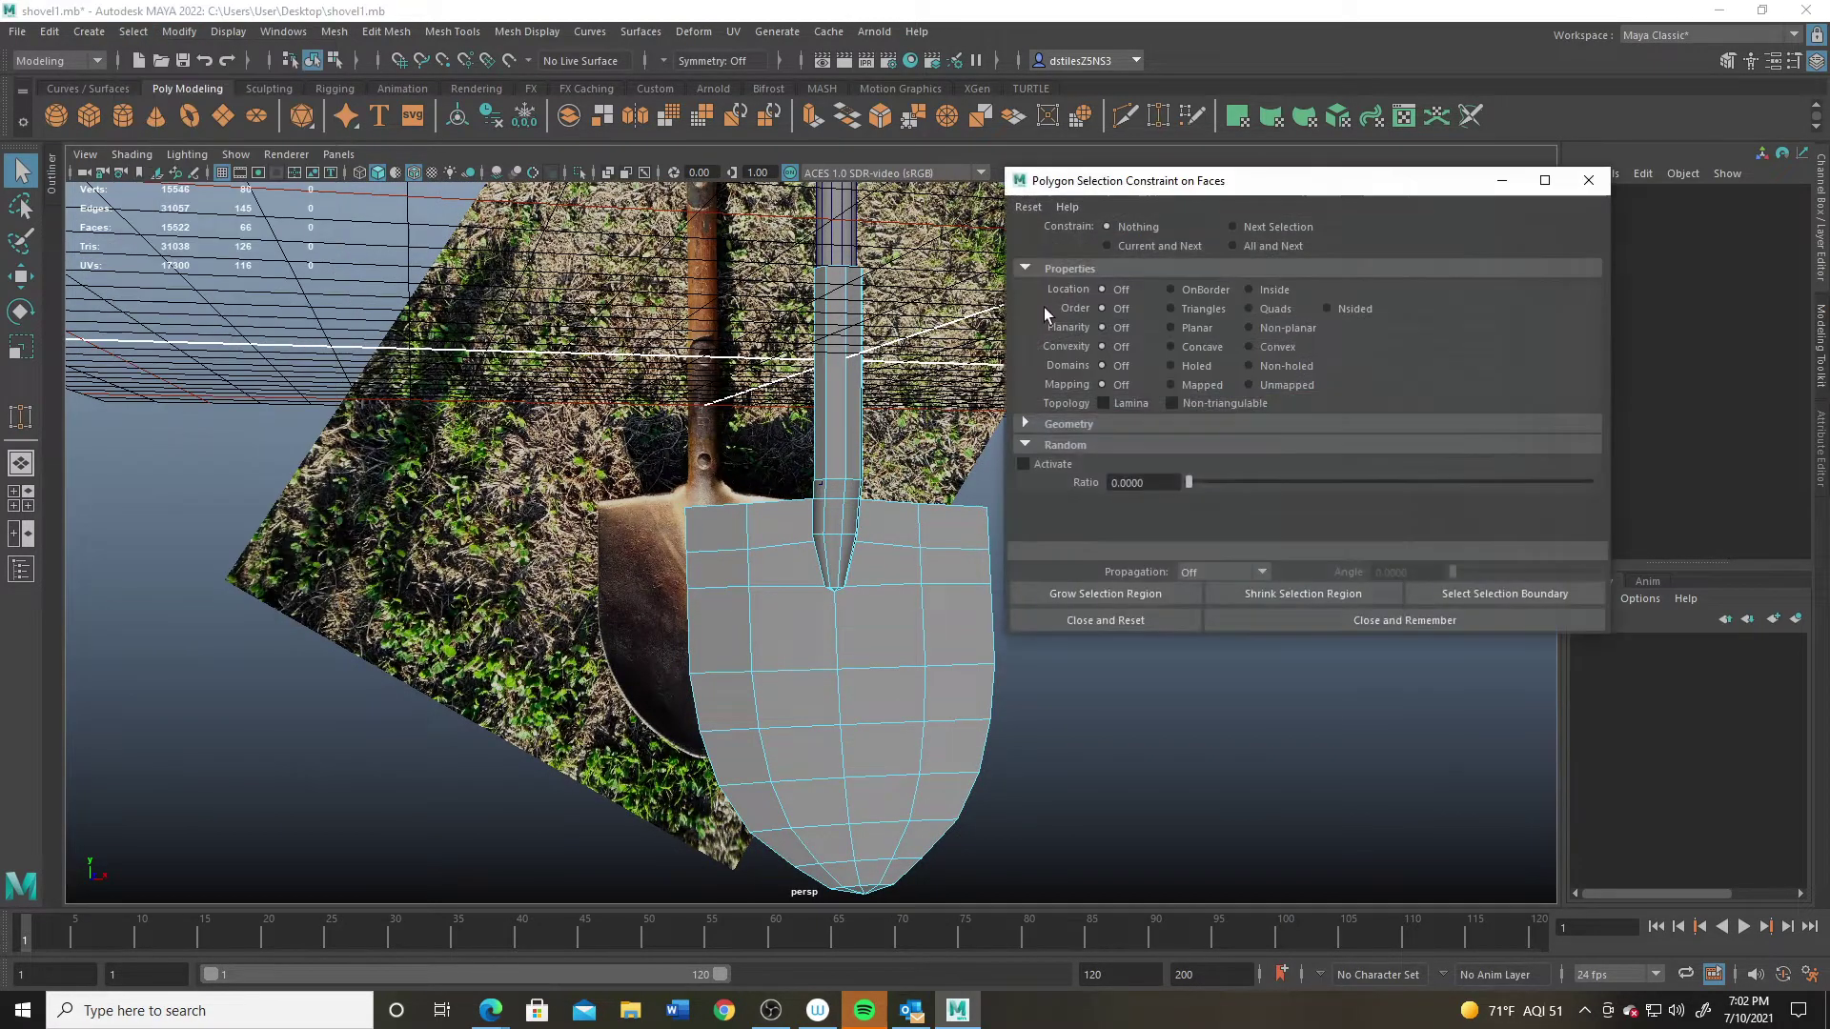
left_click(1232, 245)
left_click(1326, 308)
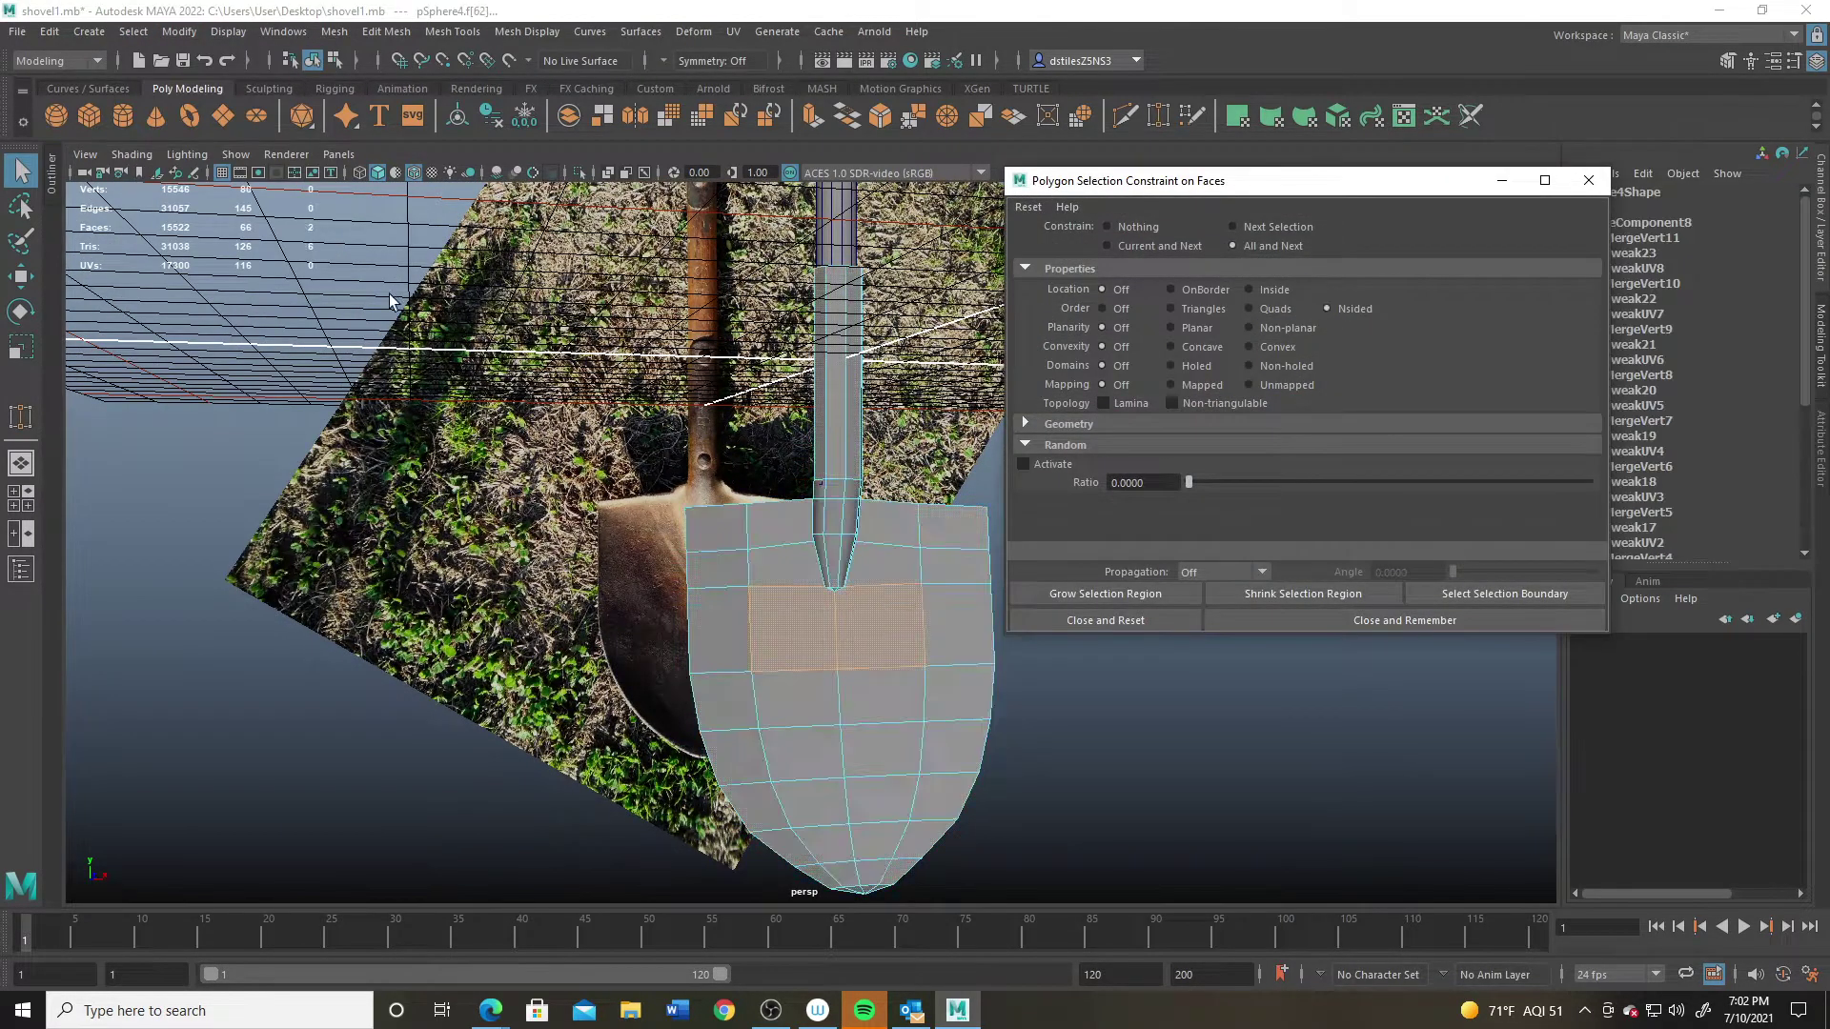
scroll(796, 531, "up", 3)
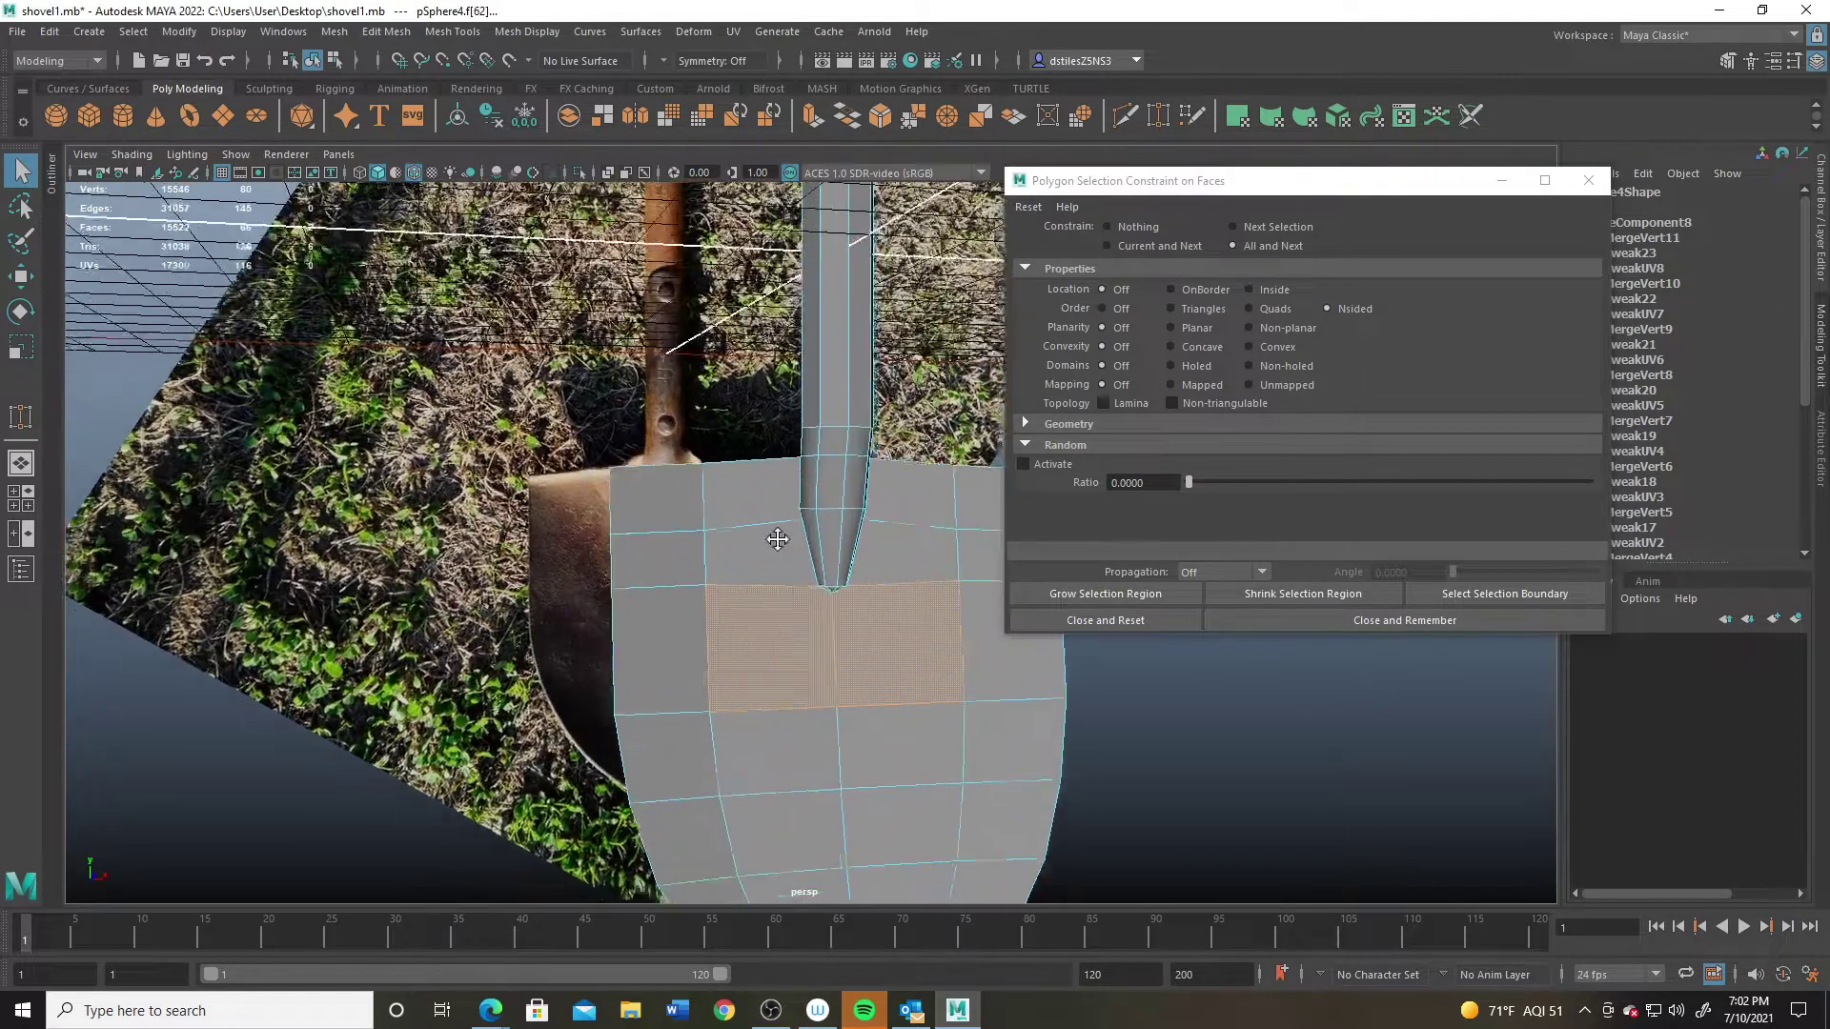
left_click(1096, 620)
Step: Multi-cut an edge loop on each side of the blade's centre line and connect both to the corners of the socket tip
left_click_drag(744, 531, 1038, 641, "alt")
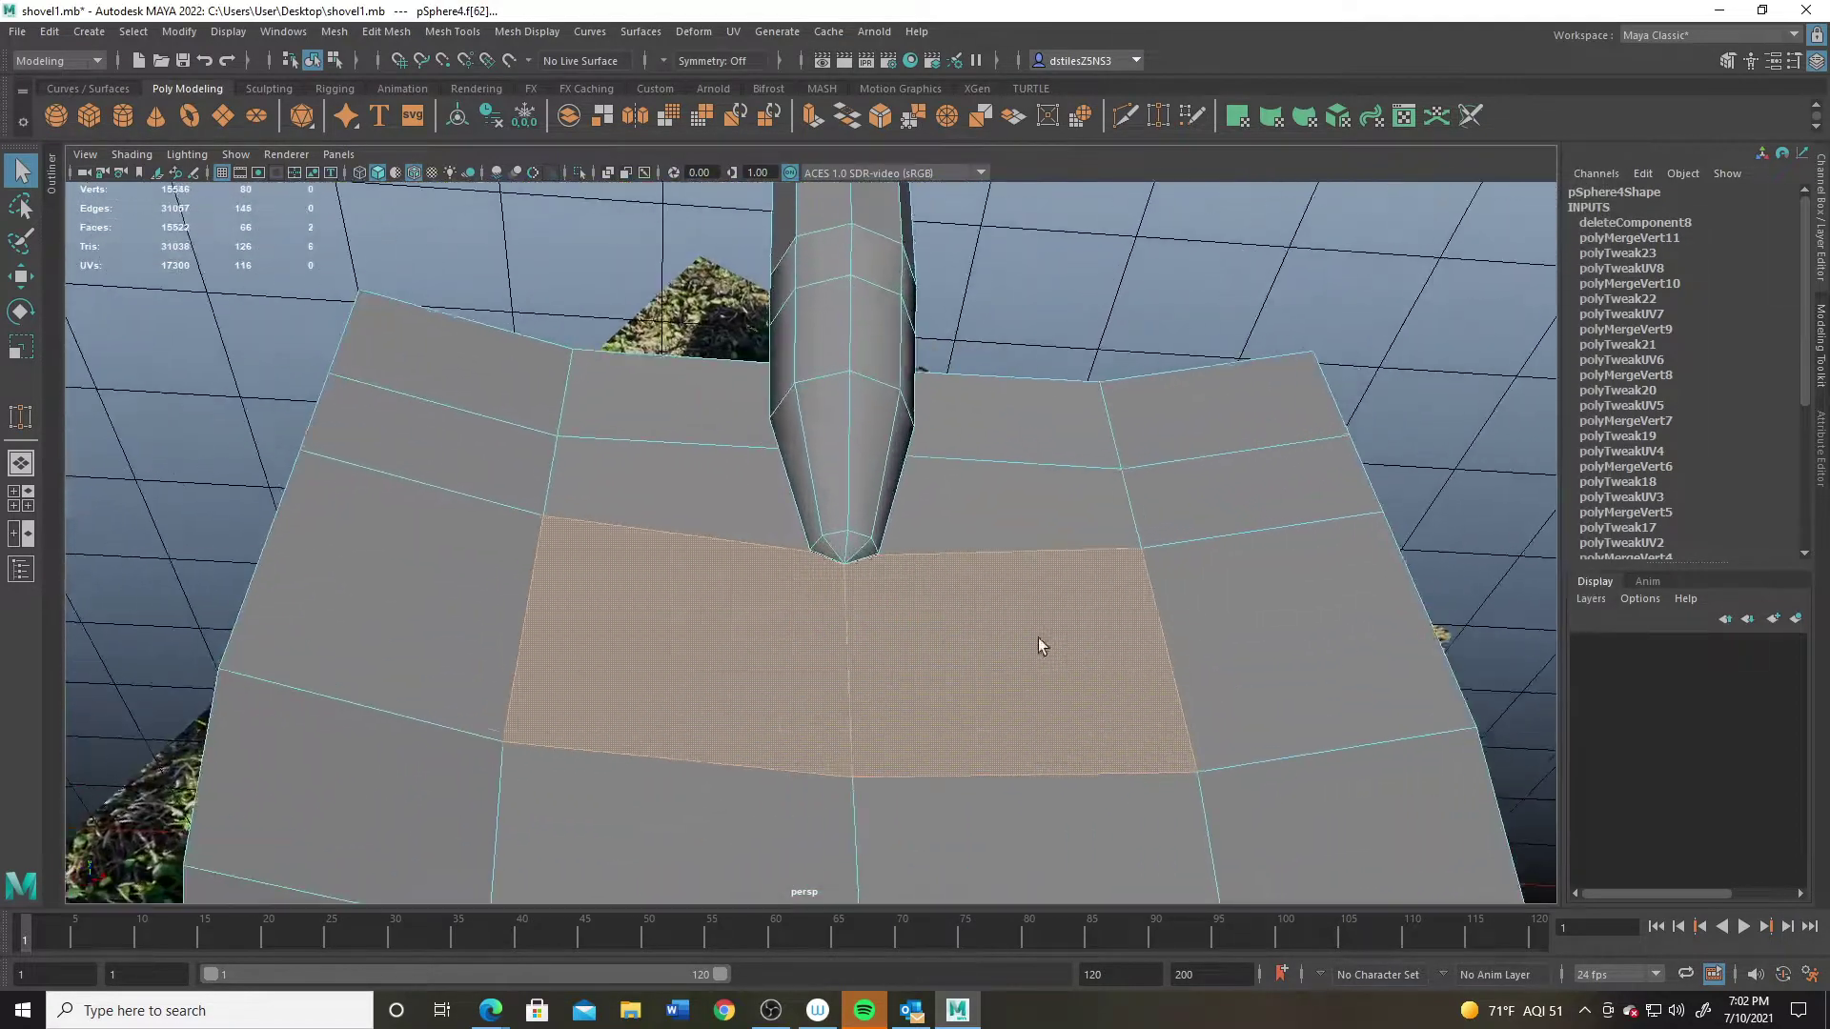
scroll(920, 627, "down", 5)
left_click_drag(800, 571, 655, 491, "alt")
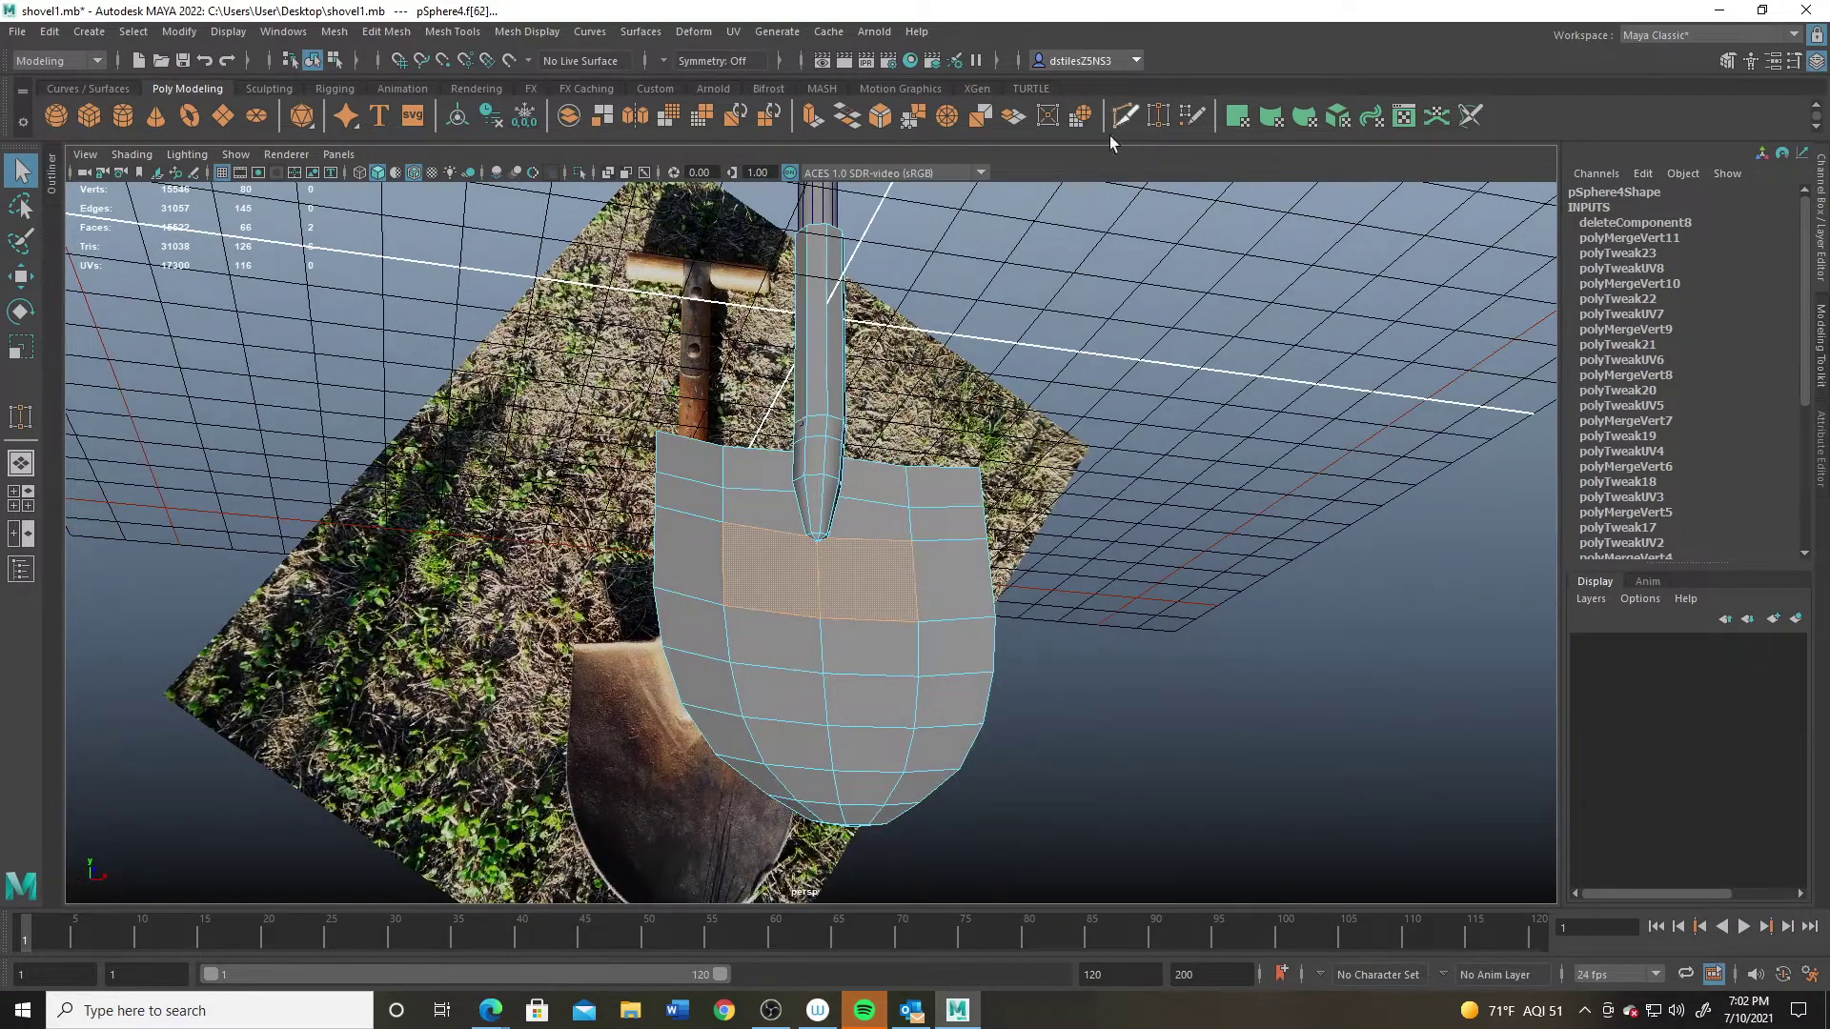
left_click(1125, 115)
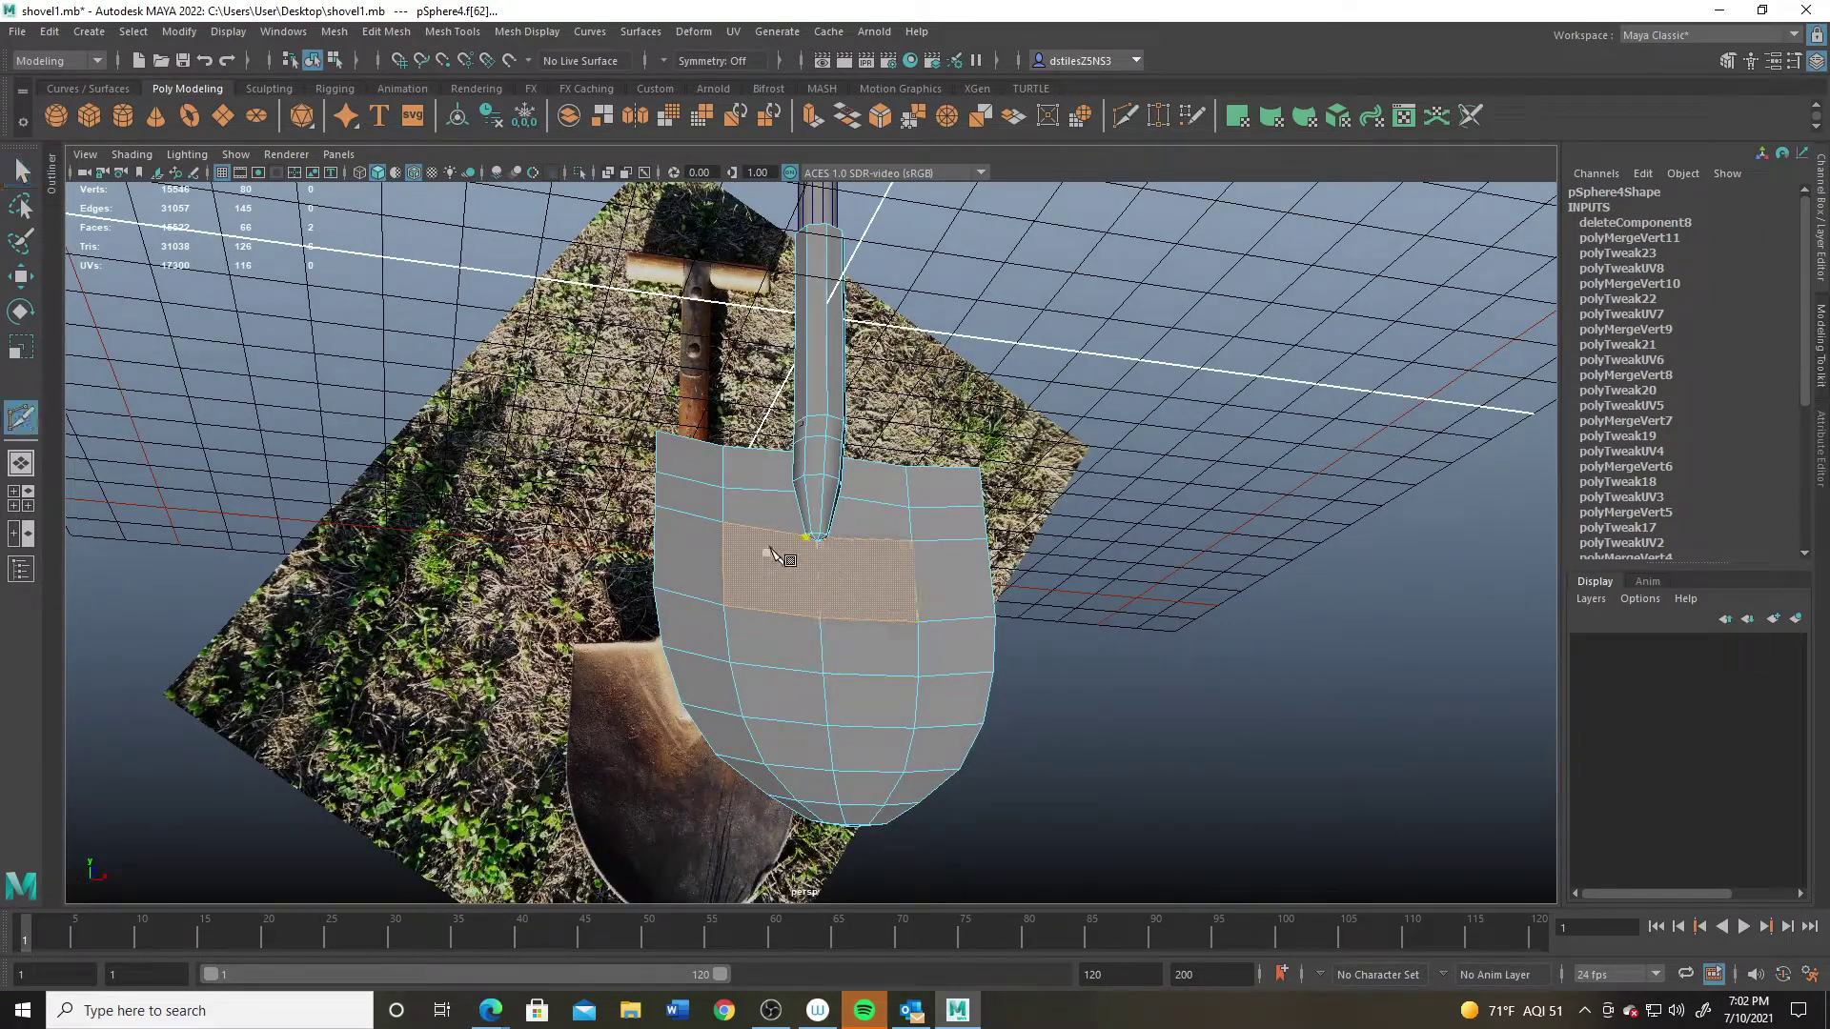
left_click(806, 607, "ctrl")
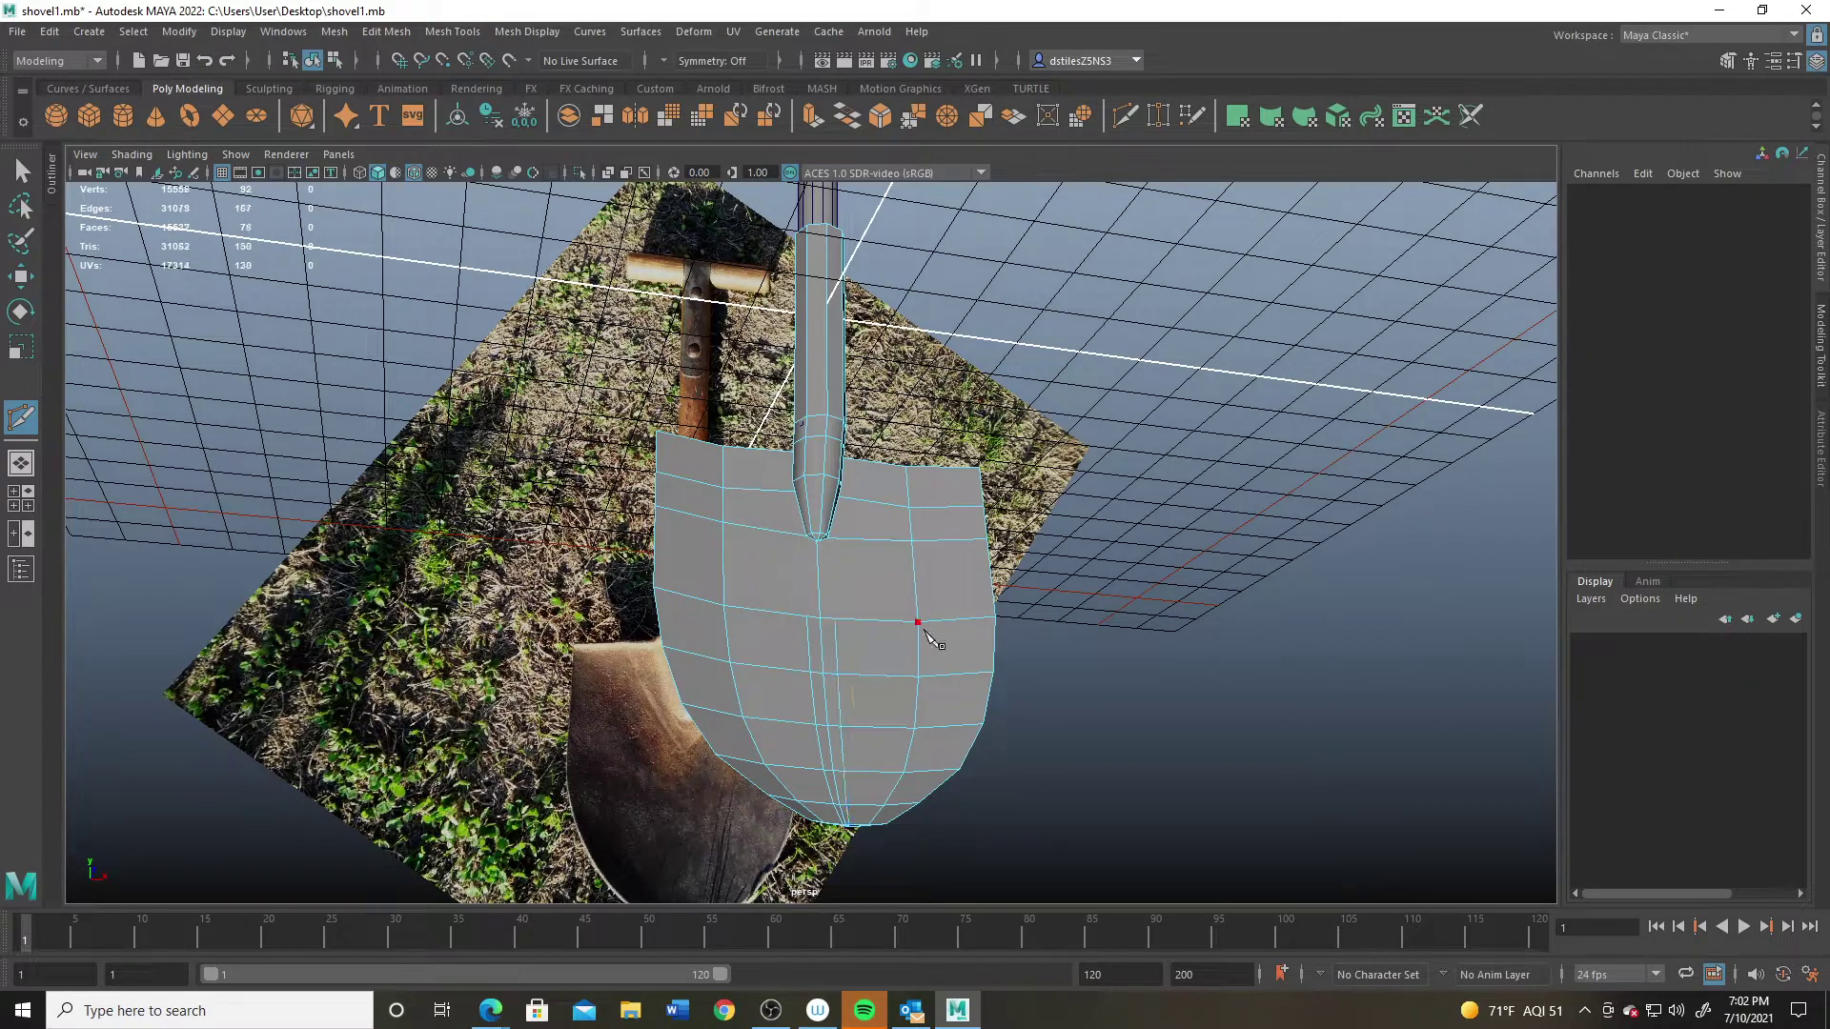
left_click_drag(929, 636, 835, 588, "alt")
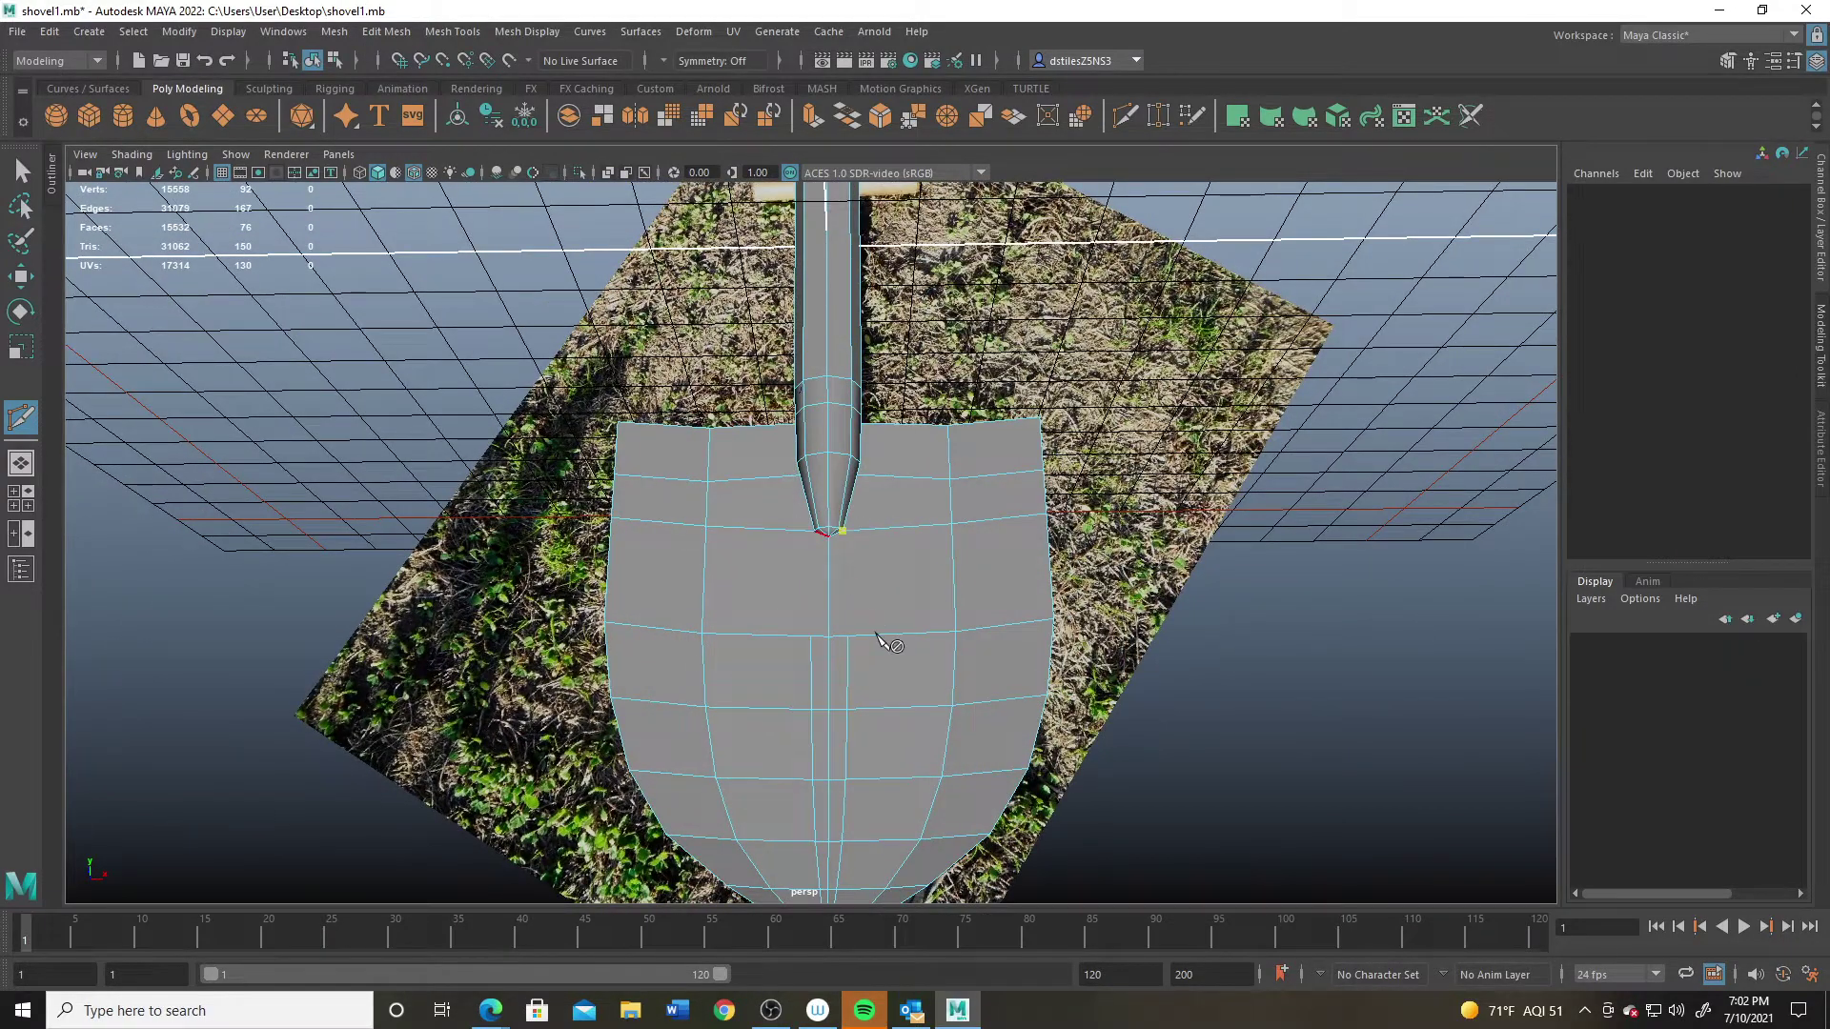
left_click_drag(712, 544, 881, 633, "alt")
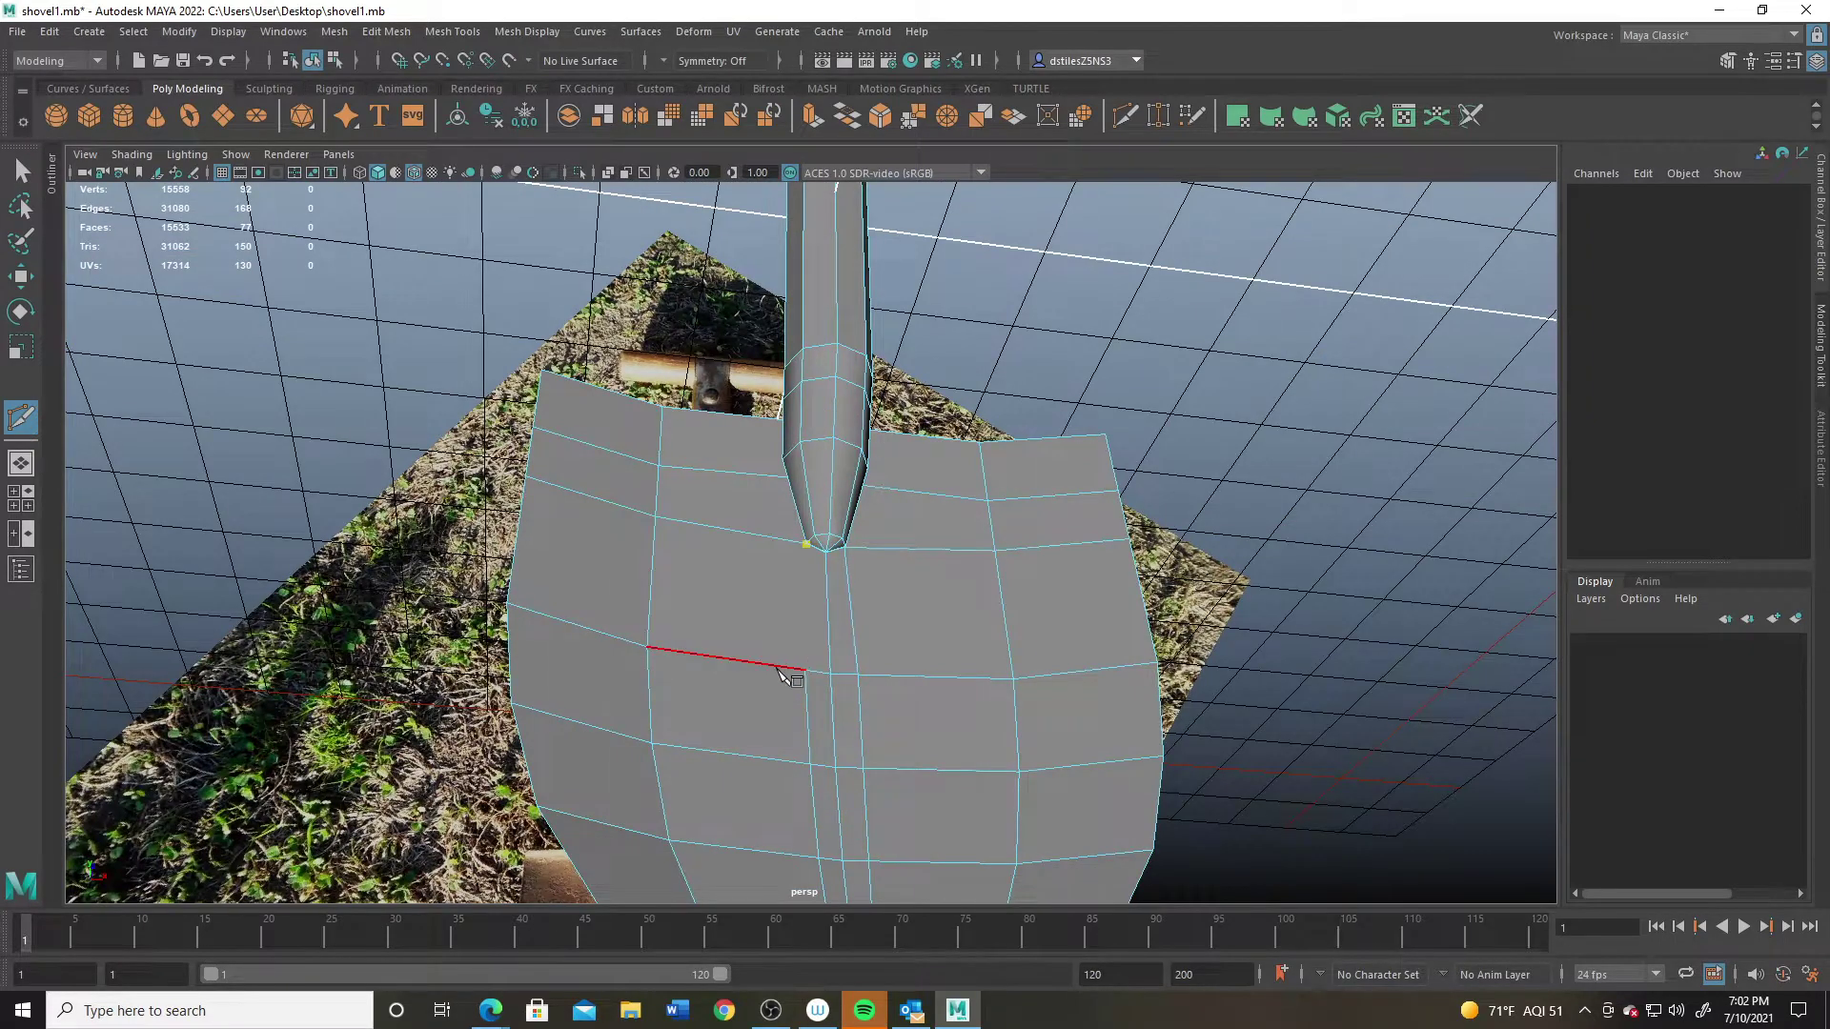
key("Return")
Step: Examine the edge flow at the blade's pointed end and the smoothed shape of the mesh, toggling wireframe on shaded
left_click_drag(805, 710, 703, 360, "alt")
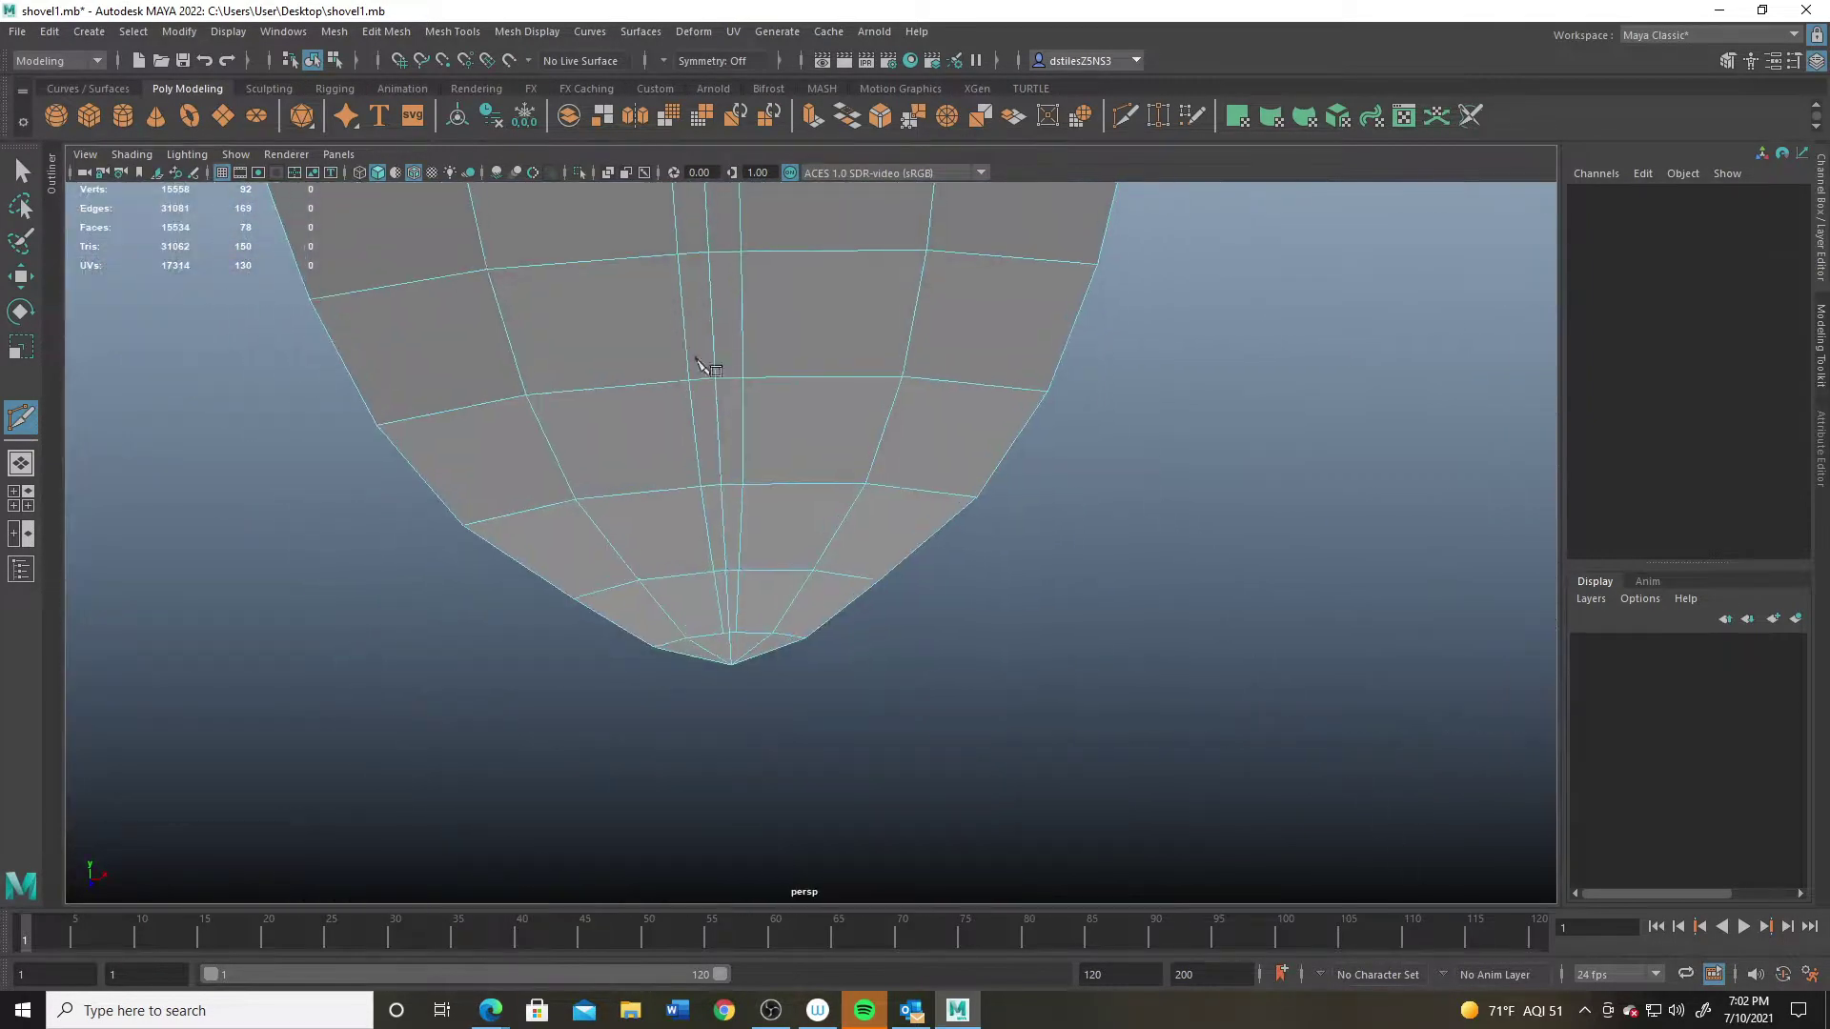
scroll(706, 367, "up", 3)
left_click(721, 465)
left_click(713, 564)
right_click_drag(710, 514, 817, 381)
scroll(924, 530, "down", 3)
mouse_move(924, 530)
left_mouse_down("alt")
mouse_move(781, 460)
mouse_move(819, 410)
mouse_move(1033, 444)
mouse_move(848, 398)
mouse_move(718, 516)
mouse_move(678, 511)
mouse_move(812, 613)
mouse_move(843, 591)
mouse_move(695, 483)
mouse_move(702, 519)
mouse_move(731, 531)
left_mouse_up("alt")
left_click(1033, 444)
left_click(413, 172)
left_click(695, 483)
Step: Scale the edges flanking the blade's centre line apart along X, in both the upper and the lower part of the blade
right_click_drag(732, 484, 724, 393)
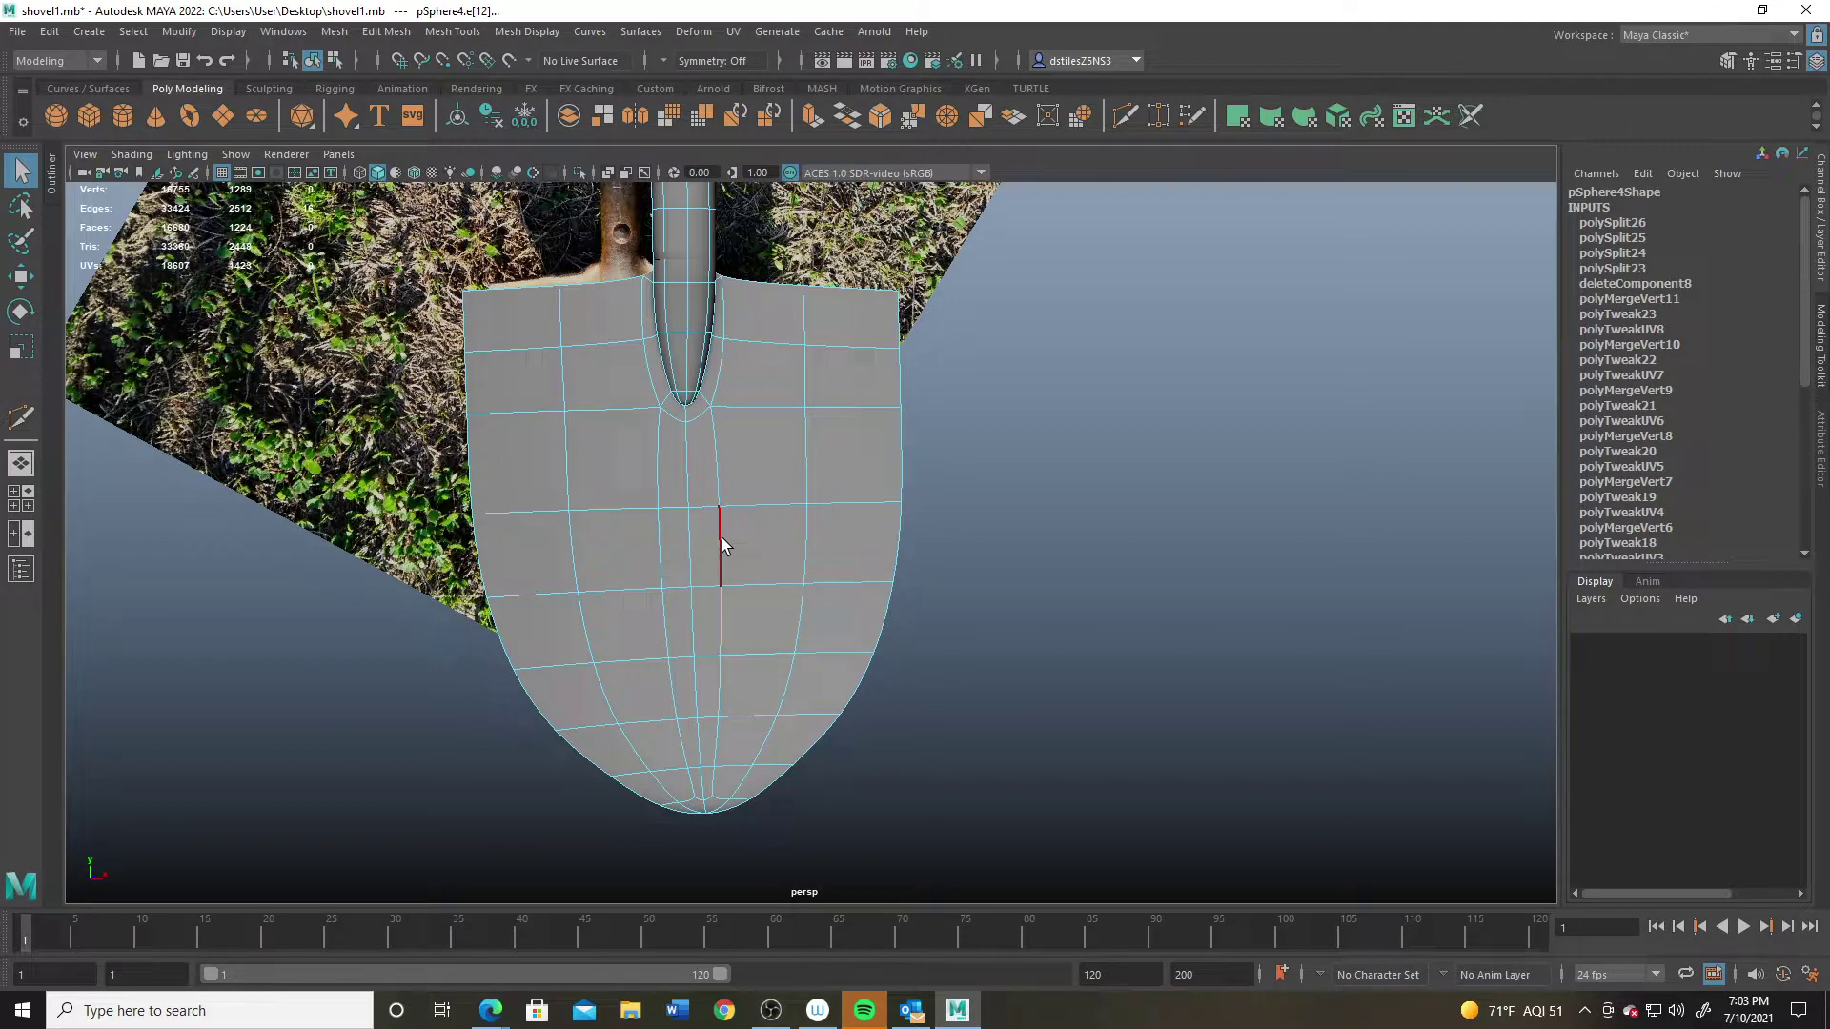
left_click(653, 551, "shift")
key("r")
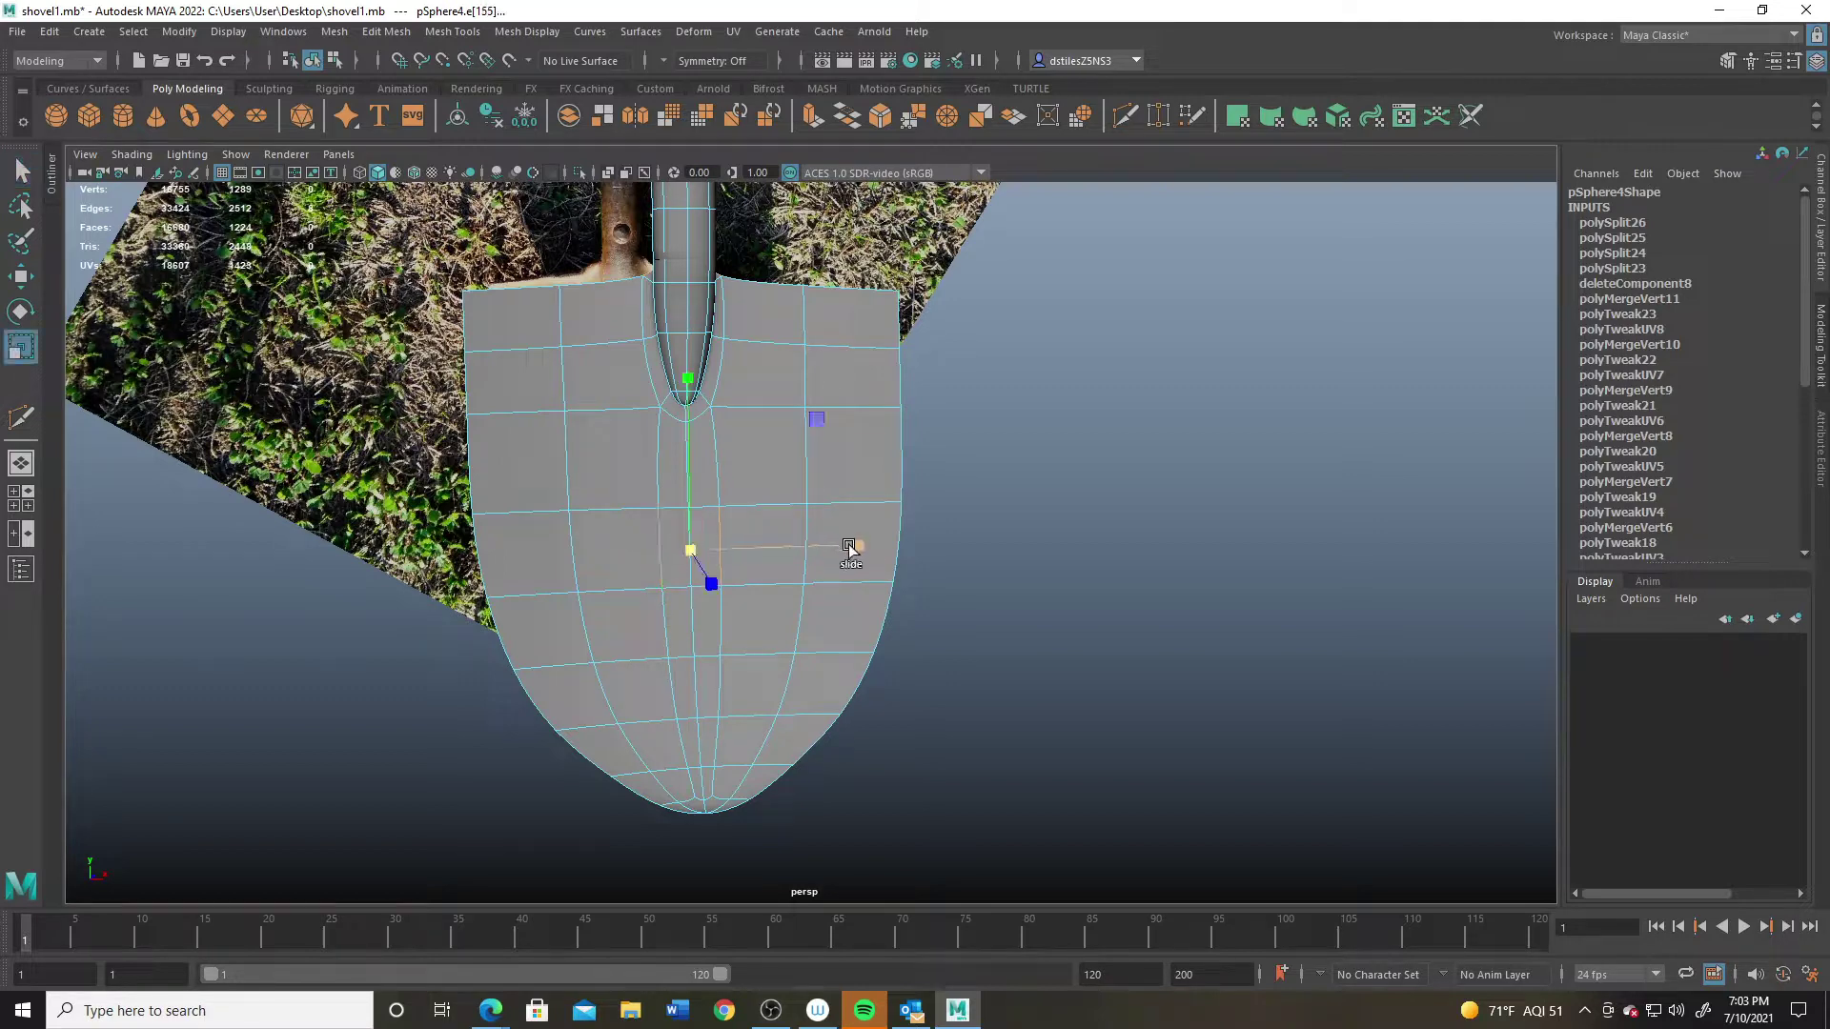
left_click_drag(851, 546, 1186, 563, "ctrl+shift")
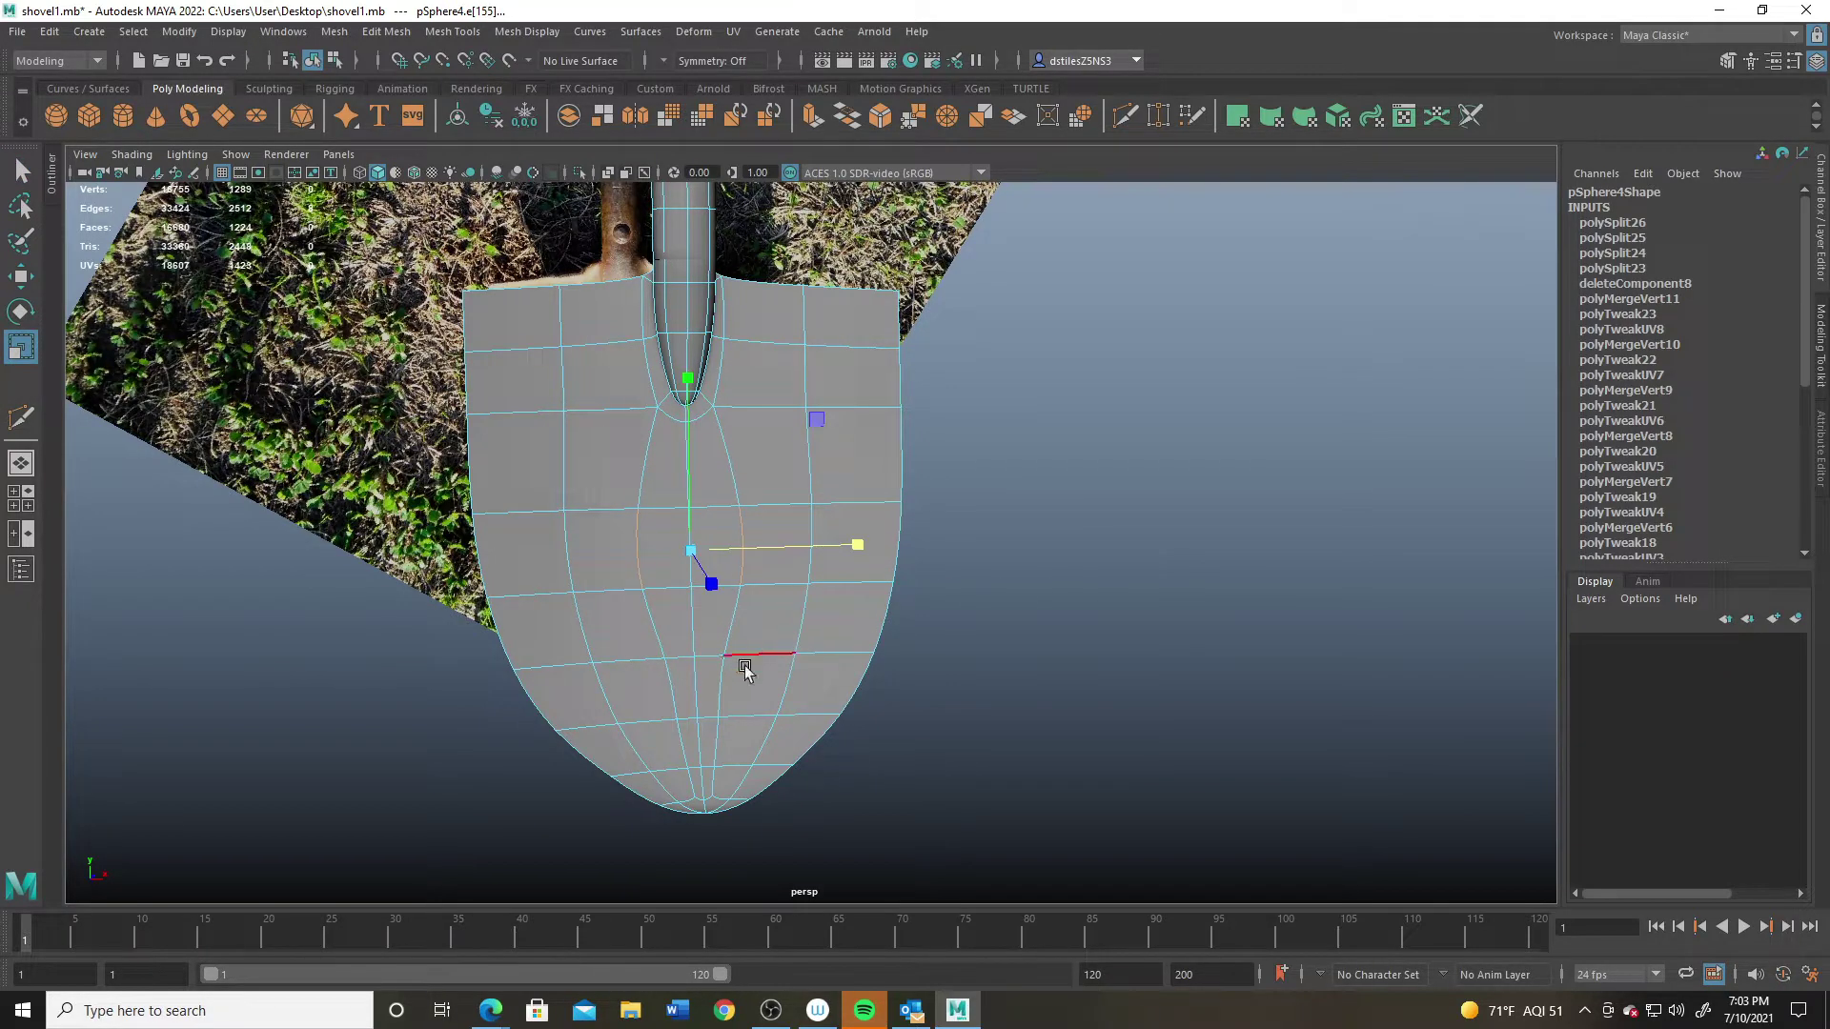
left_click(678, 700)
left_click(669, 694)
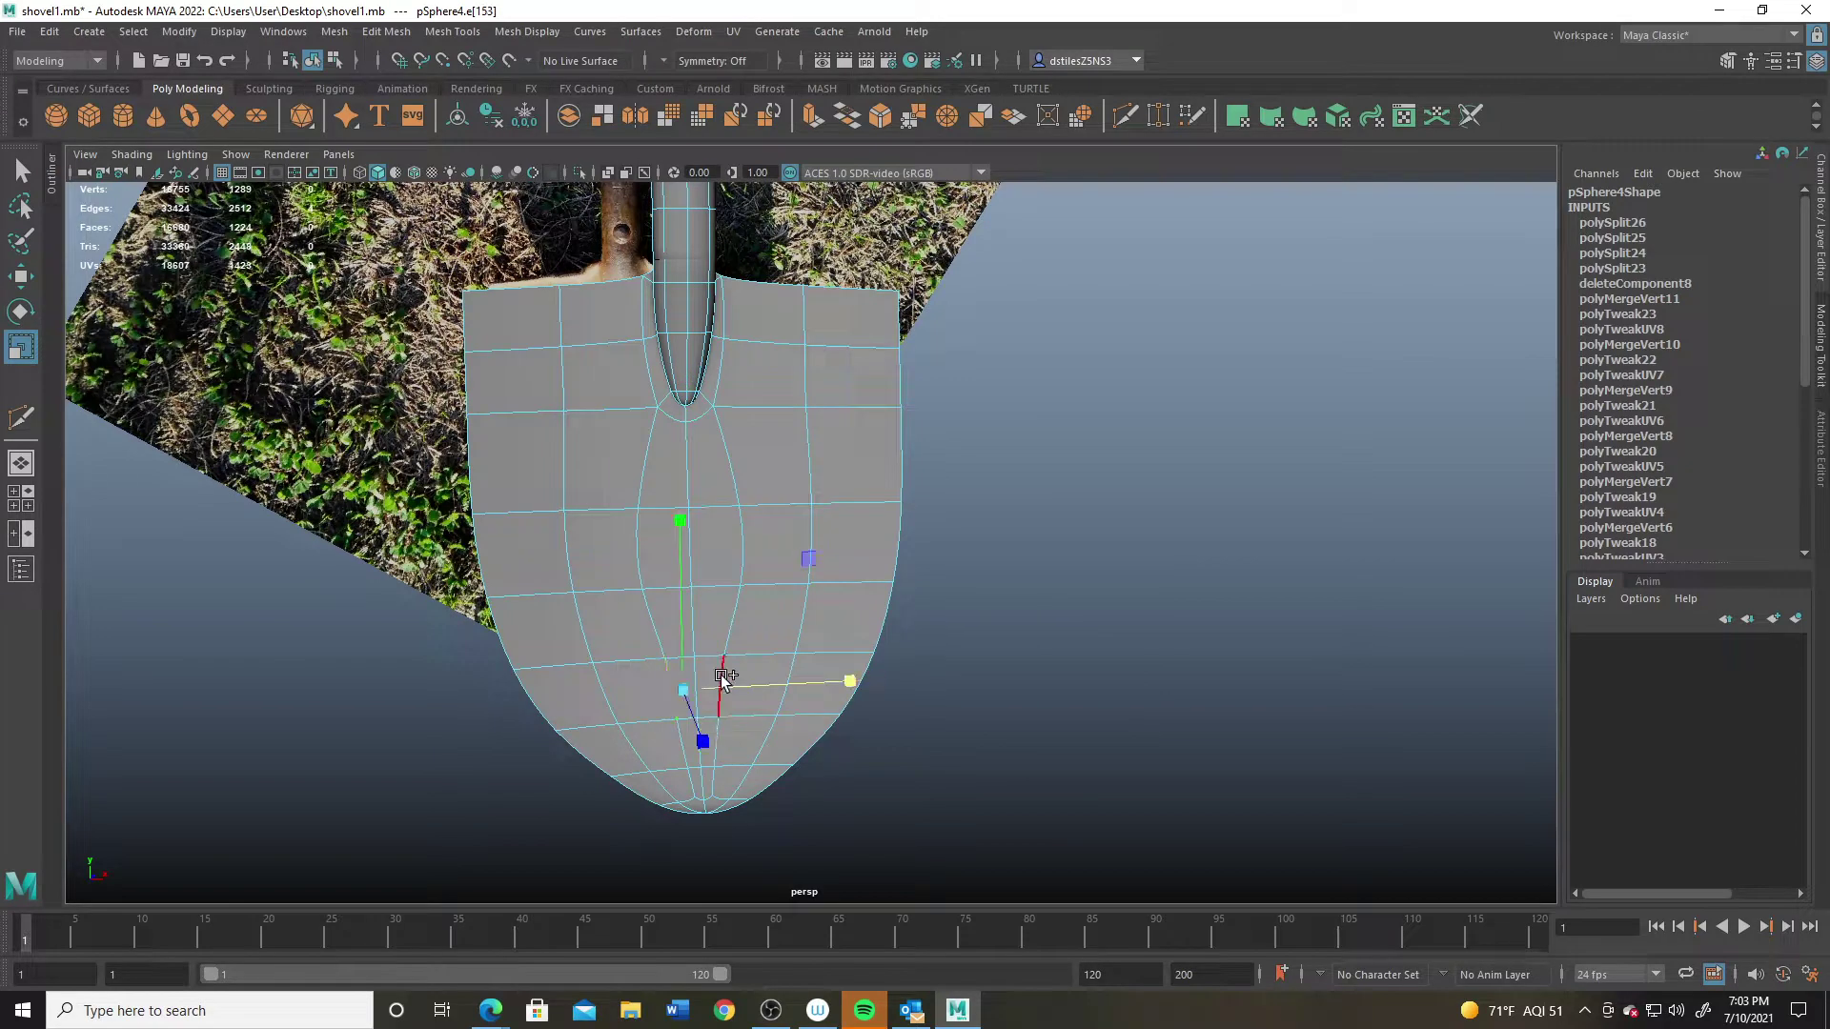
left_click_drag(724, 679, 1140, 695, "ctrl+shift")
right_click_drag(760, 486, 784, 553)
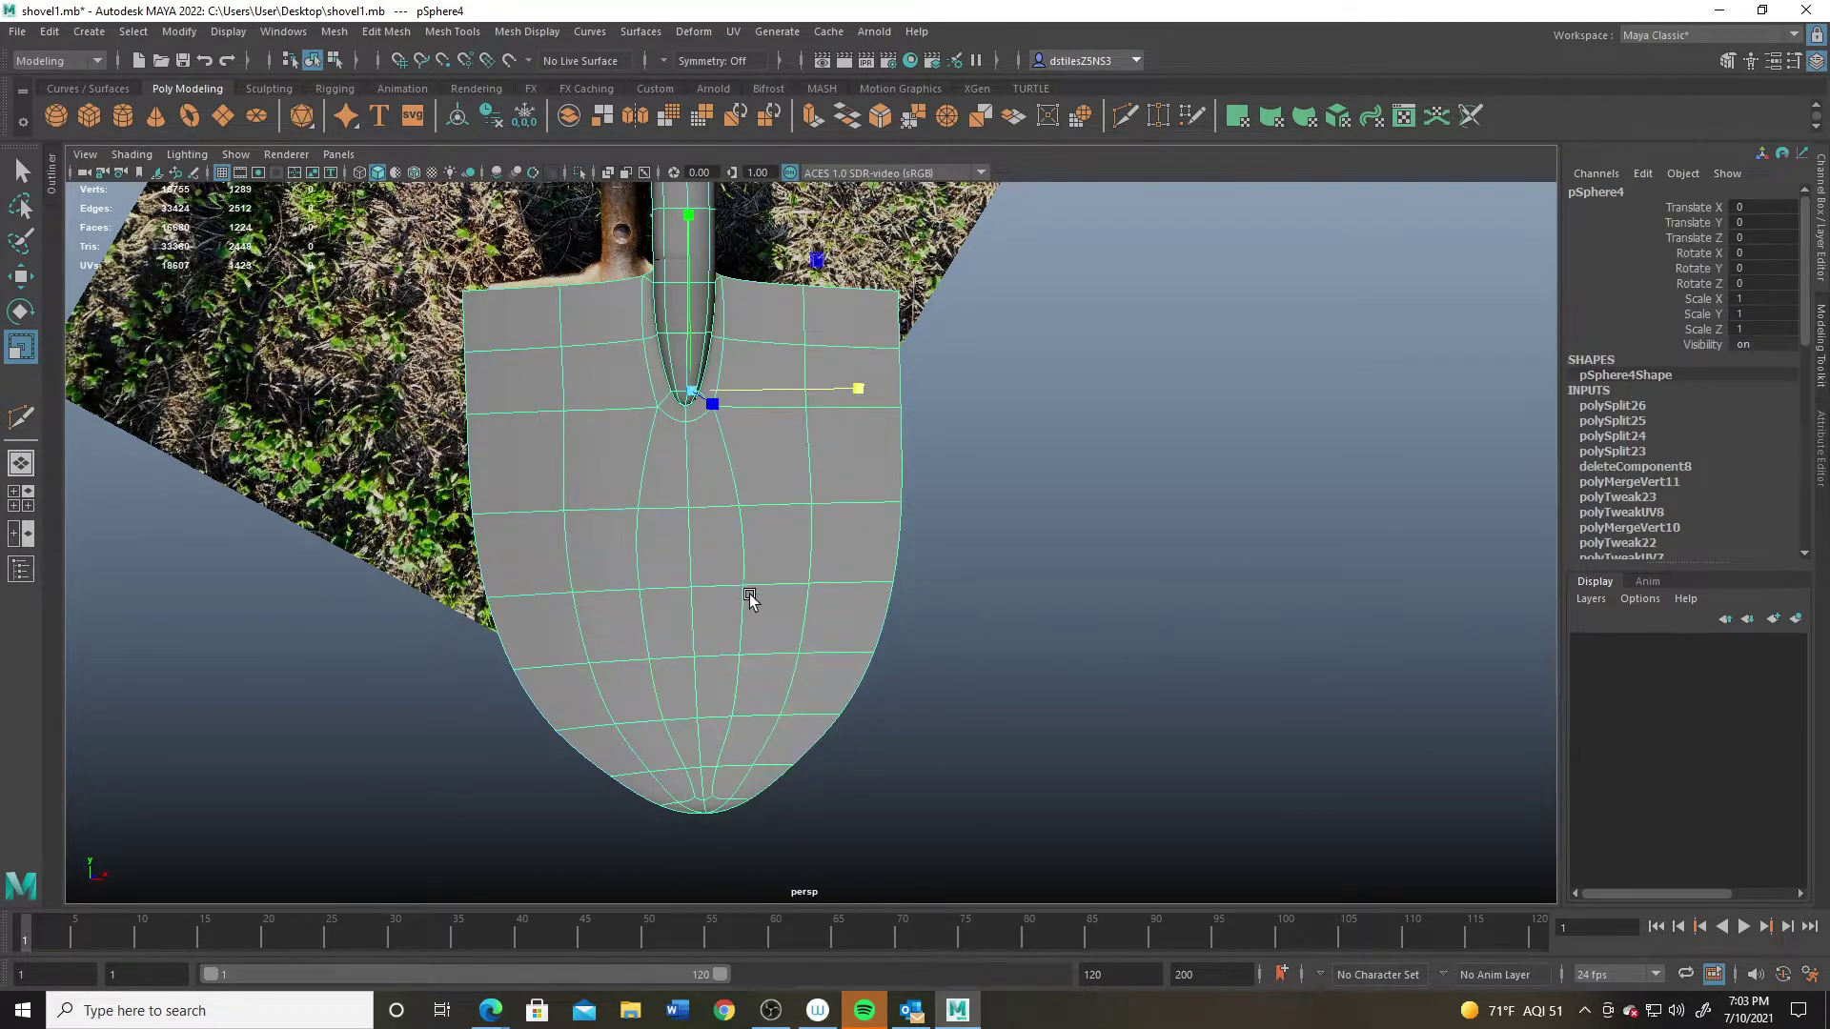
left_click(983, 680)
left_click_drag(997, 682, 813, 585, "alt")
Step: Turn off the smooth preview and delete the two edge loops flanking the blade's centre line
left_click(742, 553)
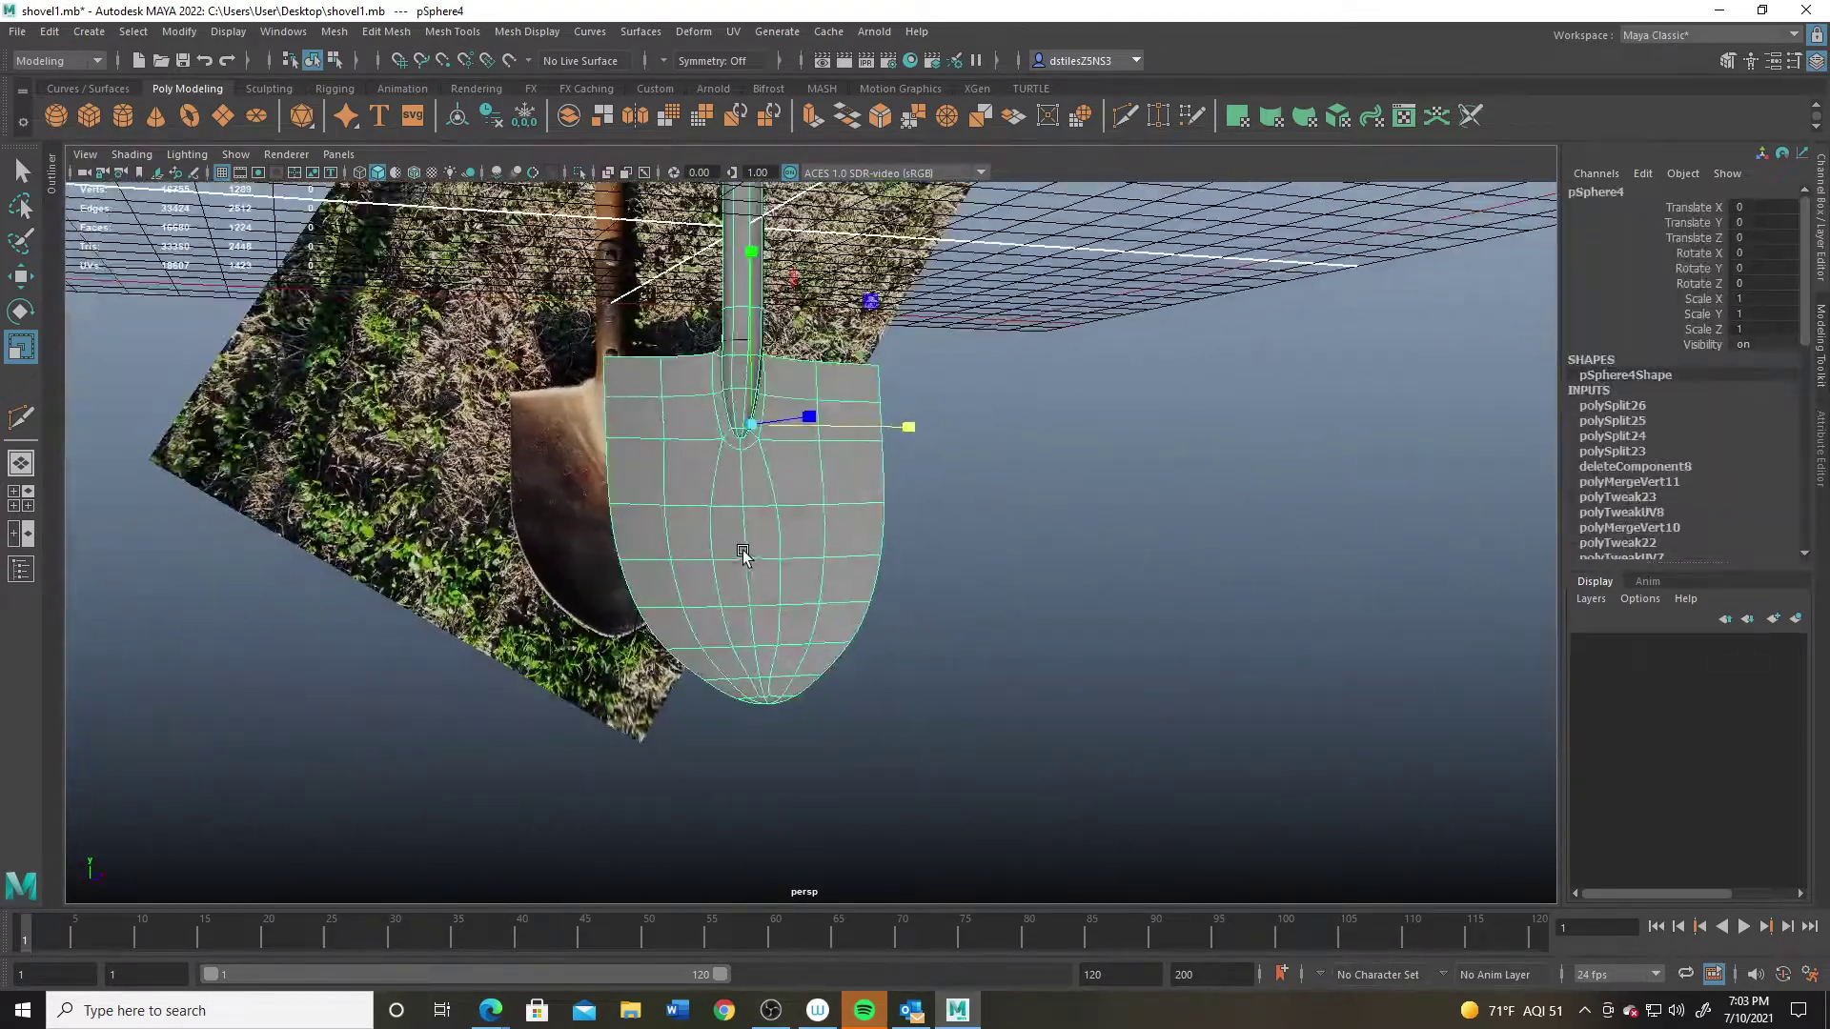
key("1")
scroll(713, 464, "up", 1)
right_click_drag(732, 483, 727, 427)
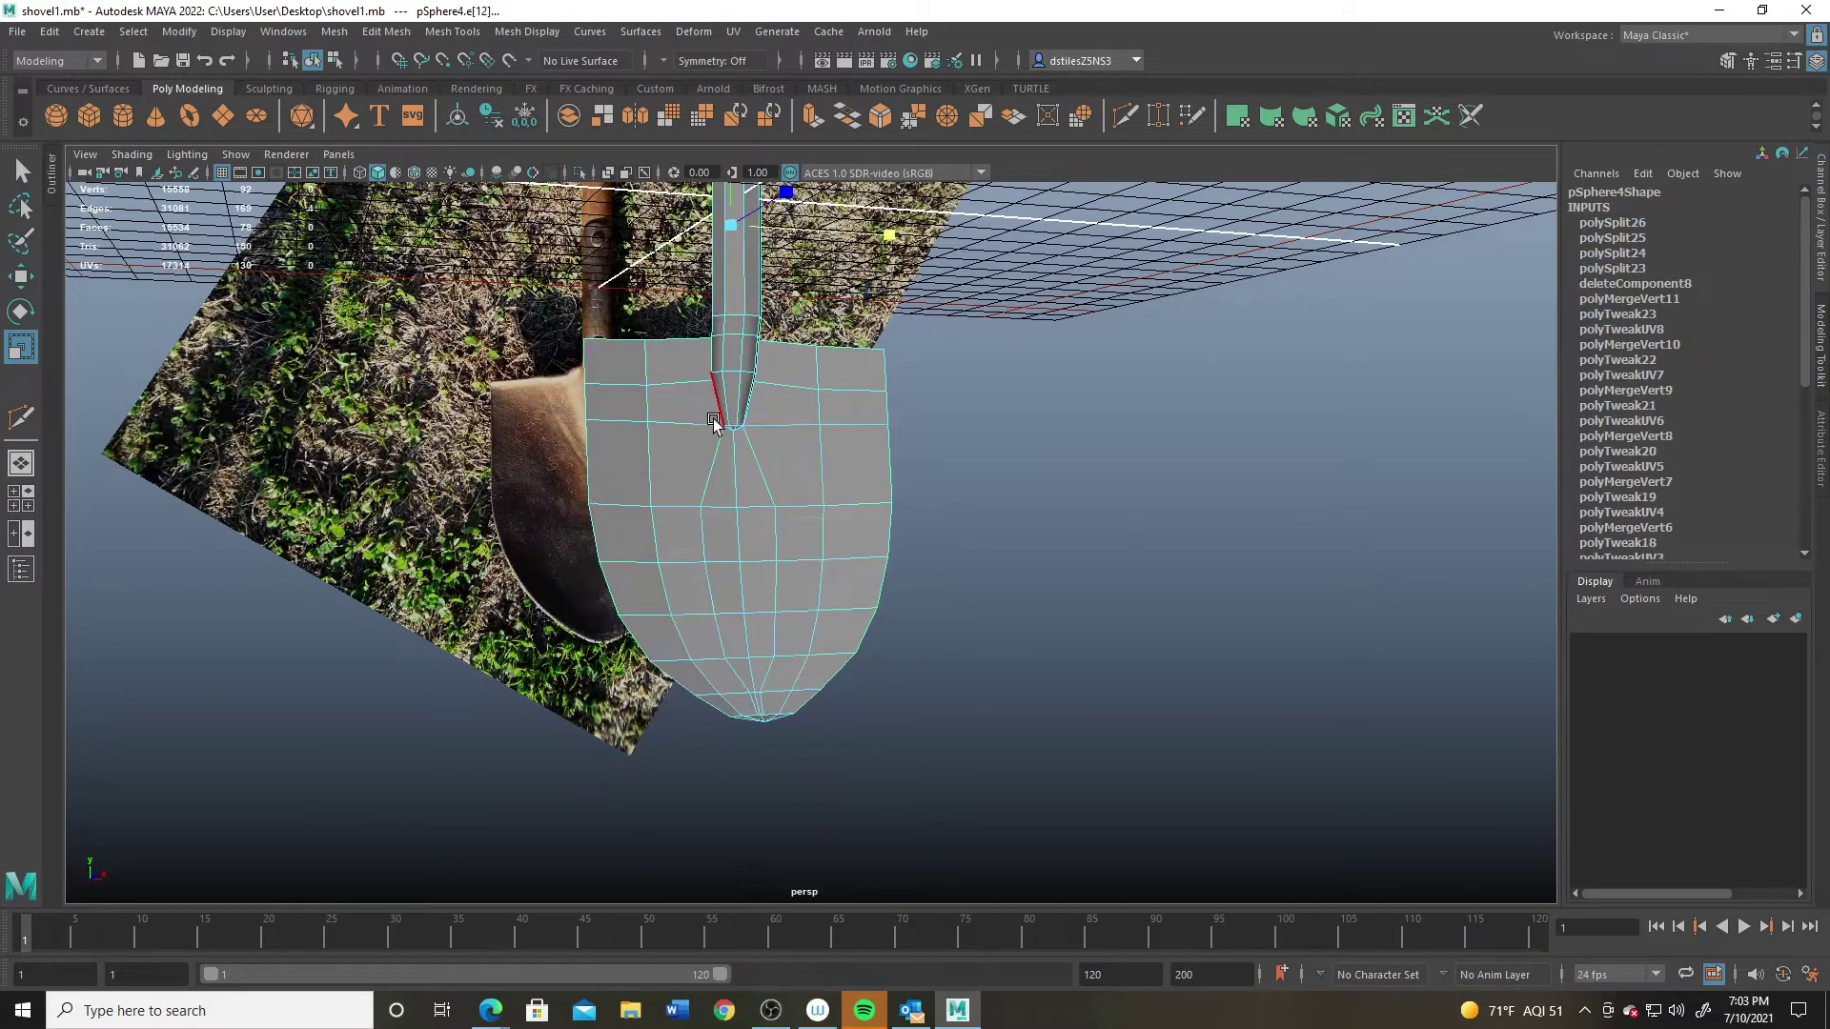
double_click(715, 461)
double_click(777, 476, "shift")
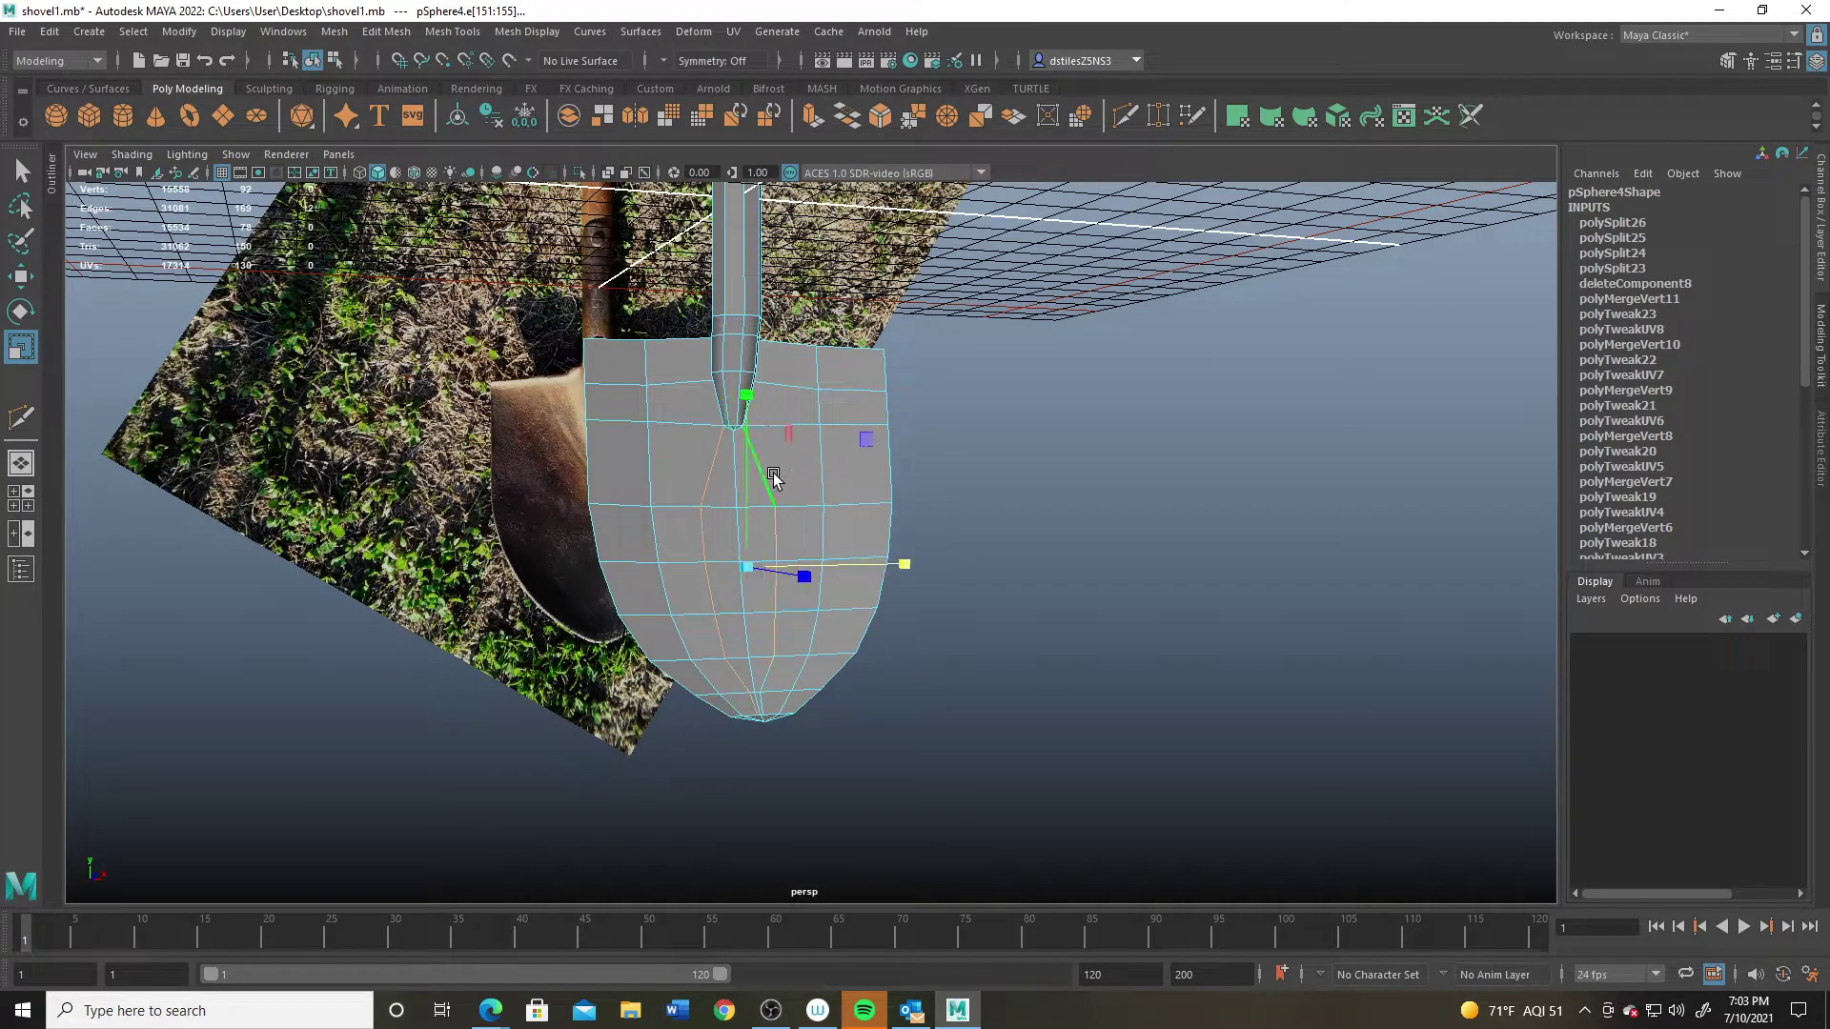
key("ctrl+Delete")
Step: Multi-cut a diagonal edge from each side of the socket tip to the nearest inner blade vertex one row below
scroll(770, 474, "up", 4)
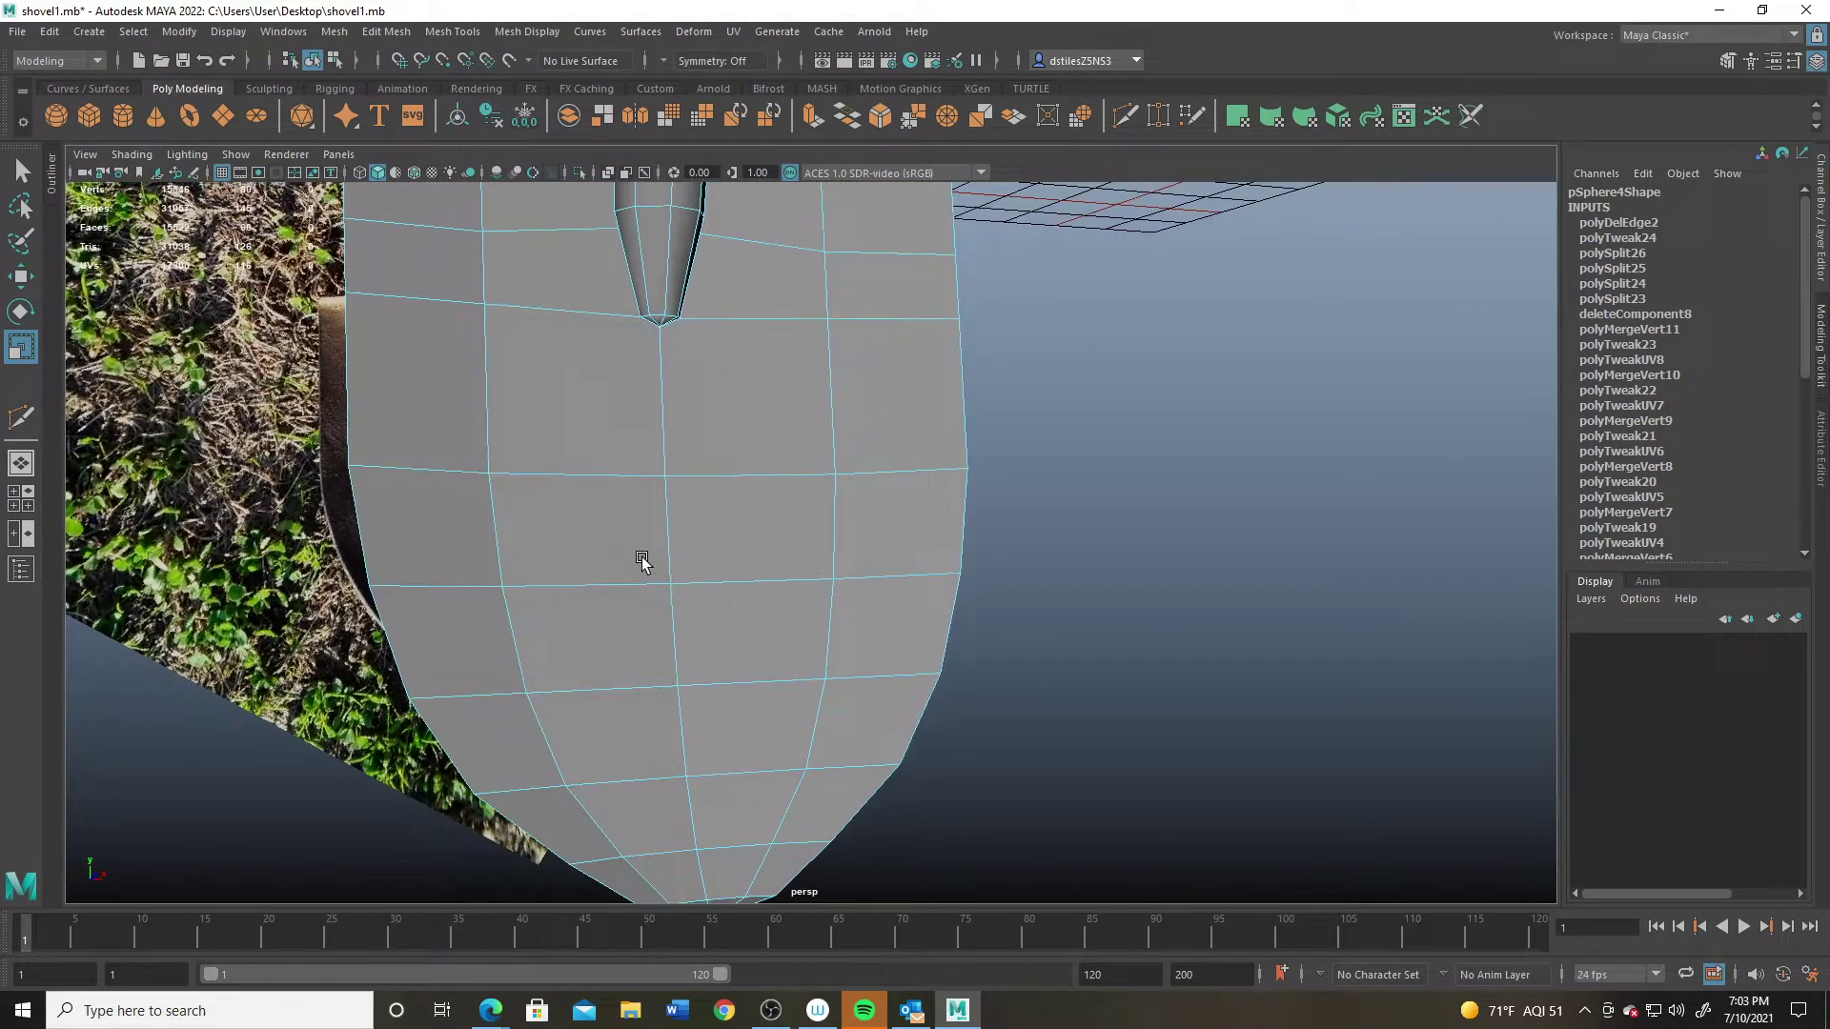
key("y")
left_click_drag(864, 349, 664, 405, "alt")
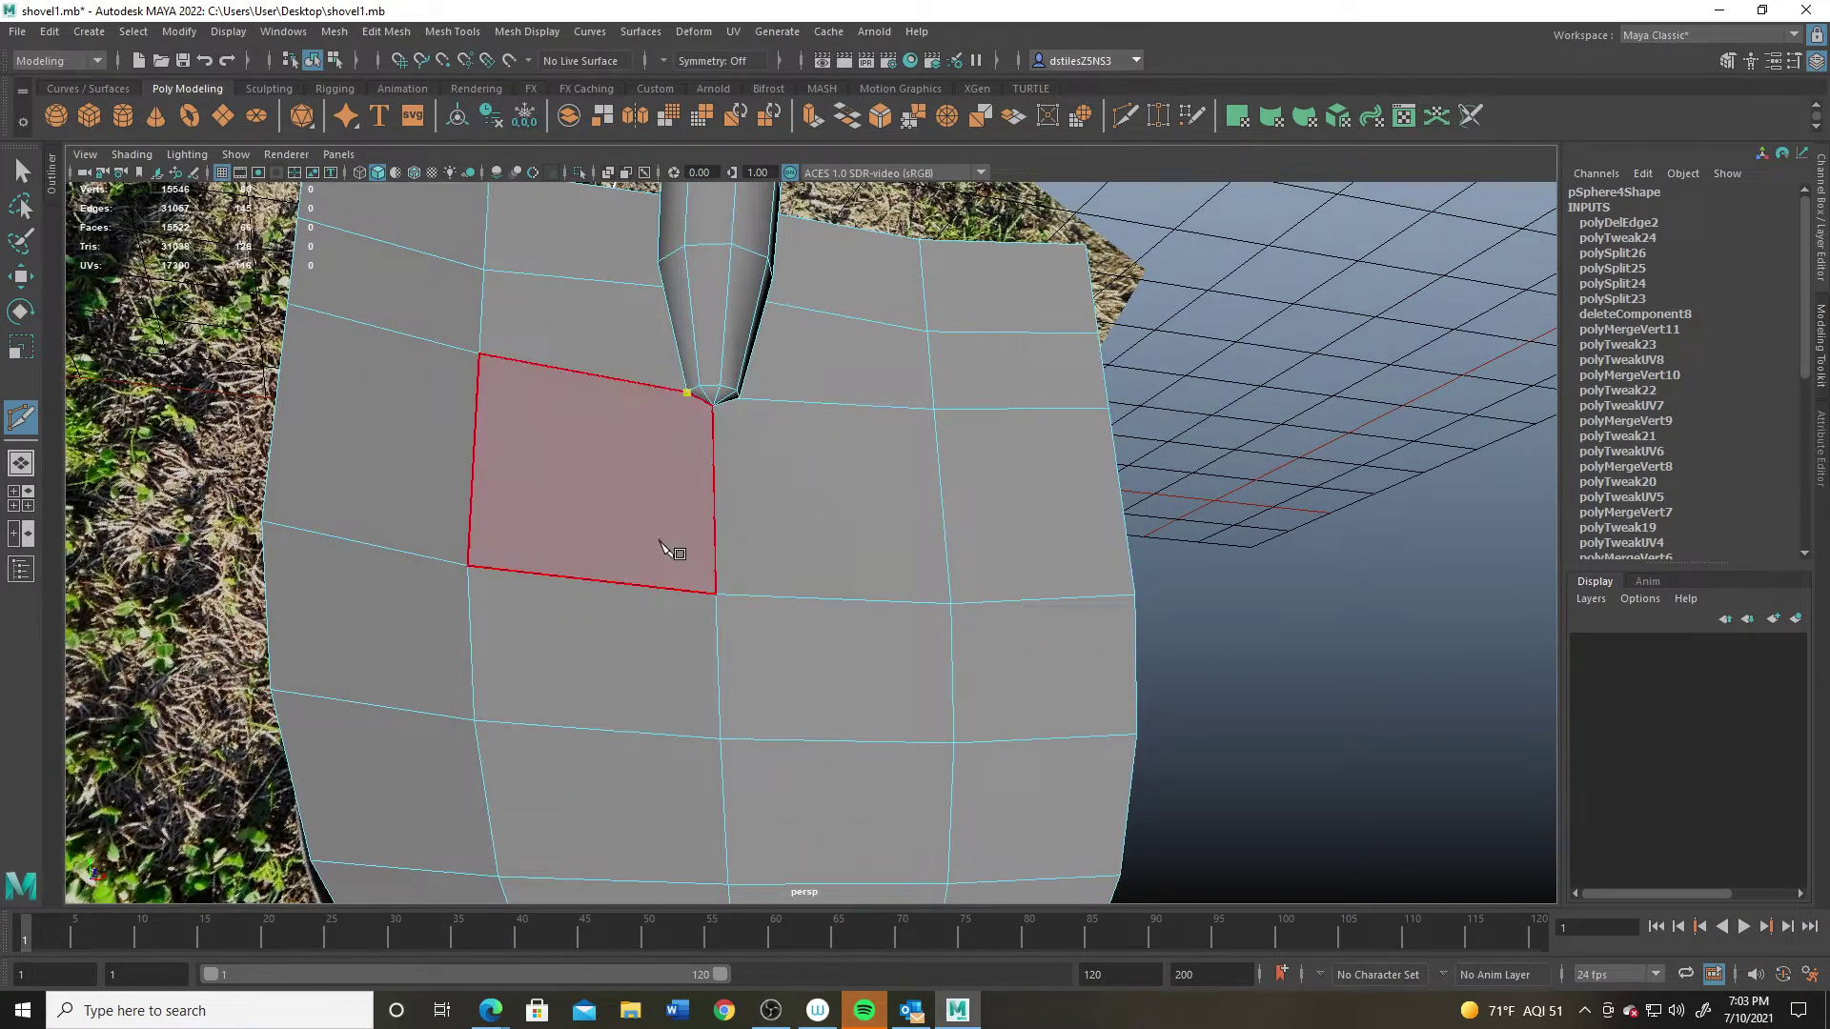
key("Return")
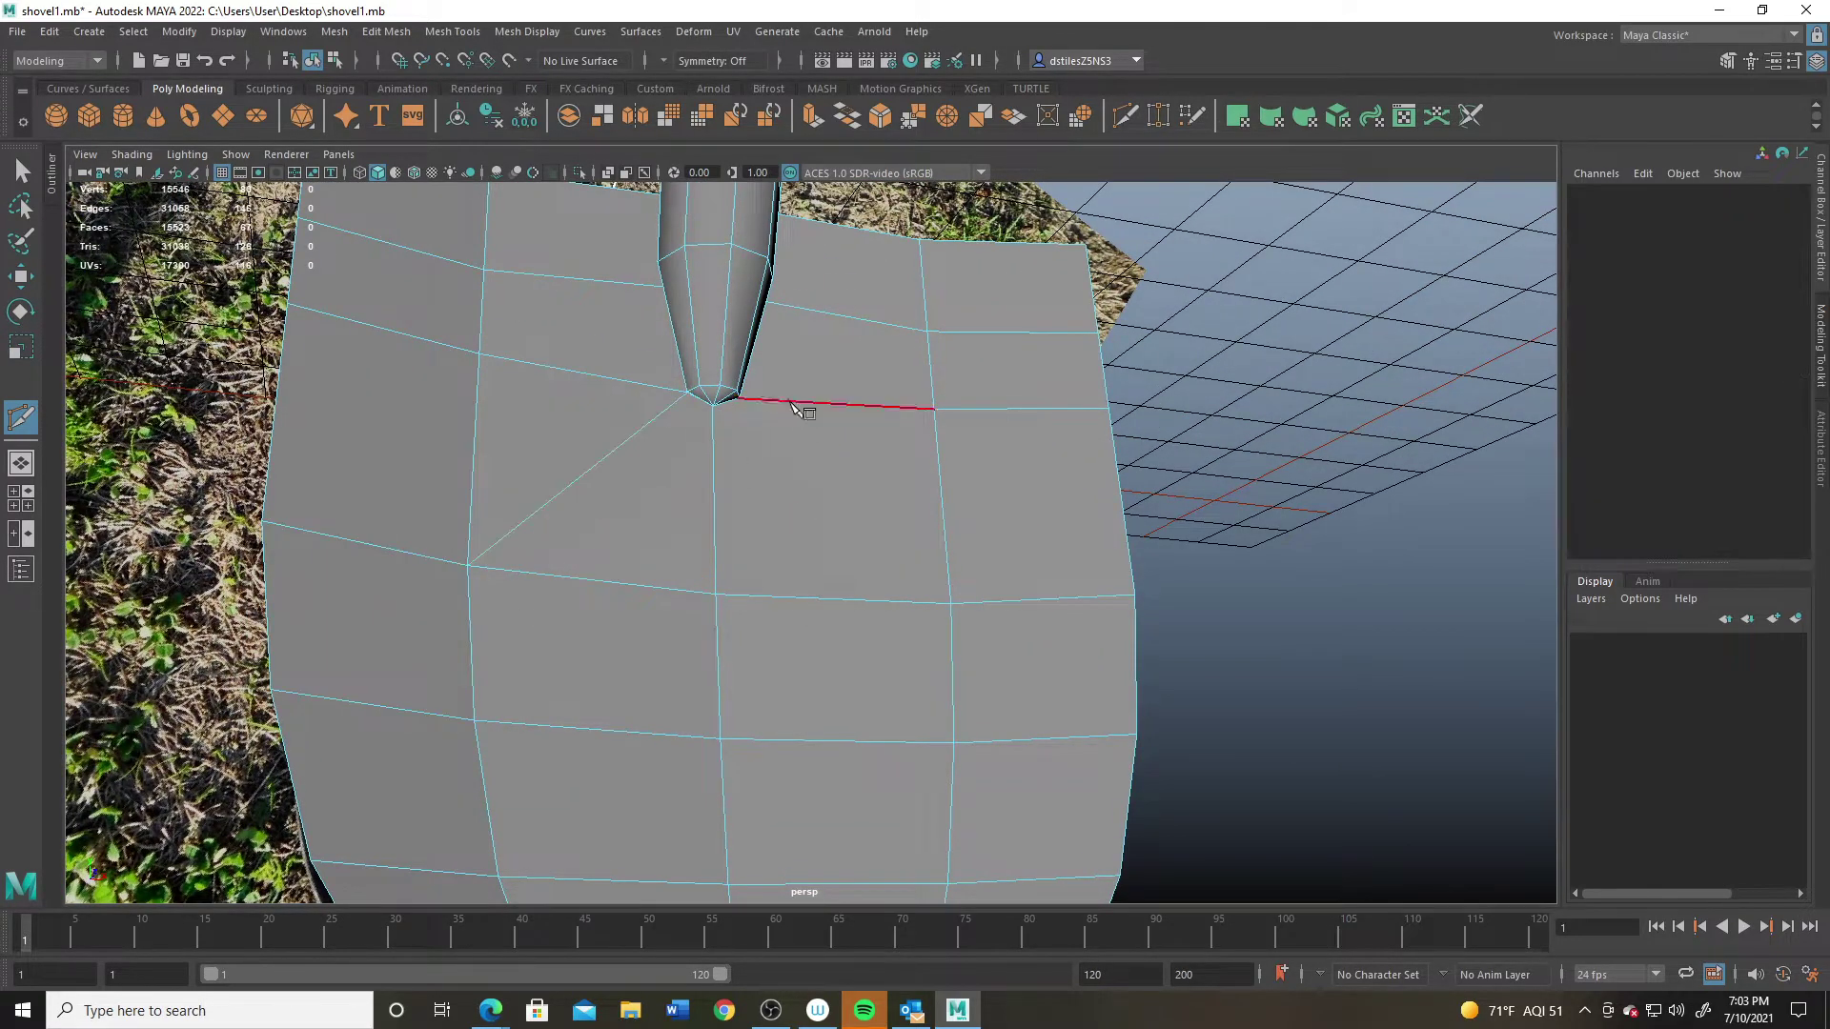
left_click_drag(790, 402, 700, 405)
left_click_drag(943, 517, 965, 667)
key("q")
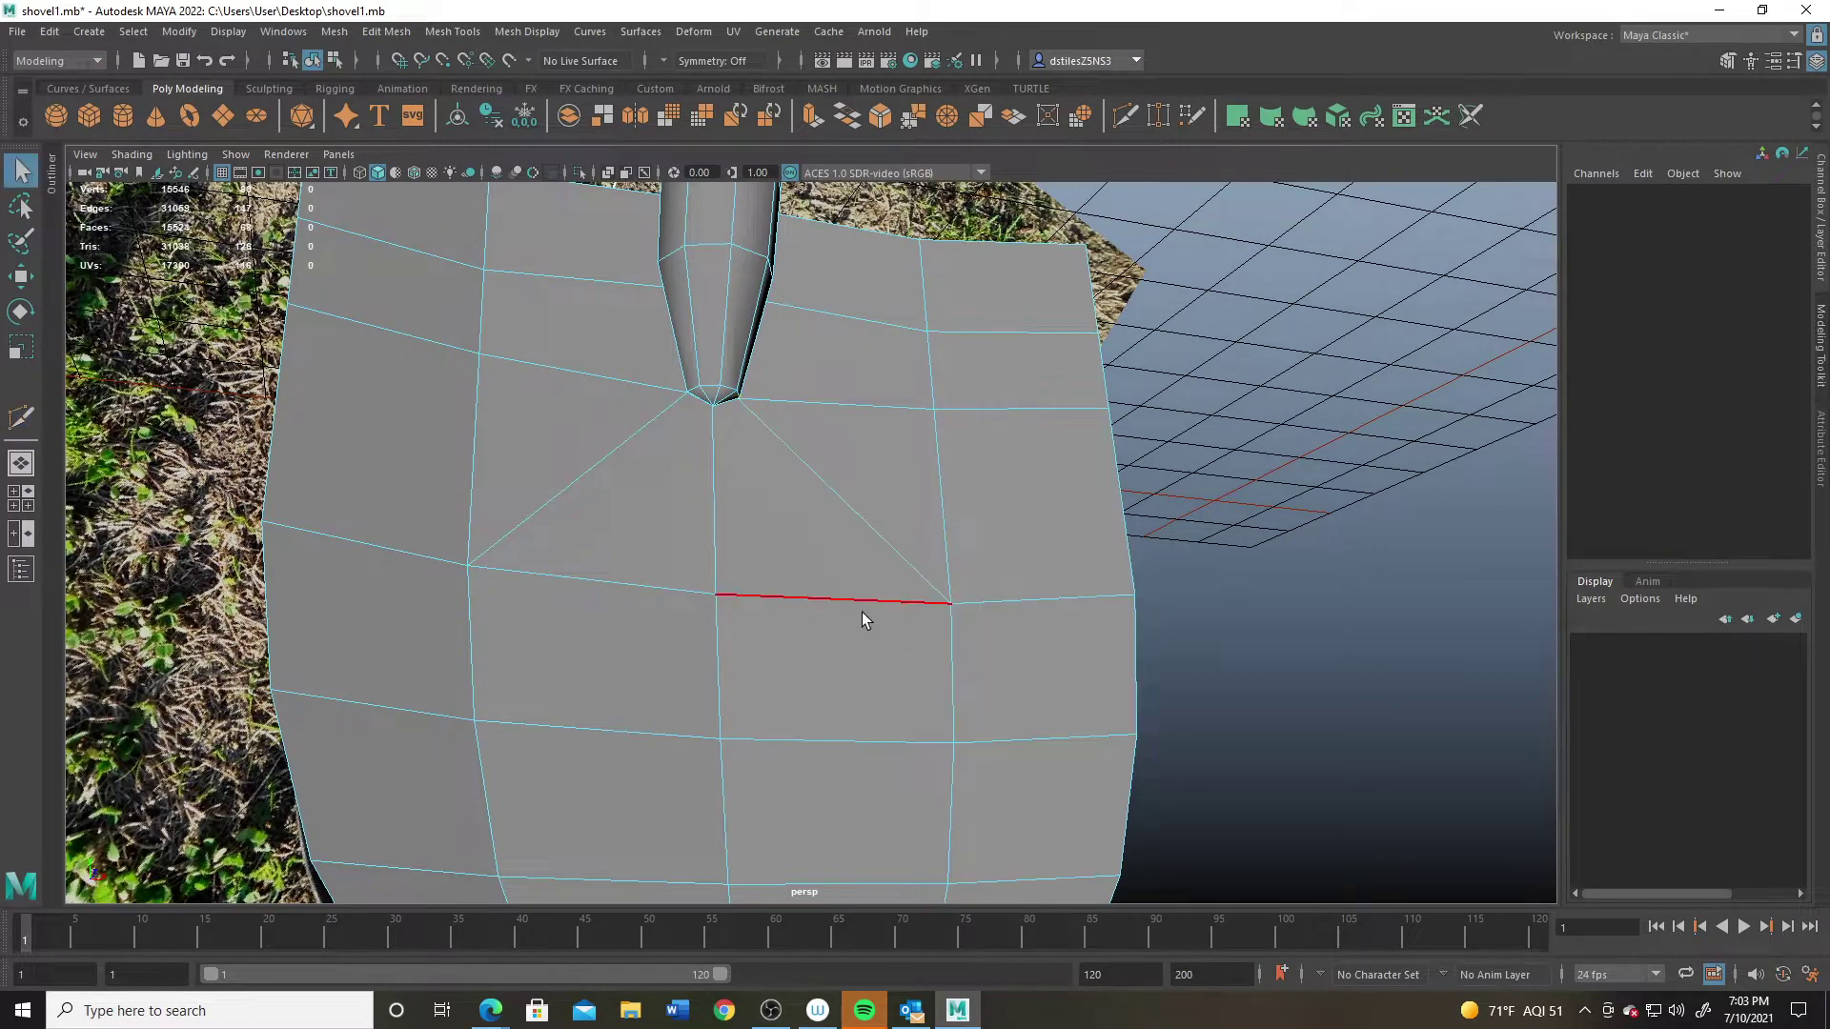
Step: Preview the mesh smoothed and scale the blade's edge loop around the socket outward with sliding
right_click_drag(862, 612, 1092, 391)
left_click(1238, 731)
left_click_drag(1238, 731, 692, 420, "alt")
left_click(782, 471)
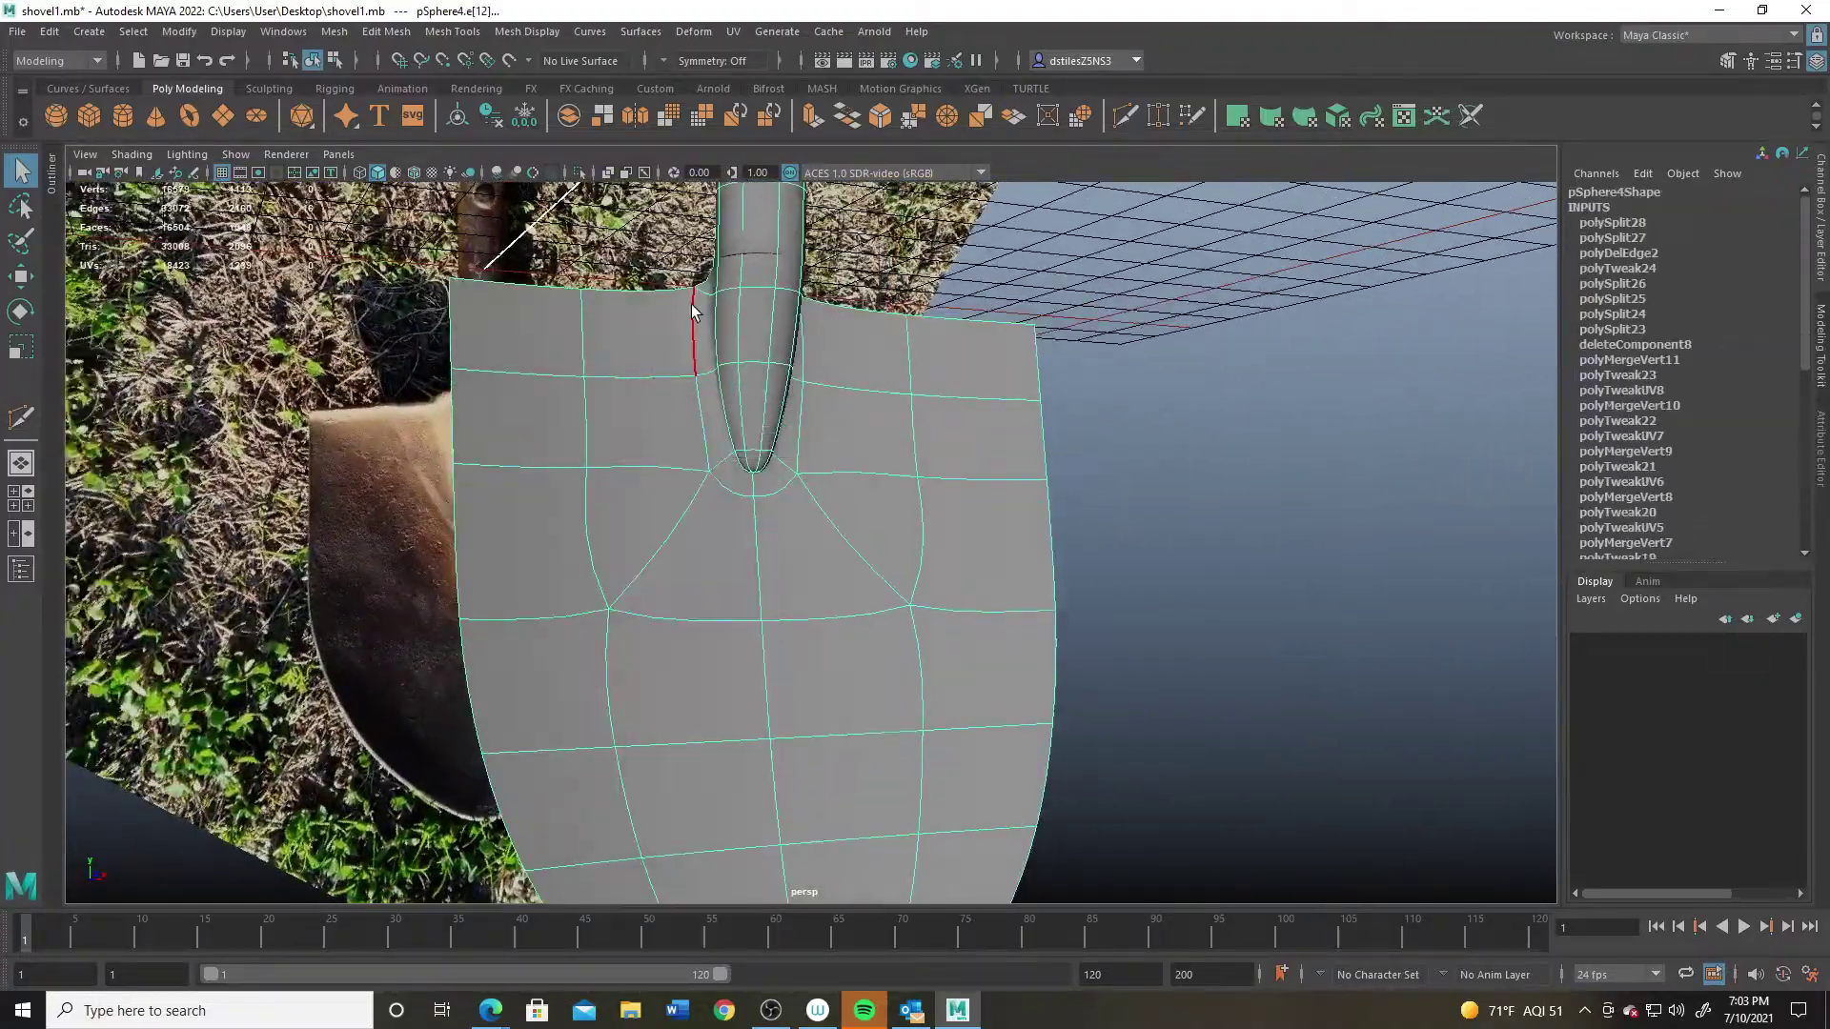
left_click(762, 497)
key("r")
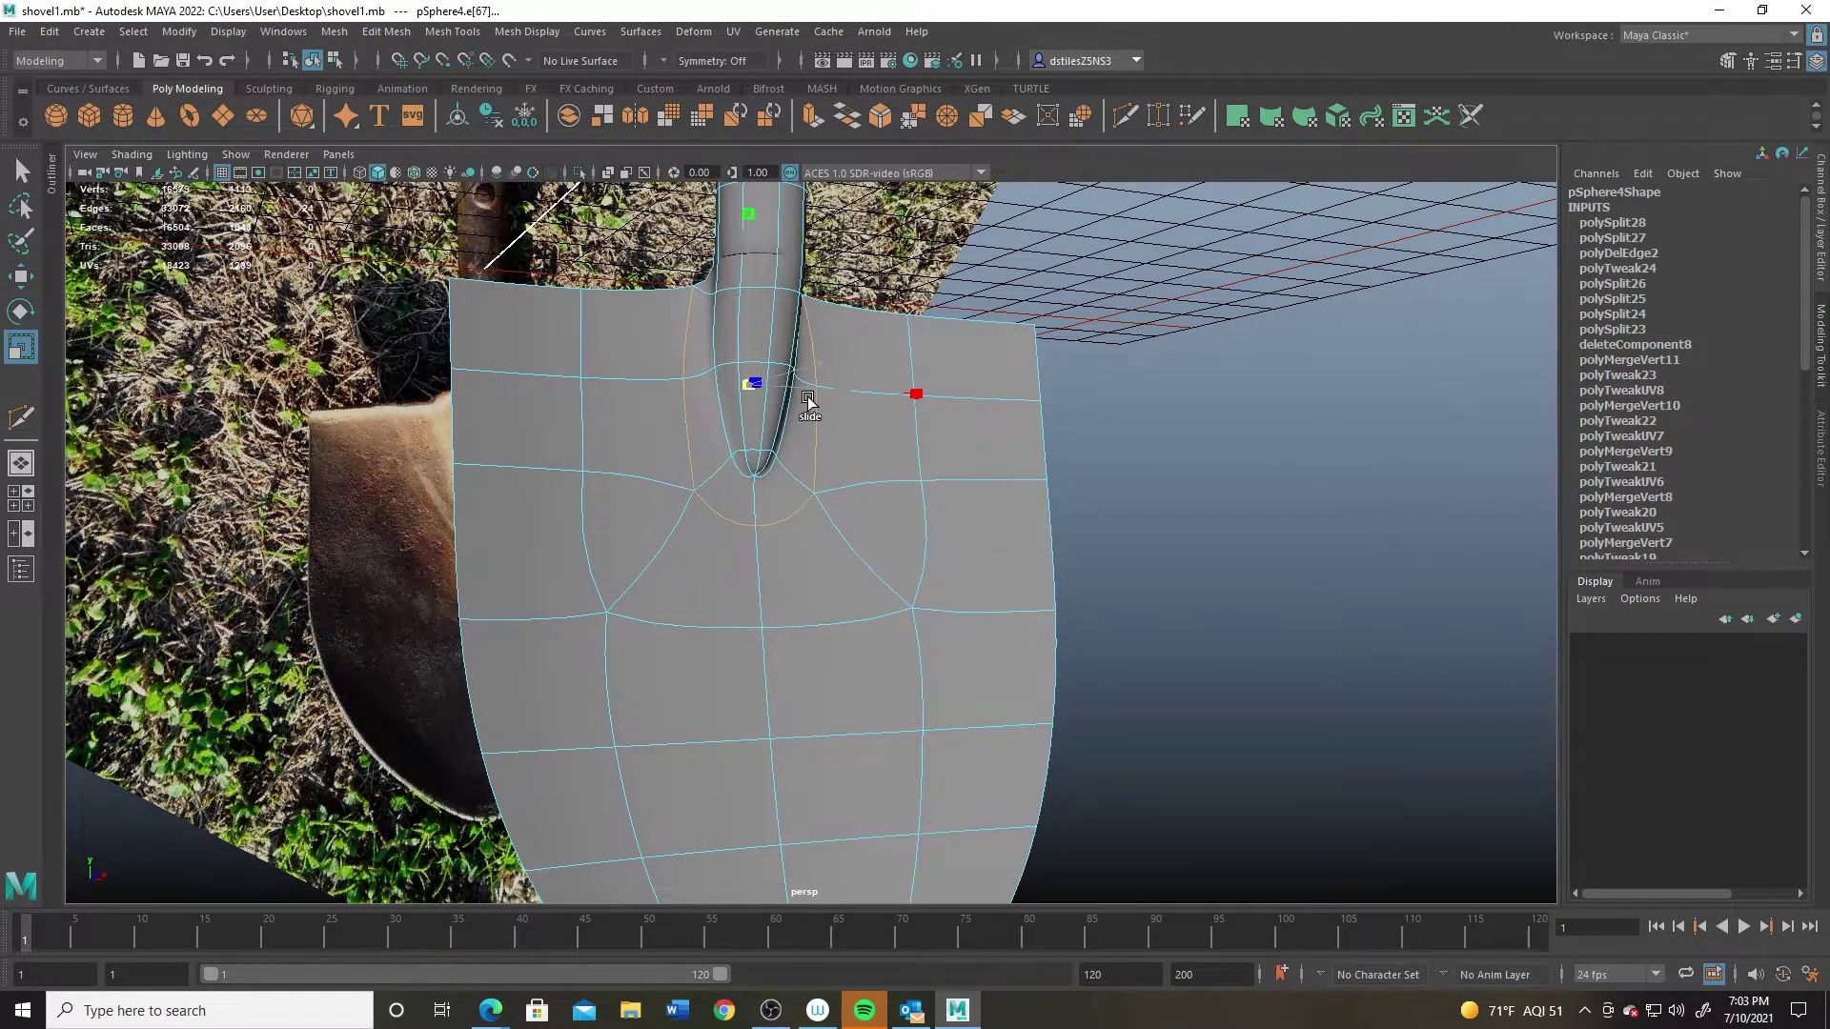
right_click_drag(753, 342, 1003, 234)
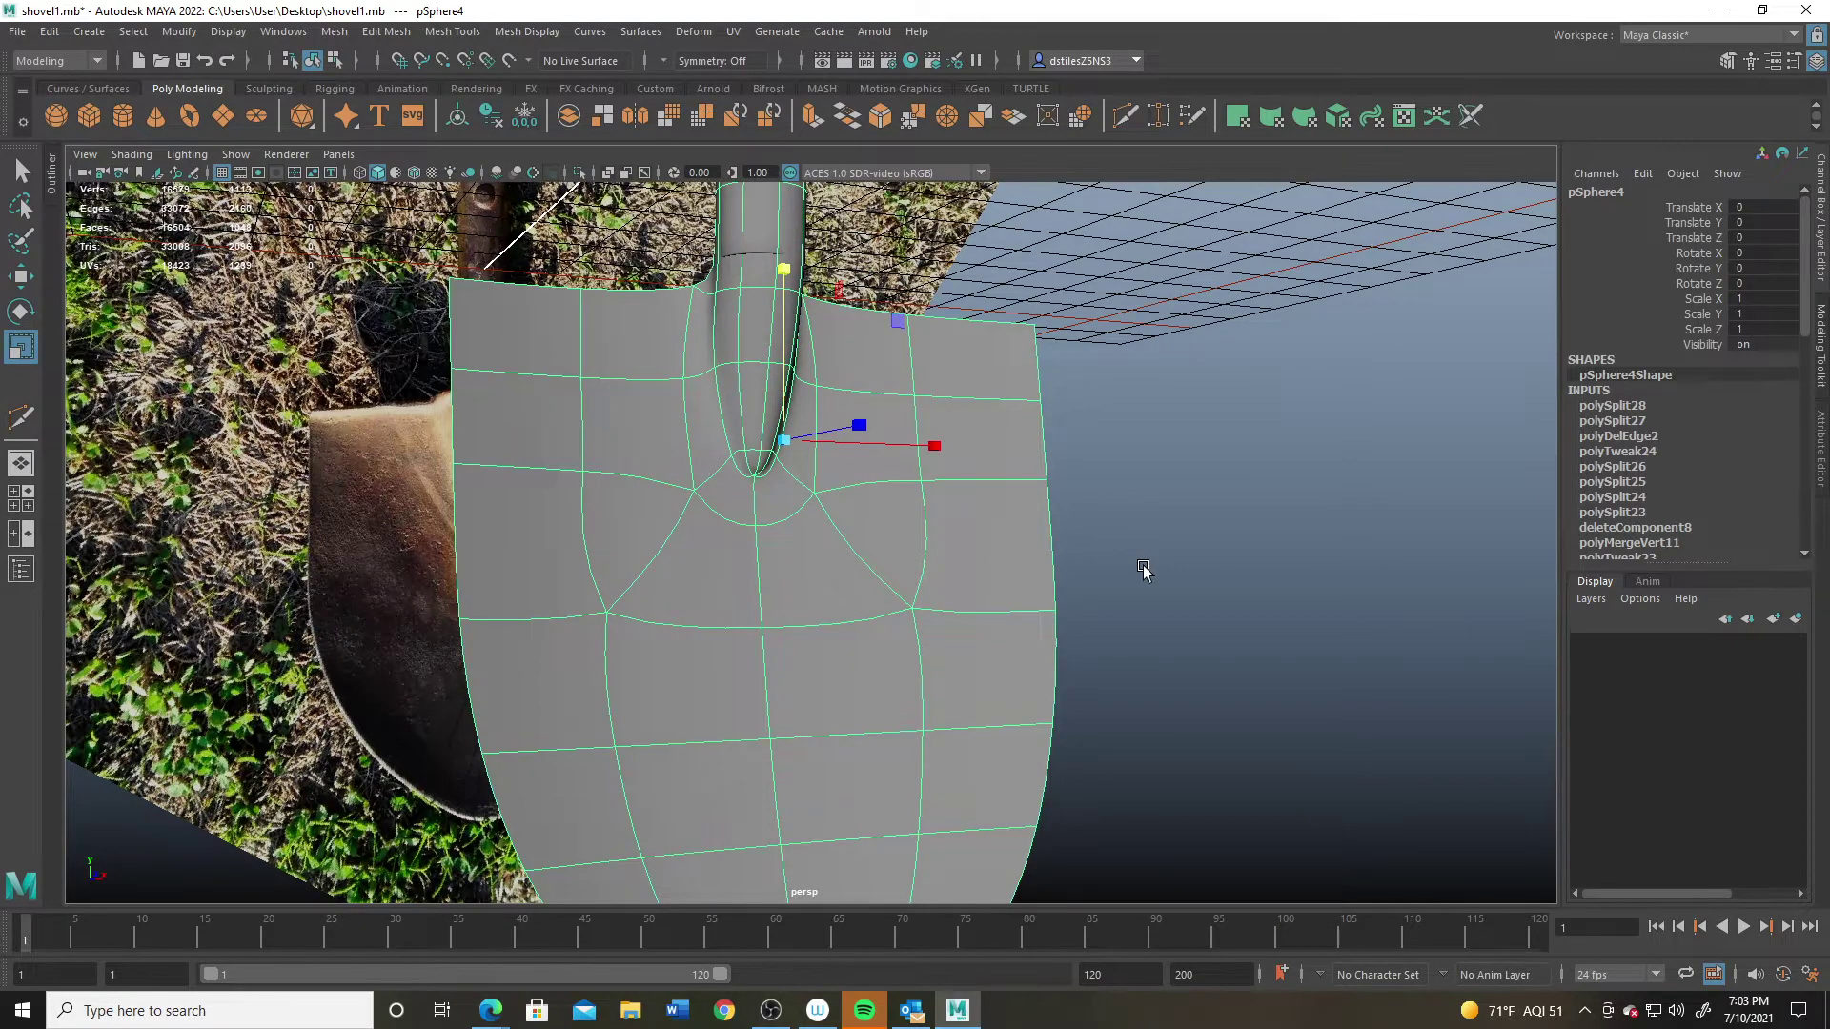
Step: Scale the two vertices on the blade's top edge beside the socket apart along X with sliding
left_click(1200, 678)
left_click_drag(1200, 677, 703, 519, "alt")
scroll(711, 443, "up", 2)
left_click(711, 442)
scroll(707, 446, "up", 2)
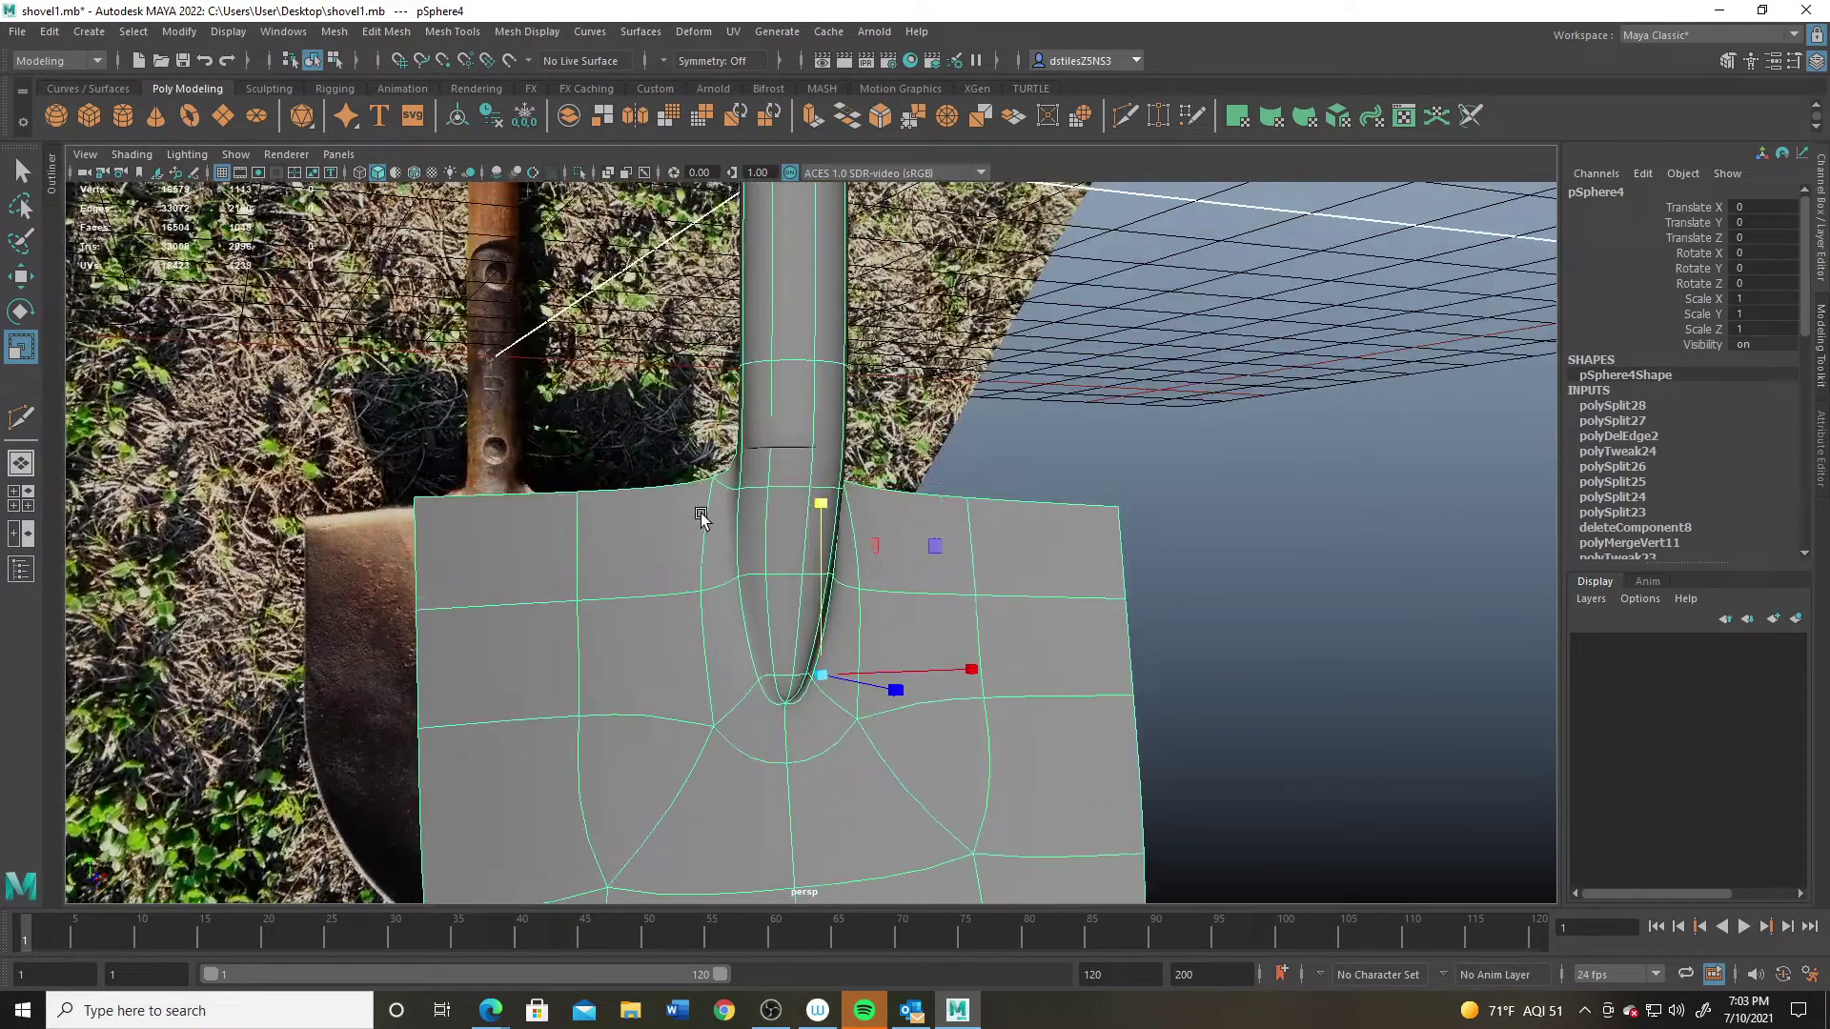
right_click_drag(701, 484, 638, 485)
left_click(750, 491)
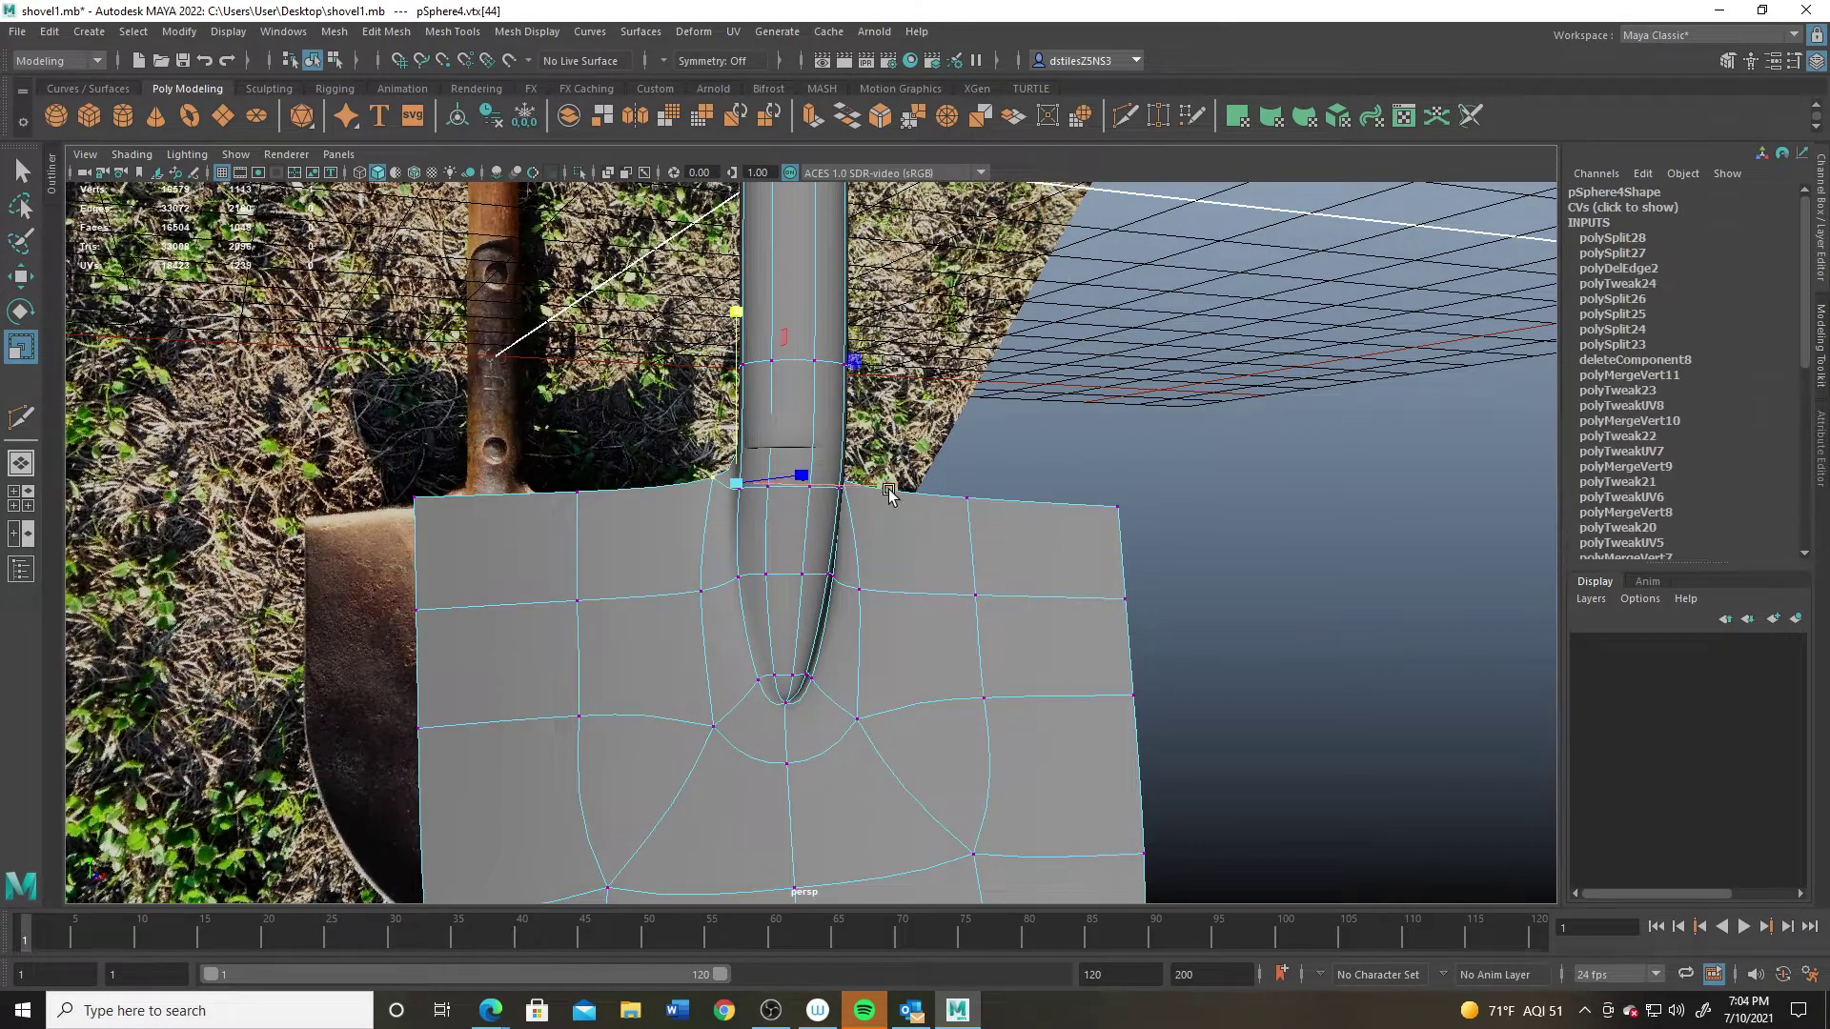
left_click_drag(888, 492, 817, 512, "alt")
left_click(803, 493)
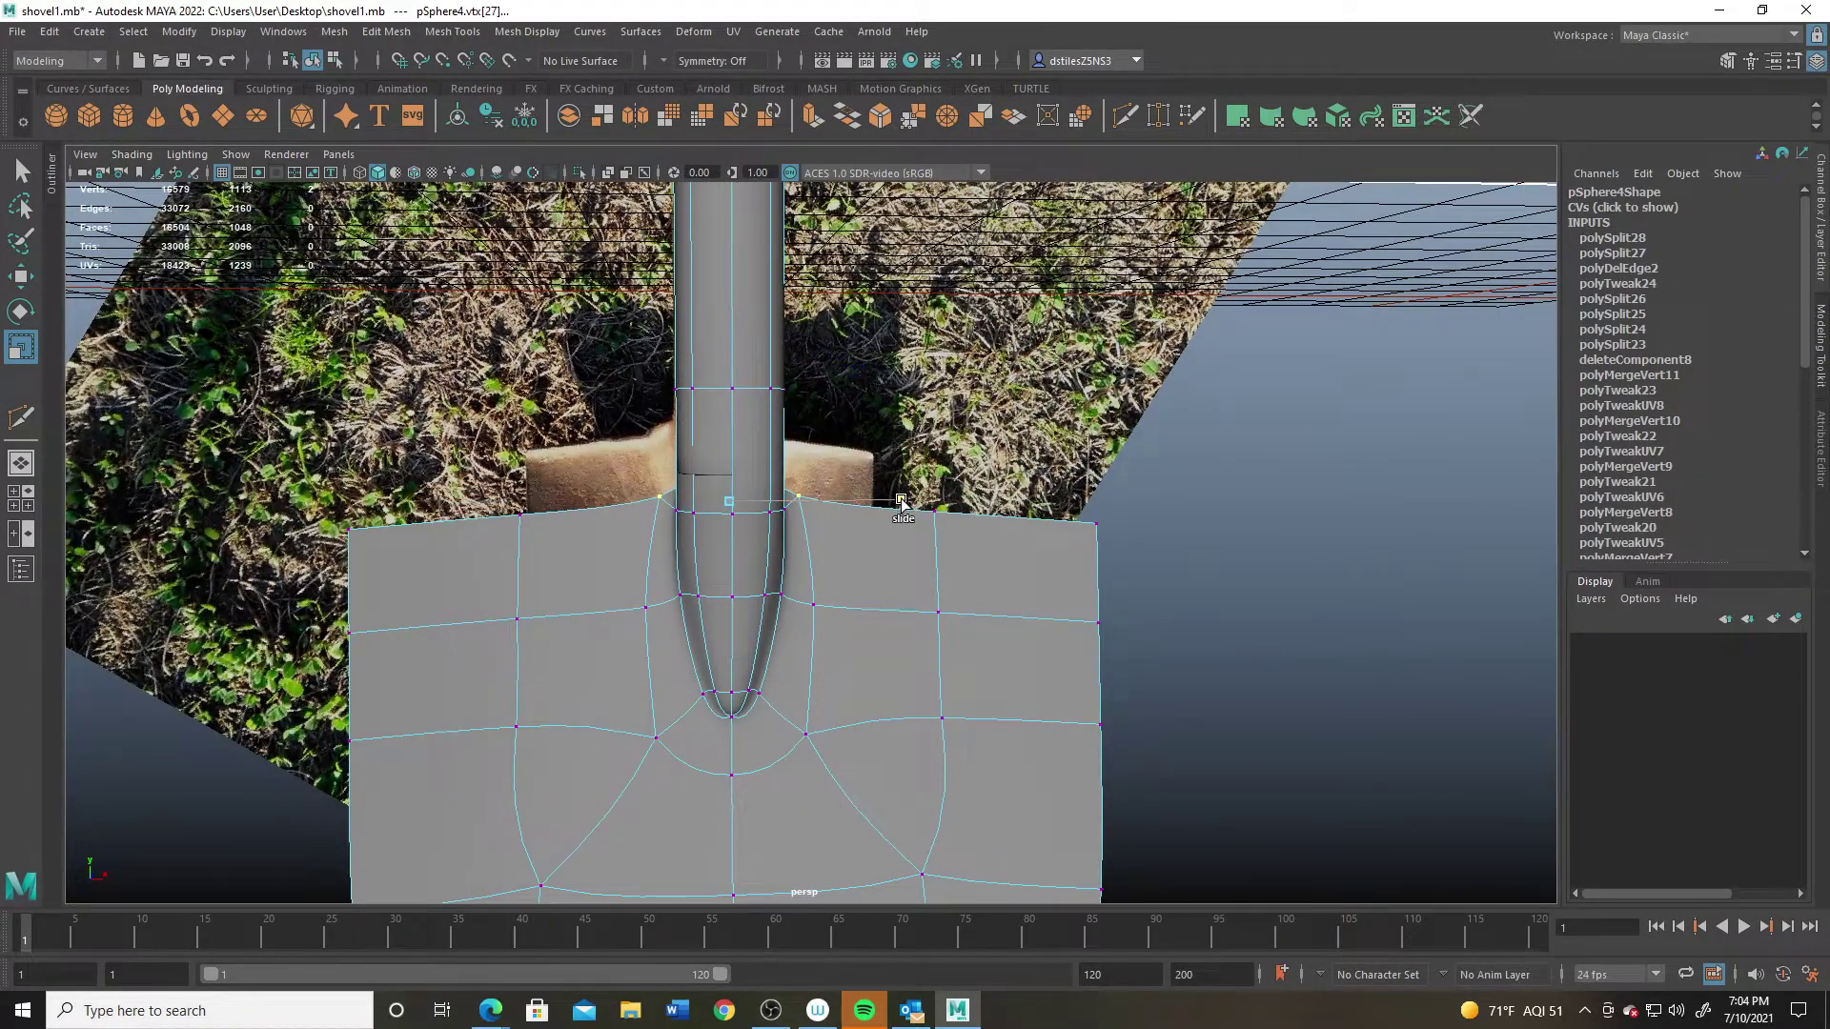
middle_click_drag(901, 503, 1053, 537, "shift")
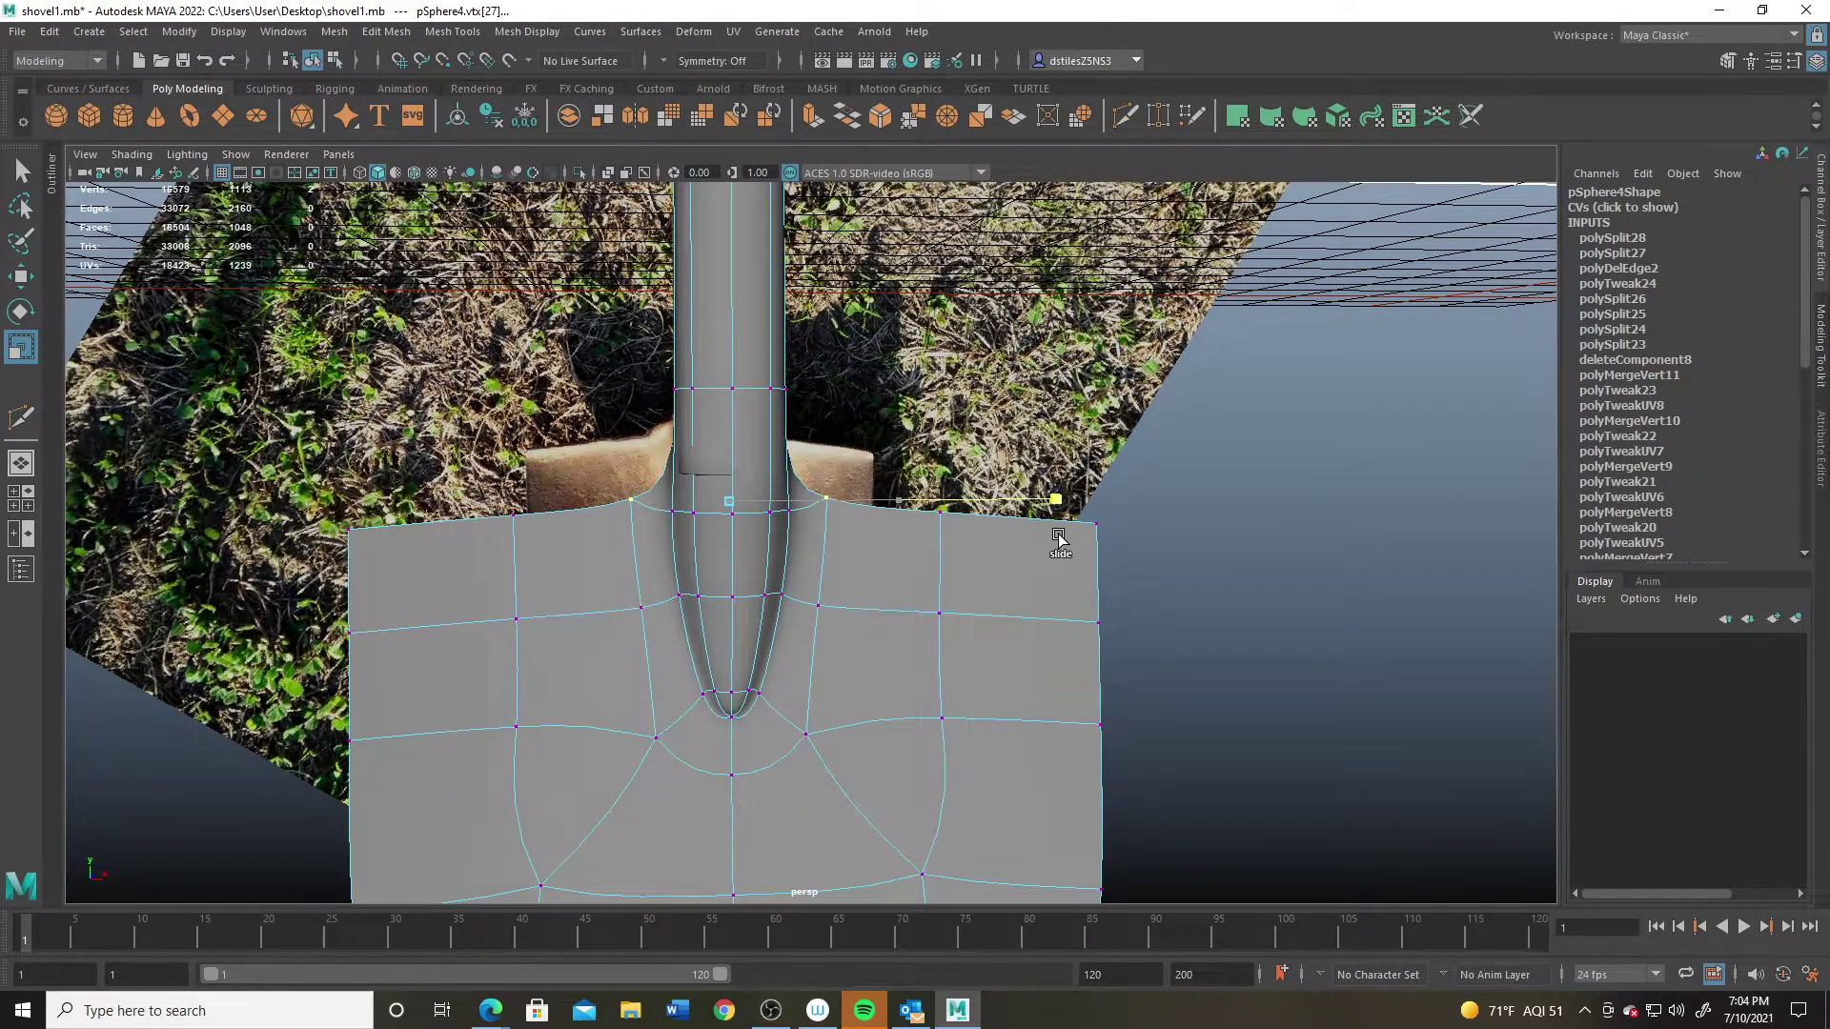
right_click_drag(977, 599, 923, 416, "alt")
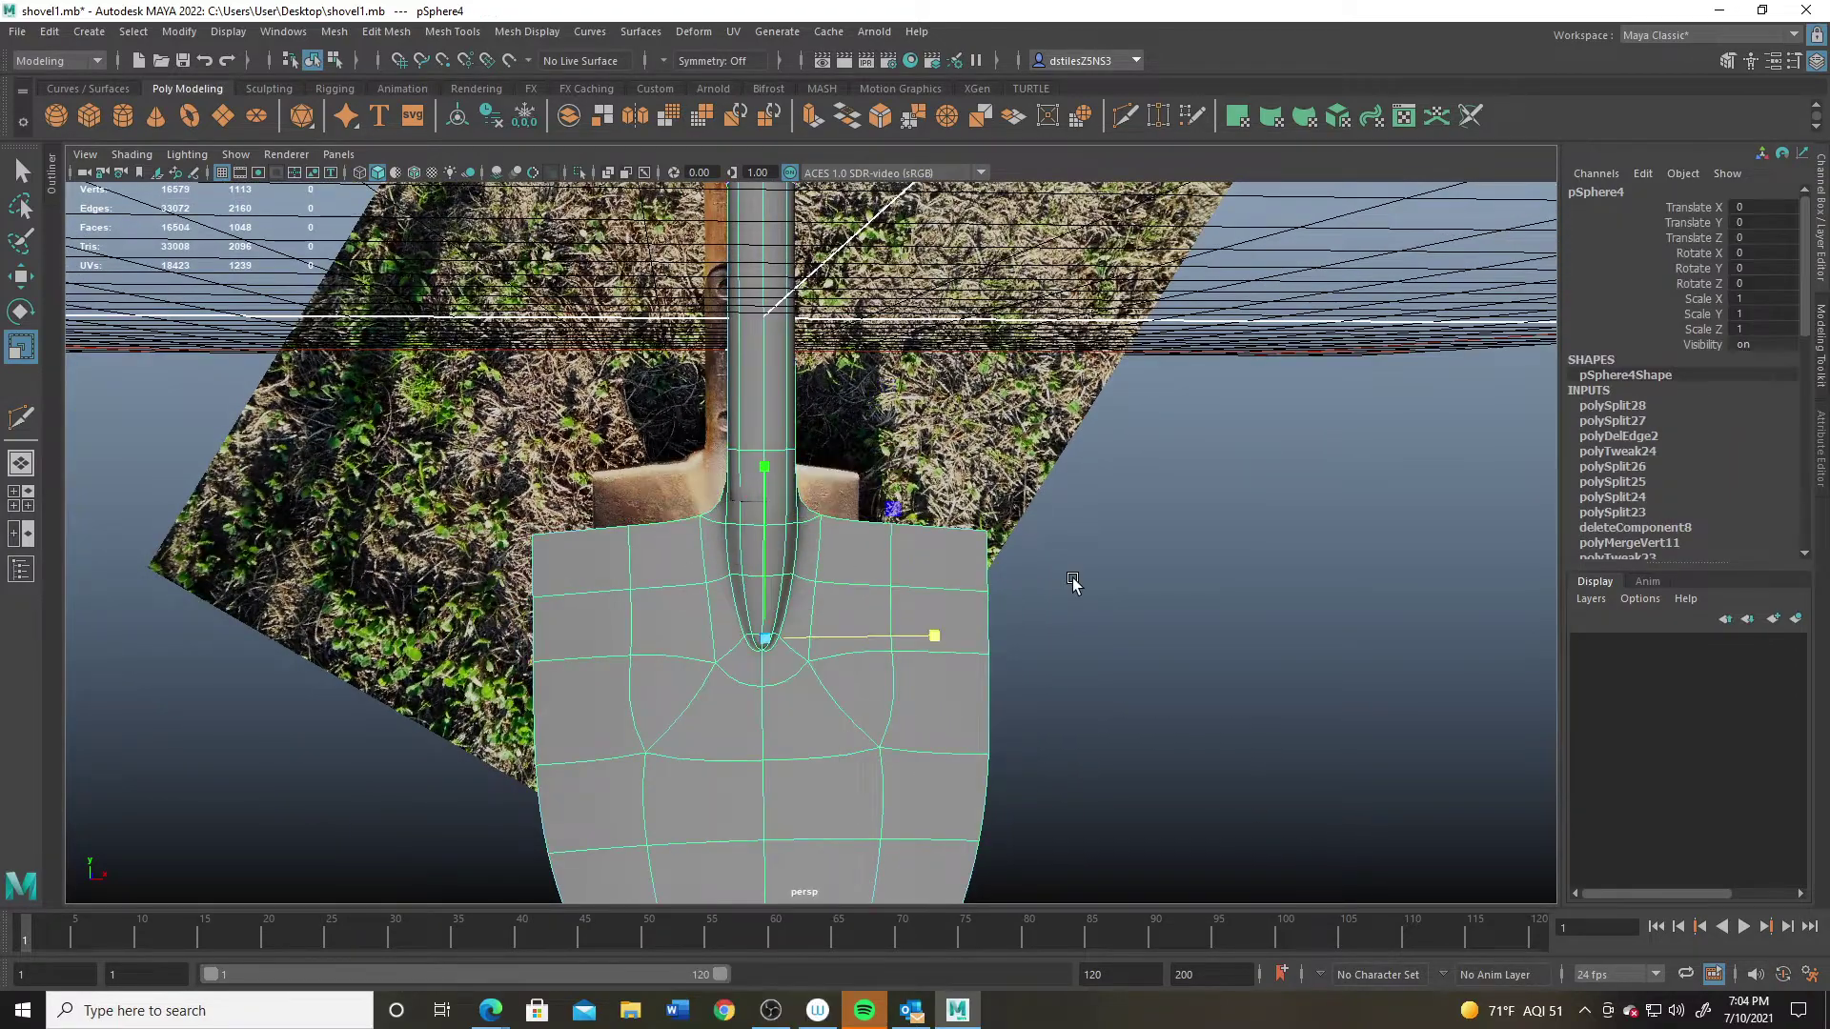
Step: Clear the selection, check the smoothed blade and show the four-view layout
left_click(1073, 583)
left_click_drag(686, 464, 762, 571, "alt")
key("space")
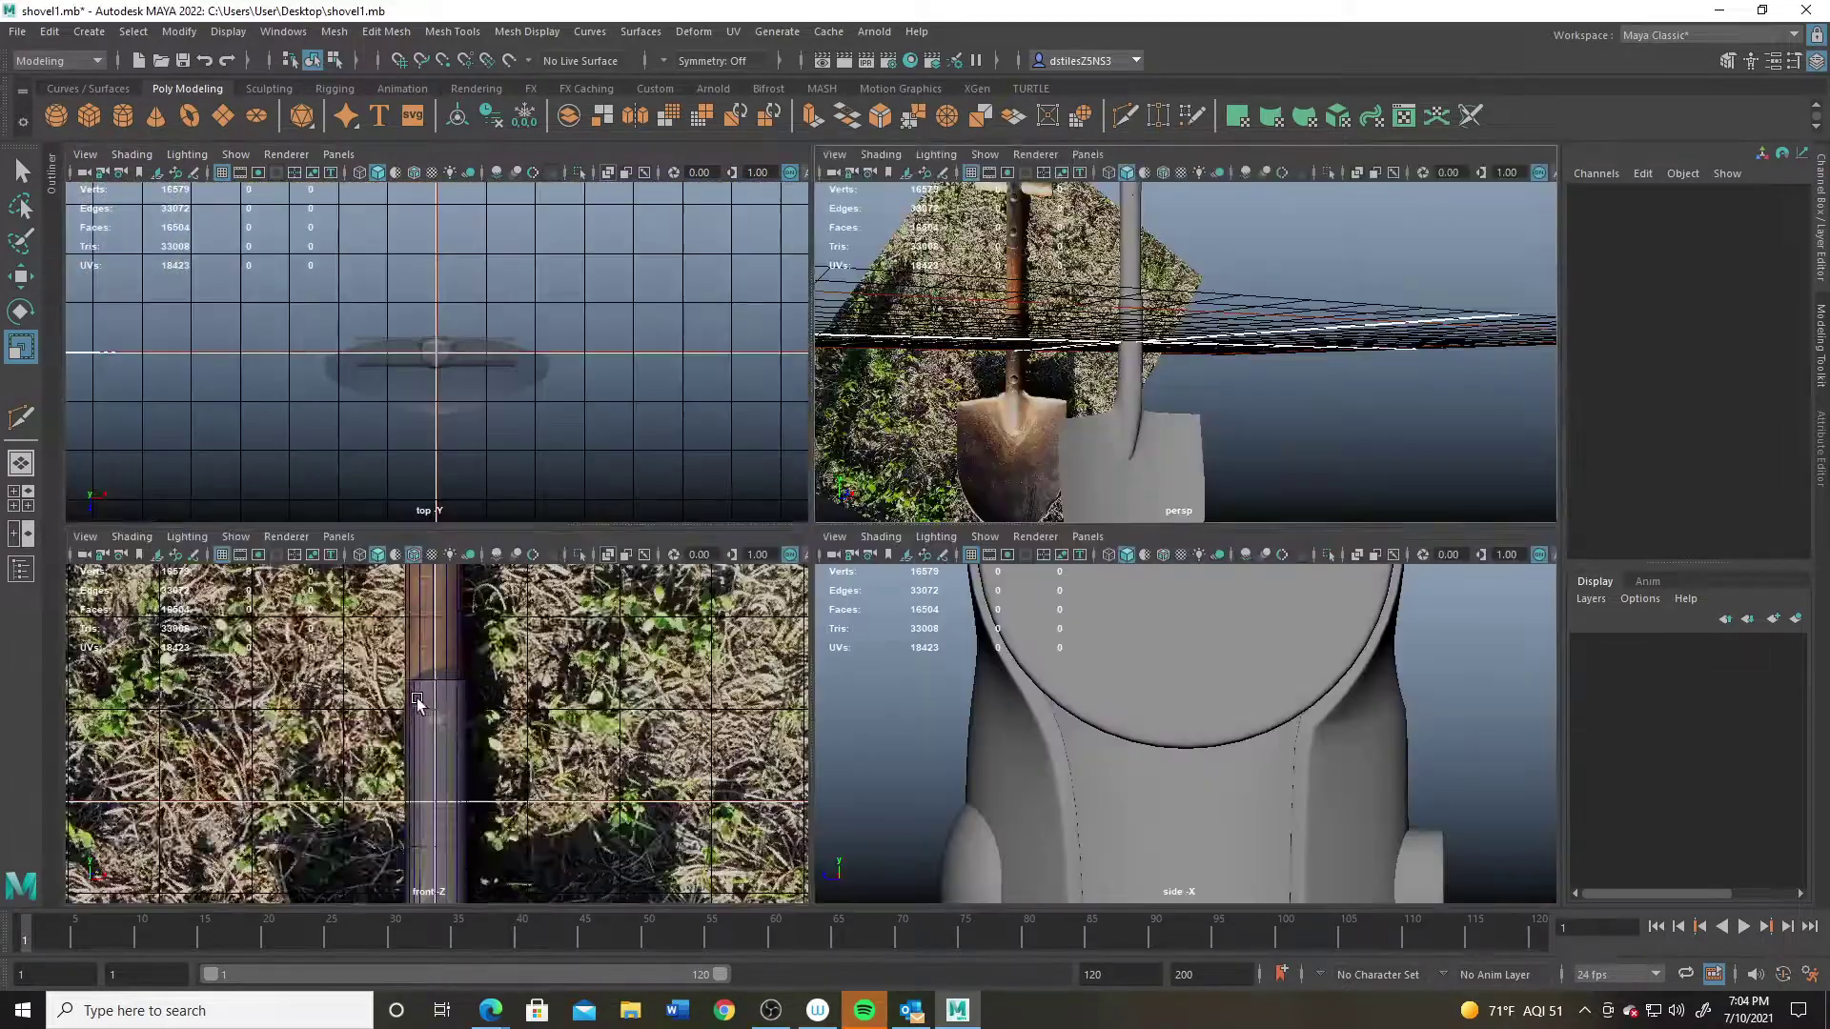
Step: In the front view, move the side vertices of the socket's upper edge down in stages to round the rim like the photo
key("space")
right_click_drag(797, 456, 700, 420)
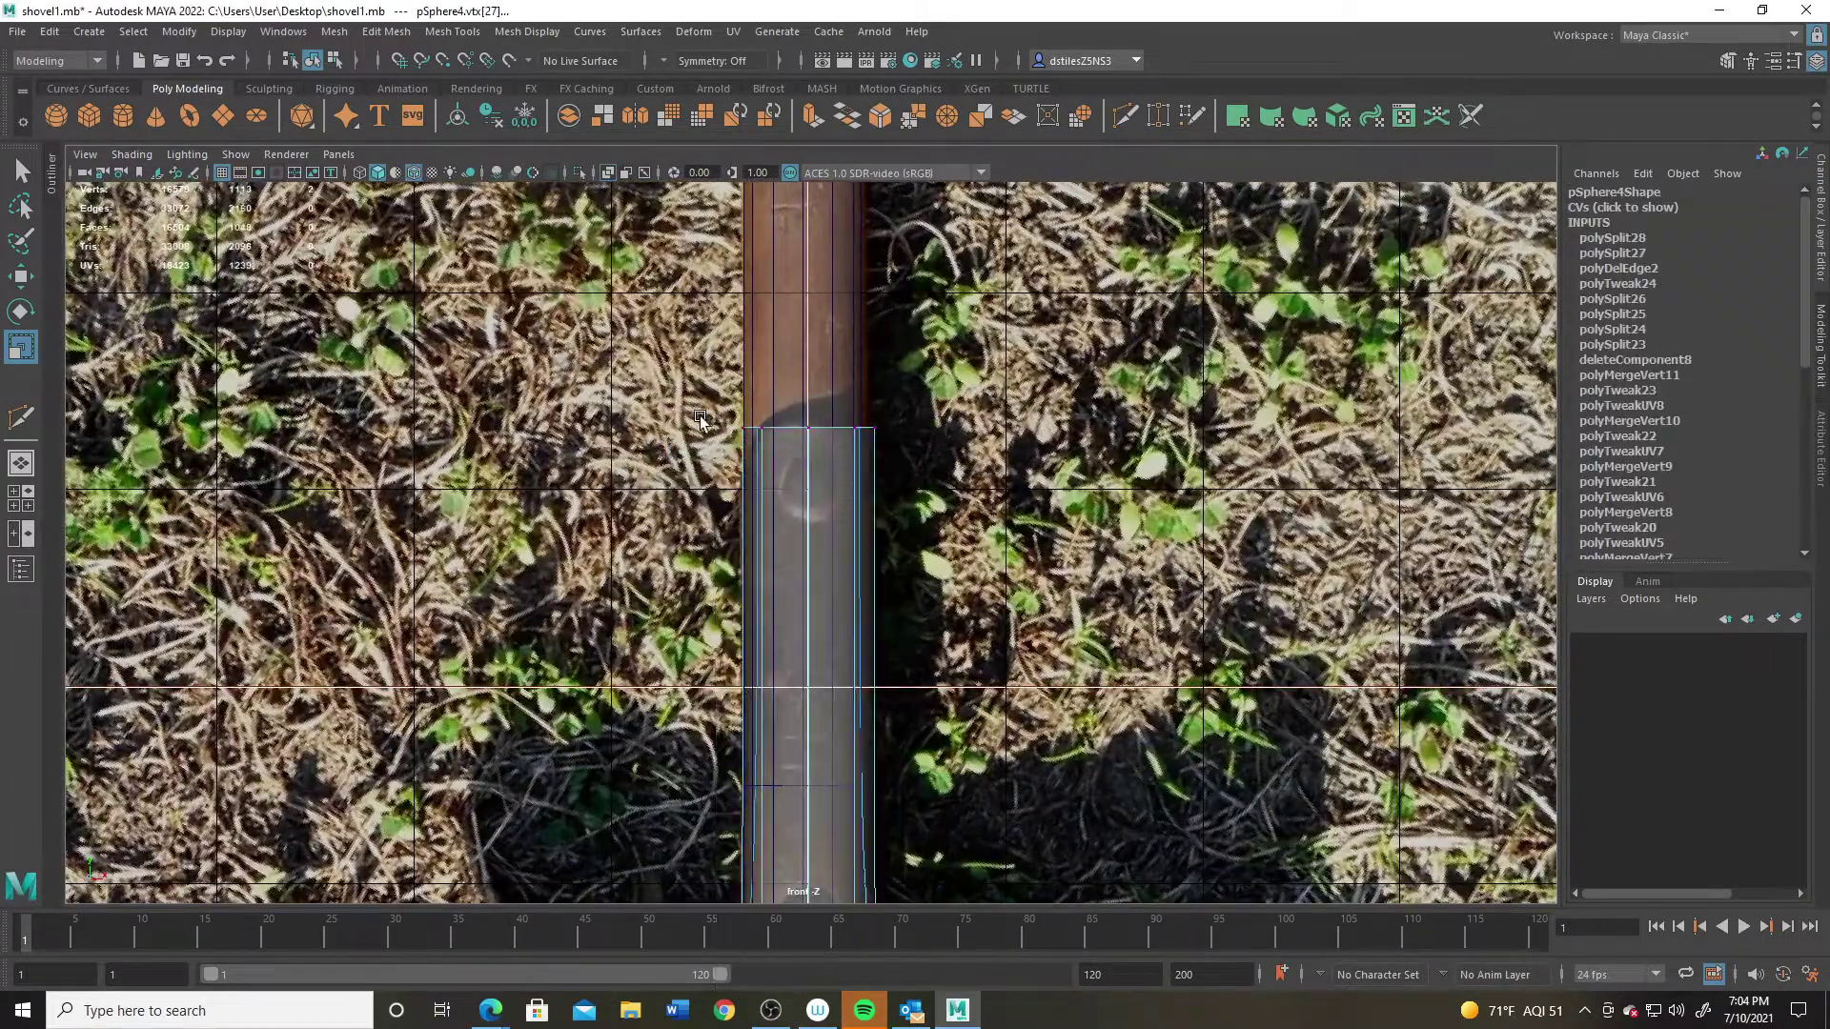
scroll(911, 589, "up", 3)
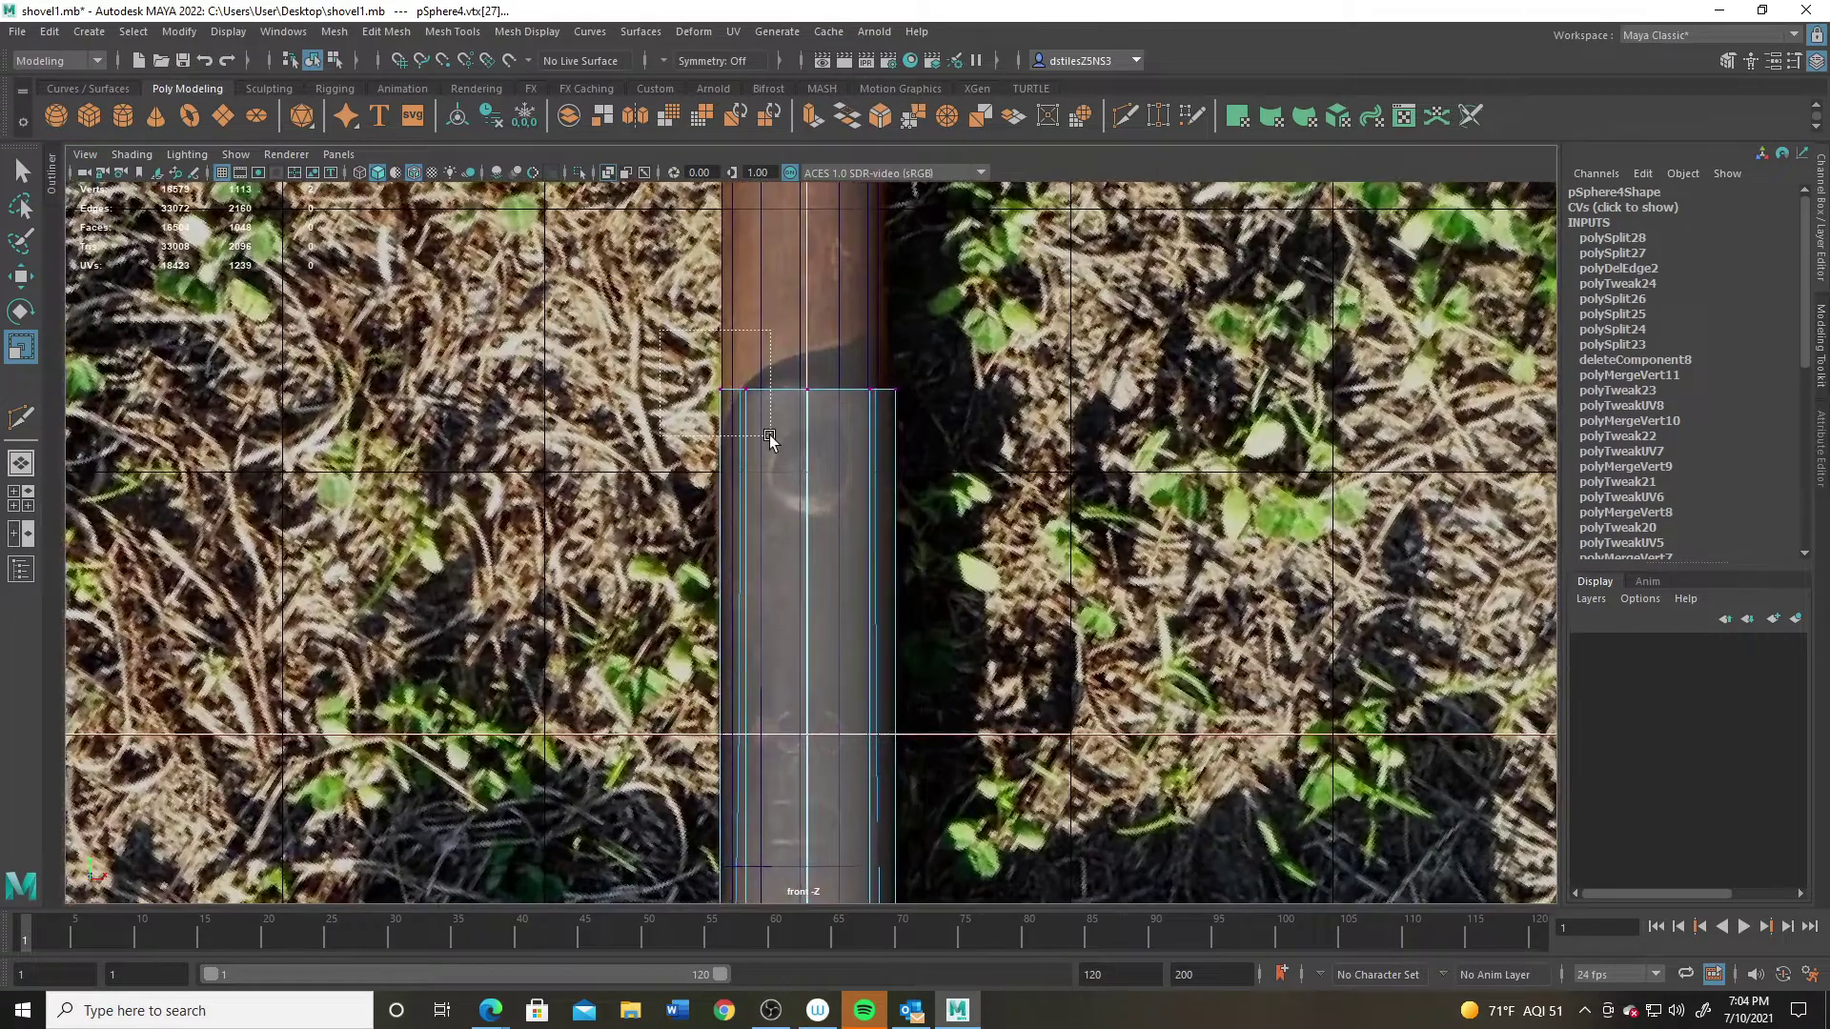
left_click_drag(770, 435, 771, 434)
left_click_drag(887, 396, 907, 437, "shift")
key("w")
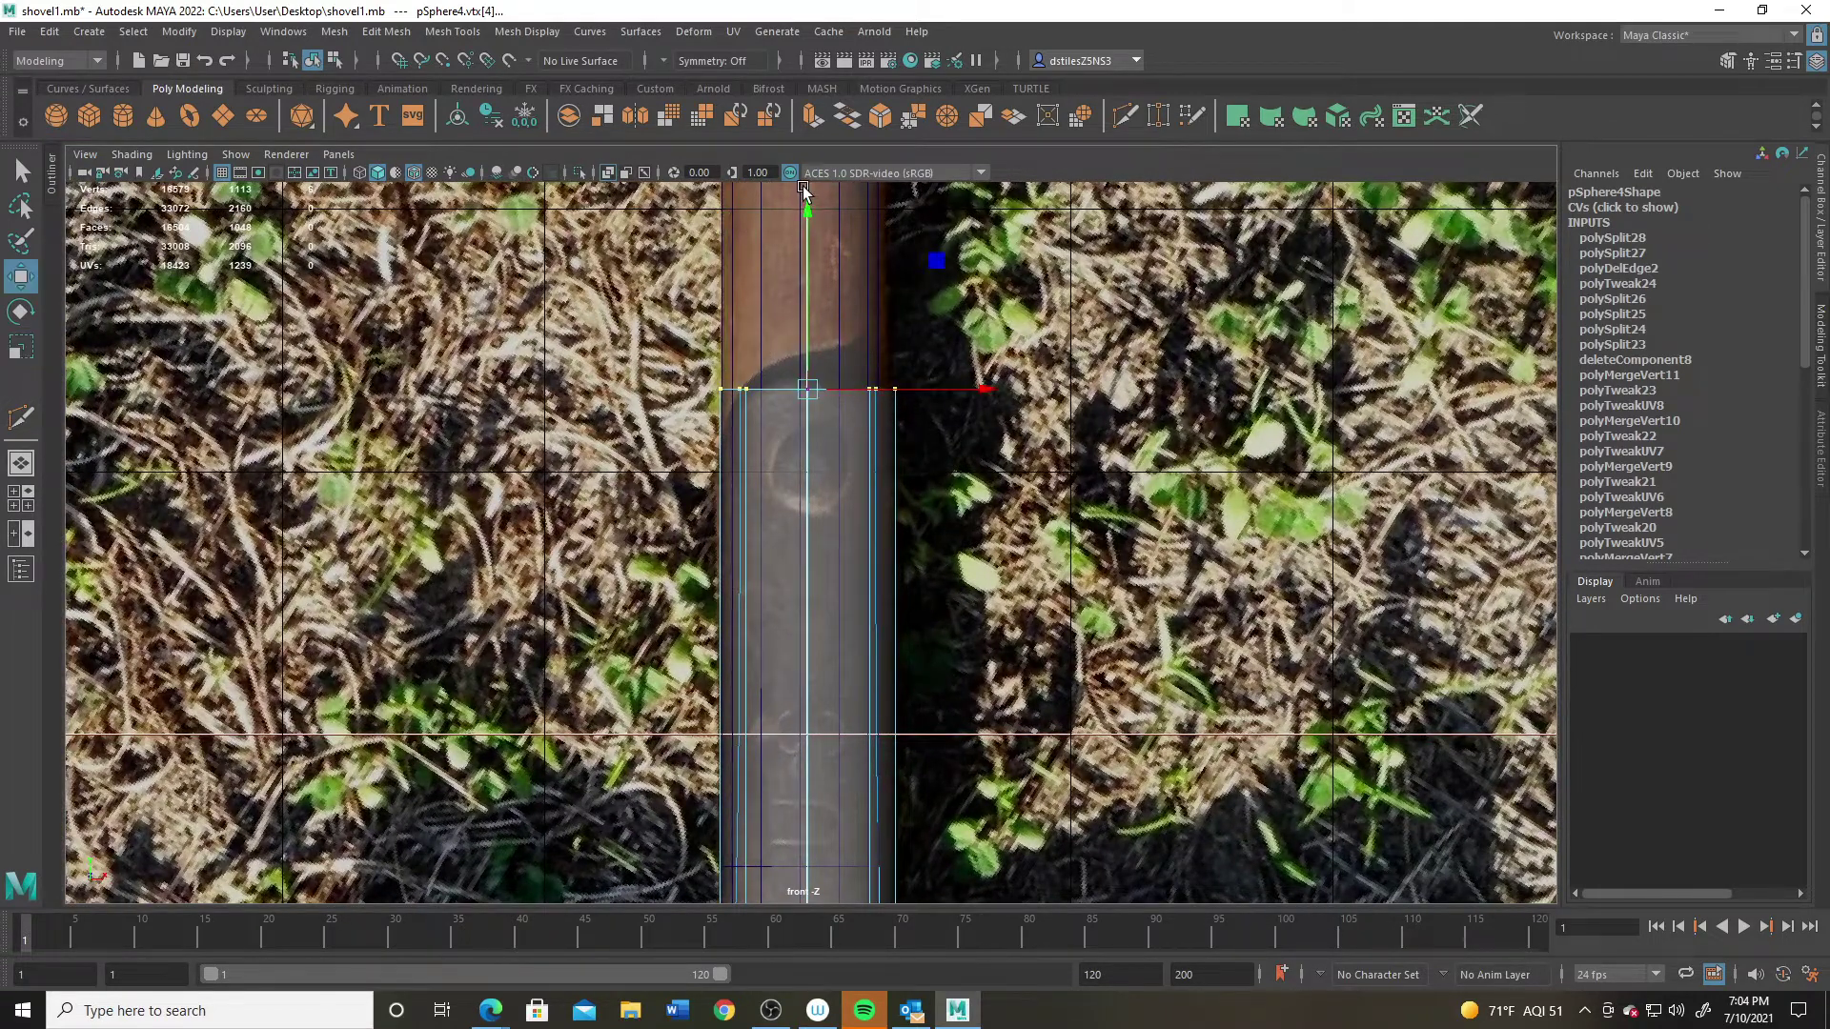
left_click_drag(807, 209, 807, 217)
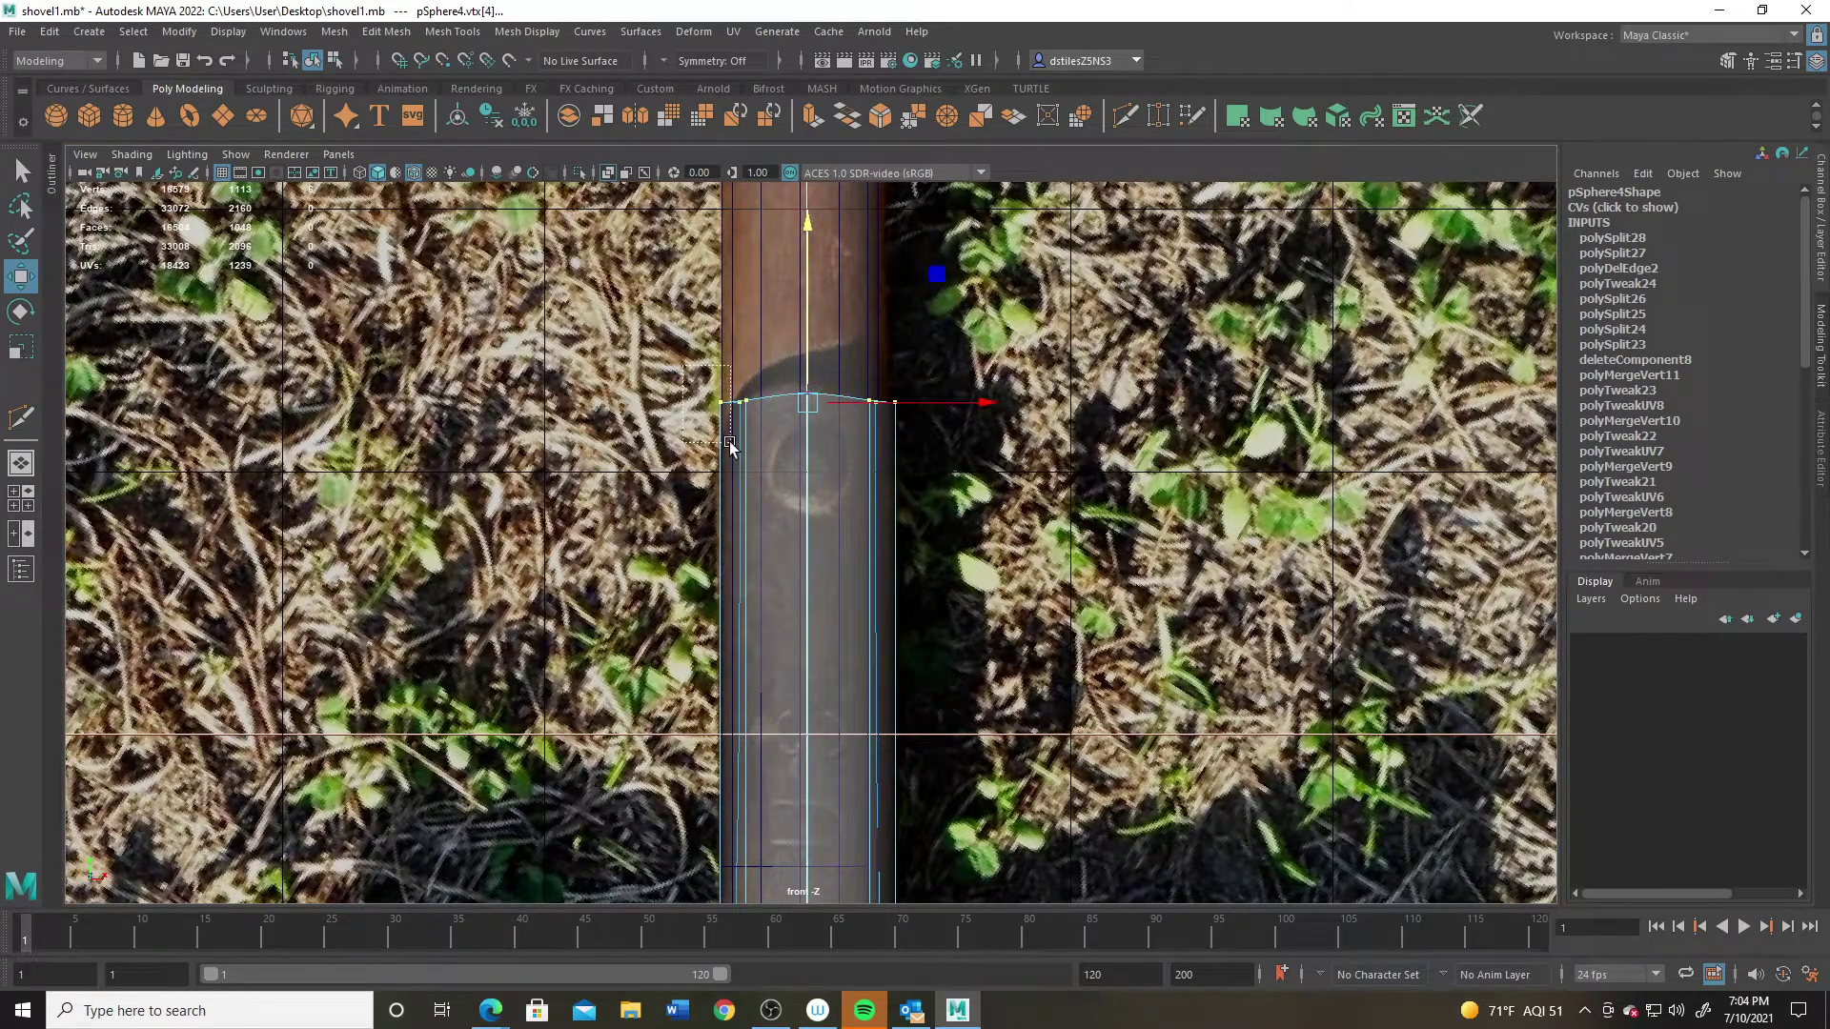
left_click_drag(741, 461, 742, 461)
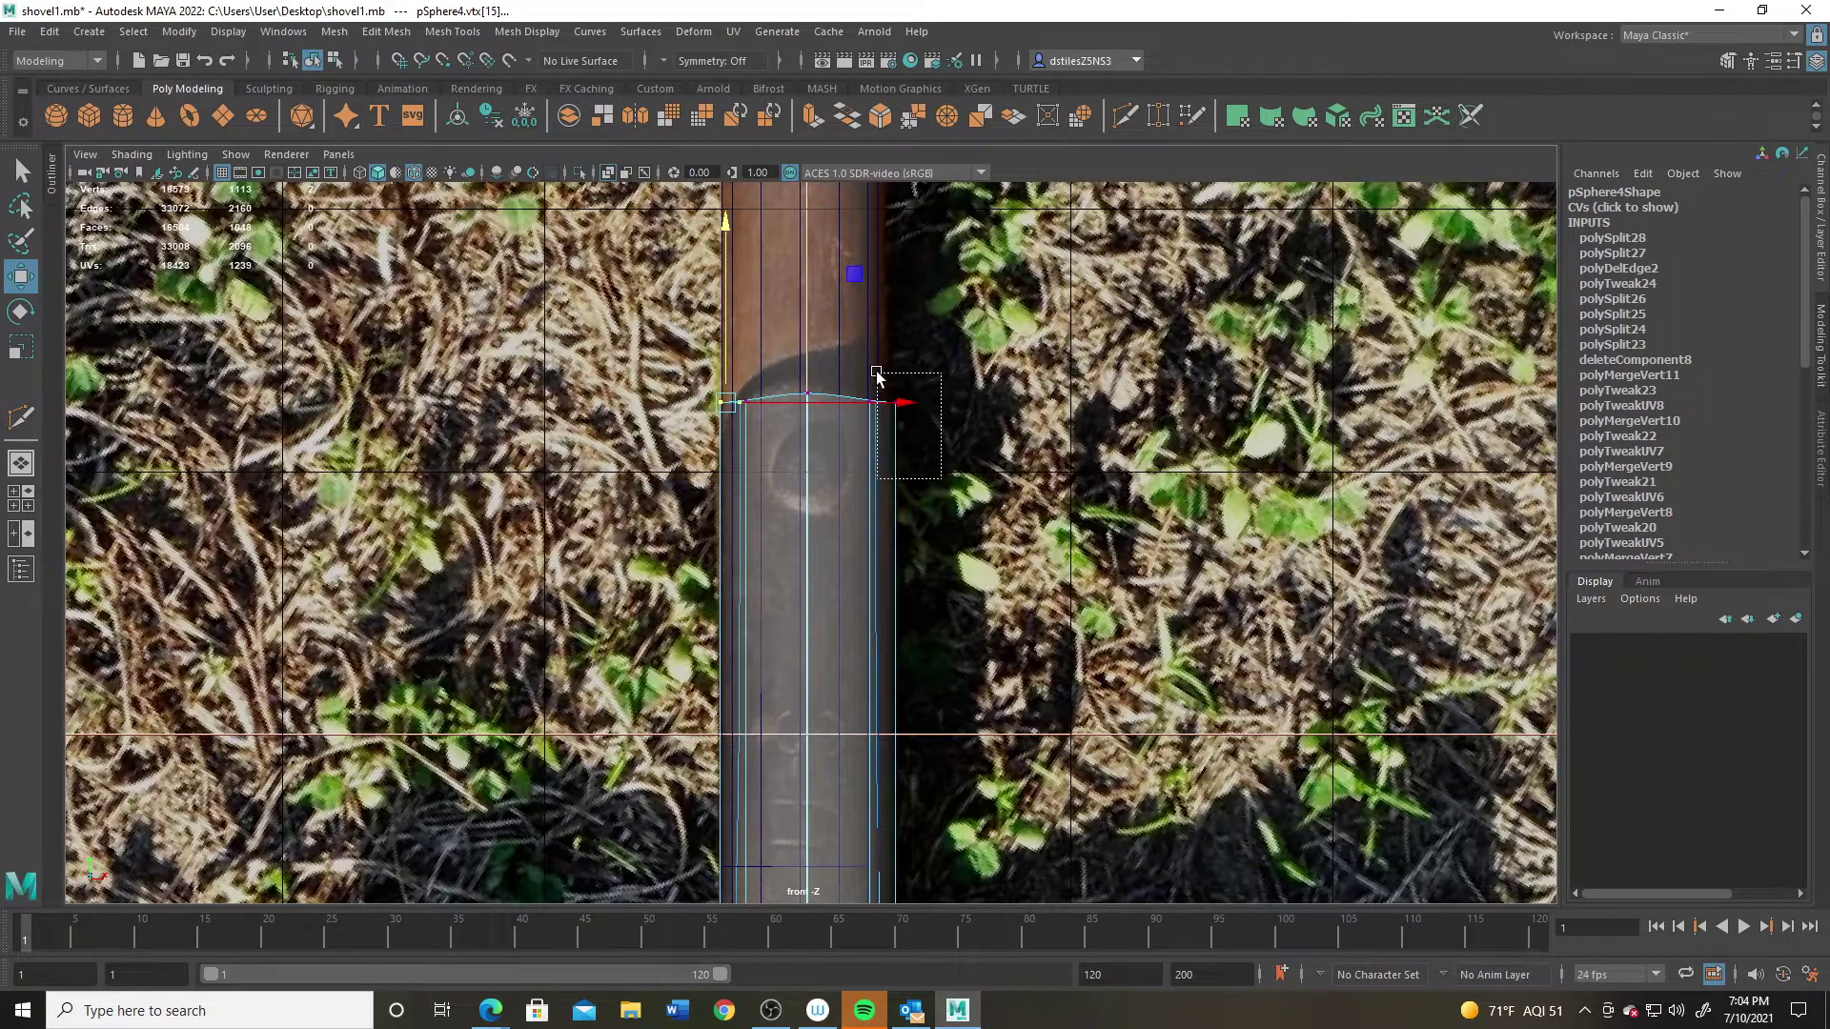
left_click(807, 395)
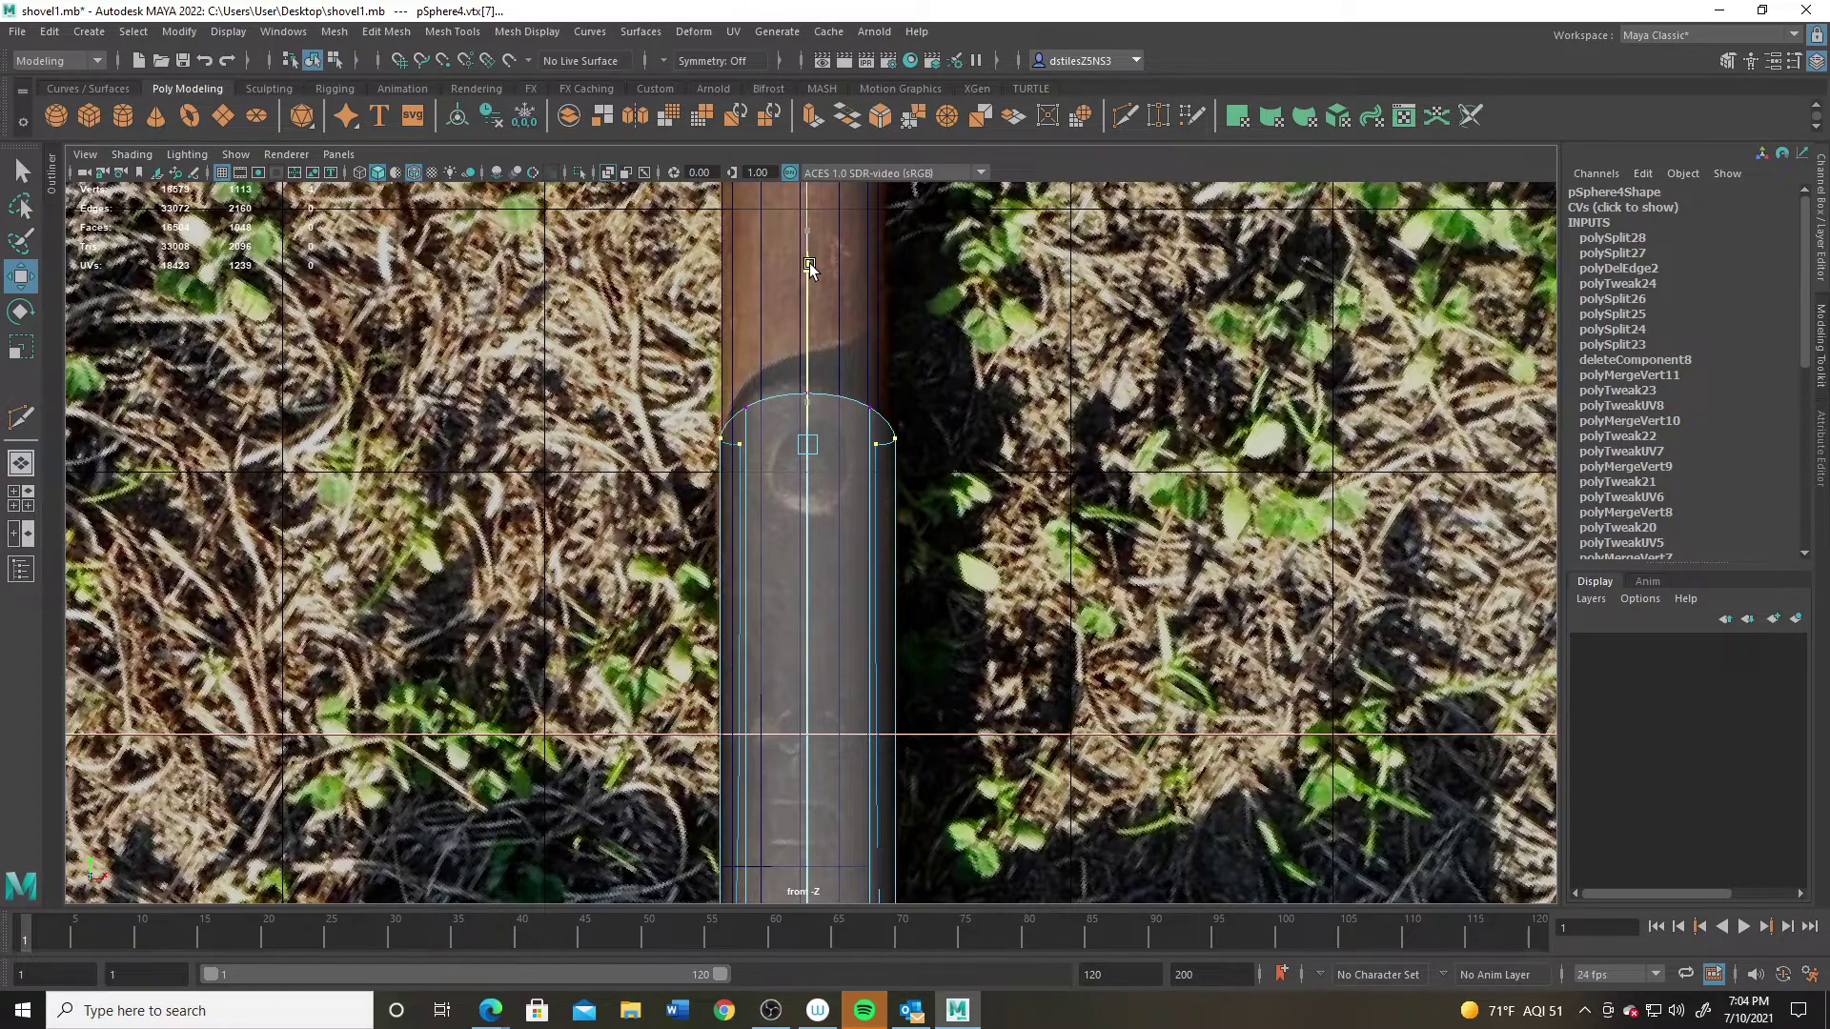
key("space")
key("space")
right_click_drag(703, 515, 734, 488)
Step: In the side view, scale the blade tip's vertices along Z and shift them along Z
left_click_drag(734, 488, 836, 479, "alt")
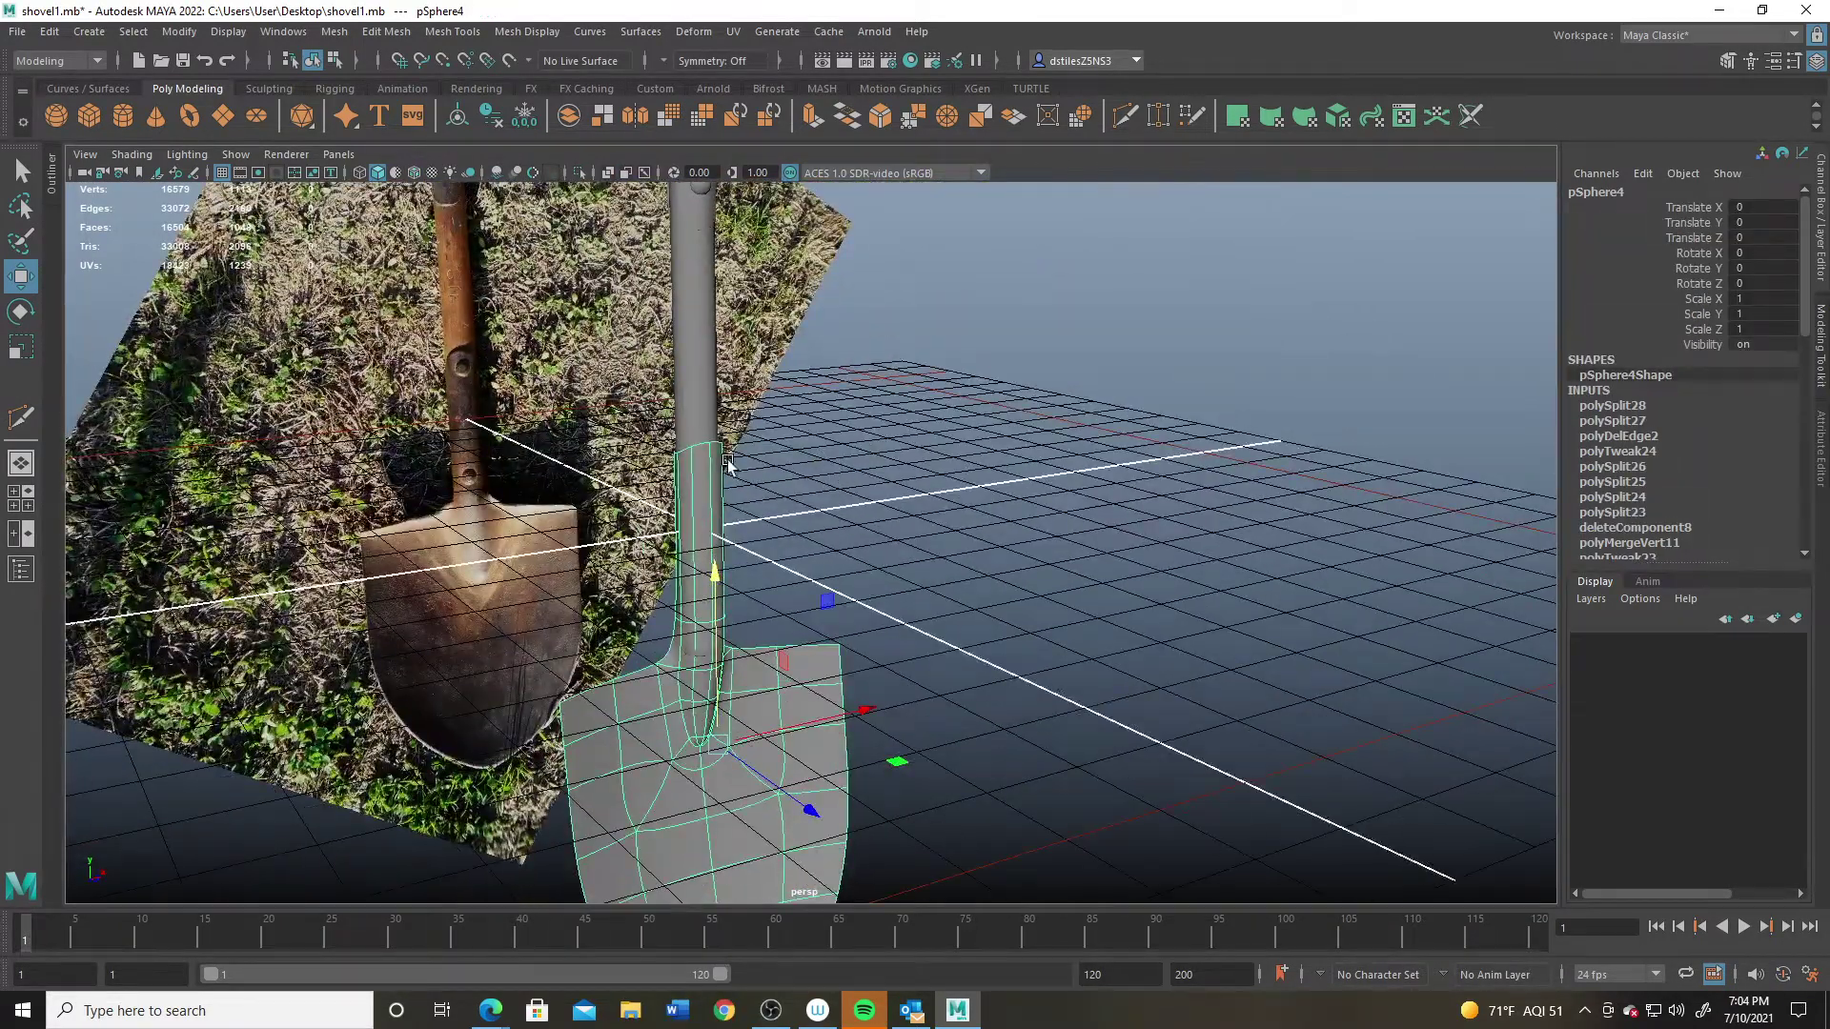
left_click_drag(728, 463, 723, 603, "alt")
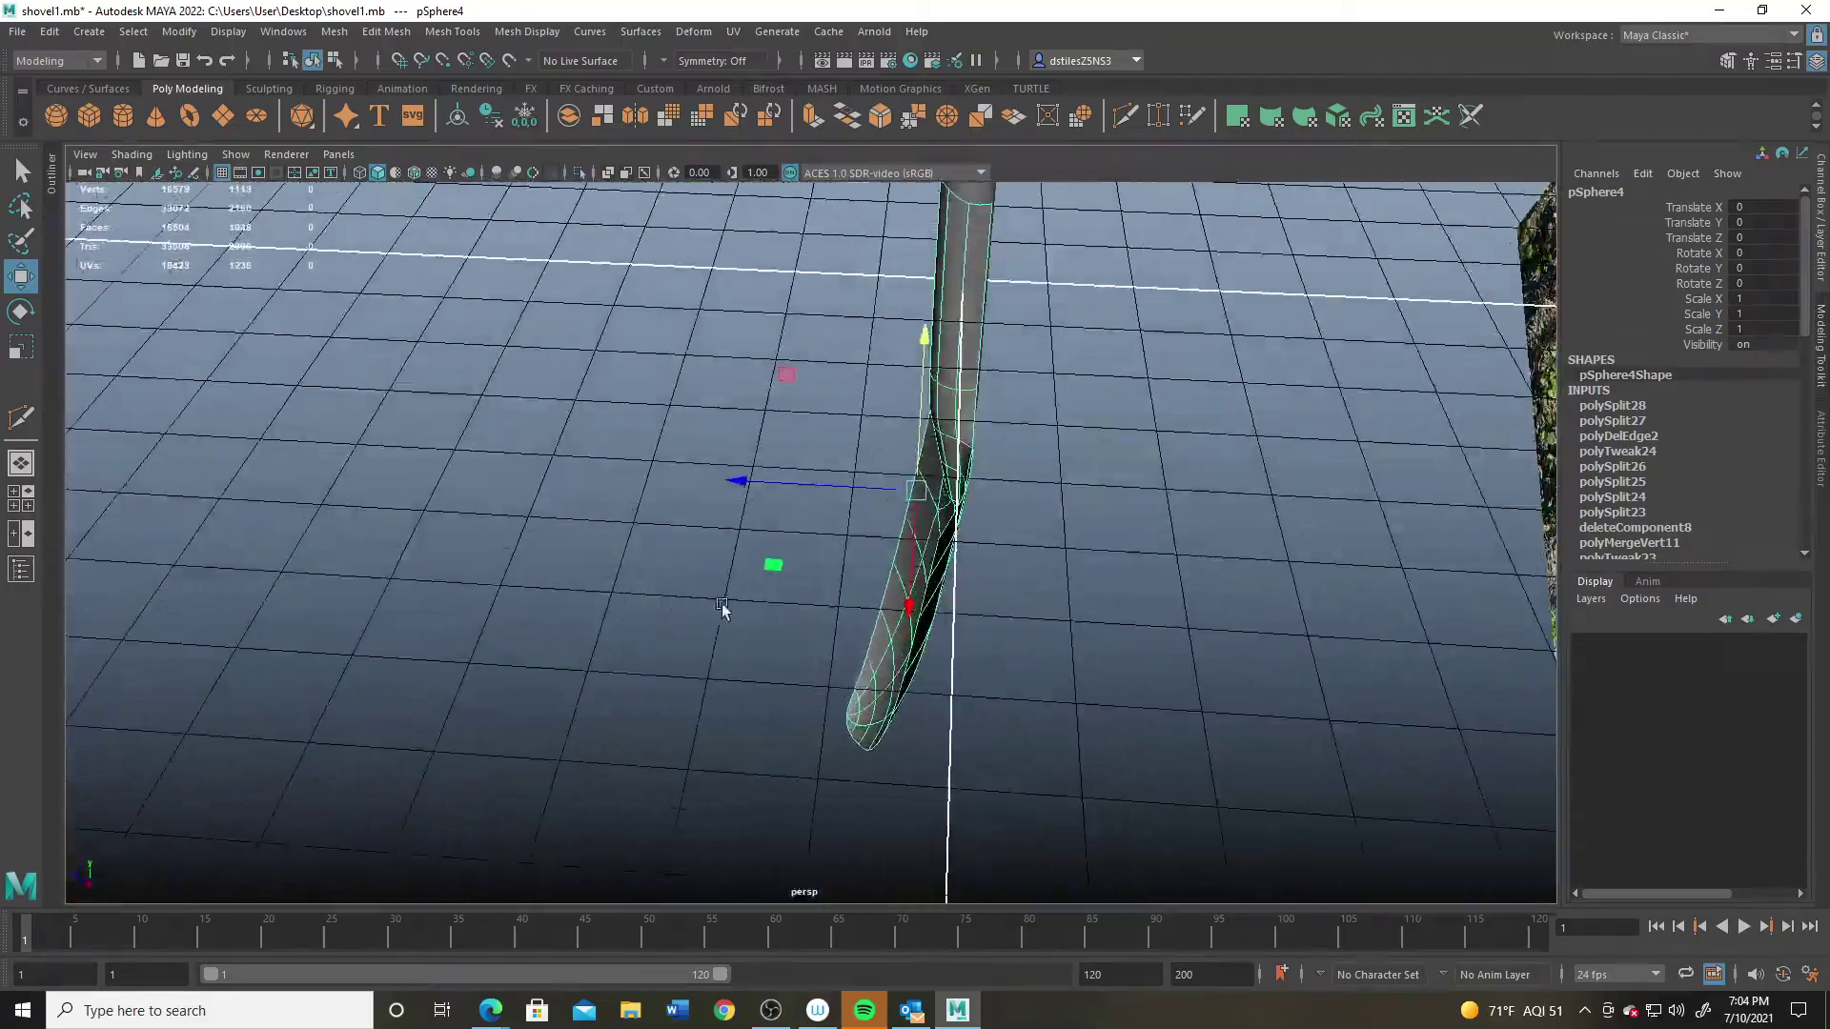
middle_click_drag(722, 603, 747, 435, "alt")
scroll(894, 649, "up", 3)
key("space")
key("space")
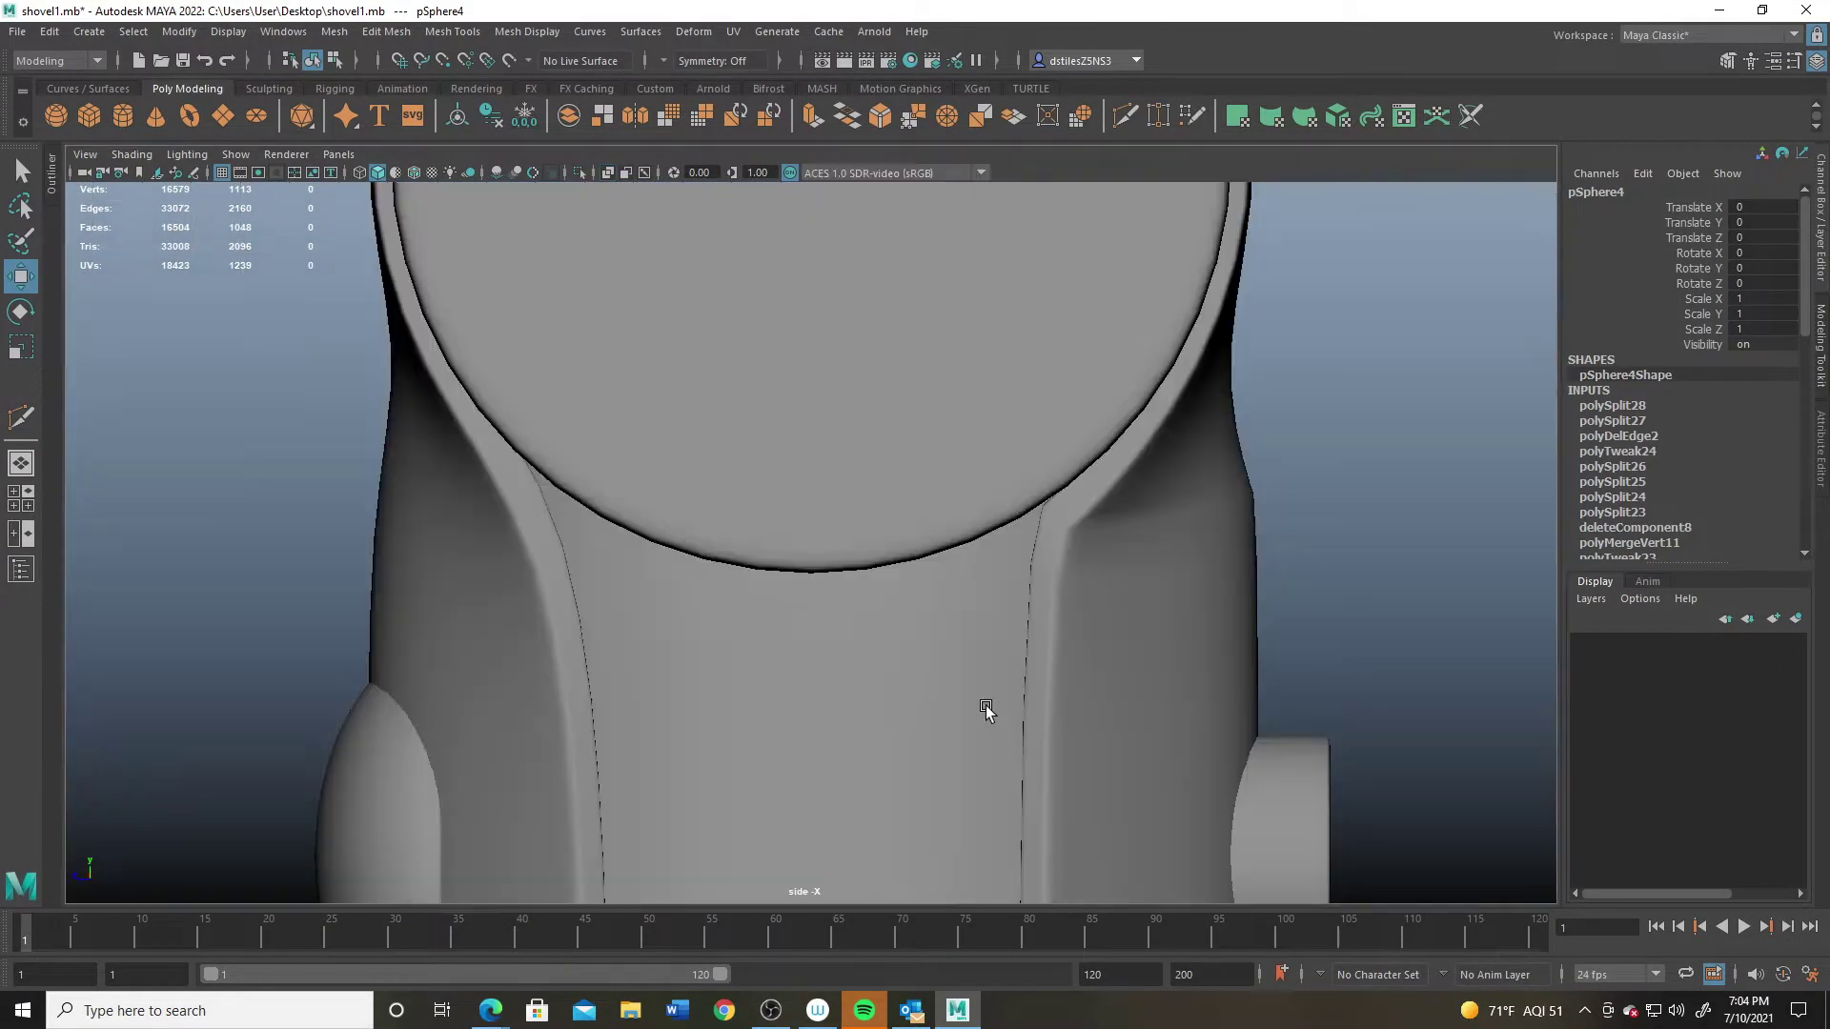
key("f")
middle_click_drag(701, 742, 804, 460, "alt")
scroll(805, 459, "up", 4)
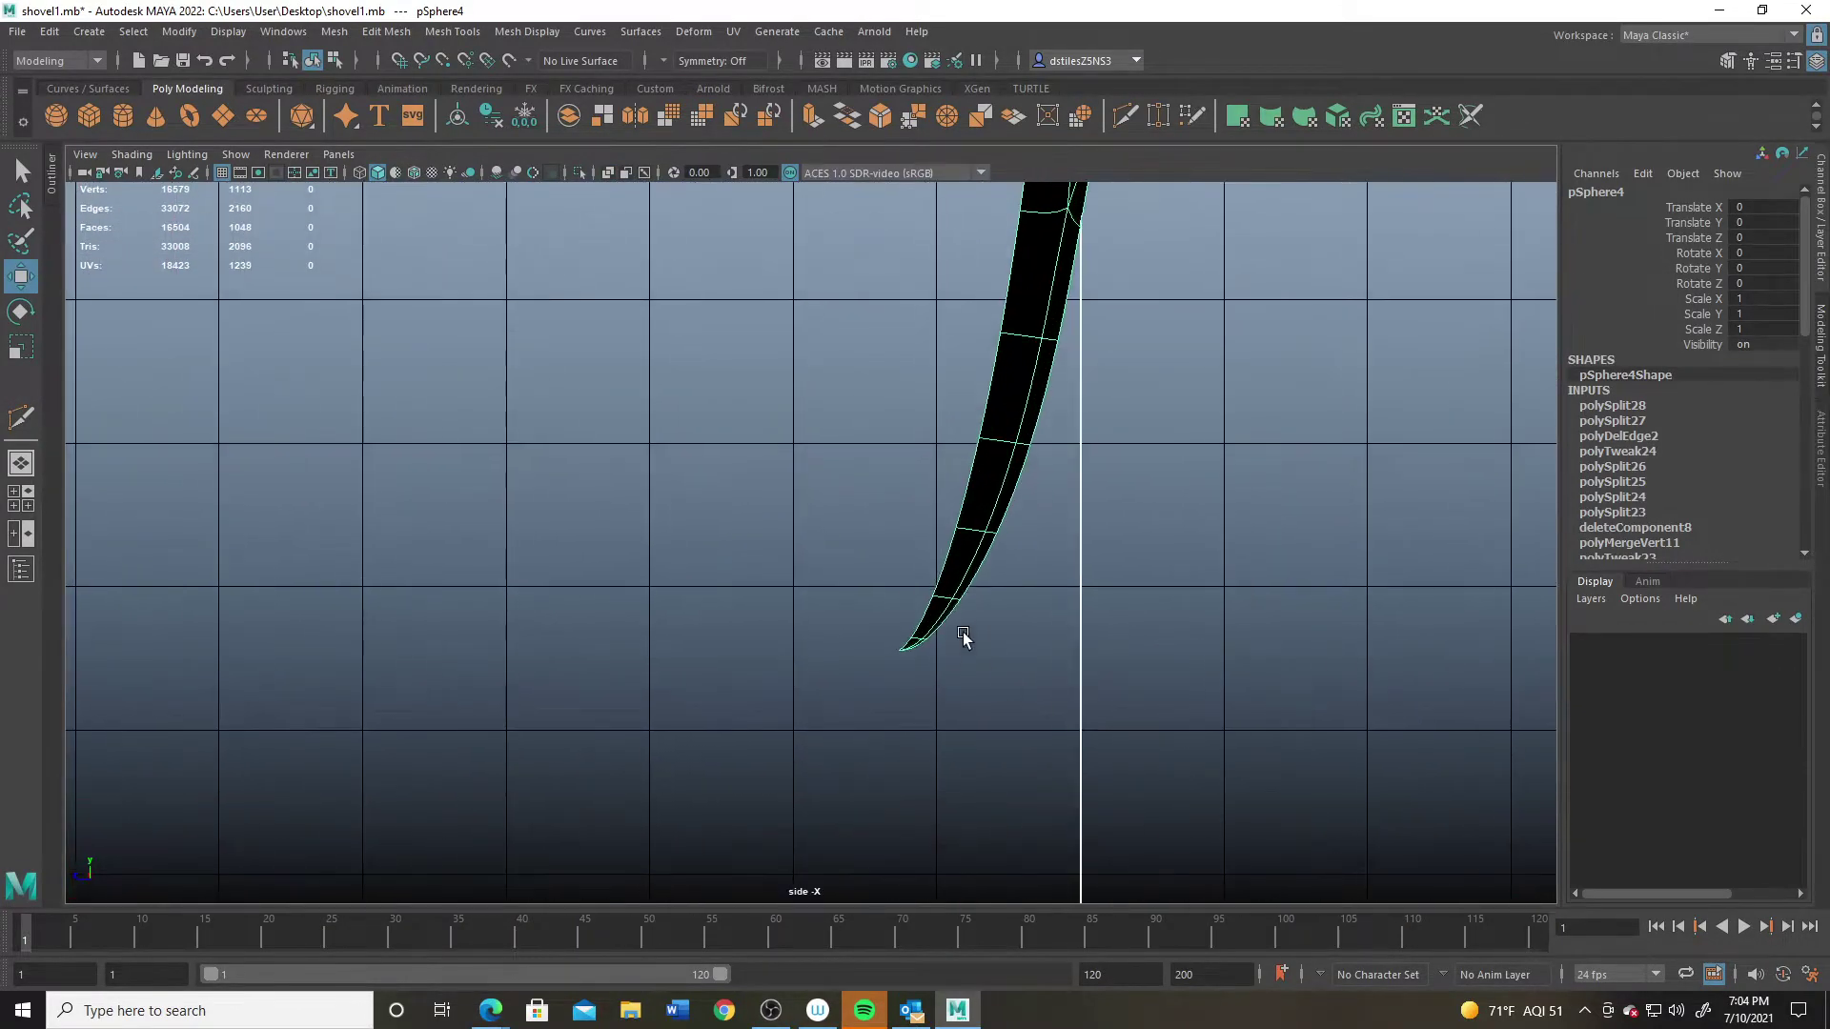
right_click(935, 599)
right_click_drag(935, 606, 819, 481)
left_click_drag(872, 643, 930, 679)
key("r")
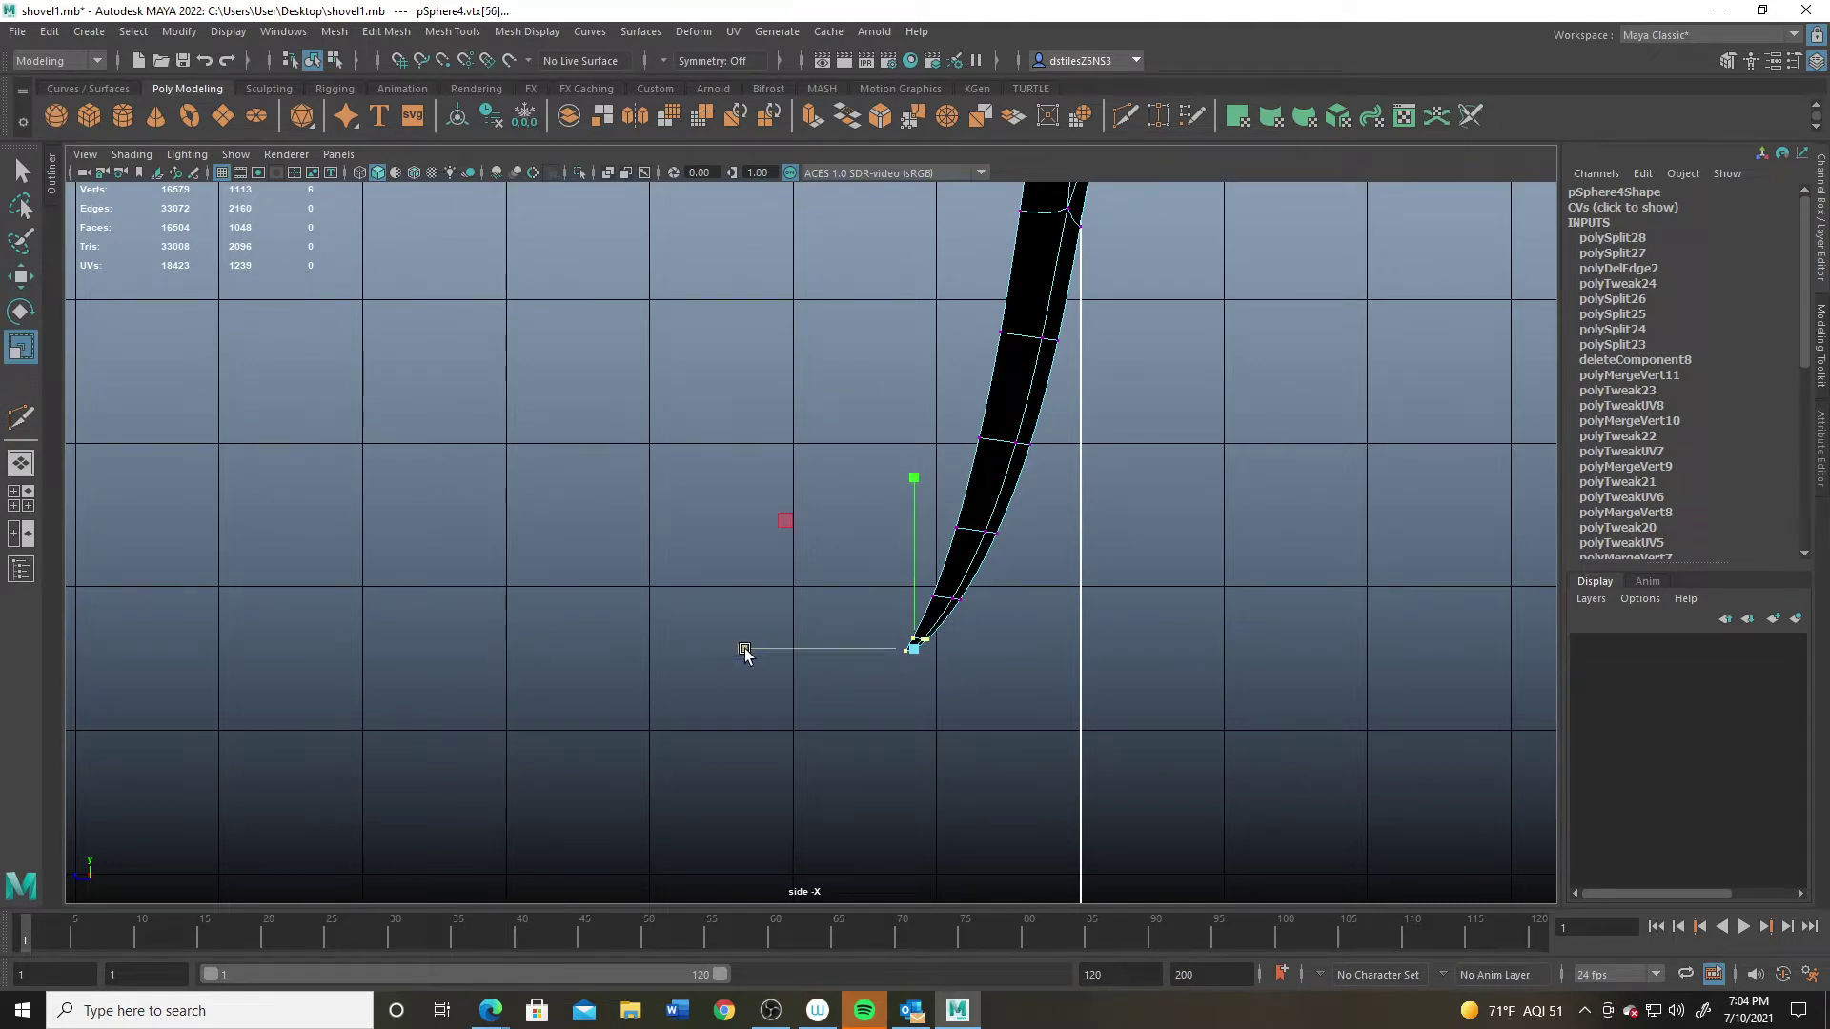
key("w")
left_click_drag(781, 662, 751, 650)
Step: Check the smoothed blade outline and pull the tip's center vertex down to make the end more pointed
left_click_drag(1137, 377, 897, 530, "alt")
right_click_drag(895, 484, 991, 458)
left_click(1072, 655)
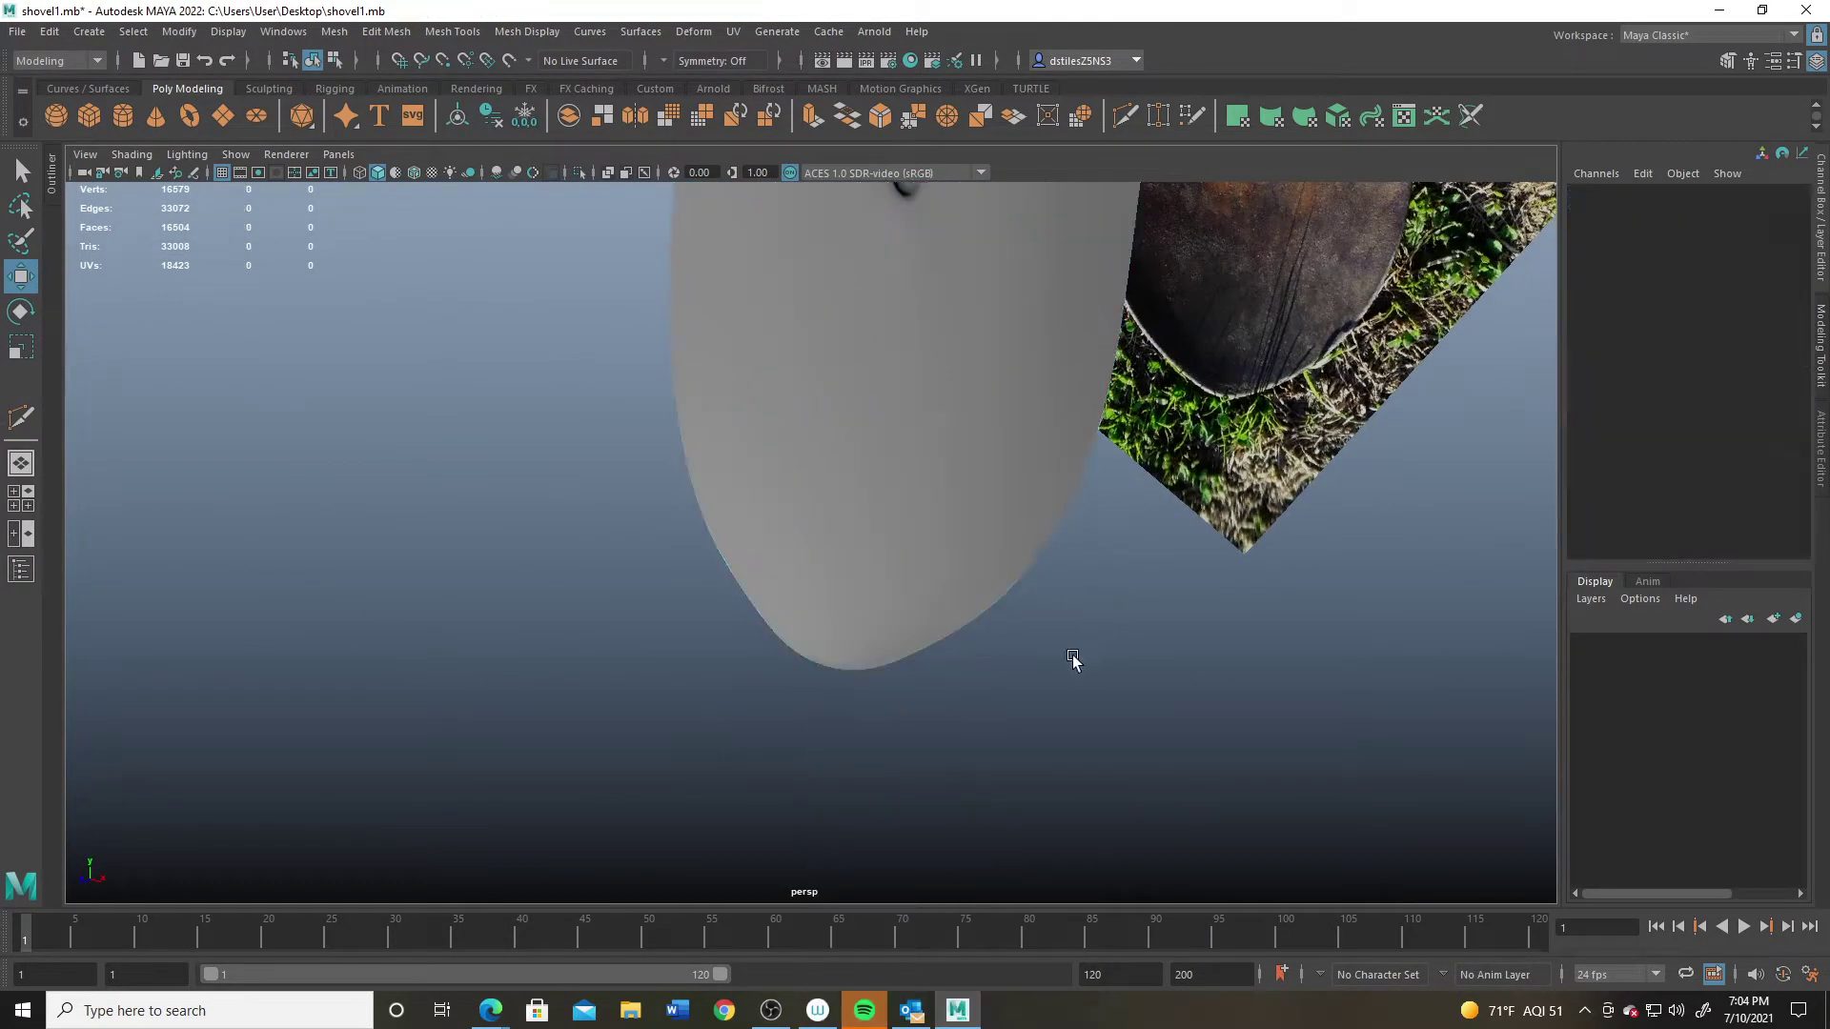
left_click_drag(1072, 655, 1017, 574, "alt")
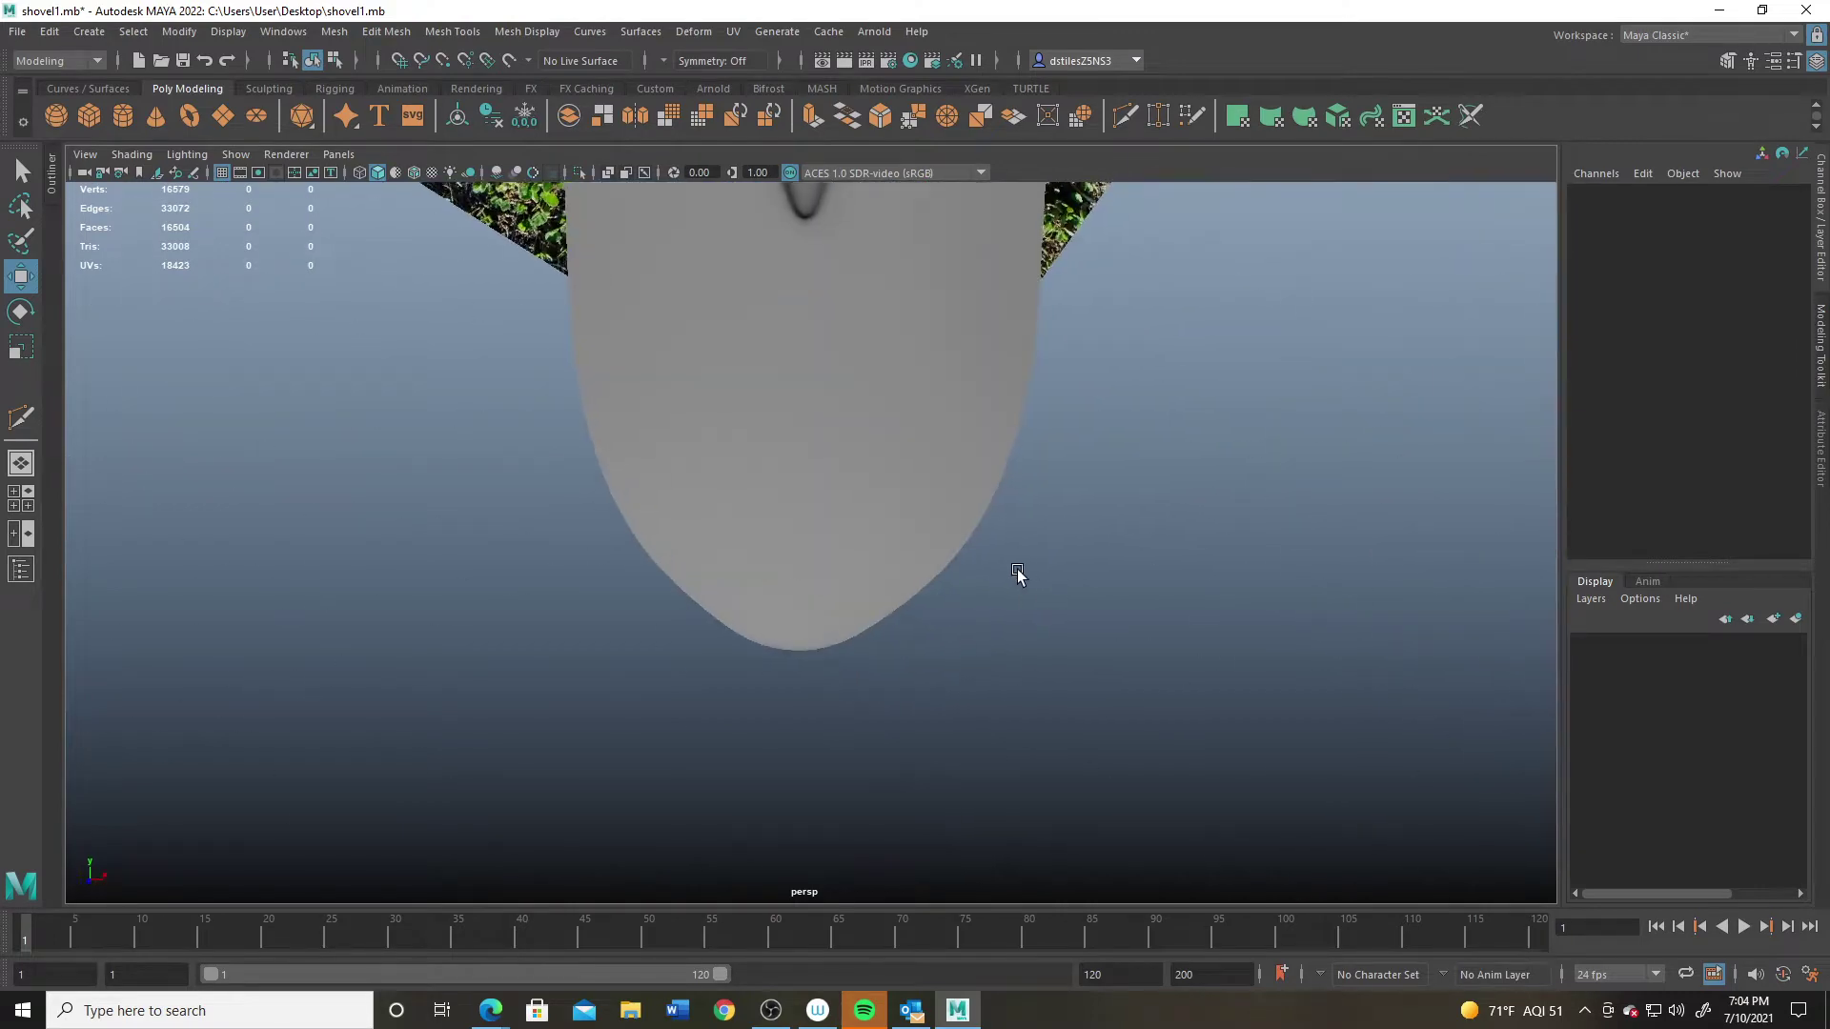
left_click(825, 631)
scroll(906, 695, "up", 3)
right_click_drag(803, 484, 710, 484)
left_click(793, 622)
left_click_drag(811, 646, 798, 636)
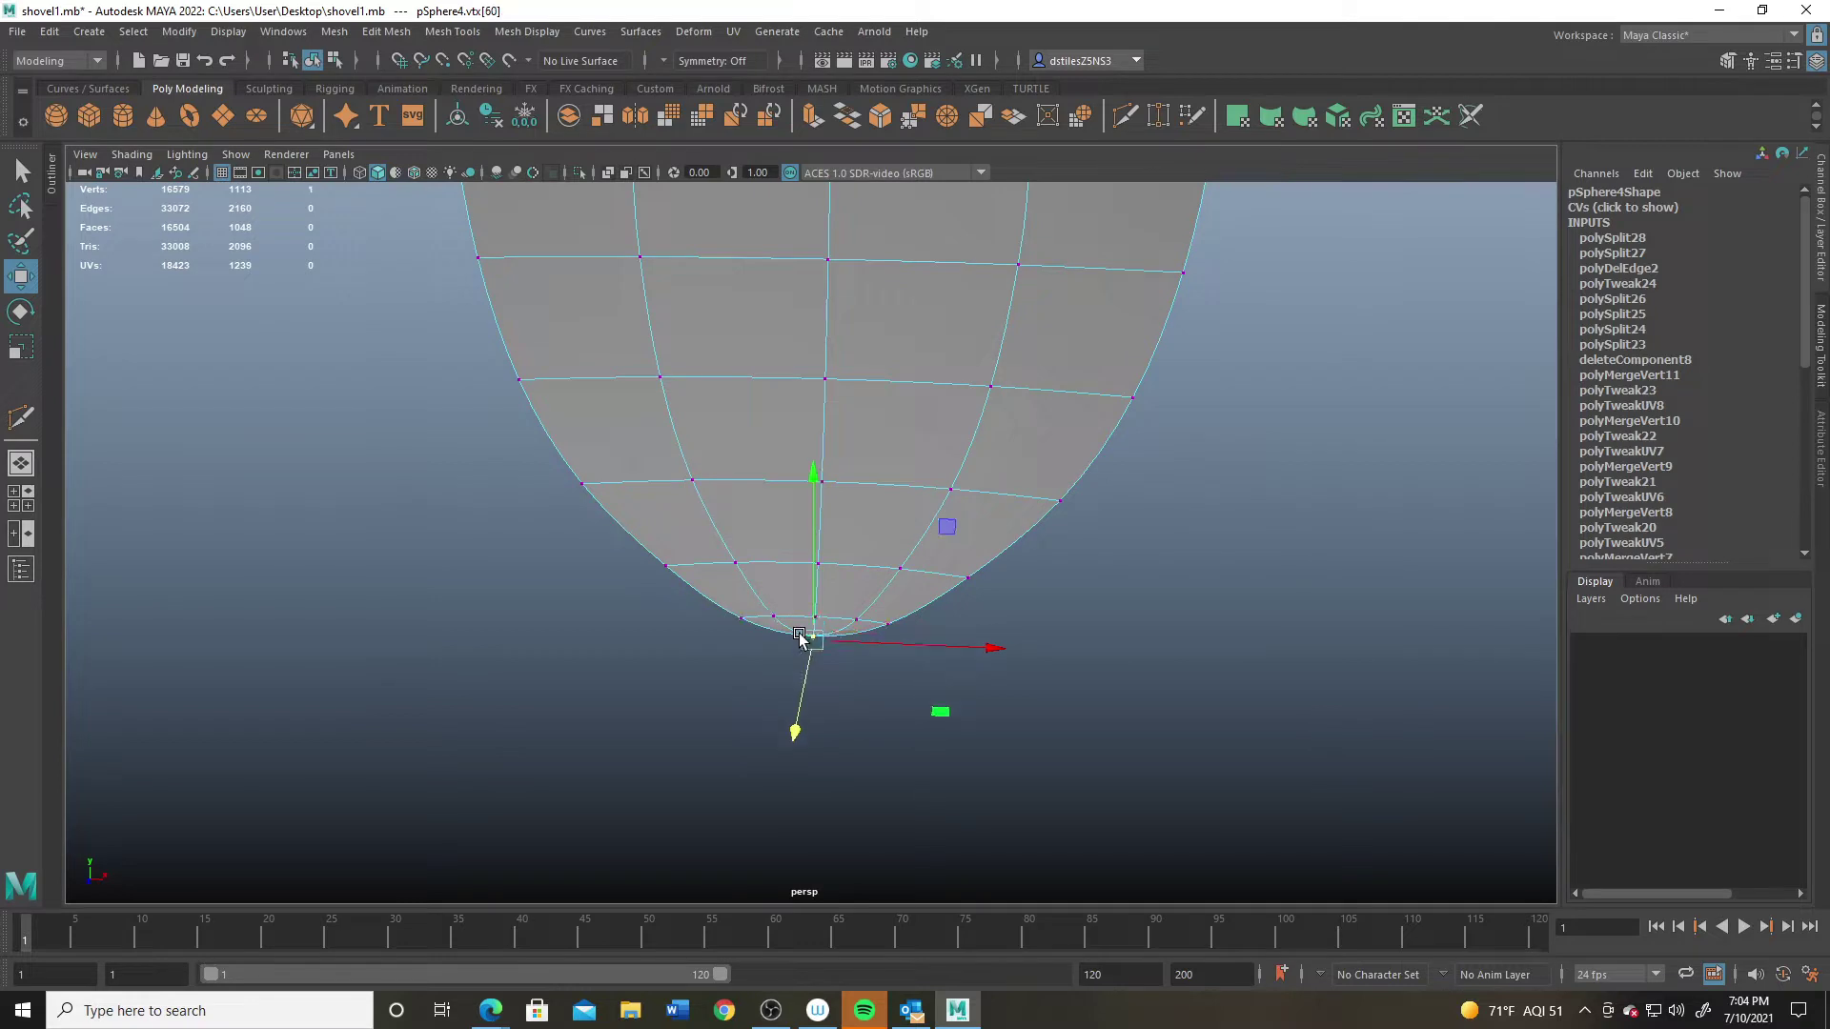
left_click_drag(816, 508, 820, 511)
Step: Select the two edge vertices on either side of the blade tip for scaling along X and check the smoothed outline
left_click(739, 624)
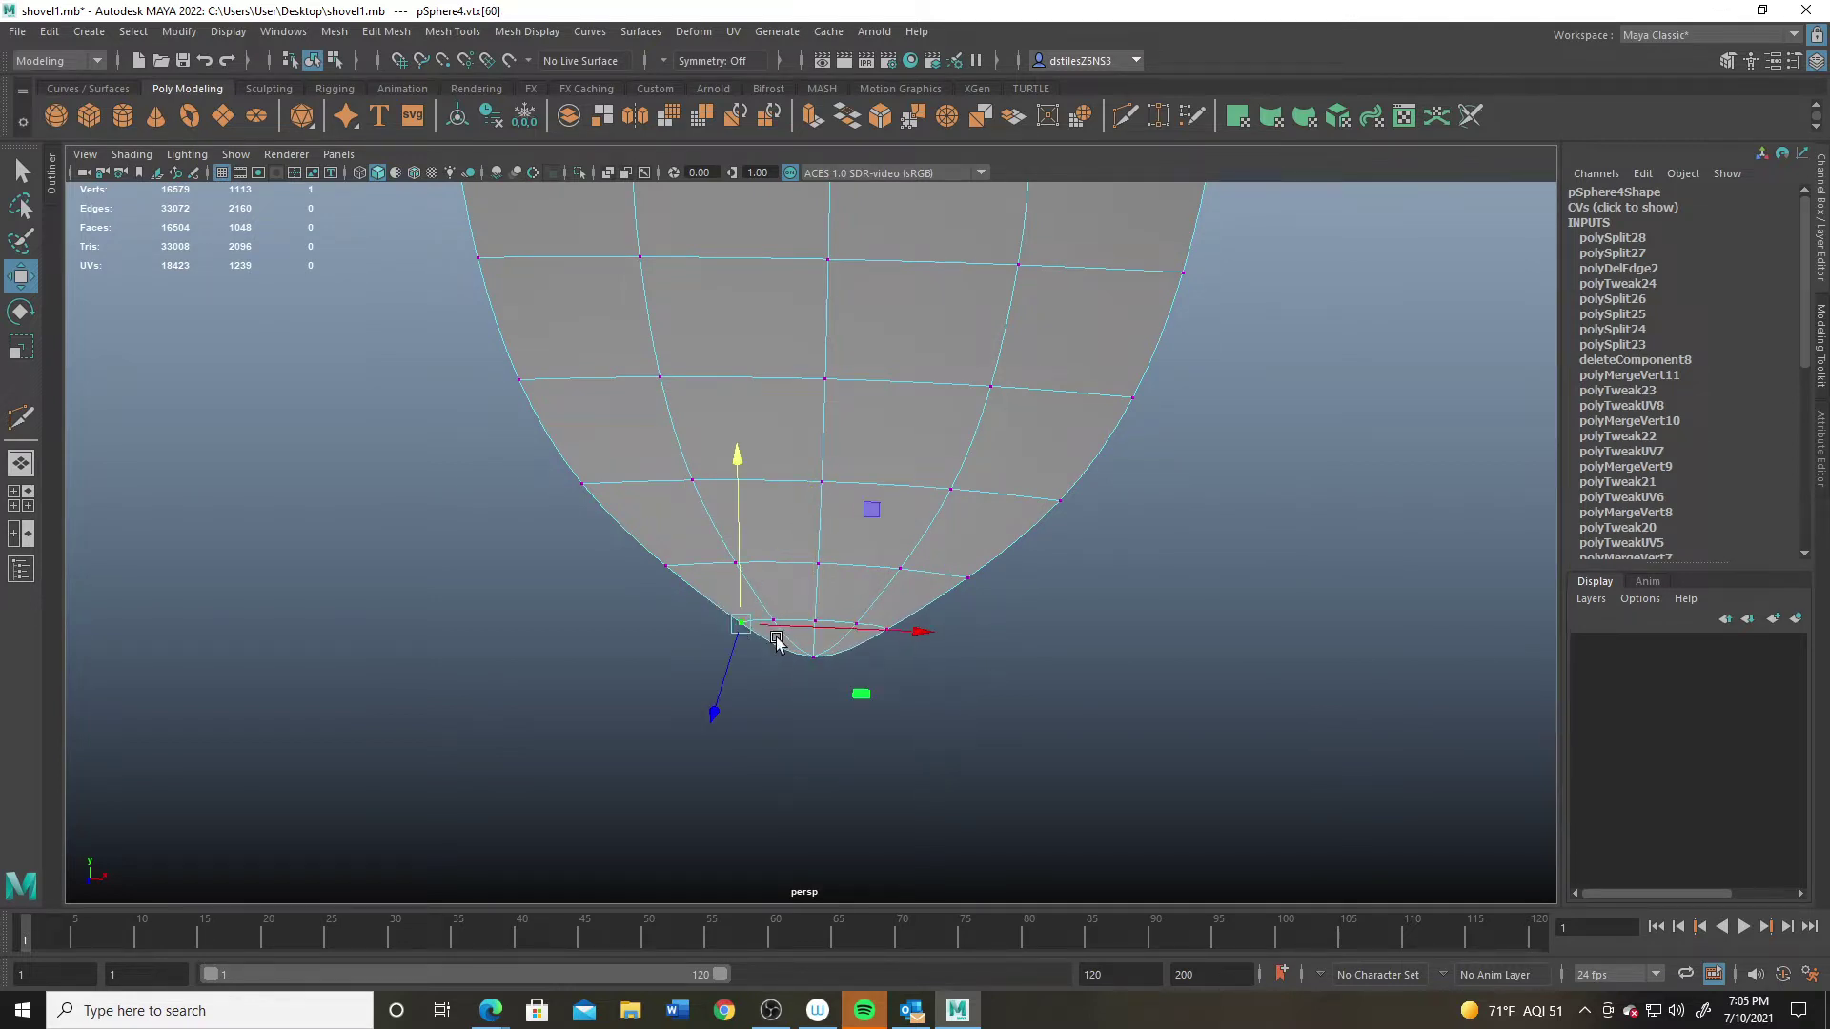
left_click(886, 626, "shift")
key("r")
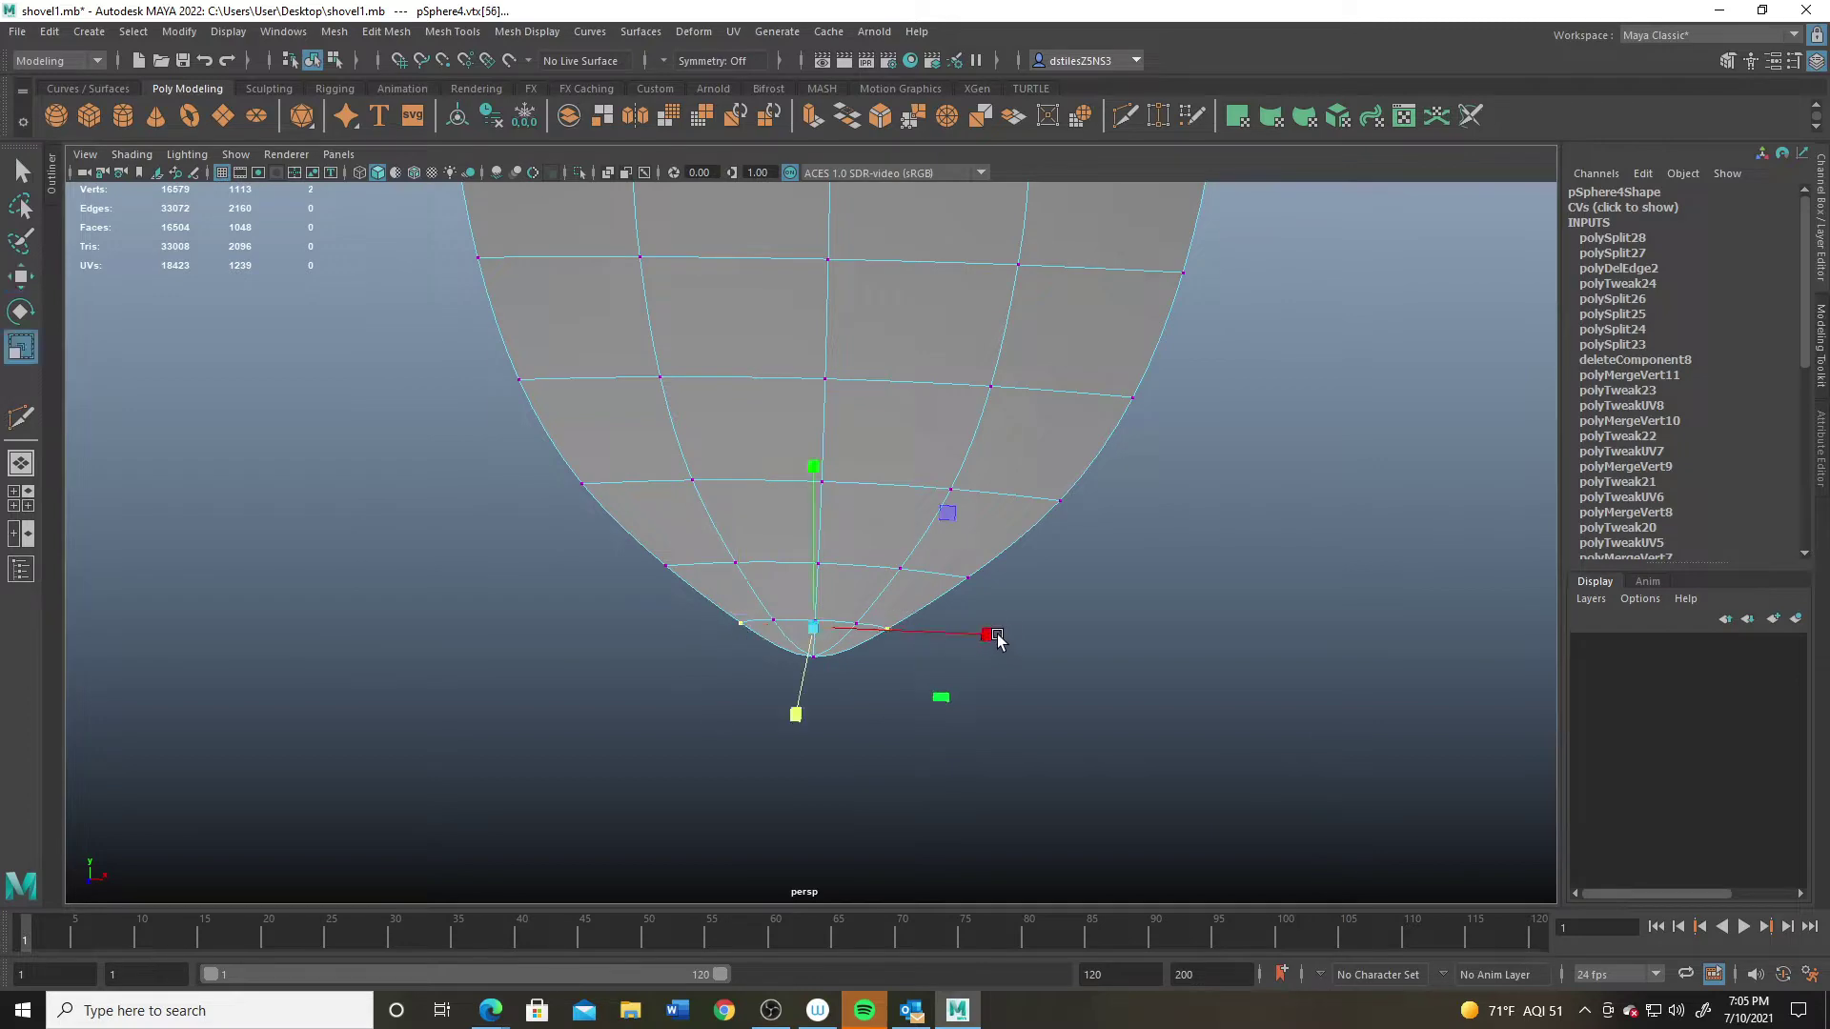
right_click_drag(964, 495, 1054, 500)
left_click_drag(1176, 601, 543, 450, "alt")
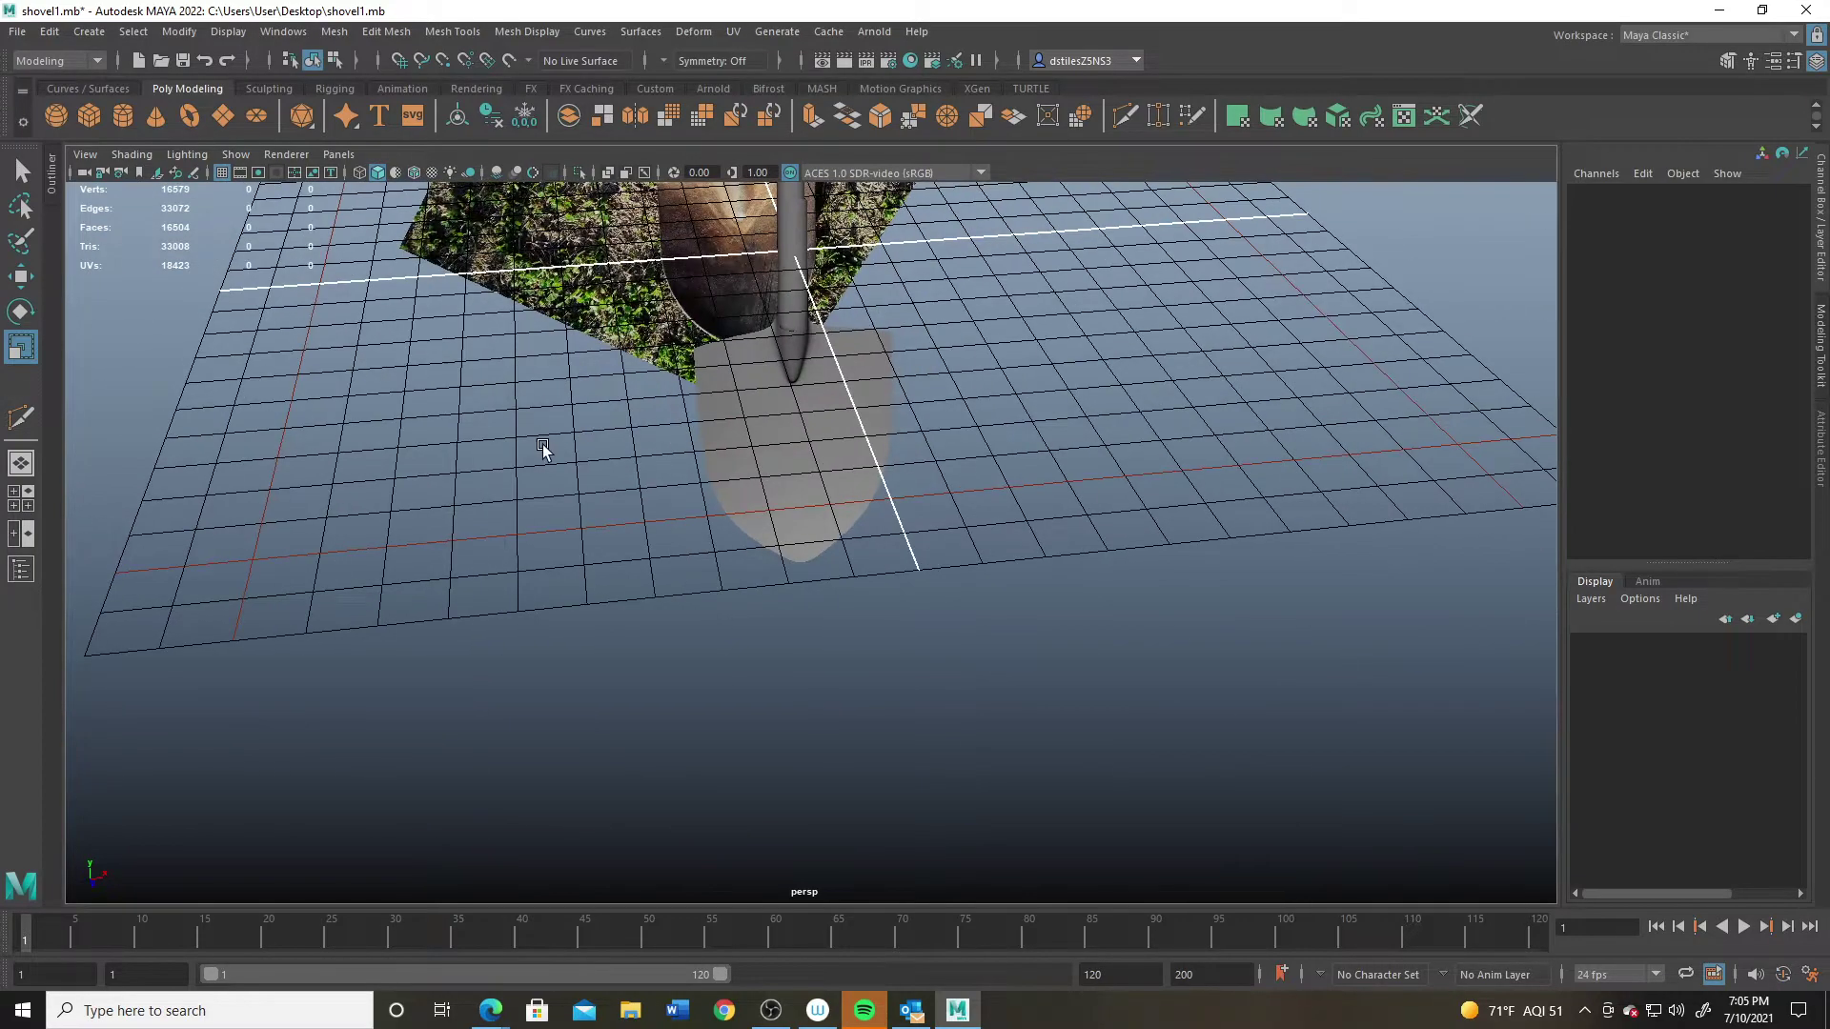
left_click_drag(723, 464, 797, 514, "alt")
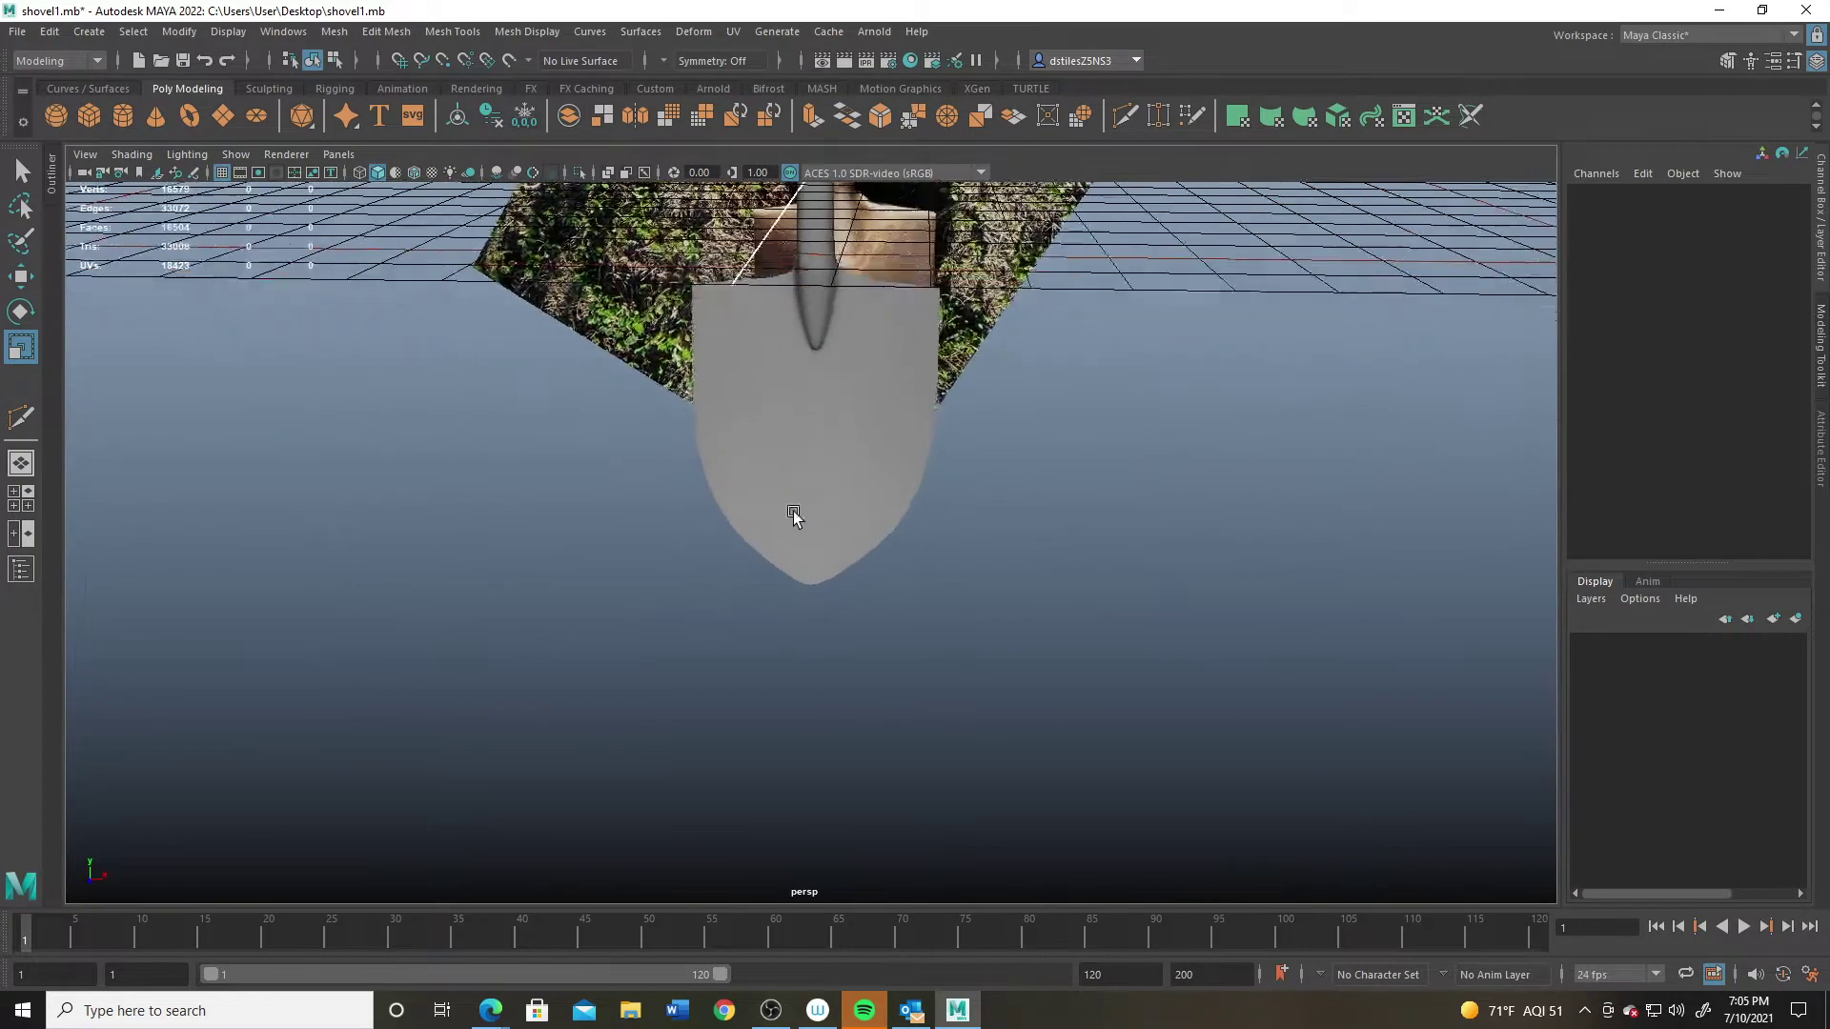
Step: Spread the two edge vertices beside the blade tip slightly apart along X and compare the smoothed blade with the photo
scroll(852, 545, "up", 5)
right_click_drag(686, 490, 648, 490)
scroll(762, 590, "up", 3)
left_click(785, 684)
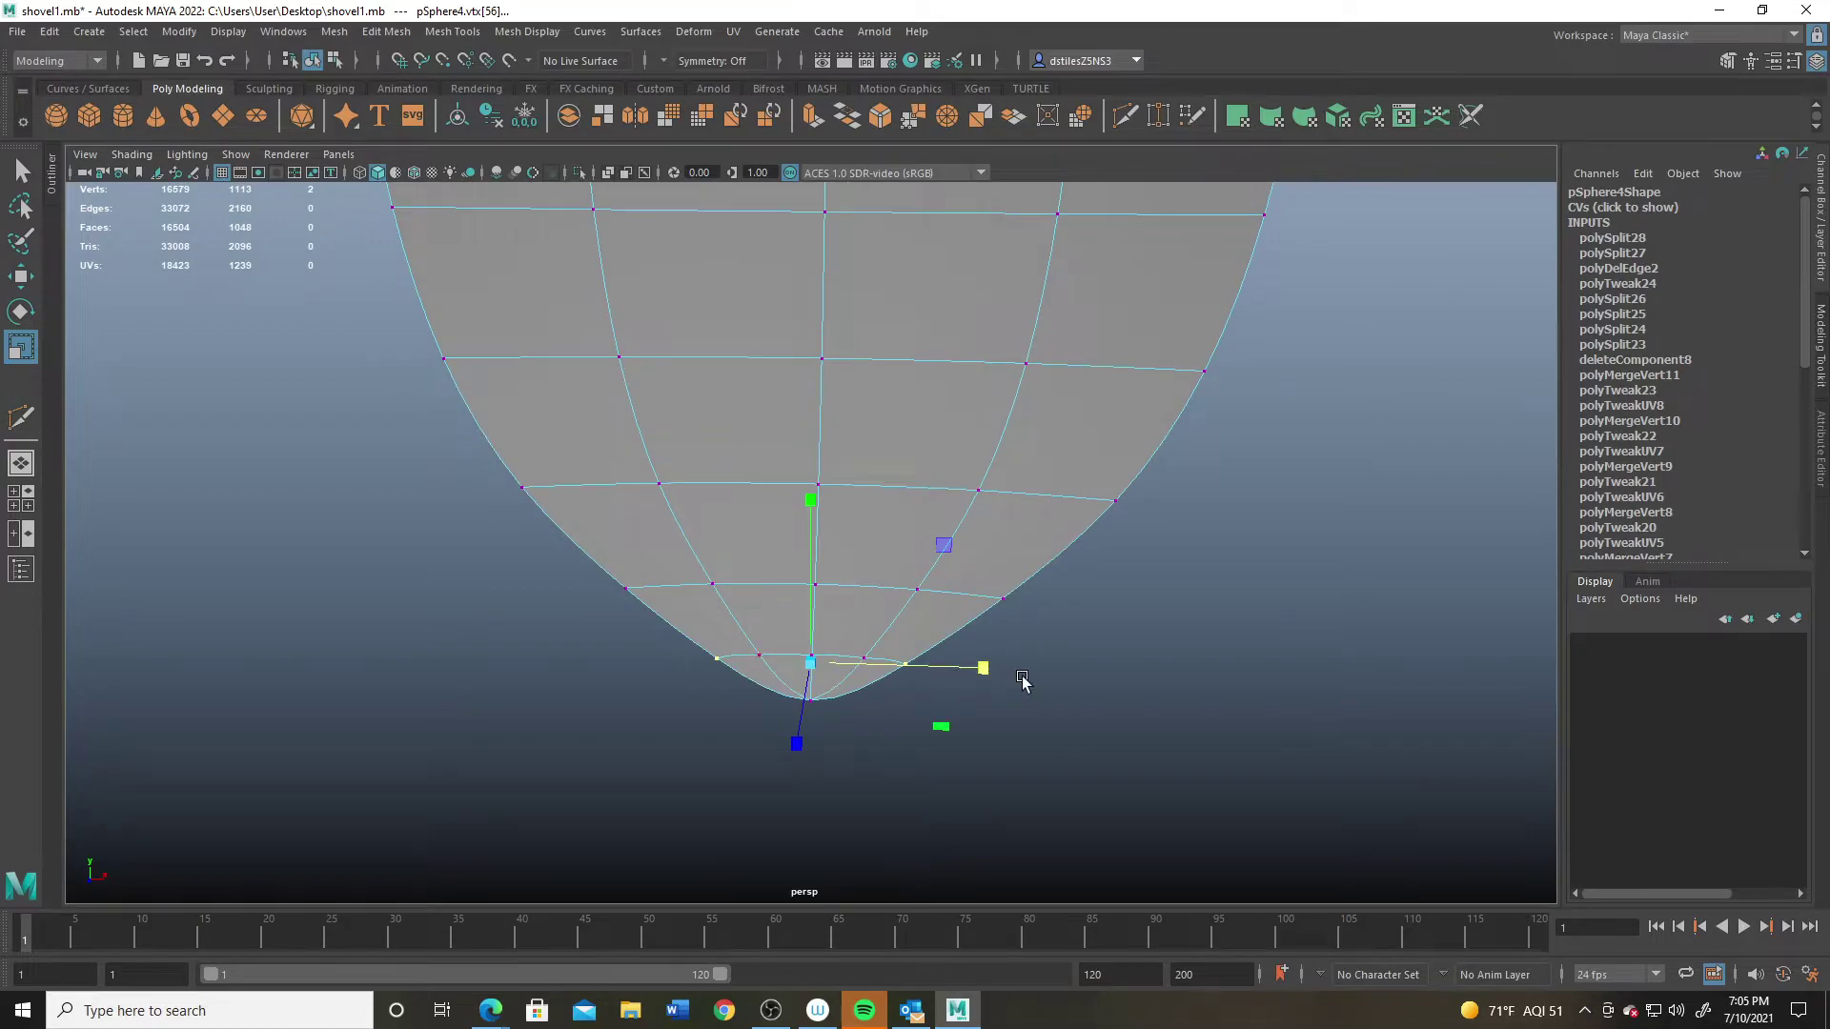
right_click_drag(910, 501, 1152, 388)
scroll(874, 600, "down", 3)
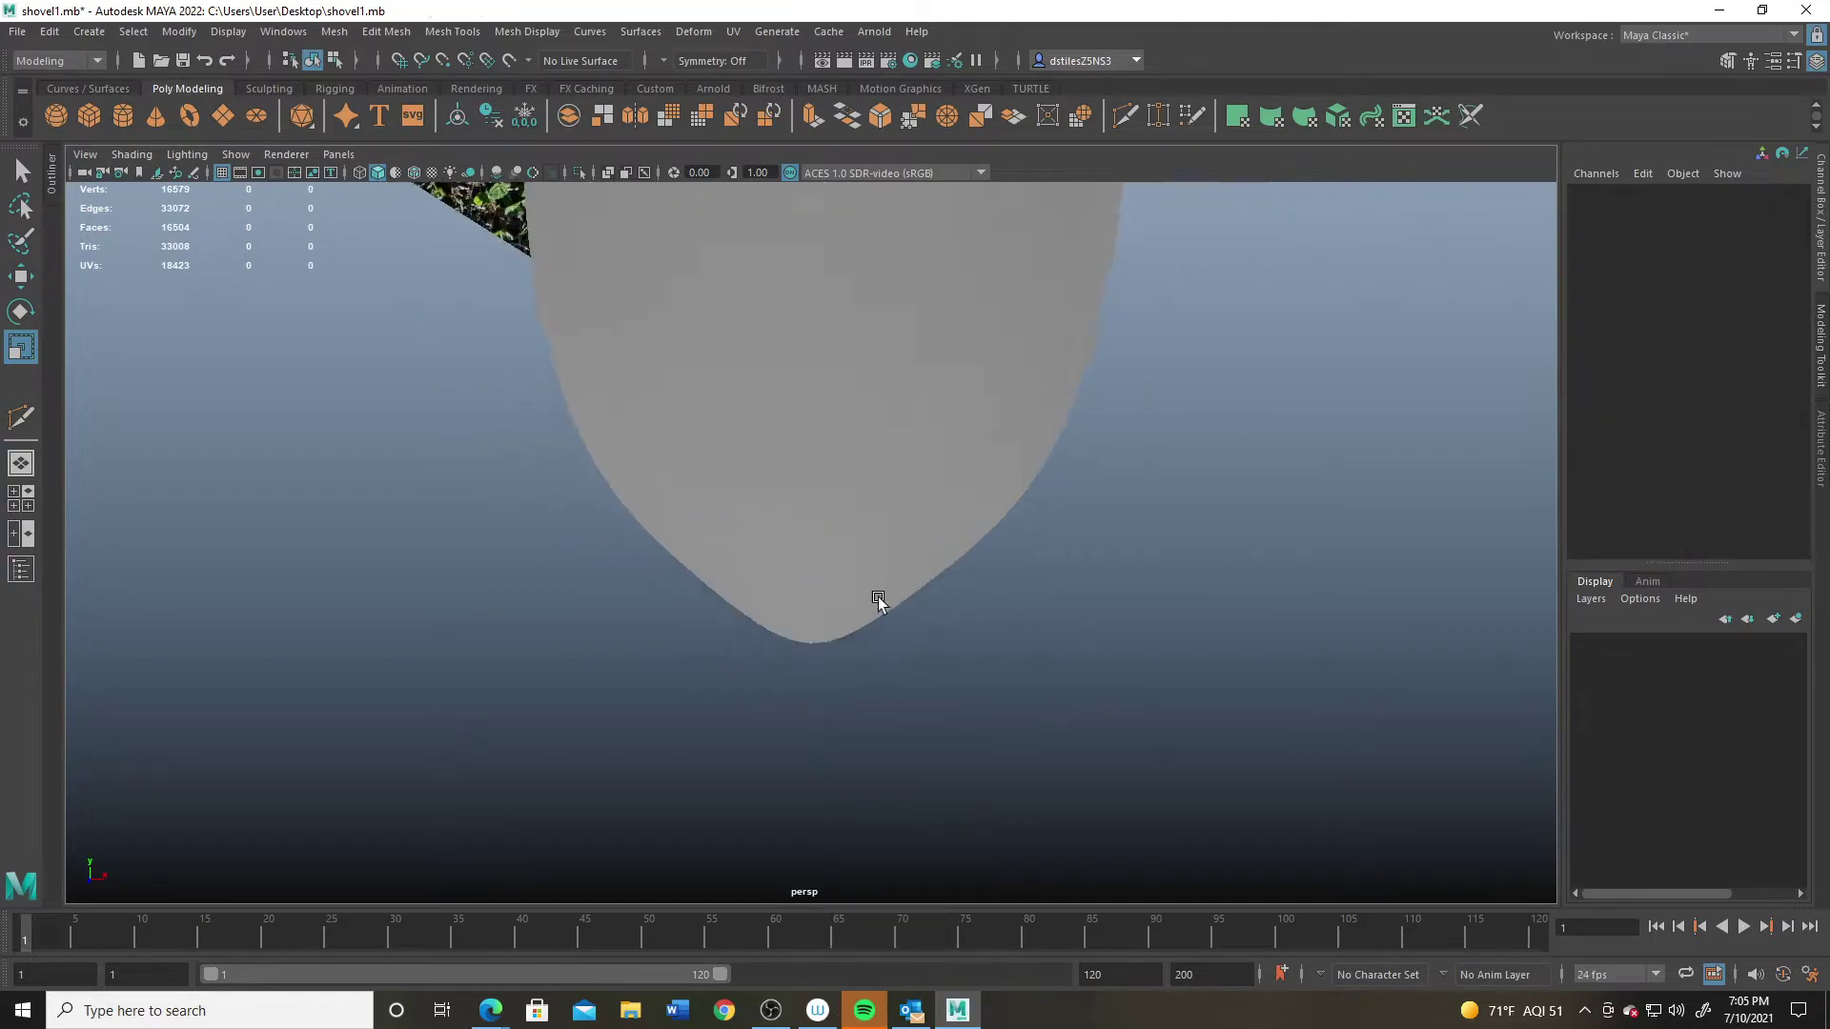
left_click_drag(874, 600, 954, 516, "alt")
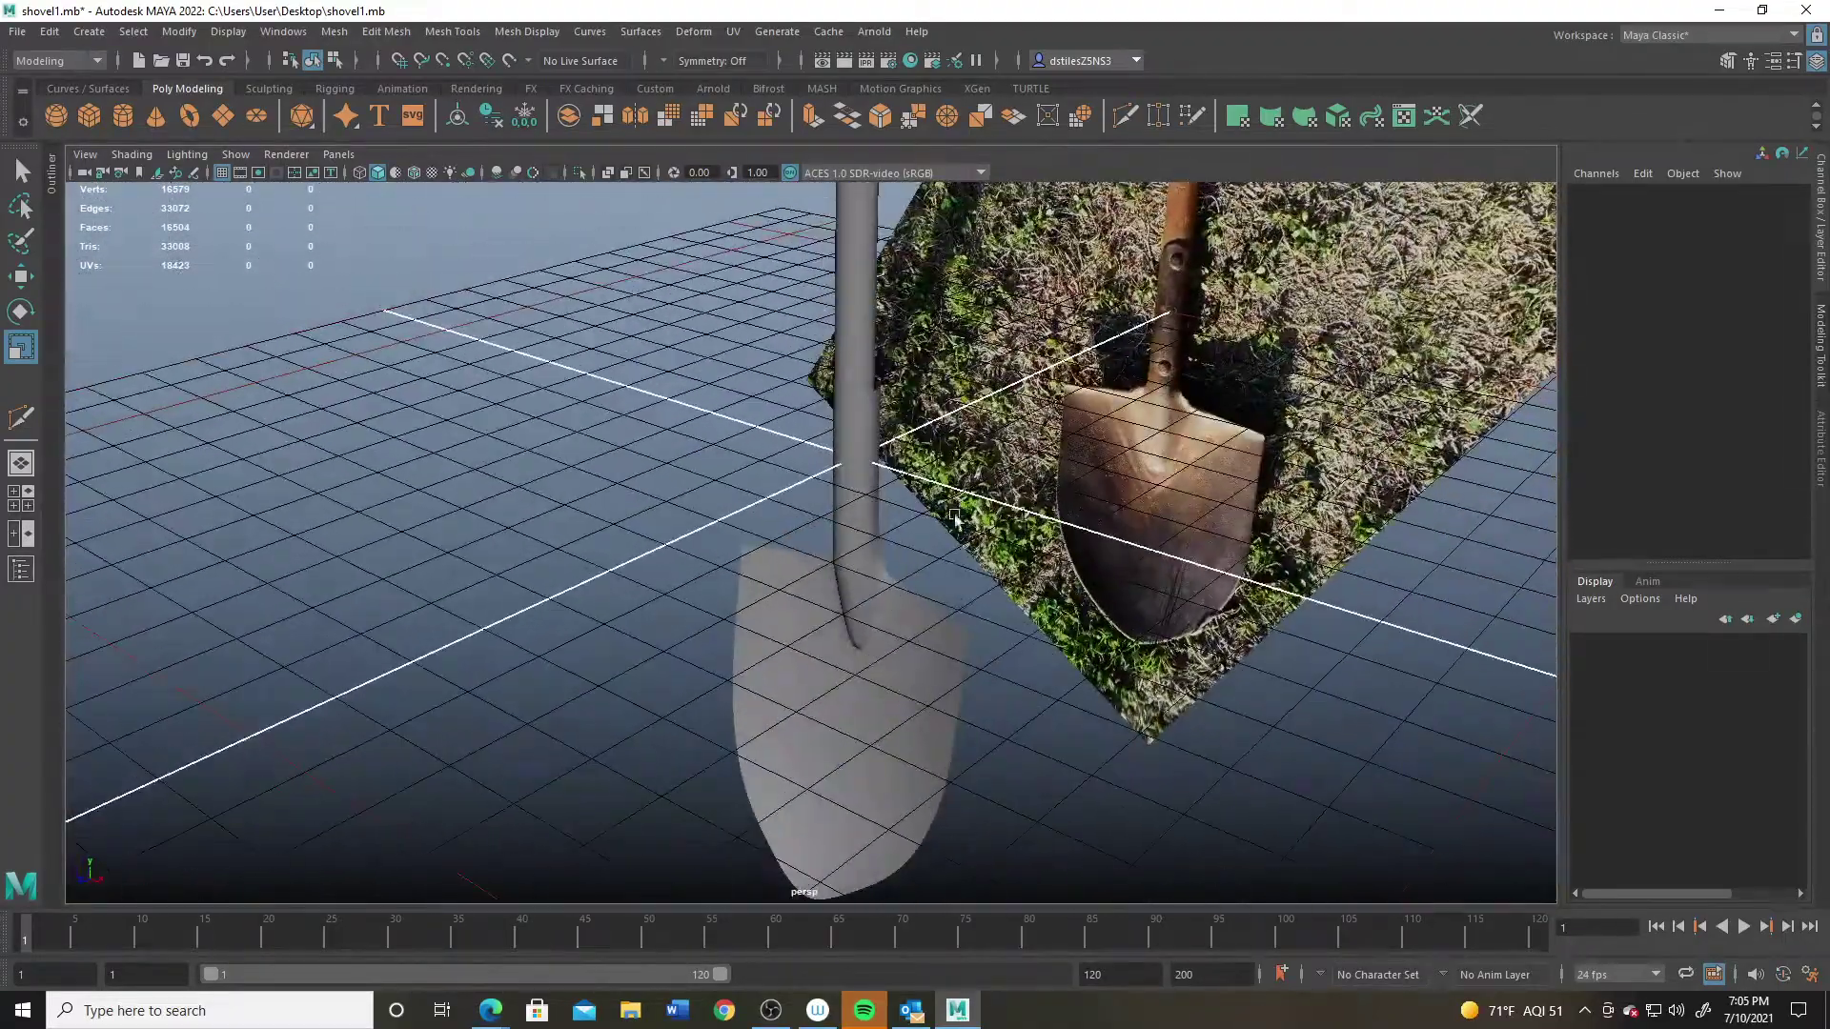
Step: Extrude all faces of the shovel head with a Local Translate Z of 0.119 to give it thickness
left_click(943, 568)
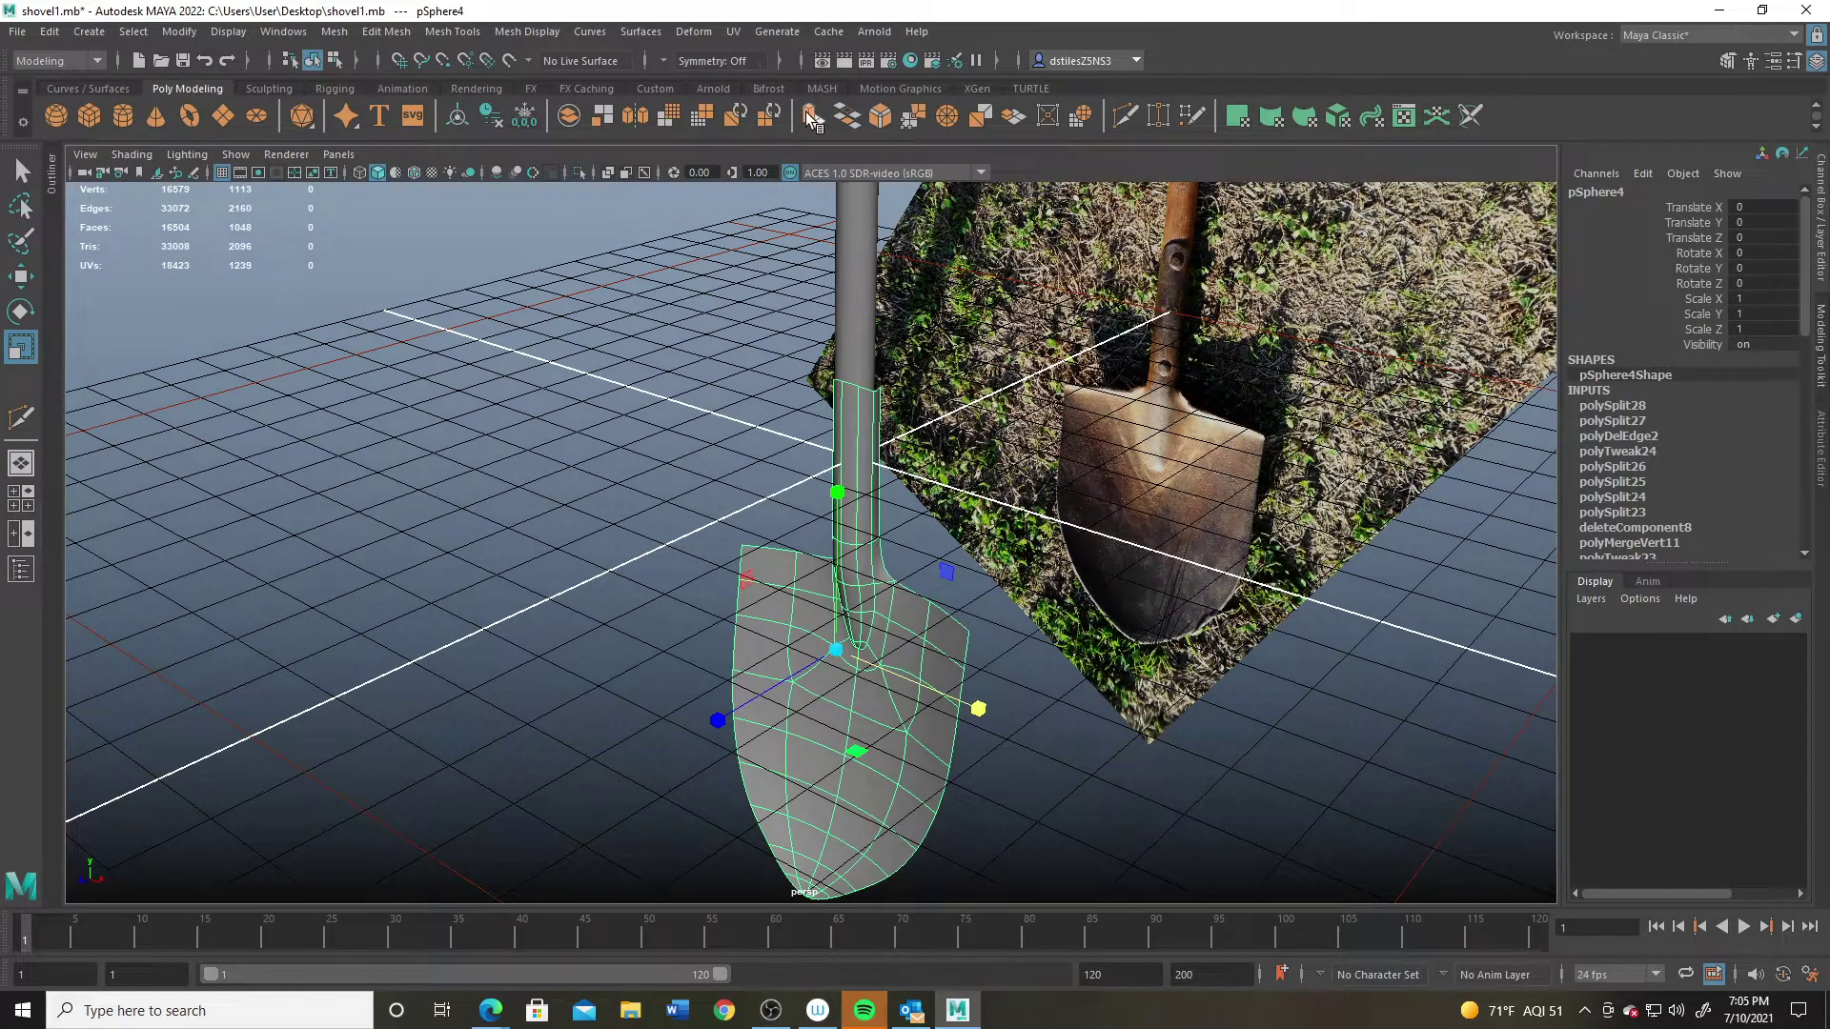
key("ctrl+e")
mouse_move(903, 457)
left_mouse_down("alt")
mouse_move(737, 534)
mouse_move(500, 569)
mouse_move(575, 567)
mouse_move(666, 506)
mouse_move(743, 550)
mouse_move(831, 527)
left_mouse_up("alt")
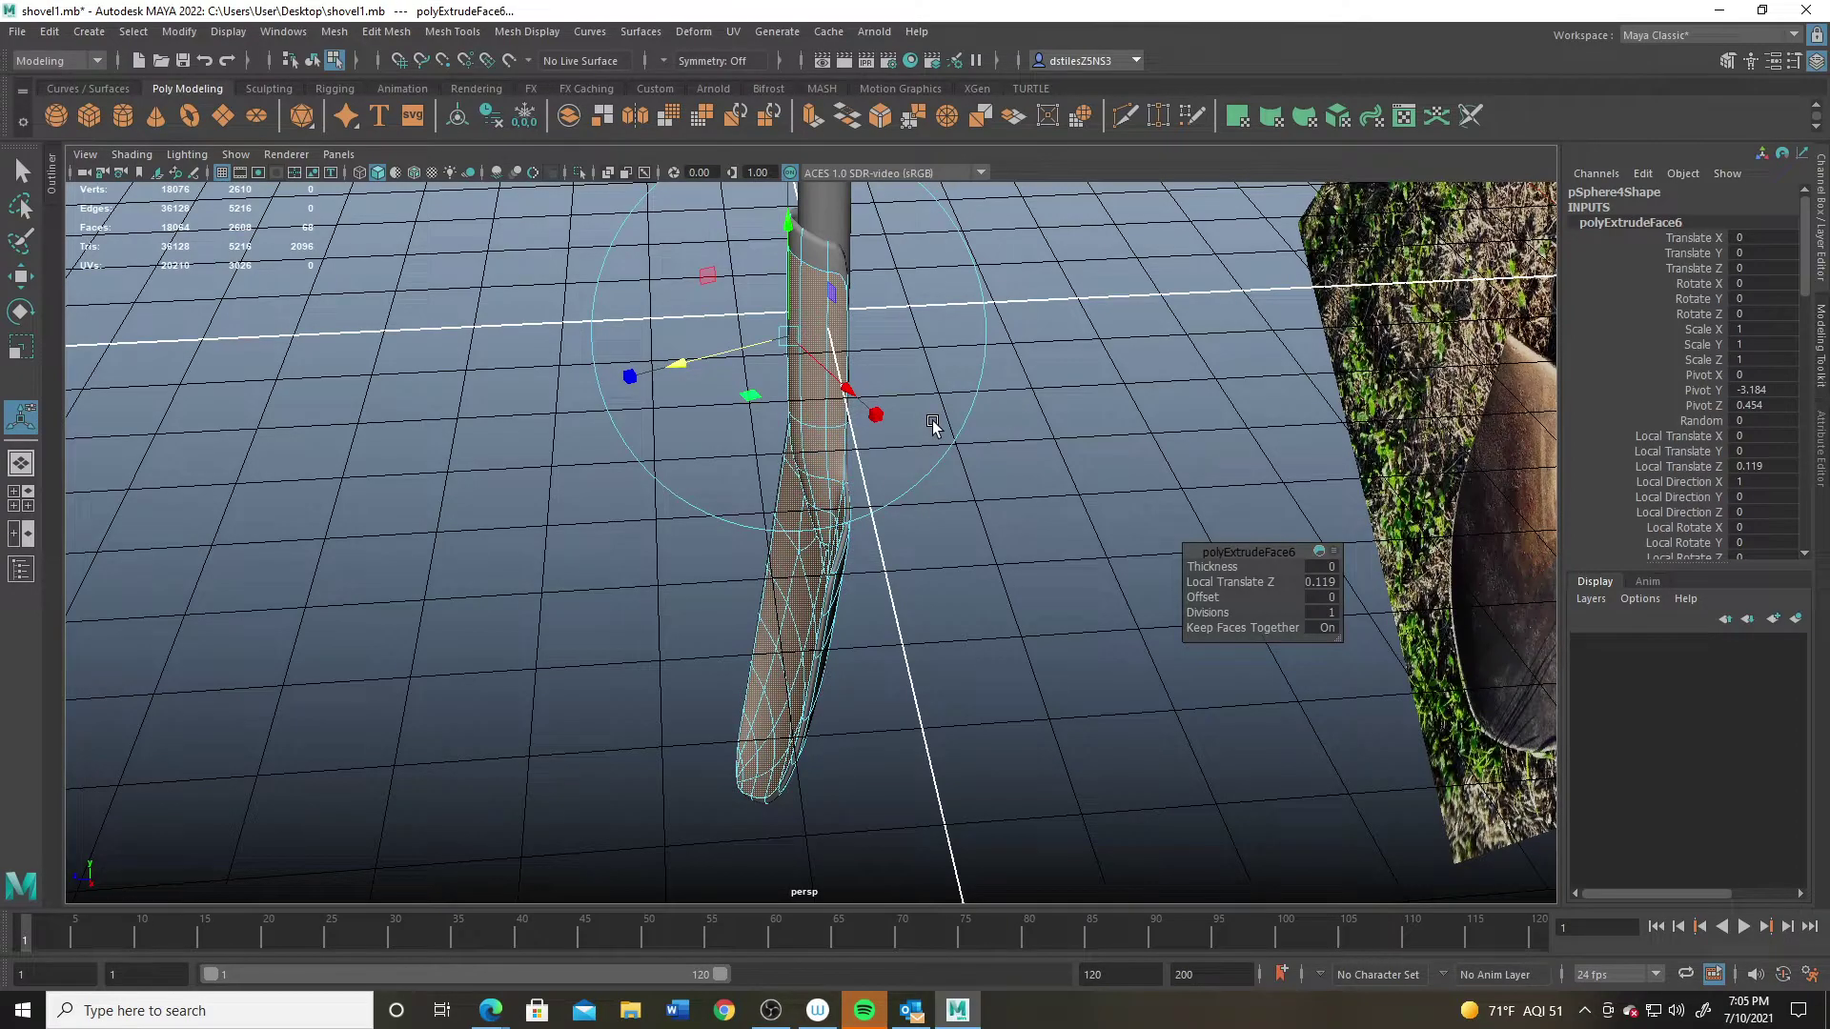
key("q")
left_click_drag(931, 454, 667, 495, "alt")
right_click_drag(667, 495, 726, 531, "alt")
left_click_drag(656, 523, 601, 516, "alt")
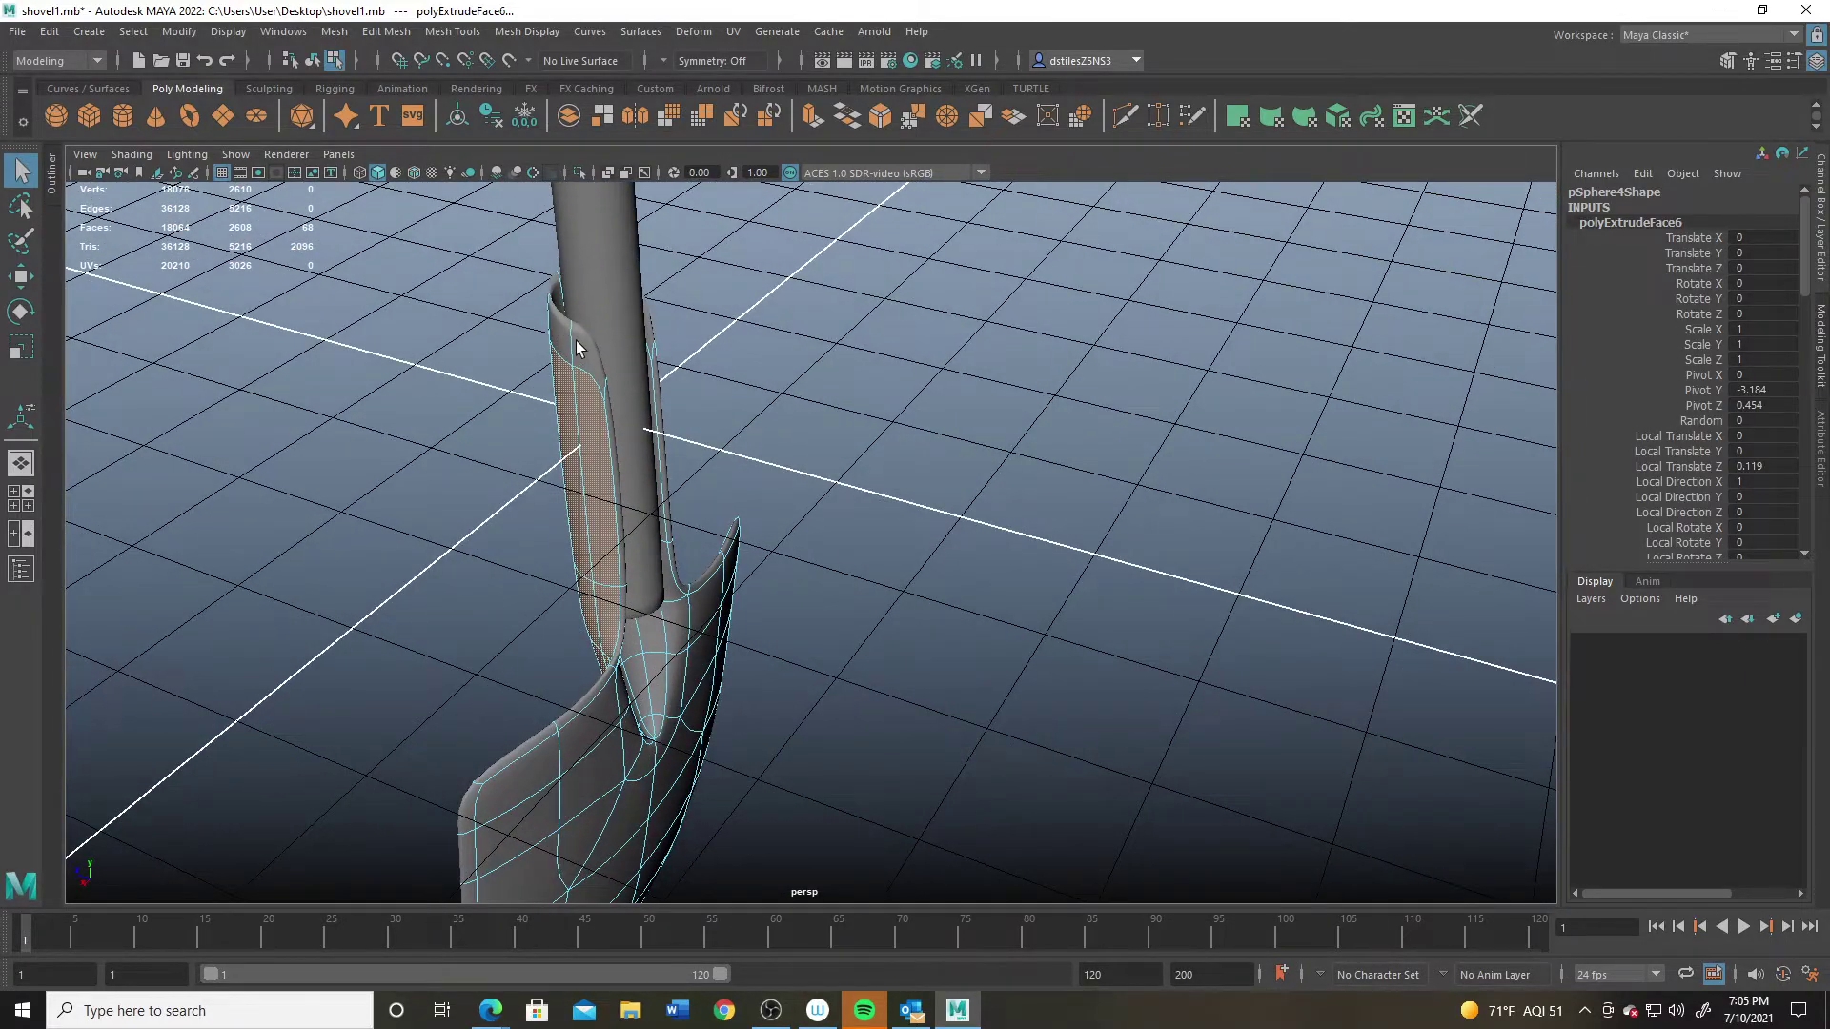
Step: Insert a Multi-Cut edge loop just below the socket's upper rim and preview the shovel head smoothed in object mode
left_click_drag(577, 347, 694, 410, "alt")
left_click(673, 564)
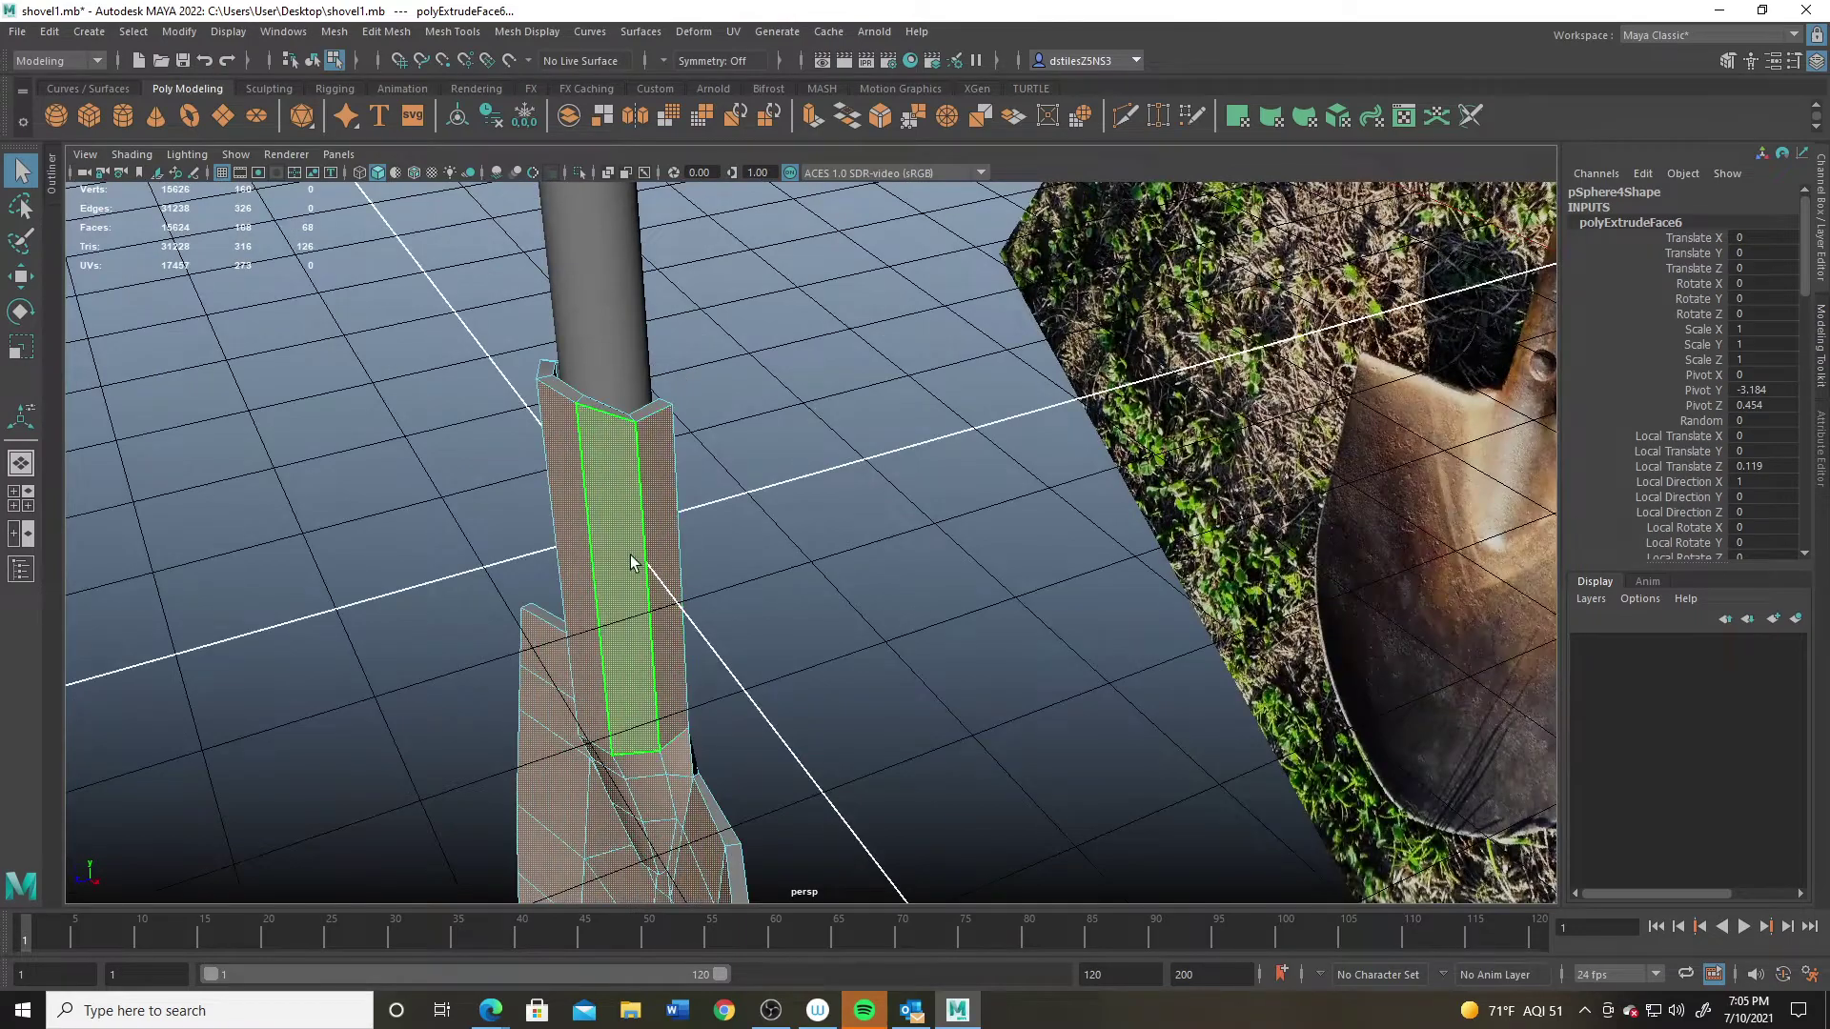
left_click_drag(673, 563, 847, 283, "alt")
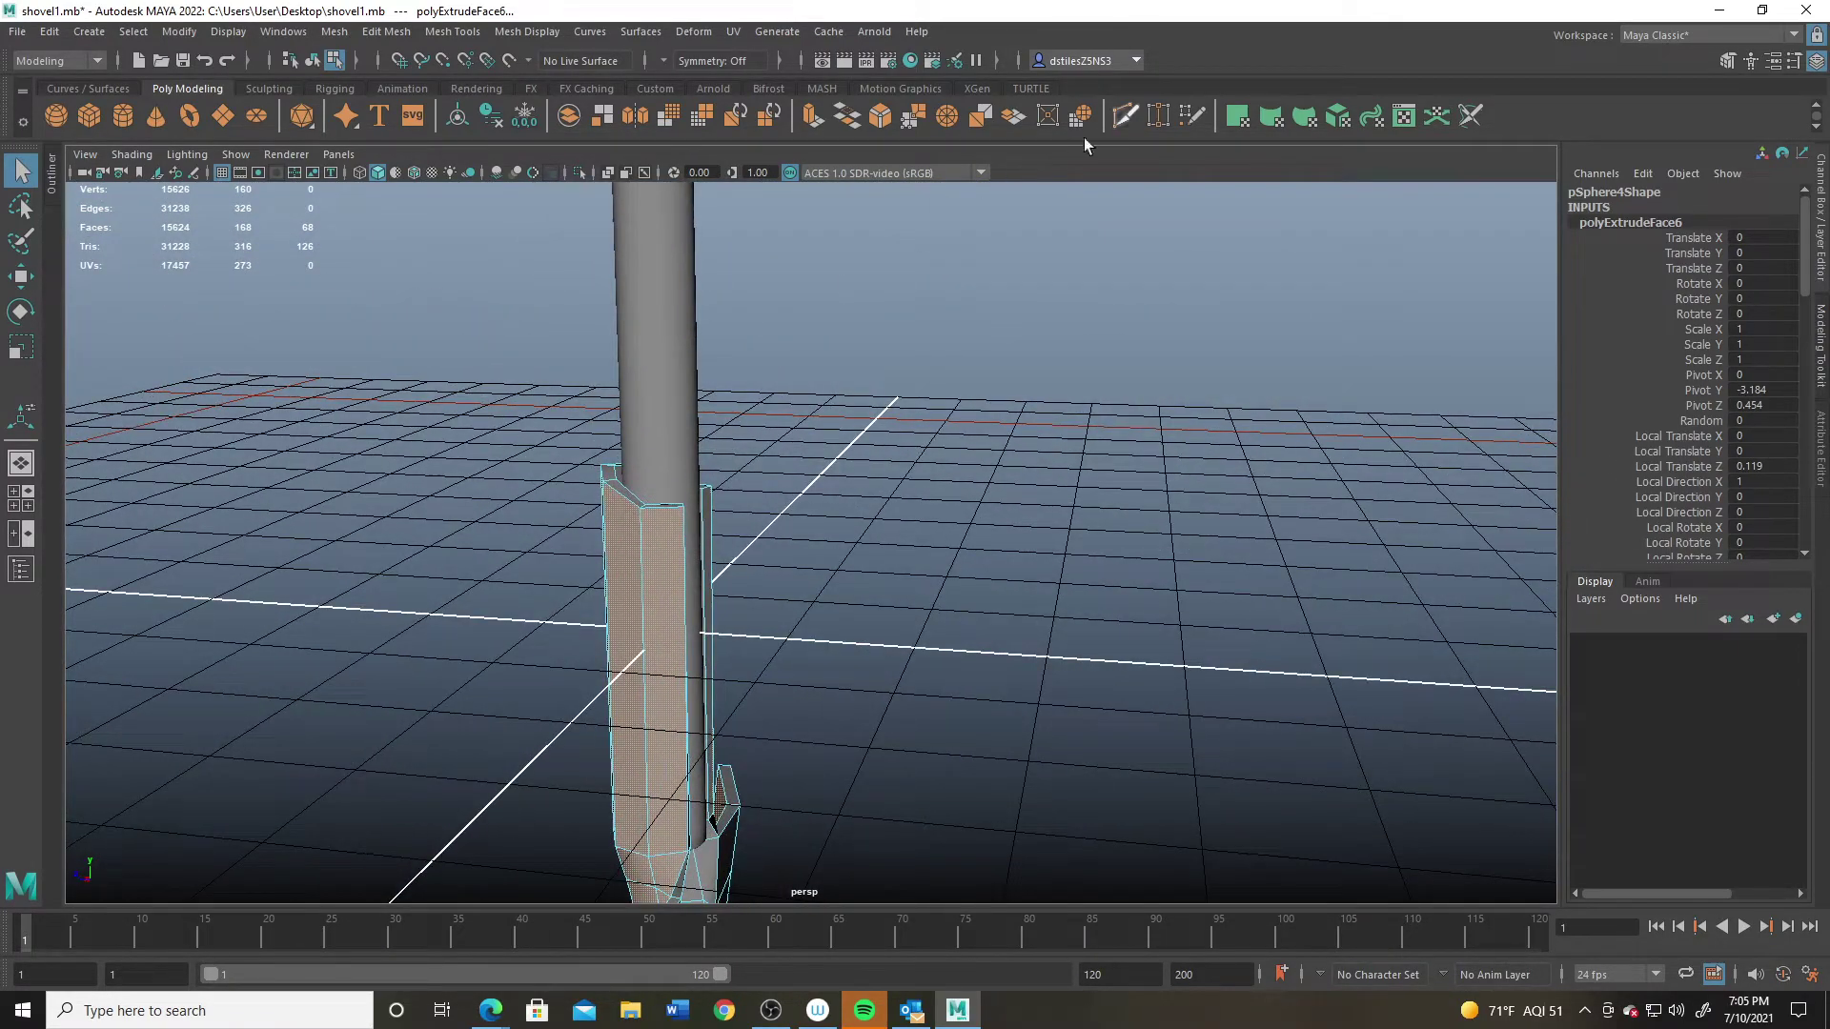
left_click(1126, 116)
left_click(633, 515, "ctrl")
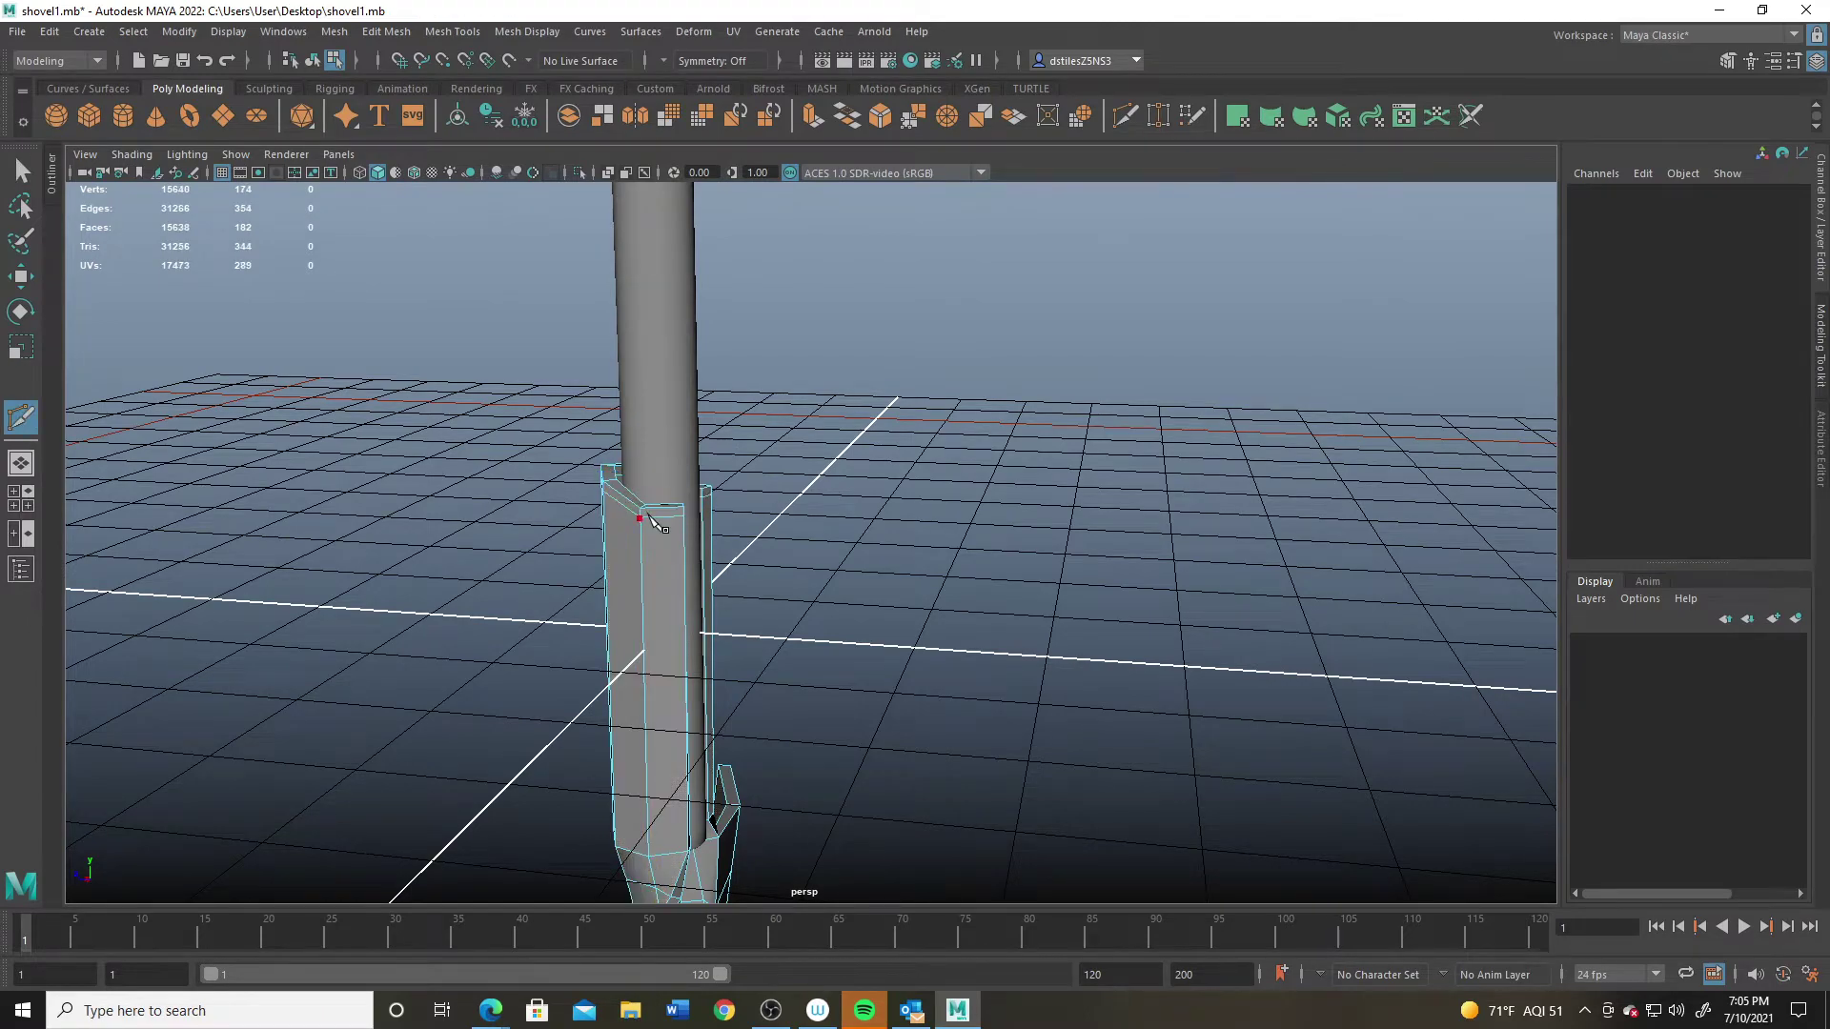
left_click_drag(607, 494, 535, 568, "alt")
right_click_drag(535, 568, 615, 555, "alt")
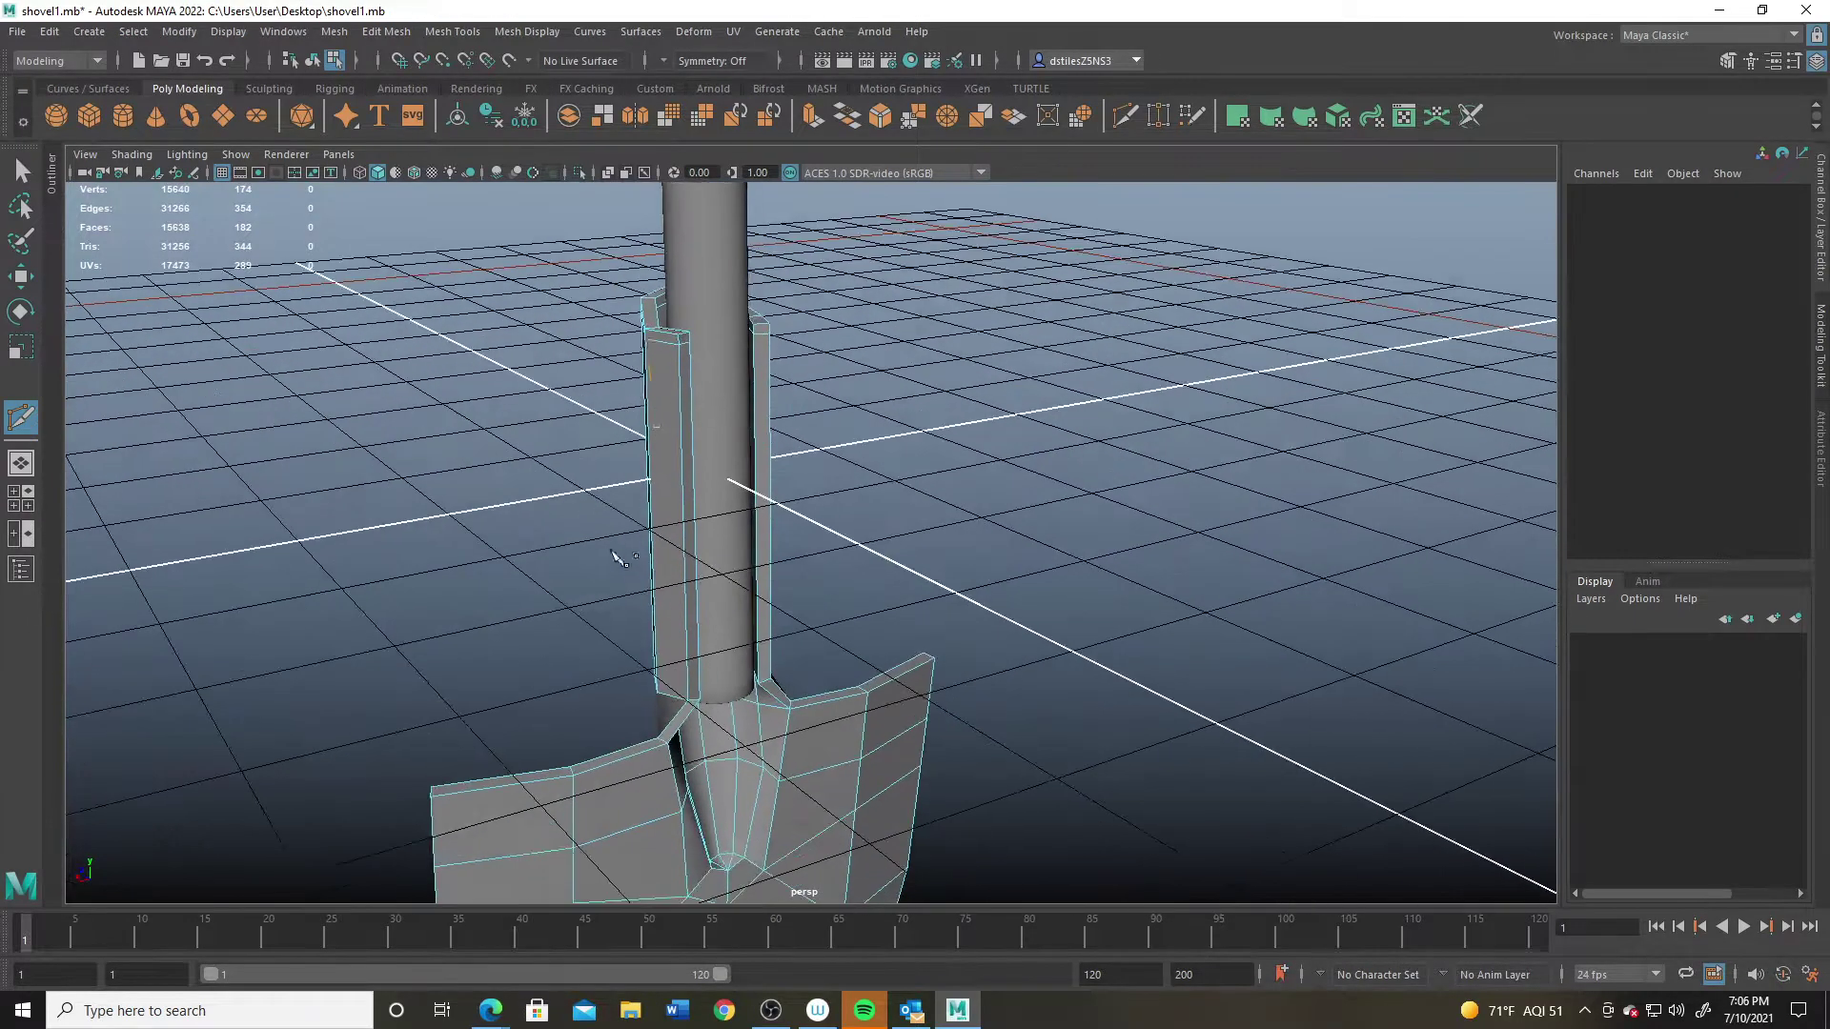
left_click_drag(694, 673, 677, 454, "alt")
right_click_drag(637, 476, 797, 400)
key("3")
left_click(826, 548)
Step: Move the shovel head to Translate Z -0.051 and scale it uniformly to 0.966 to fit the handle
left_click_drag(826, 548, 686, 589, "alt")
left_click(720, 567)
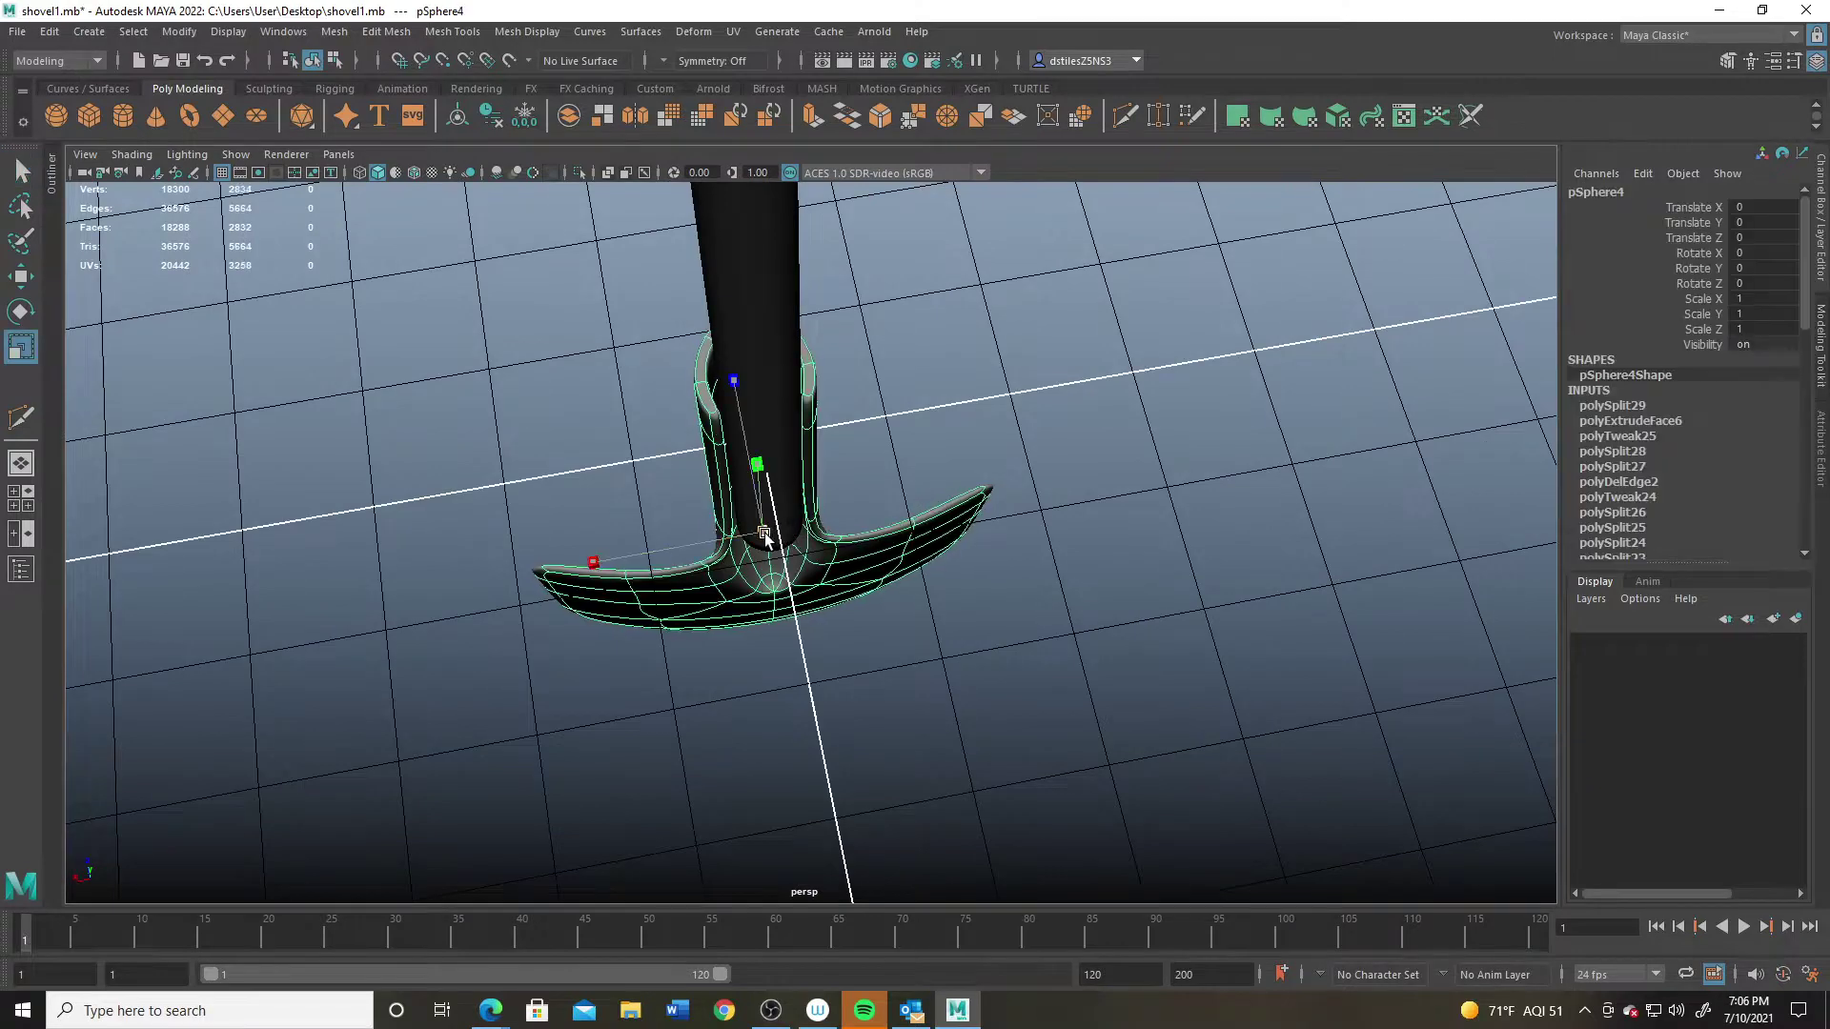
left_click_drag(763, 534, 515, 594)
key("ctrl+z")
key("w")
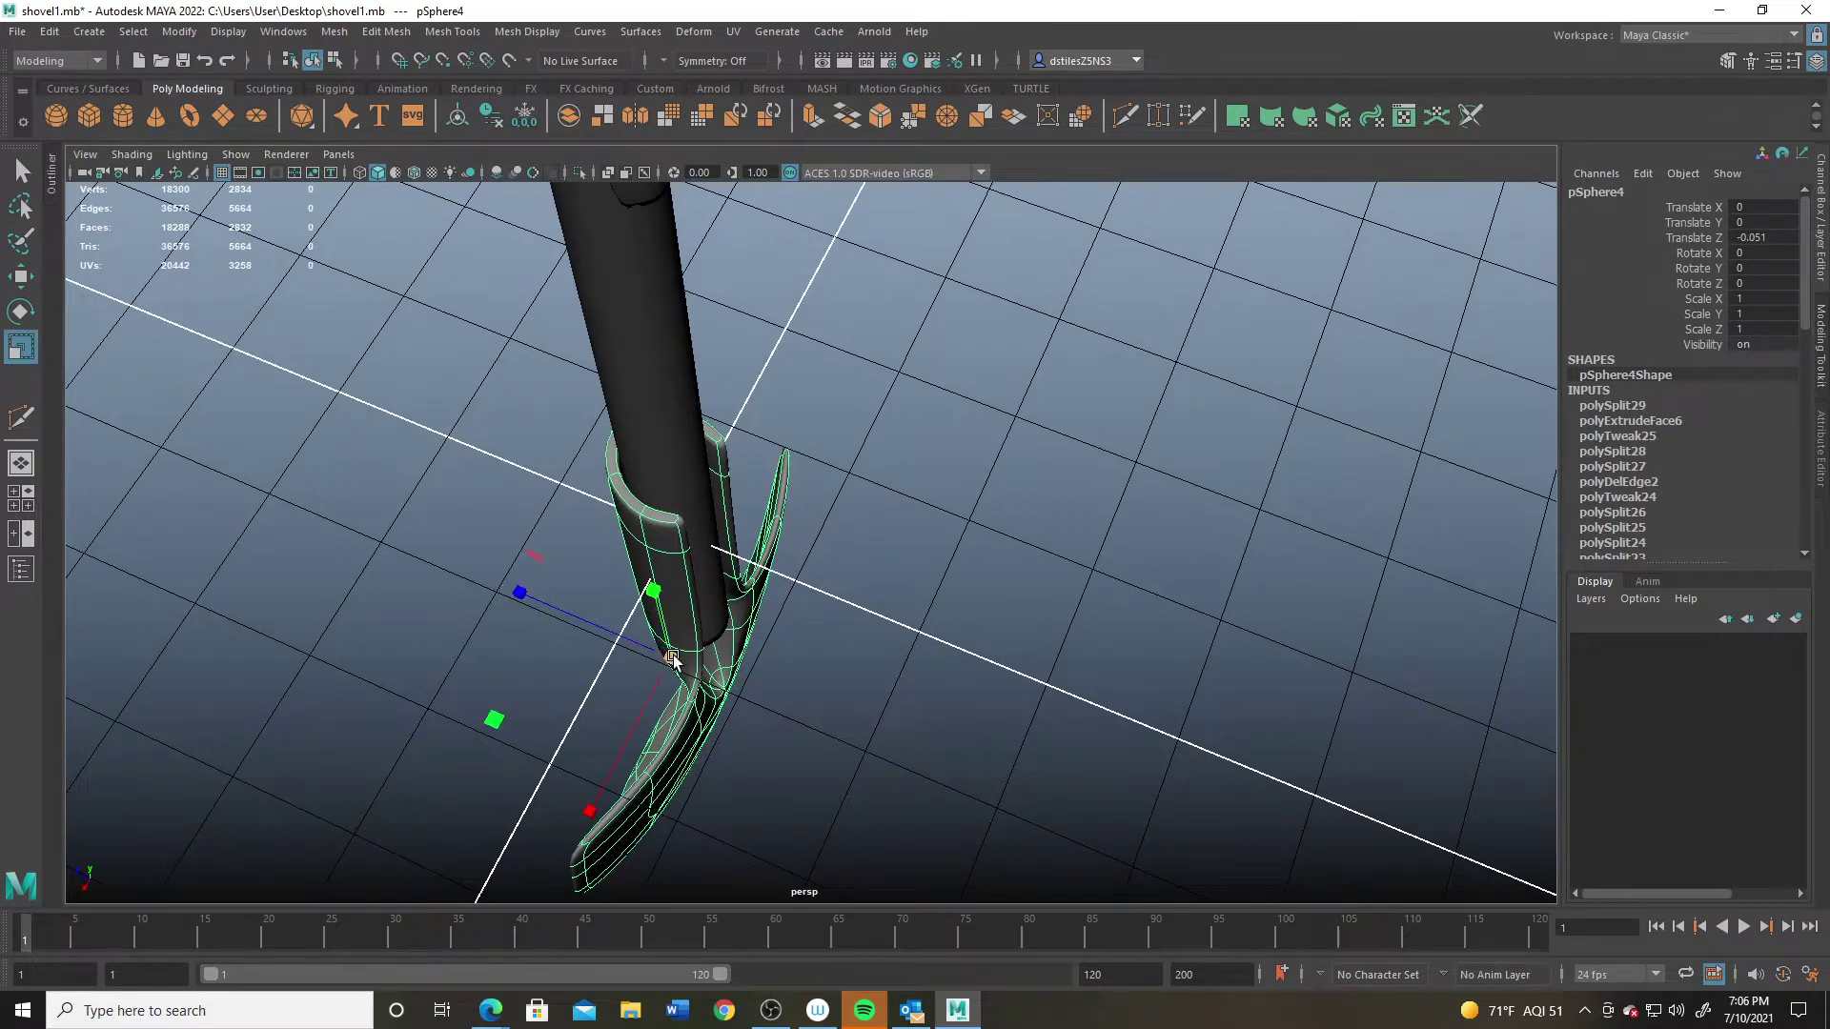
left_click_drag(672, 657, 1021, 642)
Step: Show the socket and handle in the side view with X-ray shading
key("space")
key("space")
scroll(1110, 629, "up", 3)
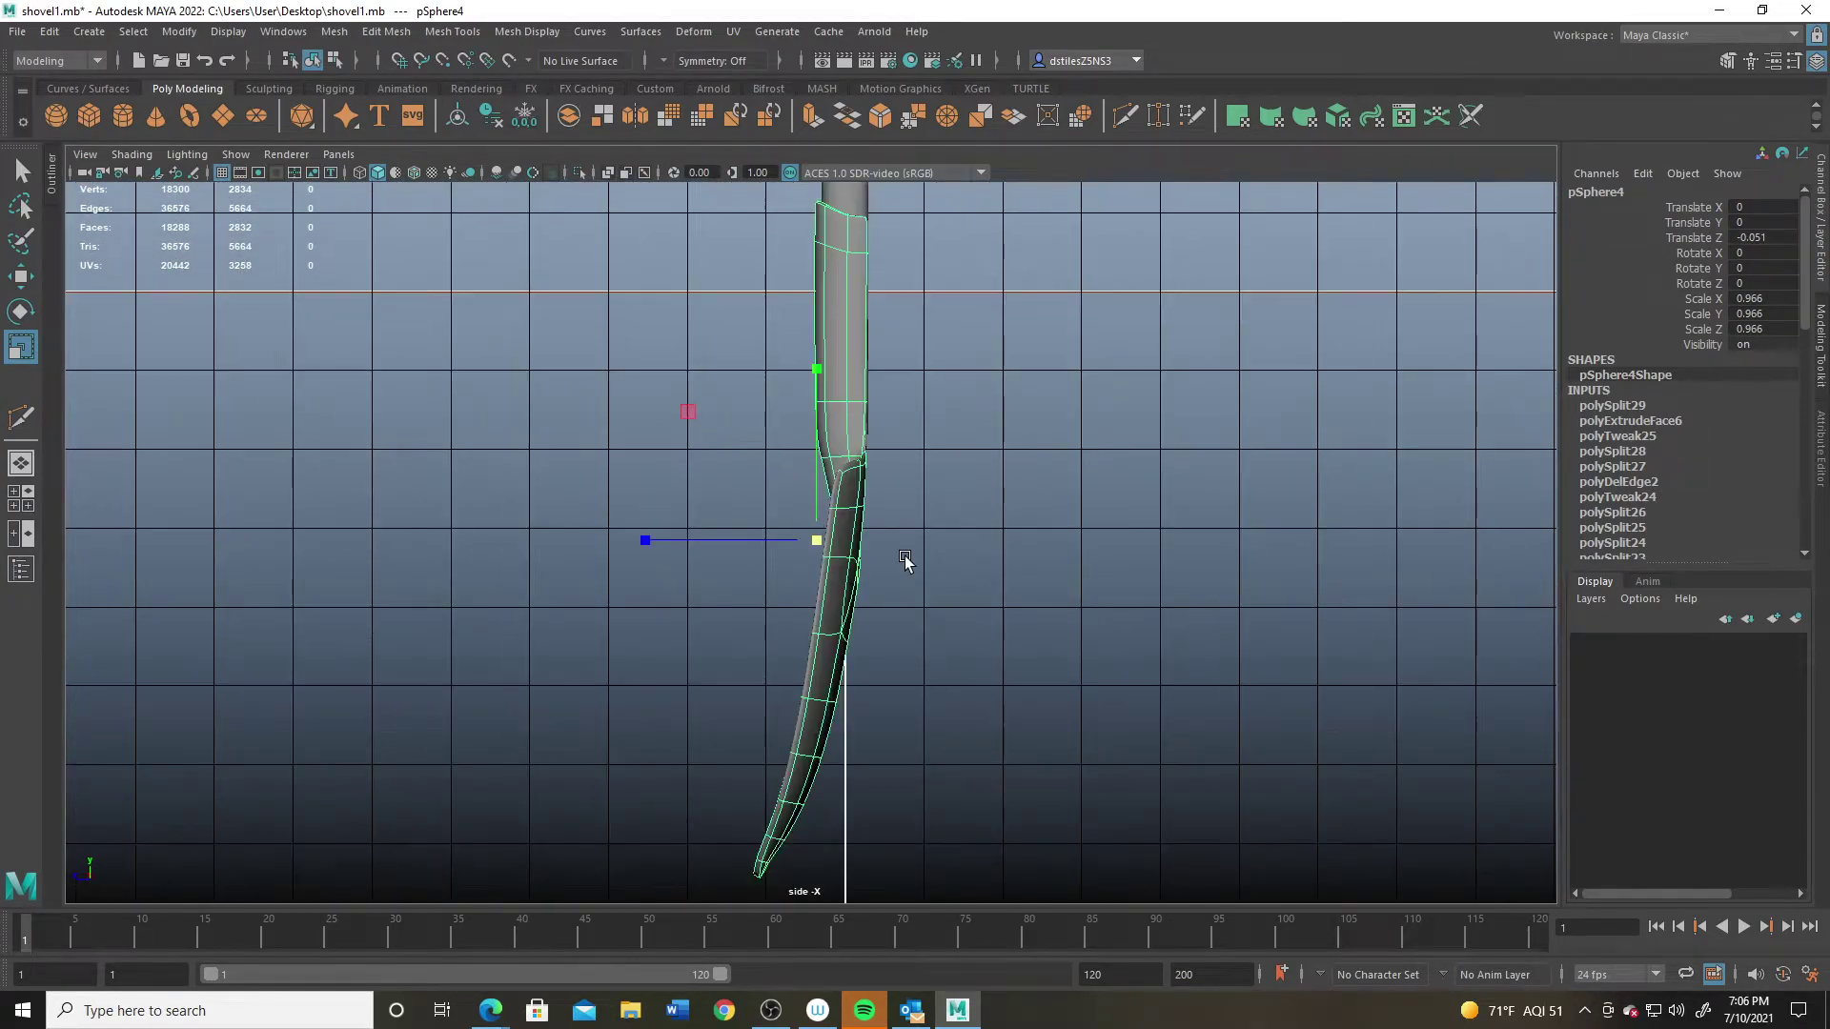
scroll(894, 320, "up", 2)
middle_click_drag(902, 321, 894, 519, "alt")
left_click(609, 172)
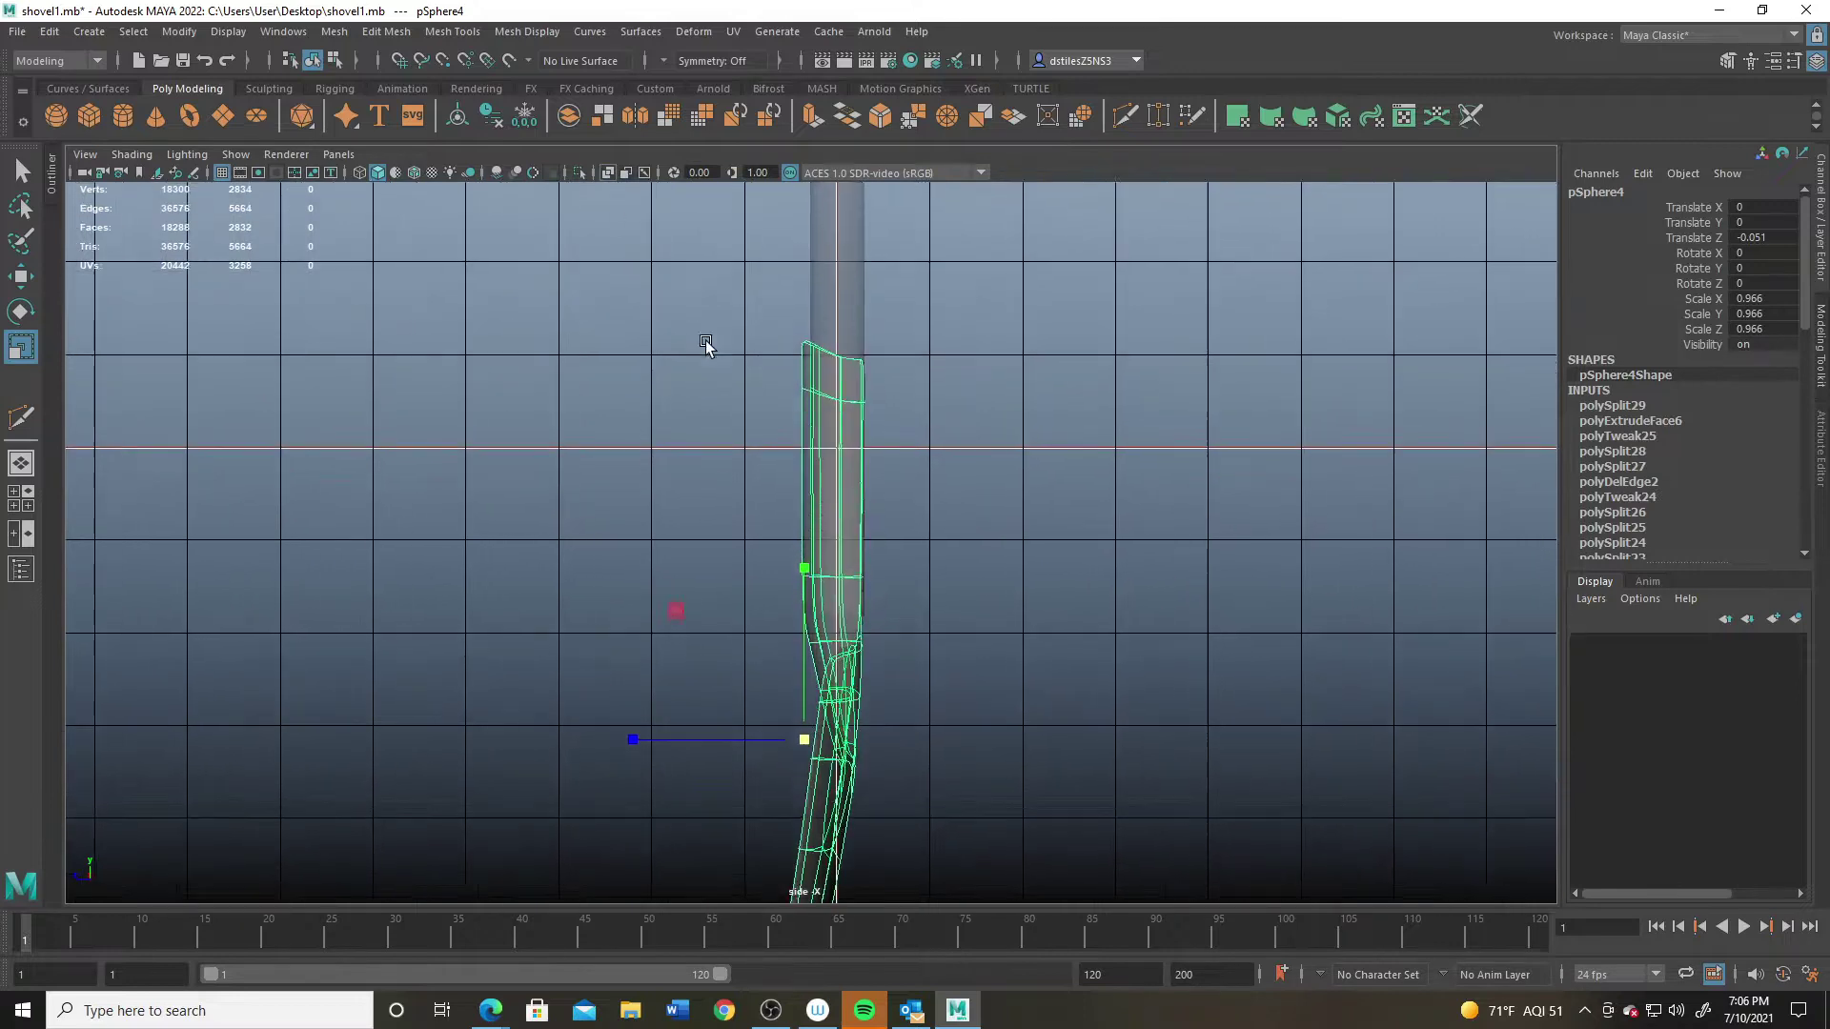
scroll(842, 530, "up", 2)
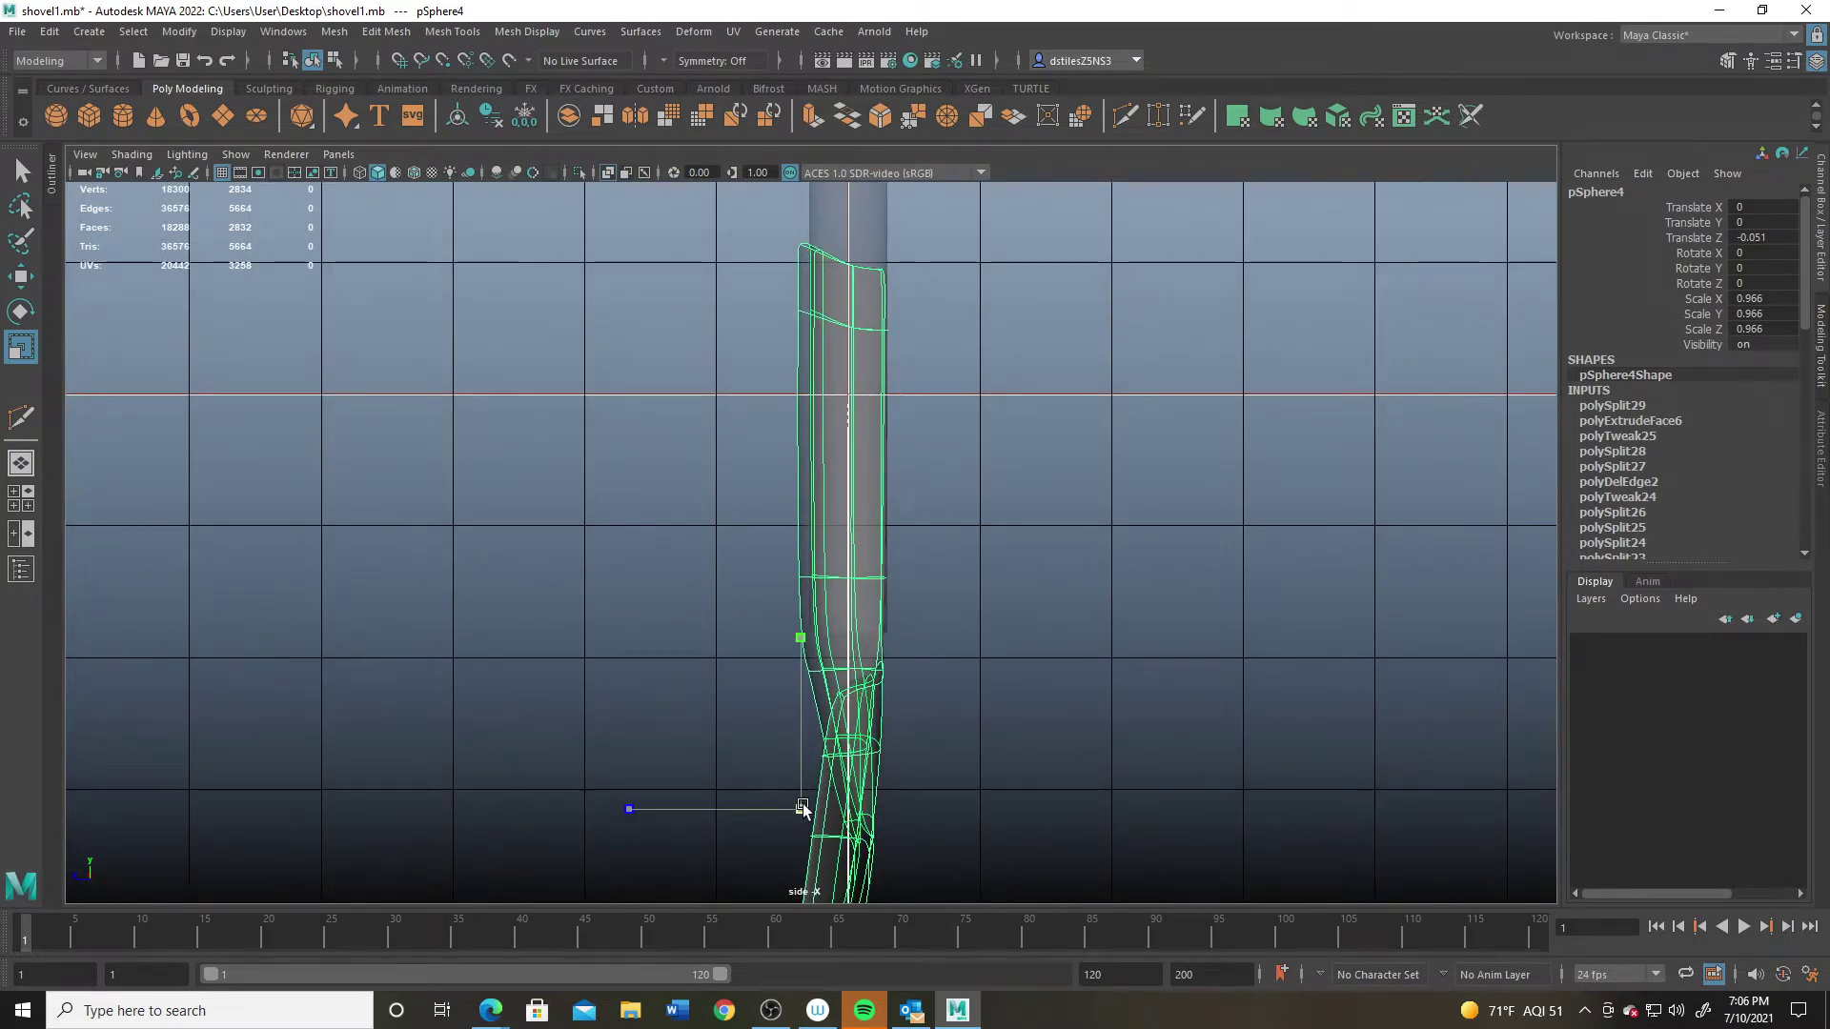
Step: Scale the shovel head uniformly to 0.955, move it to Translate Z -0.08 and check its fit around the handle in perspective
left_click_drag(802, 808, 794, 804)
key("w")
left_click_drag(649, 805, 646, 813)
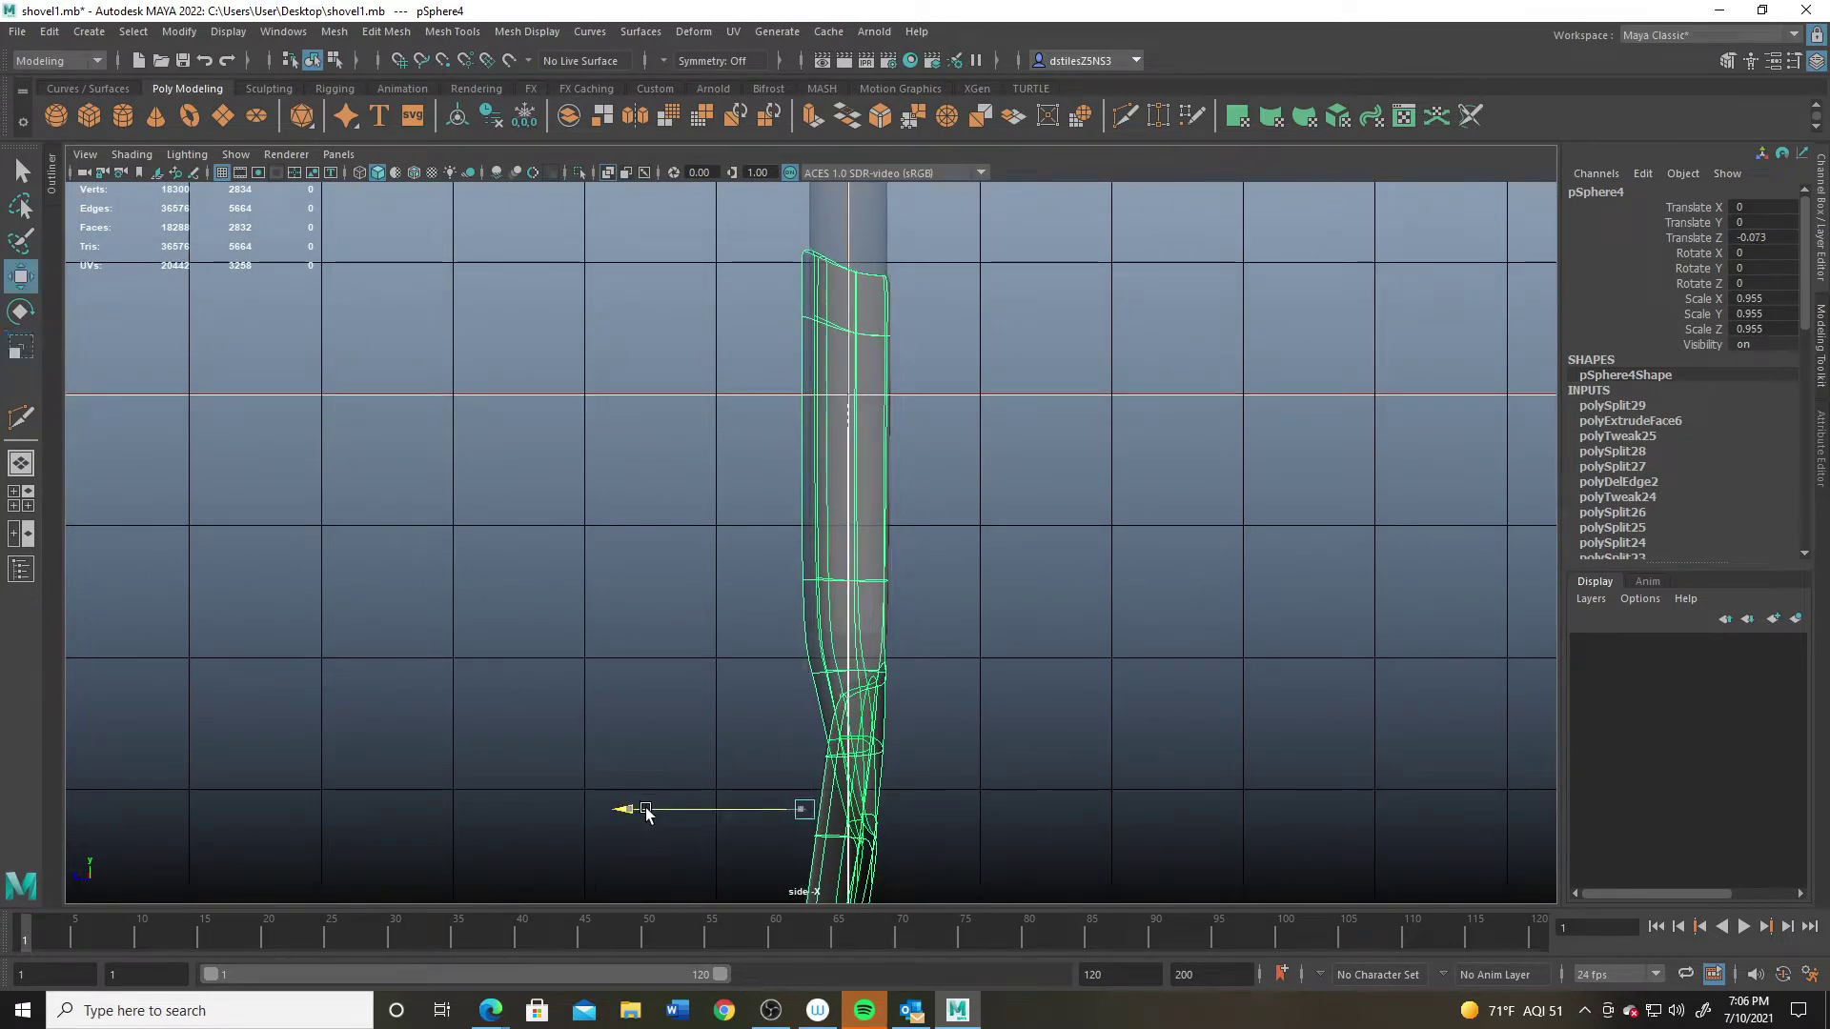
key("space")
key("space")
left_click_drag(922, 404, 696, 559, "alt")
scroll(695, 559, "up", 1)
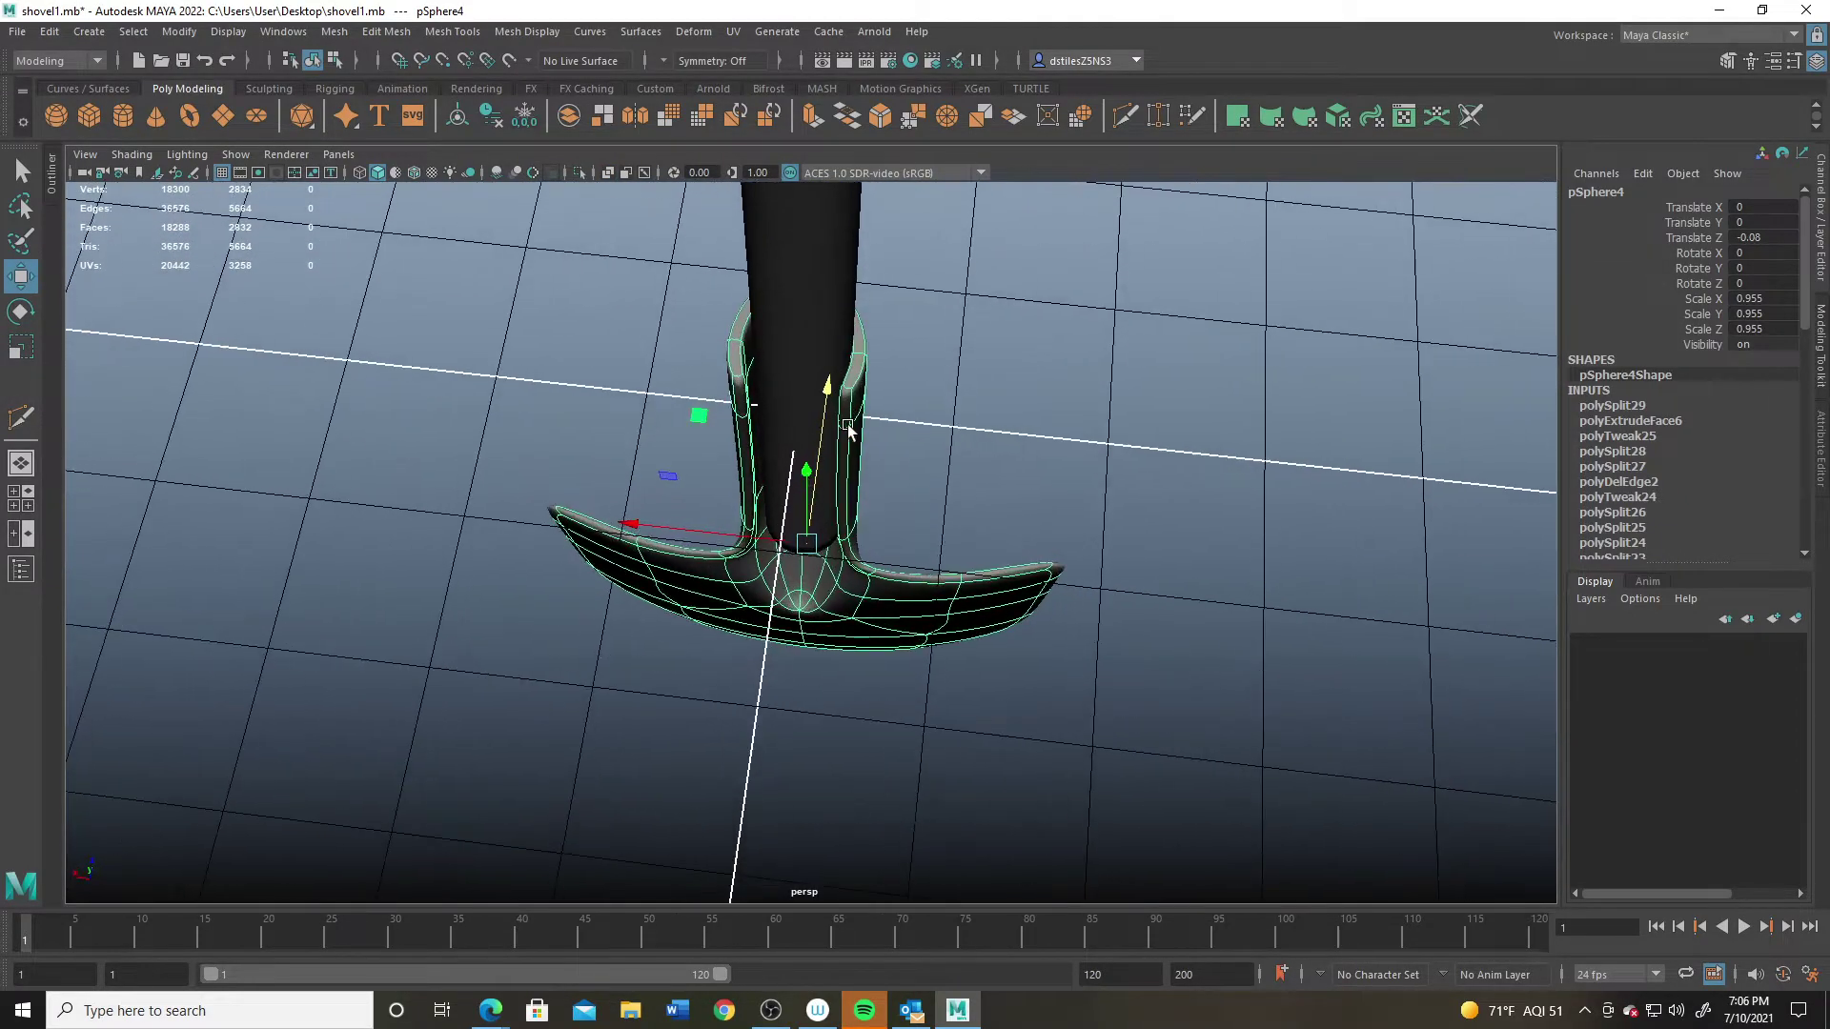
Step: Select the vertices of the upper socket, adjust their depth and scale them sideways to fit the socket around the handle
right_click_drag(848, 425, 753, 425)
left_click_drag(751, 425, 763, 386, "alt")
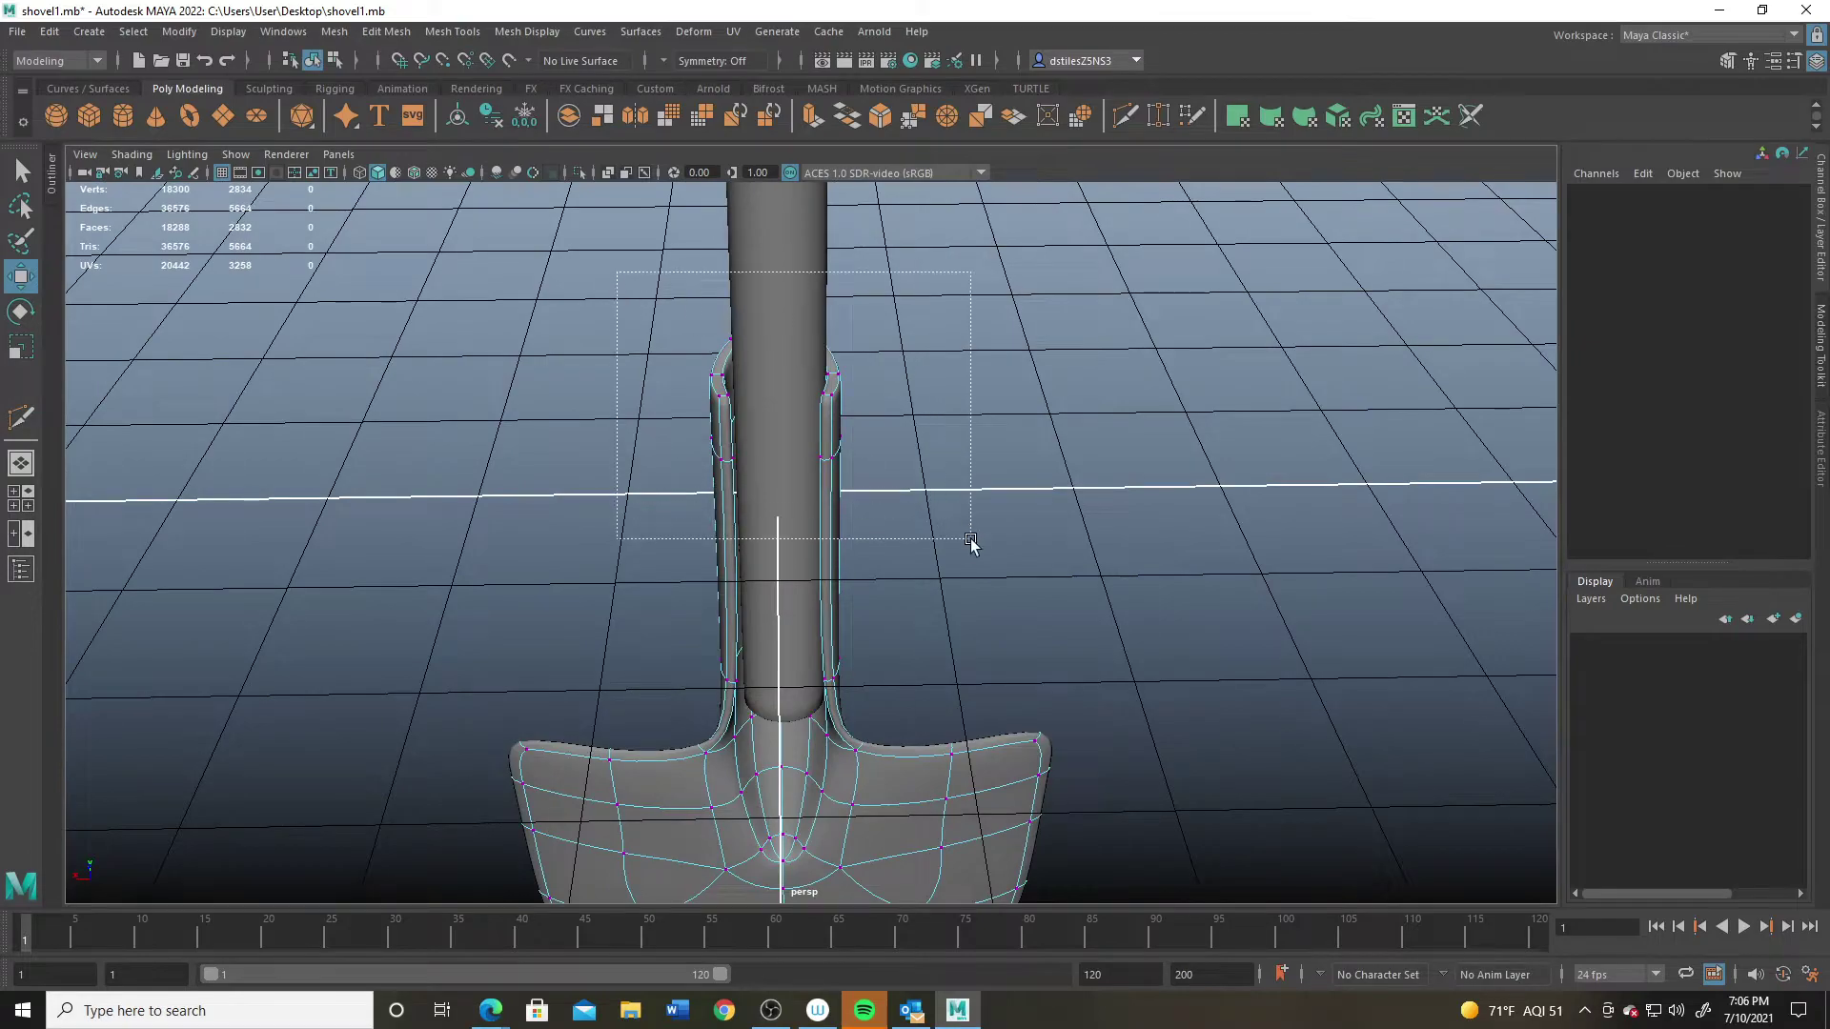
left_click_drag(970, 539, 992, 702)
key("f")
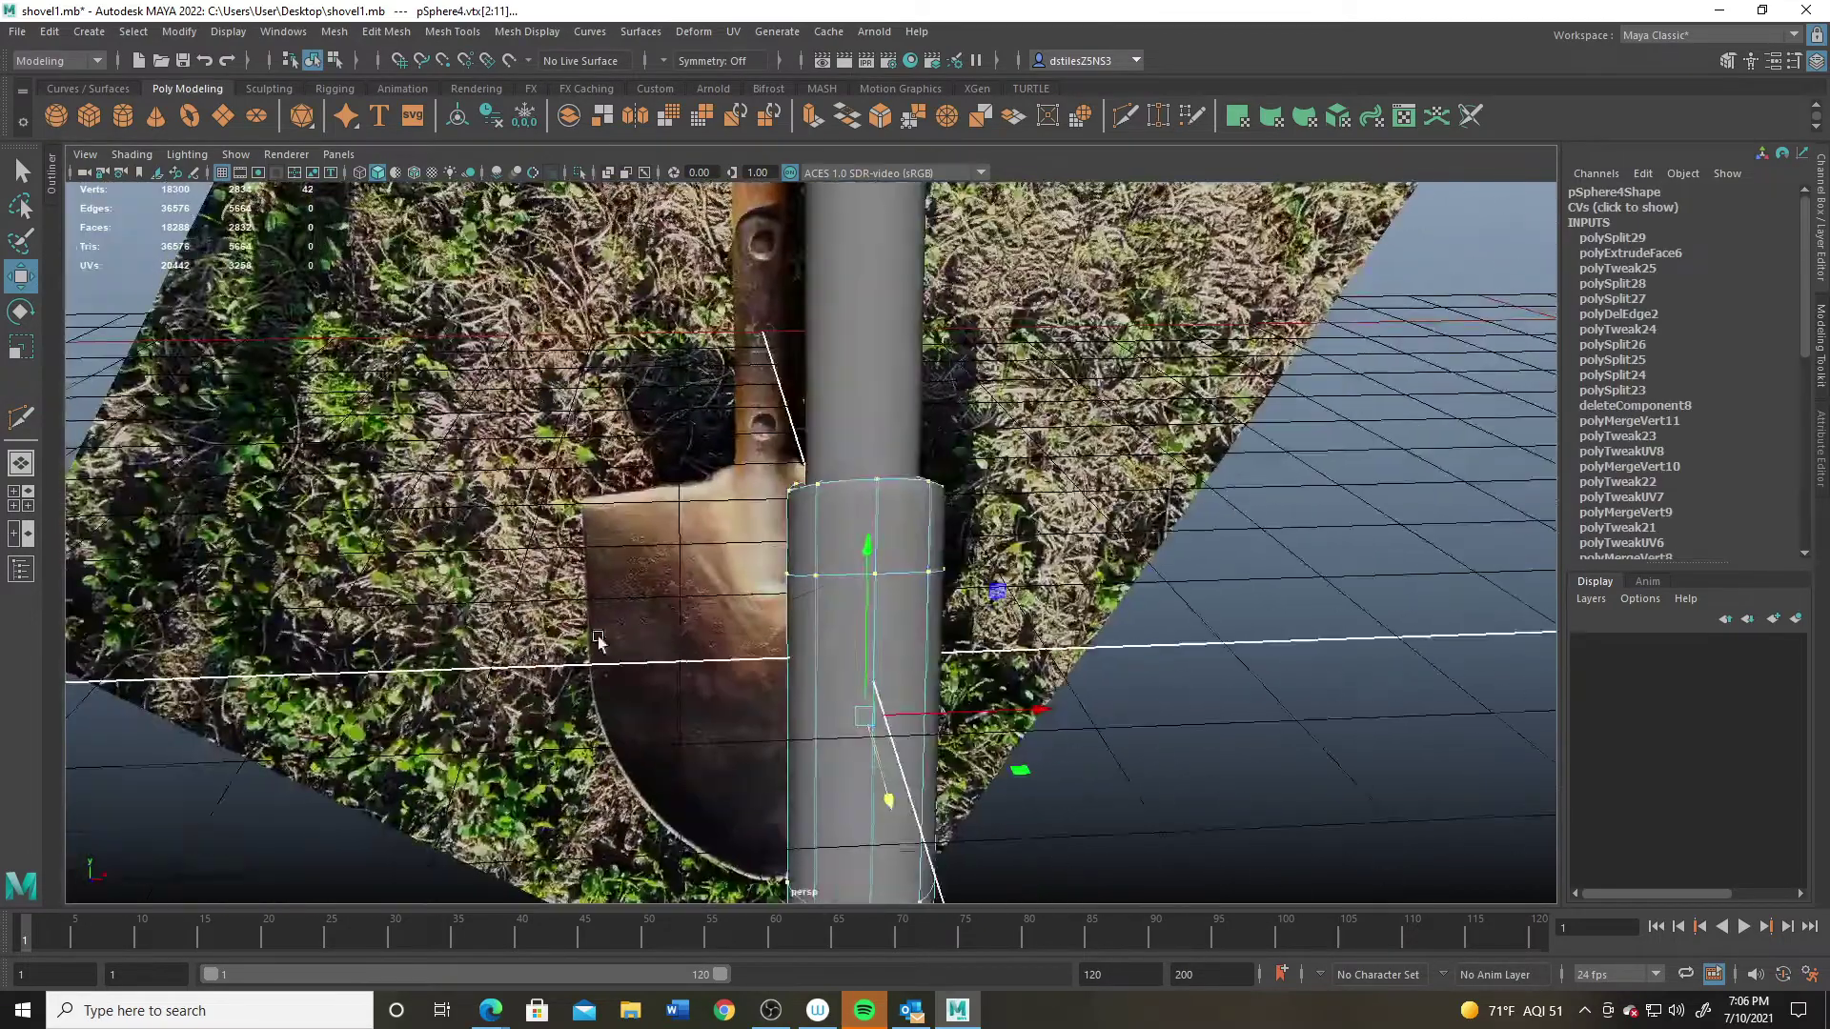
middle_click_drag(597, 640, 685, 455, "alt")
left_click_drag(1035, 481, 673, 629, "alt")
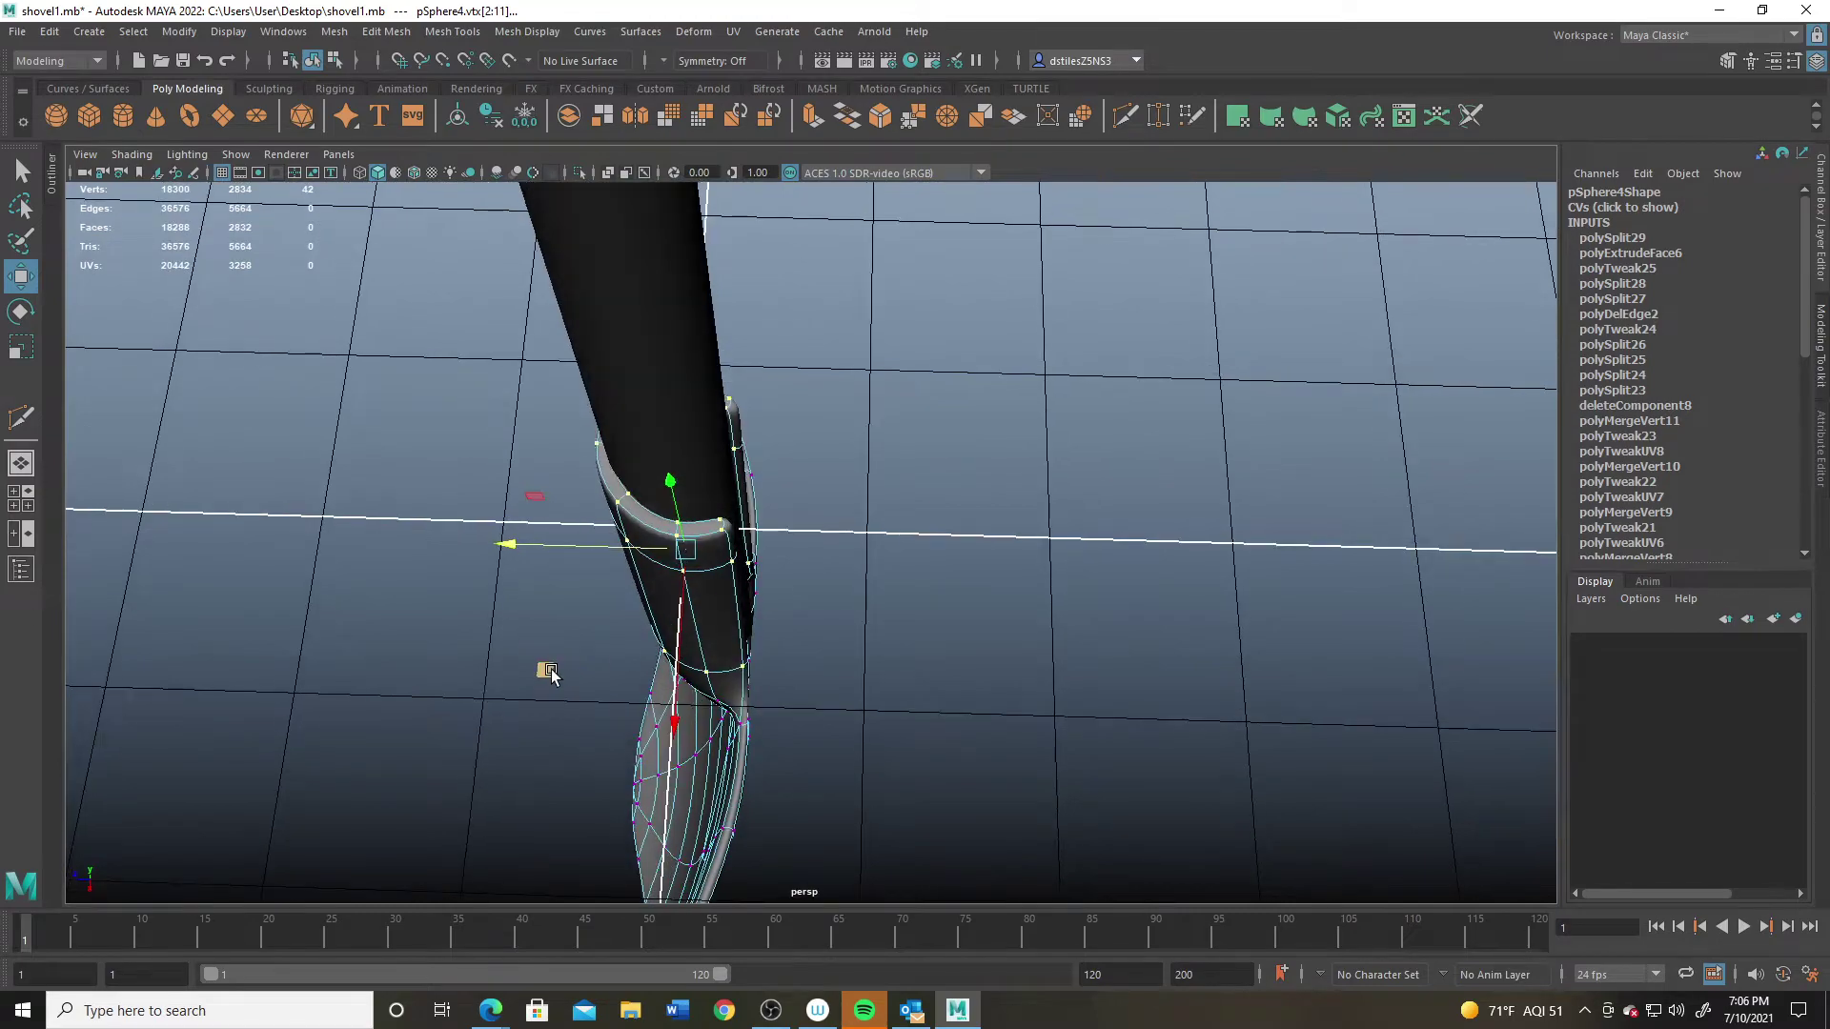
left_click_drag(543, 672, 694, 494)
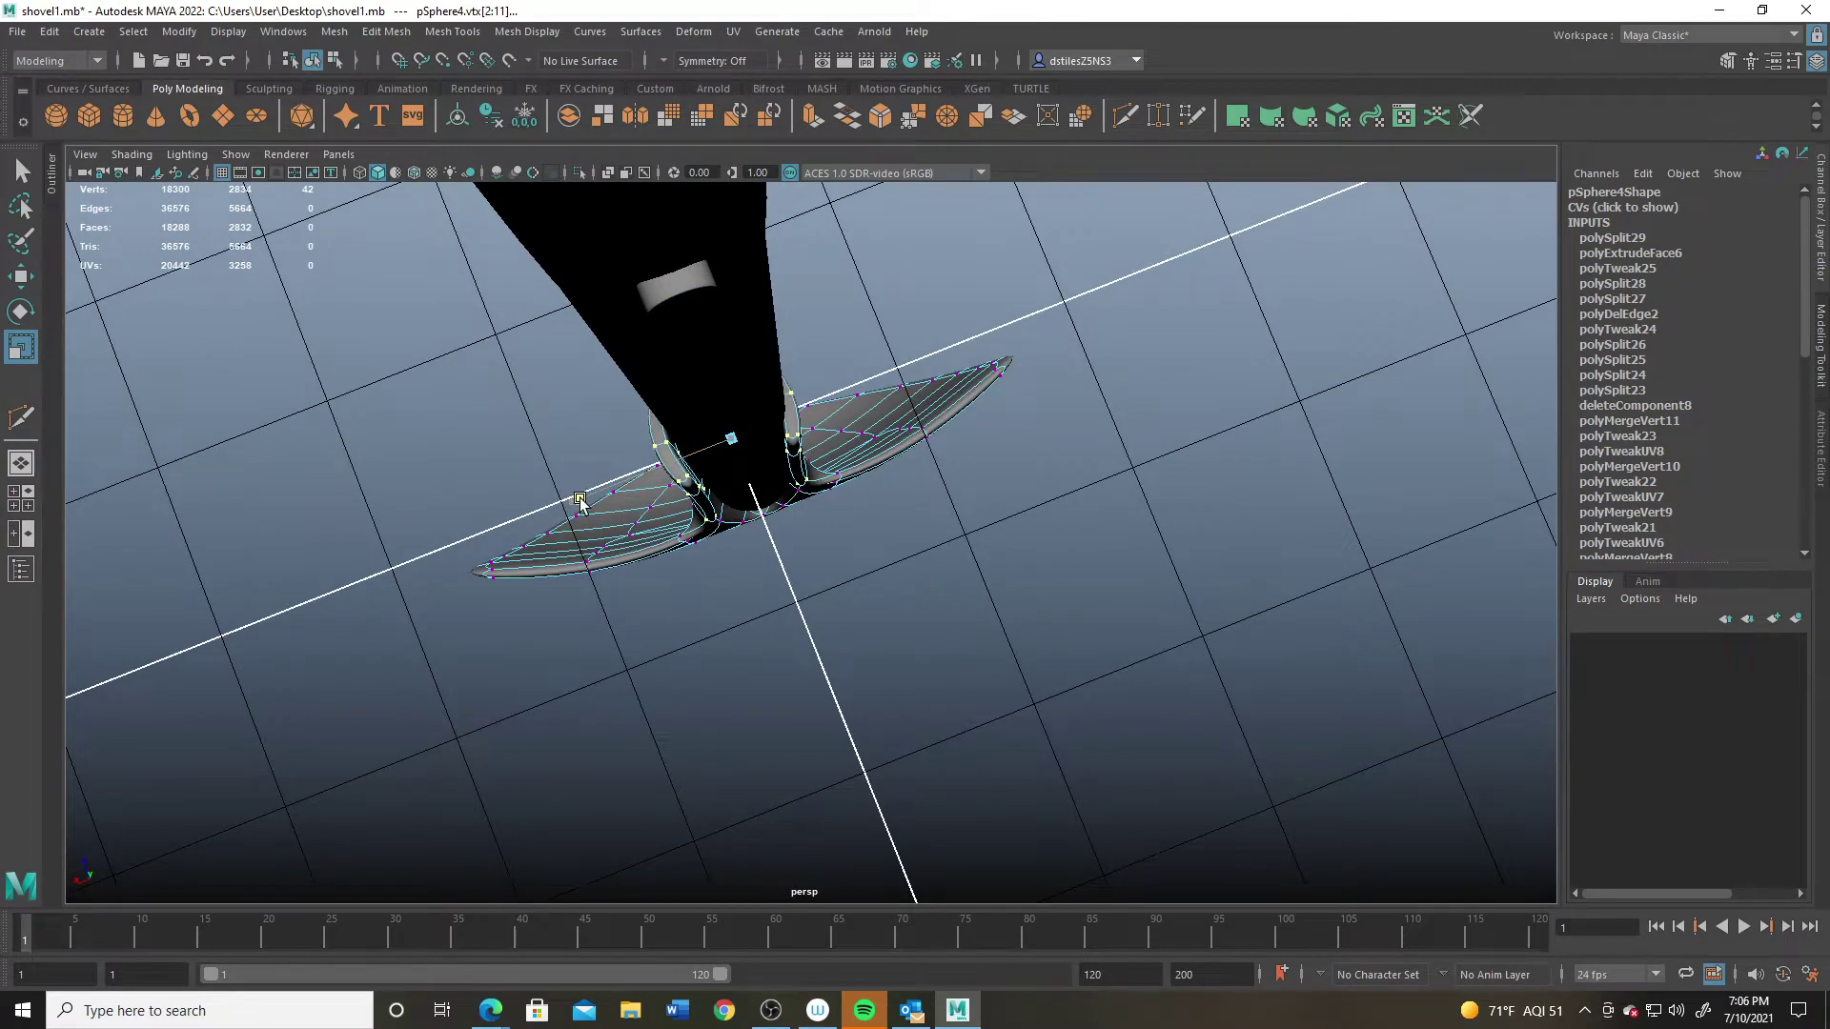
left_click_drag(584, 500, 863, 274, "alt")
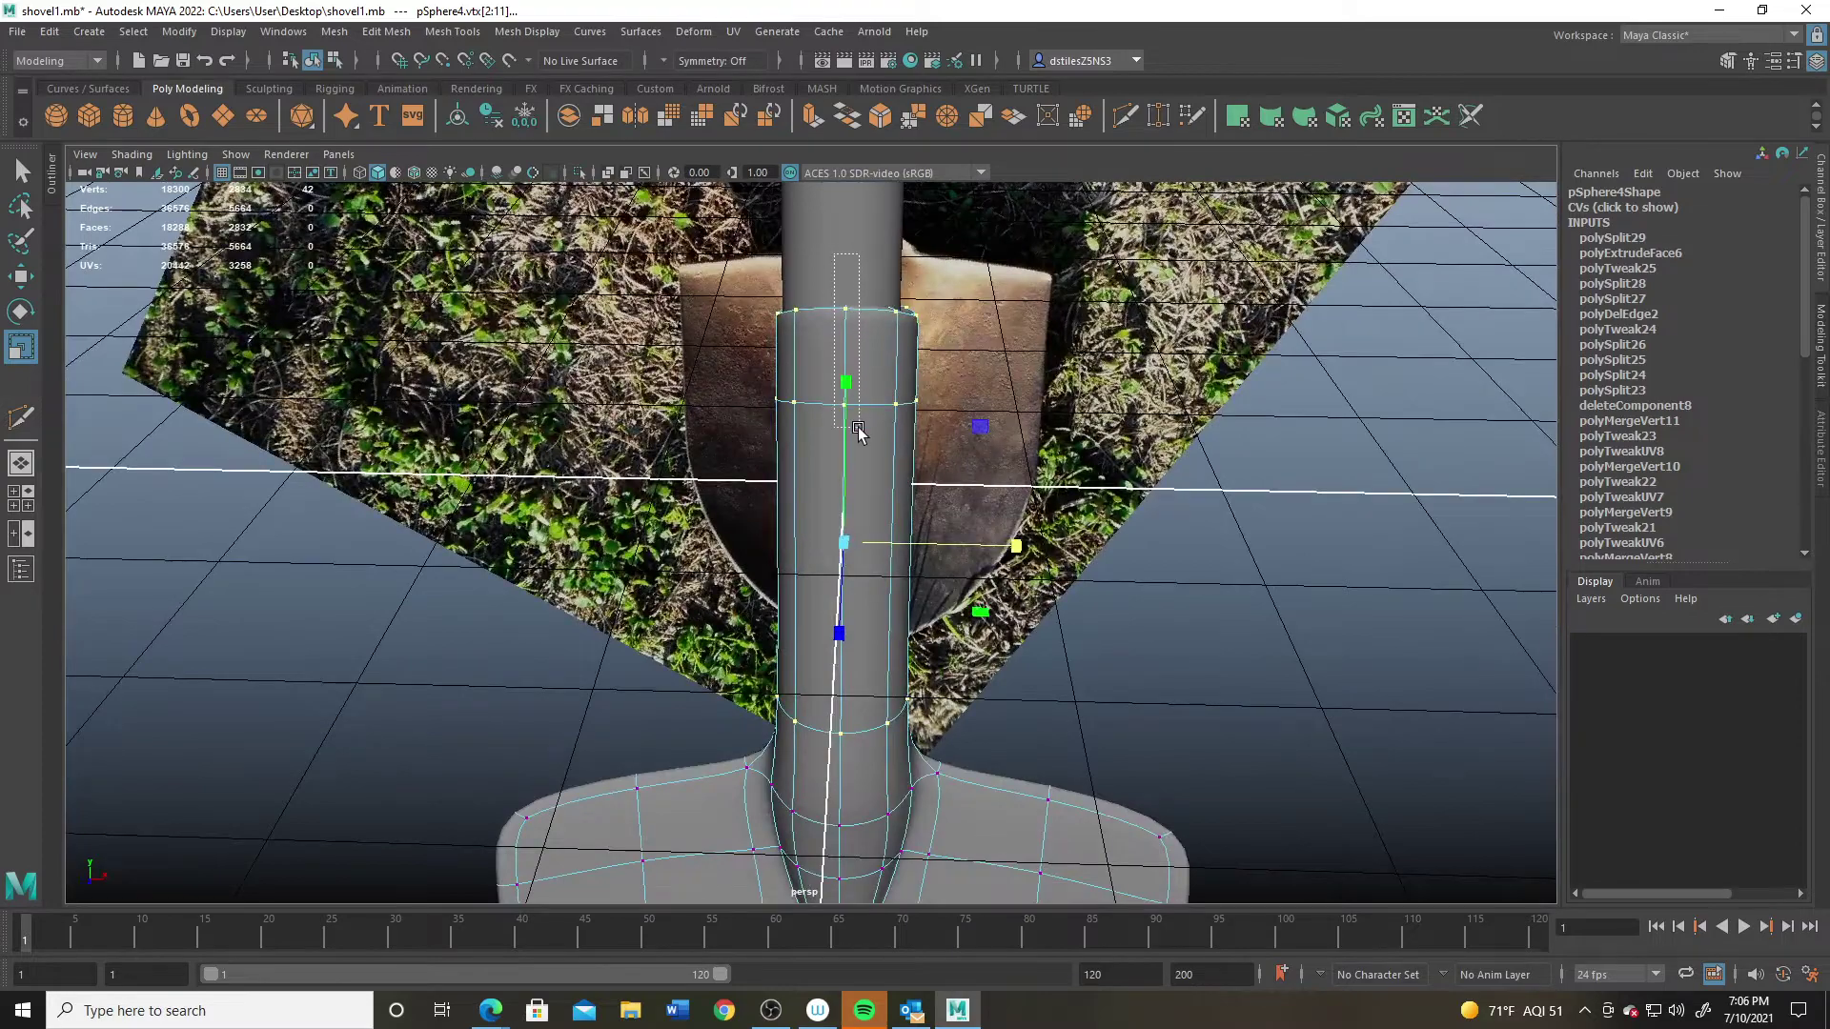
Step: Adjust the depth of the centre vertices at the back of the socket's upper rim so it curves around the handle
key("w")
left_click_drag(858, 431, 733, 502)
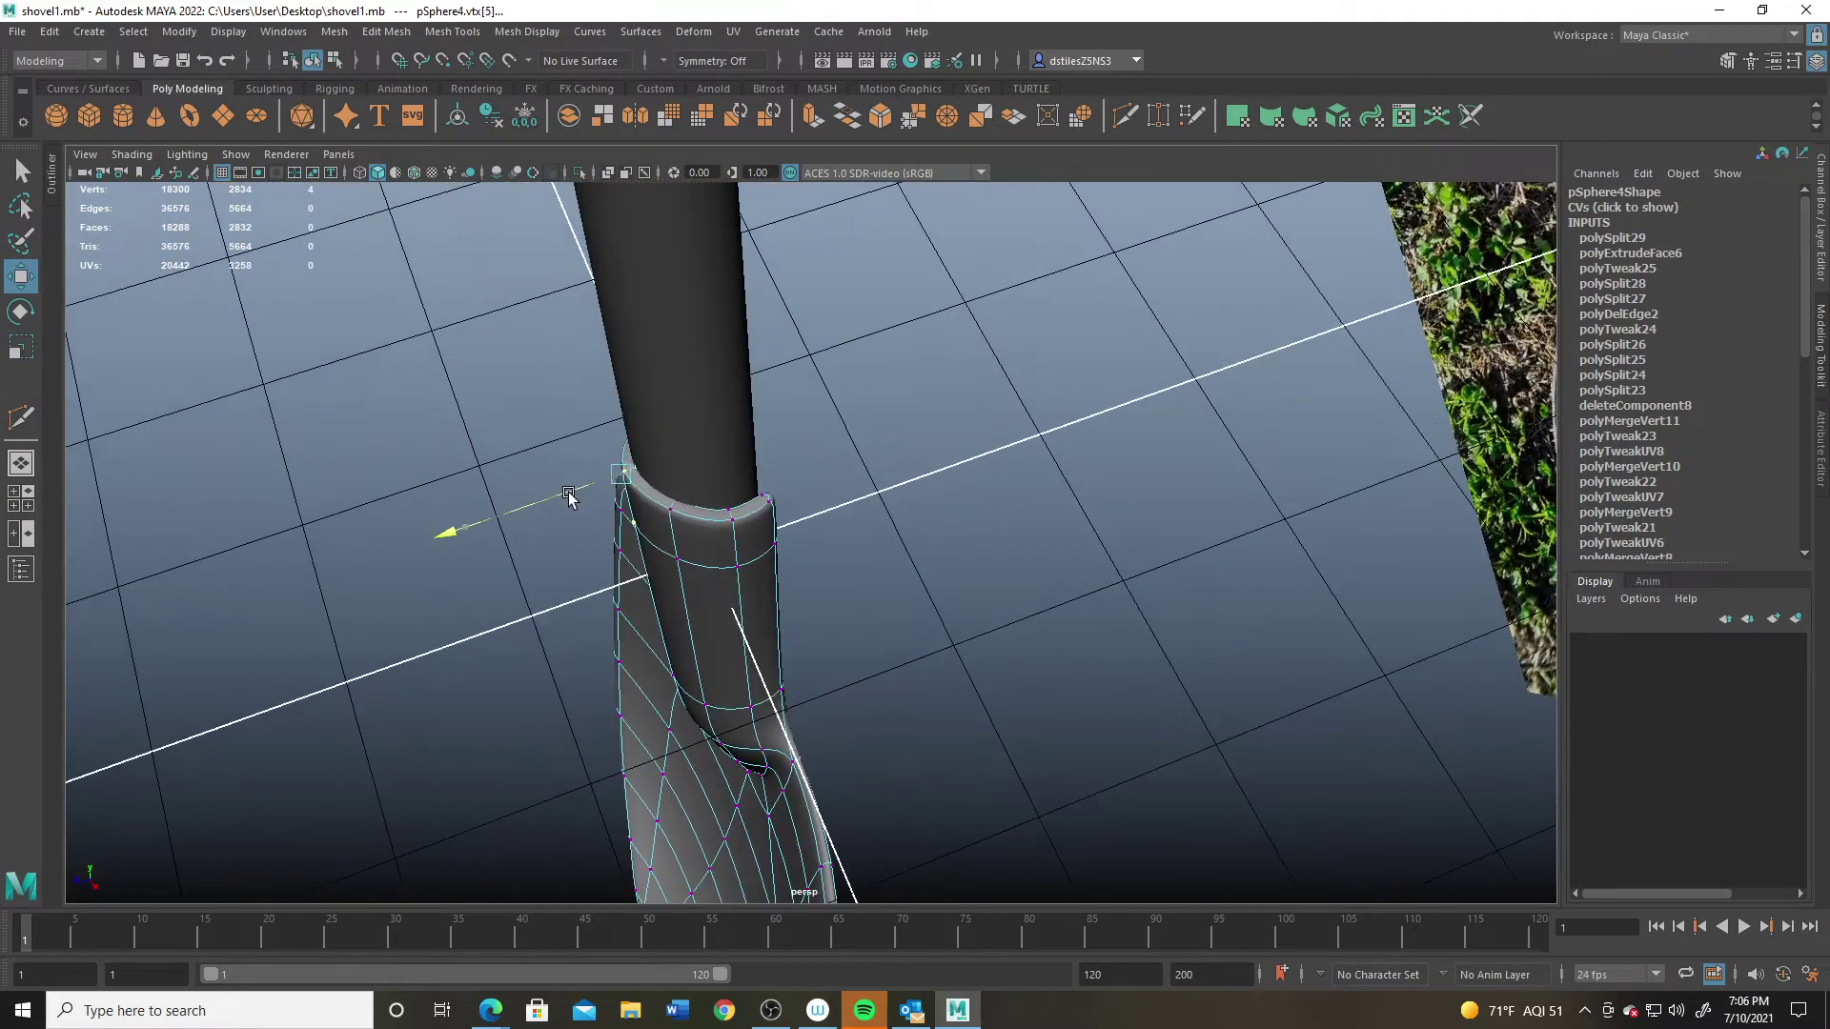
left_click_drag(569, 496, 782, 562)
left_click_drag(808, 623, 906, 639)
left_click_drag(904, 631, 795, 608, "alt")
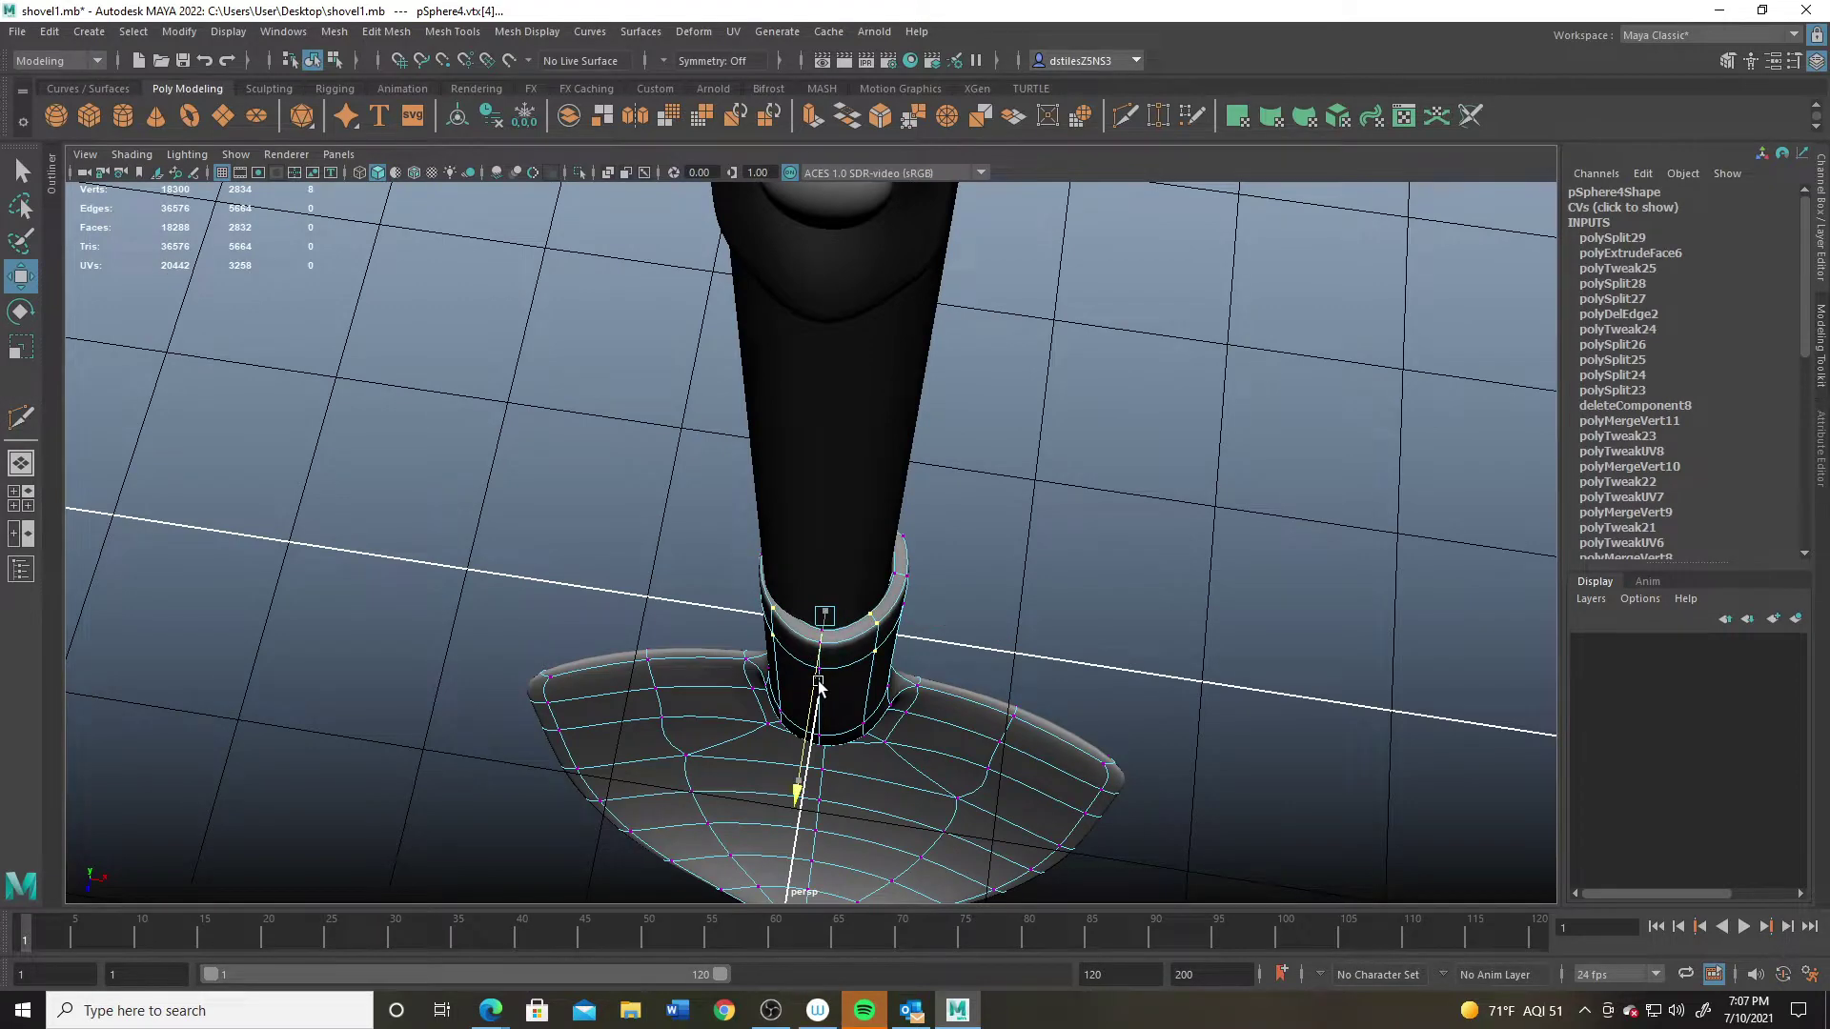
left_click_drag(818, 681, 818, 680)
scroll(934, 633, "down", 1)
Step: Move the whole shovel head sideways to Translate X -0.038 to centre the socket on the handle
right_click_drag(887, 679, 980, 467)
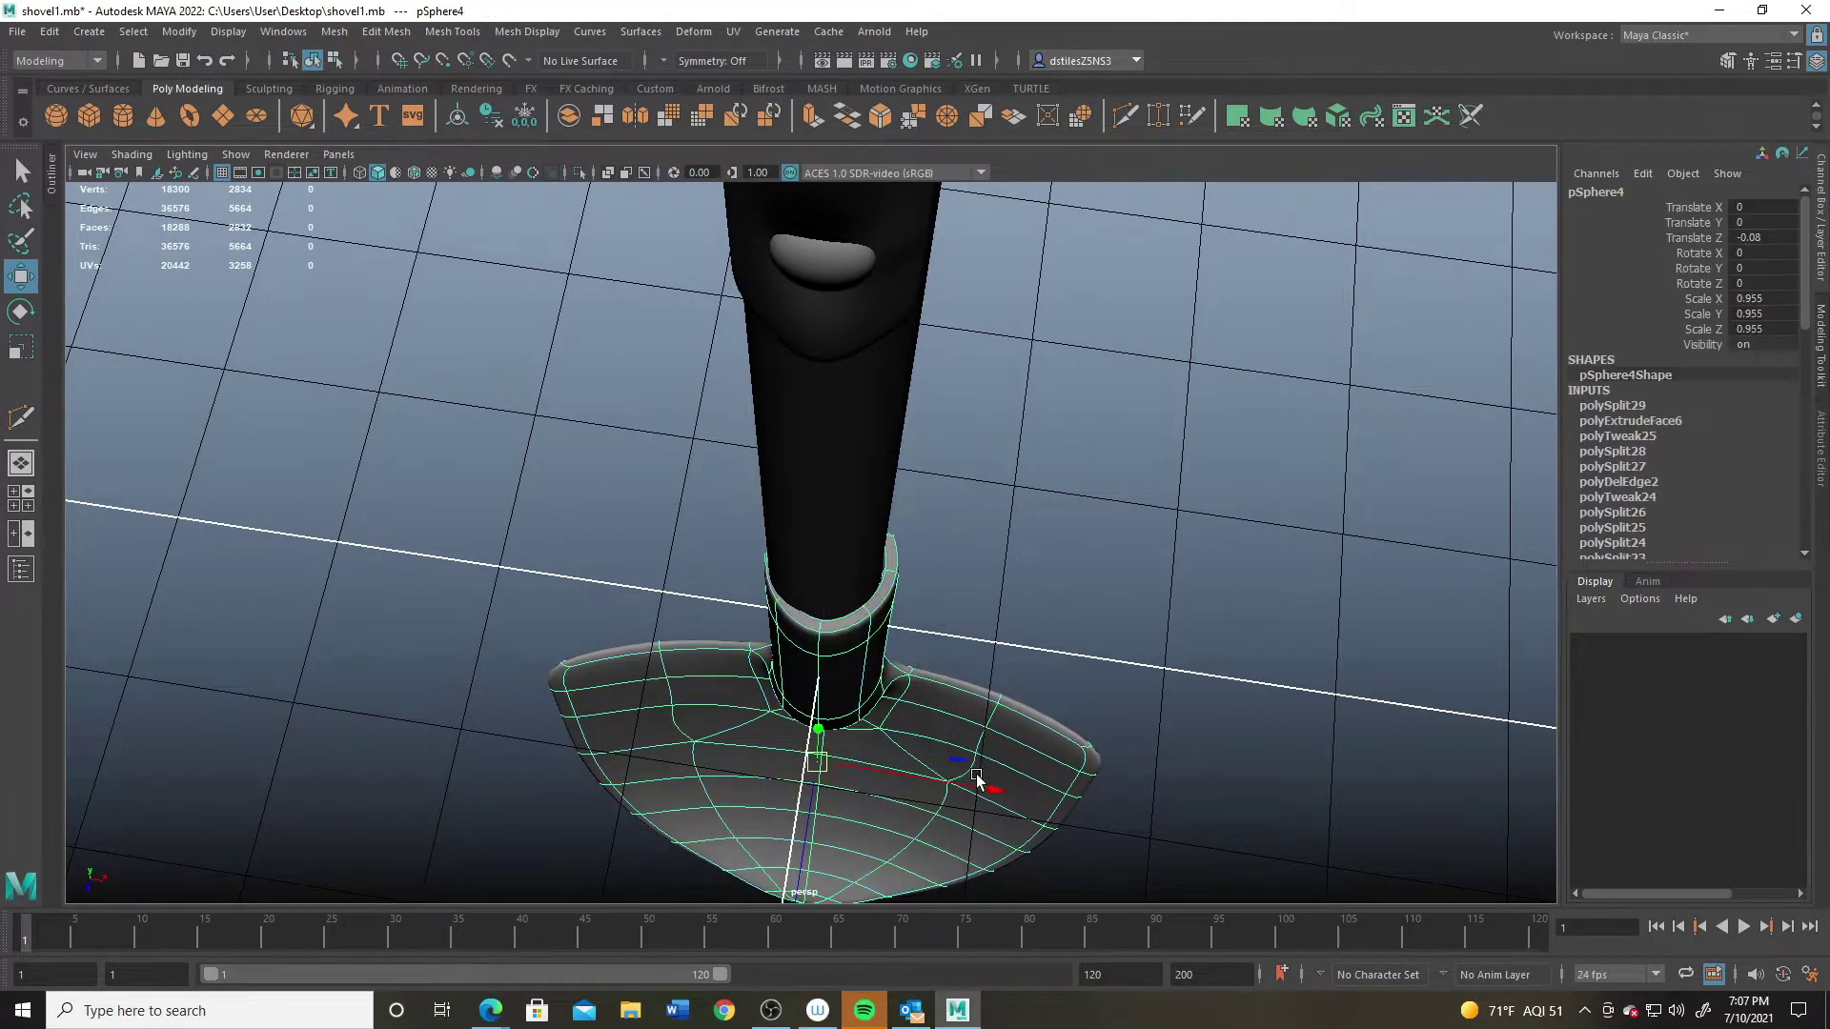
left_click_drag(991, 790, 985, 793)
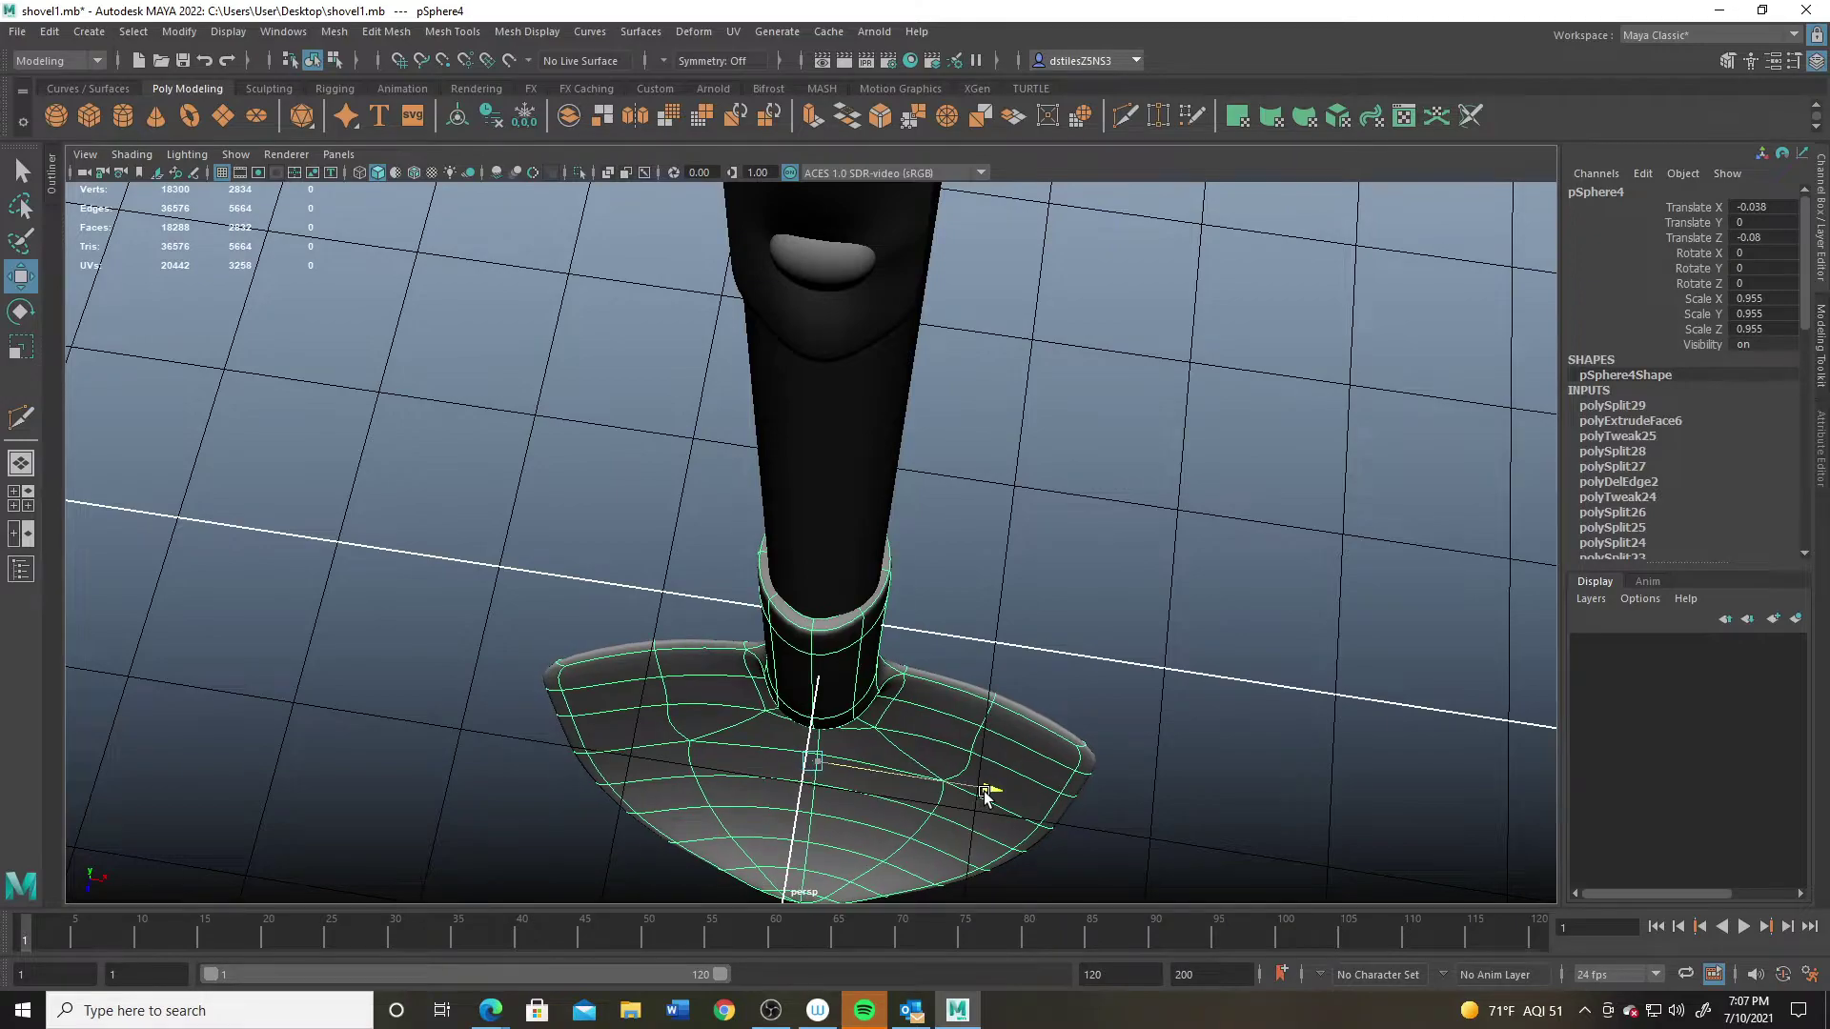
left_click_drag(830, 715, 692, 679, "alt")
Step: Adjust the depth of the socket's back rim edges and move the shovel head to Translate X -0.024
right_click_drag(670, 486, 670, 368)
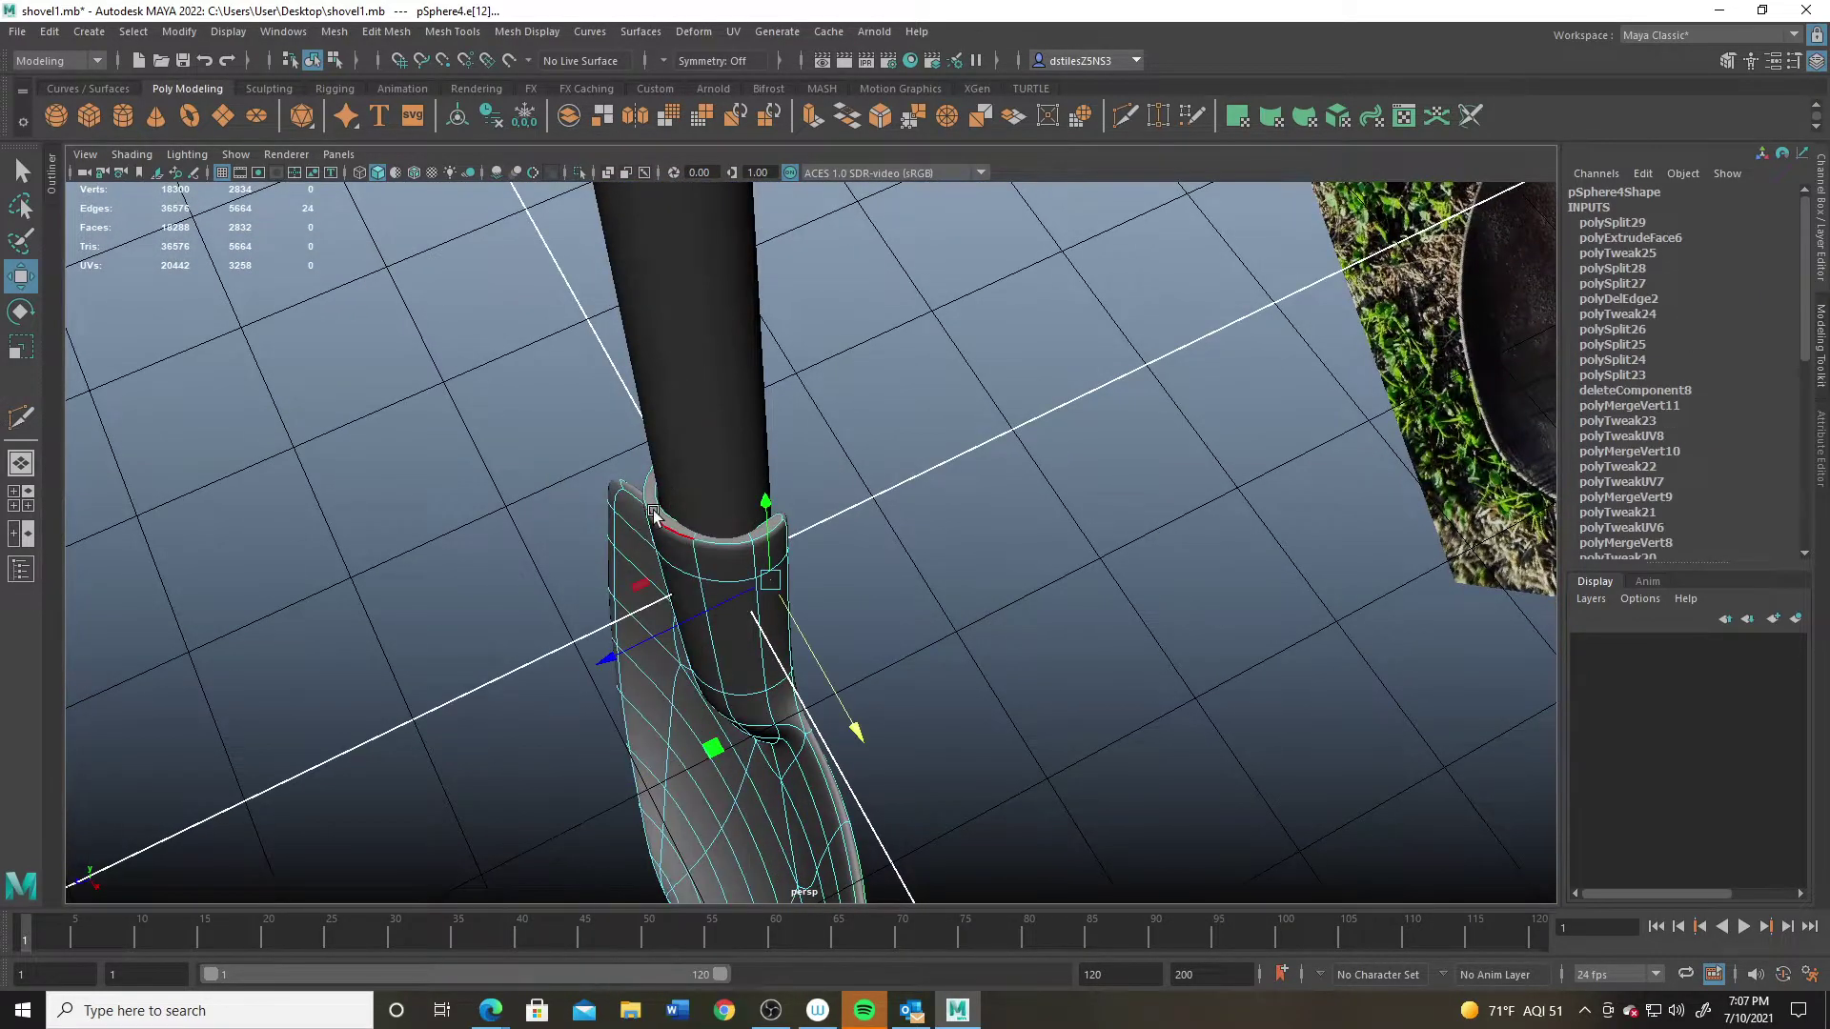
left_click(654, 510)
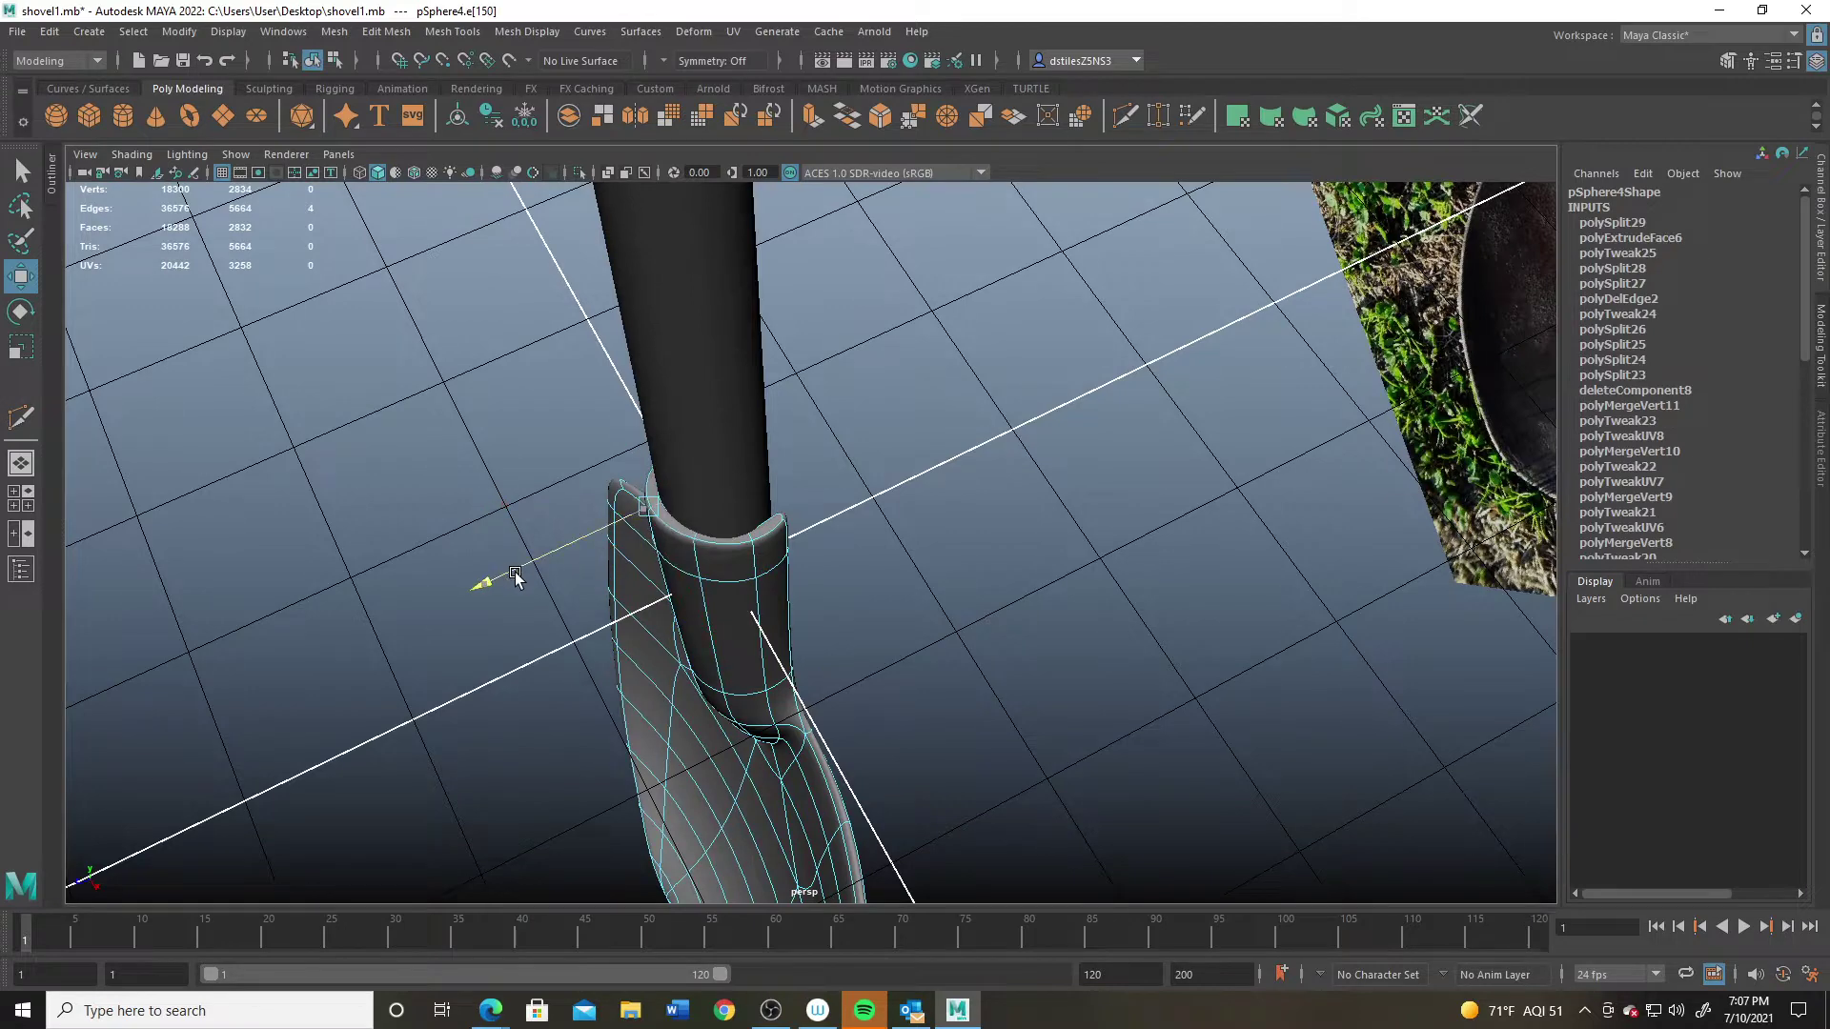
left_click_drag(671, 562, 888, 579, "alt")
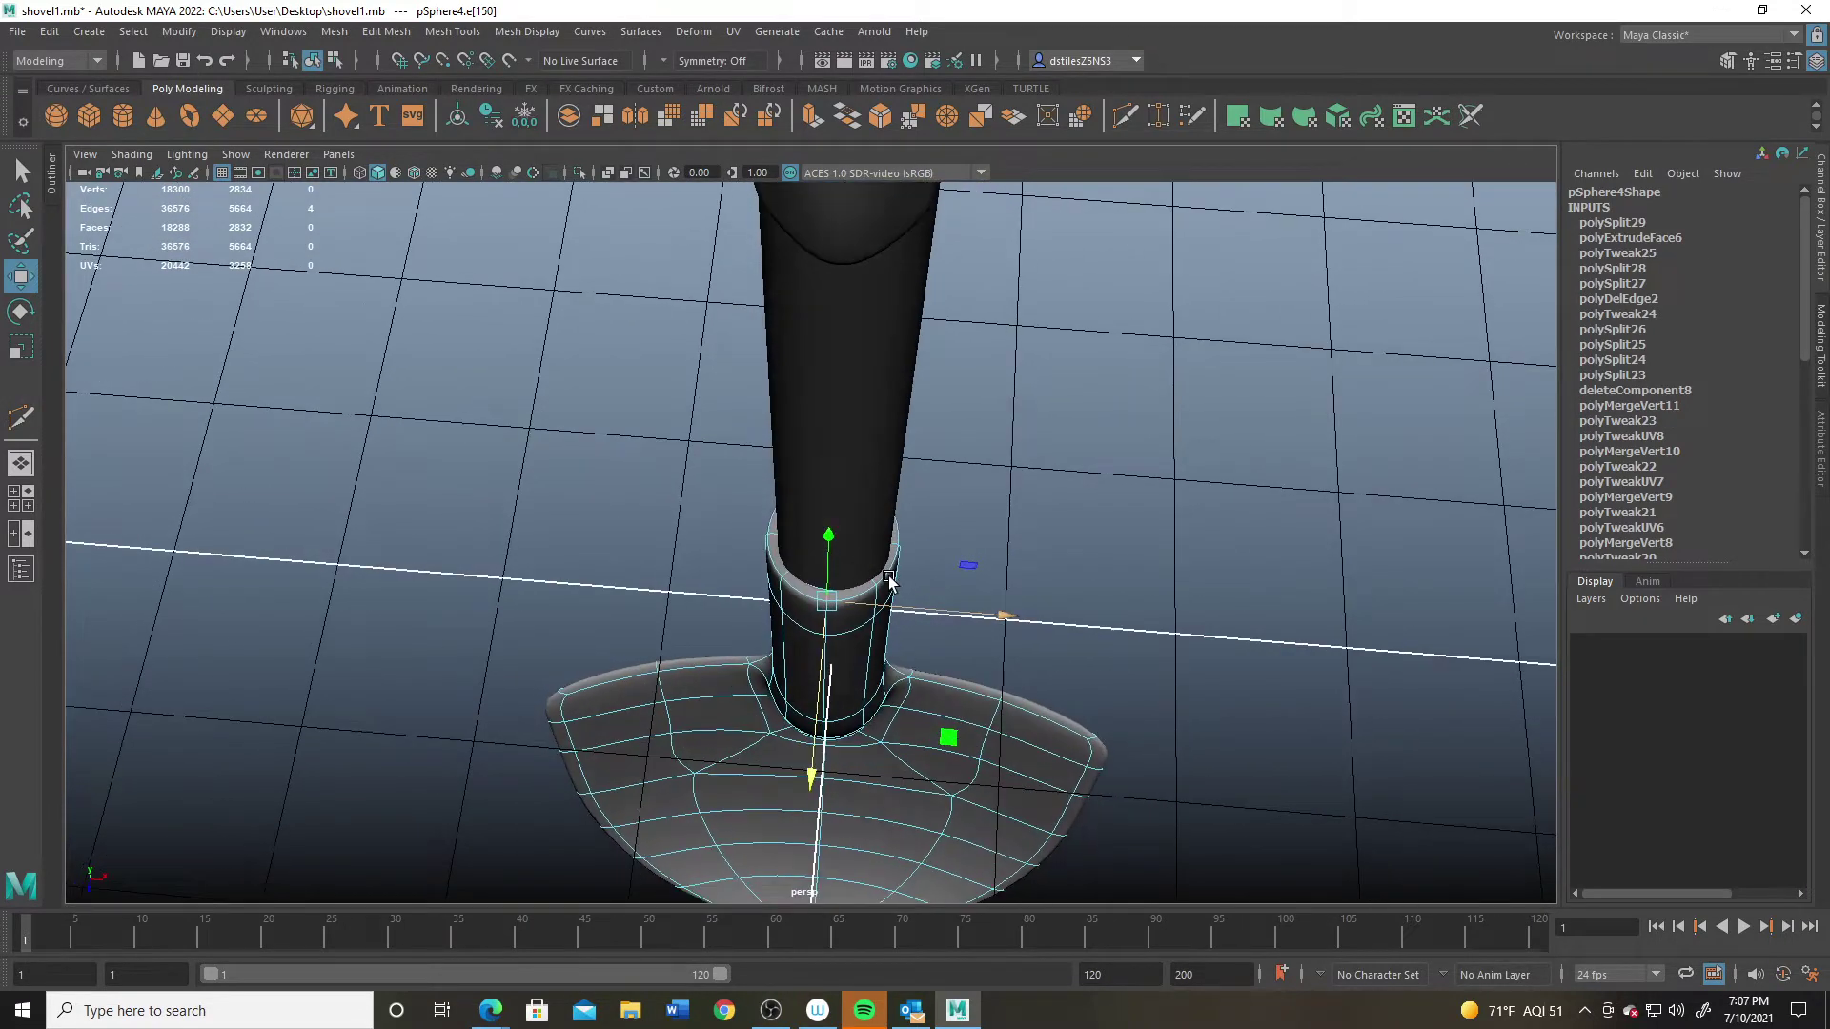
right_click_drag(838, 505, 982, 417)
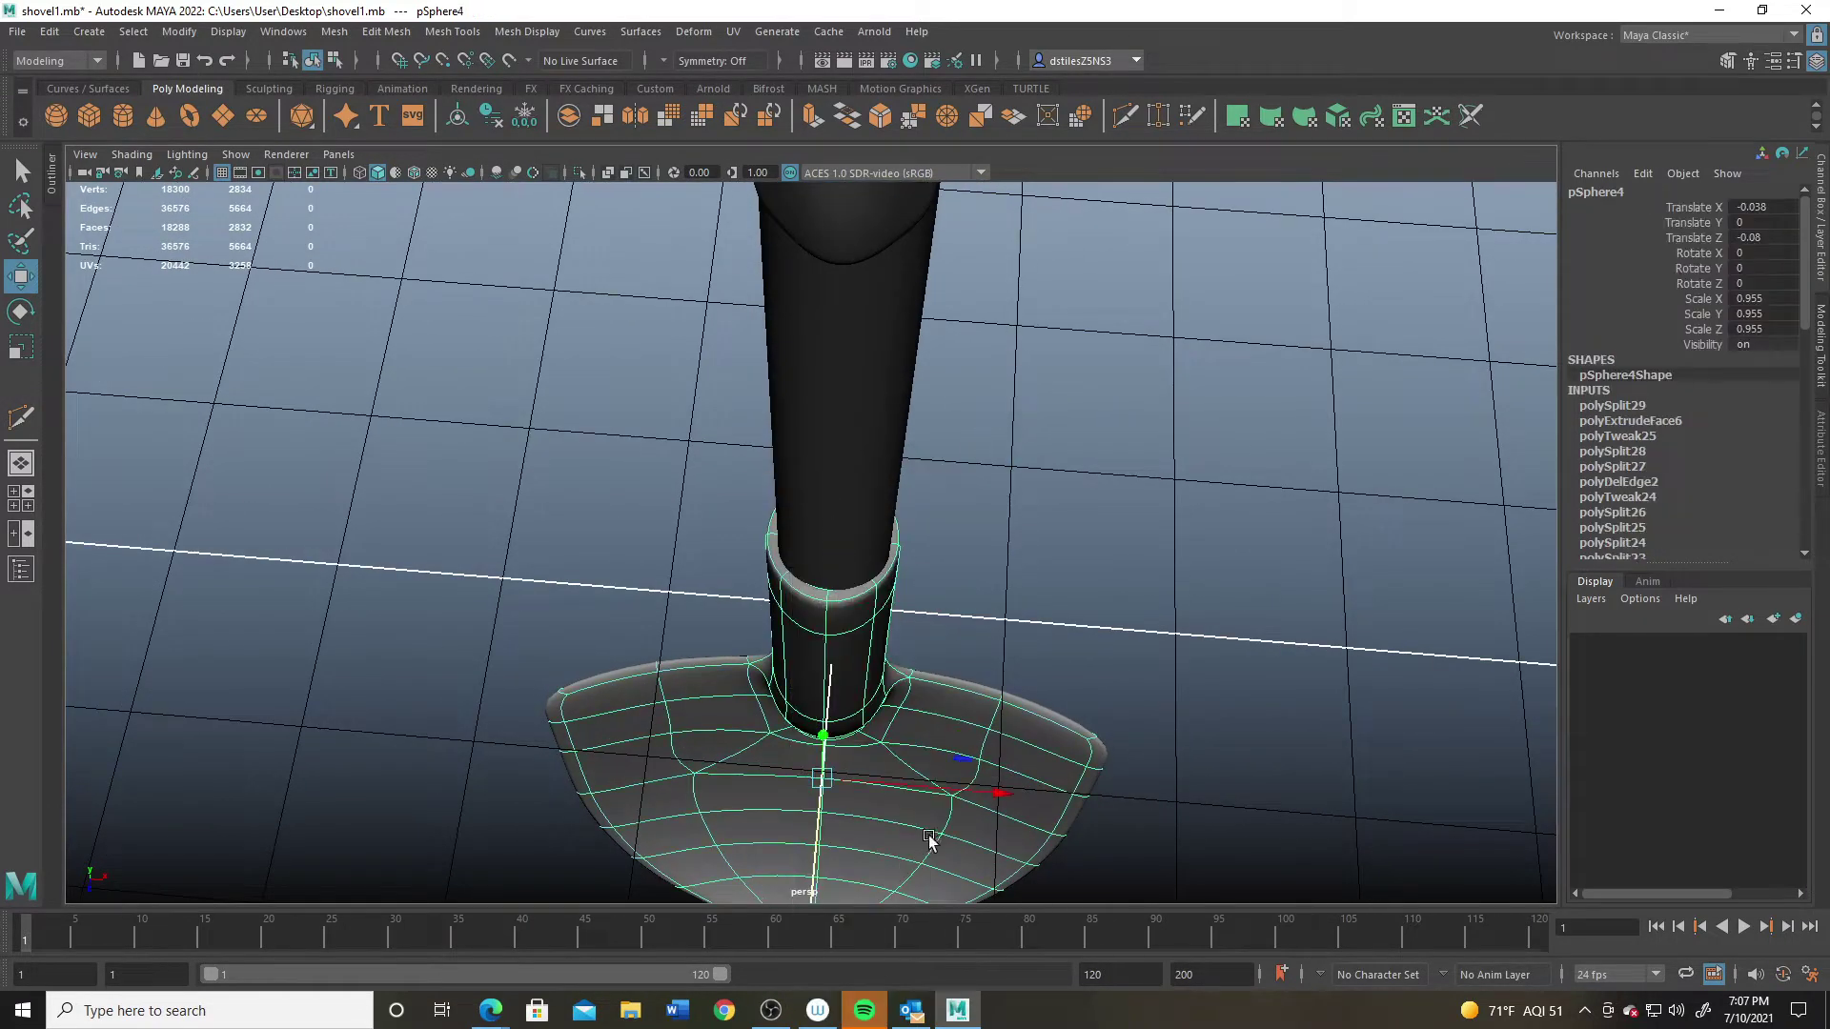
left_click_drag(913, 786, 819, 643)
Step: Scale the two upper edge faces flanking the socket's opening inward along X, closer around the handle
right_click(794, 562)
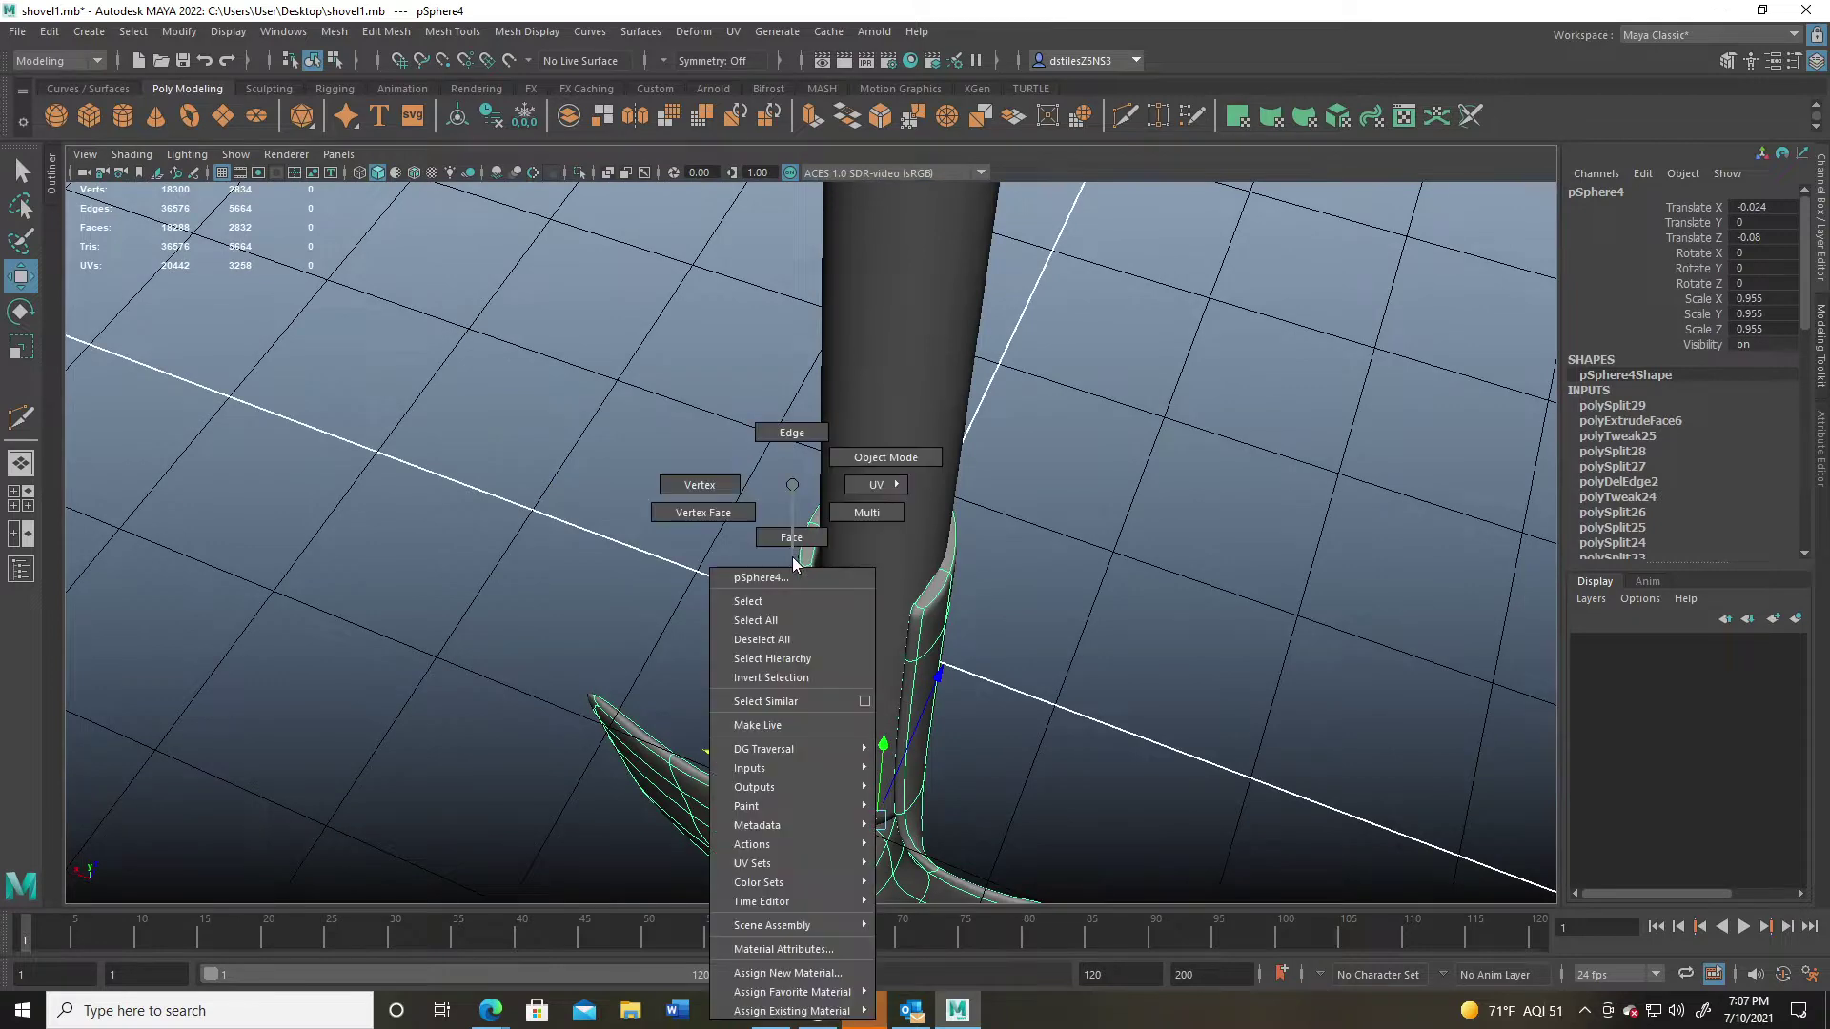
left_click(806, 595)
left_click(917, 631, "shift")
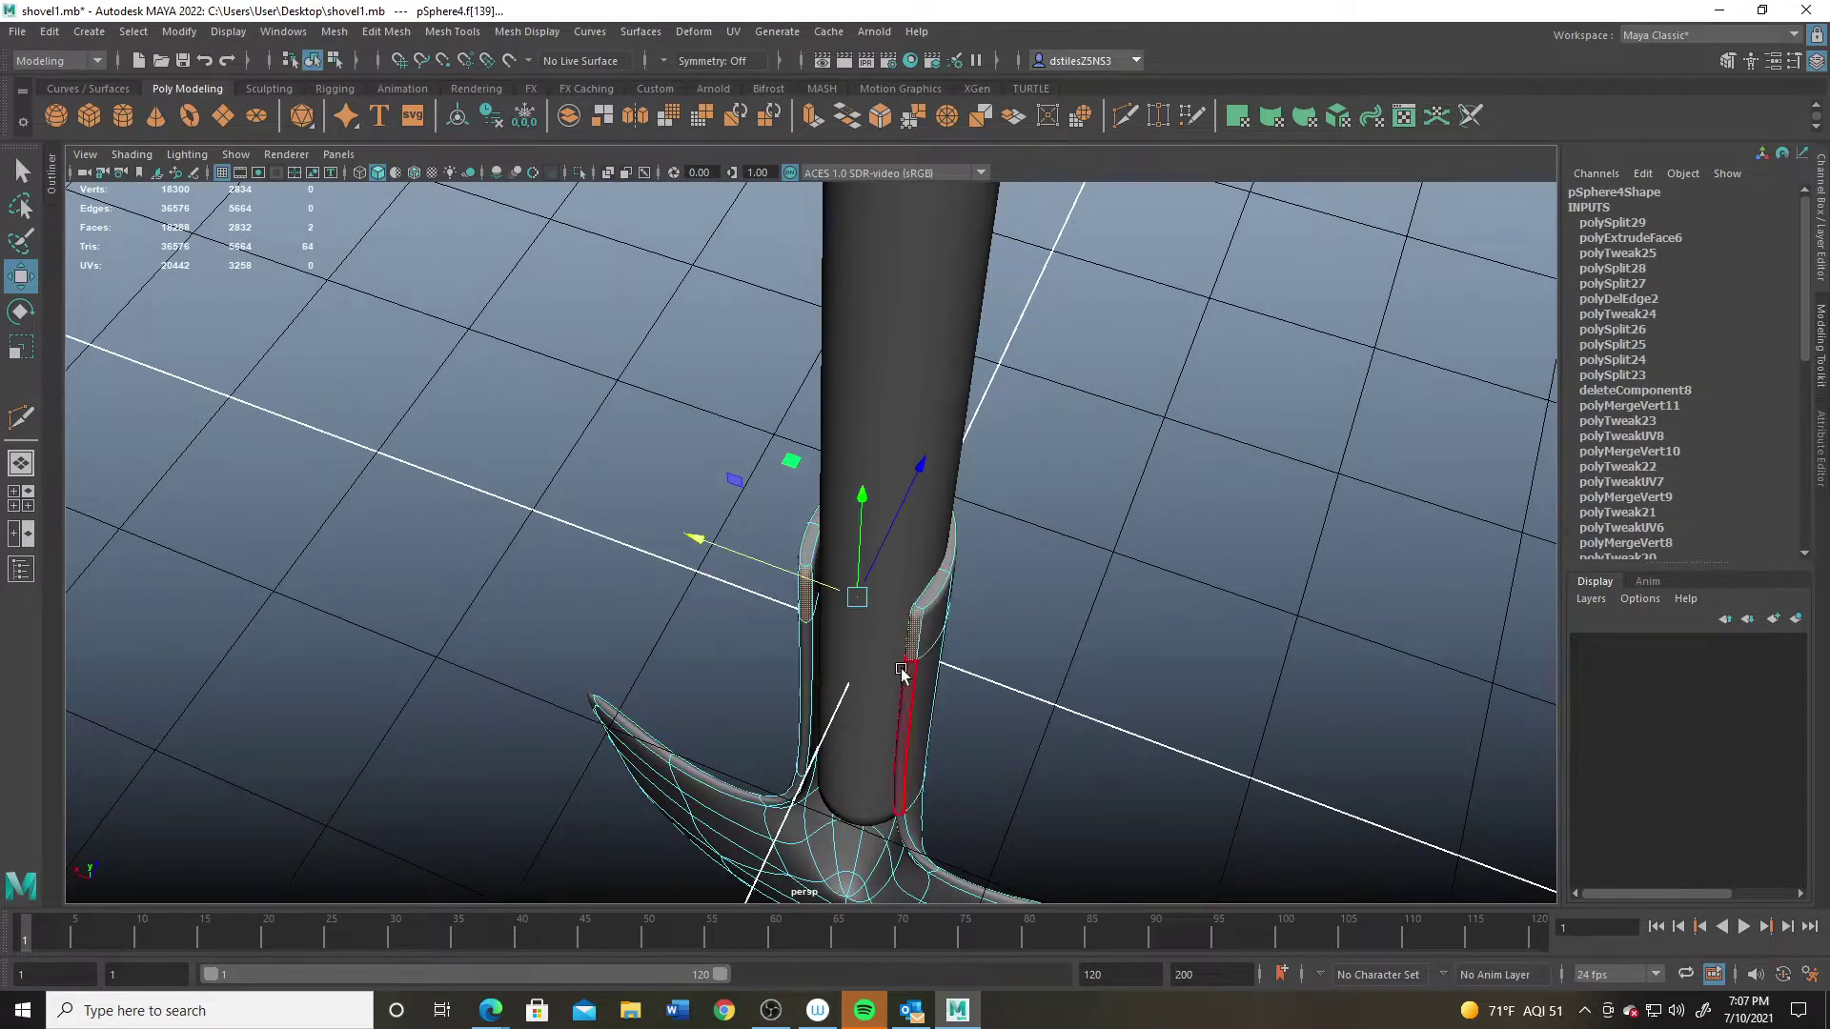
key("r")
left_click_drag(707, 540, 769, 550)
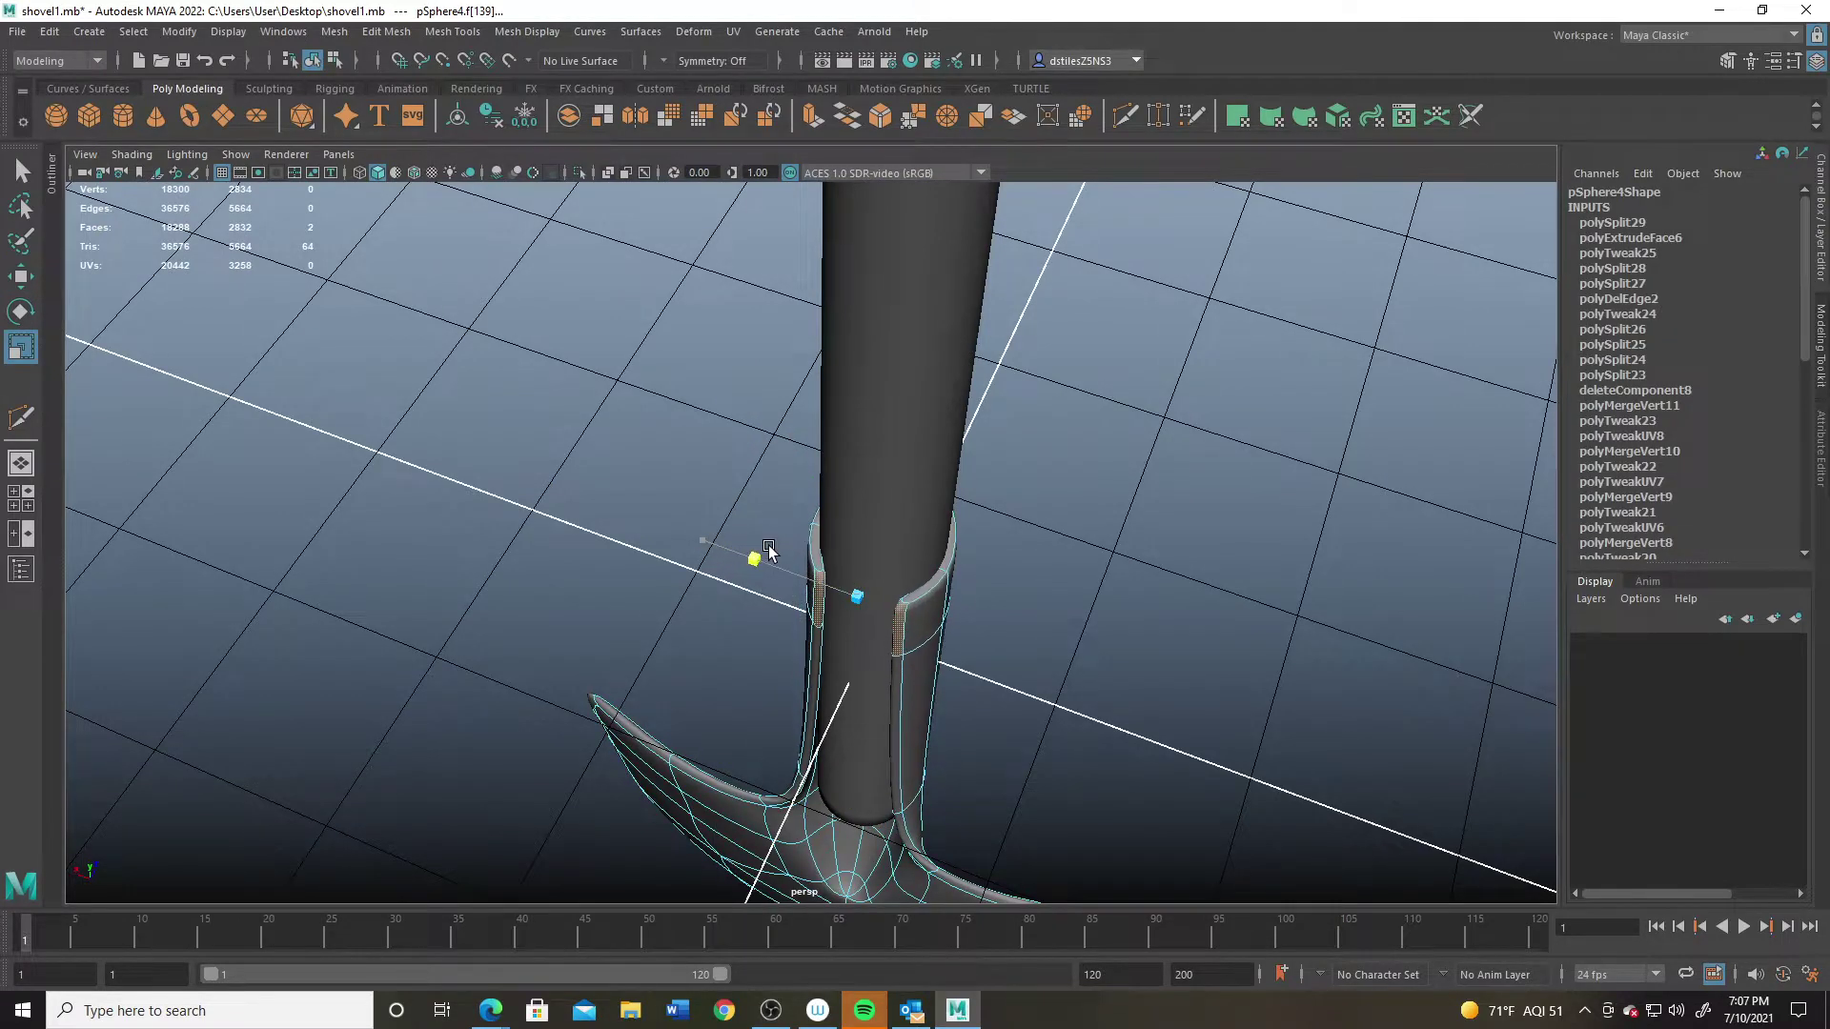
left_click_drag(849, 648, 826, 684, "alt")
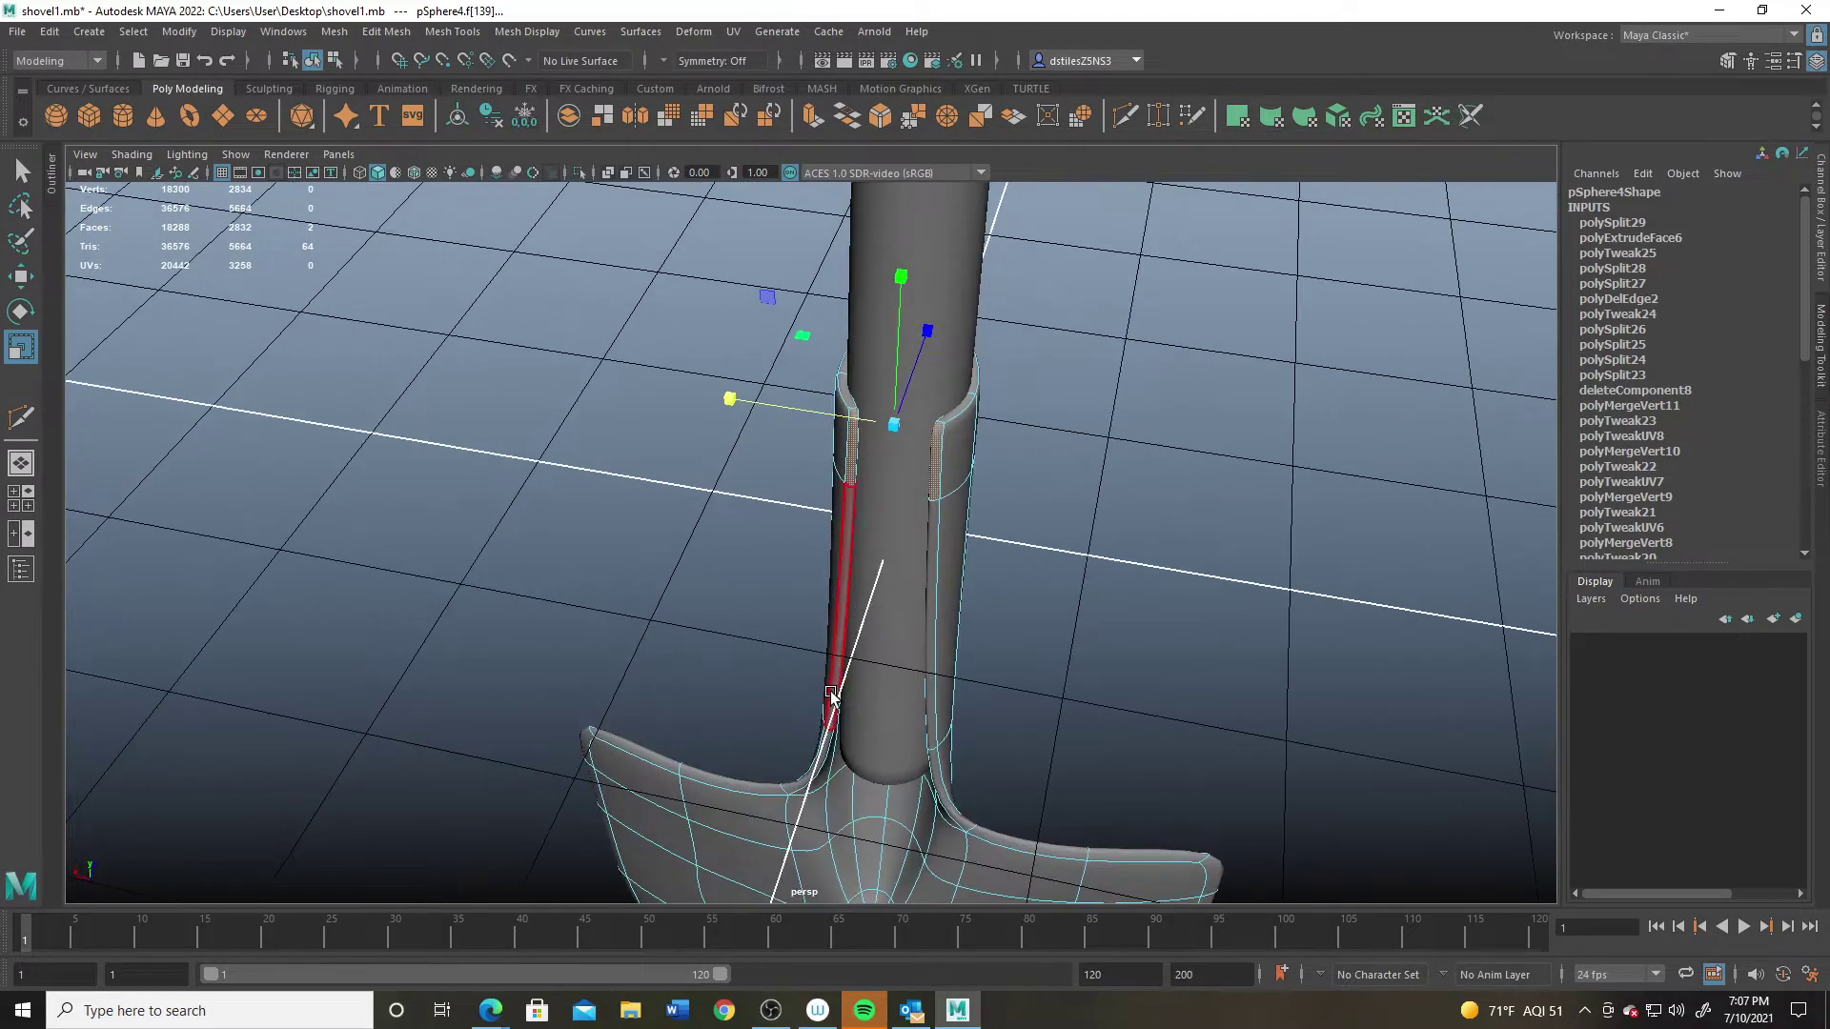
Step: Scale the edges at the base of the socket's opening inward along X to narrow it around the handle's end
right_click_drag(831, 695, 837, 683)
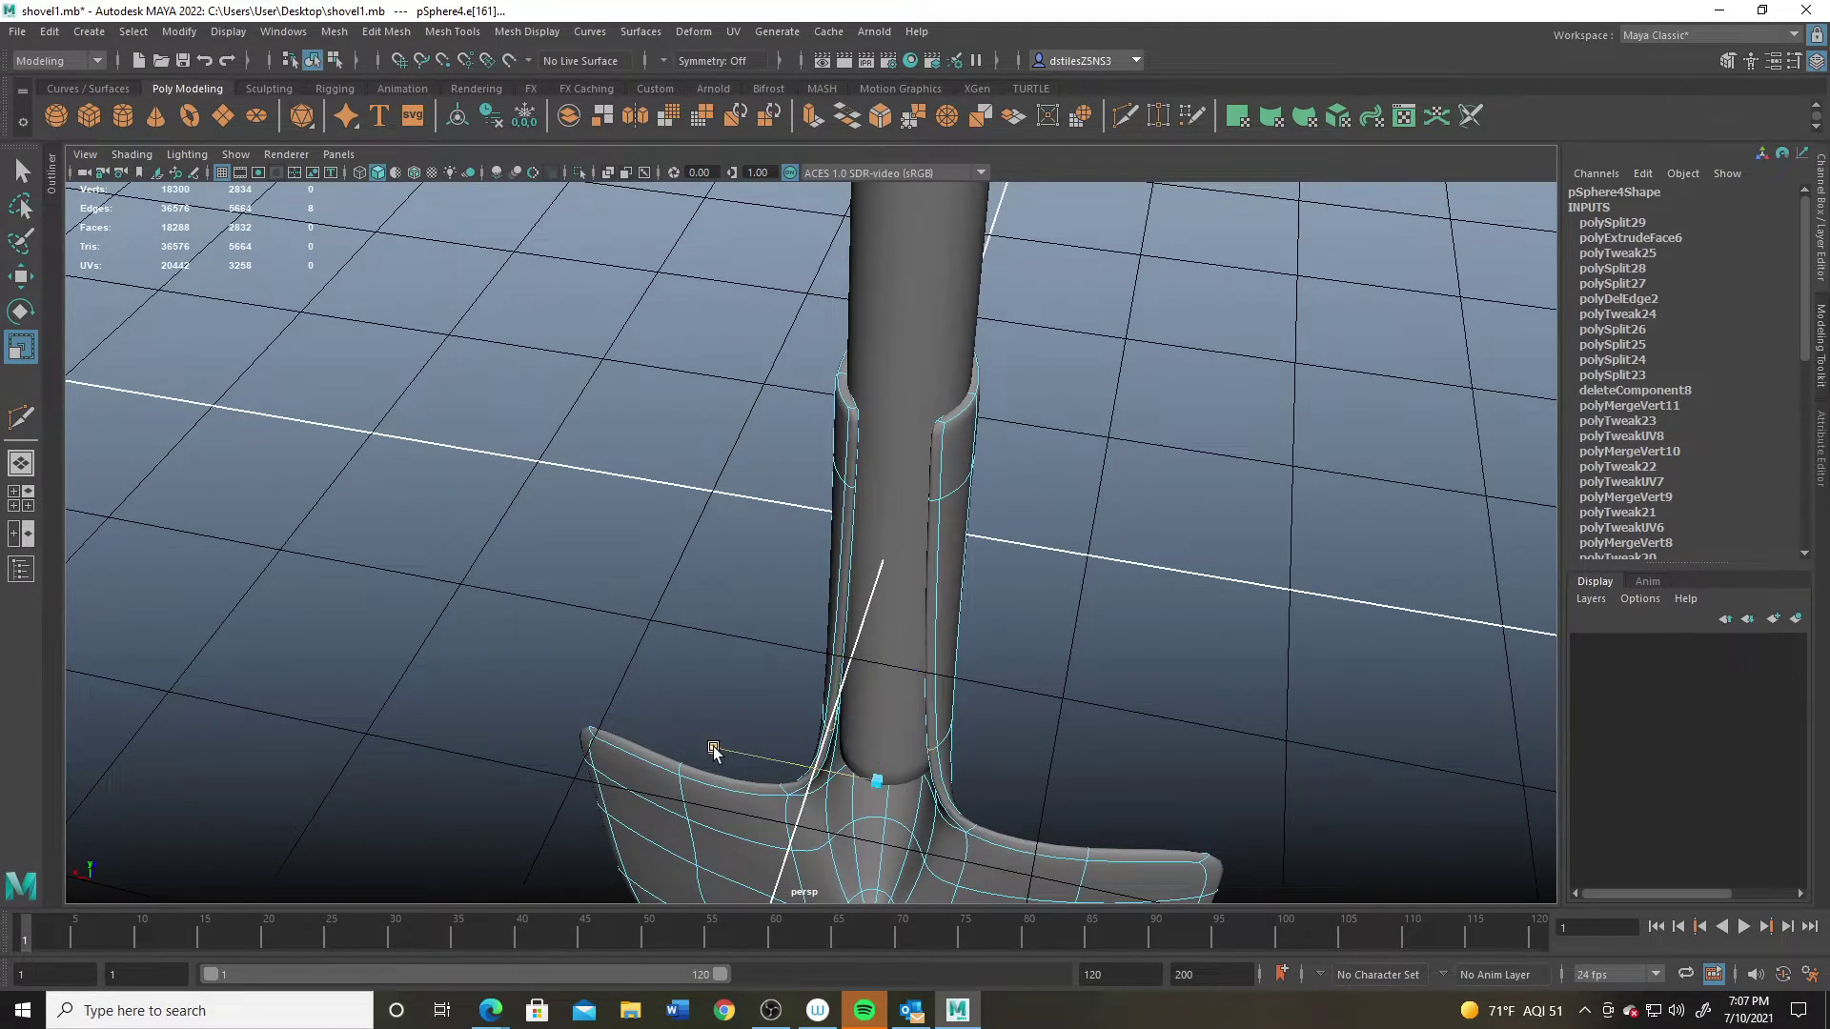
left_click(712, 748)
left_click_drag(957, 730, 857, 692, "alt")
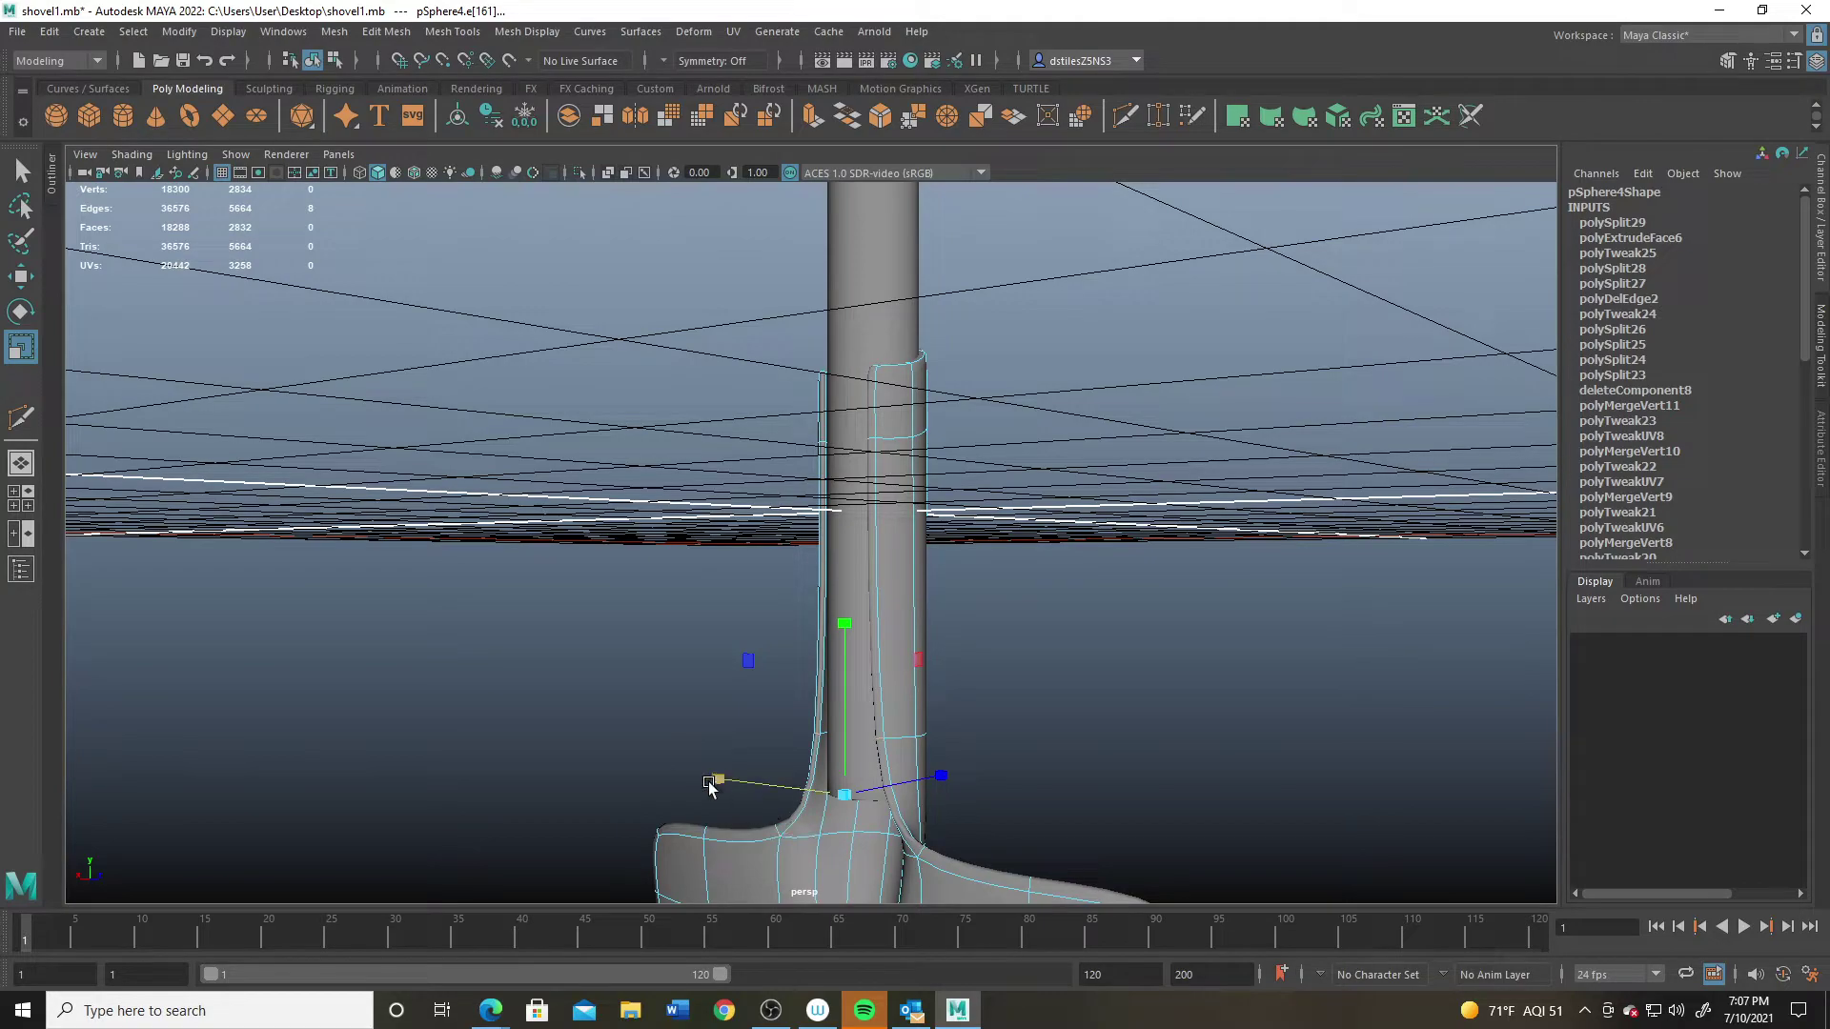
left_click_drag(717, 781, 772, 746)
middle_click_drag(773, 746, 773, 735, "alt")
Step: Duplicate the two handle rivets down onto the socket in the front view, placing the lower copy at Translate Y -0.478
left_click(816, 405)
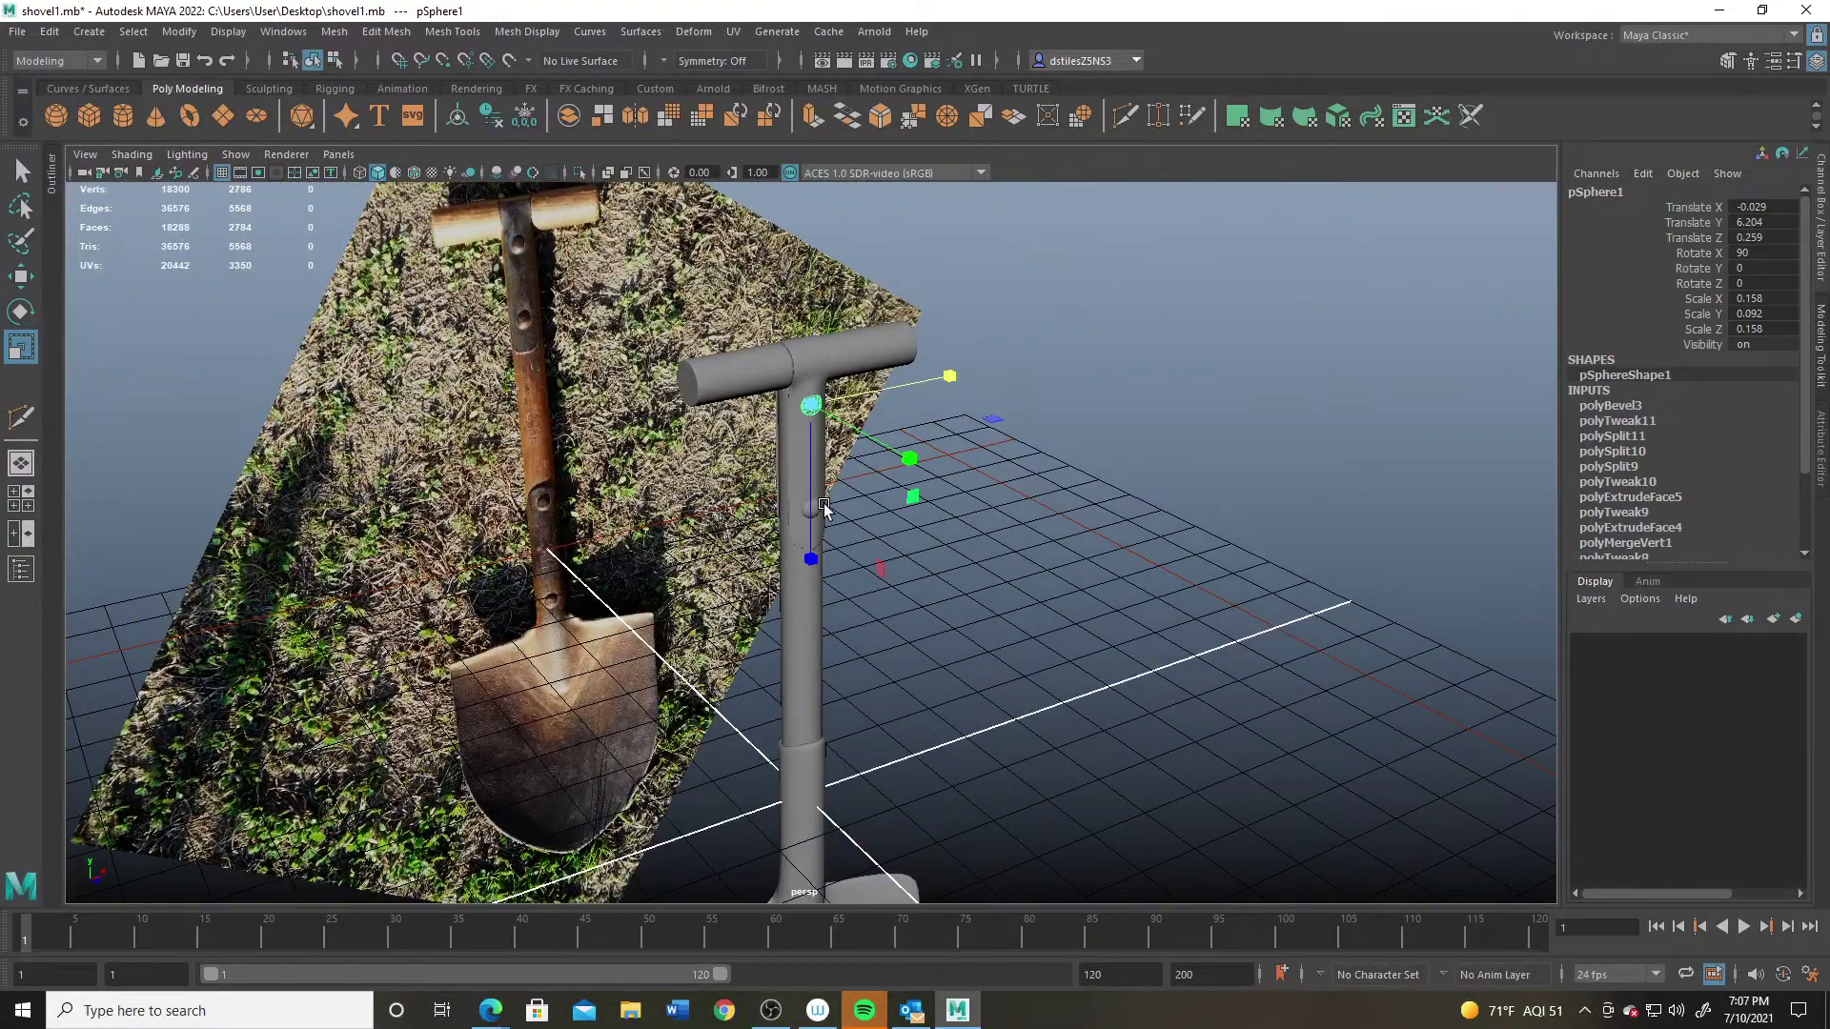
left_click(817, 507, "shift")
key("w")
left_click_drag(862, 531, 900, 331, "alt")
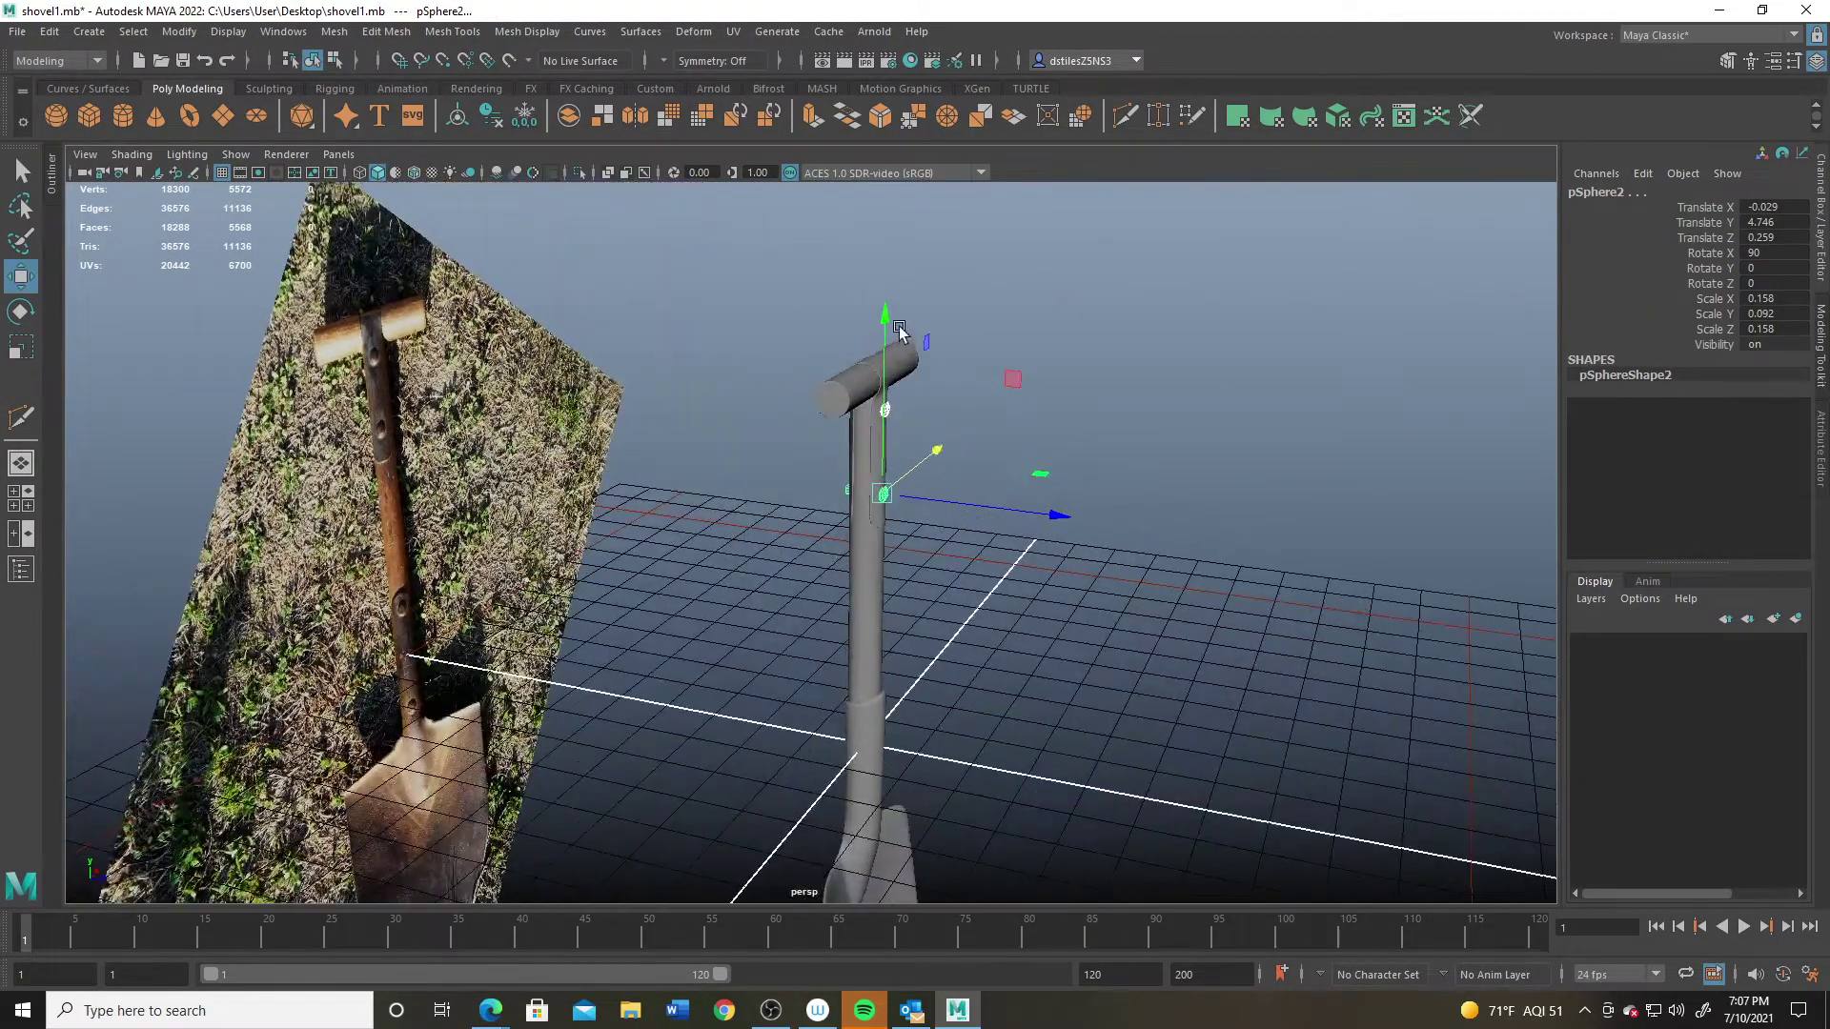
left_click_drag(899, 631, 748, 661, "shift")
key("space")
key("space")
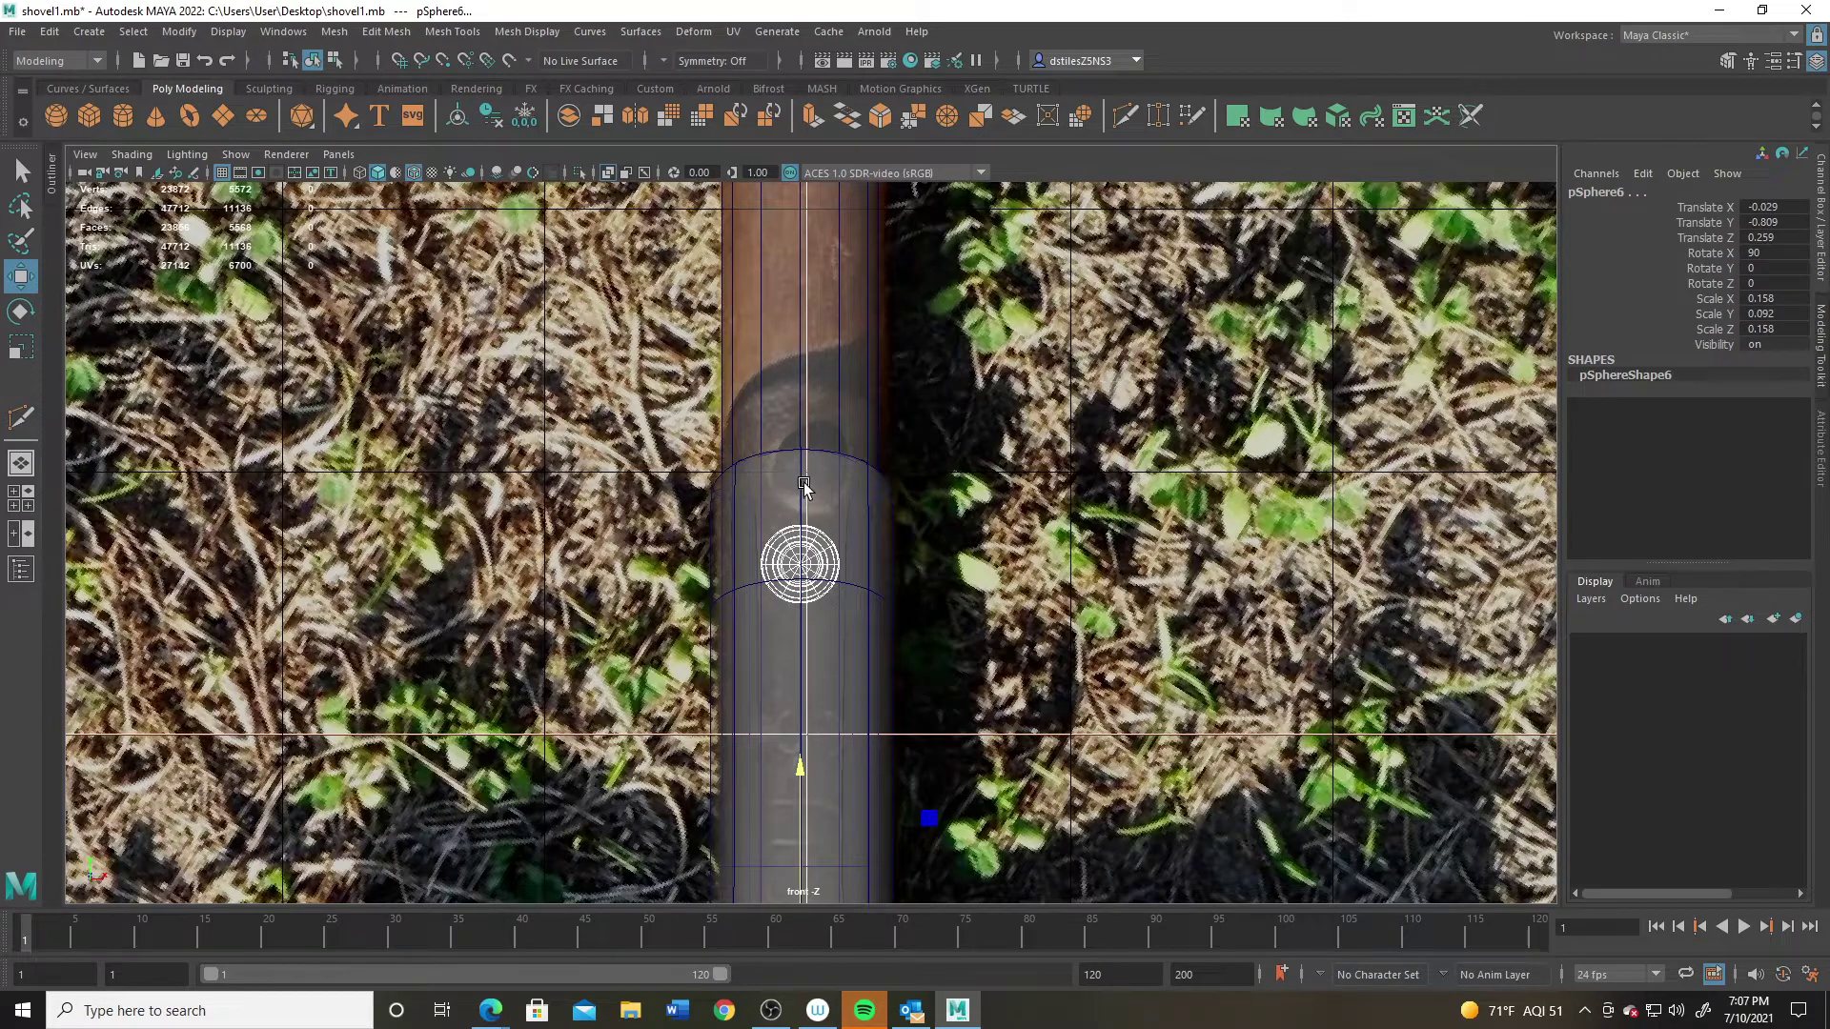
left_click_drag(799, 774, 809, 688, "shift")
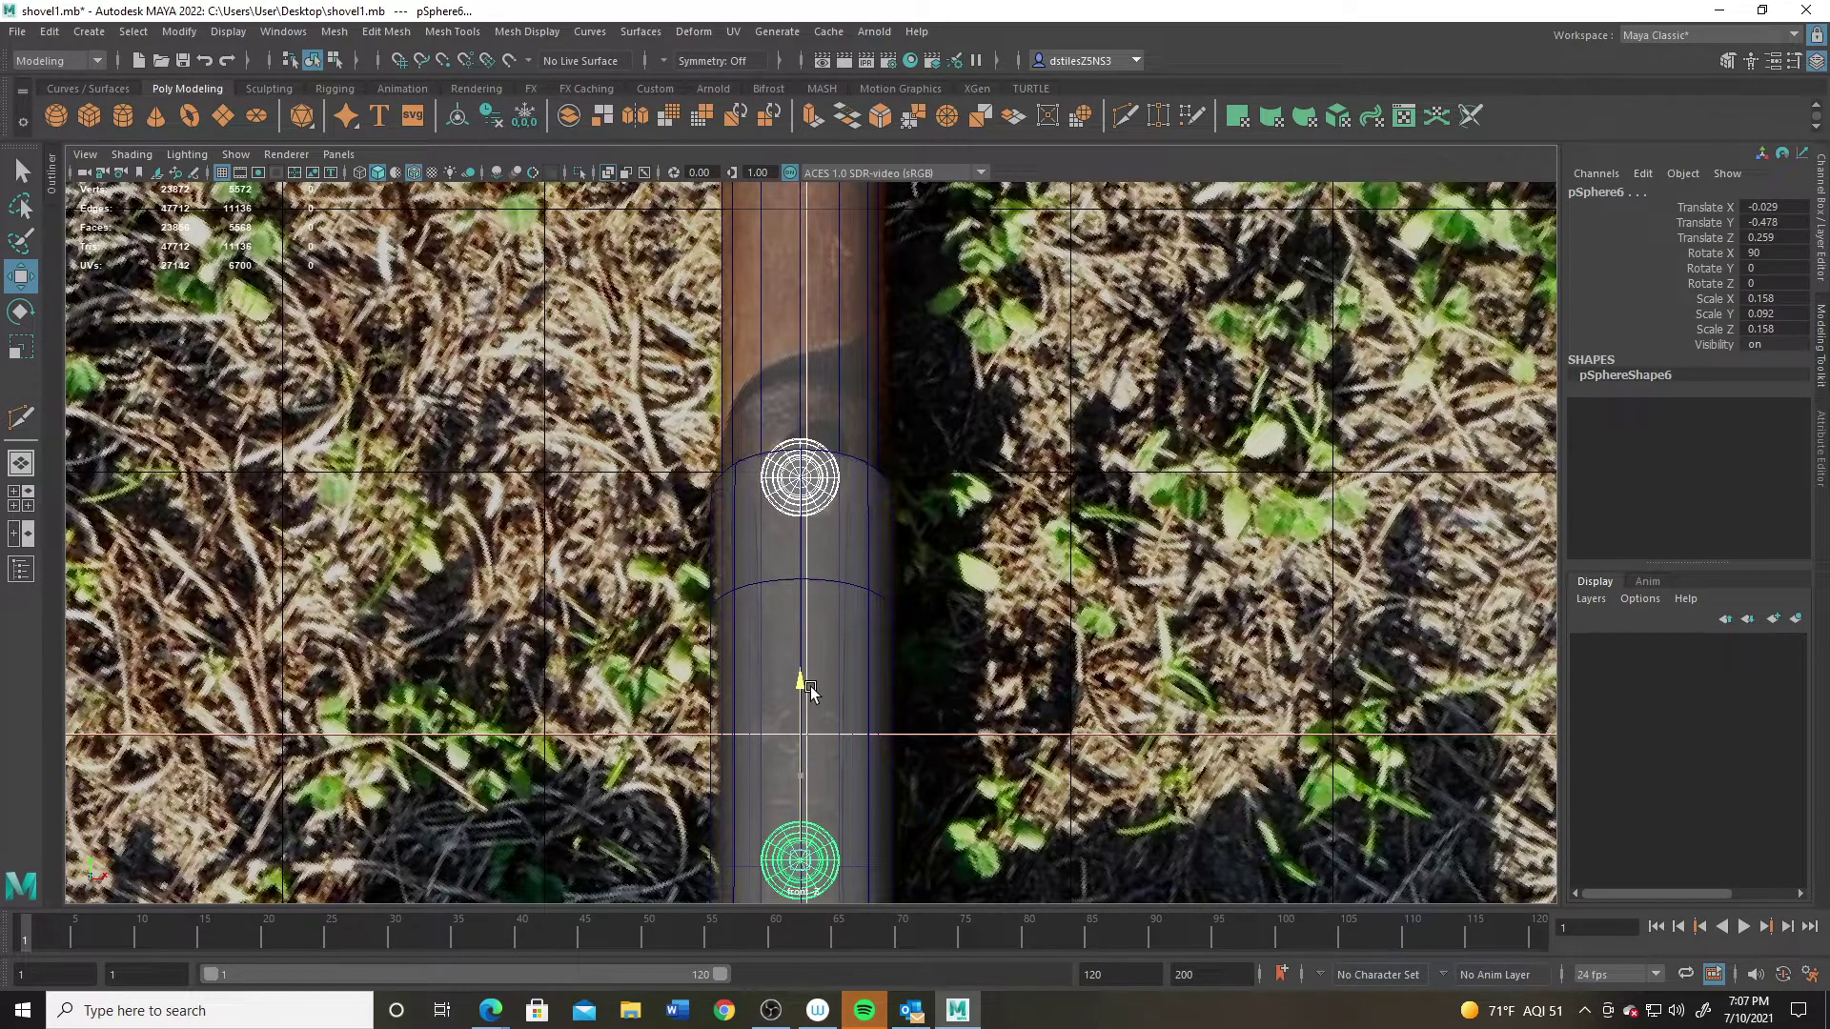
Step: Move the lower duplicated rivet down to match the lower socket rivet in the reference photo
middle_click_drag(758, 717, 781, 489, "alt")
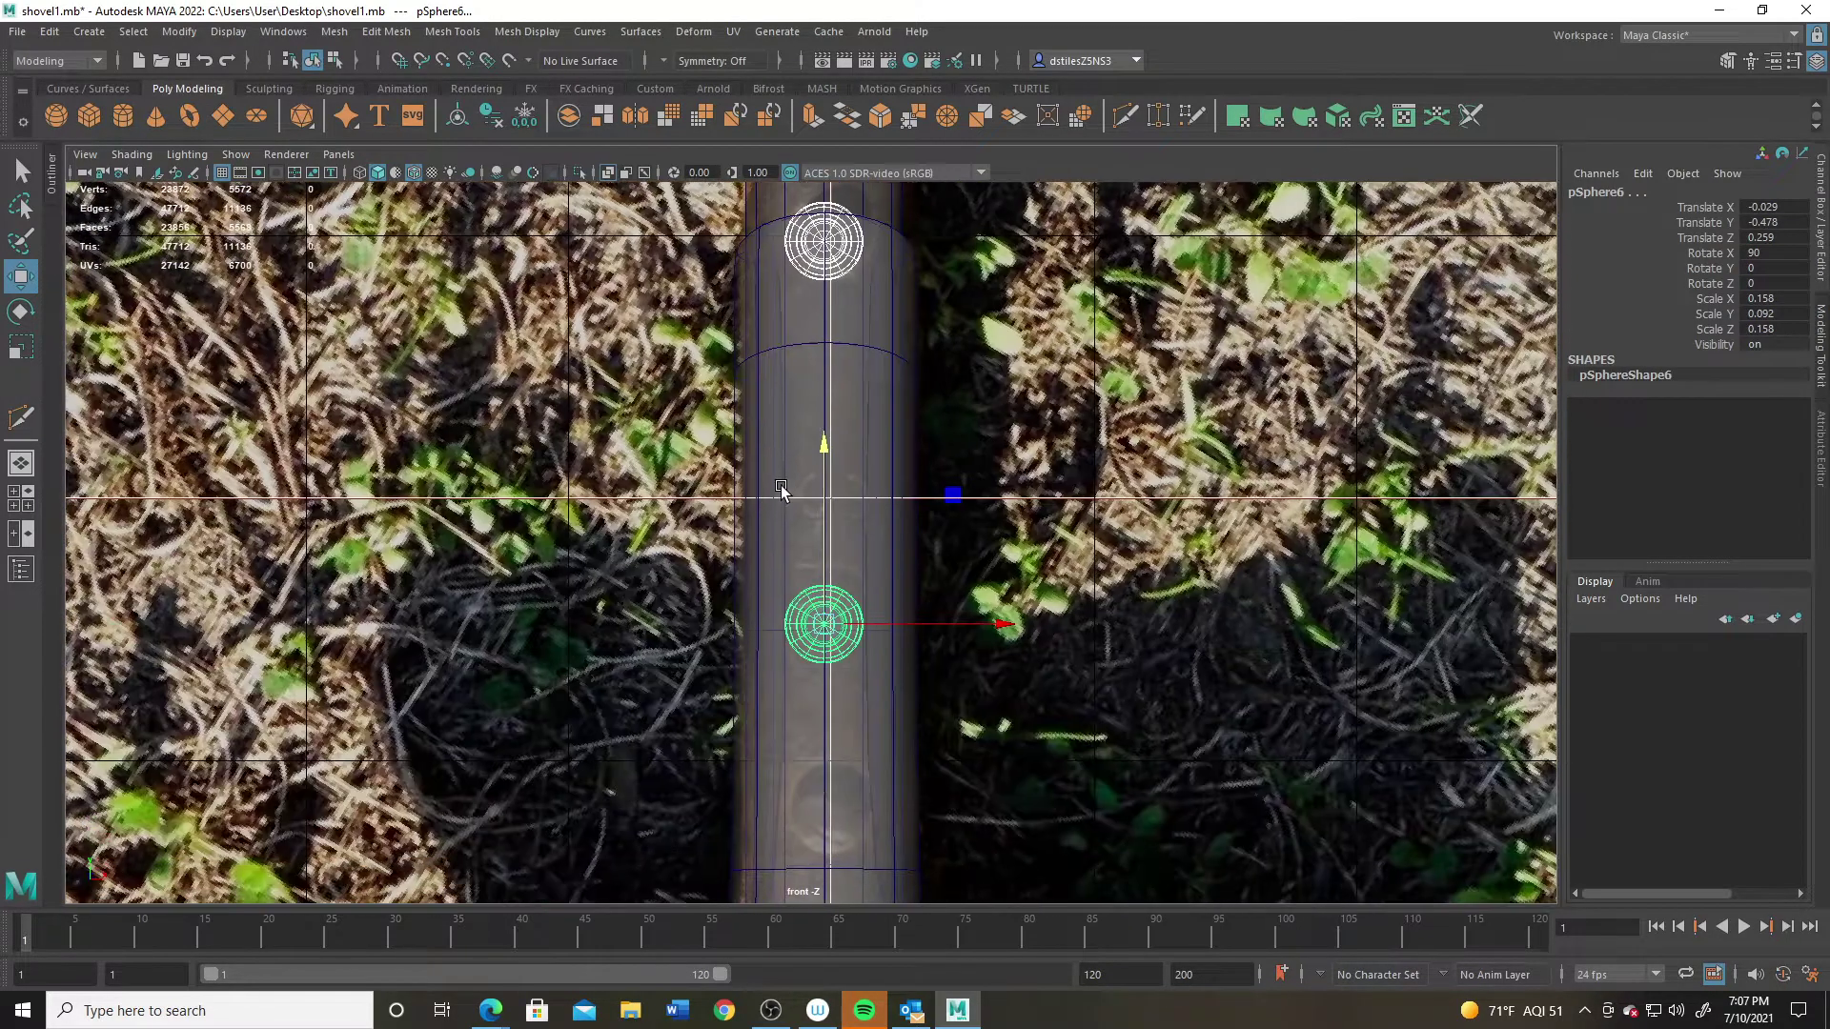
left_click(790, 623)
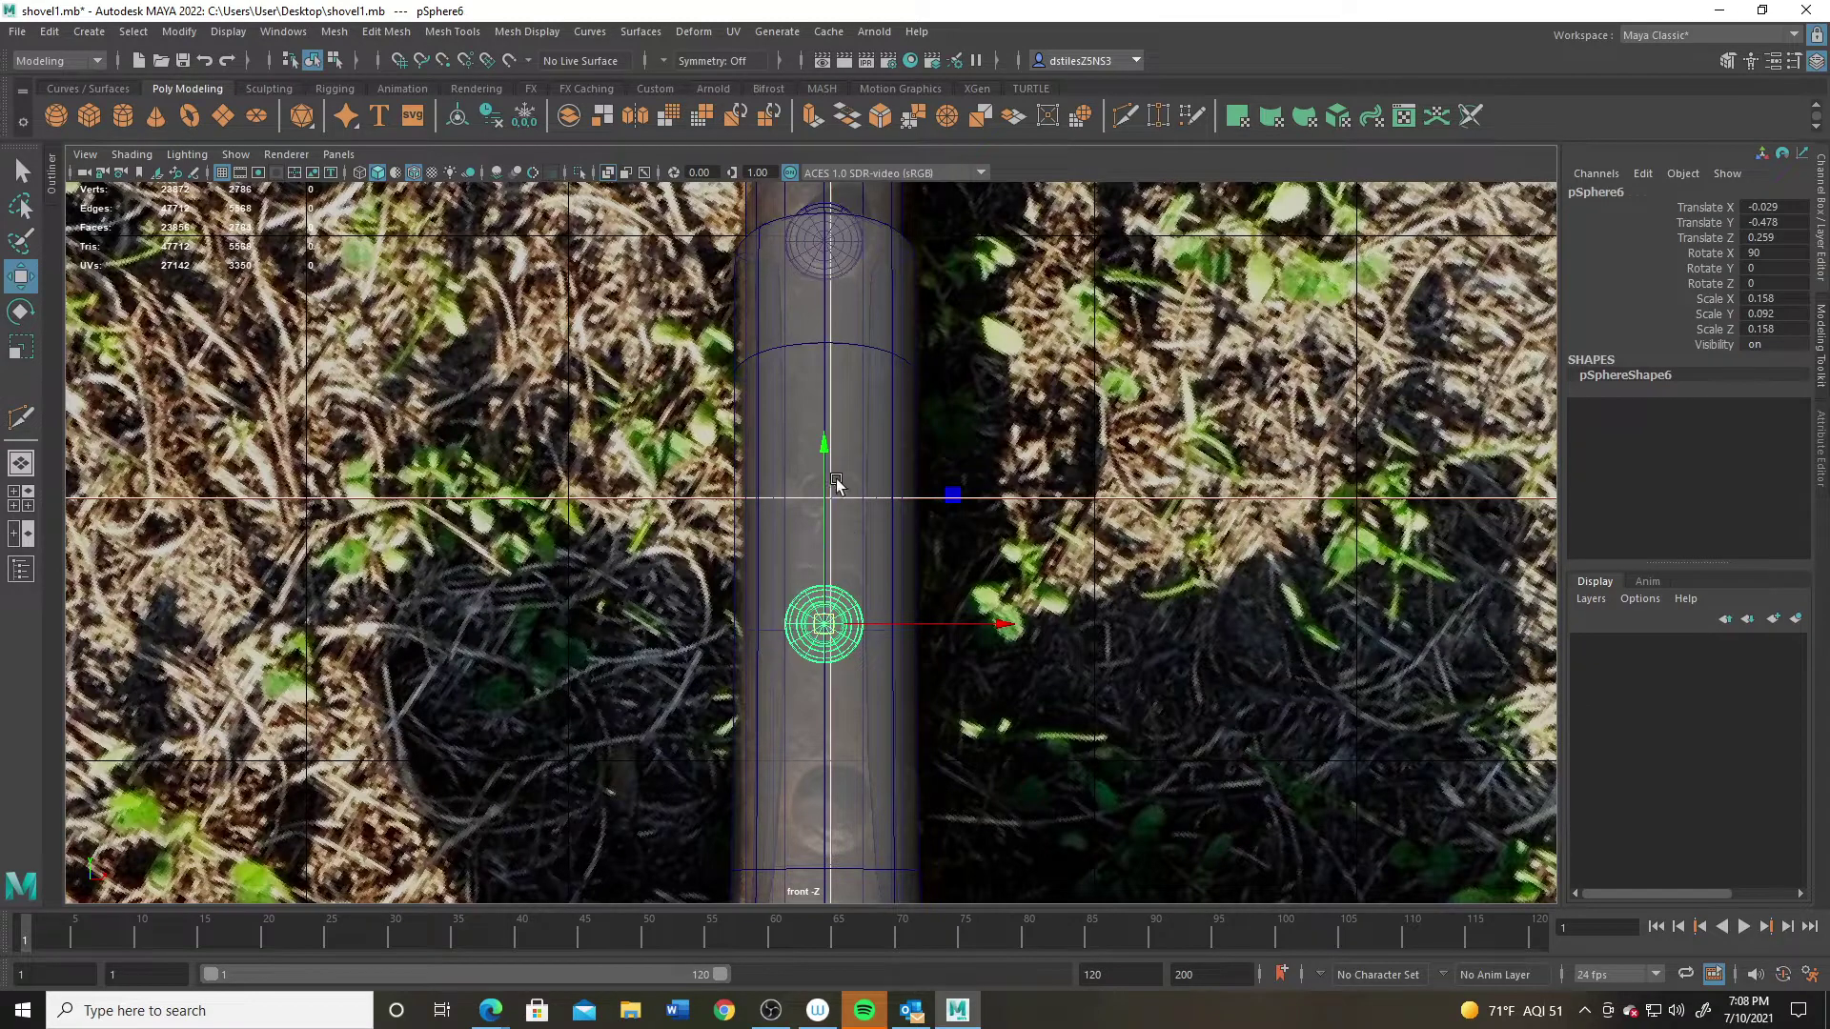
left_click_drag(836, 483, 843, 669)
Step: Raise the vertices of the socket's upper rim above the upper rivet in the front view and check the result in perspective
left_click(891, 370)
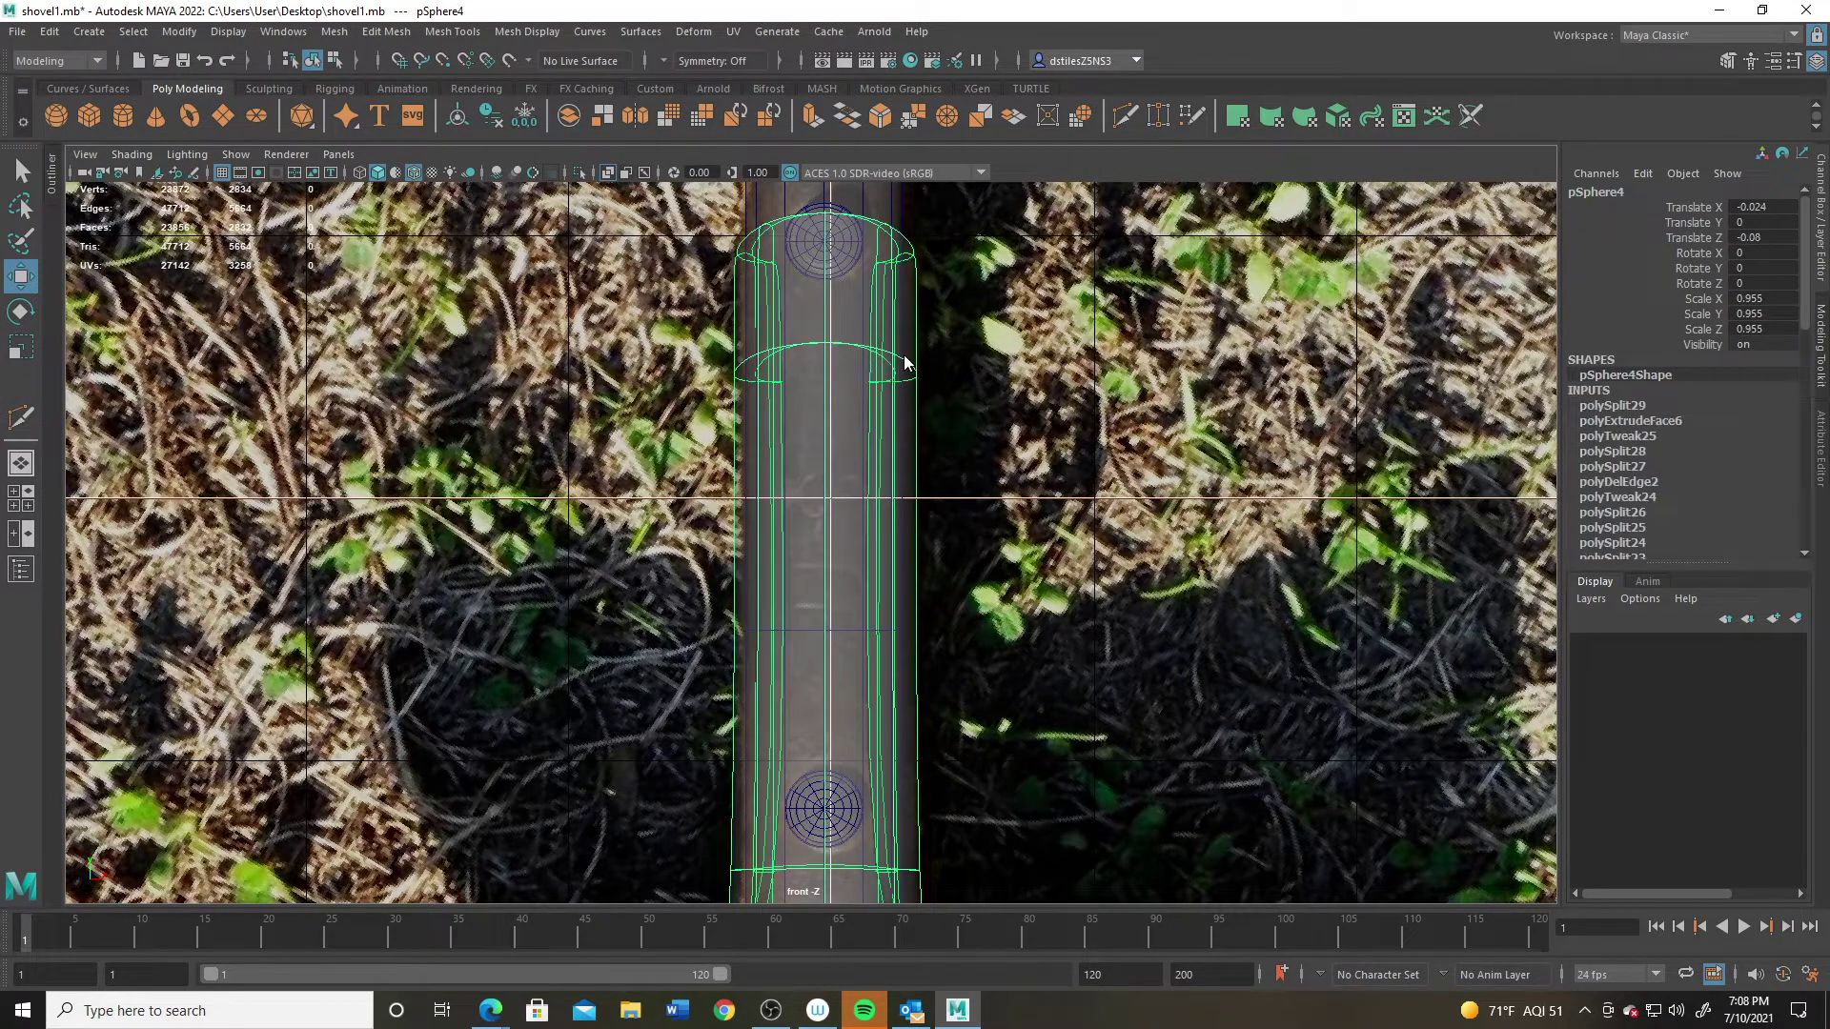
right_click_drag(906, 362, 815, 356)
middle_click_drag(750, 275, 758, 358, "alt")
left_click_drag(1014, 568, 1014, 568)
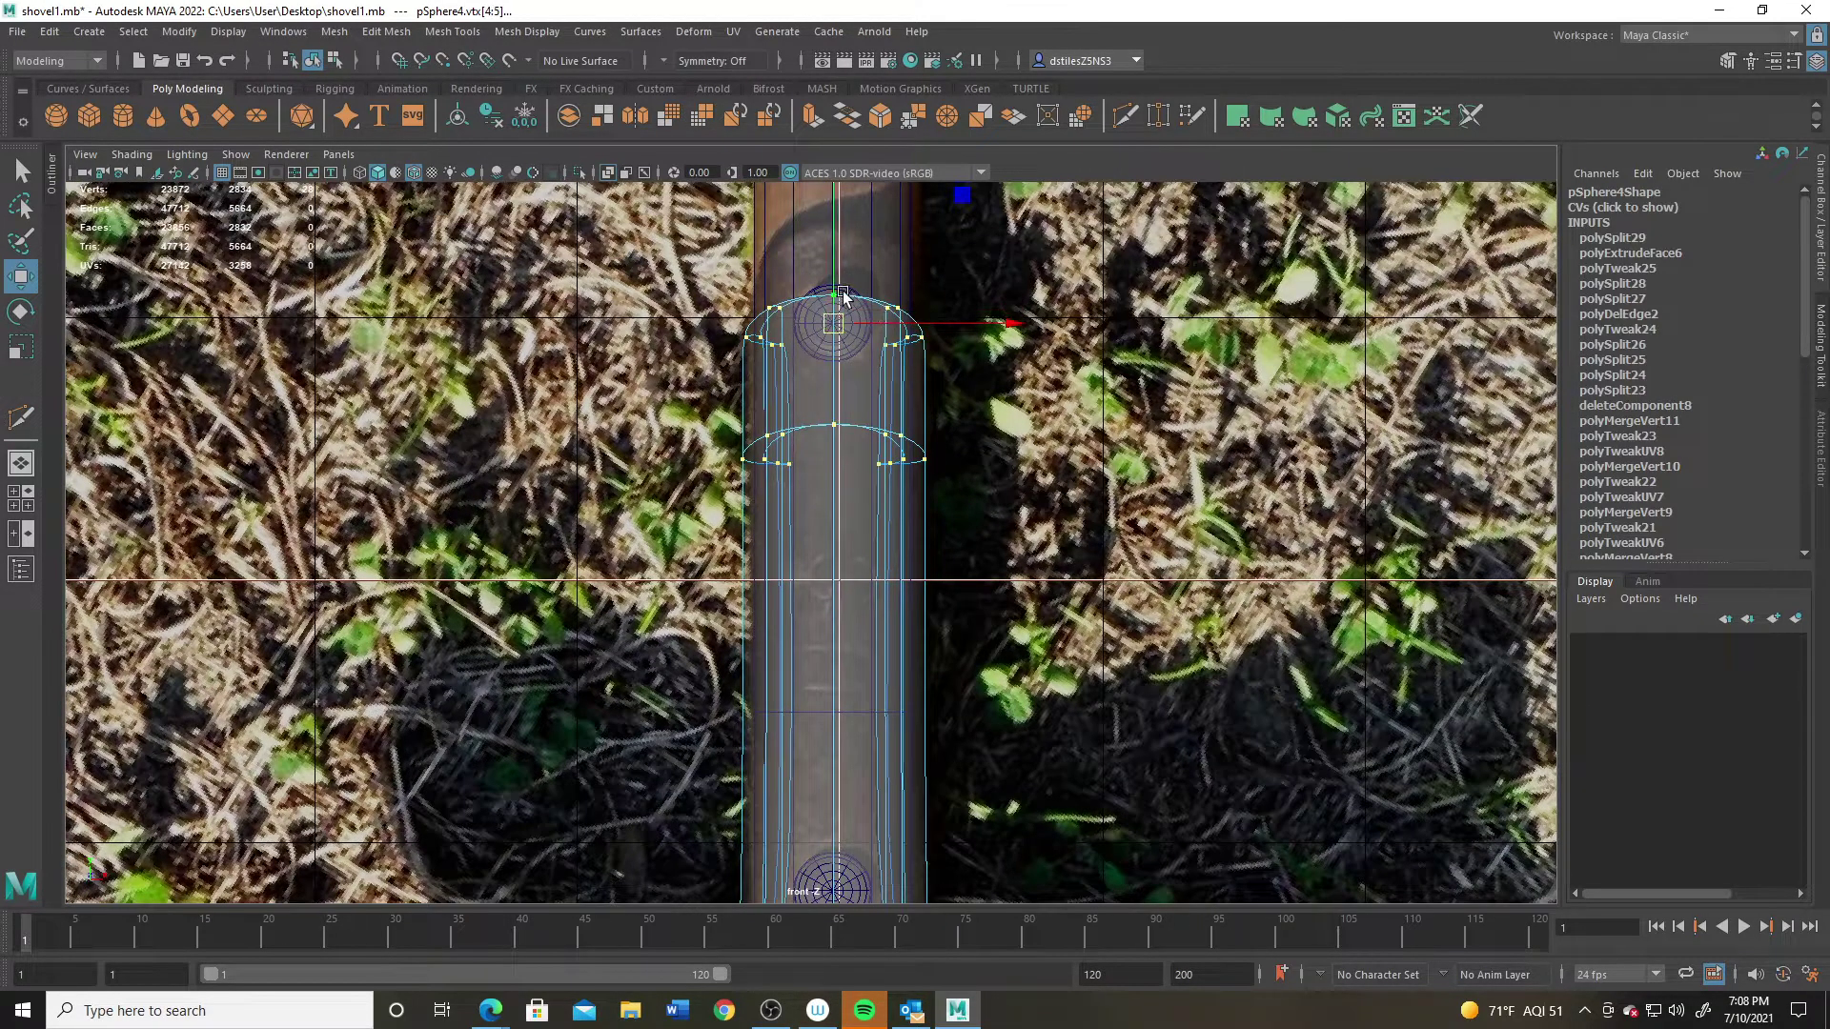
left_click_drag(831, 275, 827, 212)
key("space")
key("space")
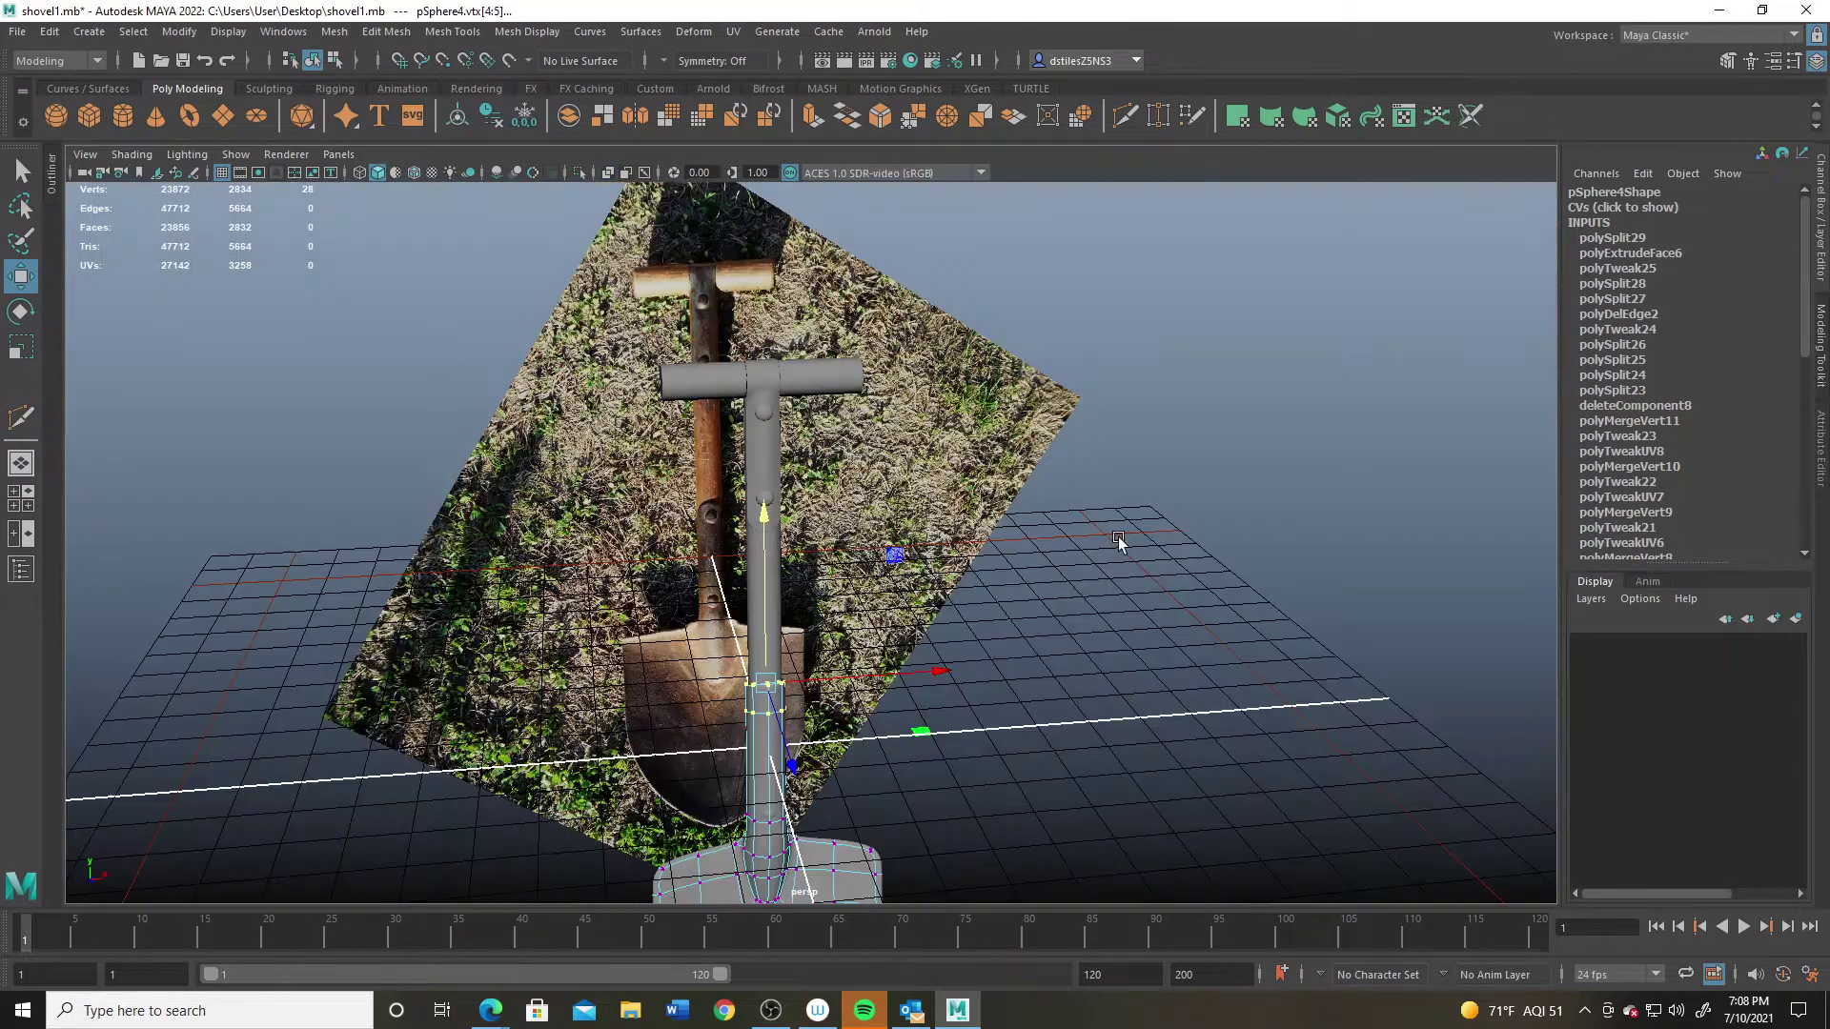
left_click_drag(753, 572, 1067, 658, "alt")
right_click_drag(799, 572, 1034, 732, "alt")
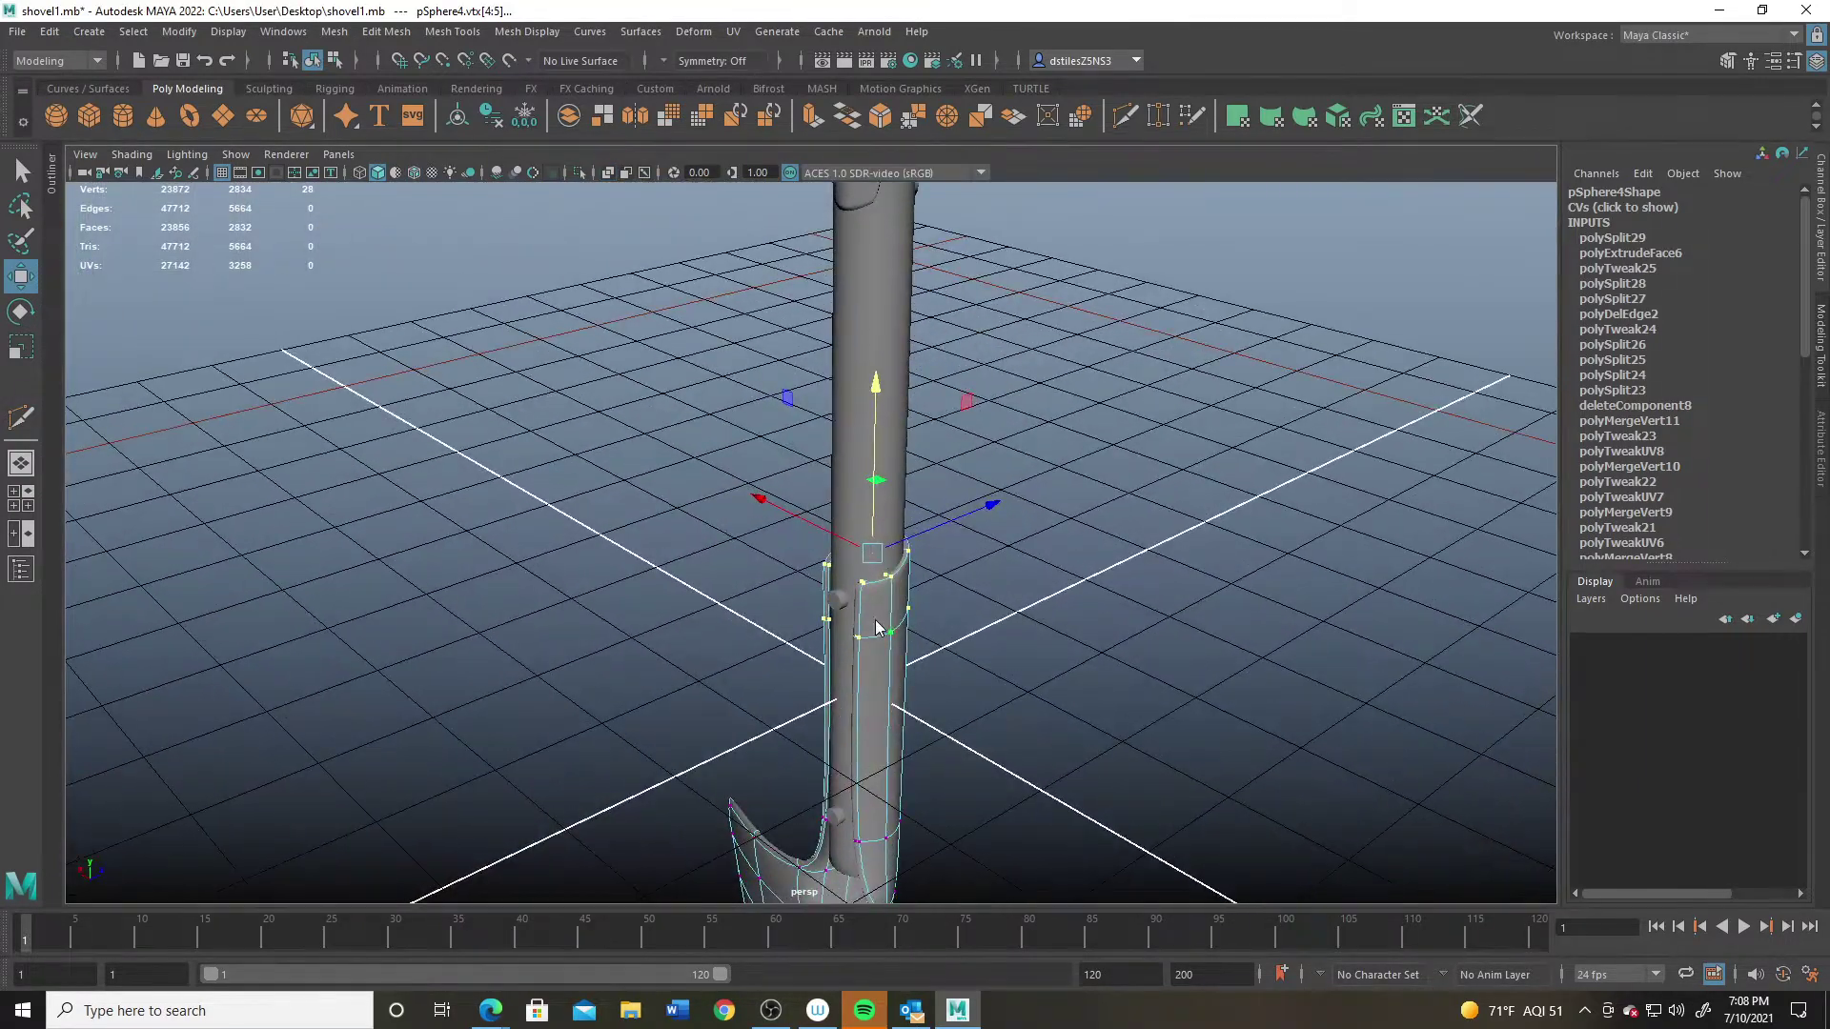
Step: Return the shovel head to object mode and turn off its smooth preview
right_click_drag(875, 628, 981, 558)
left_click(983, 561)
left_click_drag(843, 621, 727, 489, "alt")
left_click(827, 681)
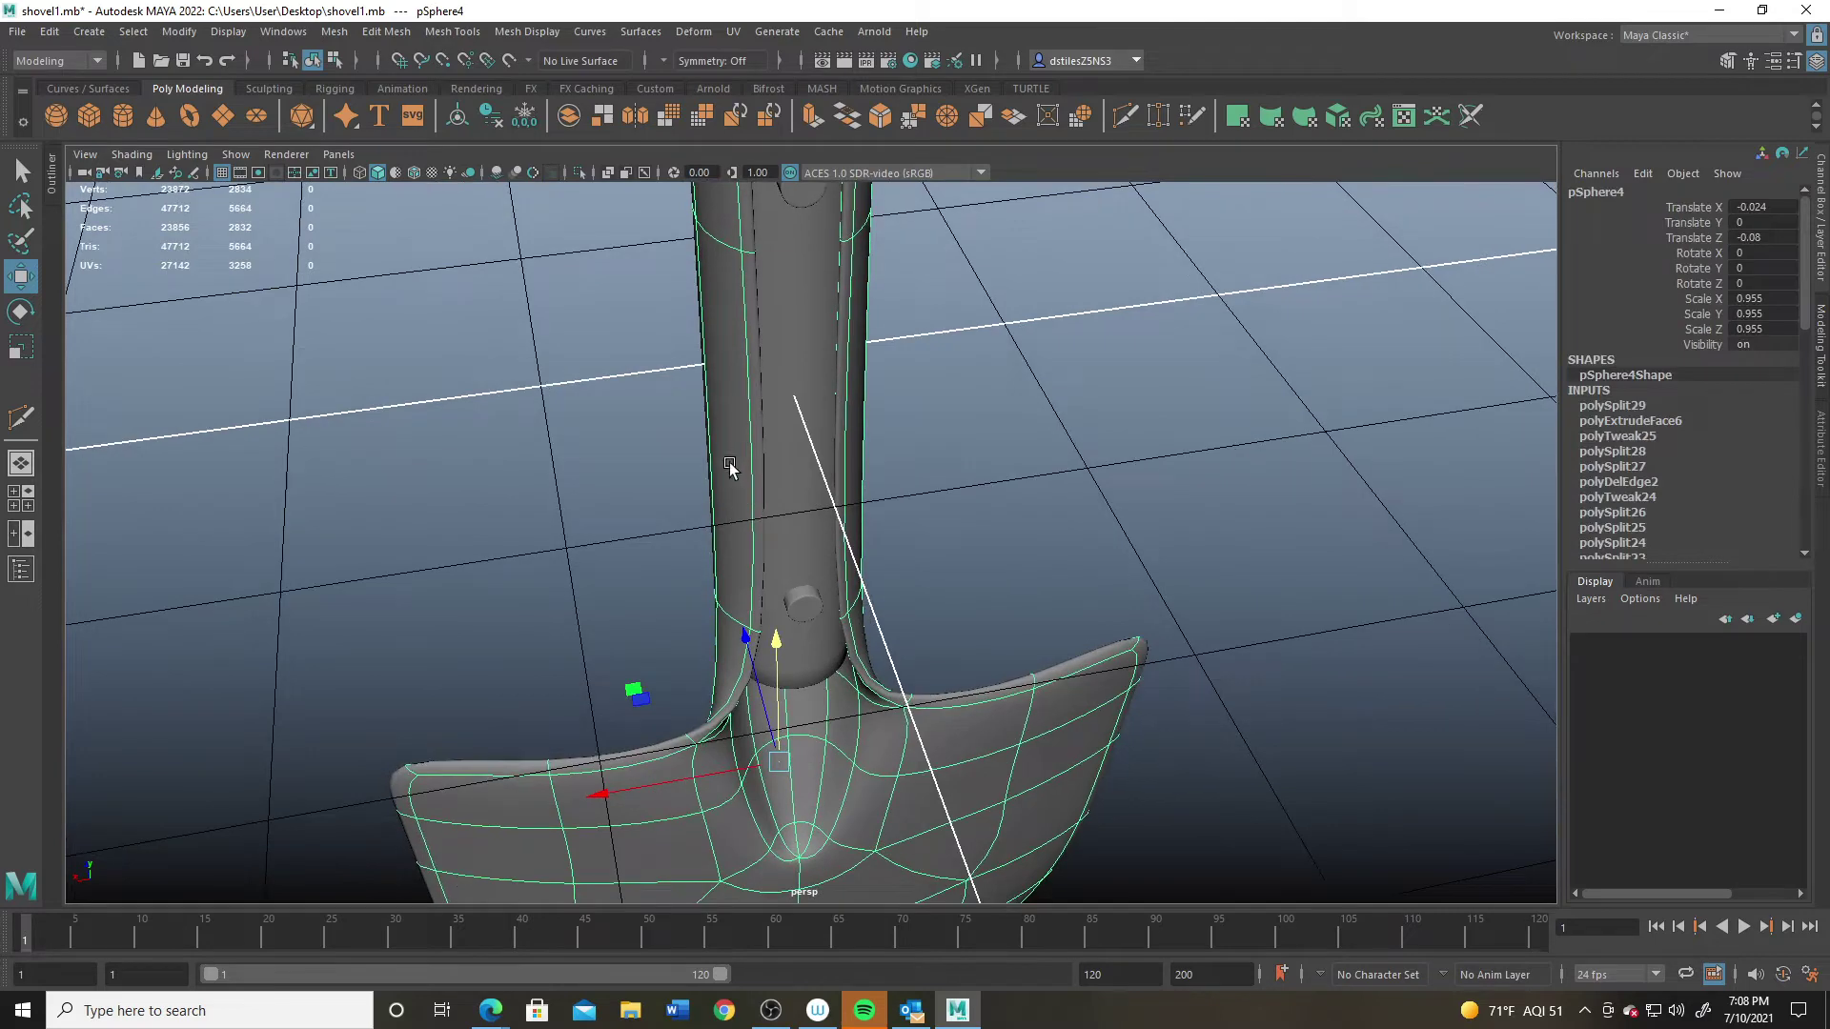
key("1")
left_click_drag(744, 407, 742, 436, "alt")
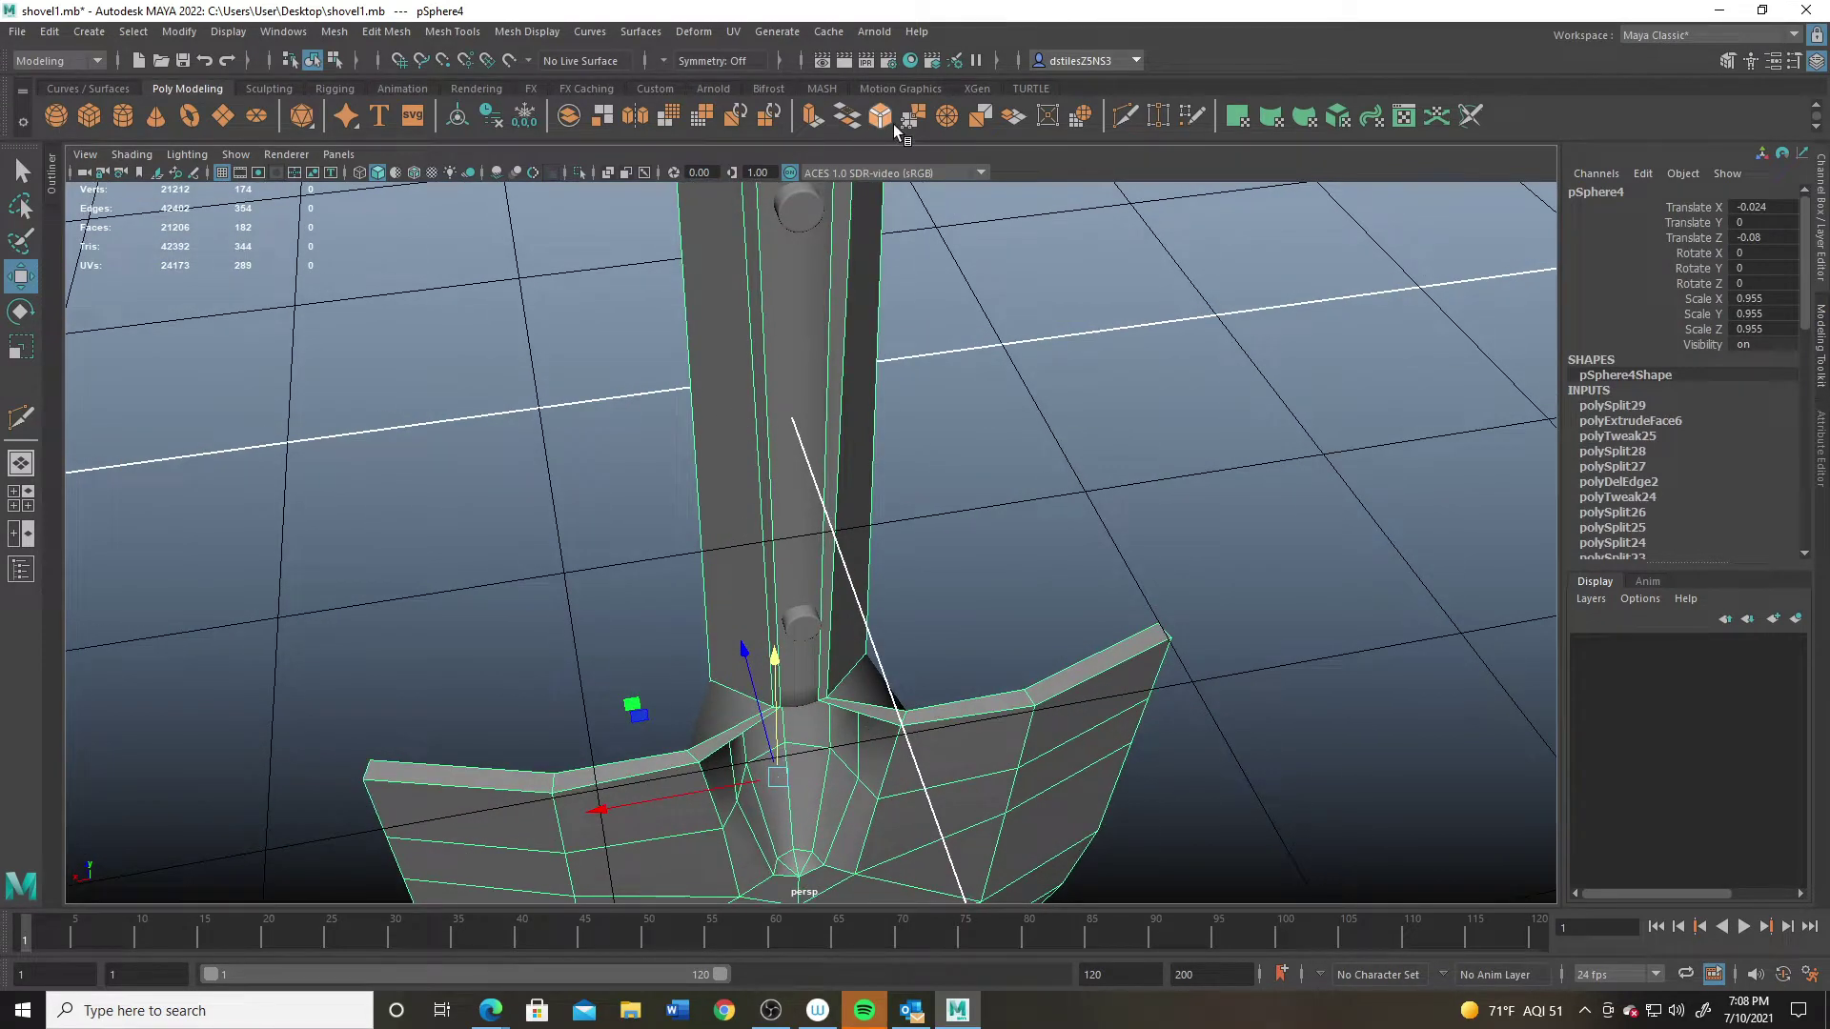
Step: Insert a Multi-Cut edge loop along the thickness of the socket opening and the blade's upper edge
left_click(1124, 116)
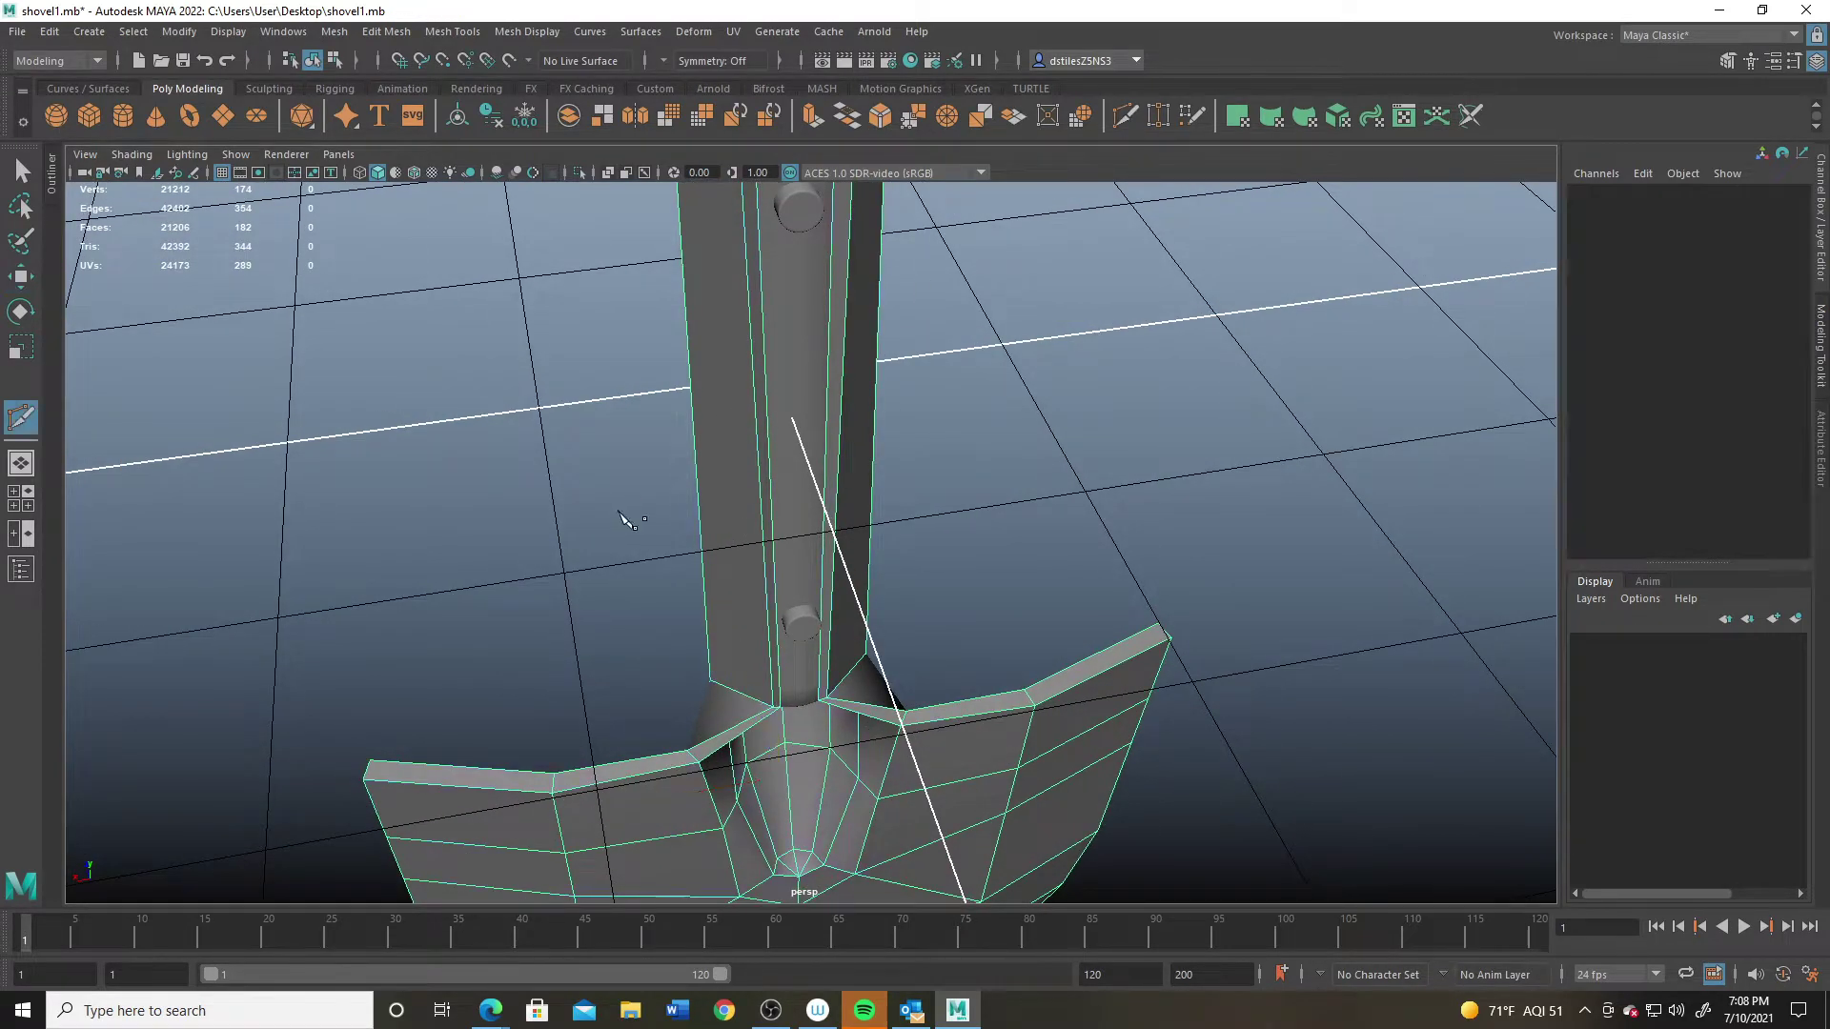
left_click_drag(620, 518, 777, 565, "alt")
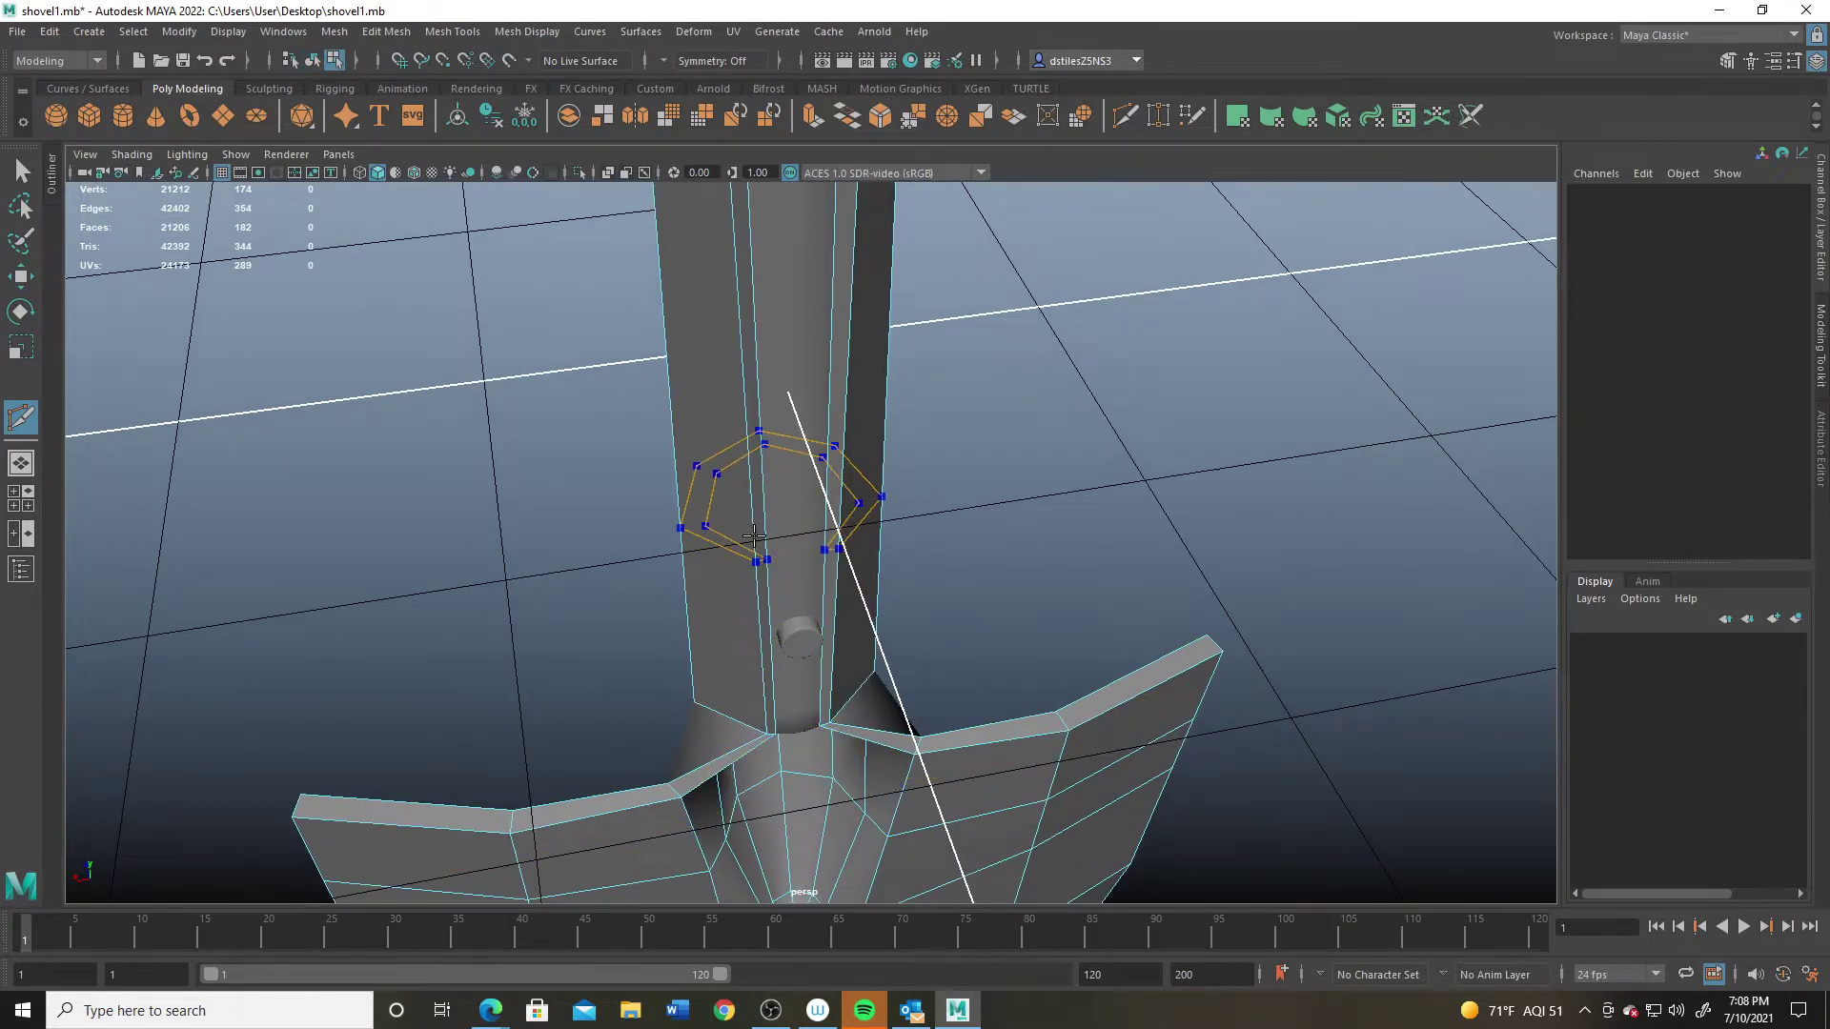
middle_click_drag(748, 382, 682, 394, "alt")
middle_click_drag(553, 747, 601, 575, "alt")
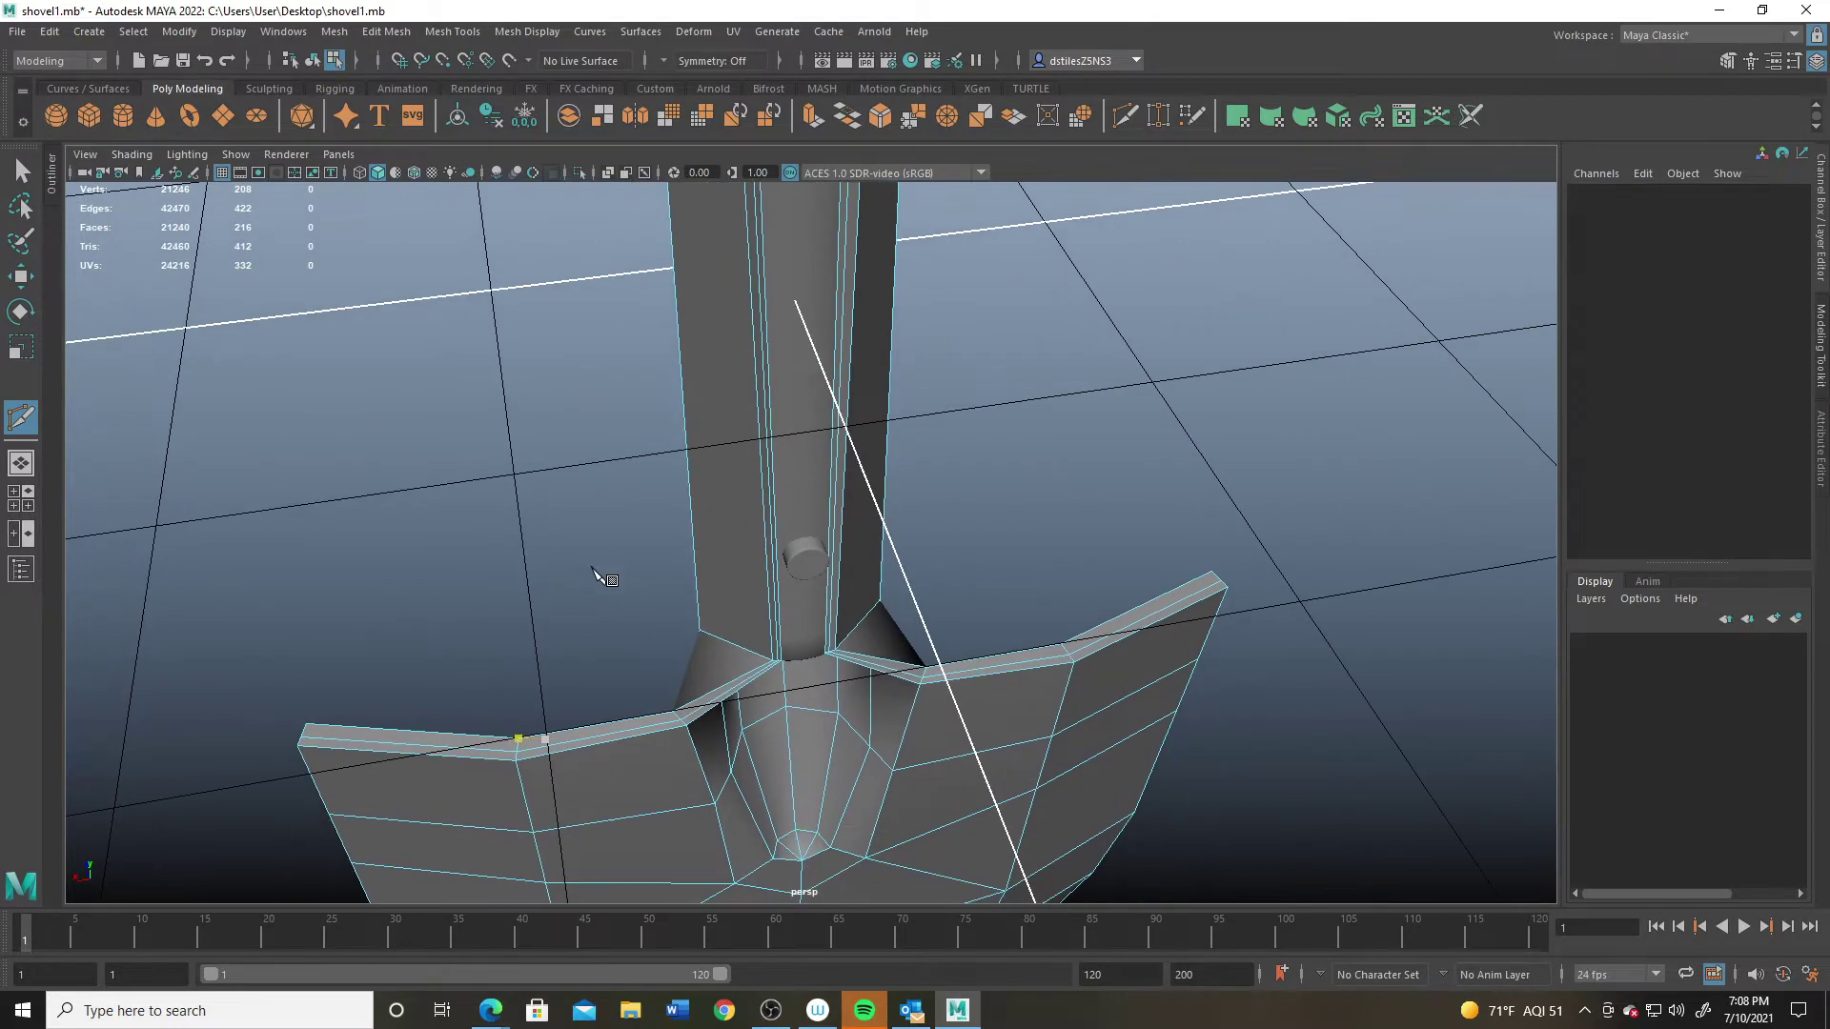
key("q")
scroll(700, 629, "up", 5)
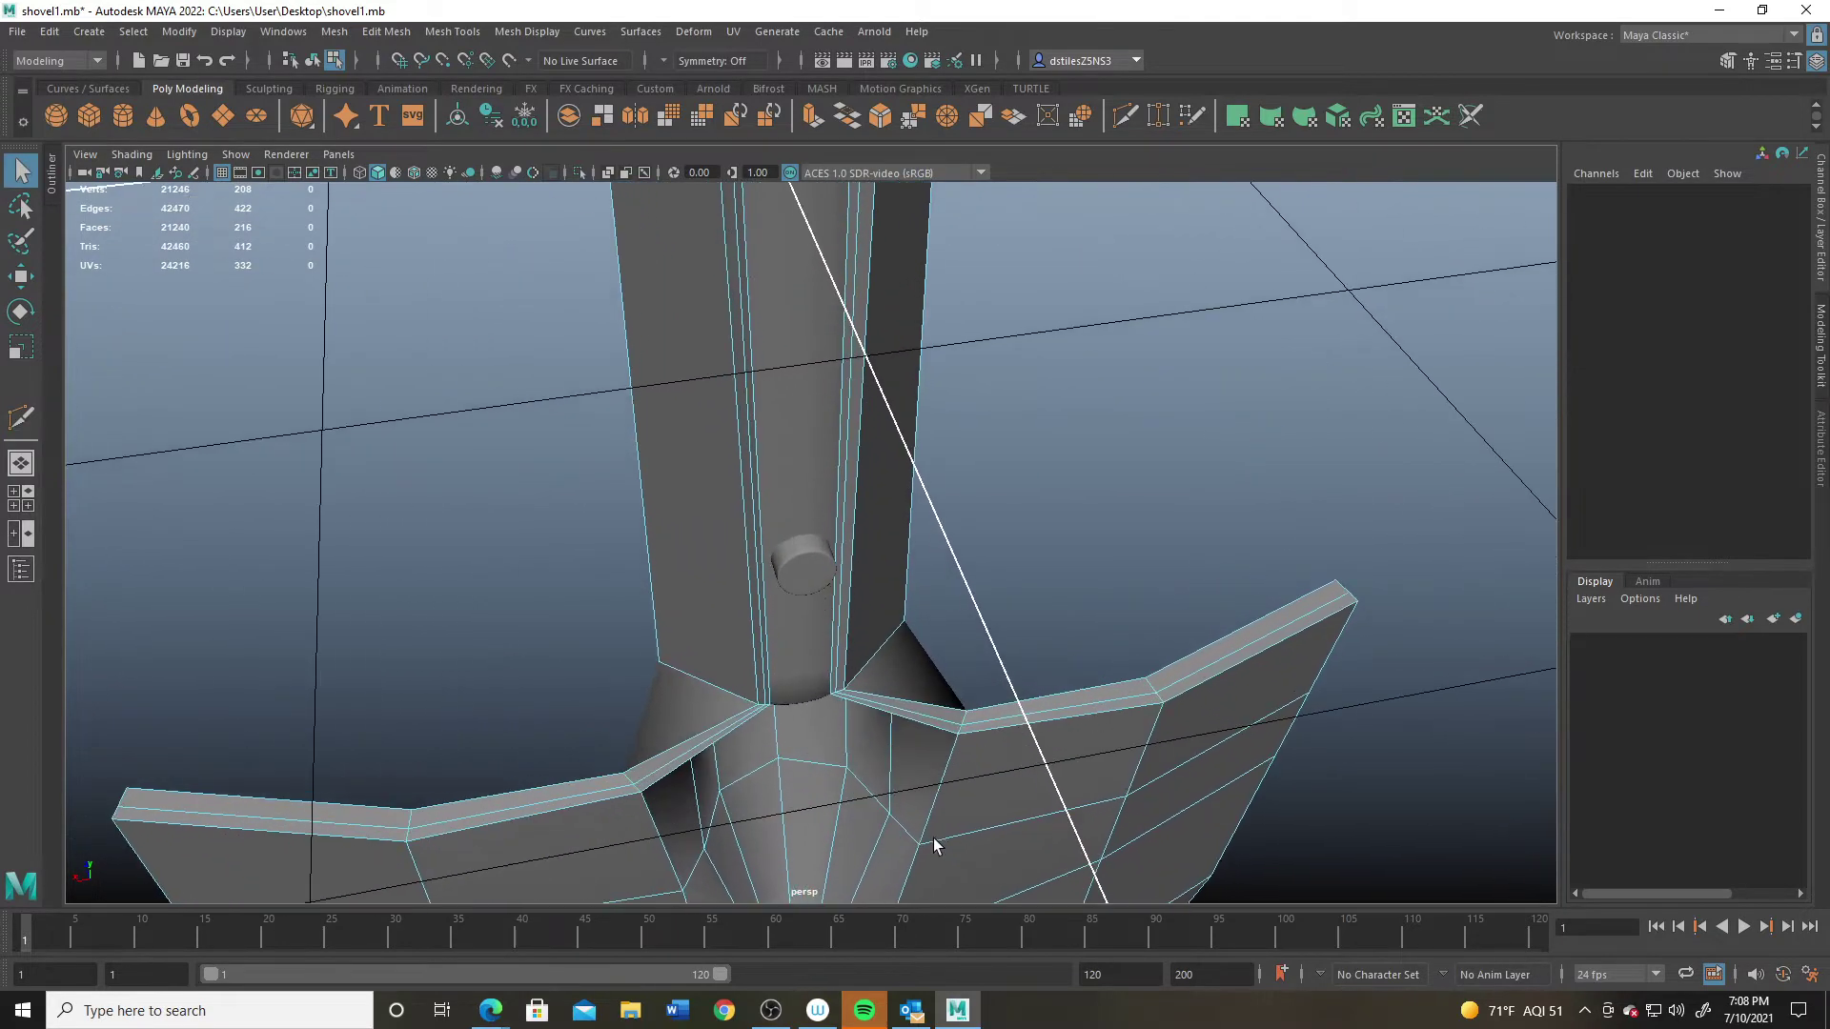
Step: Delete the inserted edge segments along the blade's upper edge on both sides of the socket
middle_click_drag(666, 770, 594, 758, "alt")
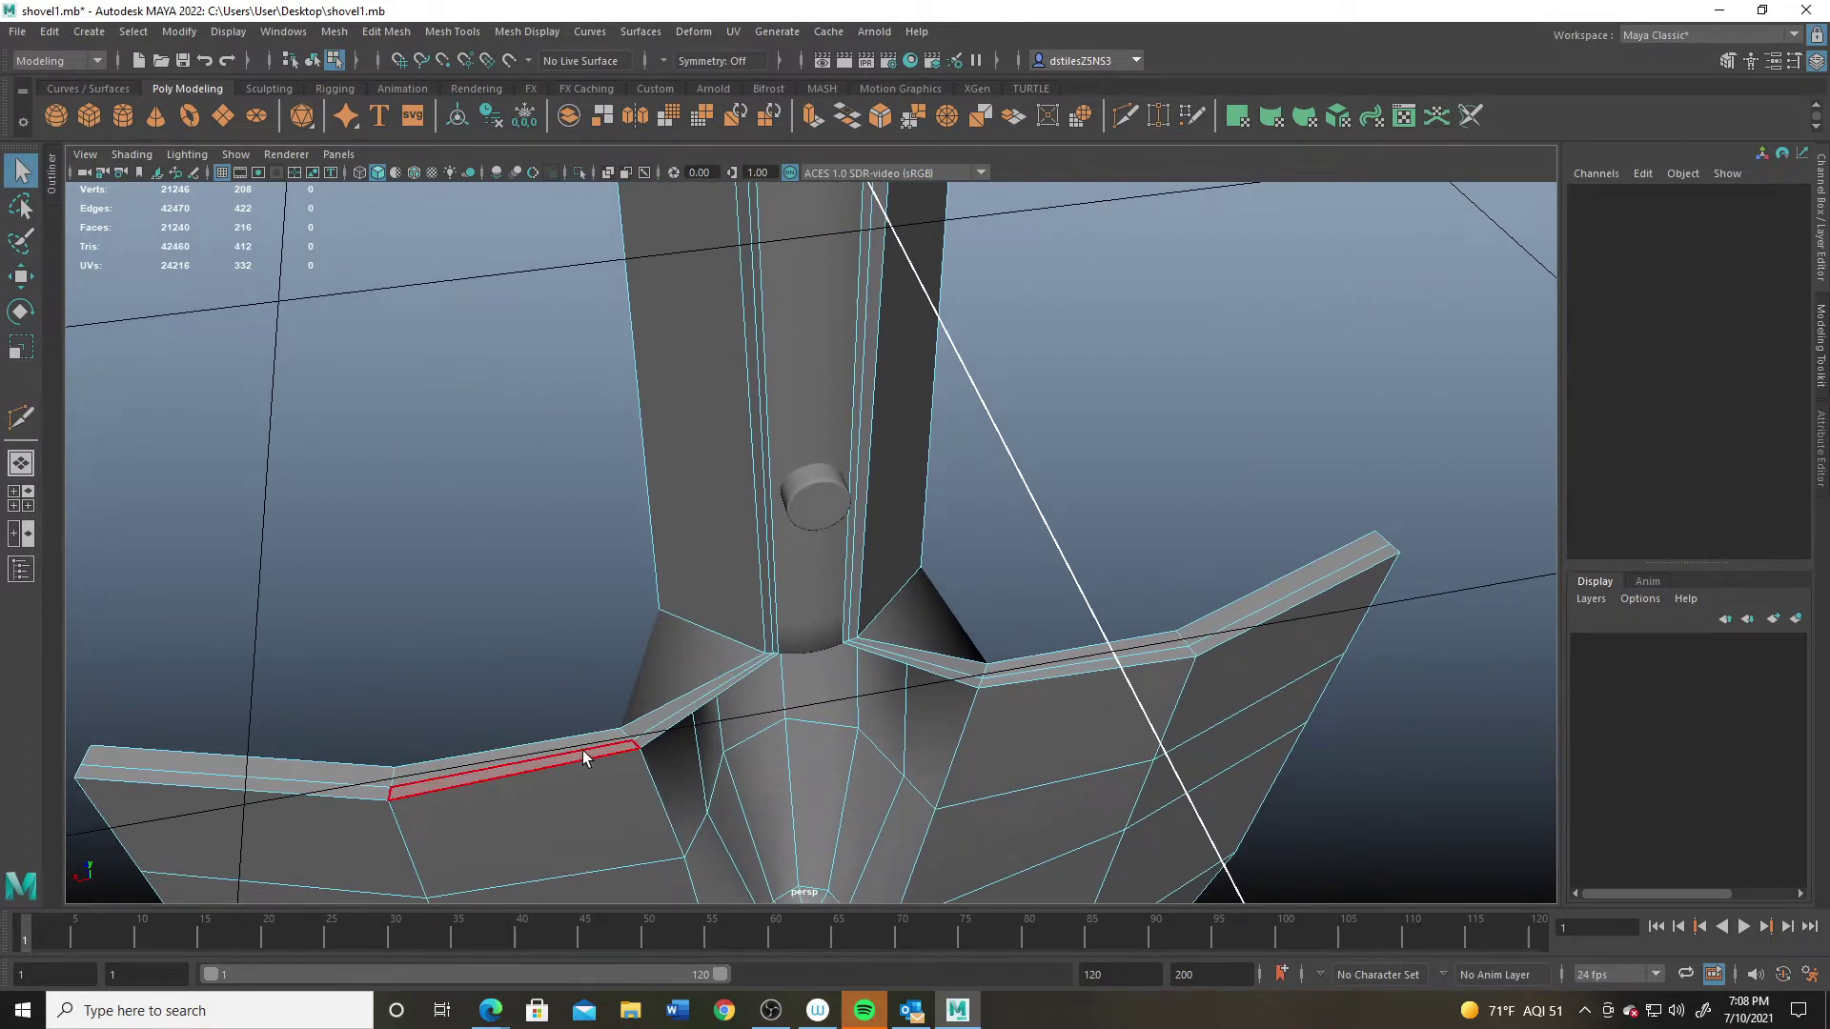
left_click(596, 750)
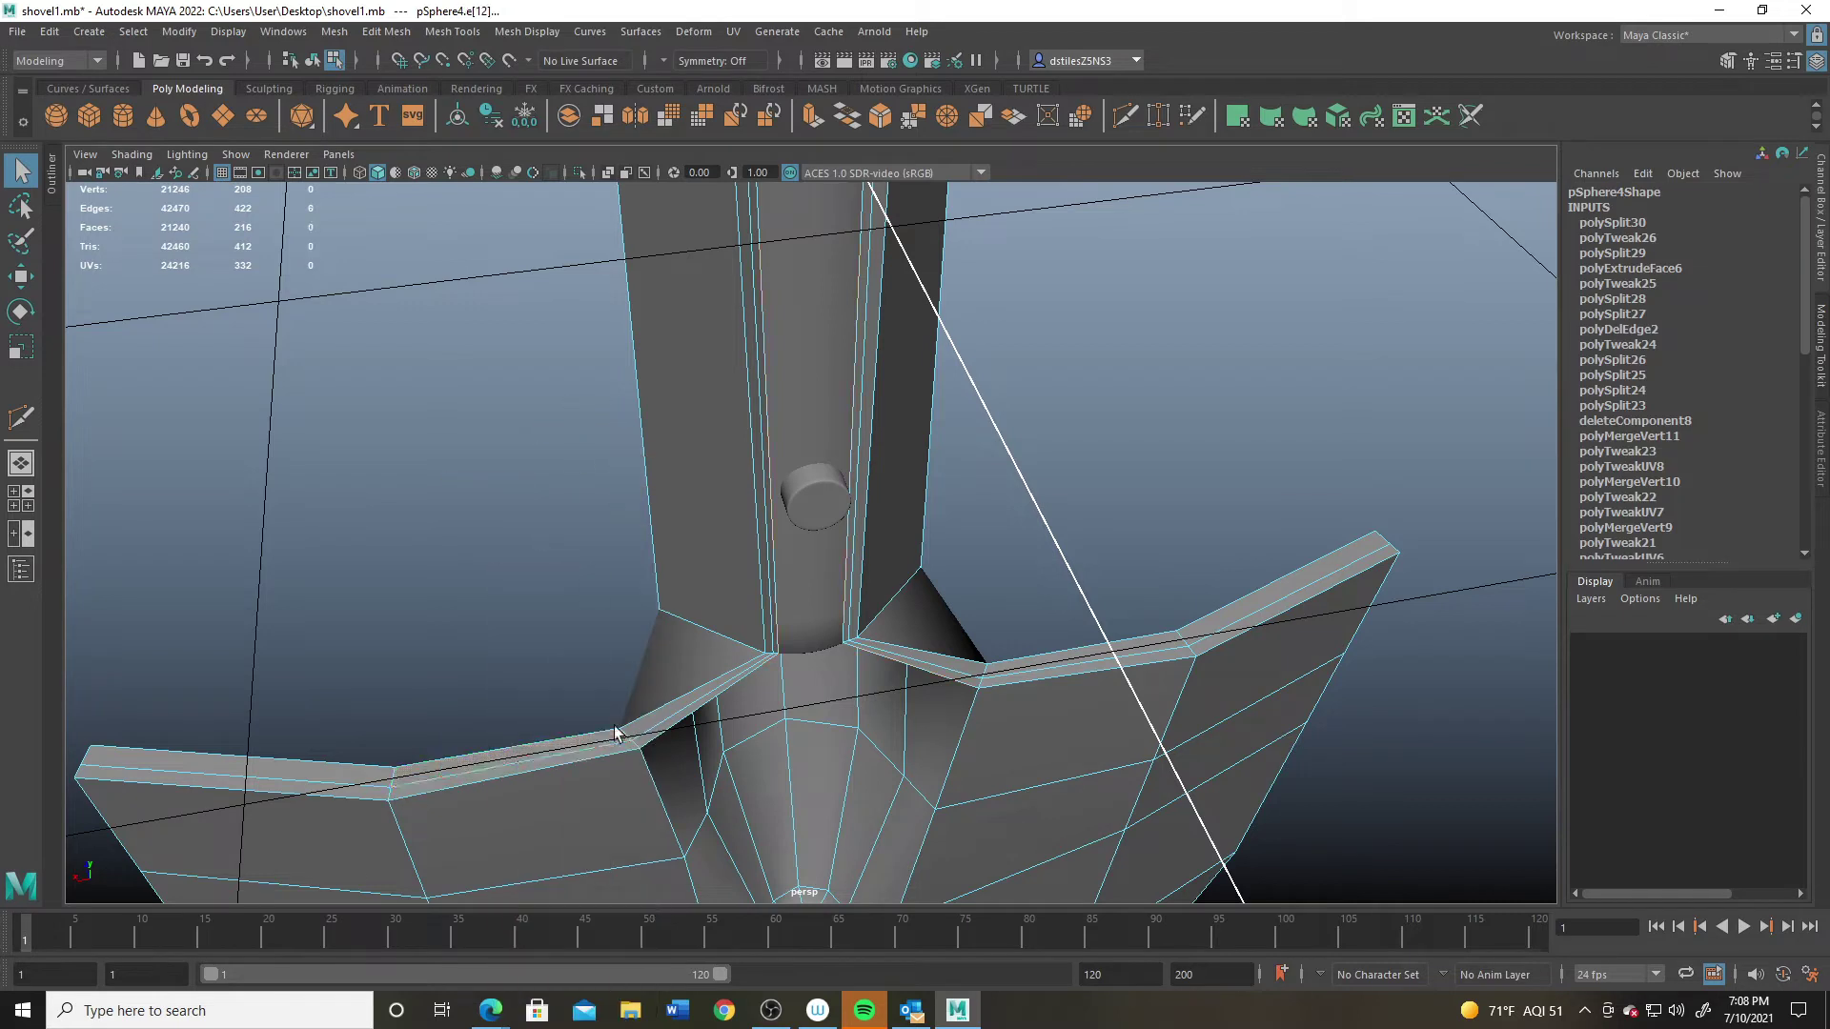
key("Delete")
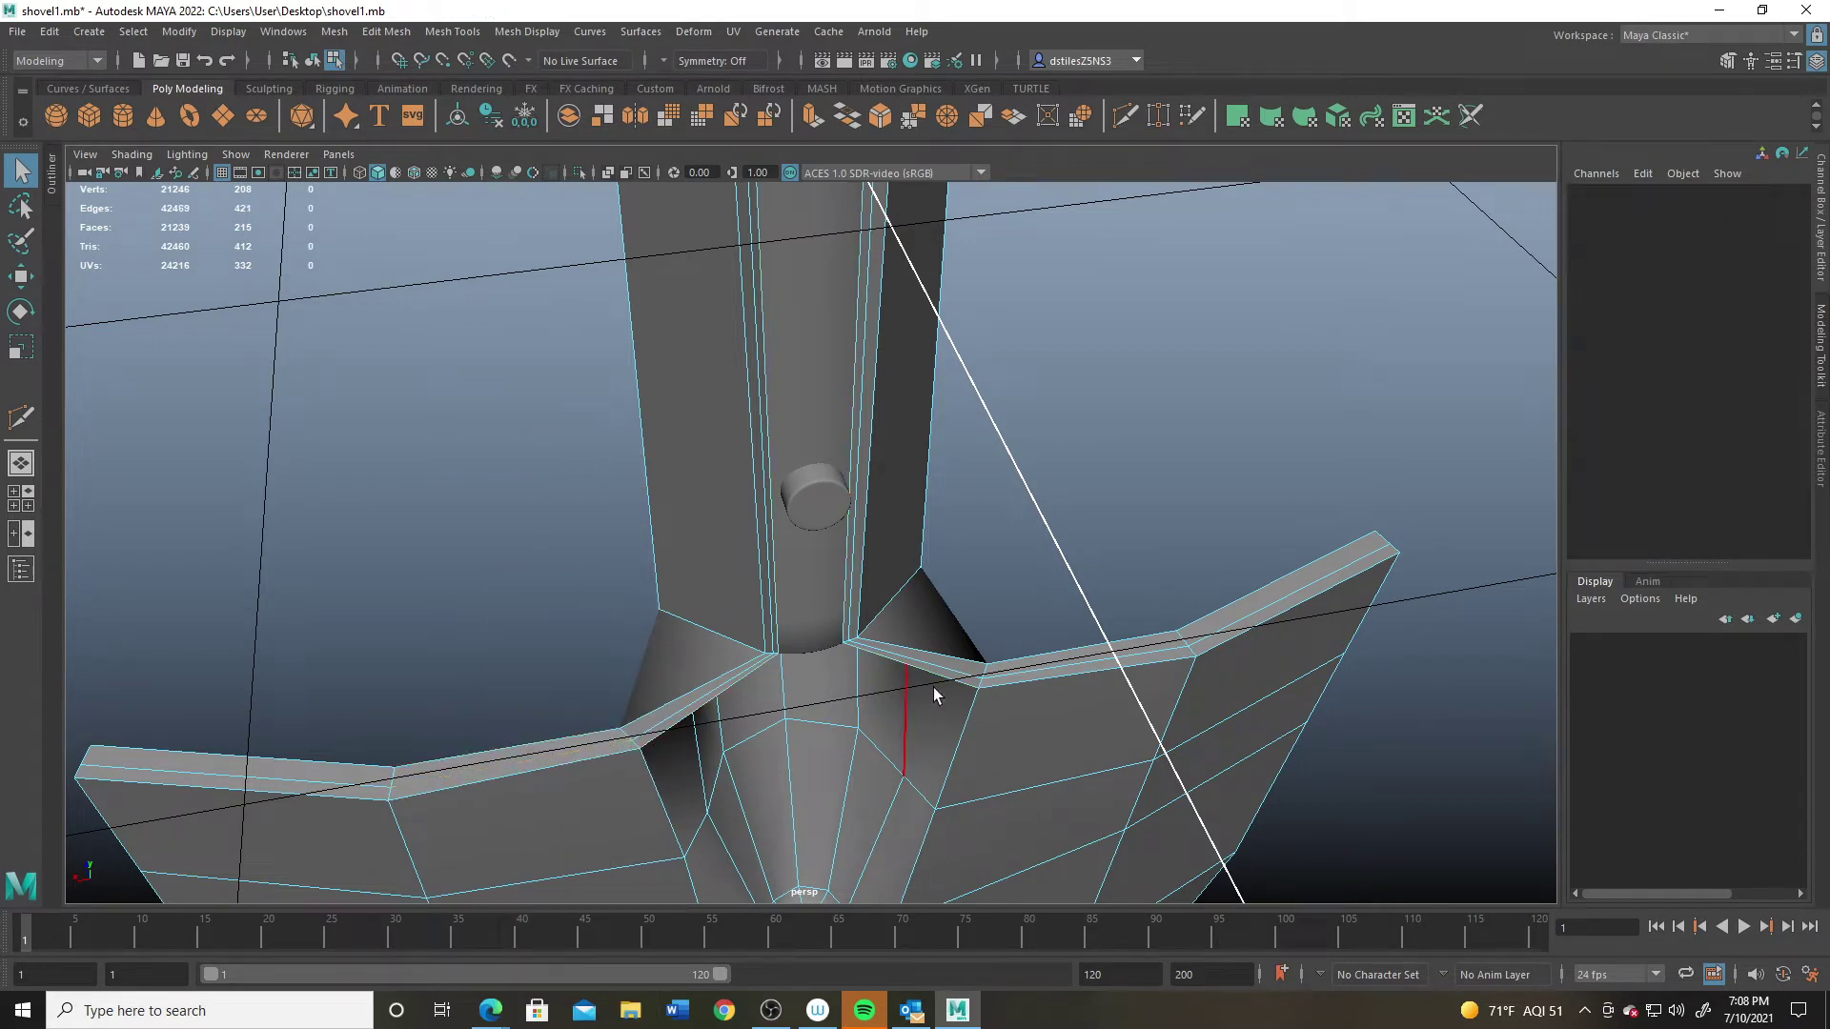
left_click(1037, 670)
key("Delete")
left_click(1225, 636)
key("ctrl+Delete")
key("r")
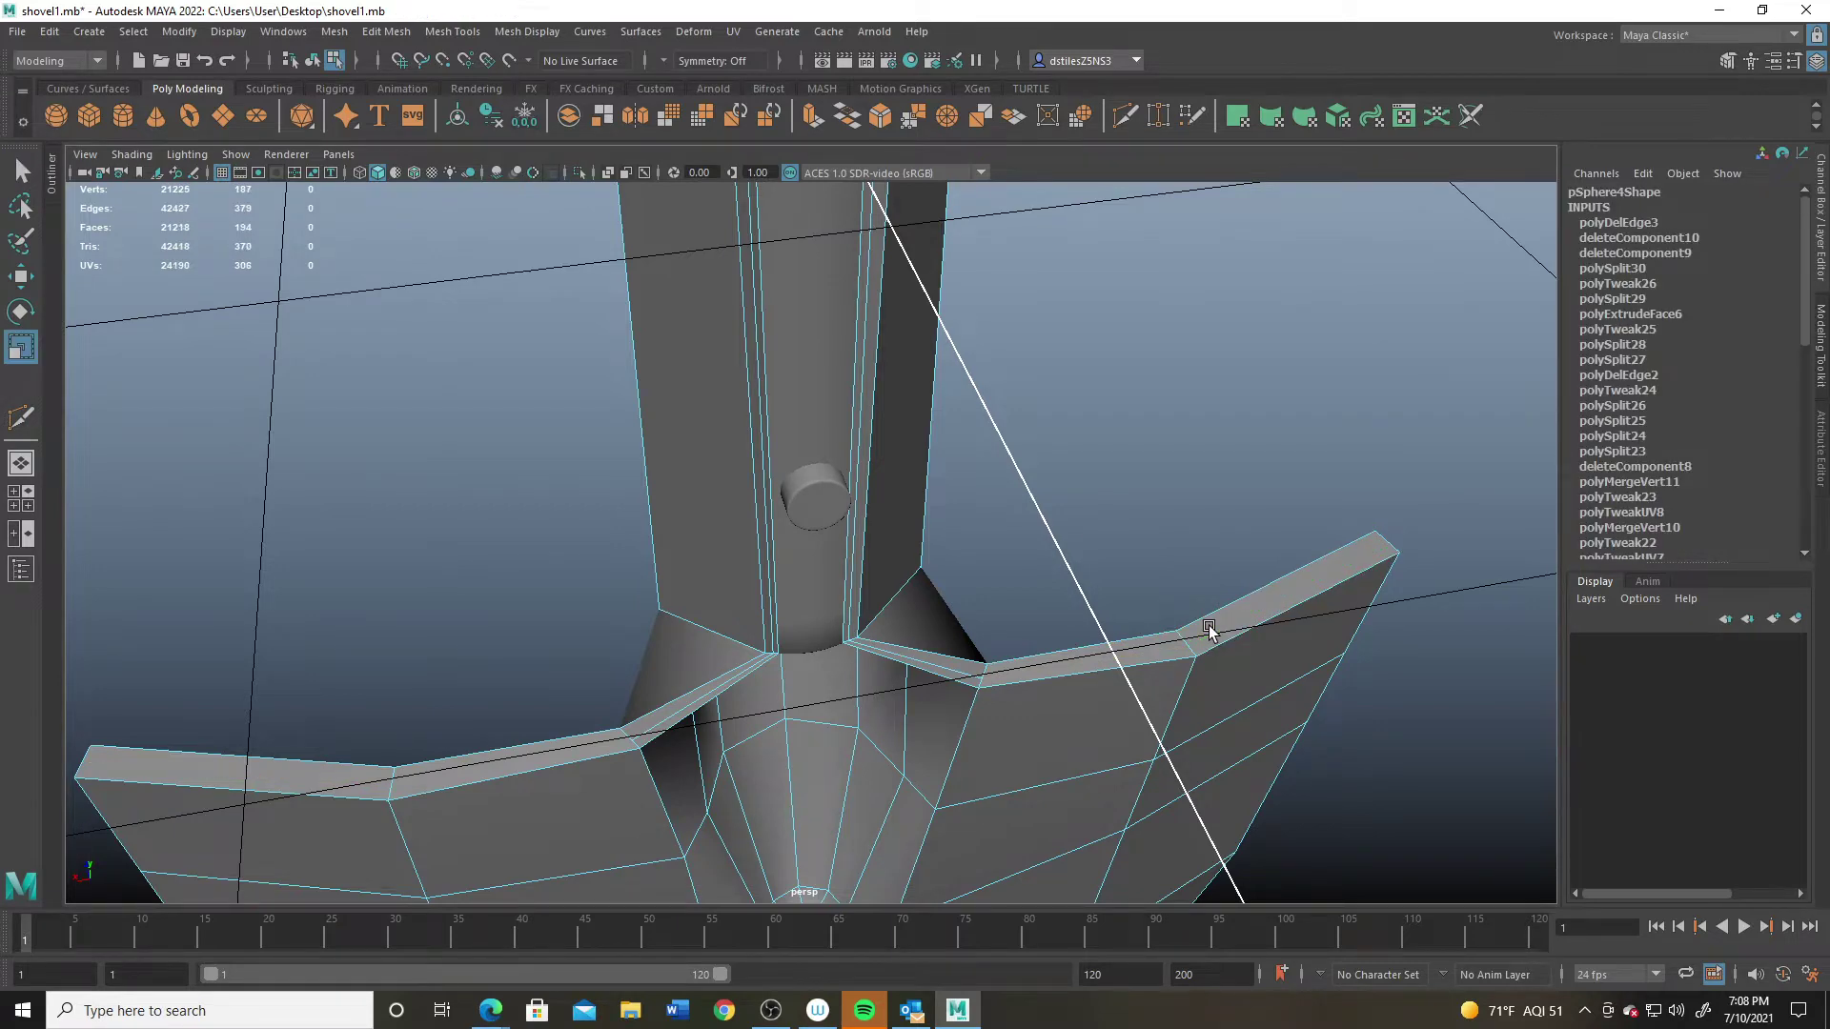
Step: Target Weld the leftover loop vertices into the adjacent corner vertices on both sides of the socket base, and smooth-preview the head
left_click_drag(737, 690, 755, 620, "alt")
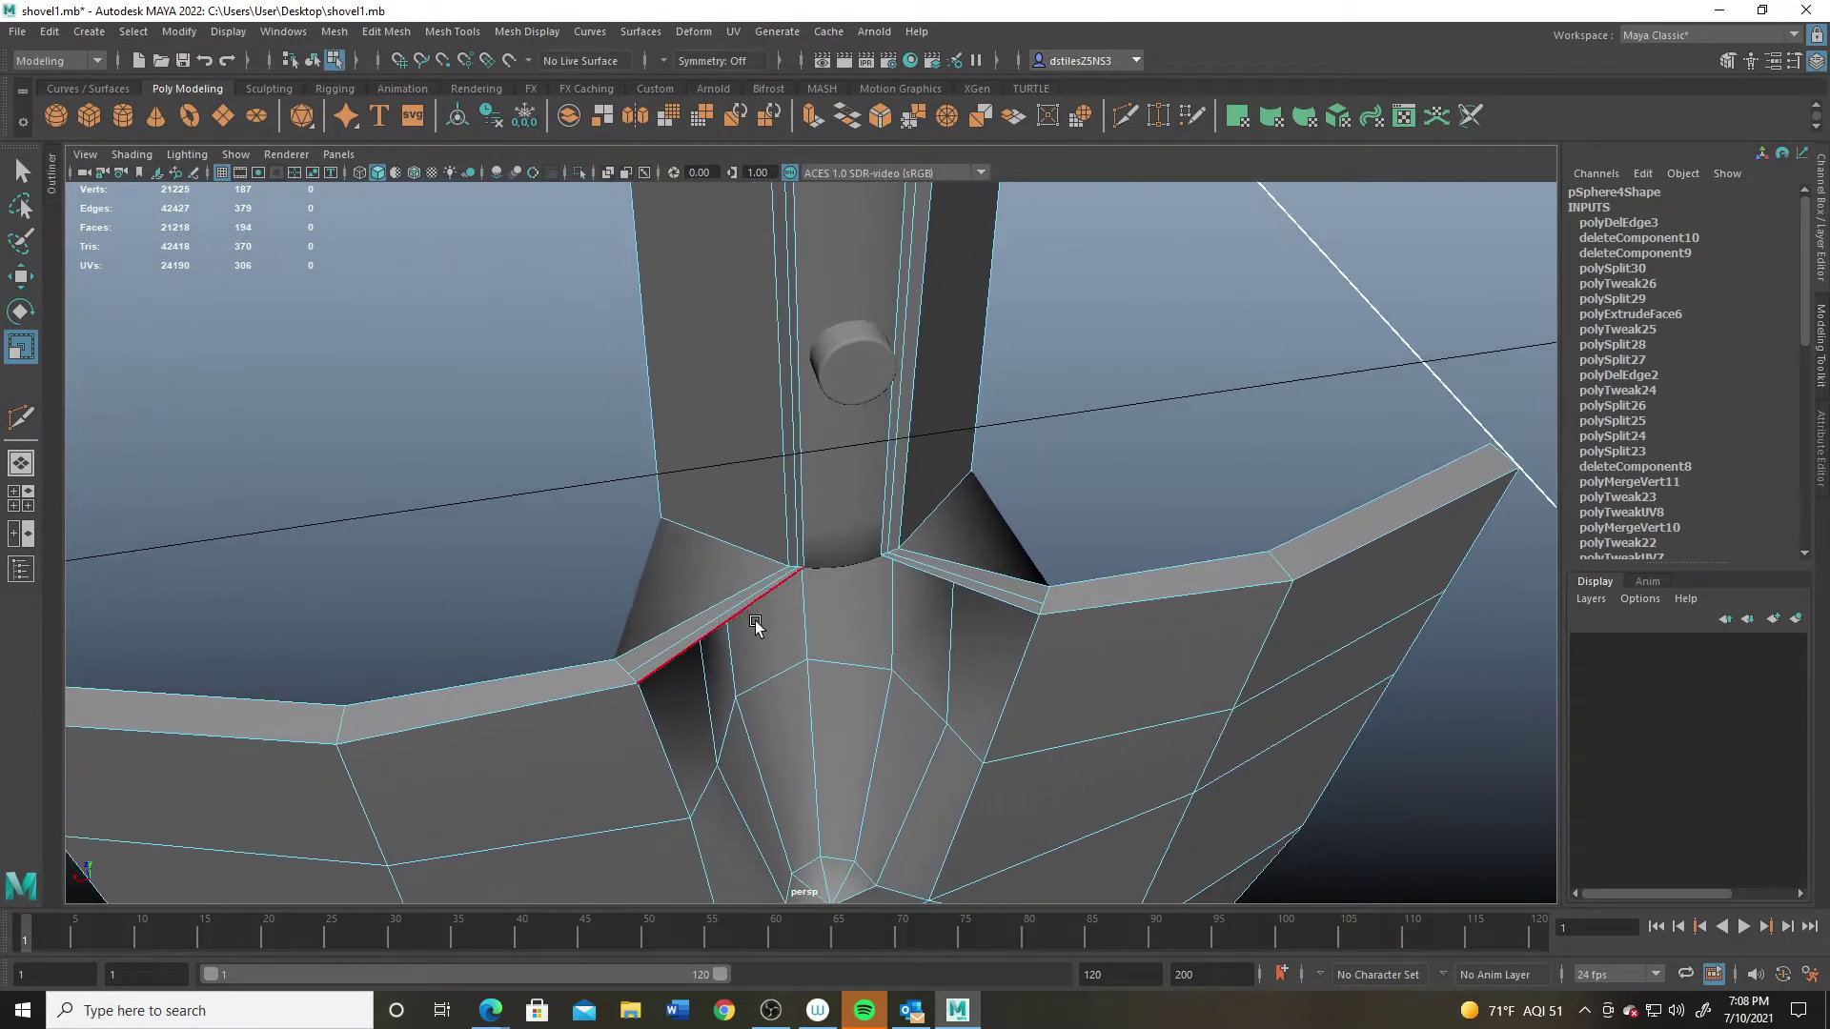
right_click_drag(726, 618, 599, 447)
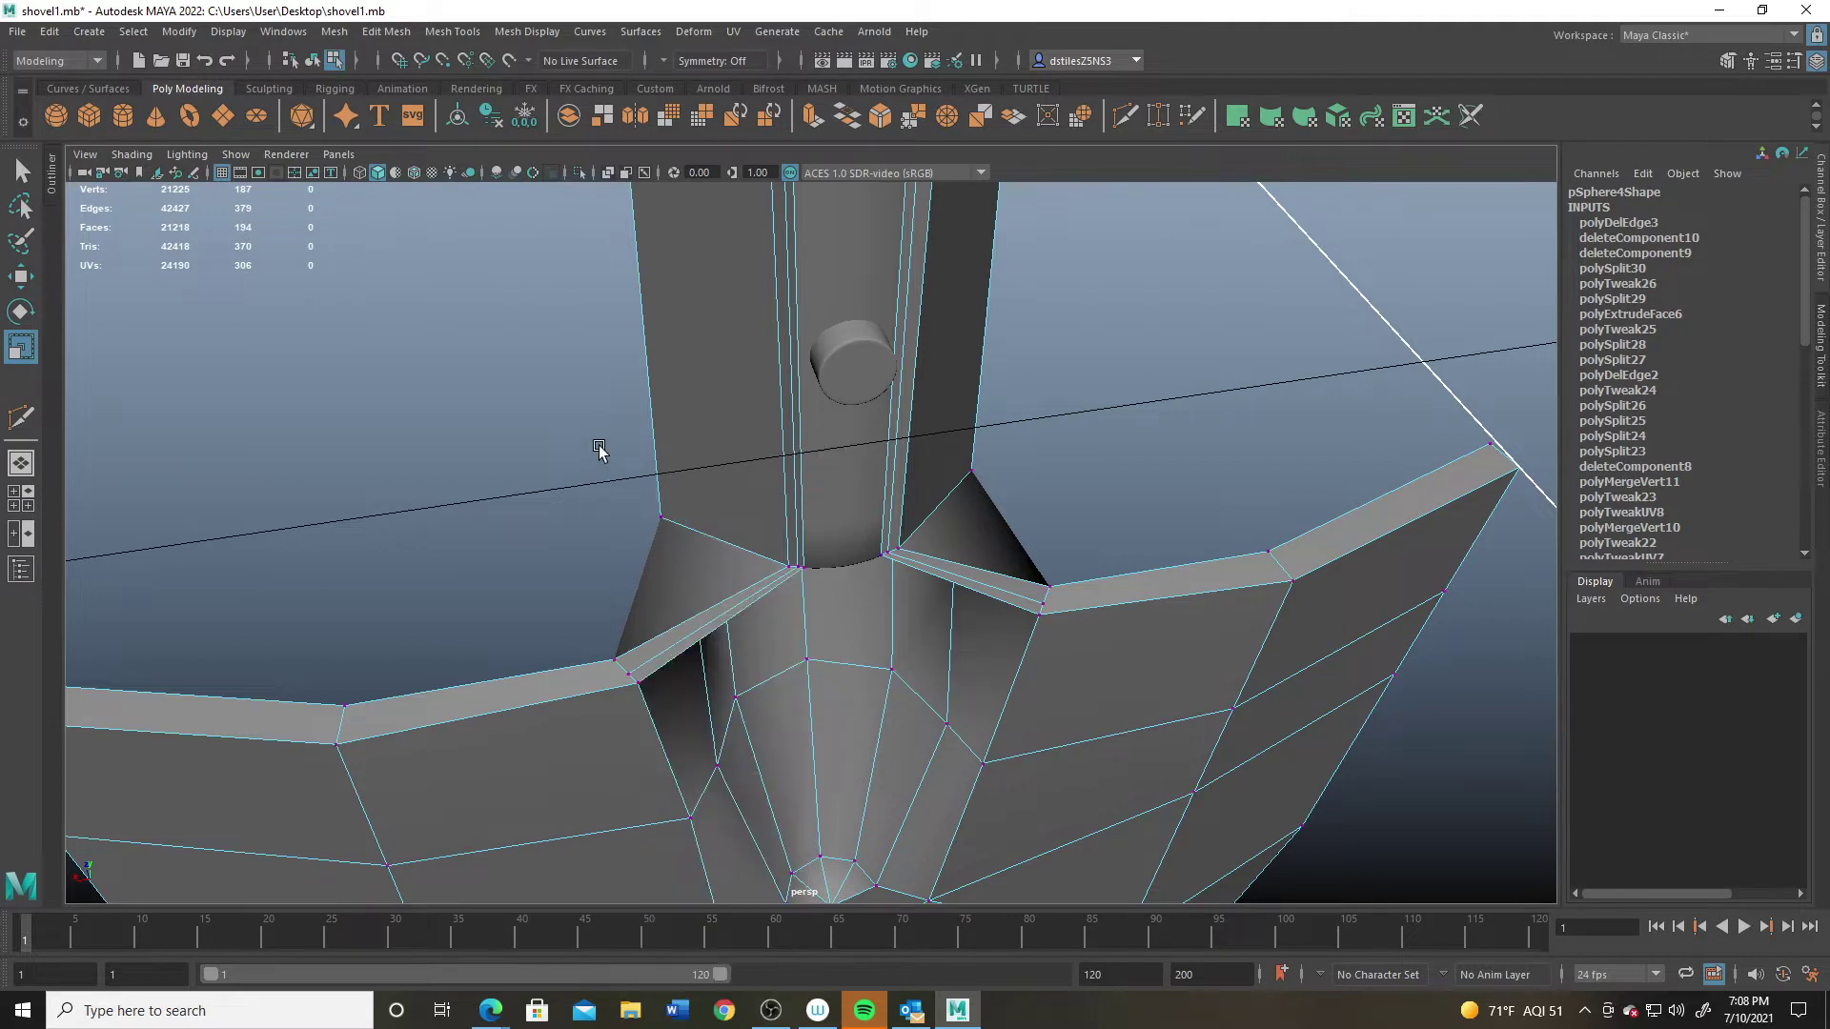
left_click(1166, 114)
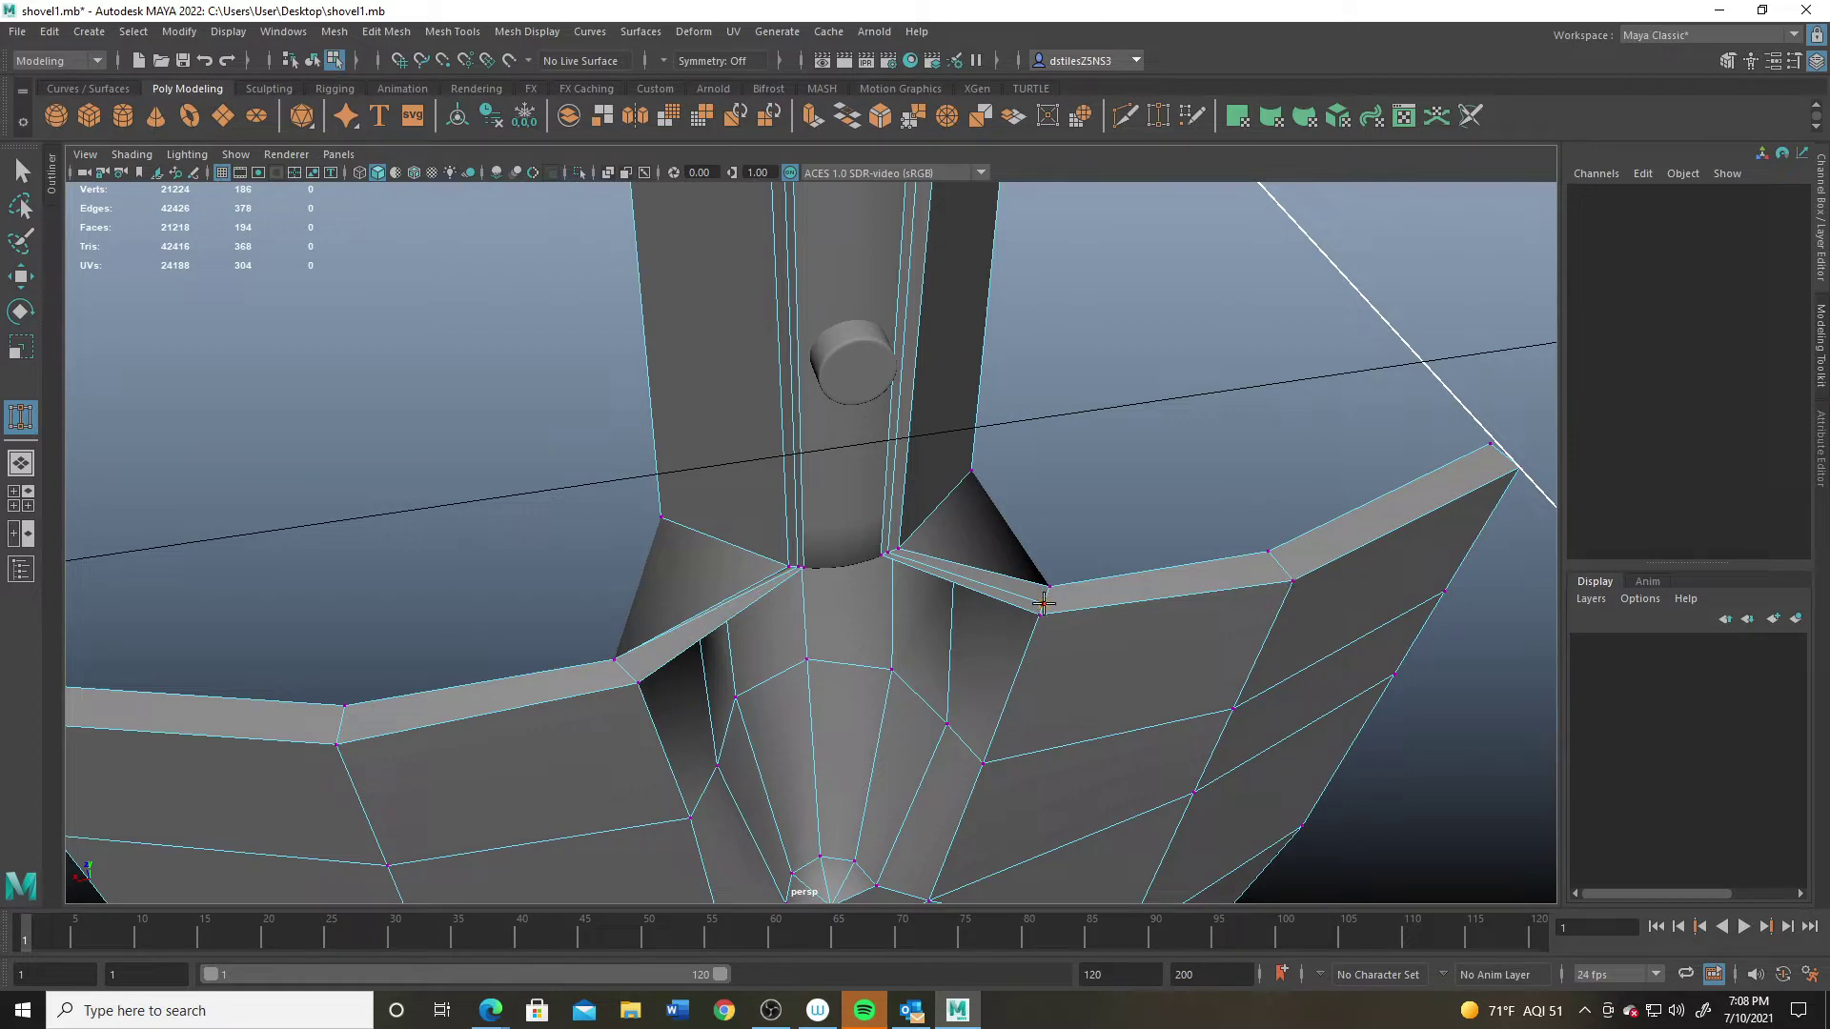
right_click_drag(947, 499, 1001, 425)
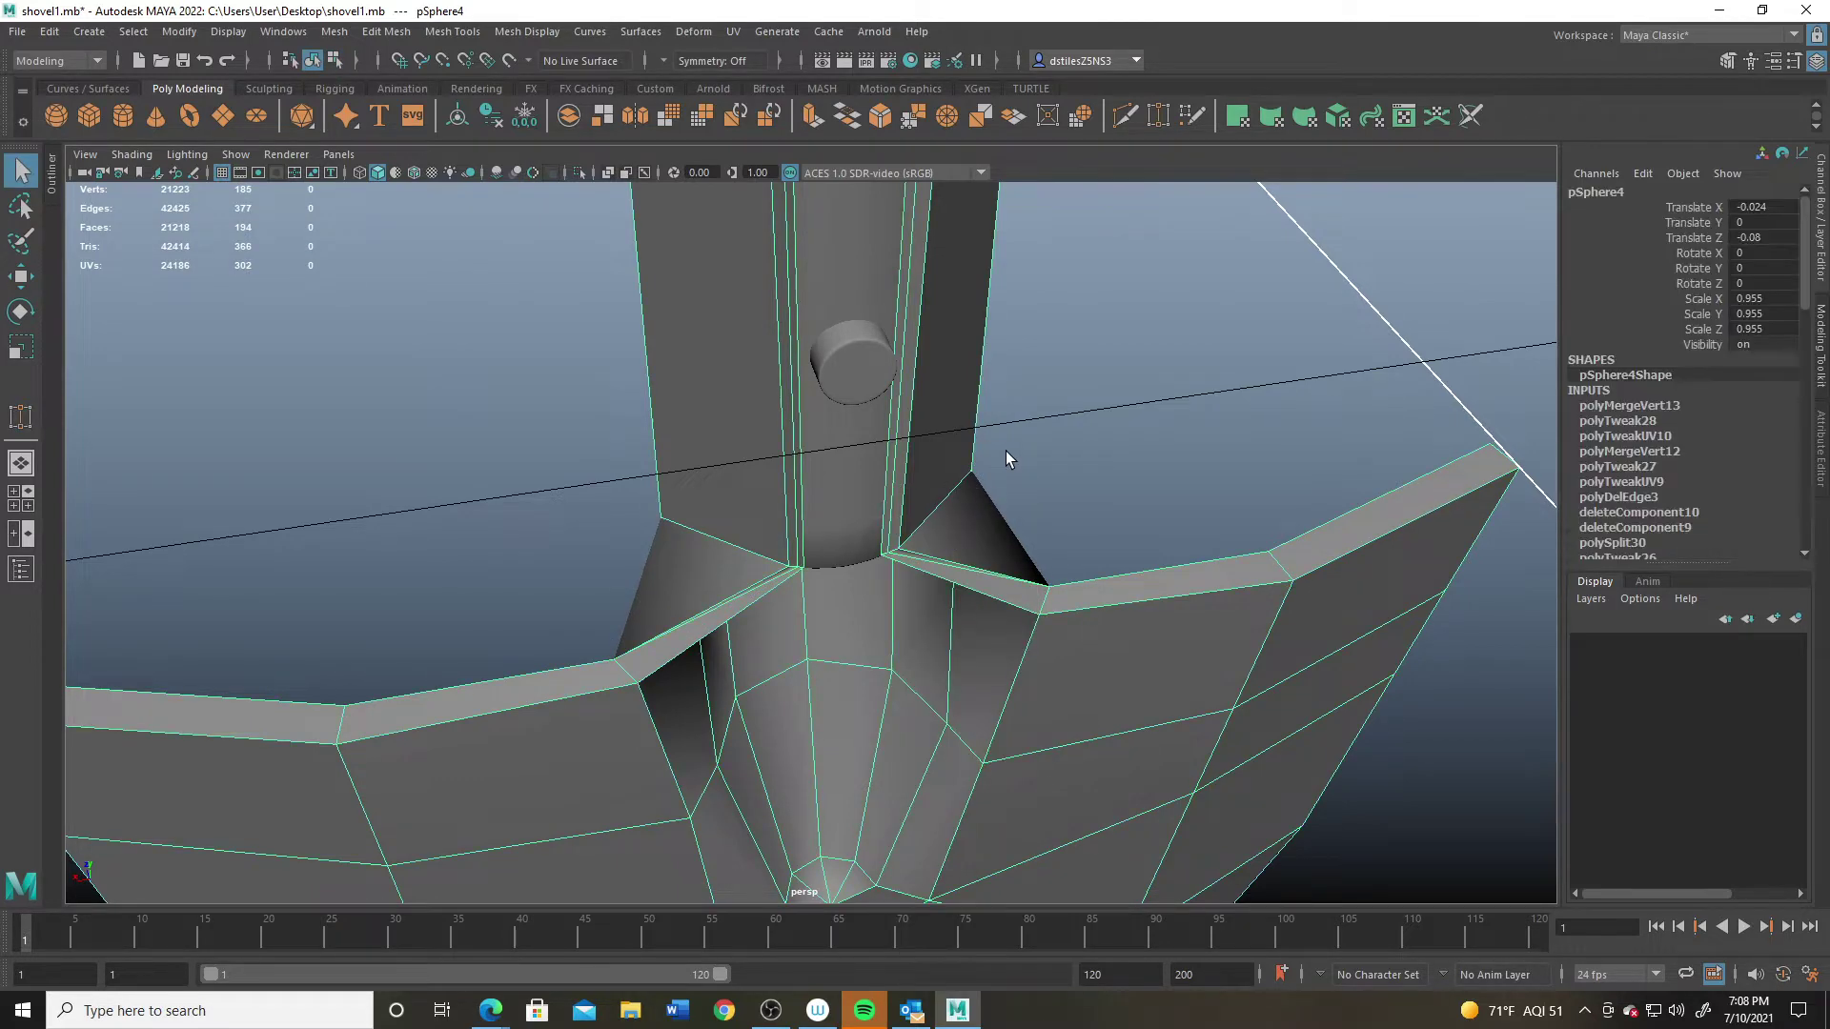
key("3")
Step: Examine the smoothed faces where the socket opening meets the blade on both sides, then the back of the head
left_click(1197, 494)
left_click_drag(968, 413, 786, 520, "alt")
left_click(798, 690)
right_click_drag(780, 485, 785, 536)
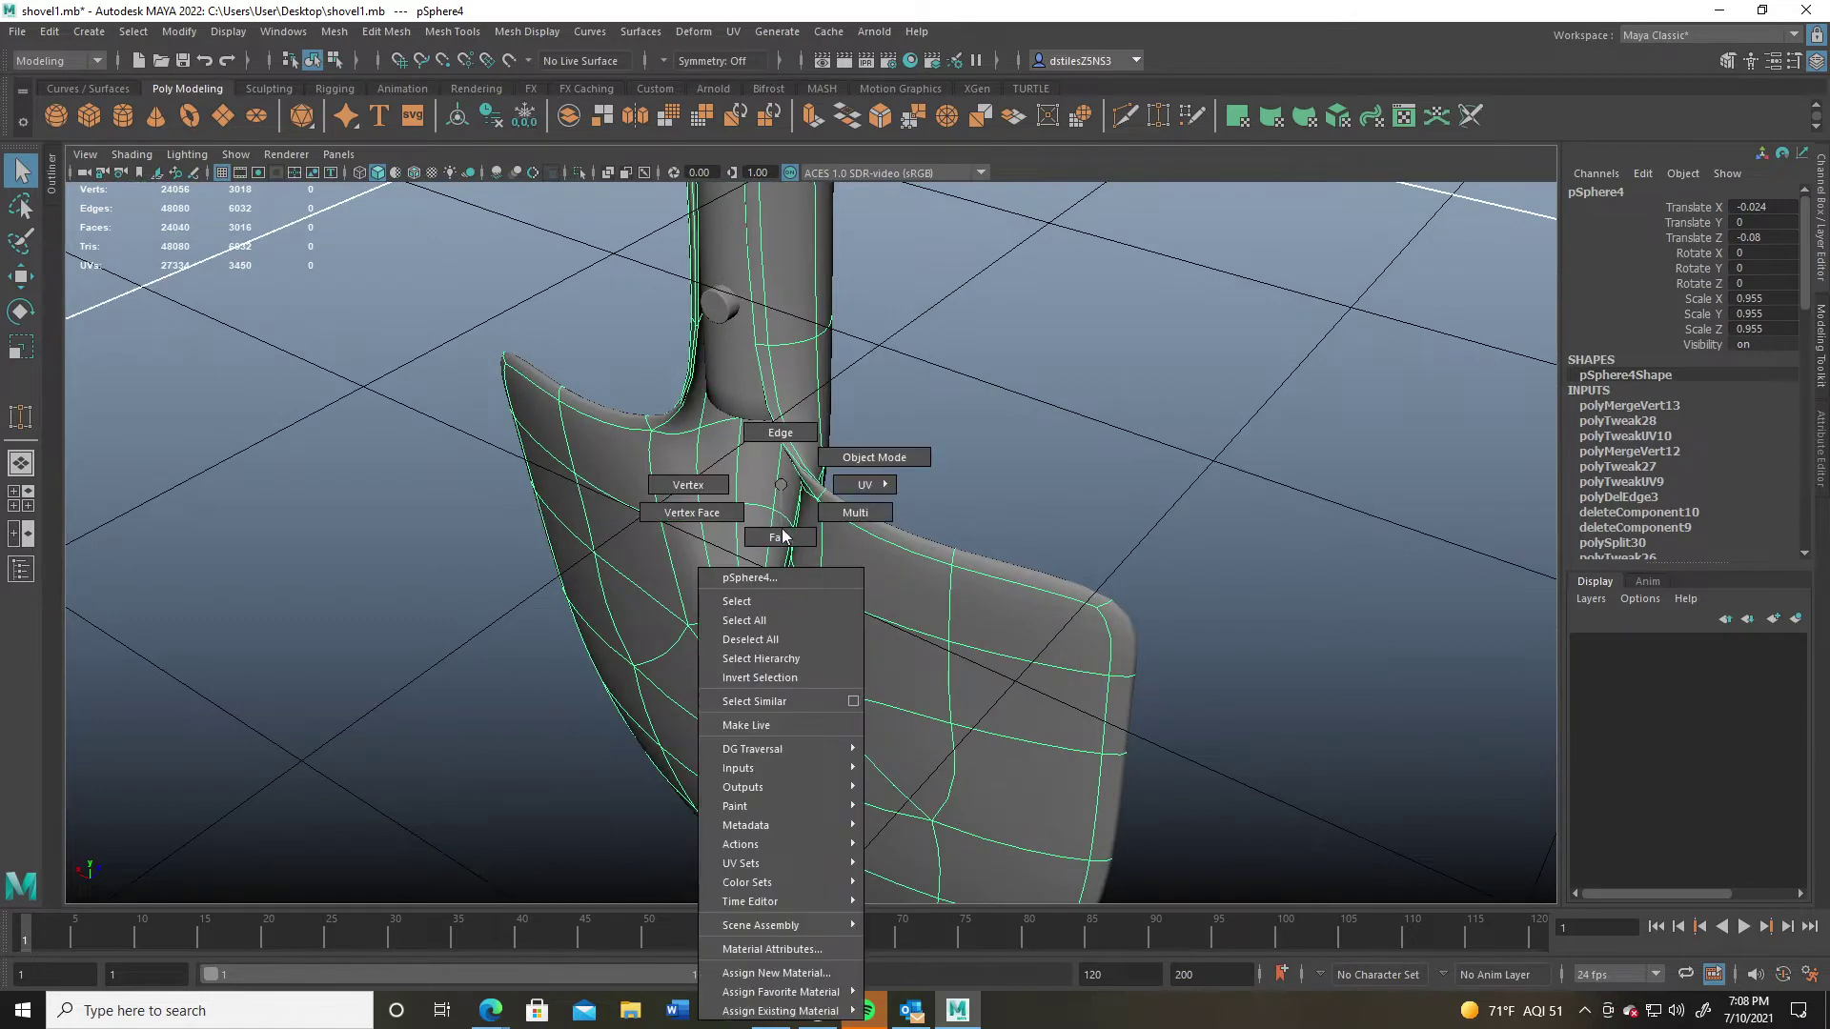
left_click(717, 429)
key("f")
left_click_drag(695, 416, 764, 481, "alt")
right_click_drag(758, 450, 744, 341, "shift")
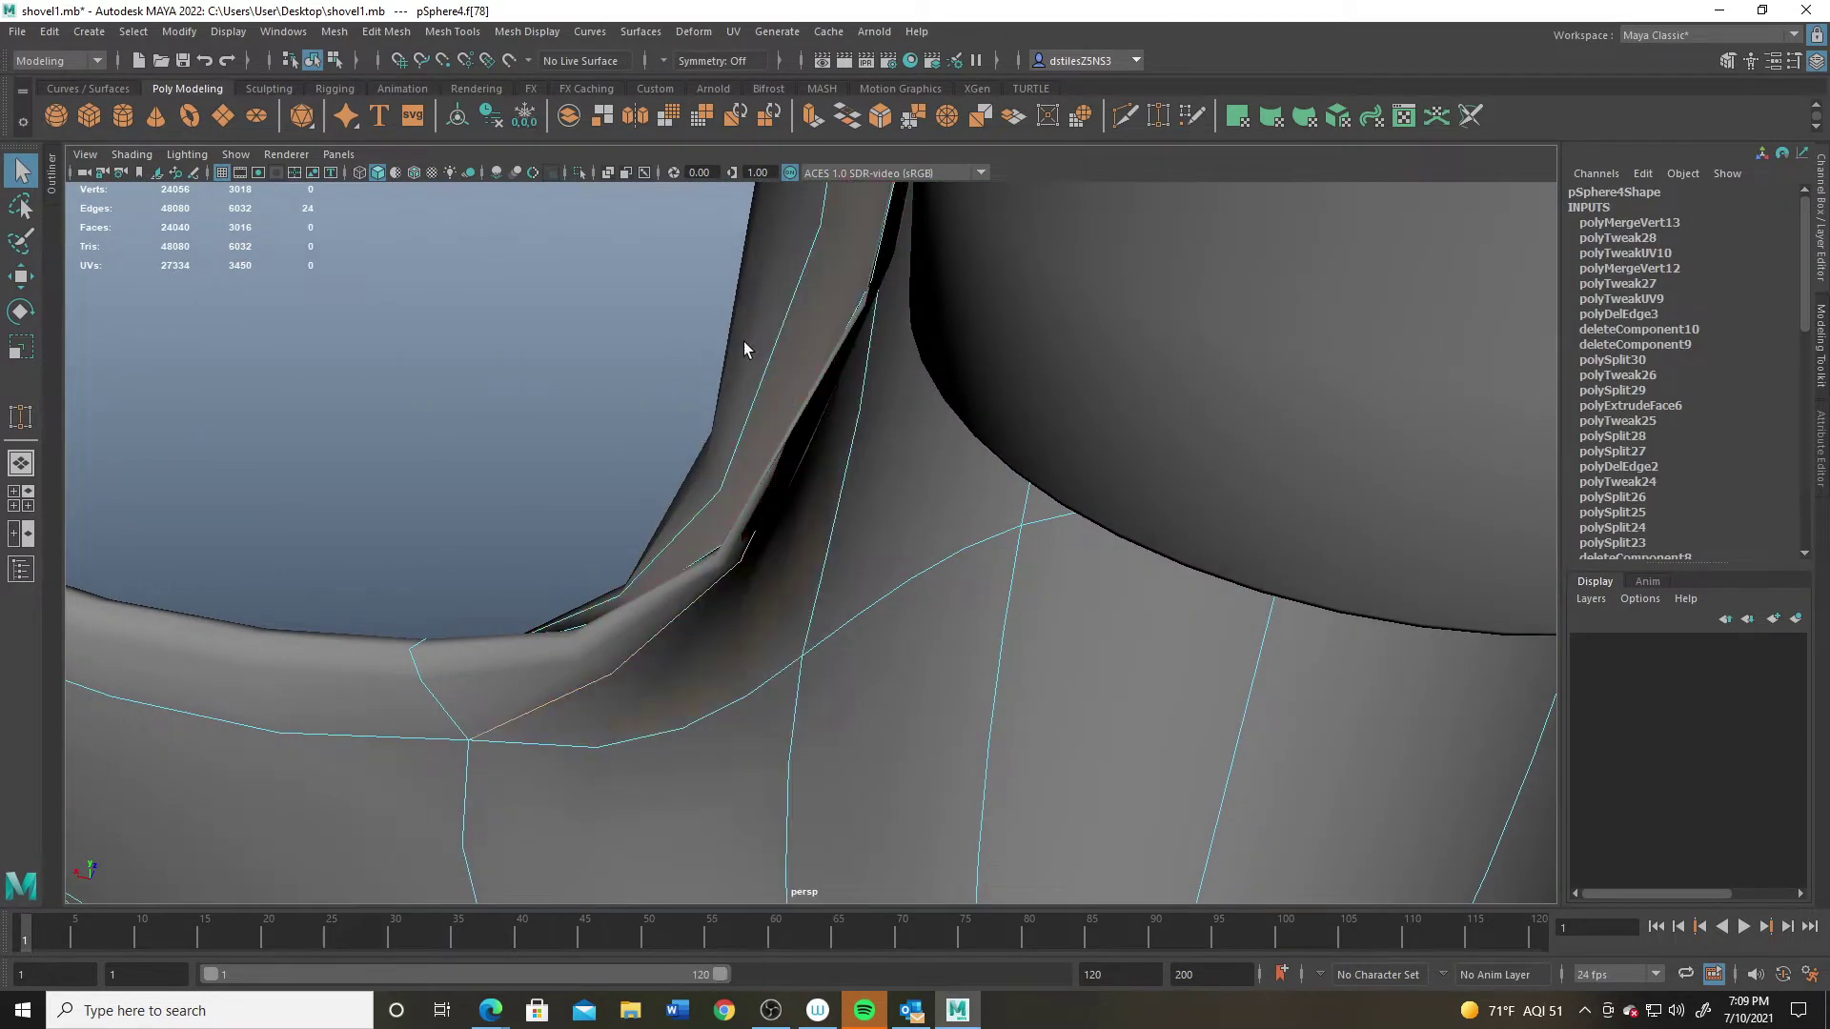
left_click_drag(744, 341, 782, 419, "alt")
left_click(777, 434)
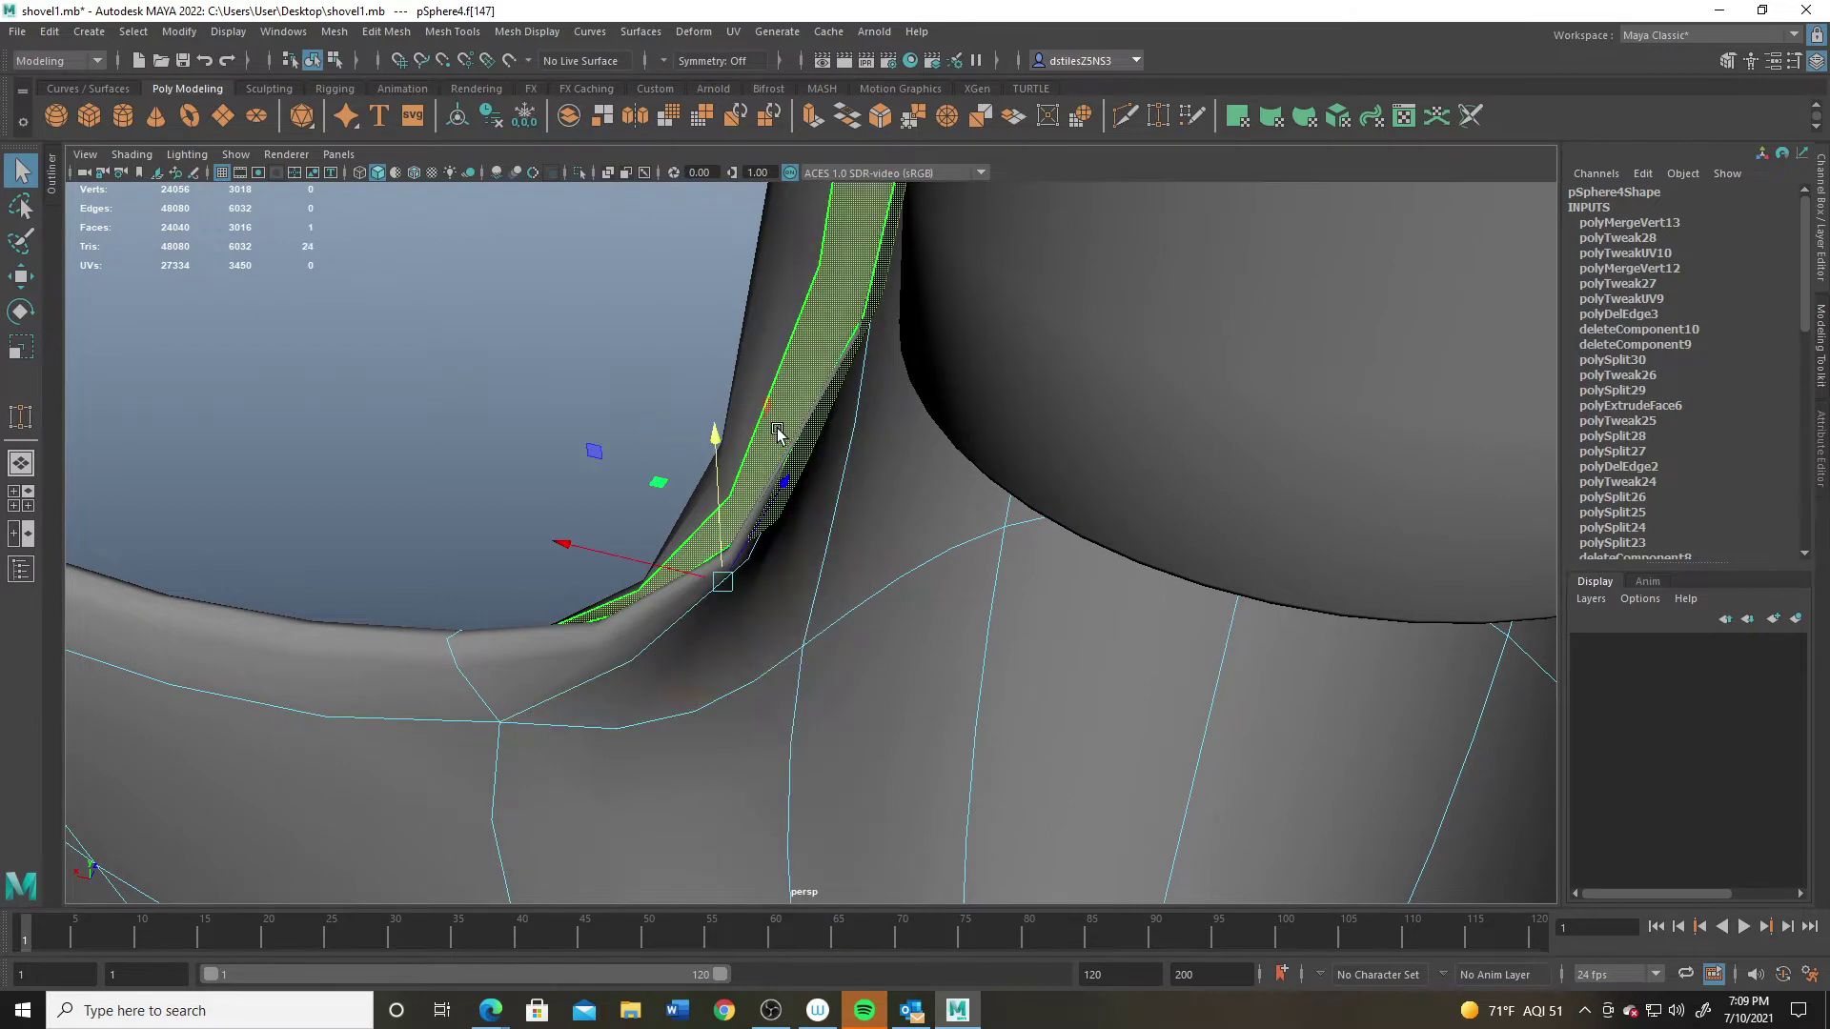
key("w")
left_click_drag(674, 576, 531, 633, "alt")
left_click(845, 694)
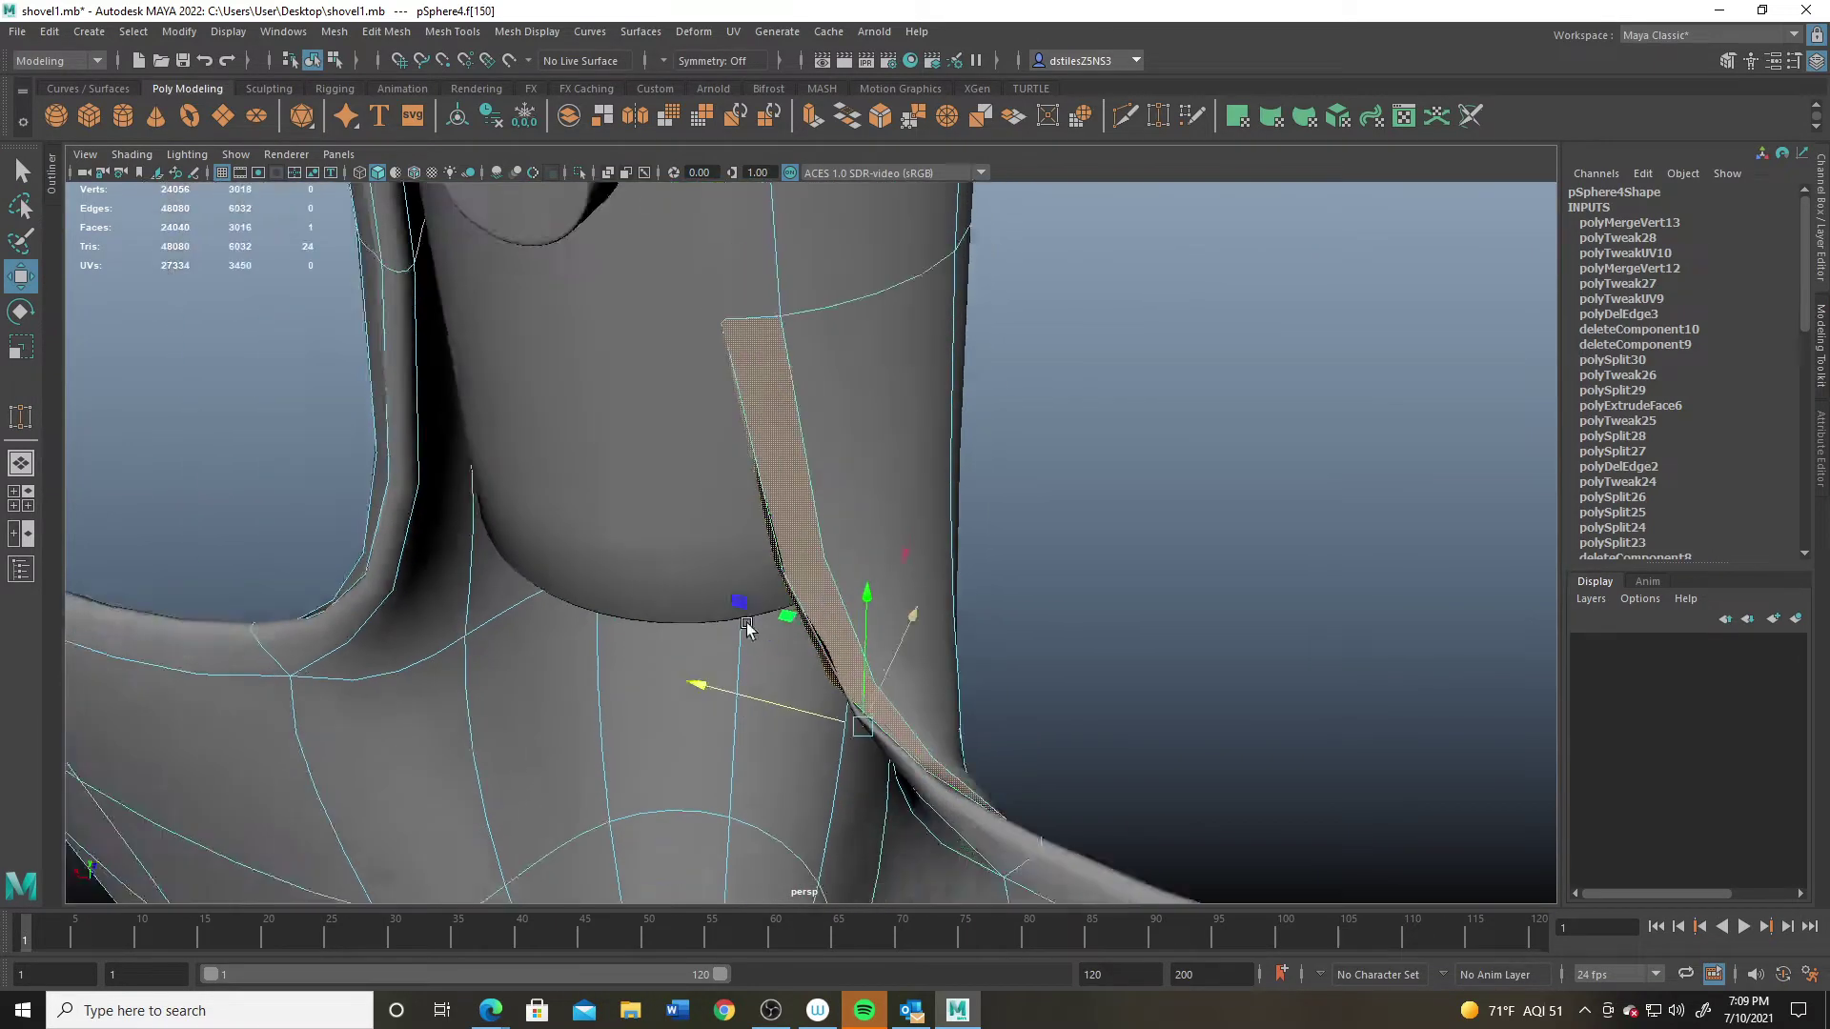
left_click_drag(746, 622, 679, 574, "alt")
left_click_drag(751, 661, 858, 448, "alt")
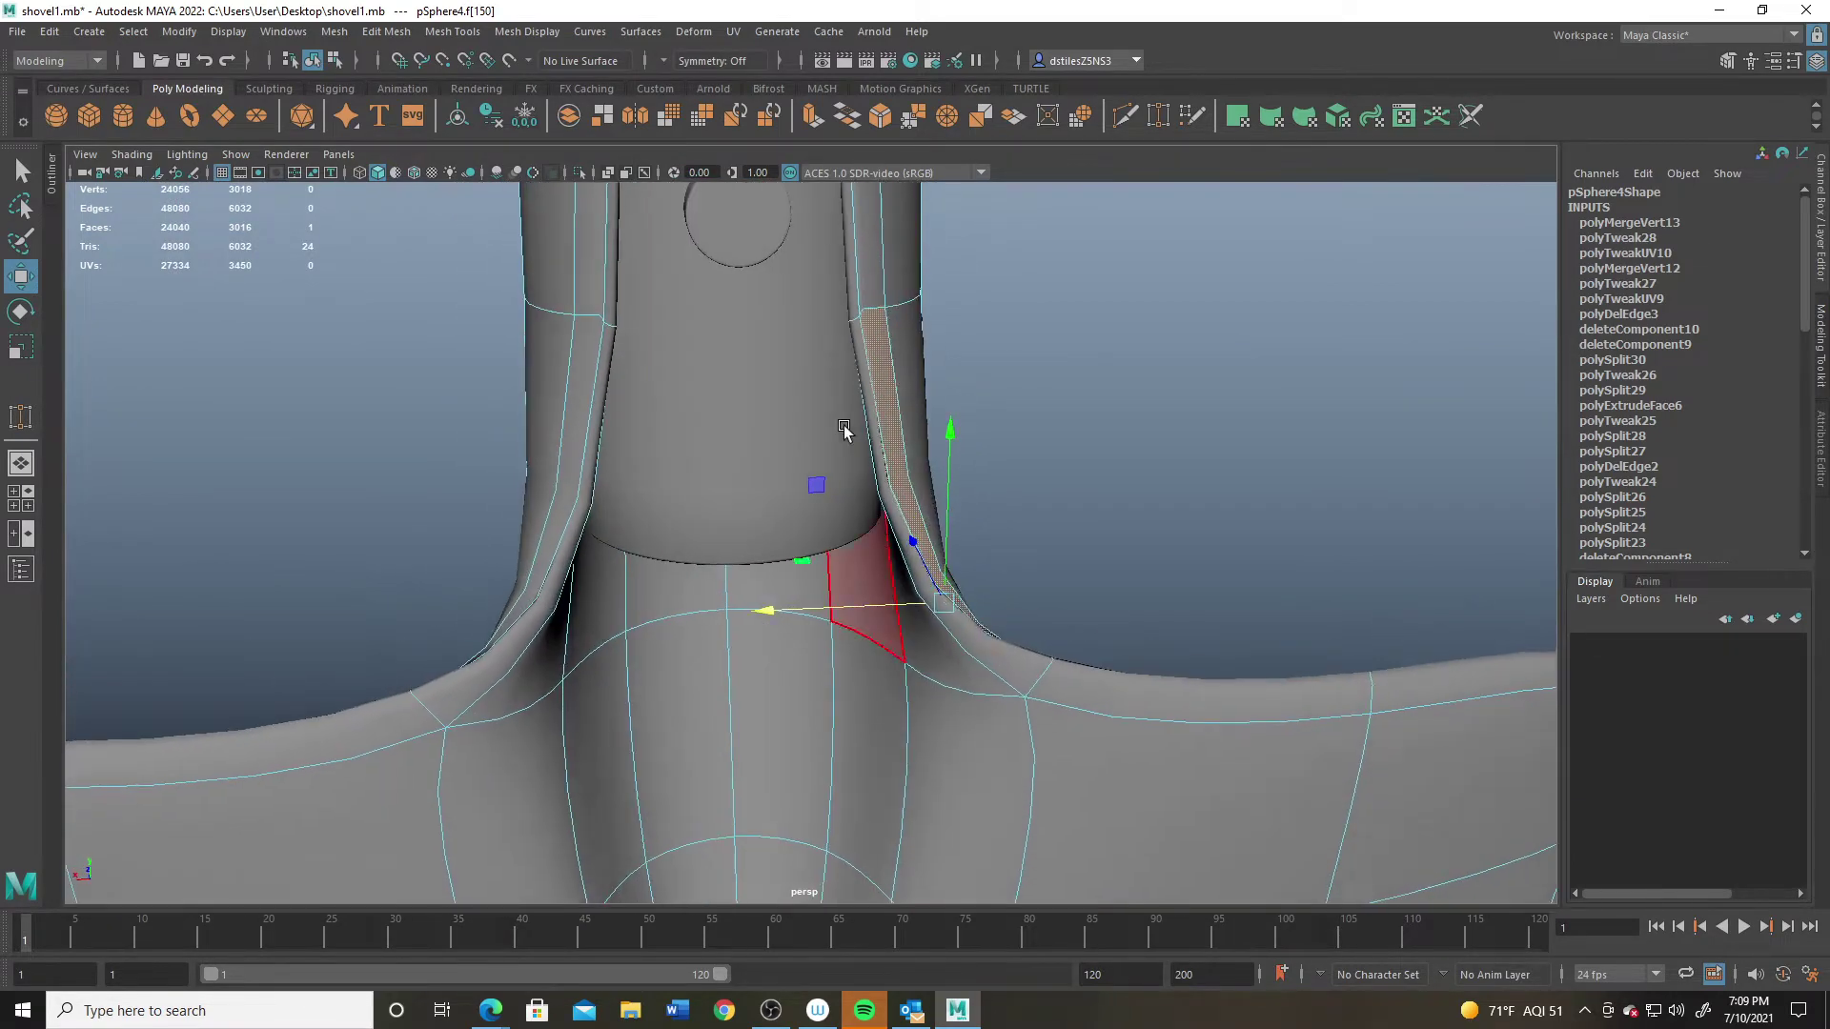
right_click_drag(858, 448, 972, 324)
left_click_drag(972, 324, 407, 395, "alt")
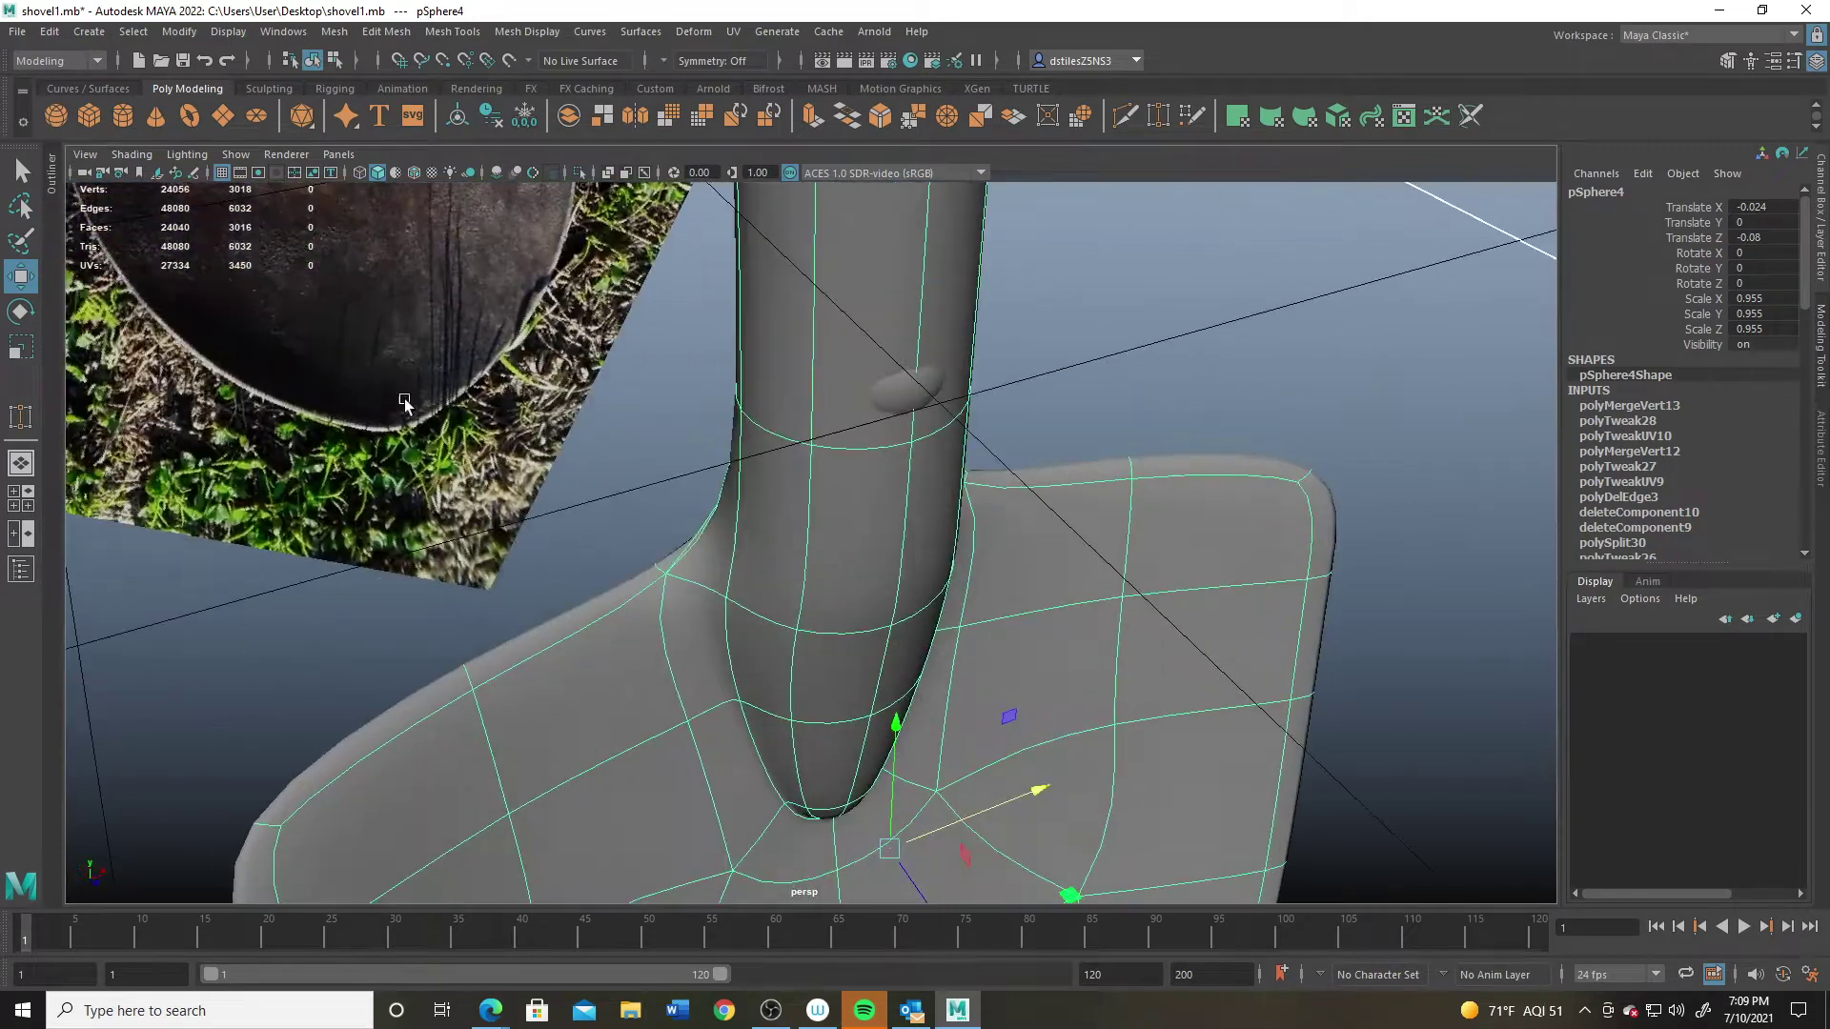
Step: Move the vertices of the upper rivet's end at the socket opening along the rivet's axis
left_click_drag(892, 410, 781, 760, "alt")
left_click(796, 619)
key("t")
key("w")
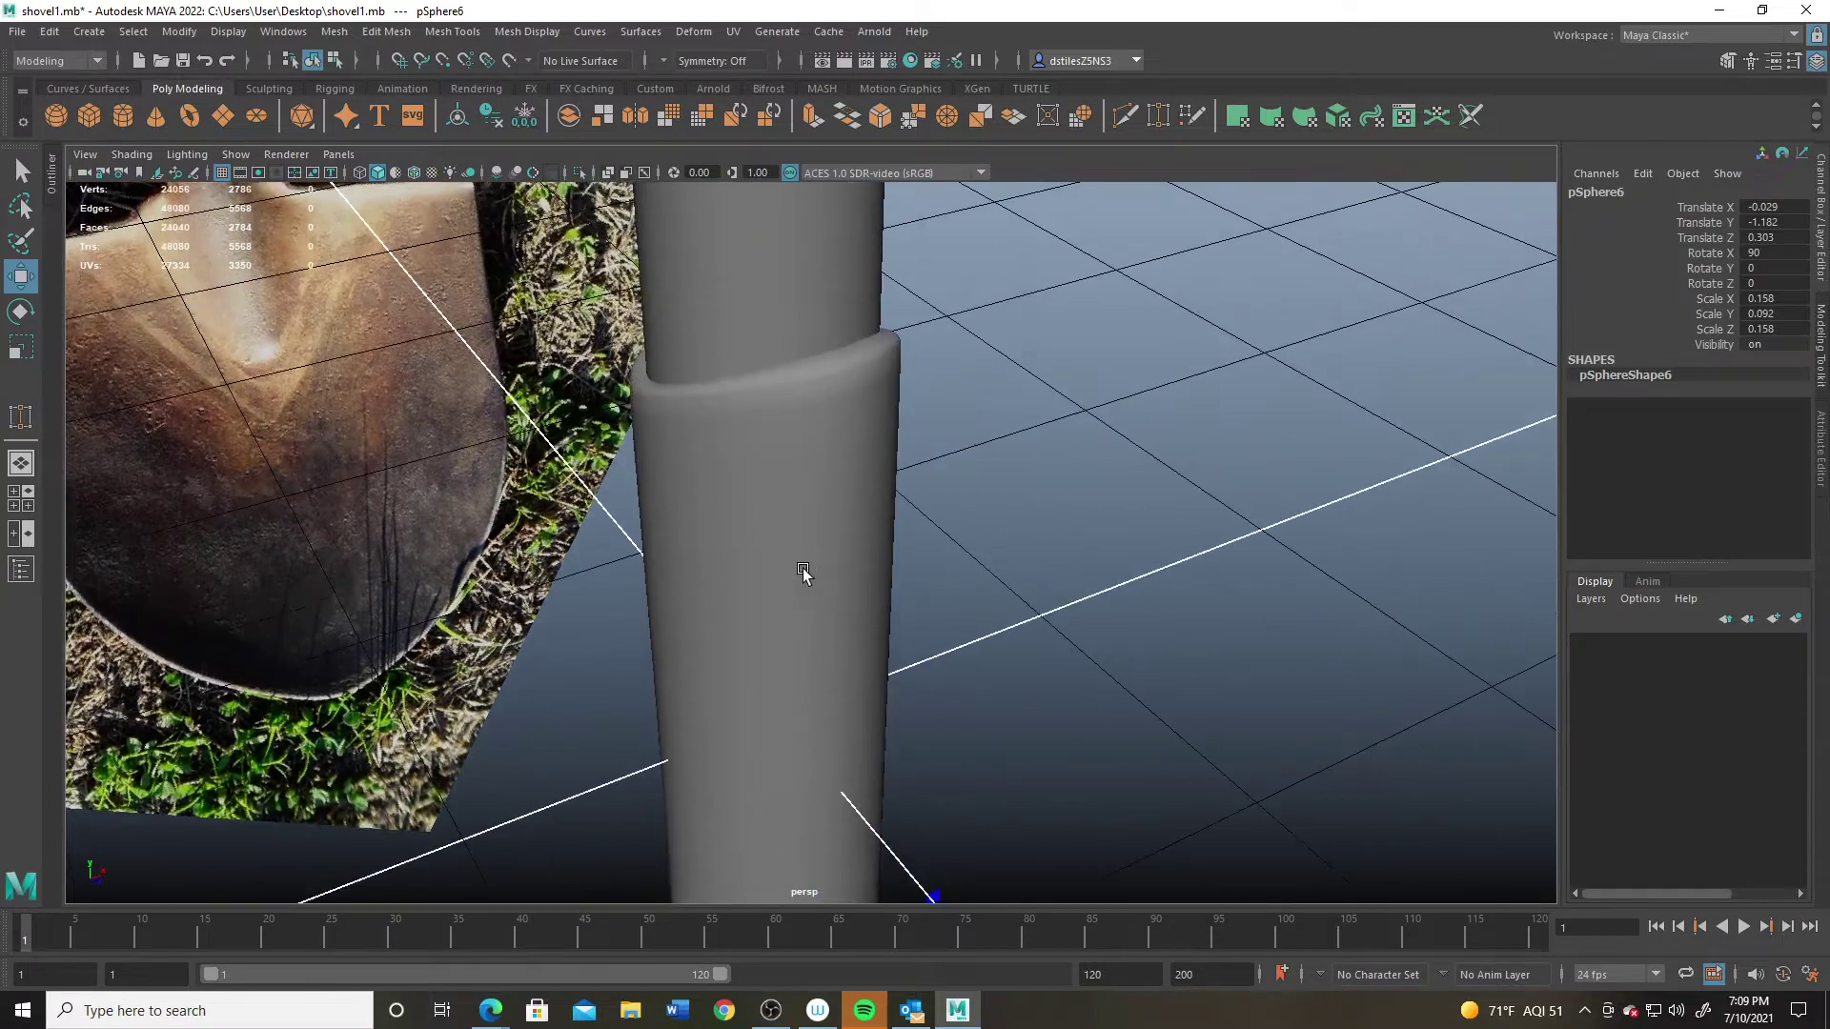
left_click_drag(803, 568, 974, 531, "alt")
left_click(1041, 318)
left_click_drag(1041, 317, 818, 554, "alt")
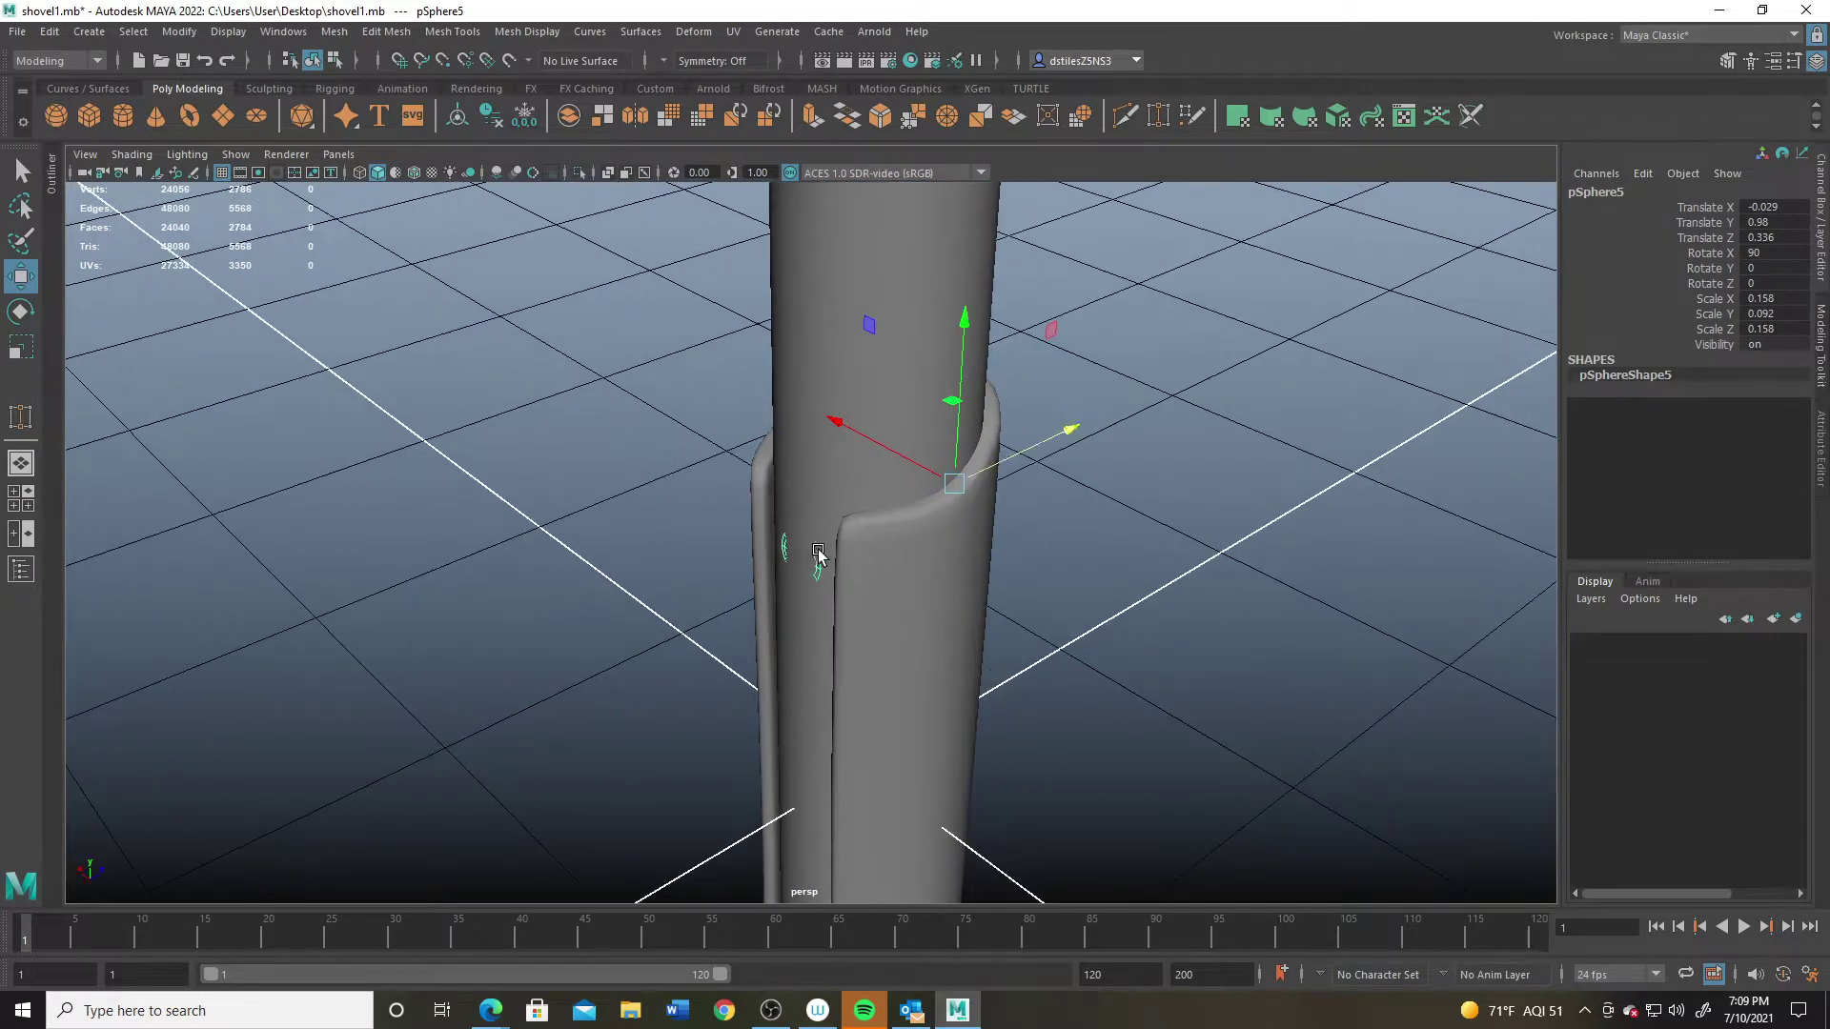
left_click_drag(1020, 455, 844, 614)
key("q")
right_click_drag(802, 484, 756, 501)
left_click_drag(757, 501, 541, 585, "alt")
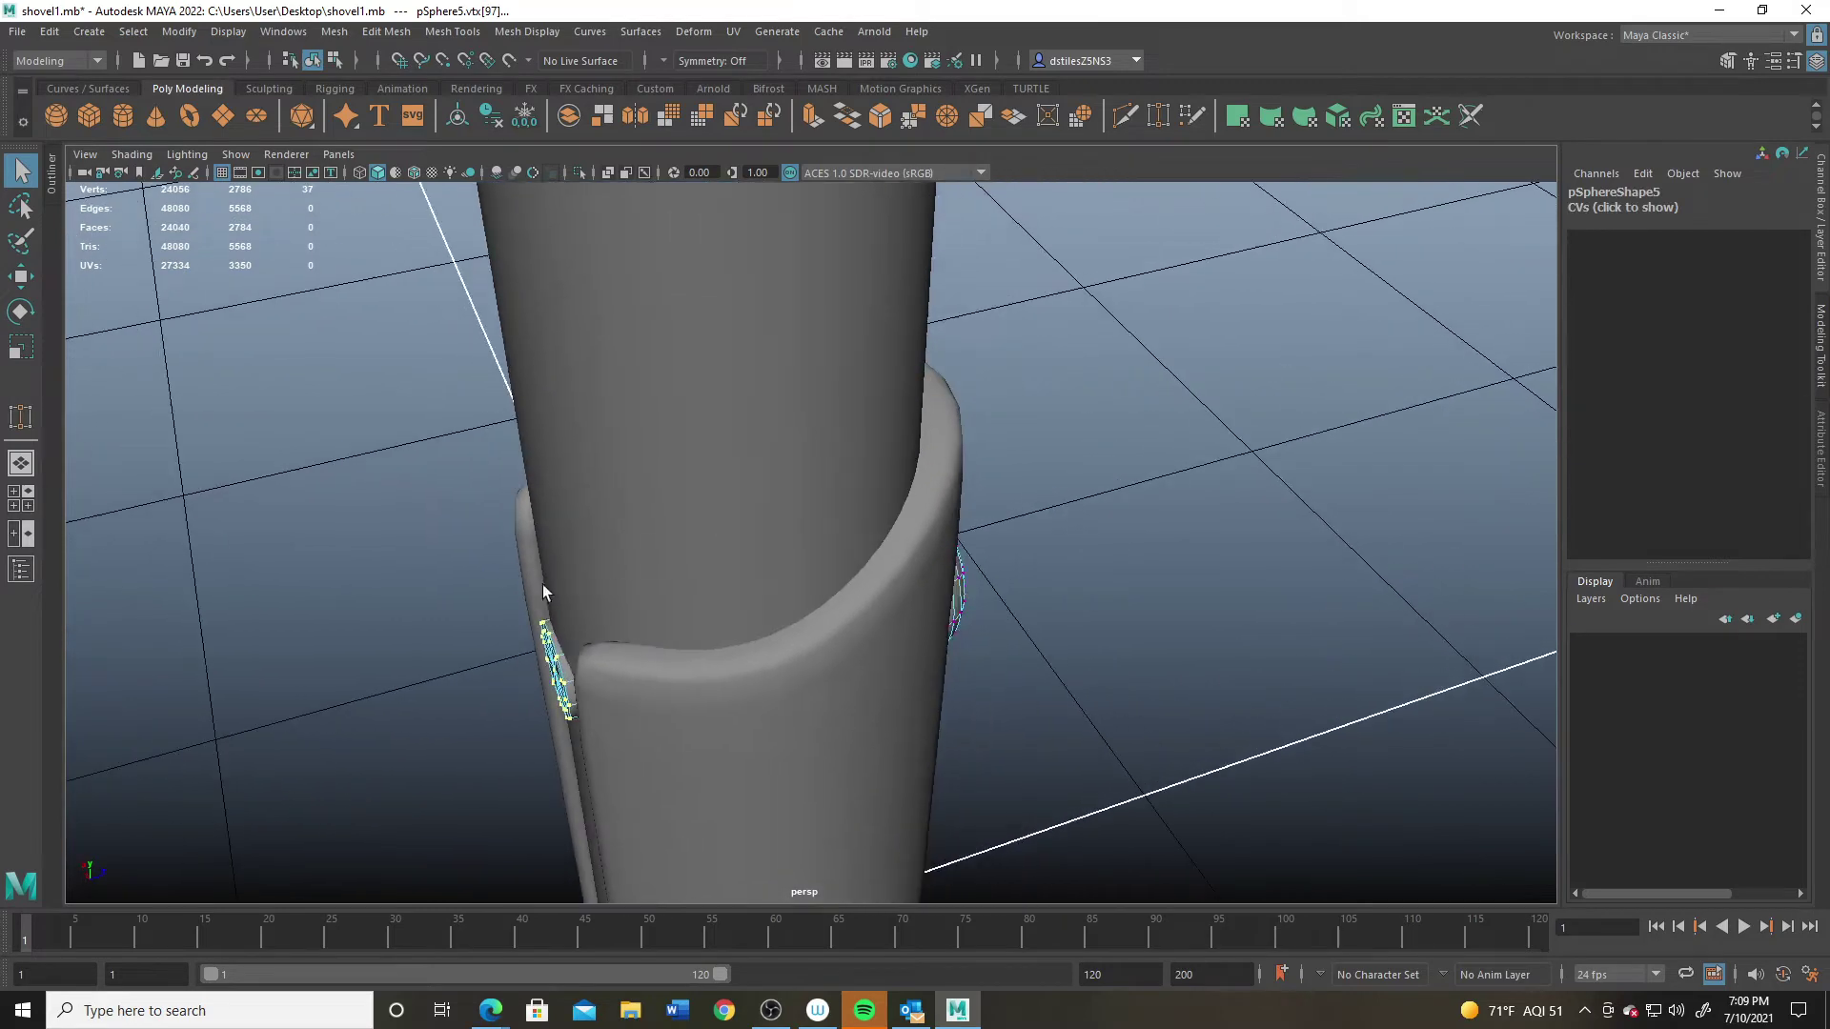
left_click_drag(648, 762, 650, 763)
key("w")
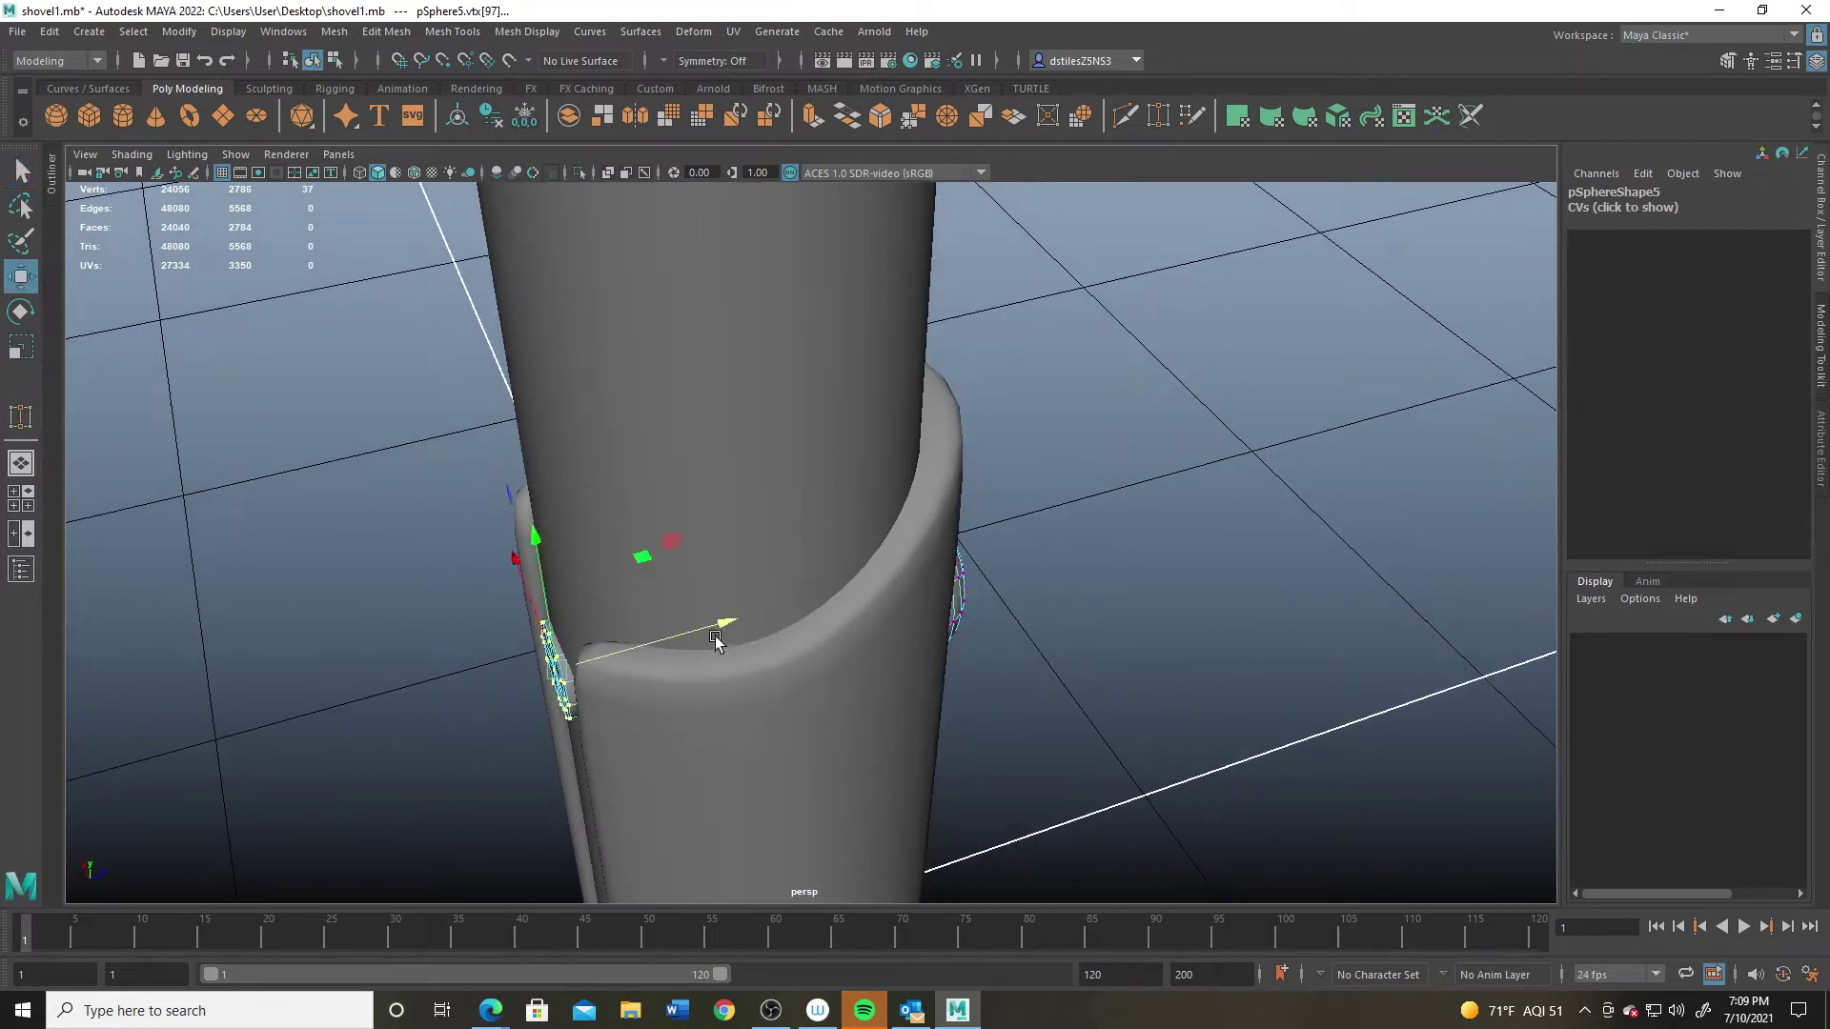
left_click_drag(715, 640, 604, 672)
Step: Move the vertices of the lower rivet's end at the socket opening along the rivet's axis
left_click(610, 658)
right_click_drag(613, 488, 507, 562)
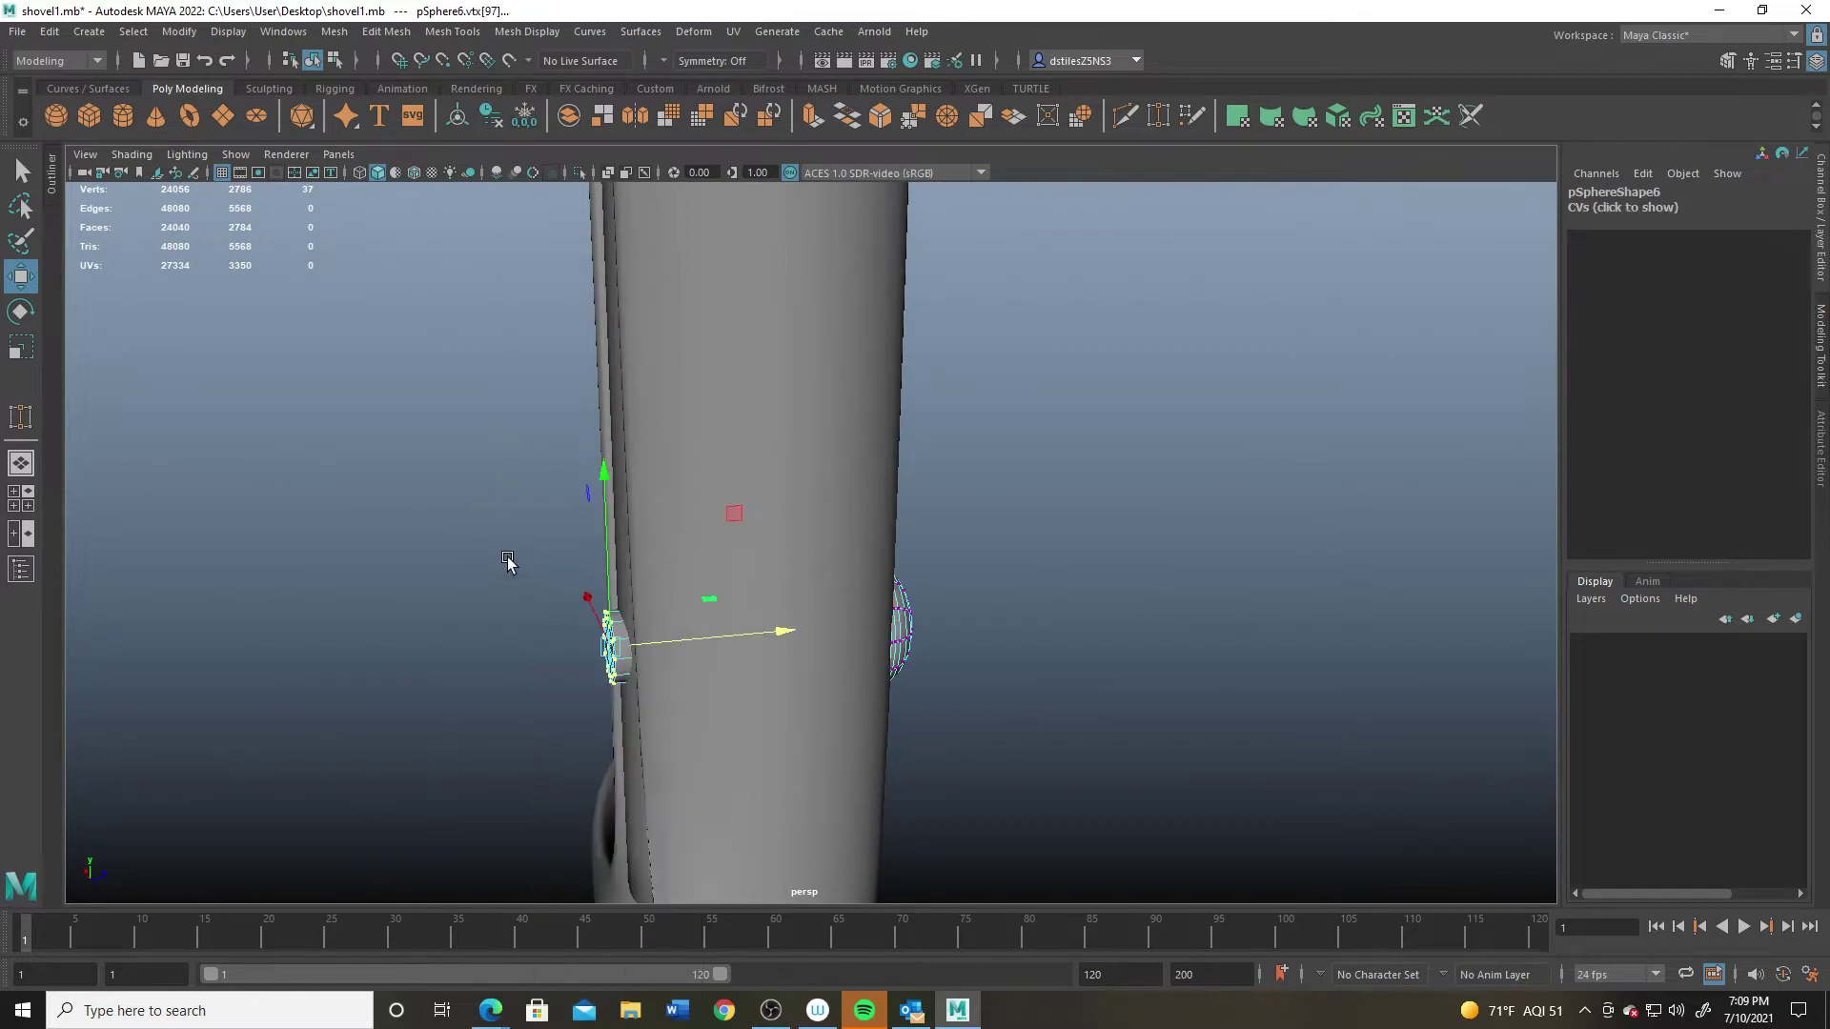
left_click_drag(507, 563, 675, 736)
left_click_drag(776, 632, 629, 633)
left_click(775, 672)
Step: Turn off the head's smooth preview and insert Multi-Cut edge loops around the socket through, above and below the lower rivet
left_click_drag(659, 488, 718, 545, "alt")
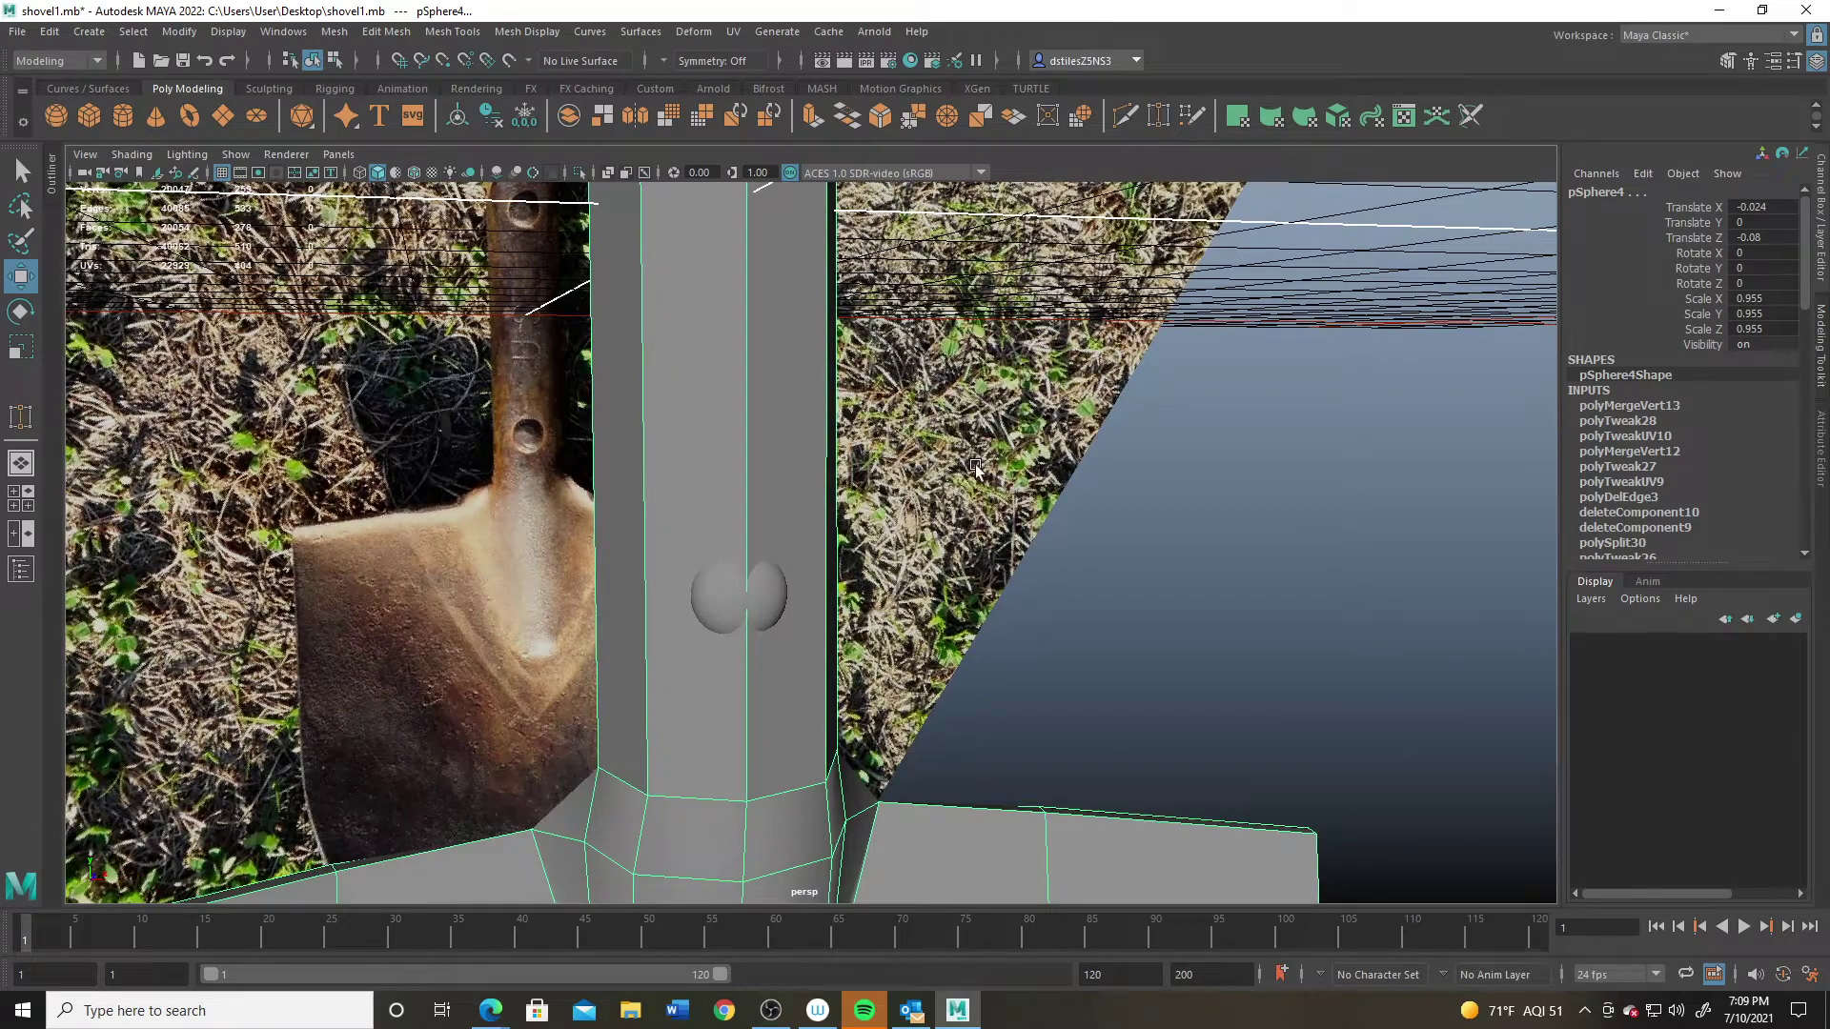
right_click_drag(976, 467, 943, 495, "shift")
left_click(746, 546, "ctrl")
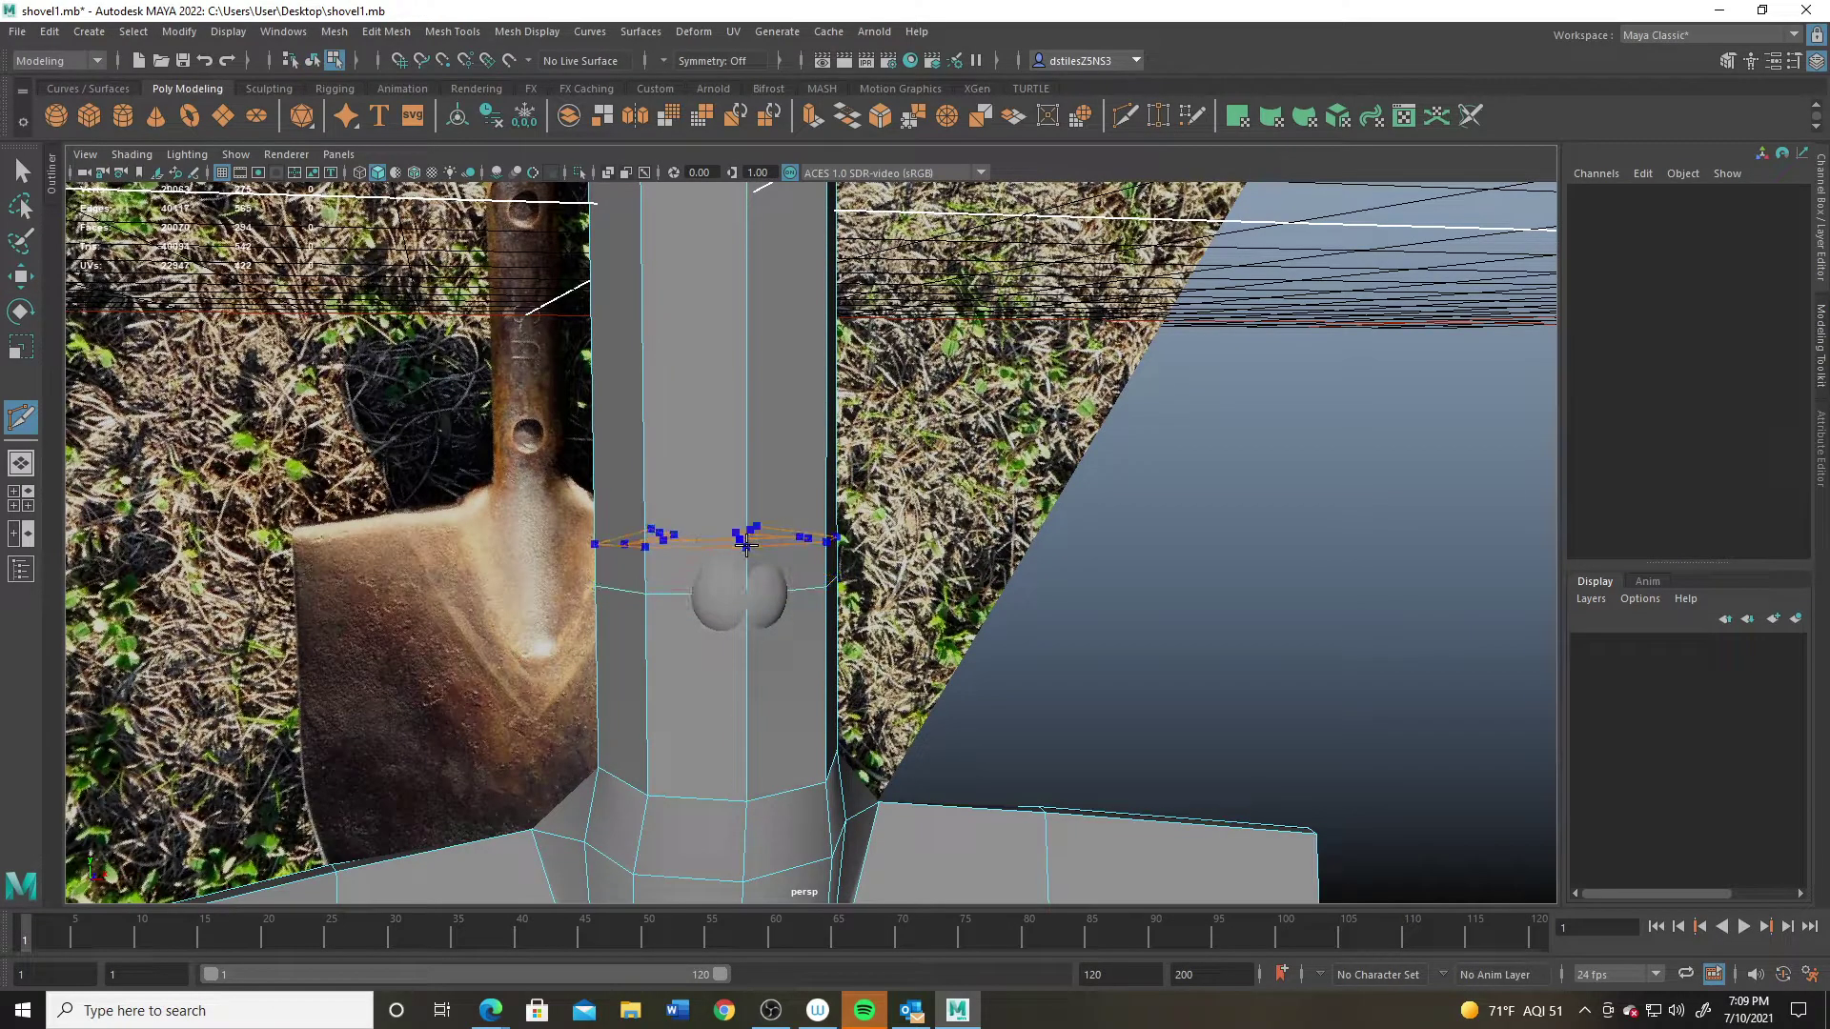
left_click(746, 545, "ctrl")
left_click(748, 648, "ctrl")
Step: Insert Multi-Cut edge loops around the socket through, above and below the upper rivet
left_click_drag(751, 572, 698, 694, "alt")
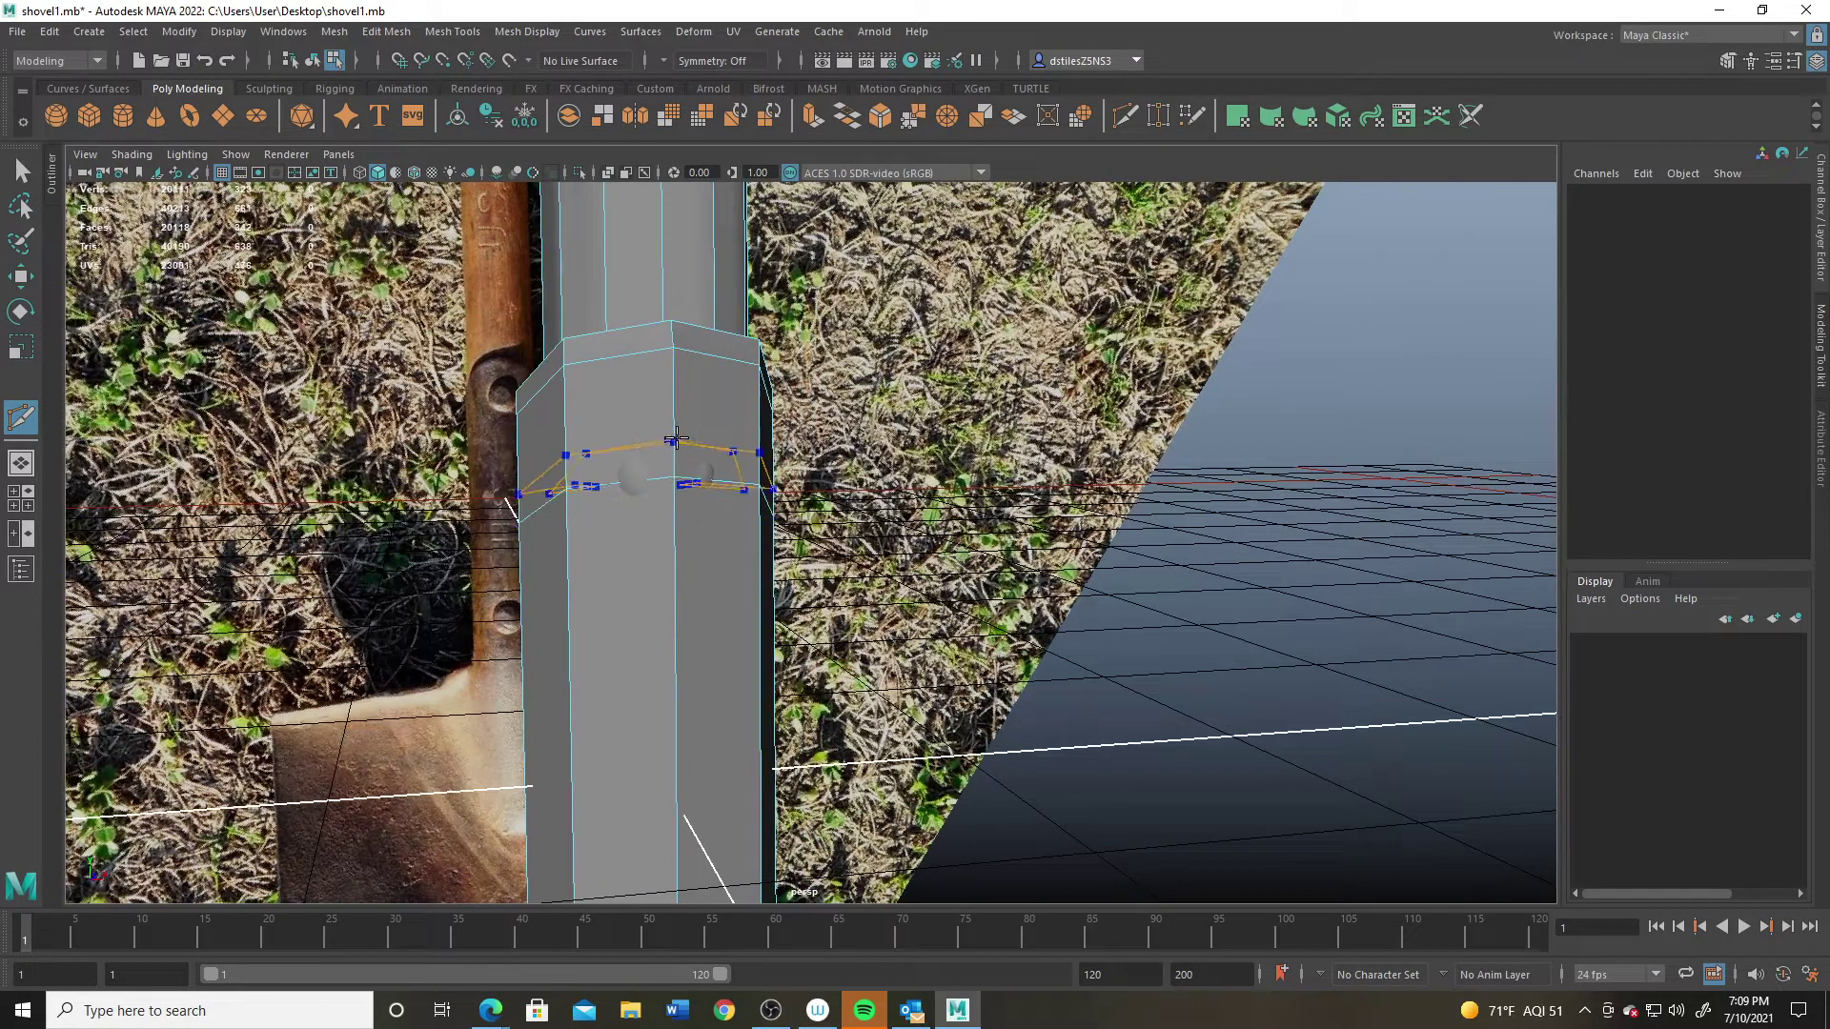
left_click(676, 431, "ctrl")
left_click(688, 548, "ctrl")
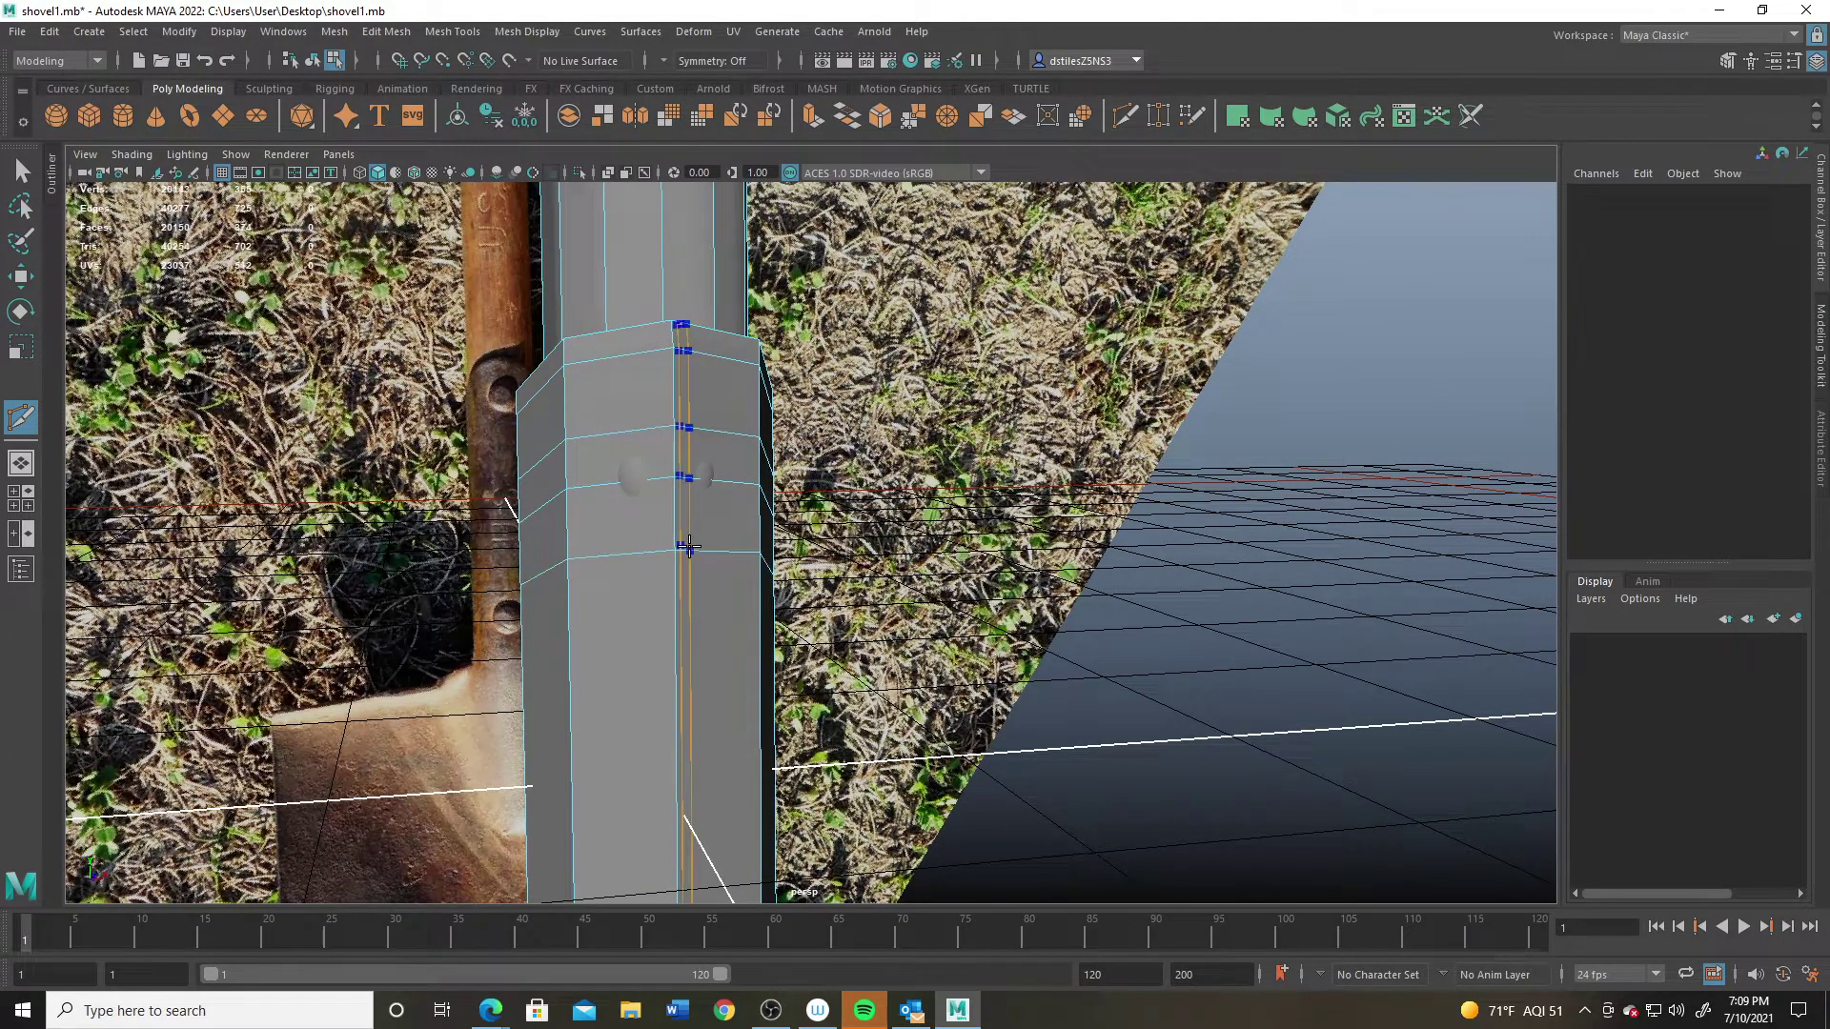
key("q")
Step: Adjust the socket vertices behind and just above the upper rivet to shape the metal around it, with smooth preview on
right_click(696, 487)
left_click(602, 485)
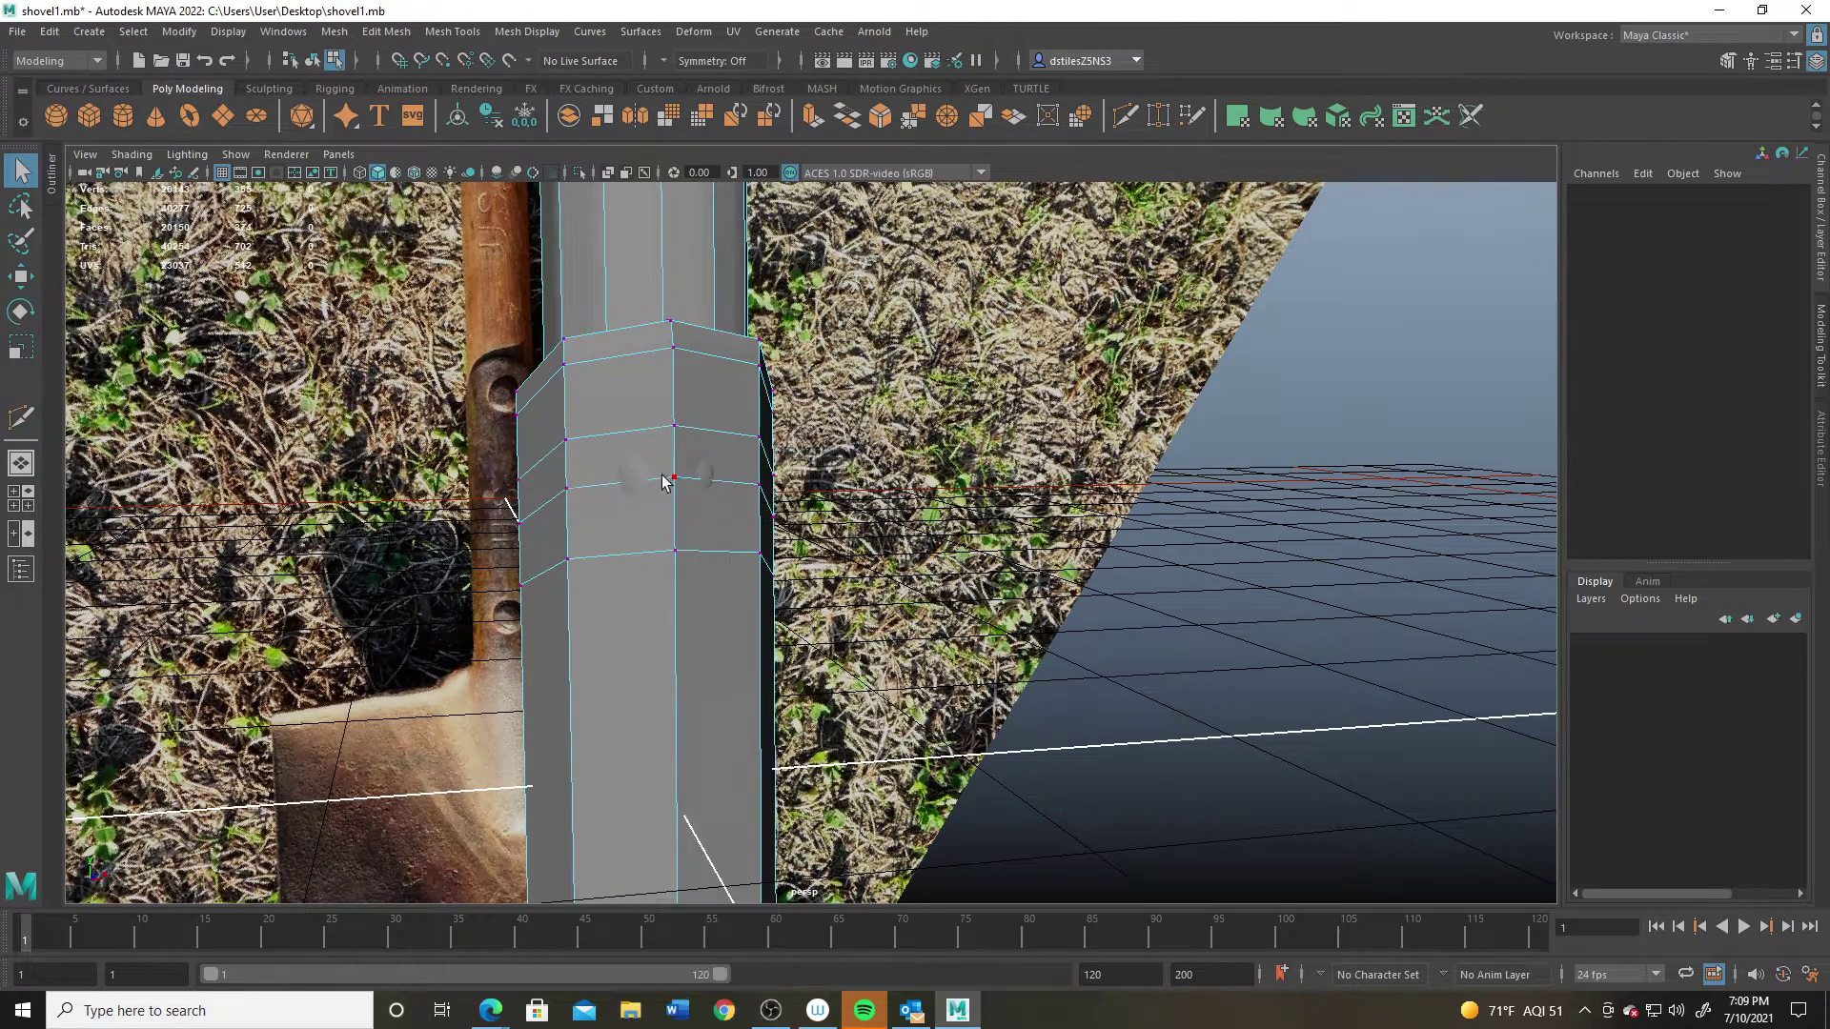
left_click(675, 484)
key("w")
left_click_drag(675, 483, 722, 592, "alt")
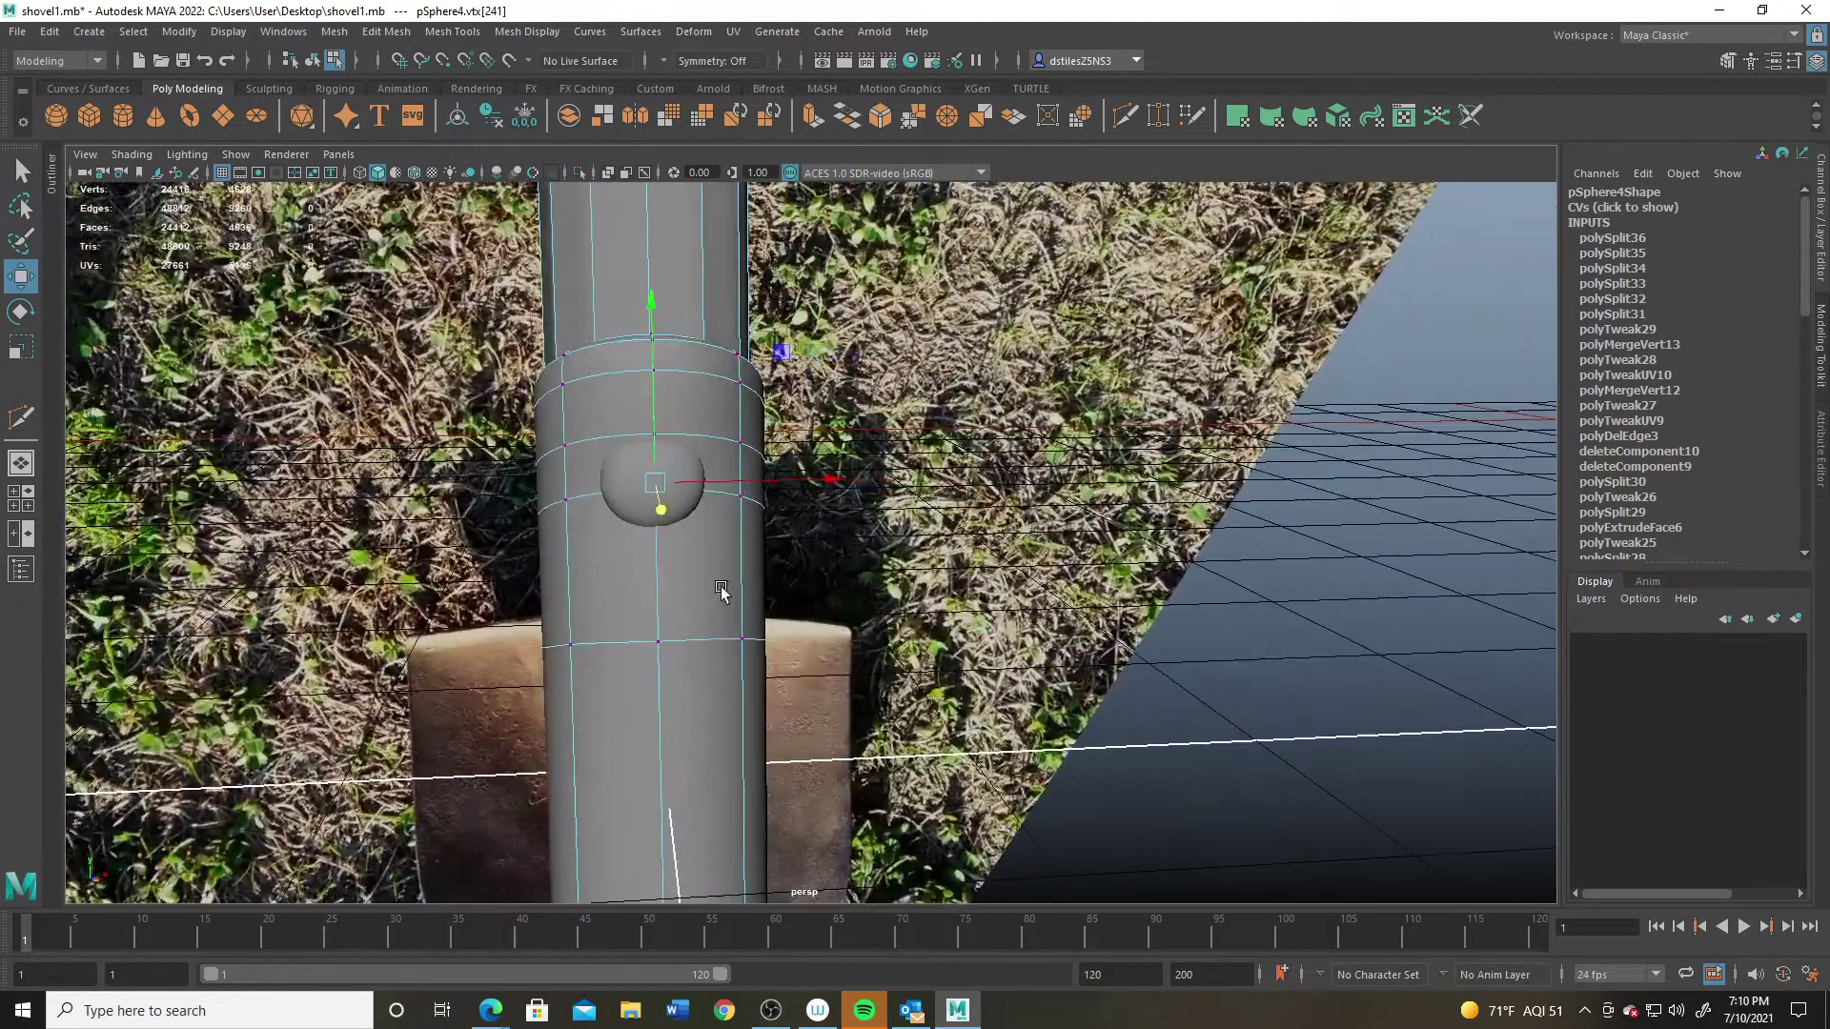
key("q")
left_click(656, 435)
key("w")
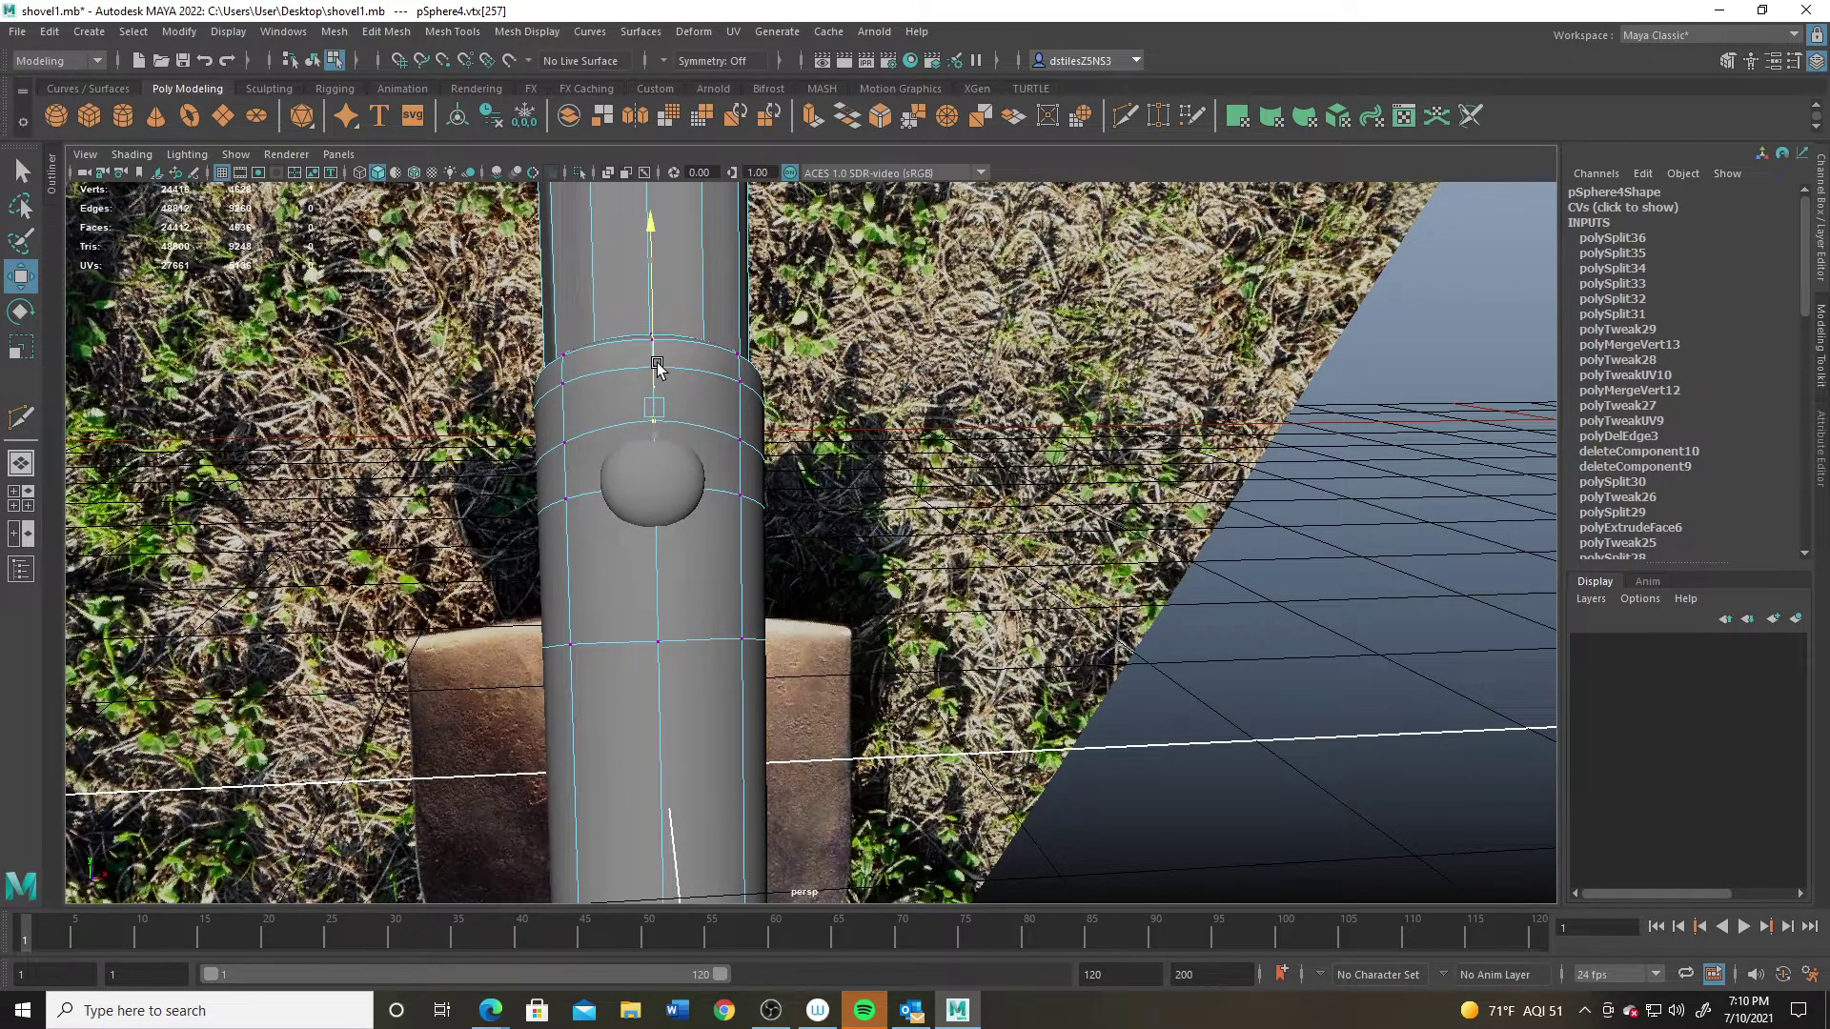
Step: Adjust the depth of the socket vertex behind the lower rivet and insert another edge loop around the socket above that rivet
left_click_drag(656, 365, 972, 456, "alt")
left_click_drag(808, 516, 663, 579, "alt")
left_click(670, 596)
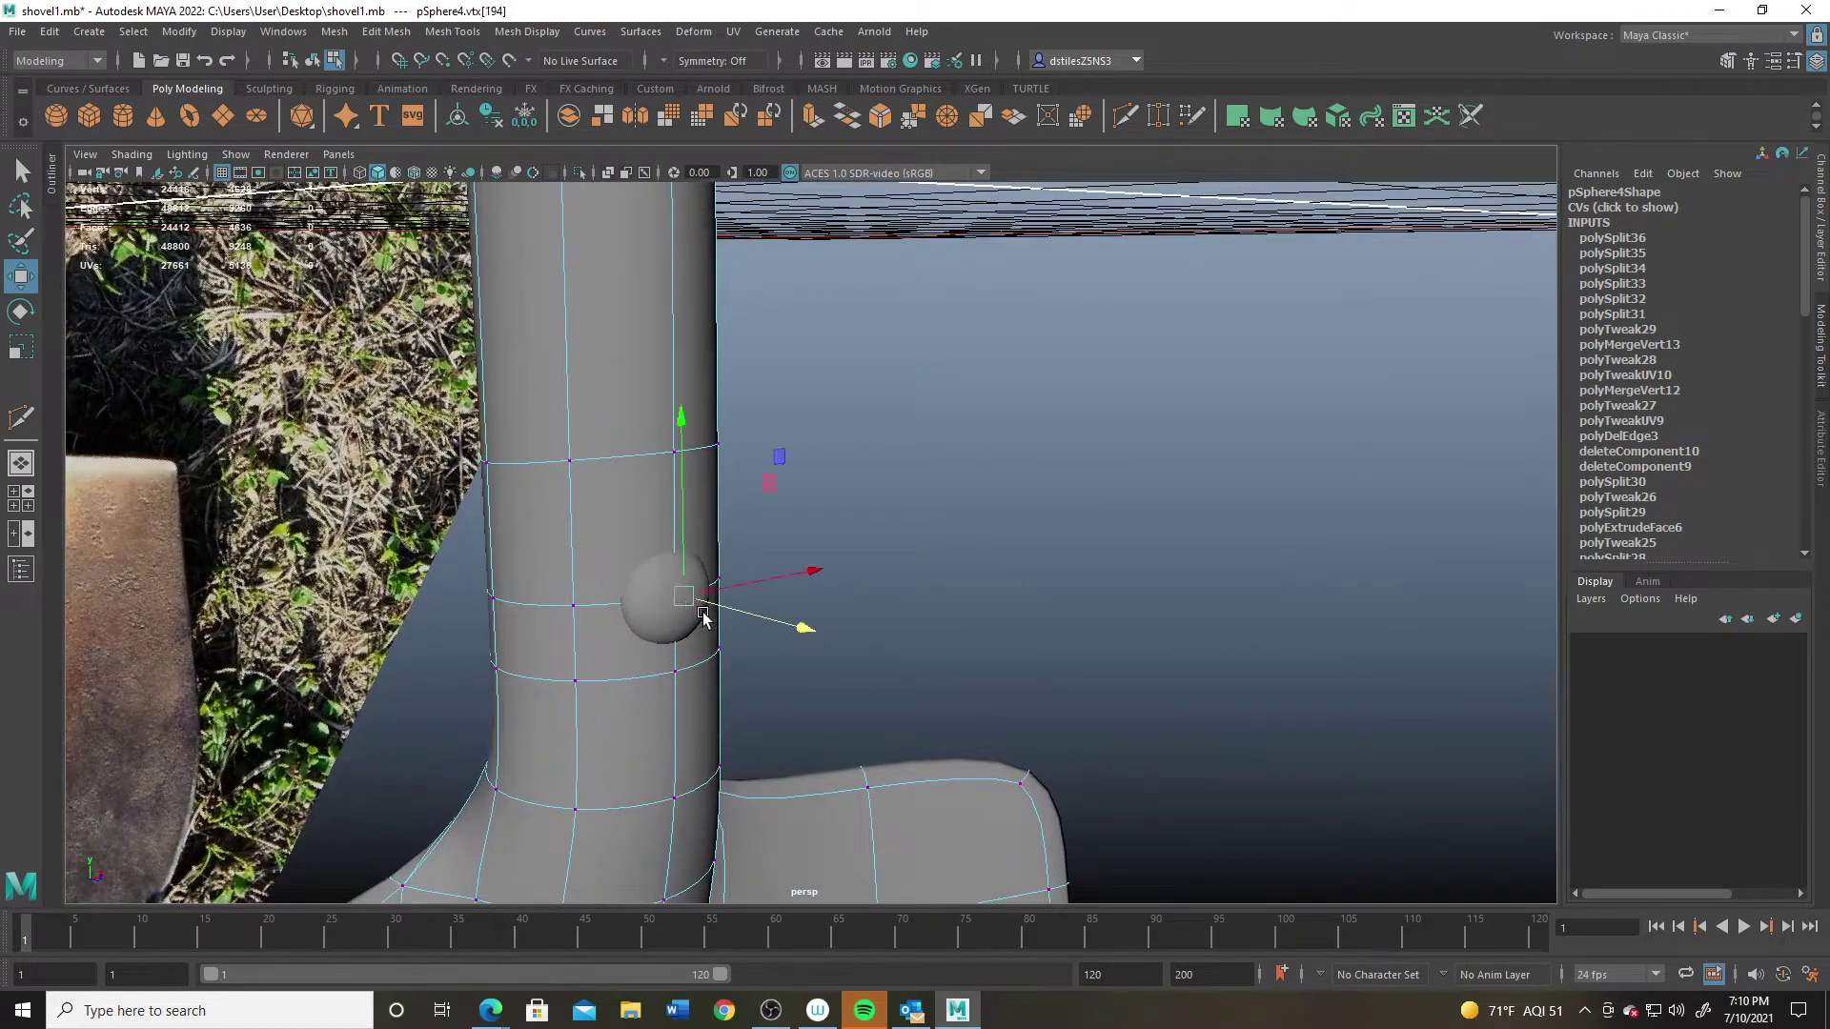
left_click_drag(789, 627, 681, 519, "alt")
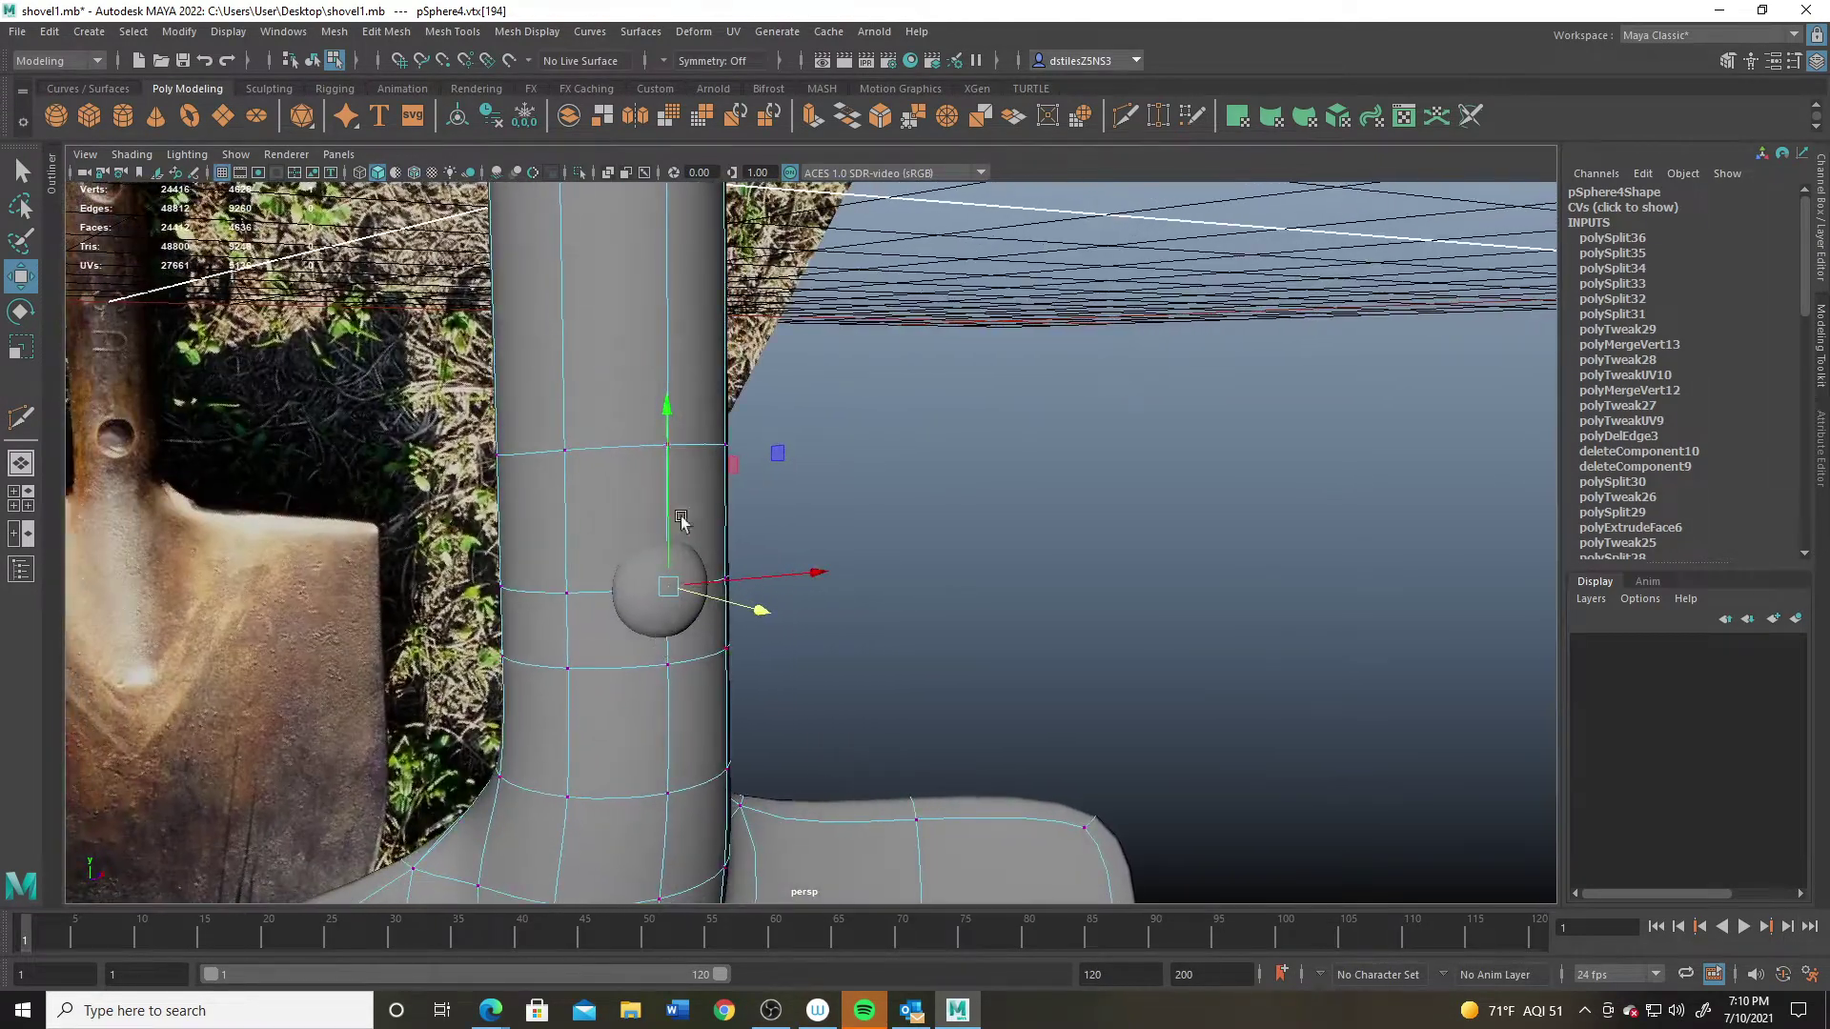
left_click(686, 443)
left_click_drag(687, 443, 832, 557, "alt")
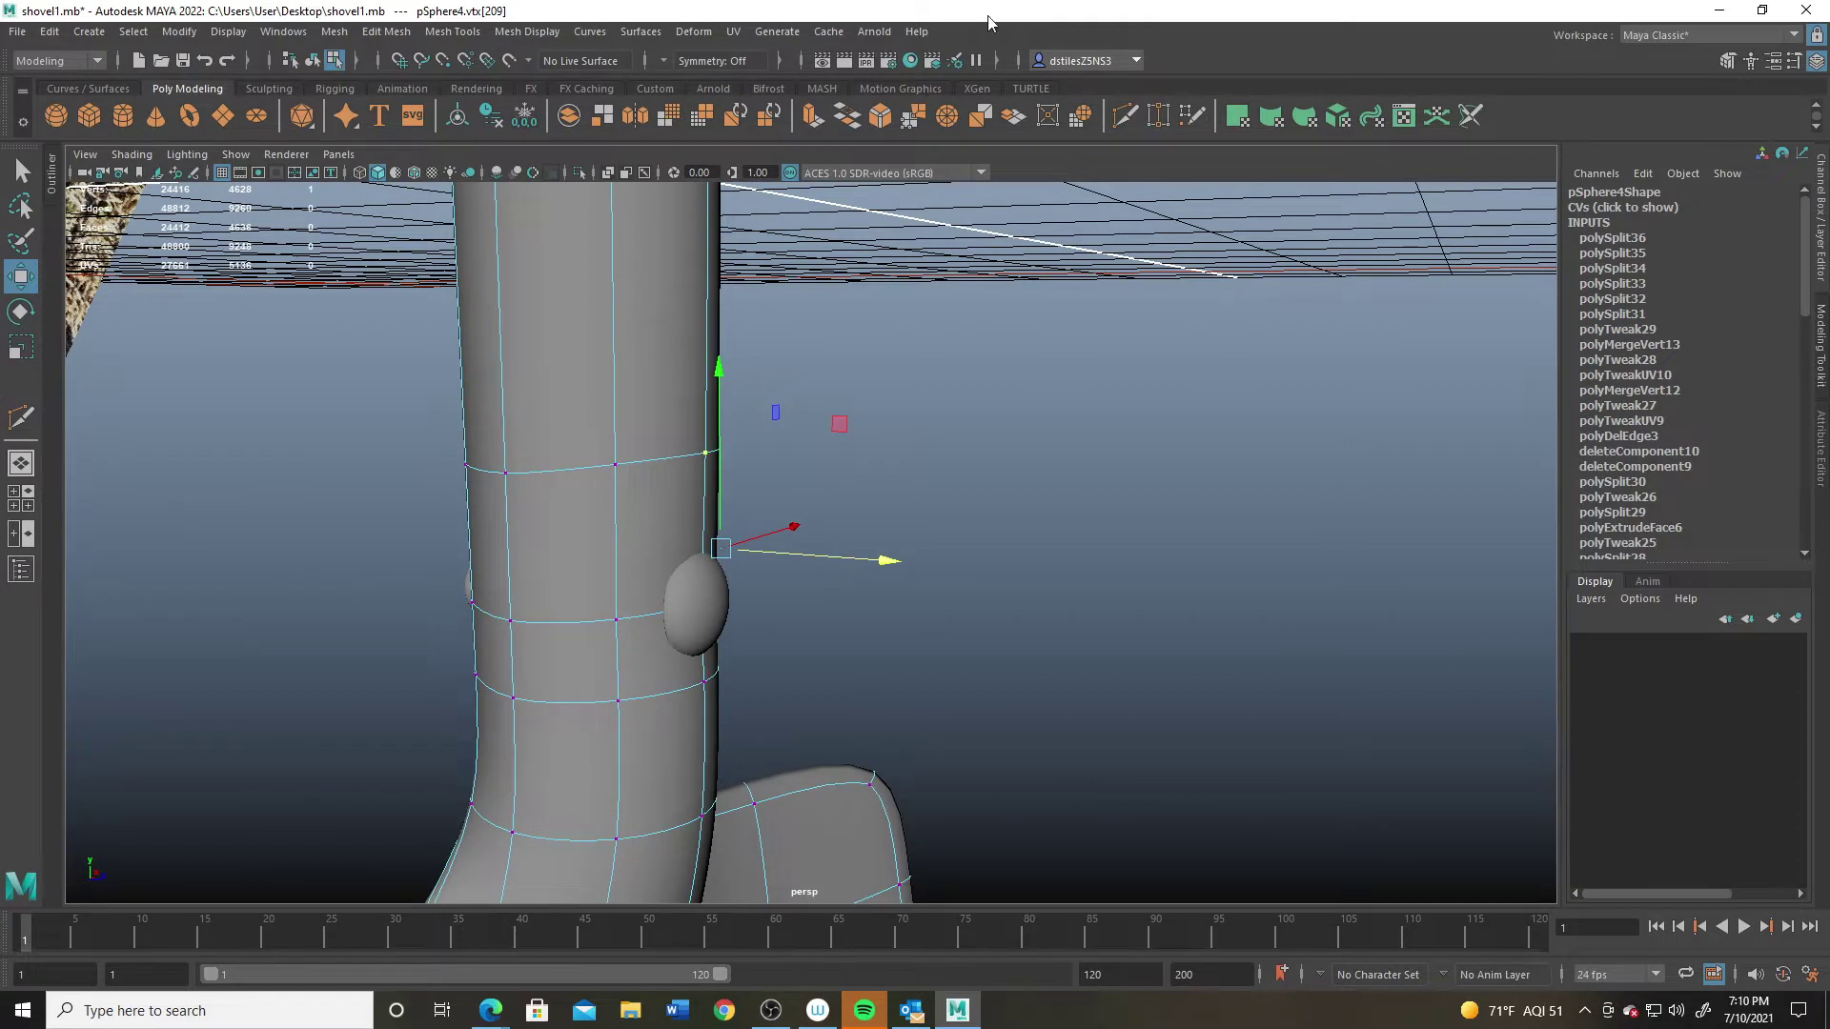
key("y")
left_click(714, 383, "ctrl")
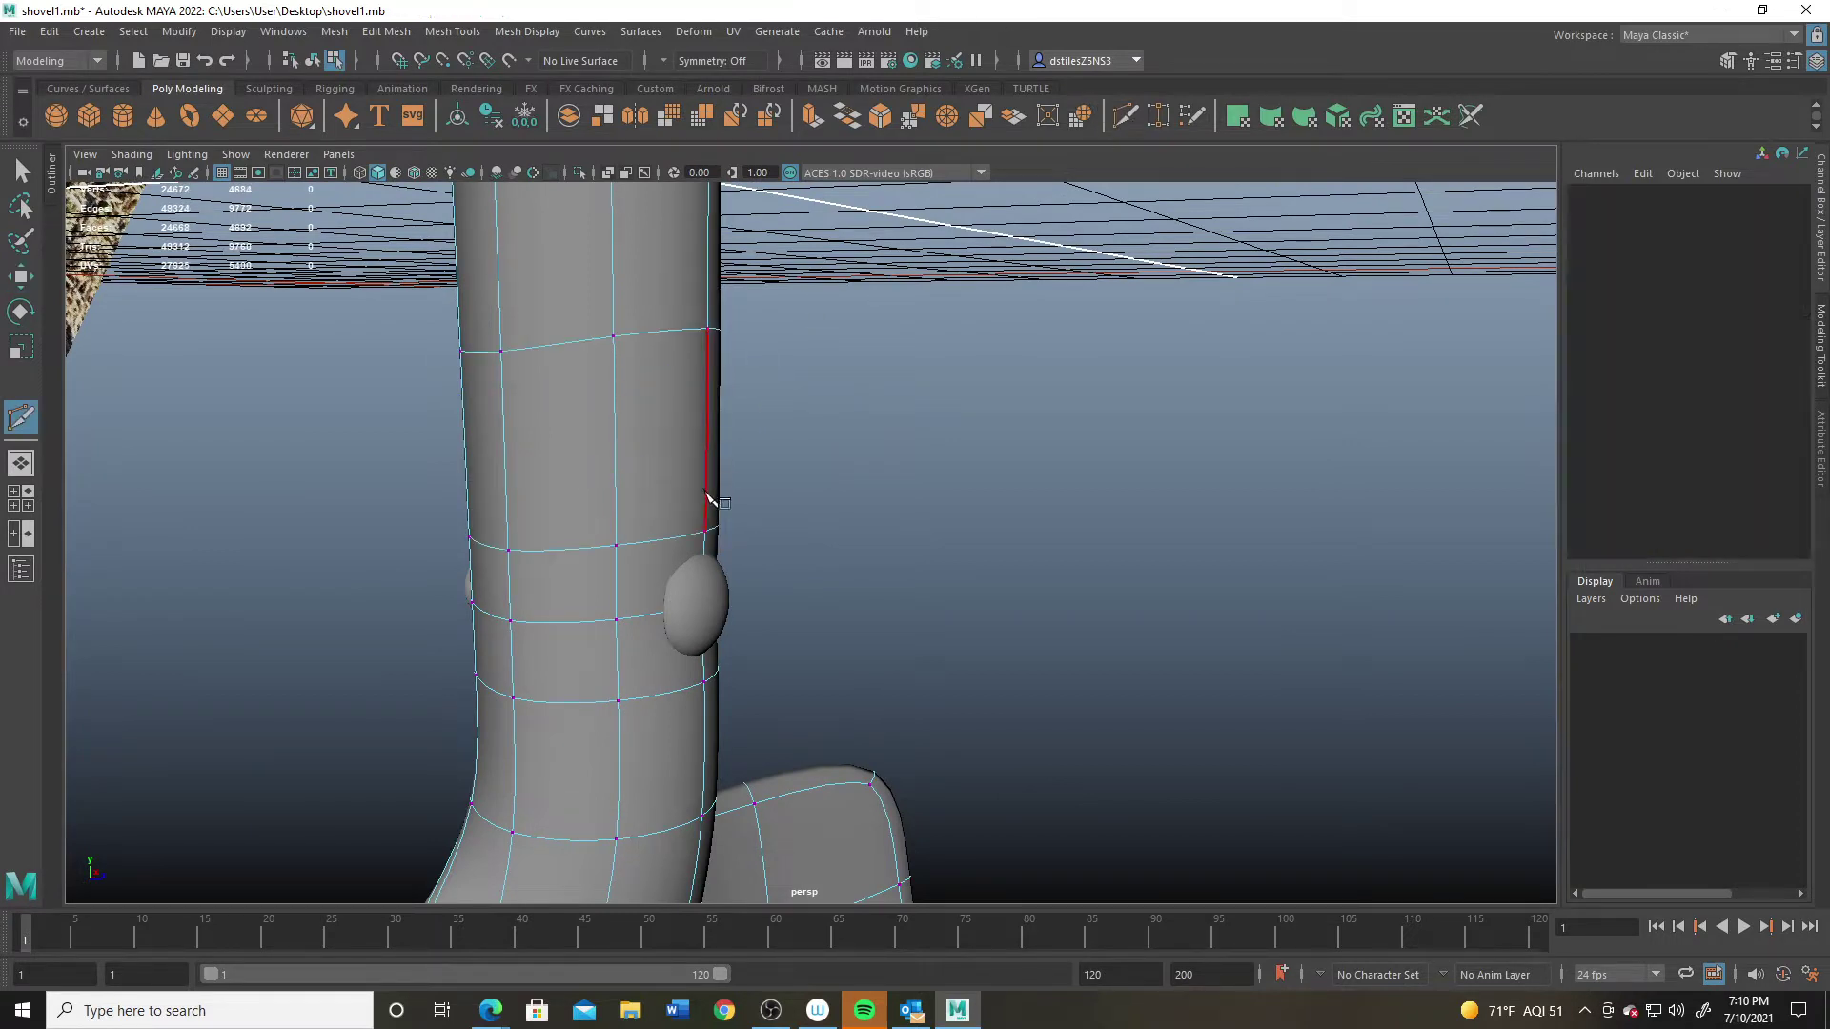
Step: Adjust the depth of the socket vertices around the lower rivet, then return the head to object mode and deselect it
key("q")
key("w")
left_click_drag(864, 569, 843, 569)
left_click_drag(709, 674, 777, 629, "alt")
left_click(684, 542)
left_click_drag(850, 531, 672, 569)
scroll(841, 537, "down", 8)
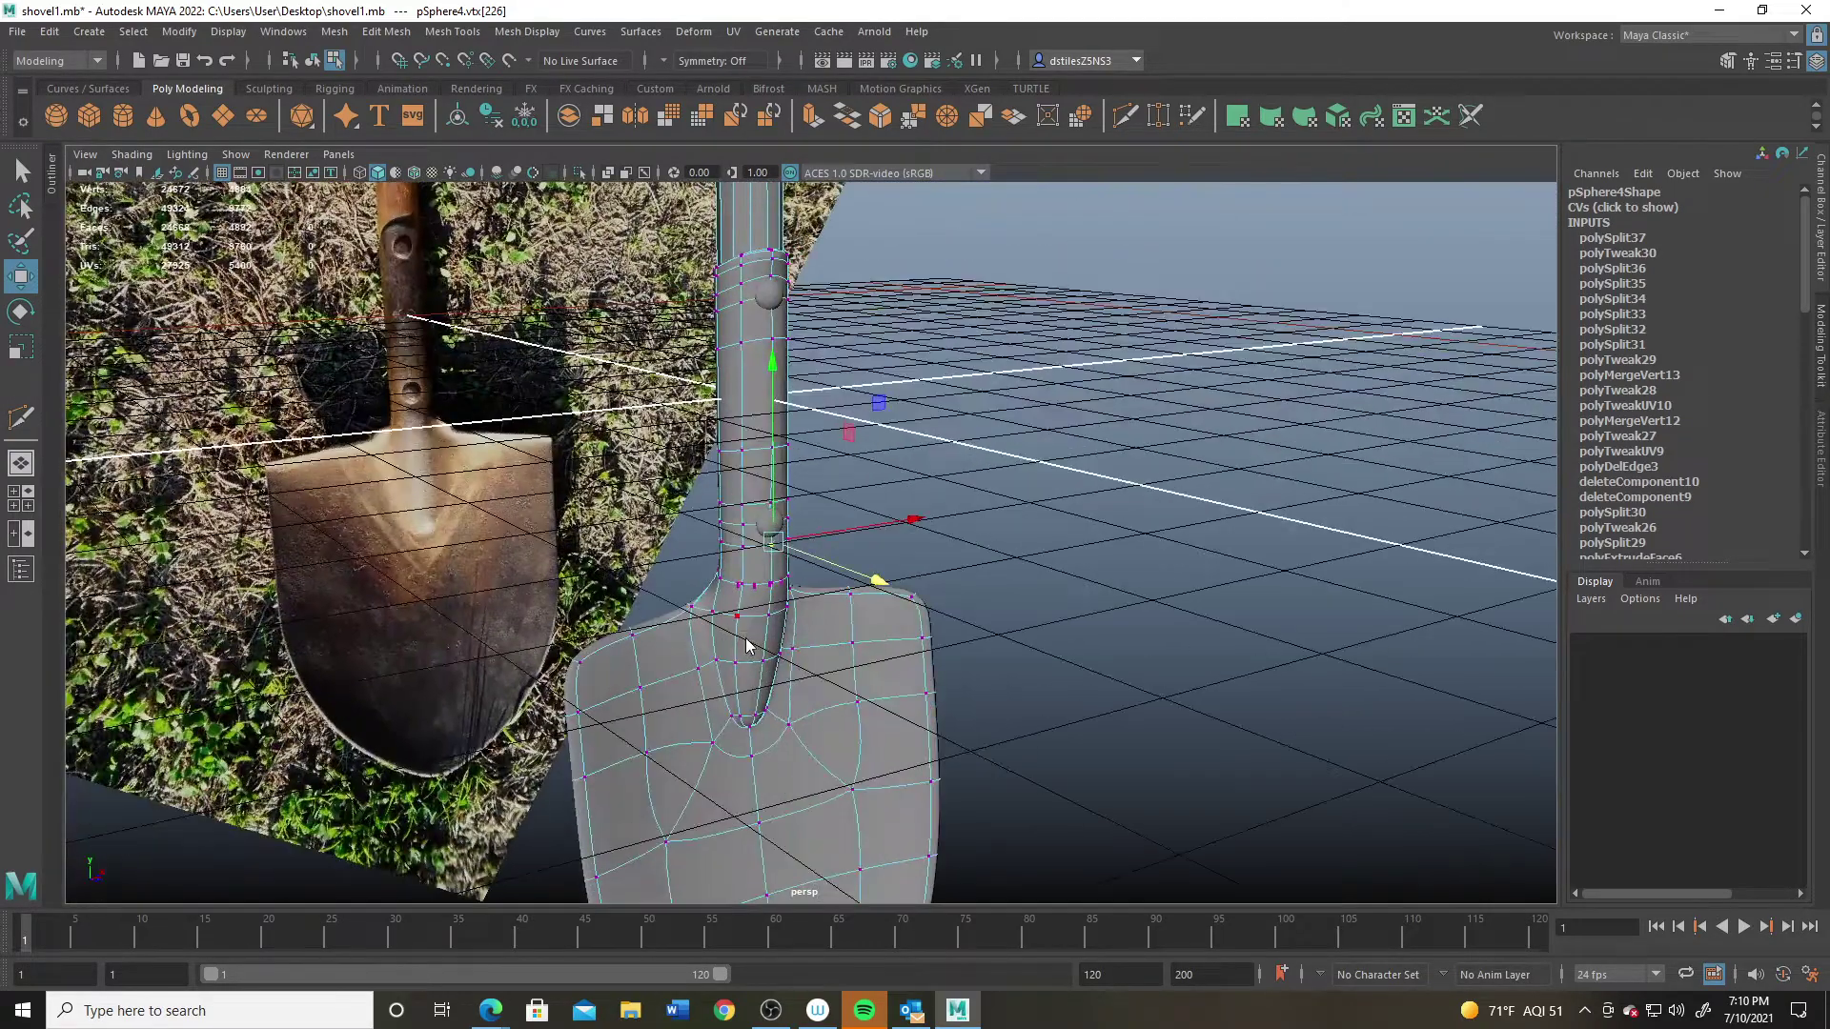
right_click_drag(748, 645, 834, 490)
left_click(969, 545)
Step: Examine the whole shovel, its shaft and the riveted socket from several angles against the reference photo
left_click_drag(1022, 727, 763, 664, "alt")
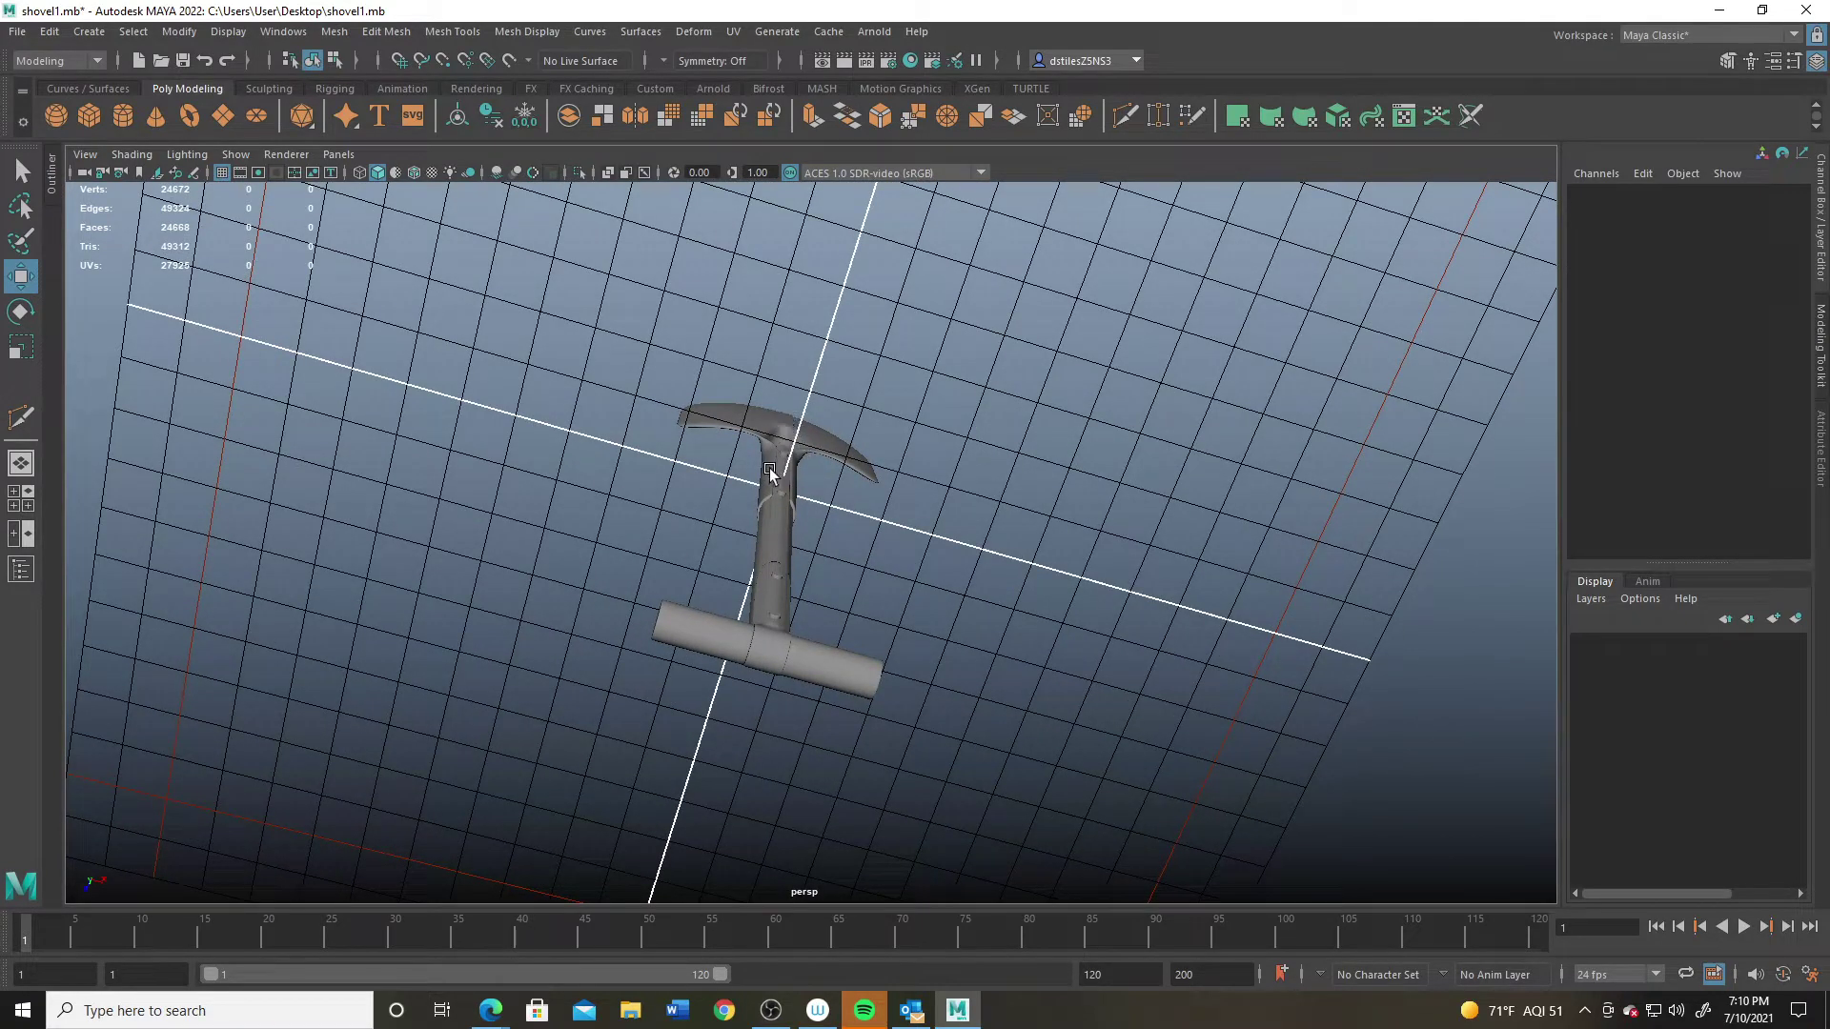
left_click_drag(701, 472, 828, 583, "alt")
left_click(763, 496)
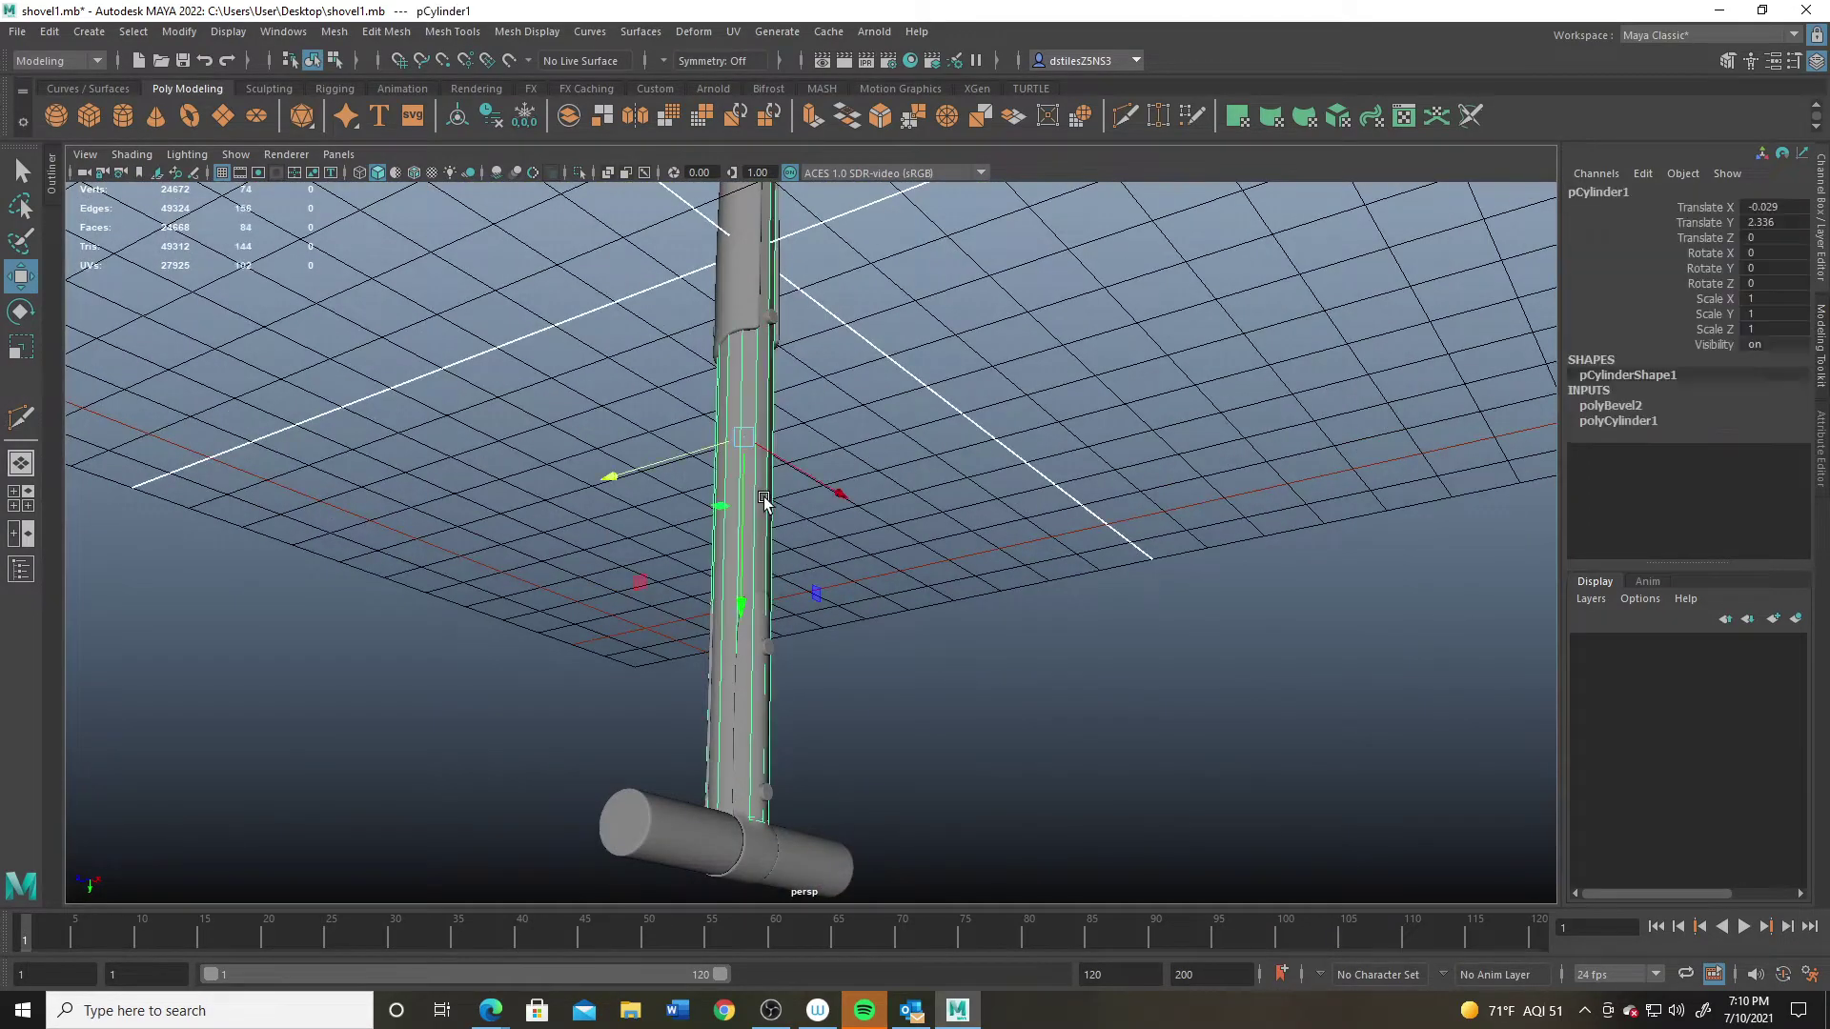
scroll(789, 539, "up", 5)
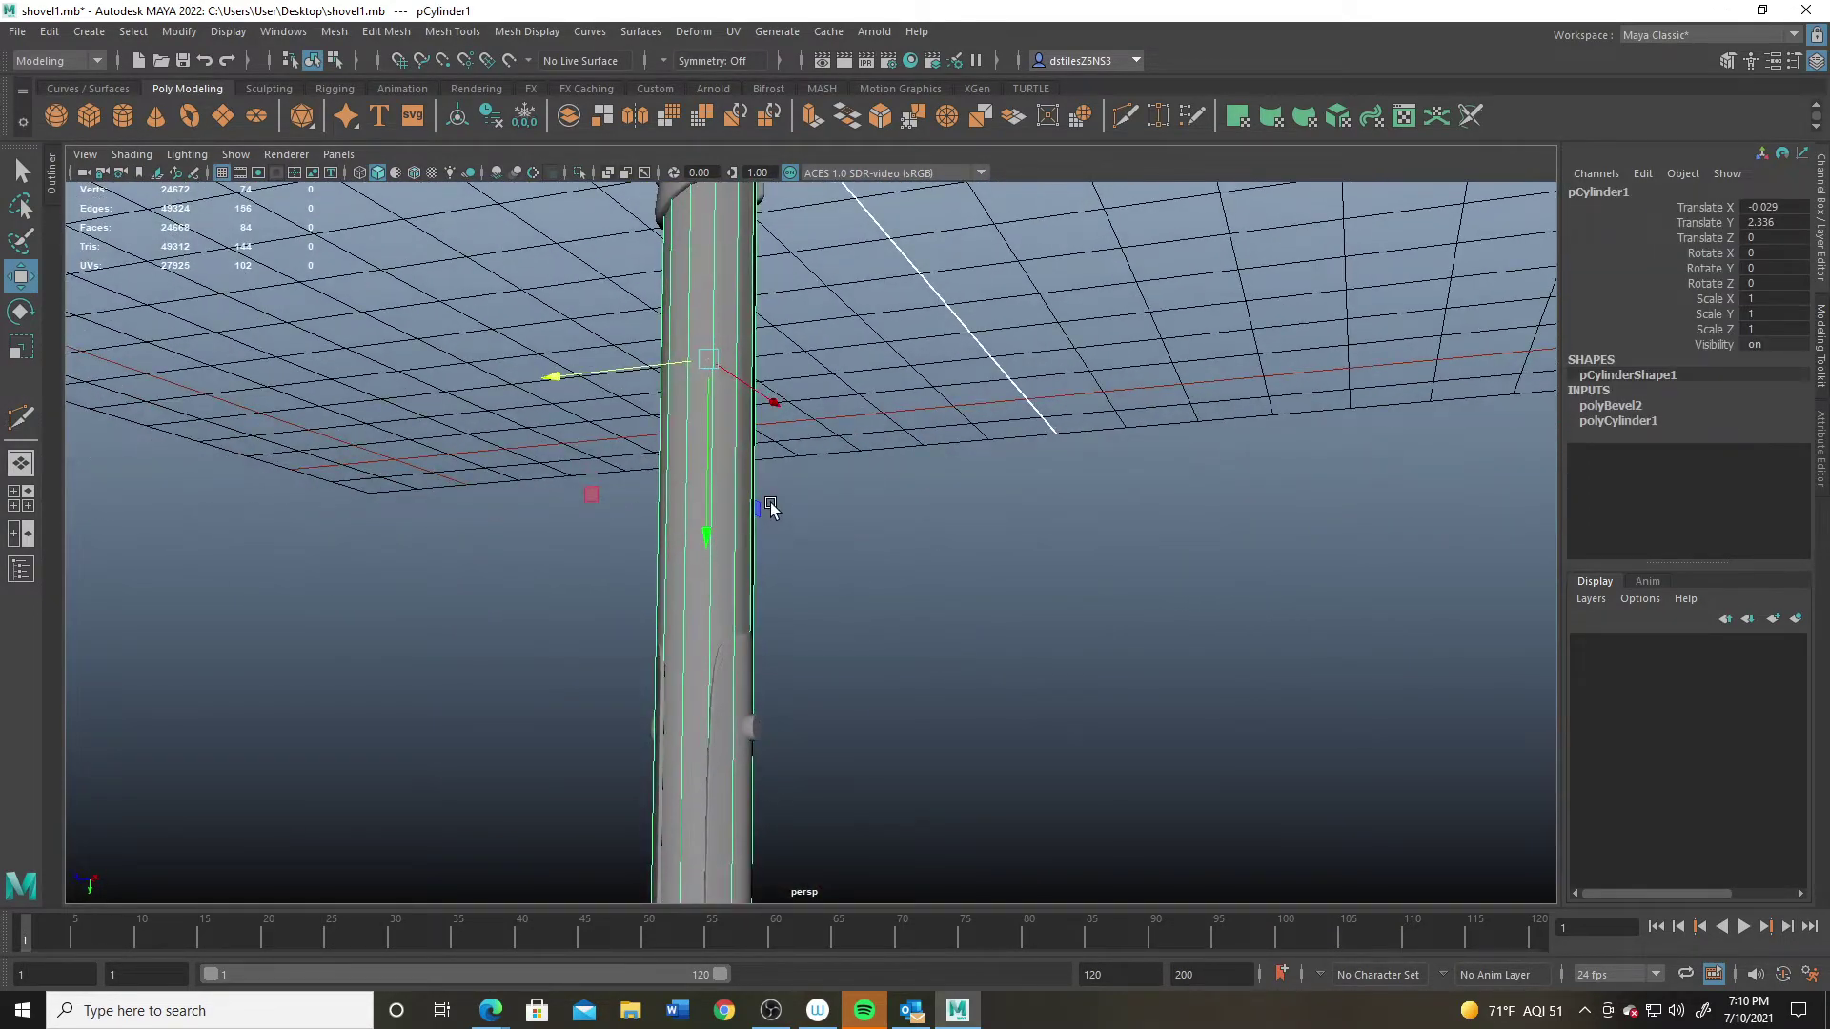
left_click(796, 502)
left_click_drag(837, 560, 1001, 616, "alt")
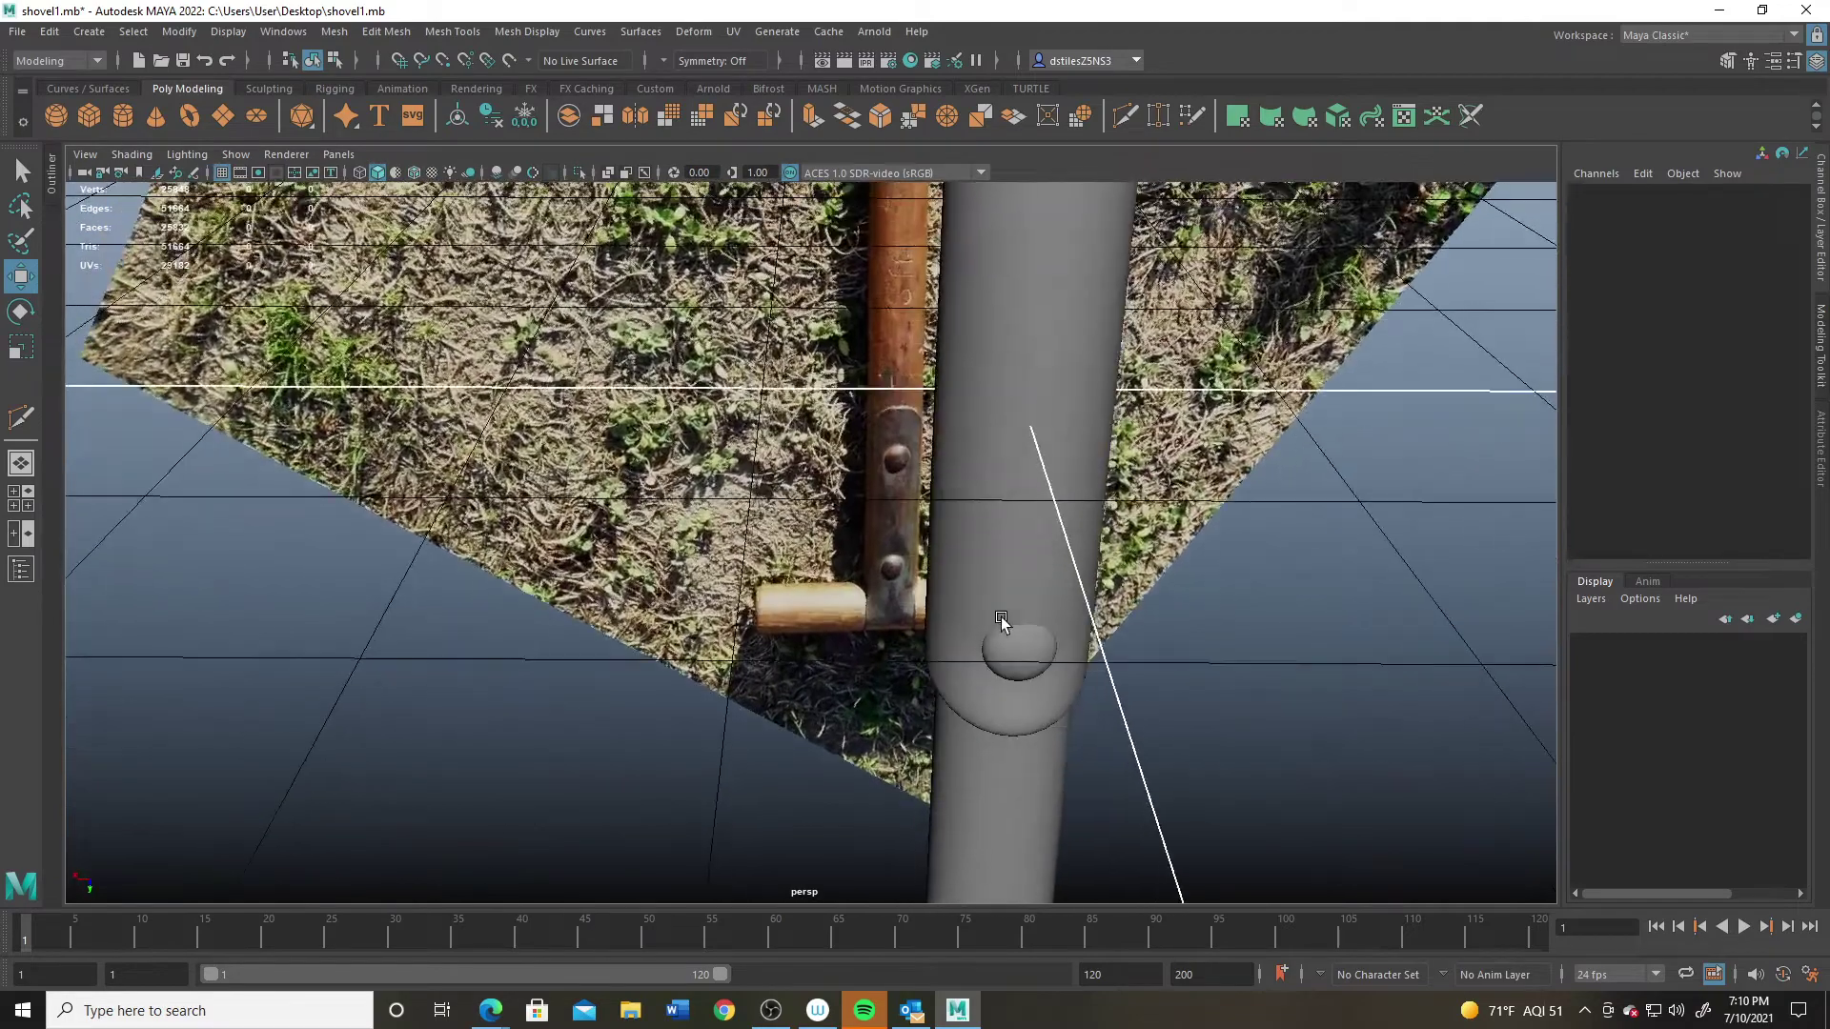
Step: Select the shovel head and insert another edge loop around the socket above the lower rivet
left_click(1007, 502)
left_click_drag(1006, 503, 981, 377, "alt")
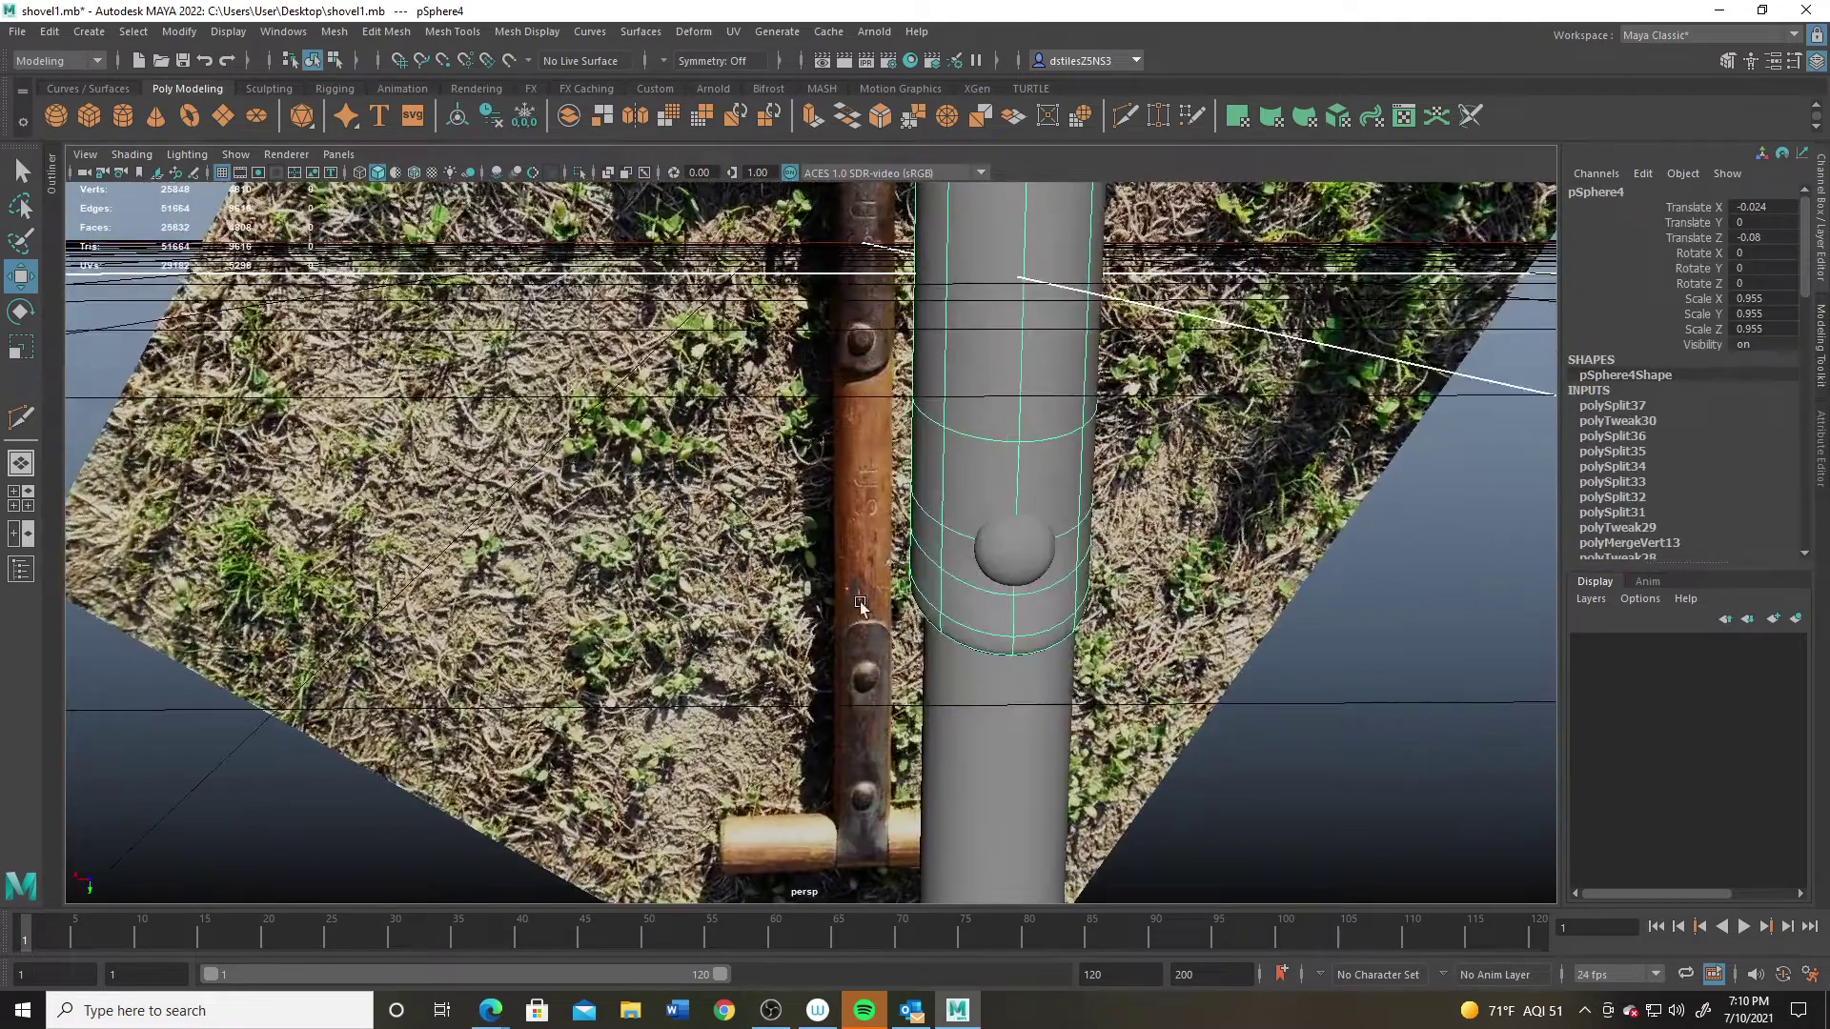
left_click_drag(860, 604, 1048, 246, "alt")
left_click(1124, 116)
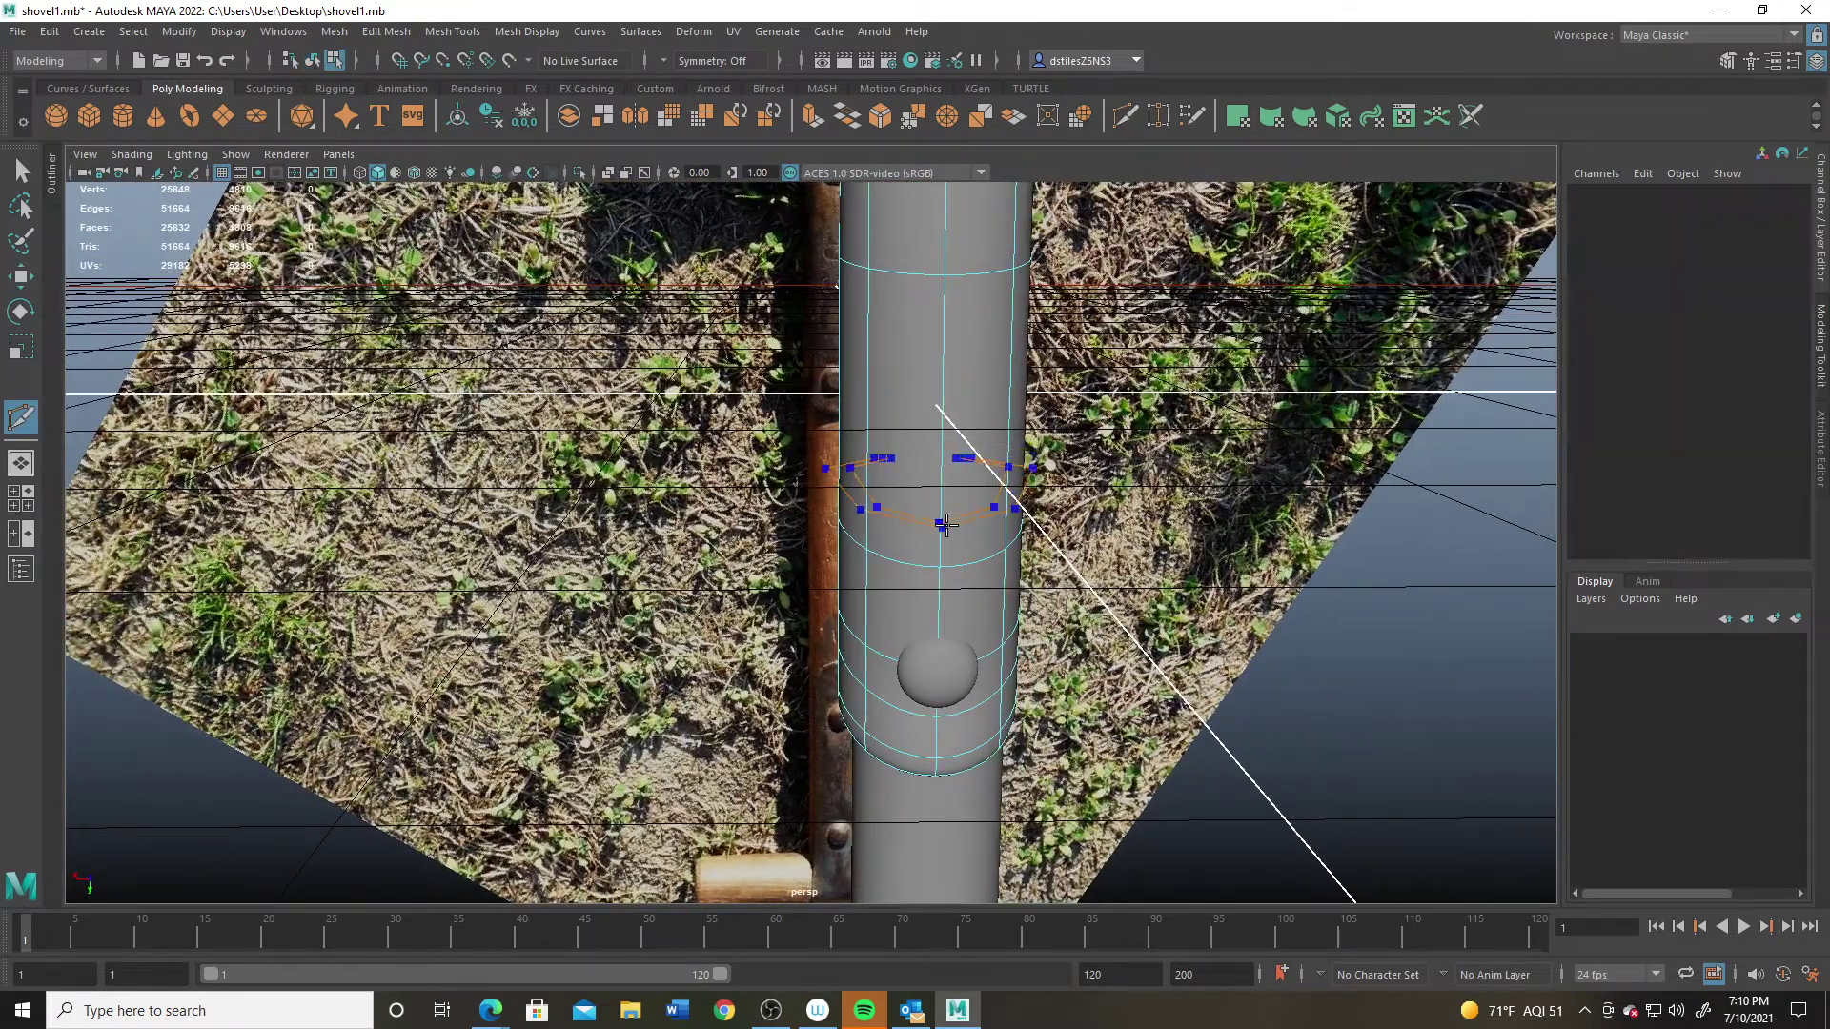
left_click(957, 519, "ctrl")
Step: Adjust the depth of the socket vertex just above the lower rivet
right_click_drag(940, 483, 952, 427)
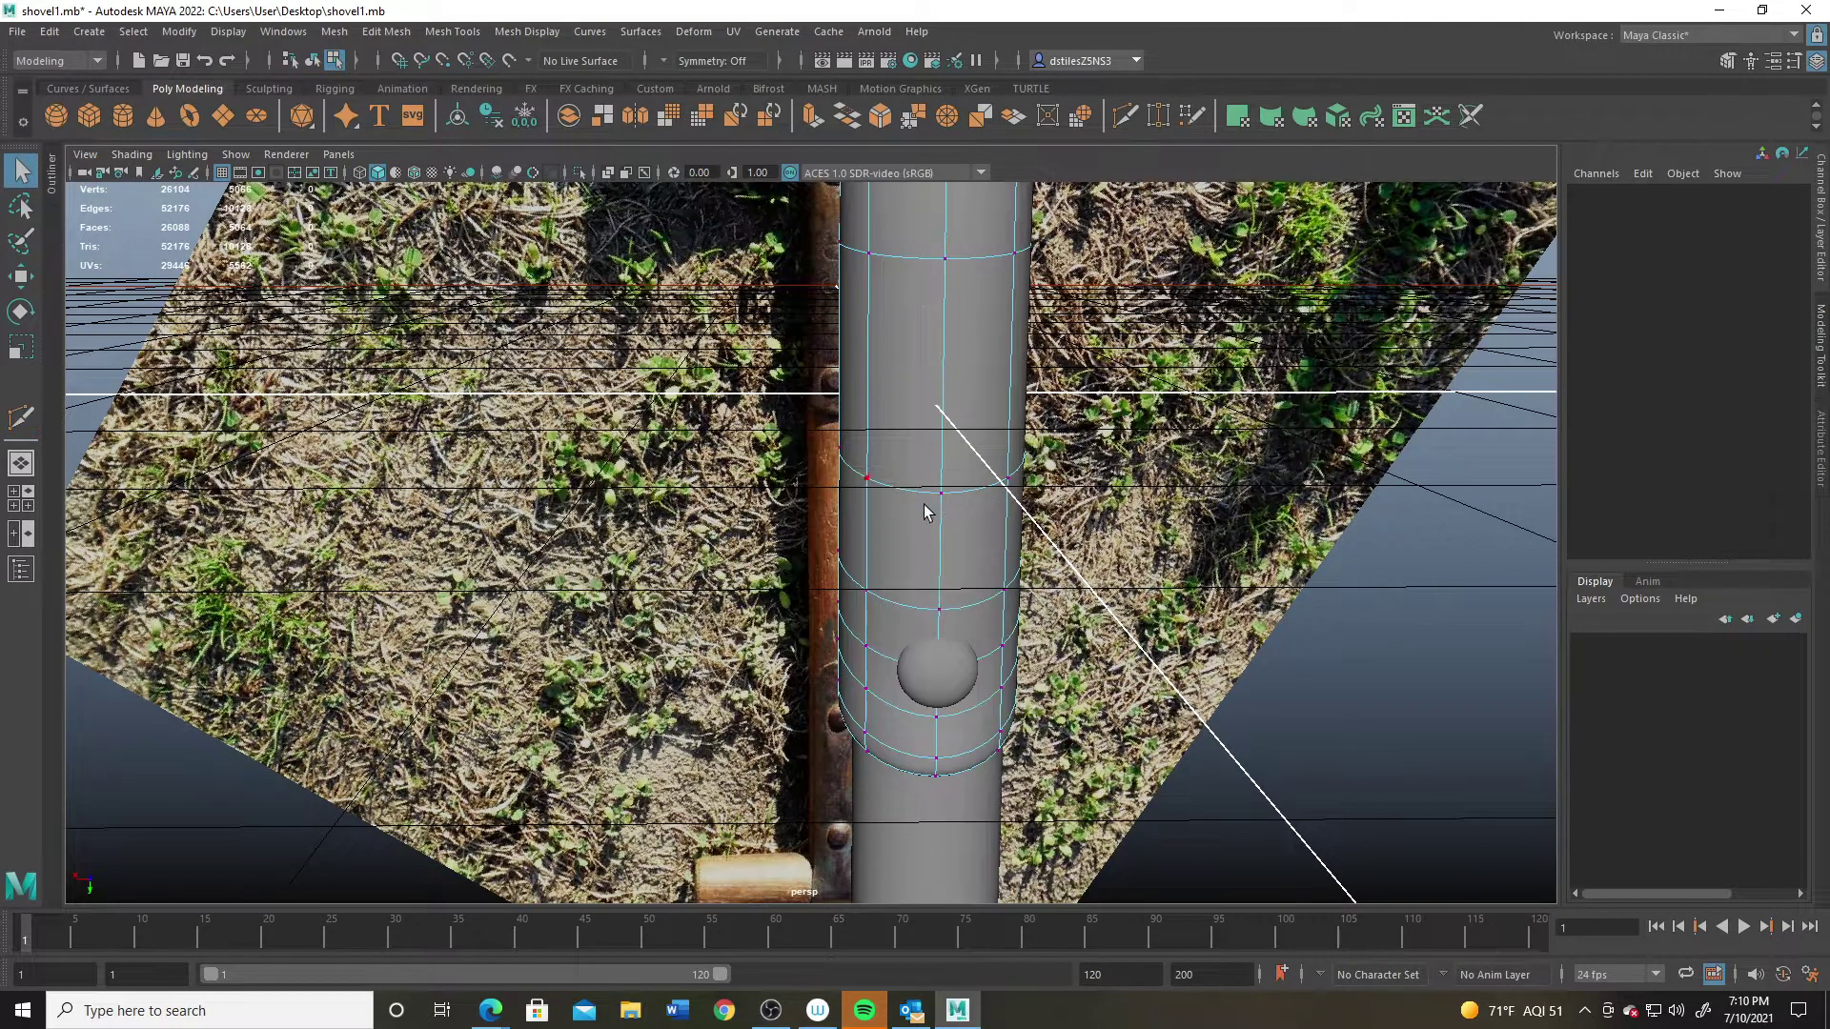
left_click(942, 610)
key("w")
left_click_drag(941, 610, 1293, 680, "alt")
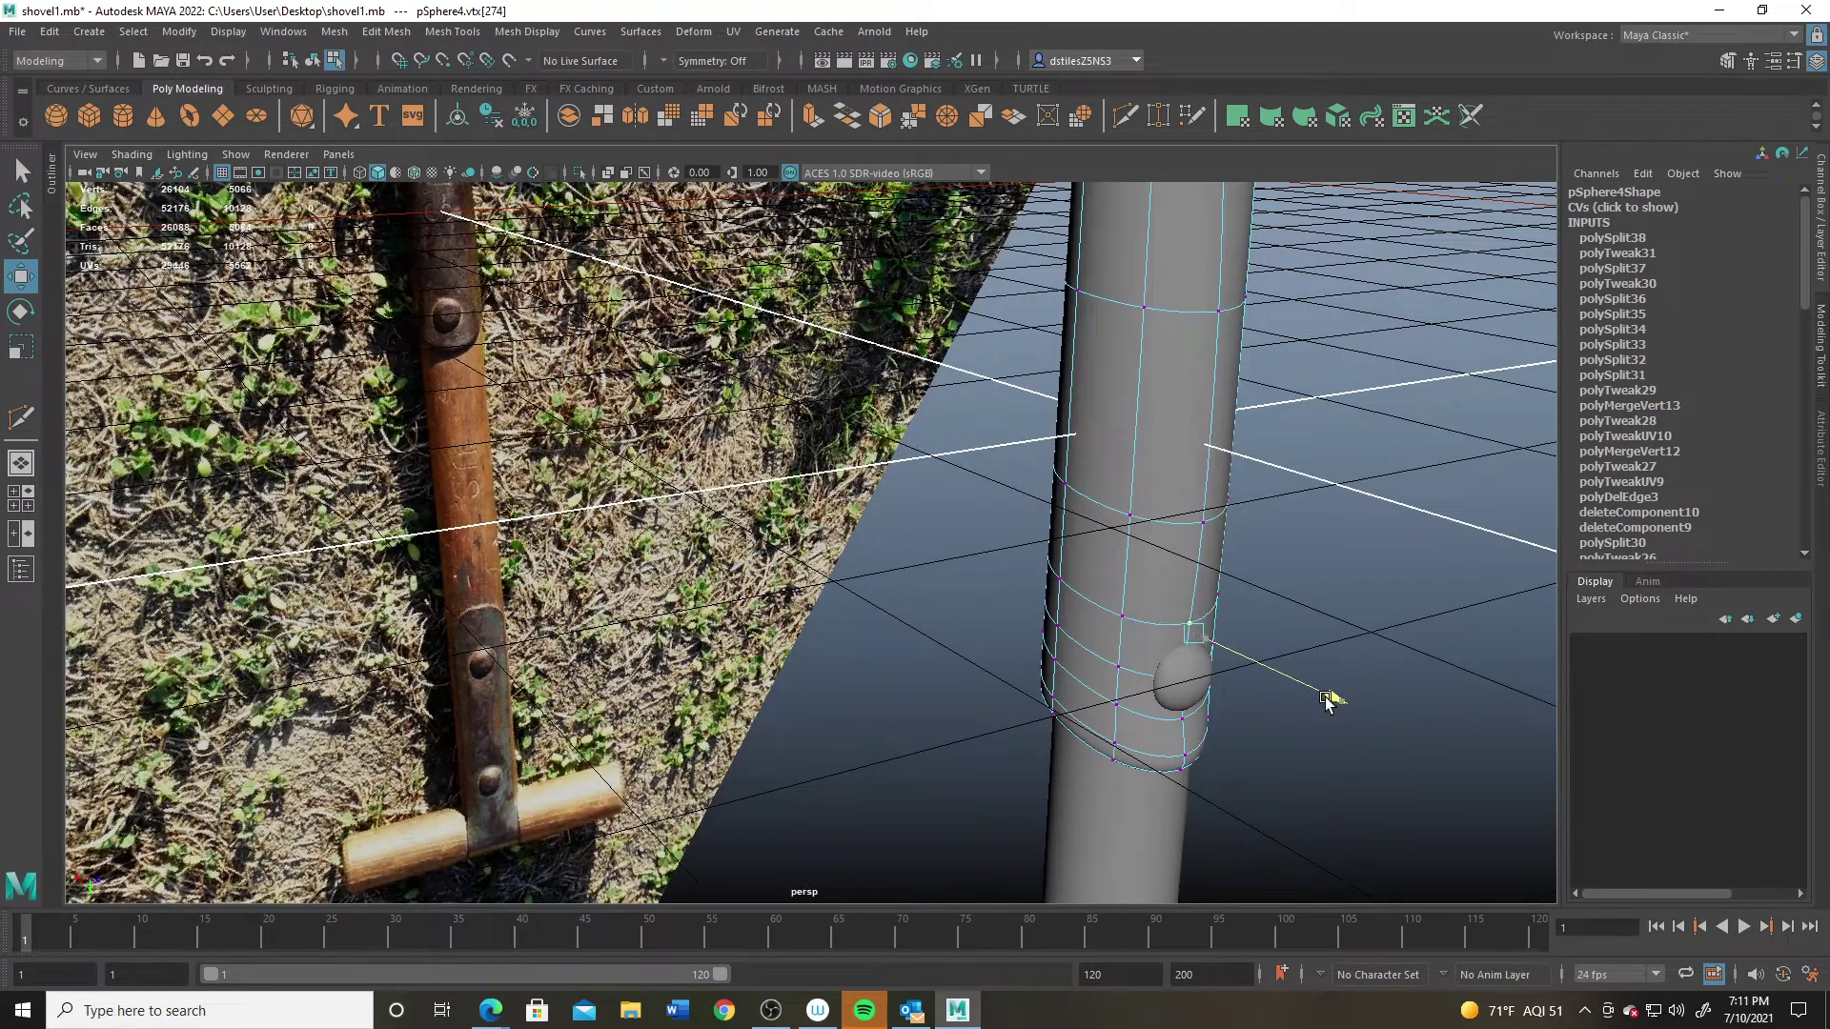
left_click_drag(1326, 701, 1324, 700)
Step: Create a polygon pipe primitive and set its axis subdivisions to 18
left_click(91, 32)
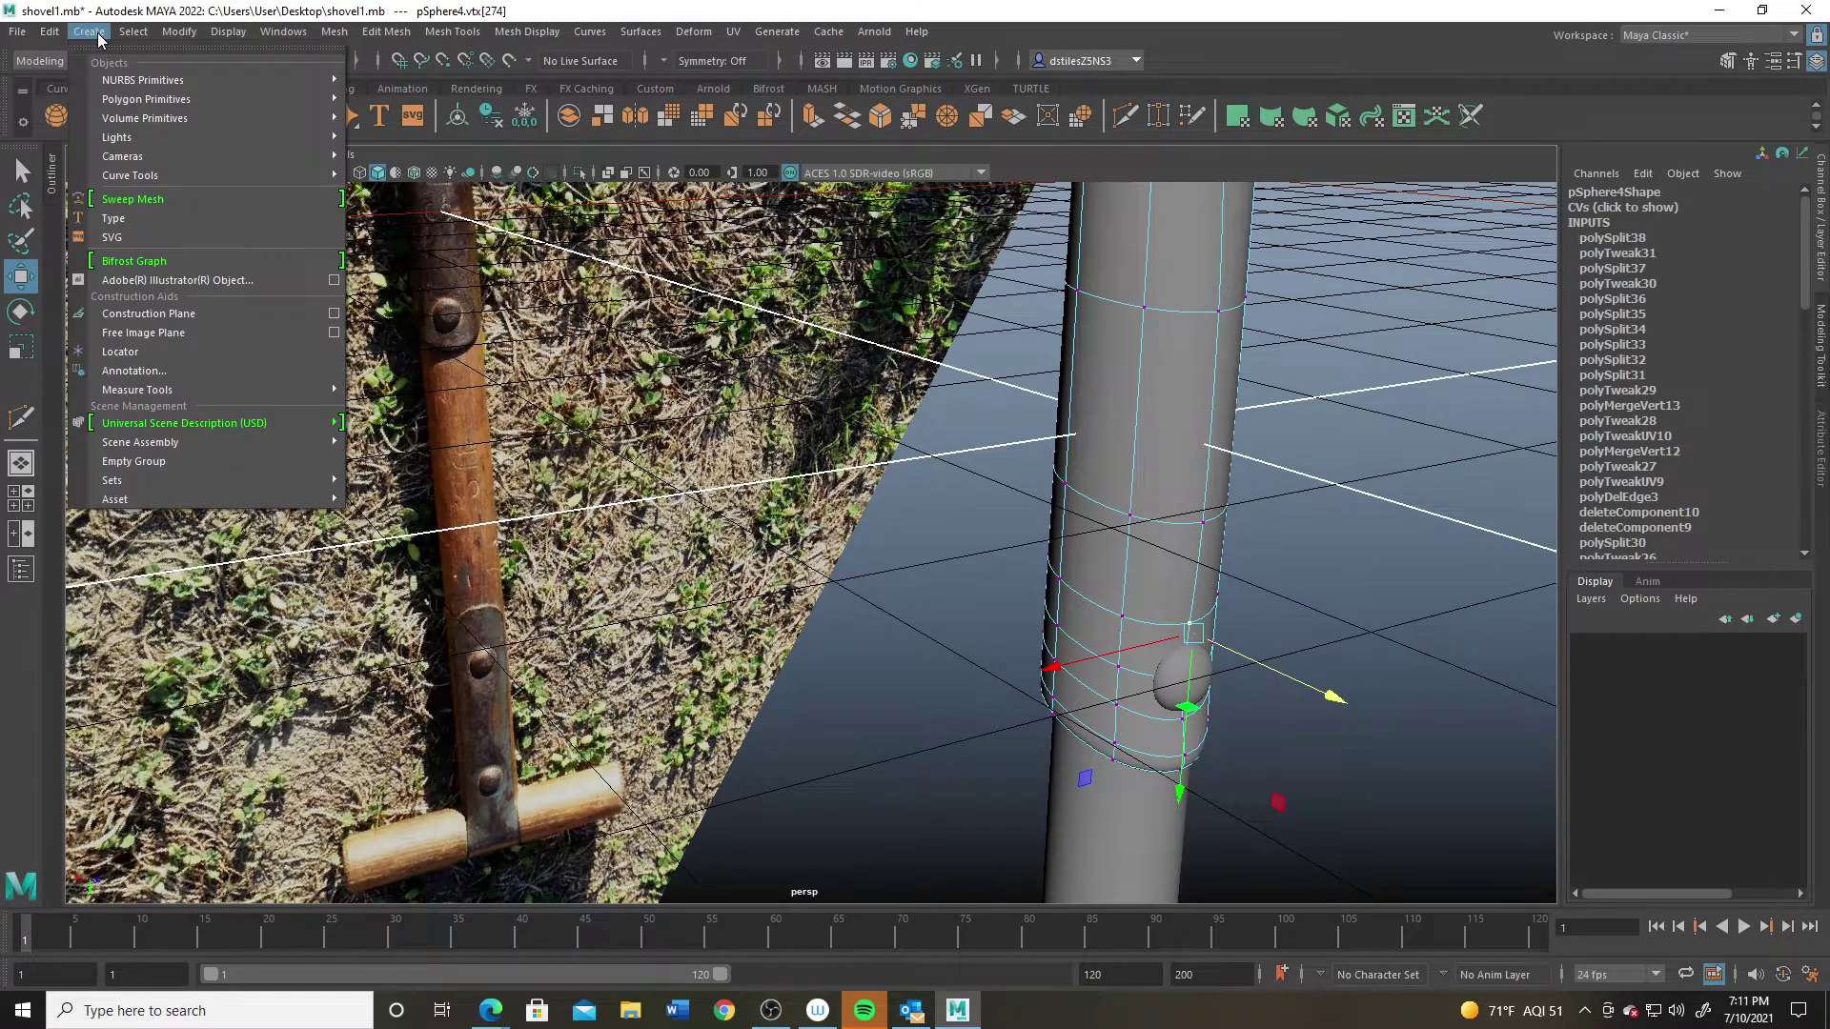
mouse_move(190, 99)
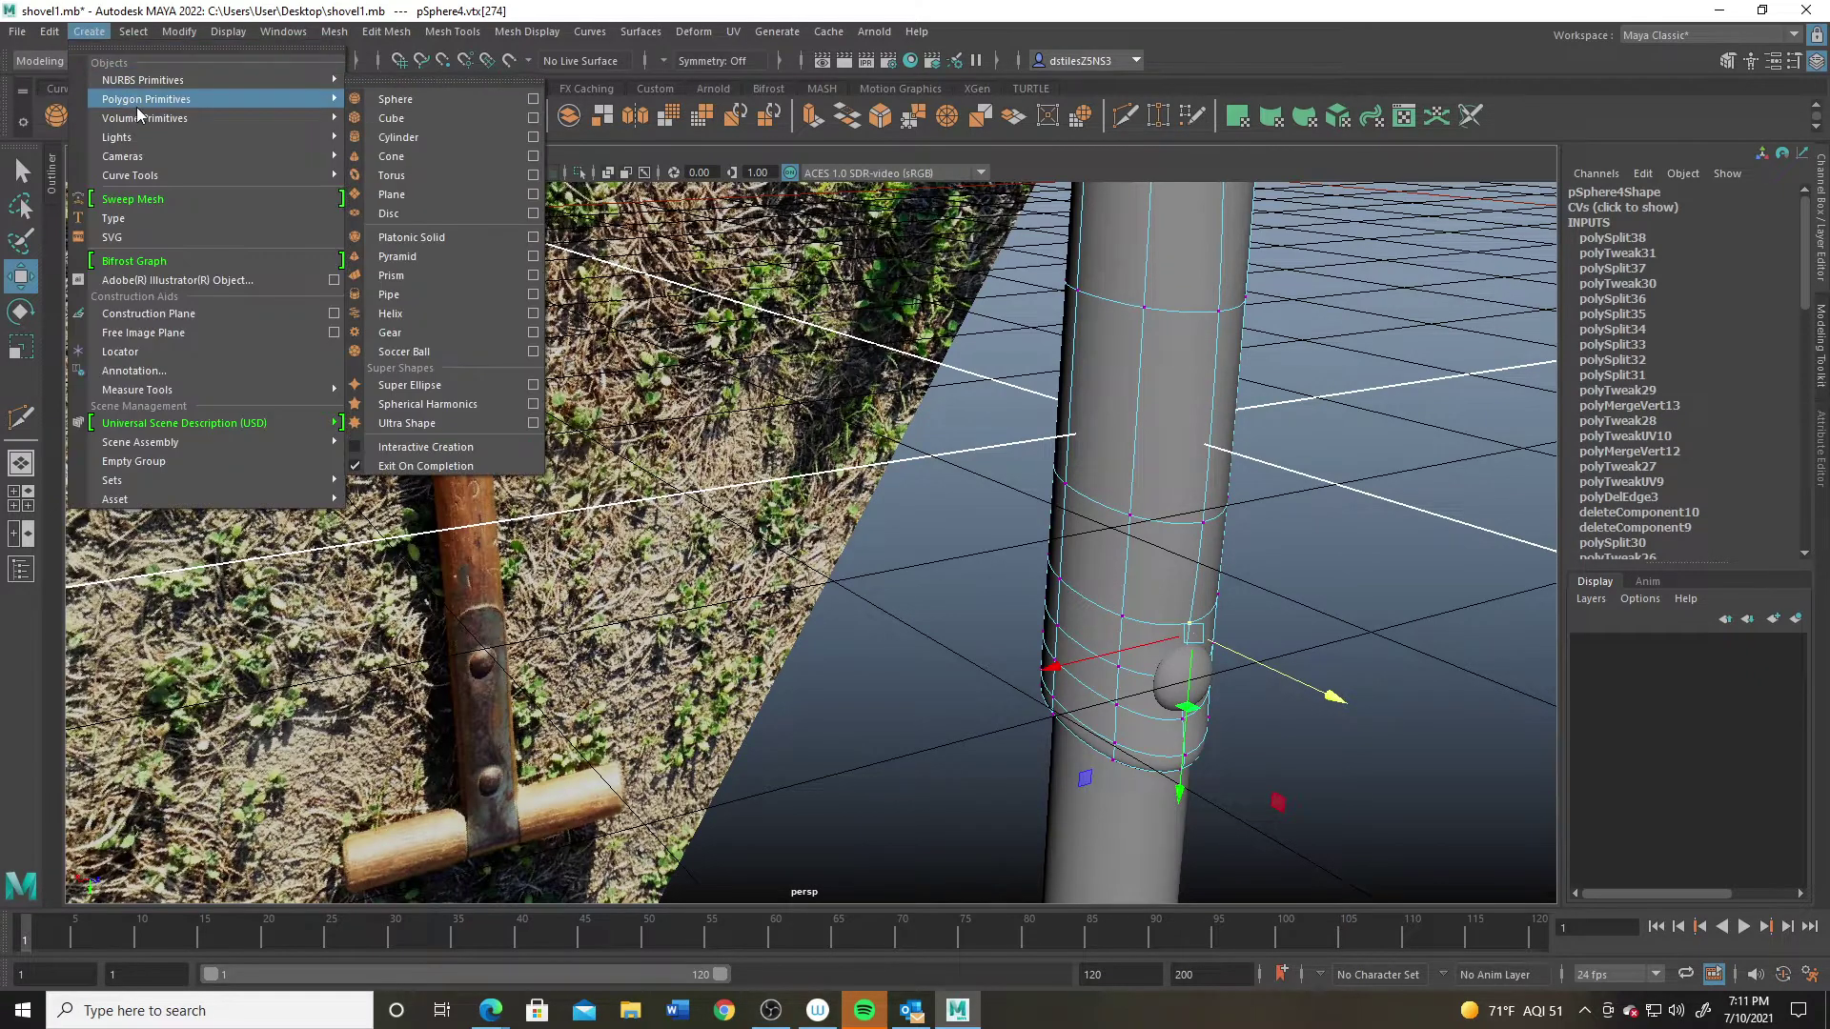
left_click(415, 291)
scroll(1067, 530, "down", 3)
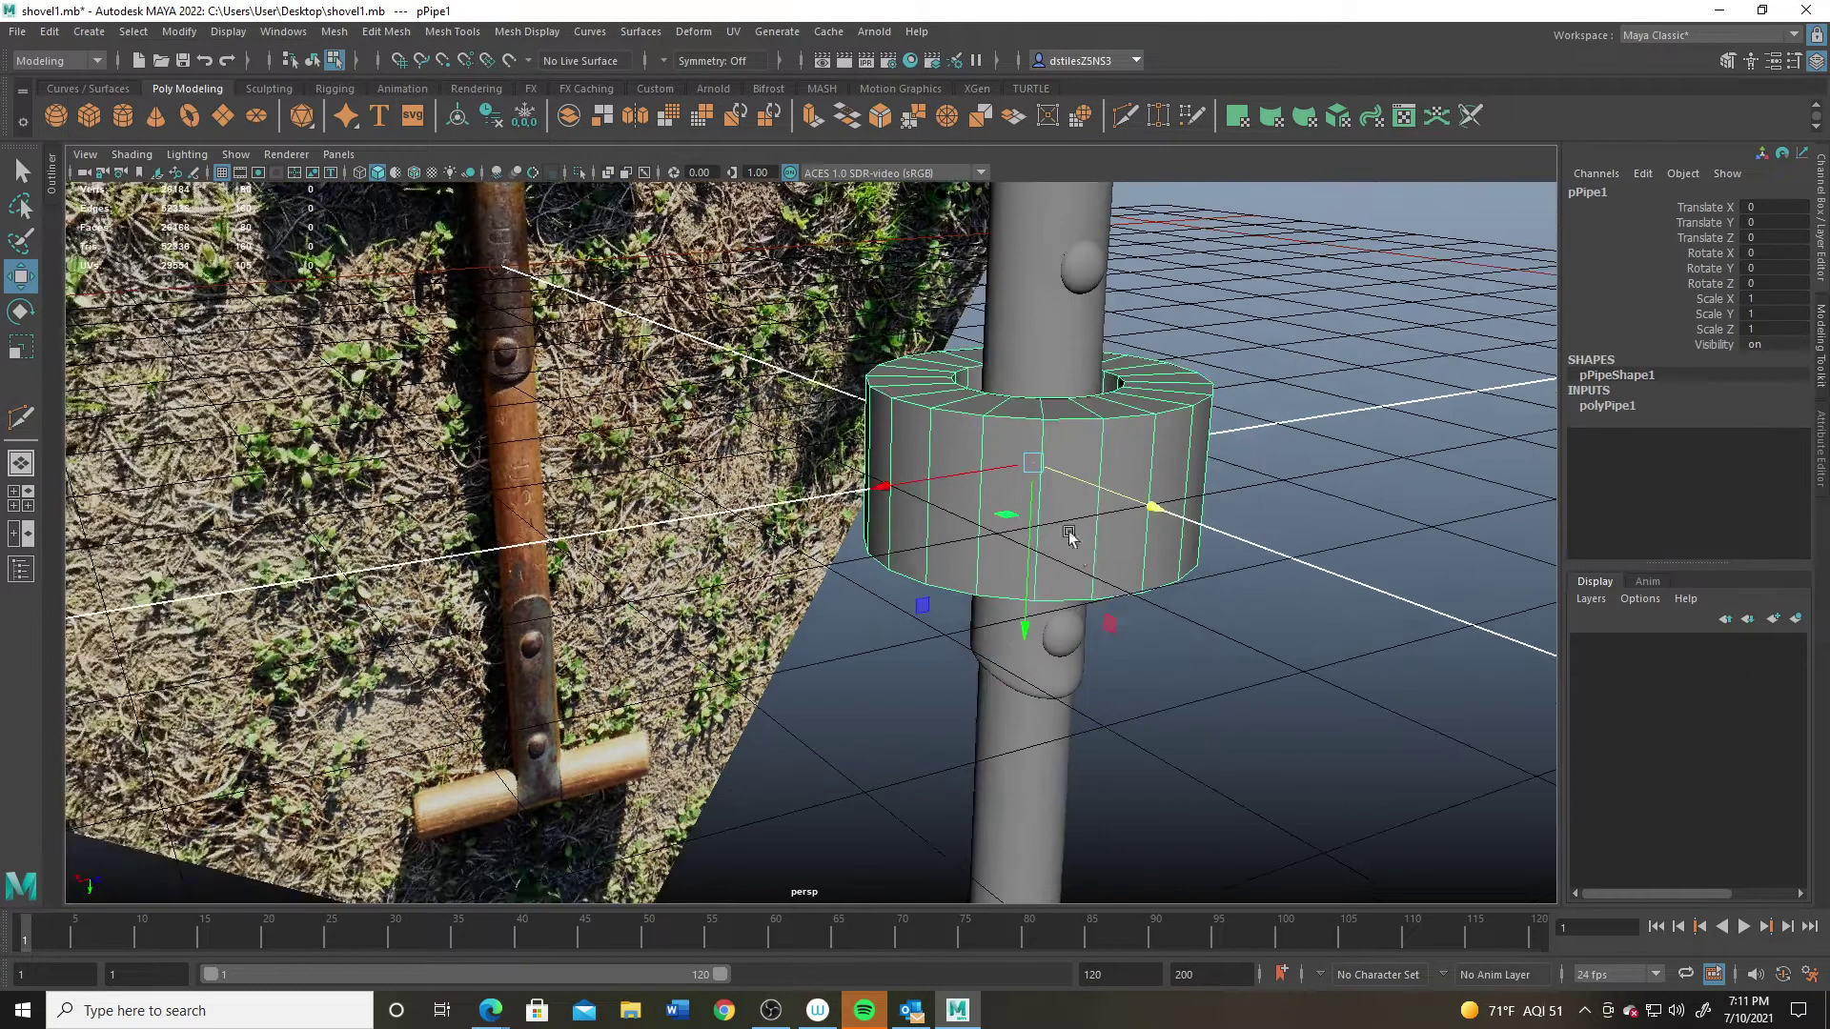
left_click(1625, 407)
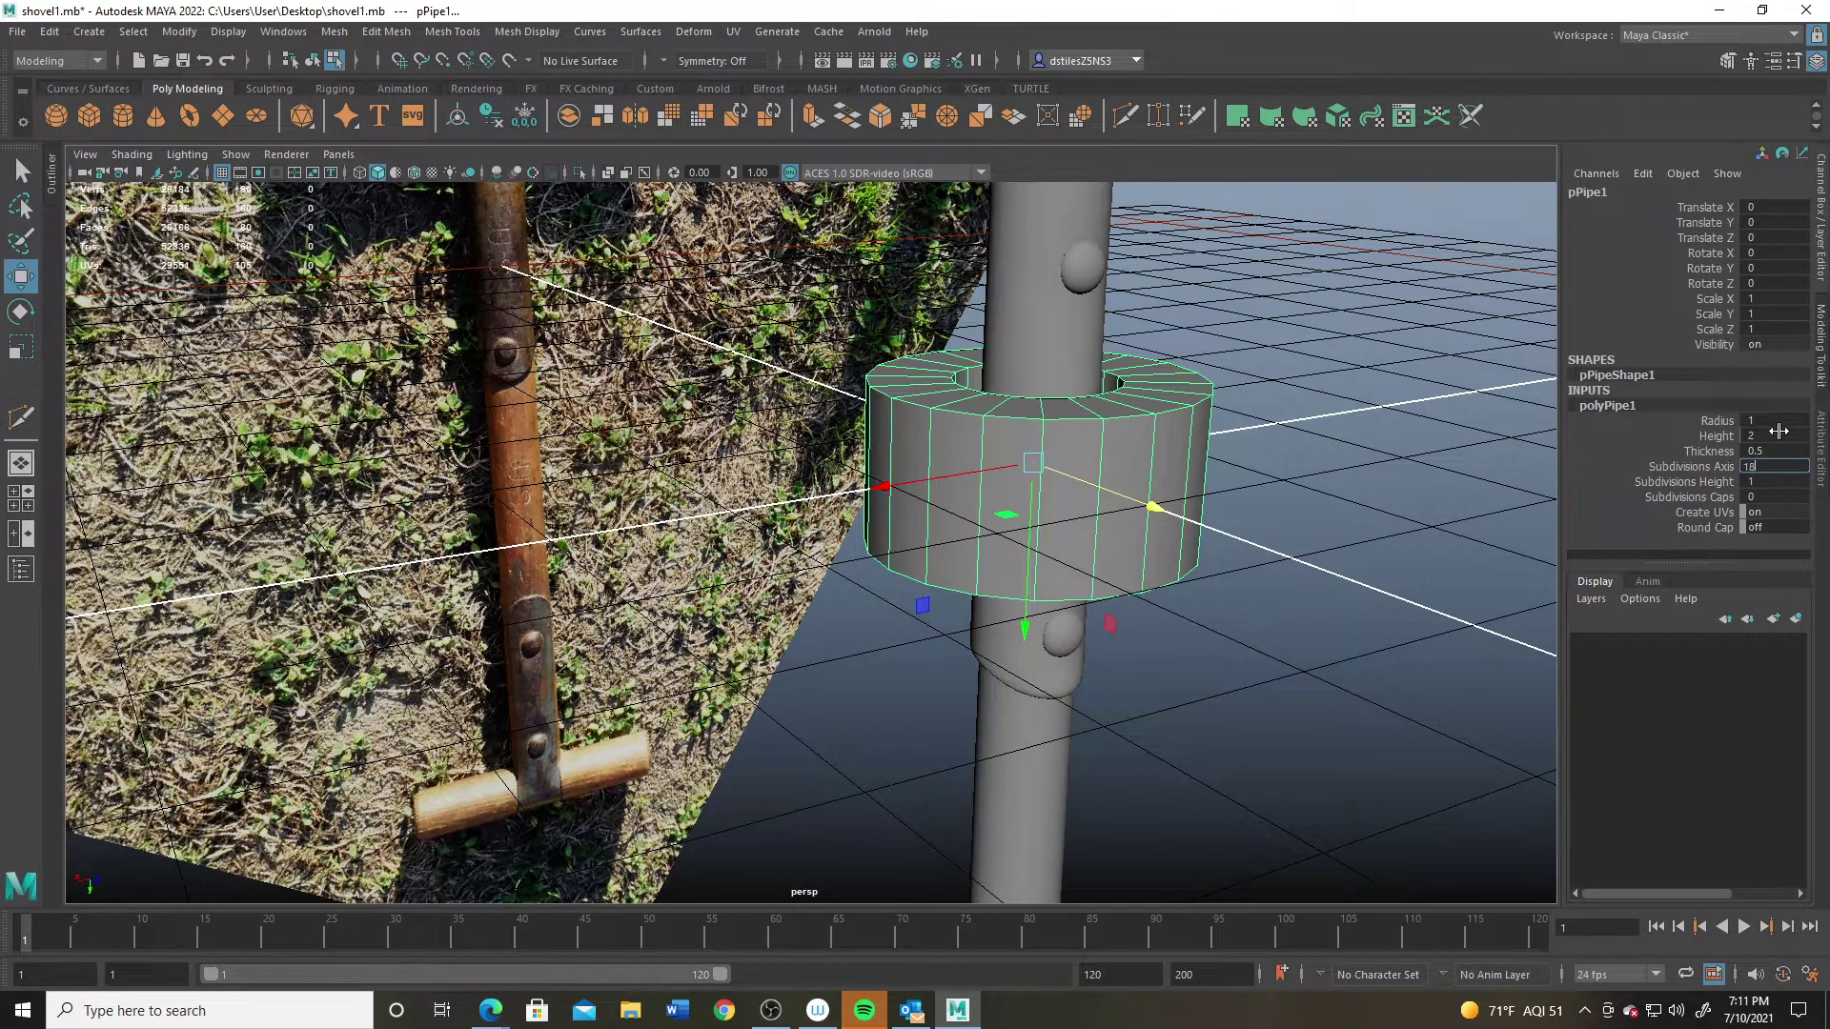
type("18")
key("Return")
scroll(1173, 486, "up", 2)
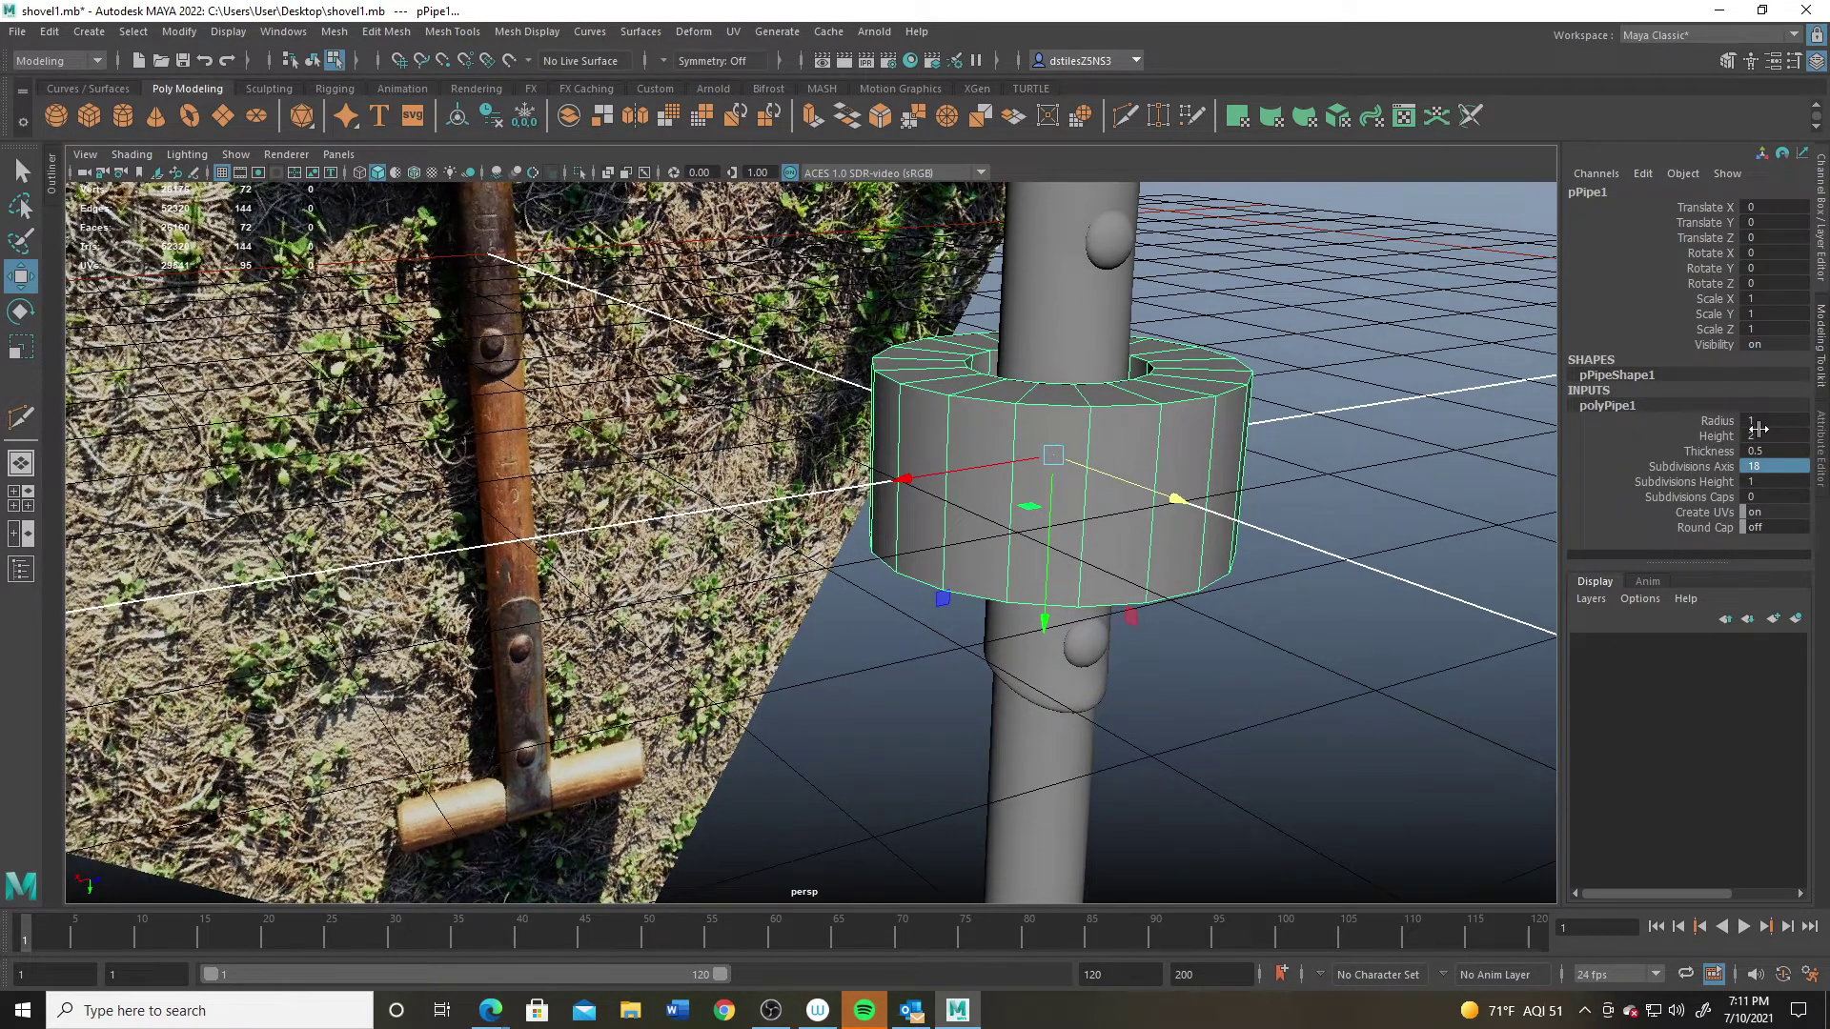
Step: Move the pipe out beside the shaft and set its radius to 0.8, thickness to 0.1 and height to 1
left_click_drag(906, 477, 1203, 445)
mouse_move(1220, 534)
left_mouse_down("alt")
mouse_move(1224, 550)
mouse_move(1060, 513)
mouse_move(1231, 529)
mouse_move(1192, 534)
left_mouse_up("alt")
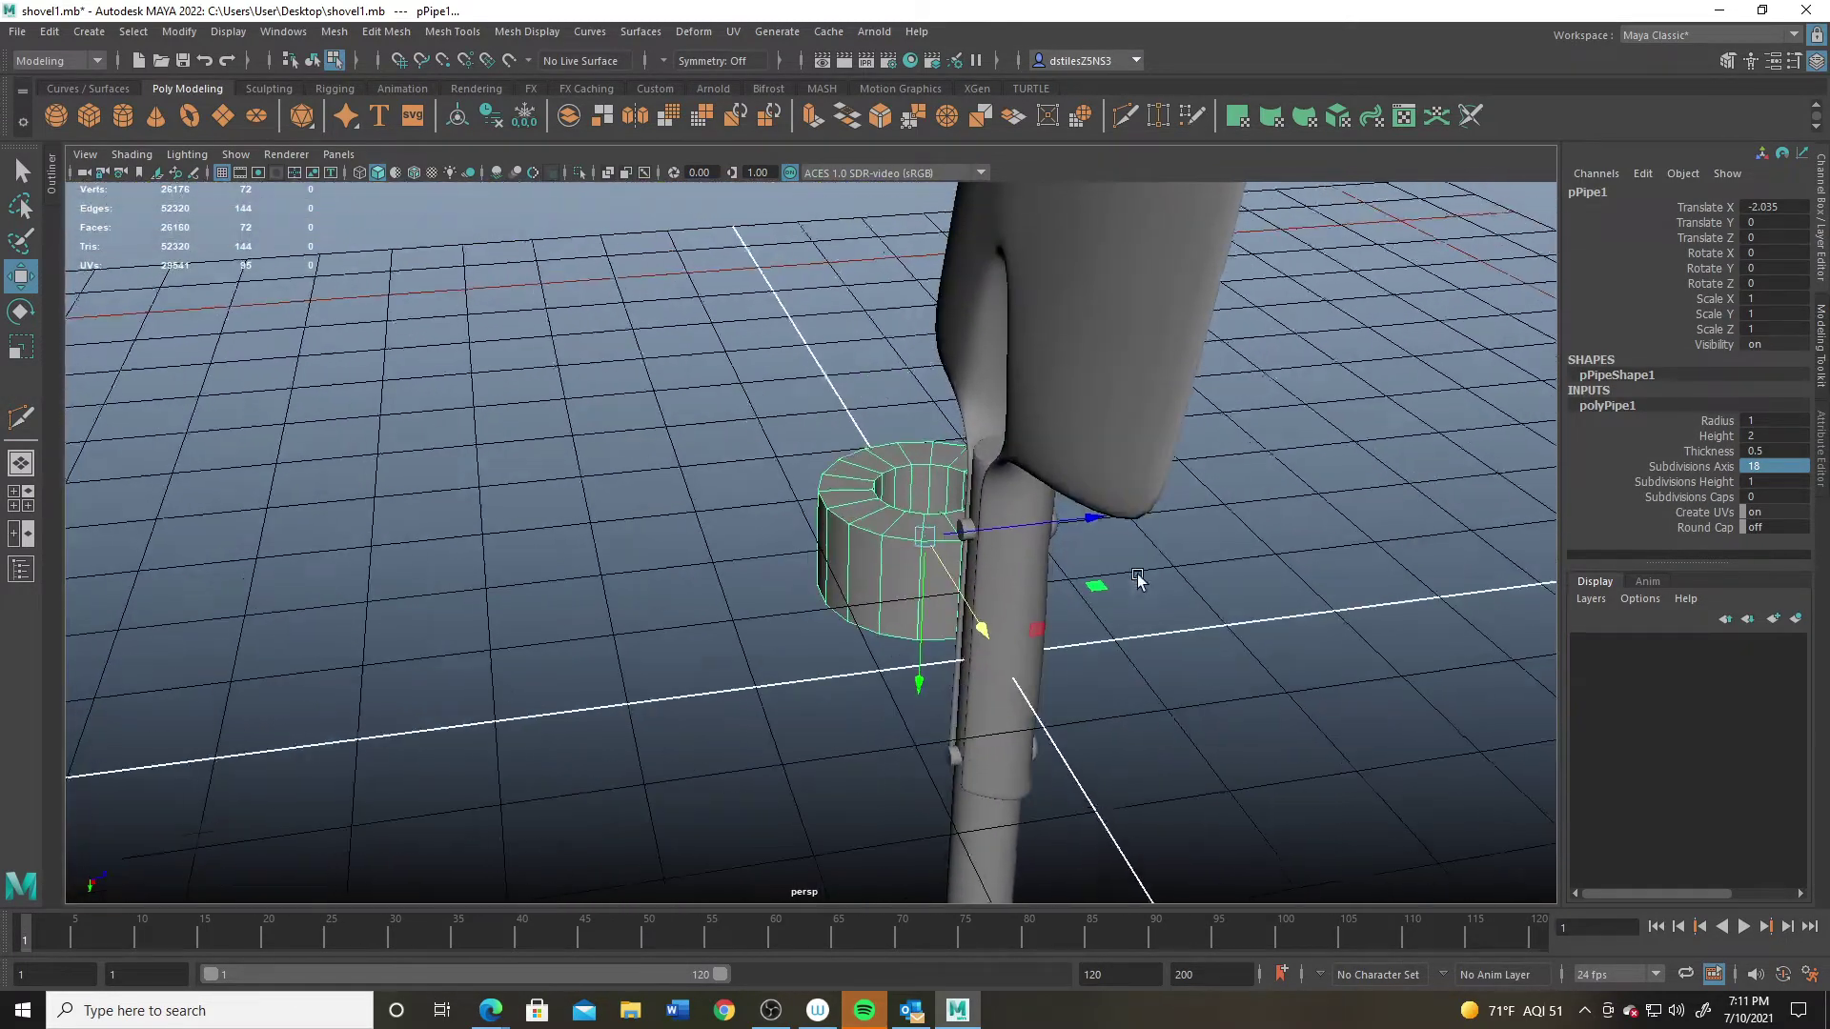
left_click(1706, 420)
middle_click_drag(1487, 548, 1345, 564)
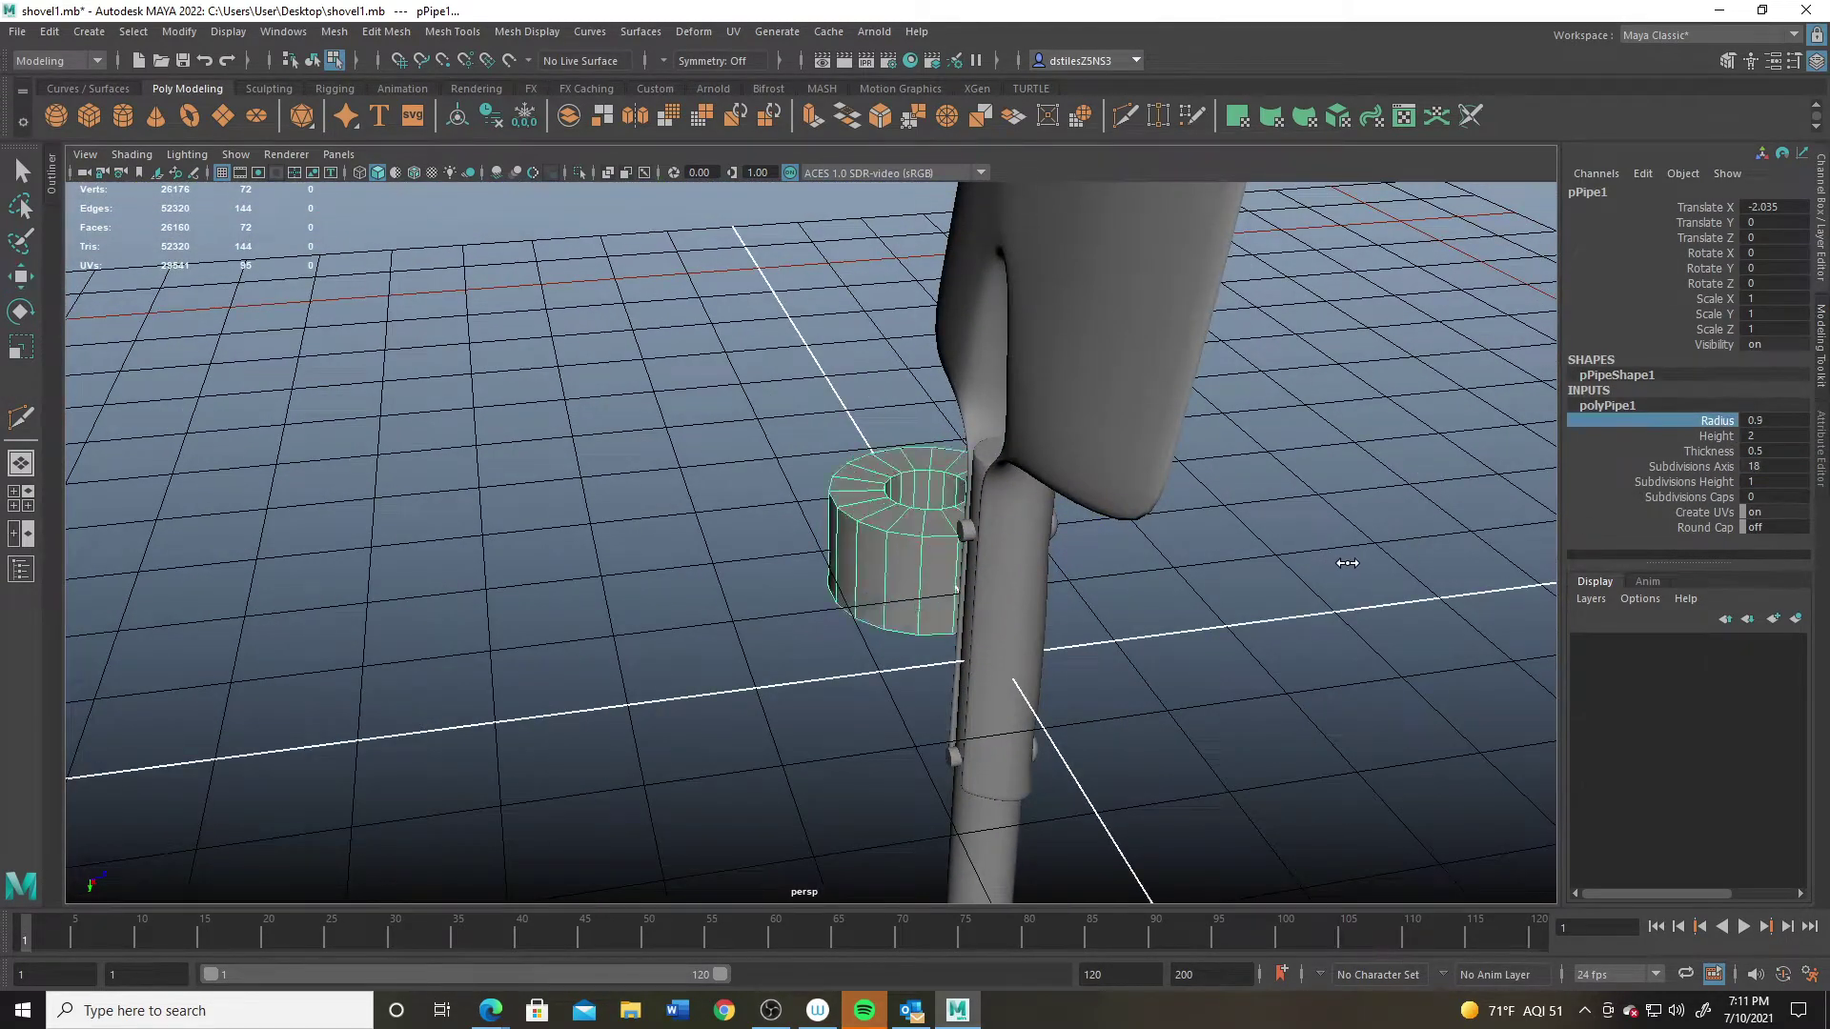
left_click(1713, 451)
middle_click_drag(1311, 562, 1205, 609)
left_click(1714, 439)
key("w")
Step: Move the pipe closer to the shaft, to about -1.3 in X, and rotate it 90 degrees around X
left_click_drag(805, 530, 803, 888, "alt")
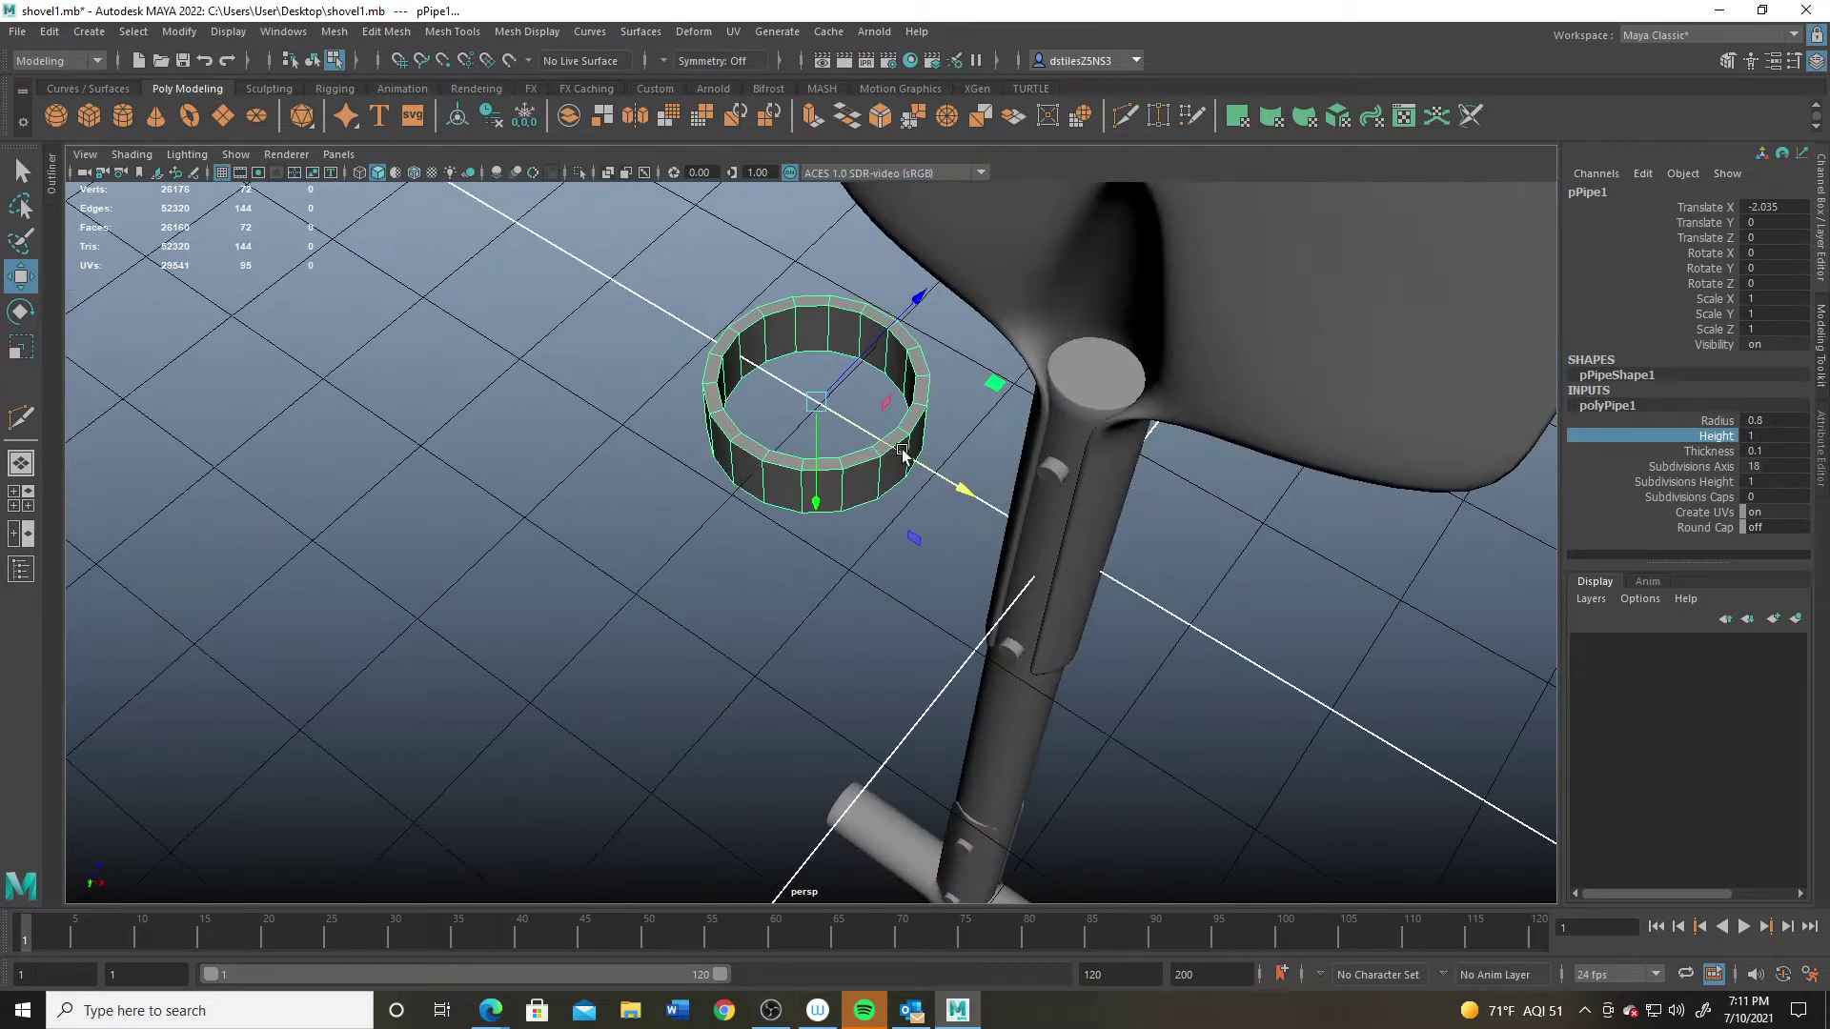
middle_click_drag(782, 429, 838, 547, "alt")
right_click_drag(838, 547, 968, 587, "alt")
left_click_drag(968, 587, 1048, 653)
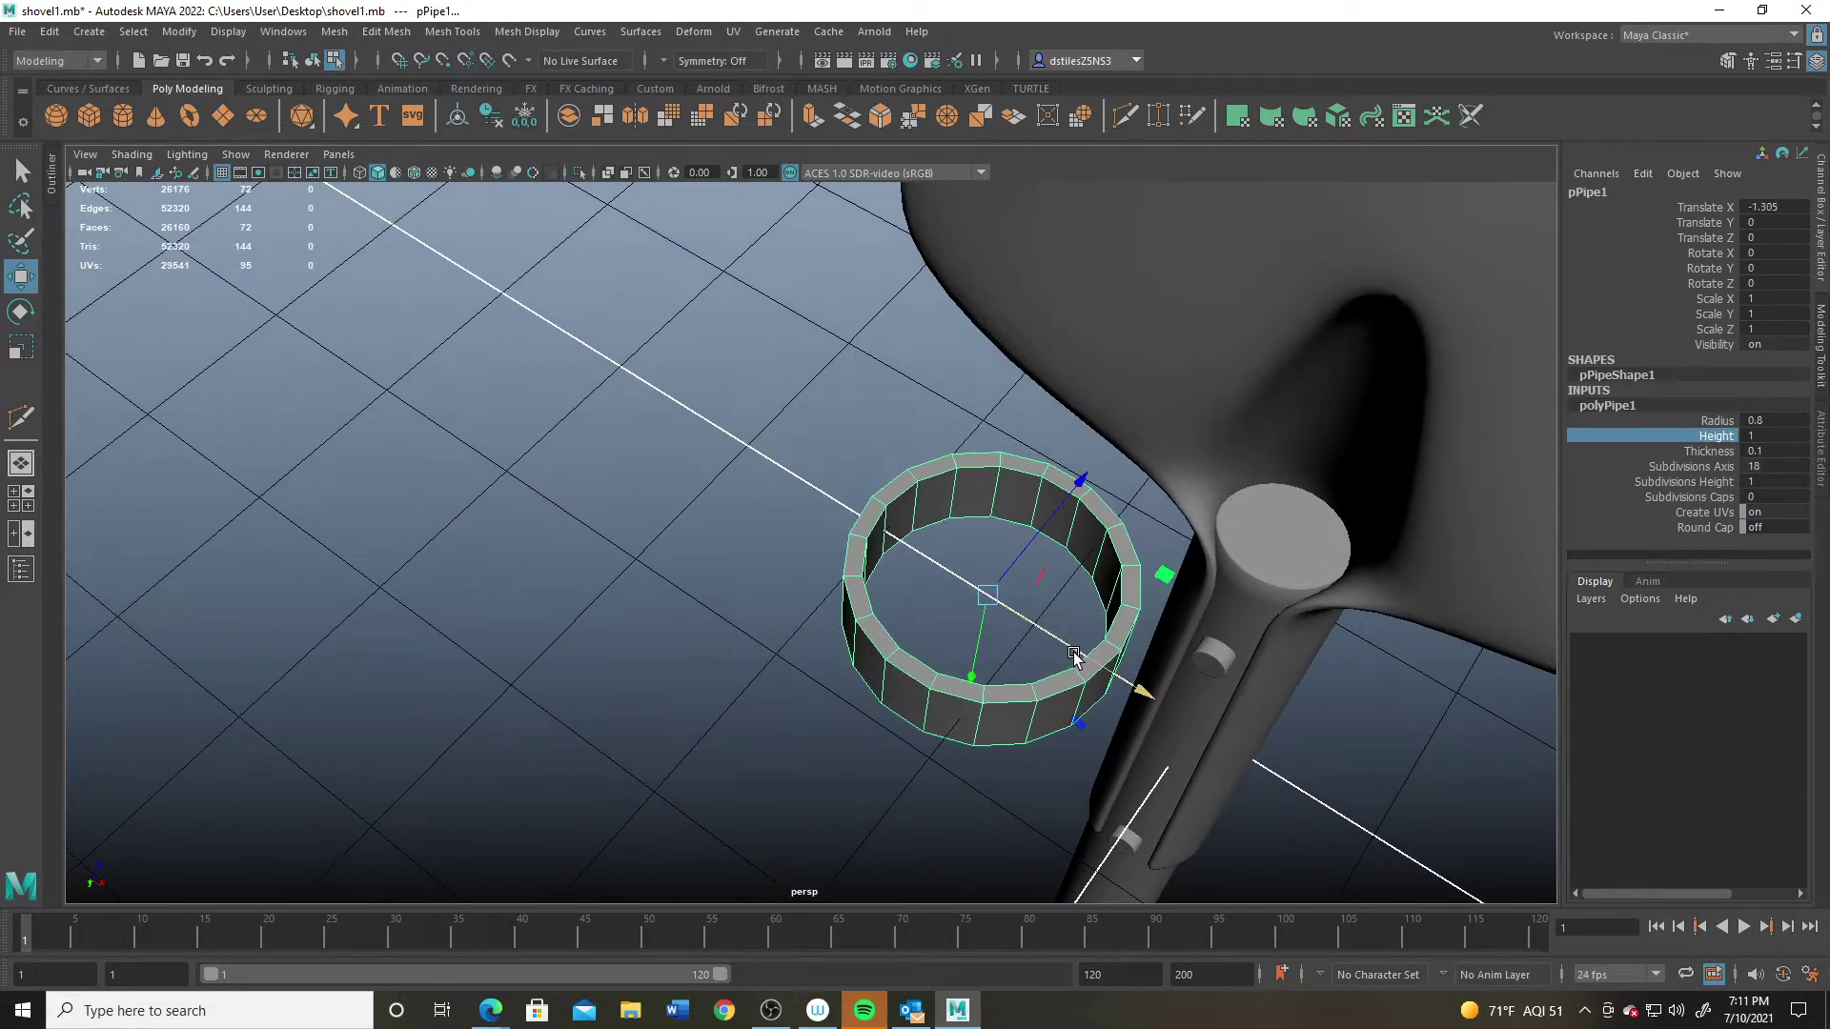
key("e")
left_click_drag(987, 514, 1318, 448)
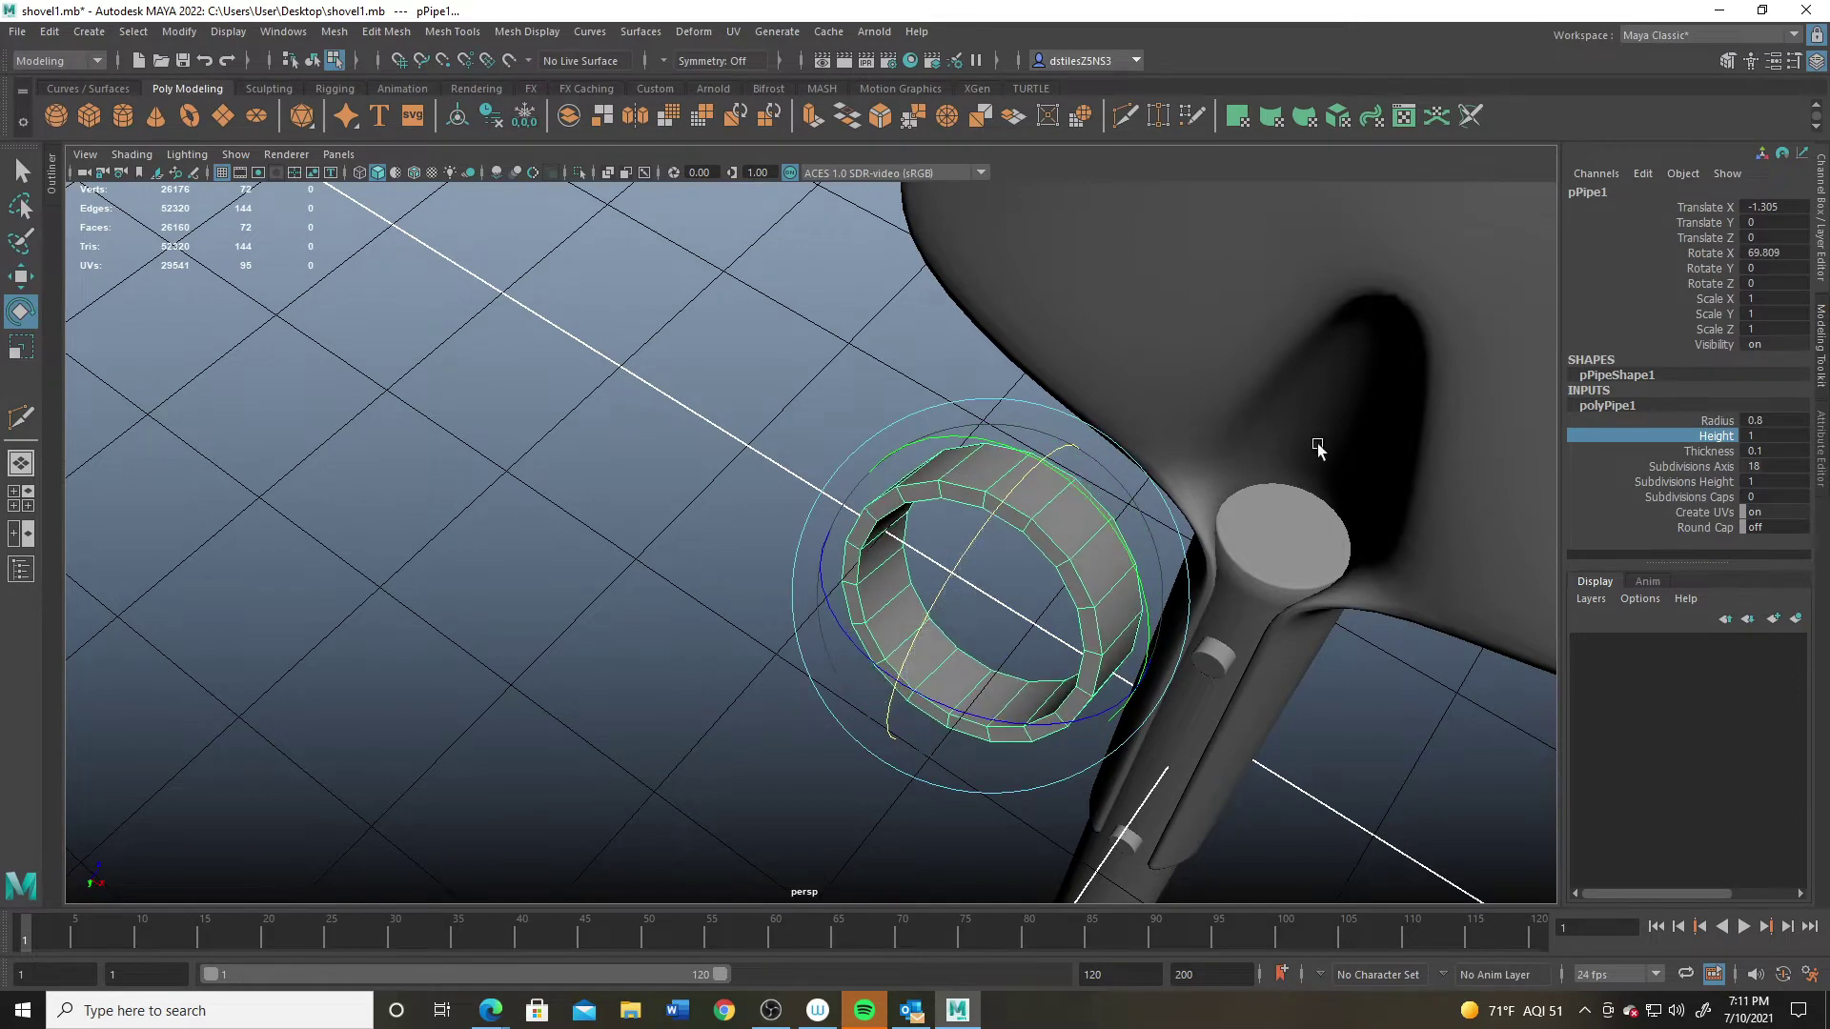
double_click(1763, 253)
type("90")
key("Return")
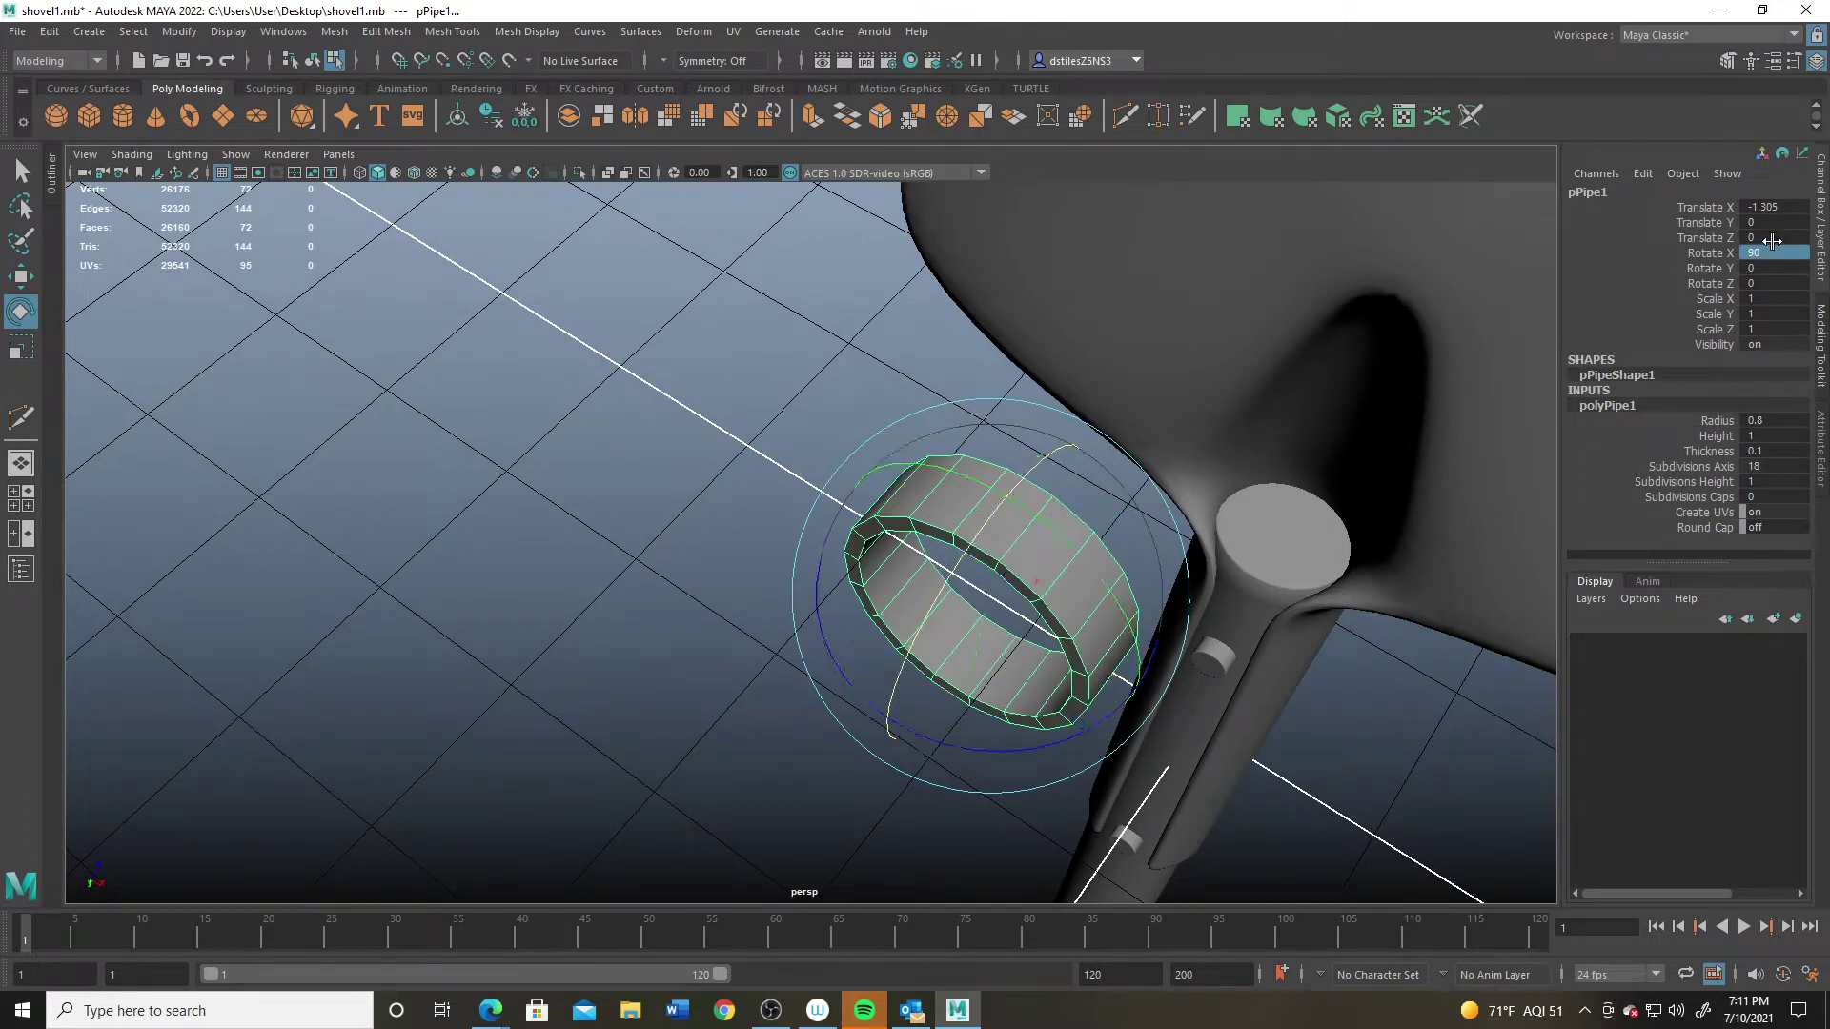
Step: Place the pipe in front of the upper rivet on the seam side of the socket, keeping it in object mode
key("w")
left_click_drag(1035, 631, 1224, 670)
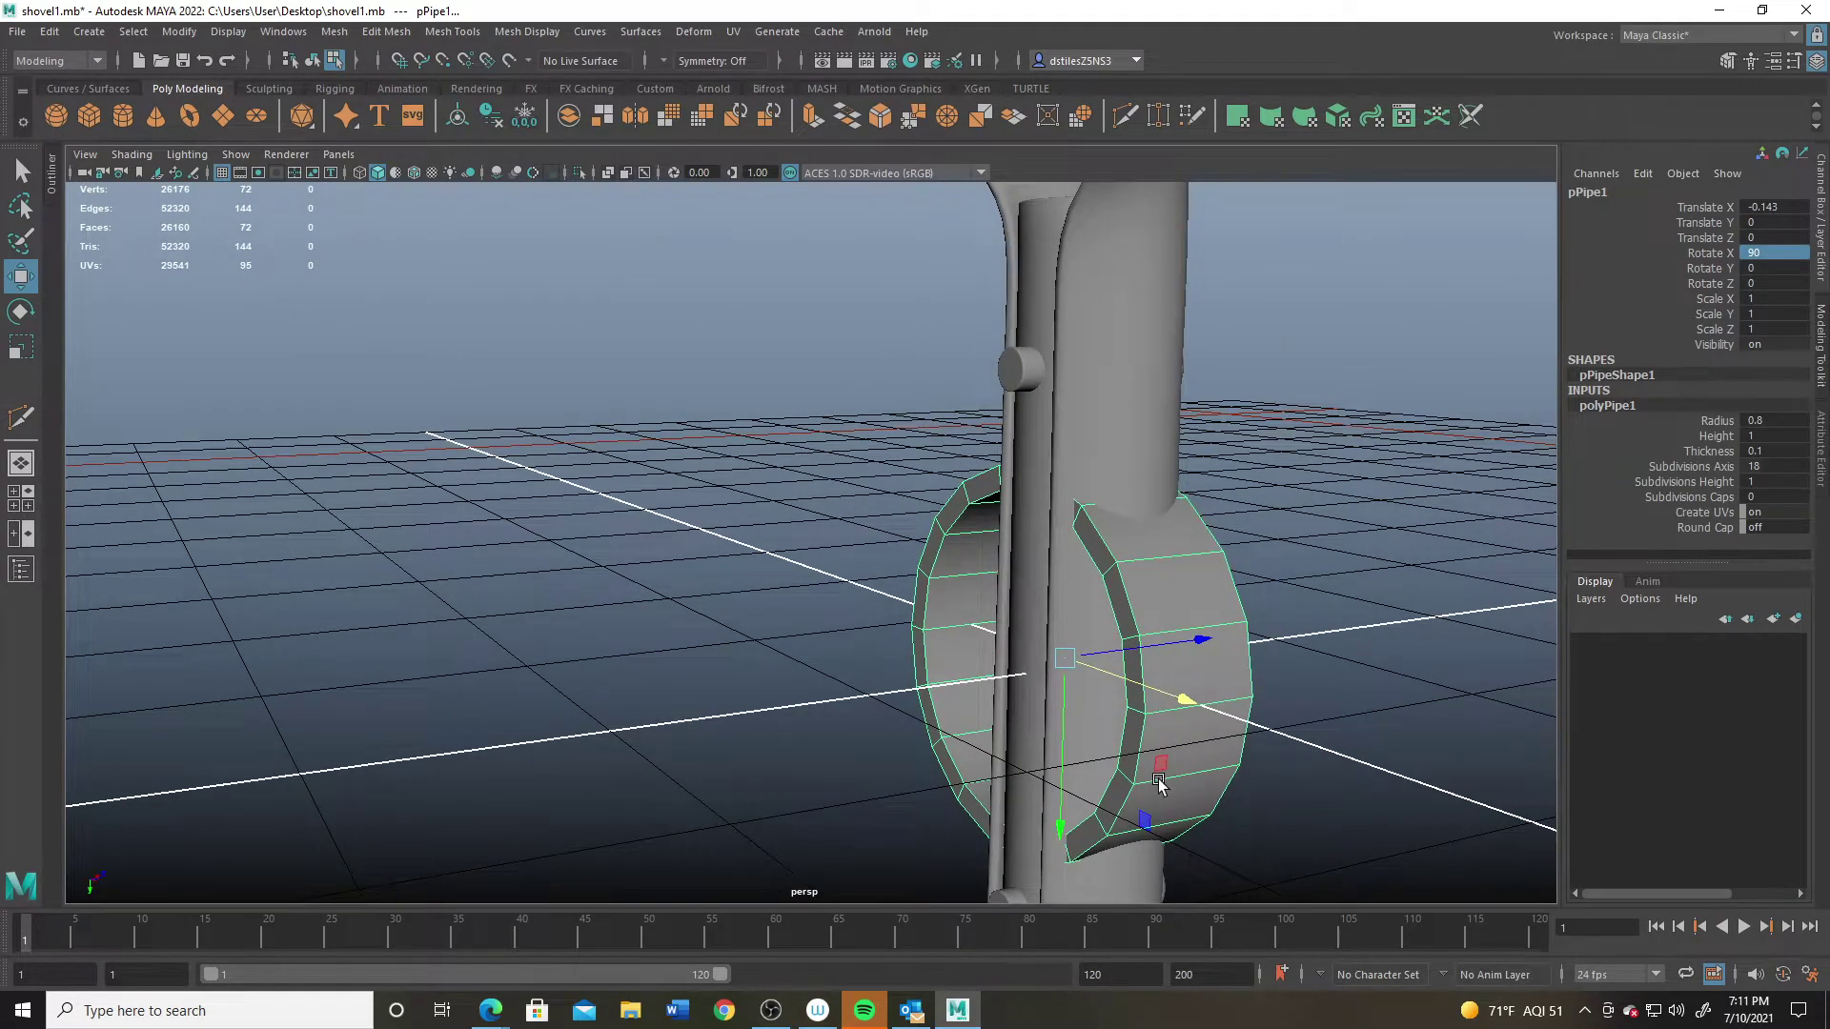
left_click_drag(1159, 782, 1113, 593)
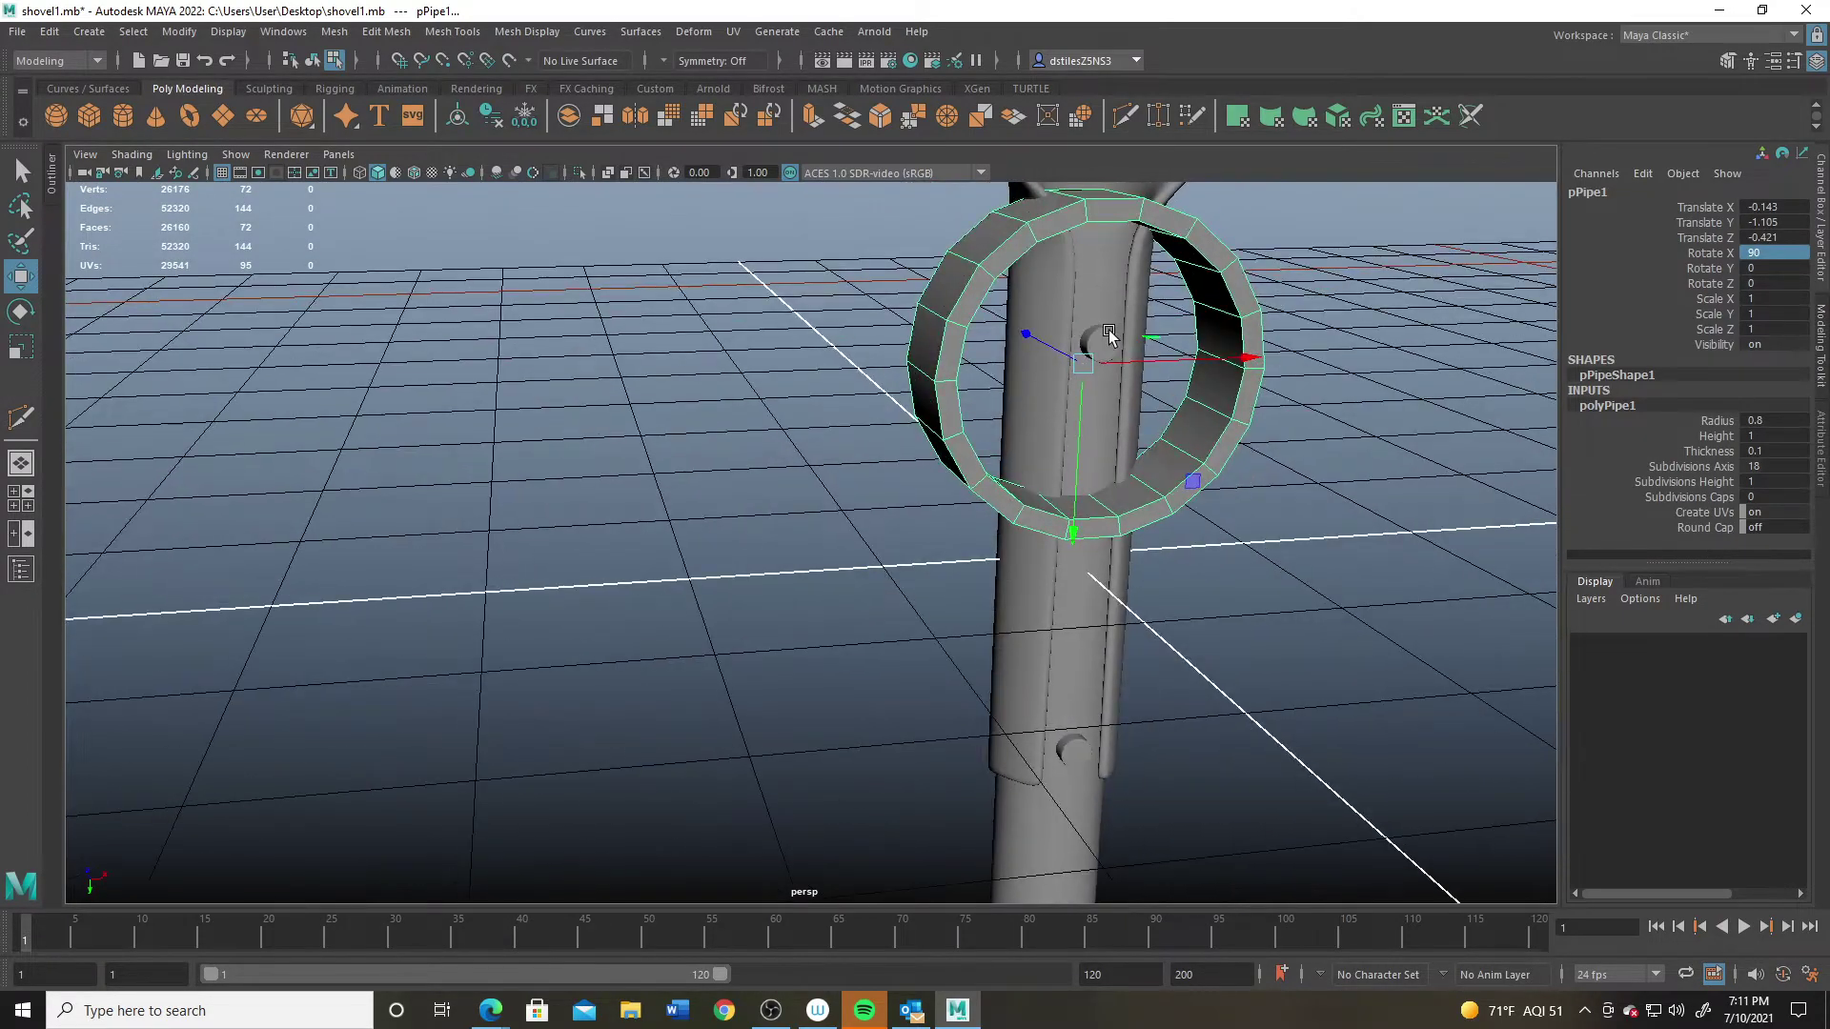
left_click_drag(1108, 334, 885, 461, "alt")
right_click_drag(899, 434, 848, 436)
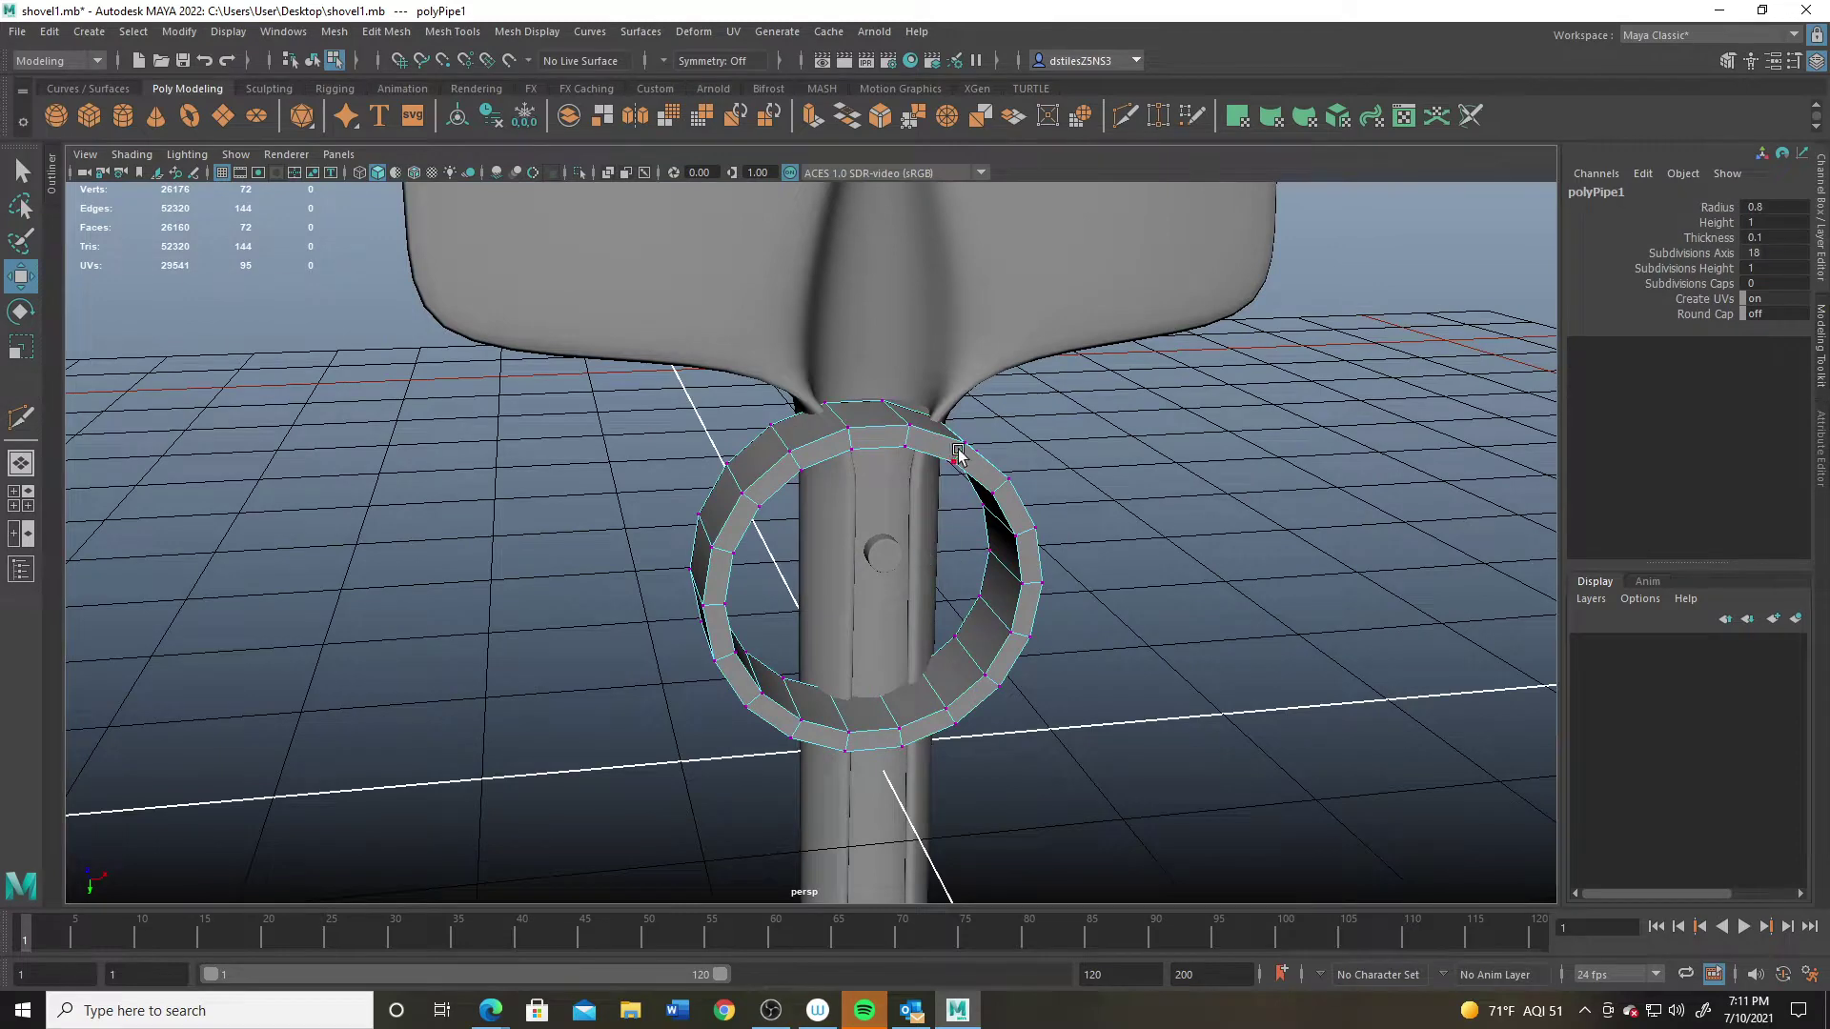
right_click_drag(958, 453, 1094, 359)
left_click(1000, 551)
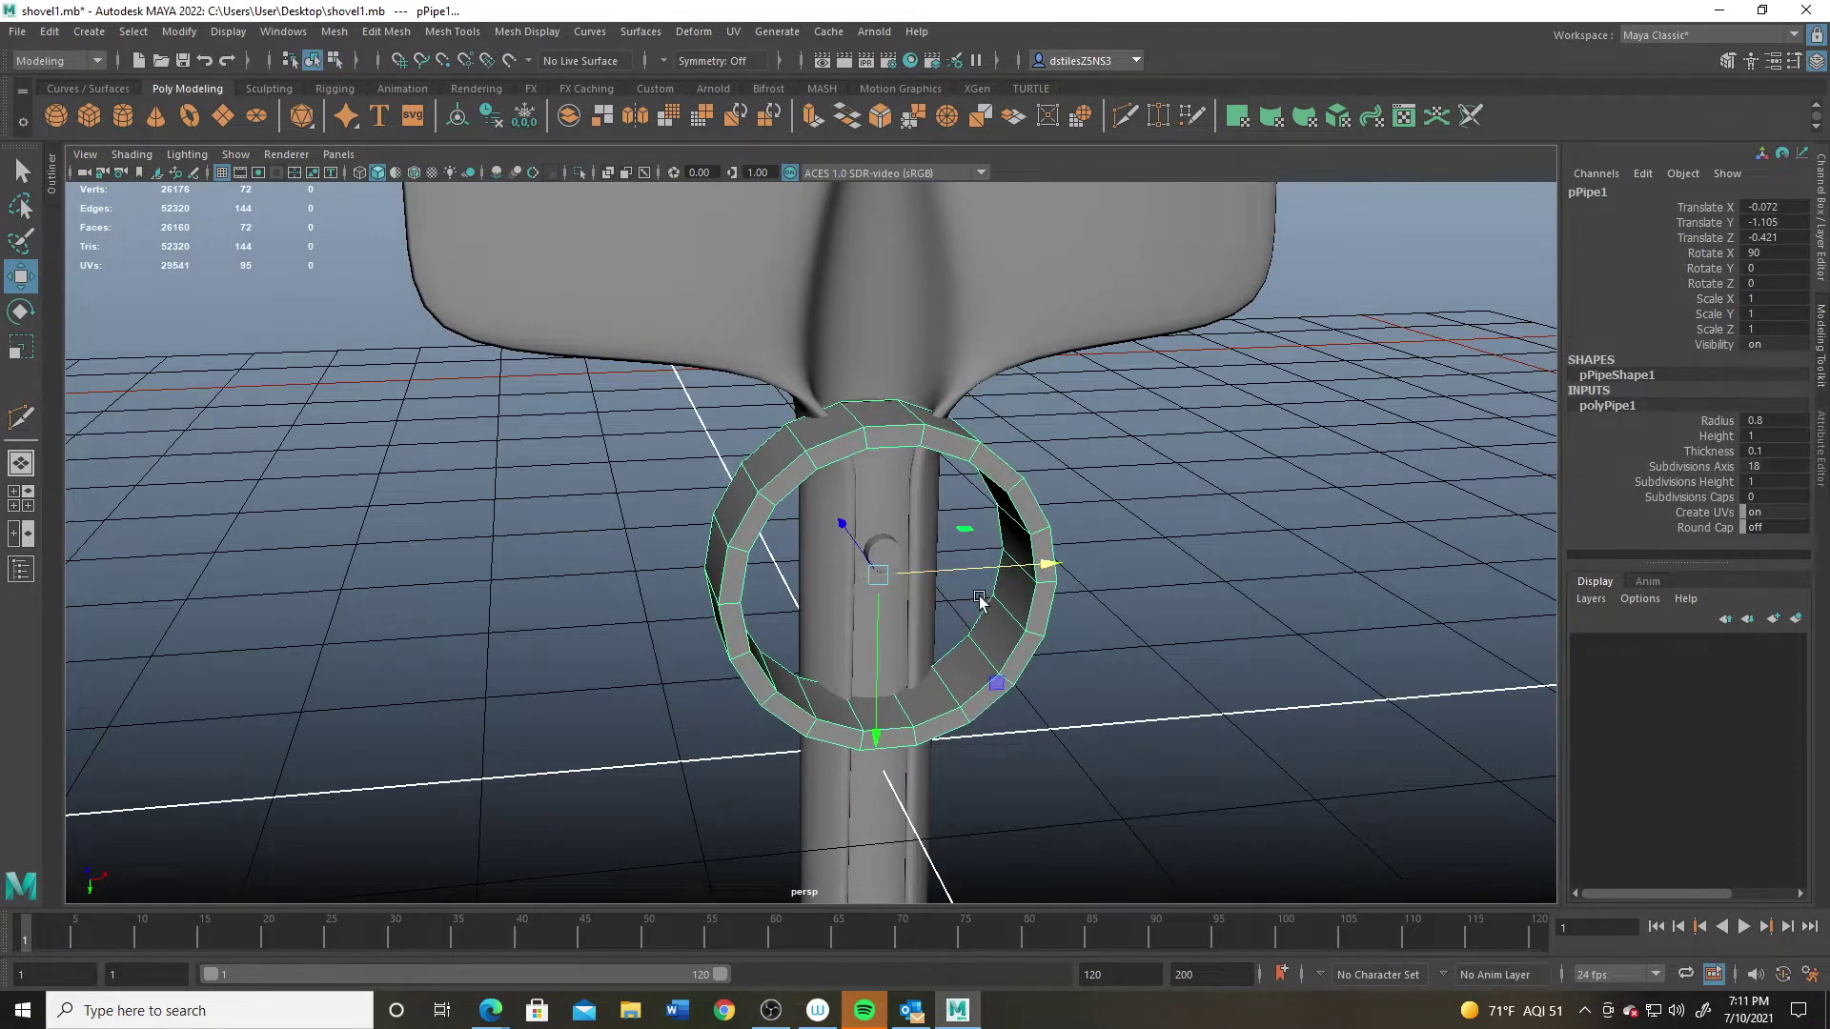
Step: Turn on wireframe on shaded and center the pipe on the upper rivet's midpoint
left_click_drag(979, 601, 931, 578, "alt")
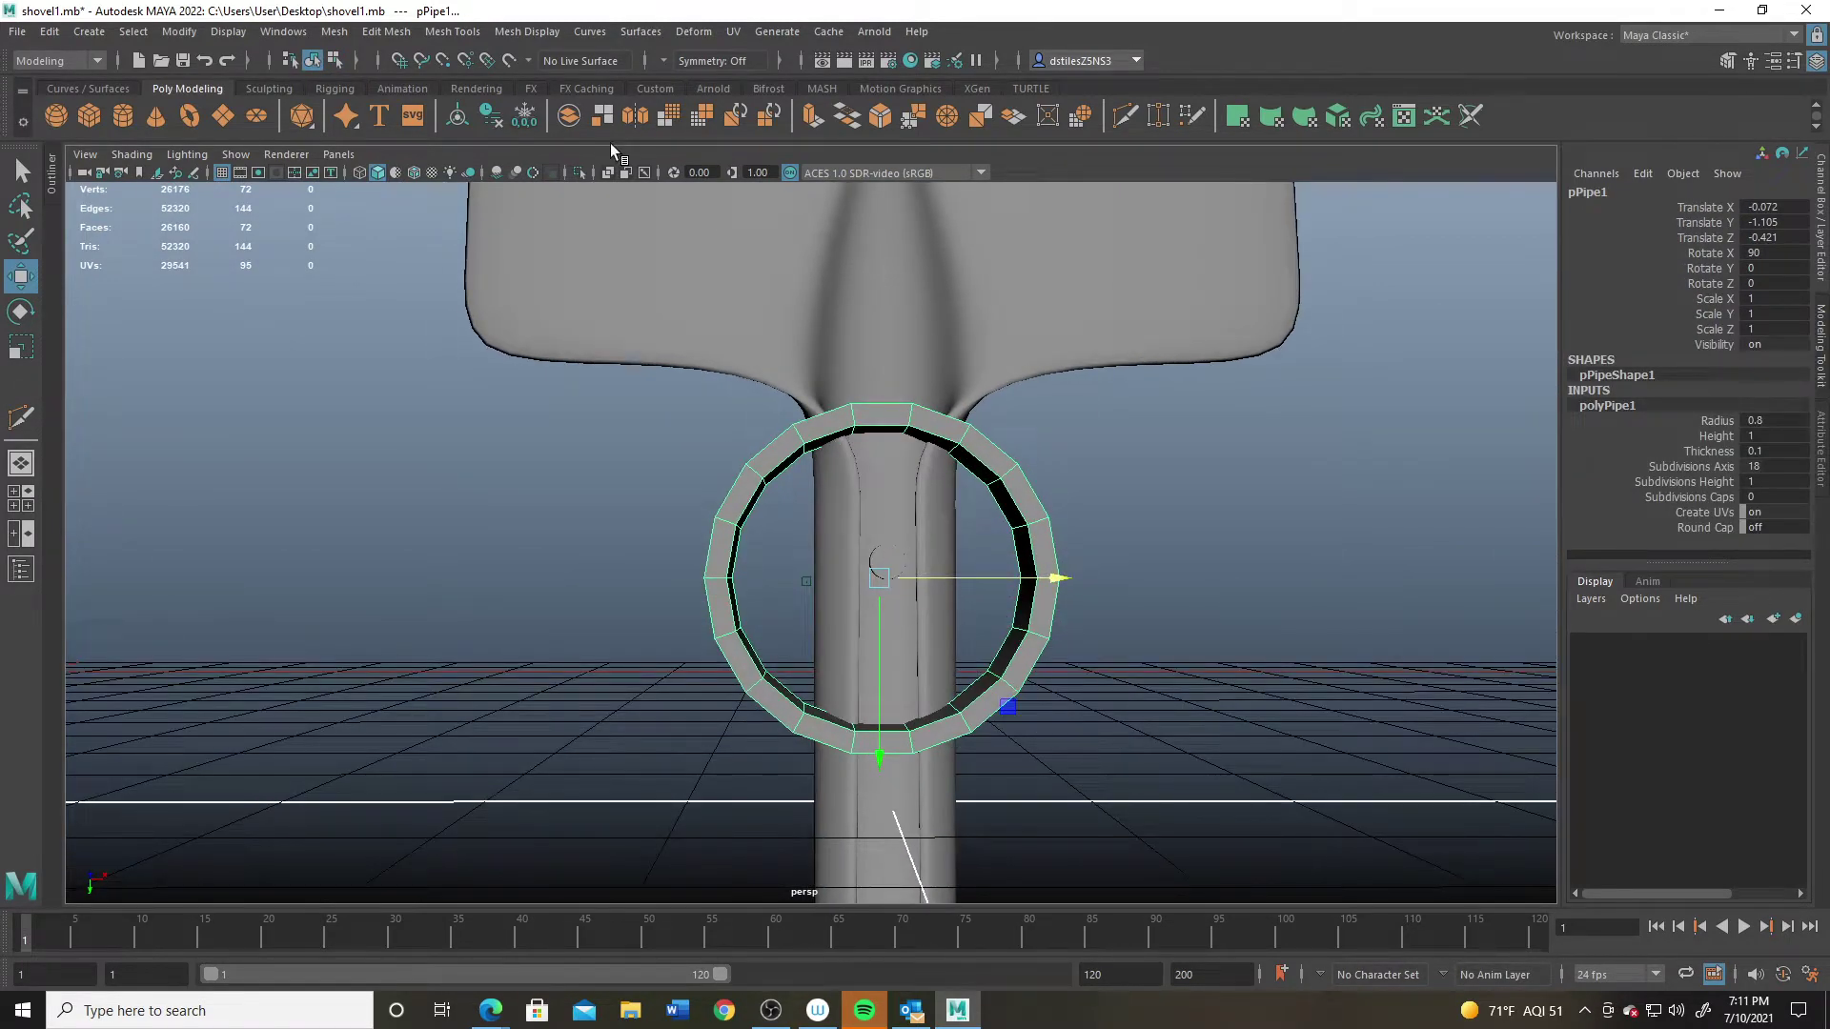
left_click(415, 171)
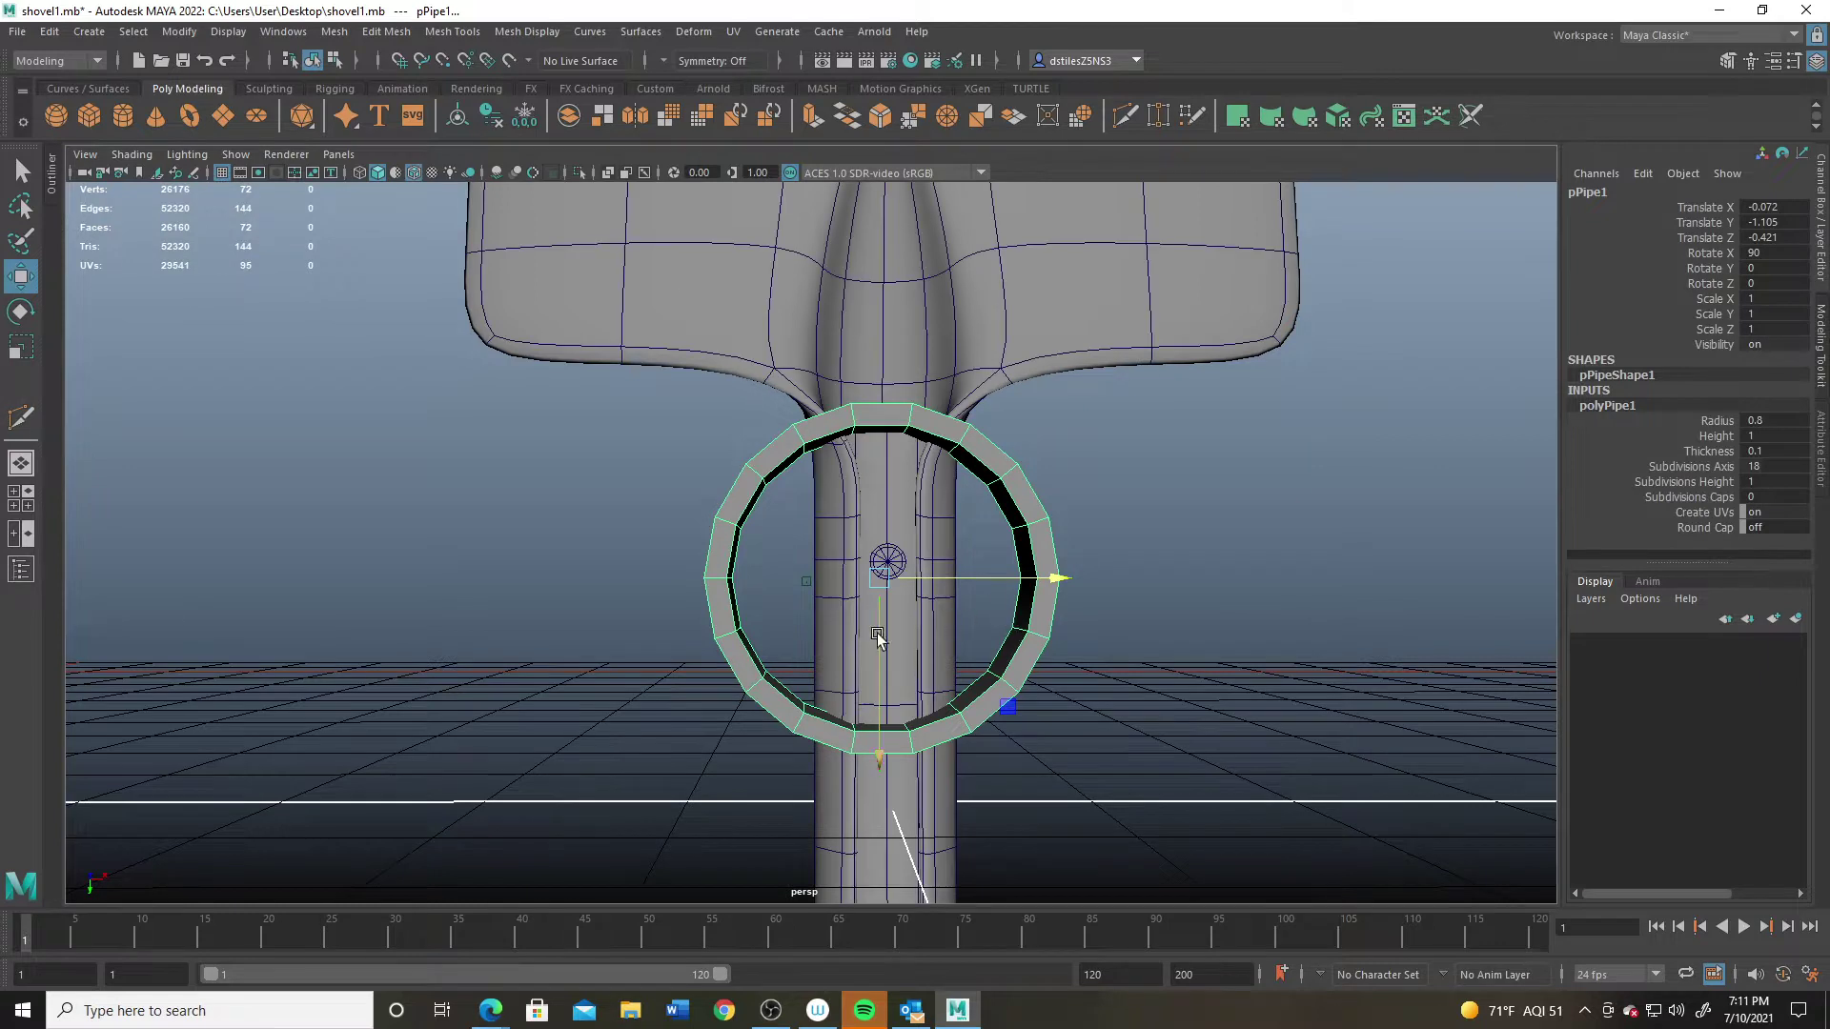
left_click_drag(879, 589, 891, 573)
left_click_drag(890, 564, 890, 564)
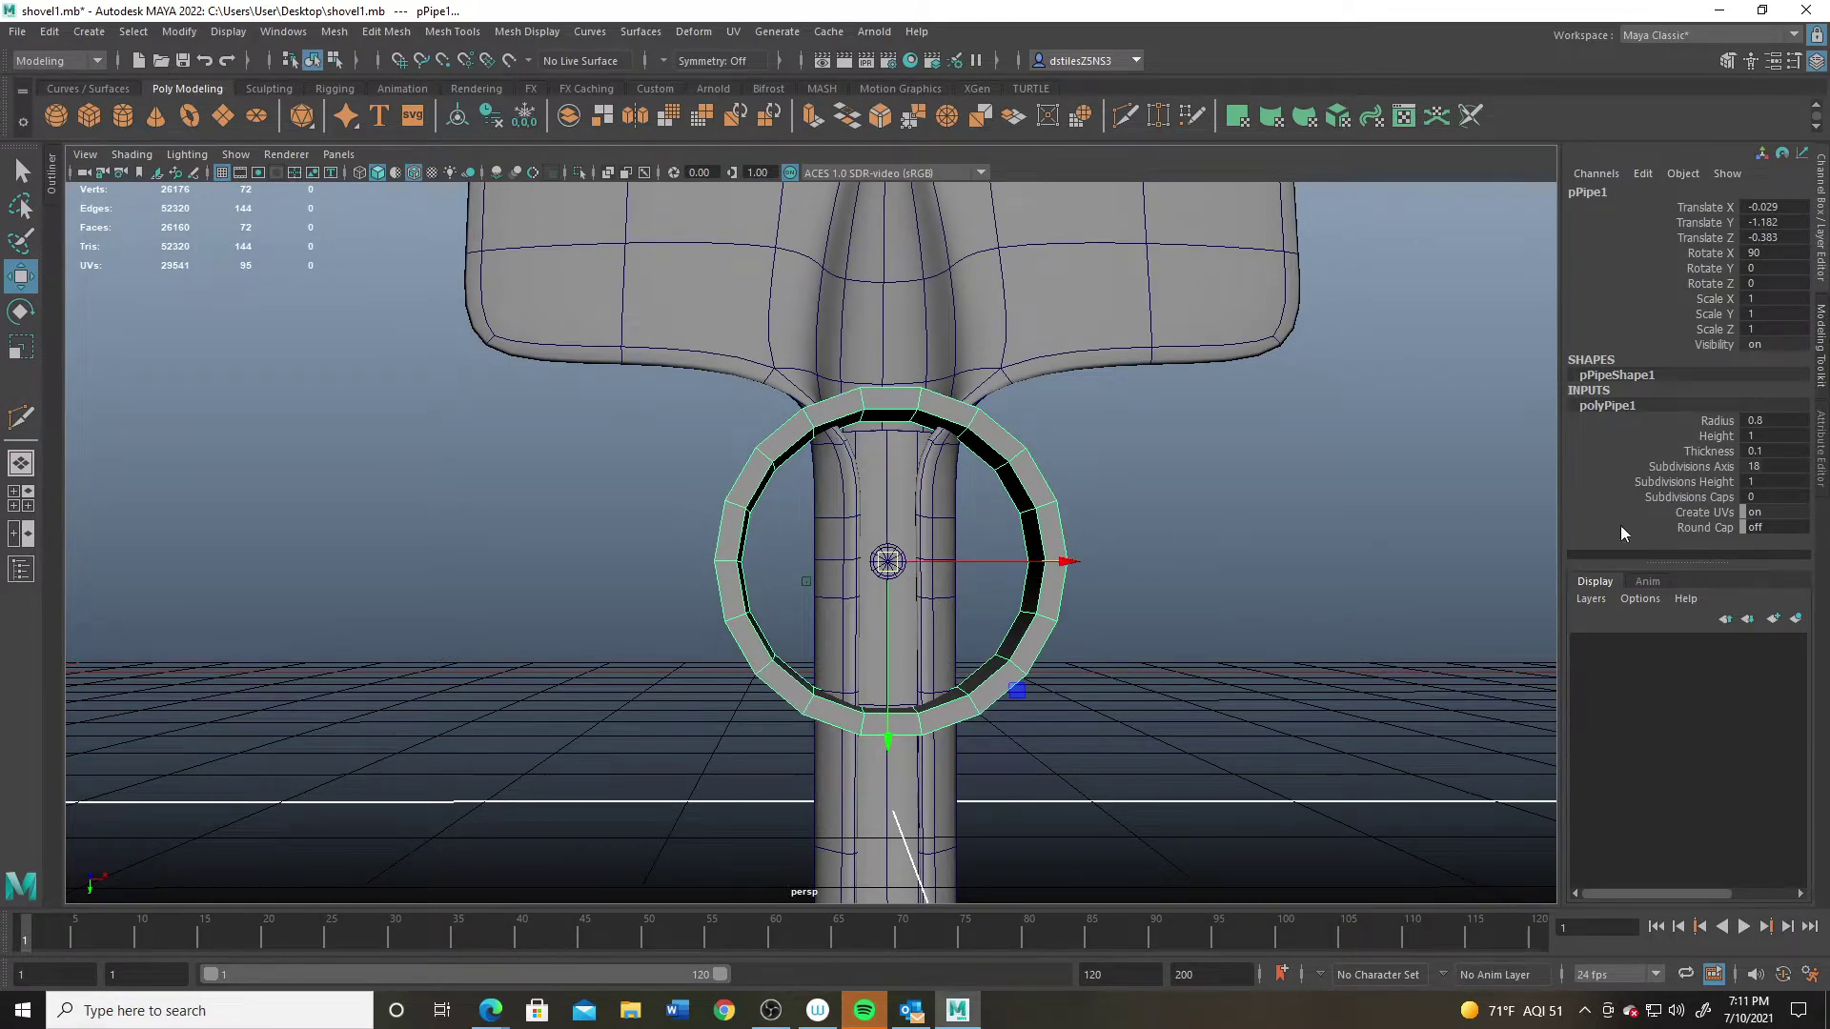
Step: Reduce the pipe's radius to 0.2 and set its height to 0.25
left_click(1715, 421)
middle_click_drag(1372, 564, 813, 541)
scroll(1258, 638, "up", 6)
mouse_move(1267, 666)
left_mouse_down("alt")
mouse_move(1201, 666)
mouse_move(1244, 667)
left_mouse_up("alt")
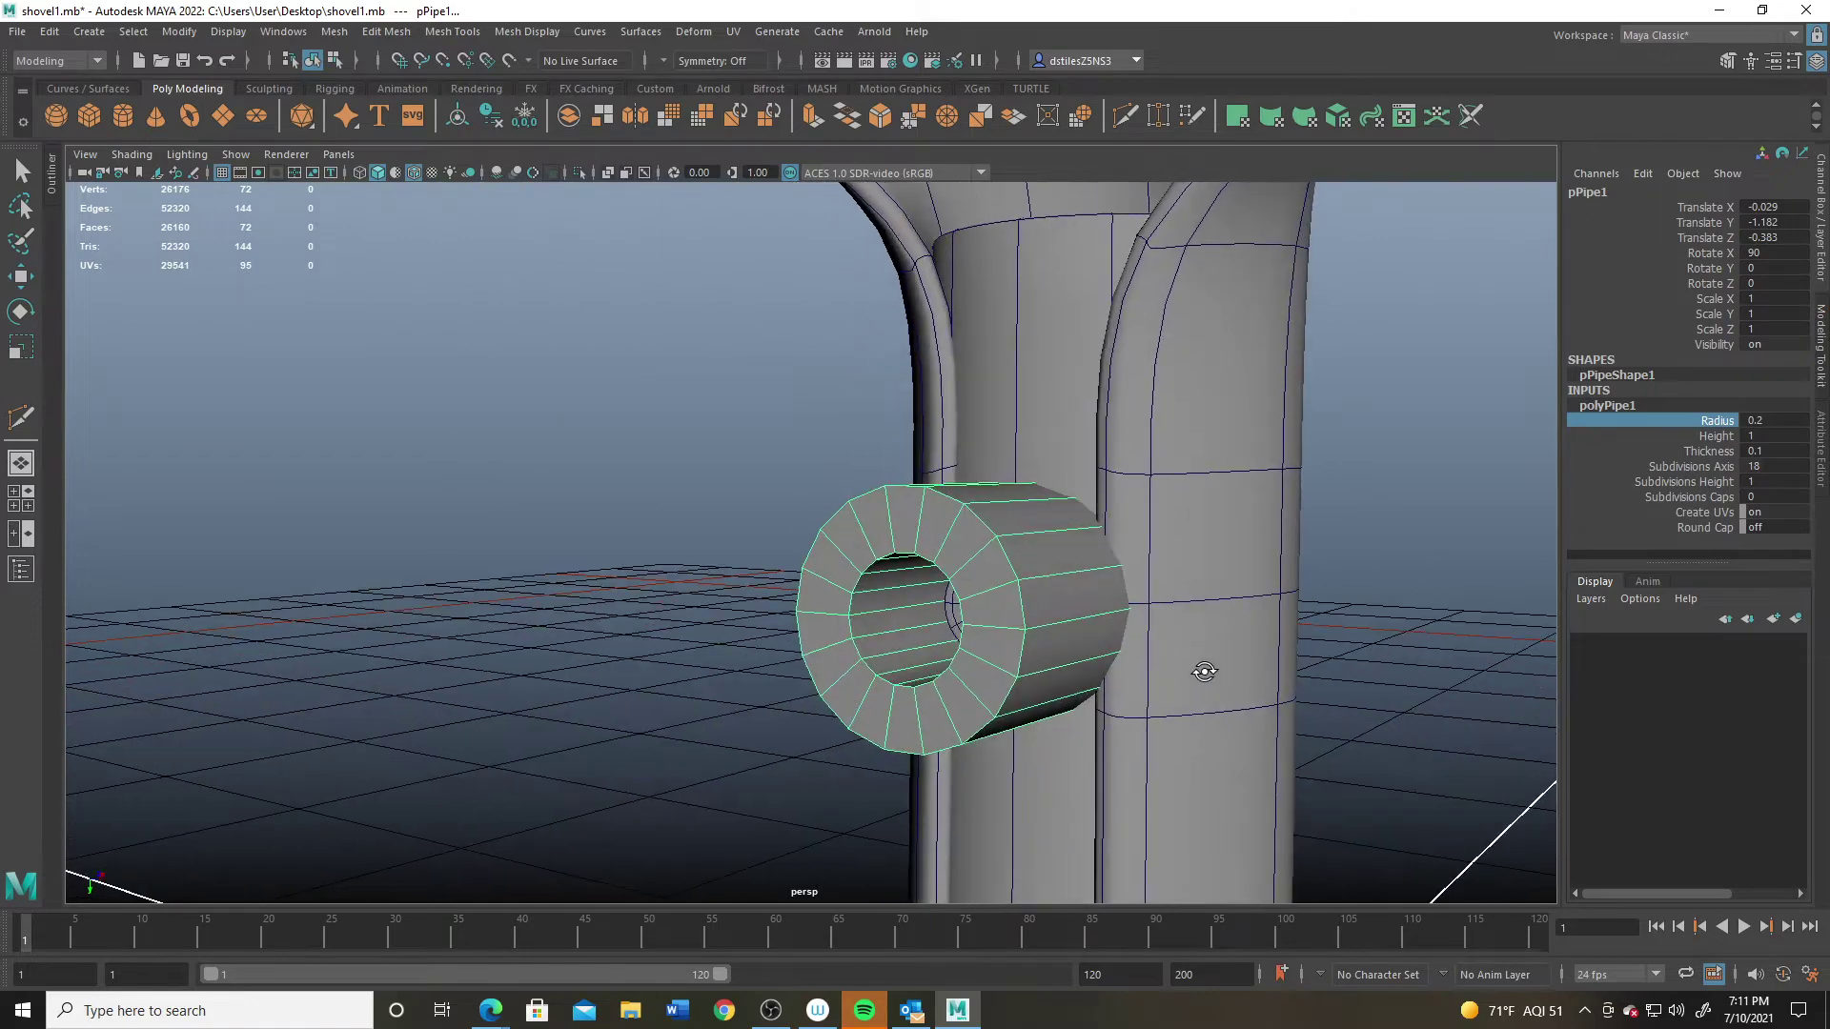
double_click(1780, 436)
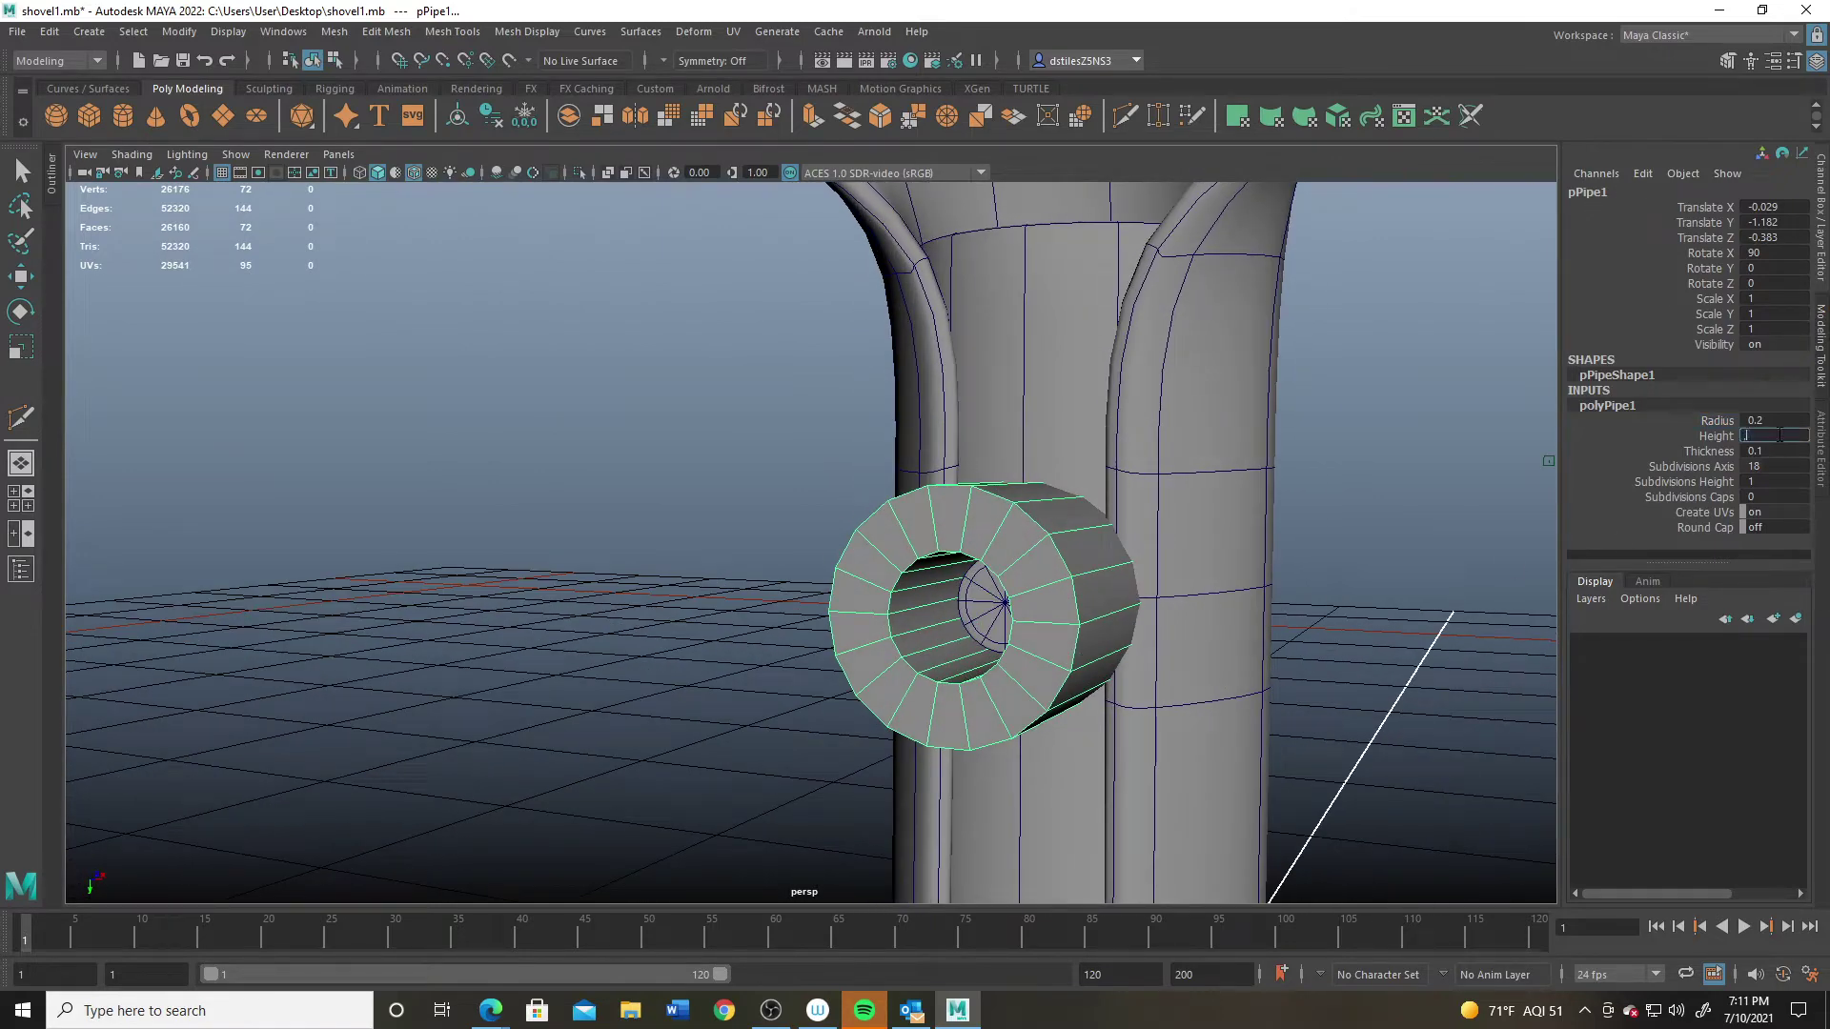
type(".25")
key("Return")
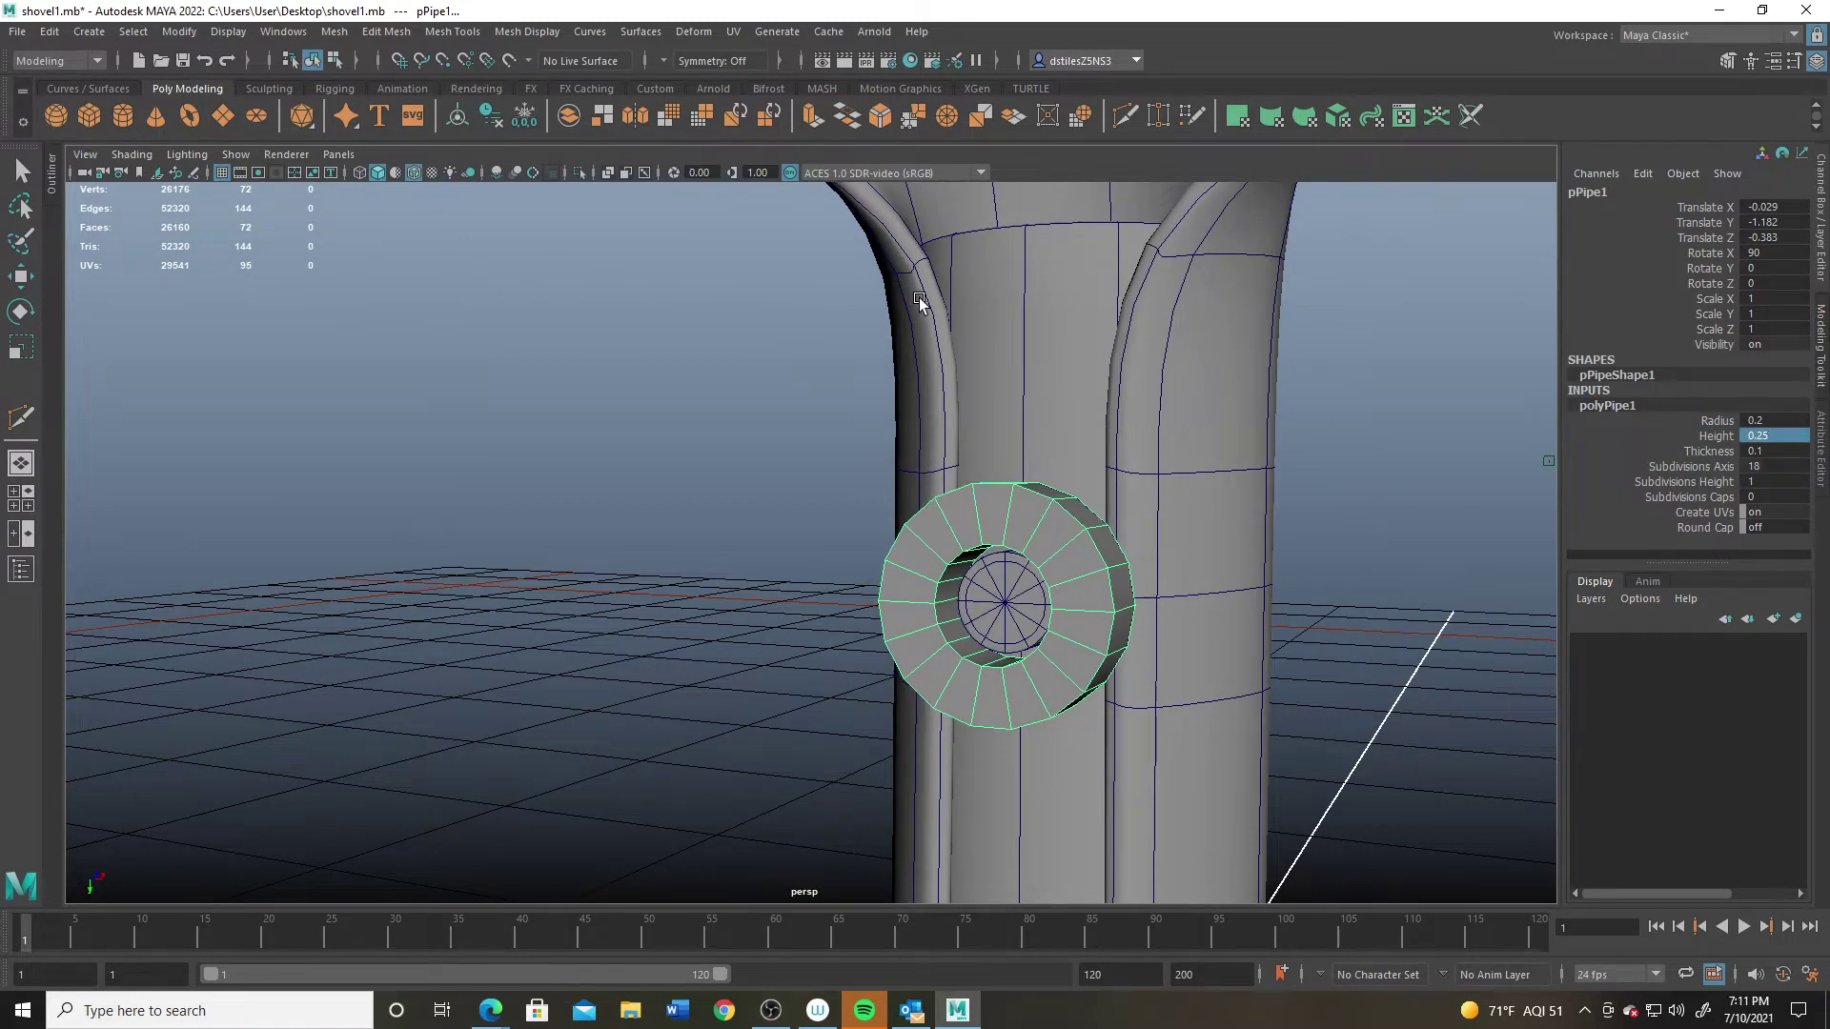
Step: Set the pipe's thickness to 0.05 and its radius to 0.1
left_click_drag(921, 305, 1668, 453, "alt")
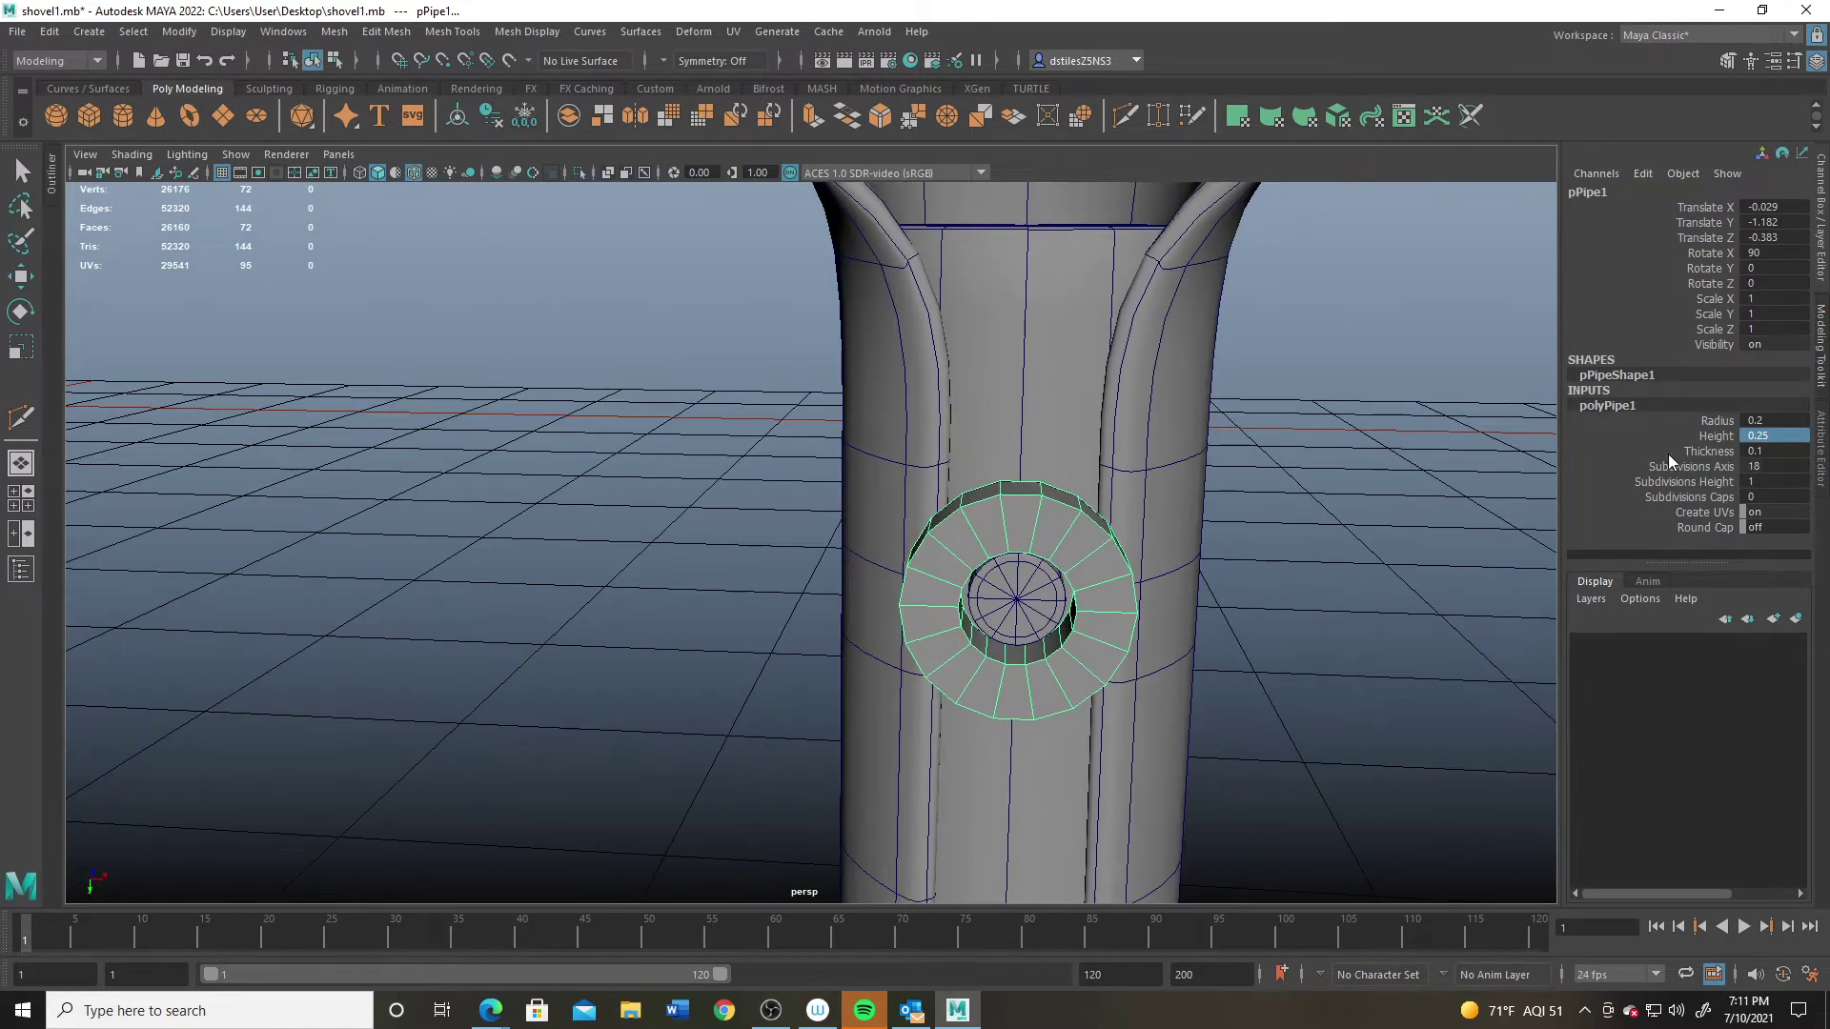
type(".05")
key("Return")
double_click(1759, 415)
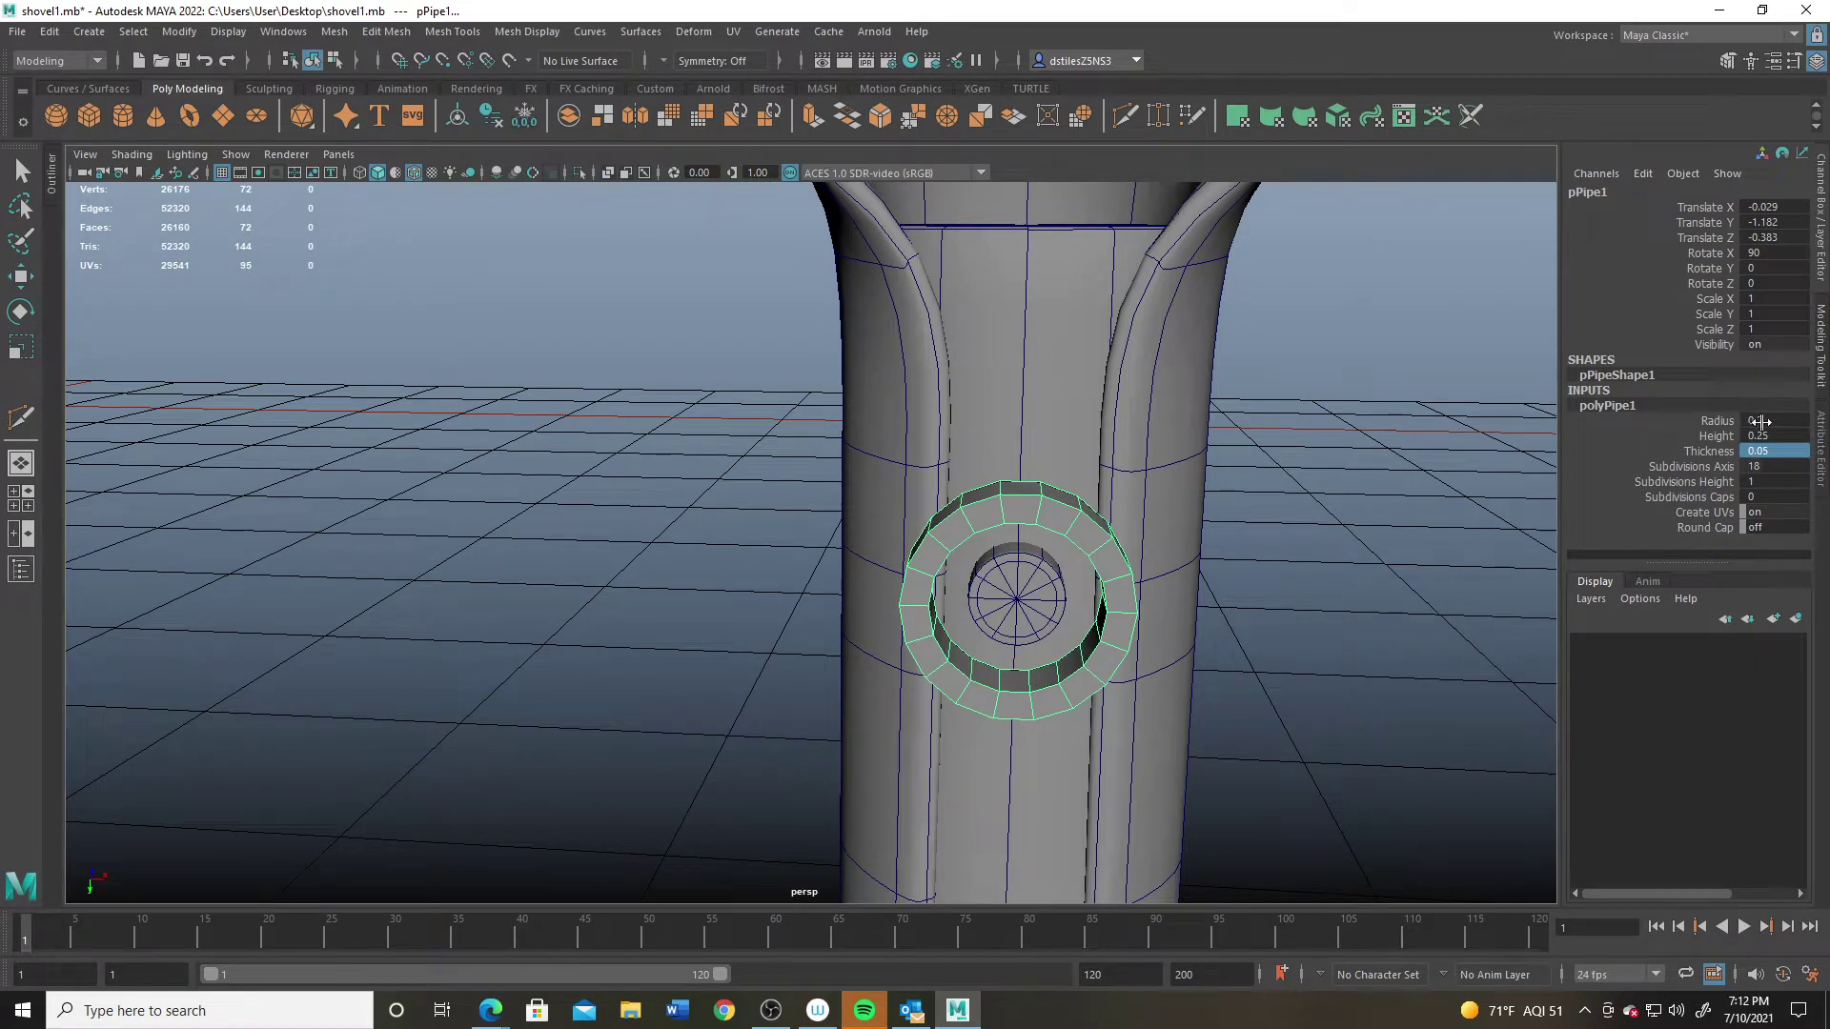
type(".1")
key("Return")
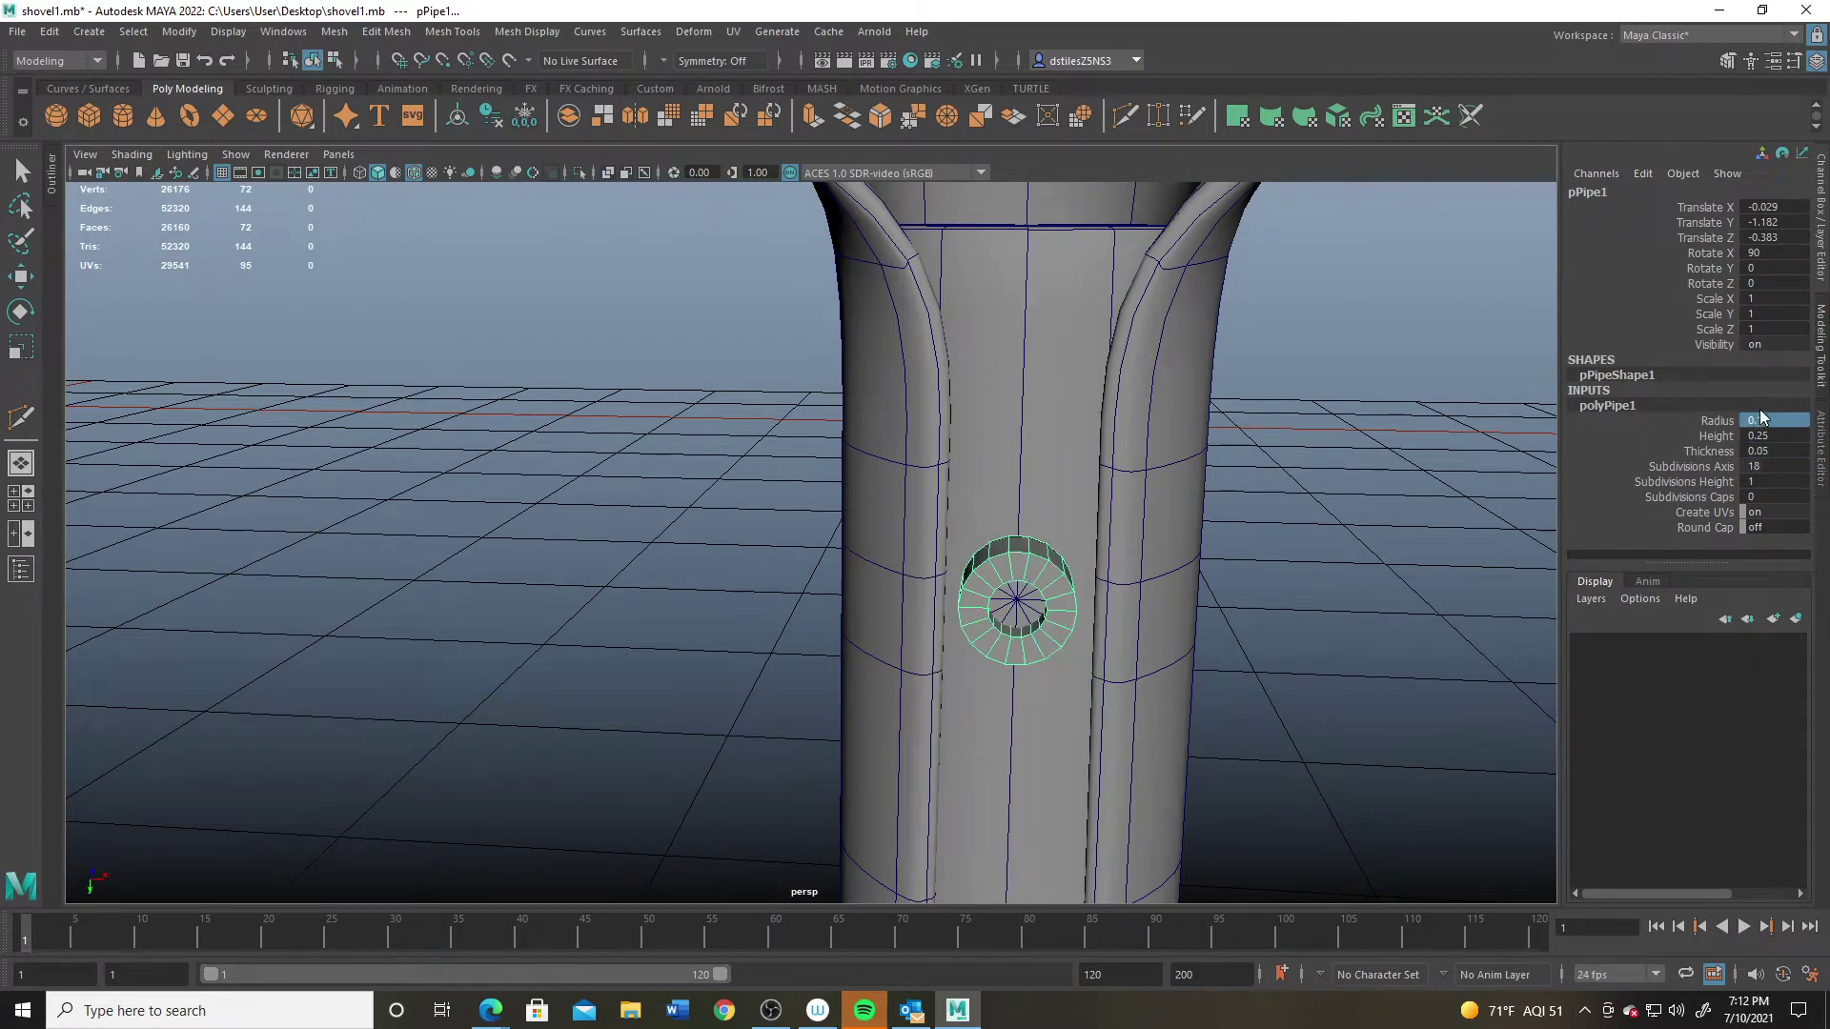
Step: Move the pipe in depth to Z -0.349 around the rivet and set its height to 0.15
left_click_drag(757, 536, 774, 667, "alt")
key("w")
left_click_drag(819, 724, 1292, 587)
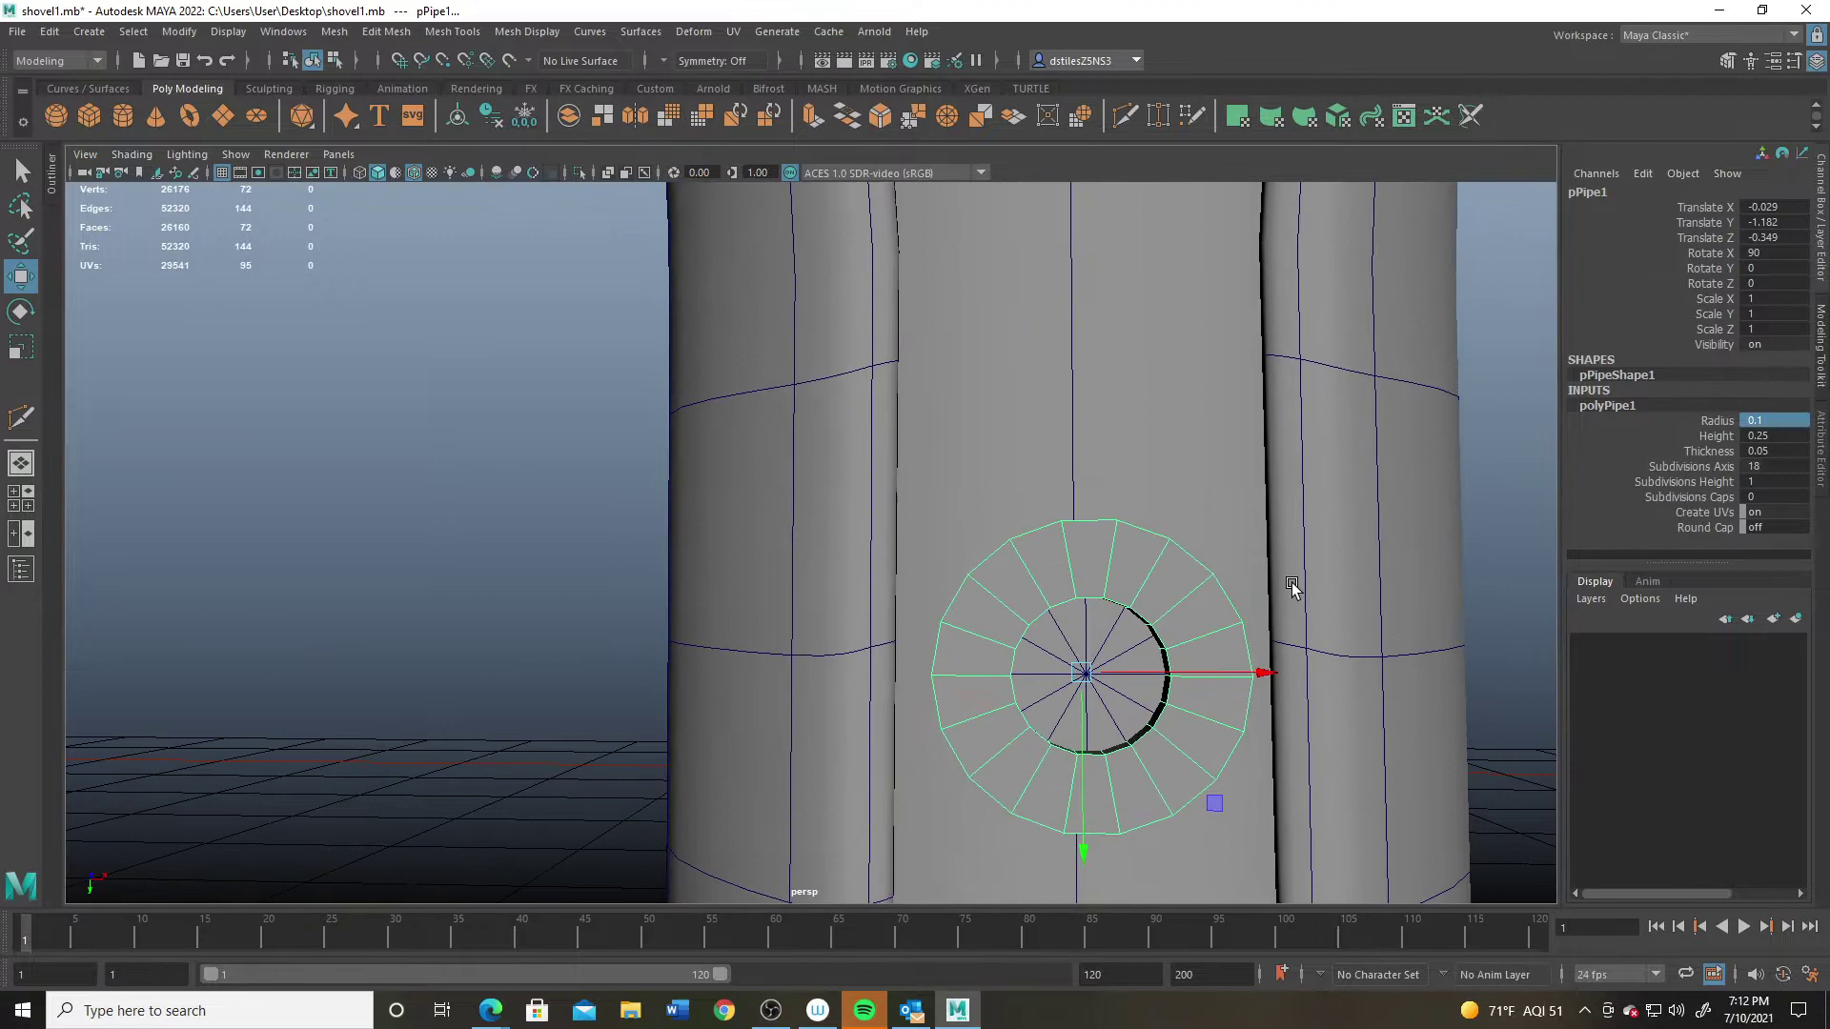
left_click(1787, 450)
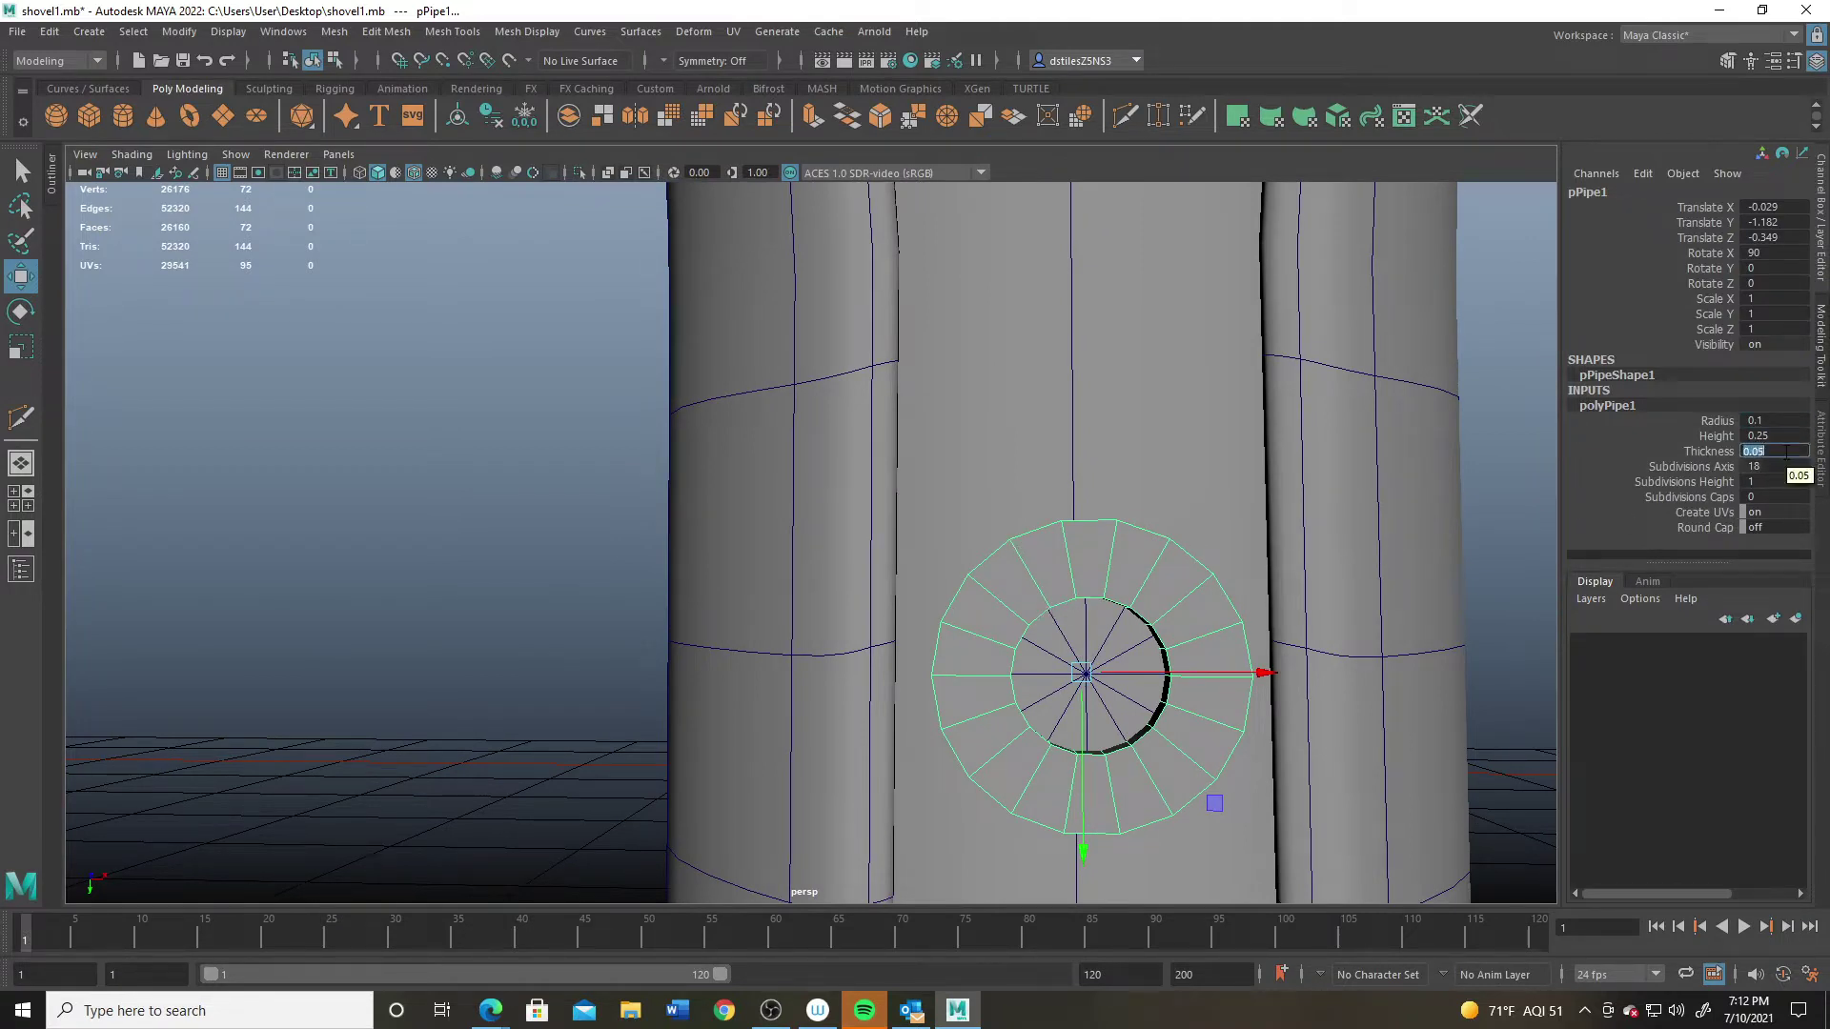
left_click(1783, 435)
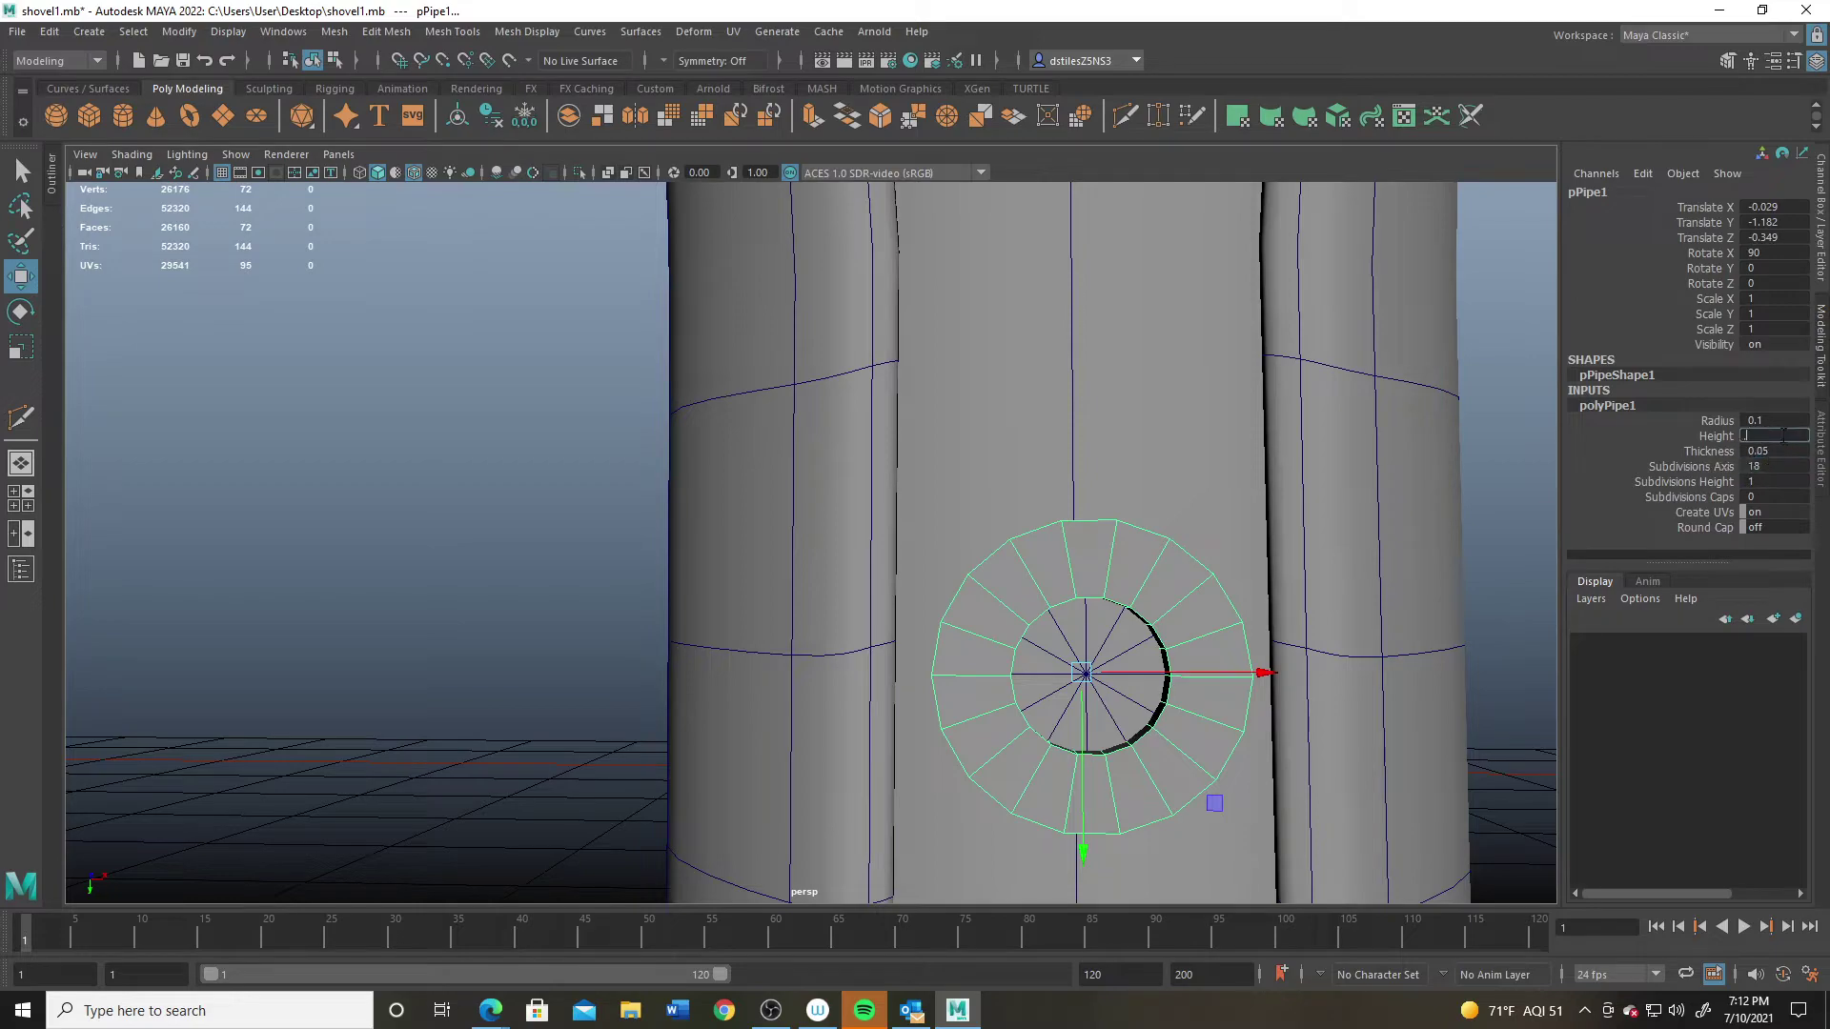
key("Return")
Step: Nudge the pipe in depth to Z -0.336 and set its radius to 0.12 and thickness to 0.04
left_click_drag(1096, 572, 1525, 515, "alt")
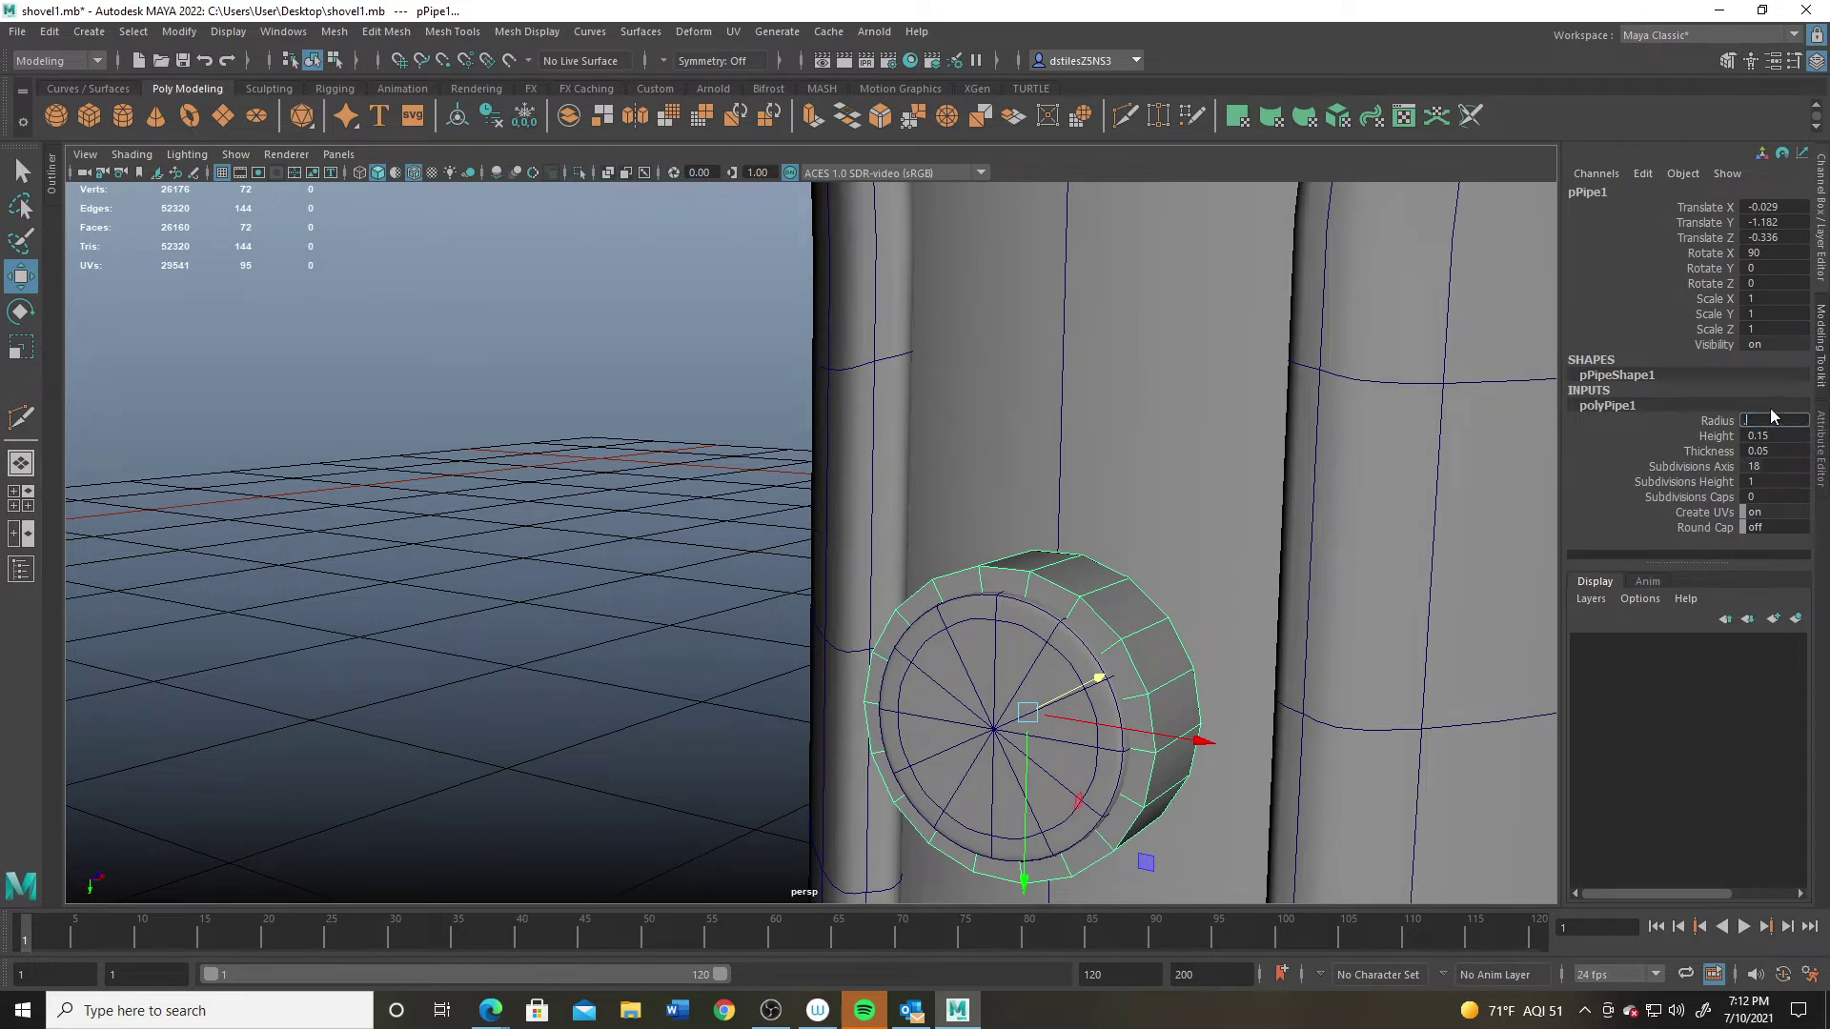
key("Return")
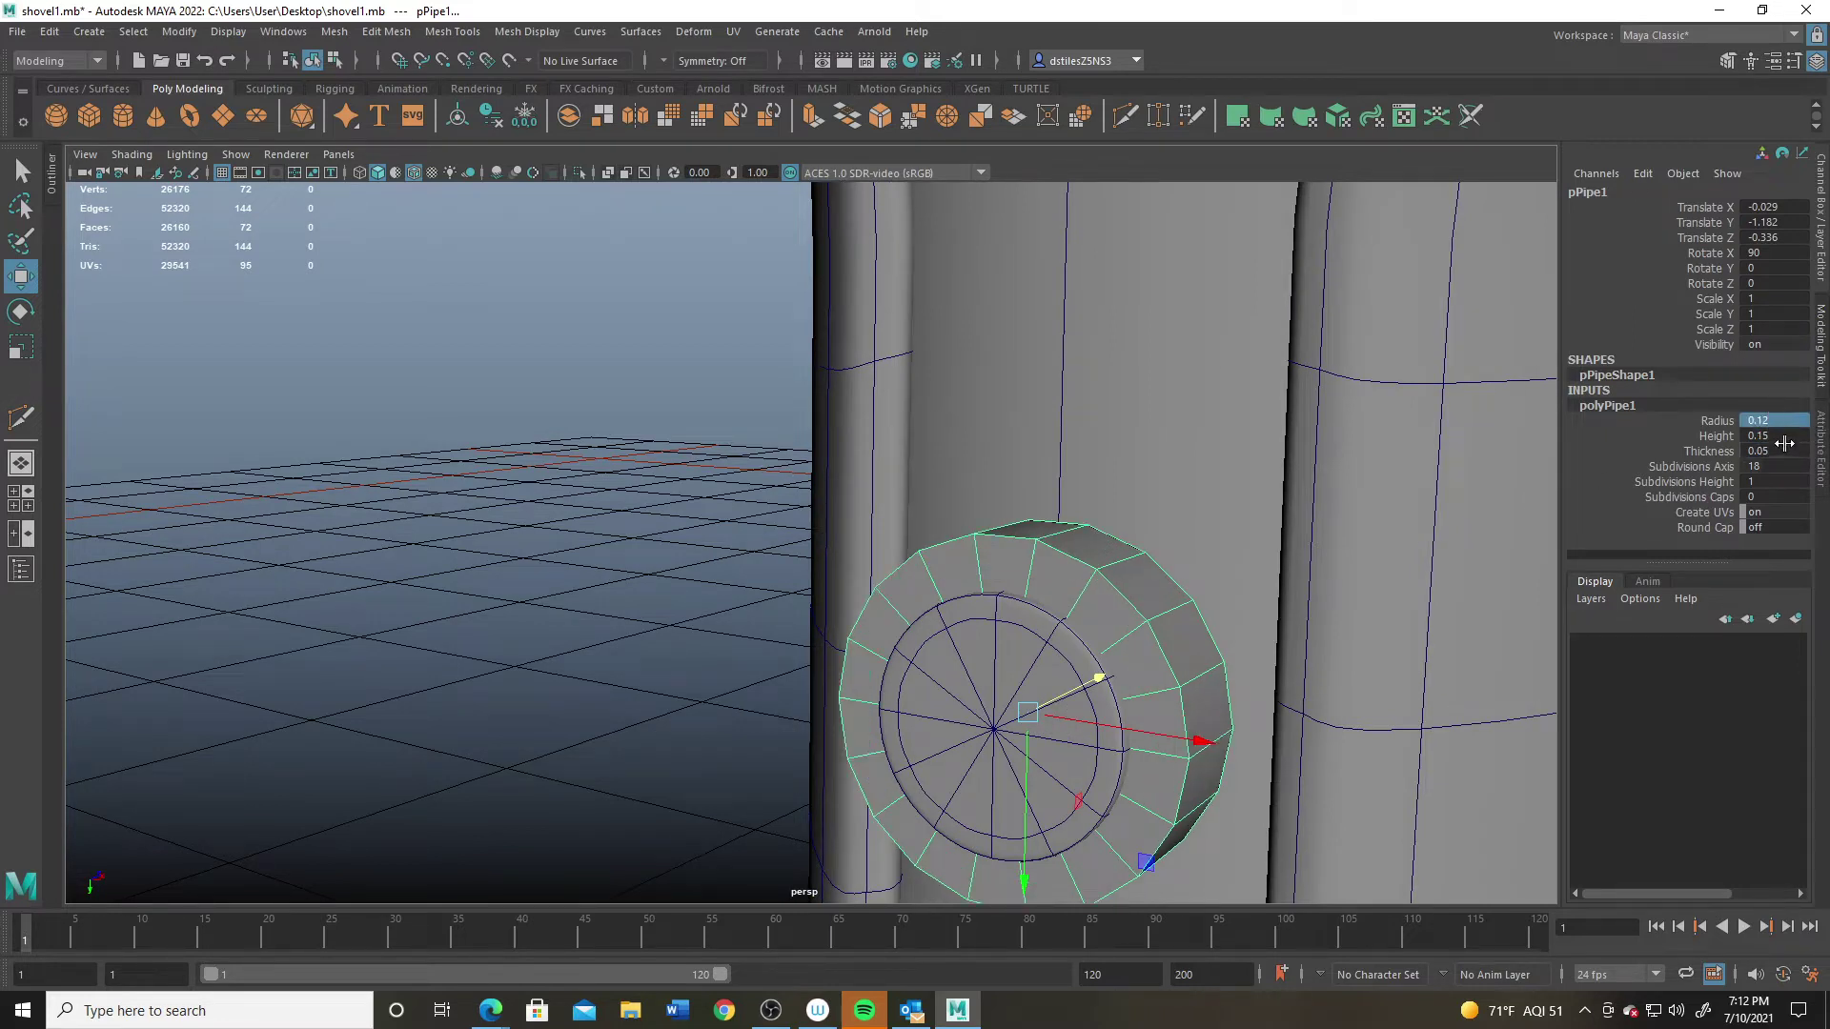
double_click(1780, 451)
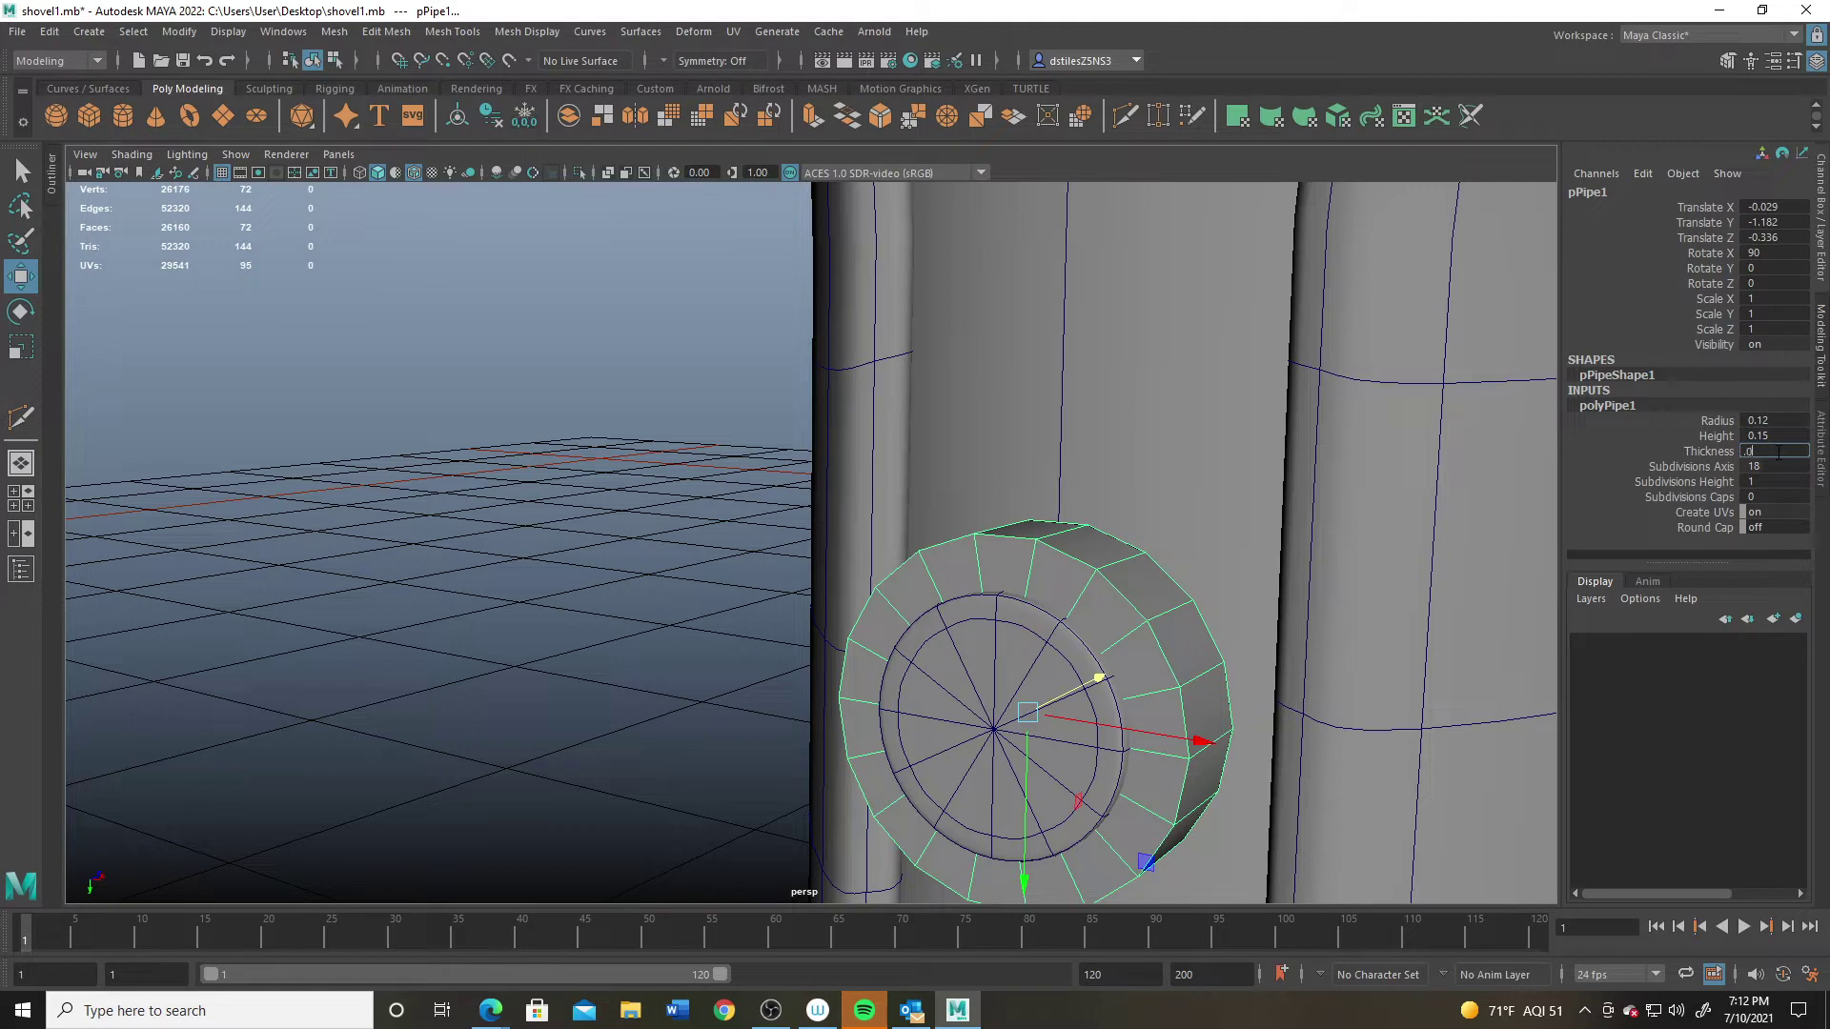
key("Return")
key("f")
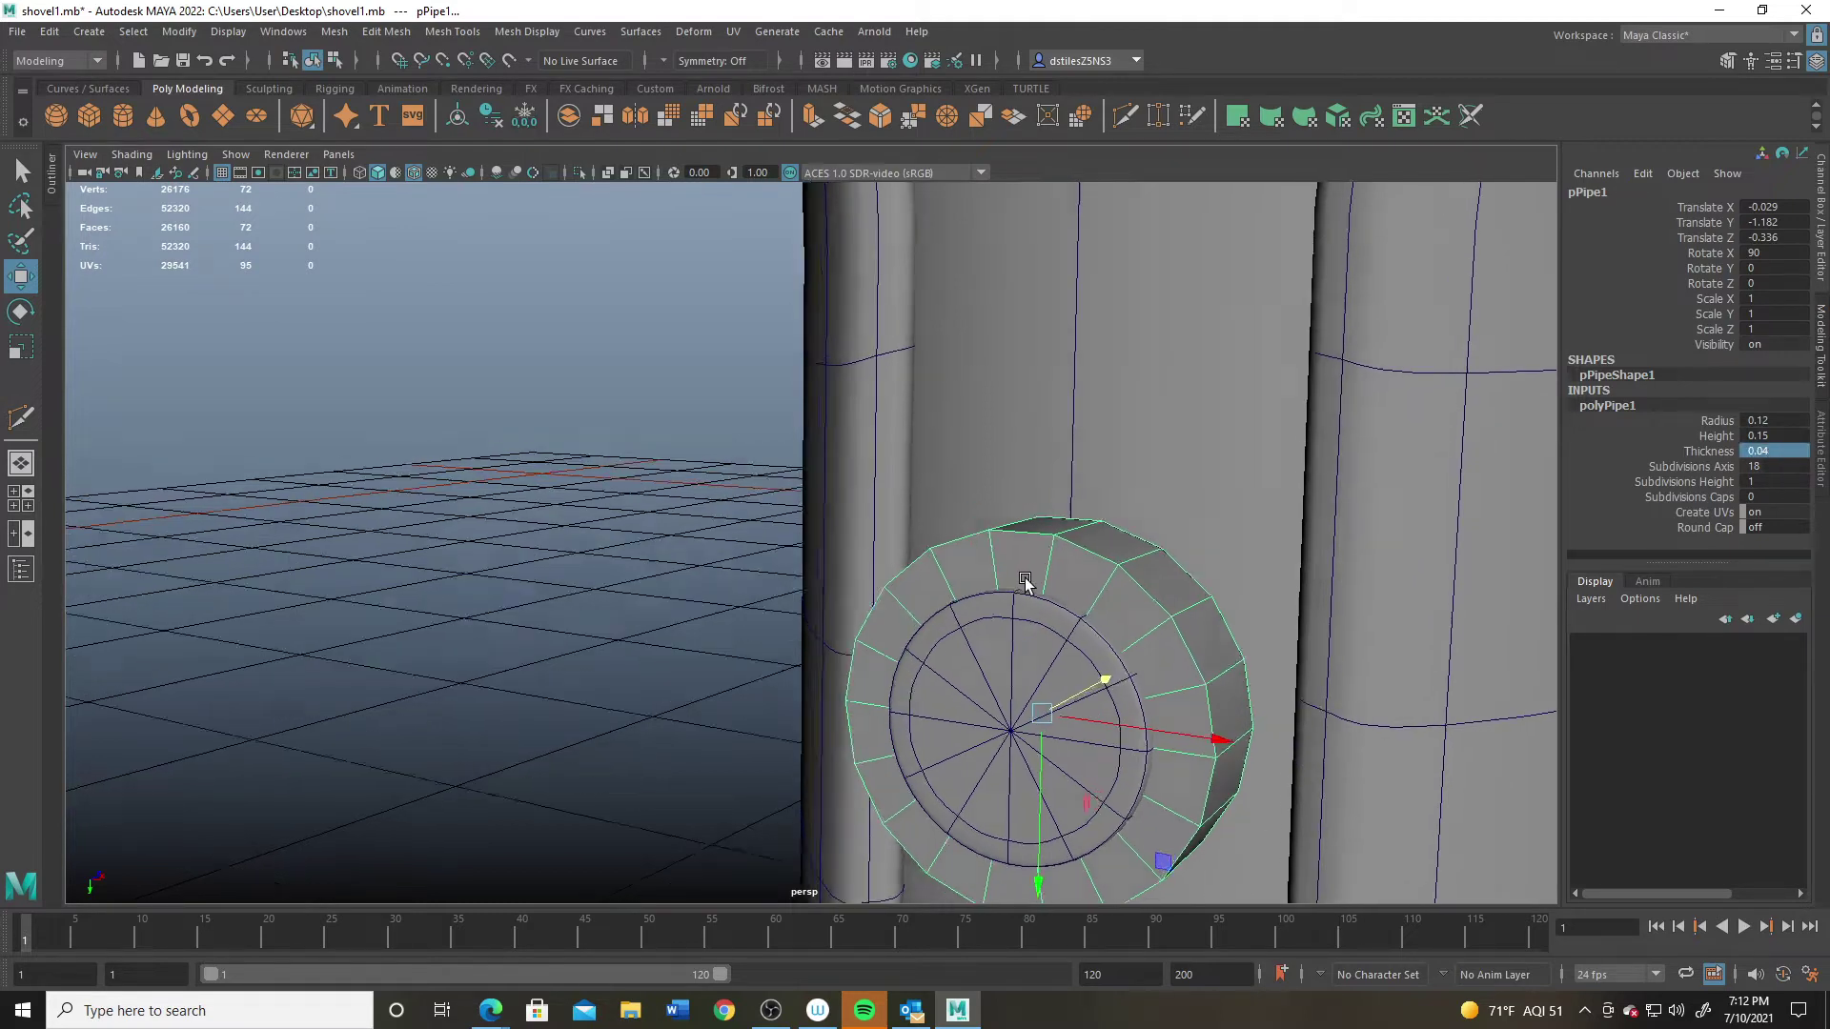
Step: Set the pipe's thickness to 0.035 so its inner wall meets the rivet, checking it in smooth preview
double_click(1780, 450)
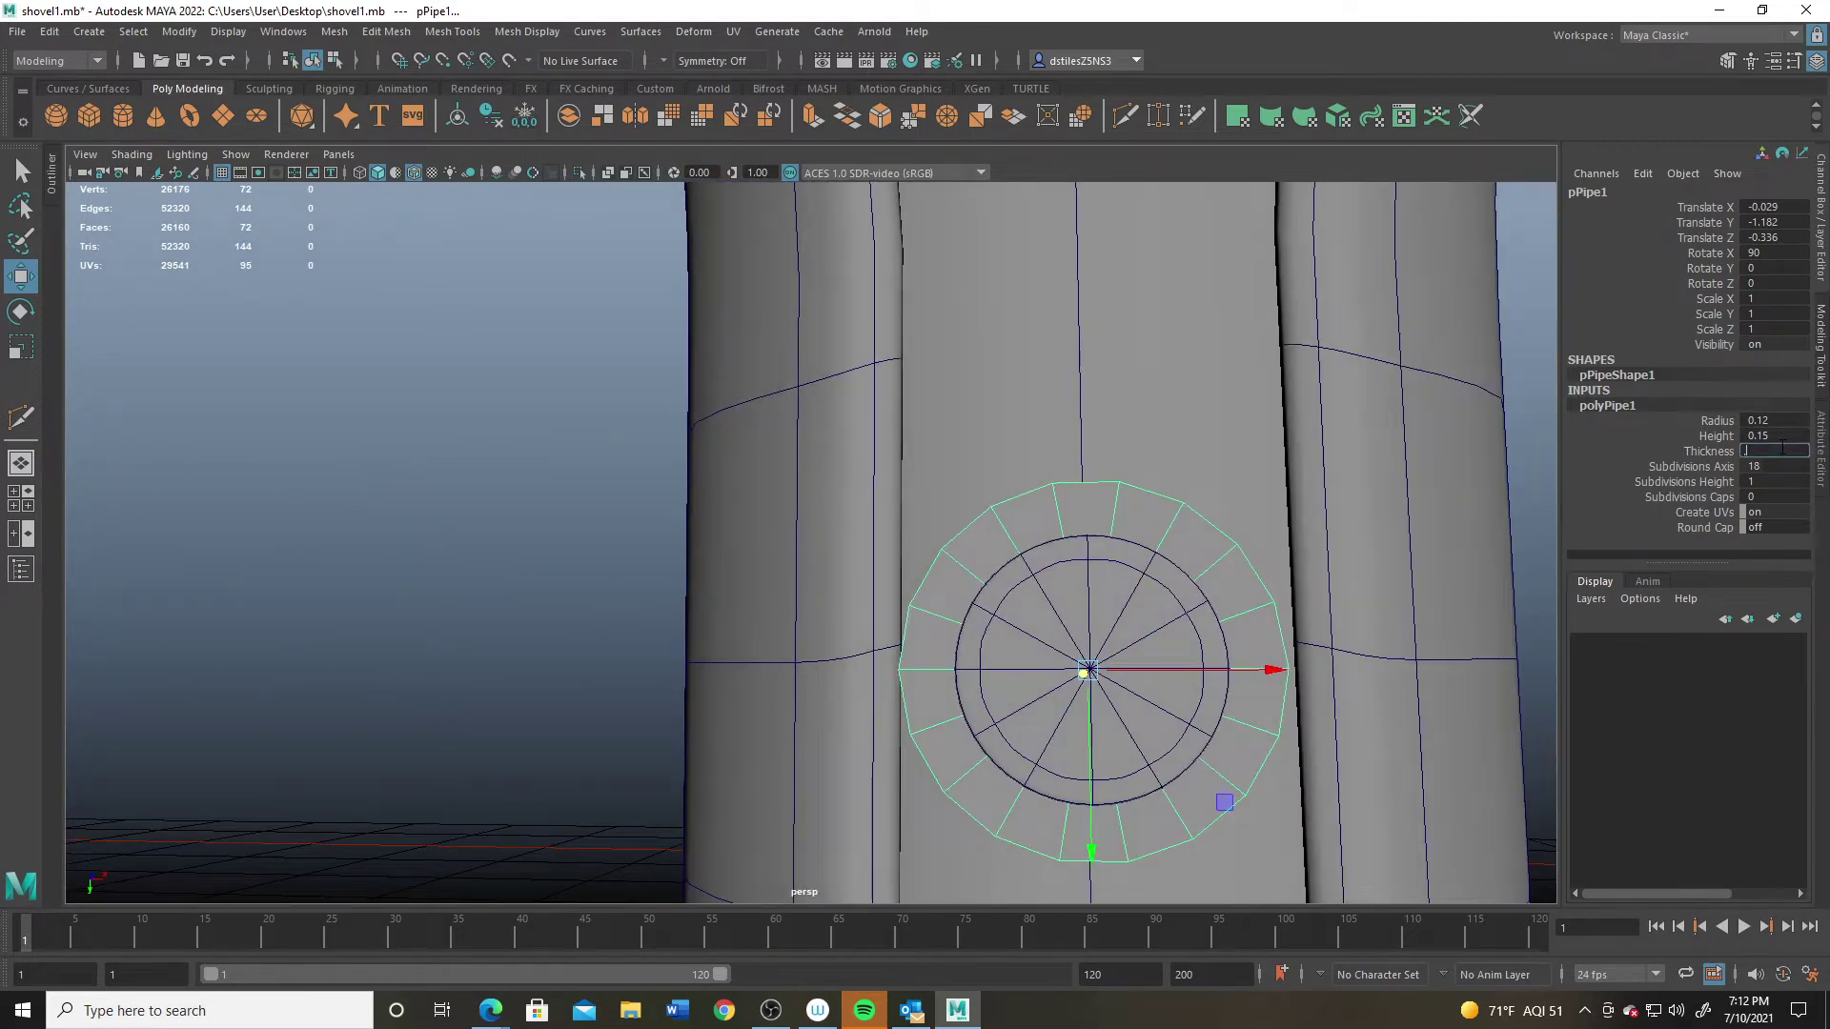
key("Return")
double_click(1778, 448)
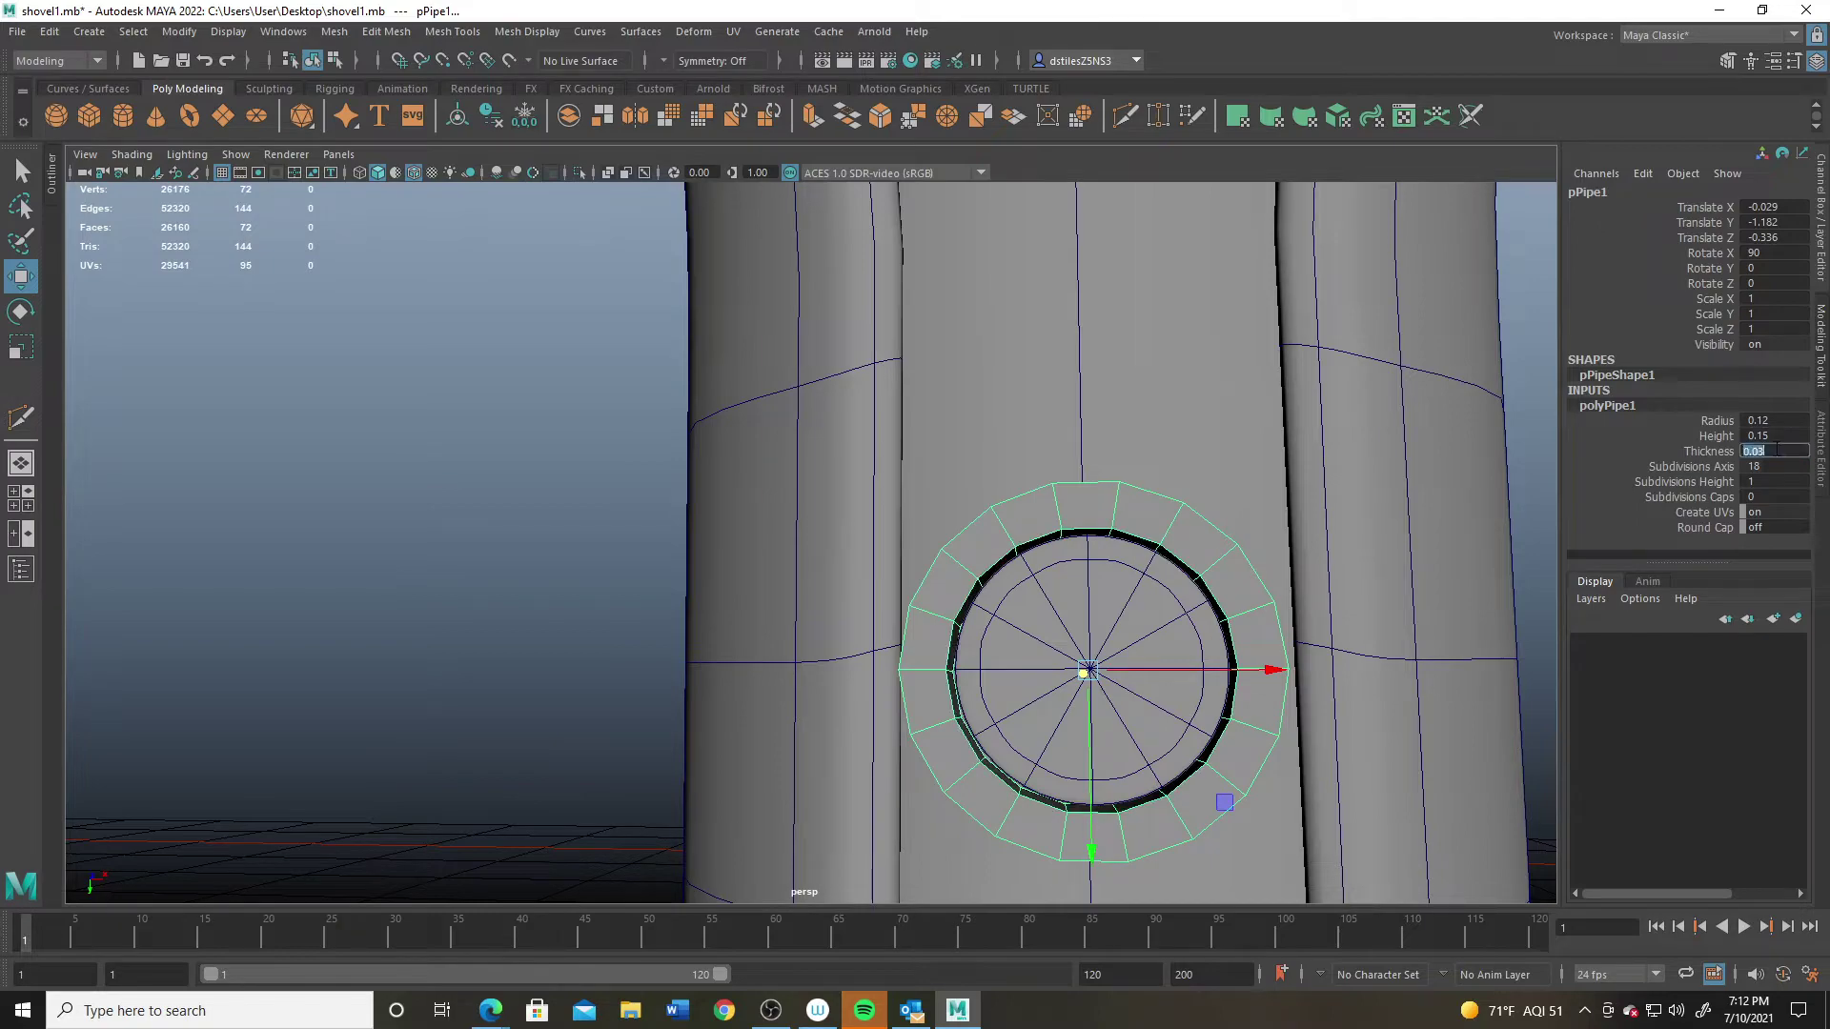
key("Return")
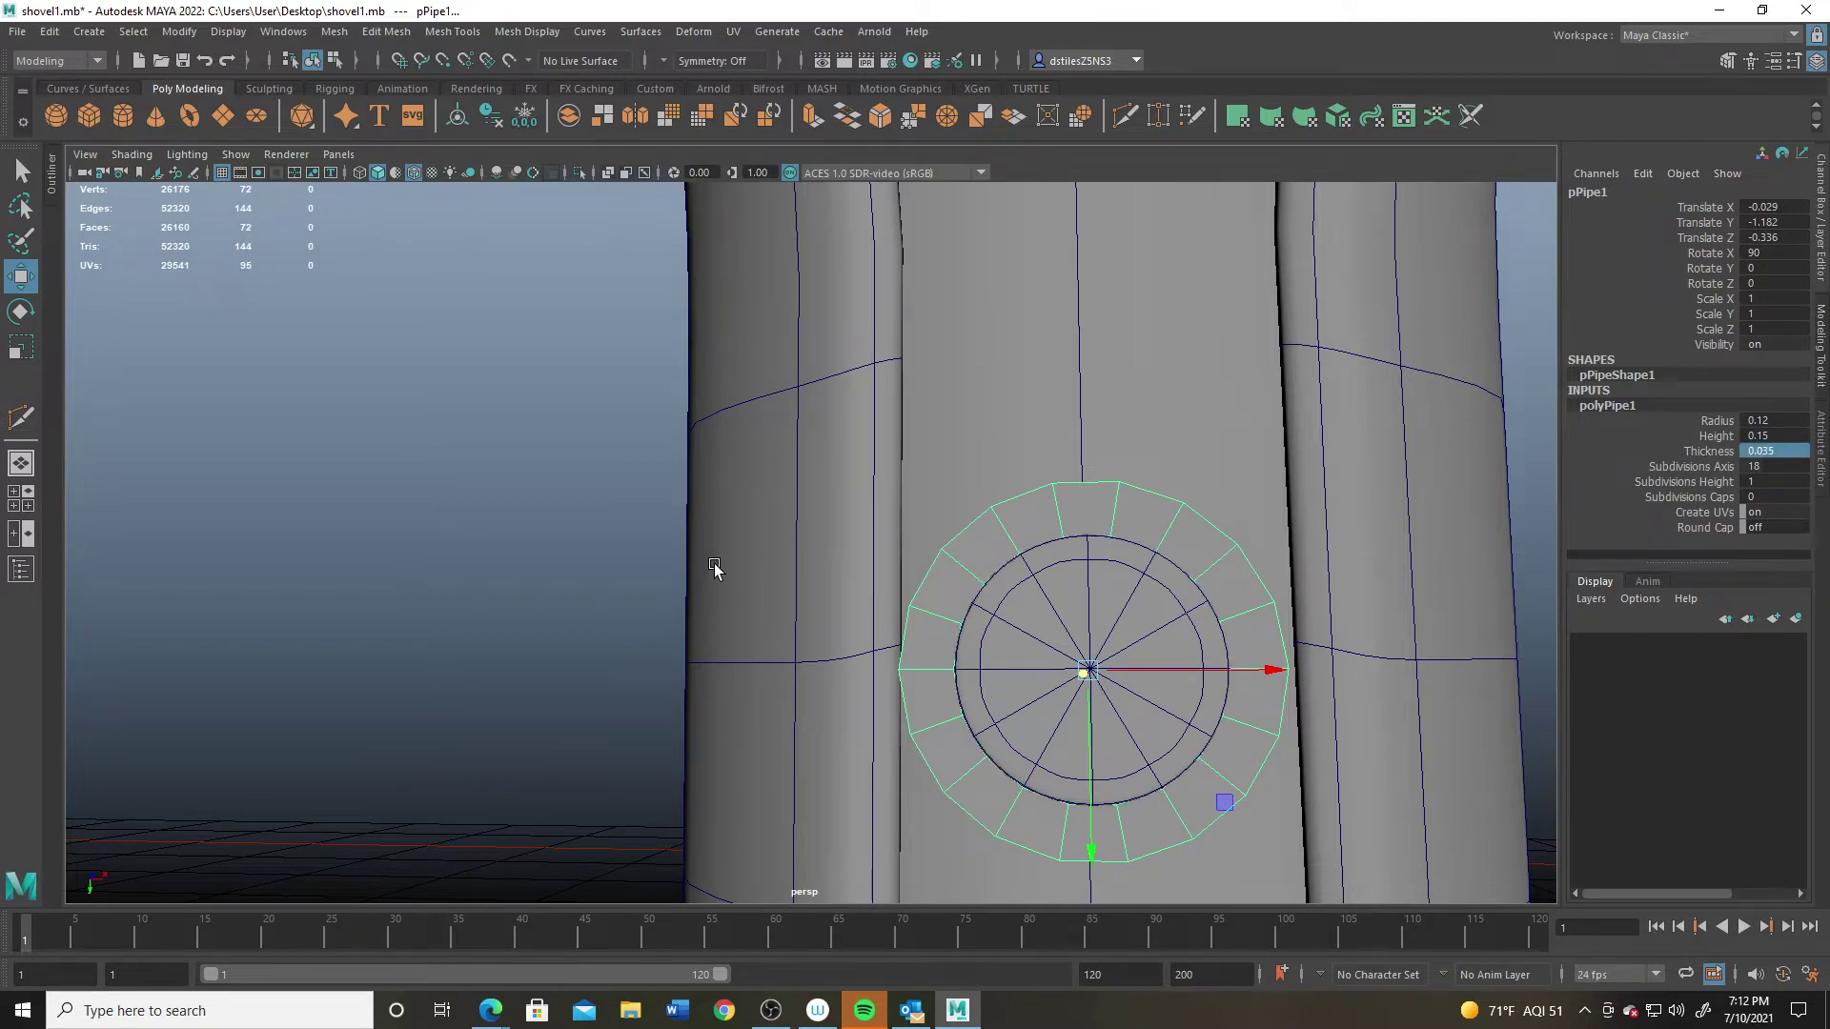
left_click_drag(879, 567, 1029, 606, "alt")
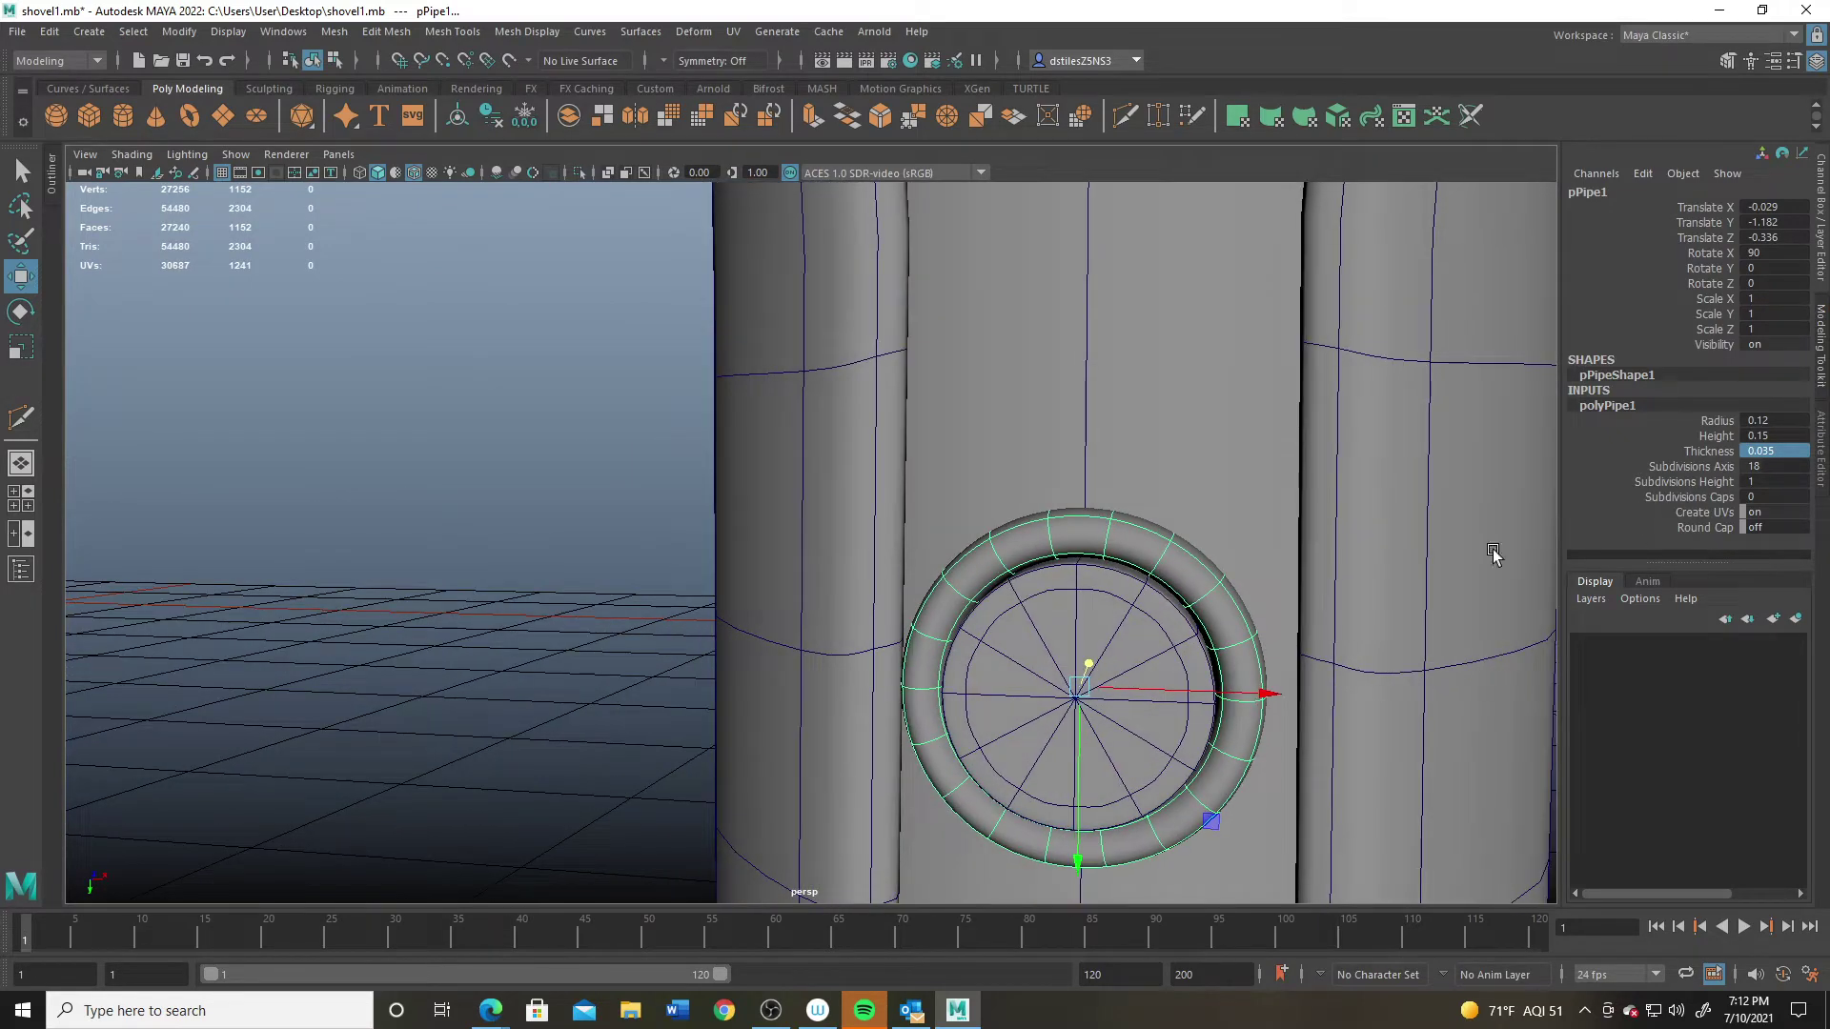
key("1")
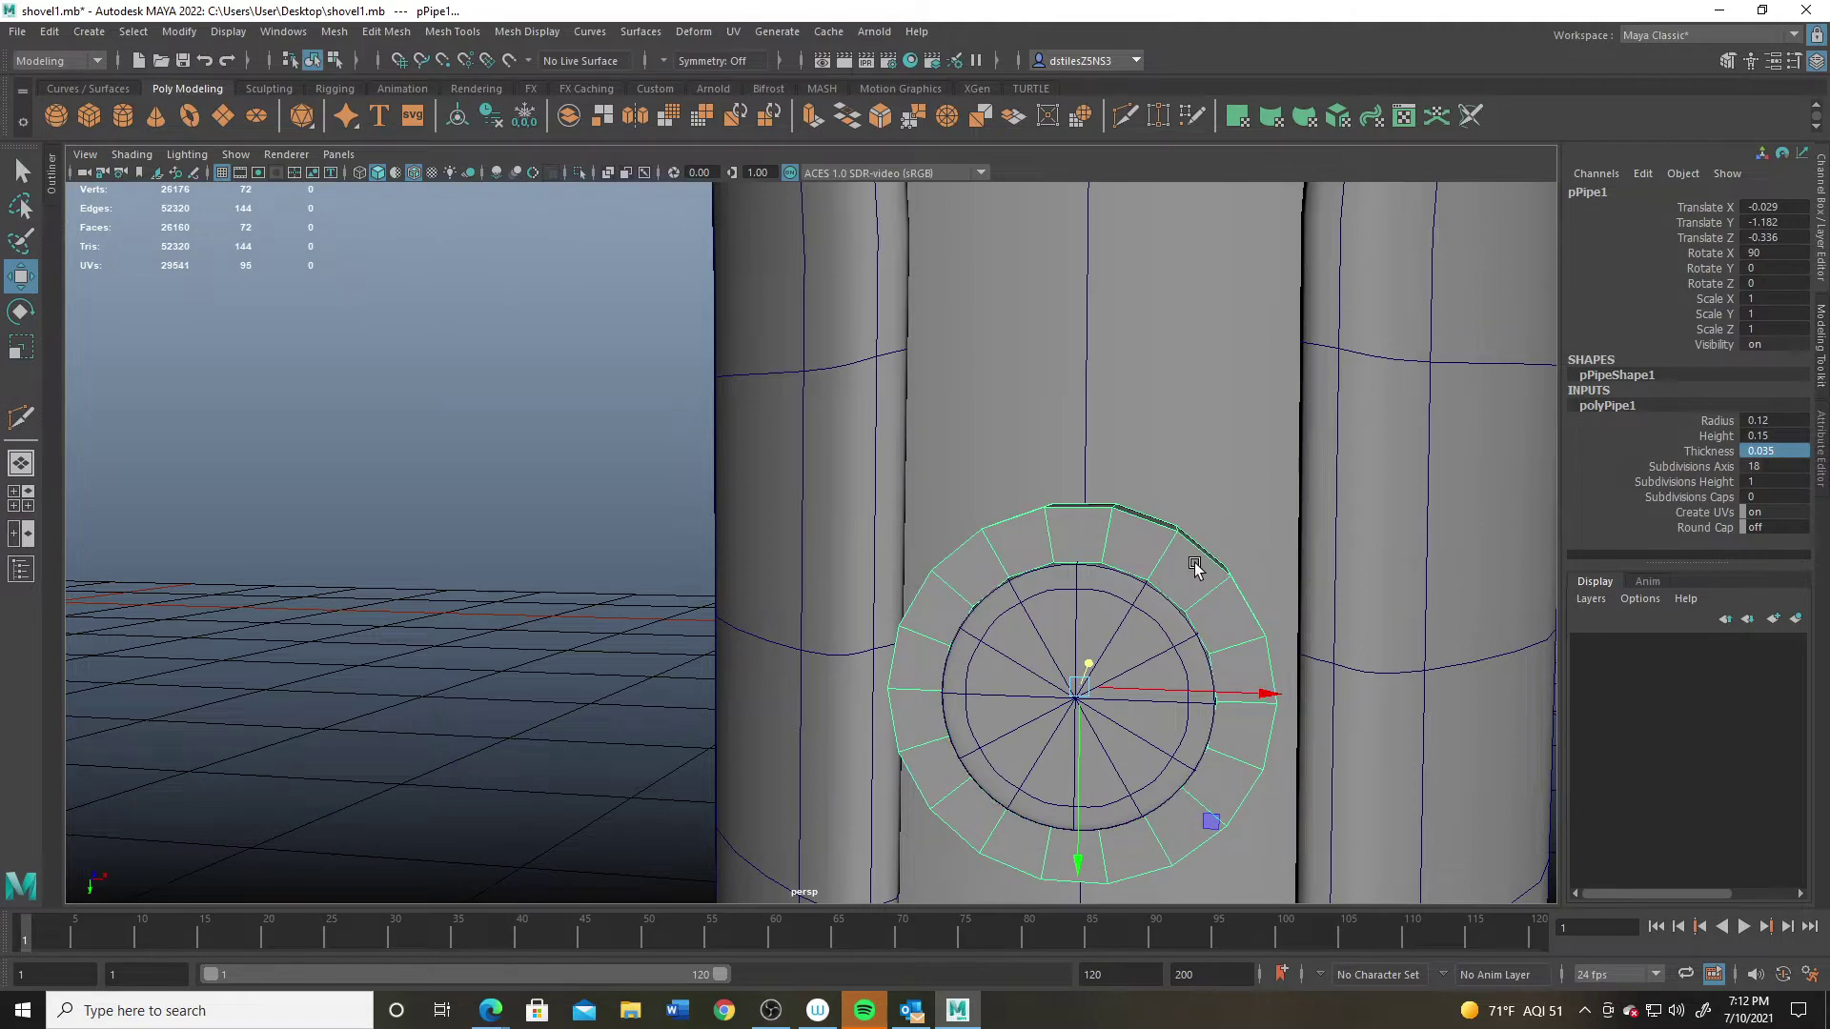
Step: Isolate the pipe in both the perspective and front views and frame it in the front view
scroll(1039, 572, "up", 2)
left_click_drag(1041, 576, 691, 512, "alt")
key("ctrl+1")
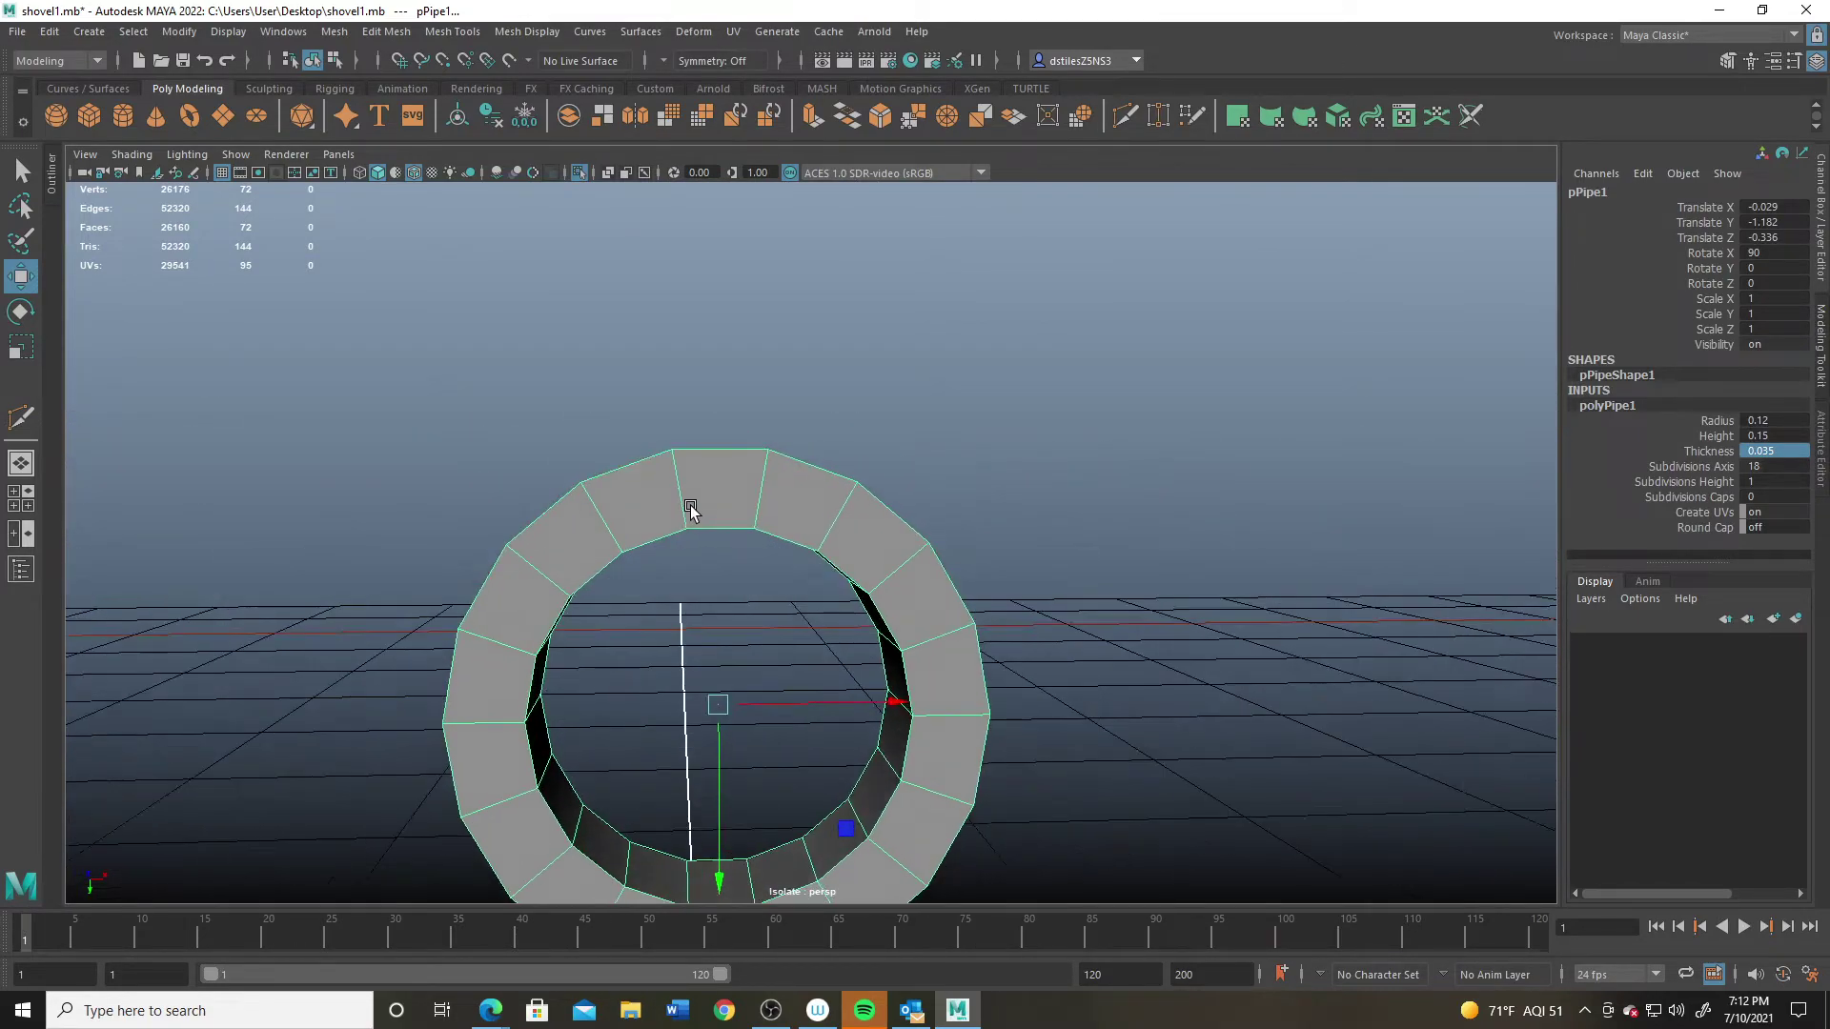
key("space")
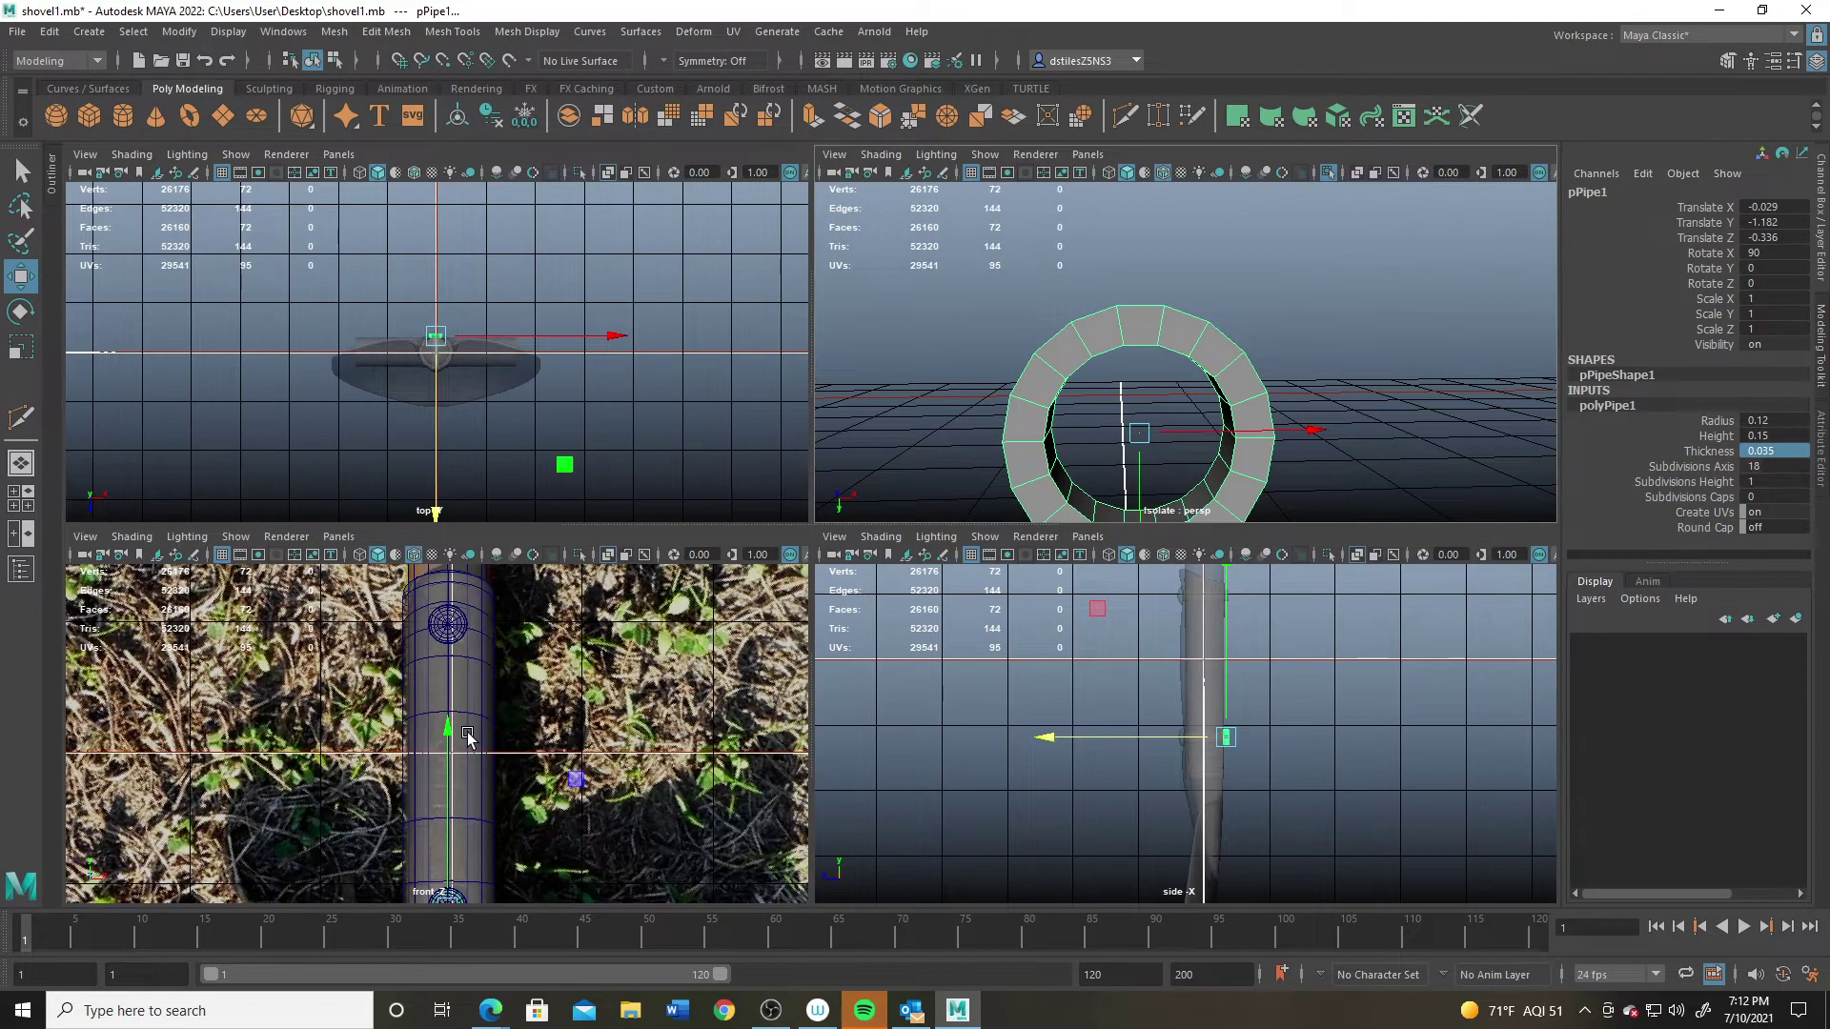
key("space")
key("ctrl+1")
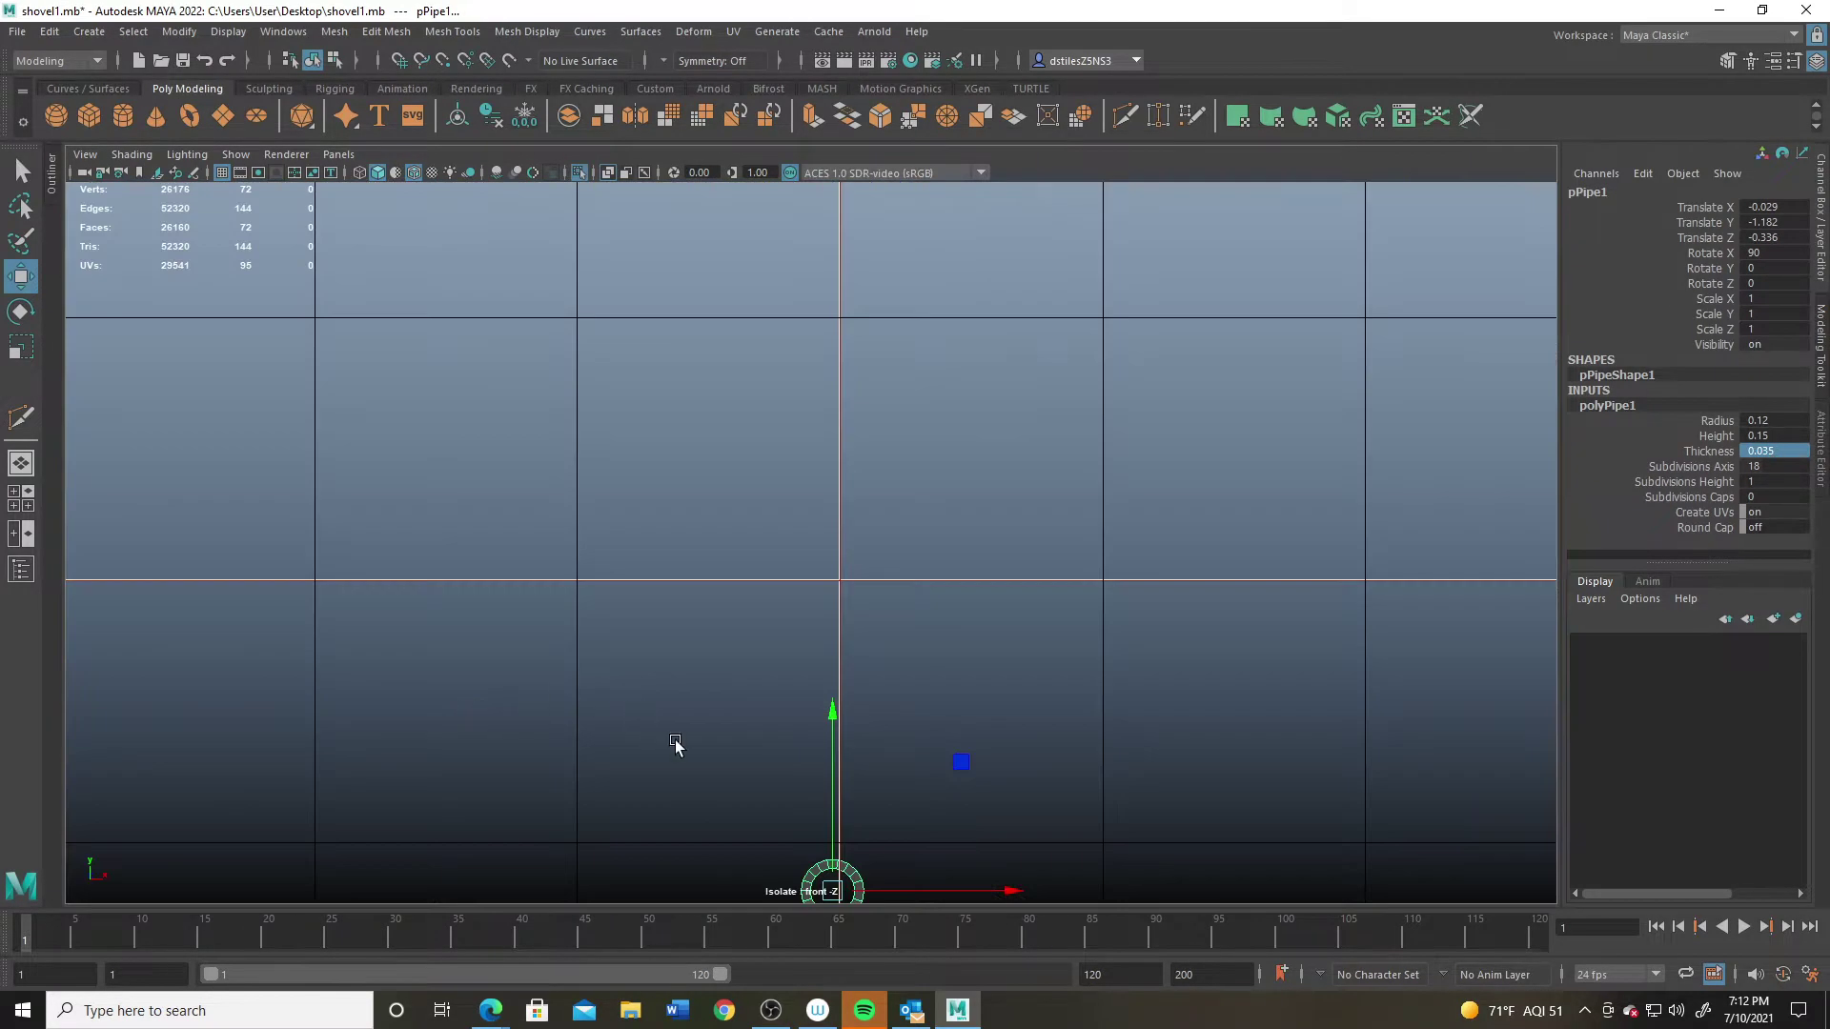
key("f")
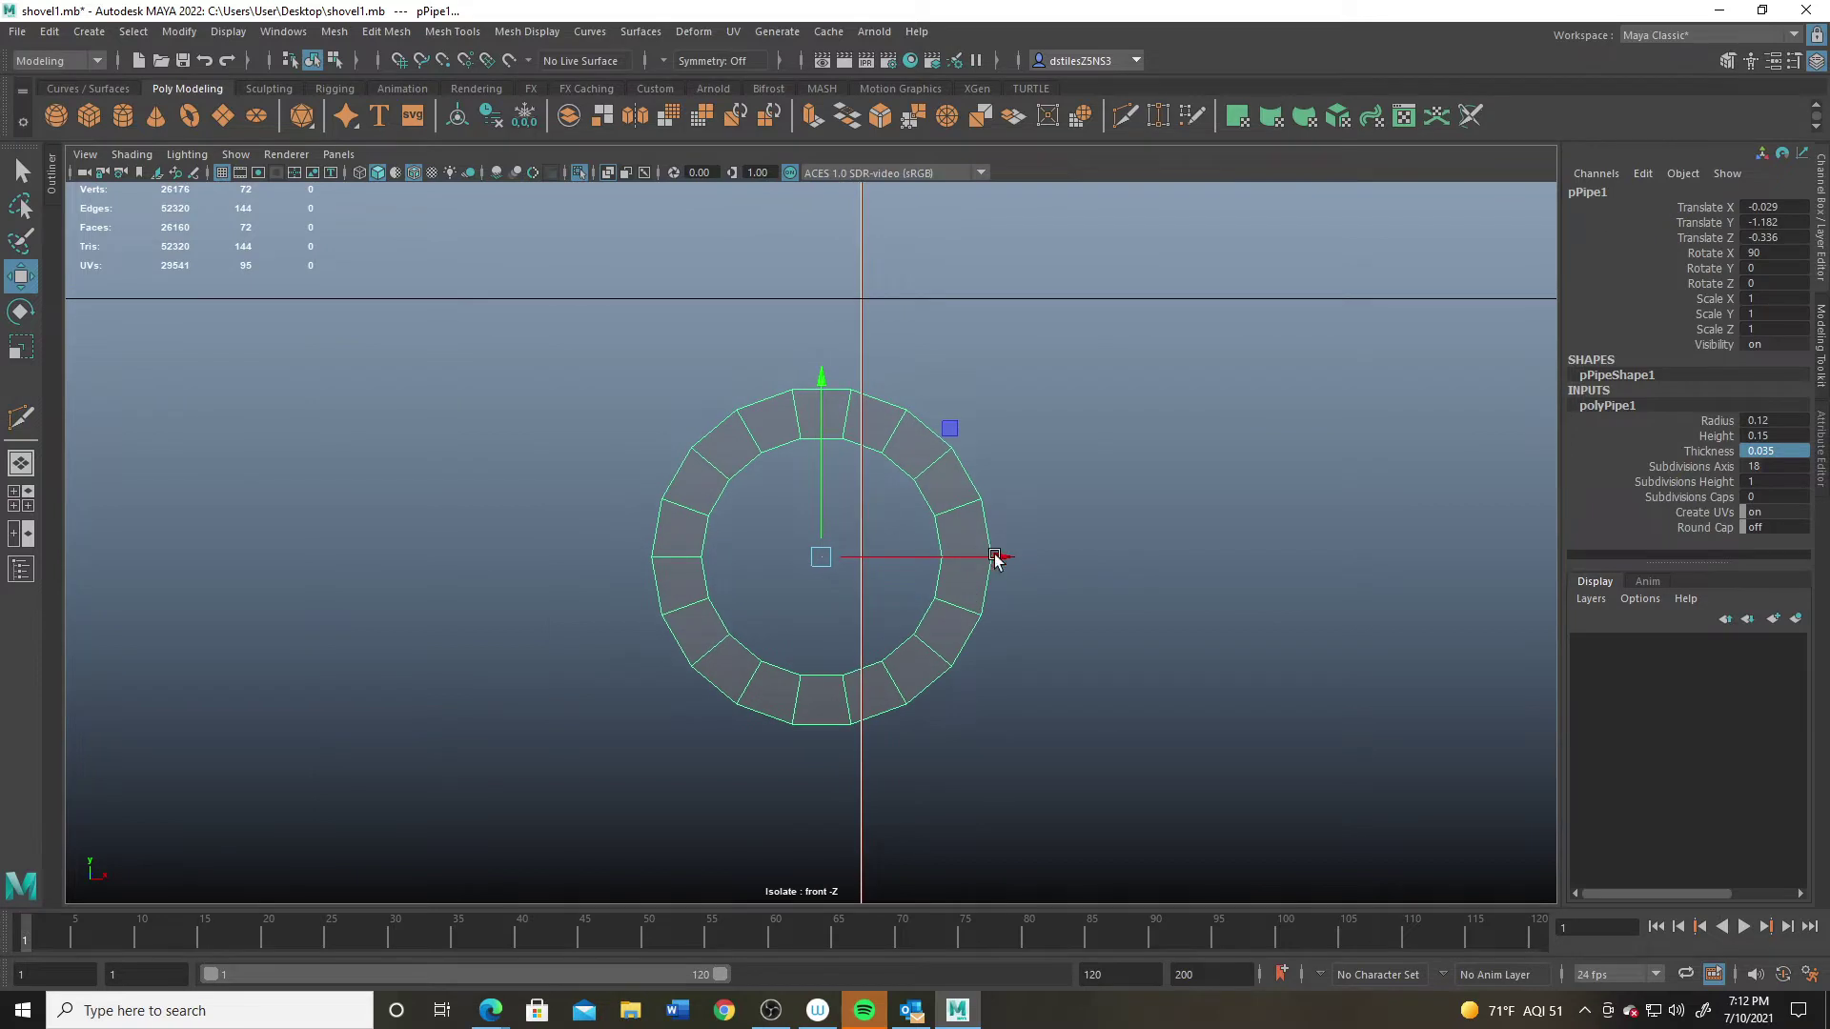
Step: In edge mode, vertex-snap the outer edge just above the ring's leftmost corner onto that corner, leaving a slight offset
right_click_drag(672, 484, 671, 440)
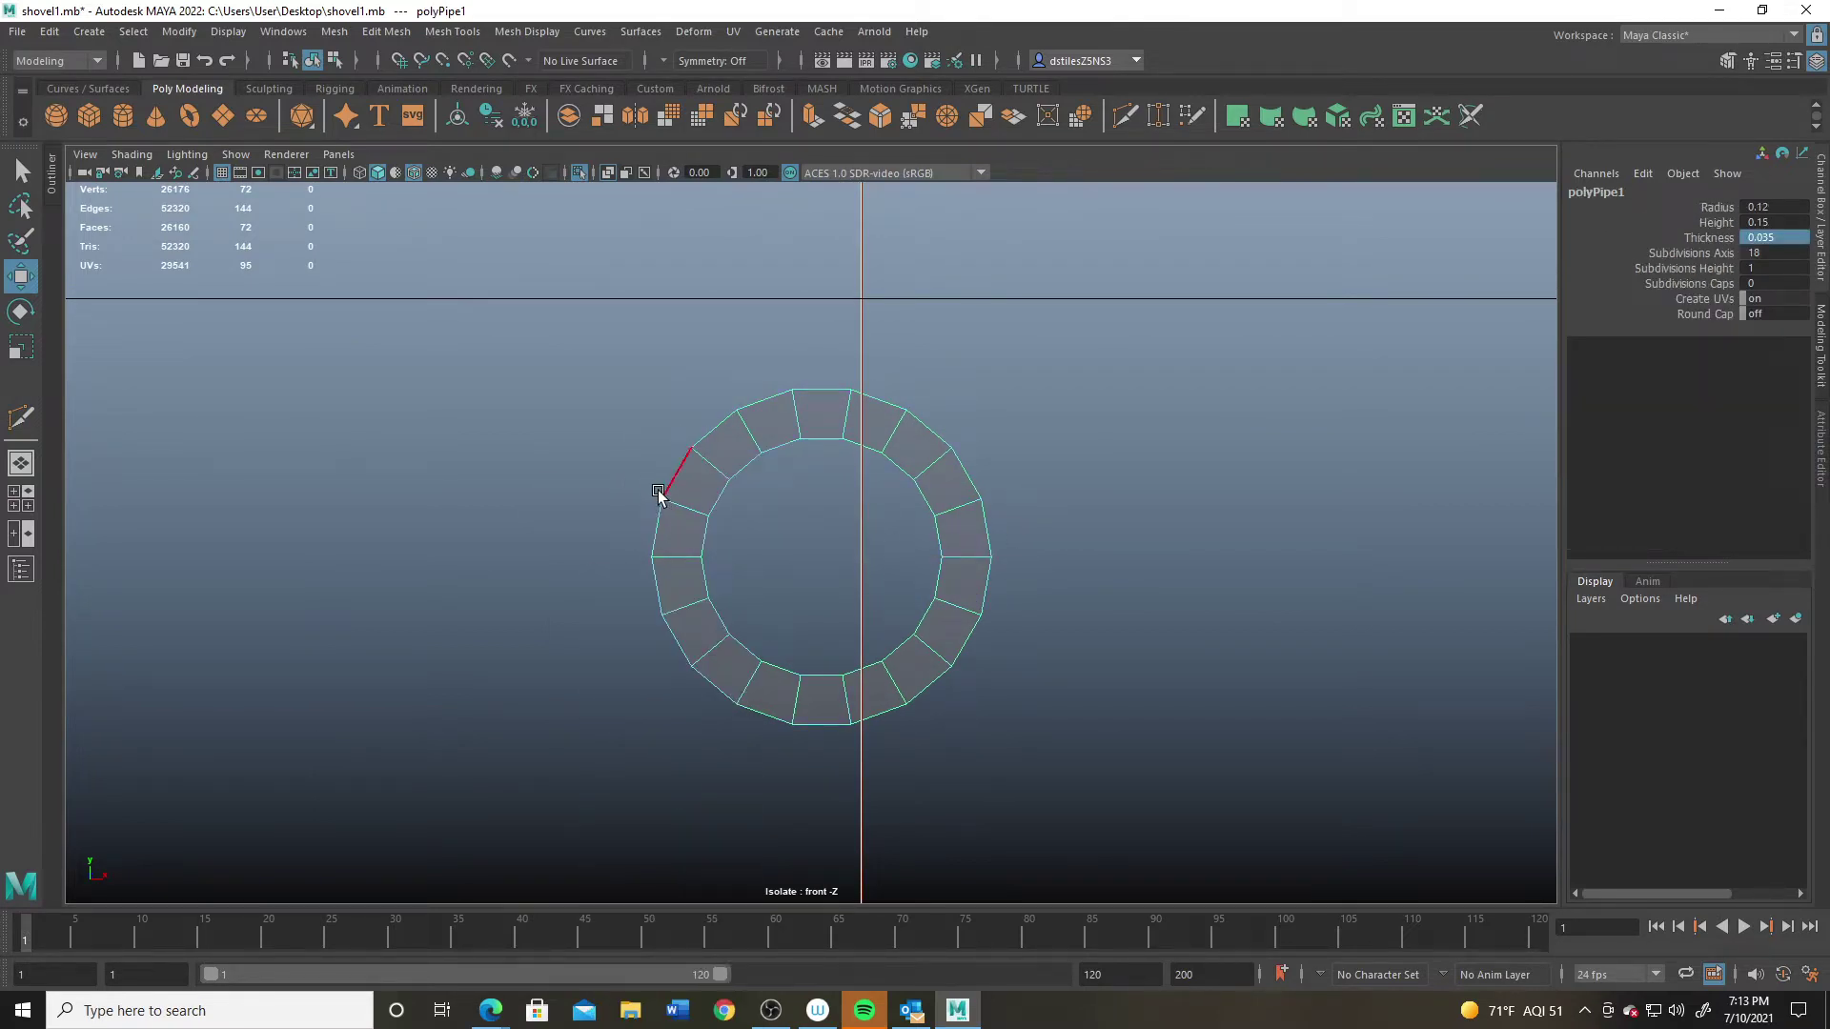
key("space")
key("space")
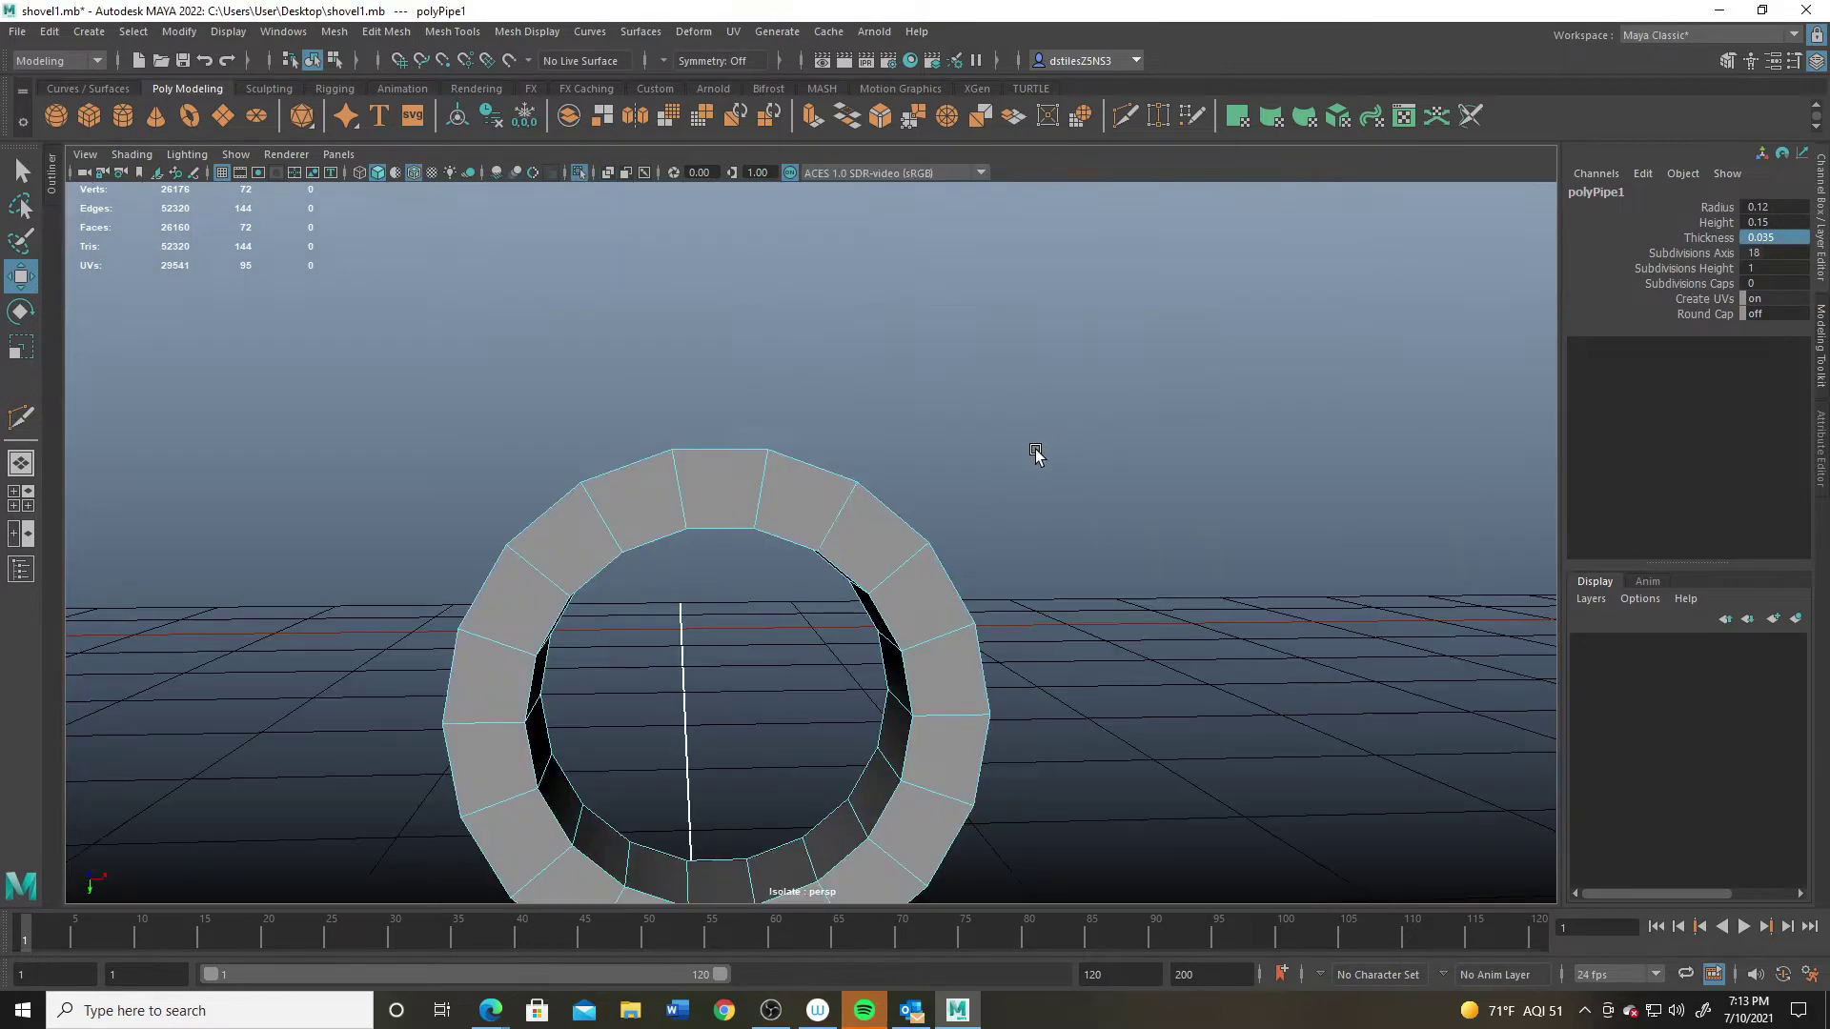
left_click_drag(1033, 453, 635, 553, "alt")
left_click(682, 532)
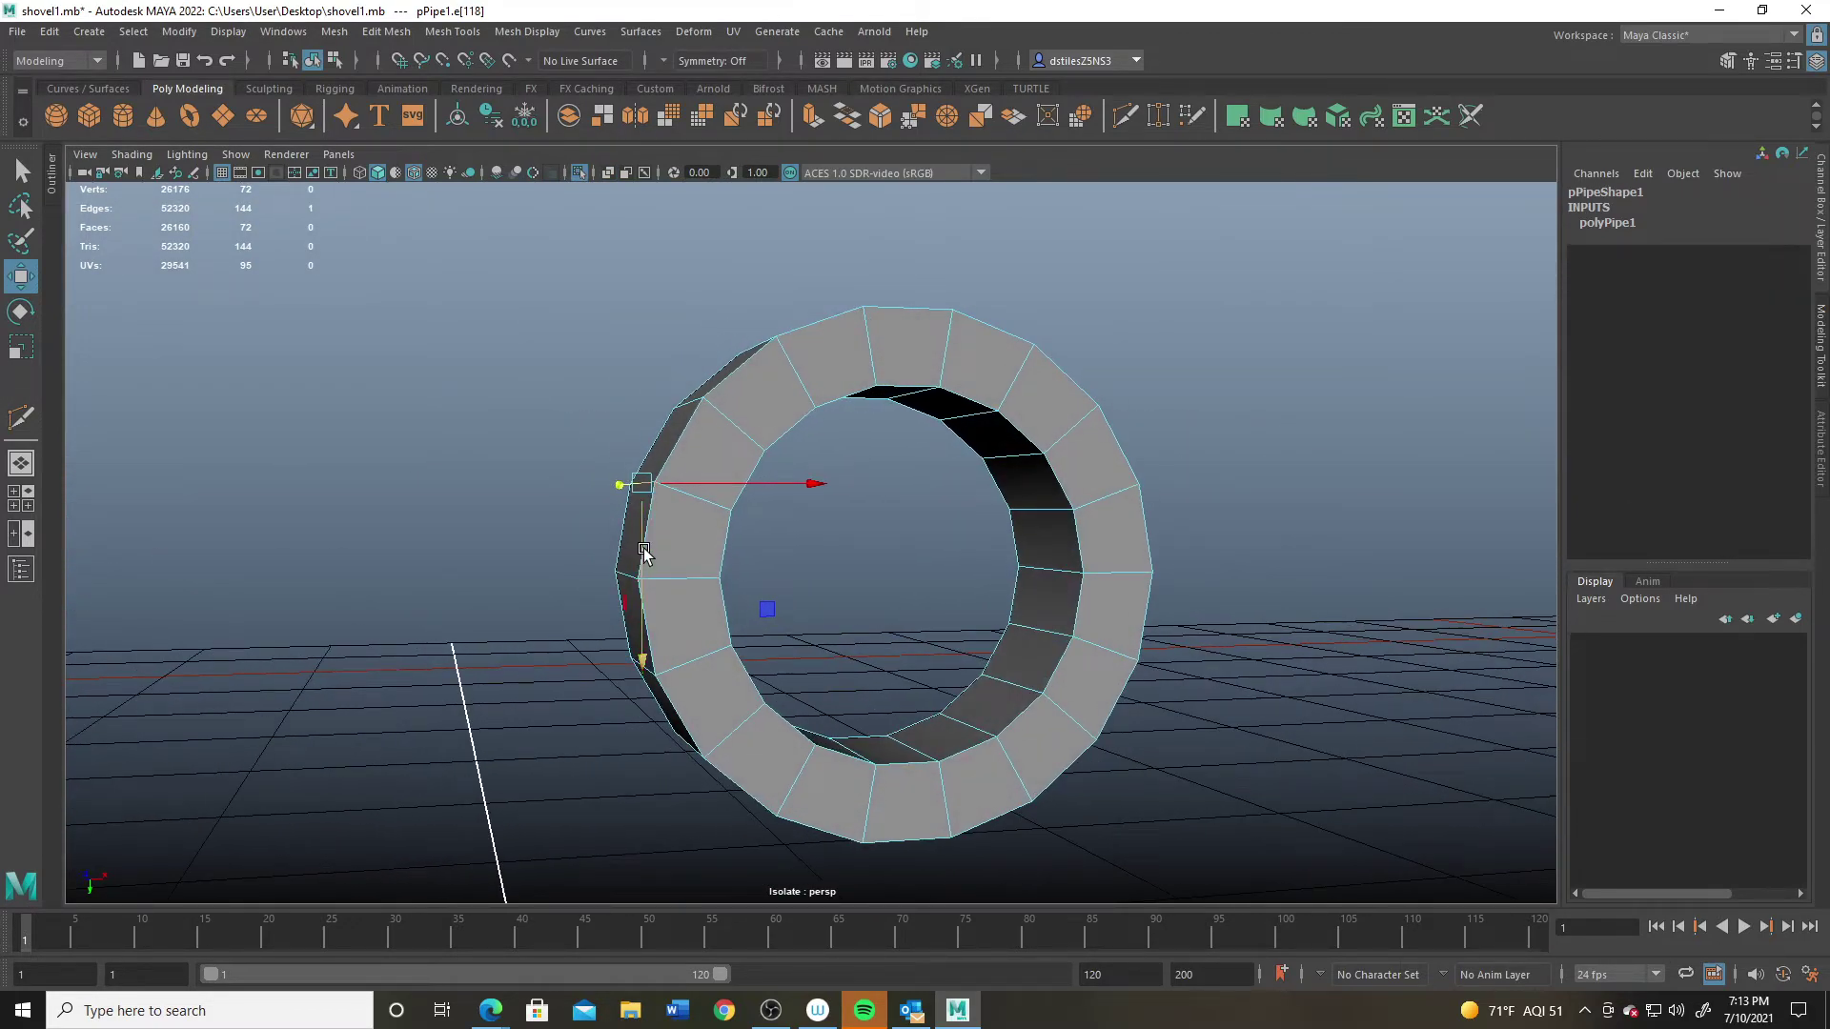
key("v")
left_click_drag(642, 557, 640, 572)
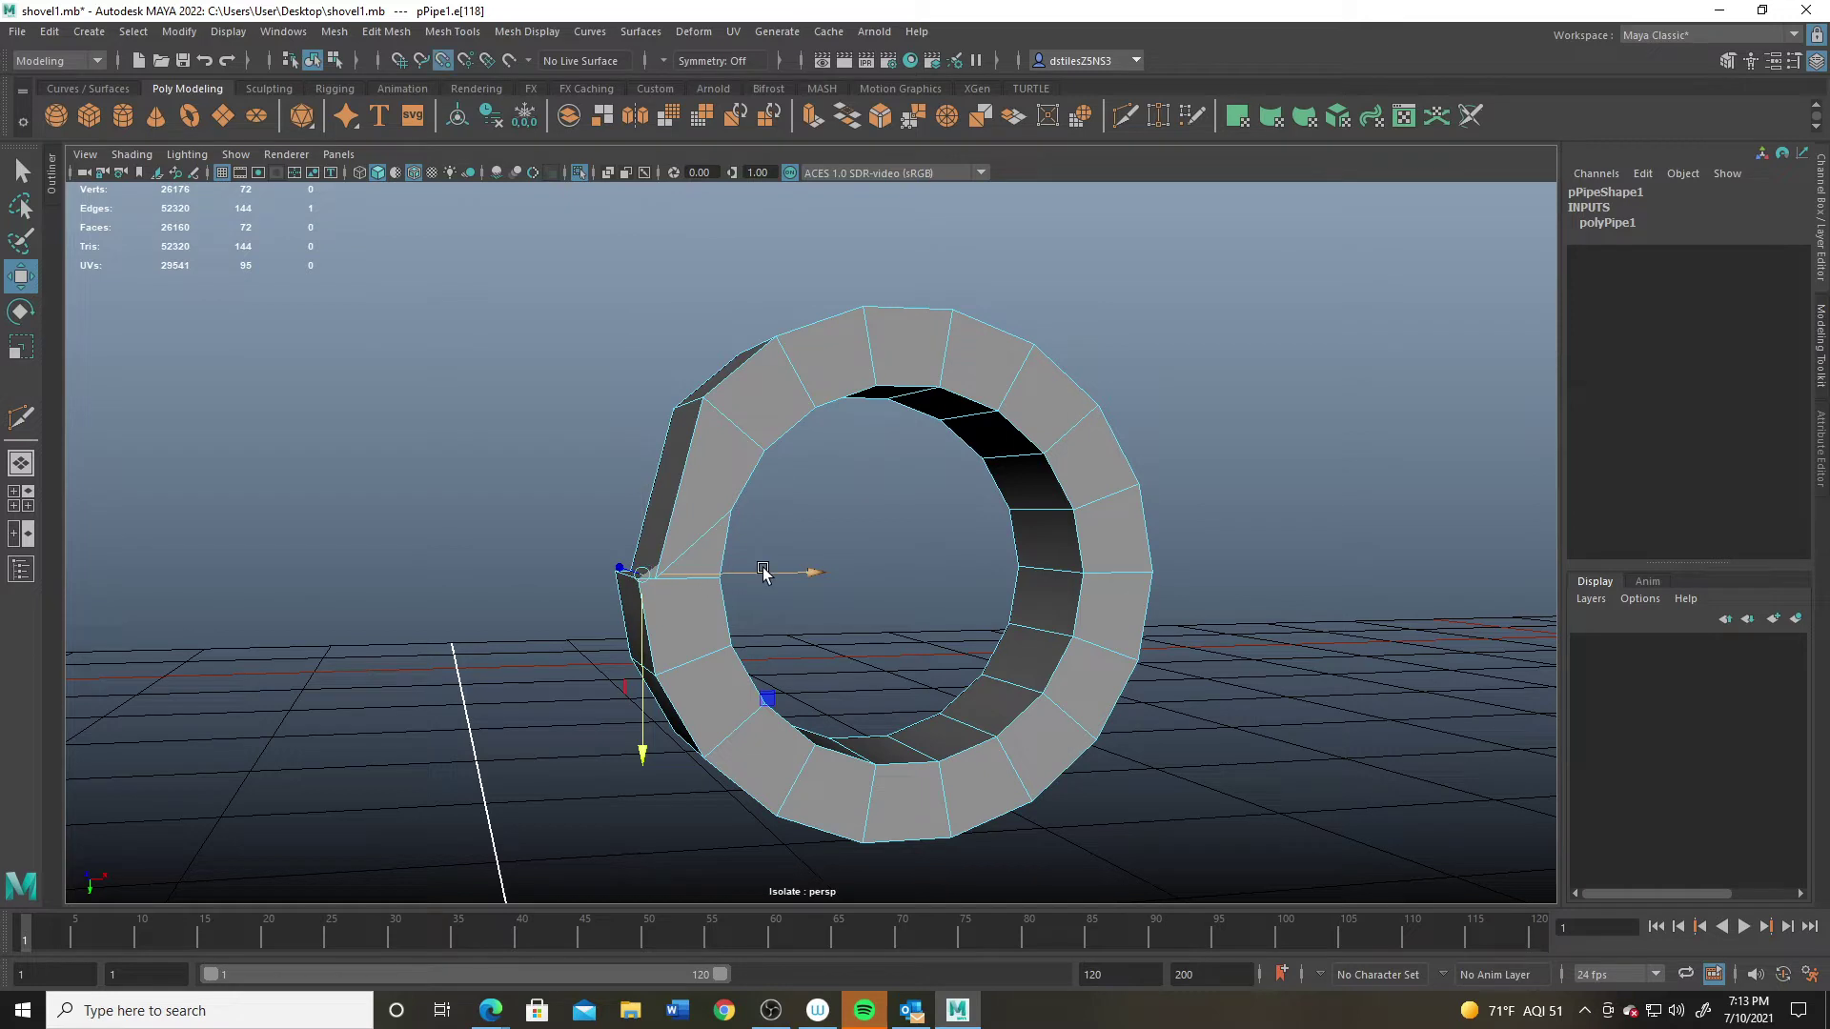
left_click_drag(746, 575, 730, 575)
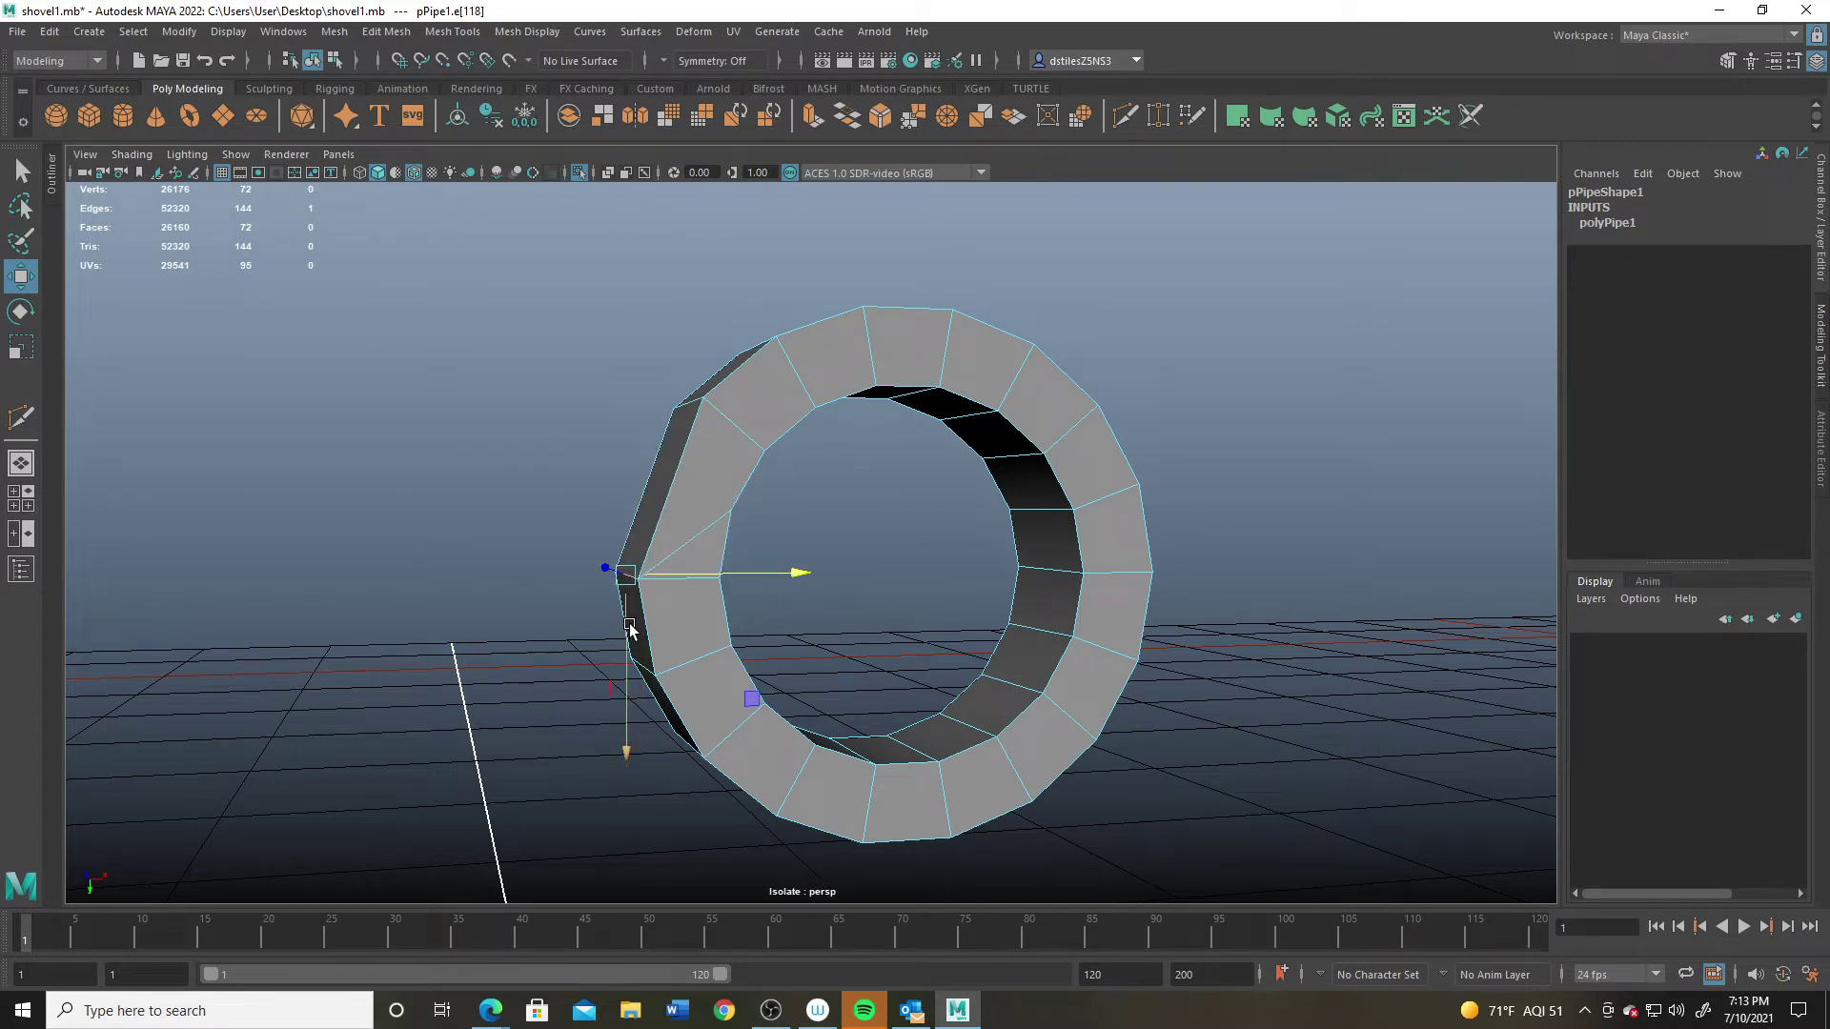
left_click_drag(627, 667, 630, 655)
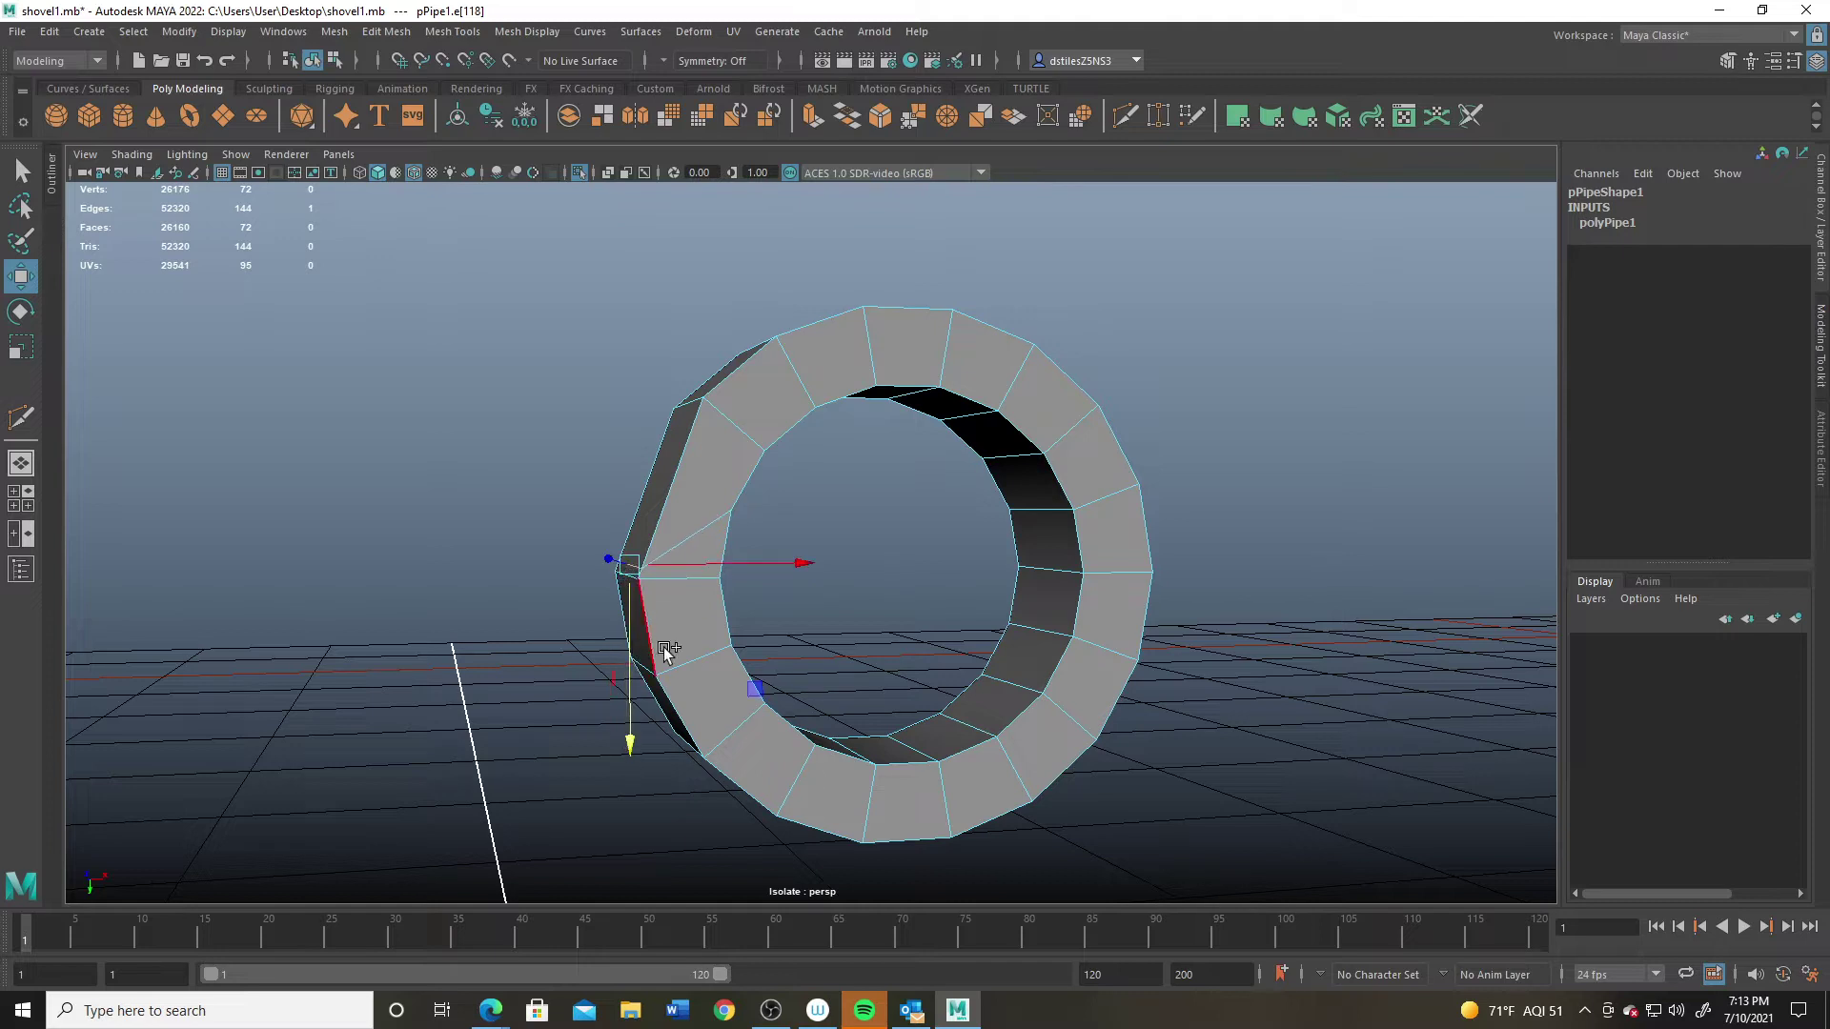
Step: Vertex-snap the outer edge just below the leftmost corner onto that corner and offset it slightly
left_click(659, 708)
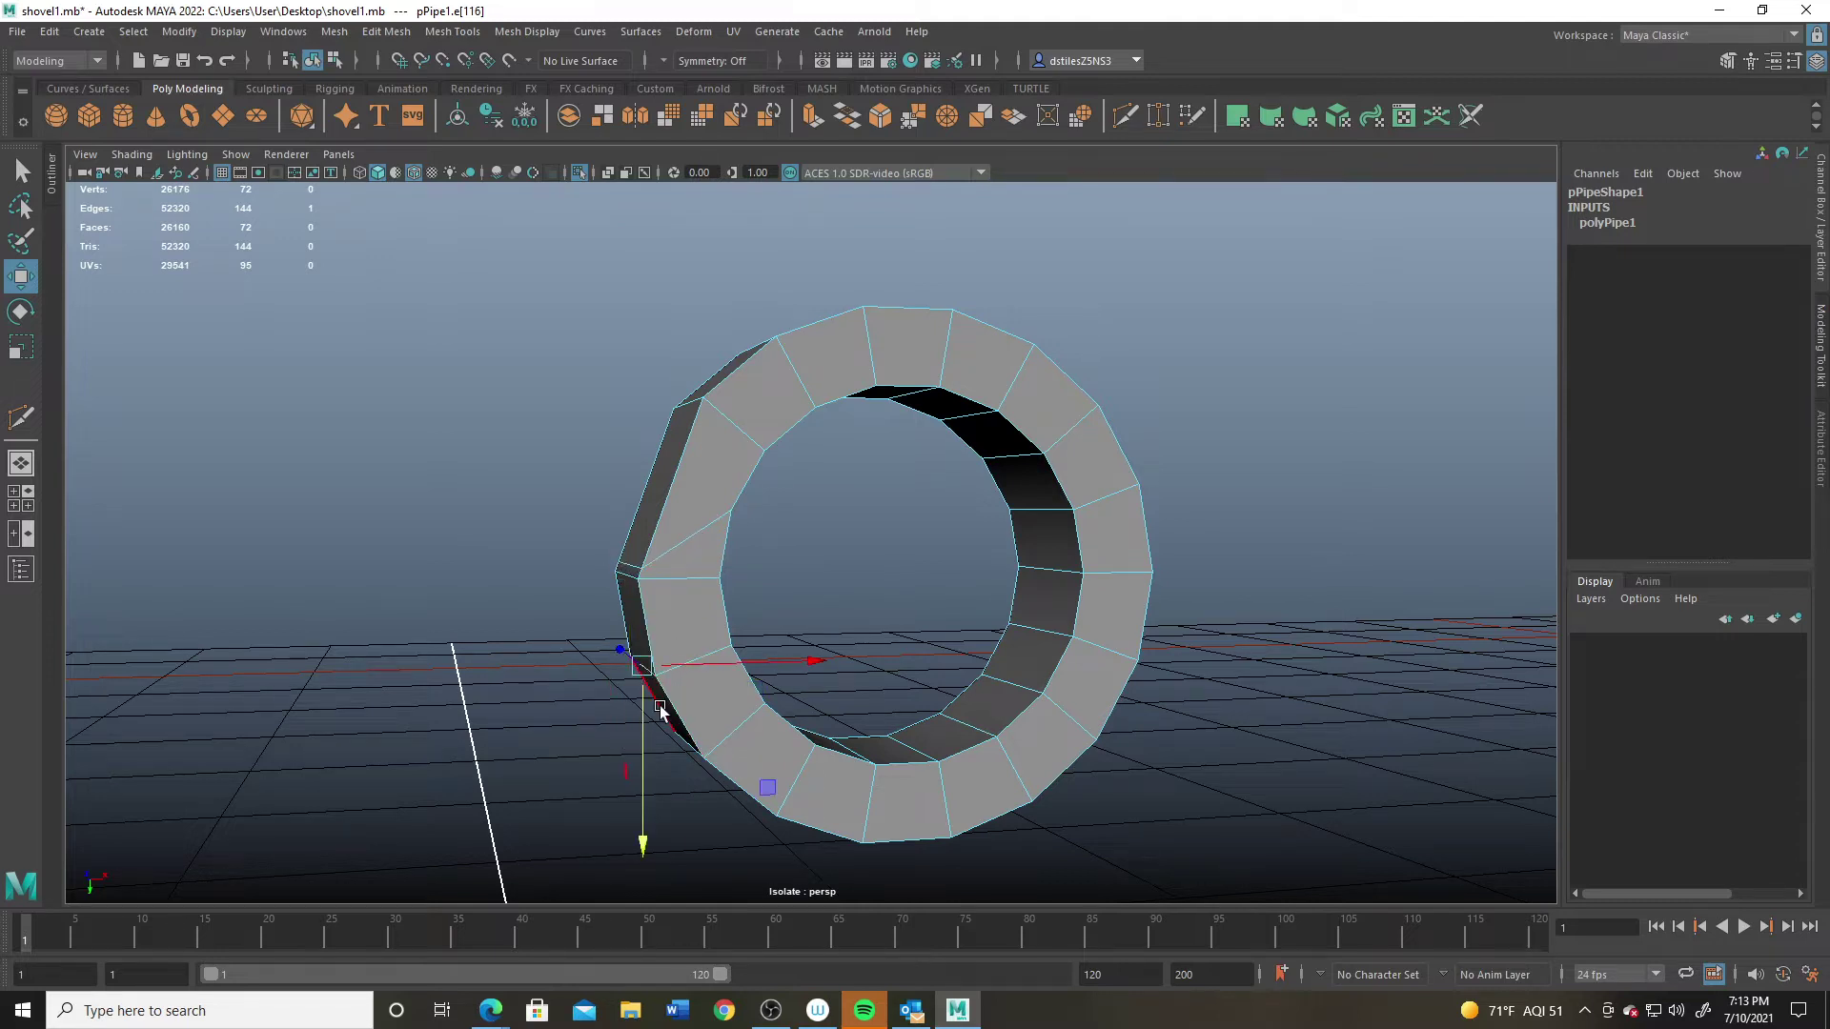
key("v")
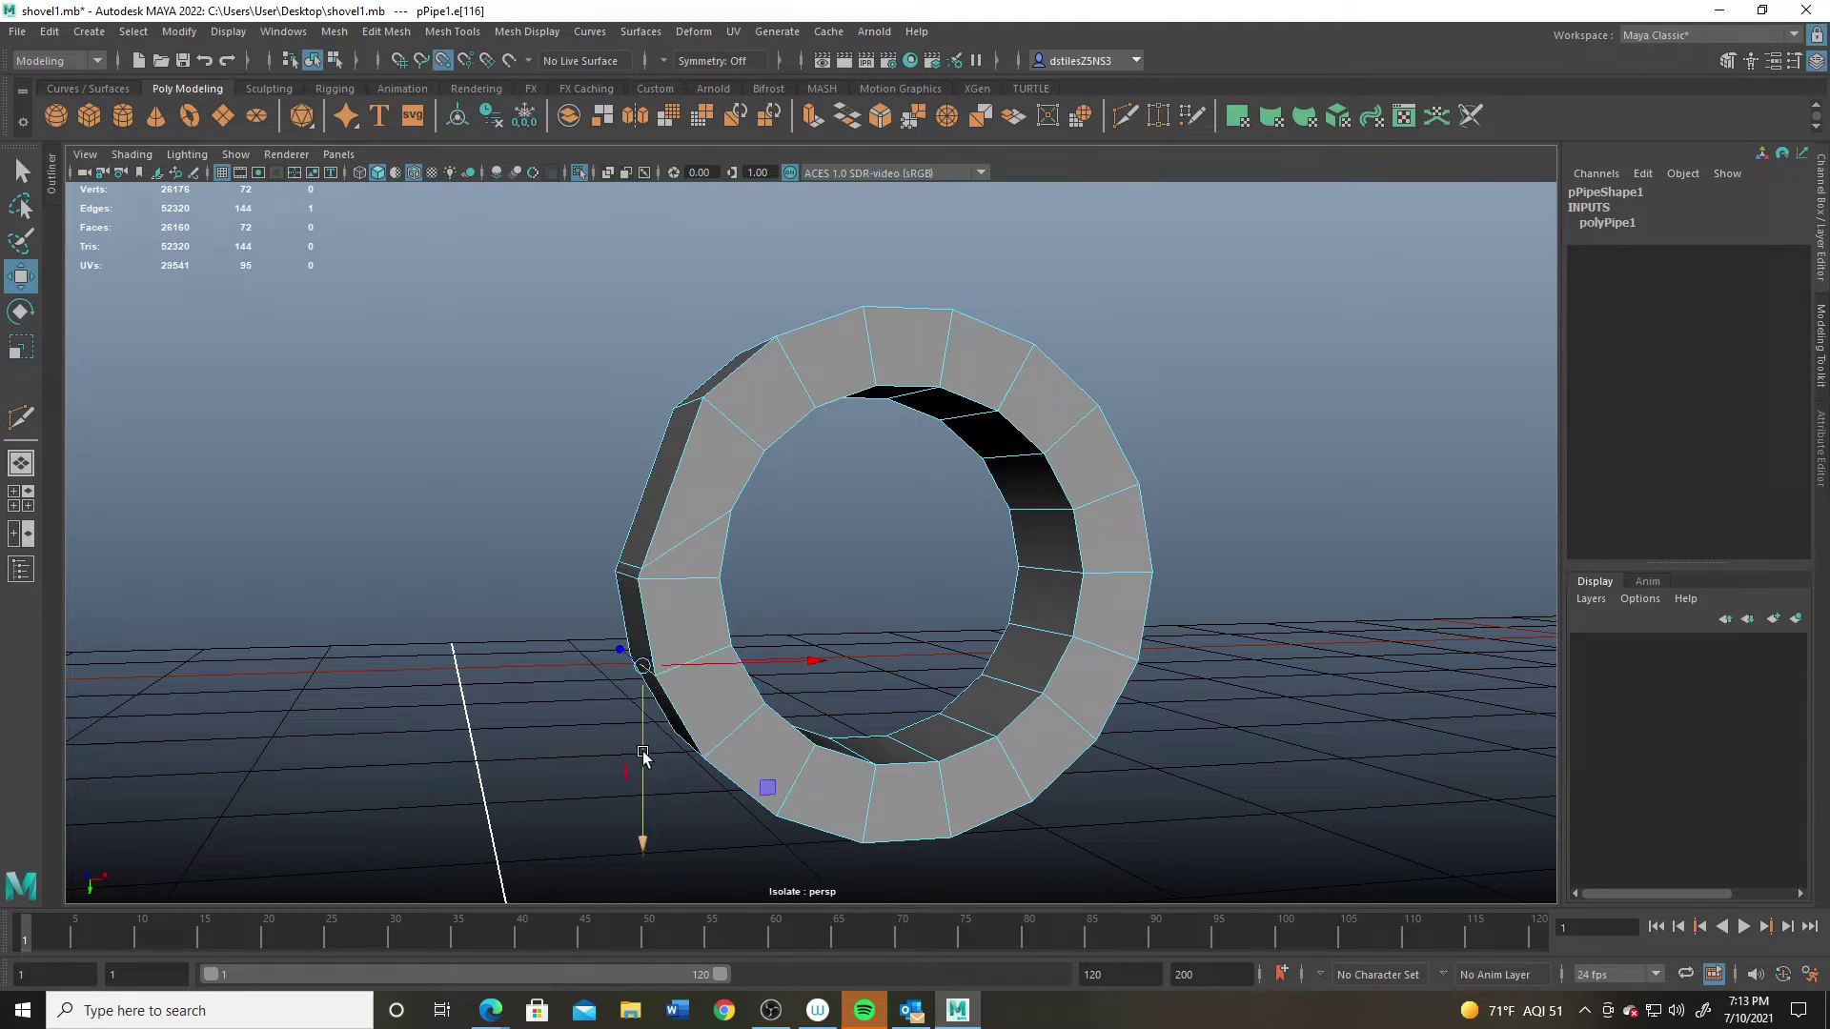
left_click_drag(643, 756, 639, 581)
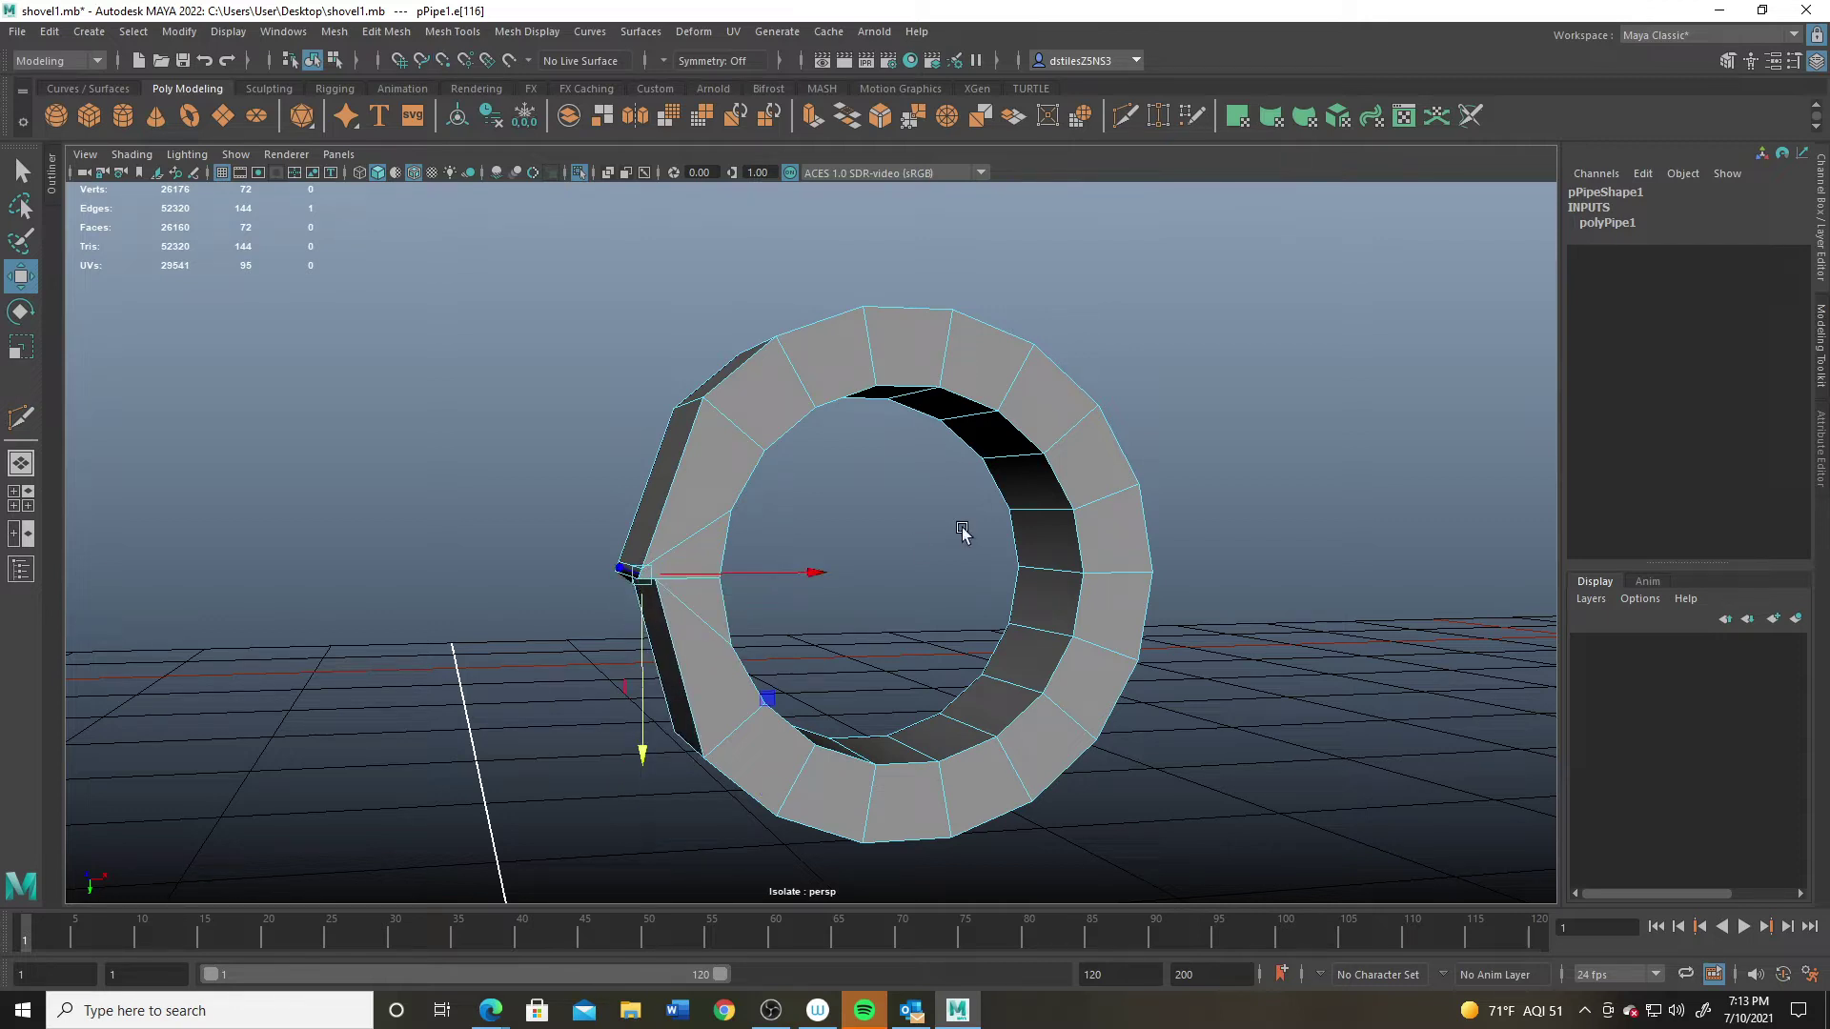
key("v")
left_click_drag(774, 577, 627, 577)
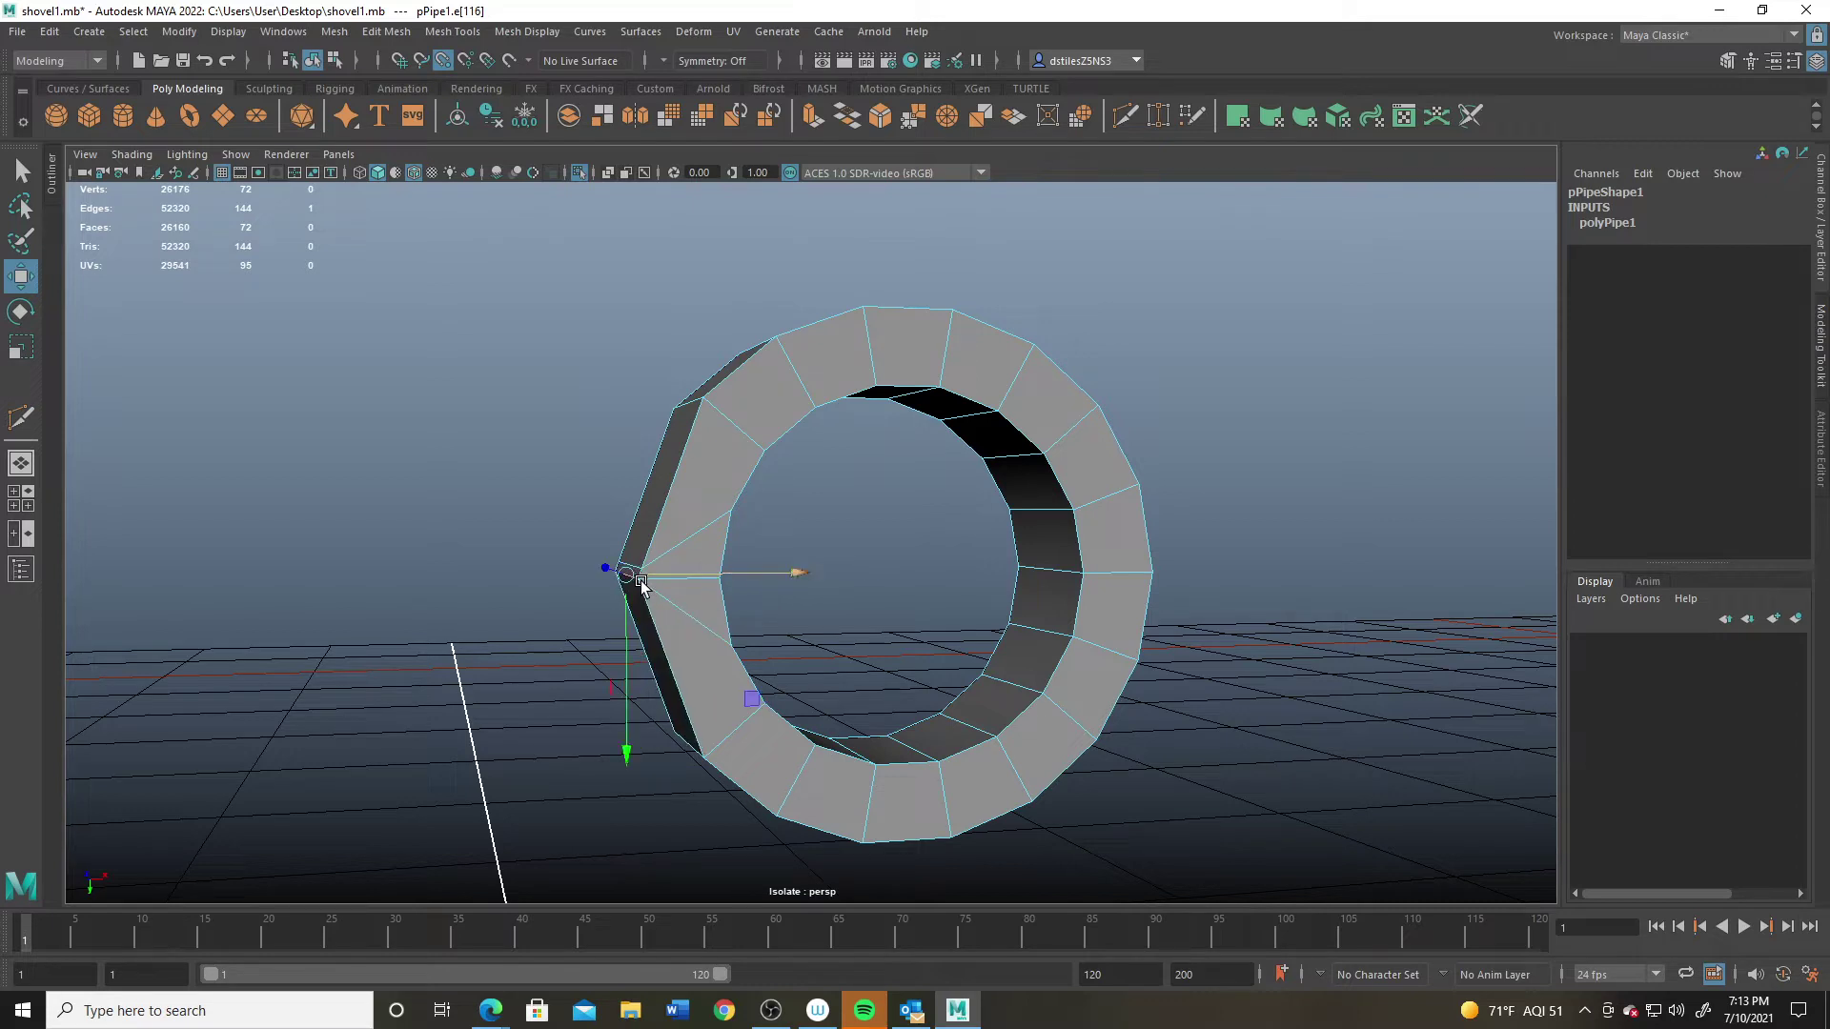
left_click_drag(629, 650, 629, 653)
Step: Vertex-snap the upper-left outer edge up to the ring's upper-left hexagon corner and offset it slightly
left_click_drag(722, 519, 724, 497, "alt")
left_click_drag(762, 419, 693, 603, "alt")
left_click(615, 671)
key("v")
left_click_drag(677, 667, 675, 594)
key("v")
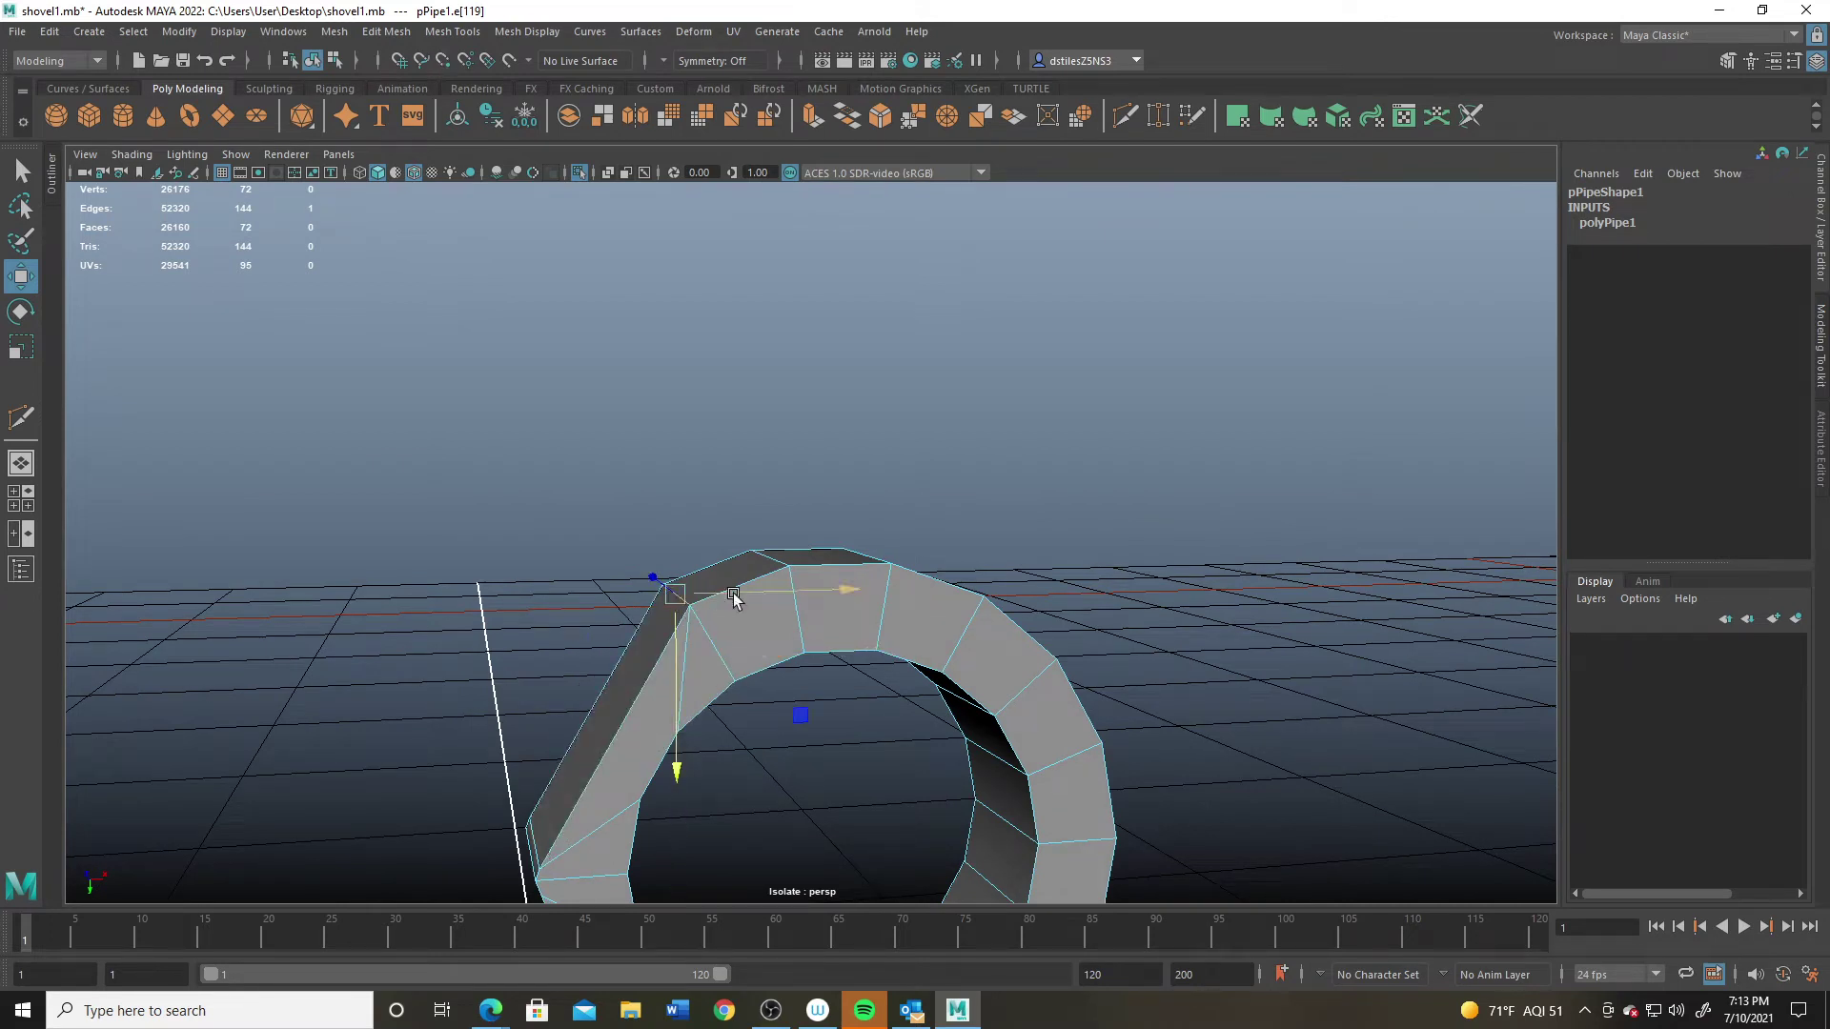
mouse_move(693, 703)
left_mouse_down()
mouse_move(679, 667)
mouse_move(676, 710)
left_mouse_up()
Step: Pull the adjacent top outer edge back to the upper-left hexagon corner with vertex snapping
left_click(775, 563)
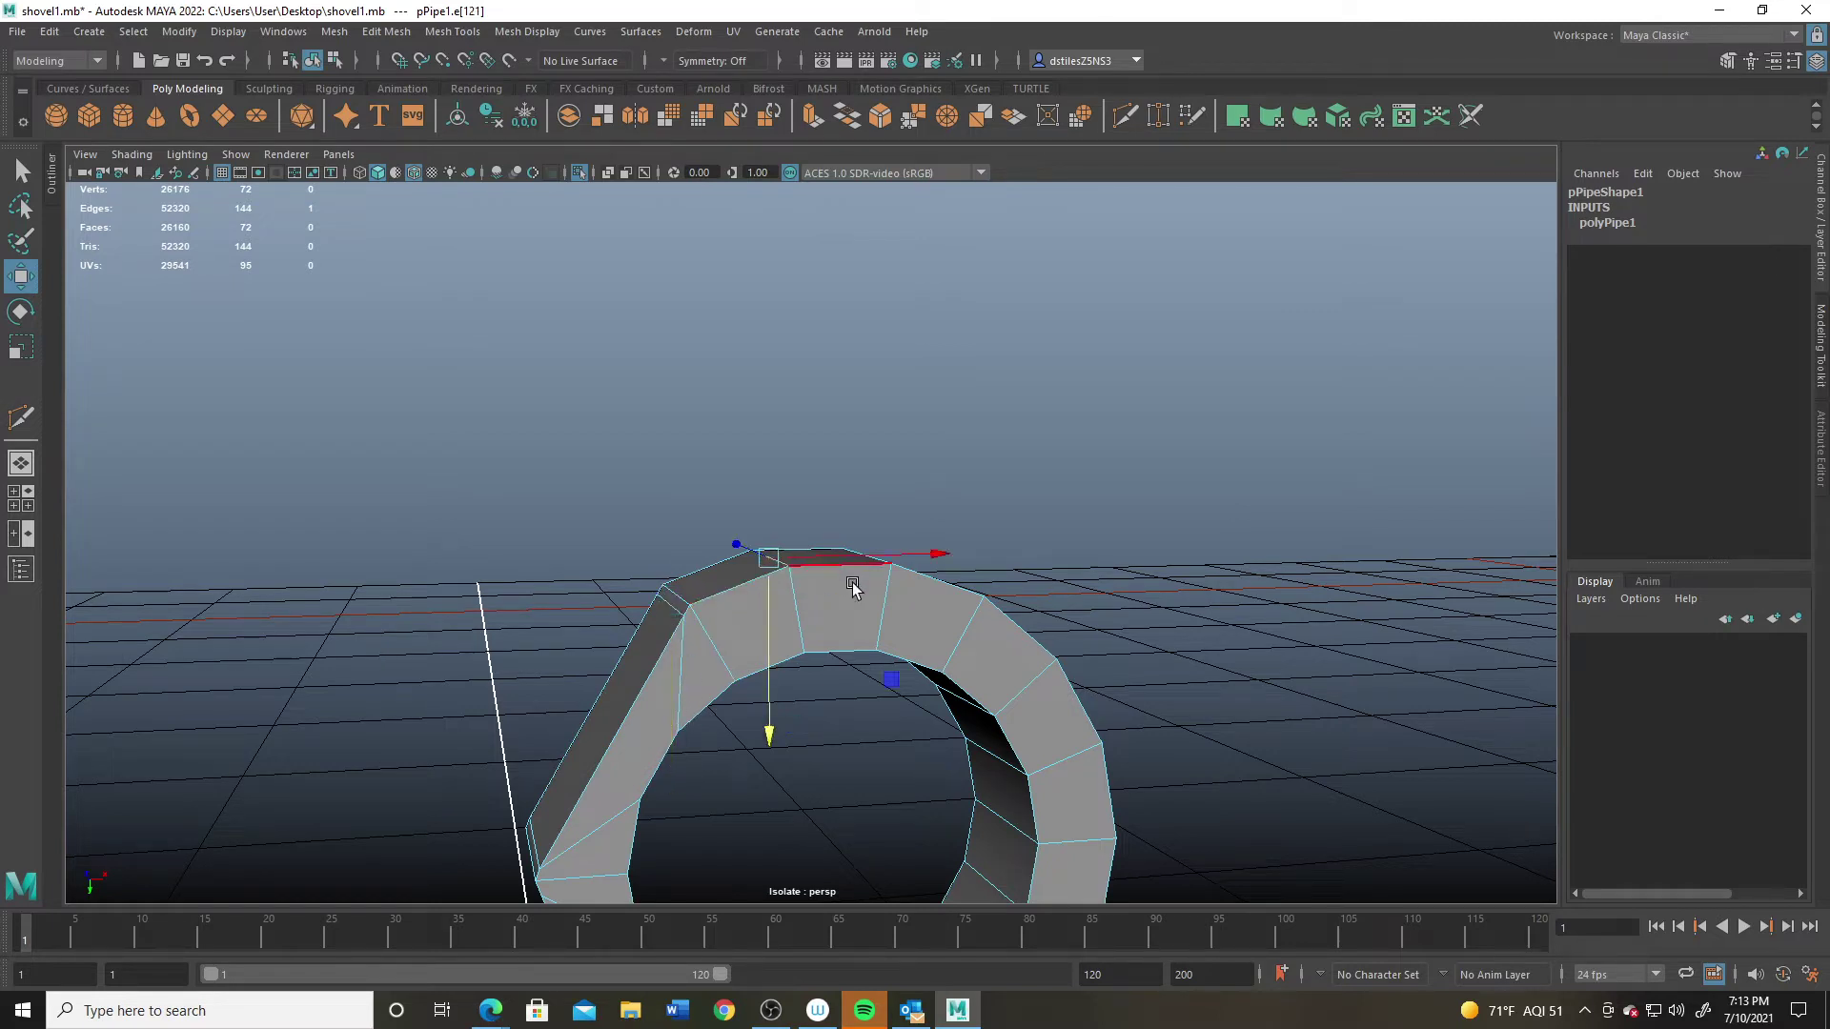
key("v")
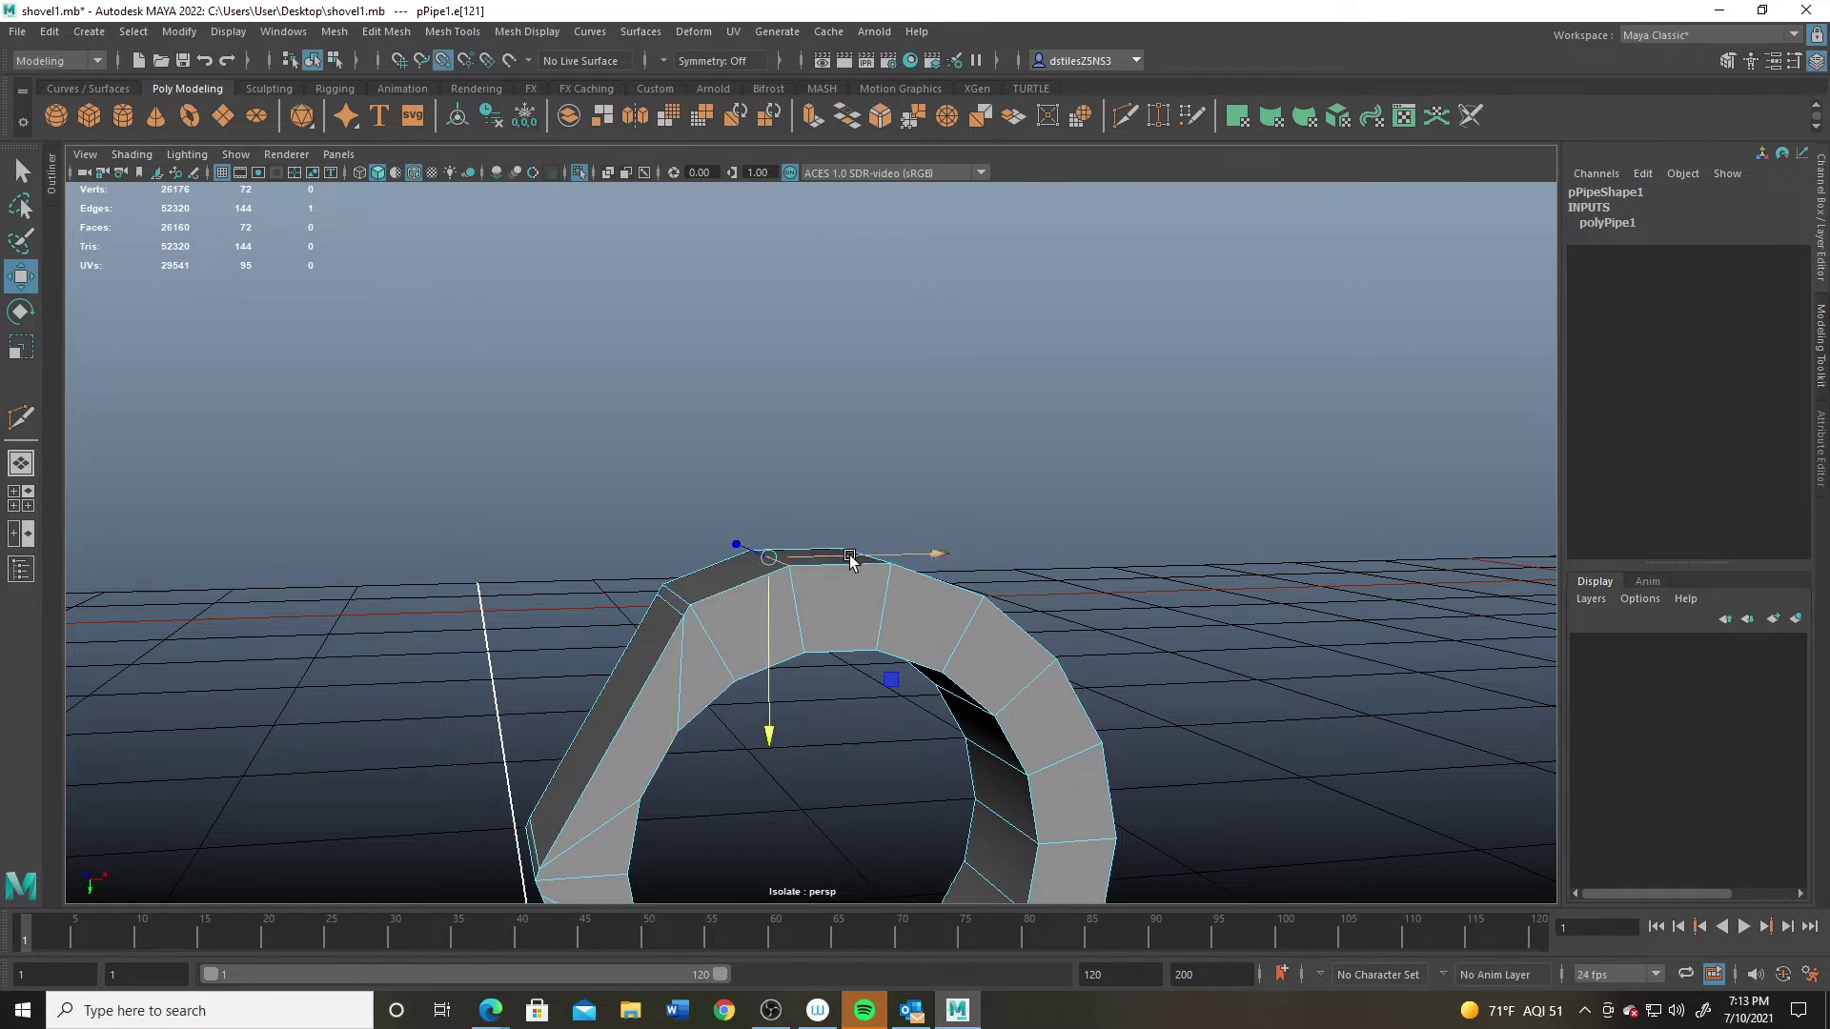
left_click_drag(849, 560, 724, 595)
middle_click_drag(877, 655, 782, 644, "alt")
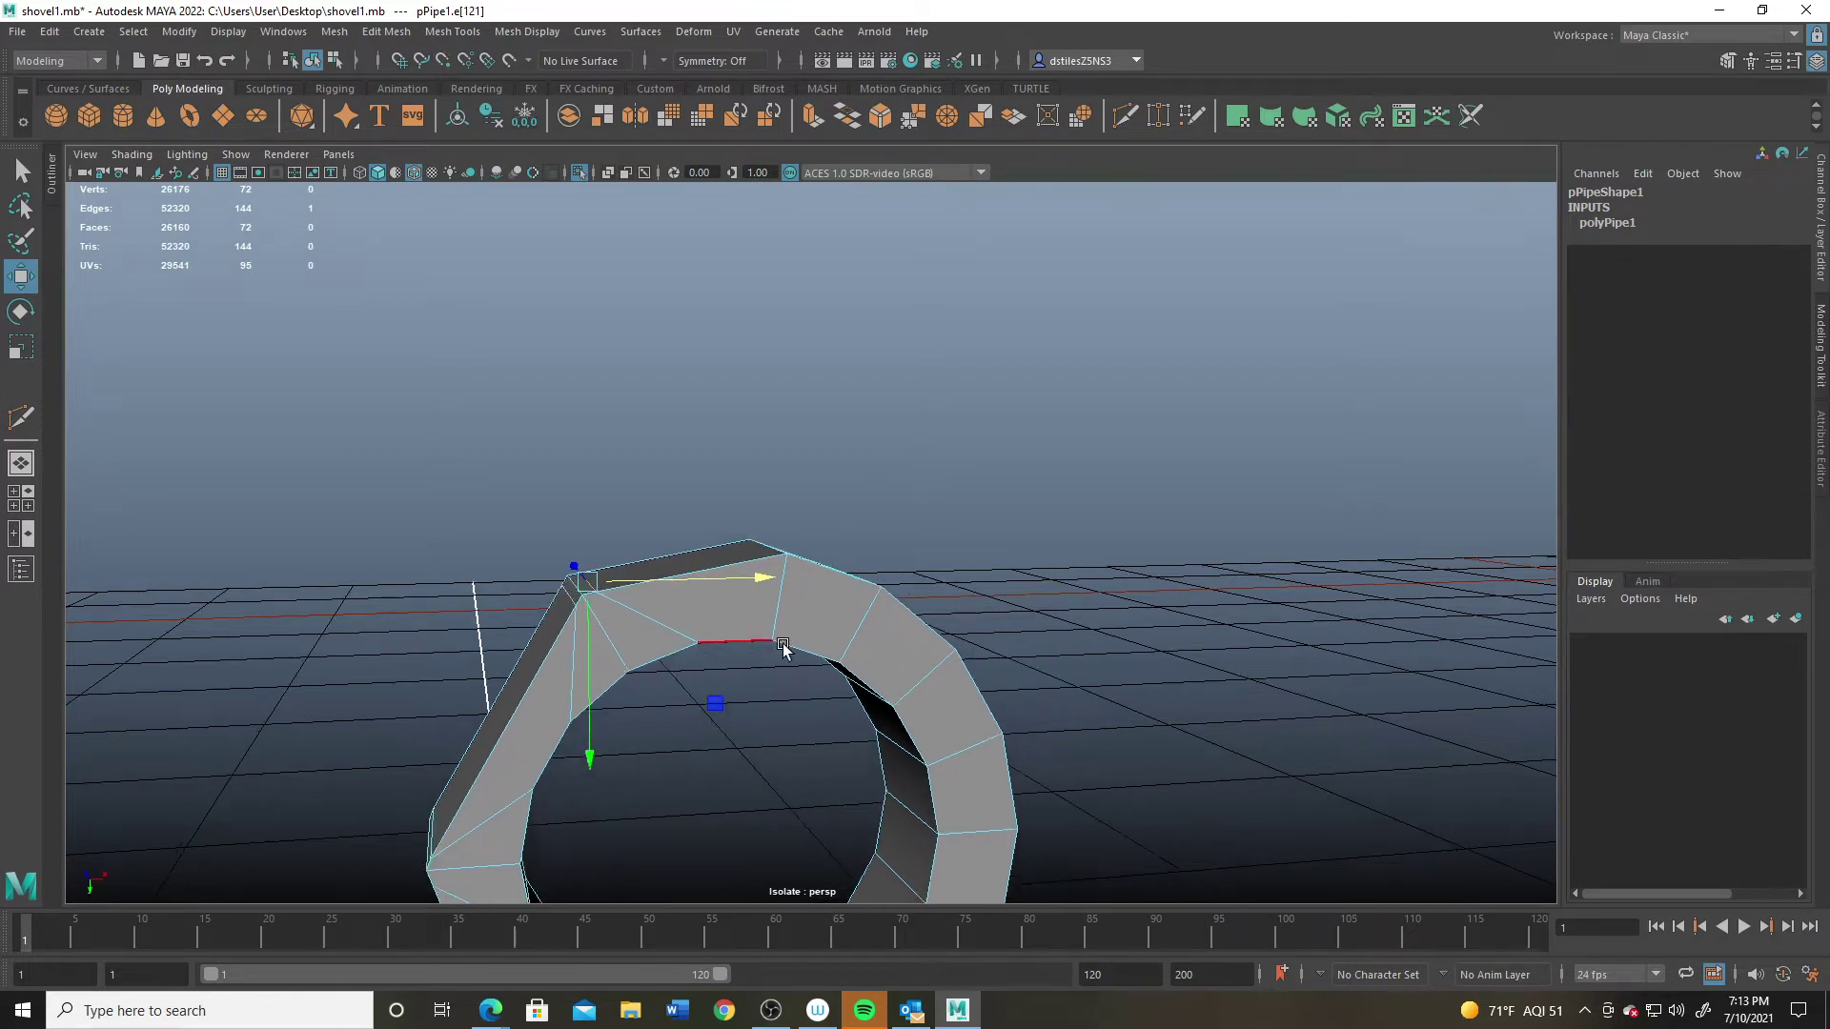
Step: Vertex-snap the remaining top outer edge across to the upper-right hexagon corner, keeping a narrow gap
left_click_drag(783, 644, 634, 662, "alt")
left_click(701, 519)
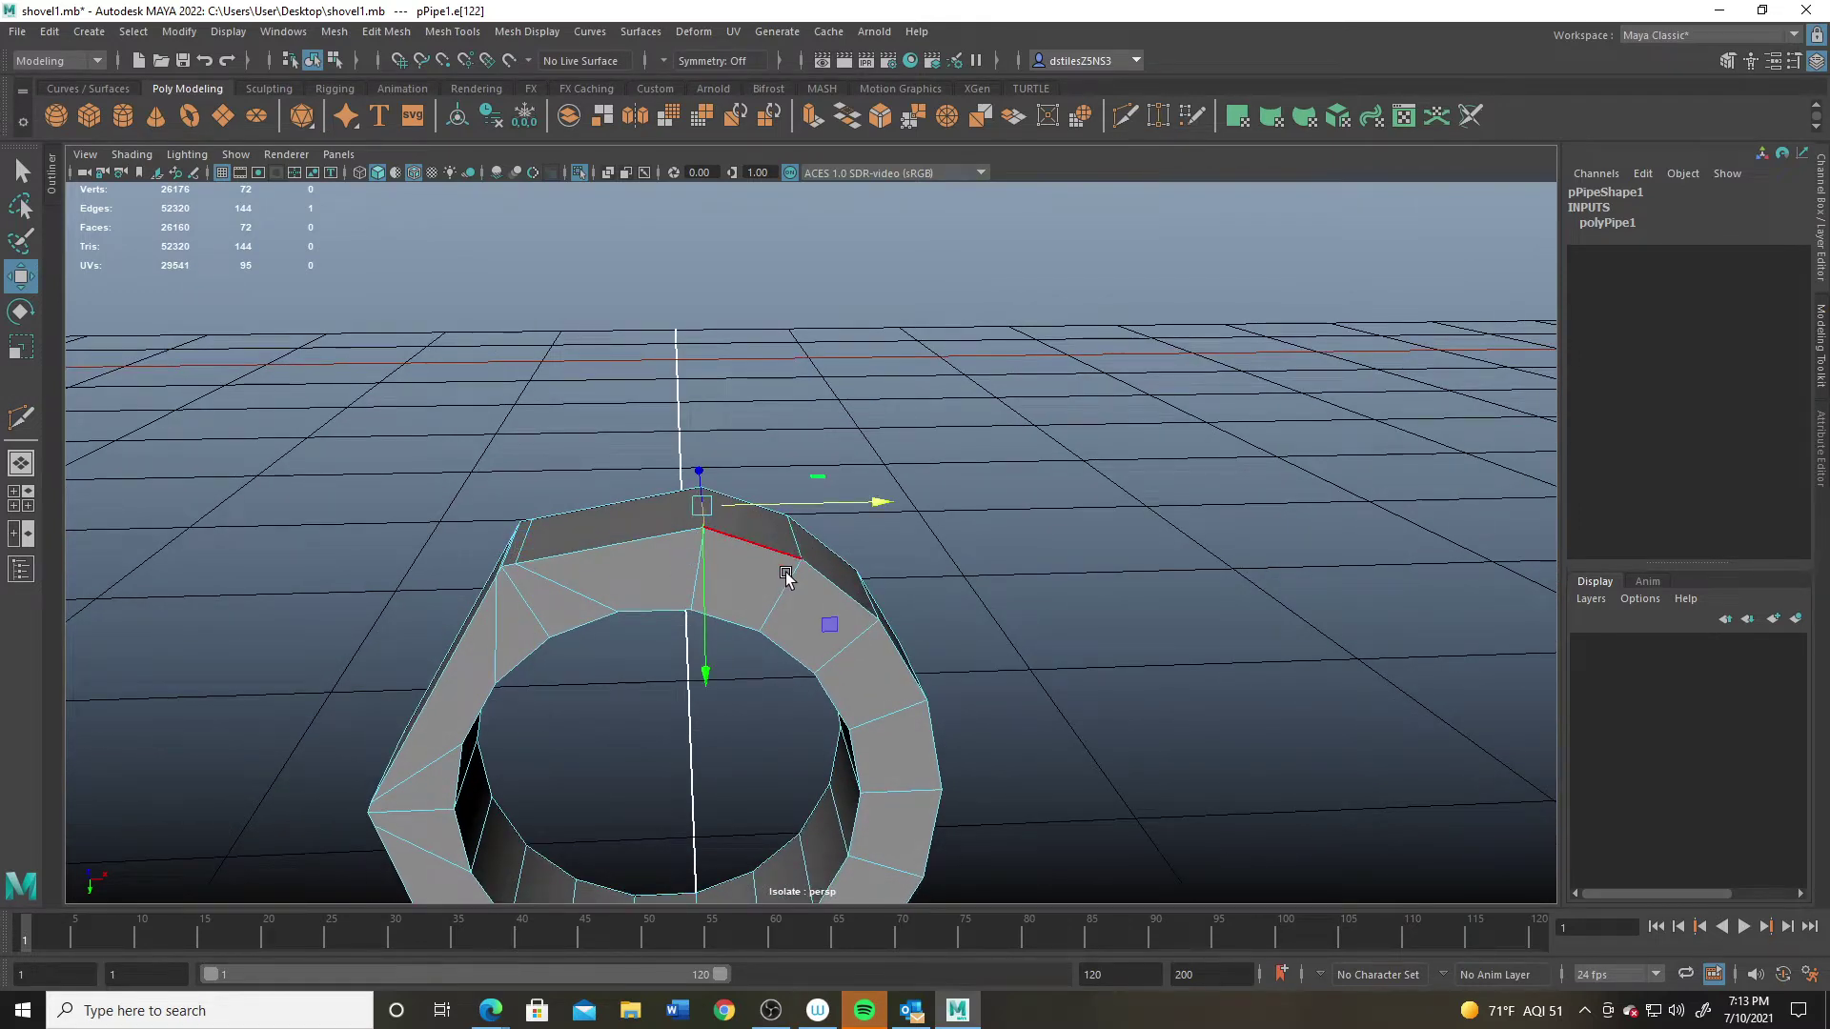
left_click_drag(786, 574, 891, 554, "alt")
key("v")
key("v")
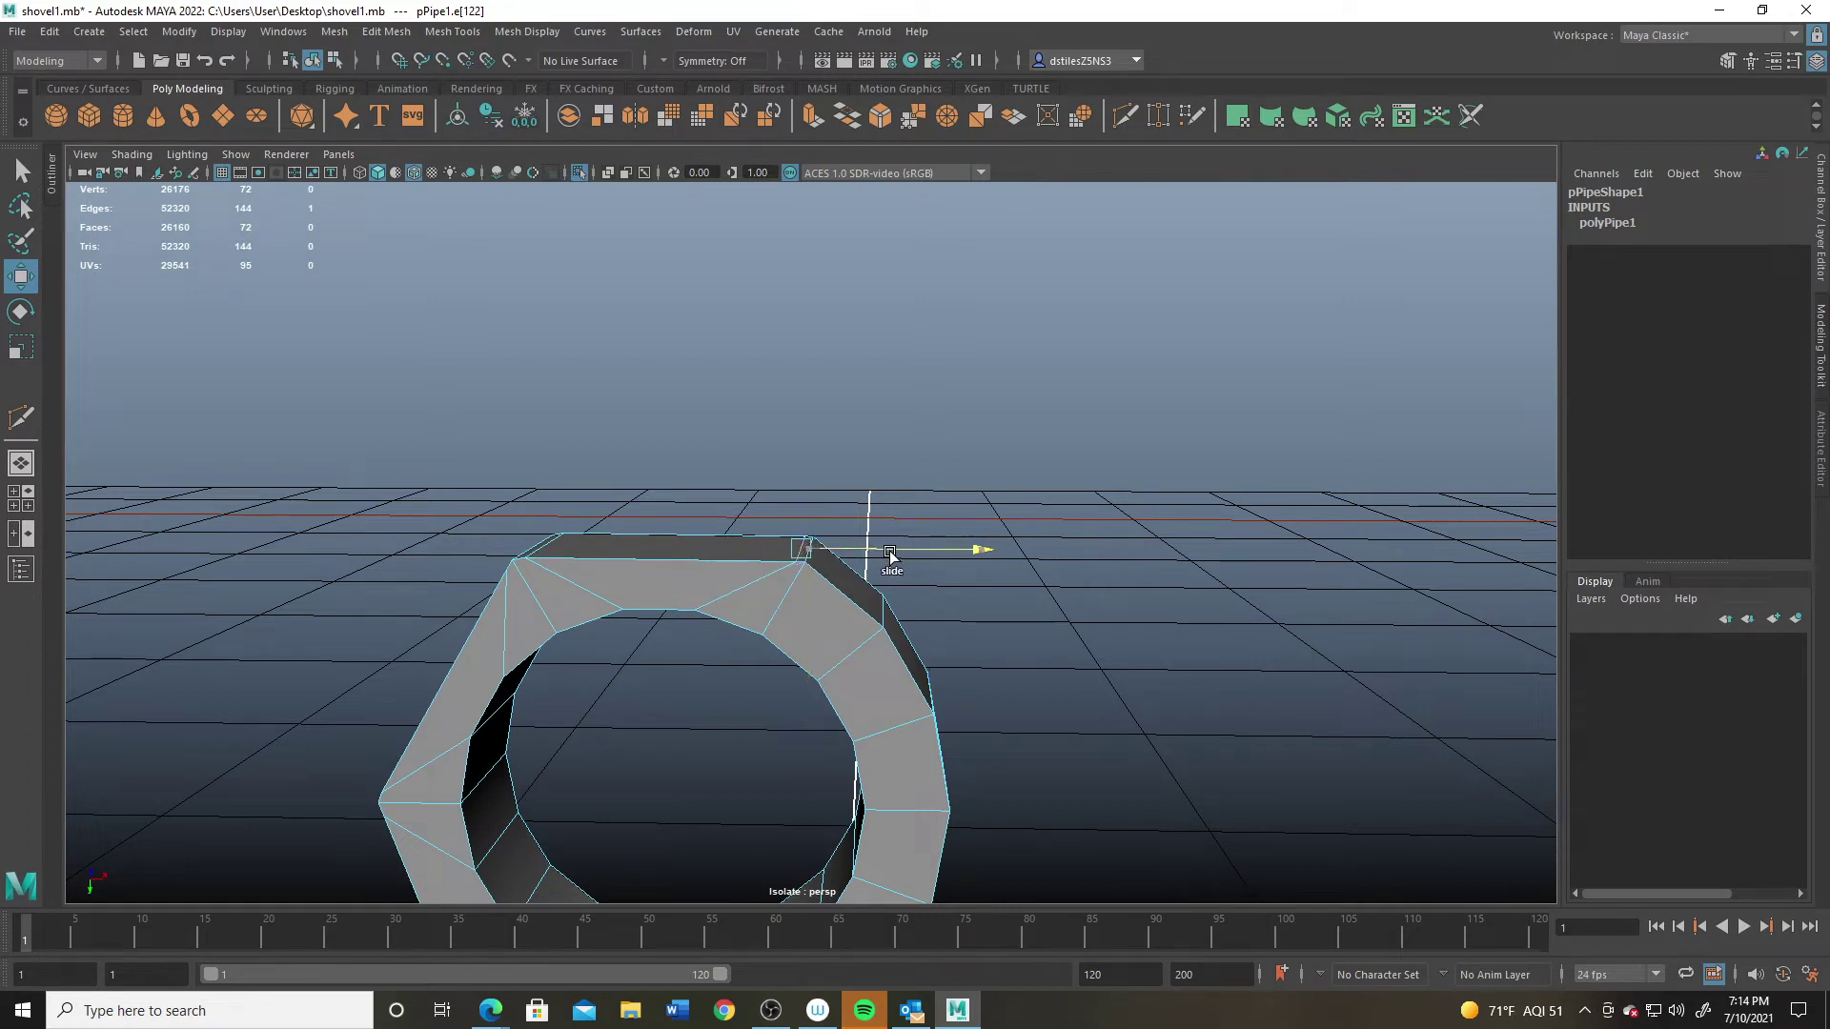
Step: Vertex-snap the outer edge below the upper-right hexagon corner back onto that corner with a slight offset
left_click(883, 608)
key("v")
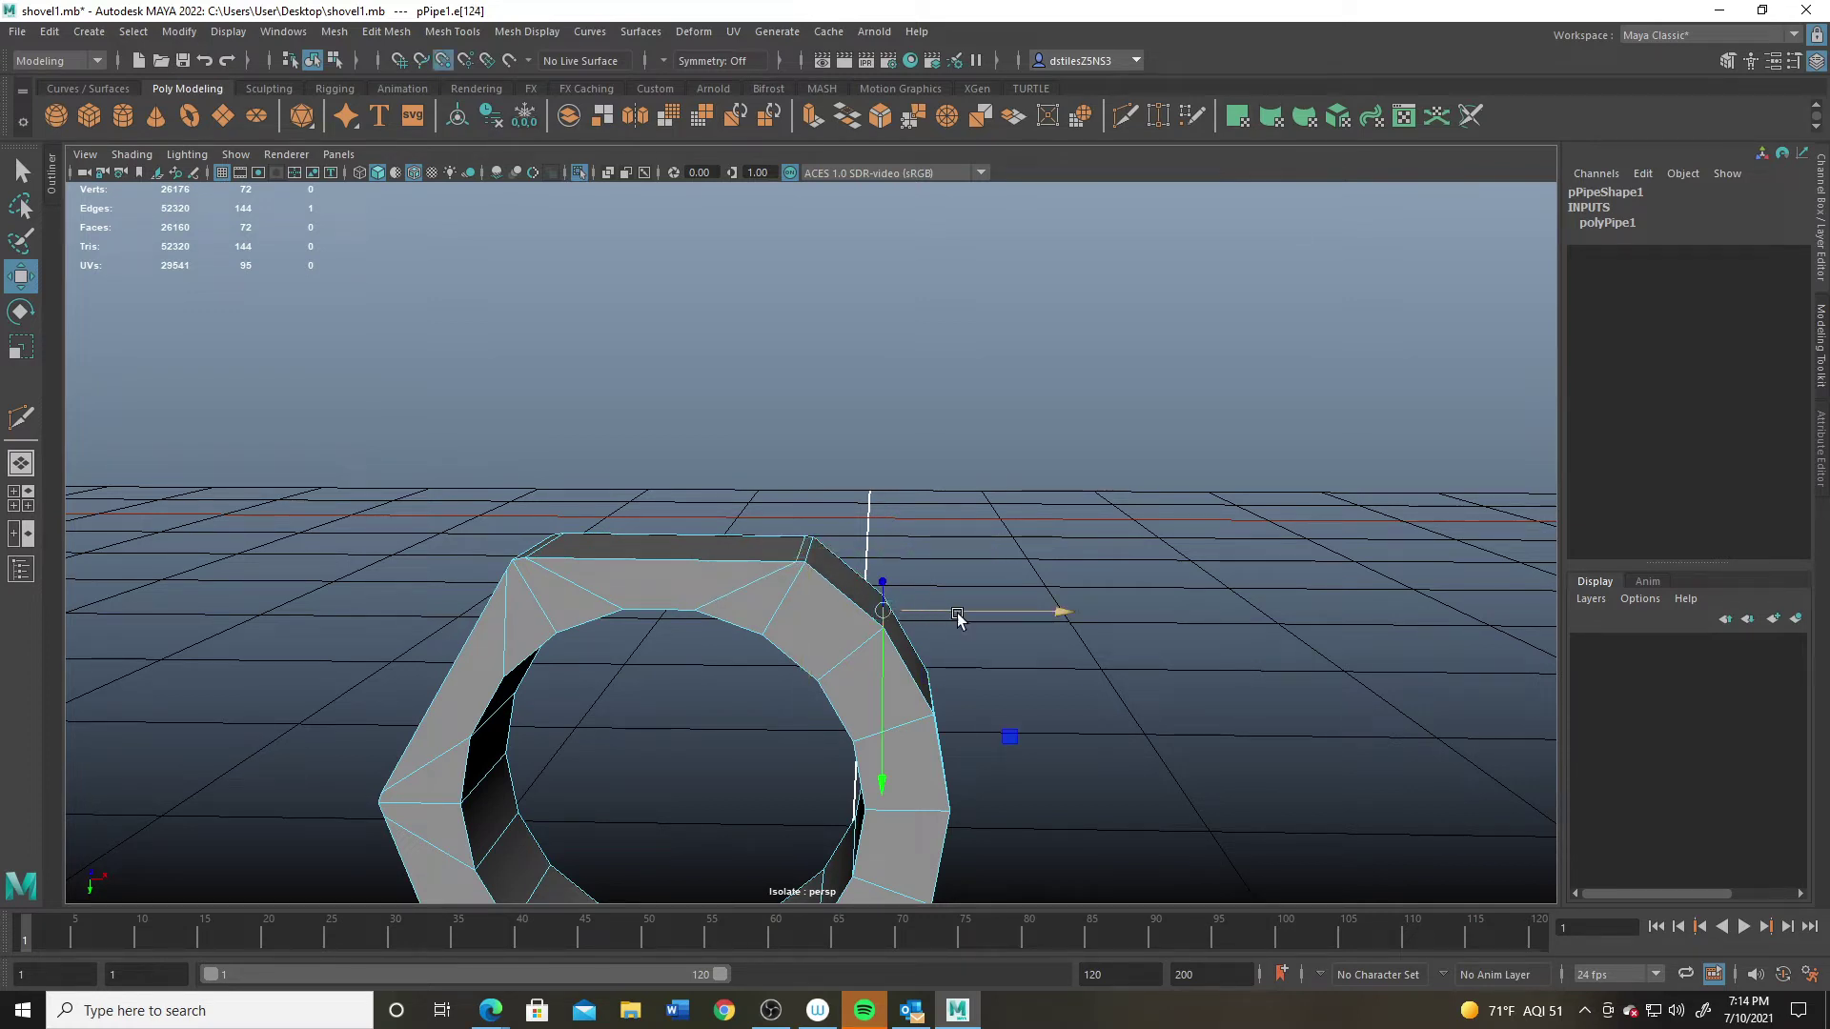
left_click_drag(956, 615, 807, 579)
key("v")
left_click_drag(810, 667, 824, 701)
Step: Bring the outer edges beside the rightmost corner onto it to sharpen the hexagon's right point
left_click(763, 624)
left_click(799, 595)
key("v")
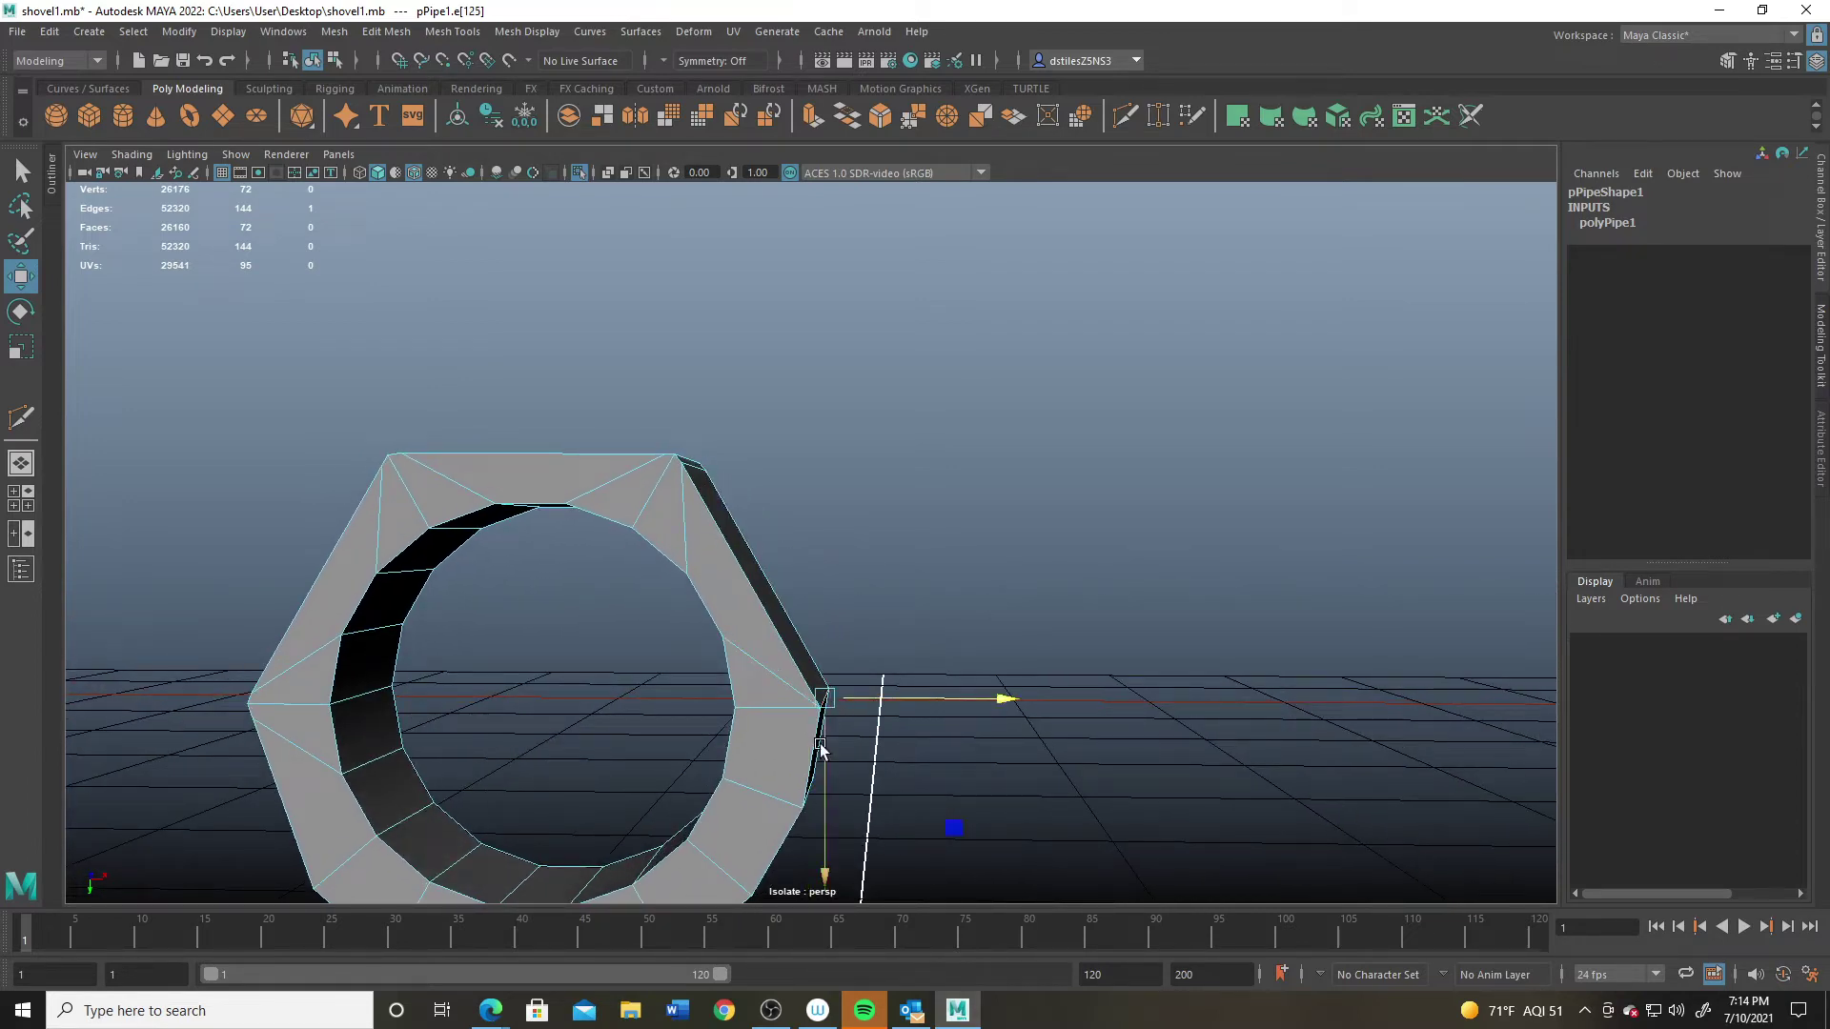
left_click_drag(826, 764, 869, 575, "ctrl+shift")
left_click_drag(769, 681, 858, 607, "alt")
Step: Vertex-snap the lower-right outer edge down to the lower-right hexagon corner and adjust its offset
left_click(885, 629)
key("v")
middle_click_drag(916, 644, 805, 681)
left_click_drag(845, 682, 847, 684)
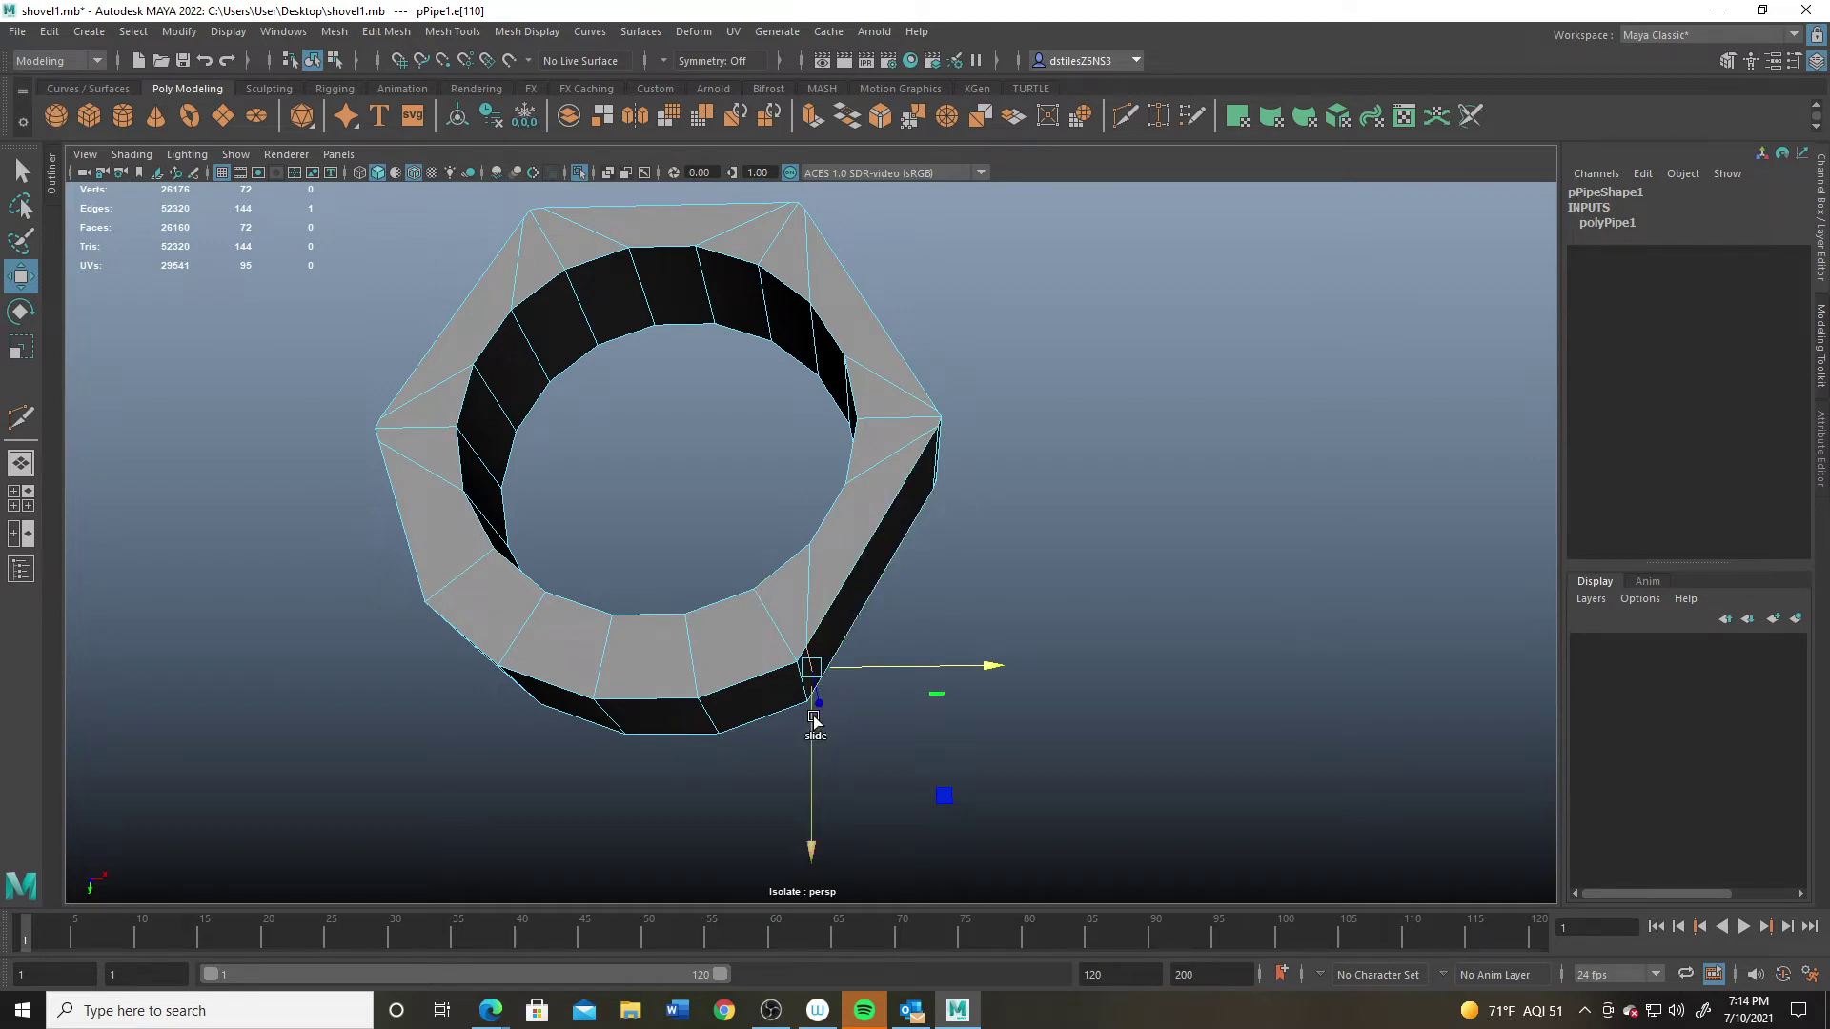
left_click_drag(814, 721, 808, 715)
Step: Move the neighbouring bottom outer edge across to the lower-right hexagon corner and fine-tune its position
left_click(718, 724)
key("v")
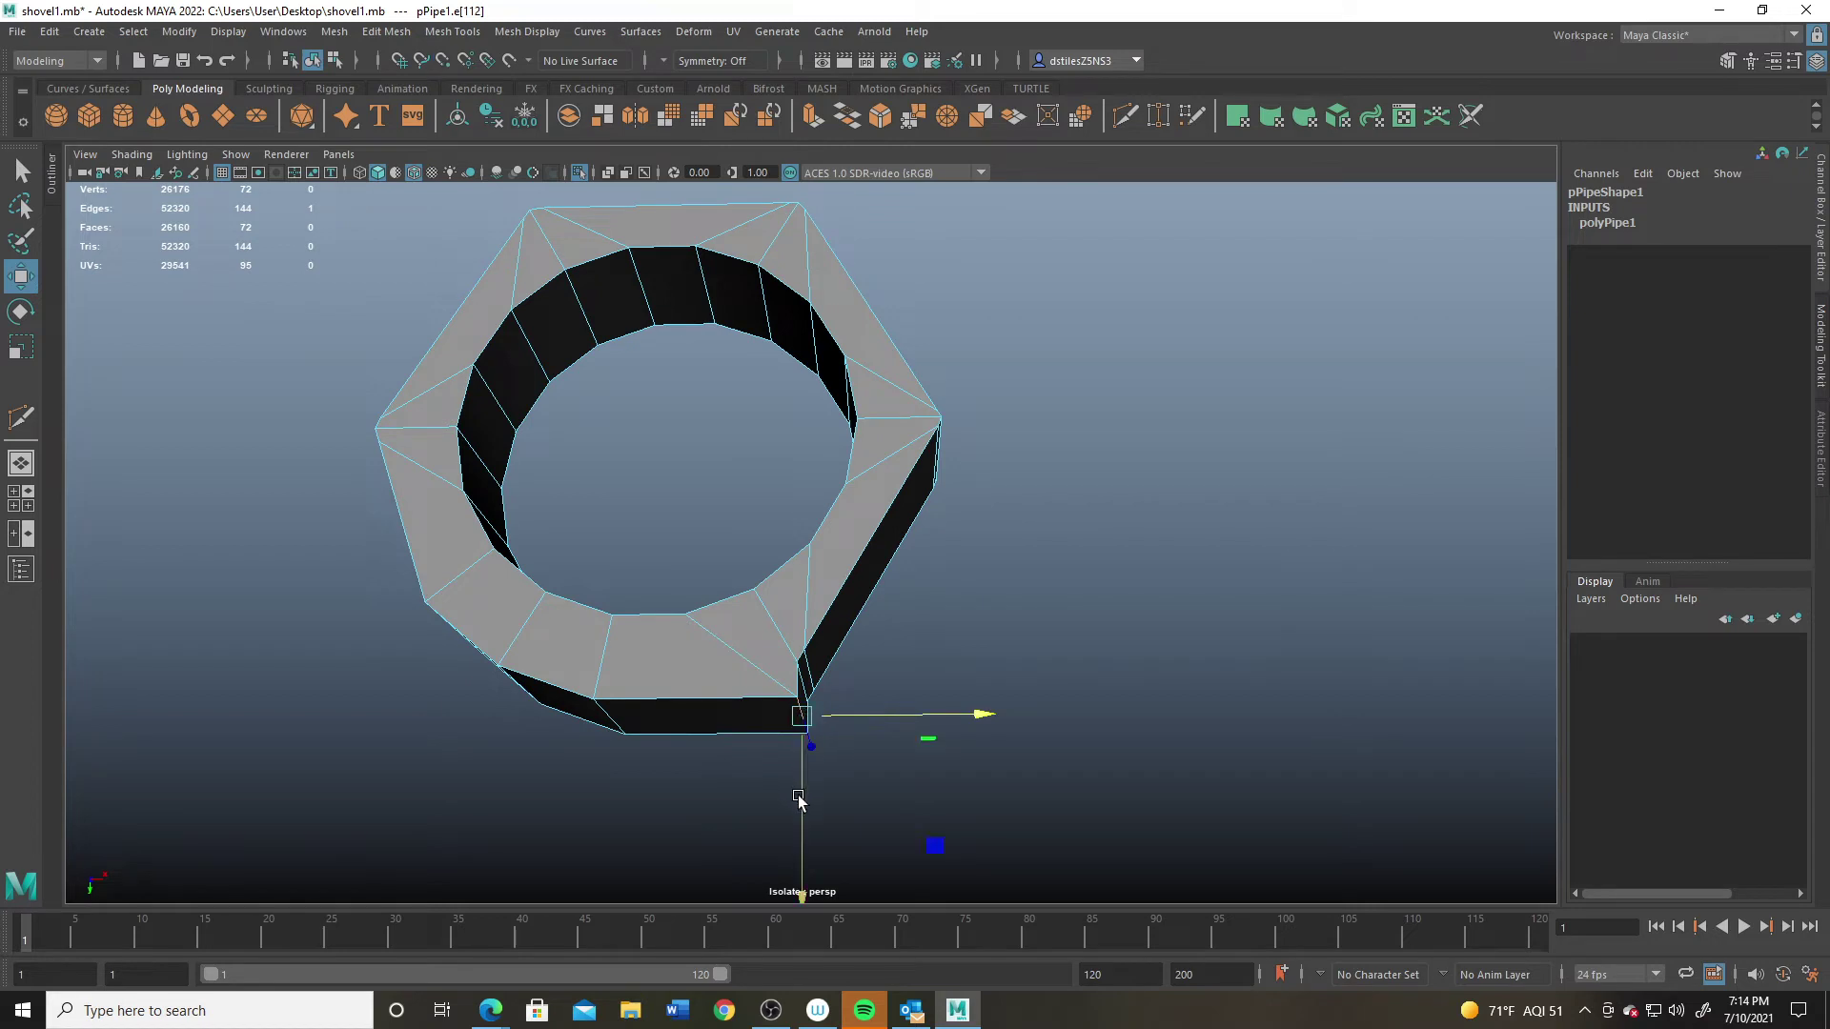
left_click_drag(799, 798, 800, 764)
left_click_drag(829, 682, 864, 684)
Step: Vertex-snap the remaining bottom outer edge to the ring's lower-left hexagon corner
left_click_drag(703, 716, 606, 679, "alt")
key("v")
key("v")
left_click_drag(580, 769, 515, 657)
Step: Vertex-snap the lower-left outer edge onto the lower-left hexagon corner and offset it slightly, completing the hexagonal outline
left_click(511, 603)
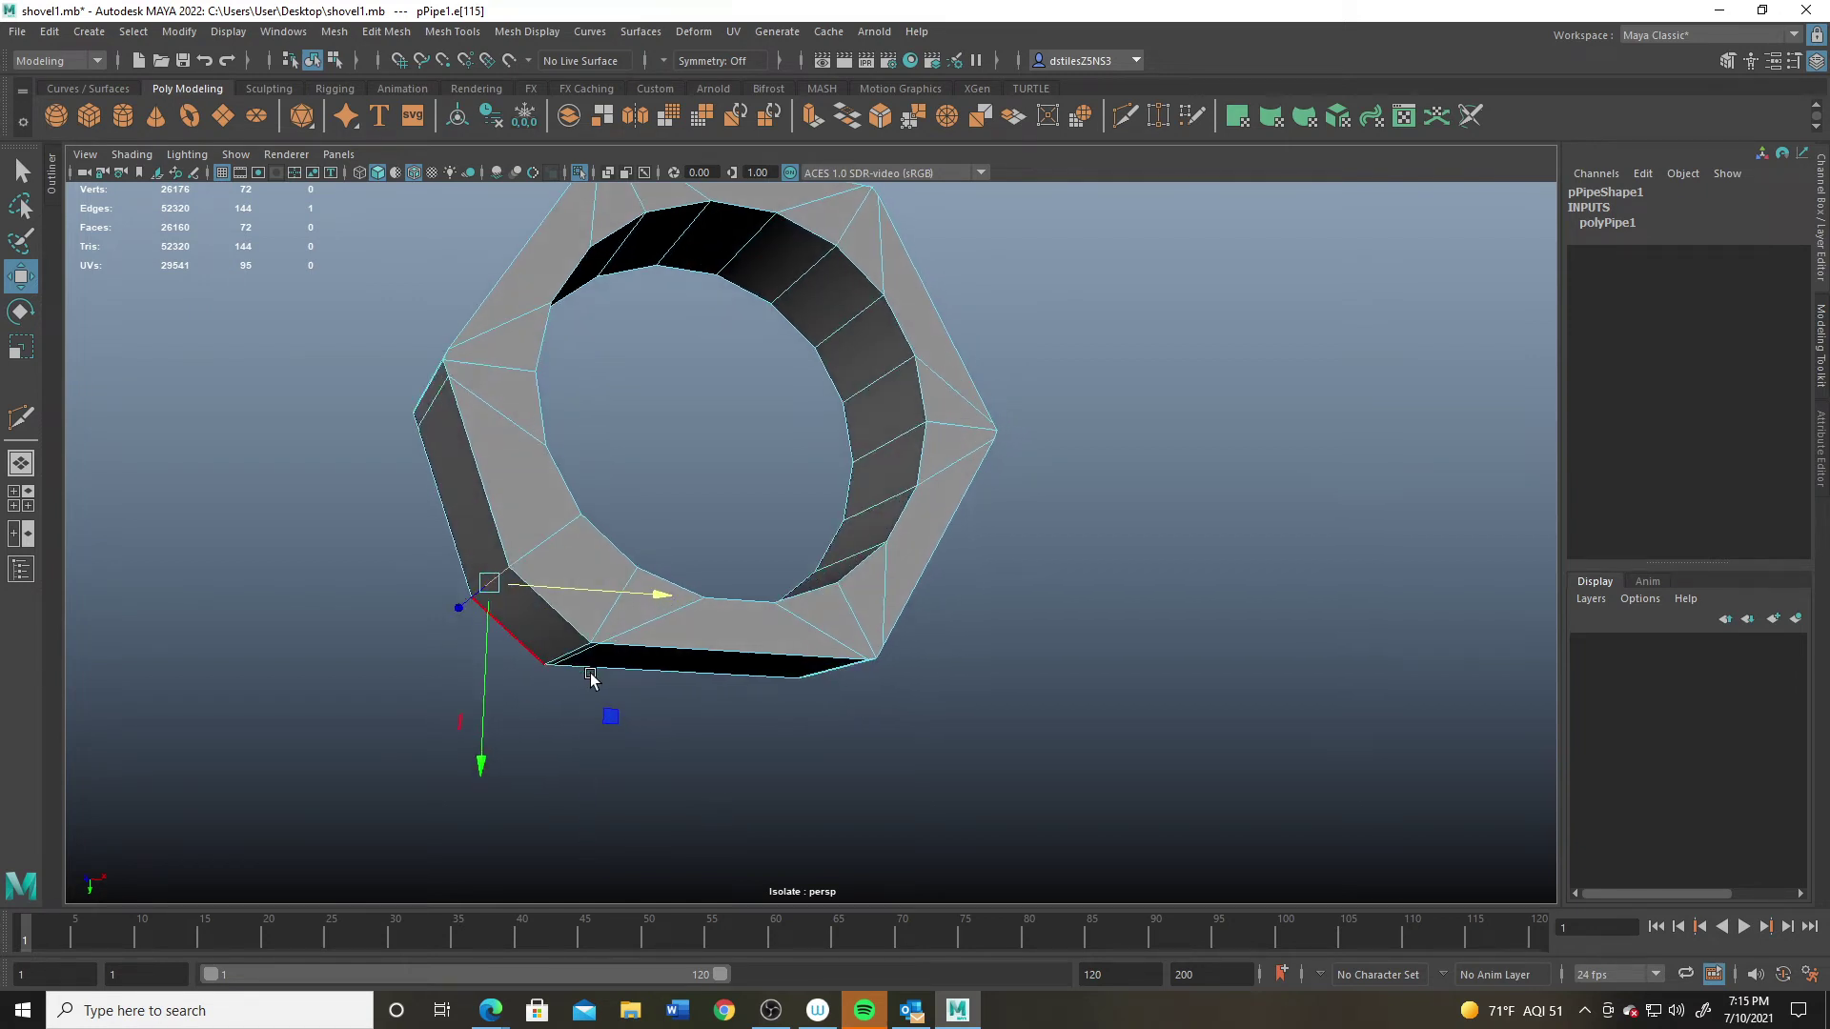
key("v")
left_click_drag(585, 593, 551, 659)
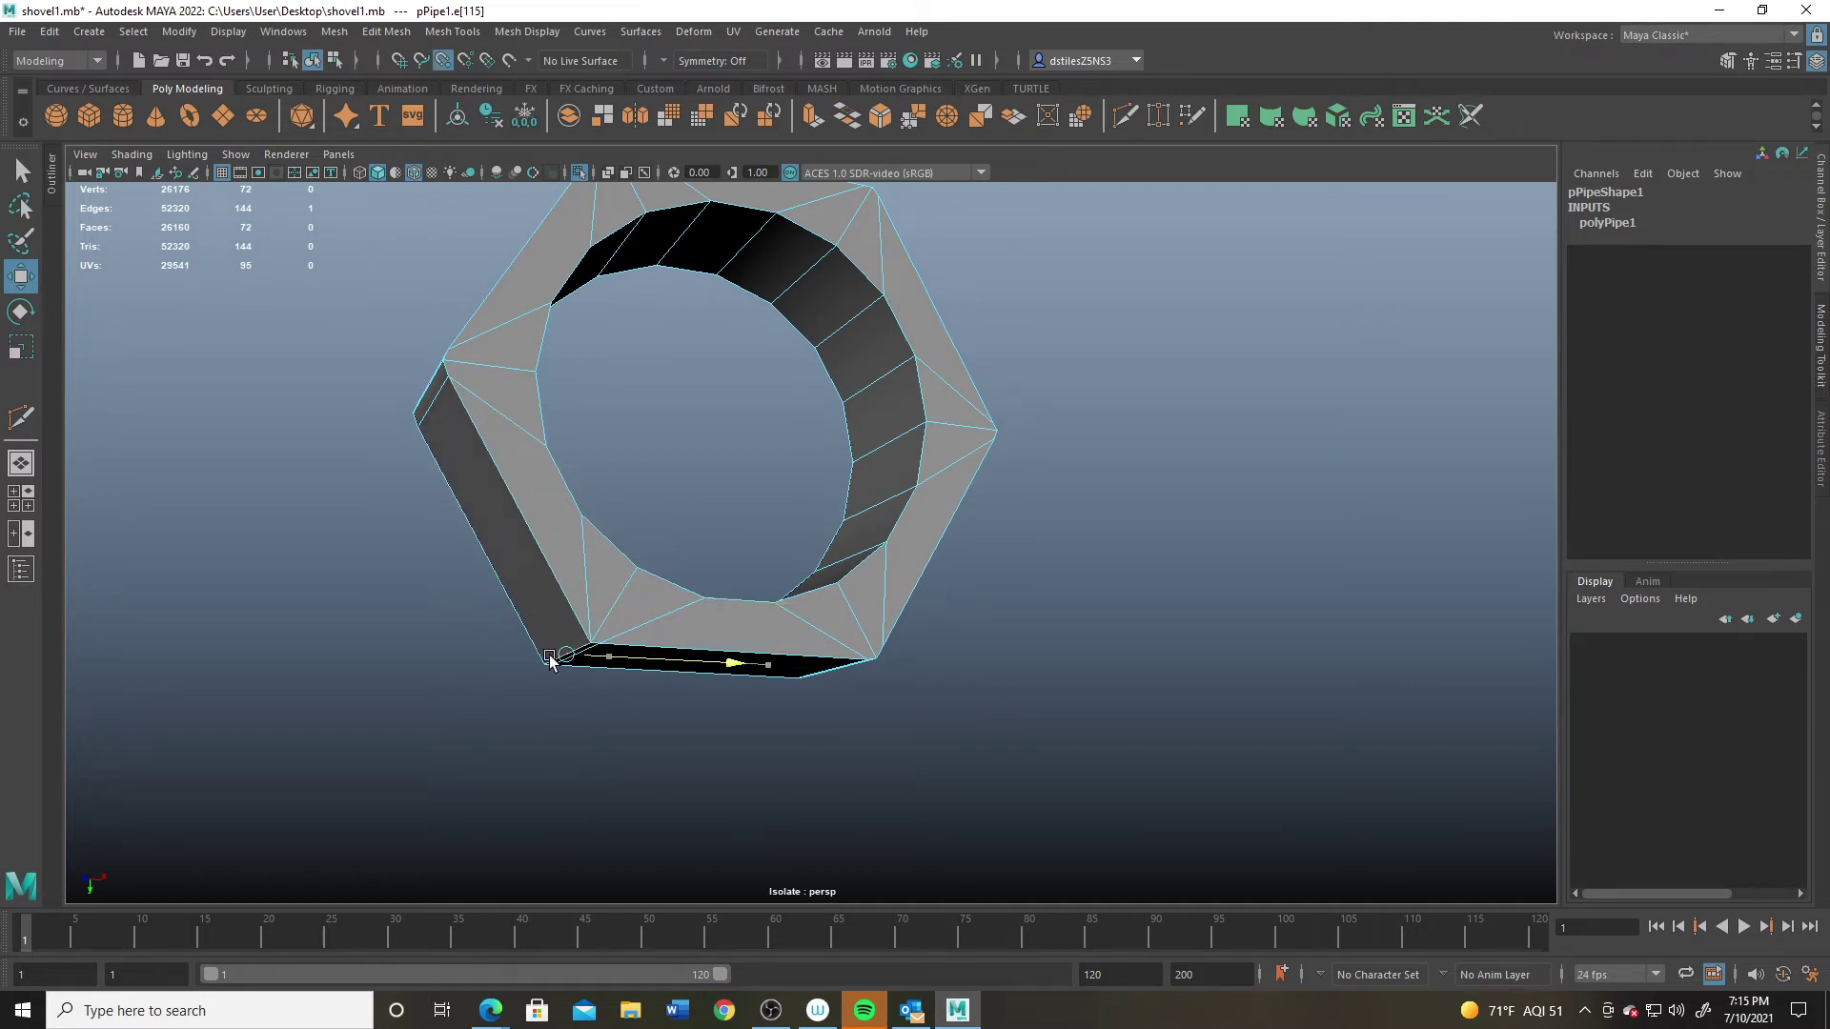
left_click_drag(677, 746, 641, 739, "alt")
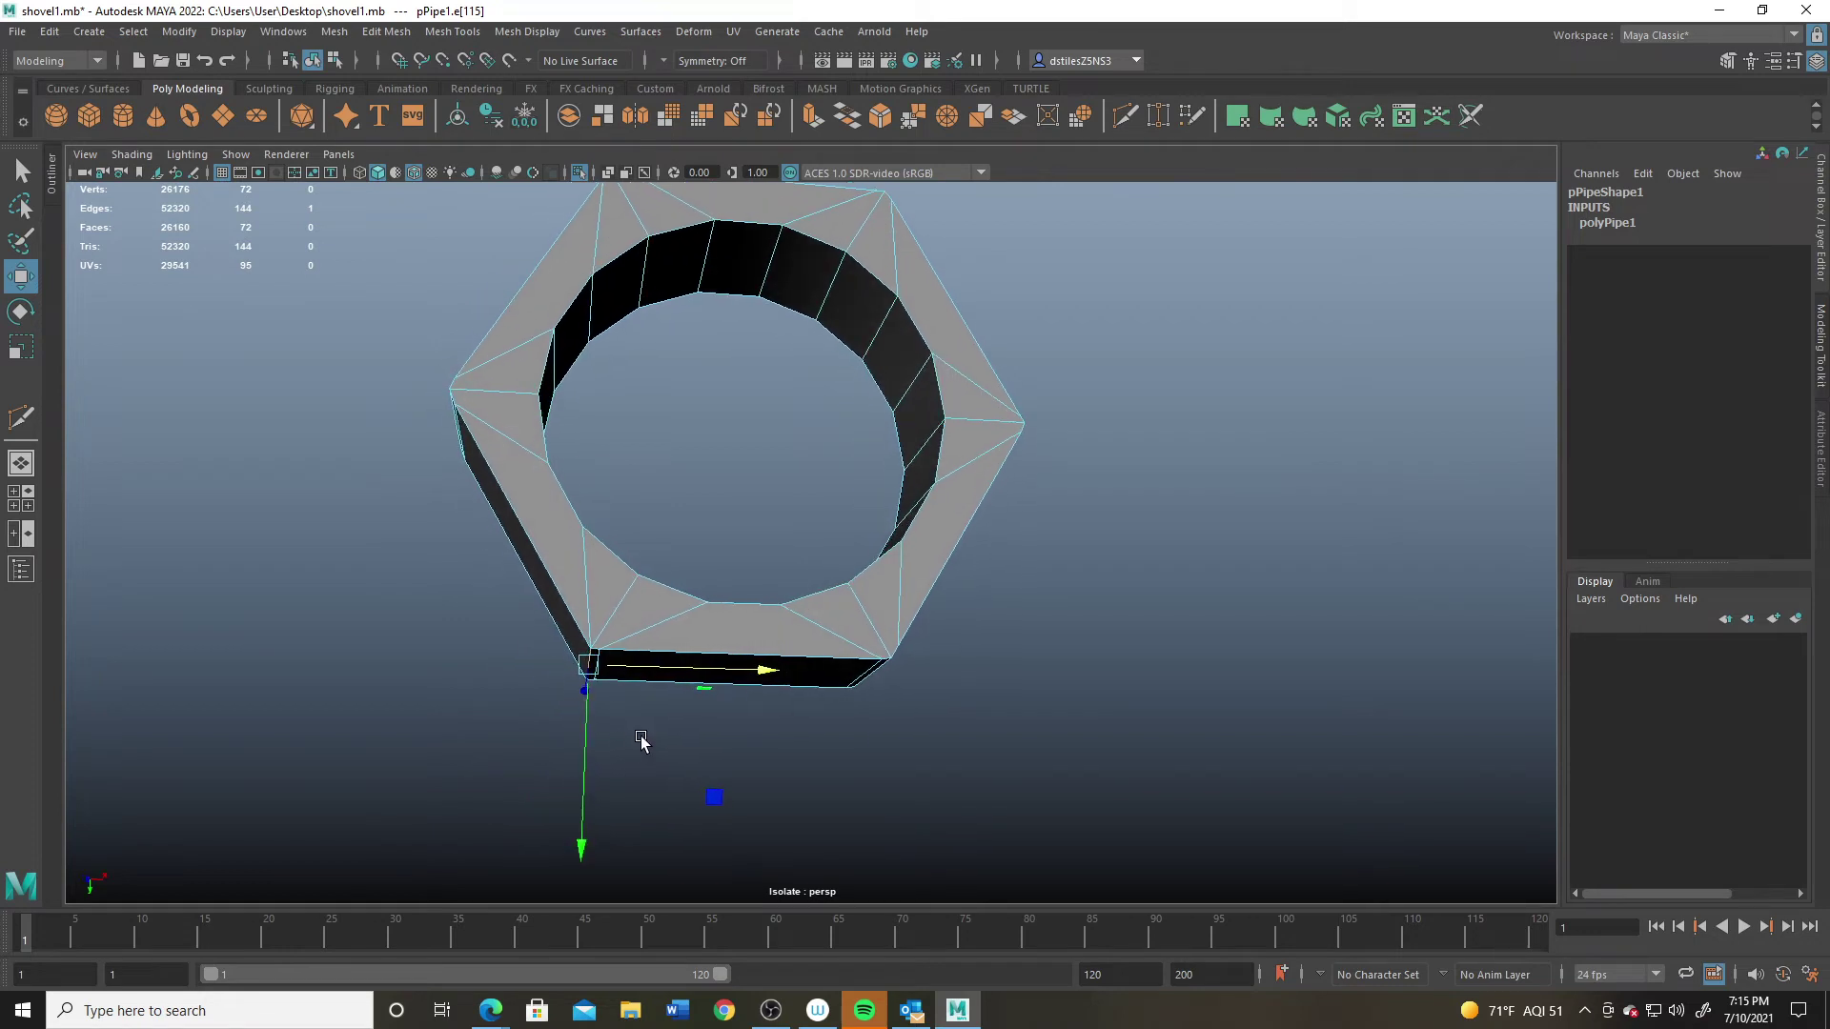
left_click_drag(683, 670, 667, 610)
Step: Insert an edge loop with Multi-Cut around the nut's outer sides, close to its front face
scroll(555, 617, "down", 5)
scroll(652, 673, "up", 2)
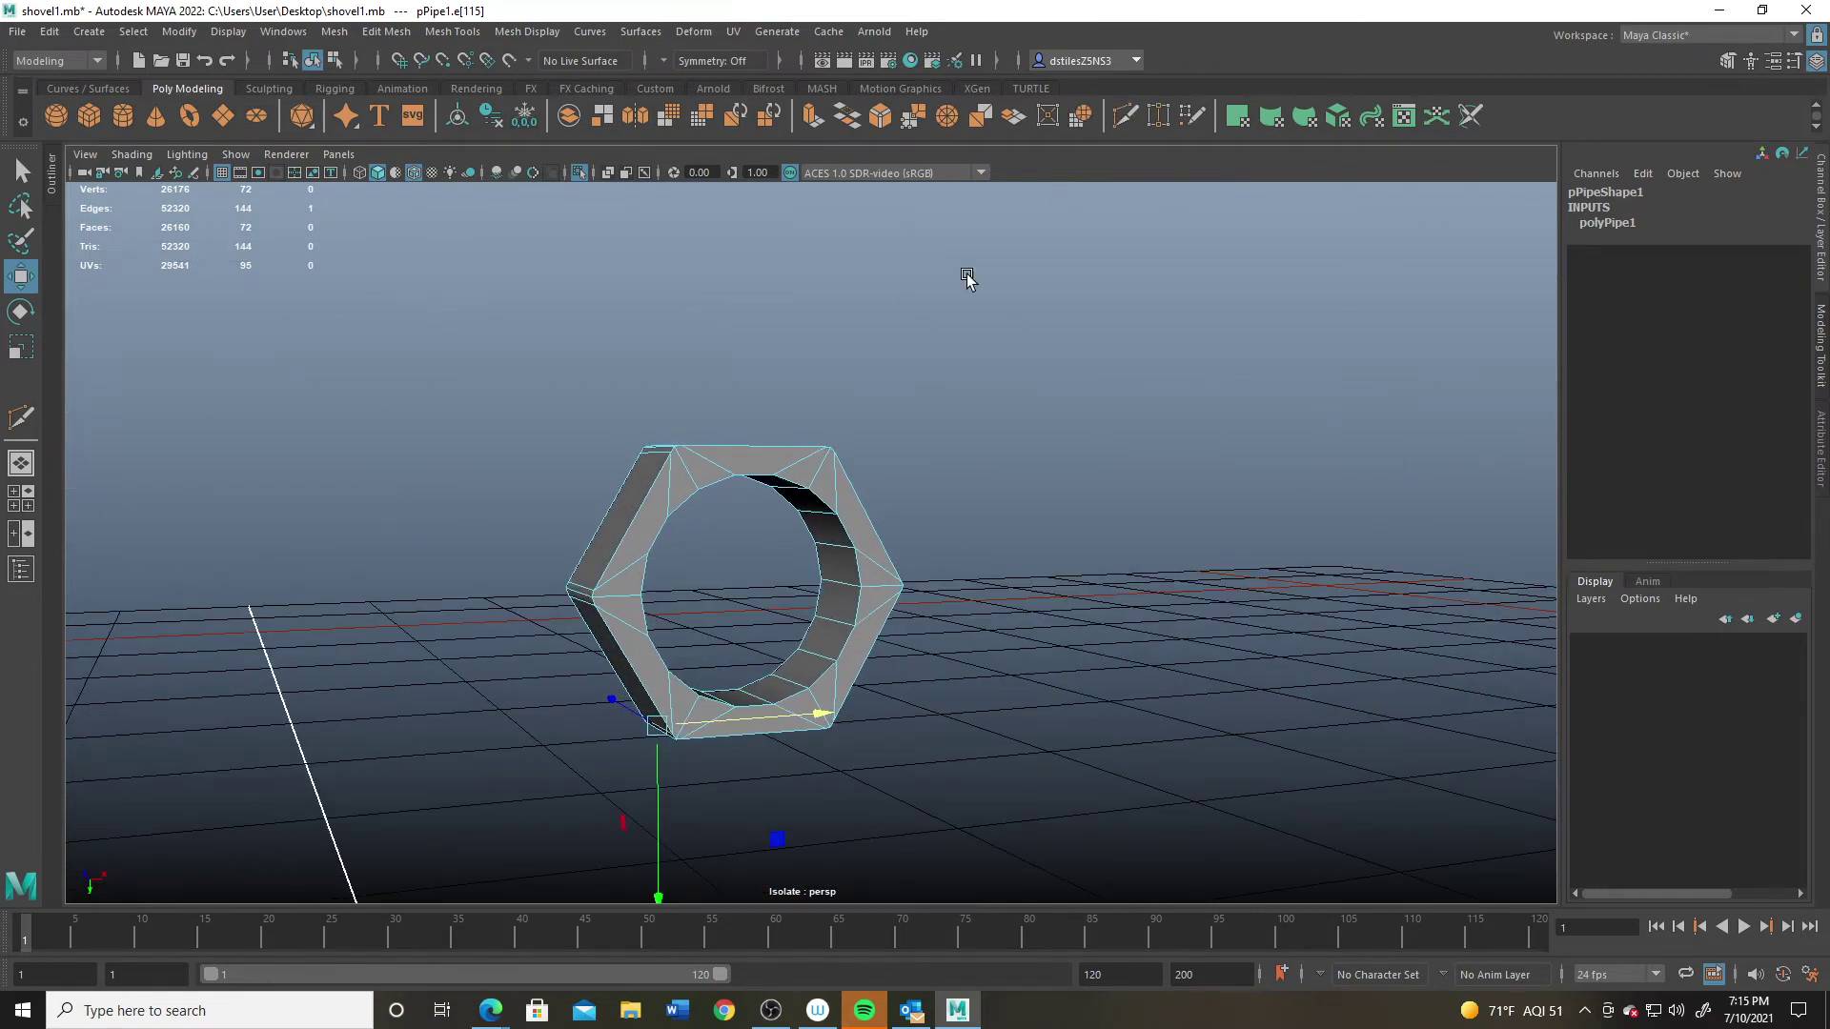
left_click(1125, 116)
left_click_drag(810, 400, 696, 529, "alt")
scroll(697, 530, "up", 2)
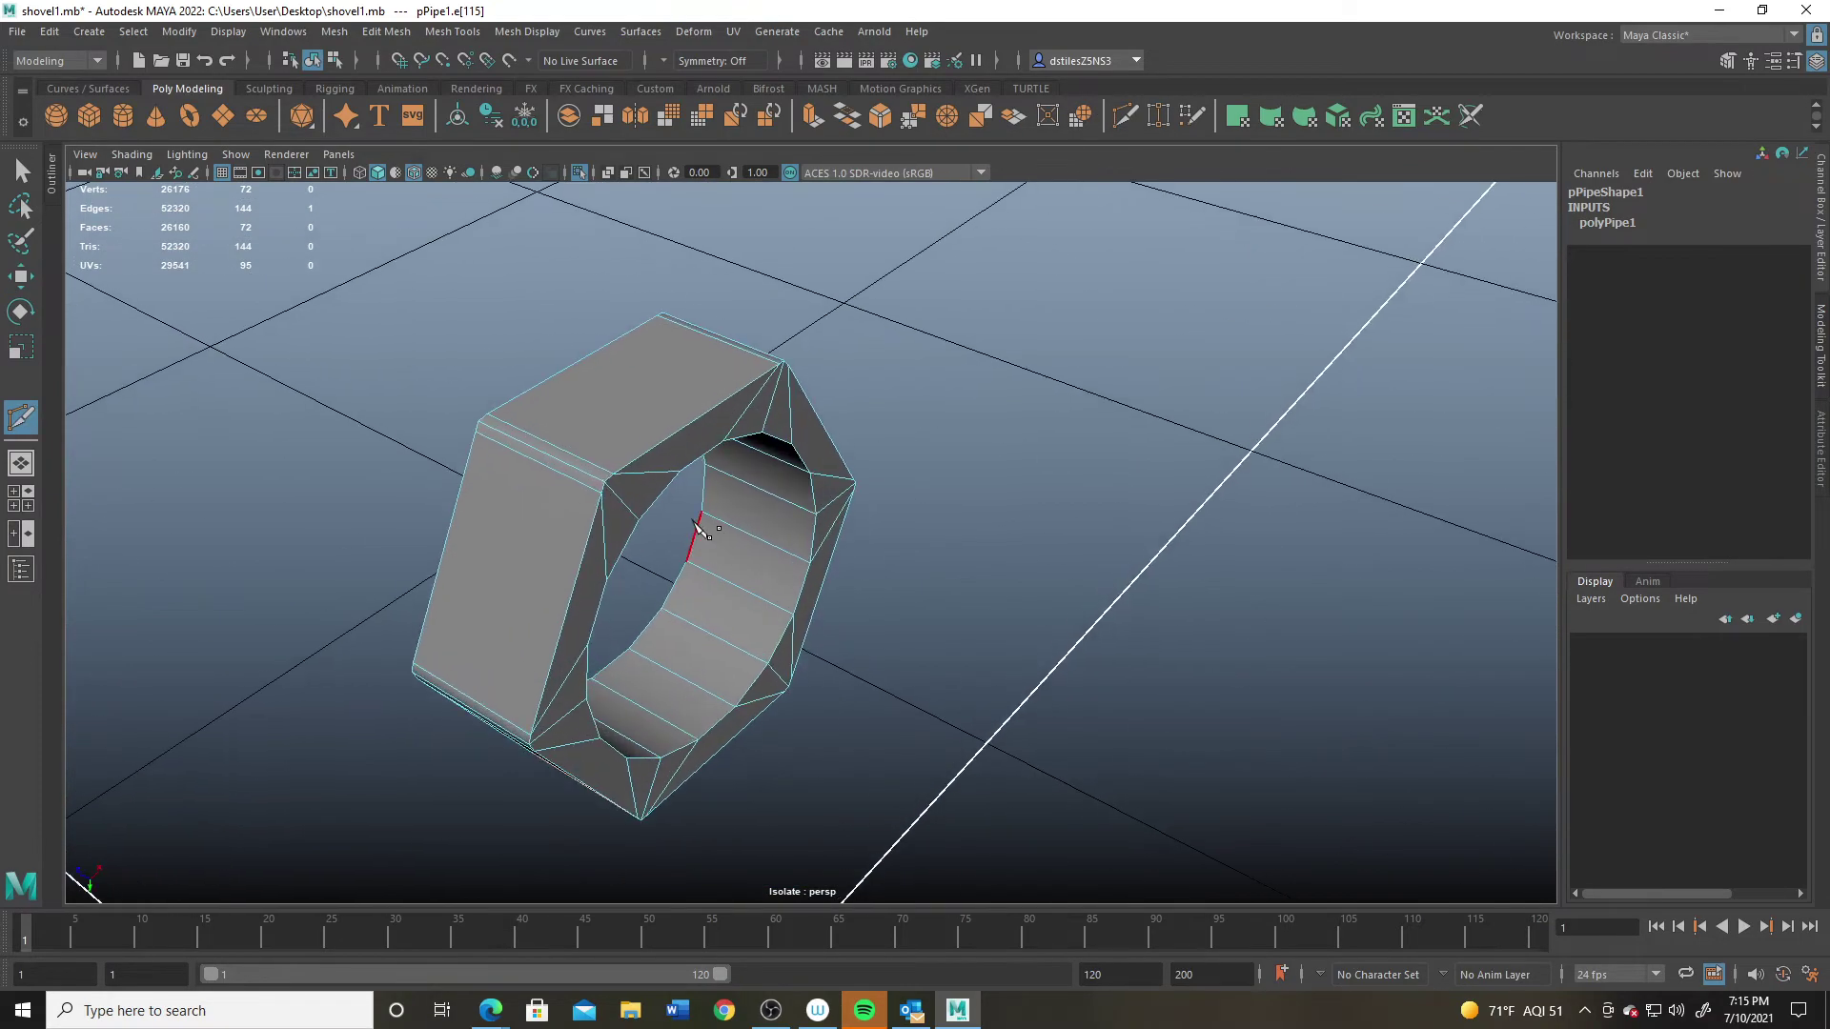
left_click(593, 483, "ctrl")
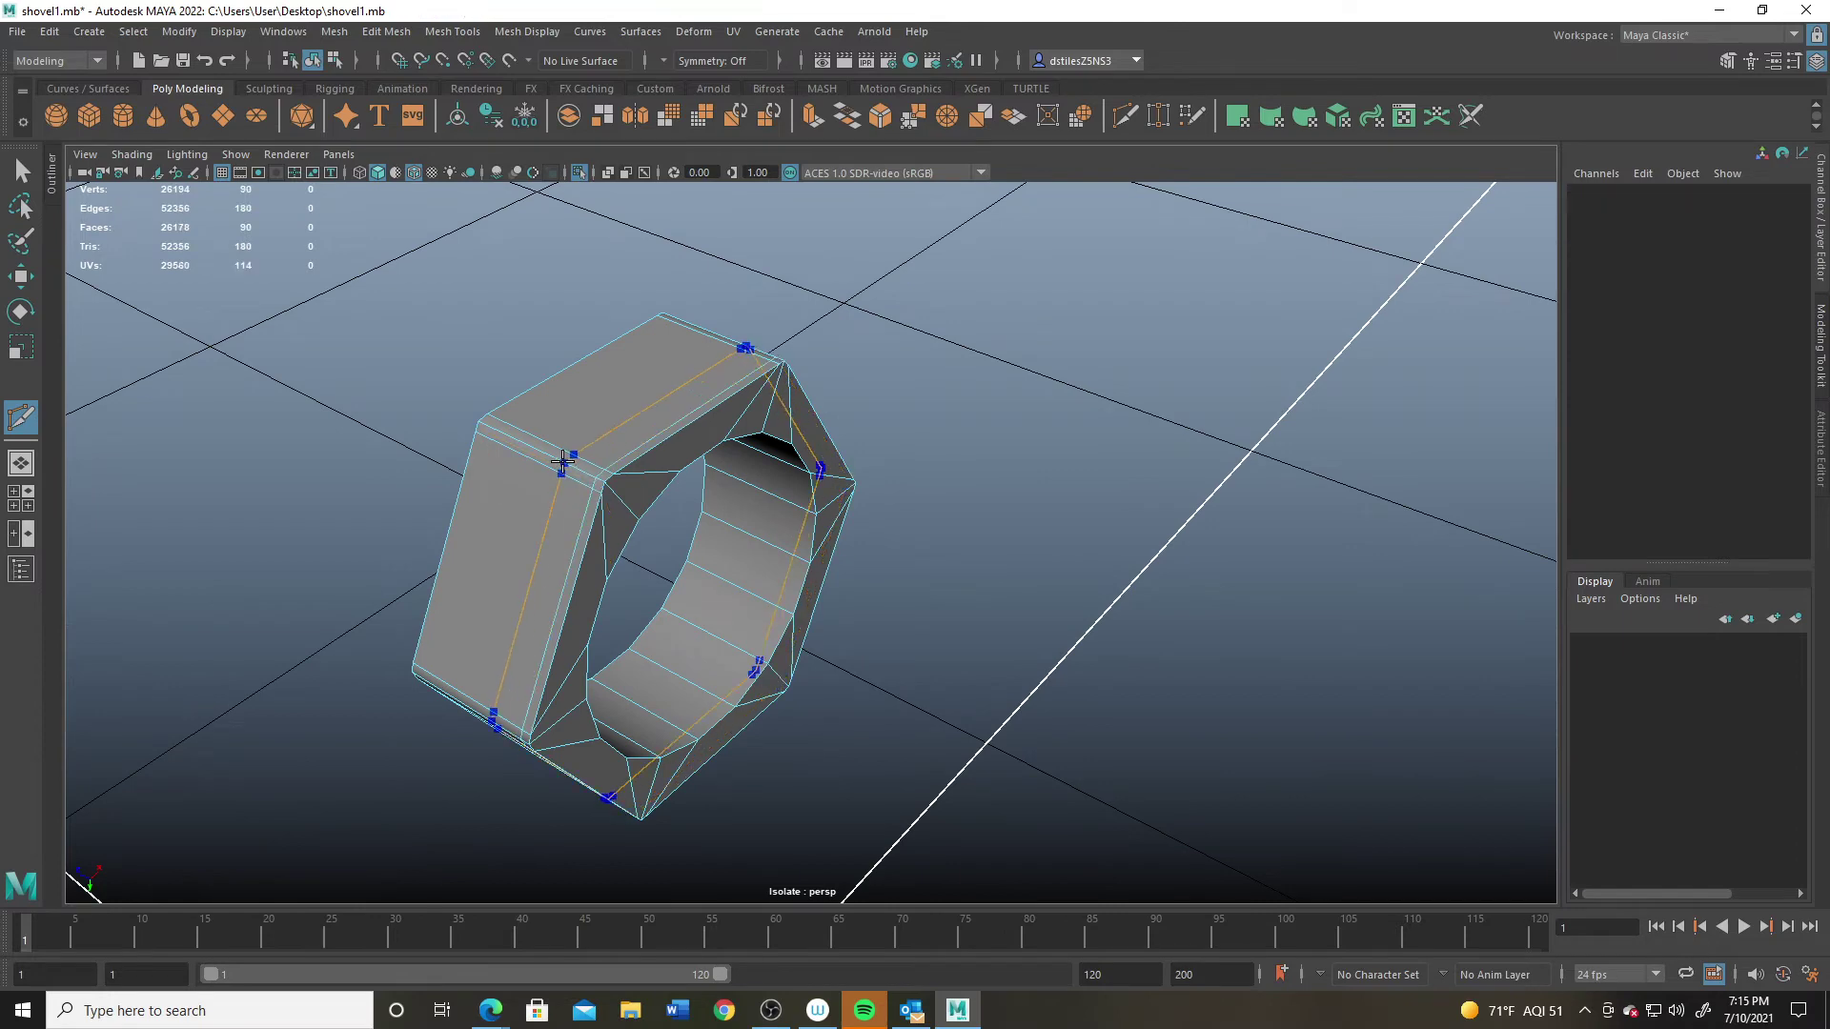
Step: Insert Multi-Cut edge loops around the nut's outer sides near the back edge and along the outer rim of both hexagonal faces
left_click(487, 431, "ctrl")
left_click_drag(487, 439, 603, 404, "alt")
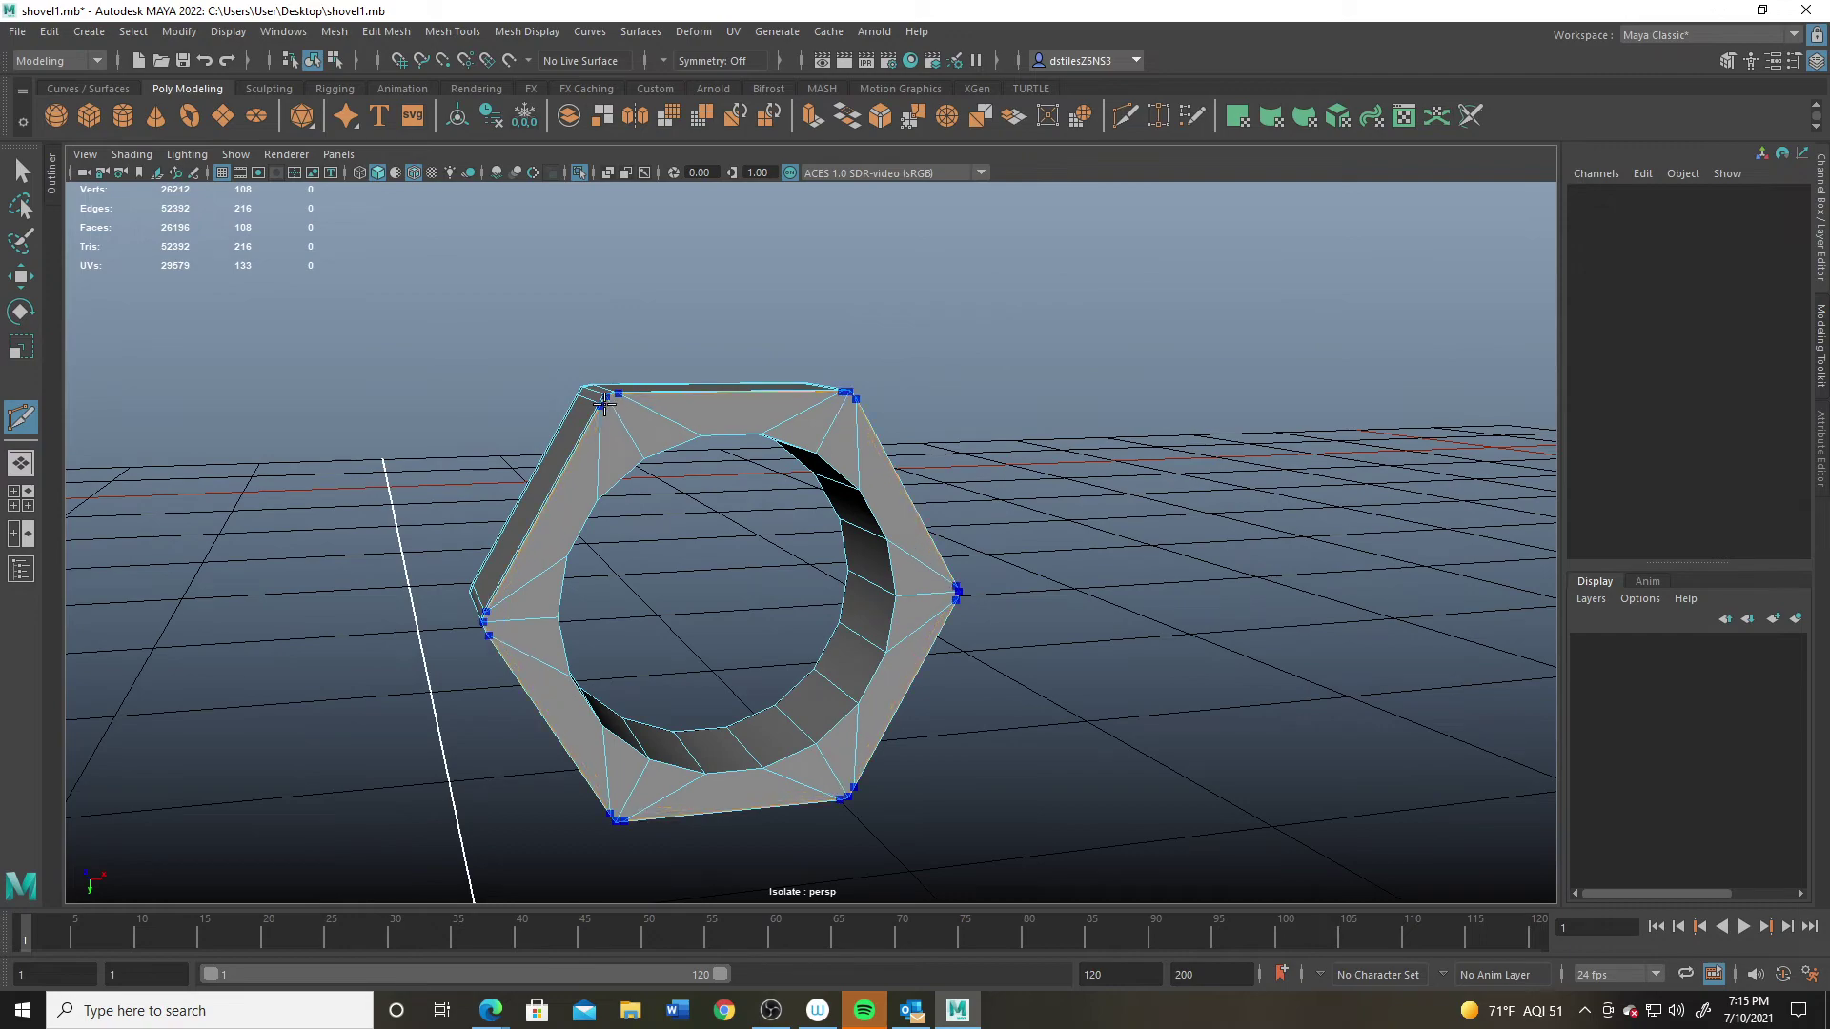
left_click_drag(610, 404, 886, 444, "alt")
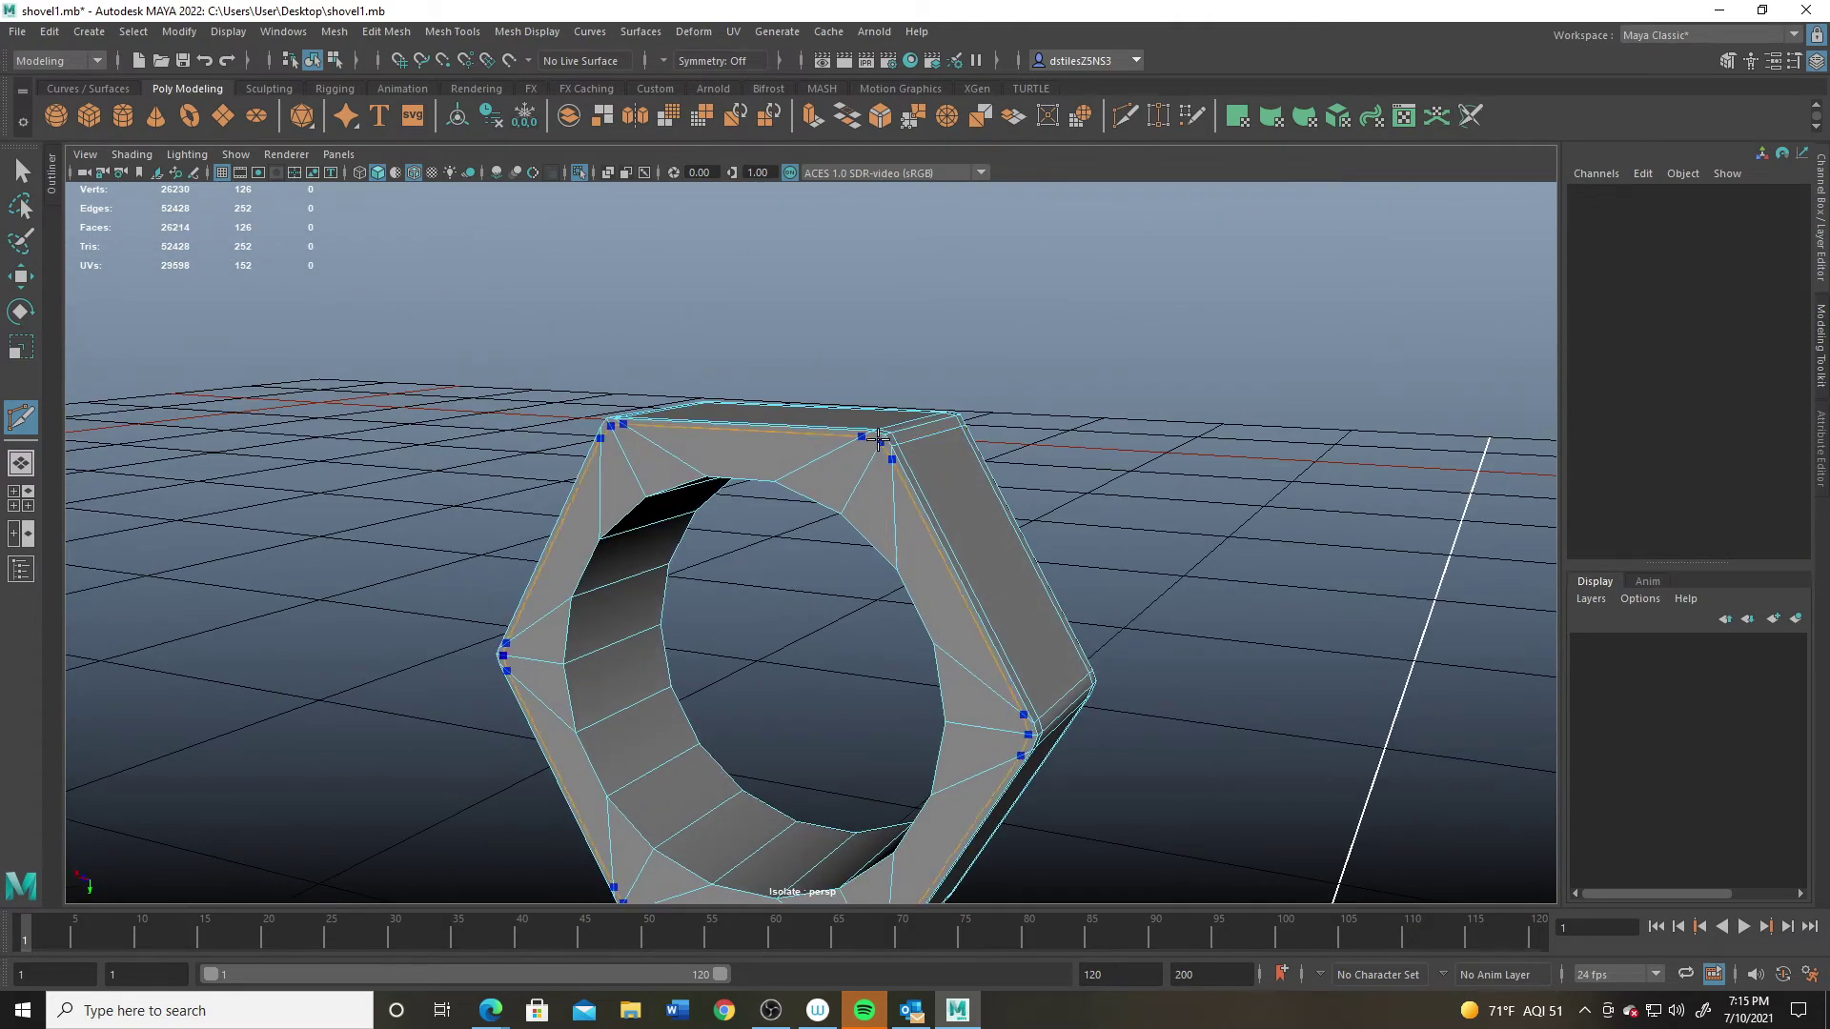
left_click(877, 440, "ctrl")
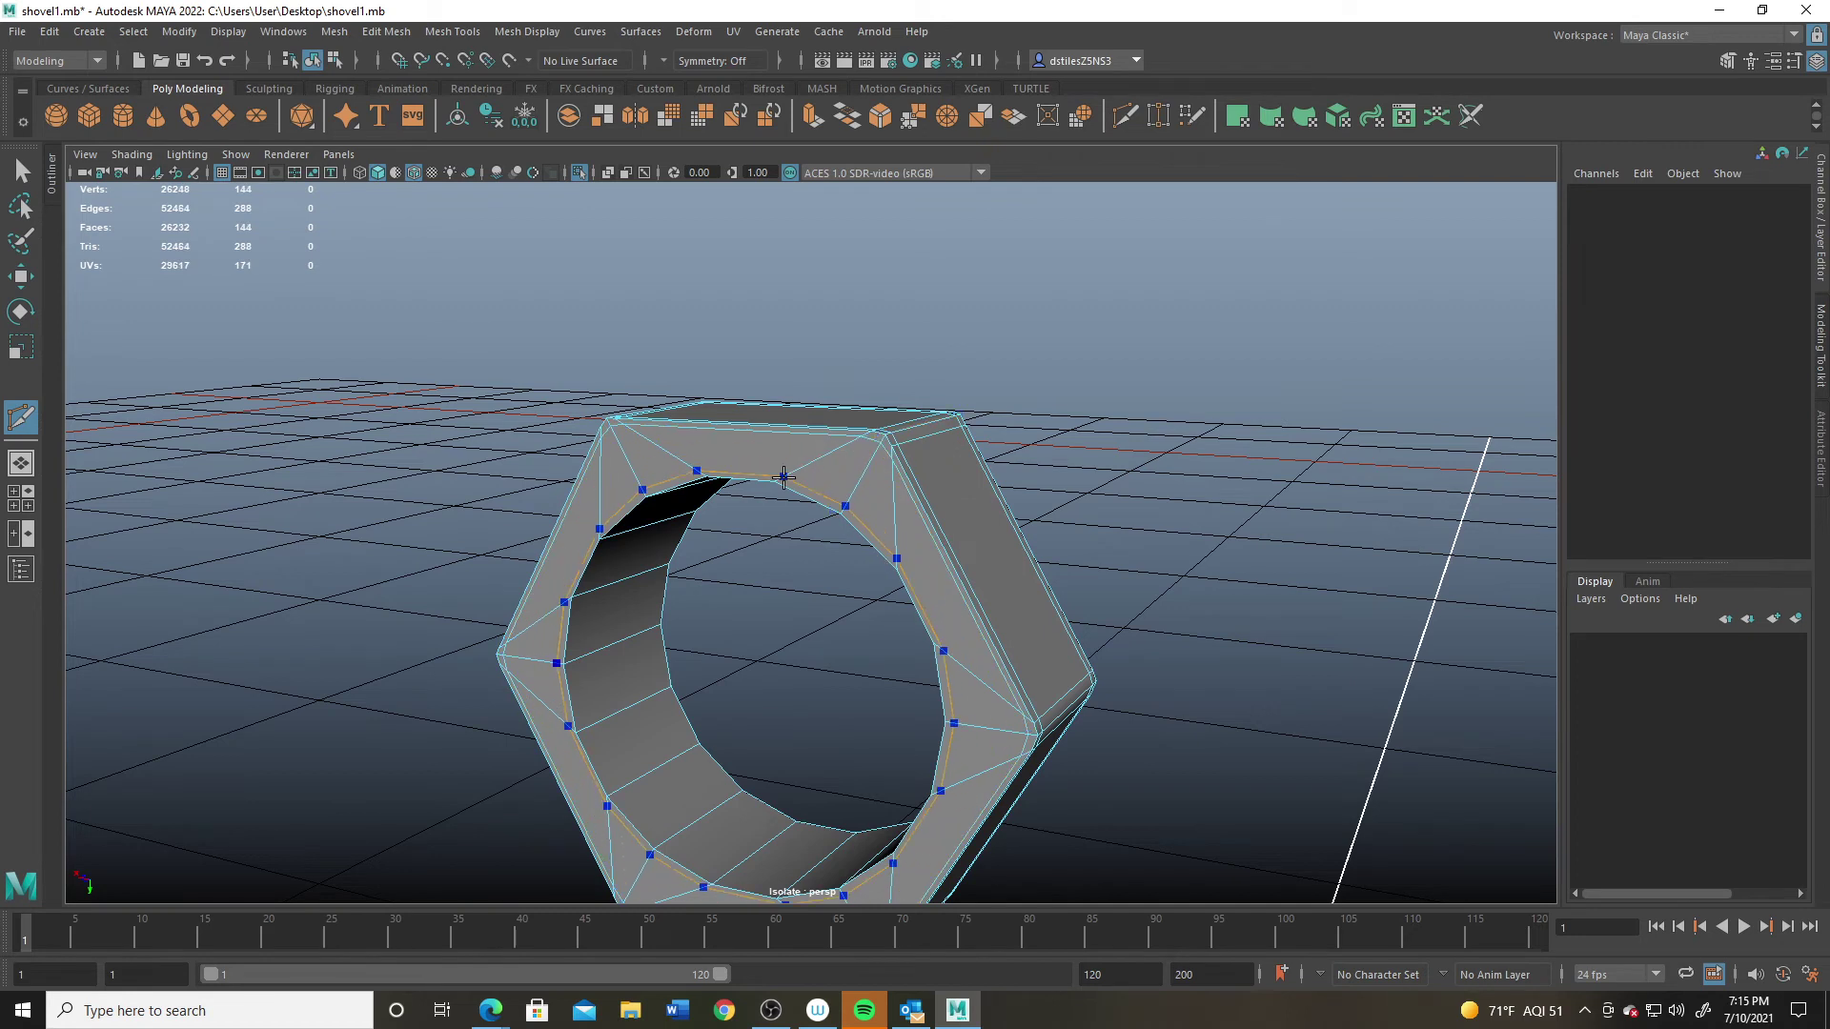
Step: Insert supporting edge loops around the rims of the nut's hole and beside its hexagon corners
left_click(661, 564, "ctrl")
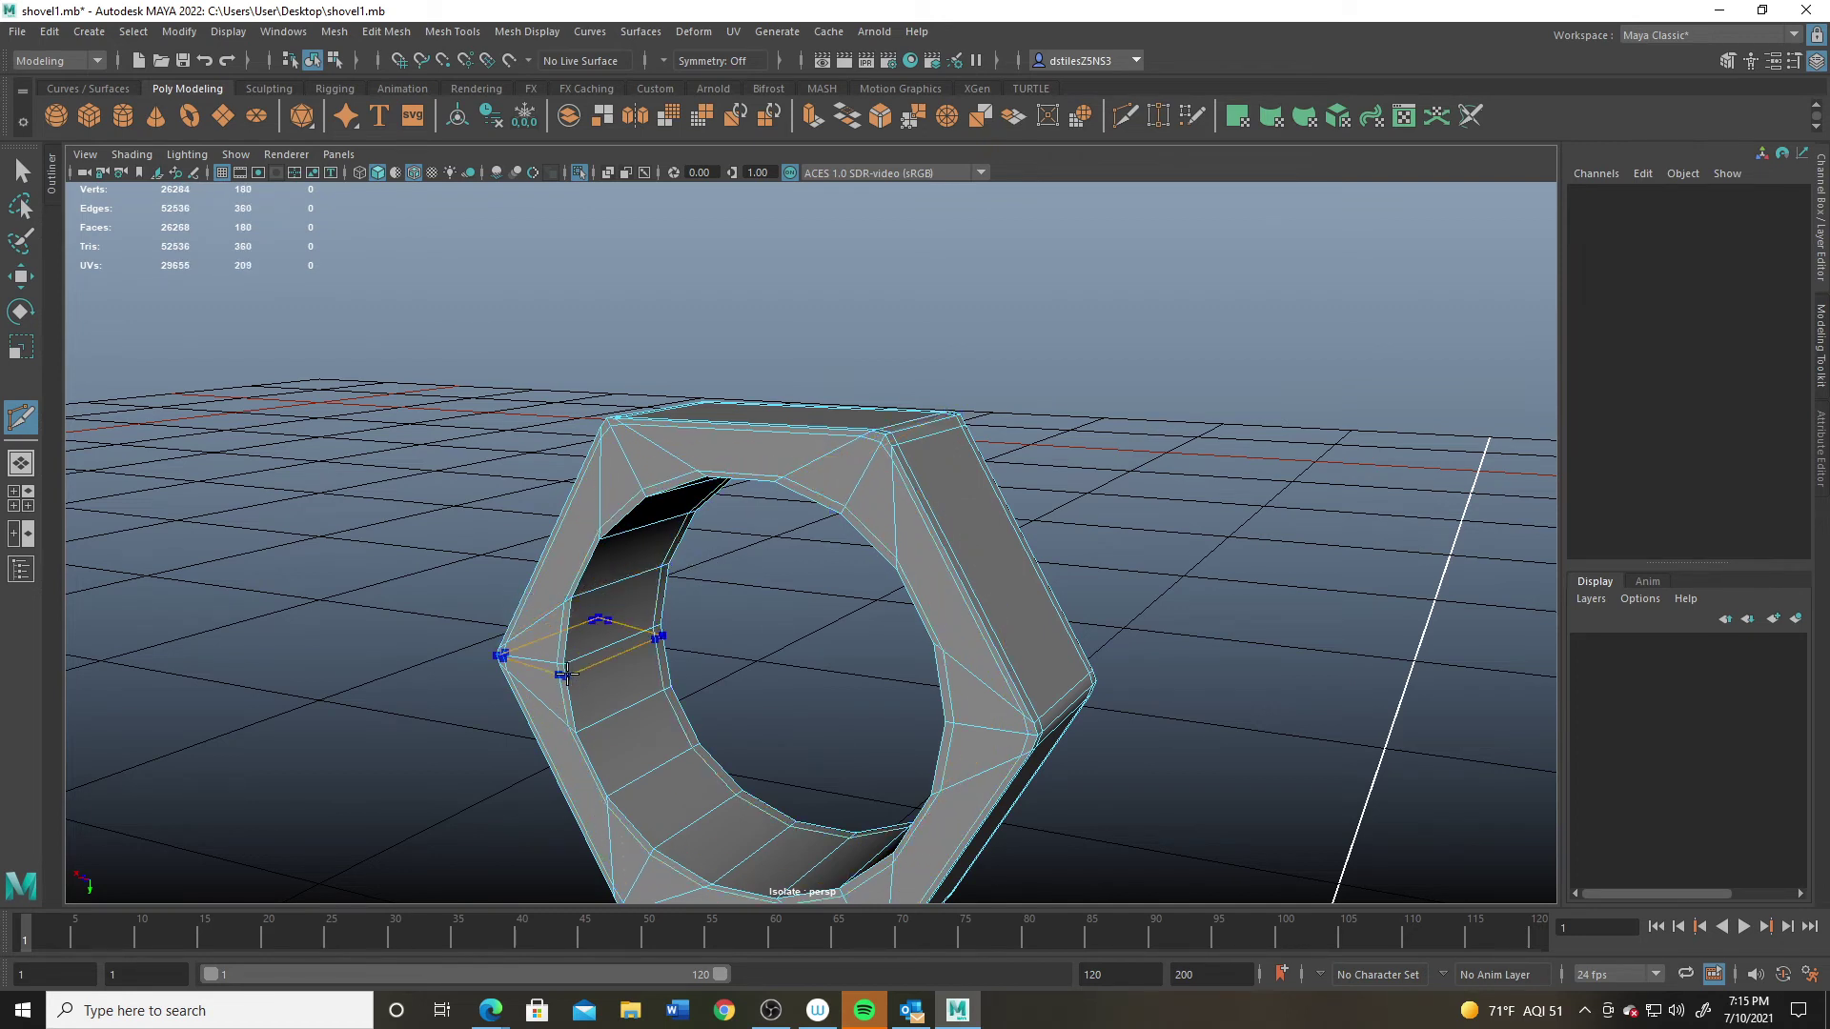
left_click_drag(729, 624, 381, 581, "alt")
right_click_drag(476, 629, 698, 706, "alt")
middle_click_drag(699, 706, 757, 539, "alt")
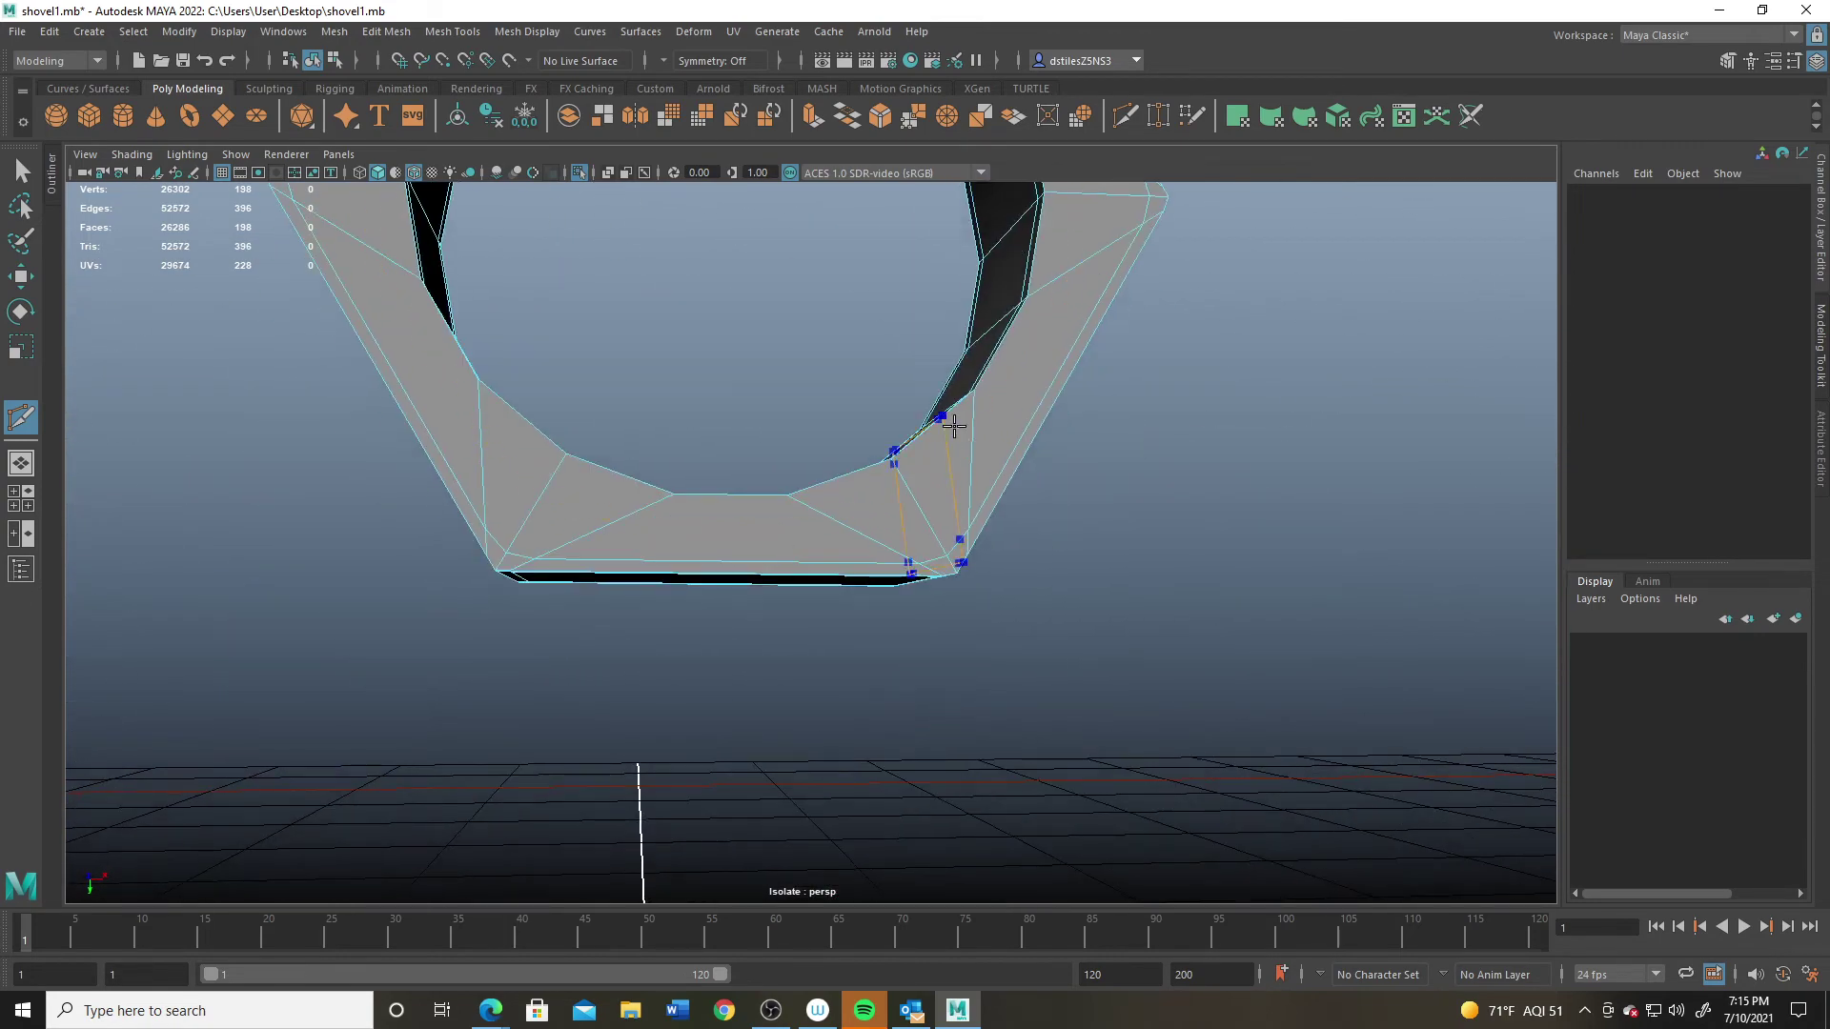
left_click(973, 400, "ctrl")
Step: Leave Multi-Cut, return the nut to object mode and display it with smooth mesh preview
right_click_drag(992, 483, 939, 425, "alt")
middle_click_drag(938, 425, 940, 552, "alt")
key("q")
right_click_drag(971, 453, 1065, 385)
key("3")
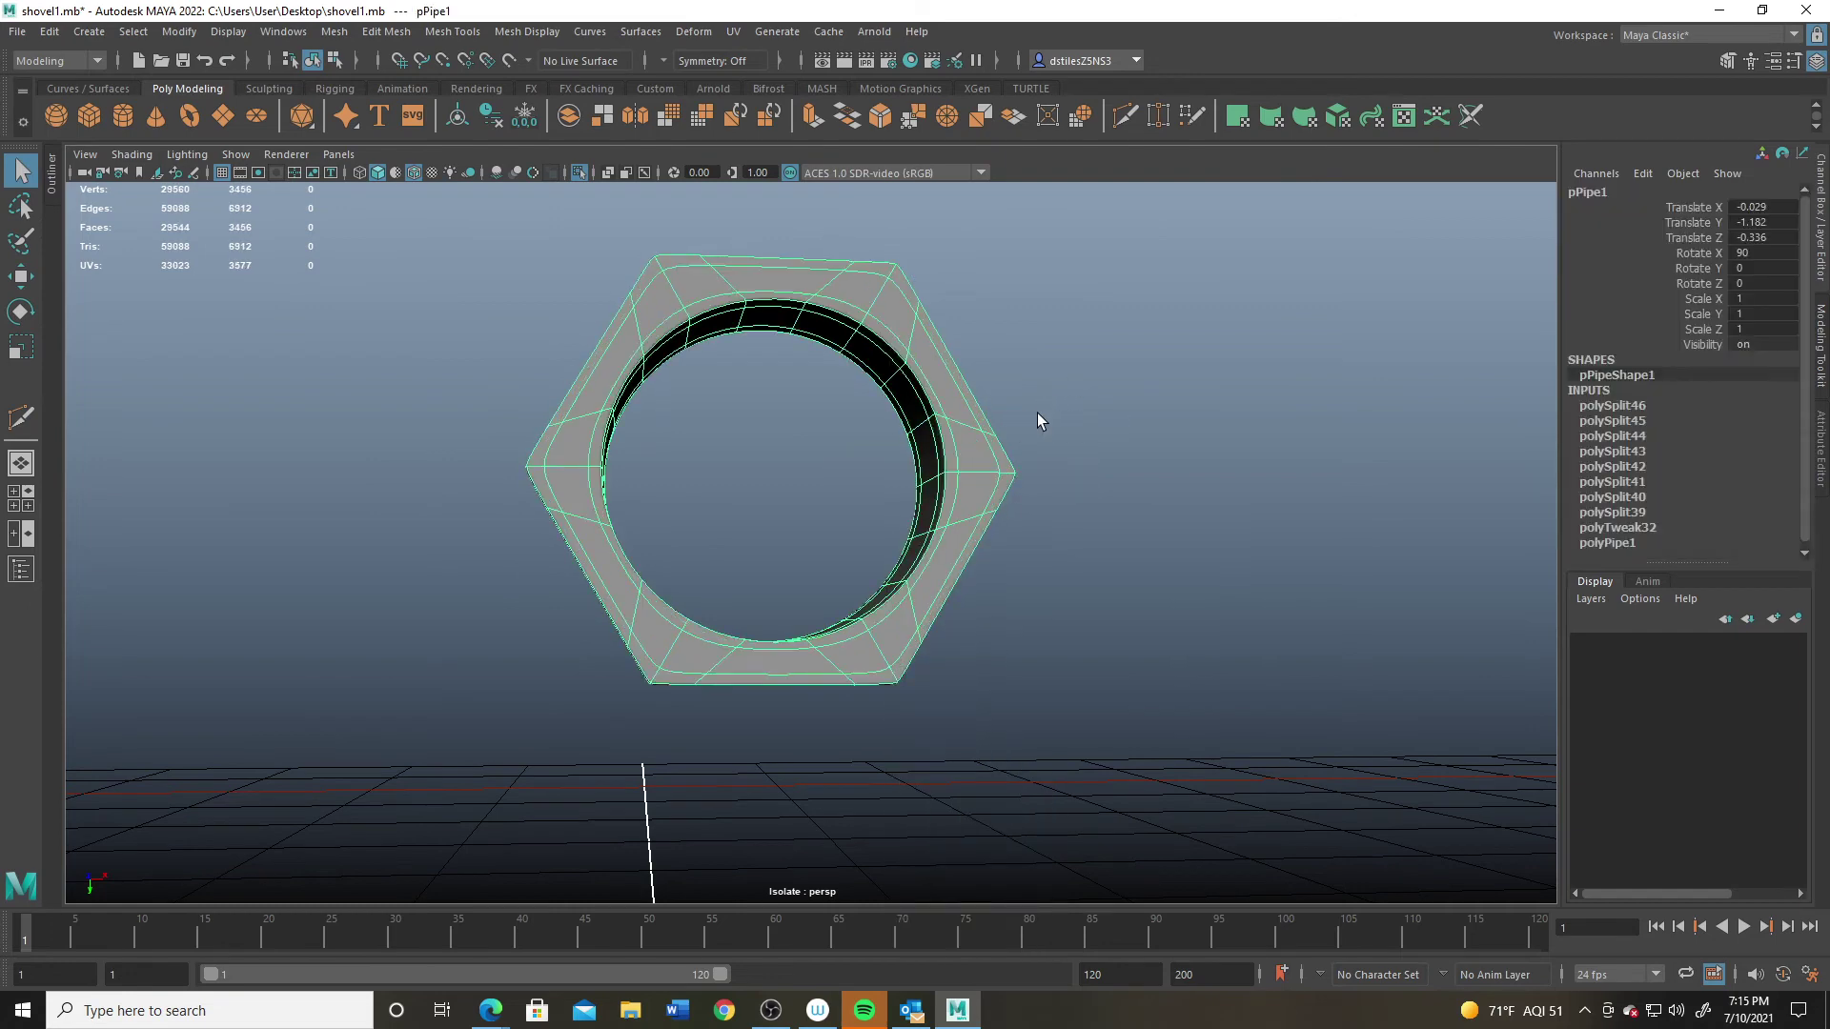
Step: Deselect the nut, turn off wireframe on shaded, and end the isolation to show the whole shovel again
right_click_drag(1077, 572, 981, 575, "alt")
left_click(981, 575)
left_click_drag(981, 574, 826, 471, "alt")
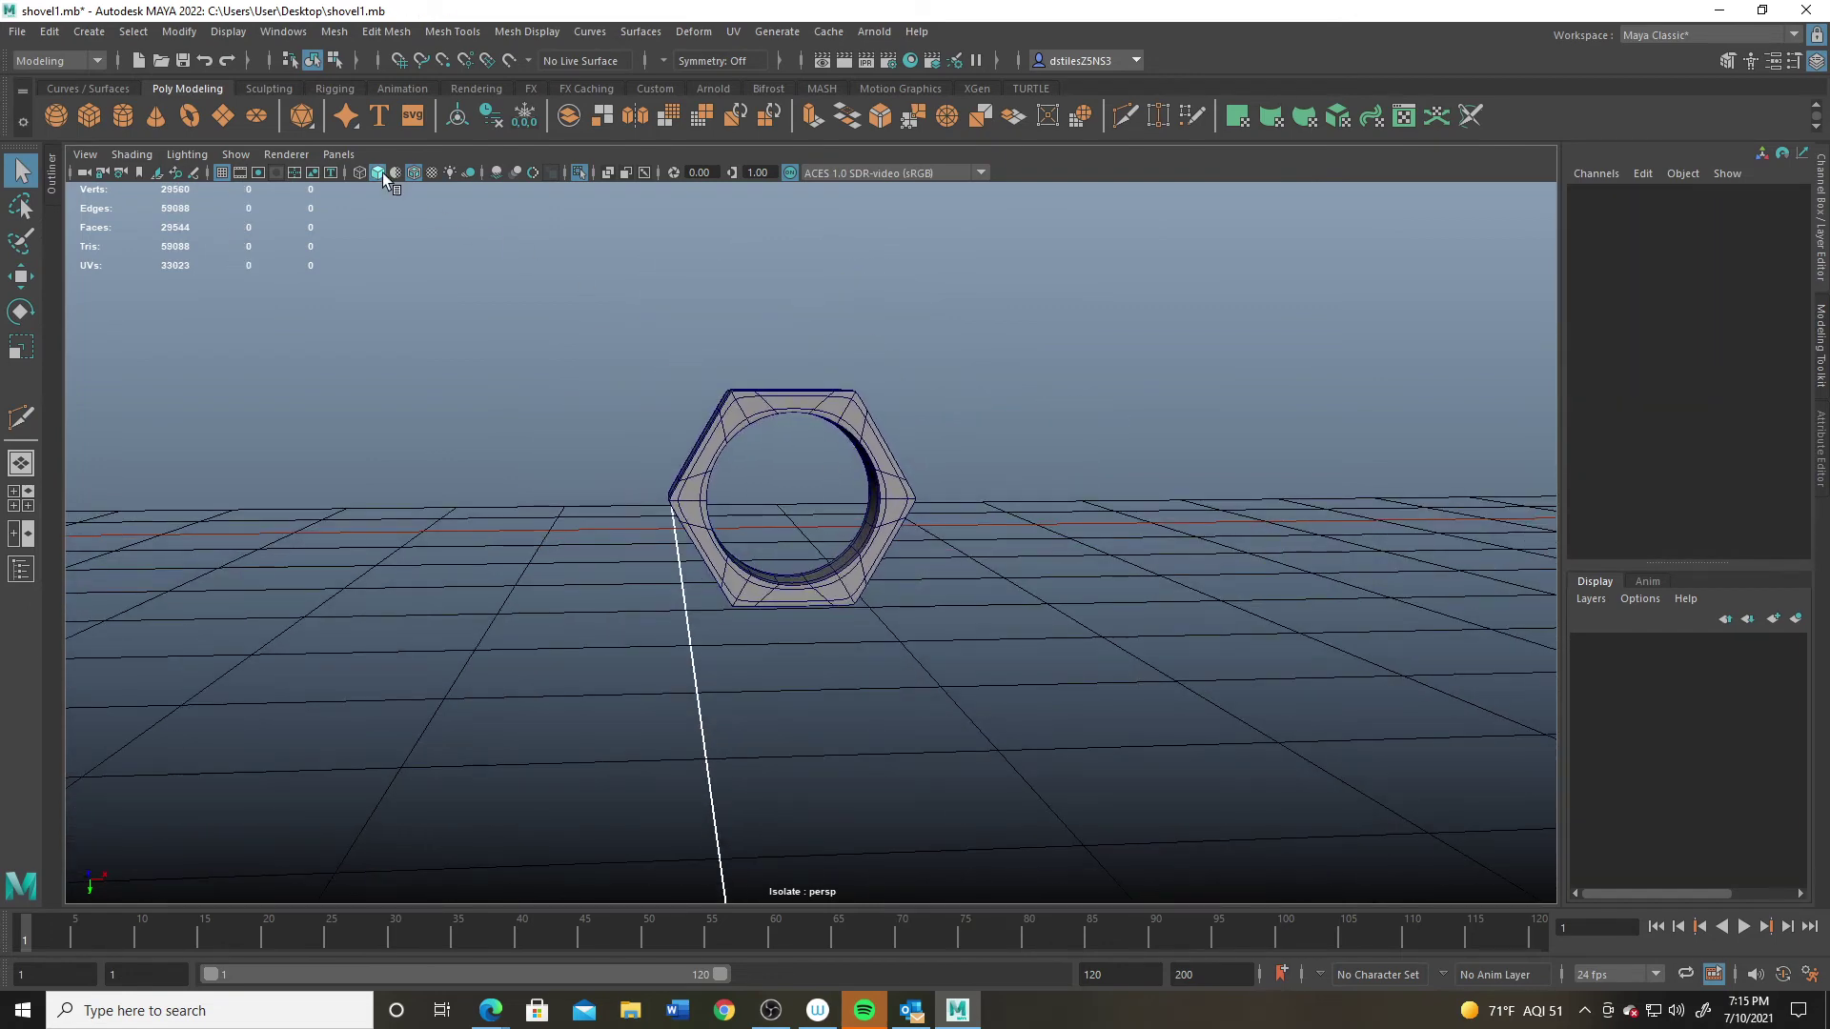
left_click(414, 173)
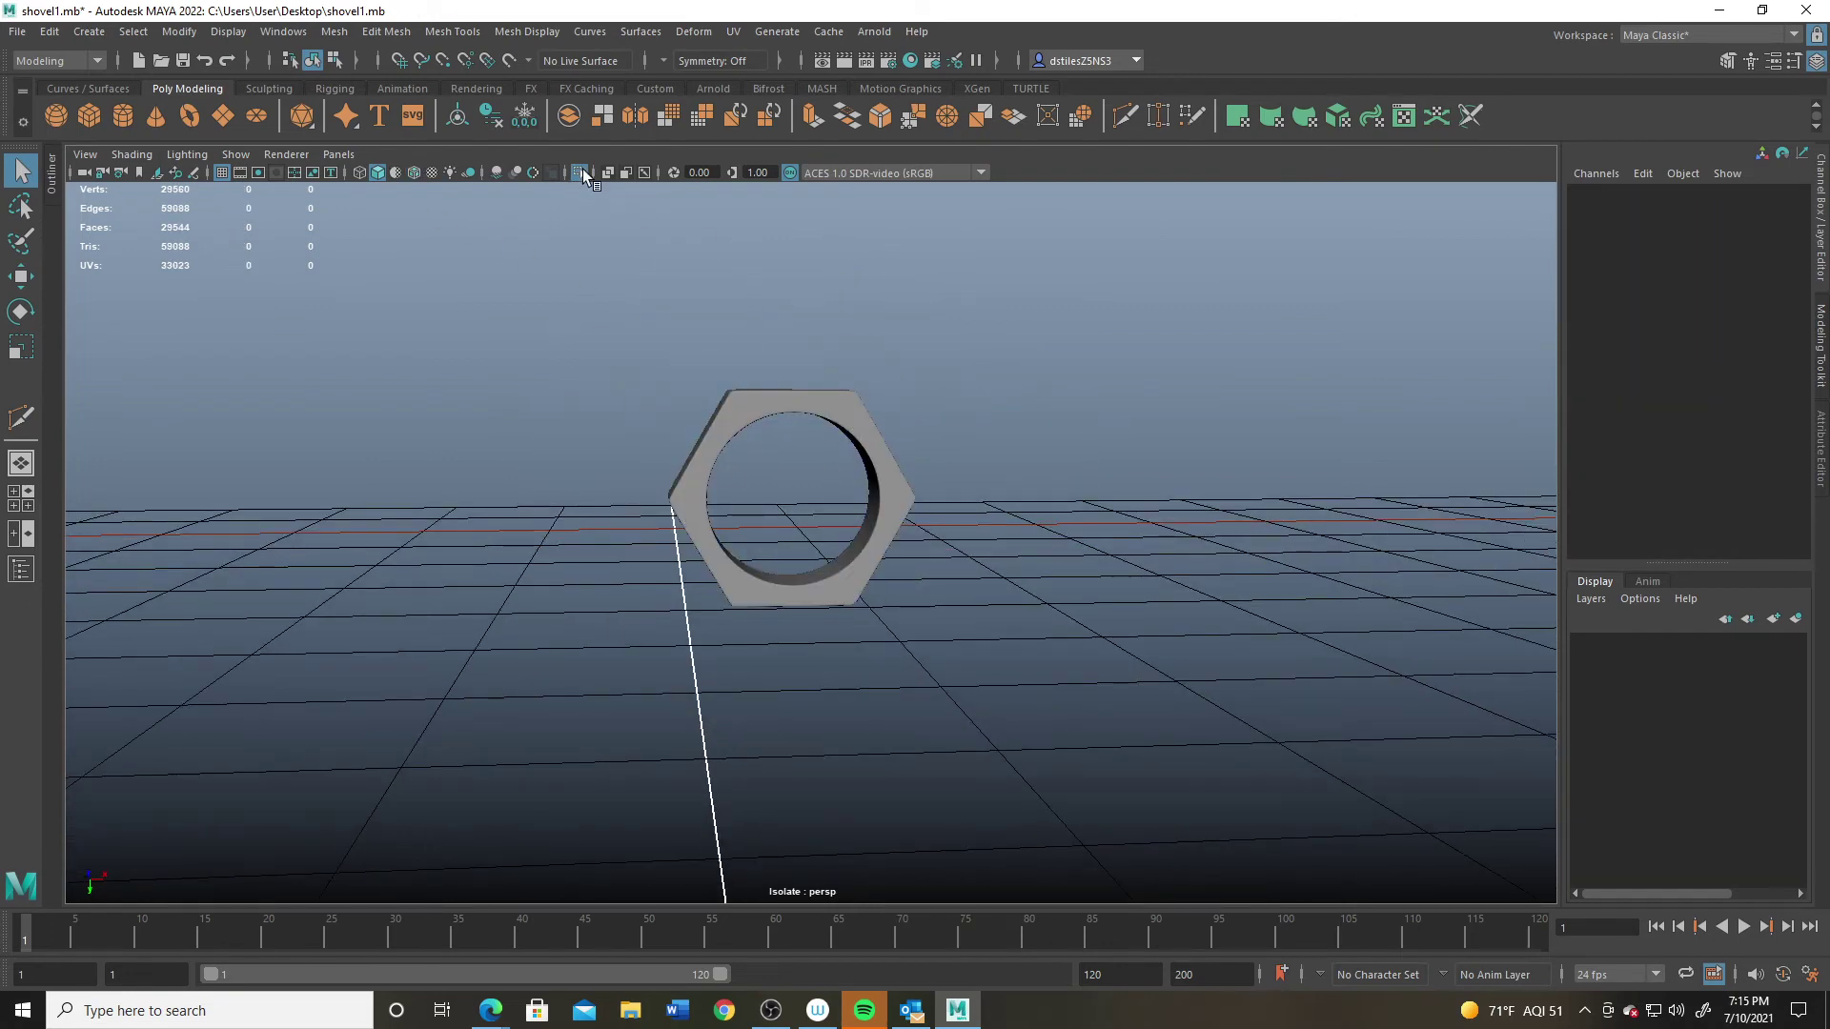
left_click(579, 172)
left_click_drag(987, 643, 756, 513, "alt")
Step: Duplicate the hexagonal nut along the socket and place the copy at the other front rivet
left_click(756, 513)
right_click_drag(756, 515, 764, 612, "alt")
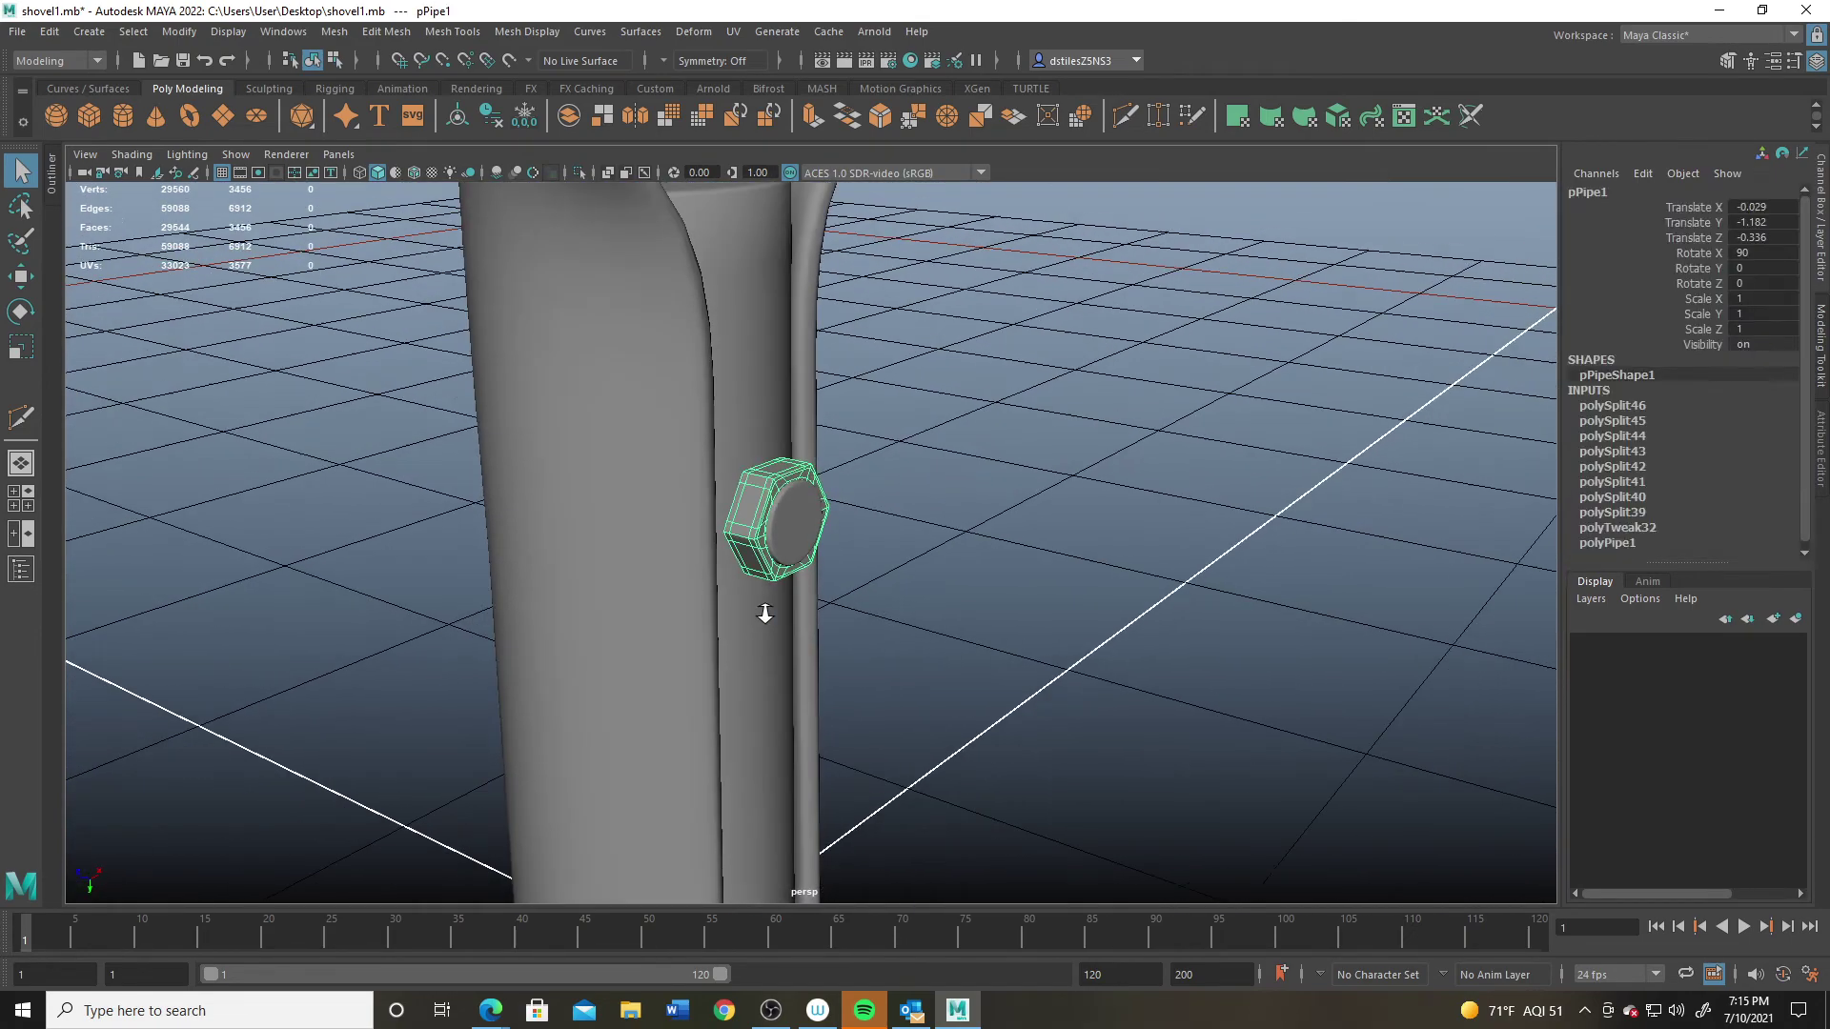
middle_click_drag(763, 613, 756, 518, "alt")
left_click_drag(757, 519, 694, 690, "alt")
right_click_drag(695, 690, 717, 530, "alt")
left_click_drag(717, 530, 747, 547, "alt")
key("w")
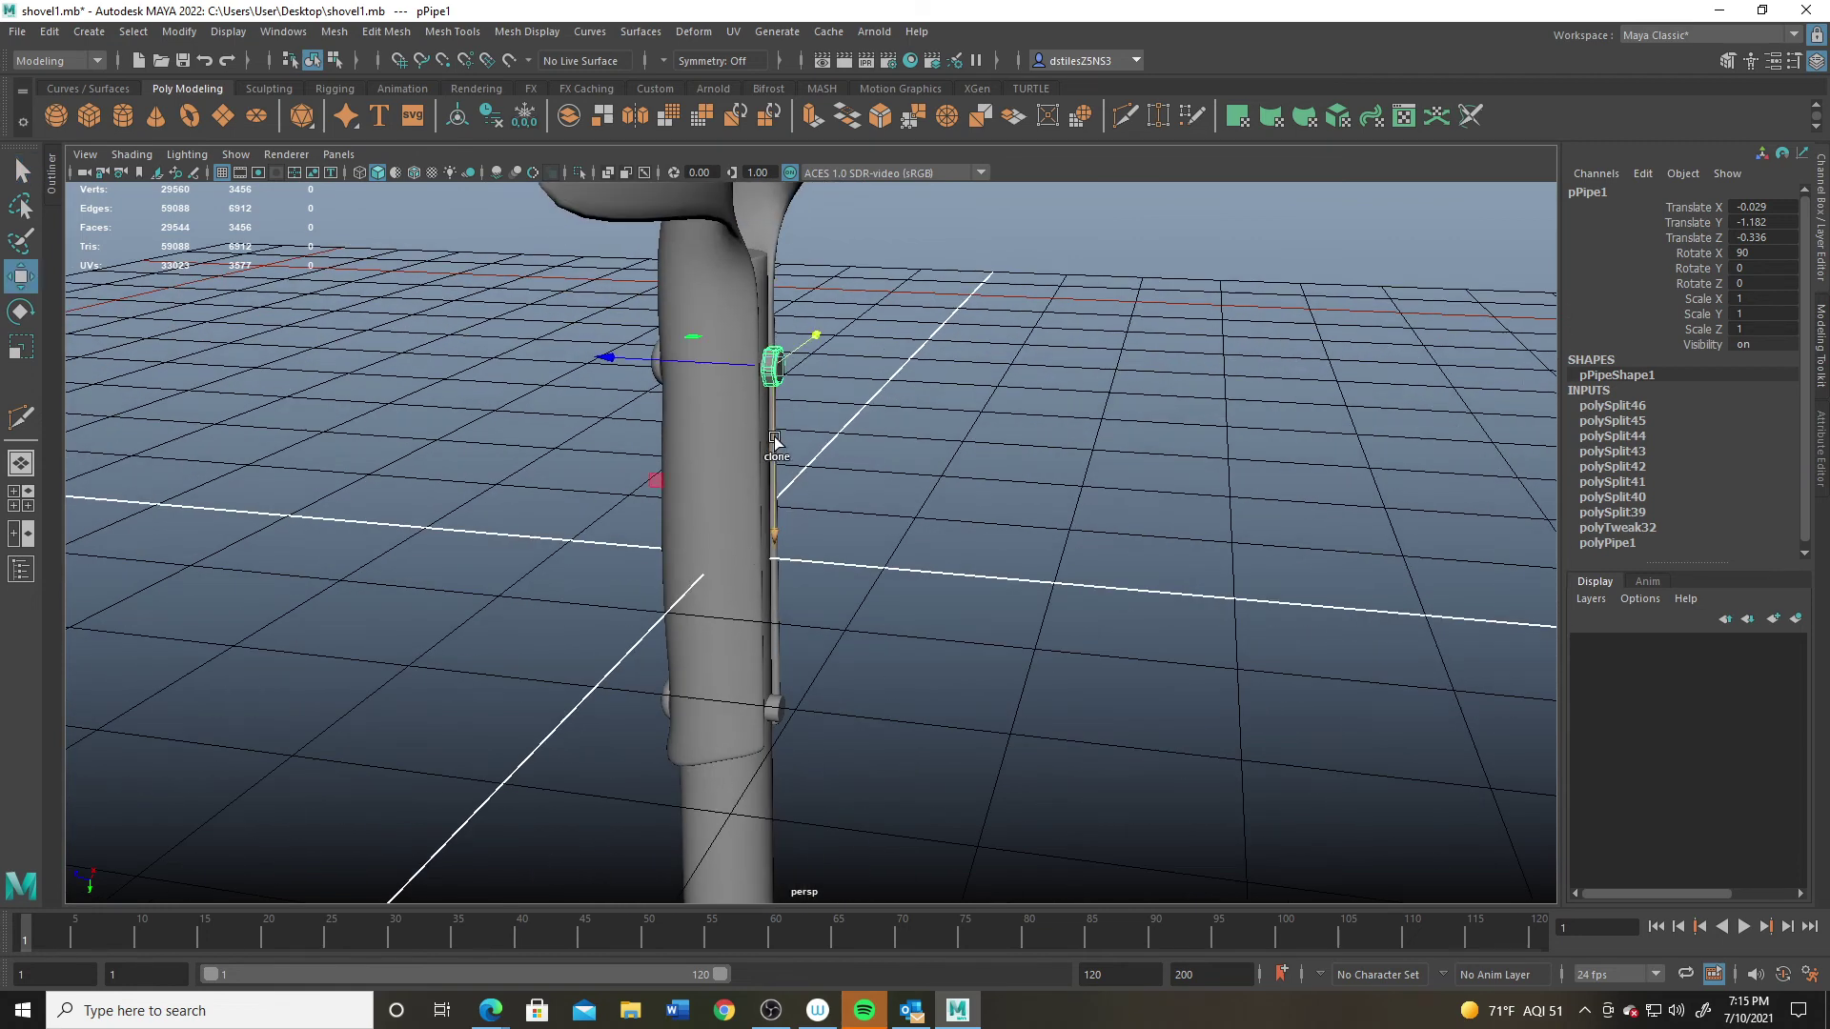
mouse_move(775, 453)
left_mouse_down("shift")
mouse_move(797, 748)
mouse_move(779, 686)
left_mouse_up("shift")
Step: Fine-tune the copied nut around its rivet, to Translate Y 0.979 and Translate Z -0.327
key("f")
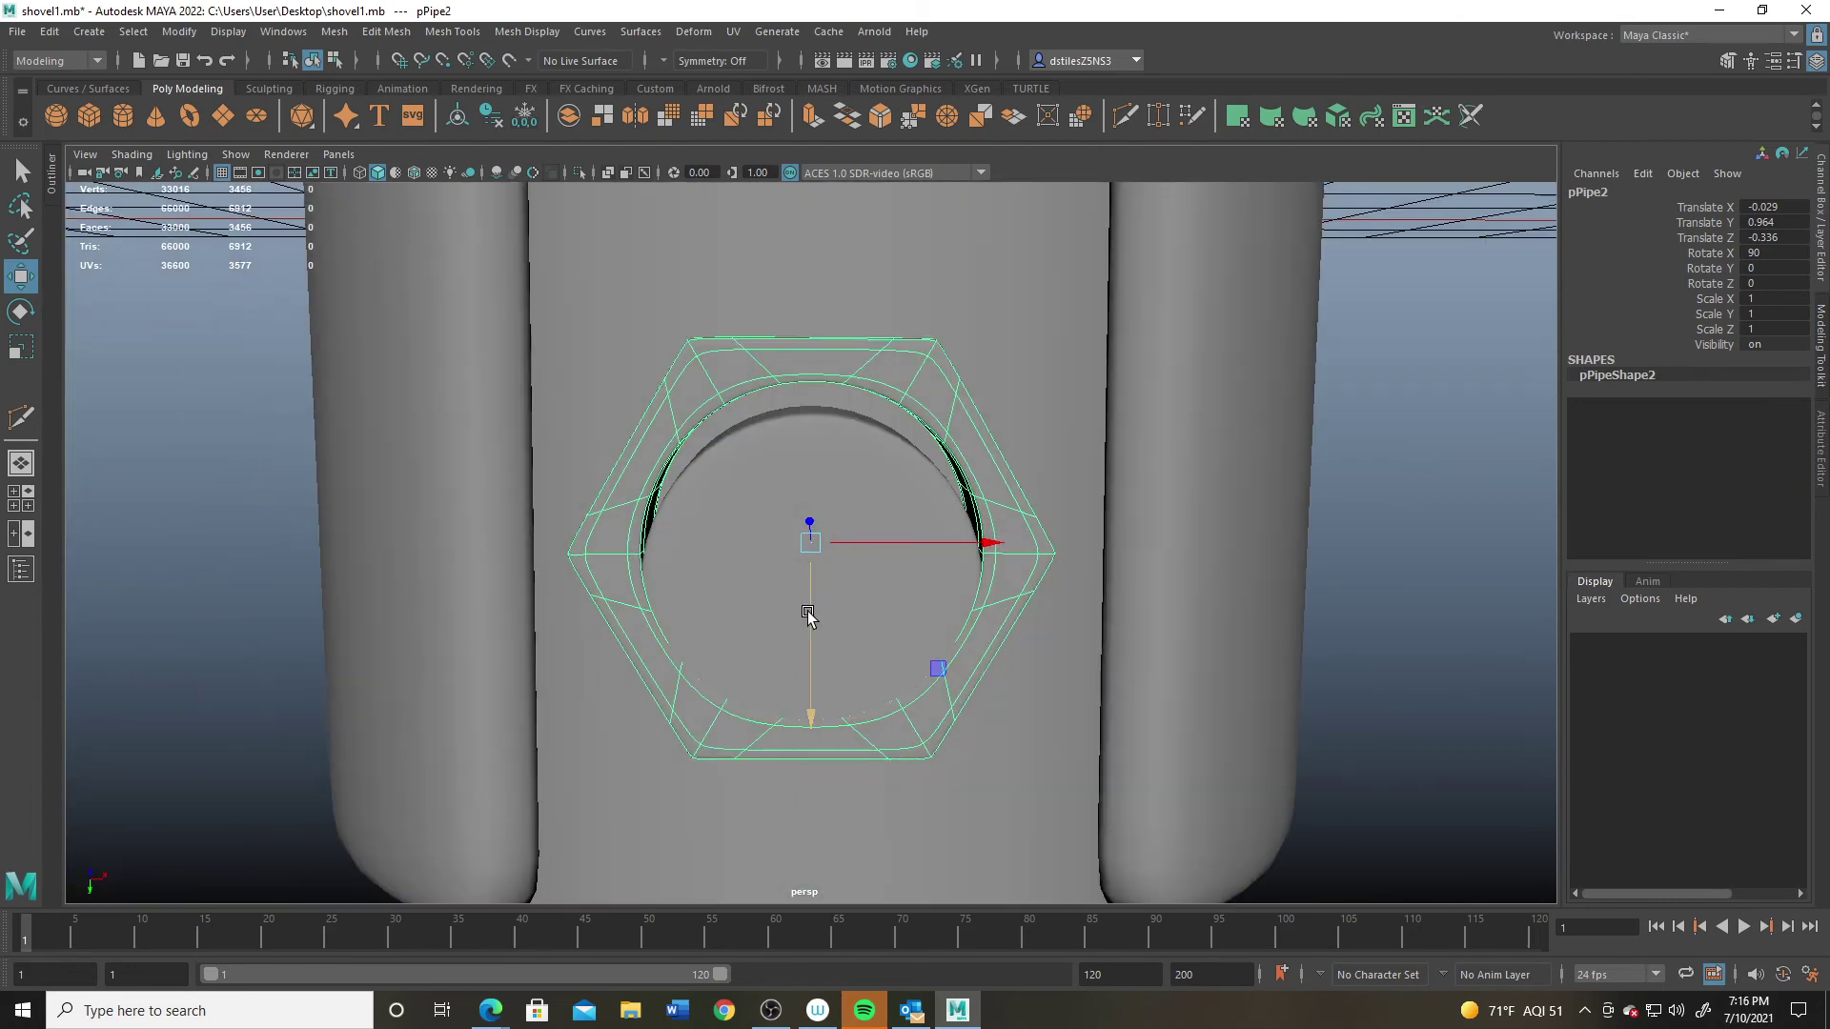
left_click_drag(807, 616, 903, 670)
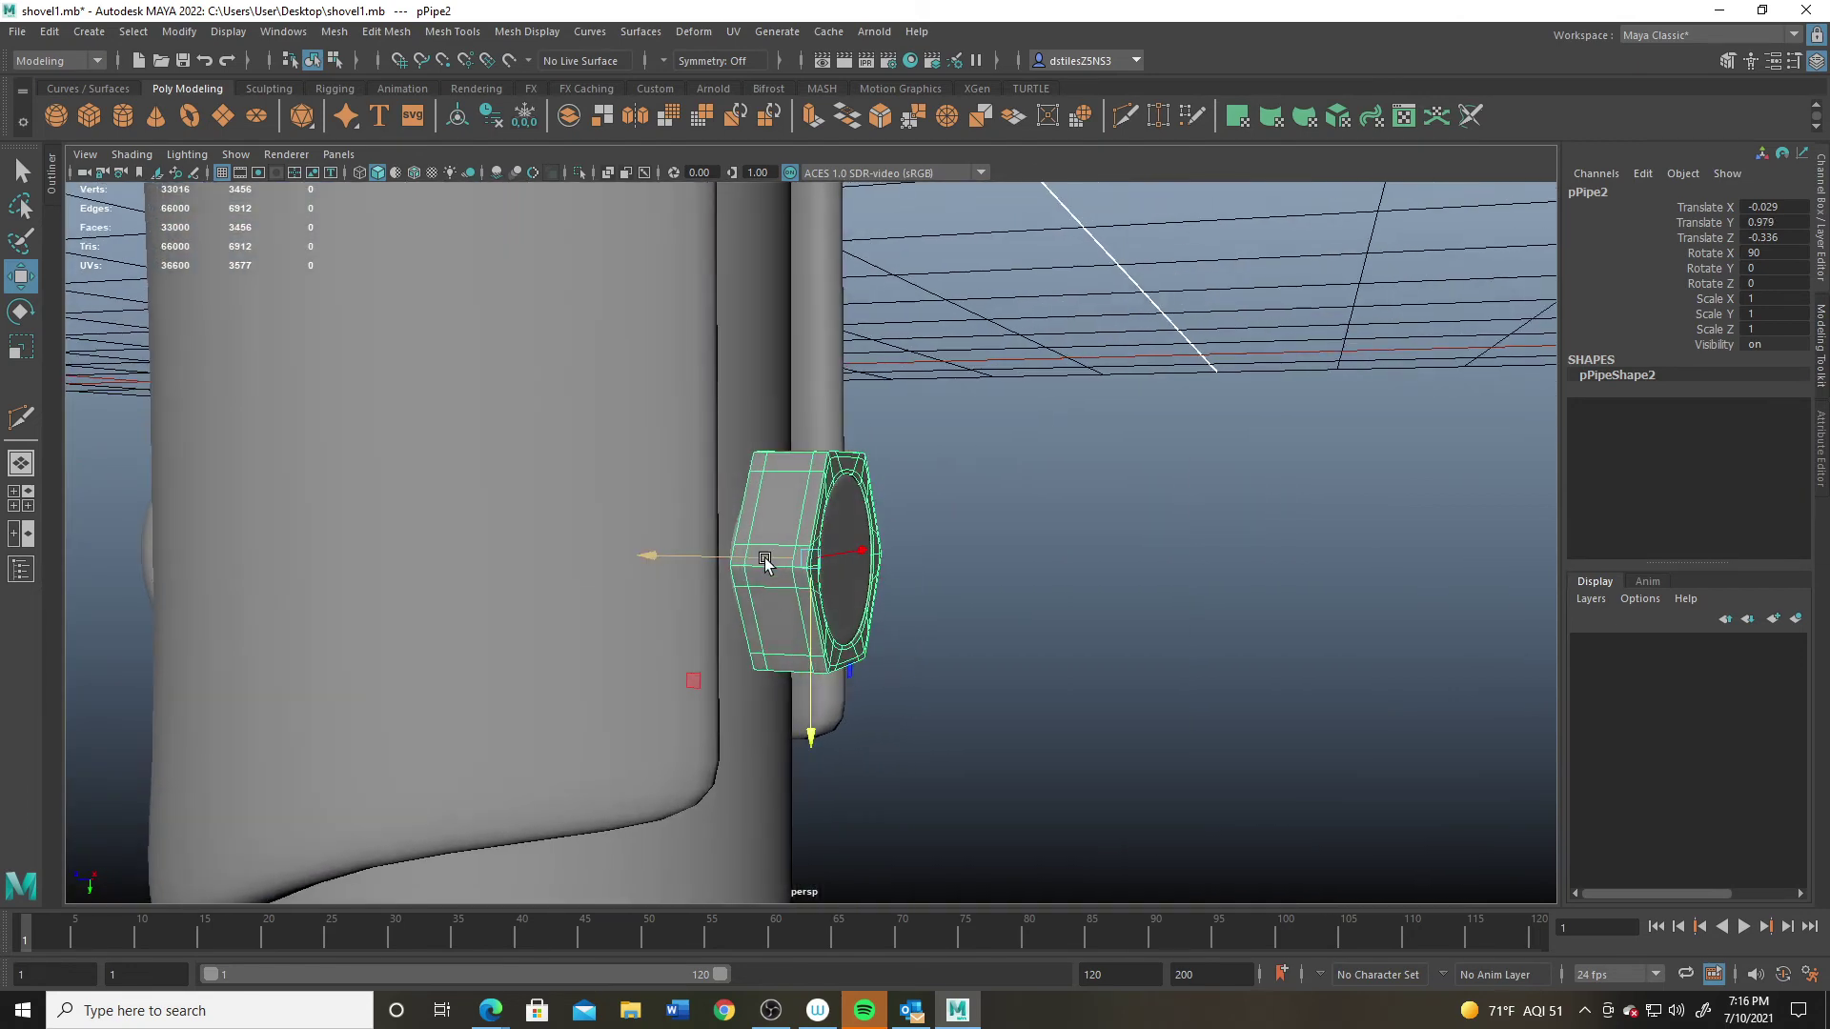
left_click_drag(765, 560, 757, 556)
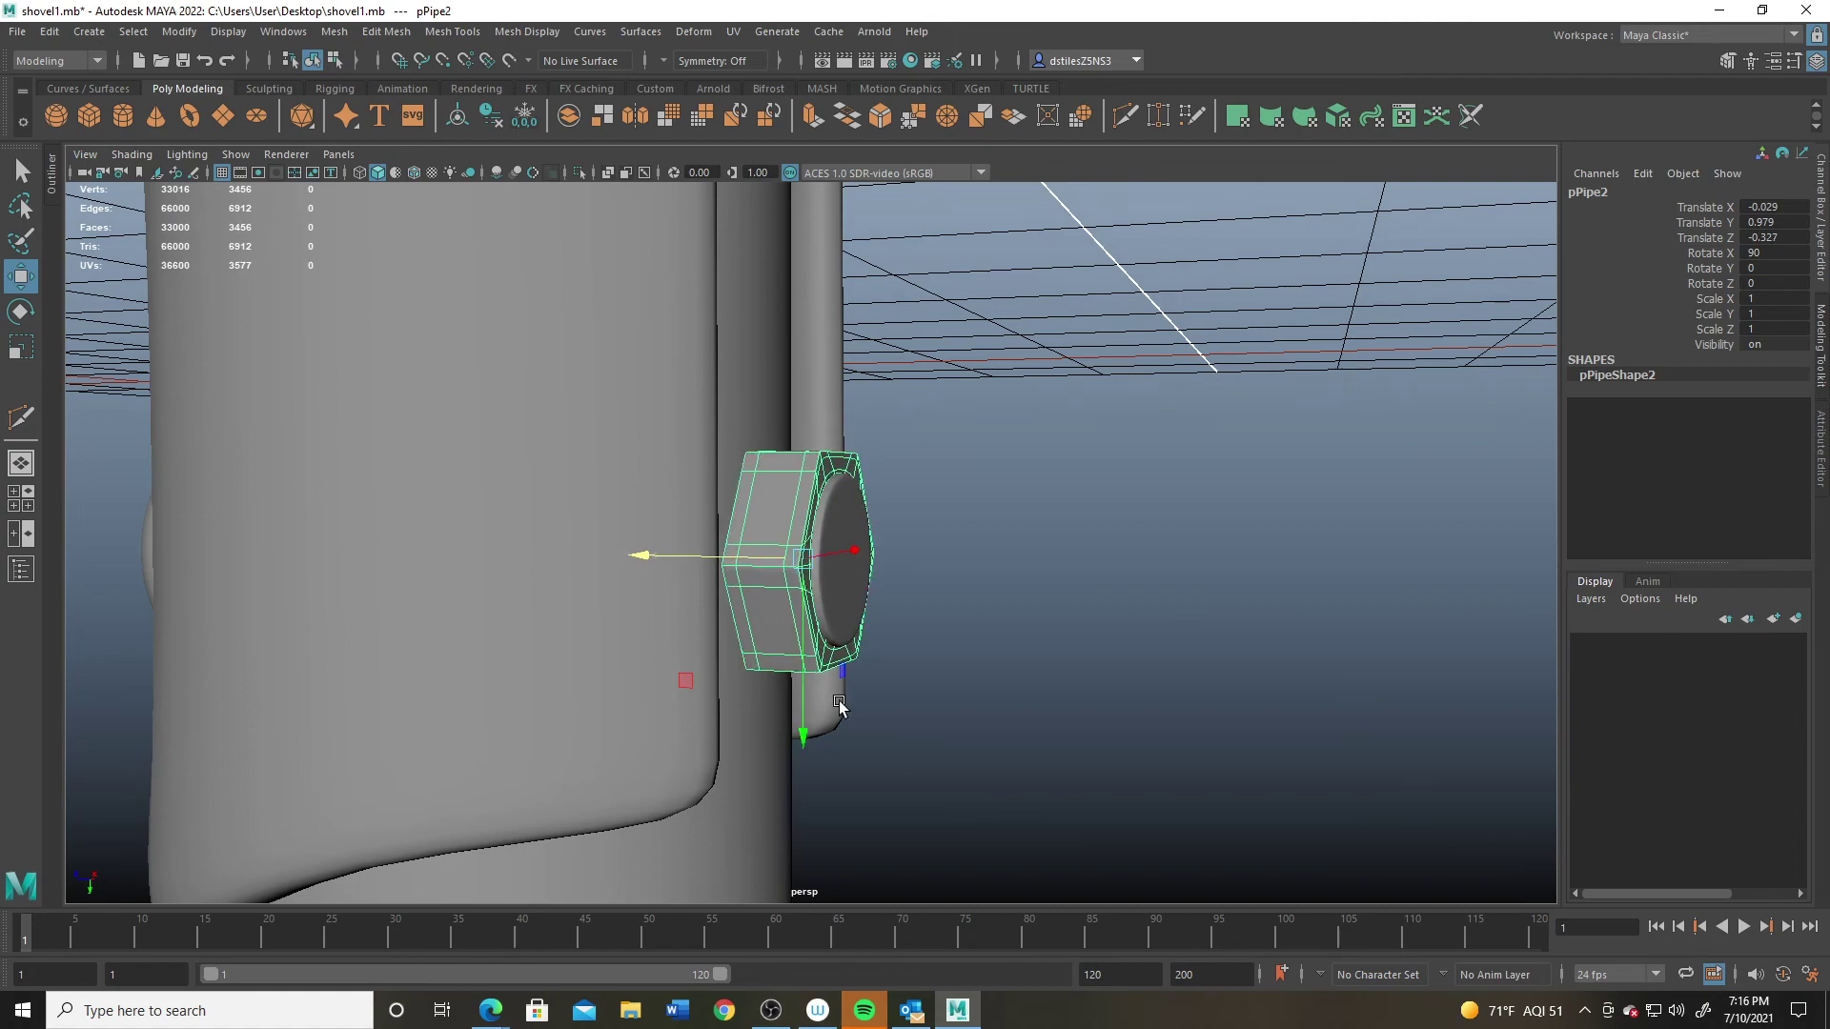
Step: Try duplicating the nut farther along the shaft toward the grip's rivets, and delete that copy
scroll(840, 705, "down", 4)
middle_click_drag(667, 715, 654, 519, "alt")
scroll(658, 586, "down", 5)
mouse_move(657, 592)
left_mouse_down("alt")
mouse_move(657, 620)
mouse_move(915, 708)
mouse_move(776, 747)
mouse_move(735, 581)
mouse_move(789, 455)
mouse_move(791, 679)
left_mouse_up("alt")
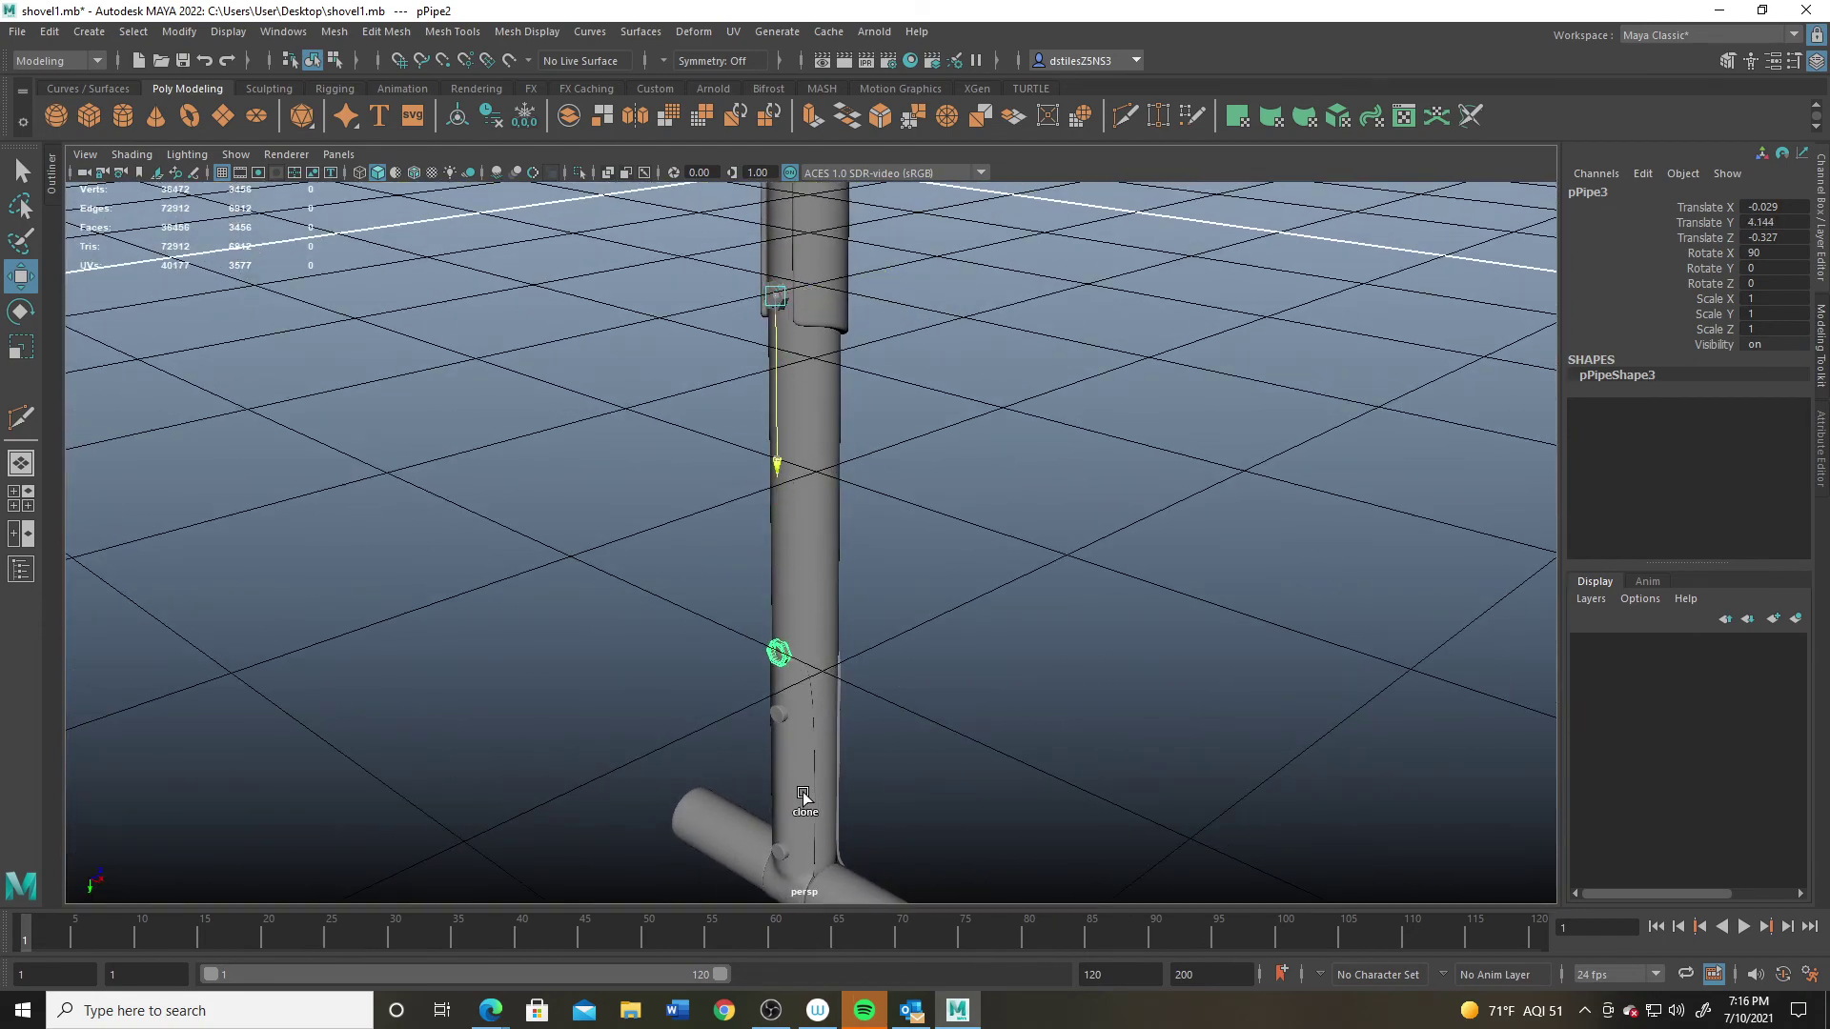
left_click_drag(806, 789, 859, 629, "shift")
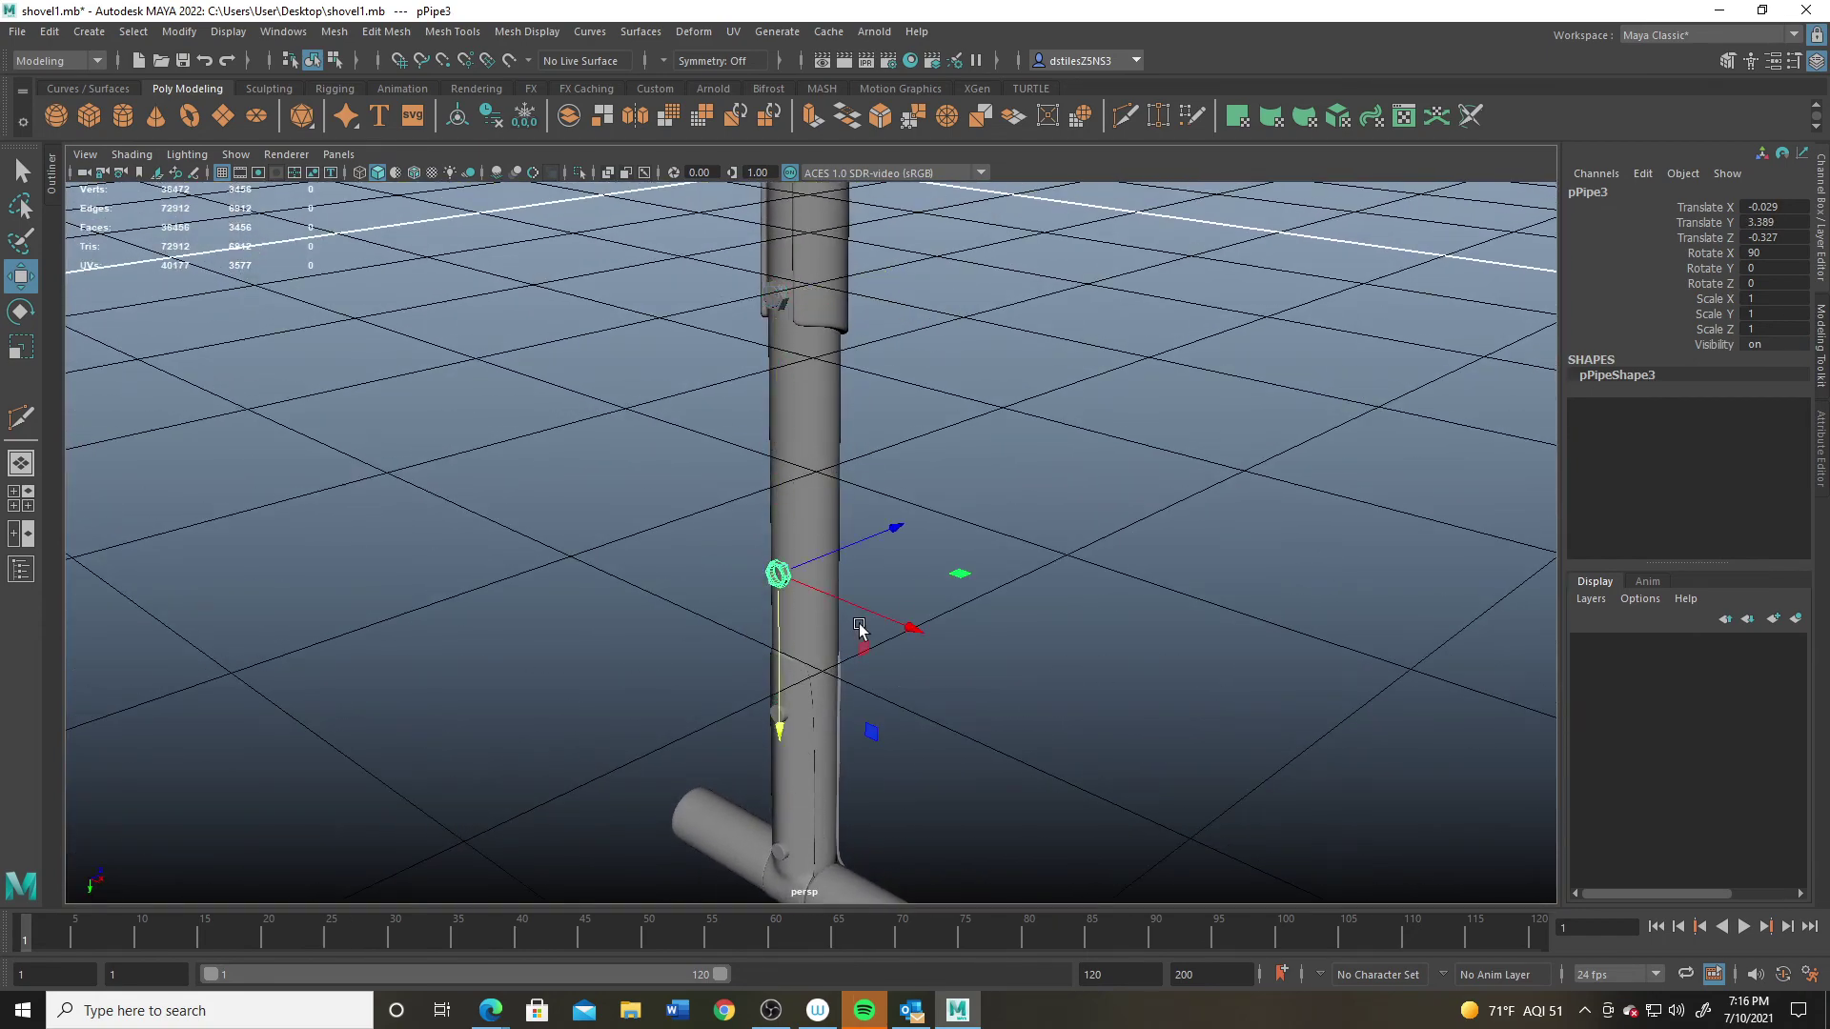
key("Delete")
Step: Delete the copied nut from the socket rivet nearest the shaft, keeping the original nut
left_click_drag(787, 313, 755, 641, "alt")
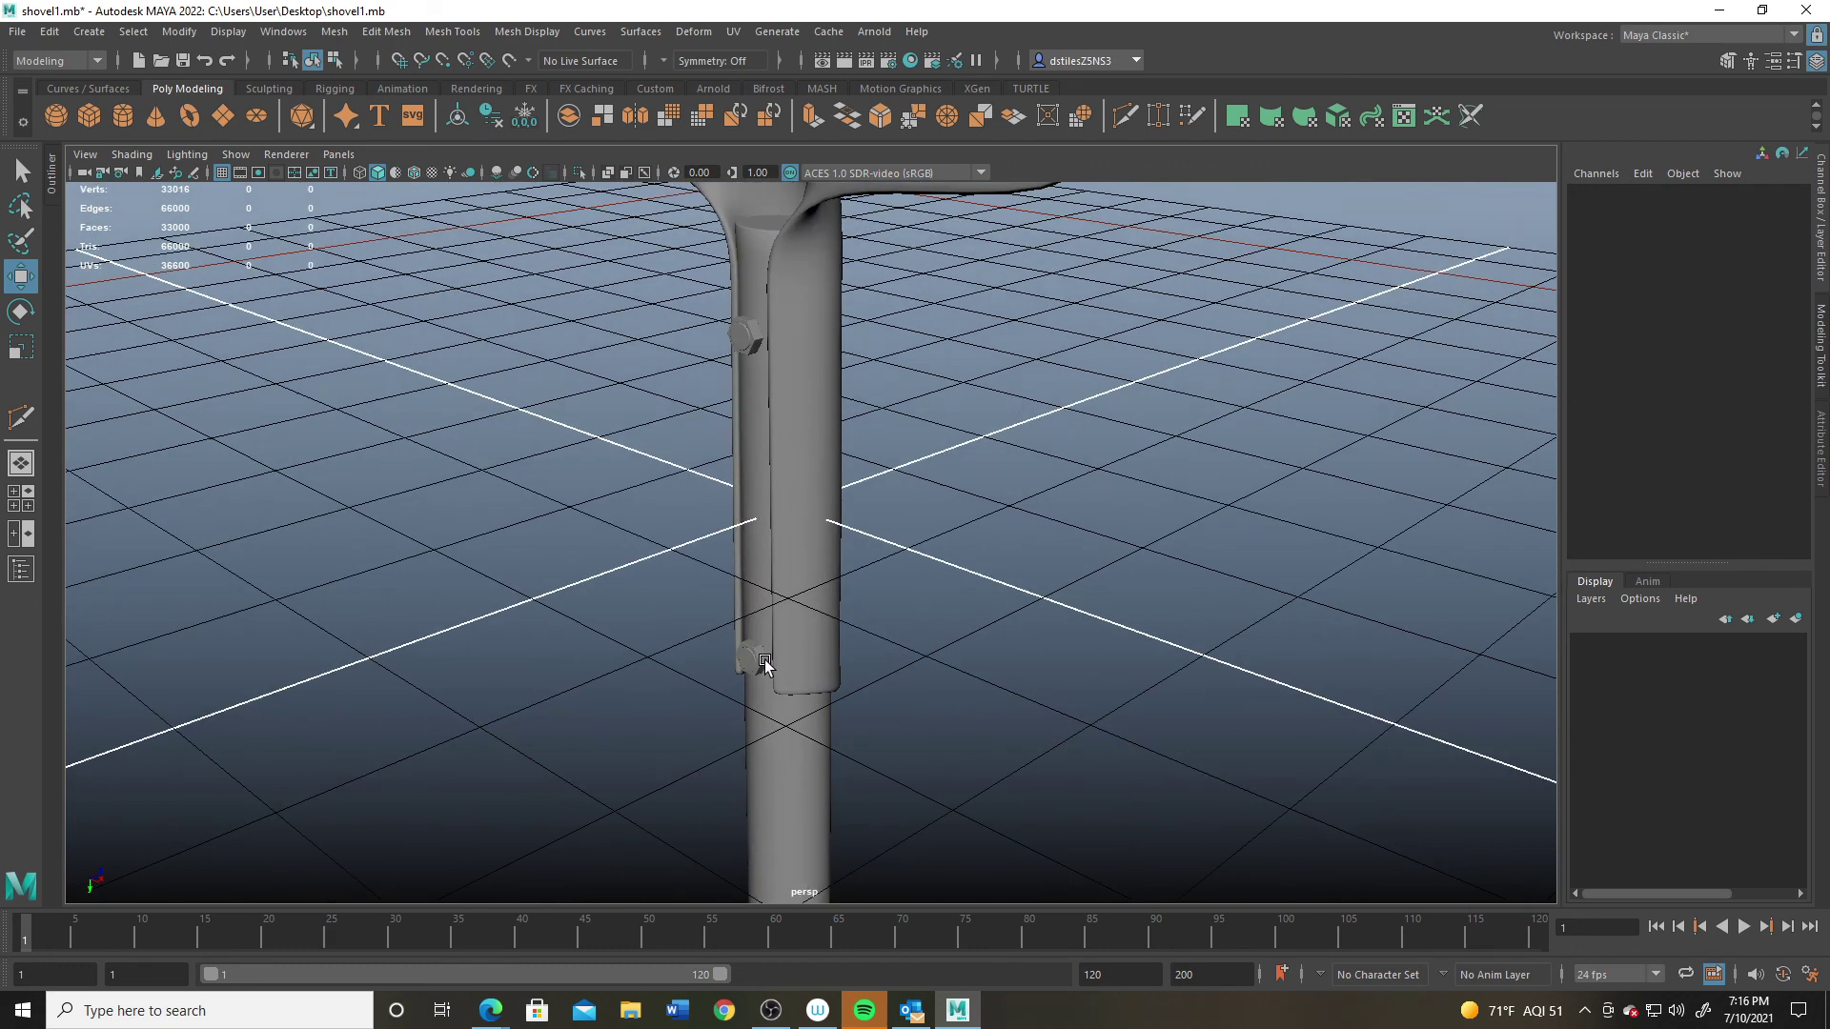
left_click(779, 658)
key("Delete")
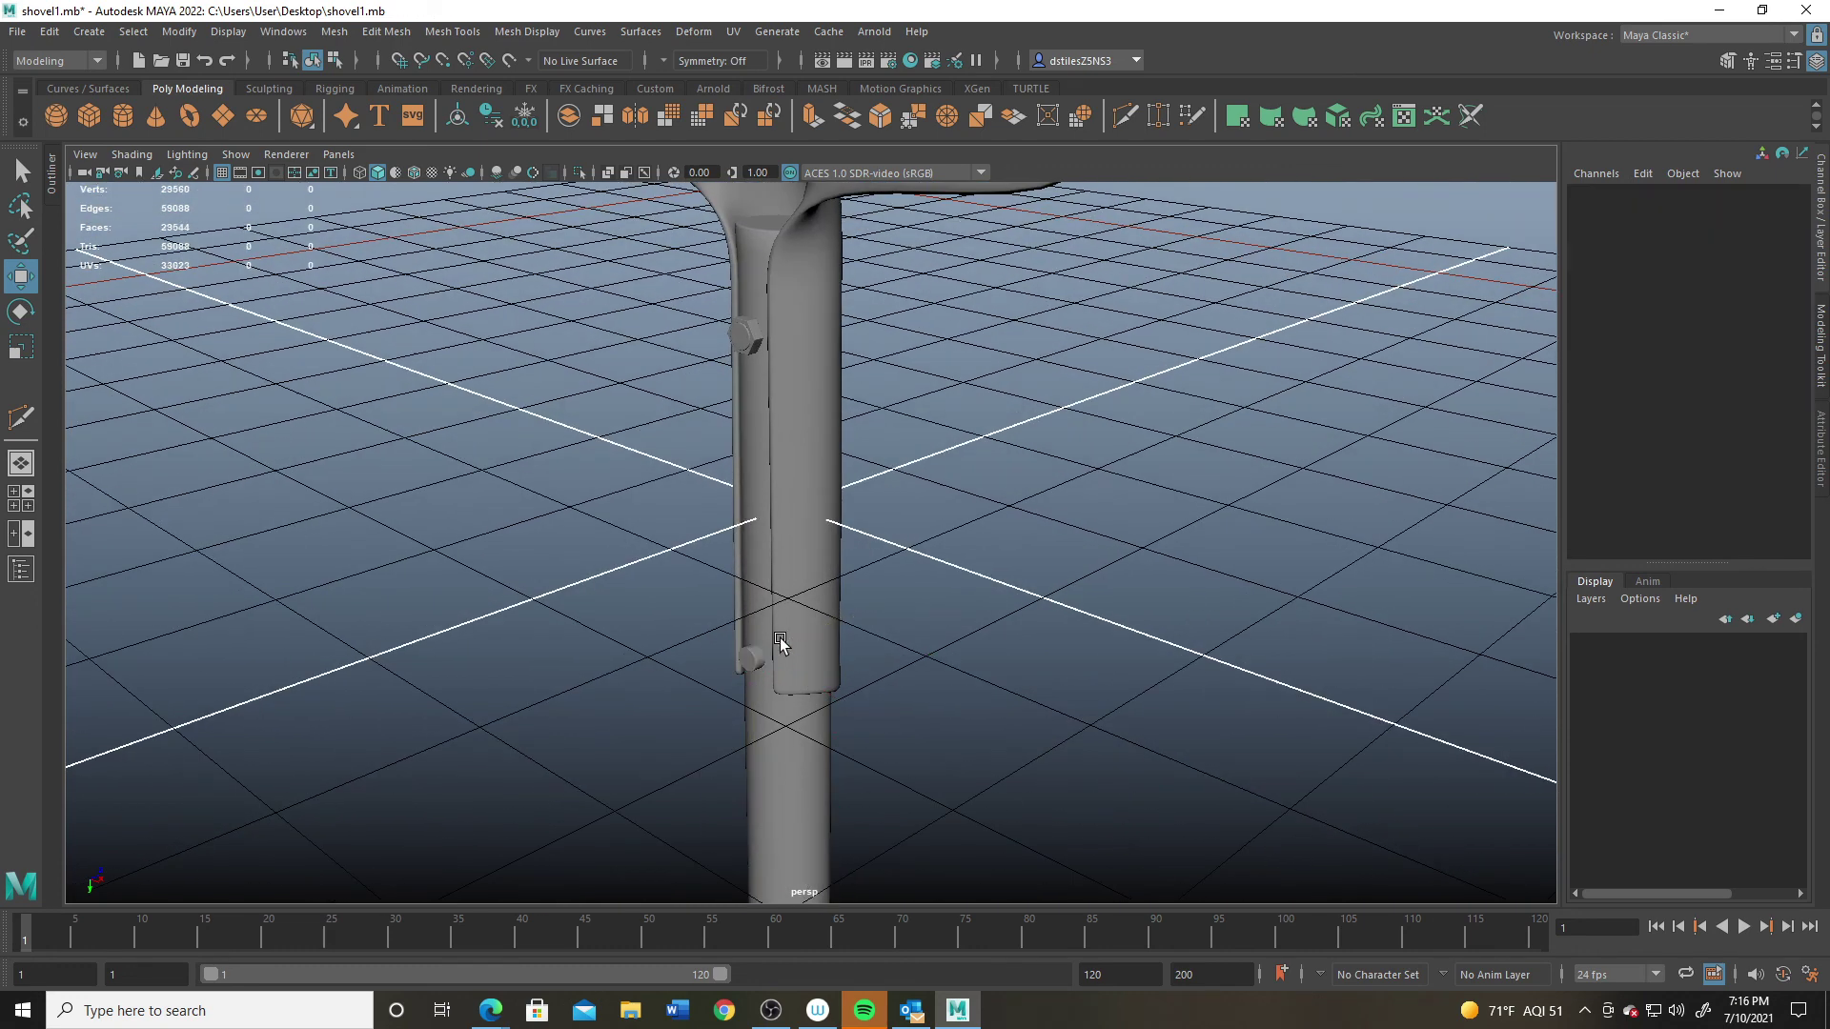